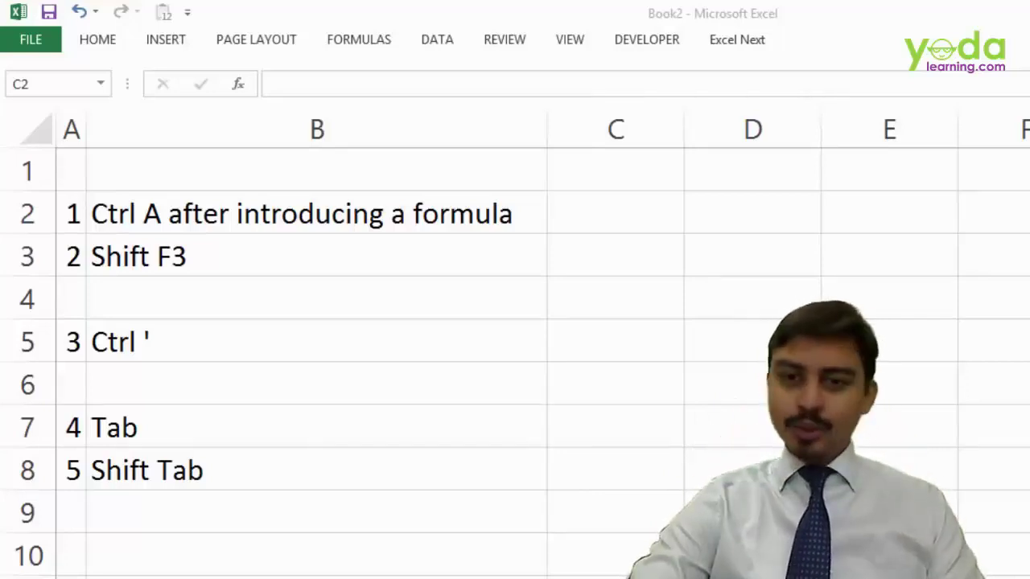
- Start a VLOOKUP in C2 twice and cancel both attempts, leaving C2 empty
{"action": "left_click", "coordinate": [619, 213]}
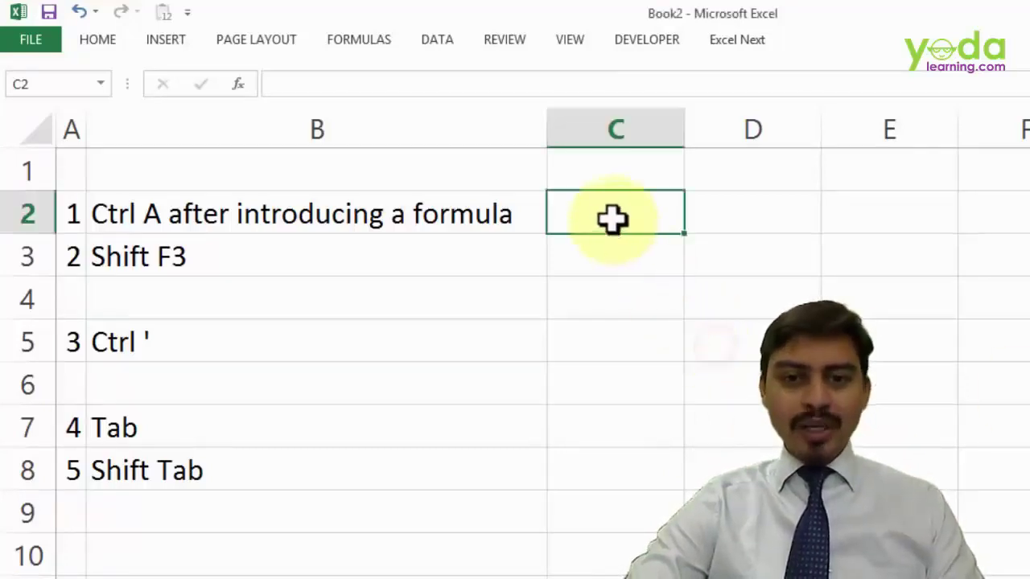
{"action": "type", "text": "="}
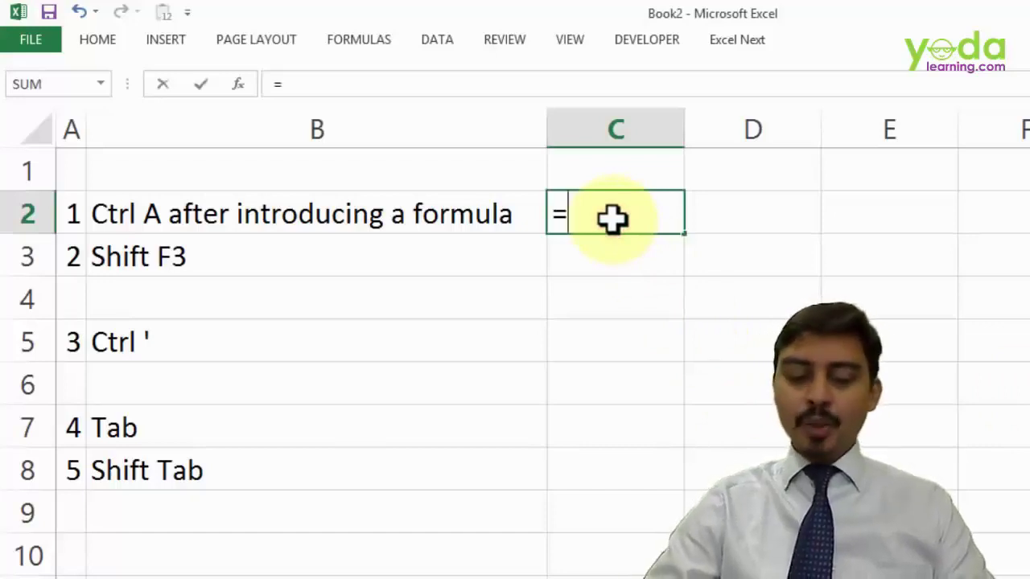
{"action": "type", "text": "vl"}
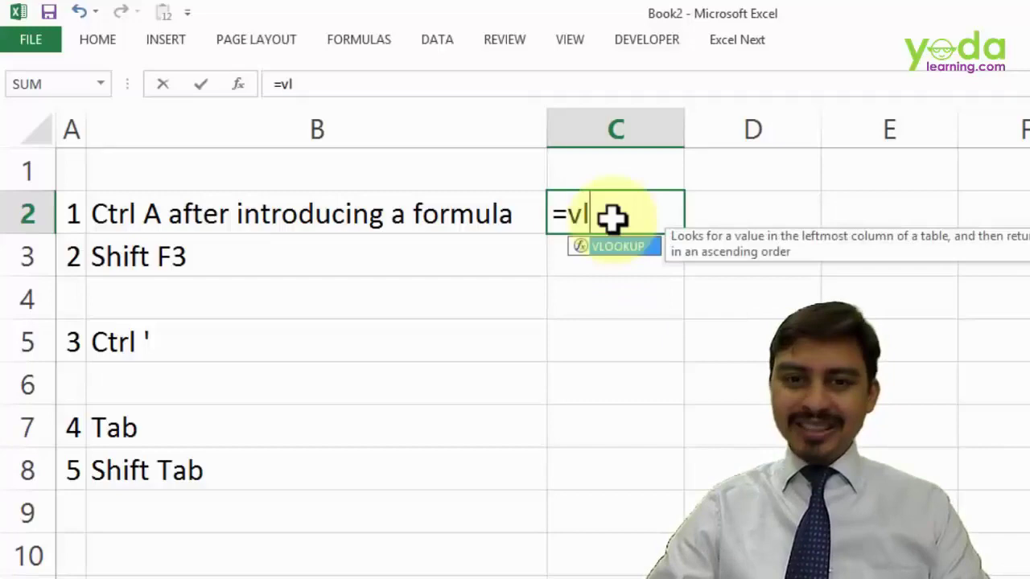
{"action": "key", "text": "Tab"}
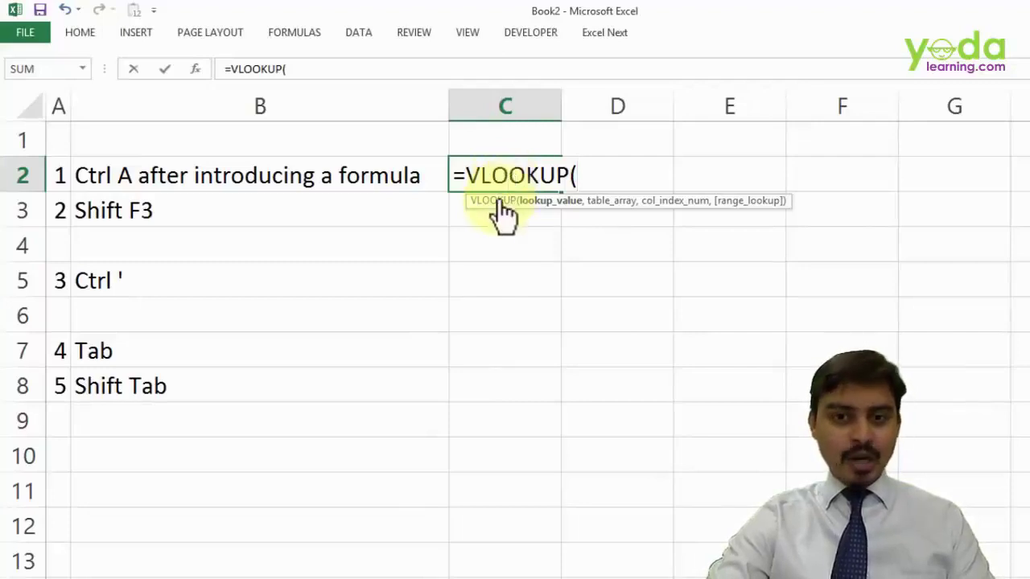
{"action": "left_click", "coordinate": [197, 68]}
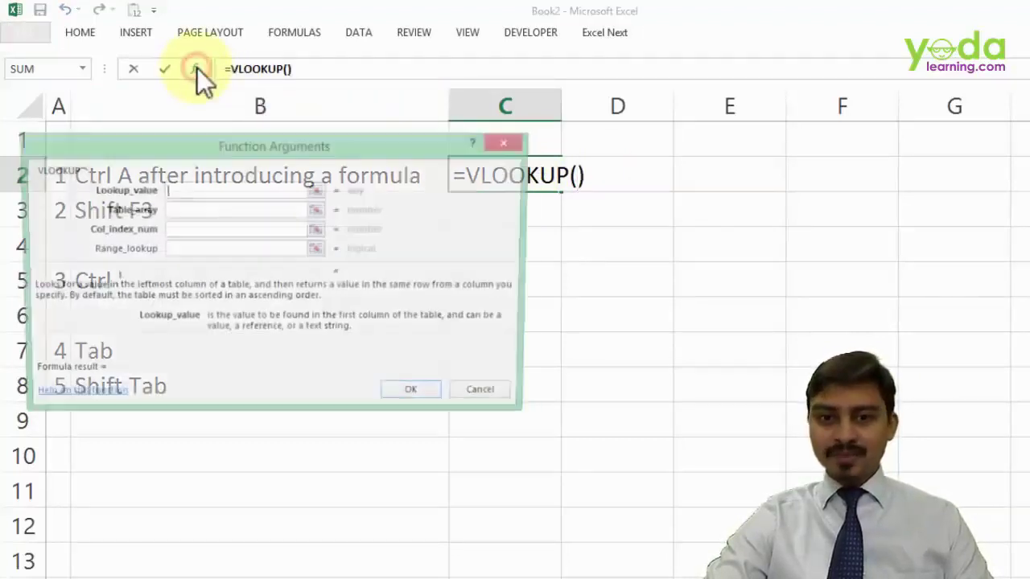
{"action": "key", "text": "Escape"}
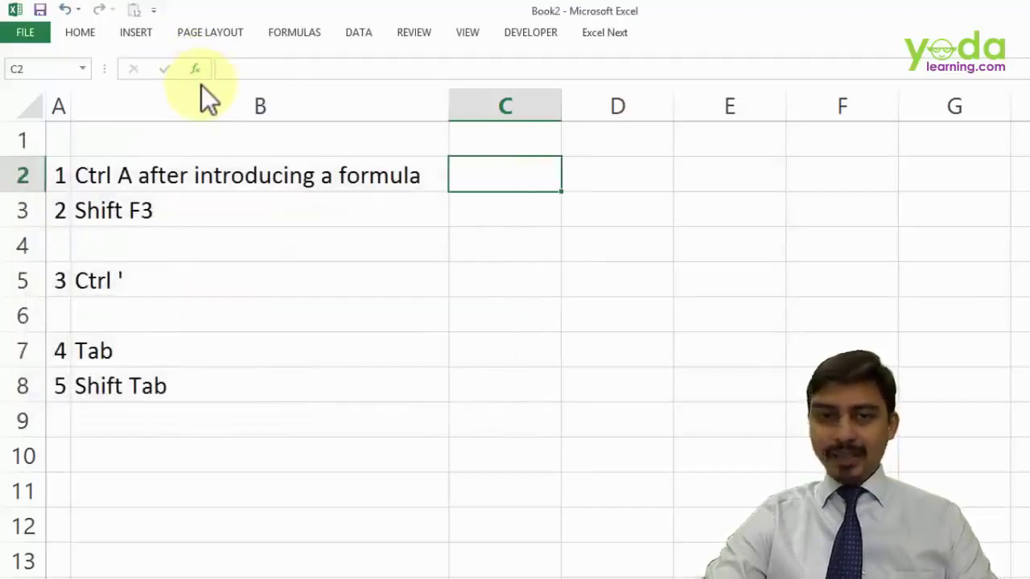
{"action": "type", "text": "=vl"}
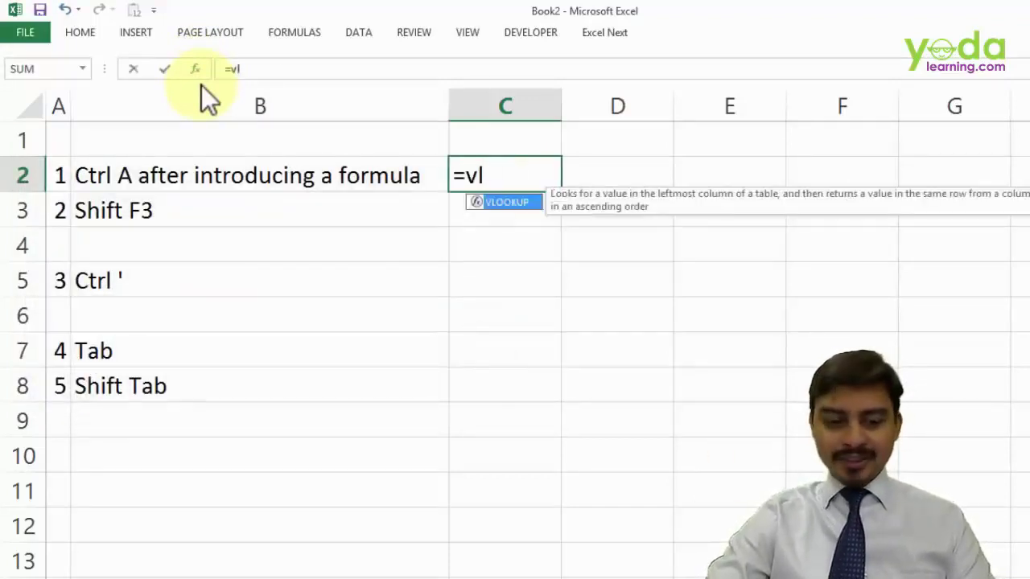
{"action": "key", "text": "Tab"}
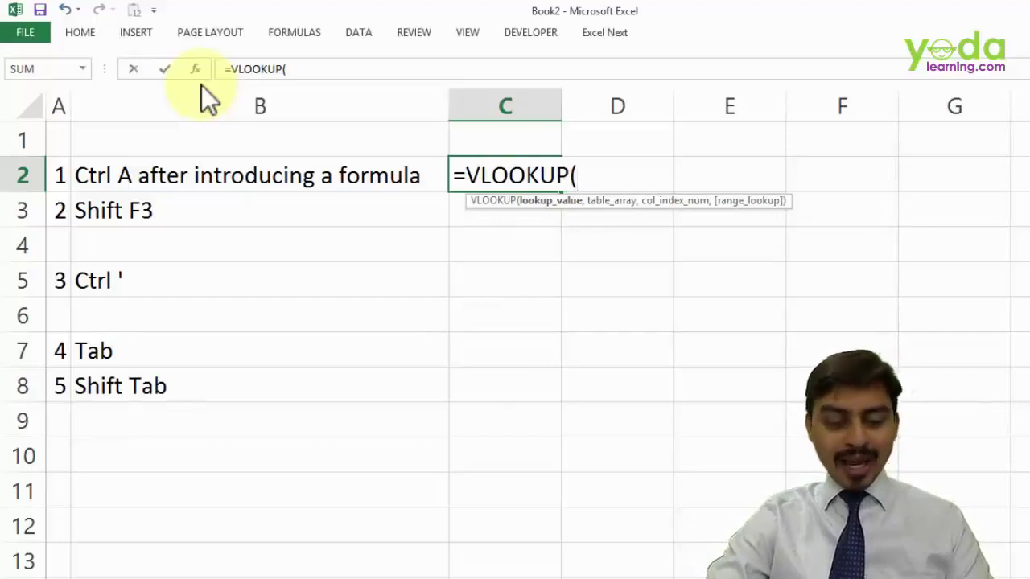
{"action": "key", "text": "ctrl+a"}
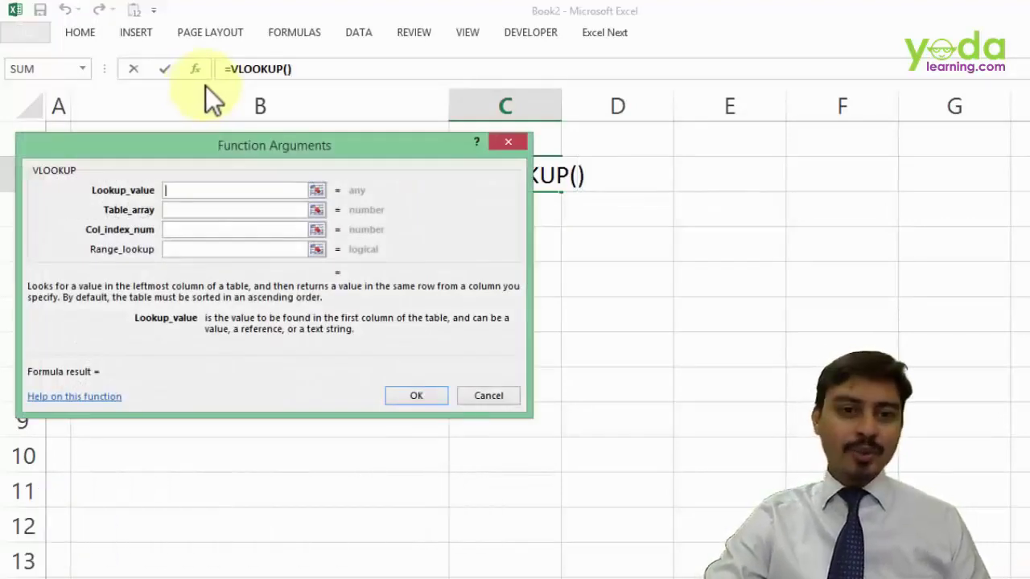
{"action": "key", "text": "Escape"}
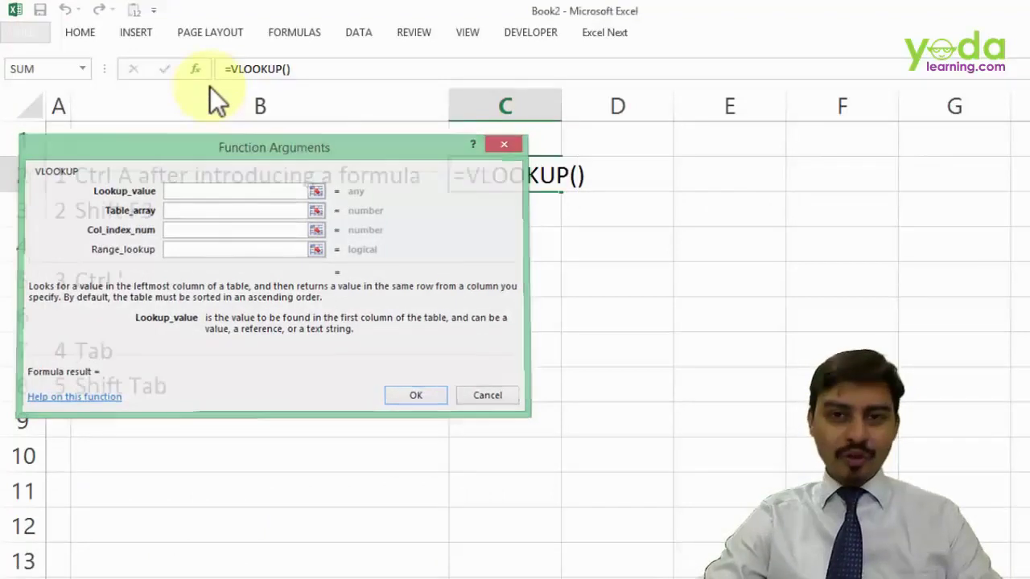
- Start a SUM in C2 with arguments 1, 2 and 3 in Number1–Number3
{"action": "type", "text": "="}
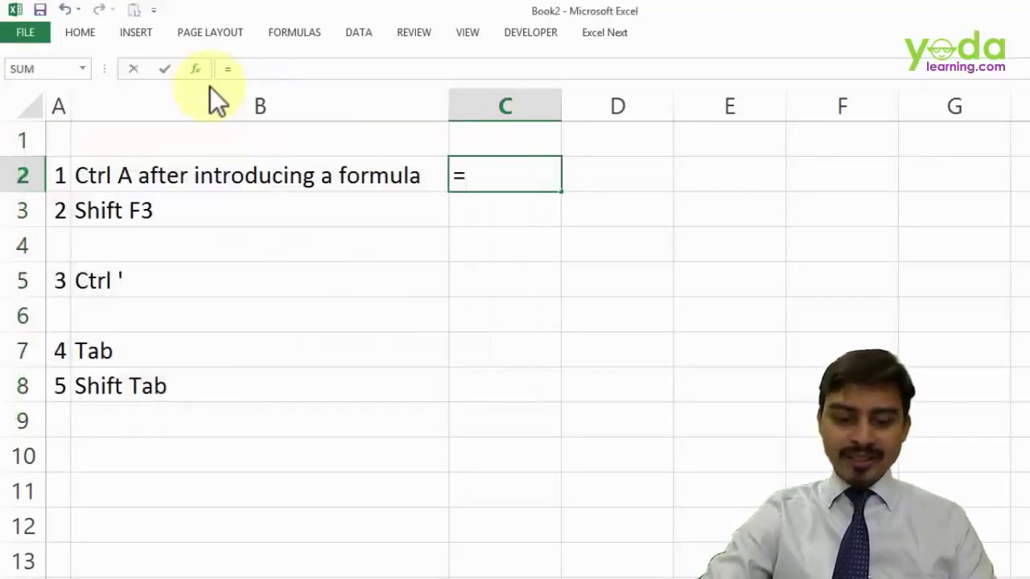
{"action": "type", "text": "sum"}
{"action": "key", "text": "Tab"}
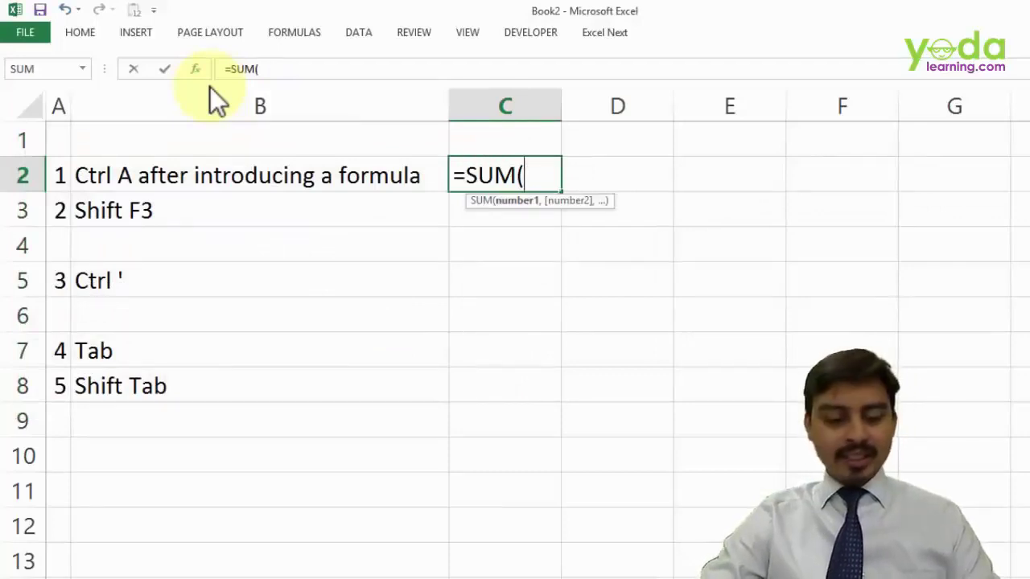
{"action": "key", "text": "ctrl+a"}
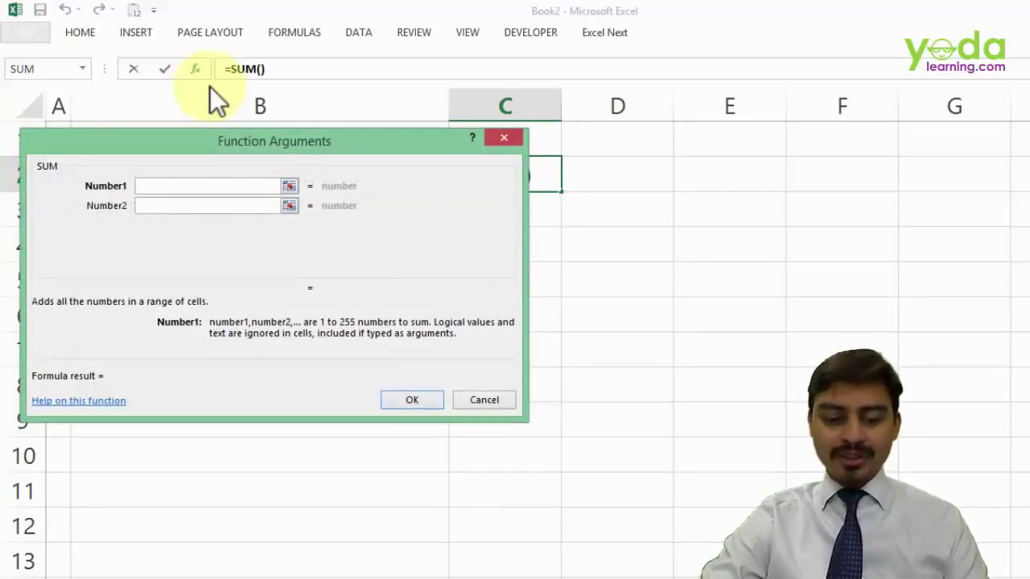
{"action": "type", "text": "1"}
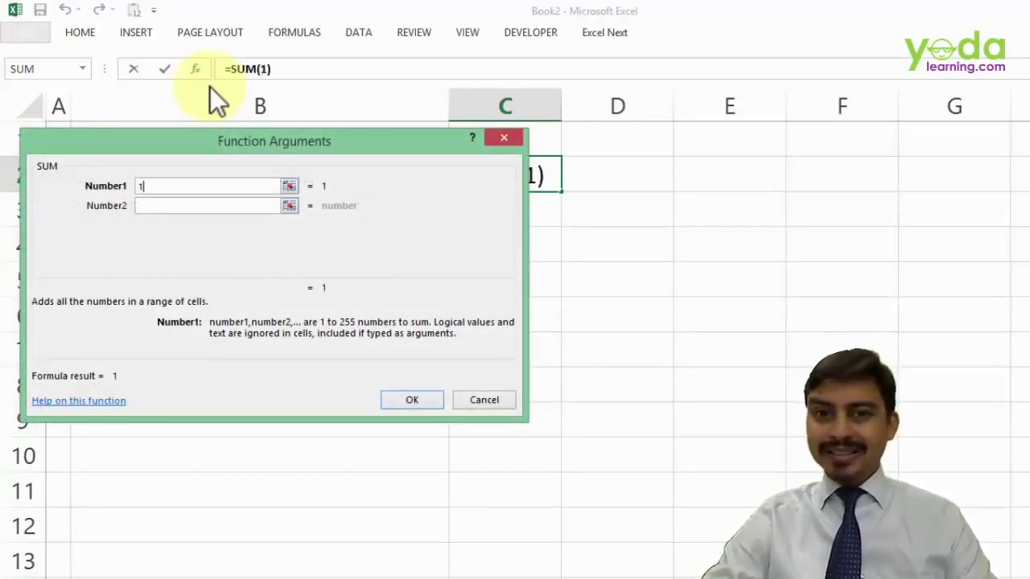
{"action": "left_click", "coordinate": [166, 206]}
{"action": "type", "text": "2"}
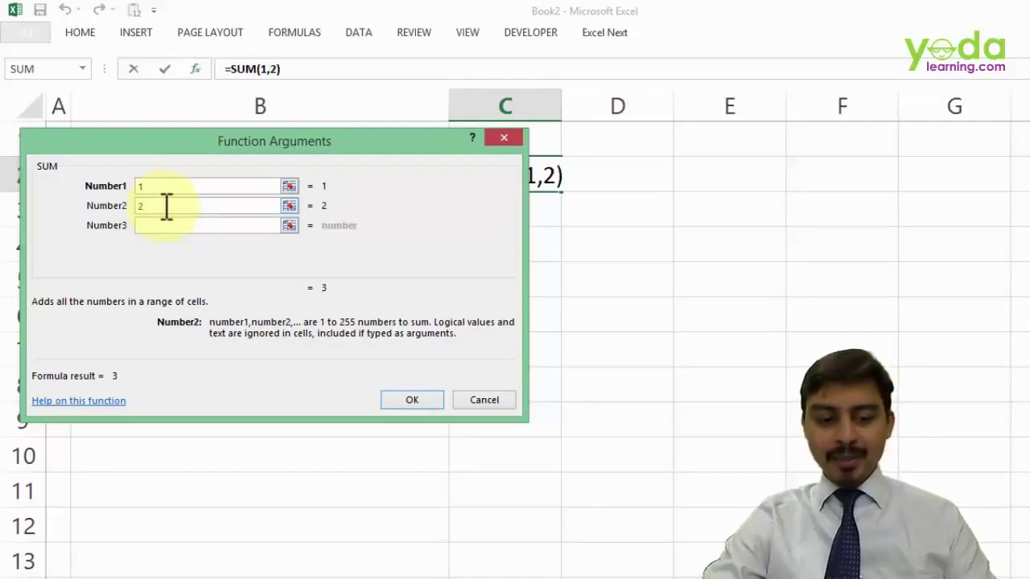
{"action": "key", "text": "Tab"}
{"action": "type", "text": "3"}
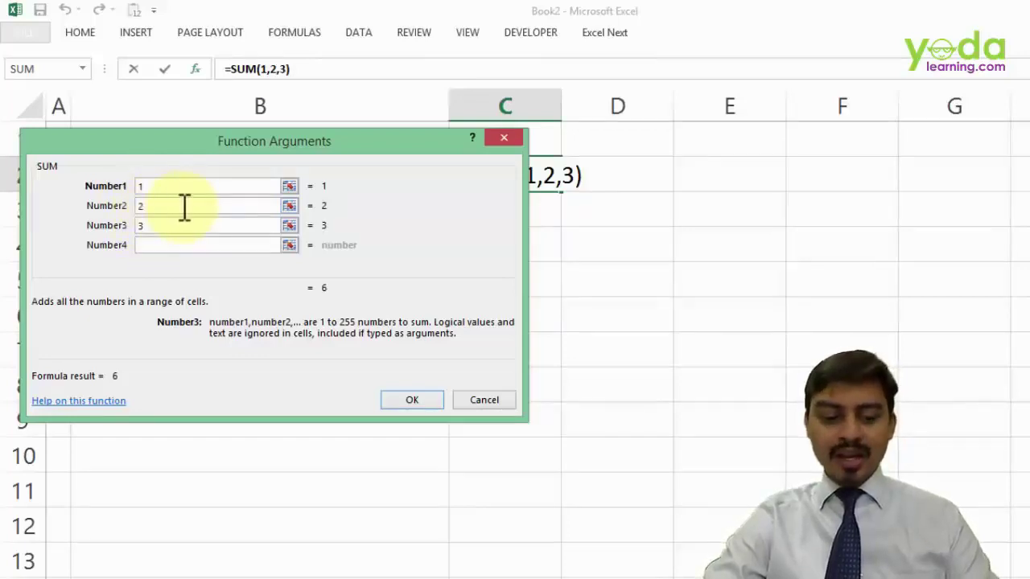
- Review the SUM arguments and confirm =SUM(1,2,3) into C2
{"action": "left_click", "coordinate": [184, 208]}
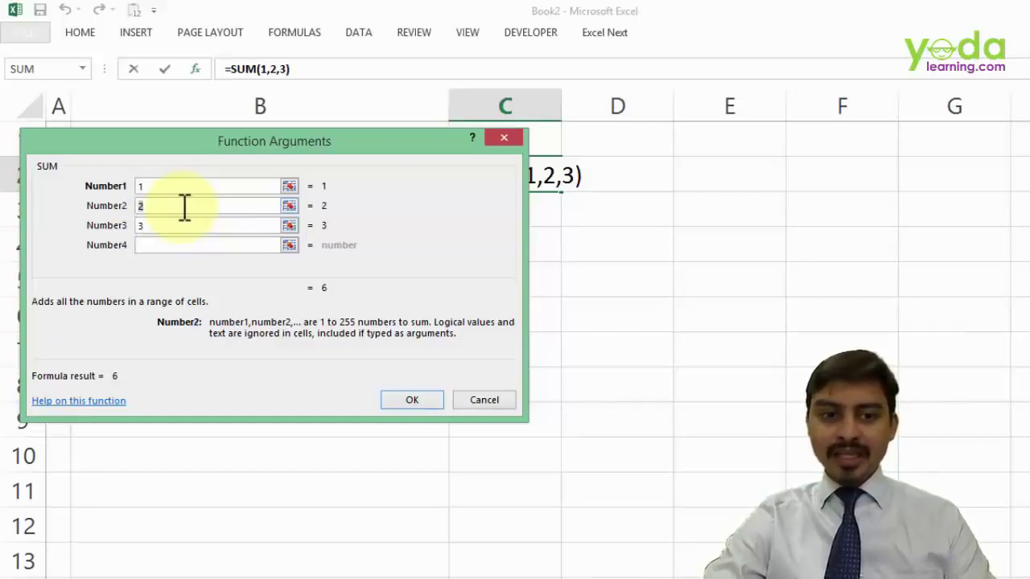
{"action": "key", "text": "shift+Tab"}
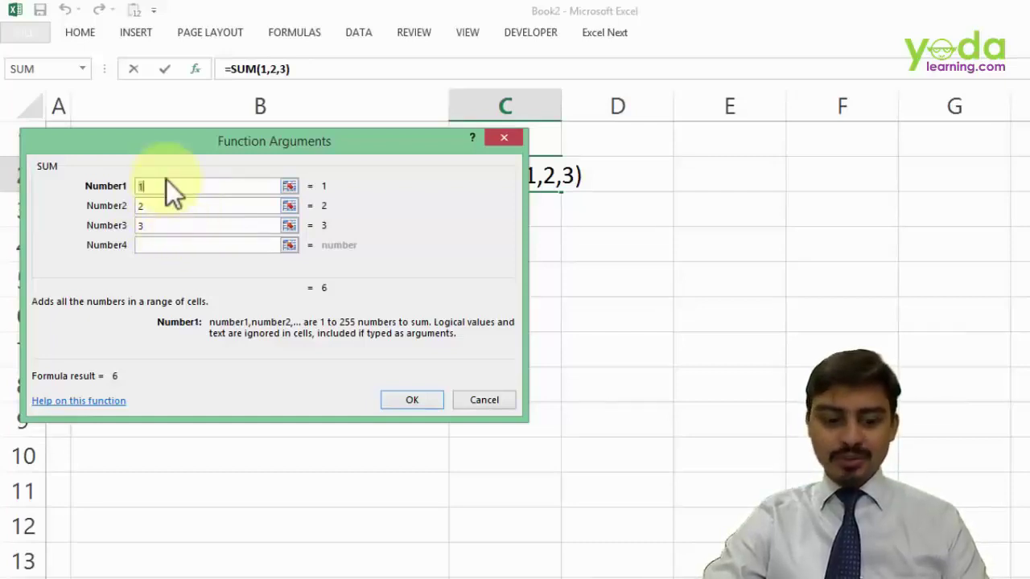
{"action": "key", "text": "Tab"}
{"action": "key", "text": "Tab"}
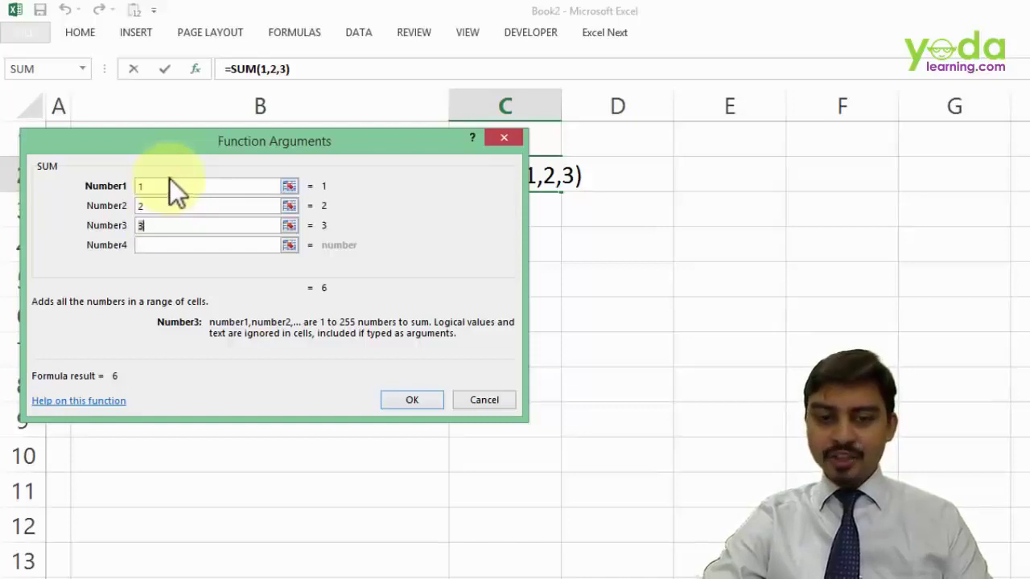
{"action": "key", "text": "shift+Tab"}
{"action": "key", "text": "shift+Tab"}
{"action": "left_click", "coordinate": [173, 185]}
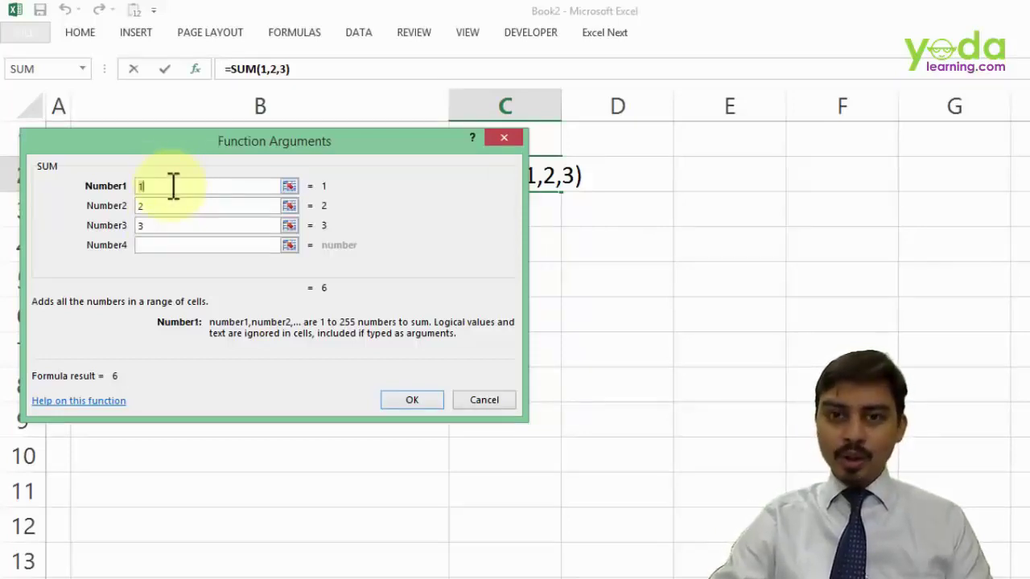
{"action": "key", "text": "Return"}
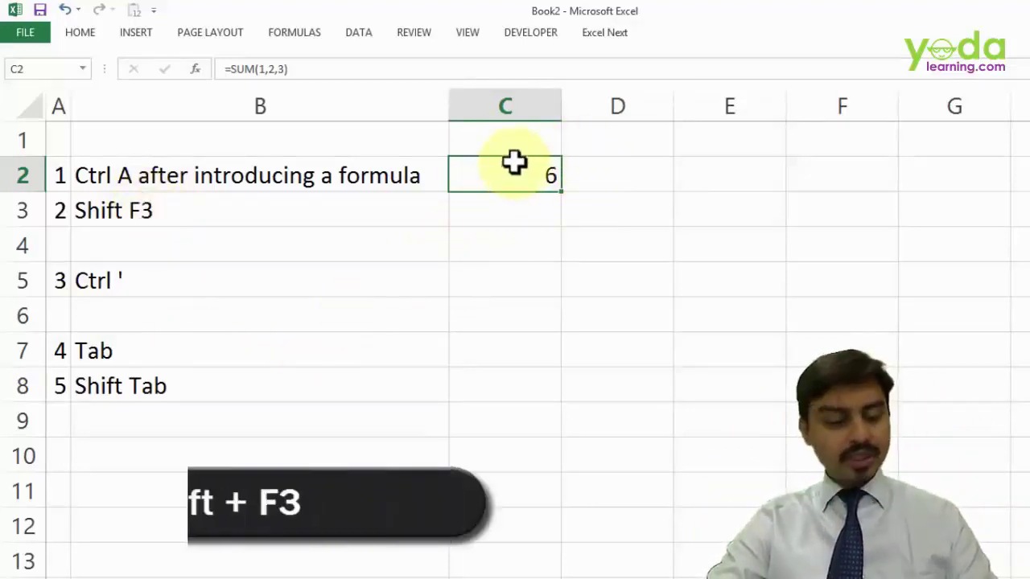
- Reopen C2's SUM arguments with Shift+F3 and confirm them unchanged, showing 6
{"action": "key", "text": "shift+F3"}
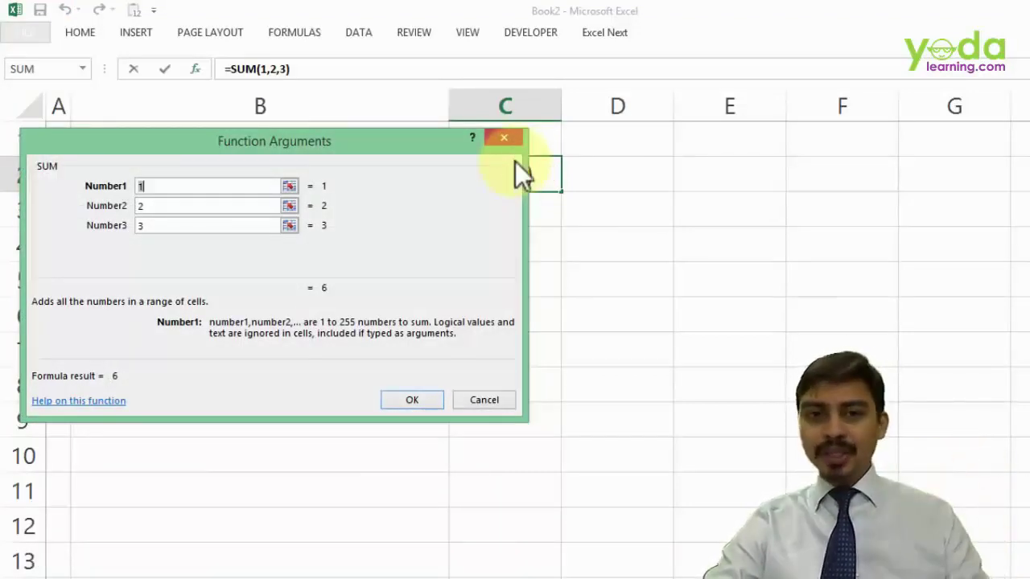
{"action": "key", "text": "Tab"}
{"action": "key", "text": "Tab"}
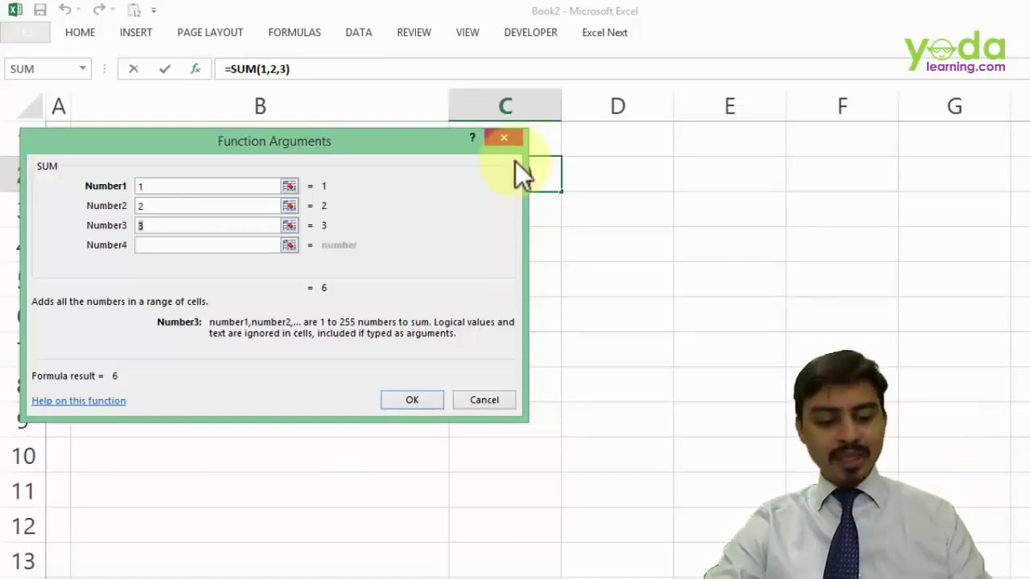
{"action": "key", "text": "shift+Tab"}
{"action": "key", "text": "shift+Tab"}
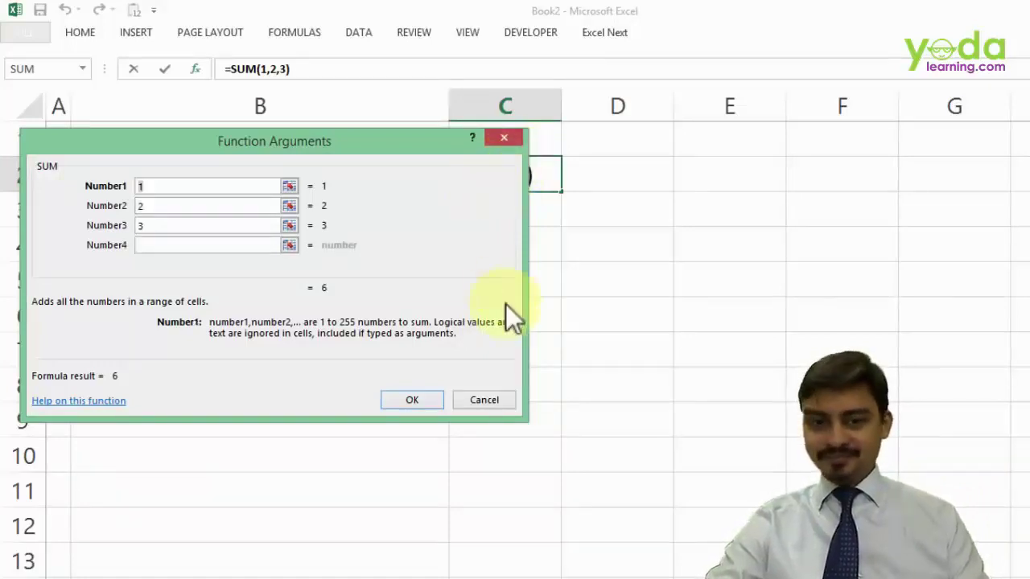
{"action": "left_click", "coordinate": [408, 404]}
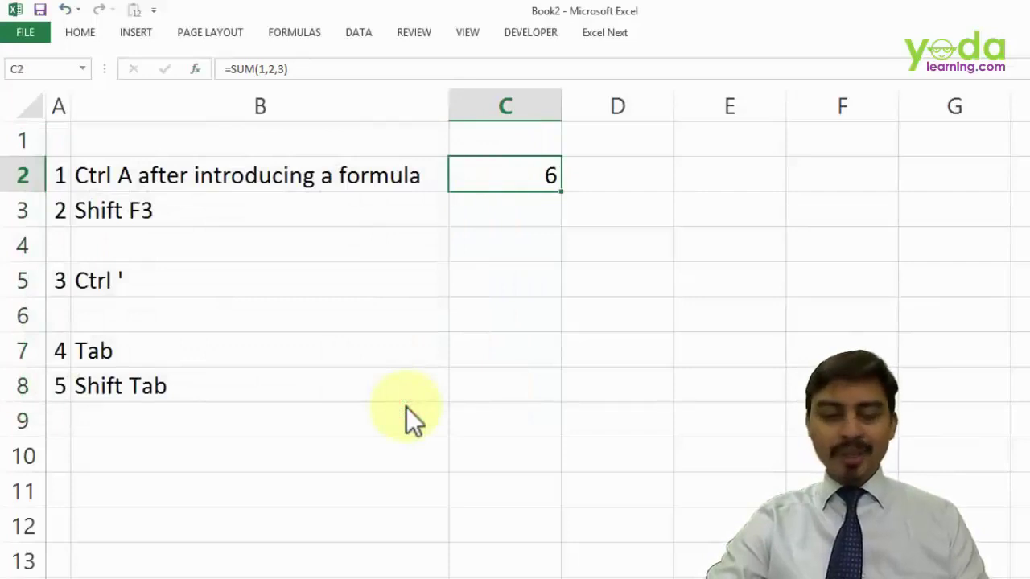
- Fill C2's =SUM(1,2,3) down to C8, then toggle Show Formulas on and off with Ctrl+`
{"action": "left_click", "coordinate": [153, 174]}
{"action": "left_click_drag", "start_coordinate": [156, 205], "coordinate": [157, 211]}
{"action": "left_click_drag", "start_coordinate": [152, 350], "coordinate": [153, 381]}
{"action": "left_click", "coordinate": [524, 170]}
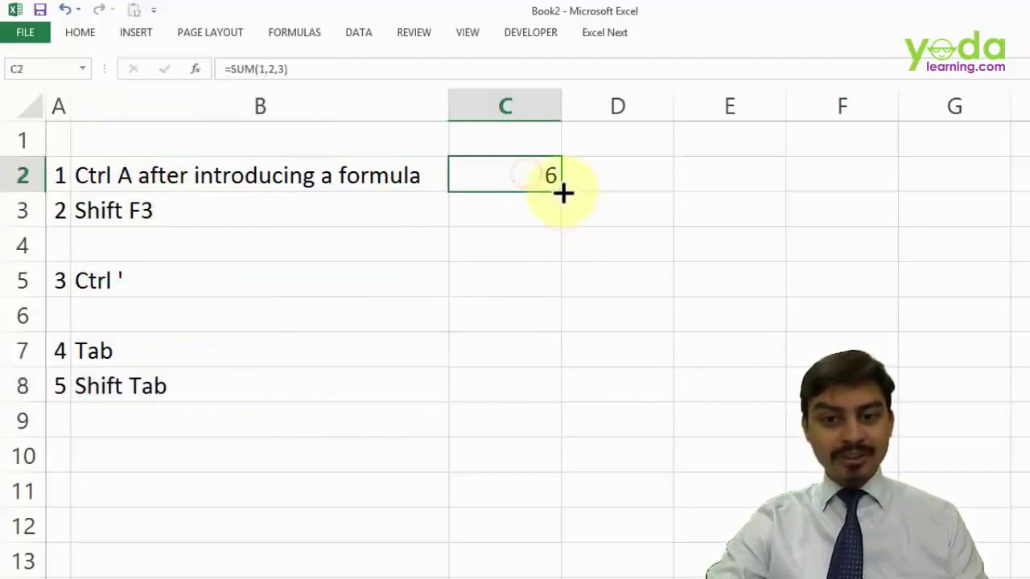
{"action": "left_click_drag", "start_coordinate": [561, 192], "coordinate": [552, 398]}
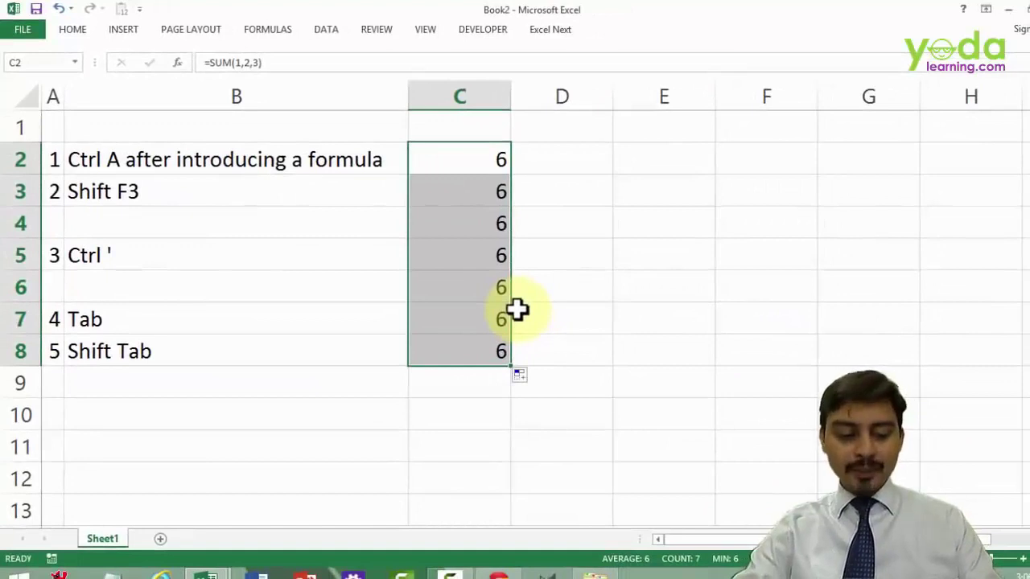
{"action": "key", "text": "ctrl+grave"}
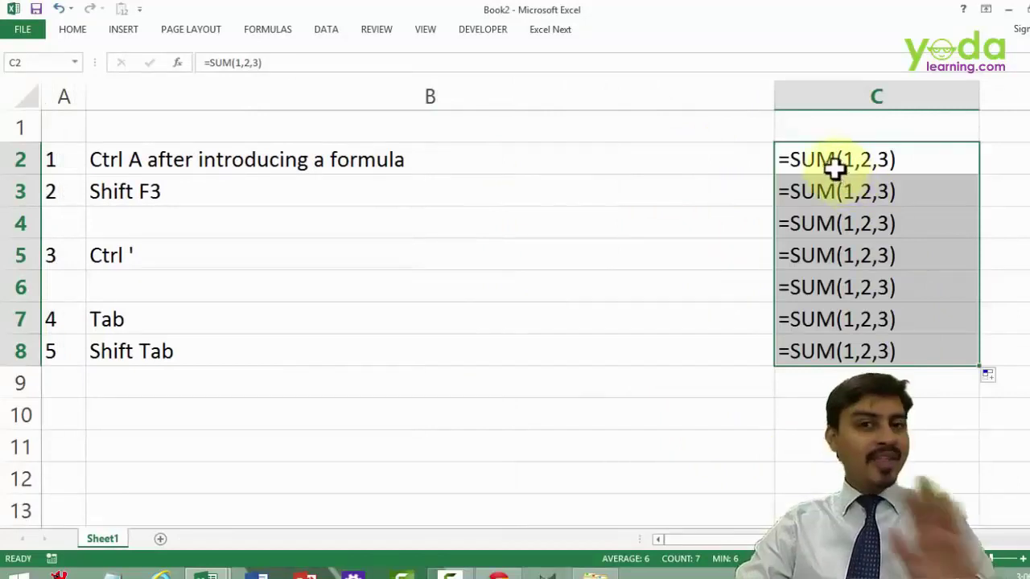
{"action": "key", "text": "ctrl+grave"}
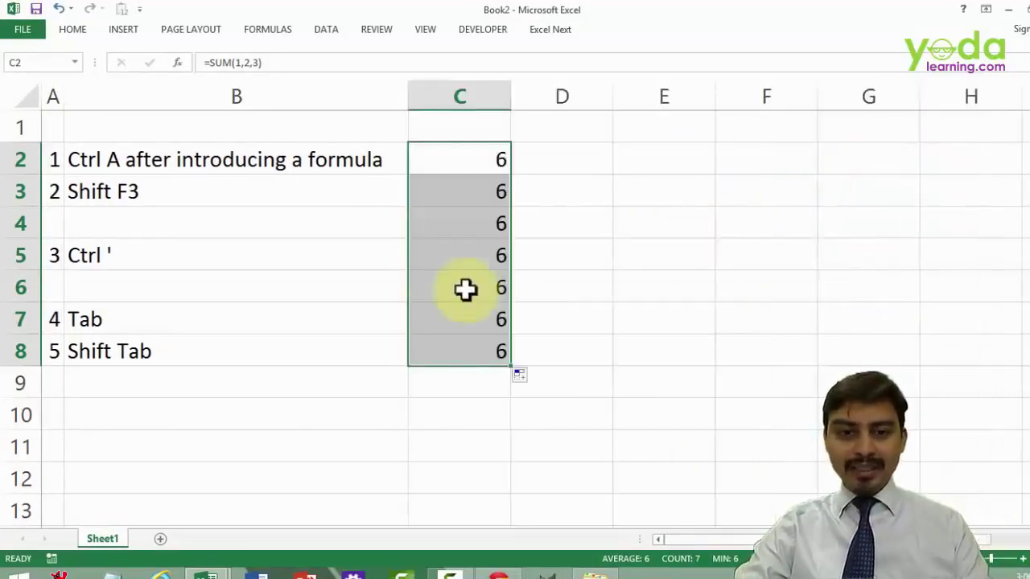
- Discard test entries in B10, then show formulas so C2:C8 display =SUM(1,2,3)
{"action": "left_click", "coordinate": [346, 402]}
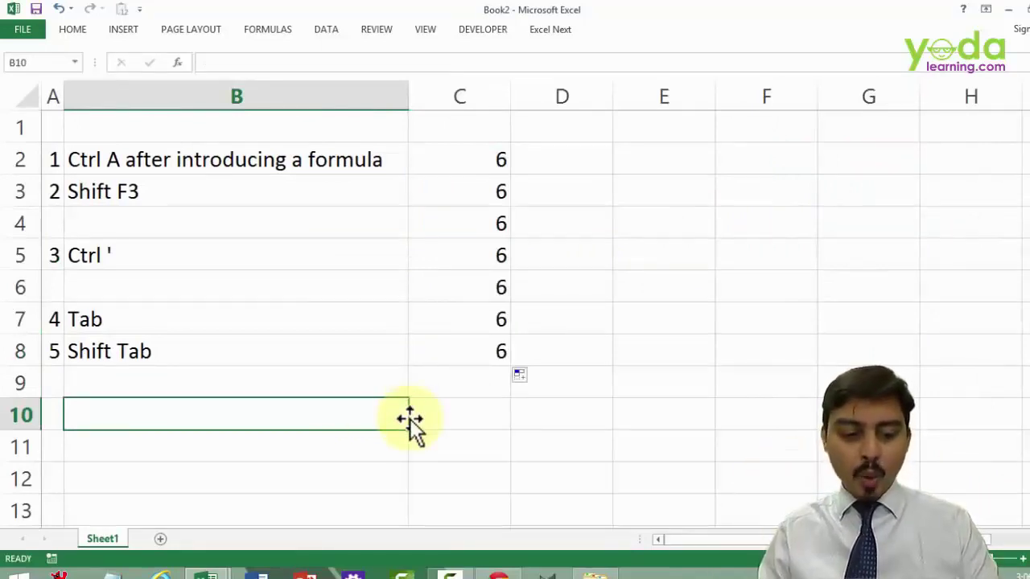
{"action": "type", "text": "~"}
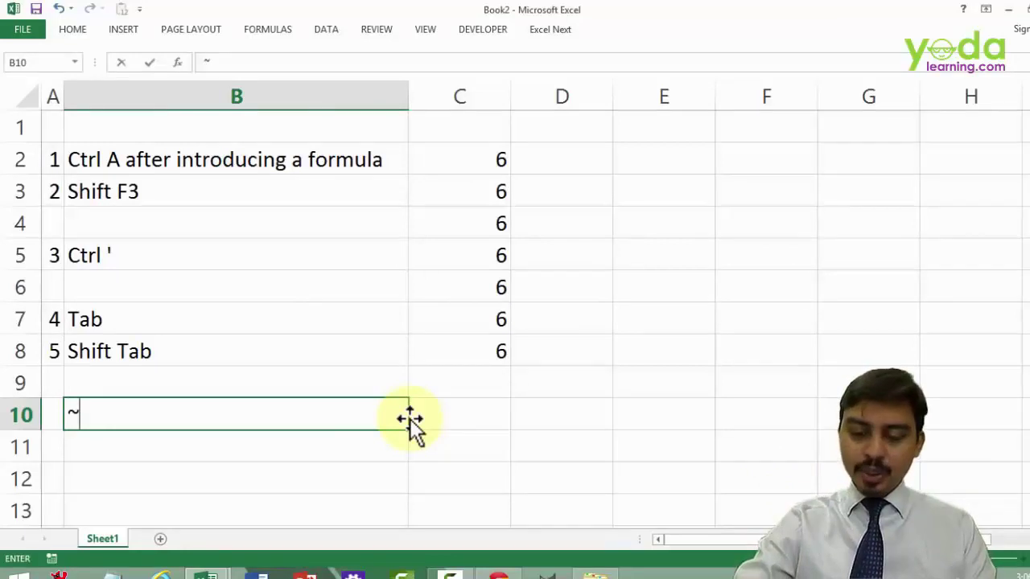
{"action": "type", "text": "`"}
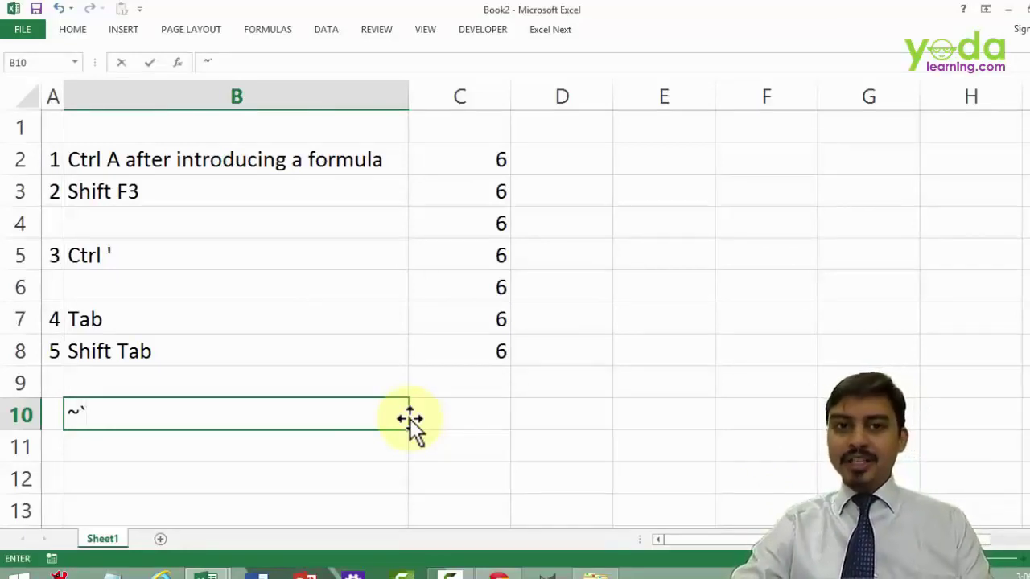
{"action": "key", "text": "Escape"}
{"action": "type", "text": "CTR"}
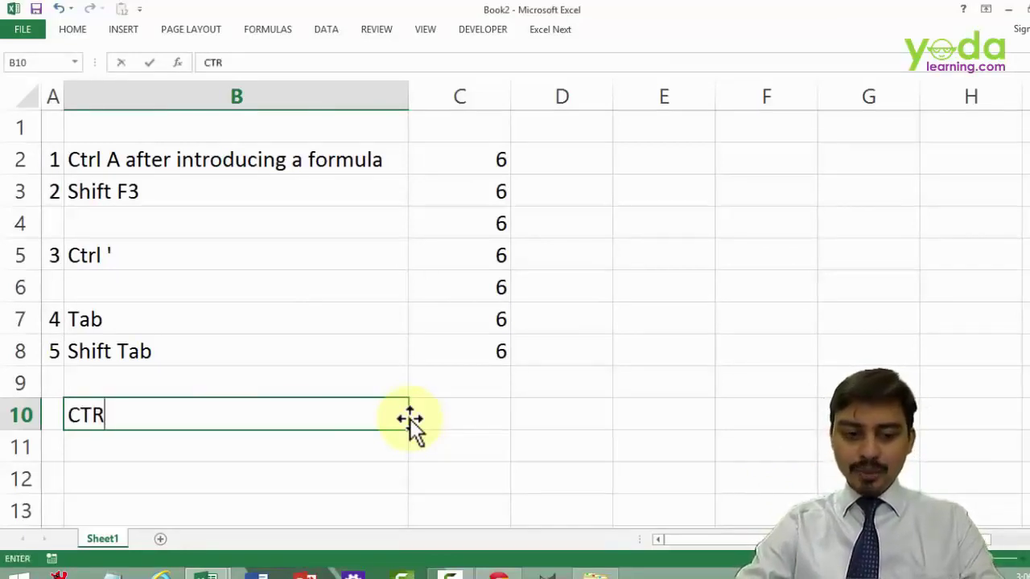
{"action": "type", "text": "L `"}
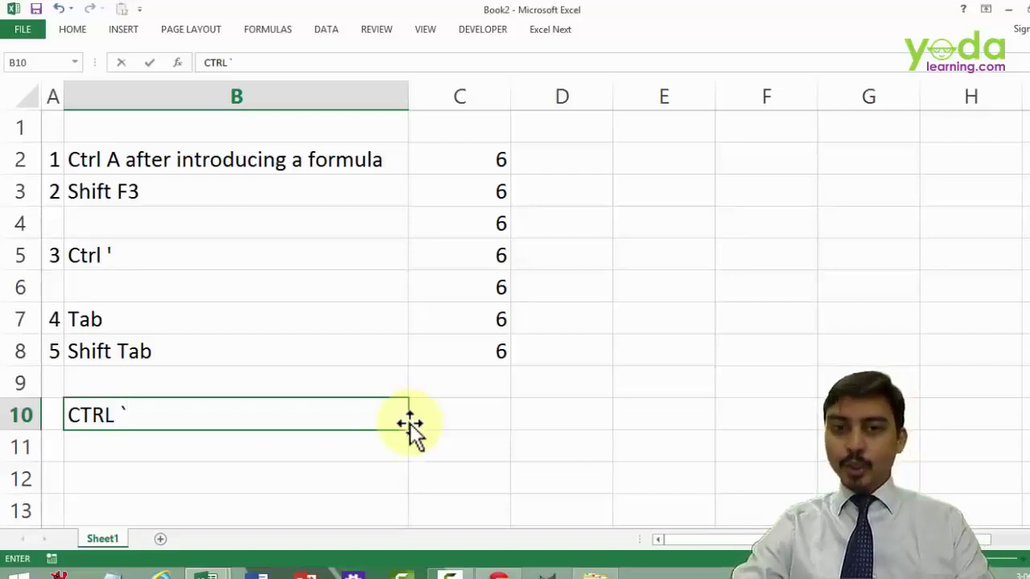
{"action": "key", "text": "Escape"}
{"action": "key", "text": "ctrl+grave"}
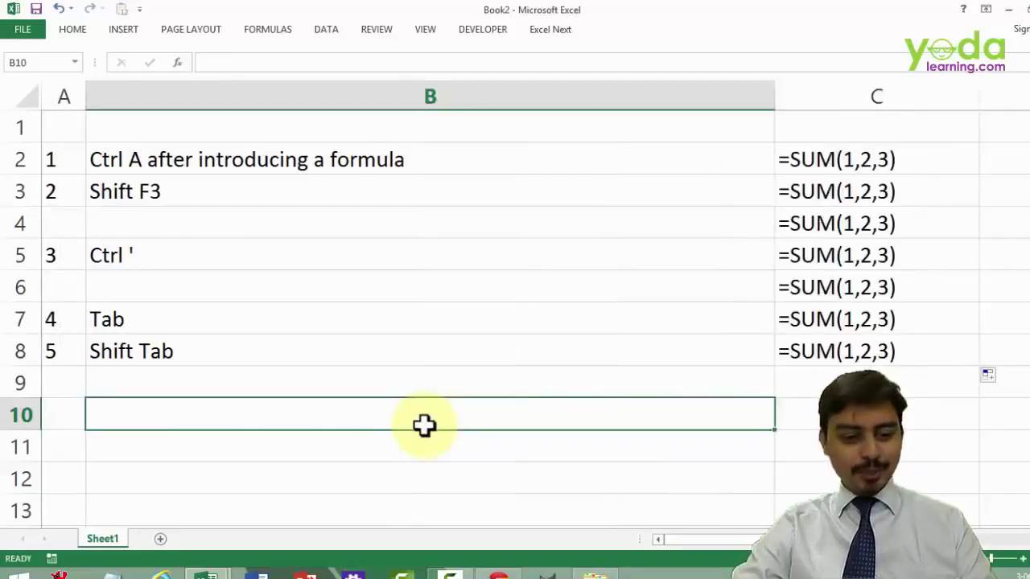
- Turn off Show Formulas with Ctrl+` so column C shows 6 again
{"action": "key", "text": "ctrl+grave"}
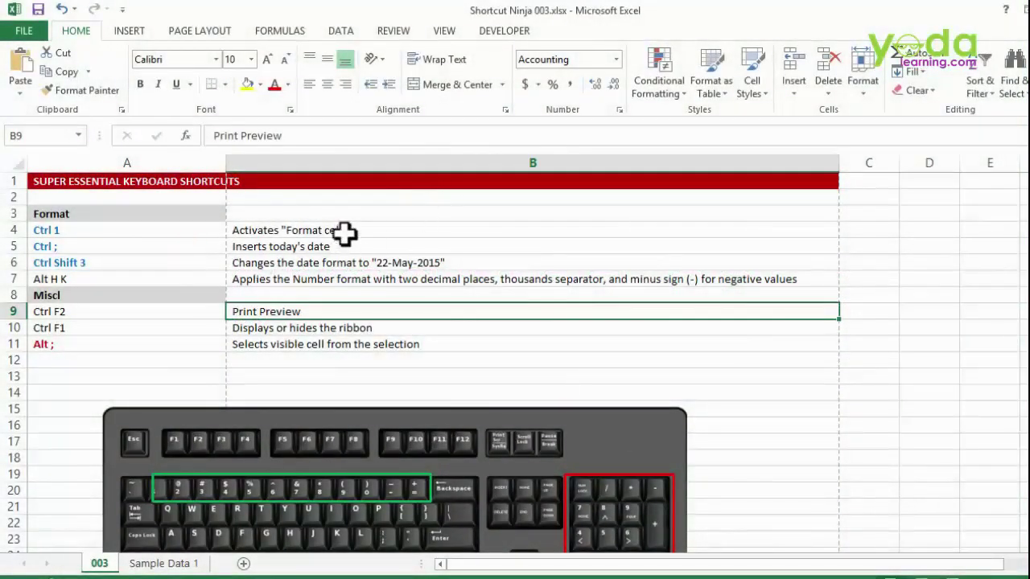
{"action": "left_click", "coordinate": [347, 232]}
{"action": "right_click", "coordinate": [350, 232]}
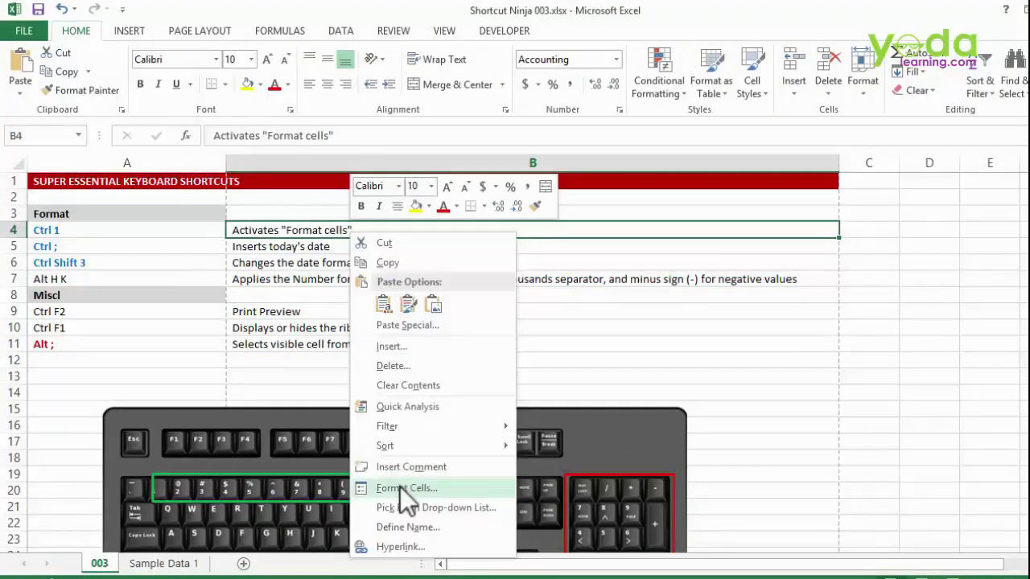
{"action": "left_click", "coordinate": [158, 200]}
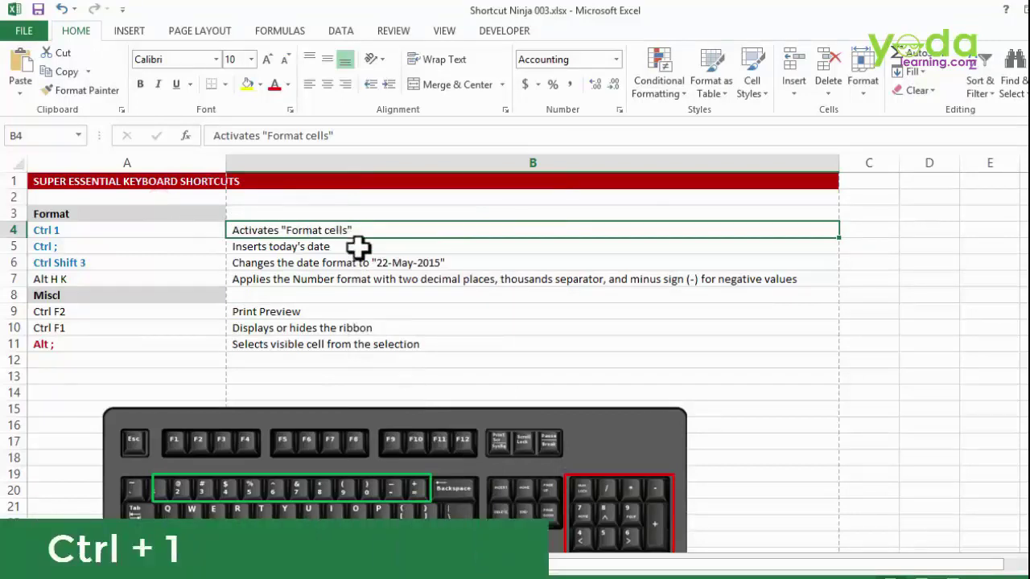
{"action": "key", "text": "ctrl+1"}
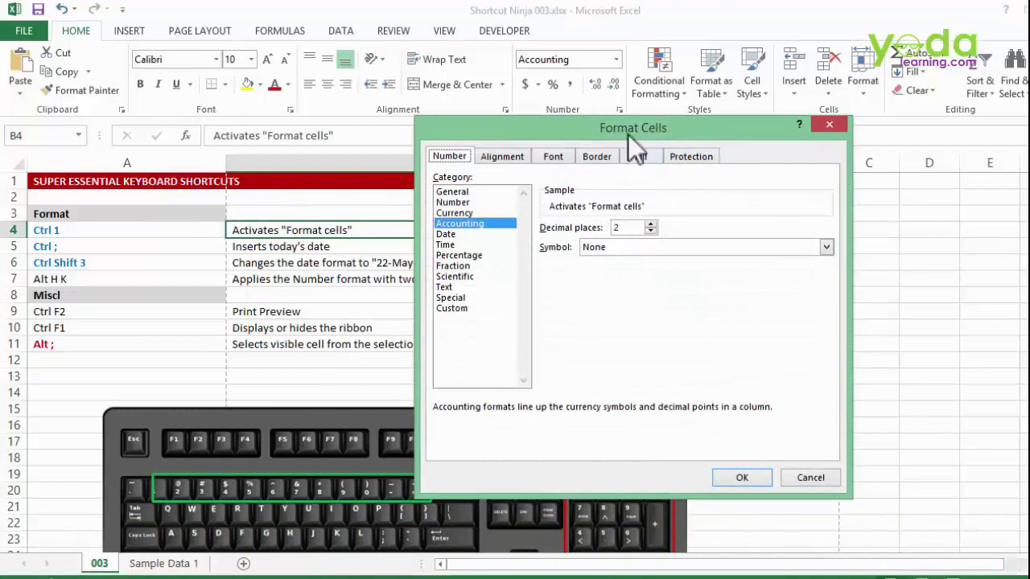
{"action": "key", "text": "Escape"}
{"action": "right_click", "coordinate": [306, 230]}
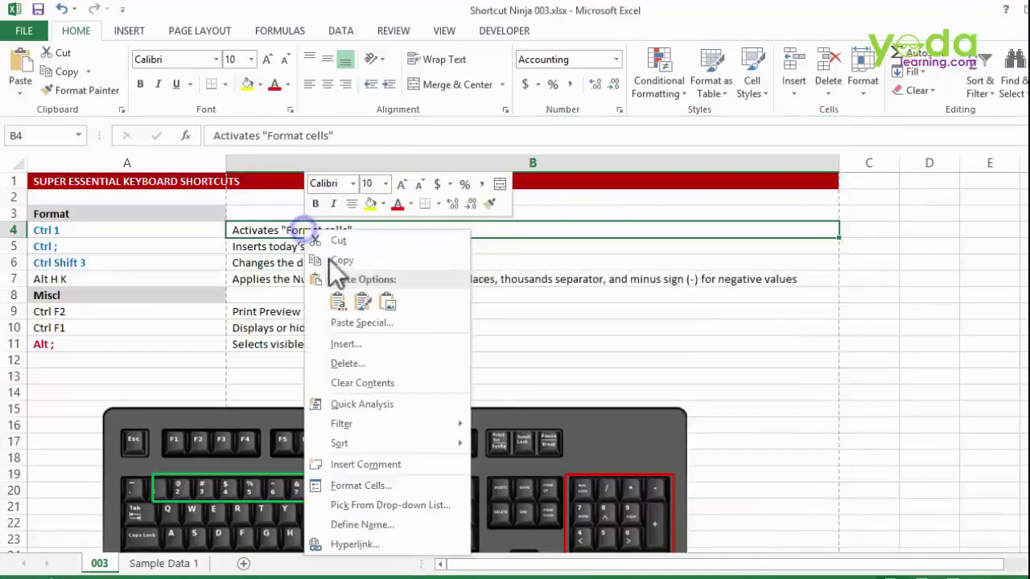
{"action": "left_click", "coordinate": [372, 486]}
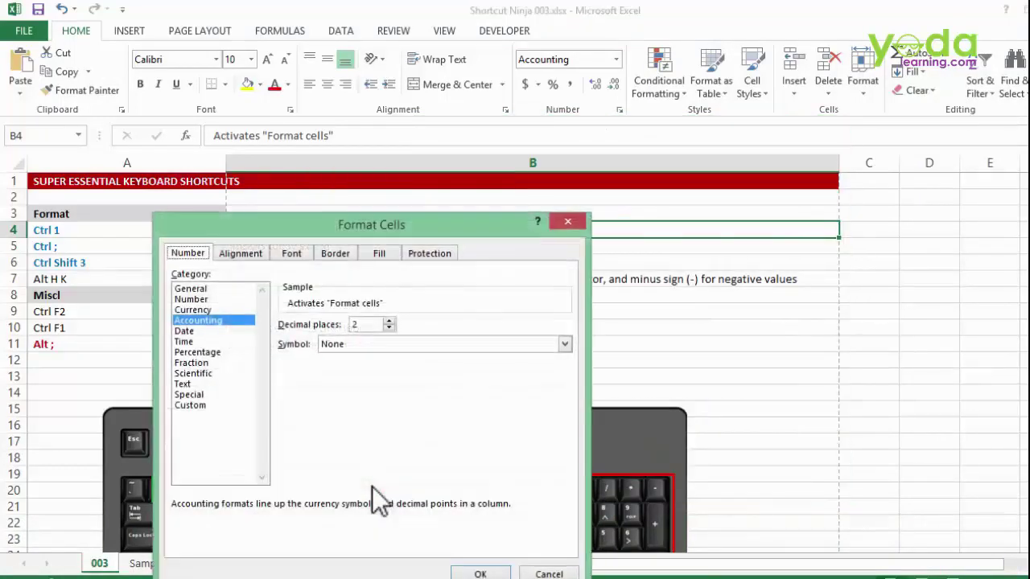
{"action": "key", "text": "Escape"}
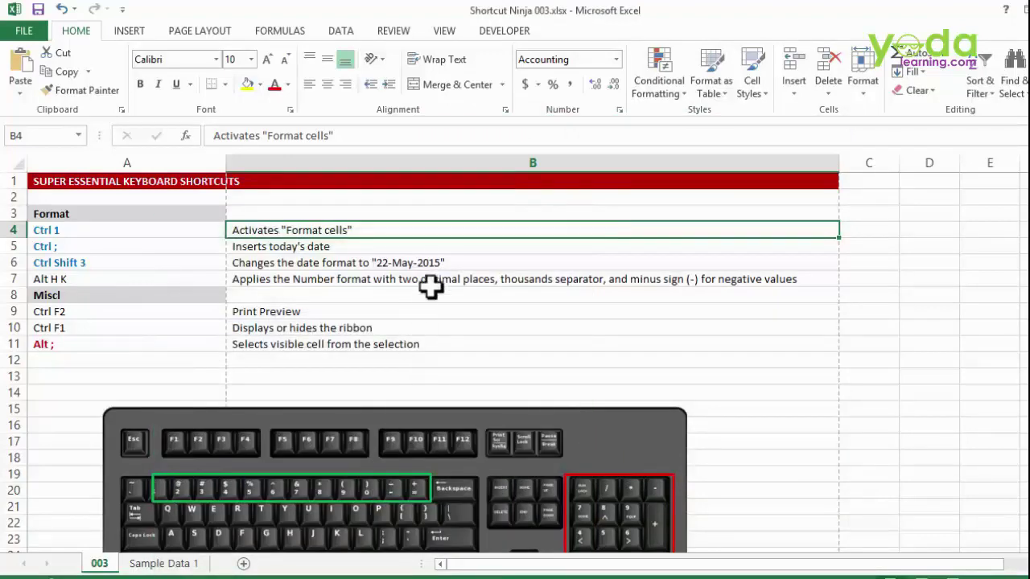
{"action": "scroll", "coordinate": [432, 283], "scroll_direction": "down", "scroll_amount": 1}
{"action": "scroll", "coordinate": [434, 278], "scroll_direction": "down", "scroll_amount": 2}
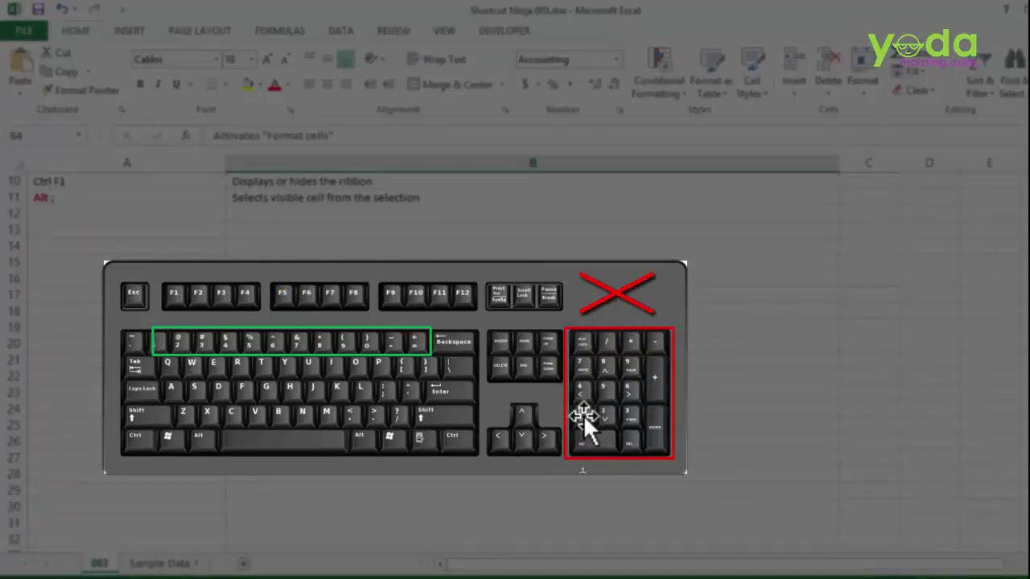
{"action": "scroll", "coordinate": [533, 342], "scroll_direction": "up", "scroll_amount": 3}
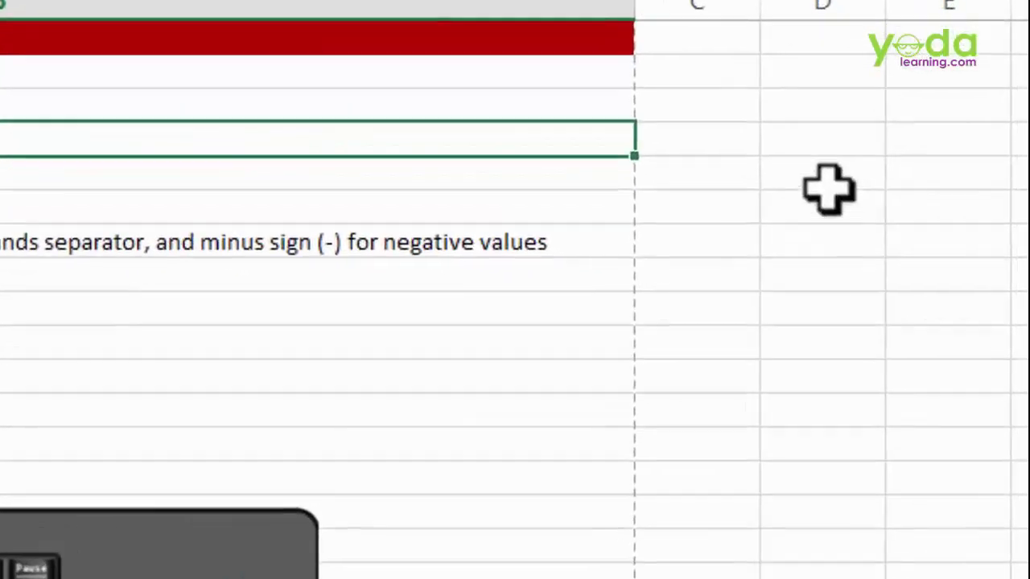
- Insert today's date in C5 with Ctrl+; and format it as 2-Feb-15
{"action": "left_click", "coordinate": [911, 230]}
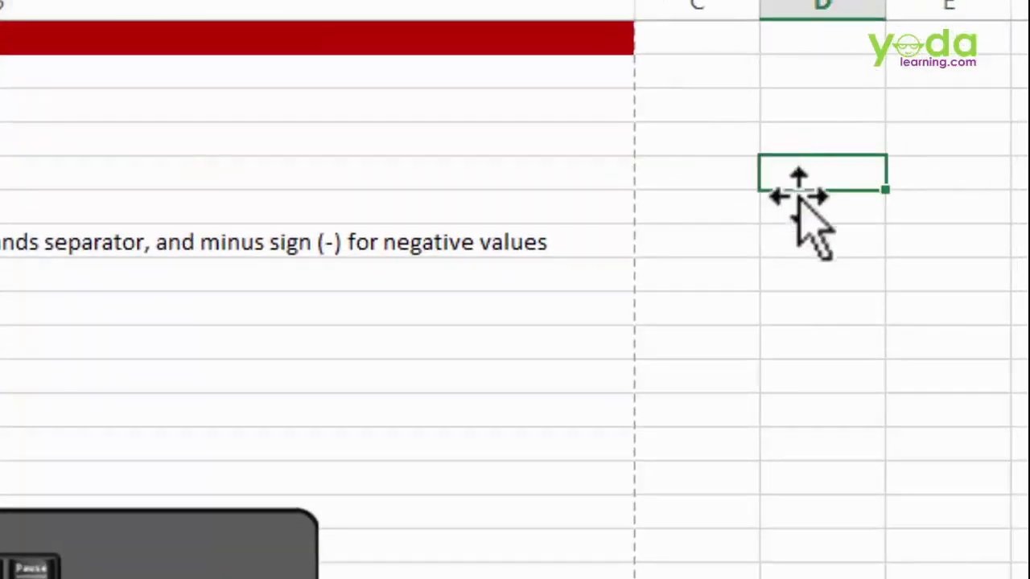
{"action": "left_click", "coordinate": [673, 167]}
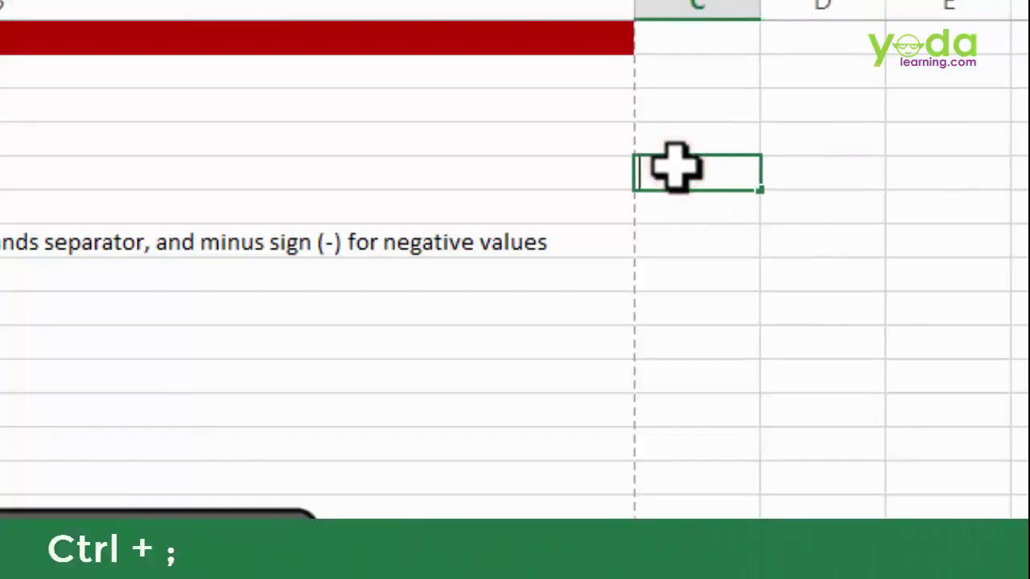
{"action": "key", "text": "ctrl+semicolon"}
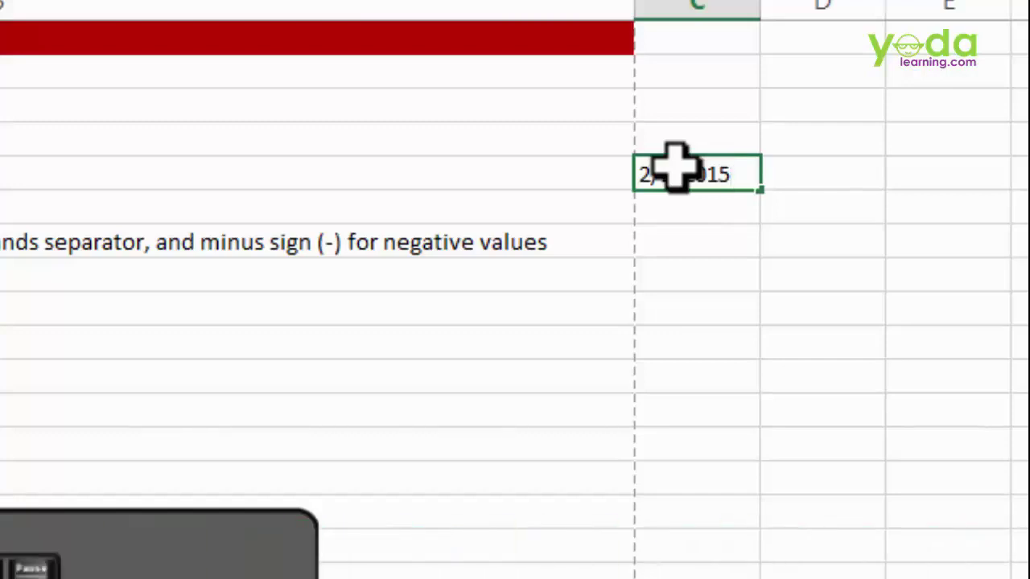
{"action": "key", "text": "Return"}
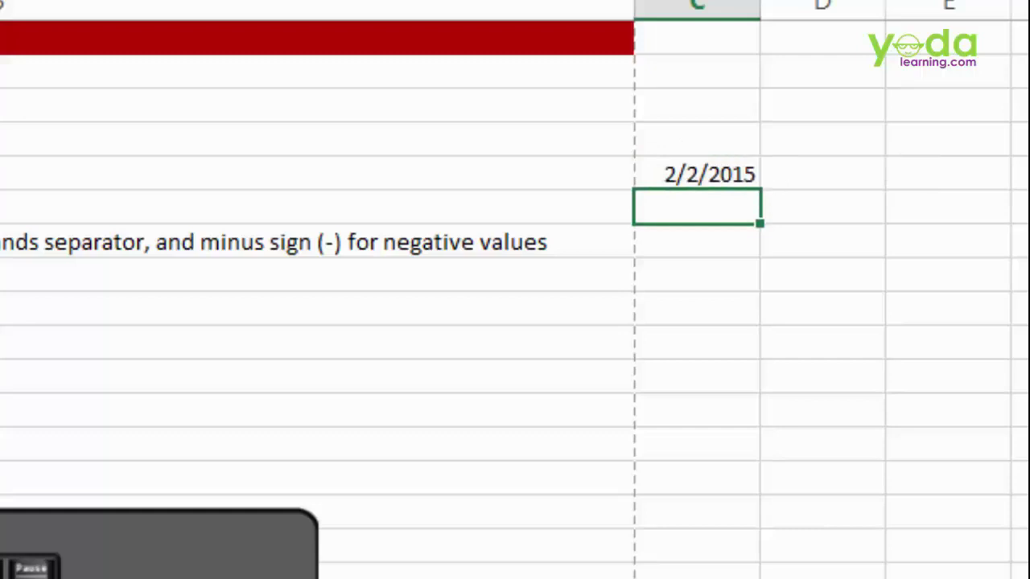
{"action": "left_click", "coordinate": [689, 178]}
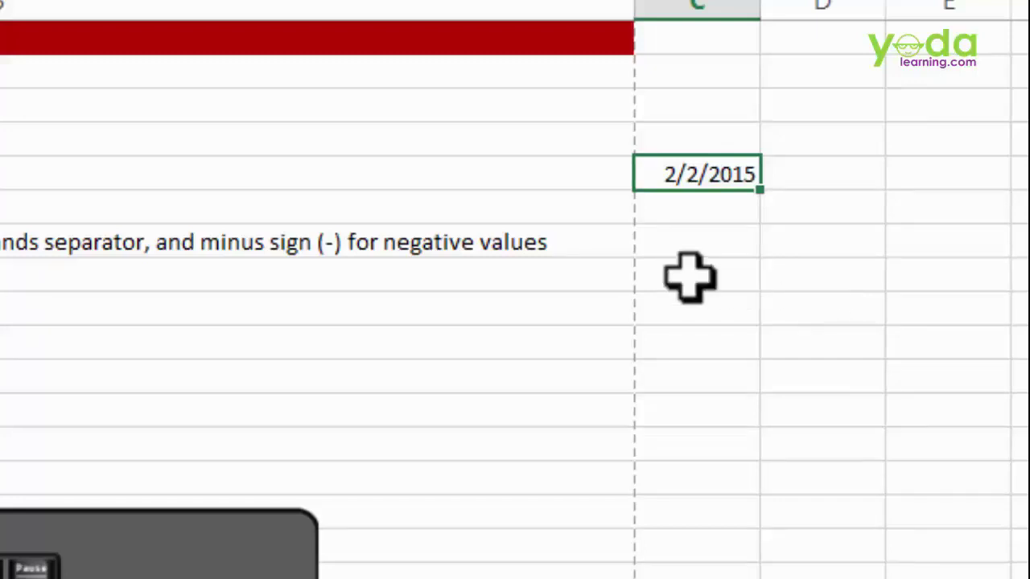
{"action": "key", "text": "ctrl+shift+3"}
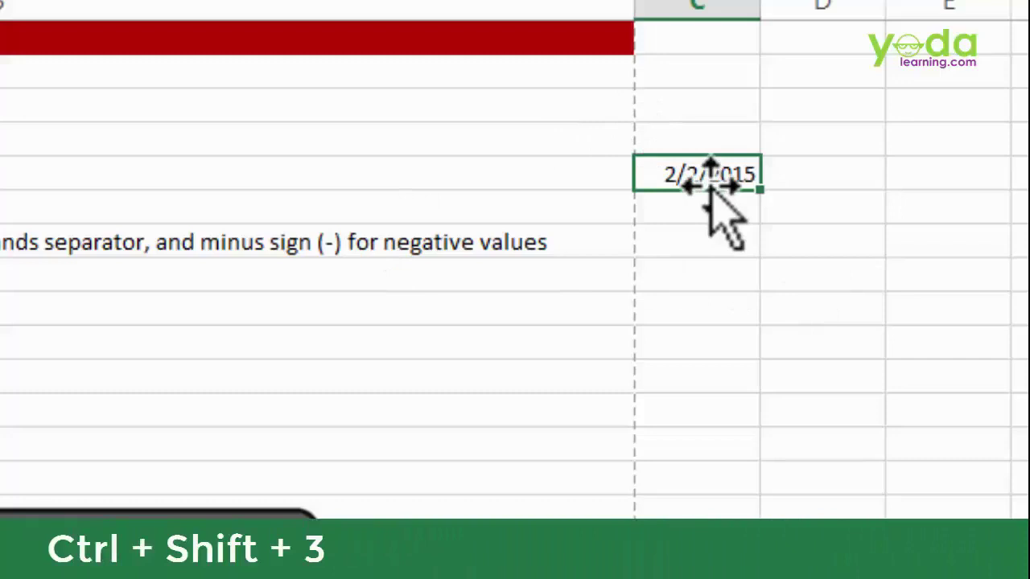
{"action": "key", "text": "ctrl+shift+3"}
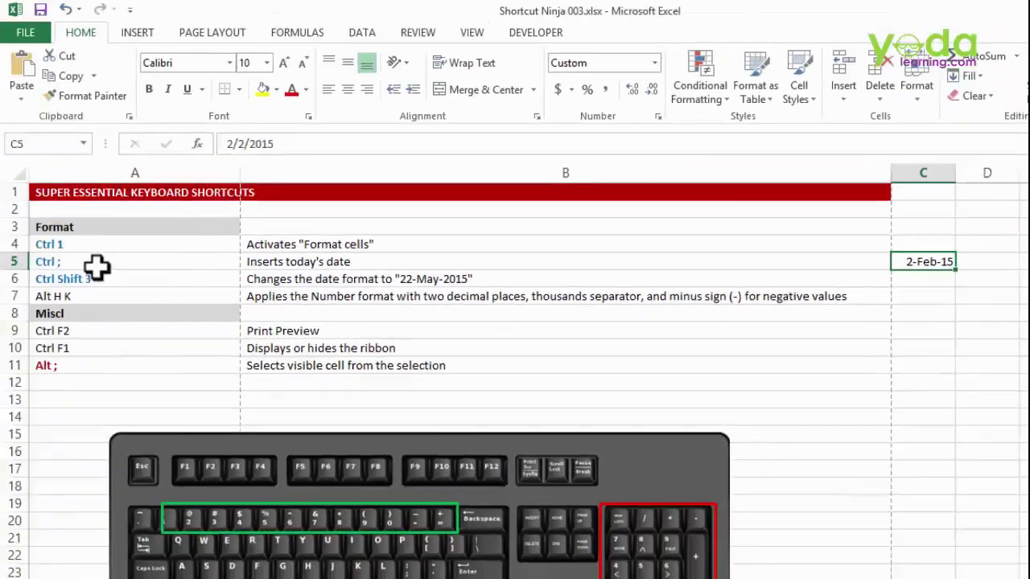
- Fill cells A5:A6 yellow
{"action": "left_click", "coordinate": [95, 264]}
{"action": "left_click_drag", "start_coordinate": [95, 274], "coordinate": [95, 279]}
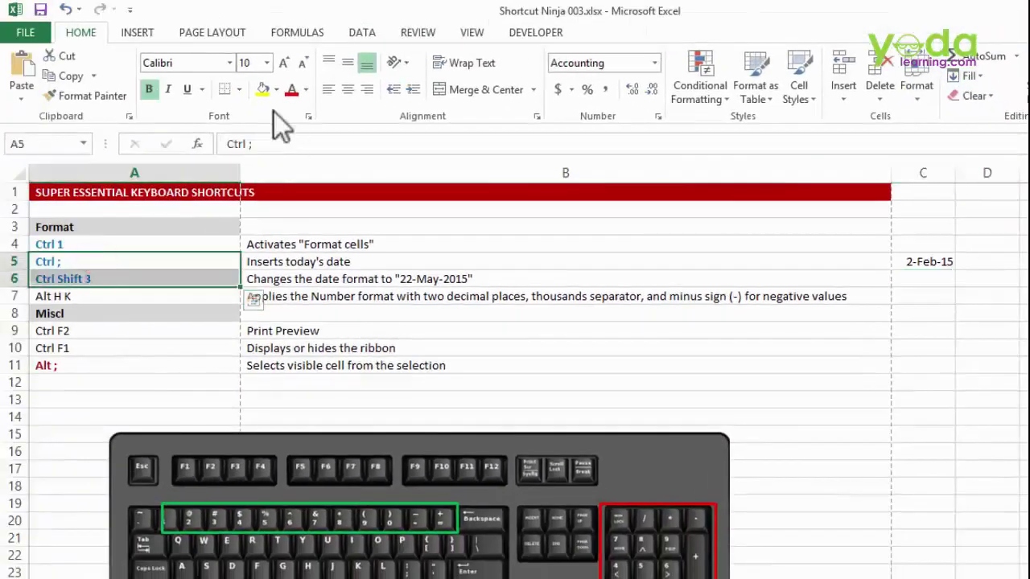
{"action": "left_click", "coordinate": [262, 89]}
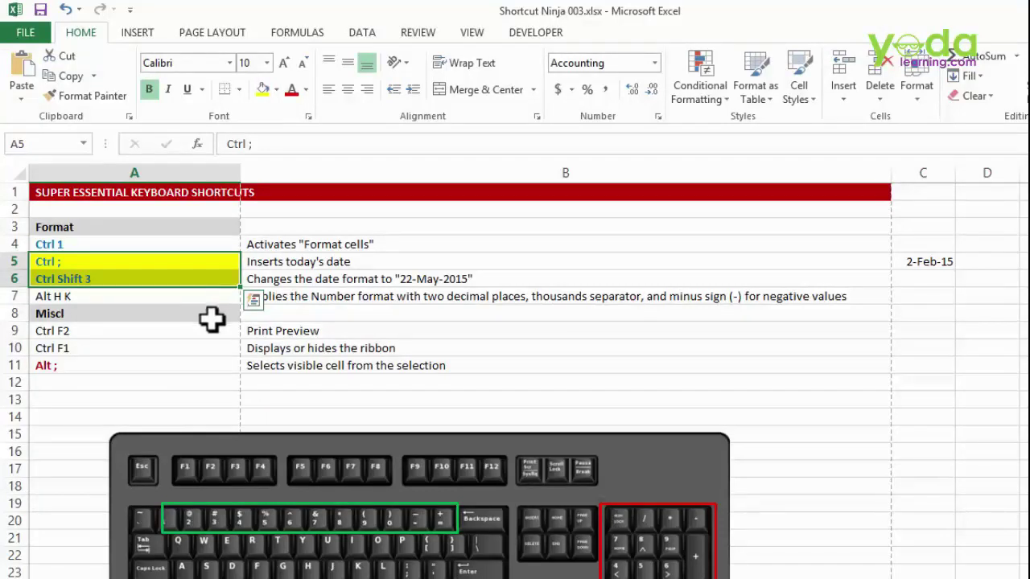
- Enter 3434 and several 34s into column C from C8 down to C12
{"action": "left_click", "coordinate": [932, 318]}
{"action": "type", "text": "3434"}
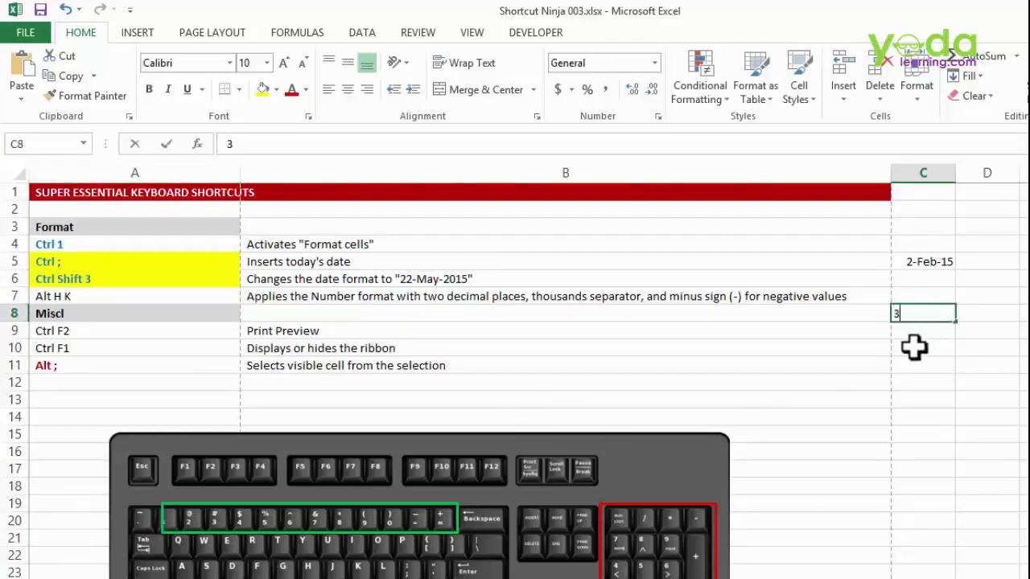
{"action": "left_click", "coordinate": [915, 349]}
{"action": "type", "text": "3434"}
{"action": "left_click", "coordinate": [922, 330]}
{"action": "type", "text": "34"}
{"action": "left_click", "coordinate": [929, 361]}
{"action": "type", "text": "34"}
{"action": "left_click_drag", "start_coordinate": [928, 387], "coordinate": [929, 393]}
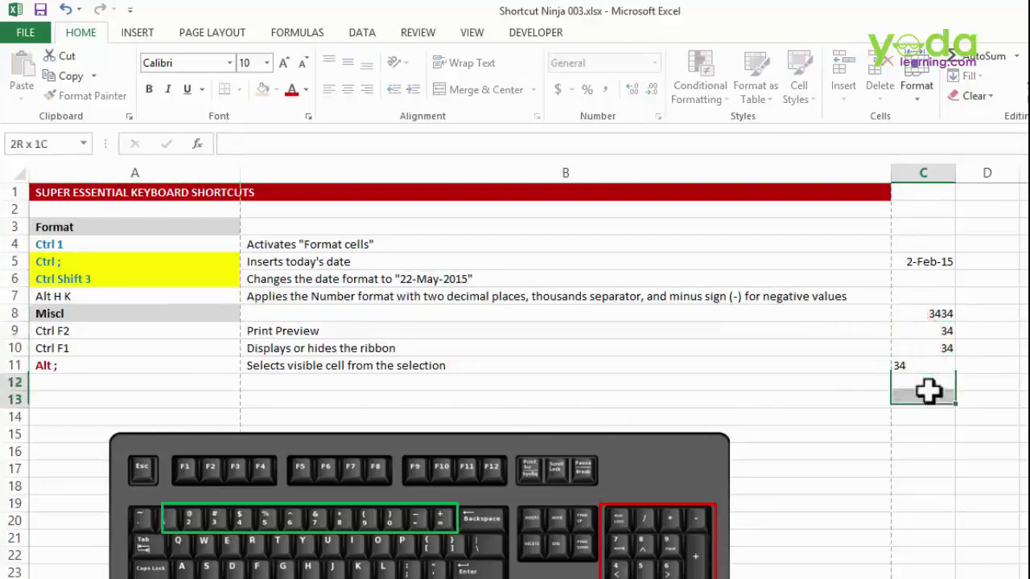
{"action": "type", "text": "34"}
{"action": "left_click", "coordinate": [930, 416]}
- Apply comma style to C8:C12 with Alt H K
{"action": "left_click_drag", "start_coordinate": [924, 310], "coordinate": [926, 384]}
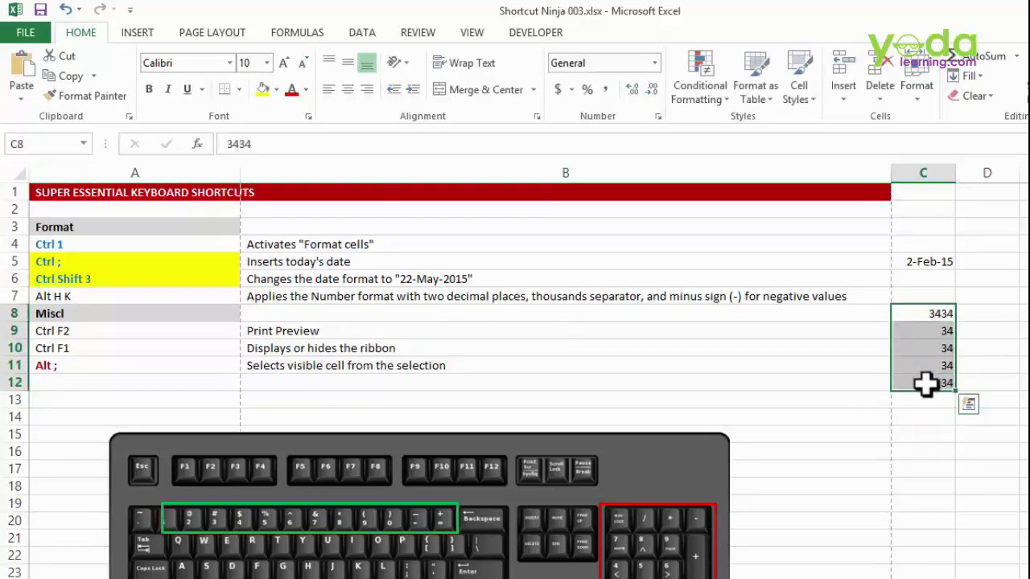
{"action": "left_click", "coordinate": [605, 90]}
{"action": "key", "text": "ctrl+z"}
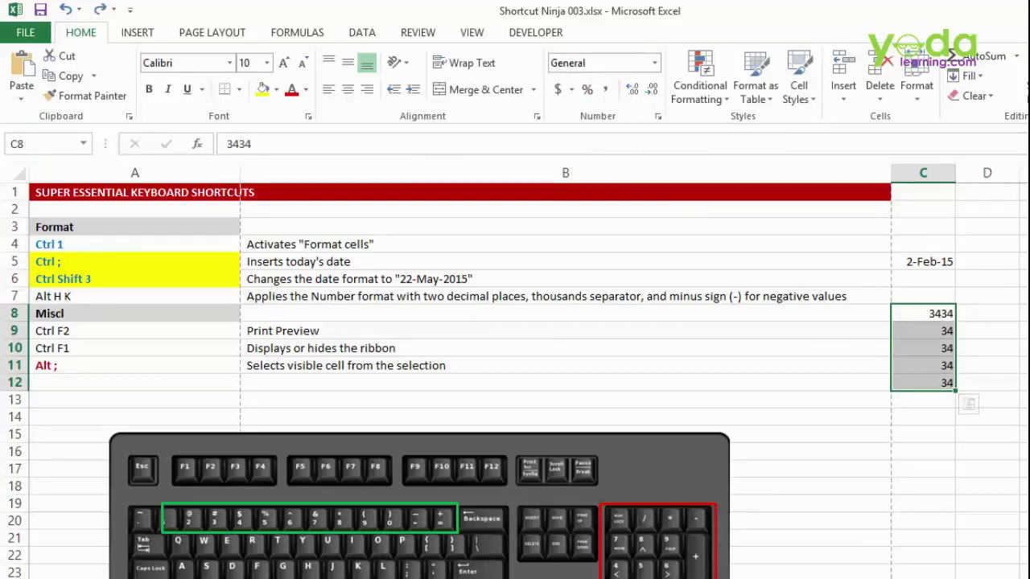
{"action": "key", "text": "alt"}
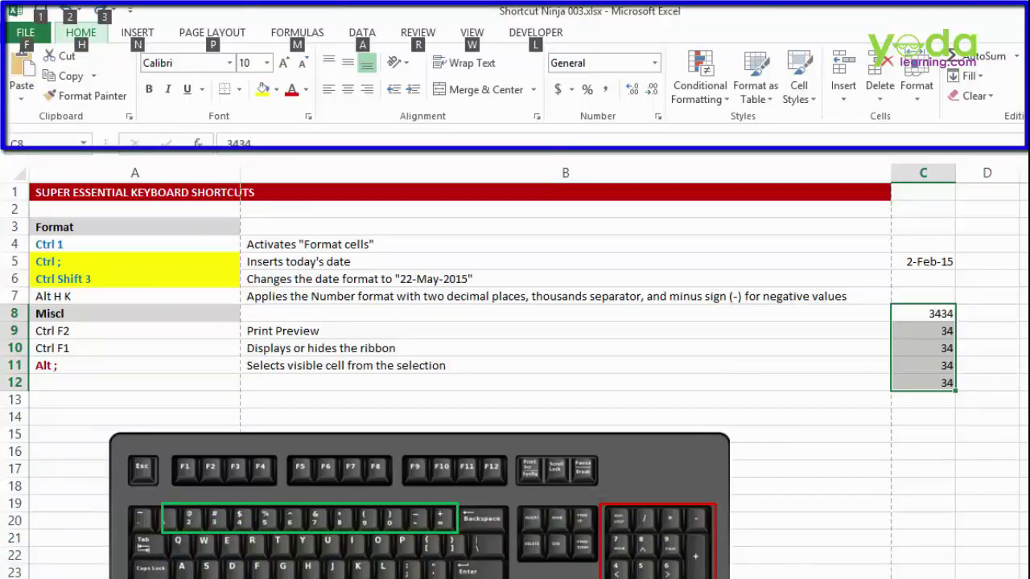
{"action": "key", "text": "h"}
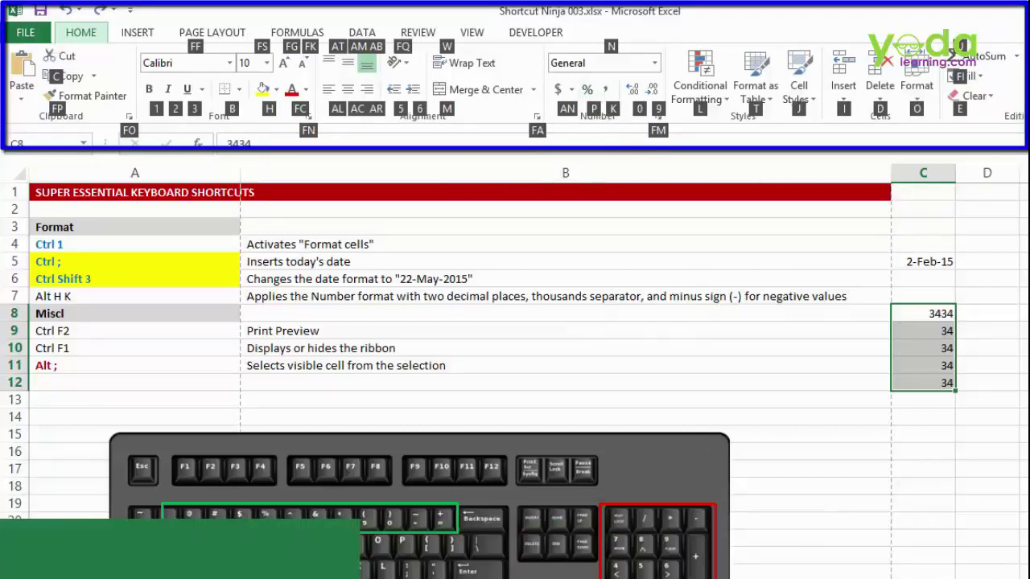
{"action": "key", "text": "k"}
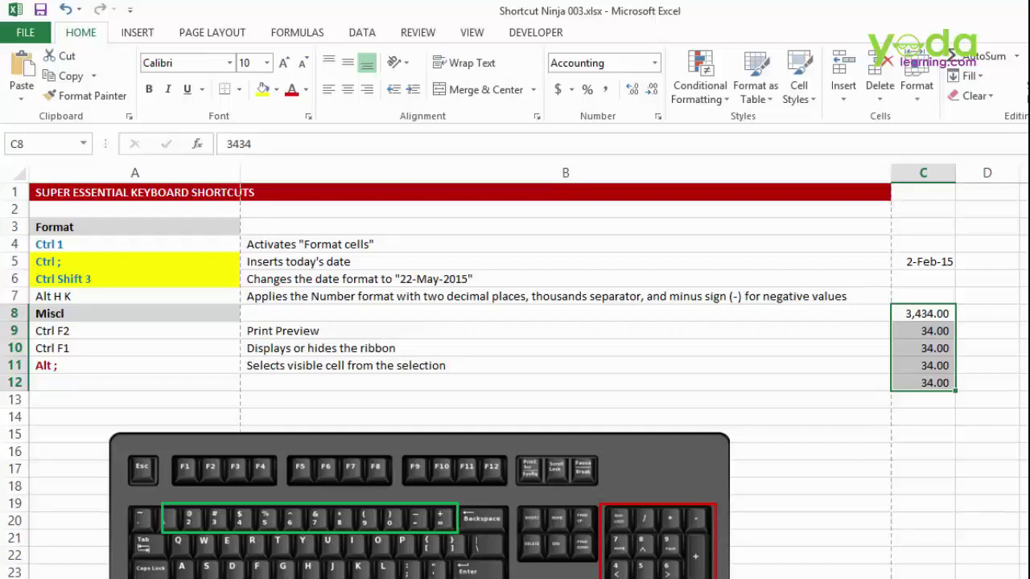
- Remove both decimals with Alt H 9 twice so C8:C12 read 3,434 and 34
{"action": "key", "text": "alt"}
{"action": "key", "text": "h"}
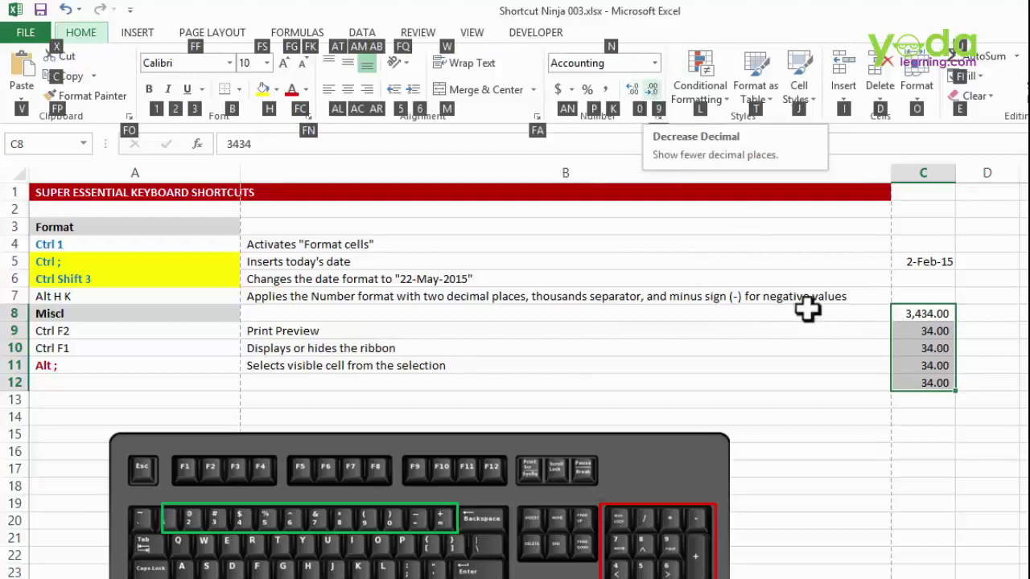
{"action": "key", "text": "9"}
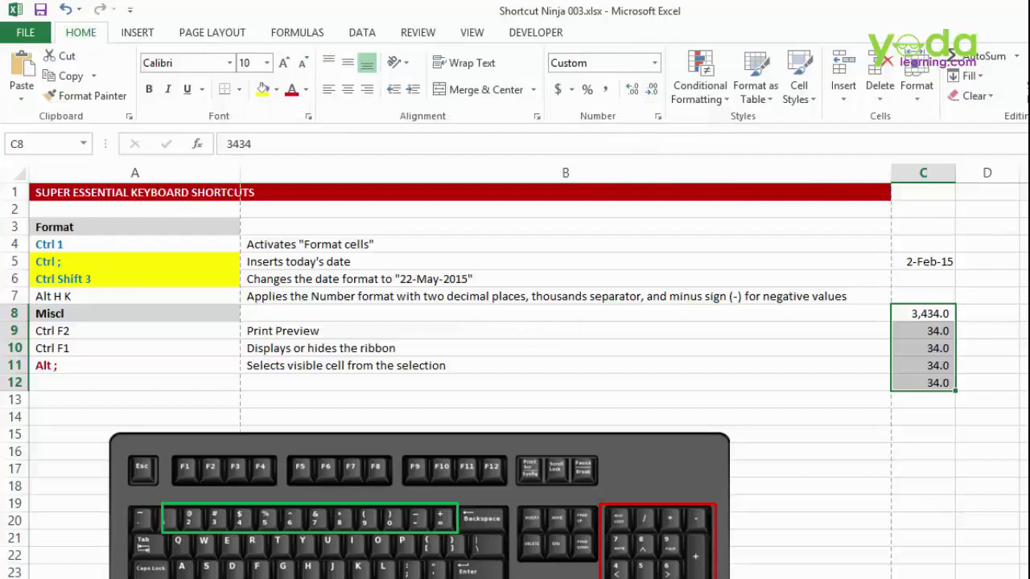
{"action": "key", "text": "alt"}
{"action": "key", "text": "h"}
{"action": "key", "text": "9"}
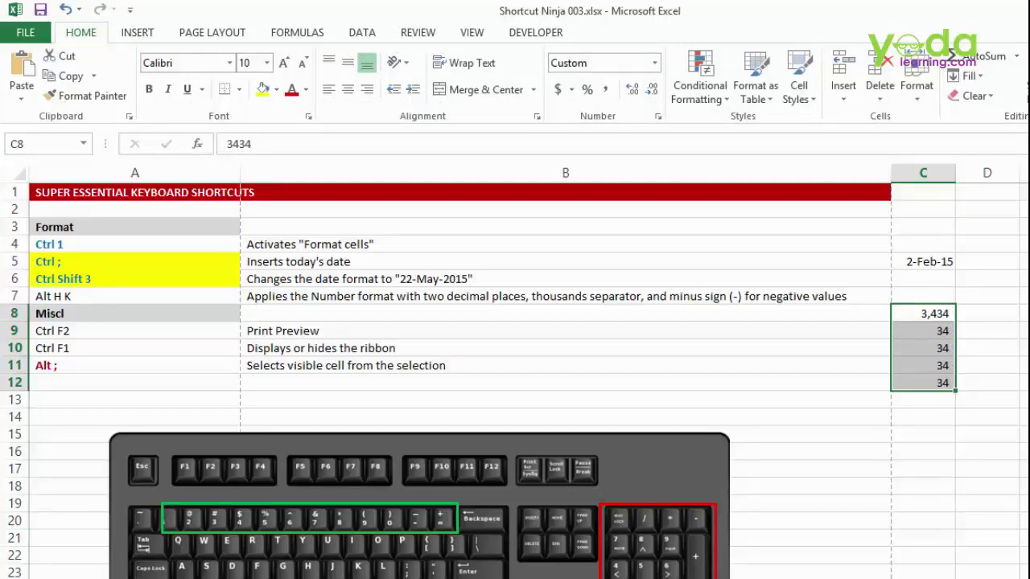
{"action": "left_click", "coordinate": [125, 296]}
{"action": "key", "text": "alt"}
- Fill the Alt H K cell A7 yellow
{"action": "key", "text": "h"}
{"action": "key", "text": "k"}
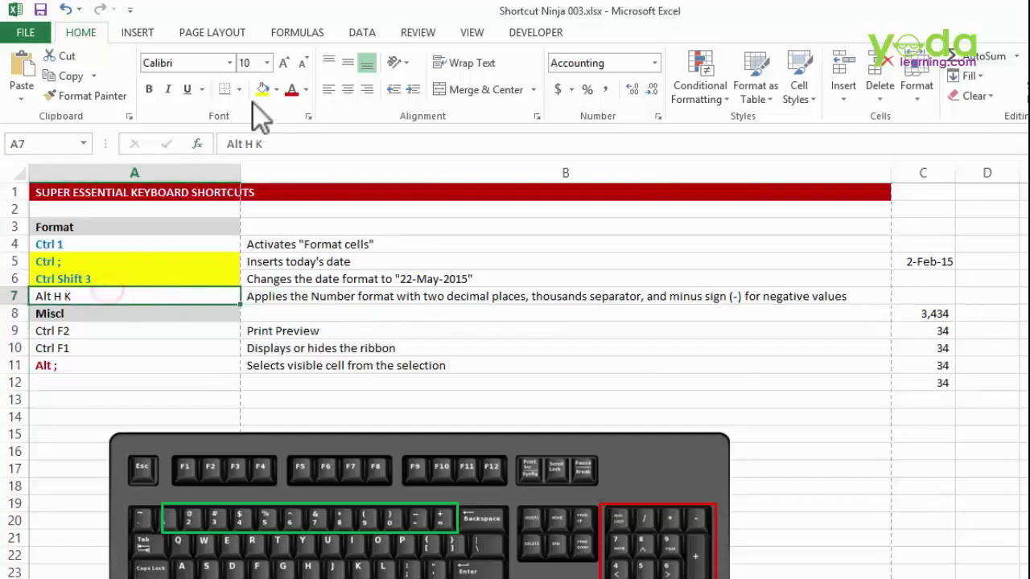
{"action": "left_click", "coordinate": [262, 89]}
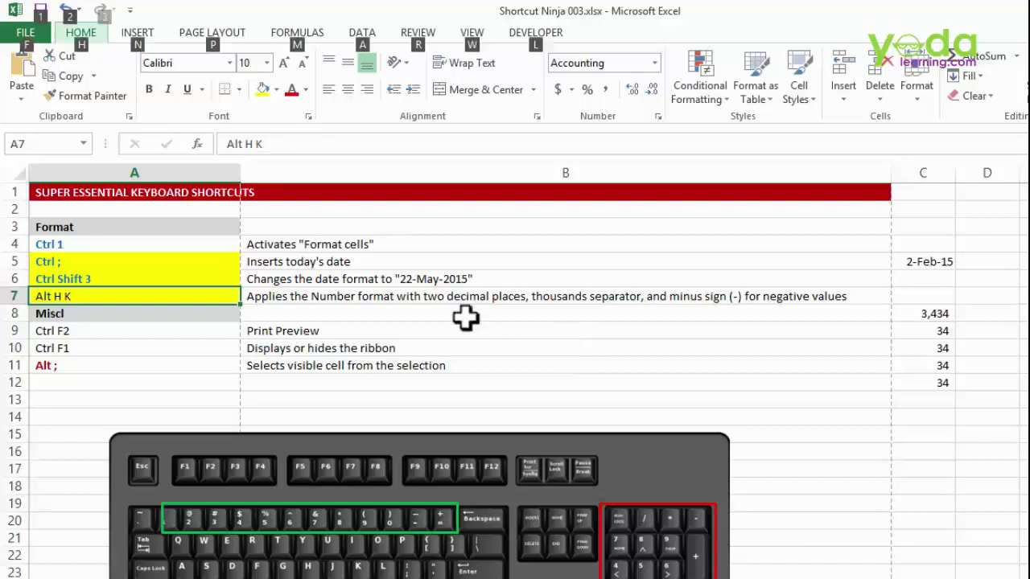
- Preview the printout with Ctrl+F2 from B7, then return to the sheet
{"action": "left_click", "coordinate": [483, 294]}
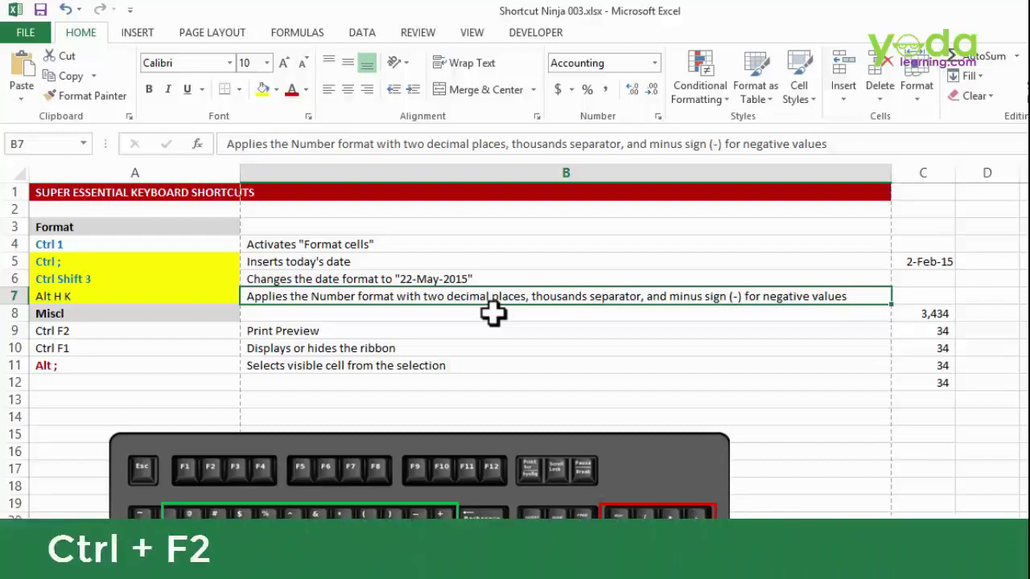
{"action": "key", "text": "ctrl+F2"}
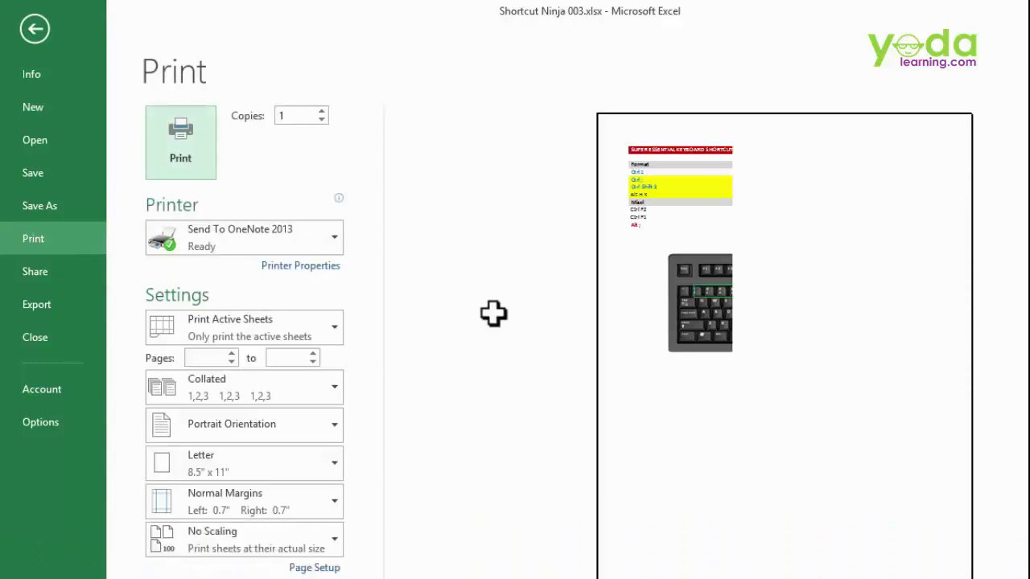
{"action": "key", "text": "Escape"}
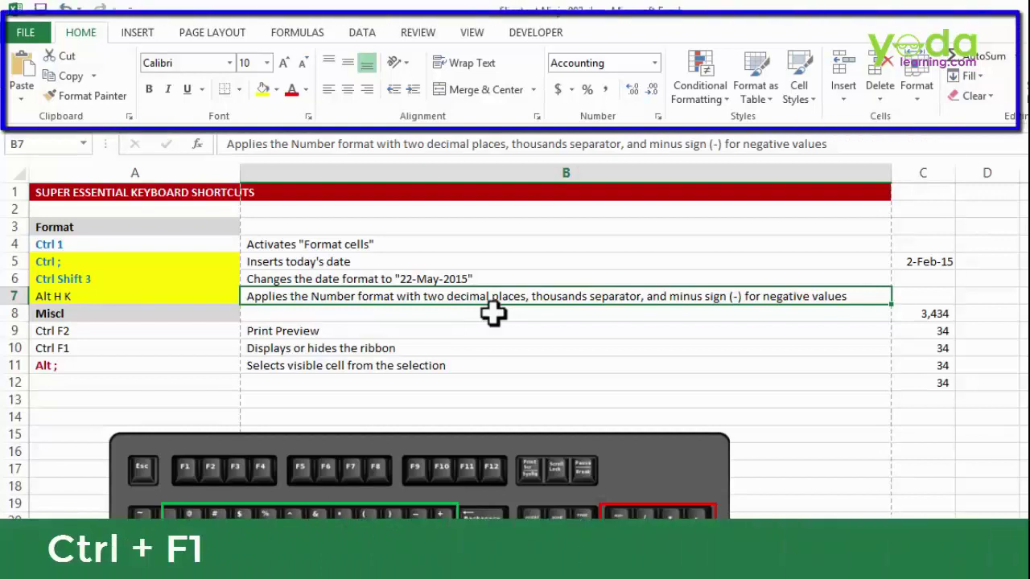
- Collapse and re-expand the ribbon with Ctrl+F1
{"action": "key", "text": "ctrl+F1"}
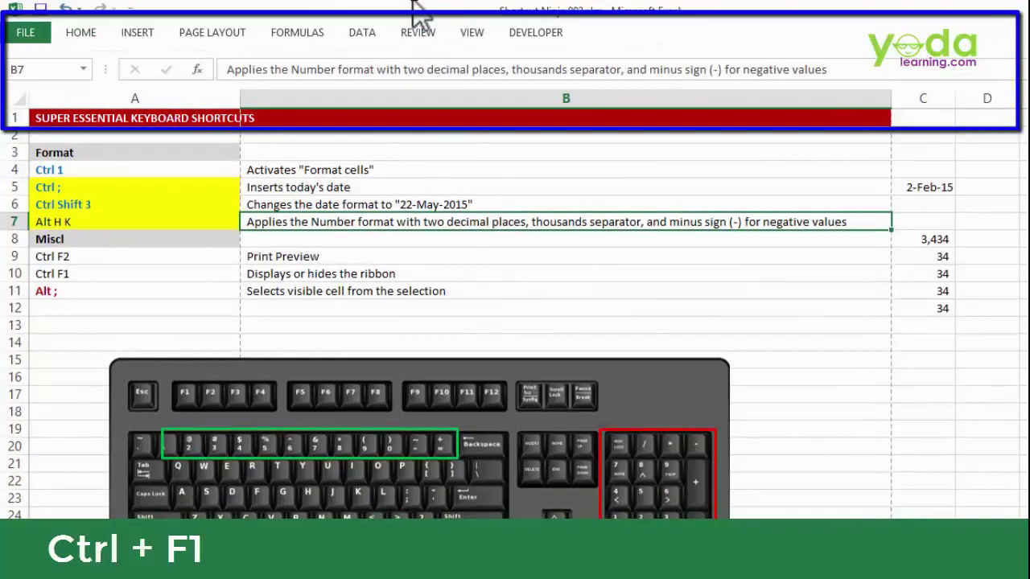
{"action": "key", "text": "ctrl+F1"}
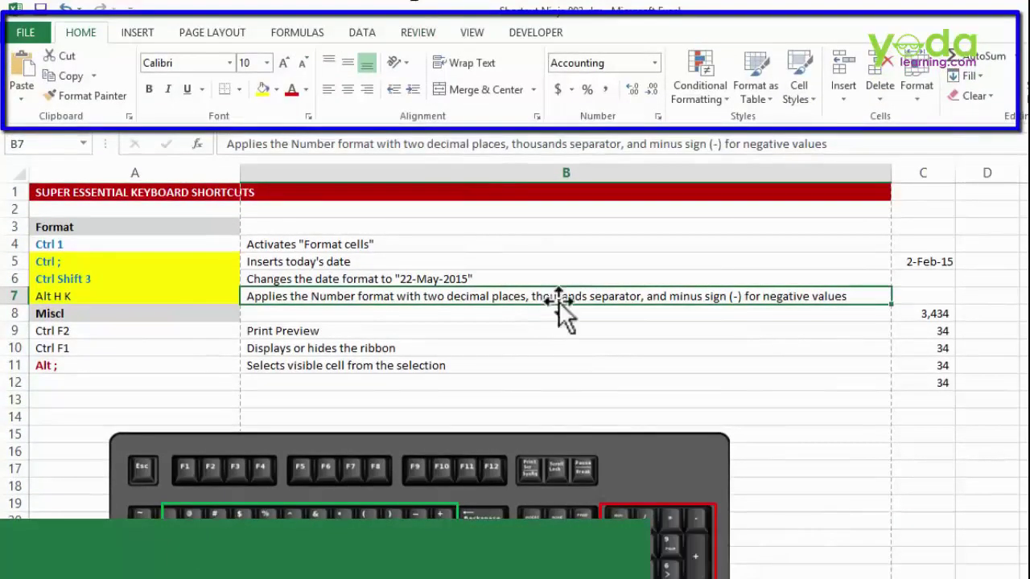
{"action": "left_click", "coordinate": [492, 225]}
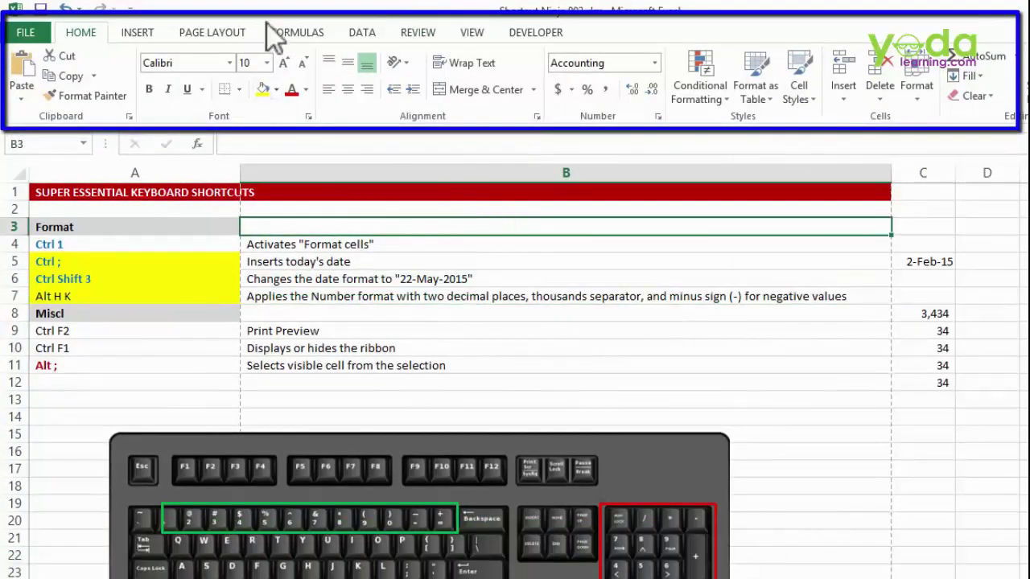
- Show the Data tab, toggle the ribbon collapsed, and leave it pinned open
{"action": "left_click", "coordinate": [356, 32]}
{"action": "double_click", "coordinate": [356, 34]}
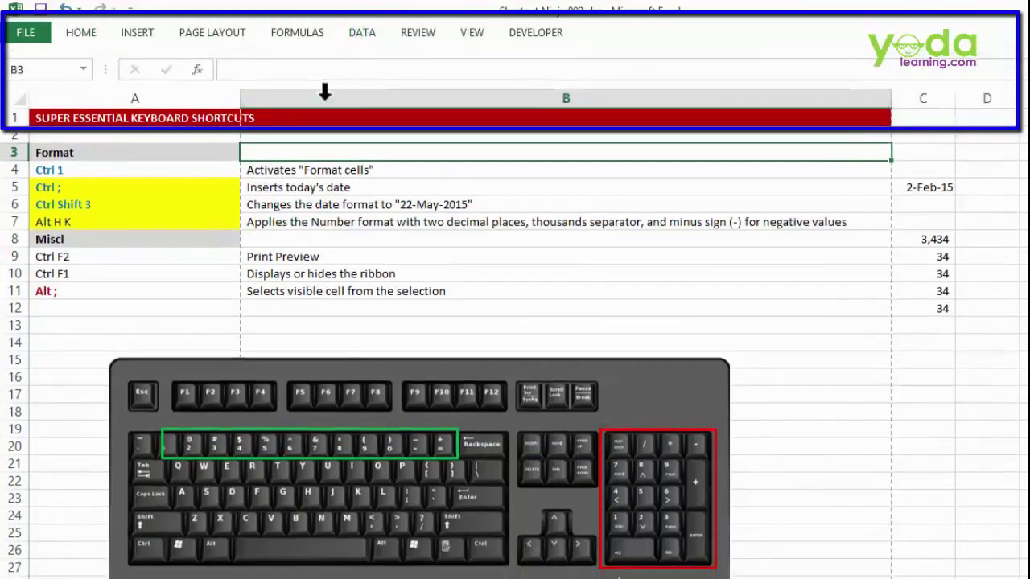
{"action": "left_click", "coordinate": [362, 32]}
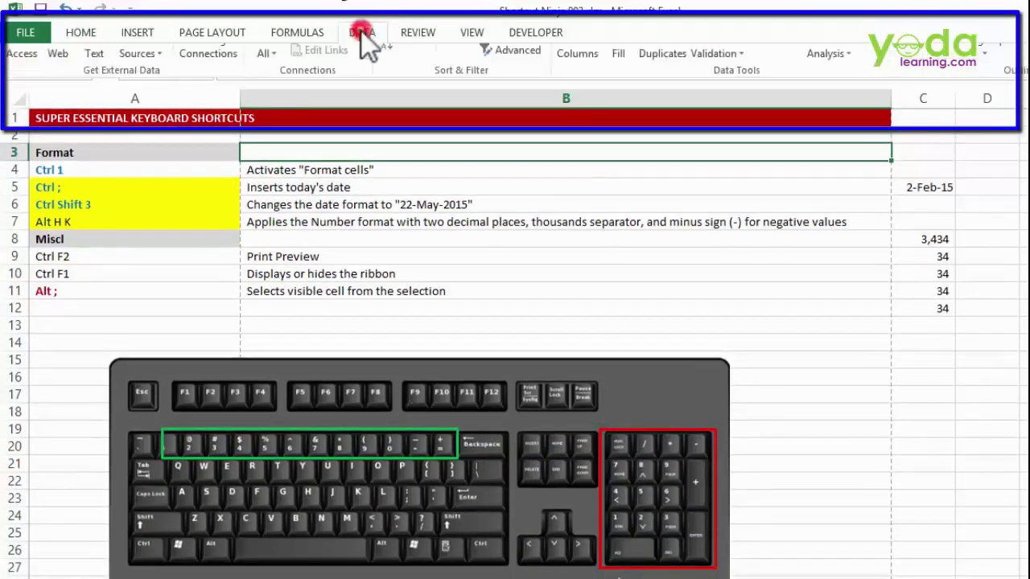
{"action": "double_click", "coordinate": [361, 32]}
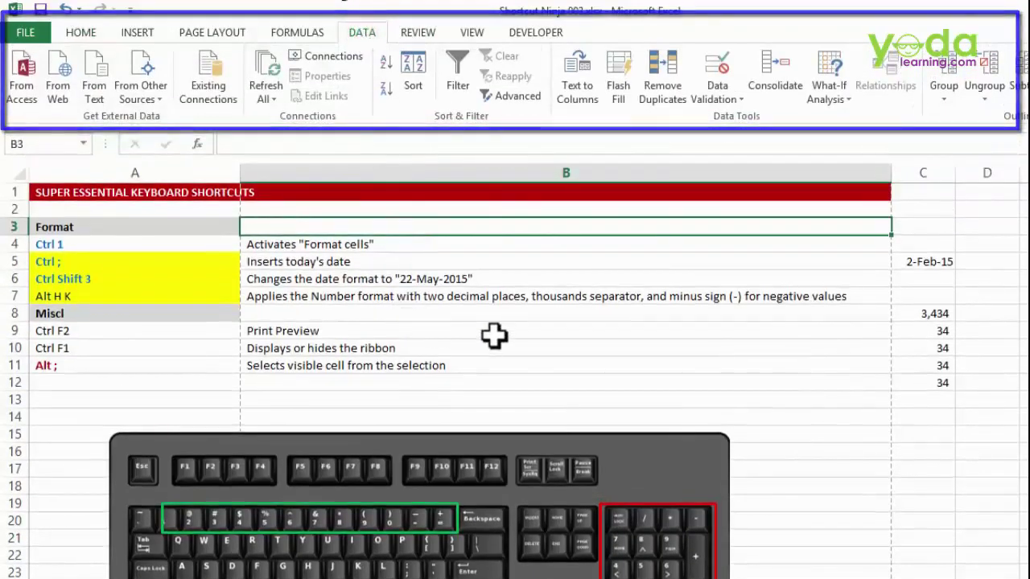
{"action": "left_click", "coordinate": [494, 337]}
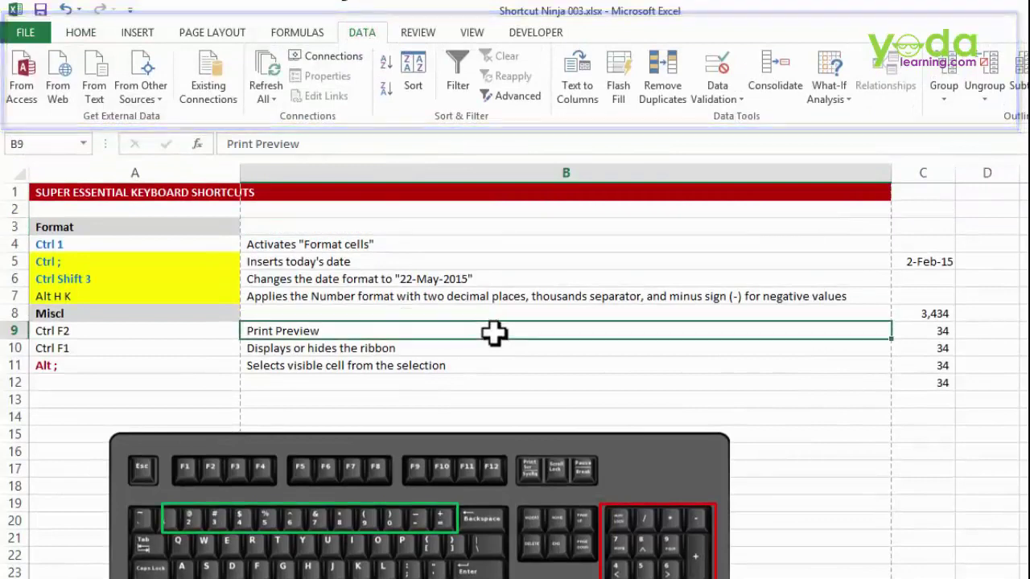
{"action": "double_click", "coordinate": [361, 31]}
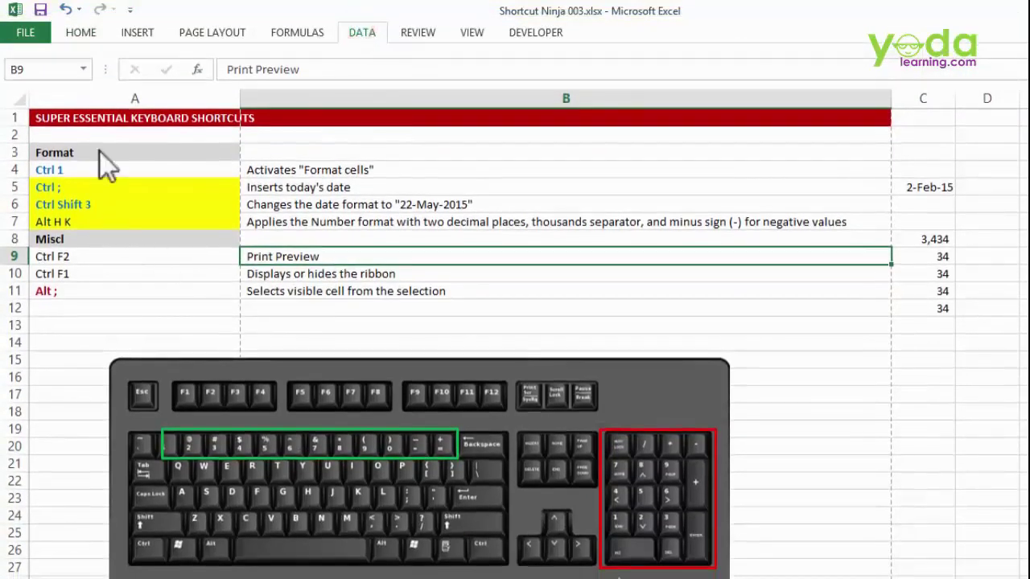
{"action": "left_click", "coordinate": [353, 29]}
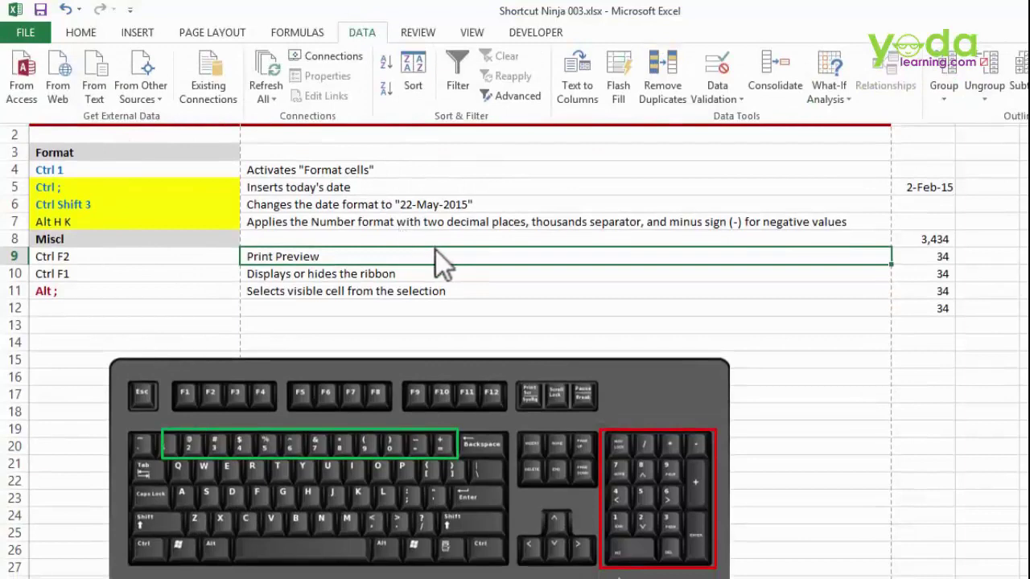
{"action": "left_click", "coordinate": [417, 206]}
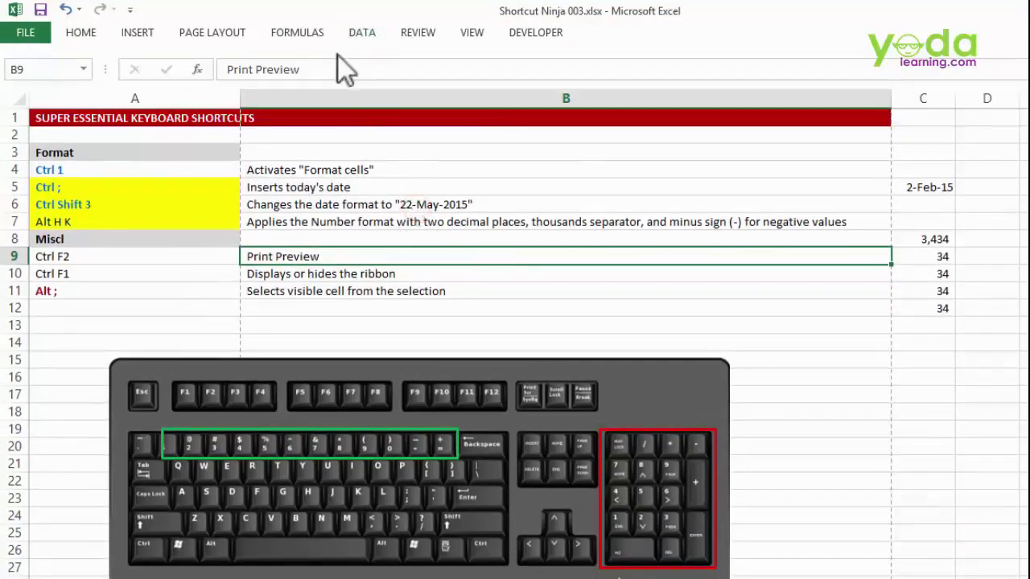
{"action": "left_click", "coordinate": [361, 32]}
{"action": "double_click", "coordinate": [362, 32]}
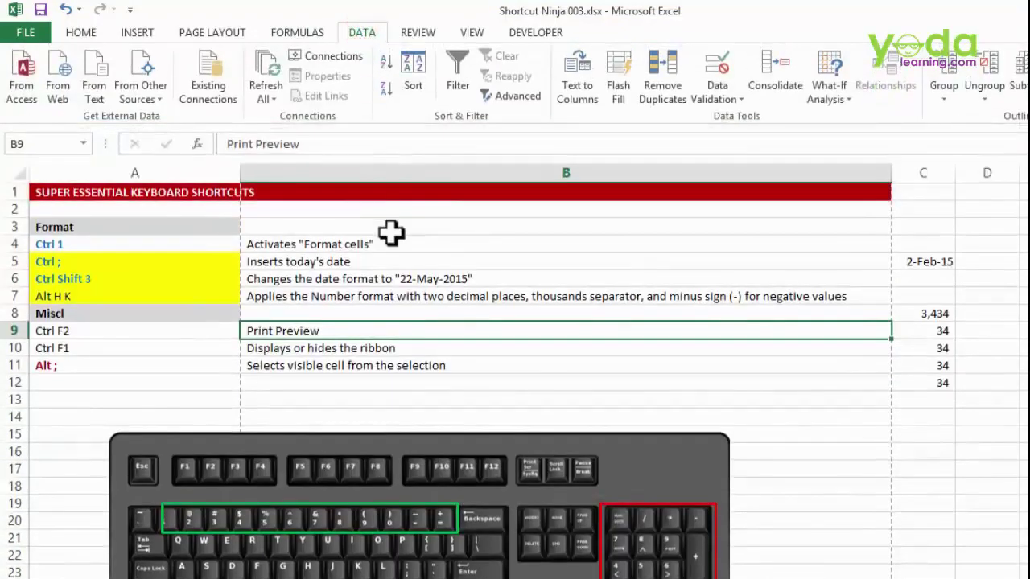
{"action": "left_click", "coordinate": [391, 230]}
{"action": "left_click", "coordinate": [100, 367]}
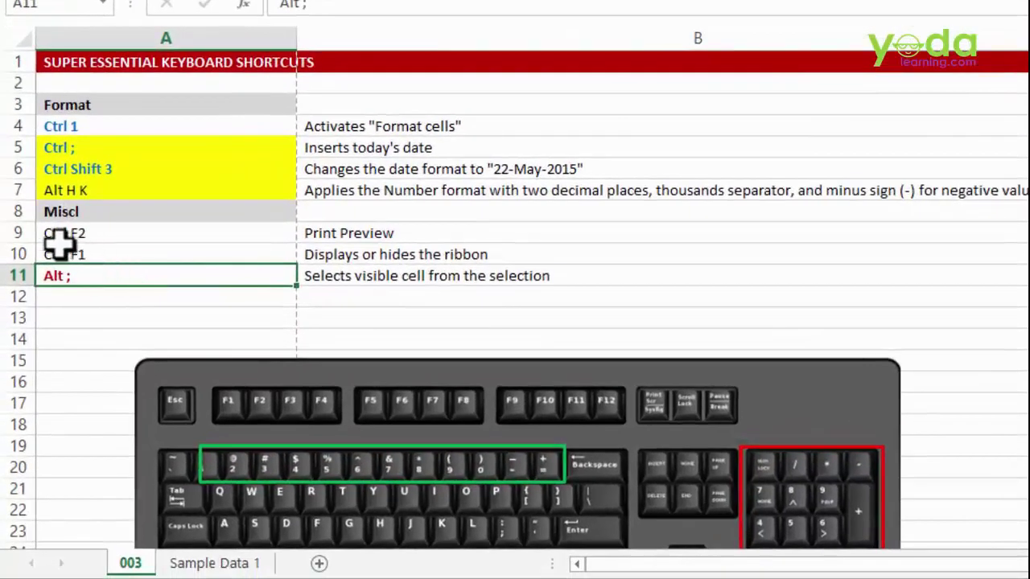
- On Sample Data 1, hide the Mar and Apr rows, fill Jan–Jun yellow, and unhide them
{"action": "left_click", "coordinate": [199, 563]}
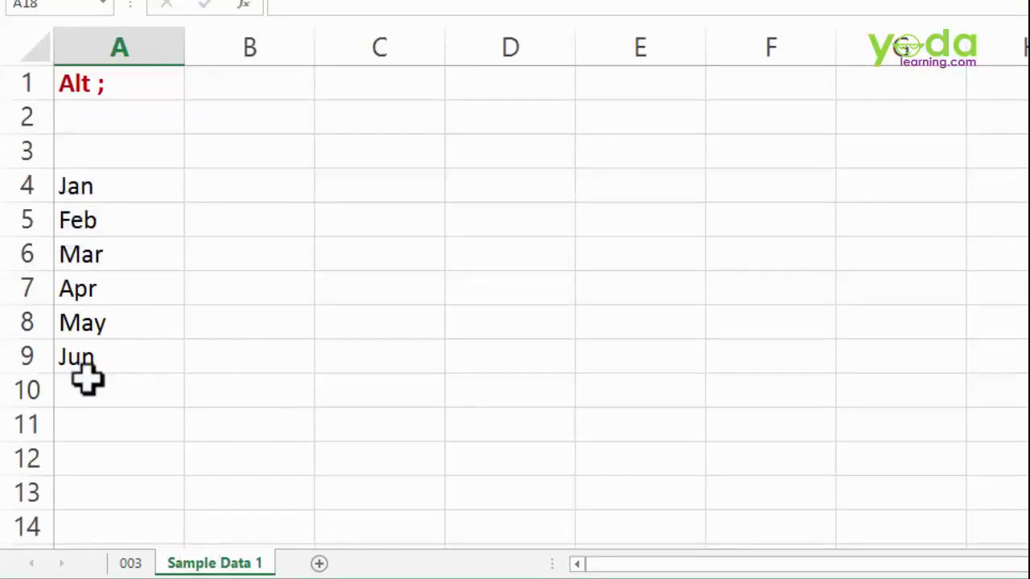
{"action": "left_click_drag", "start_coordinate": [18, 246], "coordinate": [28, 282]}
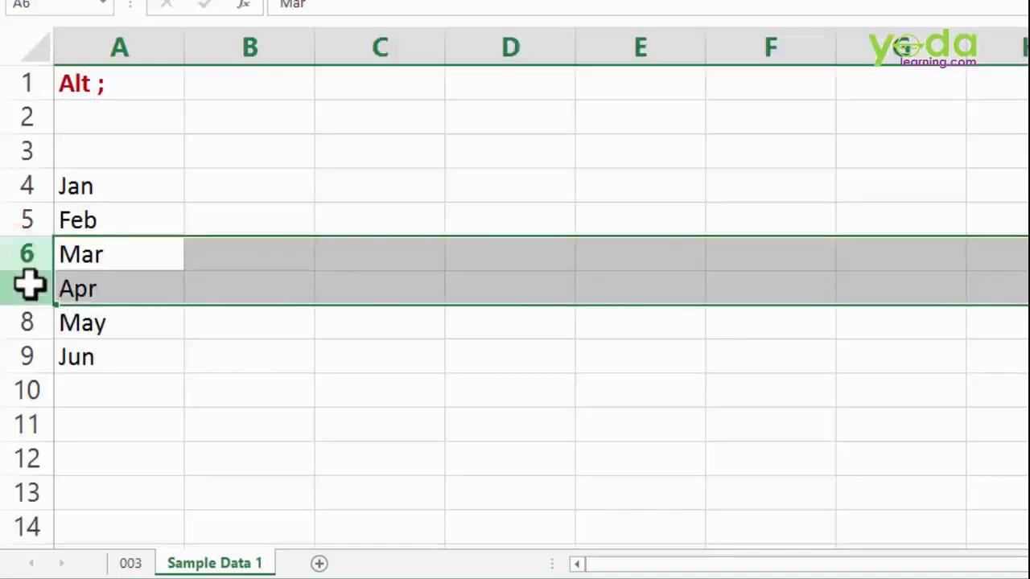
{"action": "right_click", "coordinate": [20, 286]}
{"action": "left_click", "coordinate": [80, 244]}
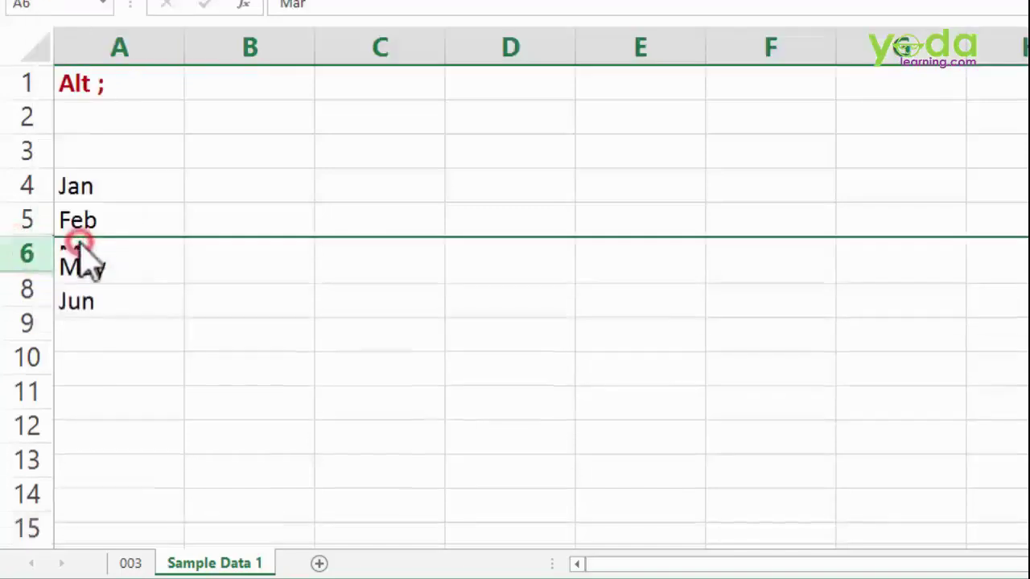
{"action": "left_click_drag", "start_coordinate": [115, 184], "coordinate": [115, 285]}
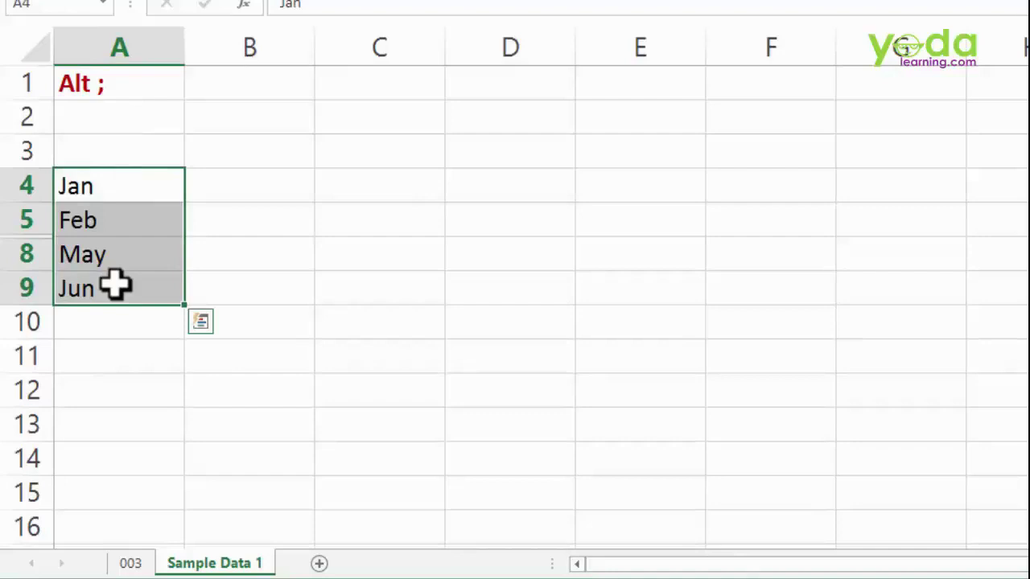
{"action": "left_click", "coordinate": [129, 190]}
{"action": "left_click_drag", "start_coordinate": [129, 190], "coordinate": [117, 282]}
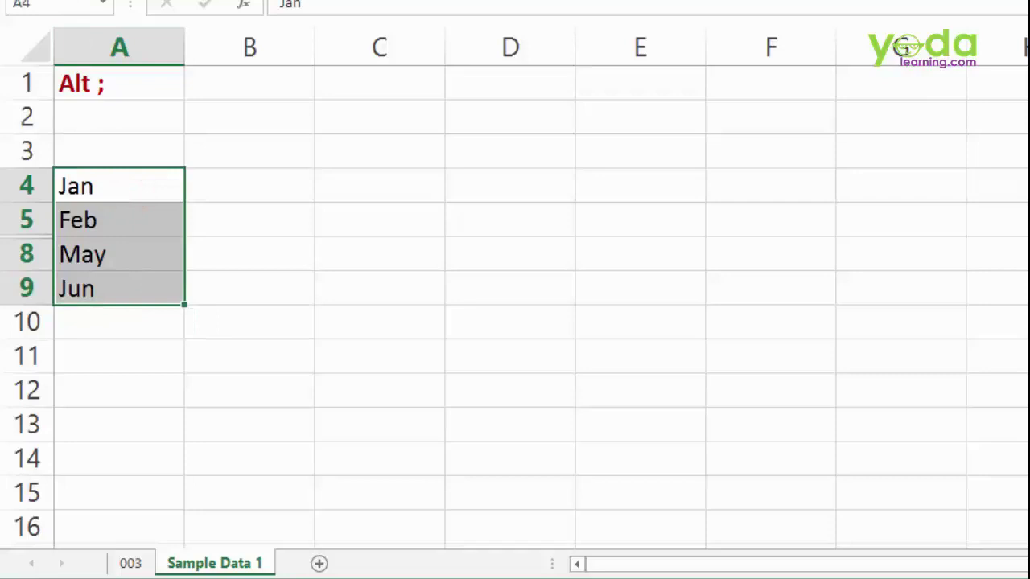
{"action": "left_click", "coordinate": [309, 0]}
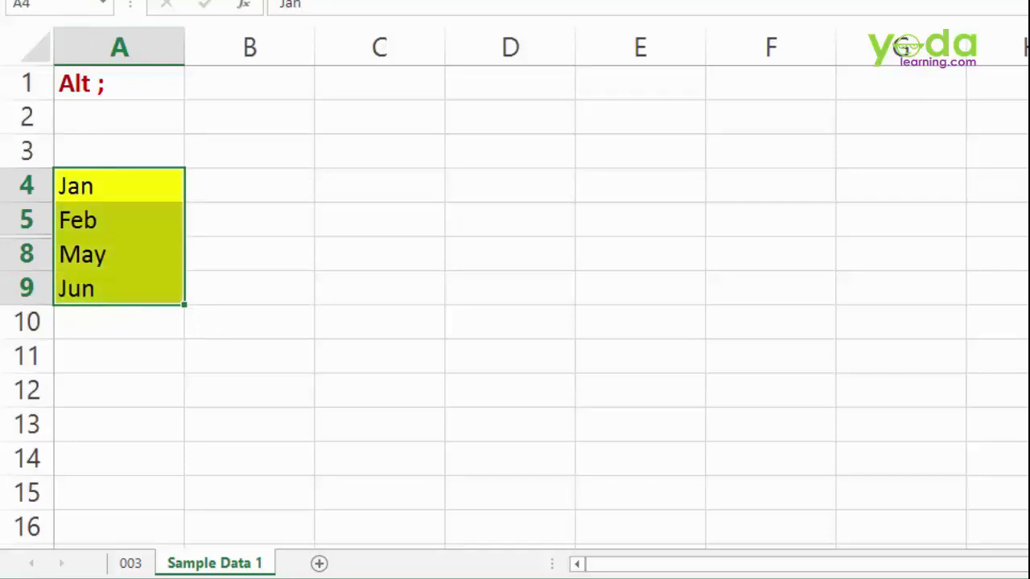
{"action": "left_click_drag", "start_coordinate": [19, 218], "coordinate": [21, 252]}
{"action": "right_click", "coordinate": [20, 253]}
{"action": "left_click", "coordinate": [101, 554]}
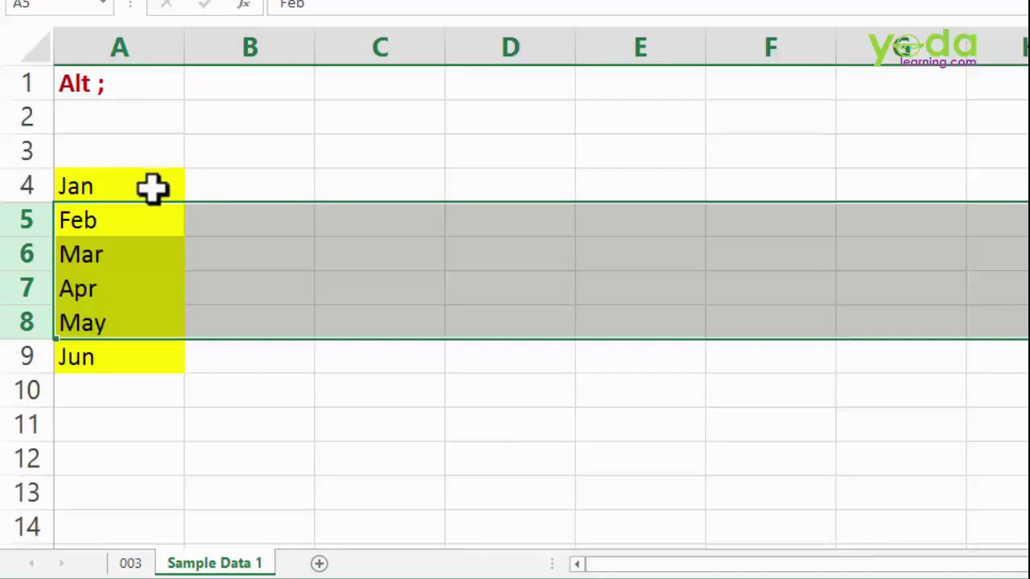
- Undo that attempt and hide the Mar and Apr rows again
{"action": "key", "text": "ctrl+z"}
{"action": "key", "text": "ctrl+z"}
{"action": "key", "text": "ctrl+z"}
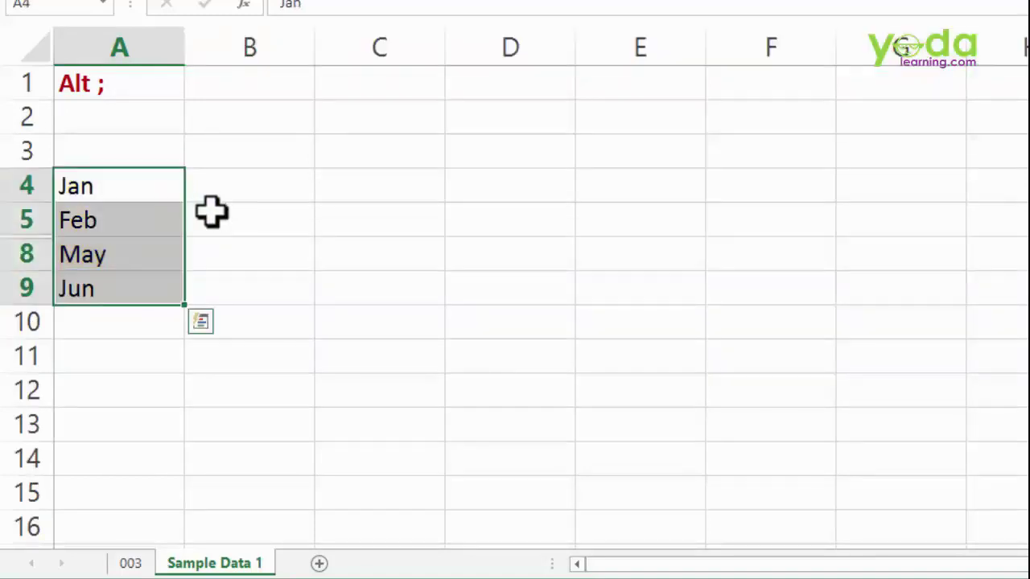
{"action": "key", "text": "ctrl+z"}
{"action": "left_click", "coordinate": [264, 363]}
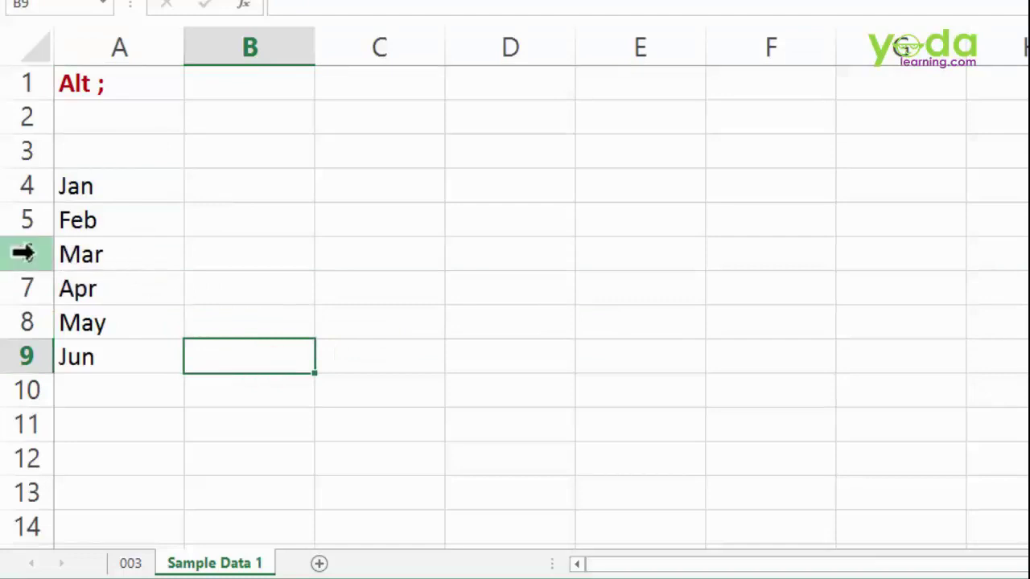
{"action": "left_click", "coordinate": [27, 254]}
{"action": "left_click_drag", "start_coordinate": [29, 277], "coordinate": [23, 283]}
{"action": "right_click", "coordinate": [23, 283]}
{"action": "left_click", "coordinate": [64, 238]}
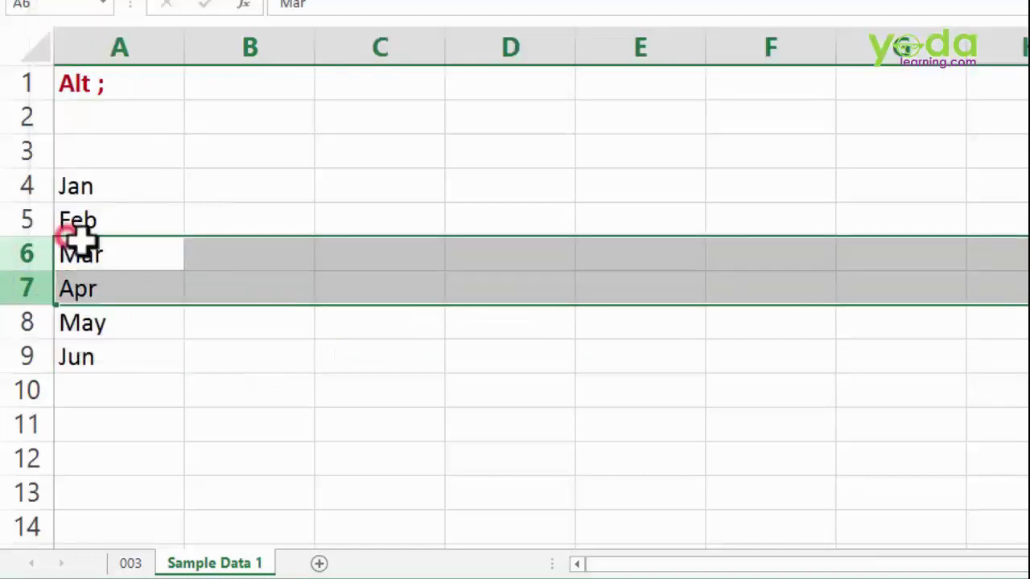
- Select A4:A9, restrict it to visible cells with Alt+;, and fill them yellow
{"action": "left_click_drag", "start_coordinate": [131, 186], "coordinate": [130, 284]}
{"action": "key", "text": "alt+semicolon"}
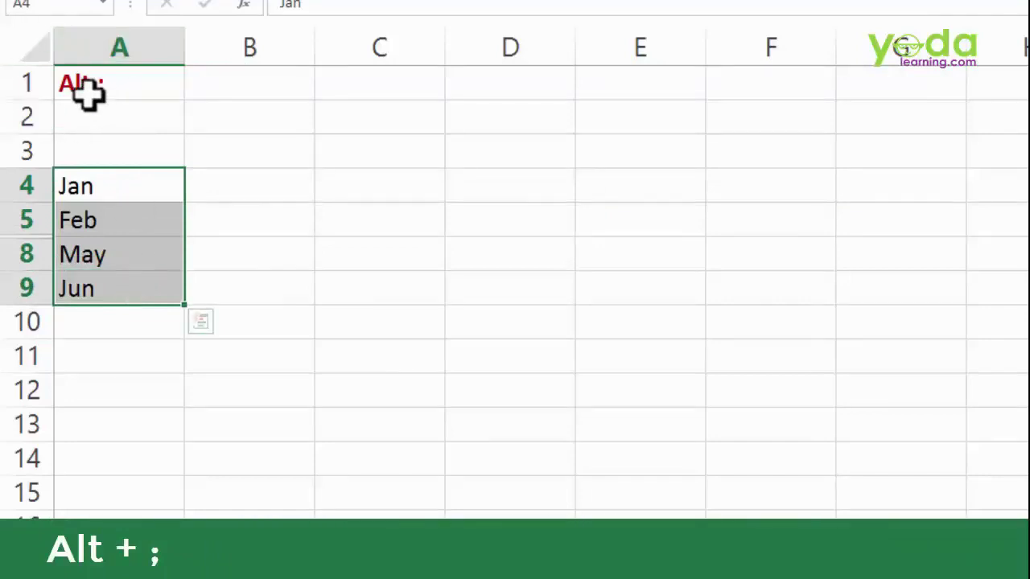
{"action": "key", "text": "alt+semicolon"}
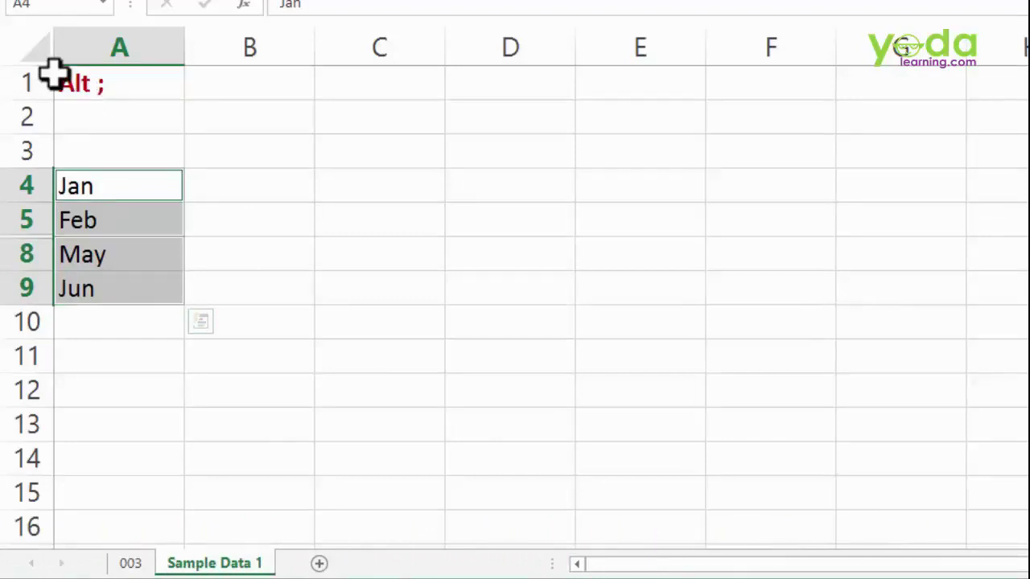
{"action": "left_click", "coordinate": [312, 2]}
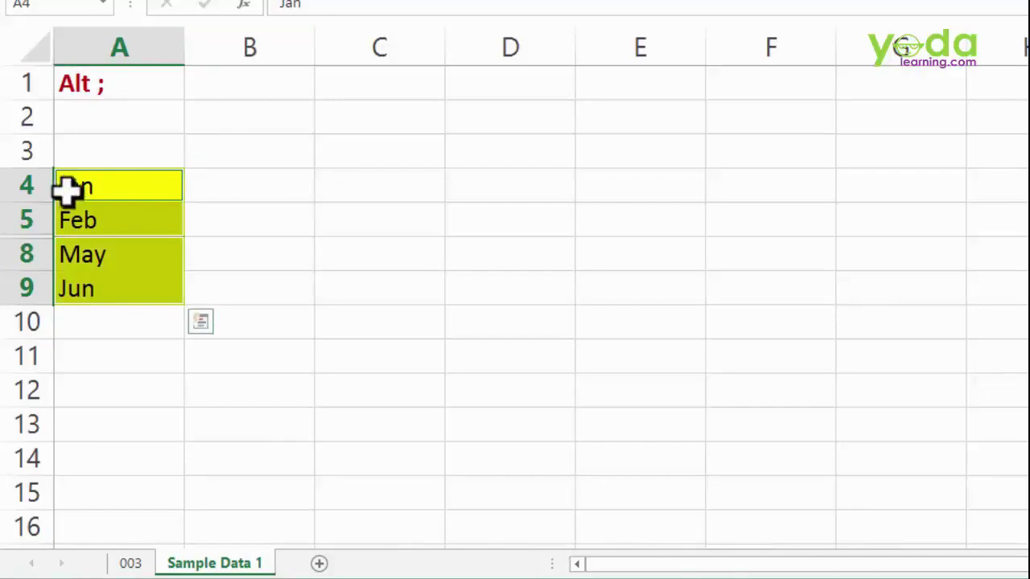
- Unhide the Mar and Apr rows and return to the 003 sheet
{"action": "left_click", "coordinate": [34, 221]}
{"action": "left_click_drag", "start_coordinate": [34, 221], "coordinate": [32, 257]}
{"action": "right_click", "coordinate": [32, 259]}
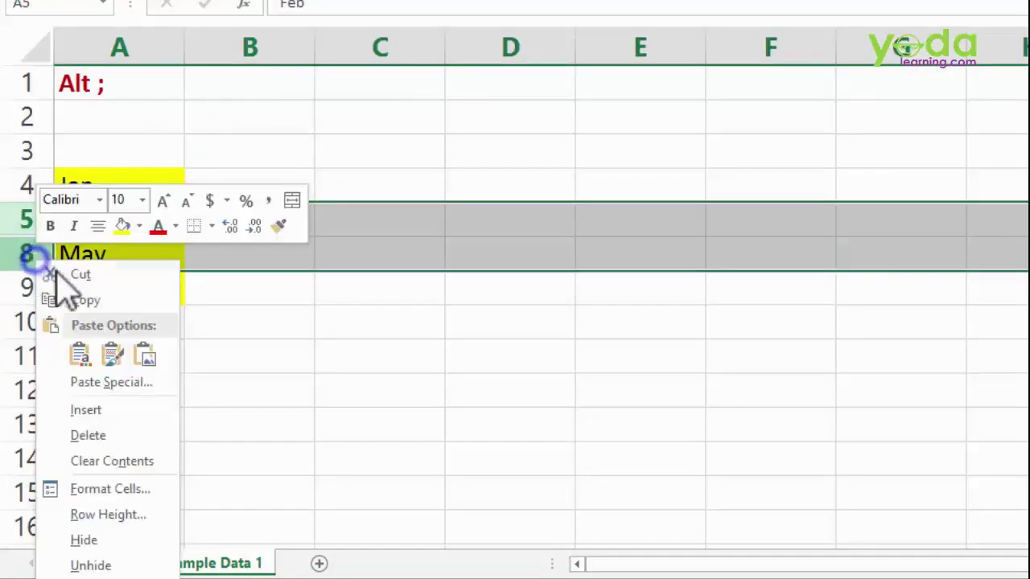
{"action": "left_click", "coordinate": [103, 563]}
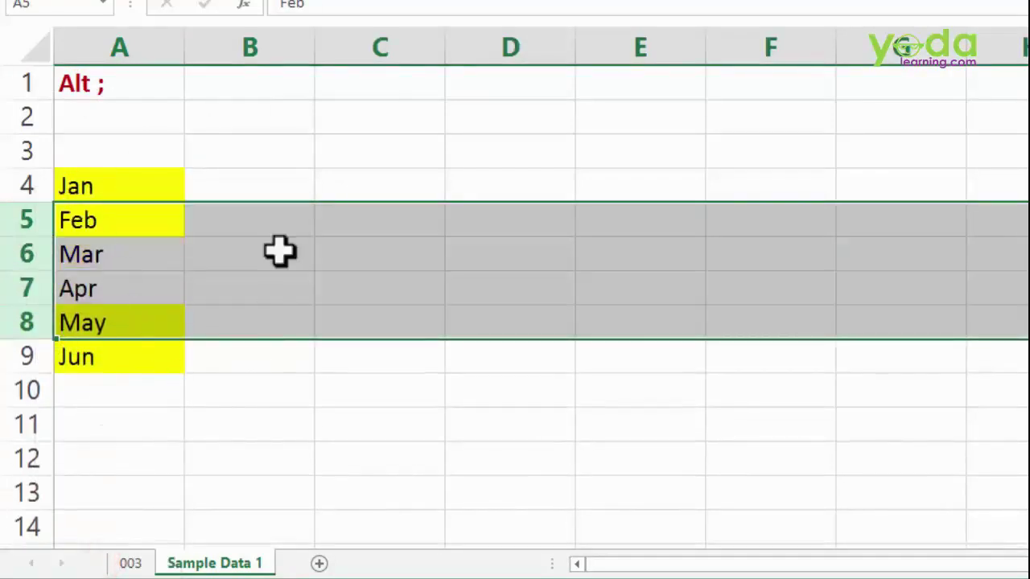
{"action": "left_click", "coordinate": [318, 259]}
{"action": "left_click", "coordinate": [320, 259]}
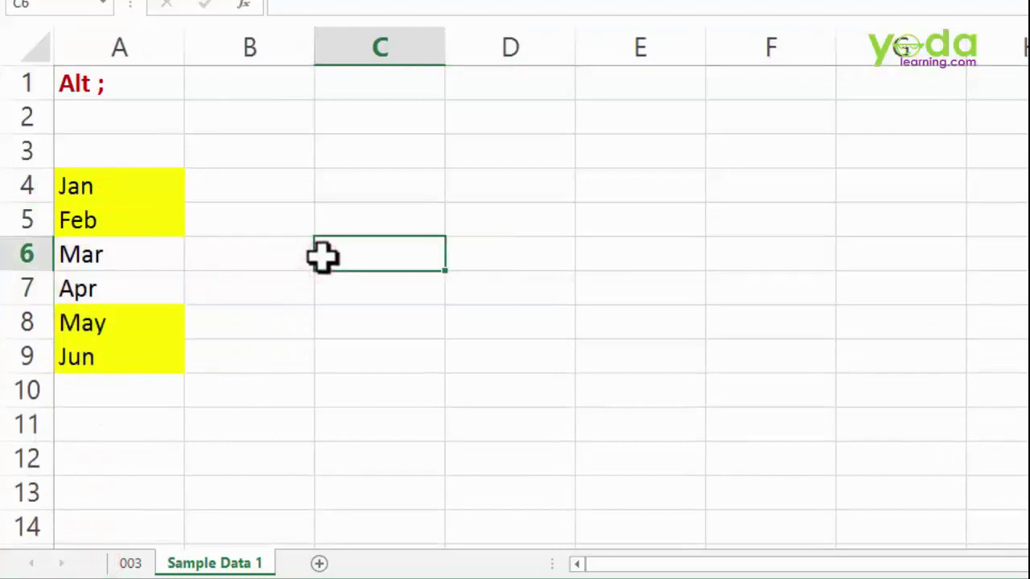
{"action": "left_click", "coordinate": [108, 87]}
{"action": "left_click", "coordinate": [128, 563]}
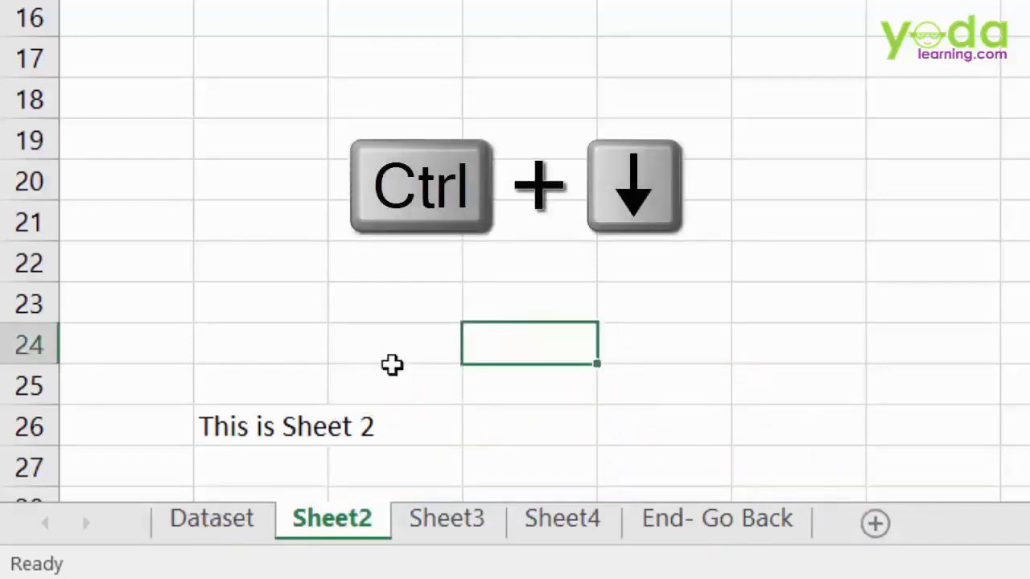
- Move through Sheet3 and Sheet4 with Ctrl+Page Down, stepping back once with Ctrl+Page Up
{"action": "key", "text": "ctrl+Page_Down"}
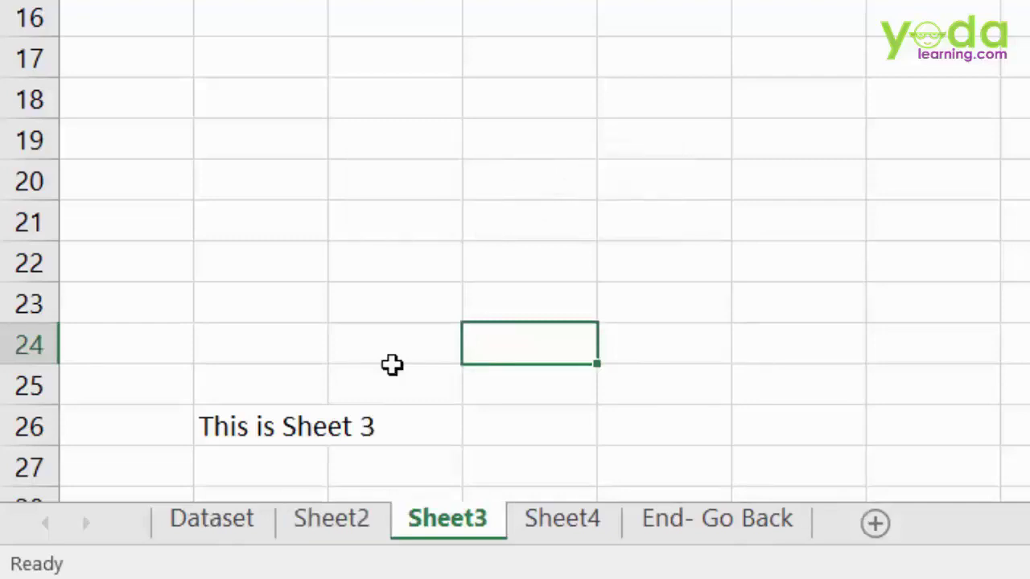
{"action": "key", "text": "ctrl+Page_Down"}
{"action": "key", "text": "ctrl+Page_Down"}
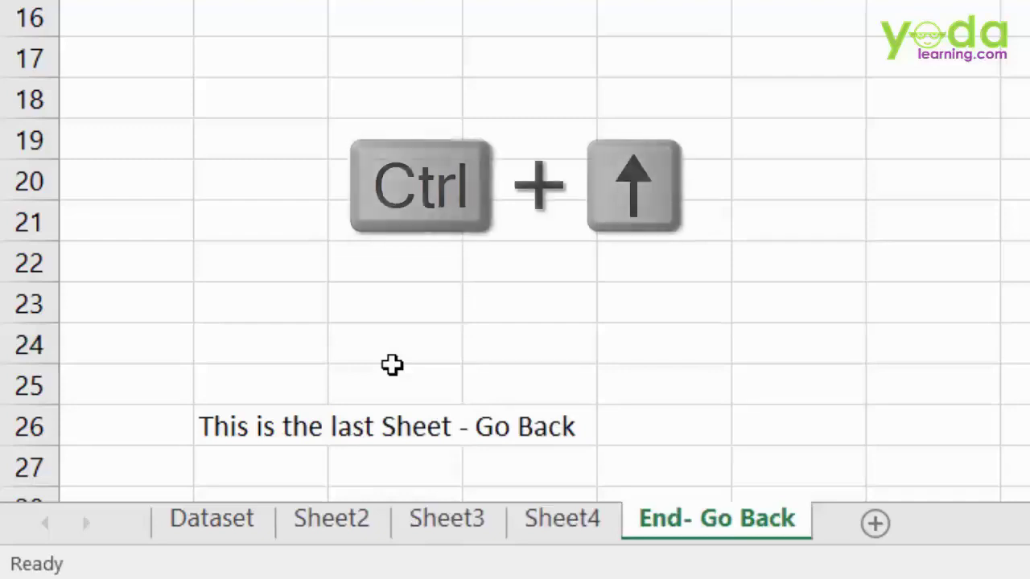
{"action": "key", "text": "ctrl+Page_Up"}
{"action": "key", "text": "ctrl+Page_Up"}
{"action": "key", "text": "ctrl+Page_Up"}
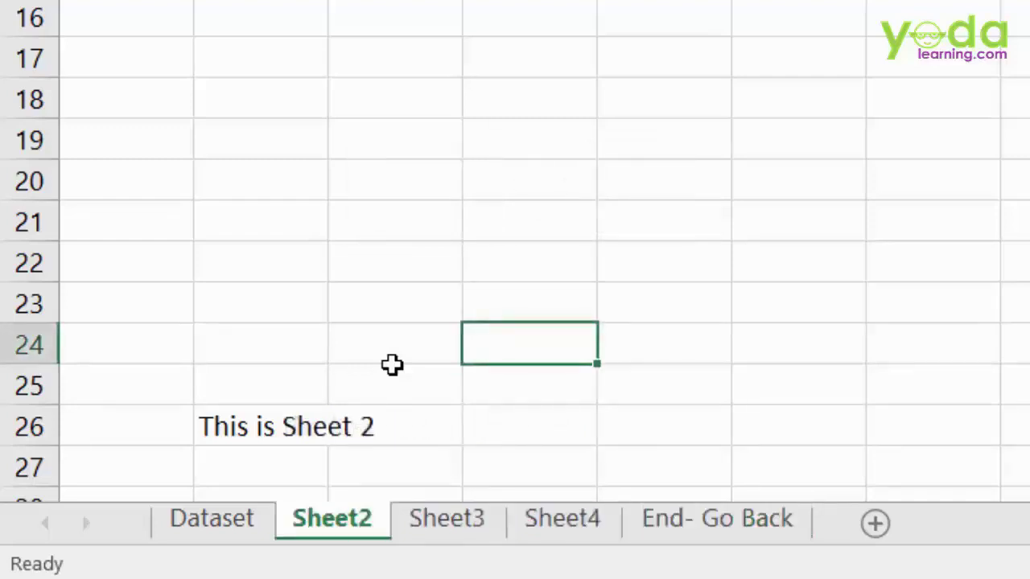
{"action": "key", "text": "ctrl+Page_Down"}
{"action": "key", "text": "ctrl+Page_Down"}
{"action": "key", "text": "ctrl+Page_Down"}
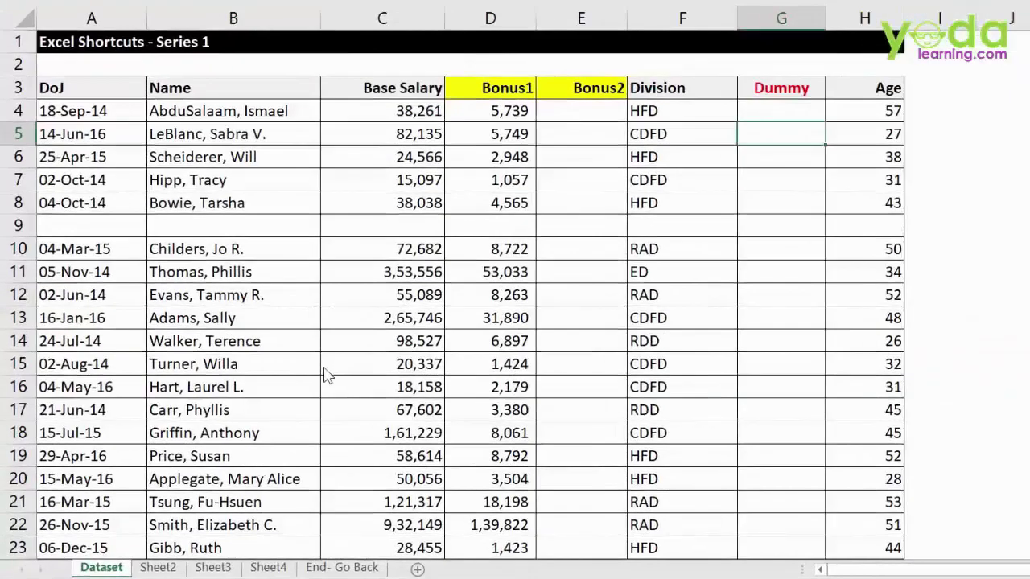
- Return to the Dataset sheet and select the DoJ header cell A3
{"action": "mouse_move", "coordinate": [141, 51]}
{"action": "left_mouse_down"}
{"action": "mouse_move", "coordinate": [91, 77]}
{"action": "mouse_move", "coordinate": [637, 61]}
{"action": "mouse_move", "coordinate": [866, 80]}
{"action": "left_mouse_up"}
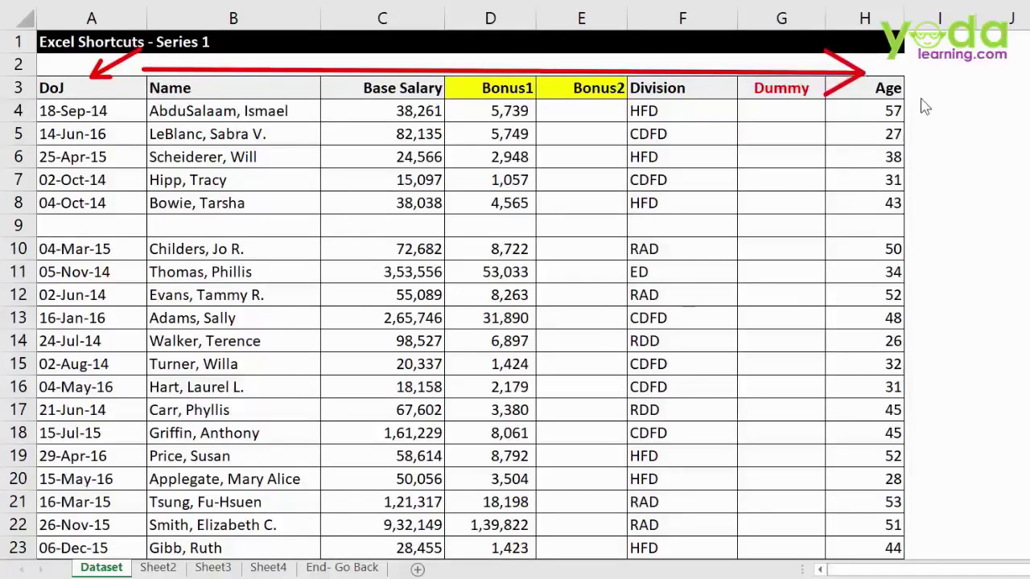
{"action": "left_click_drag", "start_coordinate": [914, 85], "coordinate": [916, 516]}
{"action": "key", "text": "Escape"}
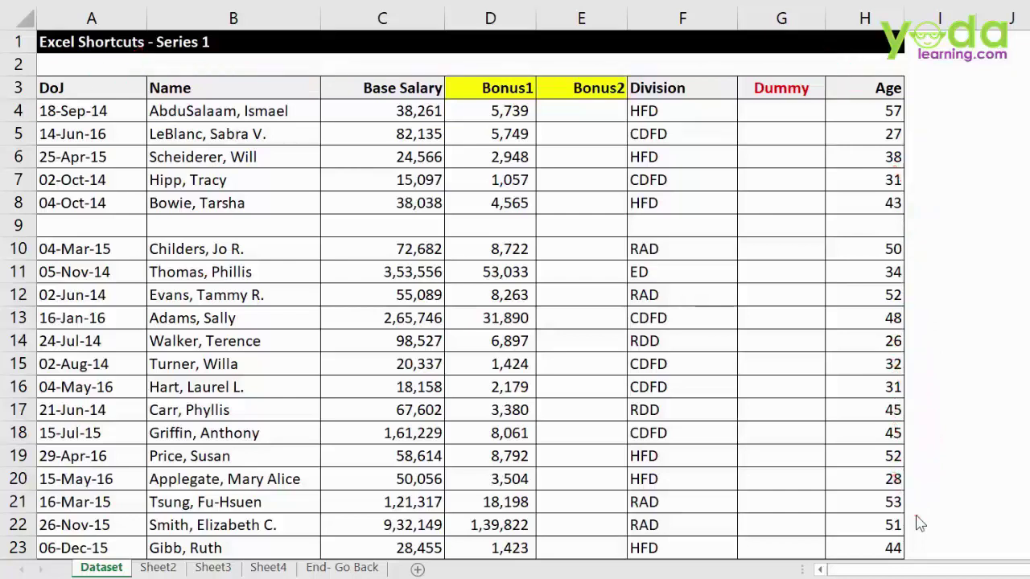
{"action": "left_click", "coordinate": [77, 87]}
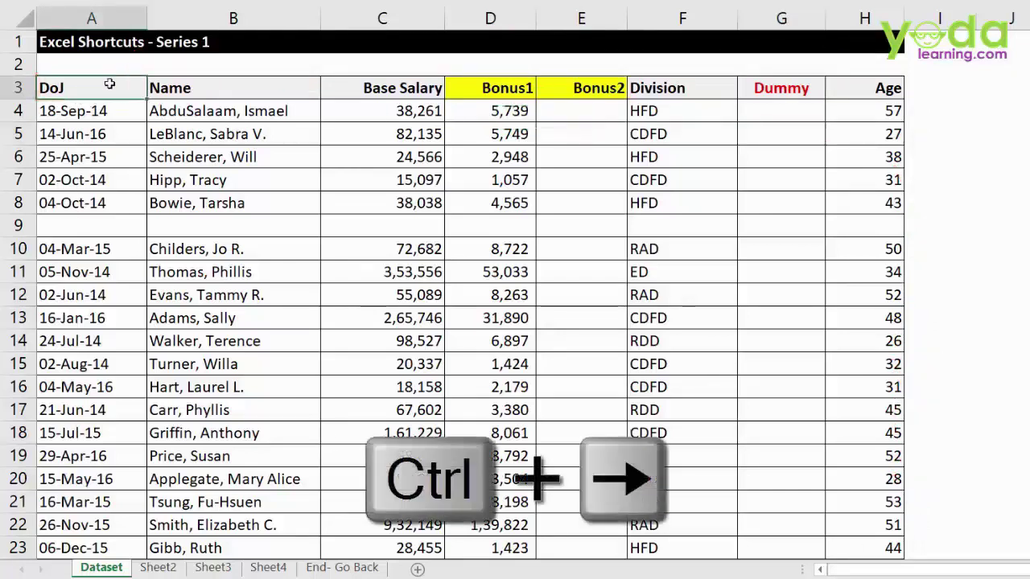
- Jump with Ctrl+arrows from DoJ to Age, down to row 65, and back up to Age
{"action": "key", "text": "ctrl+Right"}
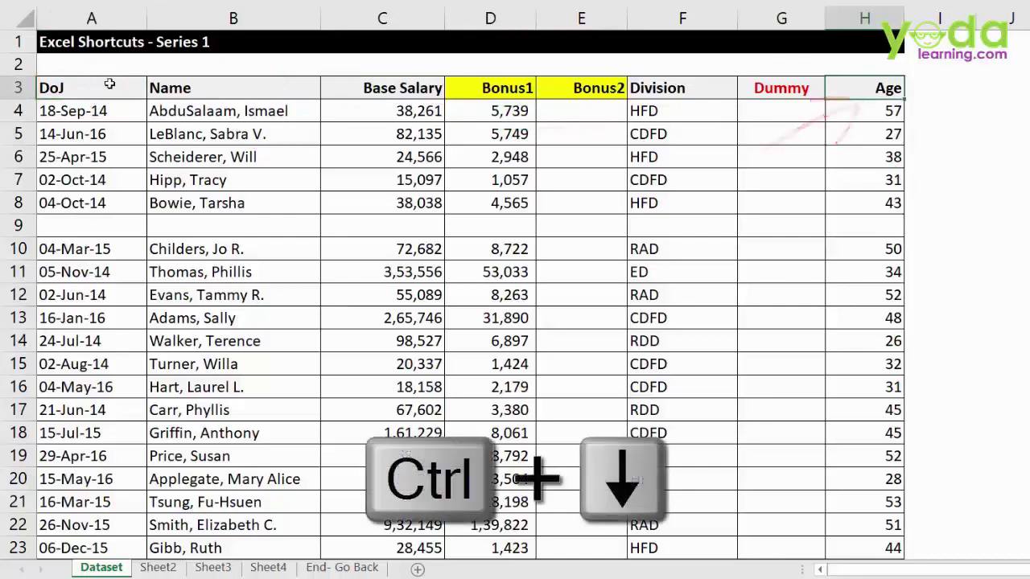
{"action": "key", "text": "ctrl+Down"}
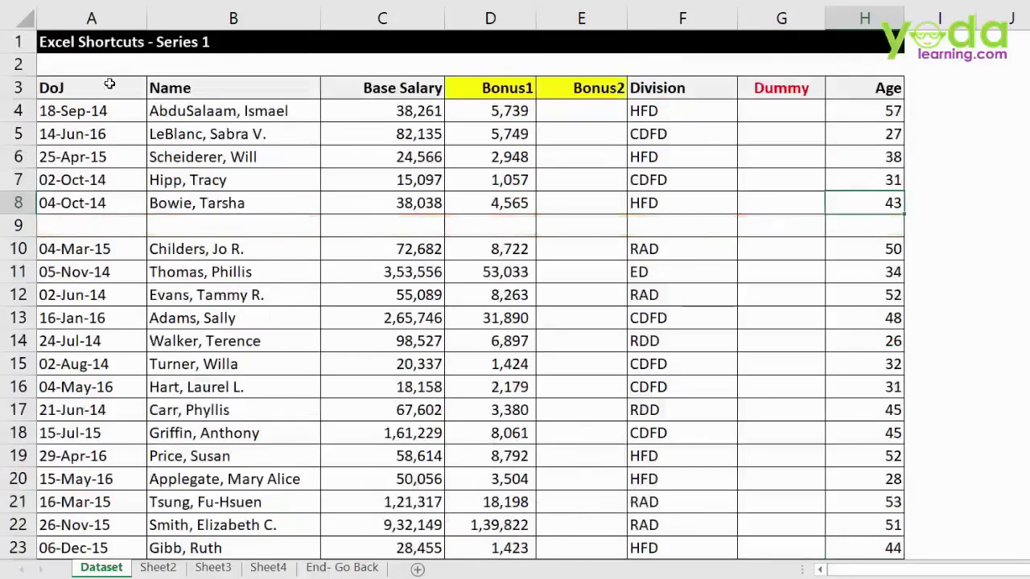
{"action": "key", "text": "ctrl+Down"}
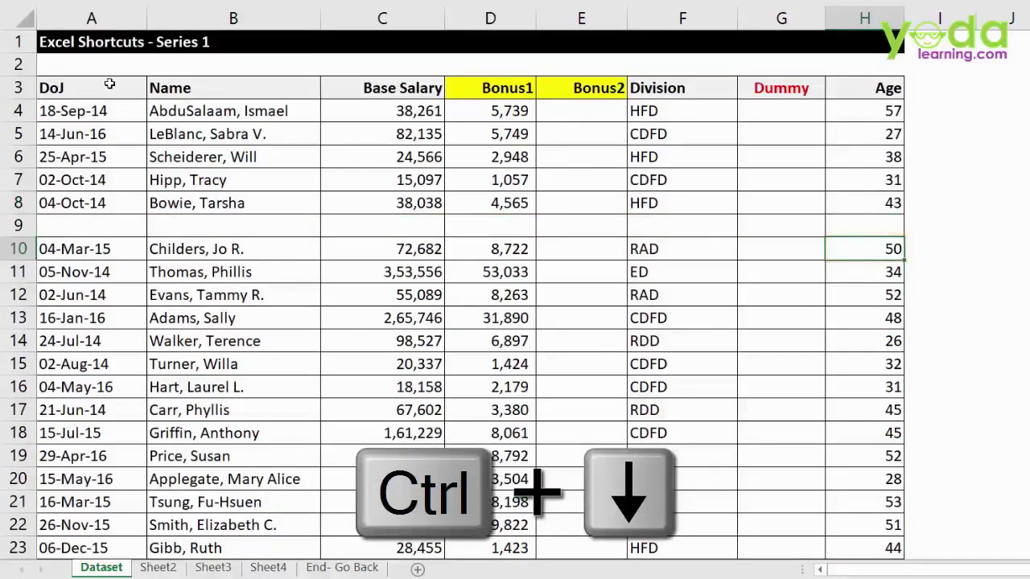
{"action": "key", "text": "ctrl+Down"}
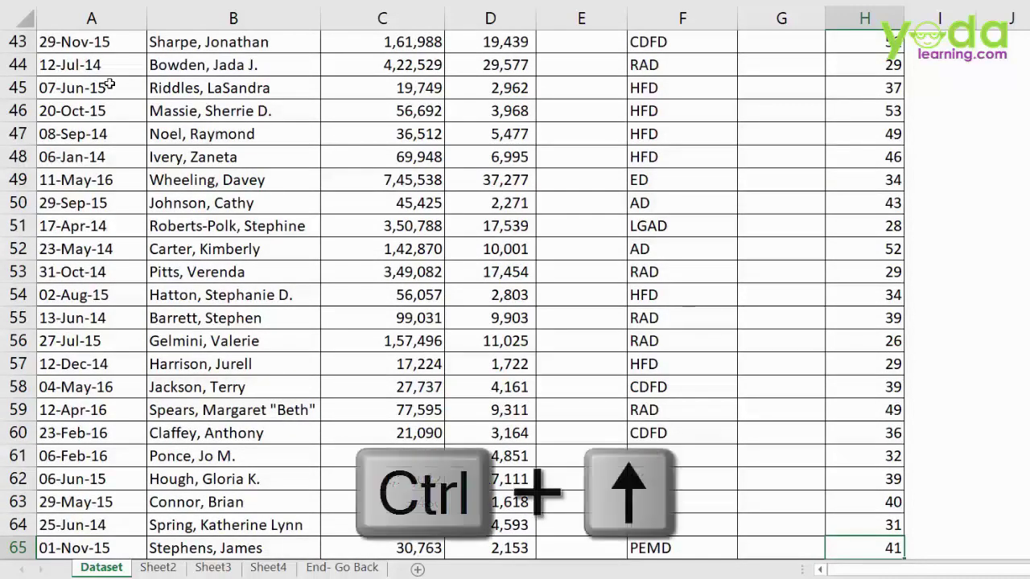
{"action": "key", "text": "ctrl+Up"}
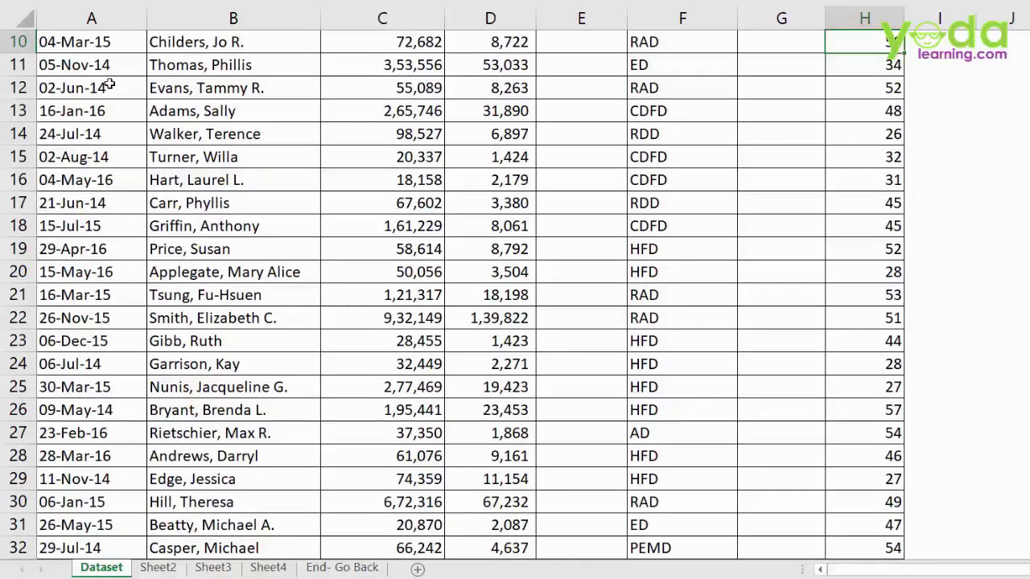
{"action": "key", "text": "ctrl+Up"}
{"action": "key", "text": "ctrl+Up"}
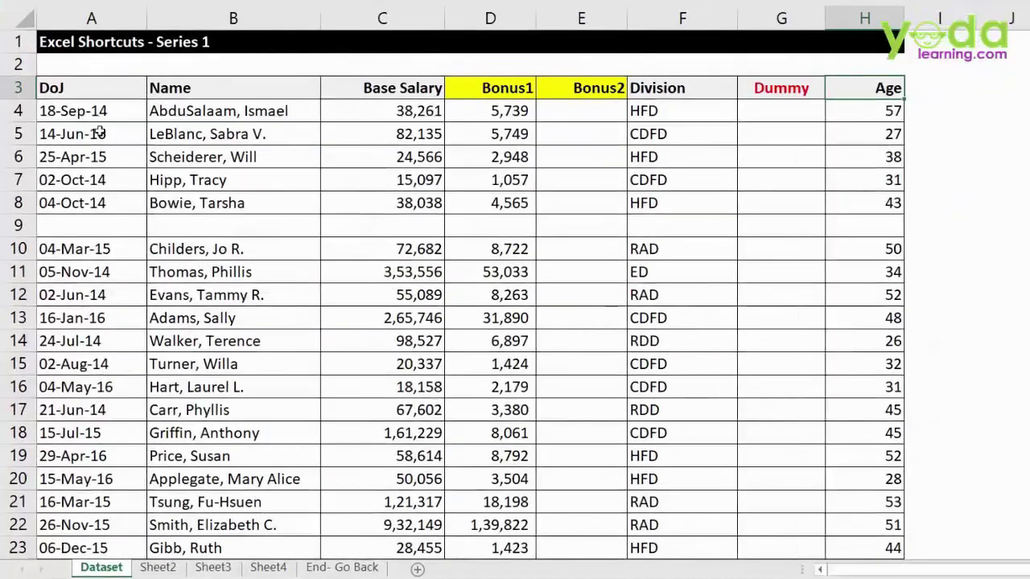
- From cell A5, select the block A3:H8 with Ctrl+A, then return to A3
{"action": "left_click", "coordinate": [108, 133]}
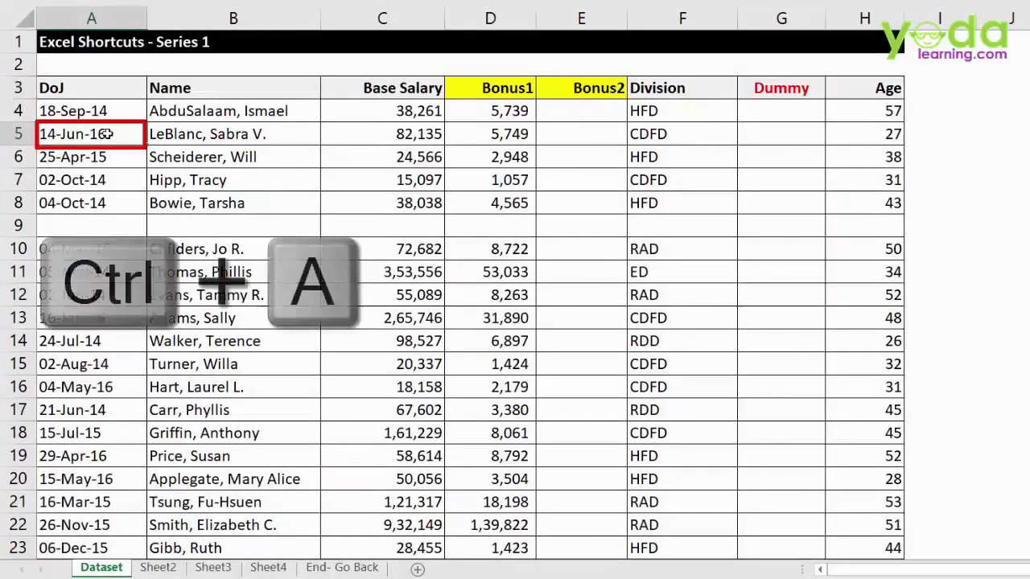
{"action": "key", "text": "ctrl+a"}
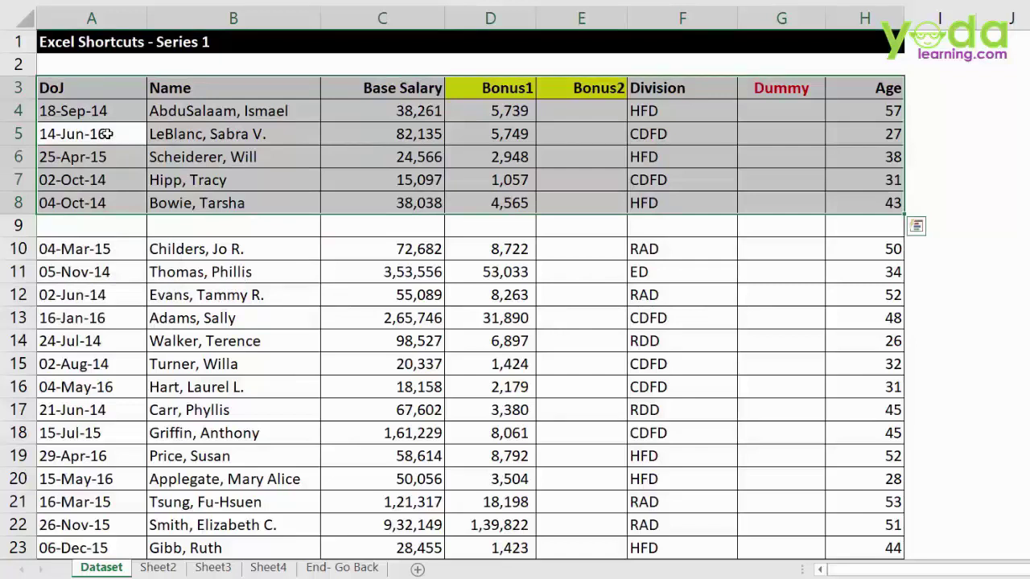
{"action": "left_click", "coordinate": [93, 87]}
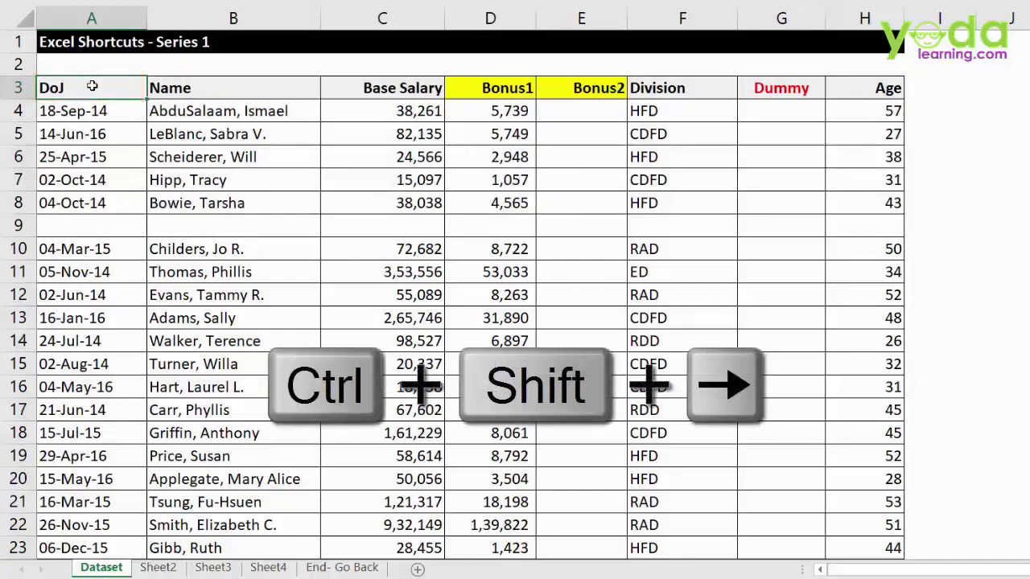
- Extend a selection from DoJ across to Age and down to the last record in row 65
{"action": "key", "text": "ctrl+shift+Right"}
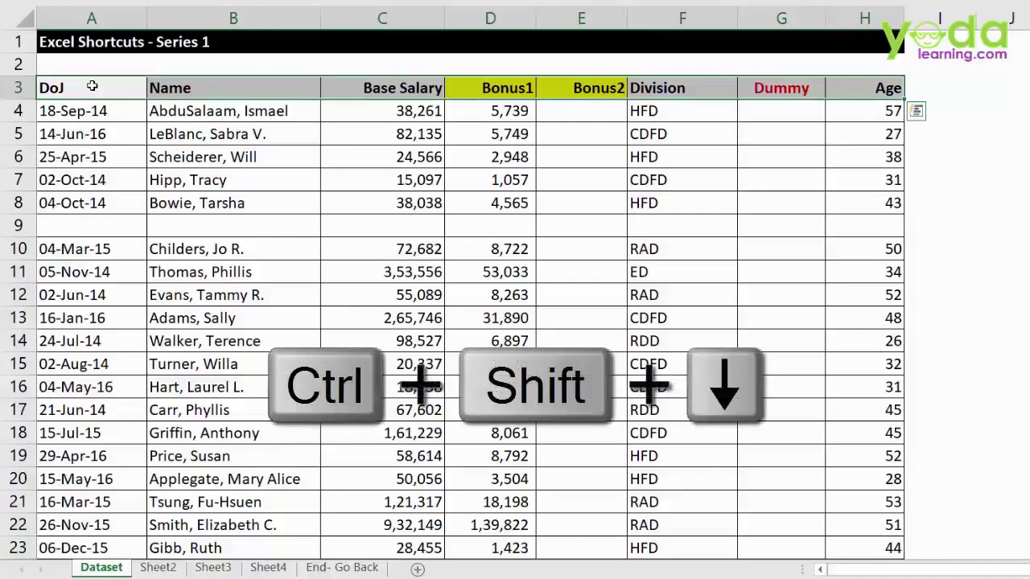
{"action": "key", "text": "ctrl+shift+Down"}
{"action": "key", "text": "ctrl+shift+Down"}
{"action": "key", "text": "ctrl+shift+Down"}
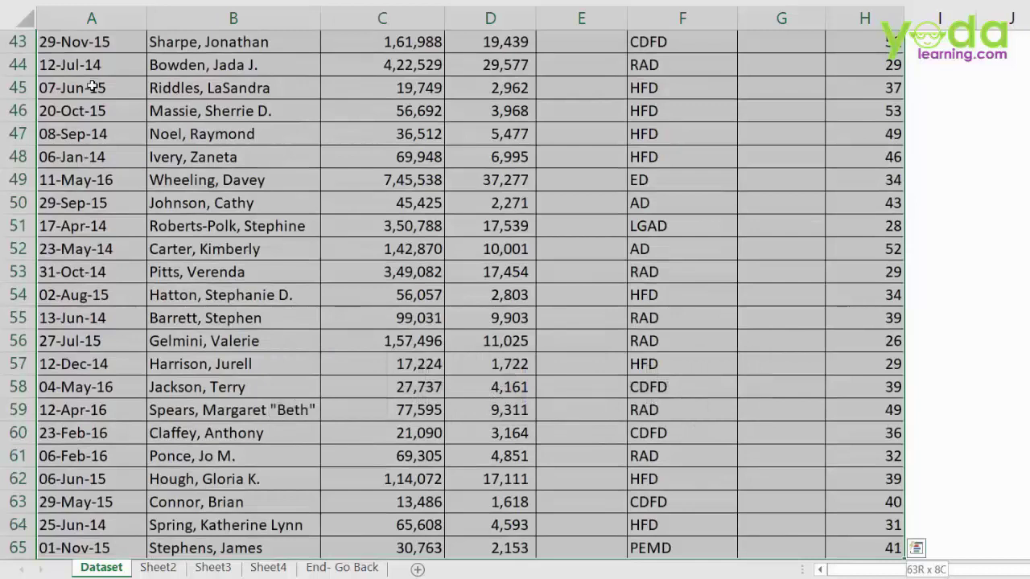
{"action": "key", "text": "ctrl+shift+Down"}
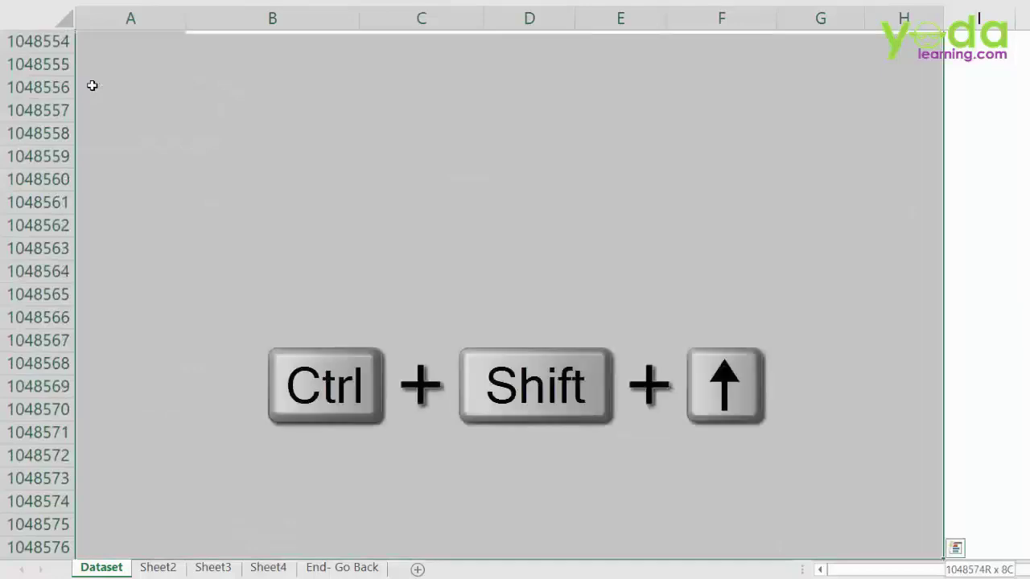
{"action": "key", "text": "ctrl+shift+Up"}
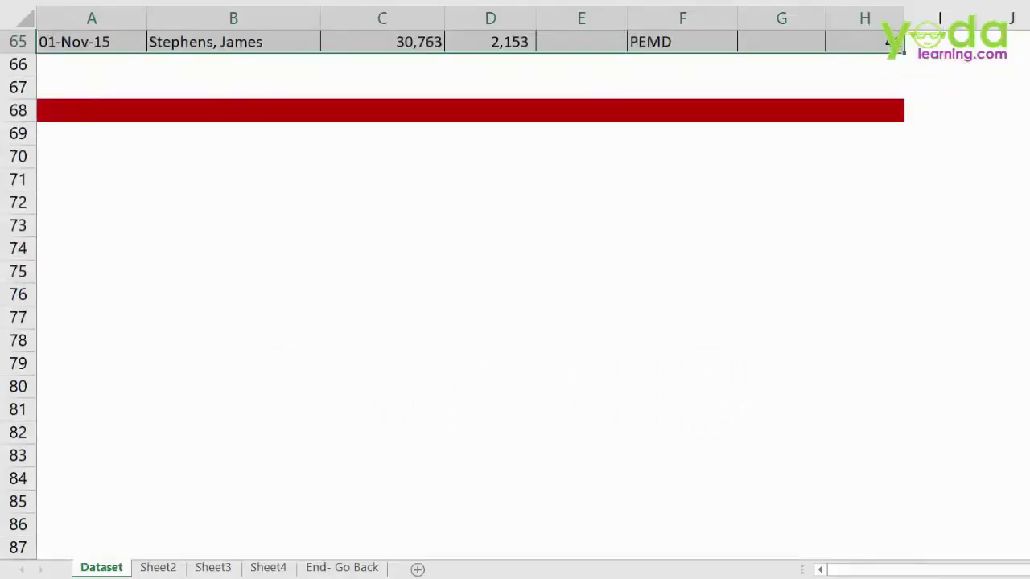
{"action": "scroll", "coordinate": [470, 290], "scroll_direction": "up", "scroll_amount": 5}
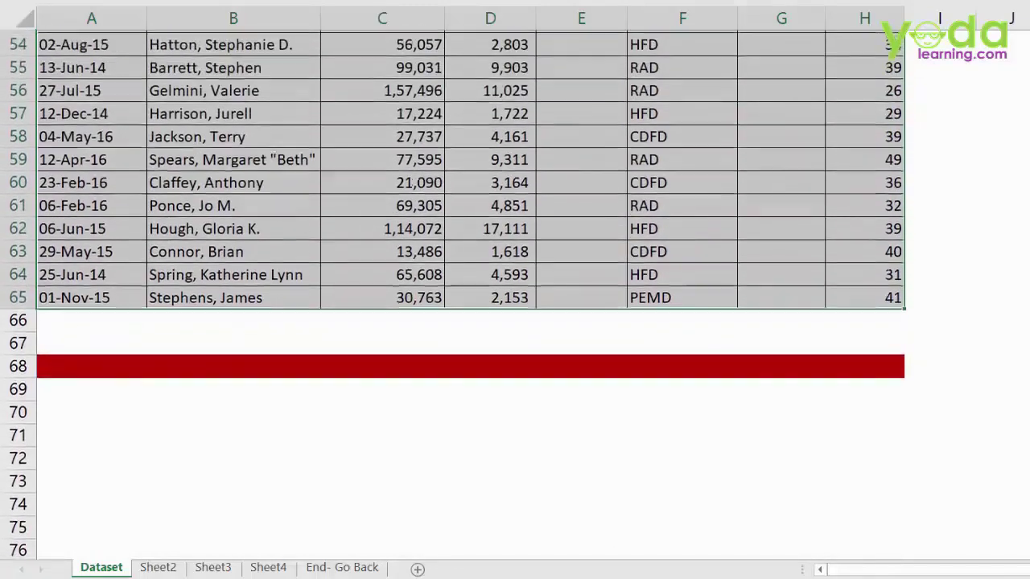
{"action": "scroll", "coordinate": [471, 289], "scroll_direction": "up", "scroll_amount": 1}
{"action": "key", "text": "ctrl+BackSpace"}
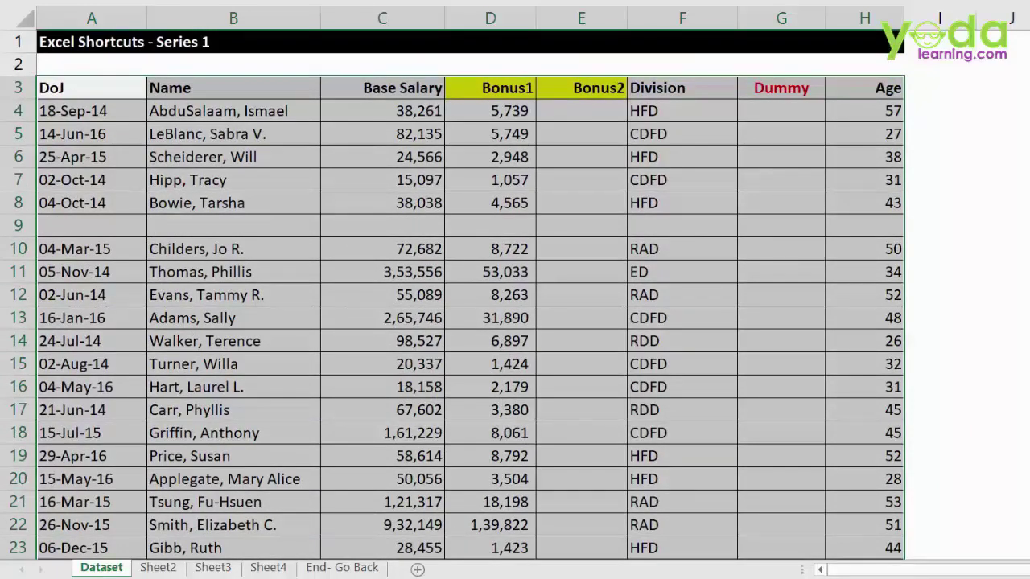
- Reselect from A3 across the headers and down past the blank row to row 10
{"action": "left_click", "coordinate": [108, 90]}
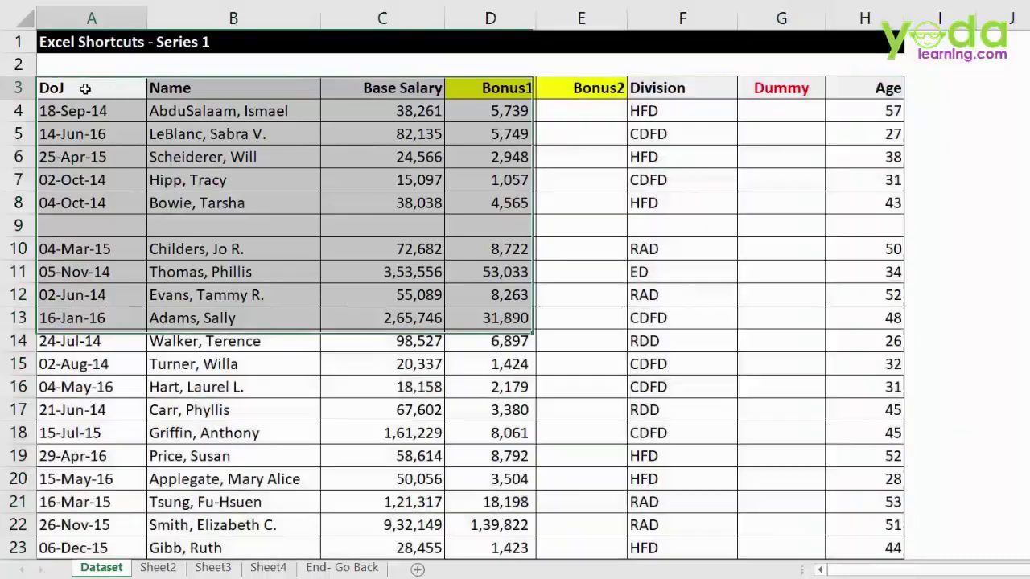
{"action": "key", "text": "ctrl+shift+Right"}
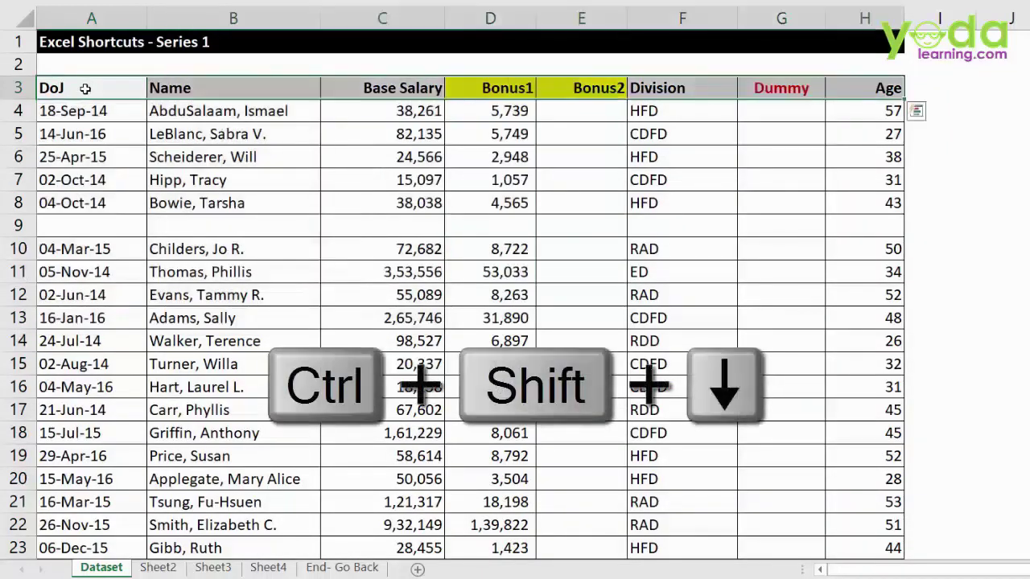
{"action": "key", "text": "ctrl+shift+Down"}
{"action": "key", "text": "ctrl+shift+Down"}
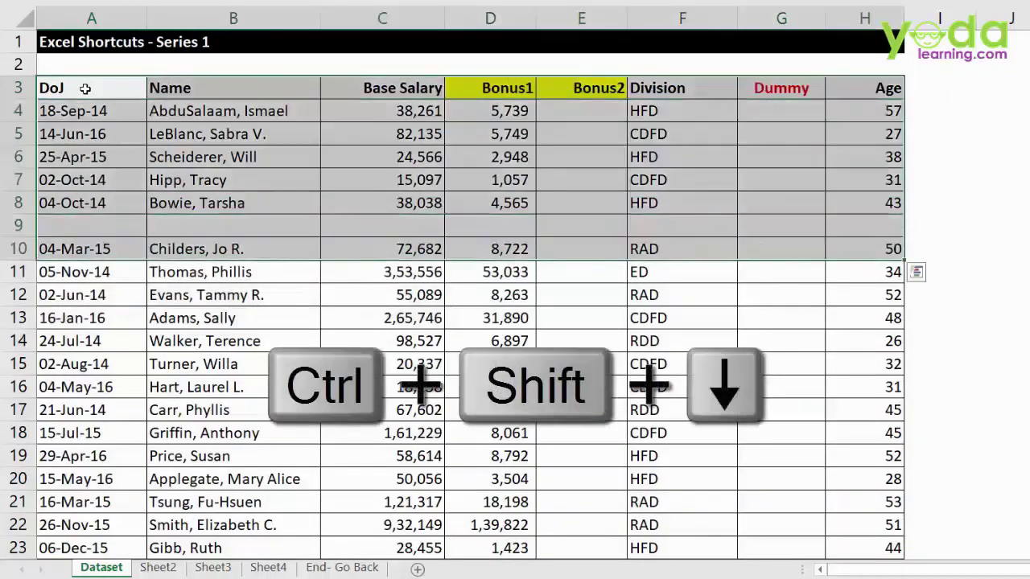
{"action": "key", "text": "ctrl+shift+Down"}
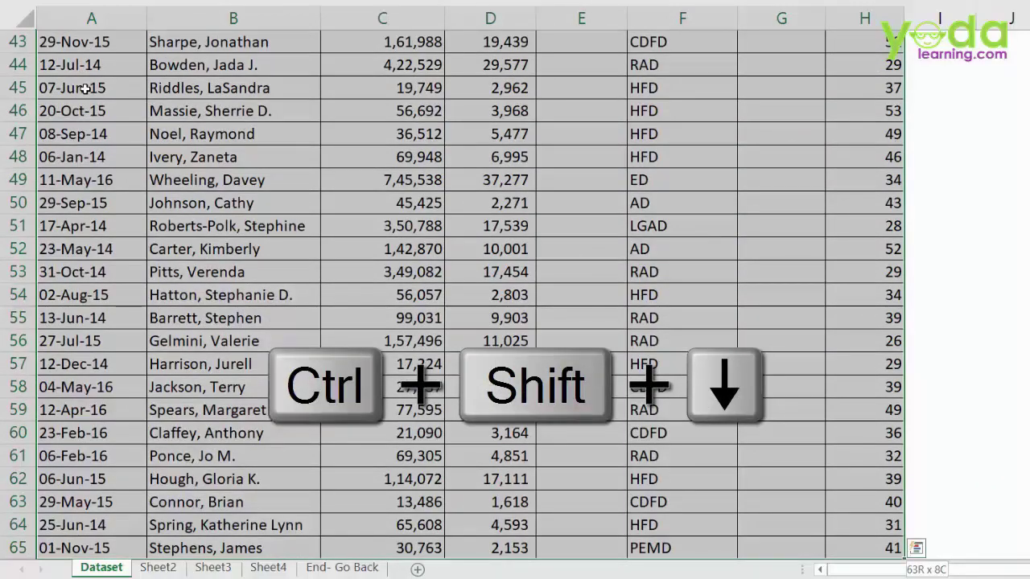
{"action": "key", "text": "ctrl+BackSpace"}
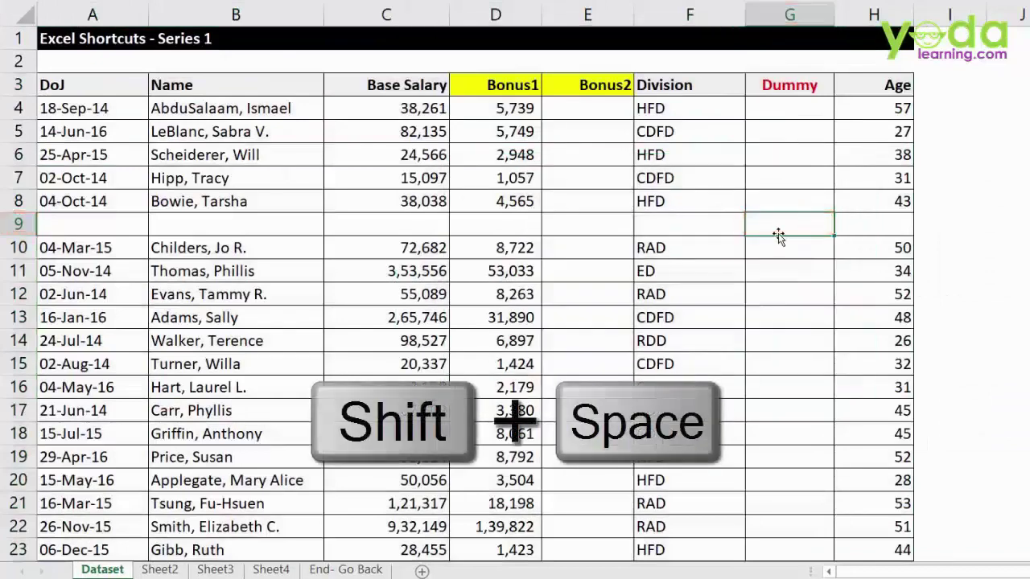
- Select blank row 9 with Shift+Space, then all of Dummy column G with Ctrl+Space
{"action": "key", "text": "shift+space"}
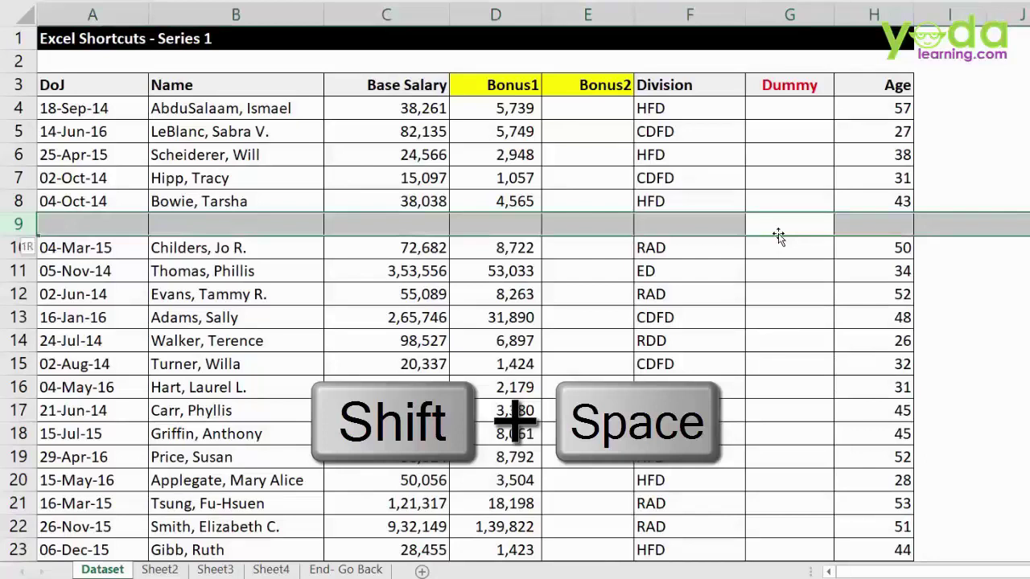
{"action": "left_click", "coordinate": [785, 225]}
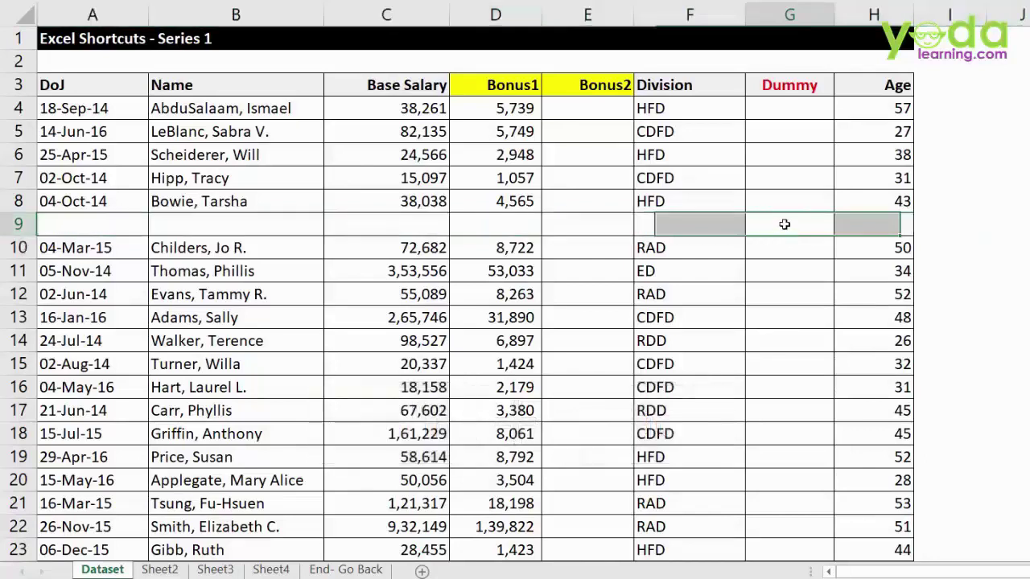
{"action": "key", "text": "ctrl+space"}
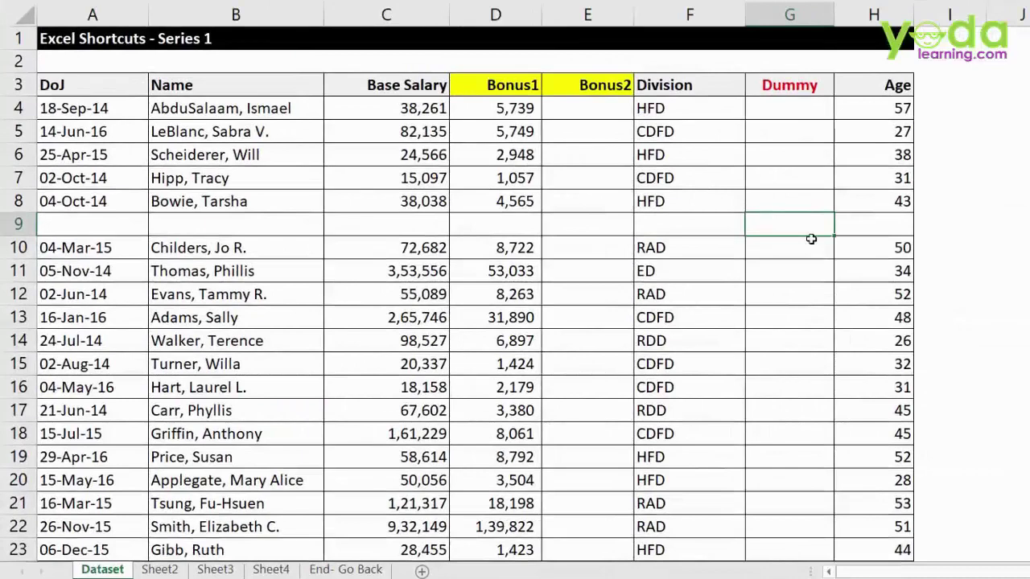
- Select Dummy column G from cell G9 and delete it with Ctrl+minus
{"action": "left_click", "coordinate": [781, 127]}
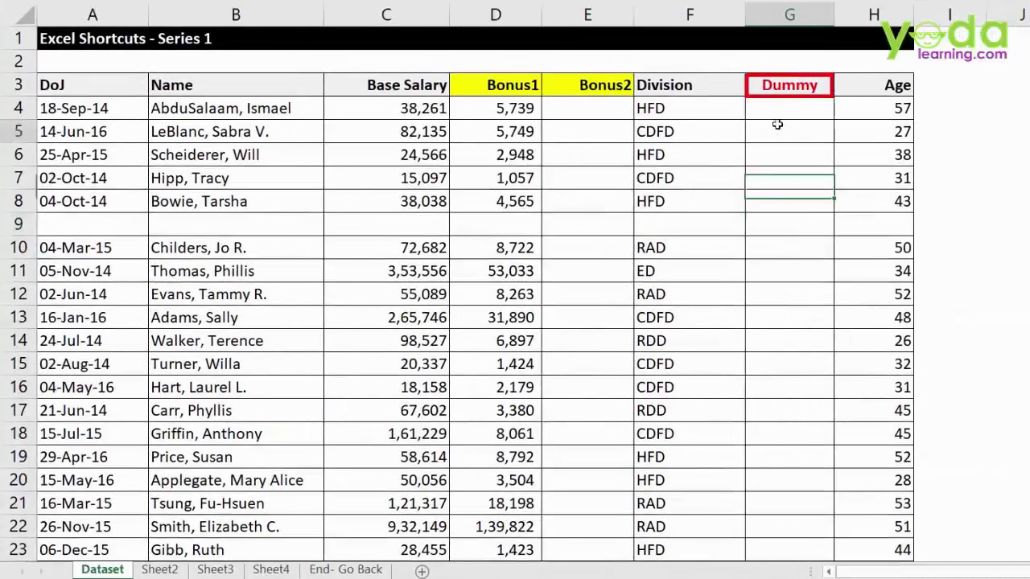
{"action": "left_click", "coordinate": [787, 15]}
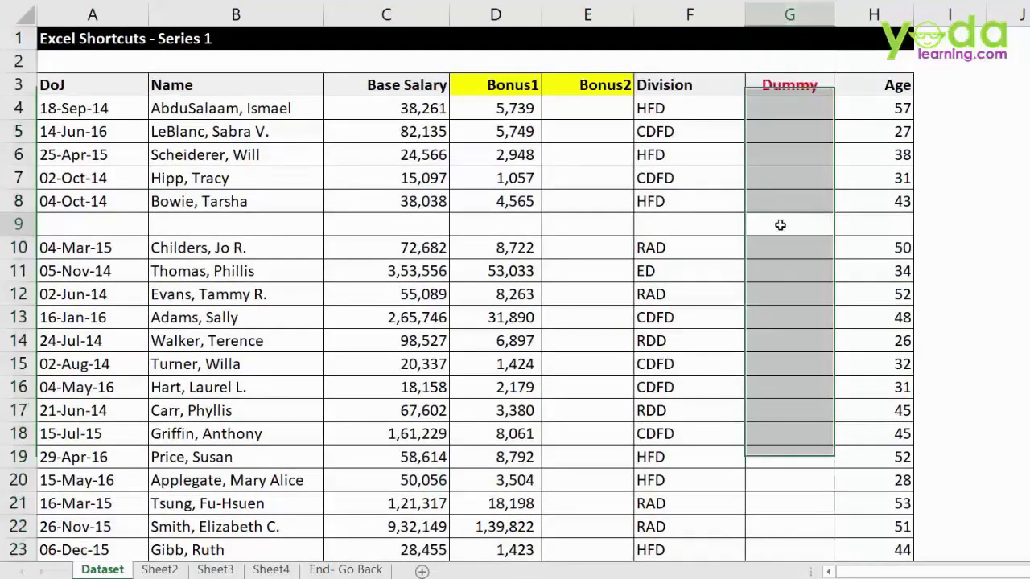
{"action": "left_click", "coordinate": [779, 224]}
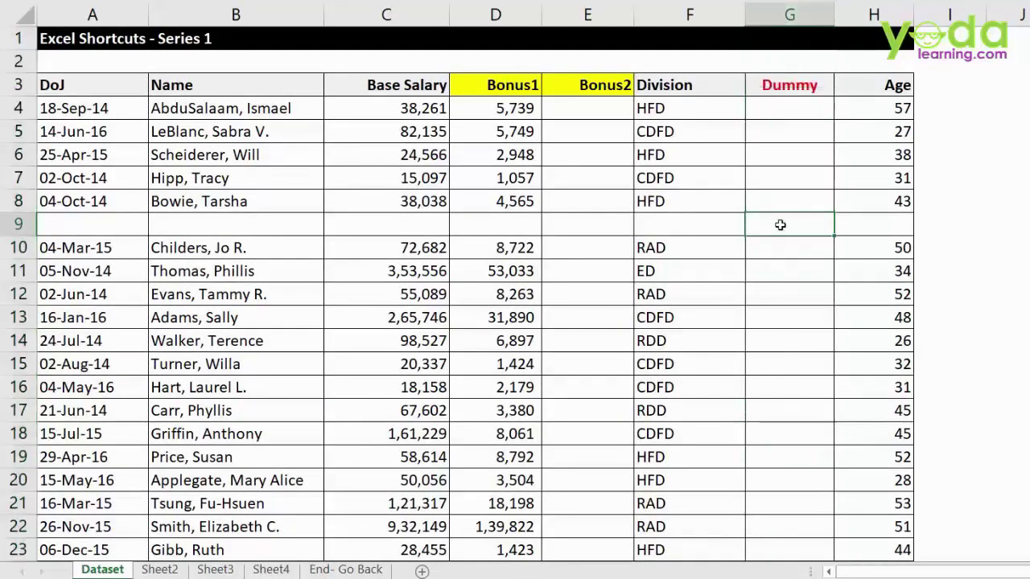
{"action": "key", "text": "ctrl+space"}
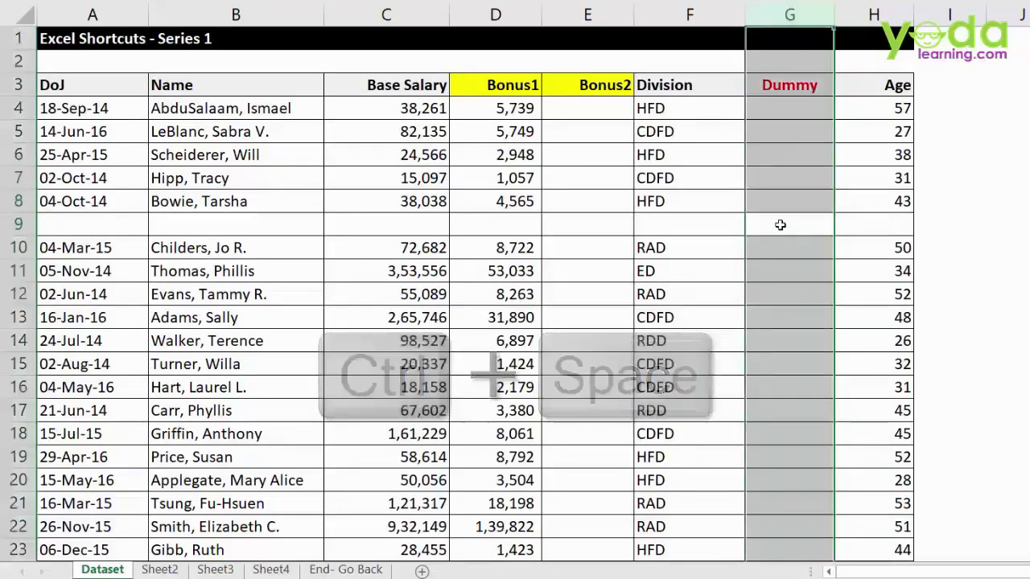
{"action": "key", "text": "ctrl+minus"}
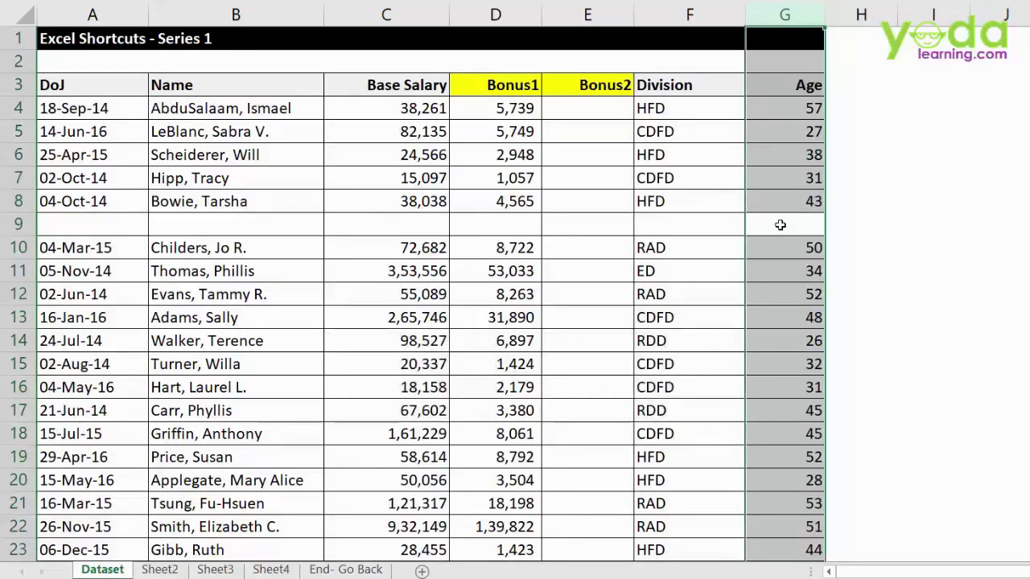
{"action": "left_click", "coordinate": [779, 225]}
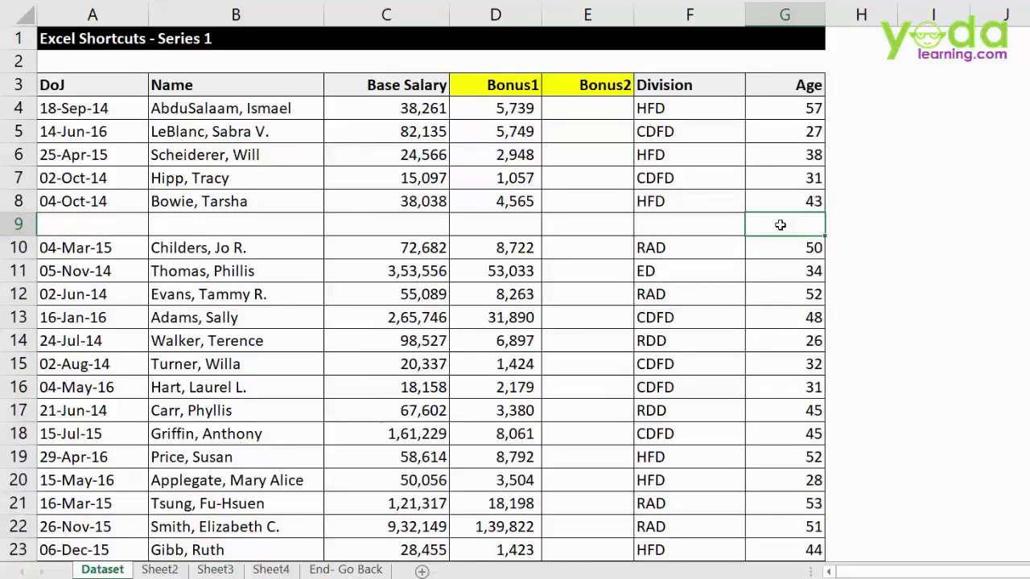
- Delete the blank row 9 using Shift+Space and Ctrl+minus
{"action": "key", "text": "shift+space"}
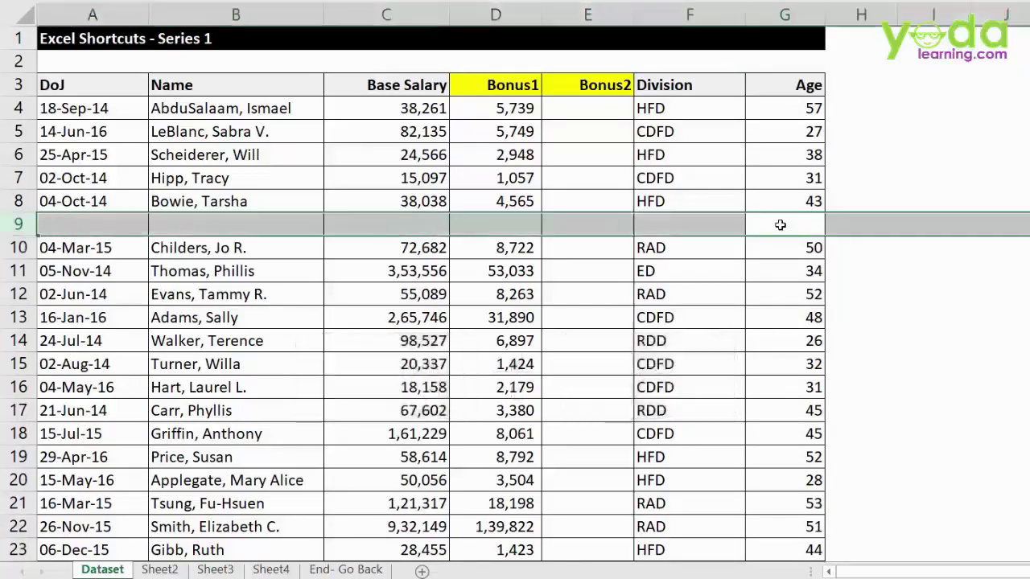
{"action": "key", "text": "ctrl+minus"}
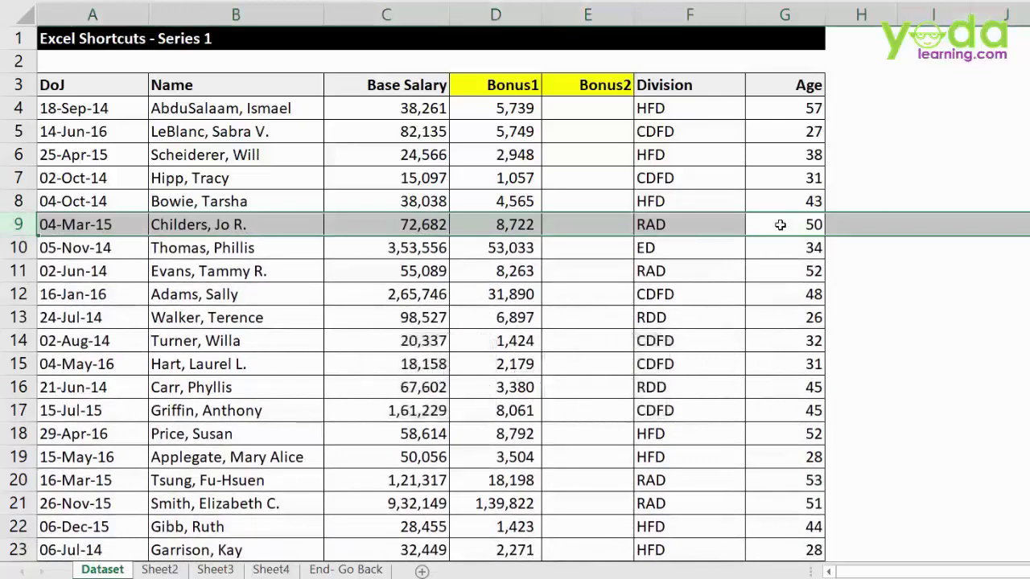
{"action": "key", "text": "Down"}
- Select the Base Salary column and insert an empty column before it with Ctrl+Shift+Plus
{"action": "key", "text": "Left"}
{"action": "key", "text": "Left"}
{"action": "key", "text": "Left"}
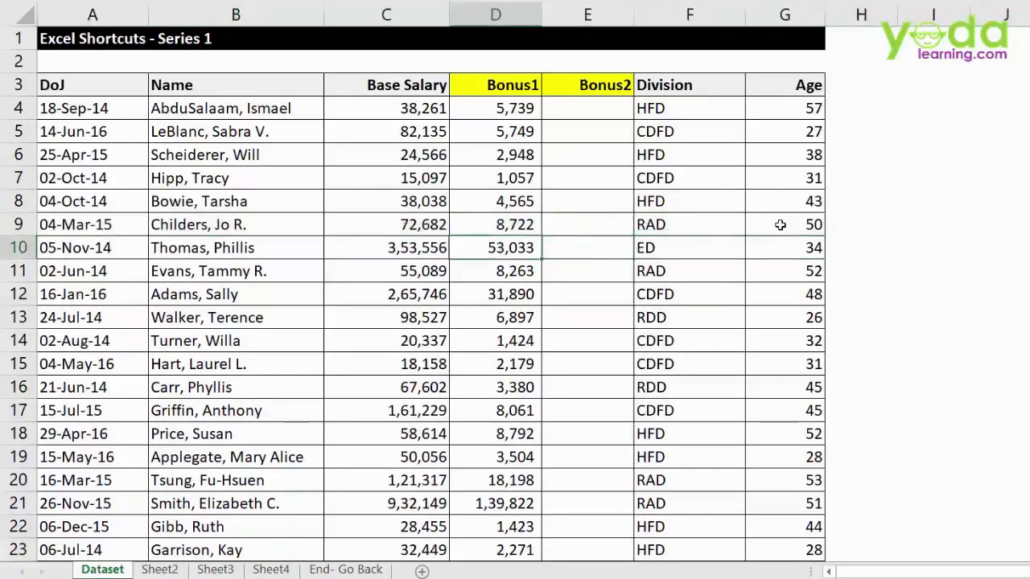
{"action": "key", "text": "Left"}
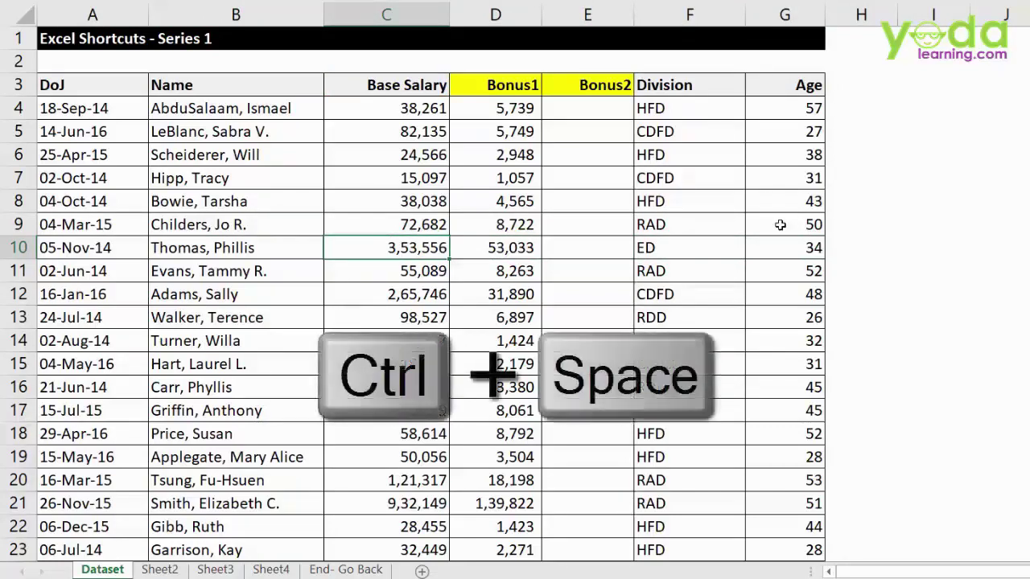
{"action": "key", "text": "ctrl+space"}
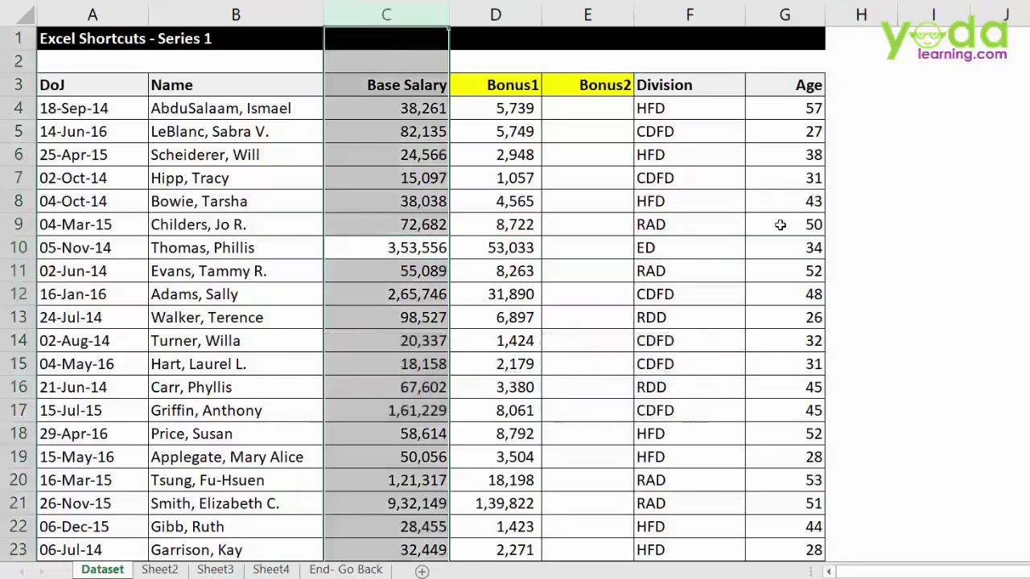
{"action": "key", "text": "ctrl+shift+plus"}
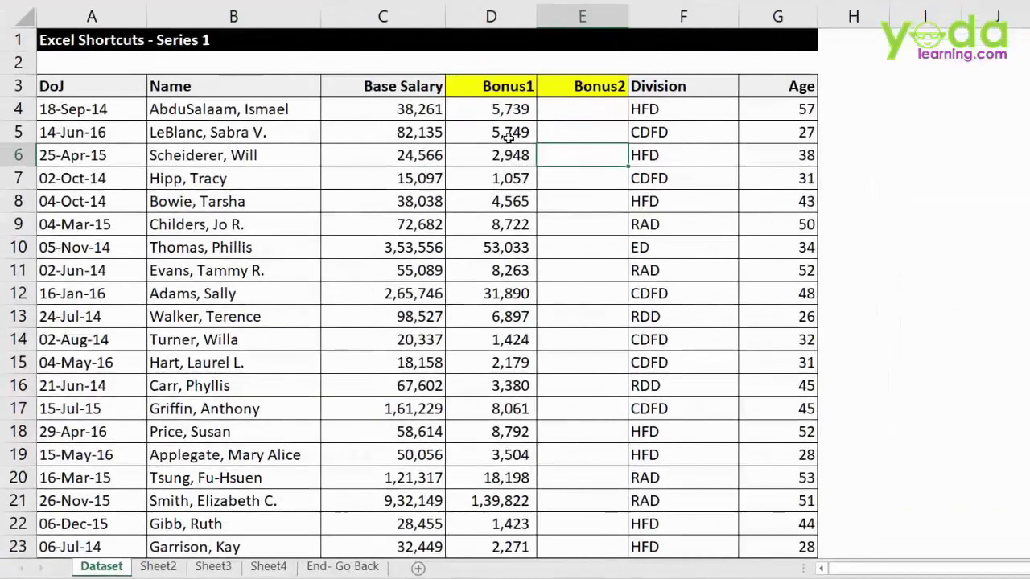
{"action": "double_click", "coordinate": [483, 109]}
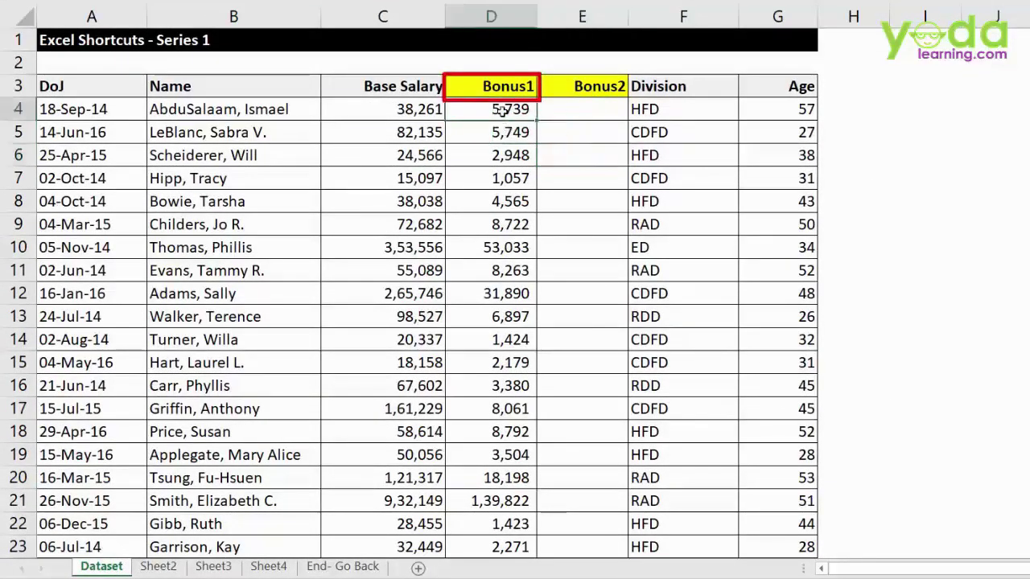
{"action": "left_click_drag", "start_coordinate": [469, 110], "coordinate": [535, 111]}
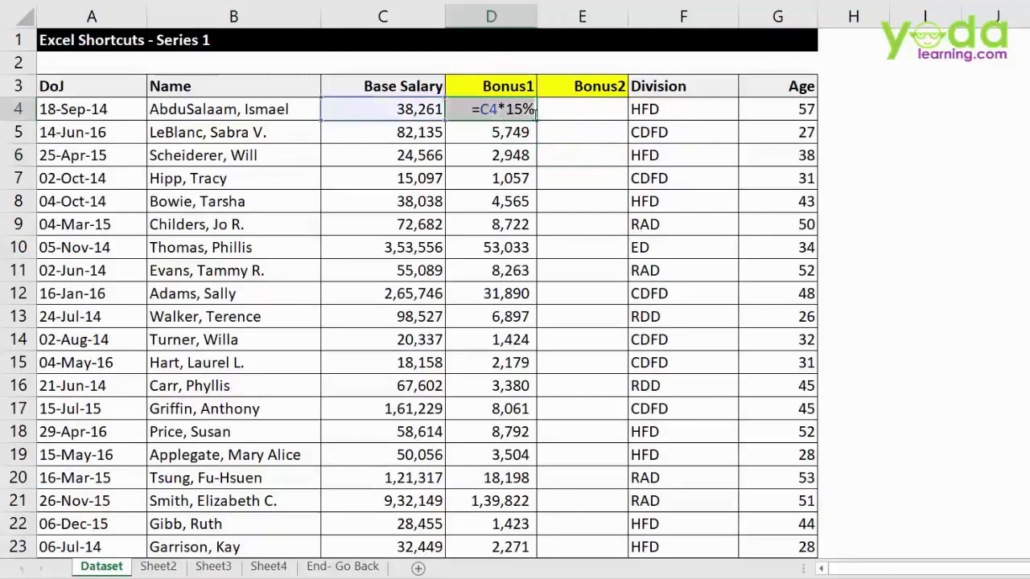
{"action": "key", "text": "Escape"}
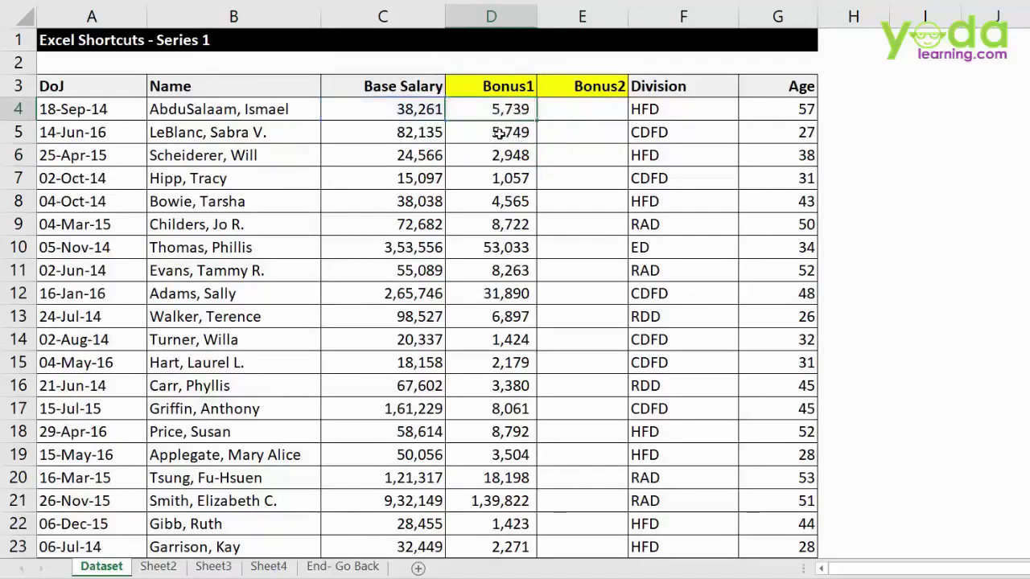
{"action": "double_click", "coordinate": [510, 132]}
{"action": "key", "text": "Escape"}
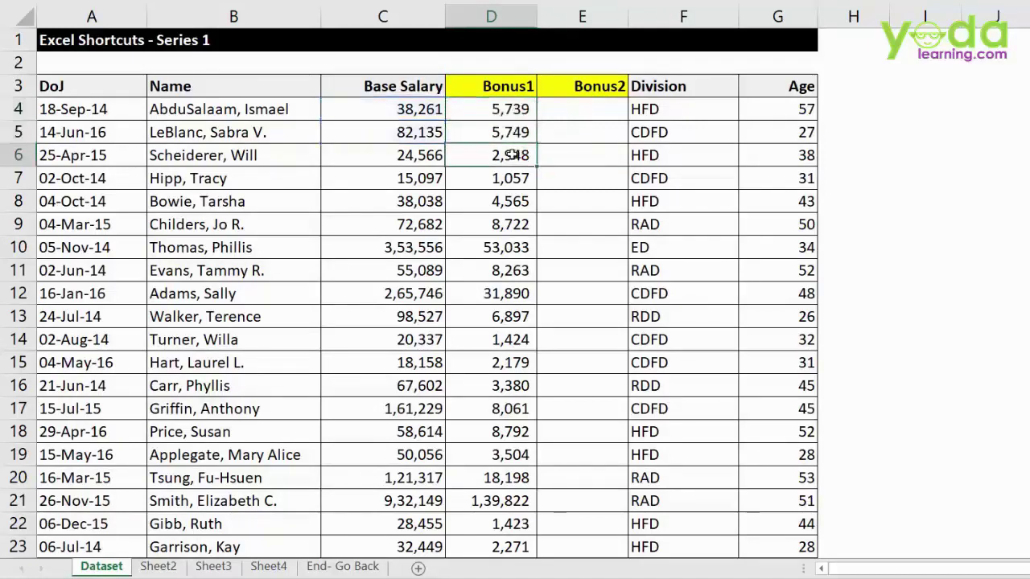
{"action": "double_click", "coordinate": [524, 155]}
{"action": "key", "text": "Escape"}
{"action": "double_click", "coordinate": [497, 180]}
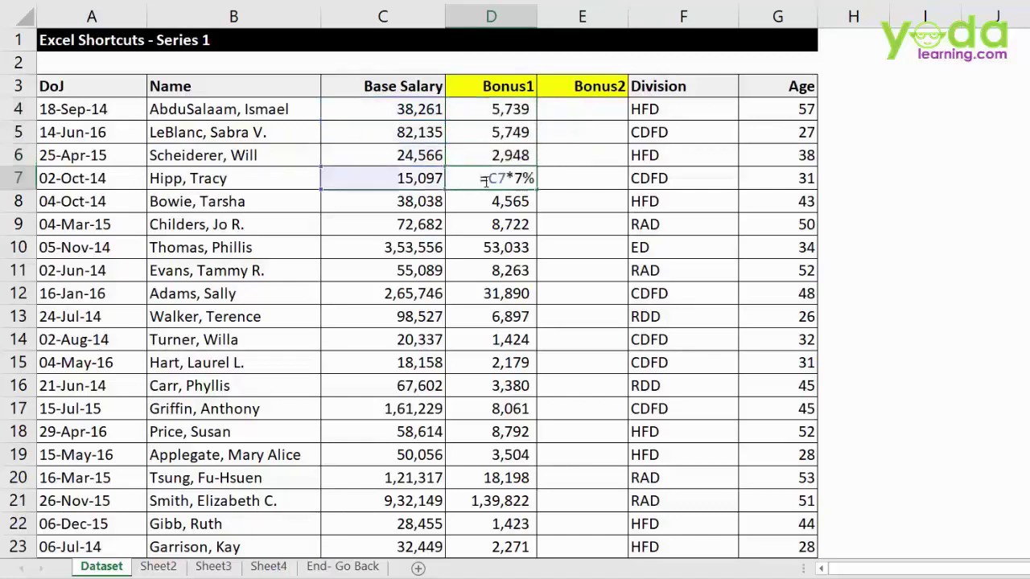
{"action": "left_click_drag", "start_coordinate": [482, 179], "coordinate": [544, 184]}
{"action": "key", "text": "Escape"}
{"action": "key", "text": "Escape"}
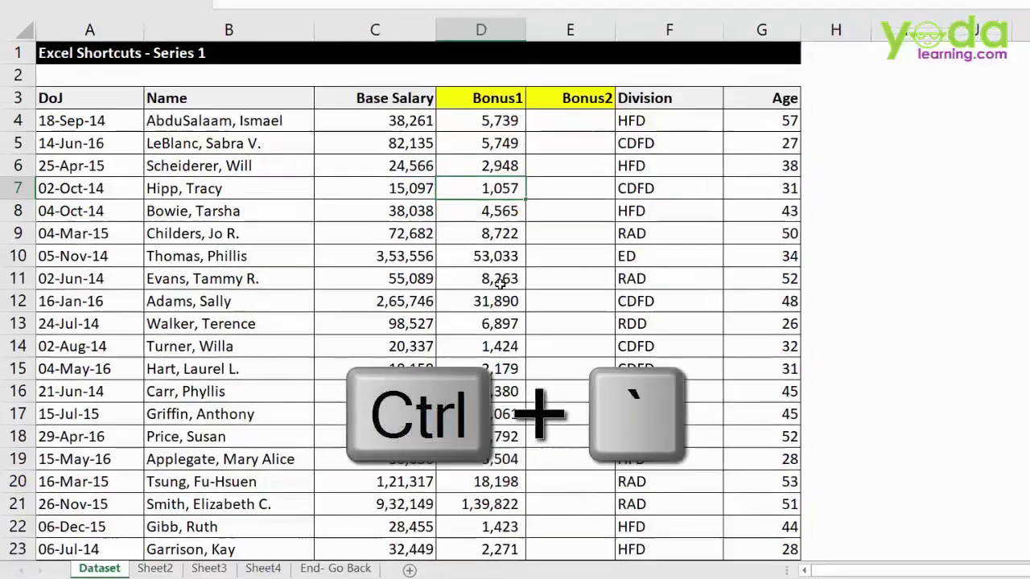
{"action": "key", "text": "ctrl+grave"}
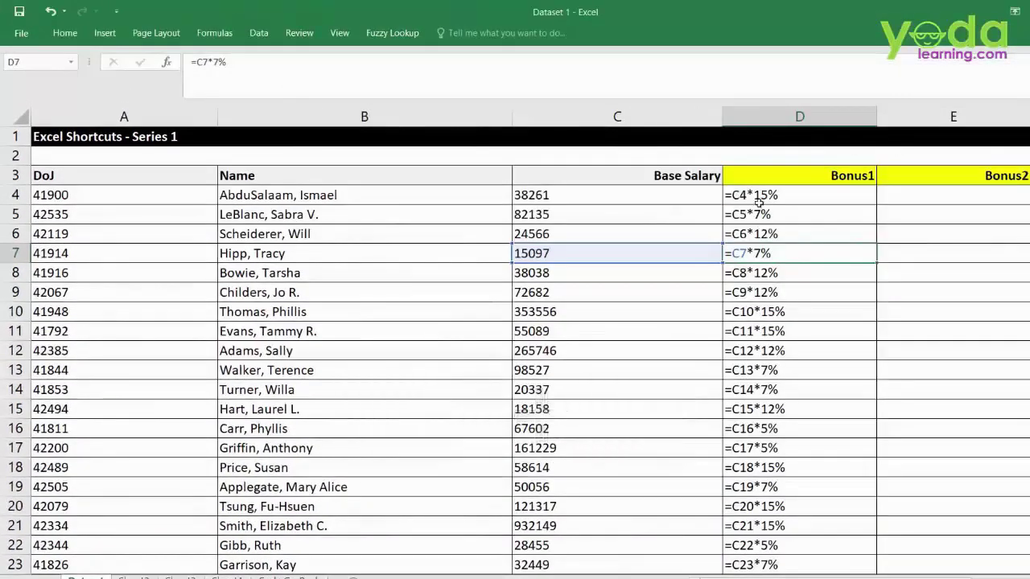
{"action": "left_click_drag", "start_coordinate": [759, 201], "coordinate": [750, 495]}
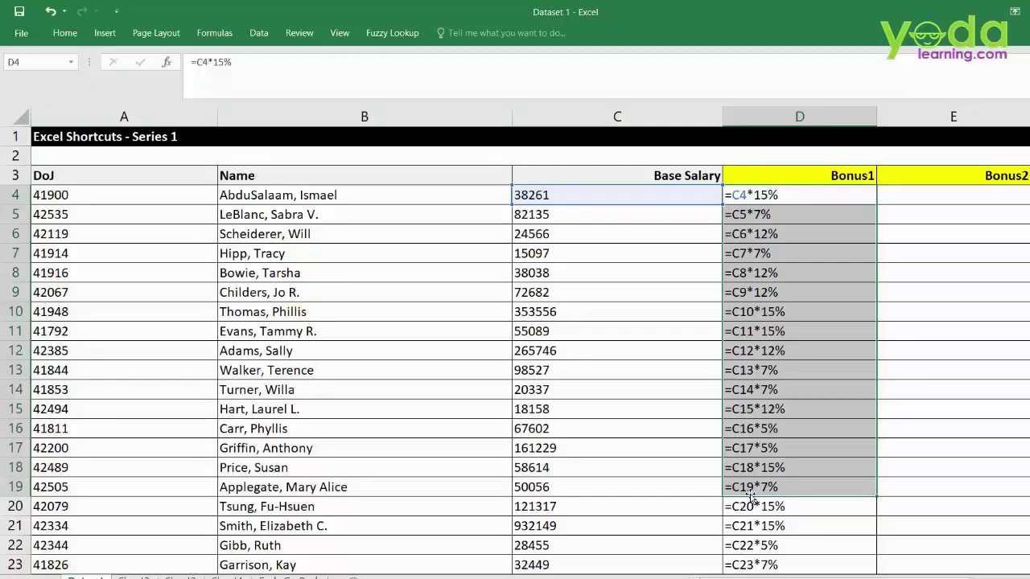
{"action": "key", "text": "ctrl+grave"}
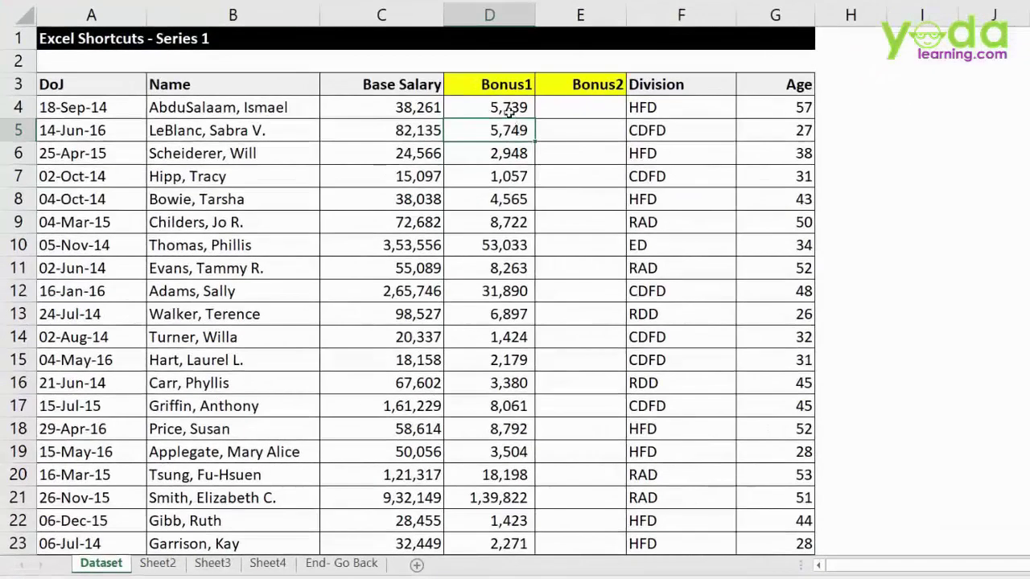
- Inspect D4's bonus formula, then clear the Base Salary column and undo the clearing
{"action": "double_click", "coordinate": [423, 140]}
{"action": "left_click_drag", "start_coordinate": [471, 107], "coordinate": [540, 107]}
{"action": "key", "text": "Escape"}
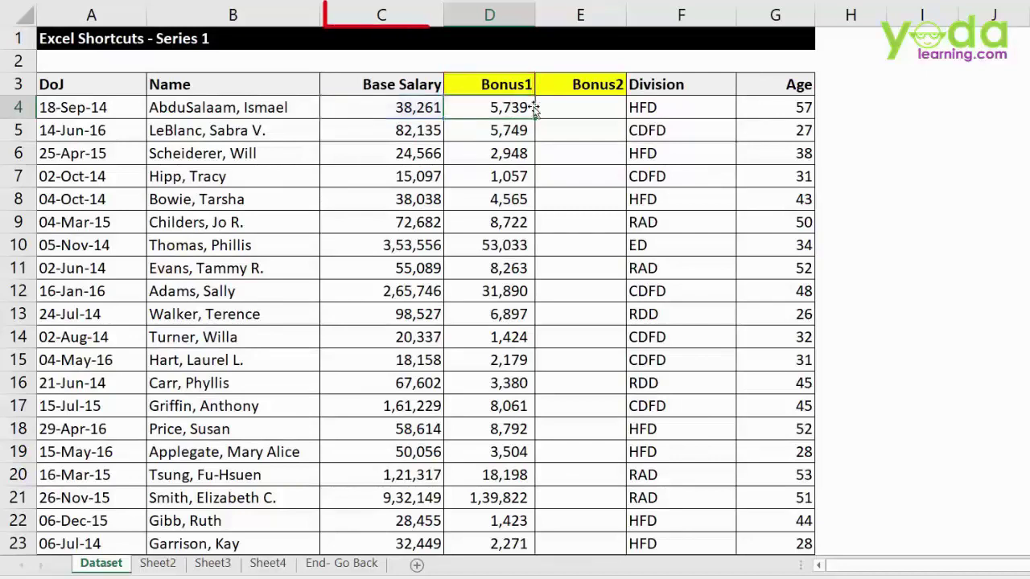
{"action": "left_click", "coordinate": [406, 18]}
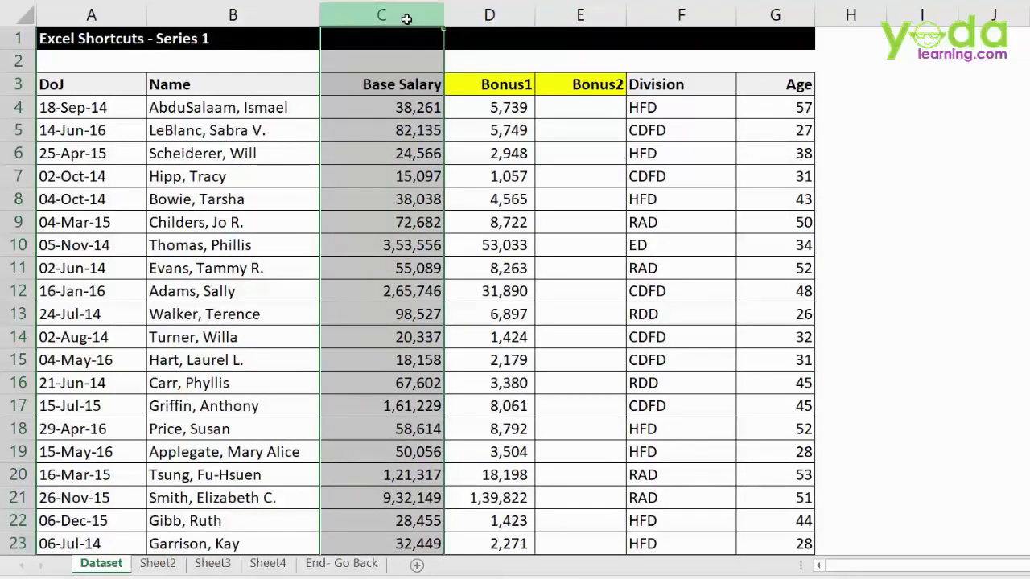
{"action": "key", "text": "Delete"}
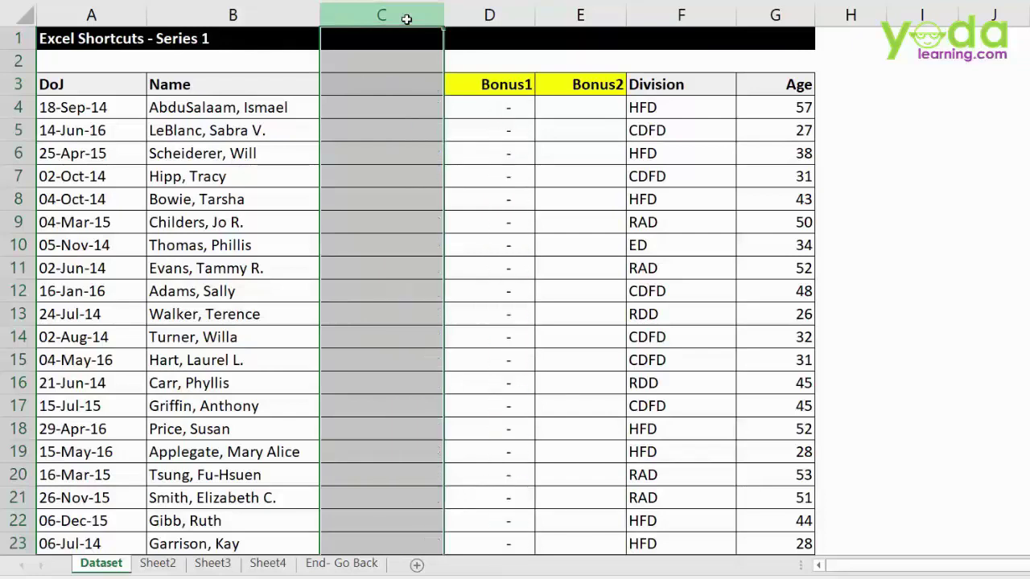
{"action": "key", "text": "ctrl+z"}
- Select Bonus1 cells D4:D11 for copying and pick E4 in Bonus2 as destination
{"action": "left_click", "coordinate": [466, 105]}
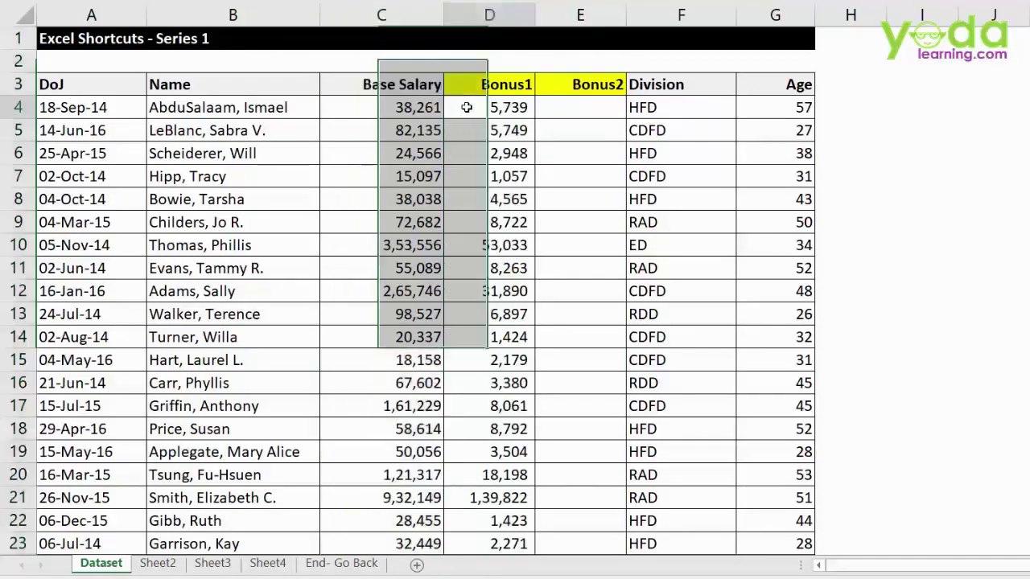
{"action": "key", "text": "shift+Down"}
{"action": "key", "text": "shift+Down"}
{"action": "key", "text": "shift+Down"}
{"action": "key", "text": "shift+Down"}
{"action": "key", "text": "shift+Down"}
{"action": "key", "text": "shift+Down"}
{"action": "key", "text": "shift+Down"}
{"action": "key", "text": "shift+Down"}
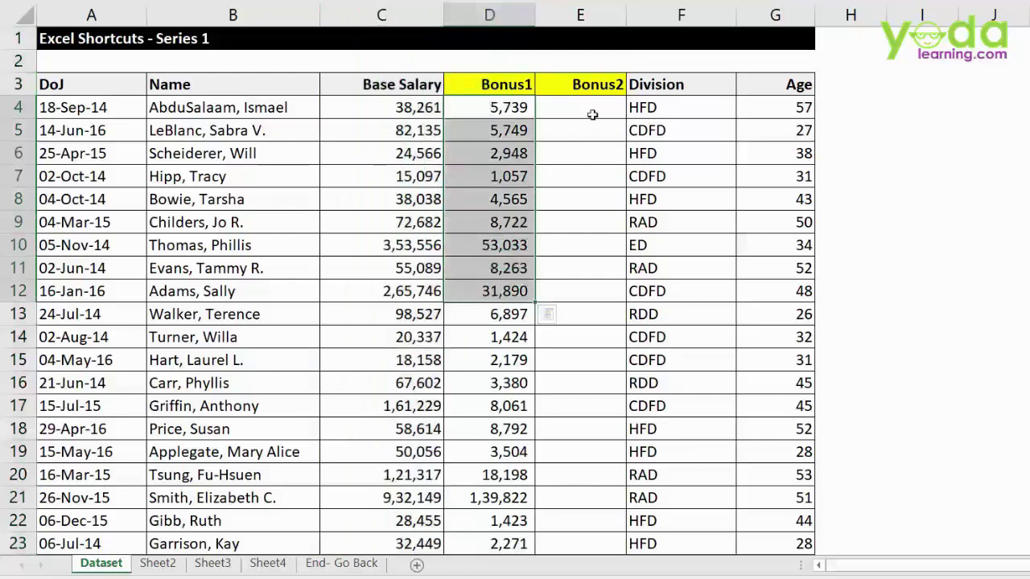
{"action": "left_click_drag", "start_coordinate": [584, 106], "coordinate": [584, 263]}
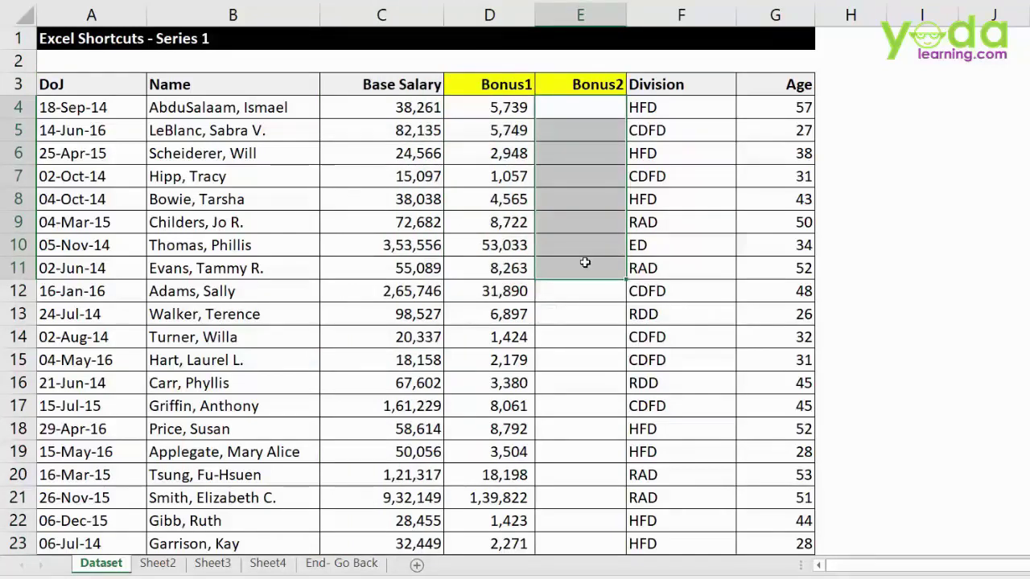
{"action": "left_click", "coordinate": [579, 142]}
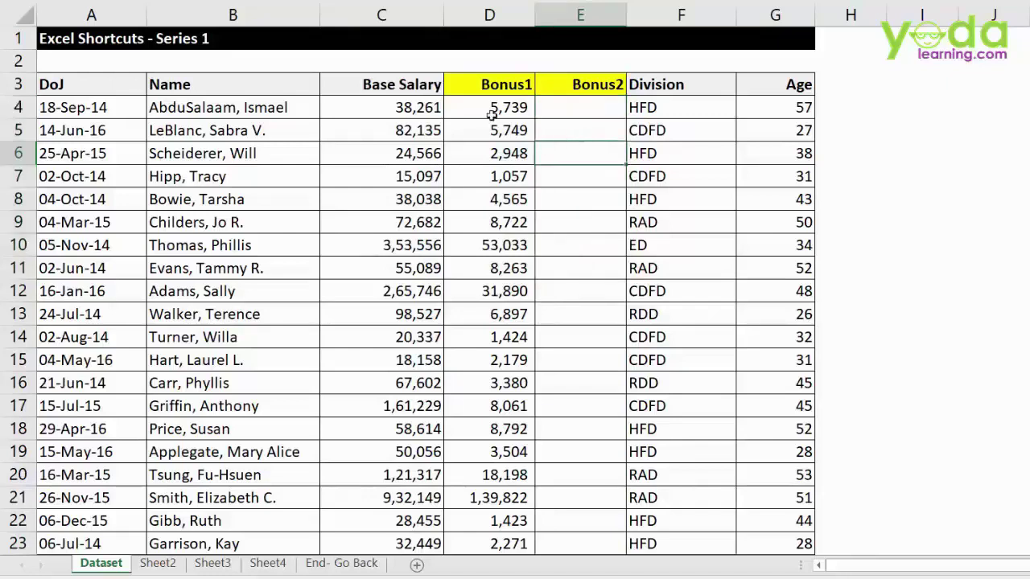
{"action": "left_click_drag", "start_coordinate": [489, 113], "coordinate": [489, 265]}
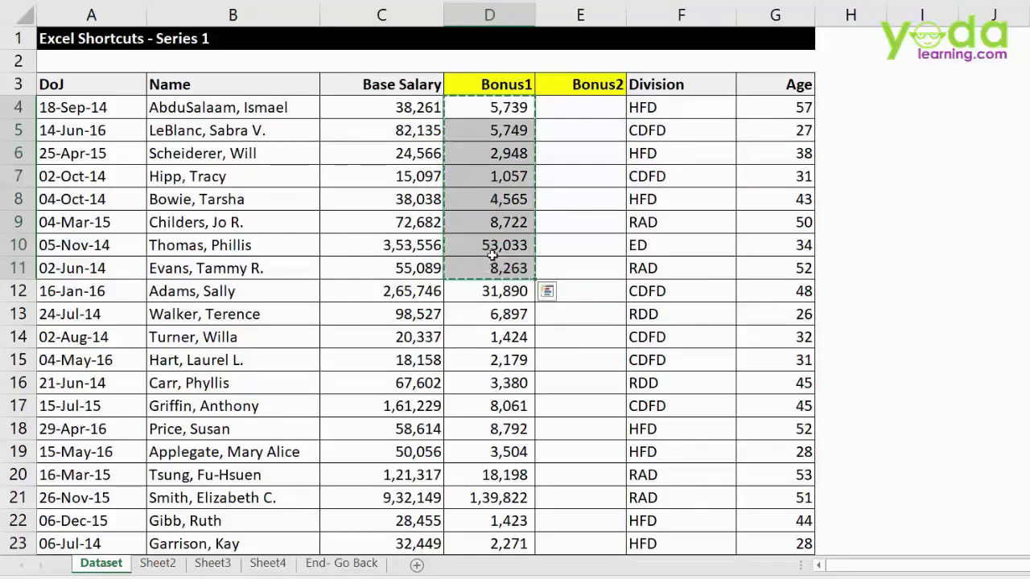
{"action": "left_click", "coordinate": [569, 111]}
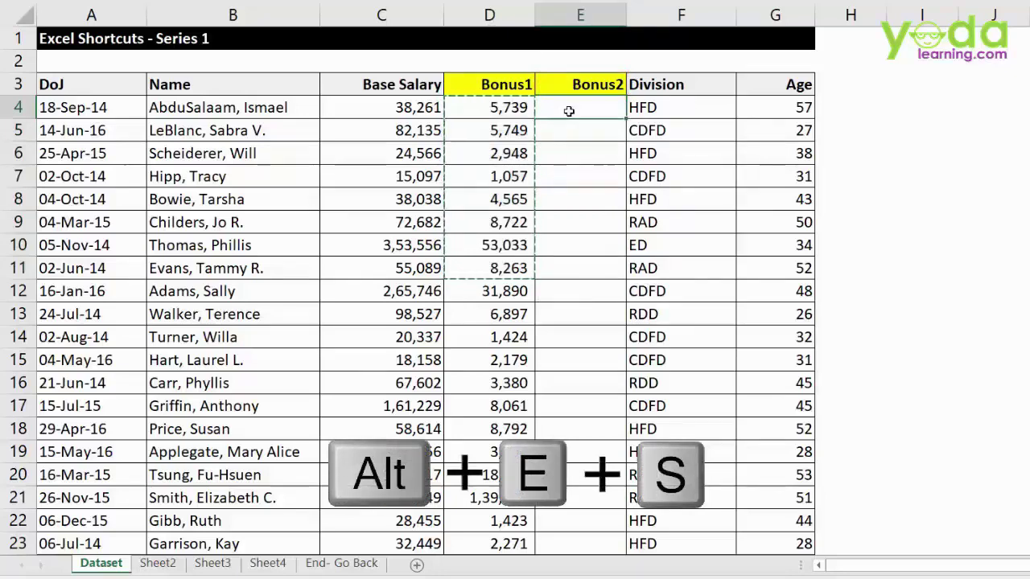
- Paste the Bonus1 amounts into E4:E11 as values only via Paste Special (Alt+E, S, V)
{"action": "key", "text": "alt+e"}
{"action": "key", "text": "s"}
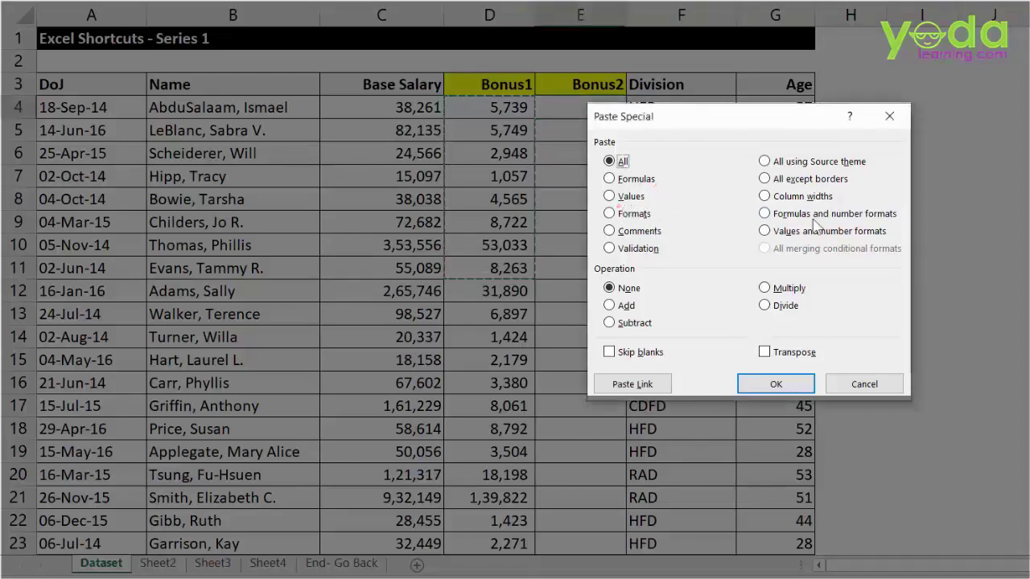
{"action": "key", "text": "v"}
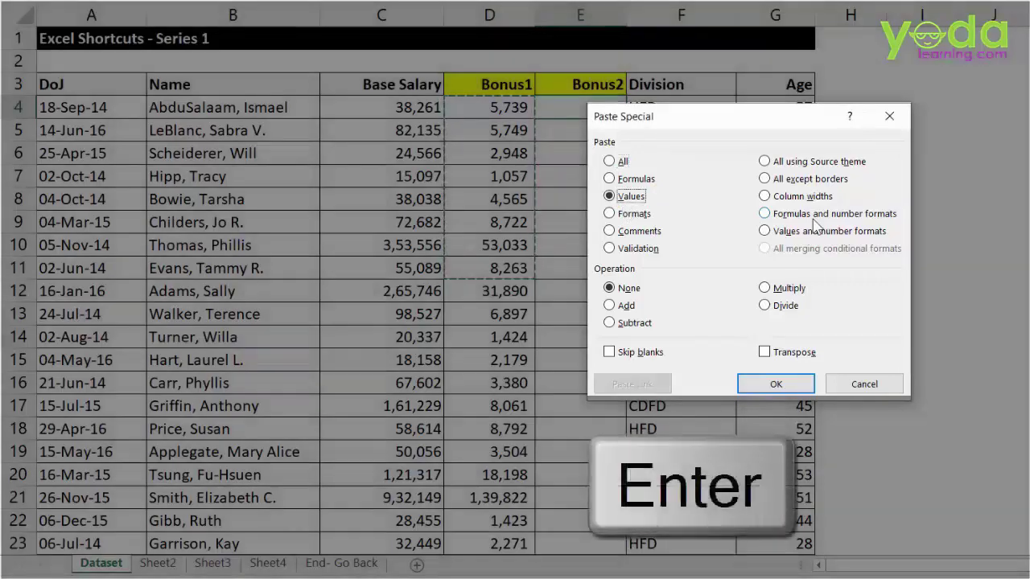
{"action": "key", "text": "Return"}
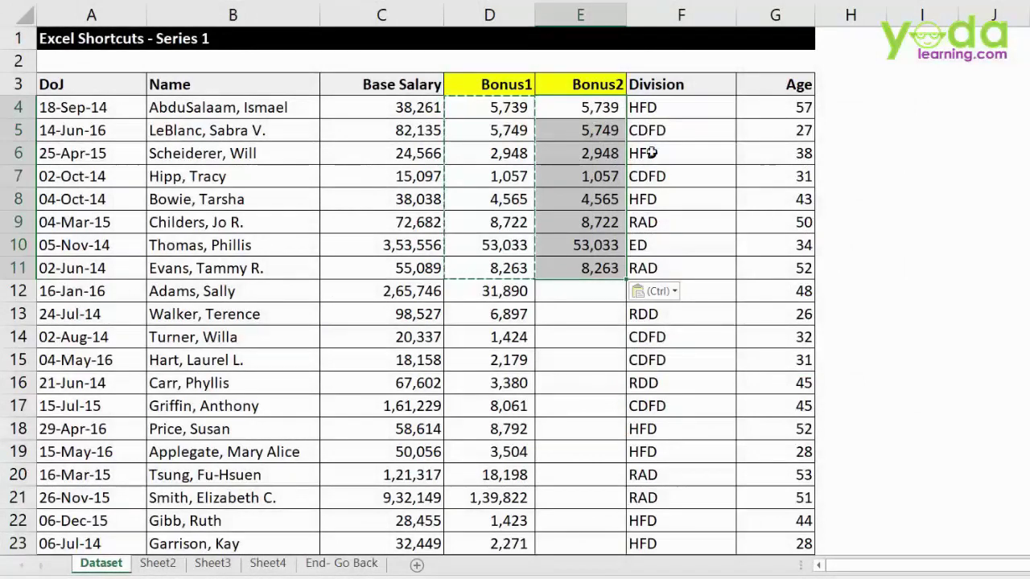
{"action": "left_click", "coordinate": [393, 14]}
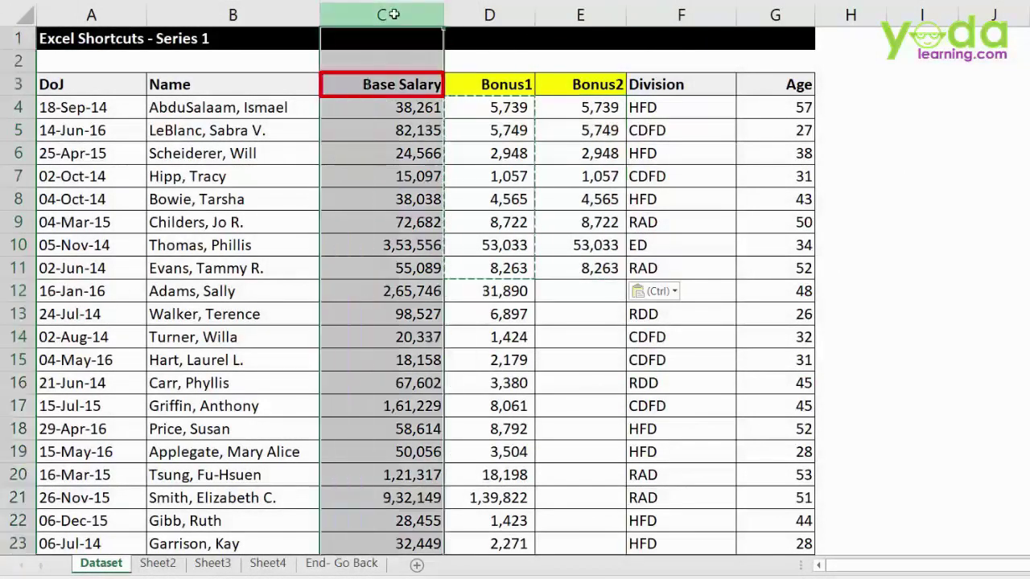
- Clear the Base Salary column and confirm E4 still holds 5739.15
{"action": "key", "text": "Delete"}
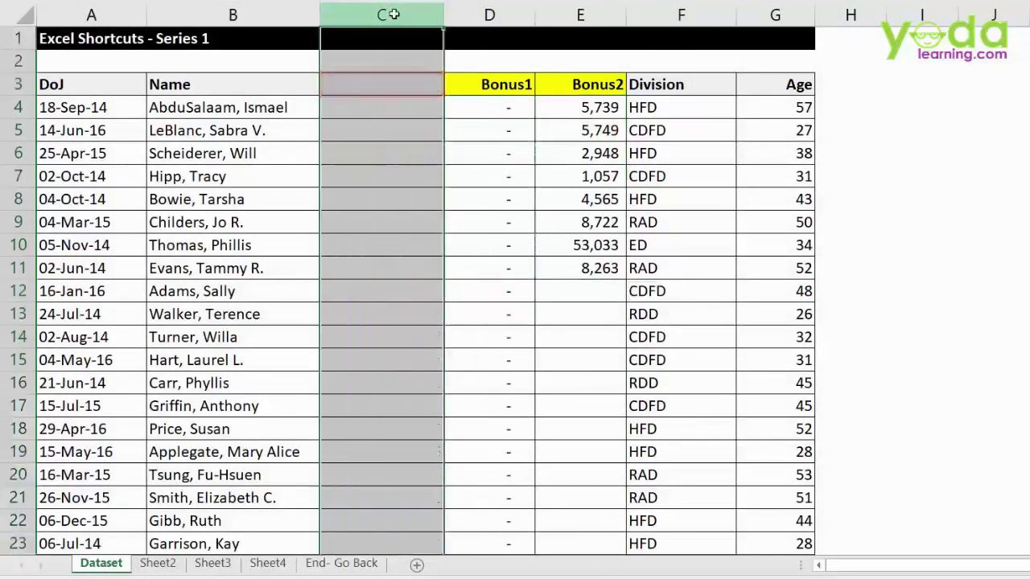
{"action": "left_click_drag", "start_coordinate": [563, 107], "coordinate": [564, 269]}
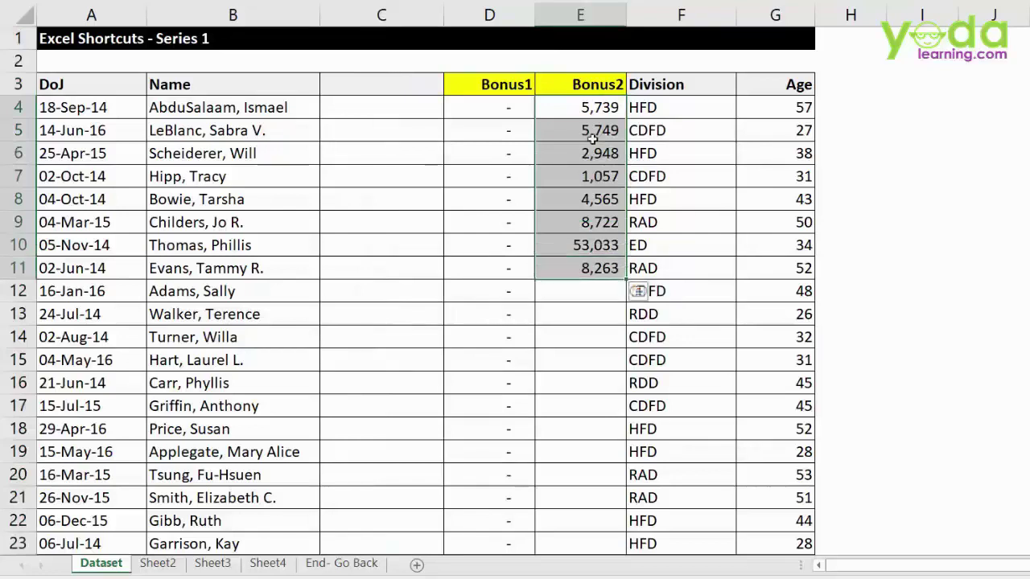
{"action": "double_click", "coordinate": [563, 108]}
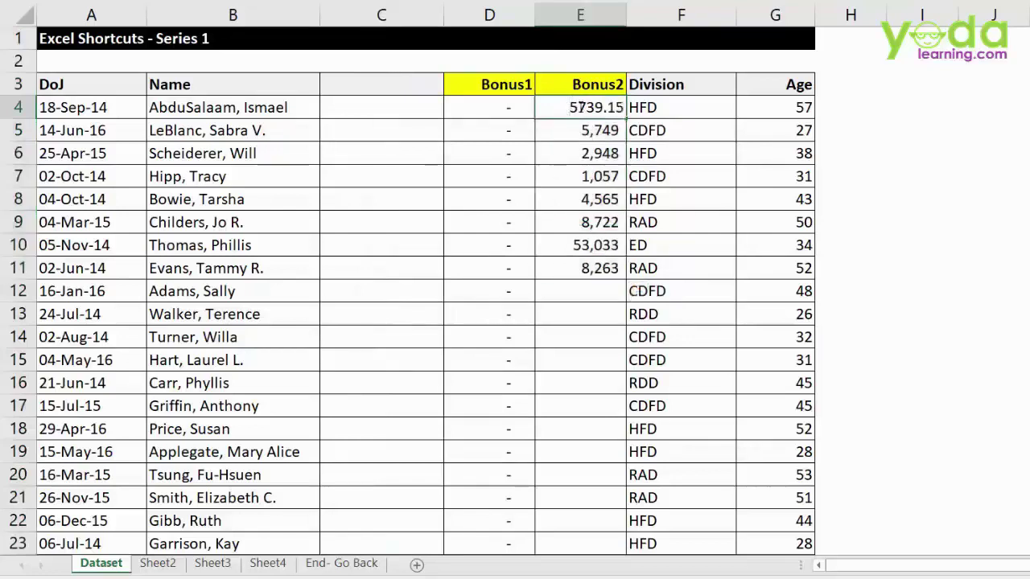
{"action": "left_click_drag", "start_coordinate": [563, 108], "coordinate": [632, 113]}
- Re-enter the formula =C4*15% in cell D4
{"action": "left_click", "coordinate": [507, 107]}
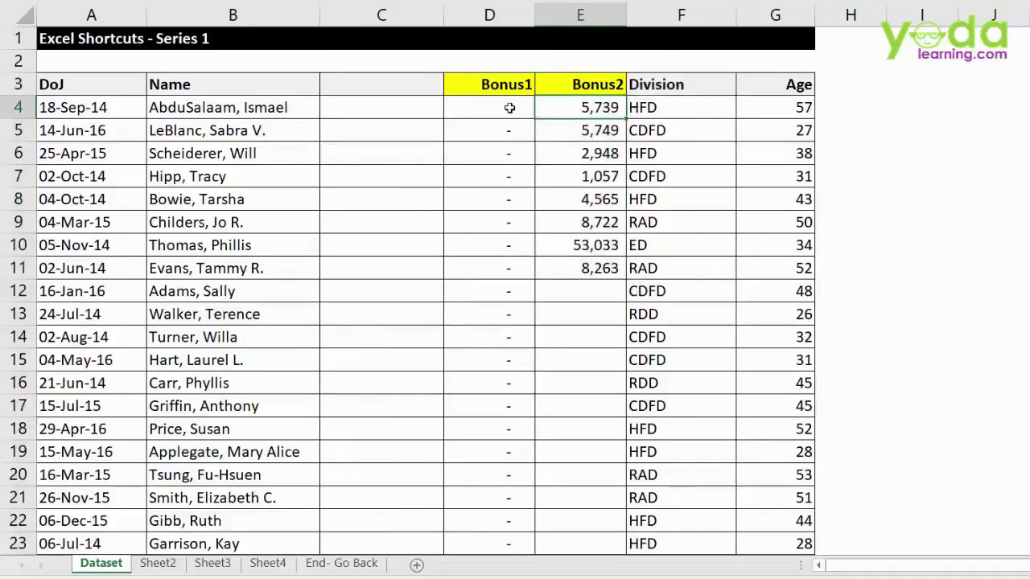
{"action": "type", "text": "=C4*15%"}
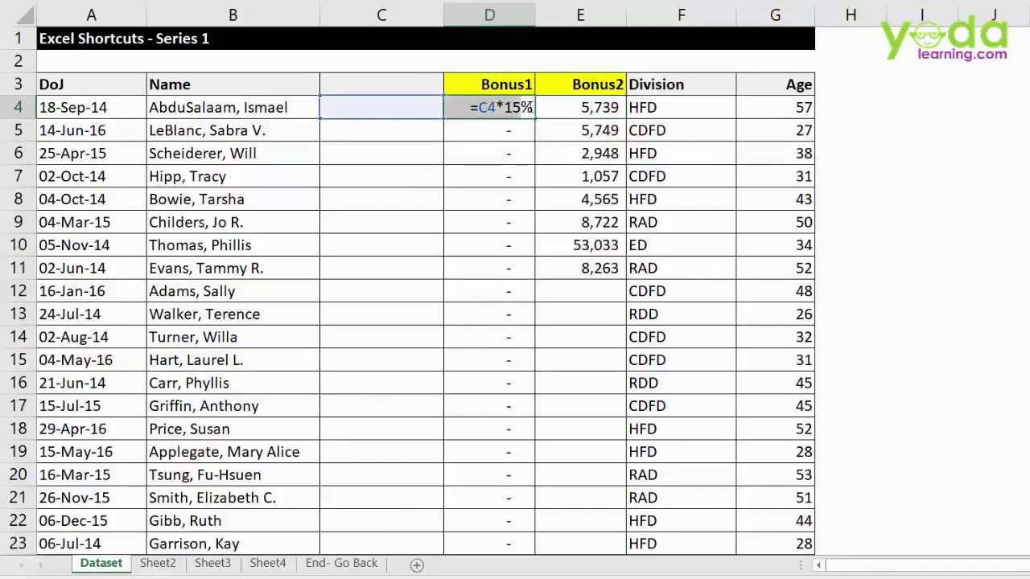
{"action": "key", "text": "ctrl+Return"}
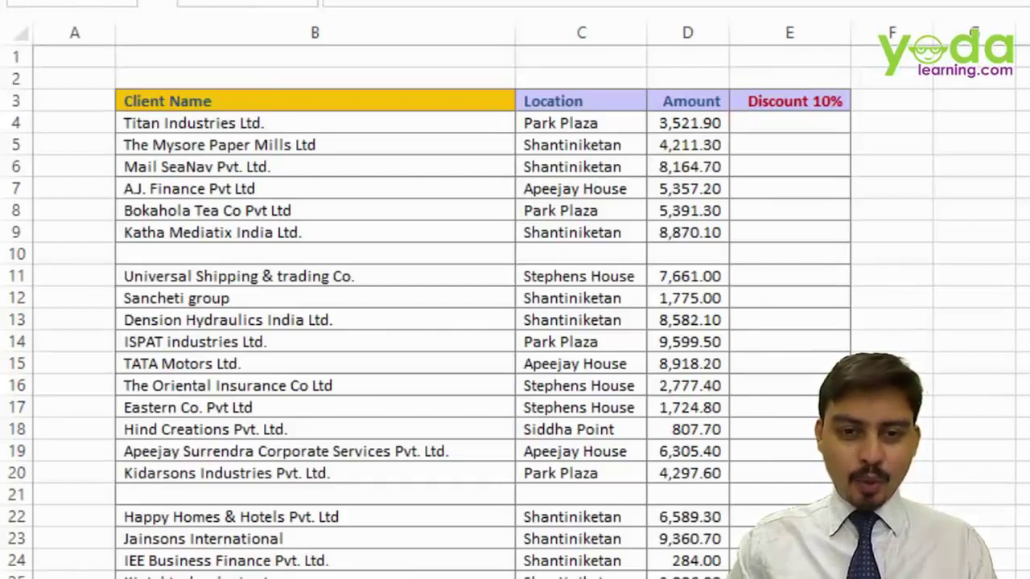
- From a cell in the Location column, insert a blank column to its left with Alt, I, C
{"action": "left_click", "coordinate": [579, 342]}
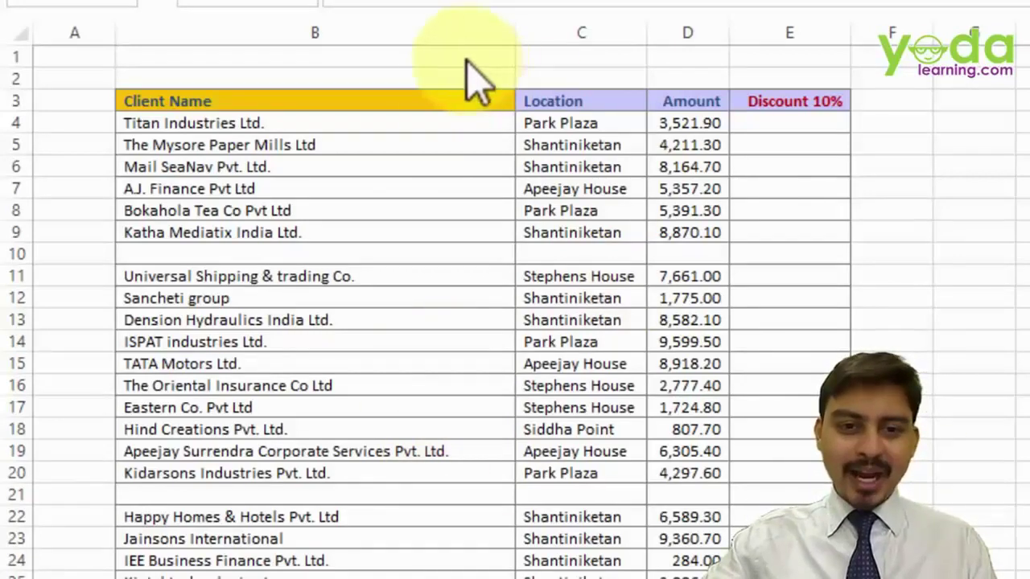
{"action": "left_click", "coordinate": [446, 101]}
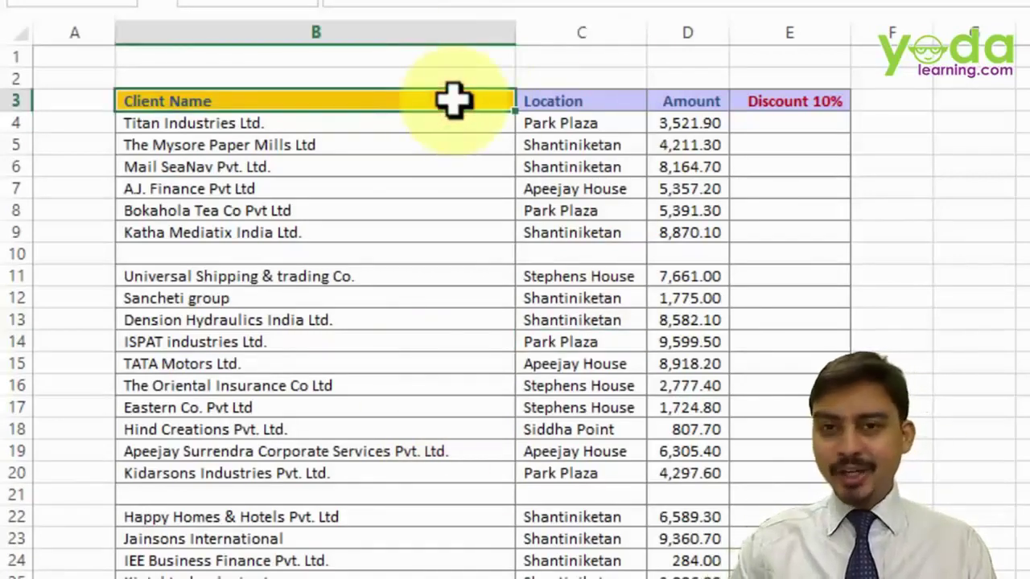
{"action": "key", "text": "Right"}
{"action": "key", "text": "Down"}
{"action": "key", "text": "Down"}
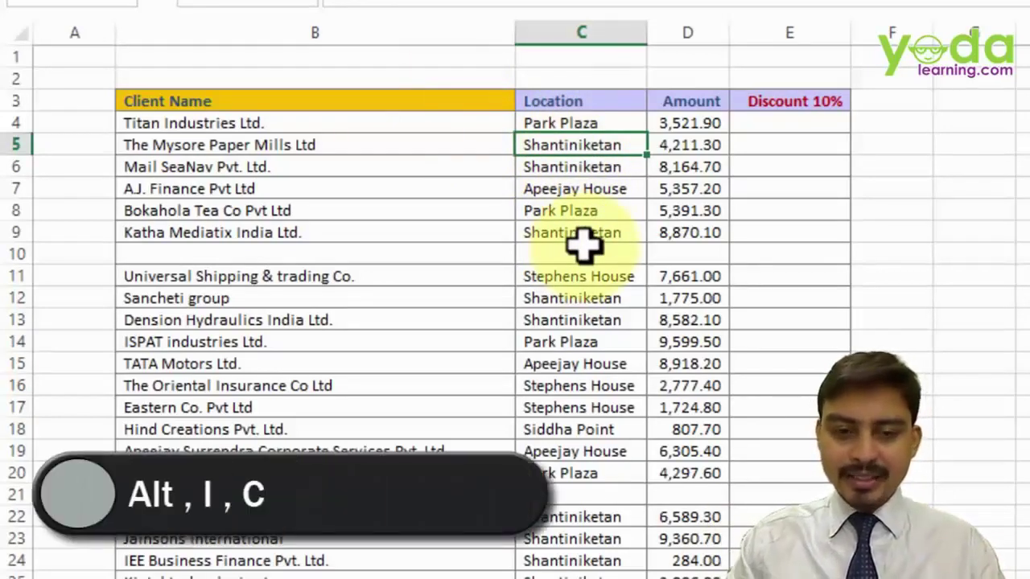
{"action": "key", "text": "alt+i"}
{"action": "key", "text": "c"}
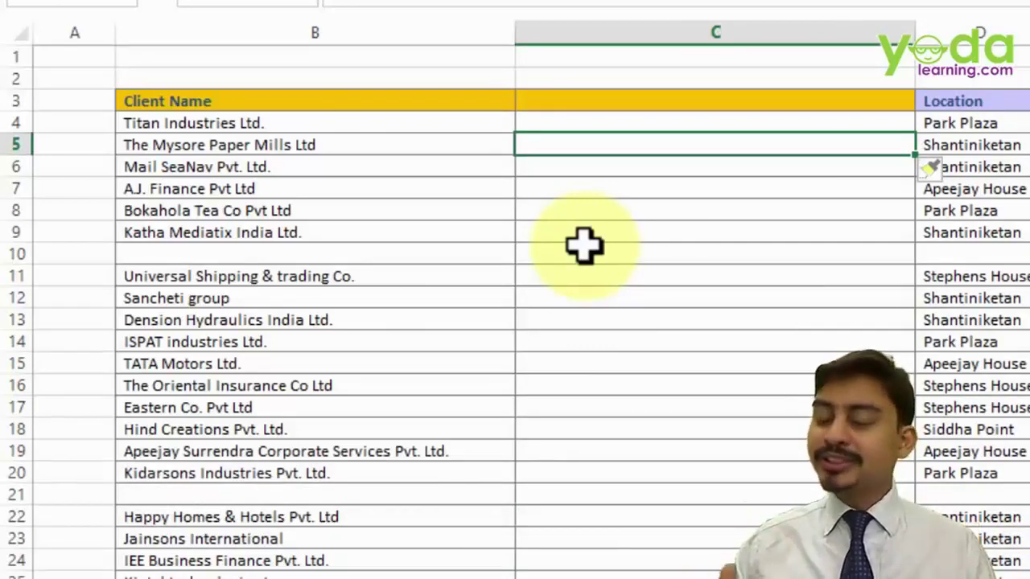
- Insert two blank rows with Alt I R, the second at row 5
{"action": "key", "text": "alt+i"}
{"action": "key", "text": "r"}
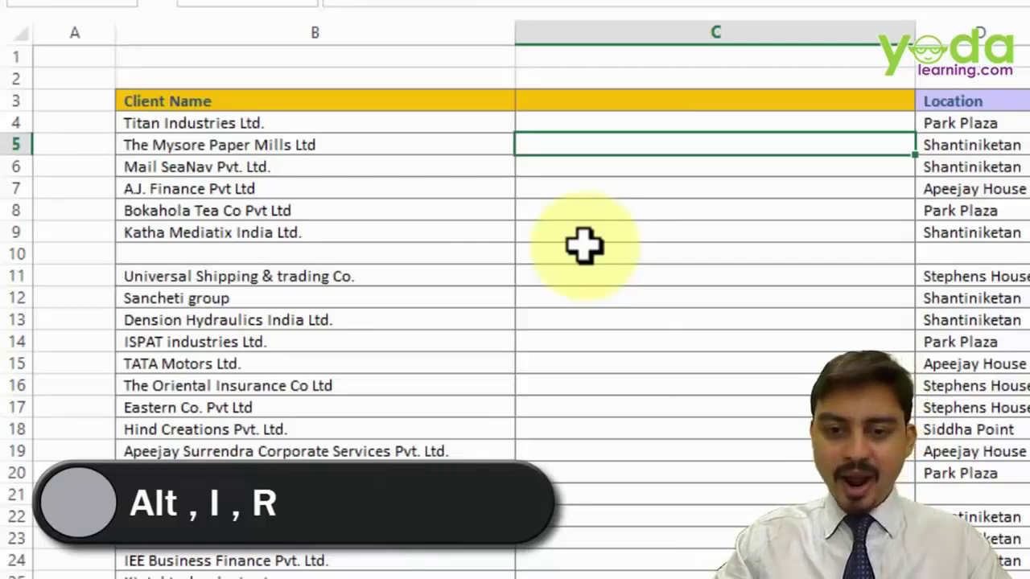
{"action": "key", "text": "alt+i"}
{"action": "key", "text": "r"}
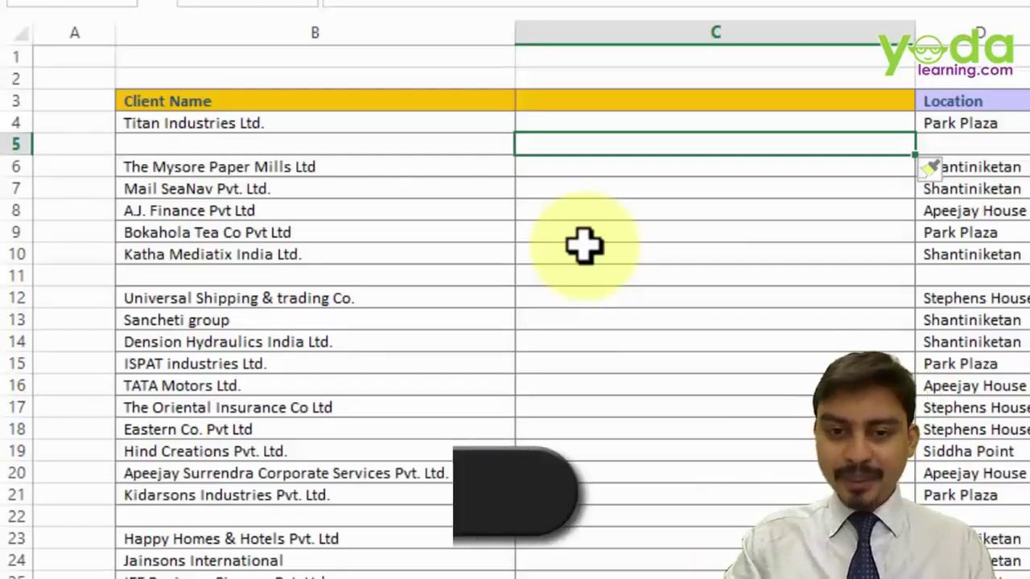
- Select column C, then move to C7 and select all of row 7 with Shift+Spacebar
{"action": "key", "text": "ctrl+space"}
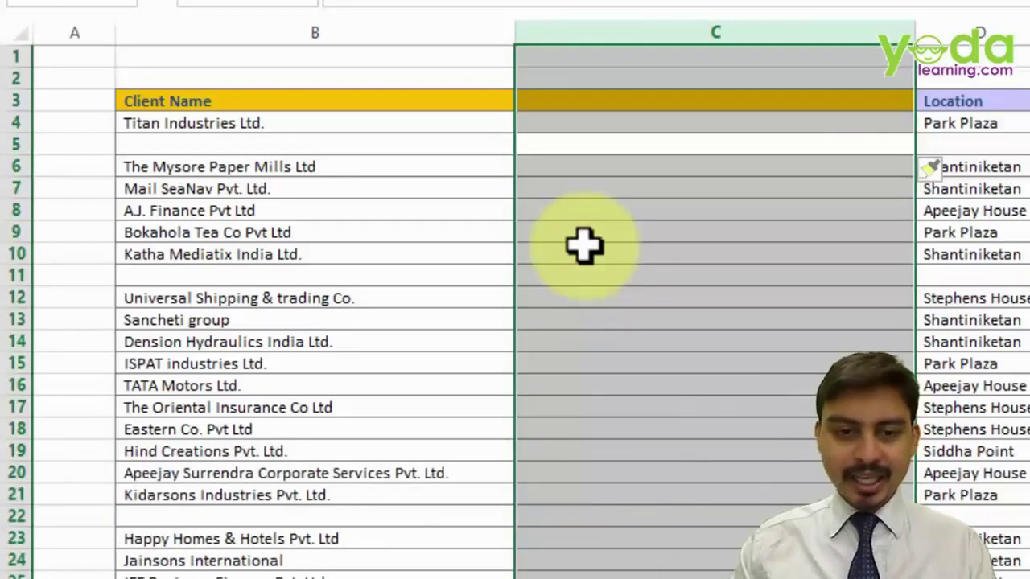
{"action": "key", "text": "Down"}
{"action": "key", "text": "Down"}
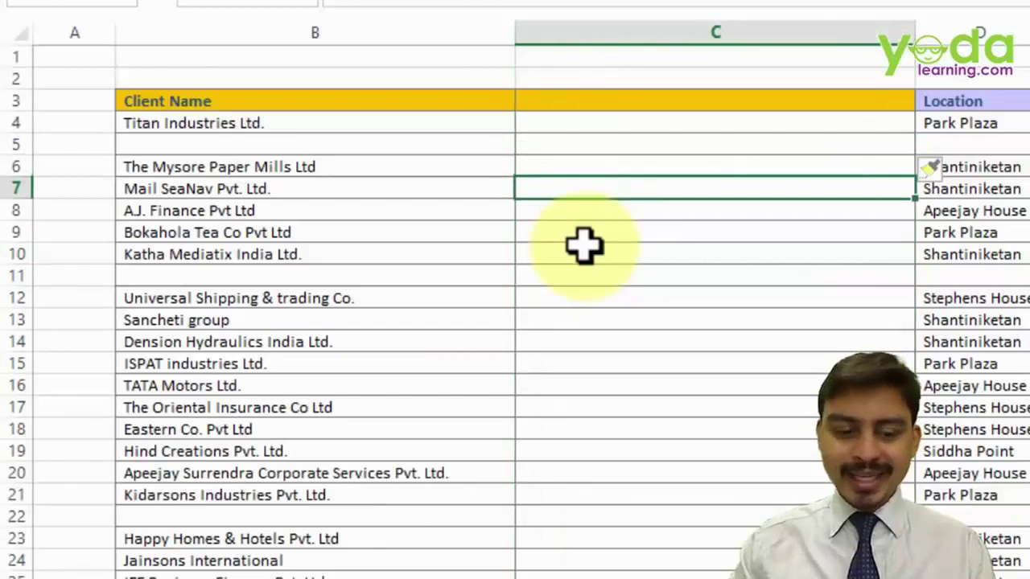
{"action": "key", "text": "shift+space"}
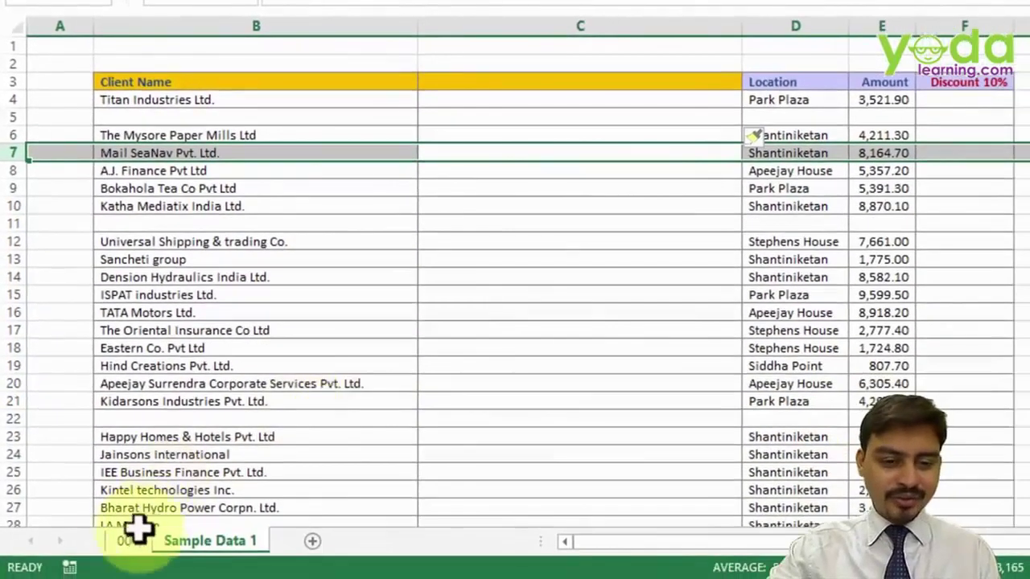
{"action": "left_click", "coordinate": [125, 543]}
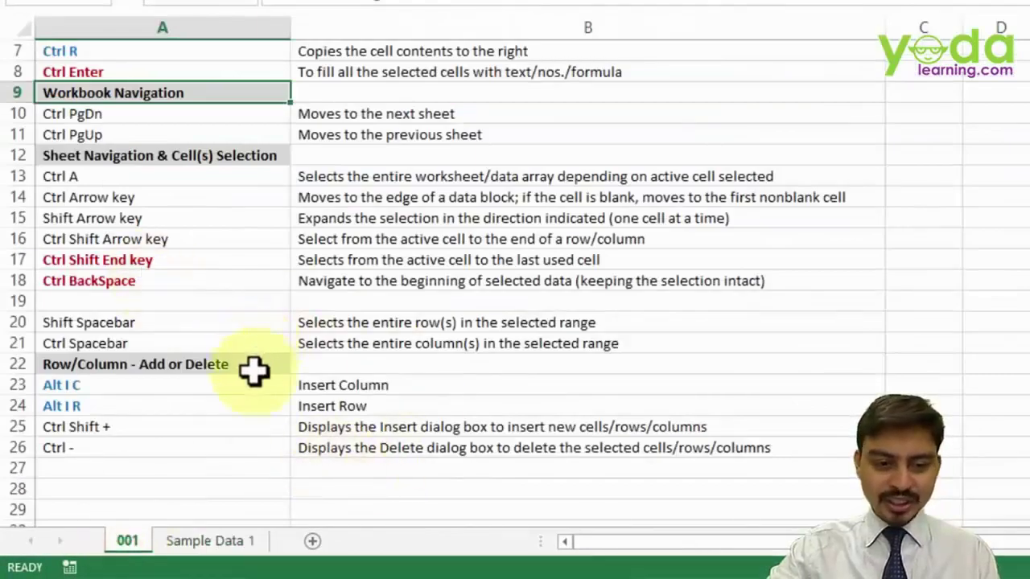
- Fill the Alt I C/Alt I R entries (A23:A24) and Spacebar entries (A20:A21) yellow
{"action": "left_click_drag", "start_coordinate": [126, 386], "coordinate": [122, 402]}
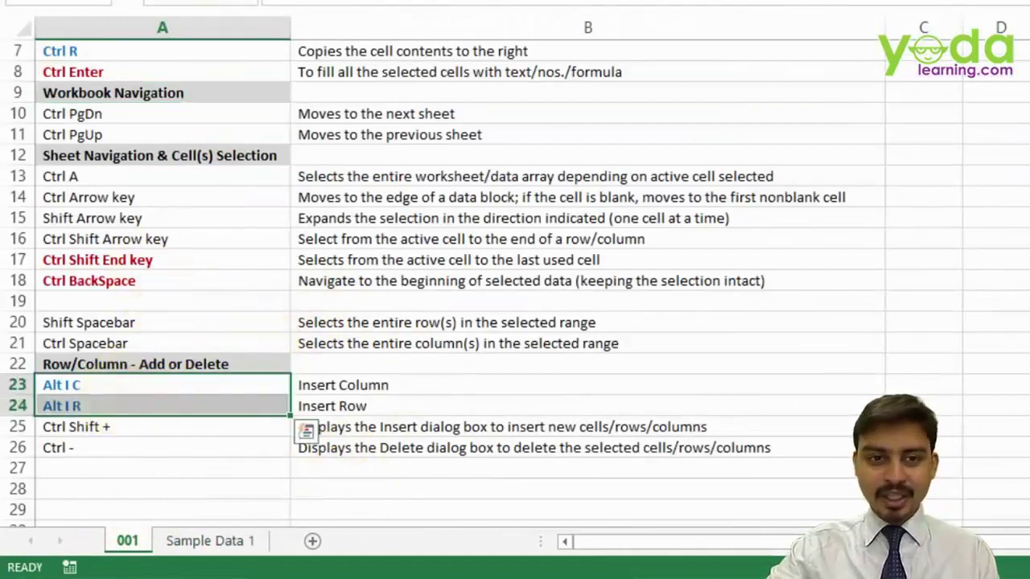
{"action": "left_click", "coordinate": [321, 1]}
{"action": "left_click", "coordinate": [366, 91]}
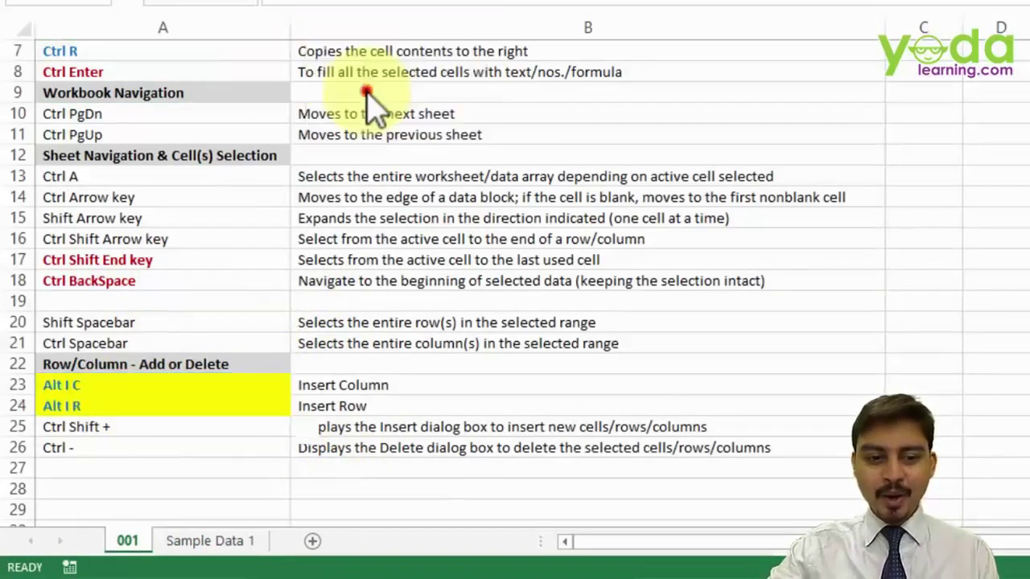
{"action": "left_click", "coordinate": [130, 323]}
{"action": "left_click_drag", "start_coordinate": [130, 324], "coordinate": [137, 338]}
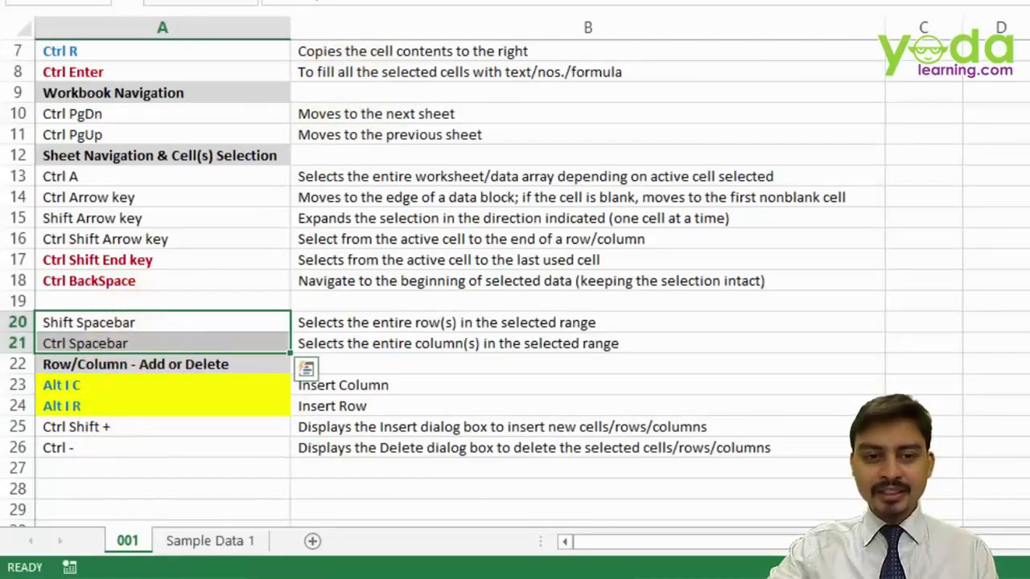
{"action": "left_click", "coordinate": [322, 2]}
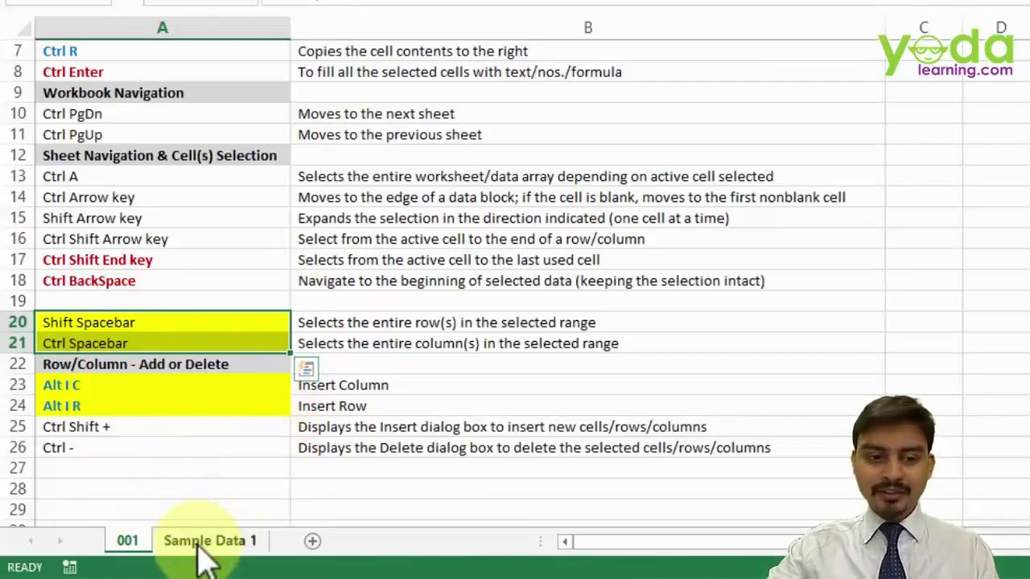
{"action": "left_click", "coordinate": [193, 541]}
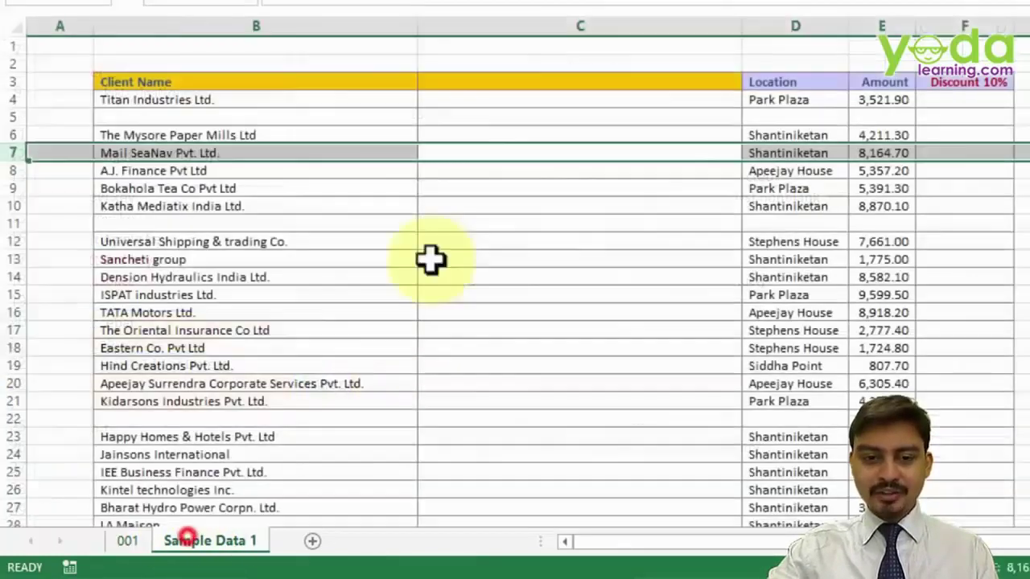
- Insert a blank column at C with Ctrl+Shift+= and reselect column C
{"action": "left_click", "coordinate": [530, 26]}
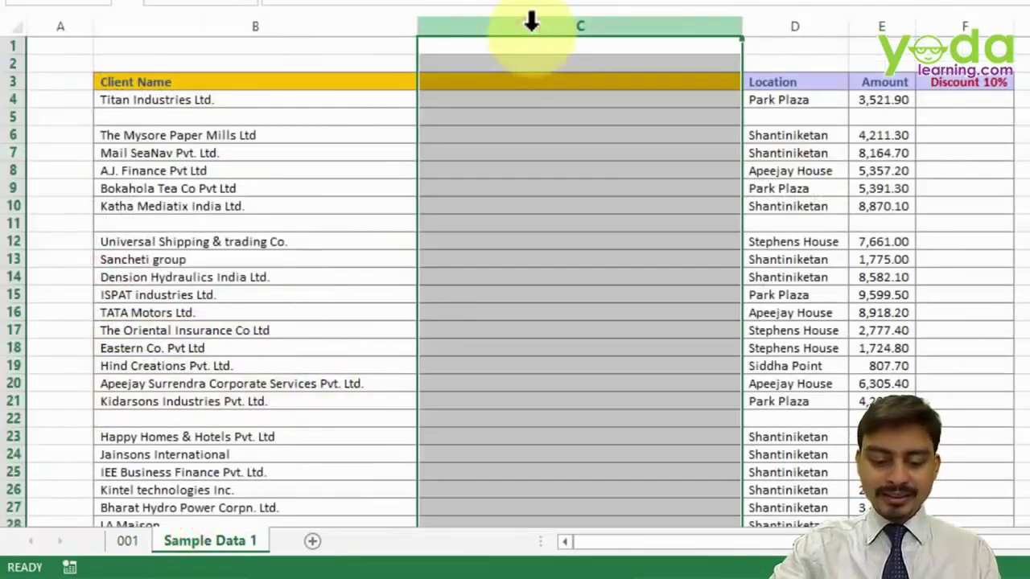
{"action": "key", "text": "ctrl+shift+plus"}
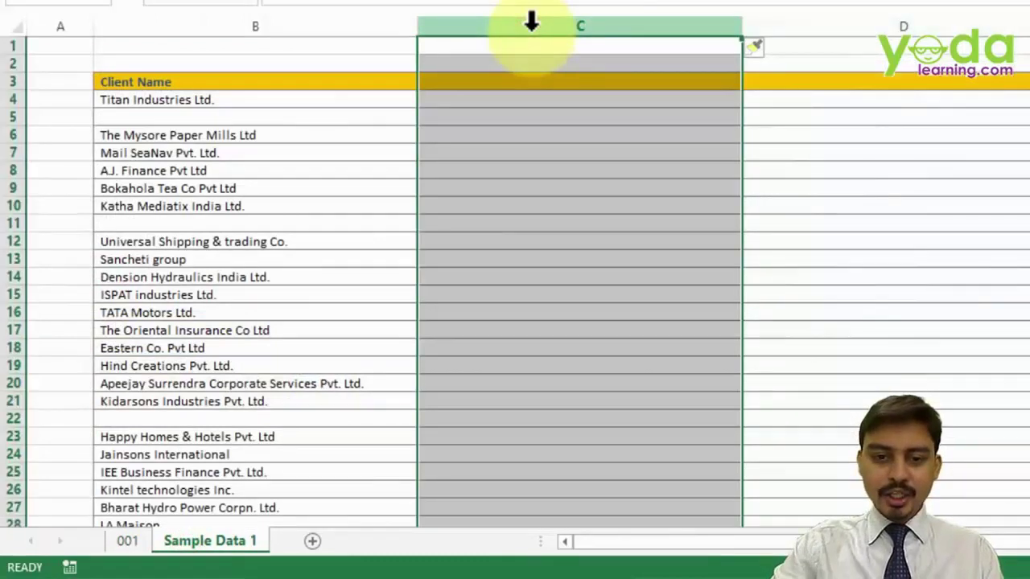
{"action": "left_click", "coordinate": [537, 159]}
{"action": "left_click", "coordinate": [538, 25]}
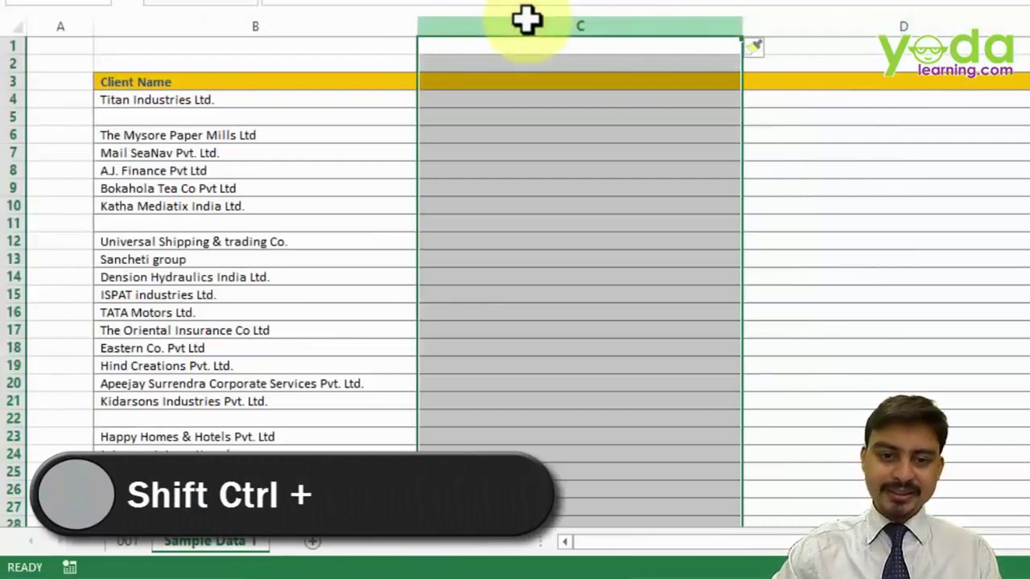
{"action": "left_click", "coordinate": [491, 94]}
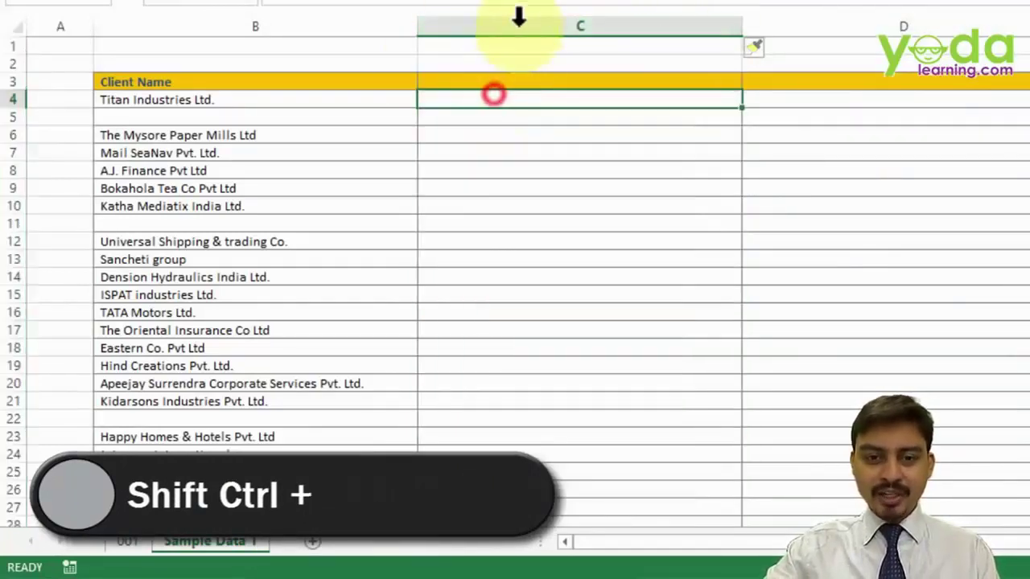
{"action": "left_click", "coordinate": [518, 25]}
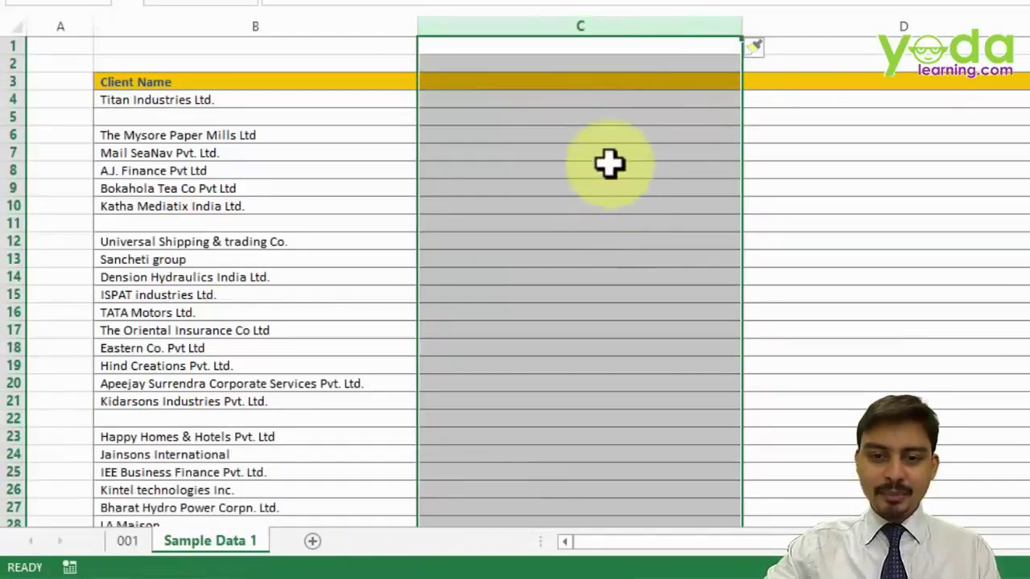
- Delete the blank columns C through F so Location moves into column C
{"action": "scroll", "coordinate": [606, 163], "scroll_direction": "down", "scroll_amount": 3}
{"action": "left_click", "coordinate": [852, 27]}
{"action": "left_click_drag", "start_coordinate": [853, 26], "coordinate": [366, 16]}
{"action": "right_click", "coordinate": [366, 16]}
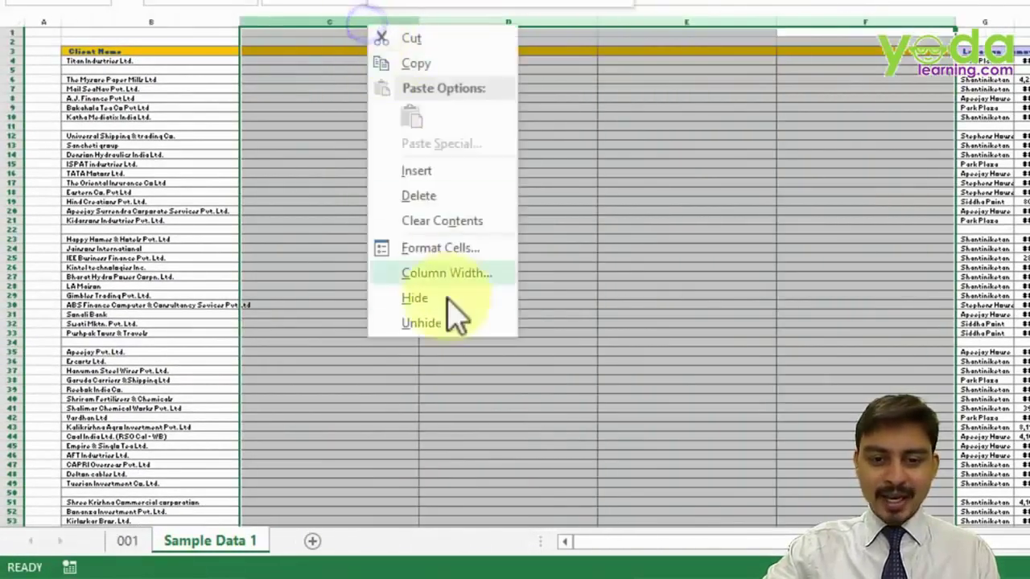
{"action": "left_click", "coordinate": [412, 197]}
{"action": "left_click", "coordinate": [358, 171]}
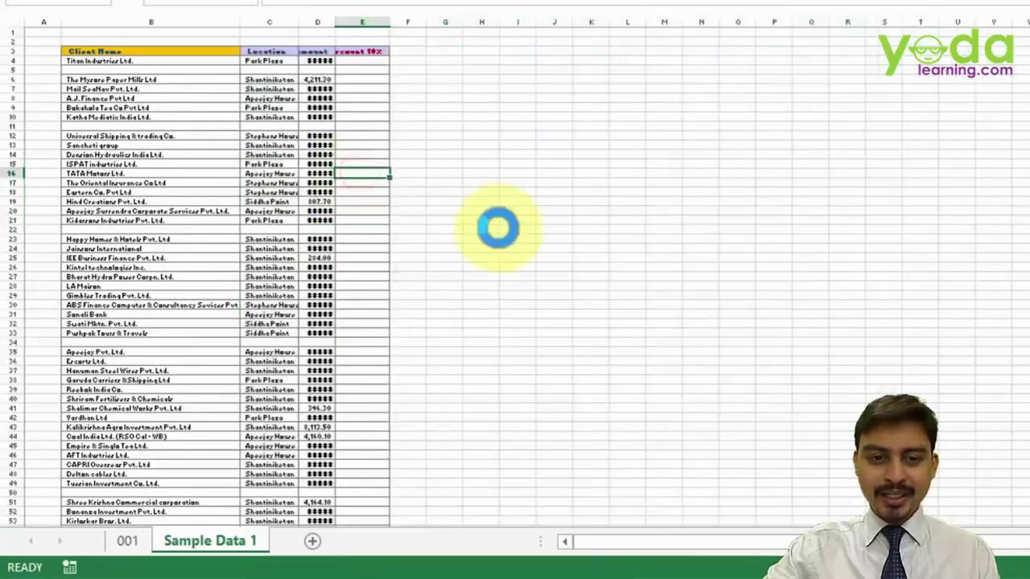
{"action": "scroll", "coordinate": [496, 225], "scroll_direction": "up", "scroll_amount": 5}
{"action": "scroll", "coordinate": [588, 265], "scroll_direction": "up", "scroll_amount": 1}
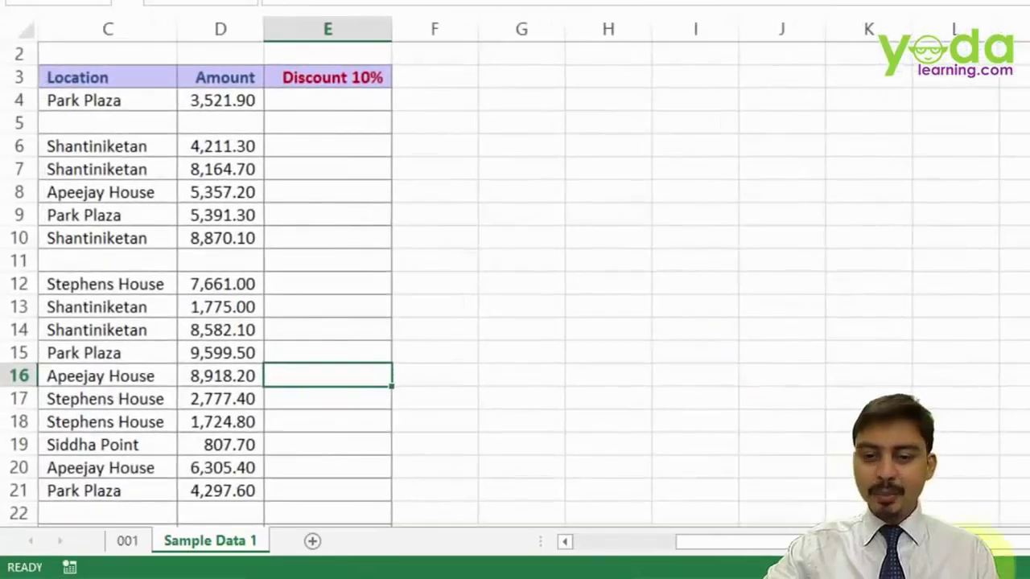
{"action": "left_click_drag", "start_coordinate": [859, 542], "coordinate": [705, 542]}
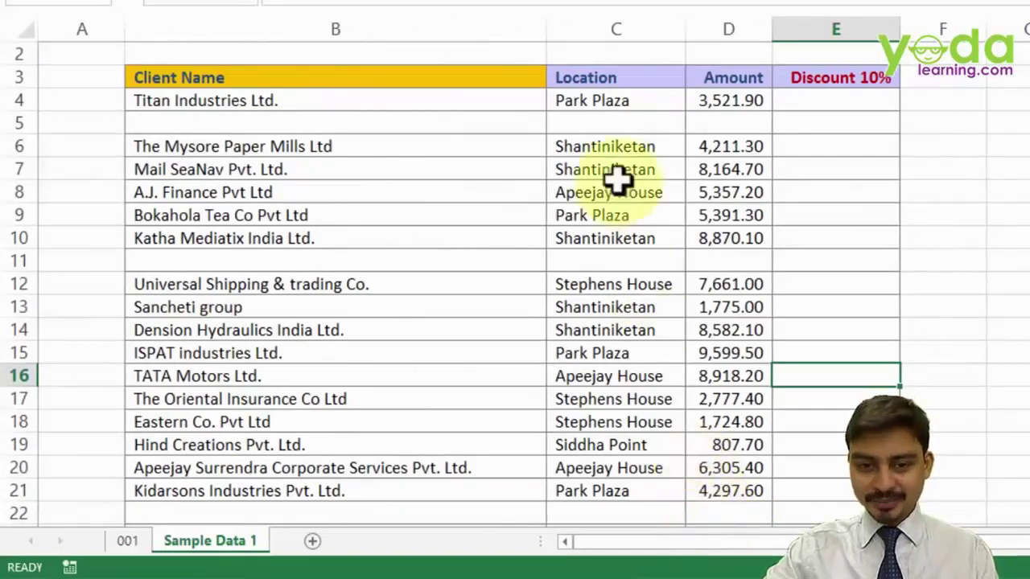
- Insert a cell at C7 with Ctrl+Shift+=, choosing Shift cells down
{"action": "left_click", "coordinate": [577, 170]}
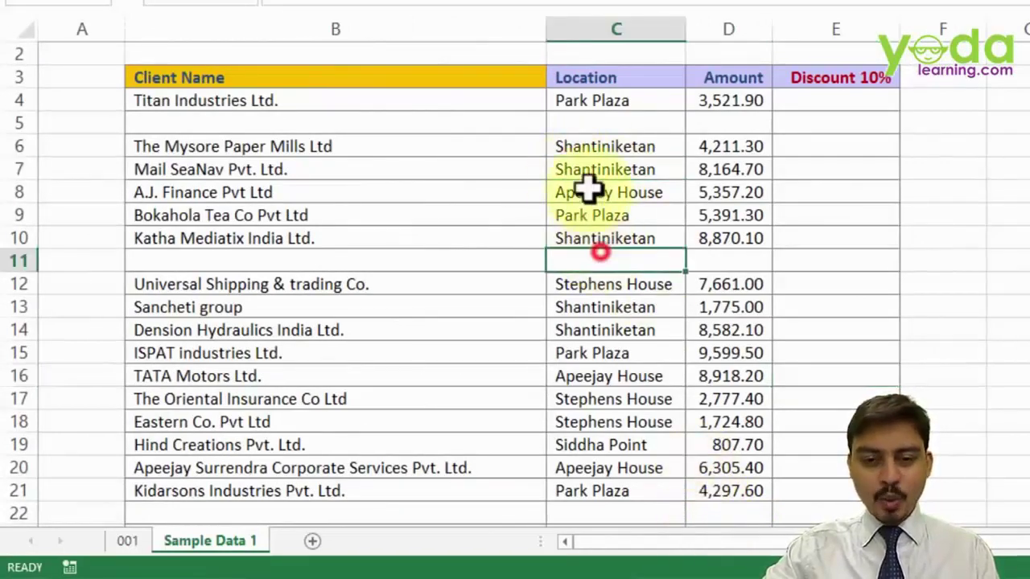
{"action": "left_click", "coordinate": [584, 34]}
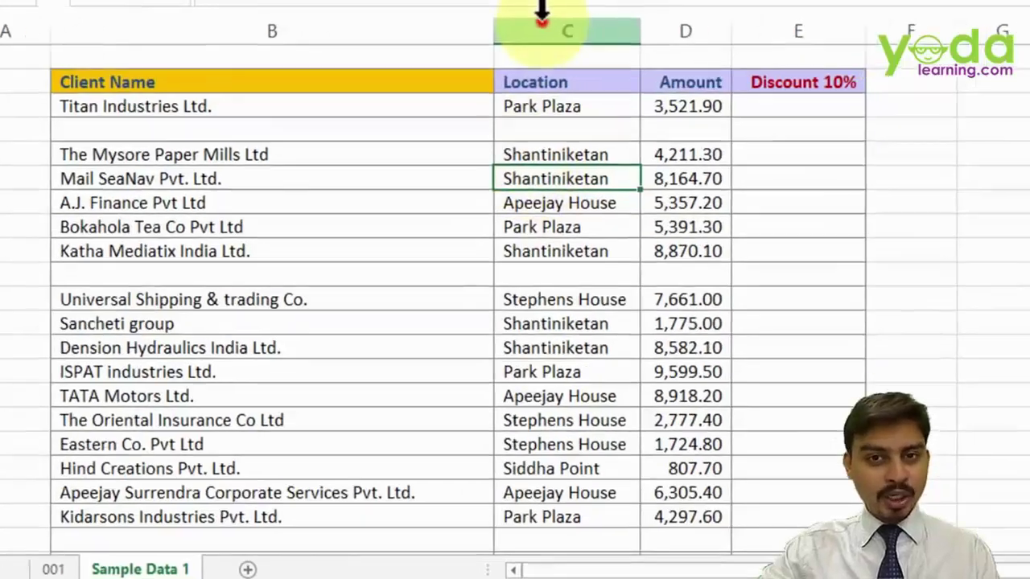
{"action": "left_click", "coordinate": [590, 170]}
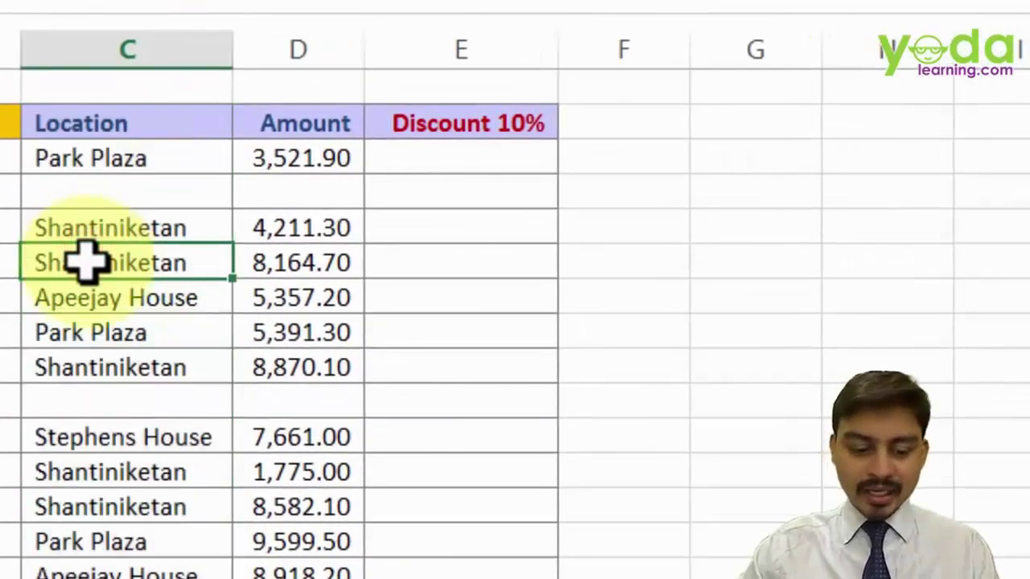
{"action": "key", "text": "ctrl+shift+plus"}
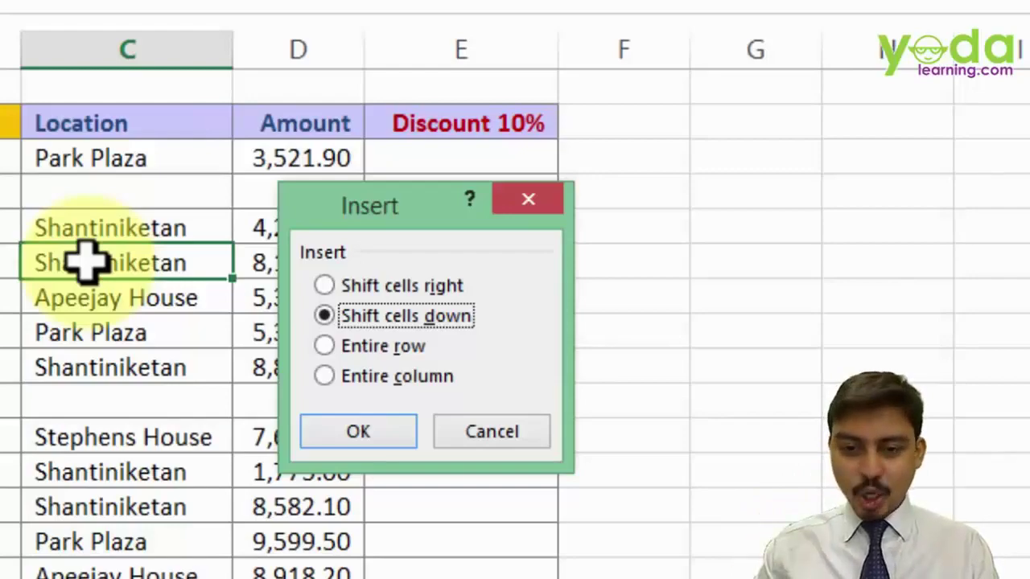
{"action": "key", "text": "Down"}
{"action": "key", "text": "Up"}
{"action": "key", "text": "Up"}
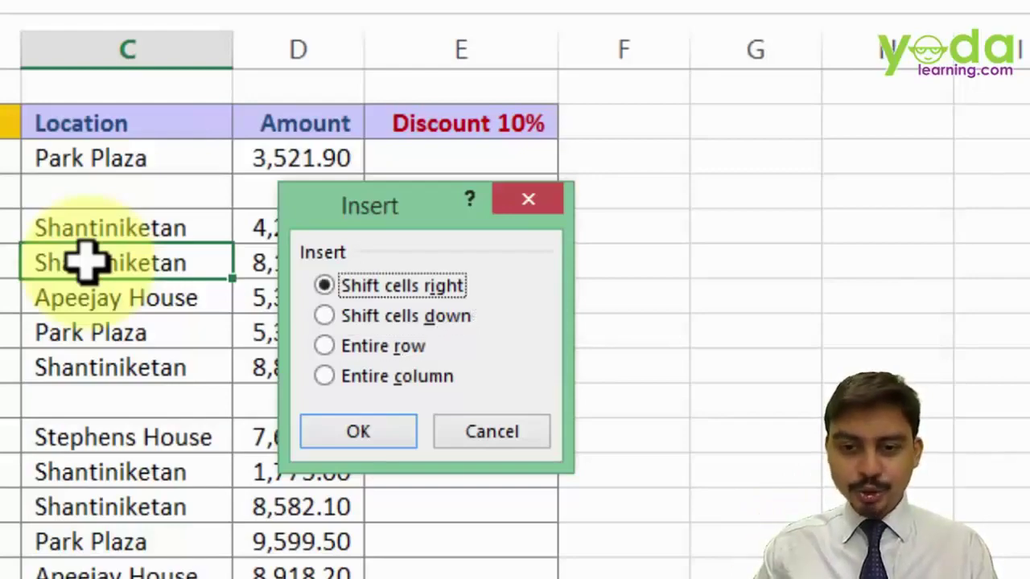
{"action": "key", "text": "Up"}
{"action": "key", "text": "Up"}
{"action": "key", "text": "Up"}
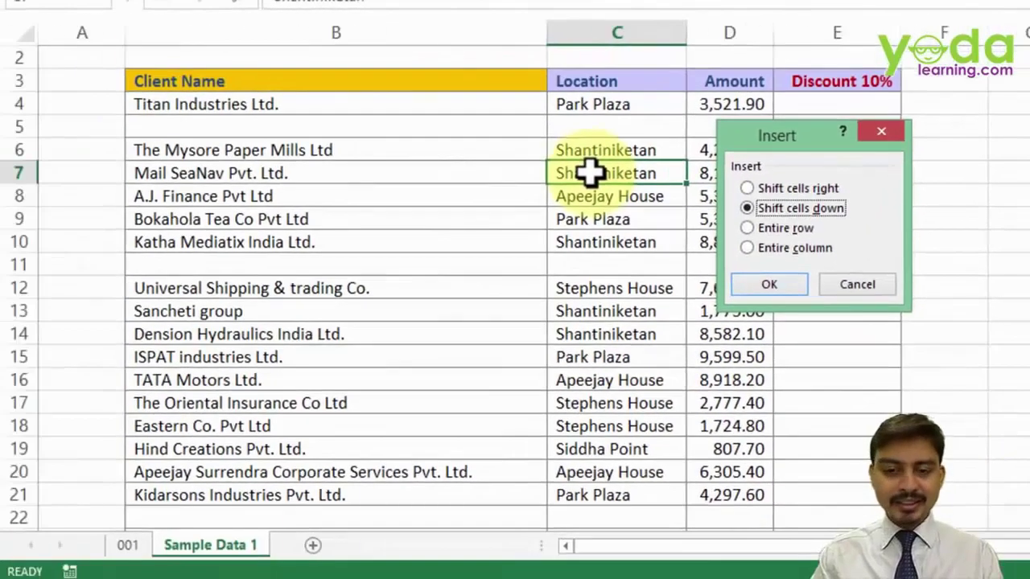
{"action": "key", "text": "Return"}
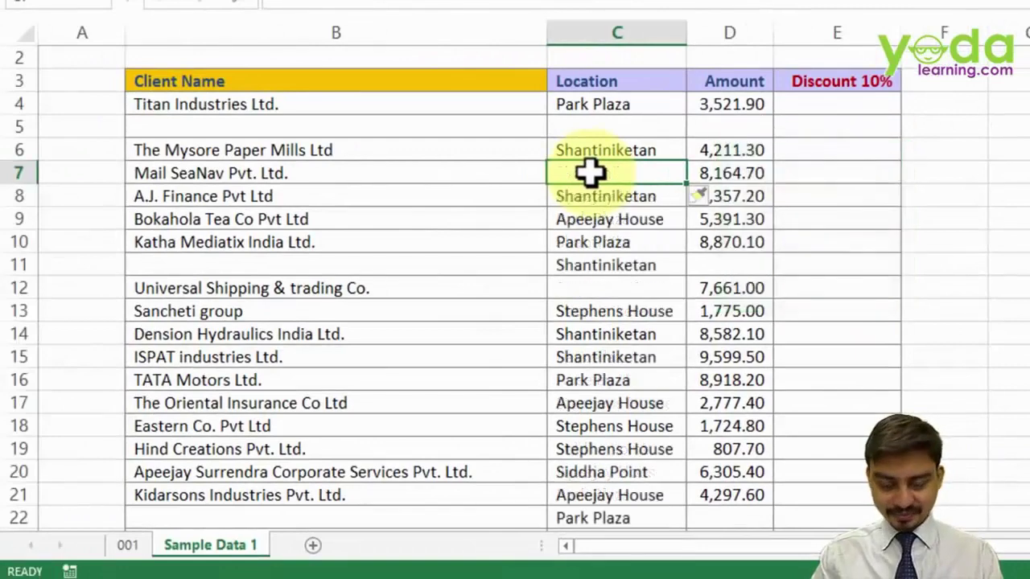
- Undo that insertion and insert a new blank column C with Alt I C
{"action": "key", "text": "ctrl+z"}
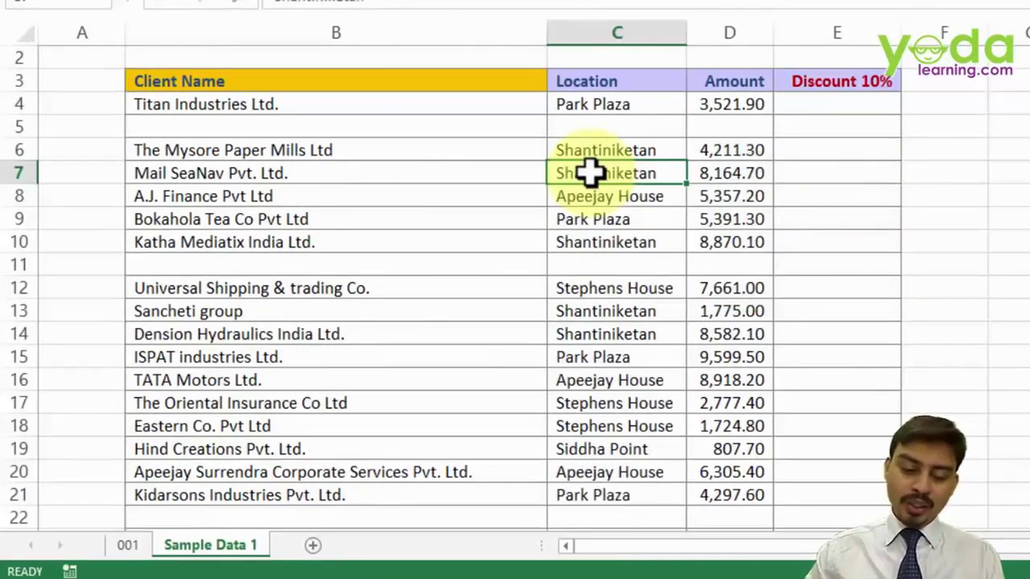
{"action": "key", "text": "alt+i"}
{"action": "key", "text": "c"}
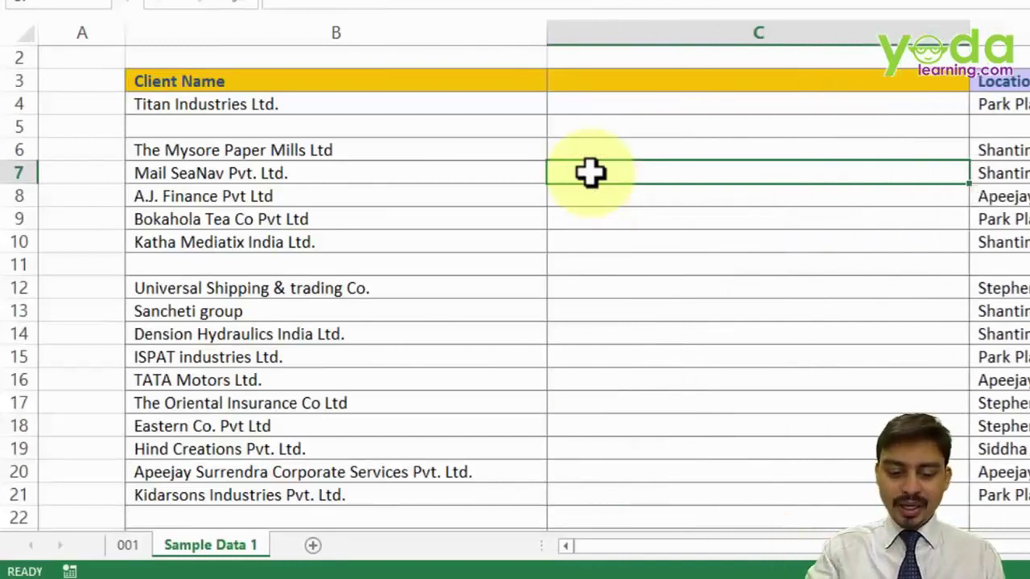
- Insert a blank row 7 with Alt I R, then insert cells shifted down via Alt I E
{"action": "key", "text": "alt+i"}
{"action": "key", "text": "r"}
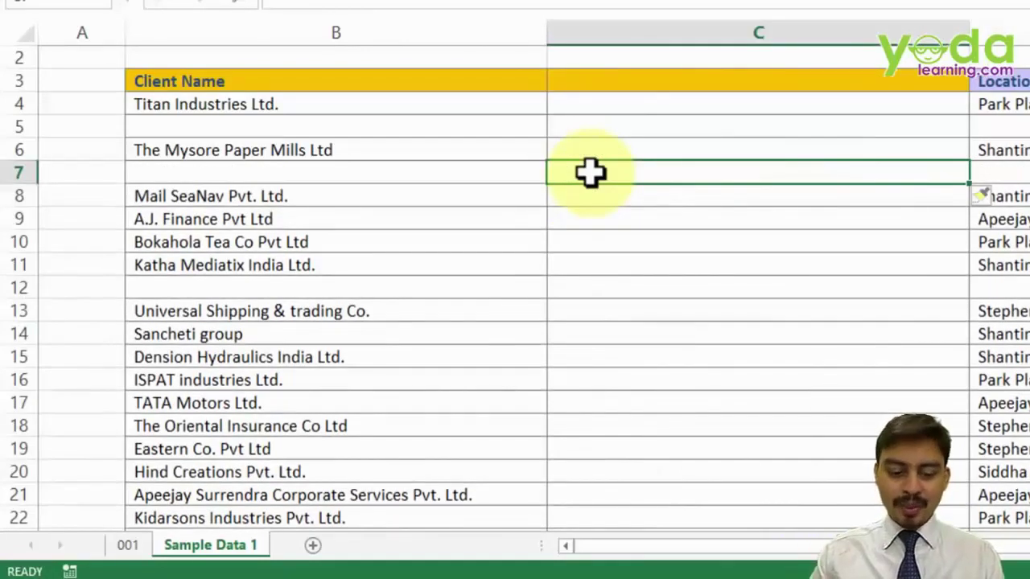
{"action": "key", "text": "alt+i"}
{"action": "key", "text": "e"}
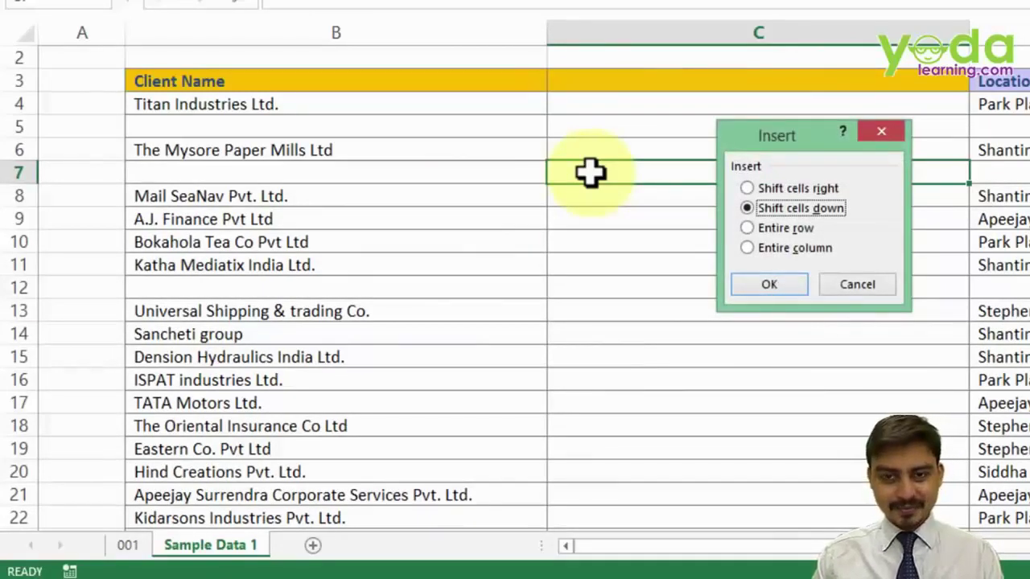
{"action": "key", "text": "Return"}
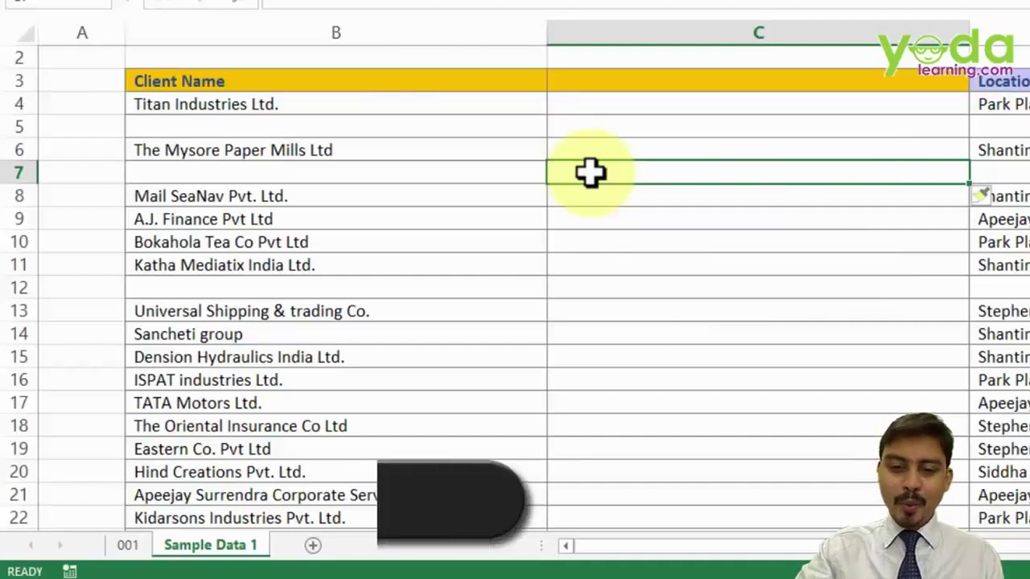
- Delete the empty row 7 using Ctrl+- with the Entire row option
{"action": "key", "text": "ctrl+minus"}
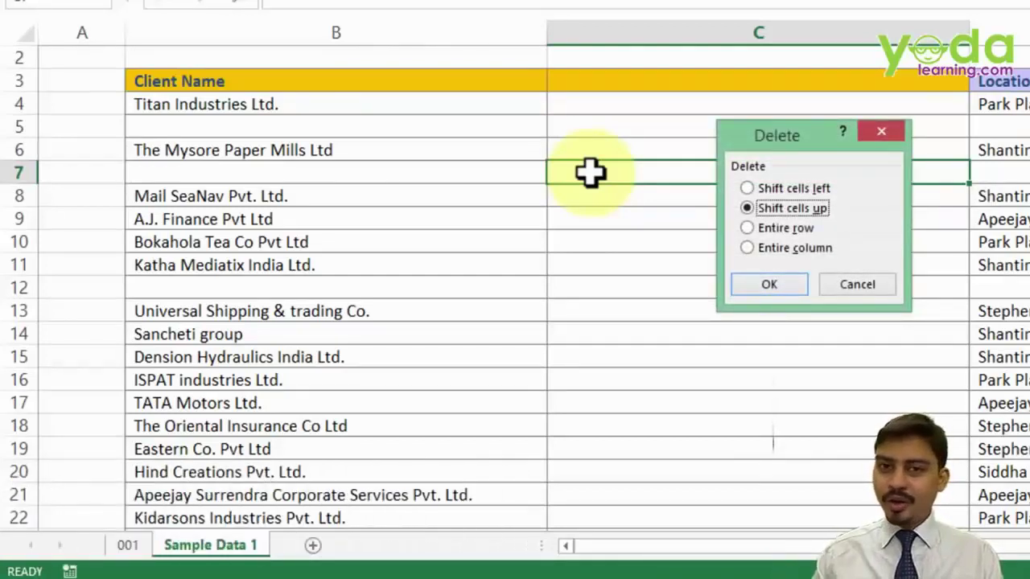
{"action": "key", "text": "Down"}
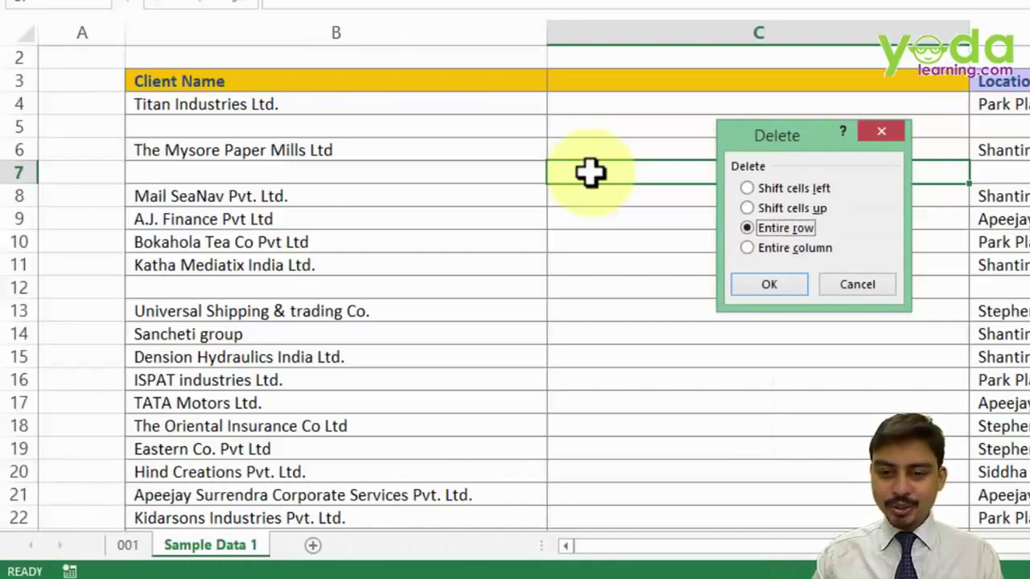
{"action": "key", "text": "Return"}
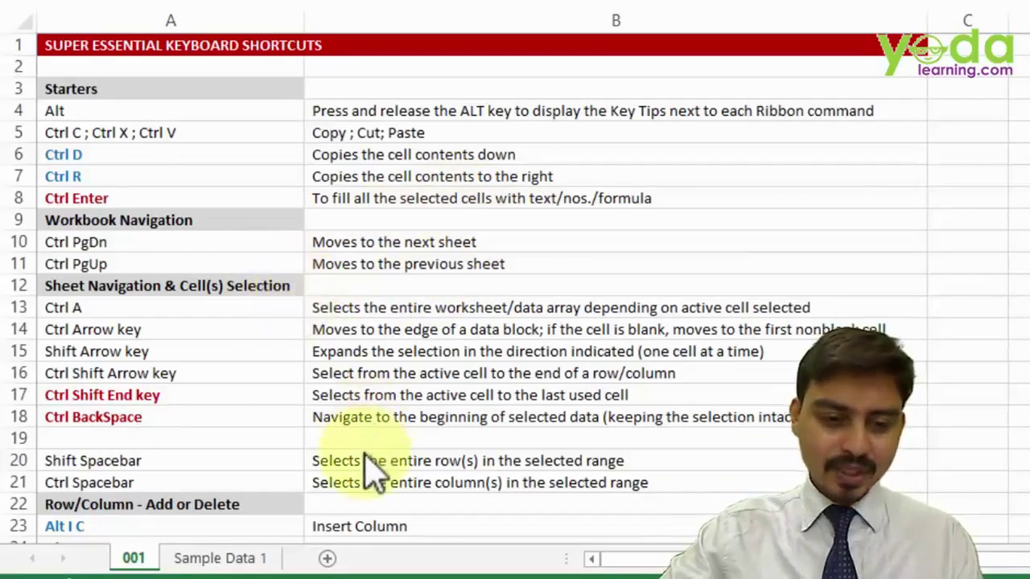
- Add new blank sheets Sheet1 and Sheet2 with the + button
{"action": "left_click", "coordinate": [326, 558]}
{"action": "left_click", "coordinate": [330, 557]}
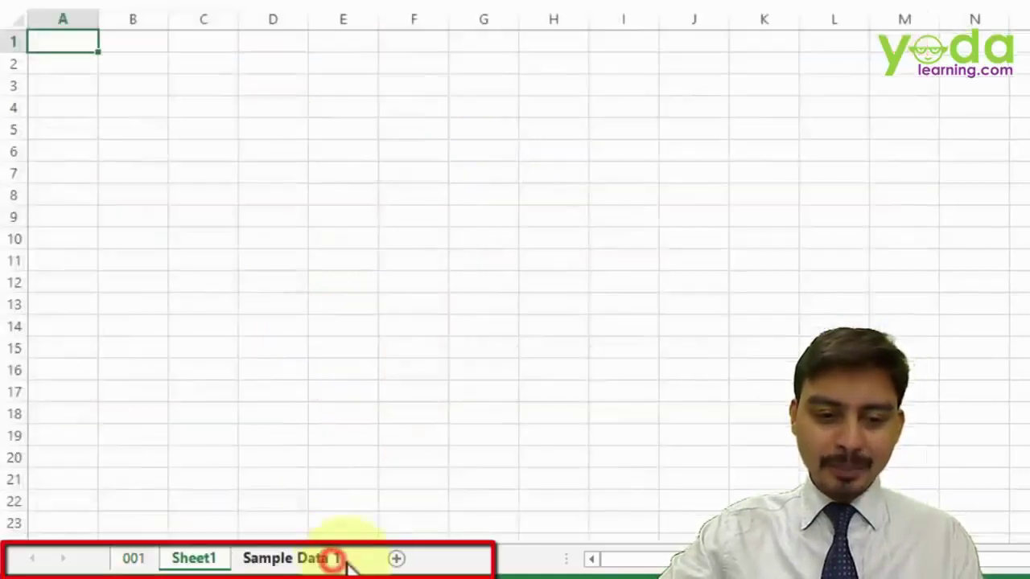
{"action": "left_click", "coordinate": [395, 557]}
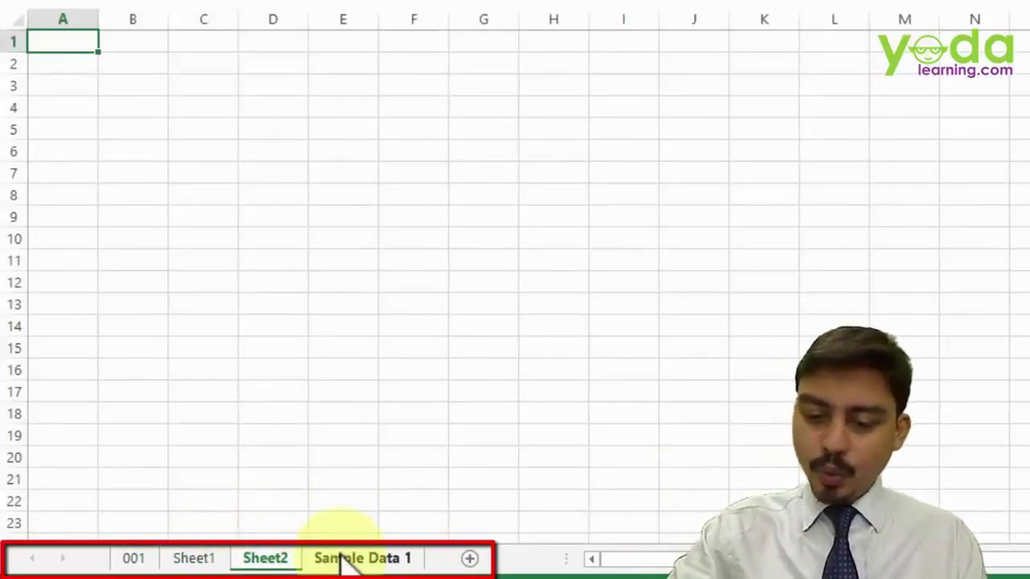
- Cycle between sheets with Ctrl+PageUp and Ctrl+PageDown, ending on 001
{"action": "key", "text": "ctrl+Page_Up"}
{"action": "key", "text": "ctrl+Page_Up"}
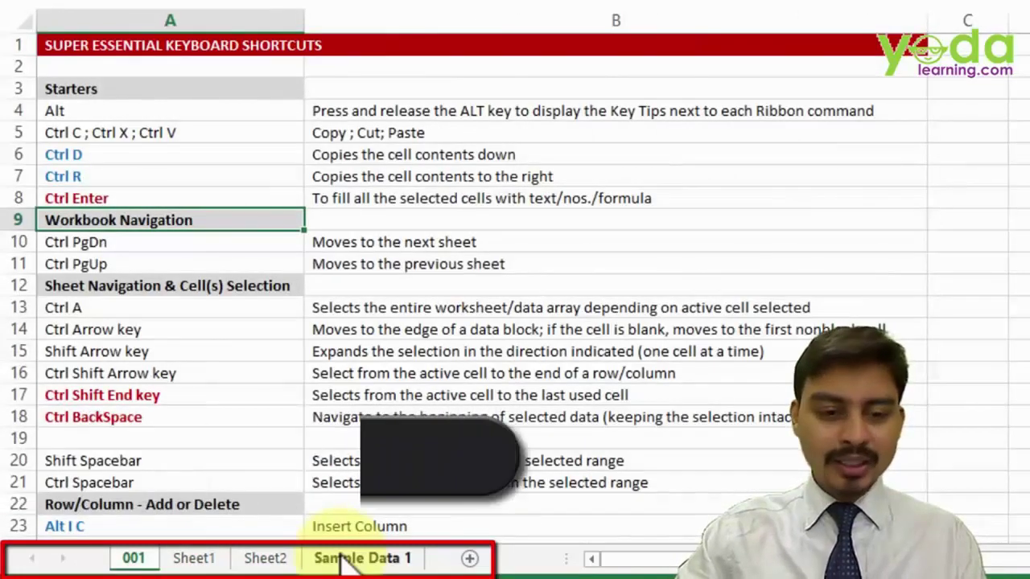
{"action": "key", "text": "ctrl+Page_Down"}
{"action": "key", "text": "ctrl+Page_Down"}
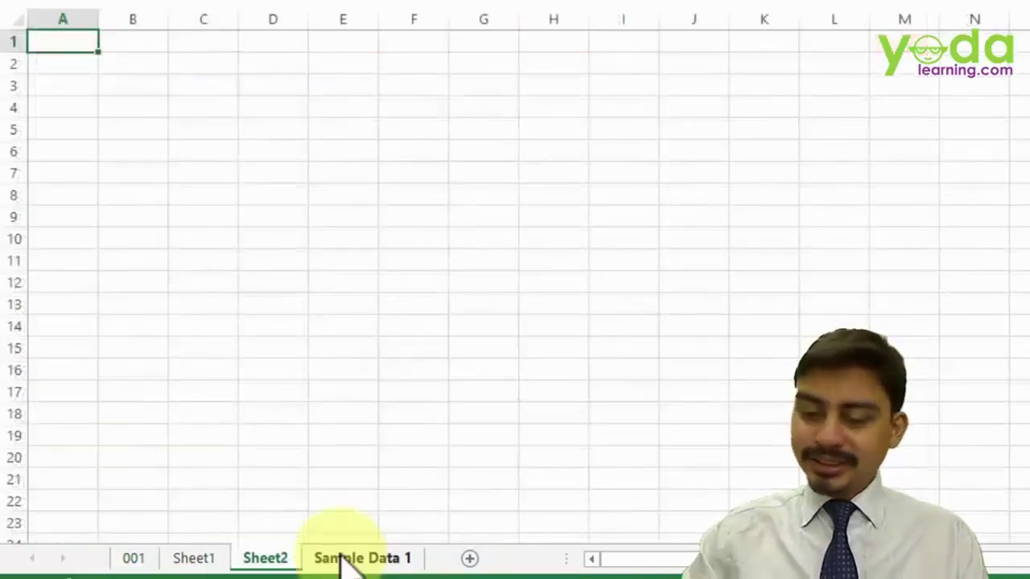
{"action": "key", "text": "ctrl+Page_Up"}
{"action": "key", "text": "ctrl+Page_Up"}
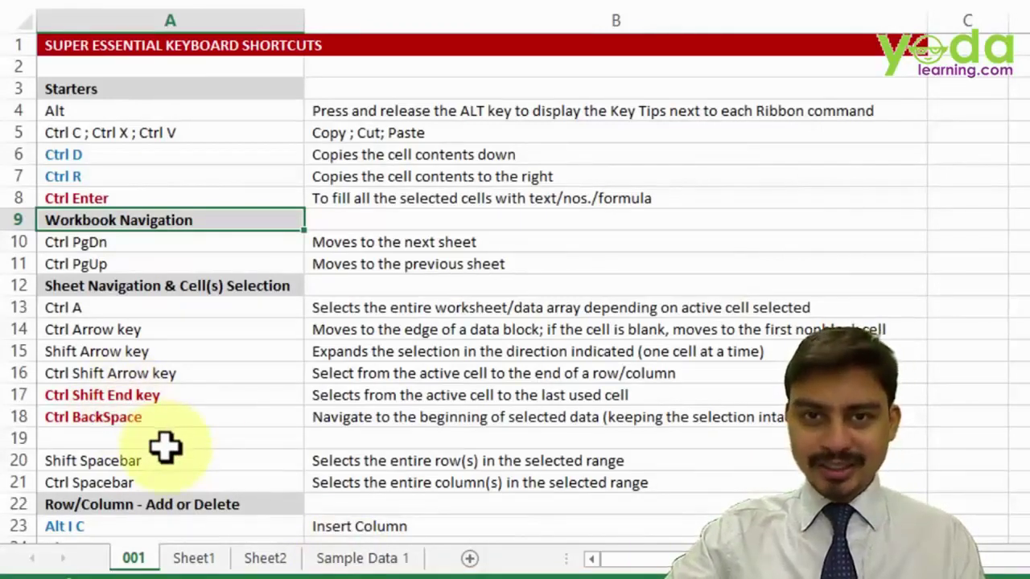
- Return to the Sample Data 1 client list with Location, Amount and Discount 10% columns
{"action": "left_click", "coordinate": [360, 557]}
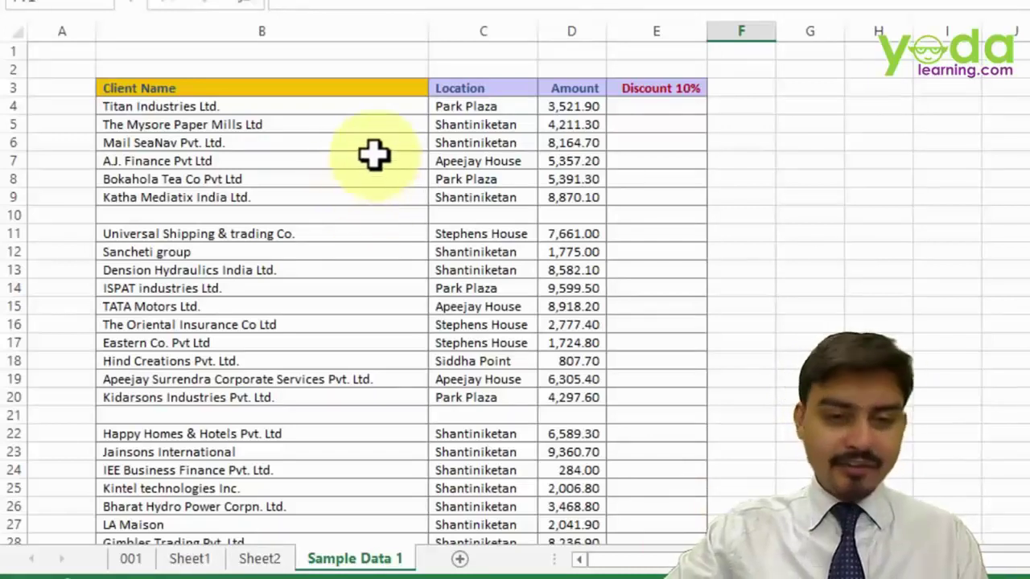
{"action": "left_click", "coordinate": [304, 129]}
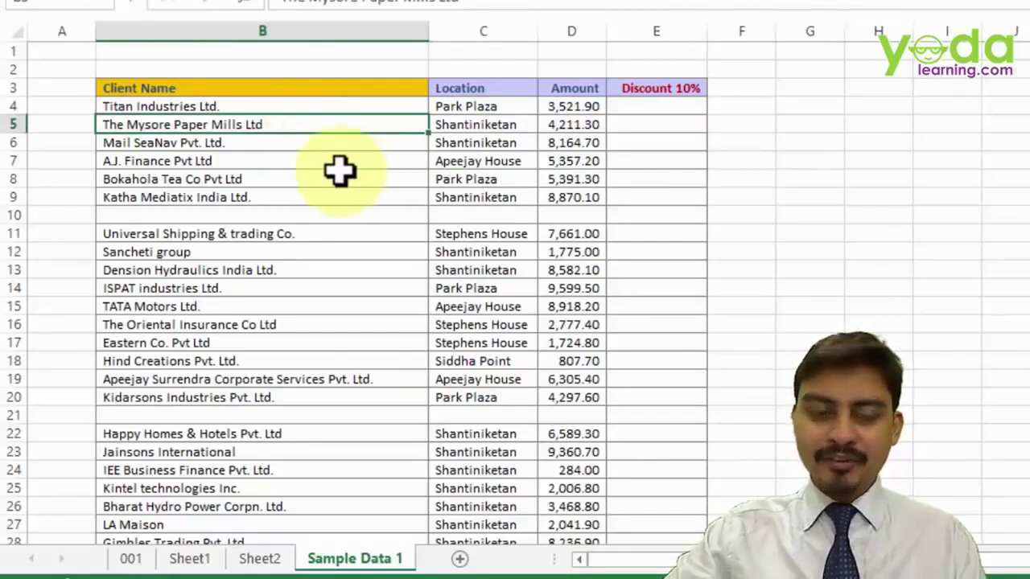
{"action": "key", "text": "ctrl+a"}
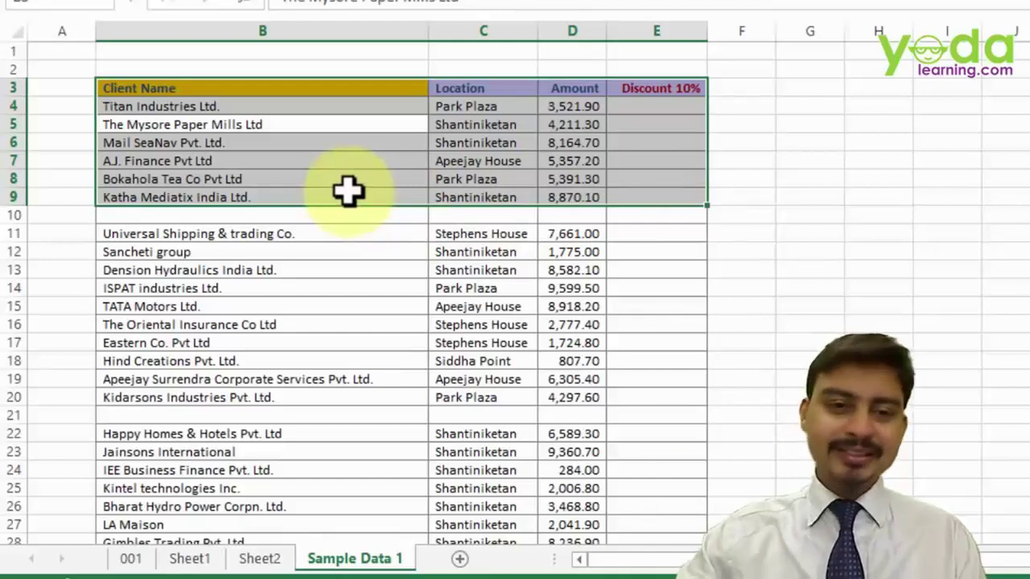
{"action": "left_click", "coordinate": [275, 87]}
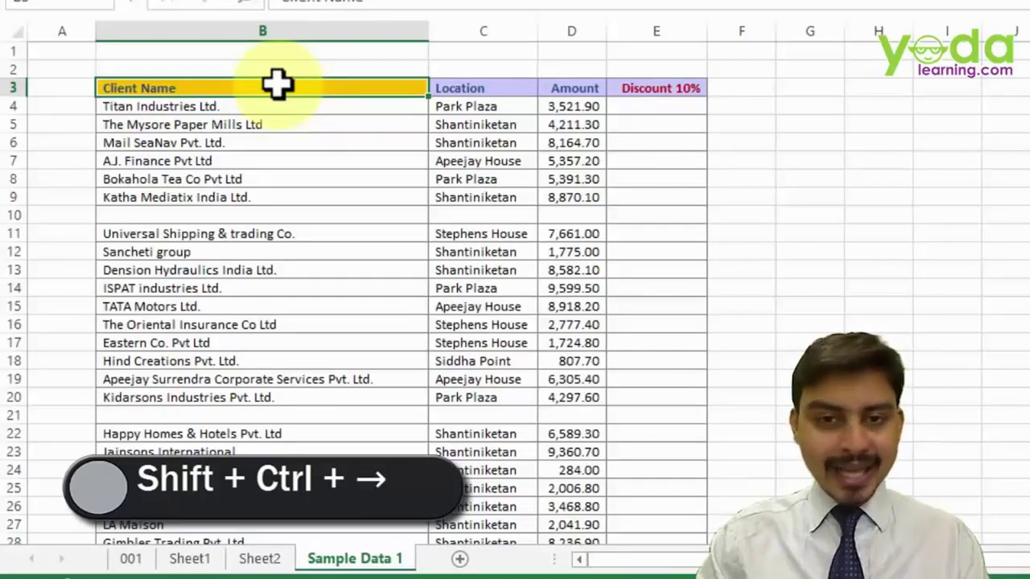
{"action": "key", "text": "ctrl+shift+Right"}
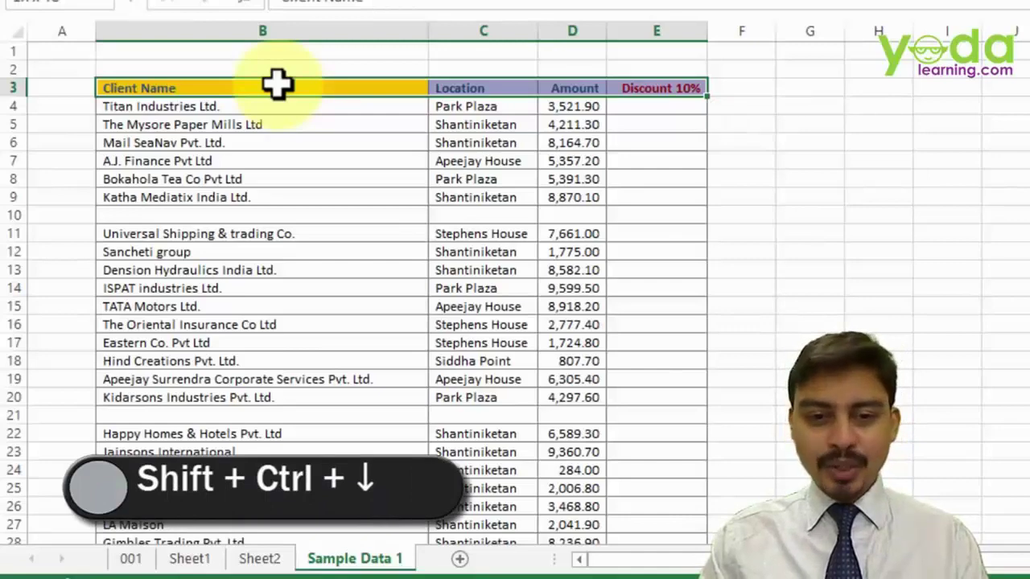
{"action": "key", "text": "ctrl+shift+Down"}
{"action": "key", "text": "ctrl+shift+Down"}
{"action": "key", "text": "ctrl+shift+Down"}
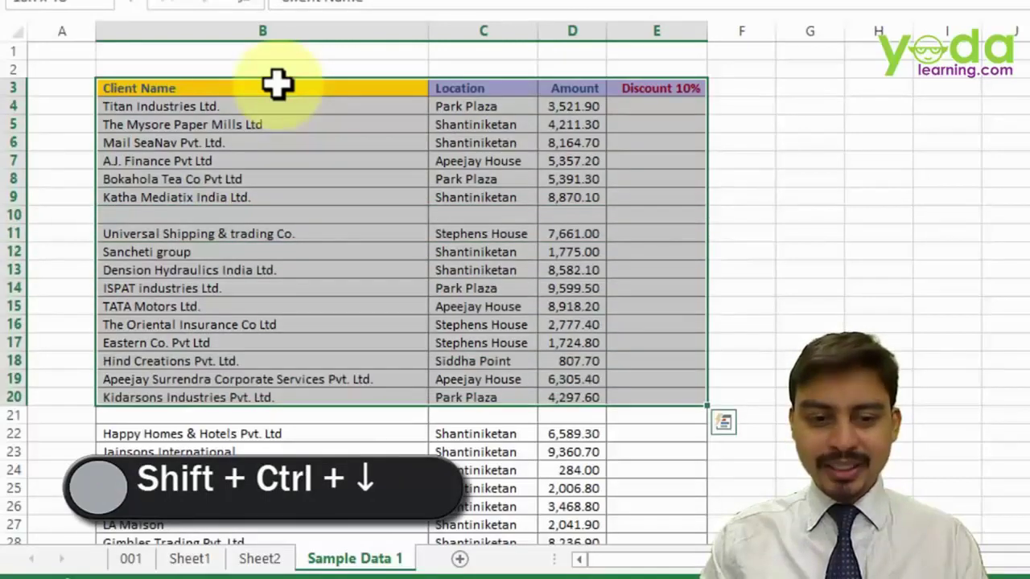
{"action": "key", "text": "ctrl+shift+Down"}
{"action": "key", "text": "ctrl+shift+Down"}
{"action": "key", "text": "ctrl+shift+Down"}
{"action": "key", "text": "ctrl+shift+Down"}
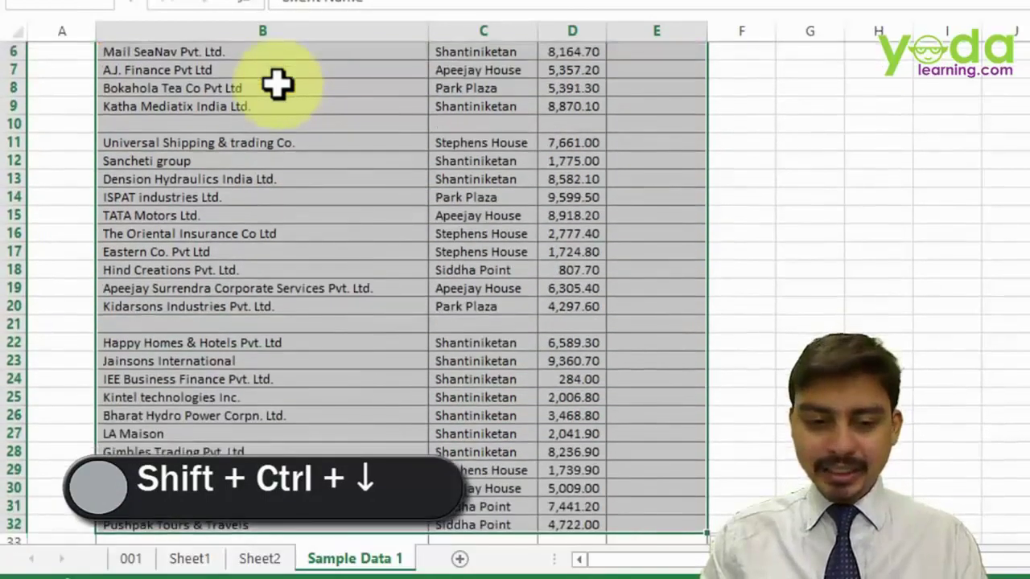
{"action": "key", "text": "ctrl+shift+Down"}
{"action": "key", "text": "ctrl+shift+Down"}
{"action": "key", "text": "ctrl+shift+Down"}
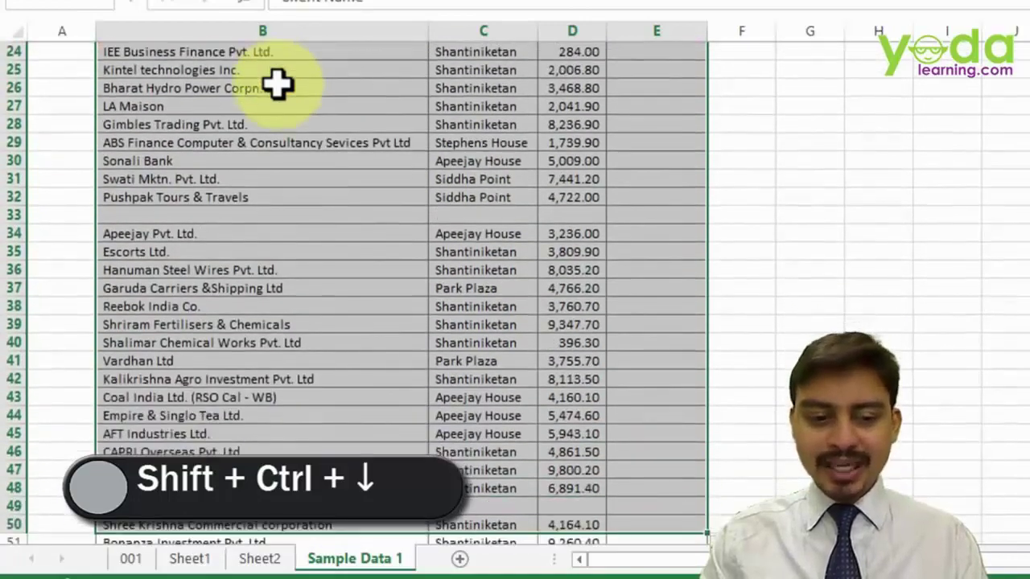
{"action": "key", "text": "ctrl+shift+Down"}
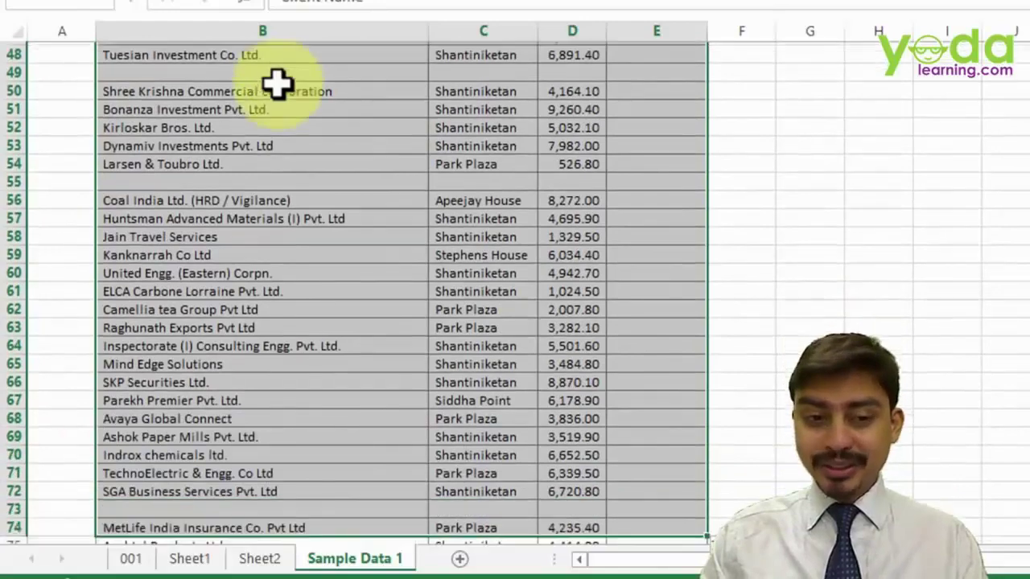
{"action": "key", "text": "ctrl+shift+Down"}
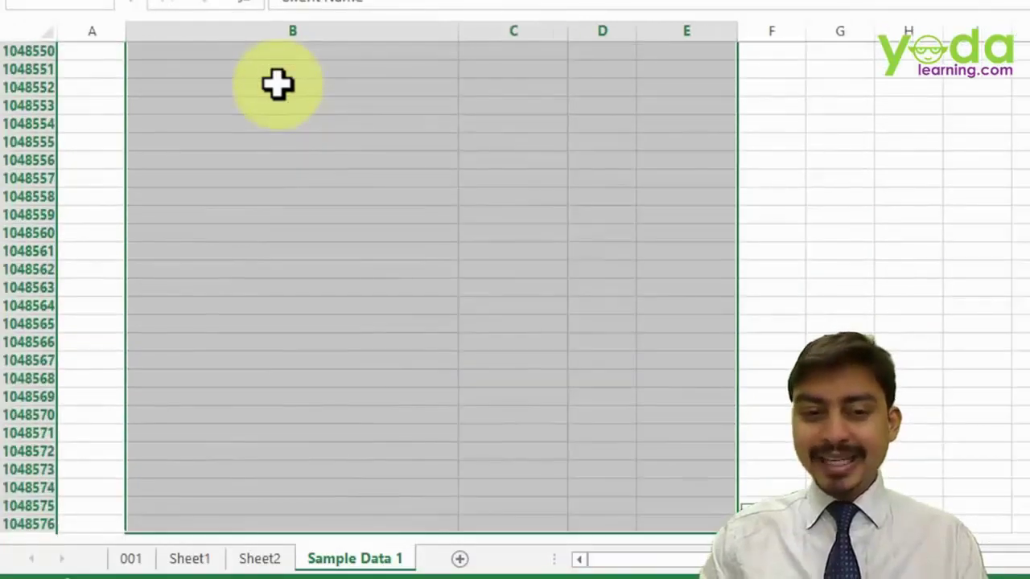
{"action": "key", "text": "ctrl+shift+Up"}
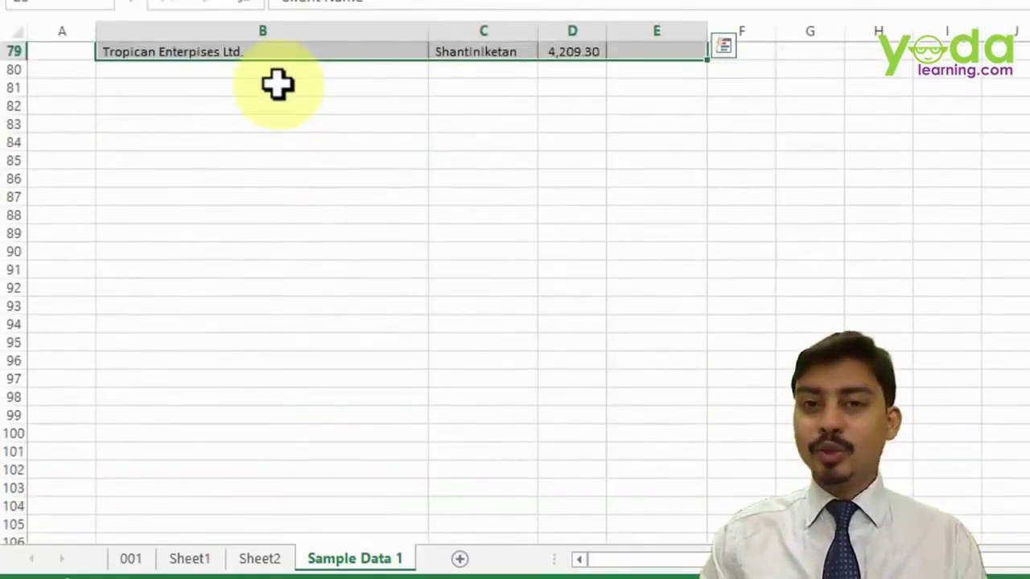
{"action": "key", "text": "ctrl+Up"}
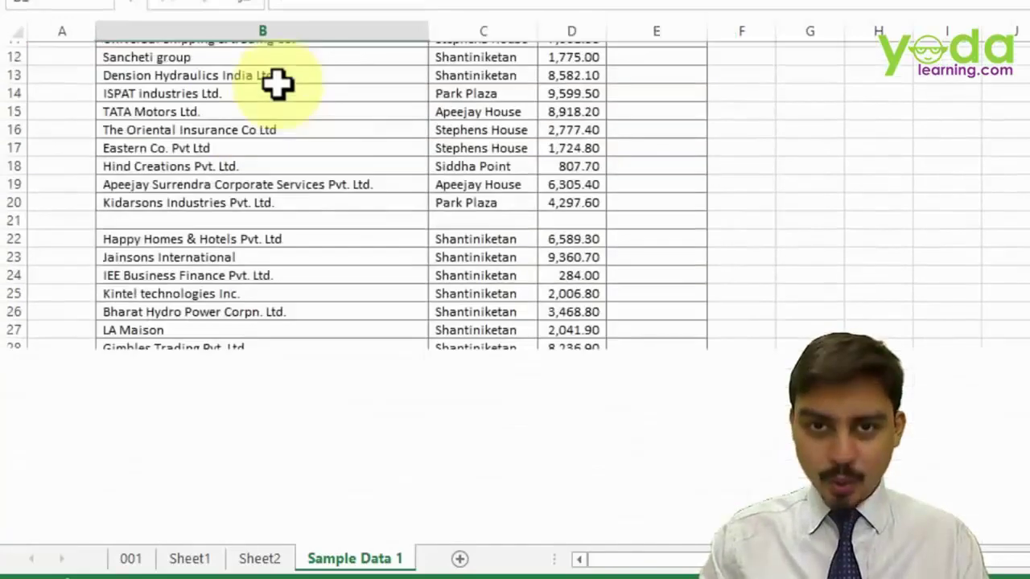
{"action": "key", "text": "Down"}
{"action": "key", "text": "Down"}
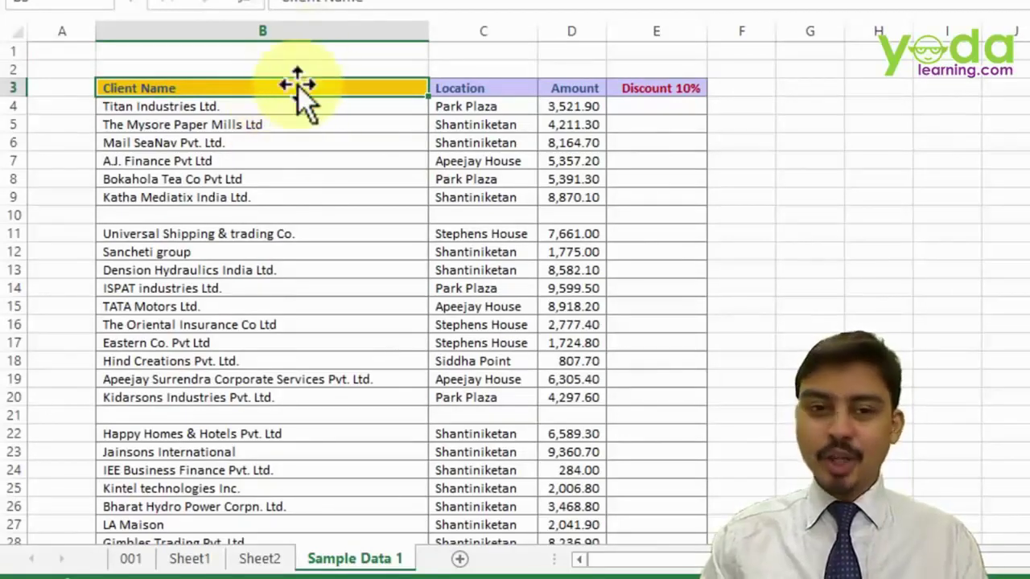
- Select the client table using Ctrl+Shift+Right, Ctrl+Shift+Down and Ctrl+Shift+End from Client Name
{"action": "key", "text": "ctrl+shift+Right"}
{"action": "key", "text": "ctrl+shift+Down"}
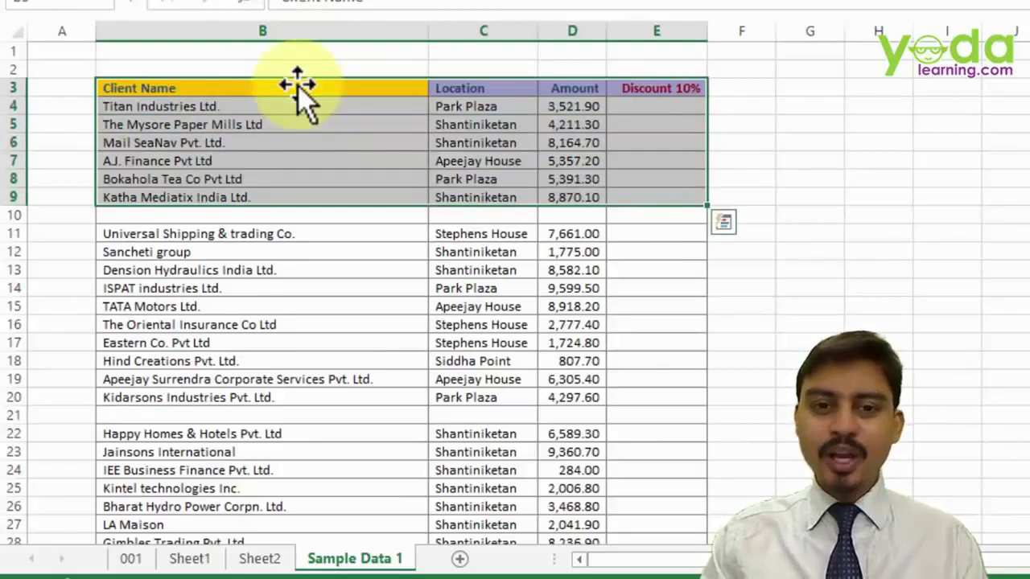
{"action": "left_click", "coordinate": [297, 85]}
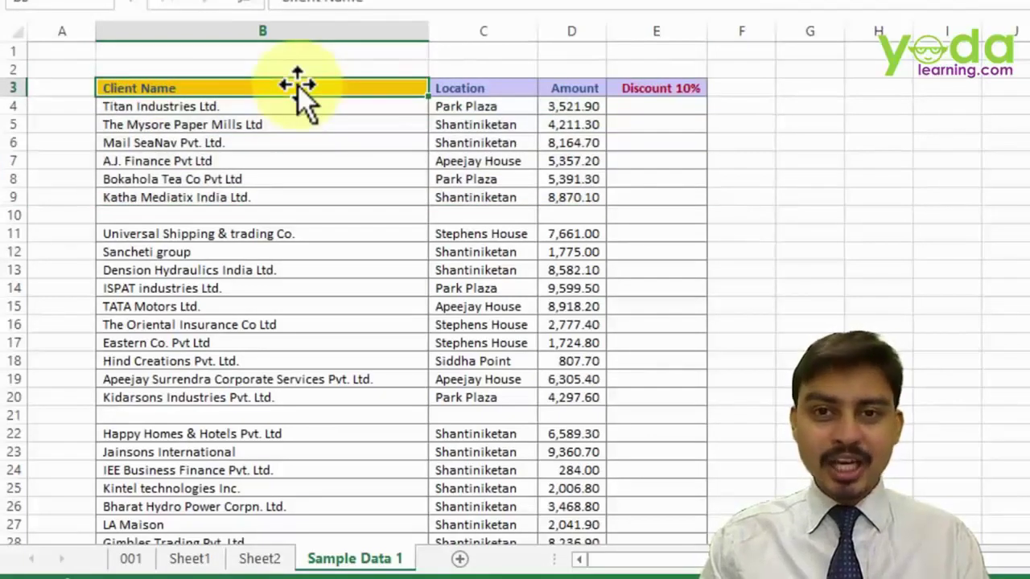
{"action": "key", "text": "ctrl+shift+End"}
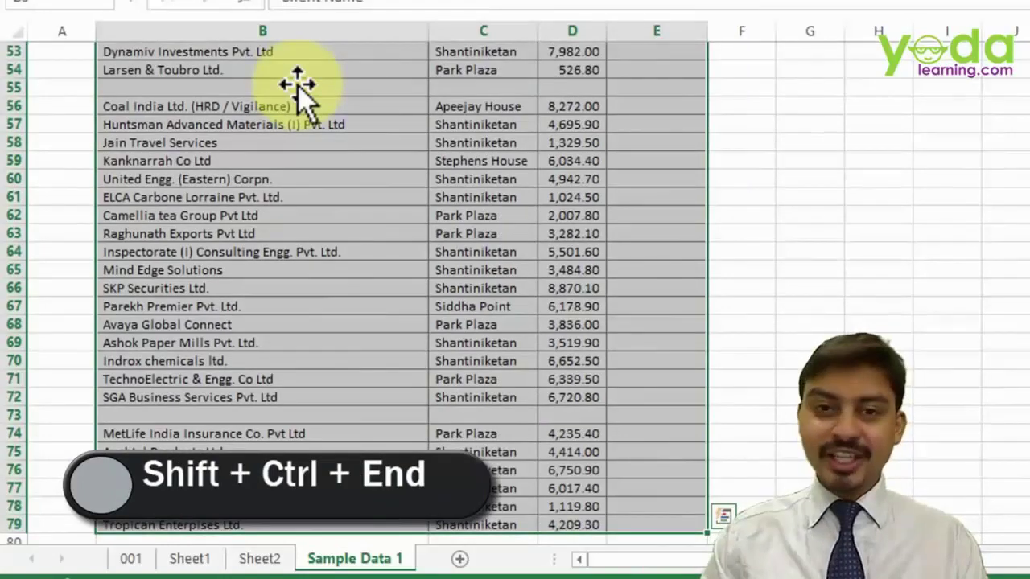
{"action": "key", "text": "Up"}
{"action": "key", "text": "Up"}
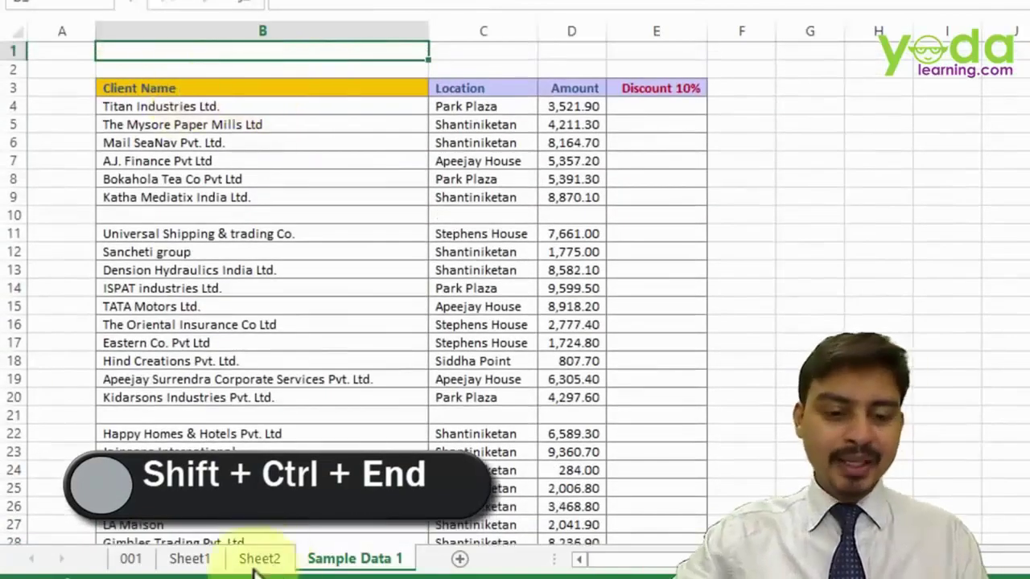
- On Sheet2, enter sample letters a, b and d in scattered cells including C4 and E8
{"action": "left_click", "coordinate": [258, 559]}
{"action": "scroll", "coordinate": [394, 274], "scroll_direction": "up", "scroll_amount": 3}
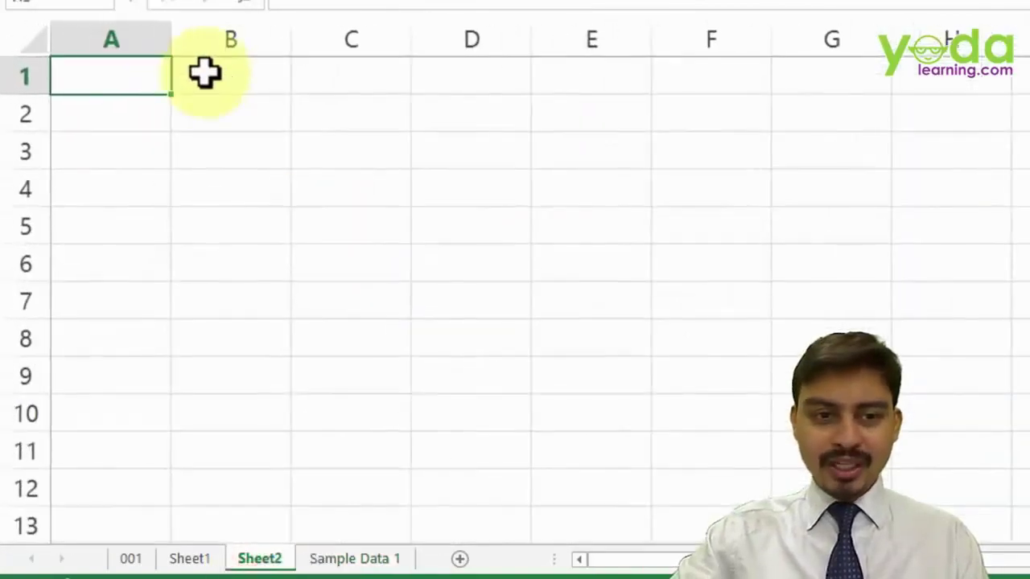
{"action": "type", "text": "a"}
{"action": "left_click", "coordinate": [298, 196]}
{"action": "type", "text": "b"}
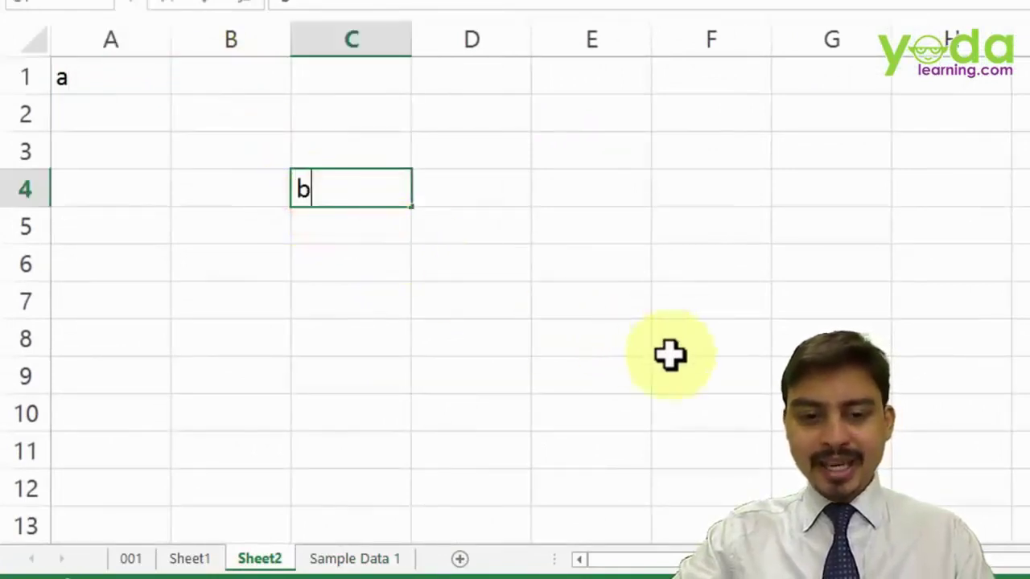
{"action": "left_click", "coordinate": [636, 333]}
{"action": "type", "text": "b"}
{"action": "key", "text": "Return"}
{"action": "left_click", "coordinate": [587, 326]}
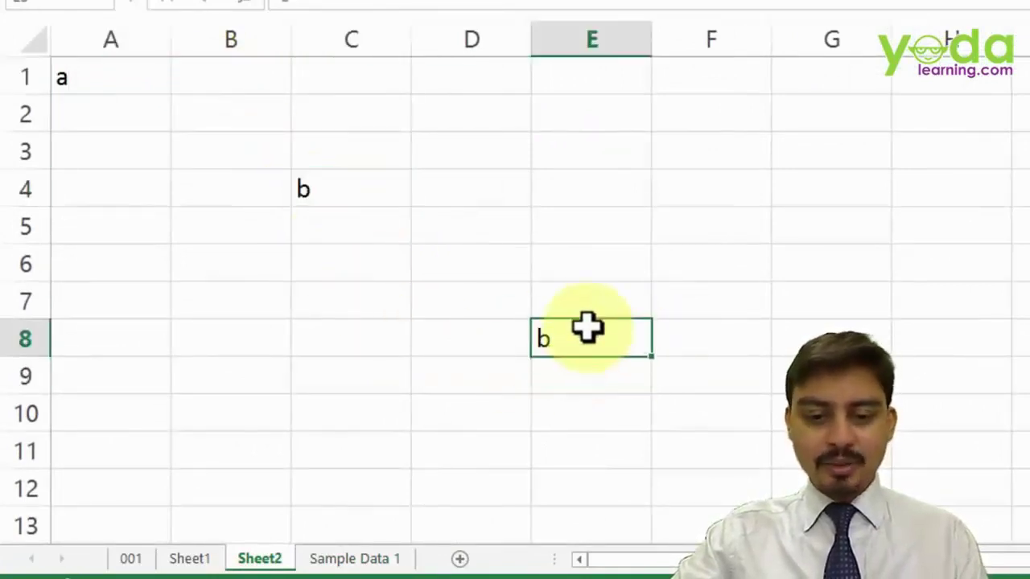
{"action": "type", "text": "d"}
{"action": "left_click", "coordinate": [572, 331]}
- Select Sheet2's used range A1:E8 with Ctrl+Shift+End from A1
{"action": "left_click", "coordinate": [515, 399]}
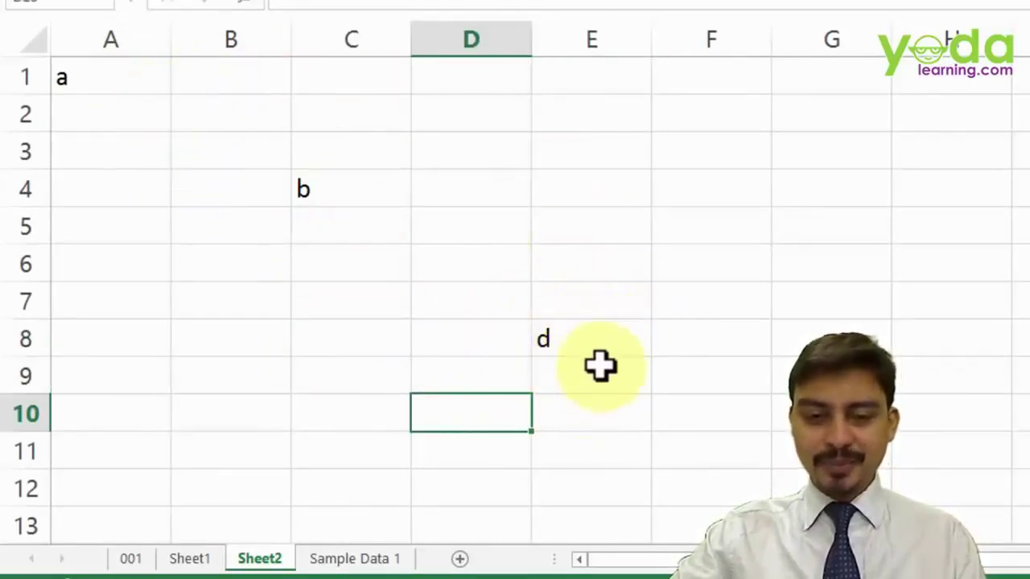
{"action": "left_click", "coordinate": [596, 362]}
{"action": "left_click", "coordinate": [581, 337]}
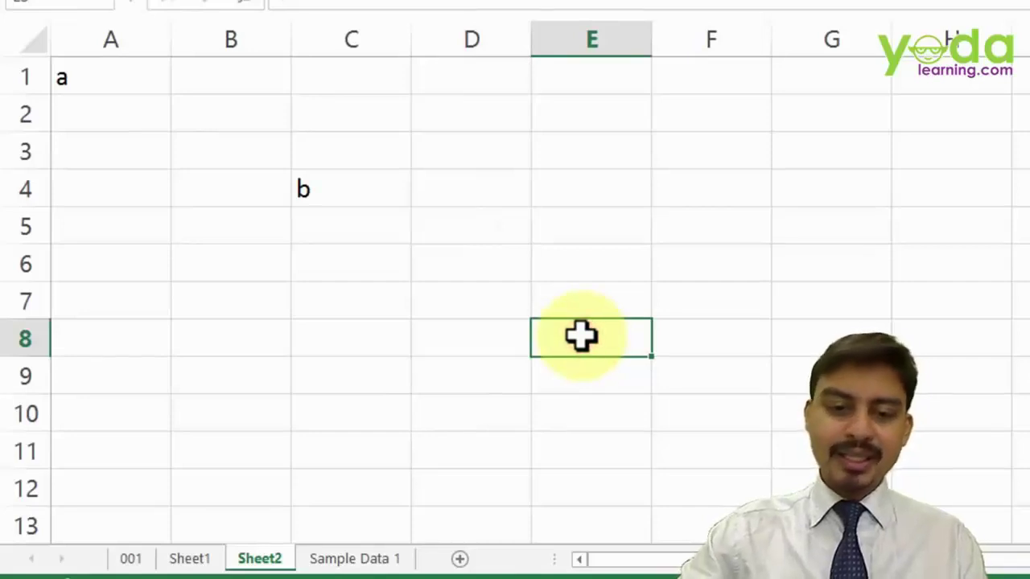
{"action": "left_click", "coordinate": [117, 74]}
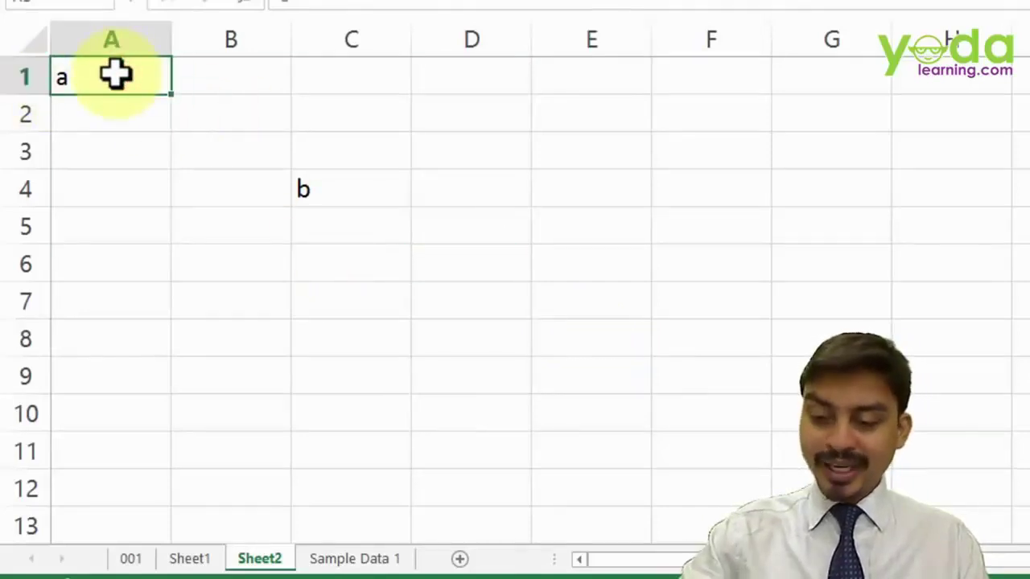
{"action": "key", "text": "ctrl+shift+End"}
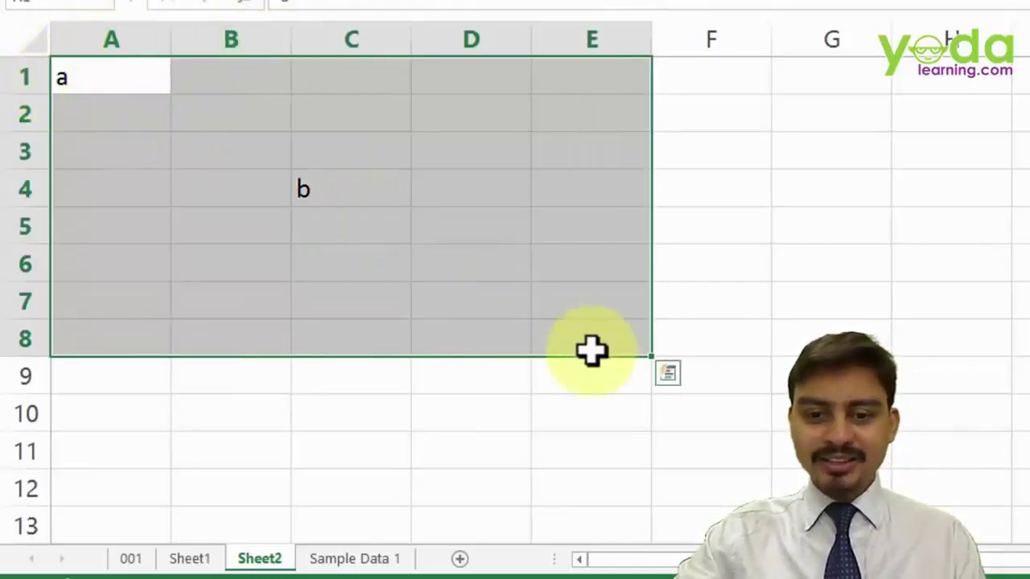
{"action": "left_click", "coordinate": [355, 561]}
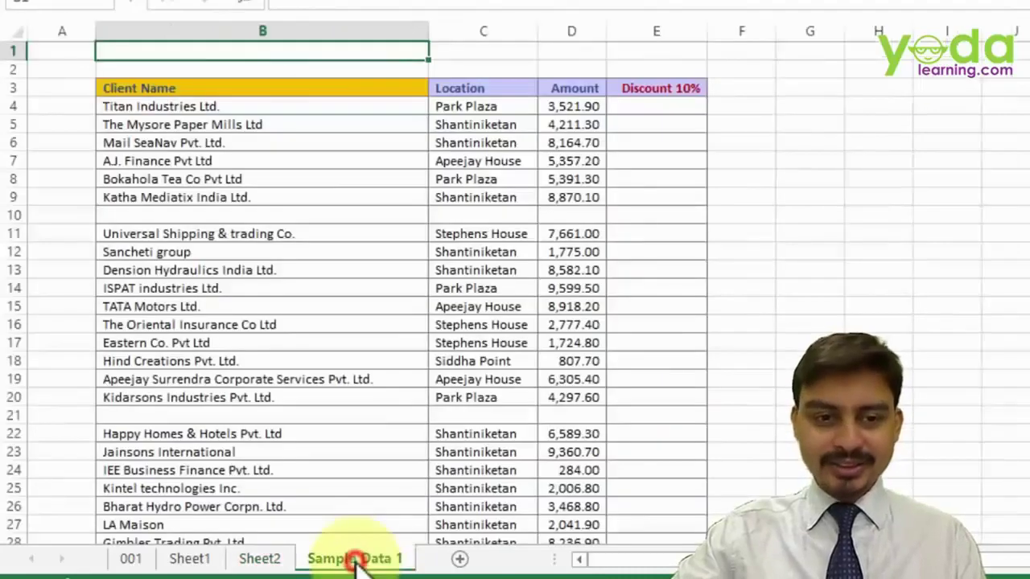
- Select from B3 to the last used cell, then enter 'a' in J78 and clear it
{"action": "left_click", "coordinate": [207, 87]}
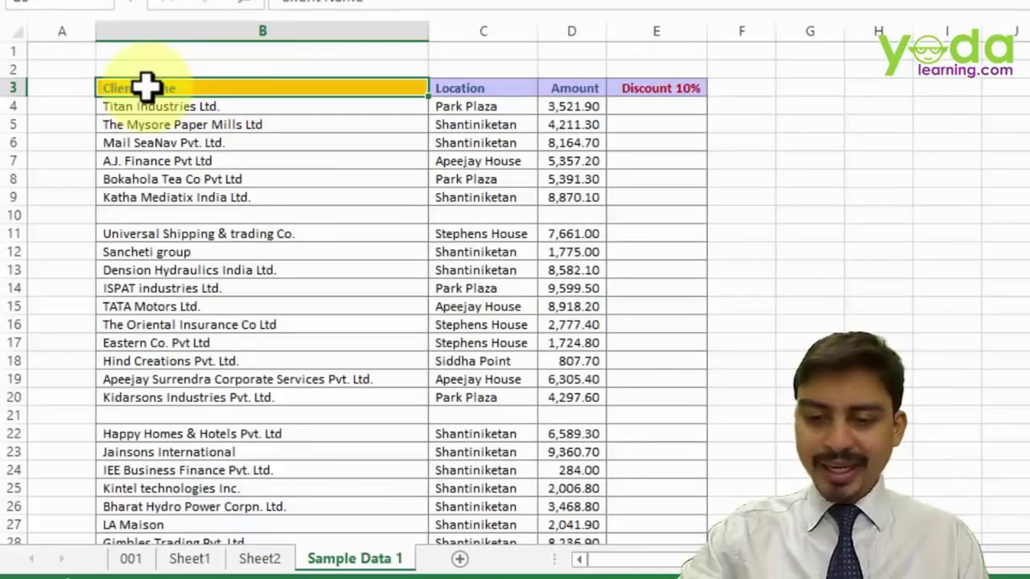
{"action": "key", "text": "ctrl+shift+End"}
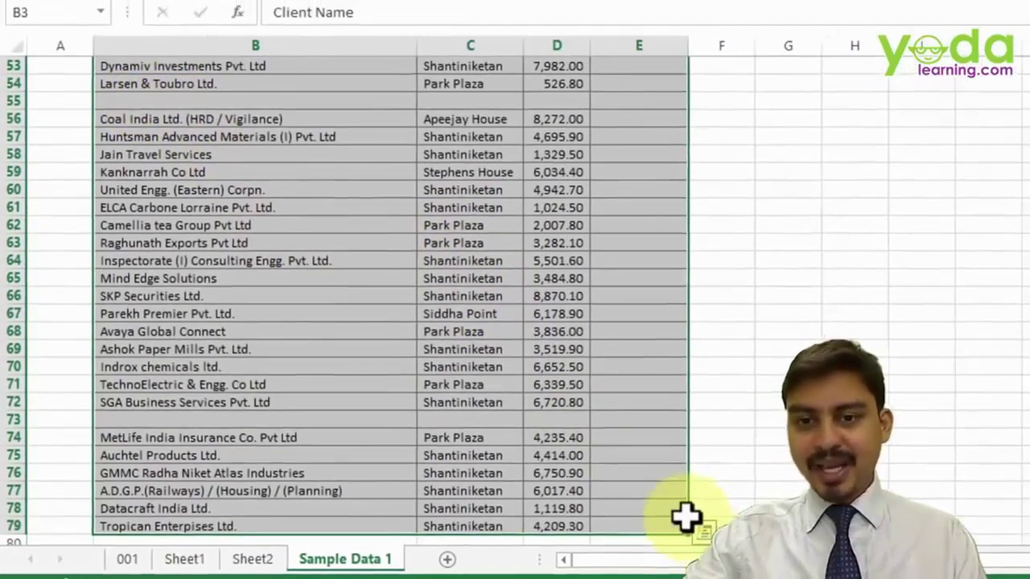
{"action": "scroll", "coordinate": [983, 426], "scroll_direction": "down", "scroll_amount": 4}
{"action": "left_click", "coordinate": [1014, 301]}
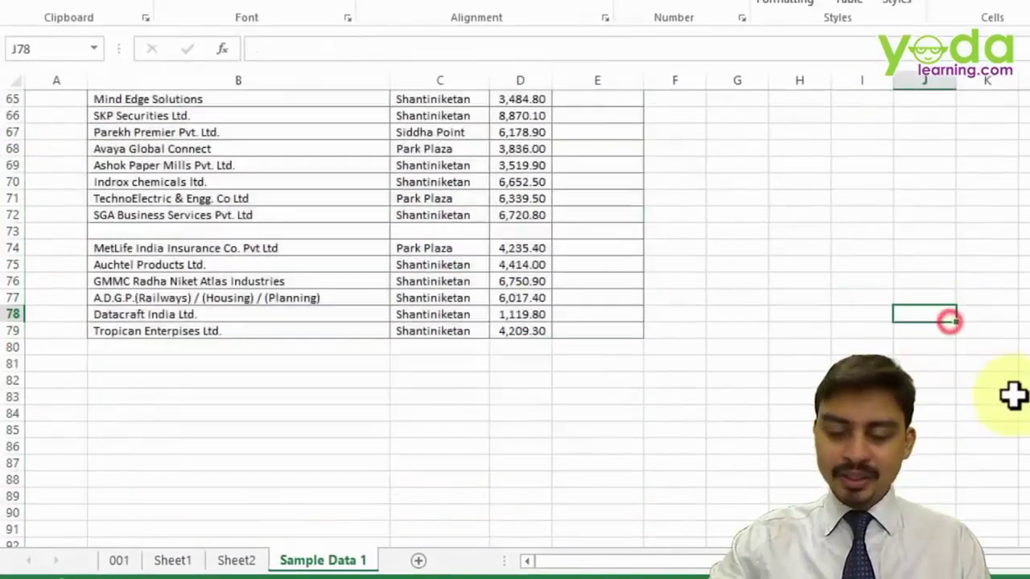
{"action": "type", "text": "a"}
{"action": "left_click", "coordinate": [1012, 394]}
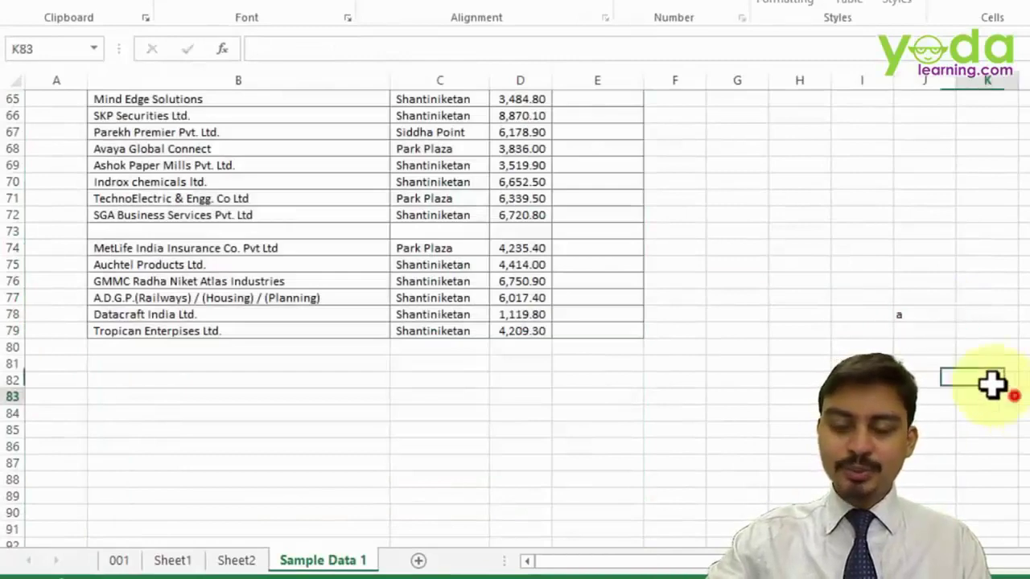
{"action": "left_click_drag", "start_coordinate": [898, 295], "coordinate": [923, 369]}
{"action": "key", "text": "Delete"}
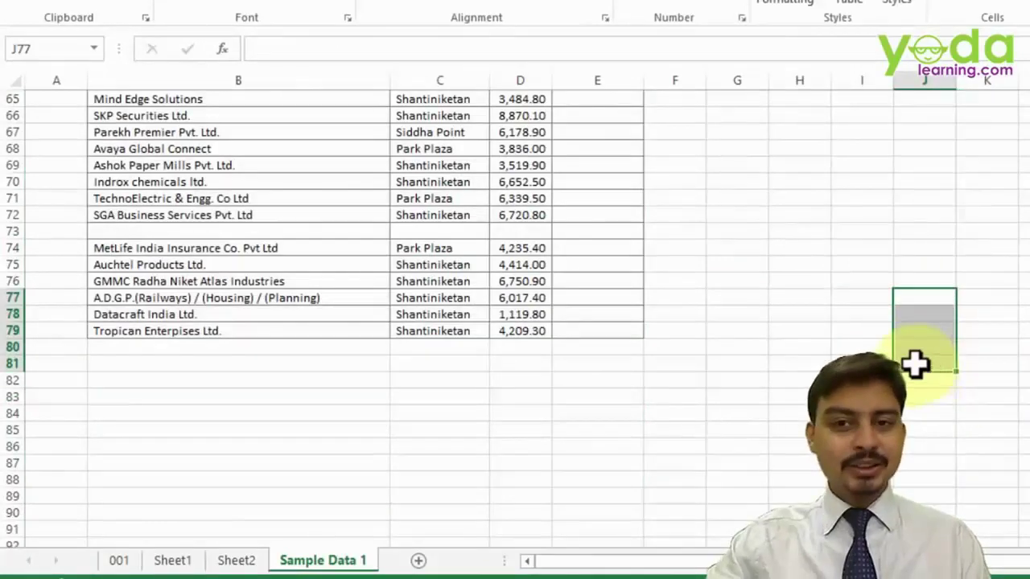
- Reselect from the Client Name header B3 through J79 with Ctrl+Shift+End
{"action": "scroll", "coordinate": [913, 358], "scroll_direction": "up", "scroll_amount": 20}
{"action": "left_click", "coordinate": [226, 132]}
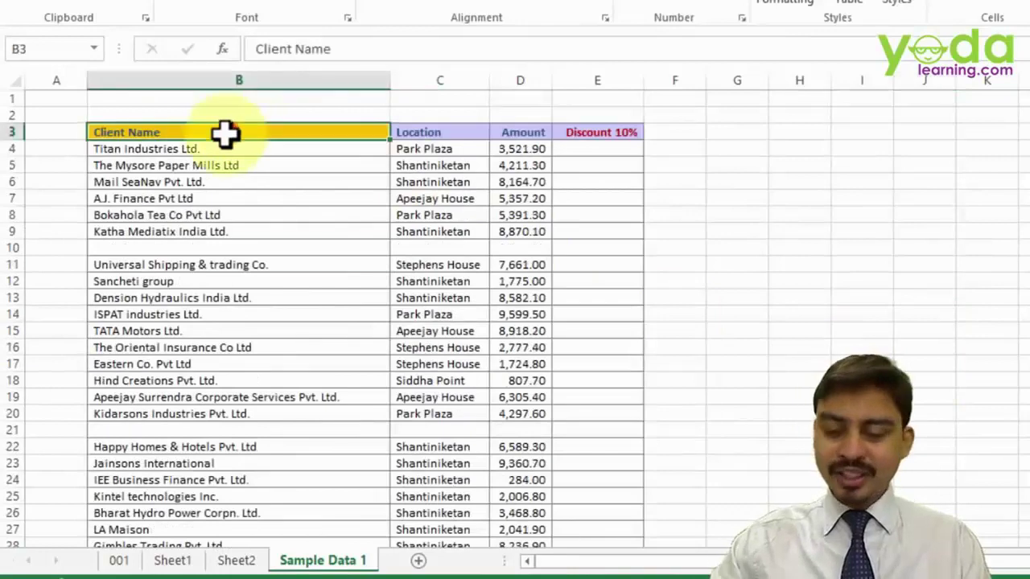
{"action": "key", "text": "ctrl+shift+End"}
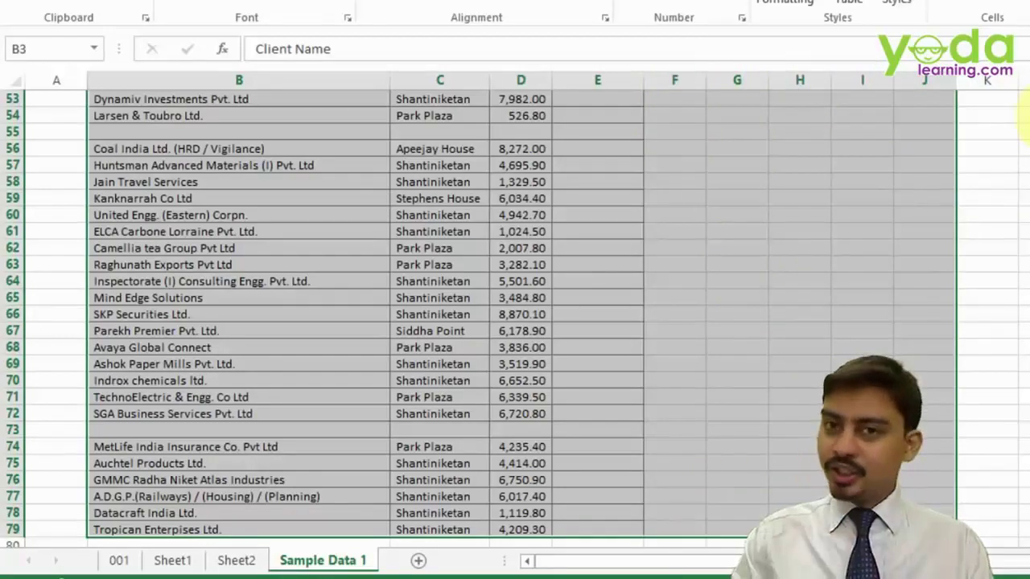
- Trim the selection to B3:D79 and scroll back to the active cell B3
{"action": "key", "text": "shift+Left"}
{"action": "key", "text": "shift+Left"}
{"action": "key", "text": "shift+Left"}
{"action": "key", "text": "shift+Left"}
{"action": "key", "text": "shift+Left"}
{"action": "key", "text": "shift+Left"}
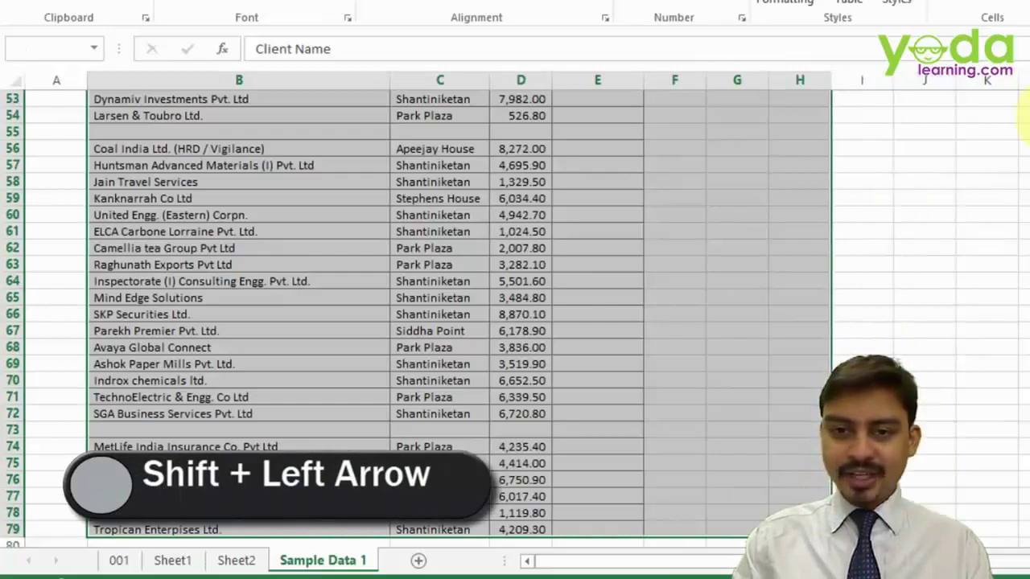
{"action": "key", "text": "shift+Left"}
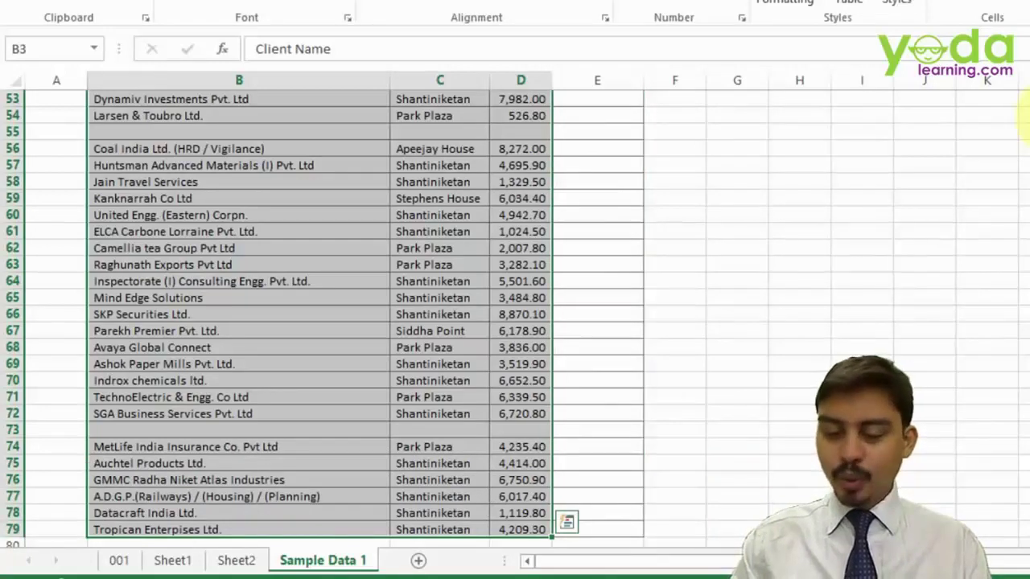
{"action": "key", "text": "shift+Right"}
{"action": "key", "text": "shift+Right"}
{"action": "key", "text": "shift+Right"}
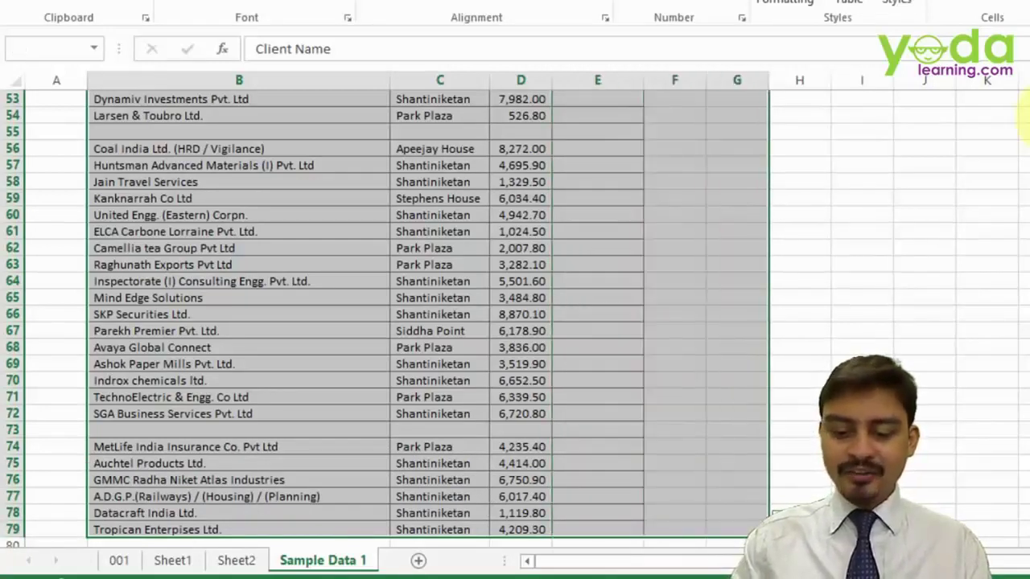
{"action": "key", "text": "shift+Left"}
{"action": "key", "text": "shift+Left"}
{"action": "key", "text": "shift+Left"}
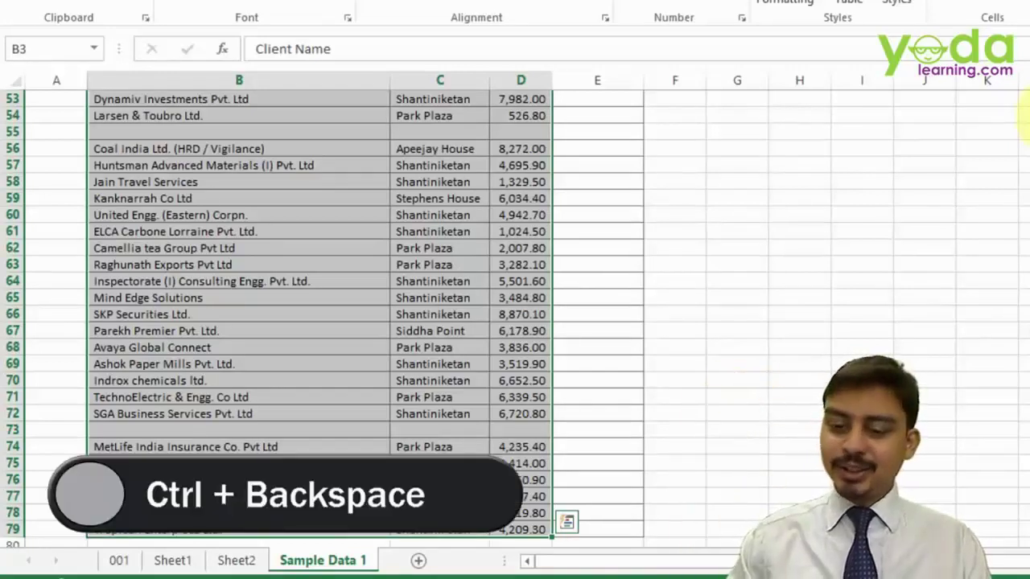
{"action": "key", "text": "ctrl+BackSpace"}
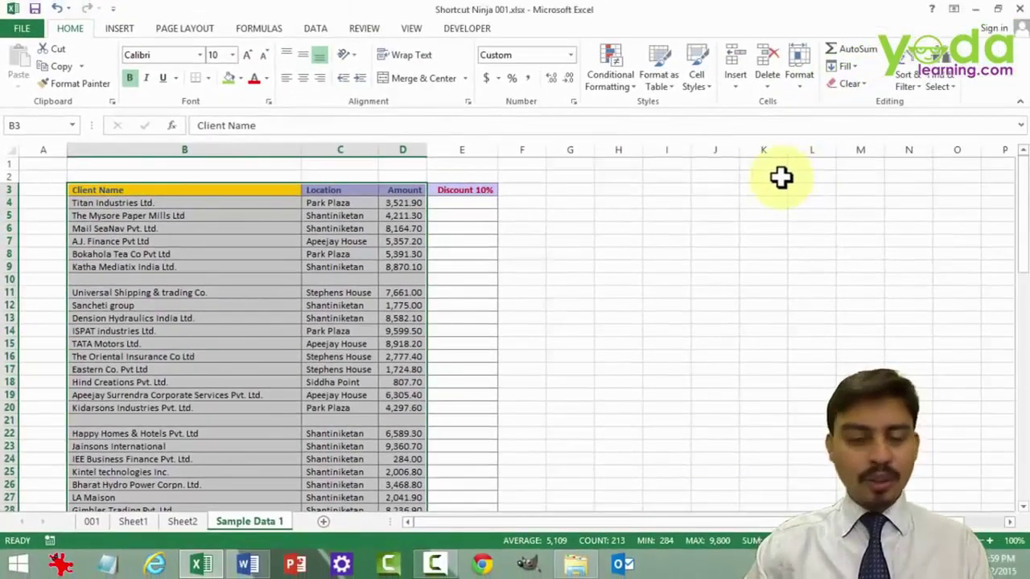
{"action": "scroll", "coordinate": [780, 177], "scroll_direction": "down", "scroll_amount": 18}
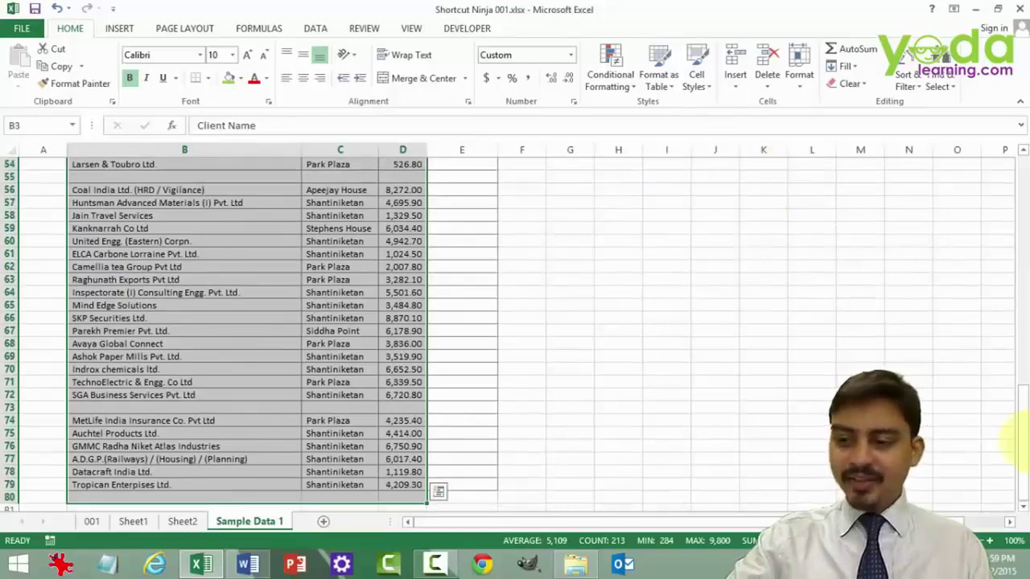
{"action": "left_click_drag", "start_coordinate": [1021, 438], "coordinate": [1022, 362]}
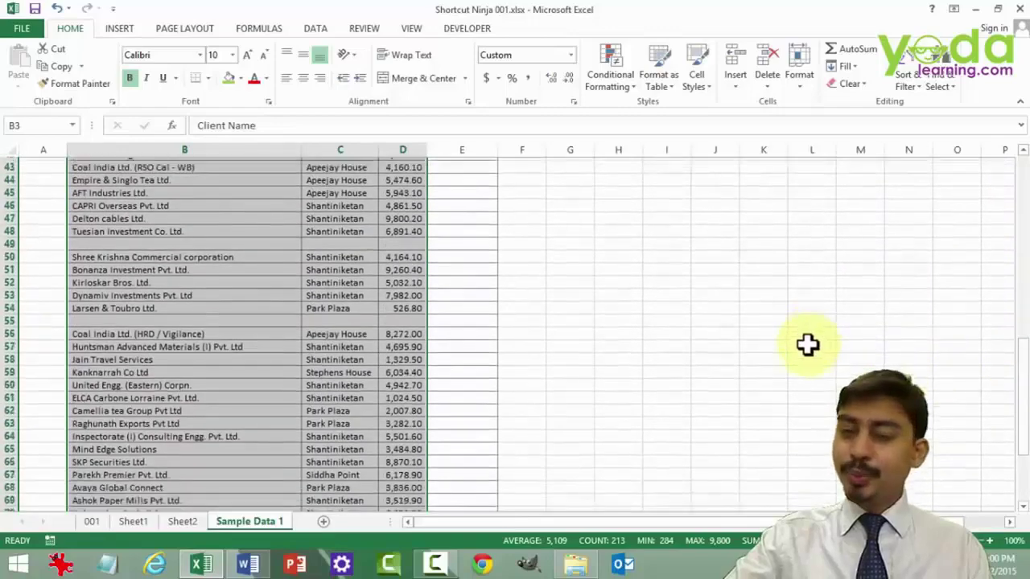
{"action": "scroll", "coordinate": [807, 344], "scroll_direction": "down", "scroll_amount": 1}
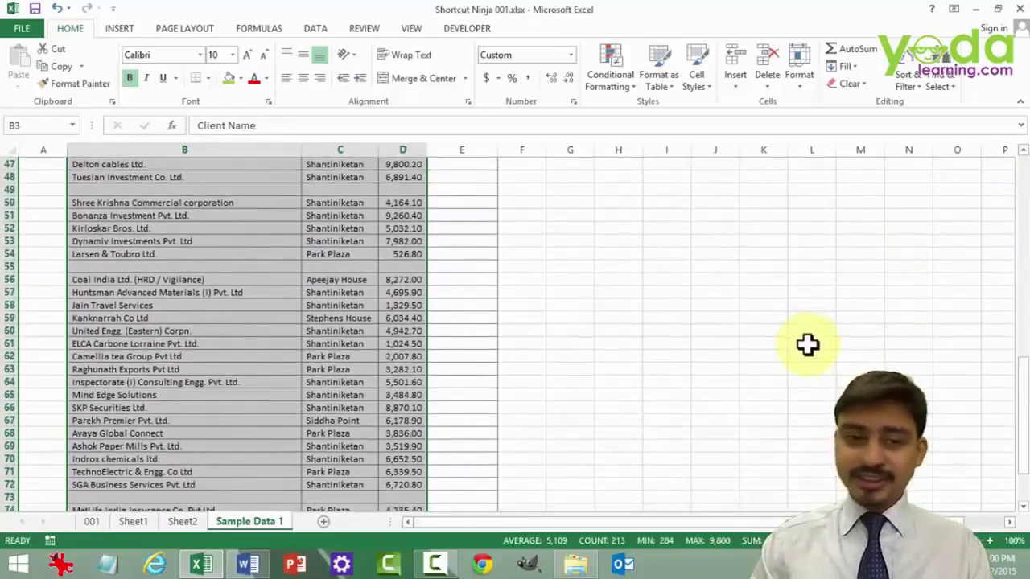
{"action": "key", "text": "Up"}
{"action": "key", "text": "Down"}
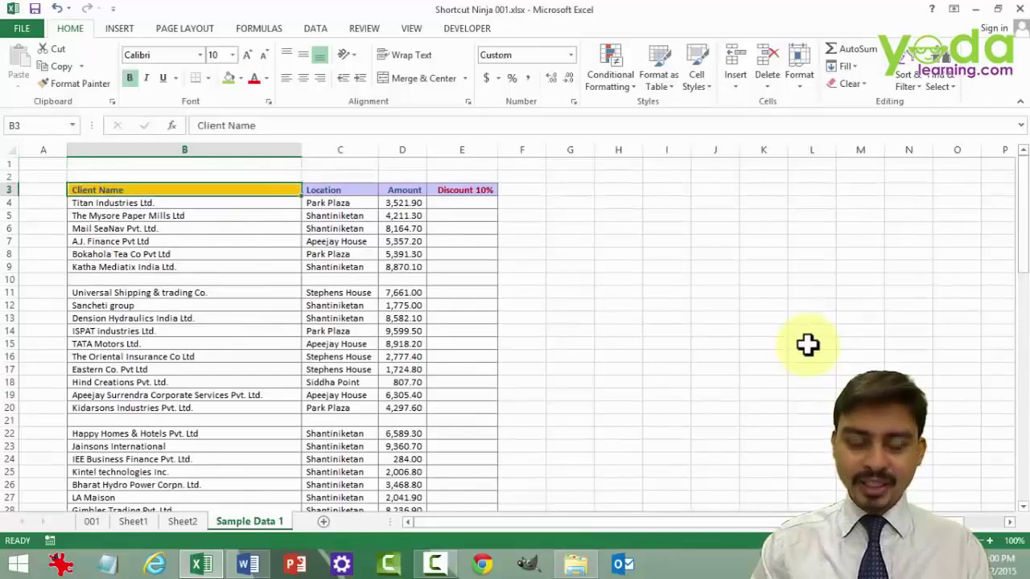
{"action": "key", "text": "Down"}
{"action": "key", "text": "ctrl+a"}
{"action": "key", "text": "Up"}
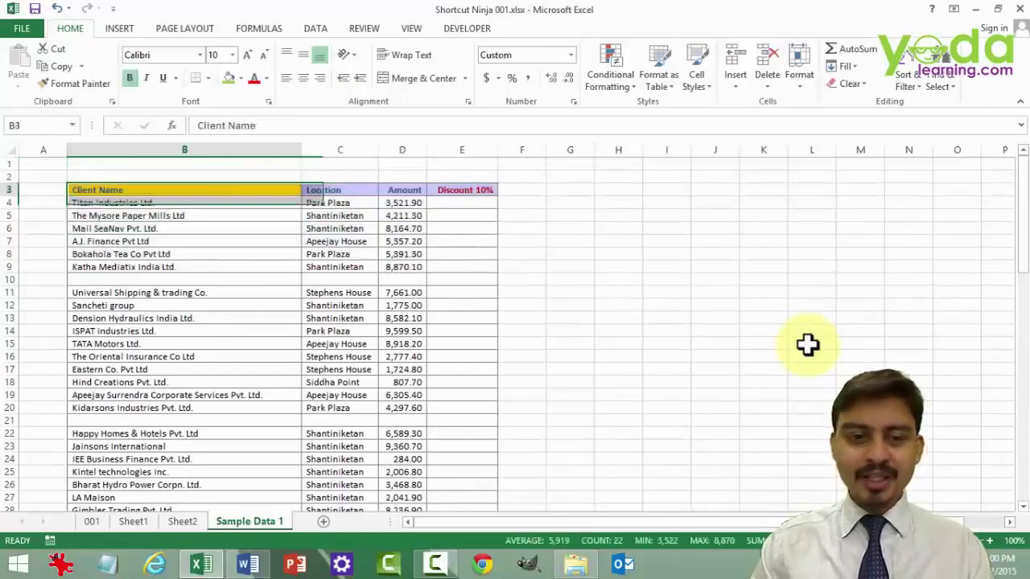
{"action": "key", "text": "ctrl+c"}
{"action": "key", "text": "Escape"}
{"action": "key", "text": "ctrl+shift+Right"}
{"action": "key", "text": "ctrl+shift+Down"}
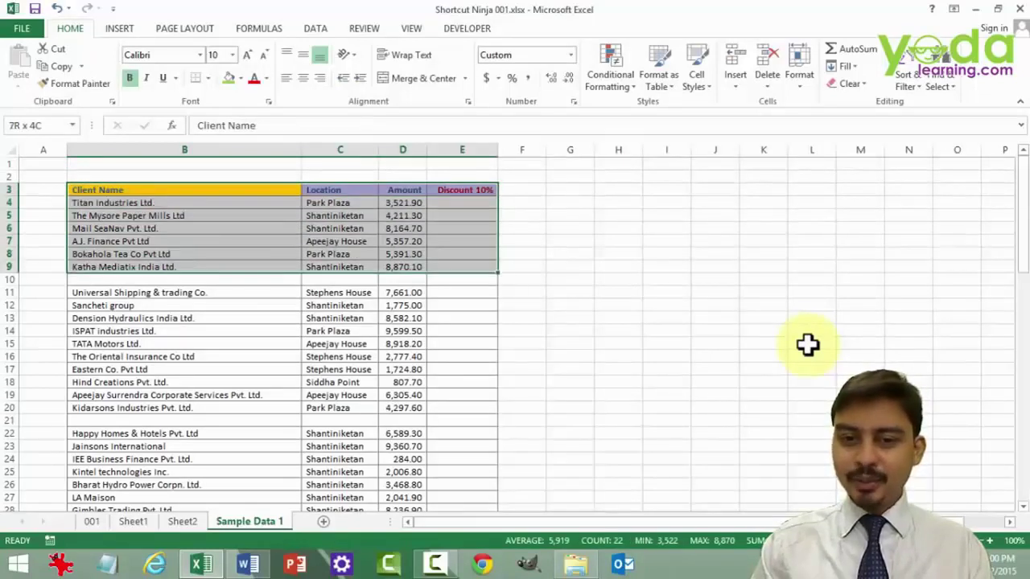
{"action": "key", "text": "shift+Down"}
{"action": "key", "text": "shift+Down"}
{"action": "key", "text": "ctrl+shift+Left"}
{"action": "key", "text": "ctrl+shift+Up"}
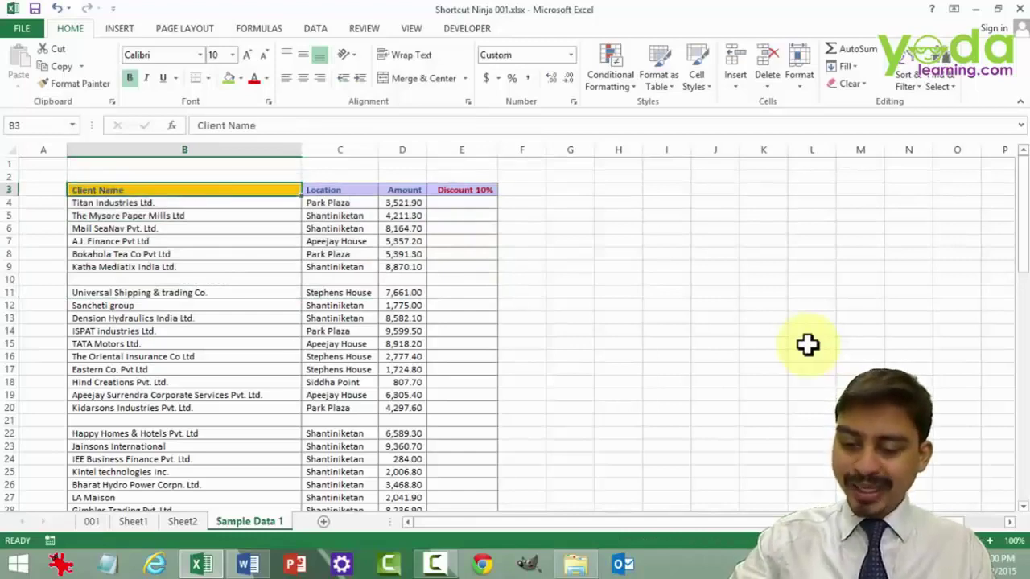
{"action": "key", "text": "ctrl+shift+End"}
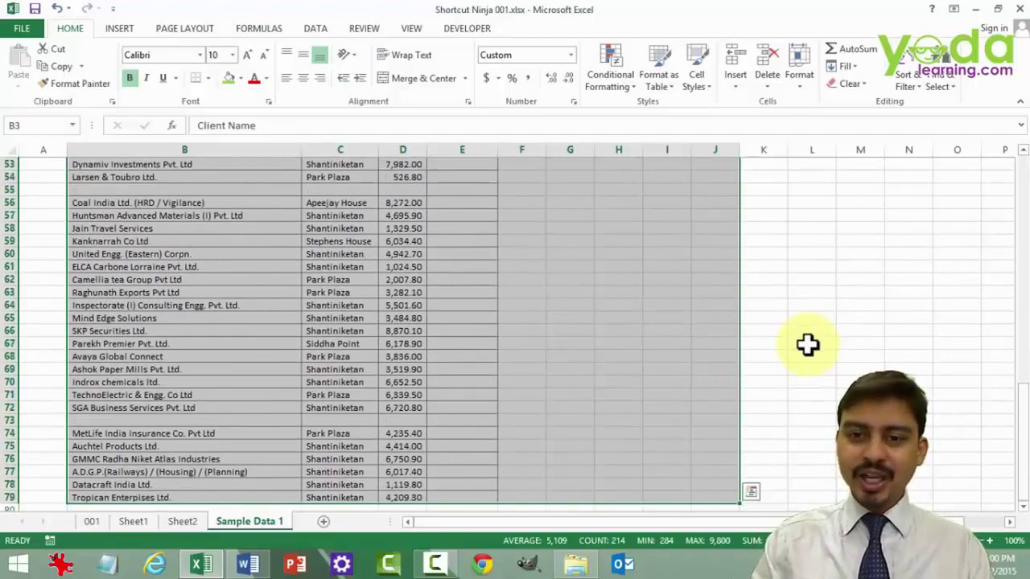
{"action": "key", "text": "shift+Left"}
{"action": "key", "text": "shift+Left"}
{"action": "key", "text": "shift+Left"}
{"action": "key", "text": "shift+Left"}
{"action": "key", "text": "shift+Left"}
{"action": "key", "text": "shift+Left"}
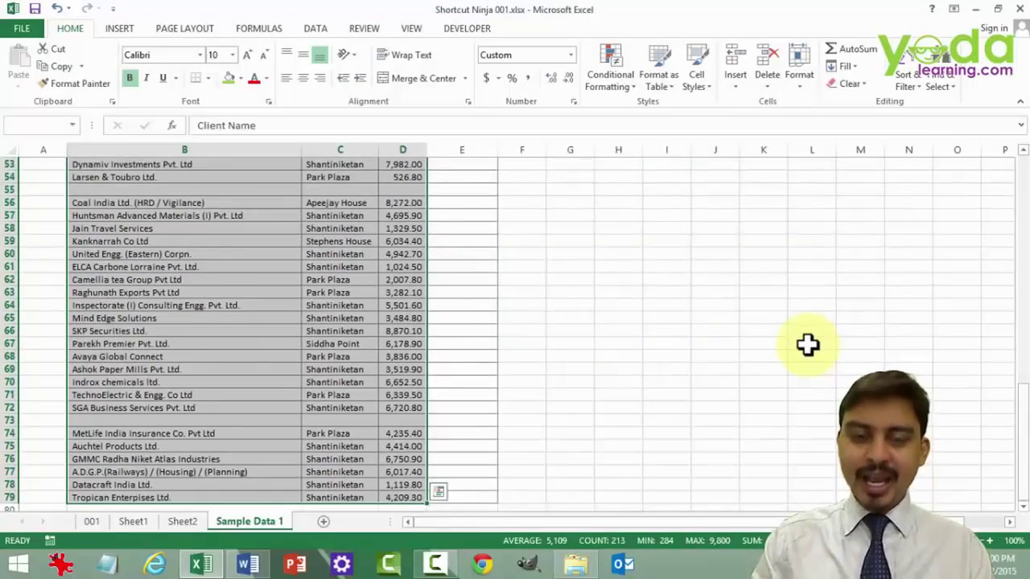
{"action": "scroll", "coordinate": [806, 344], "scroll_direction": "up", "scroll_amount": 17}
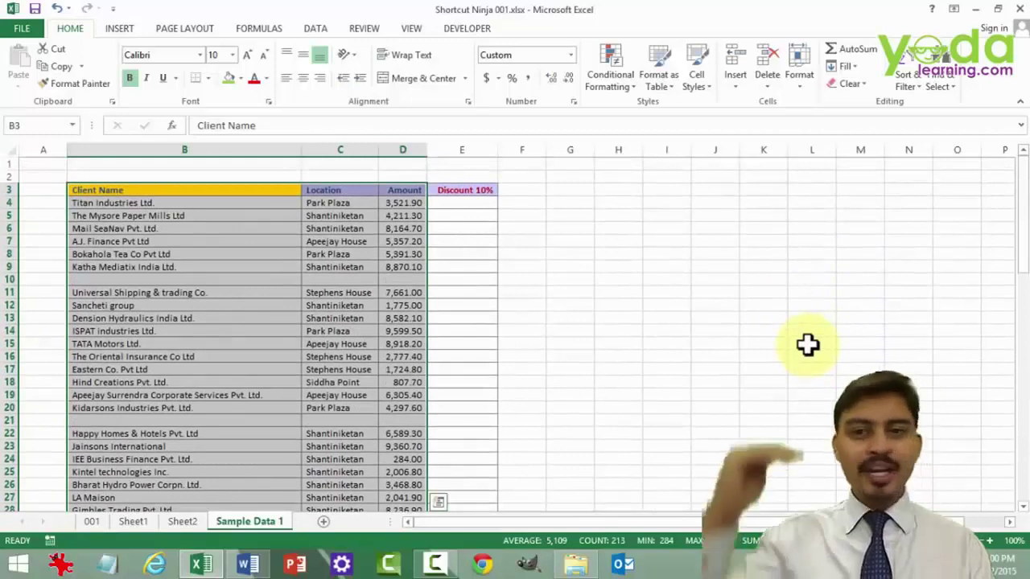
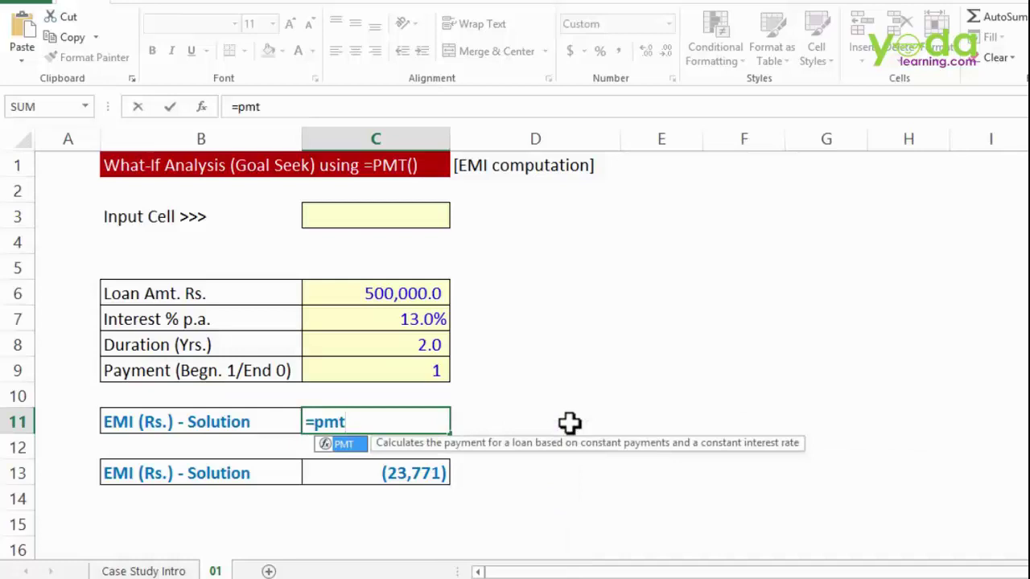
- Start a PMT formula in C11, then cancel it and close the function list
{"action": "key", "text": "Tab"}
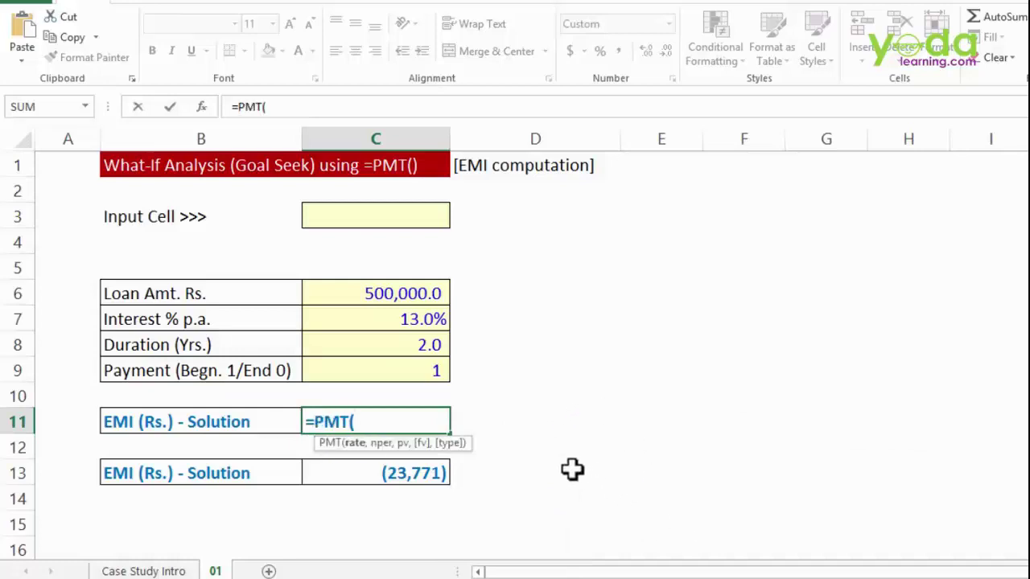
{"action": "left_click", "coordinate": [202, 107]}
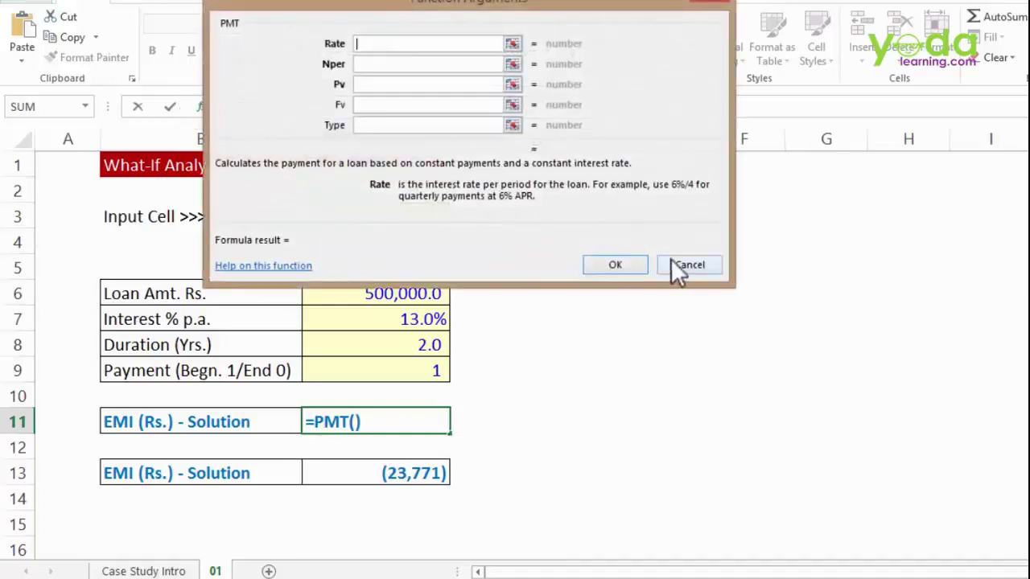
{"action": "left_click", "coordinate": [681, 265]}
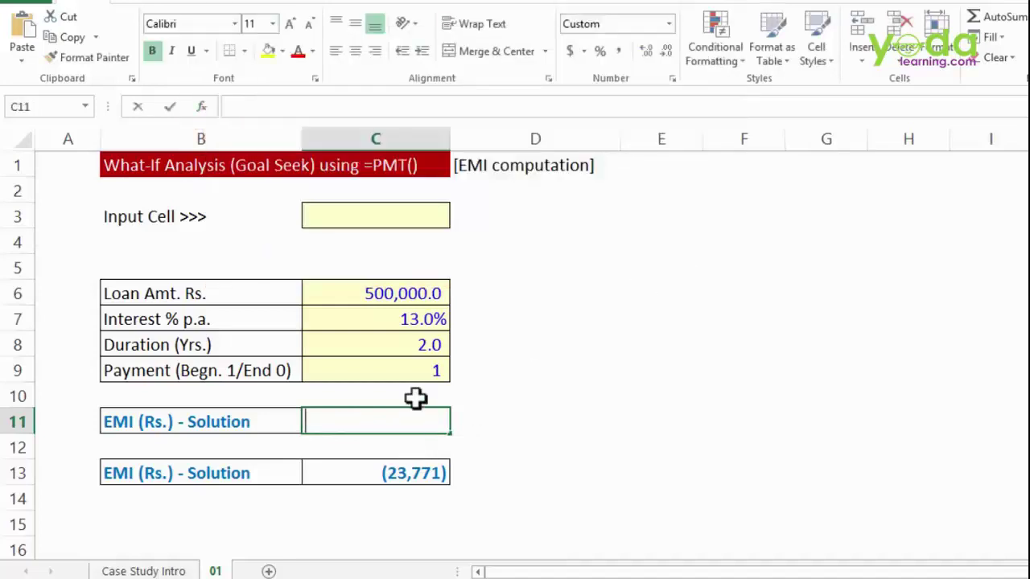
{"action": "type", "text": "=pmt"}
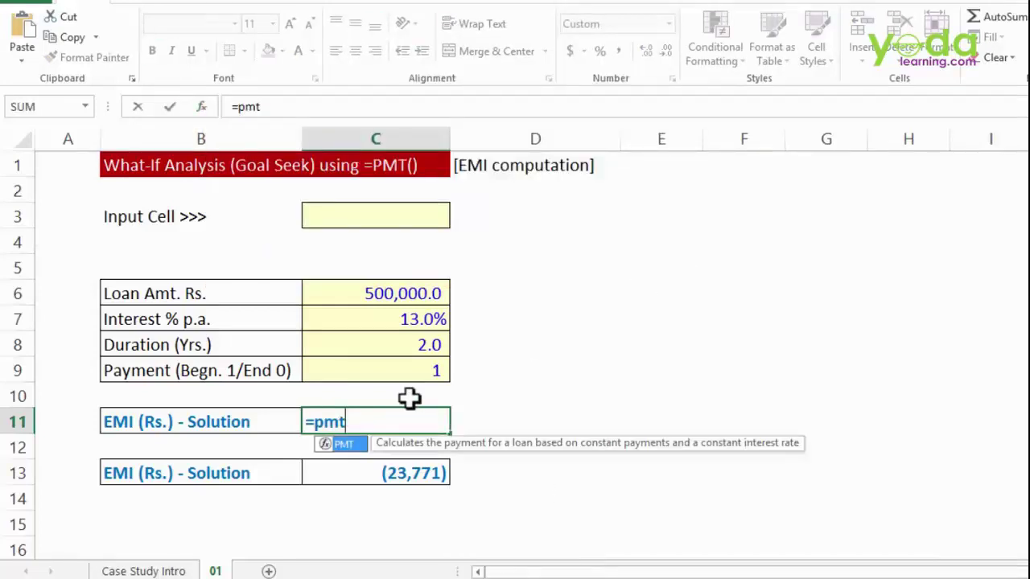
{"action": "type", "text": "("}
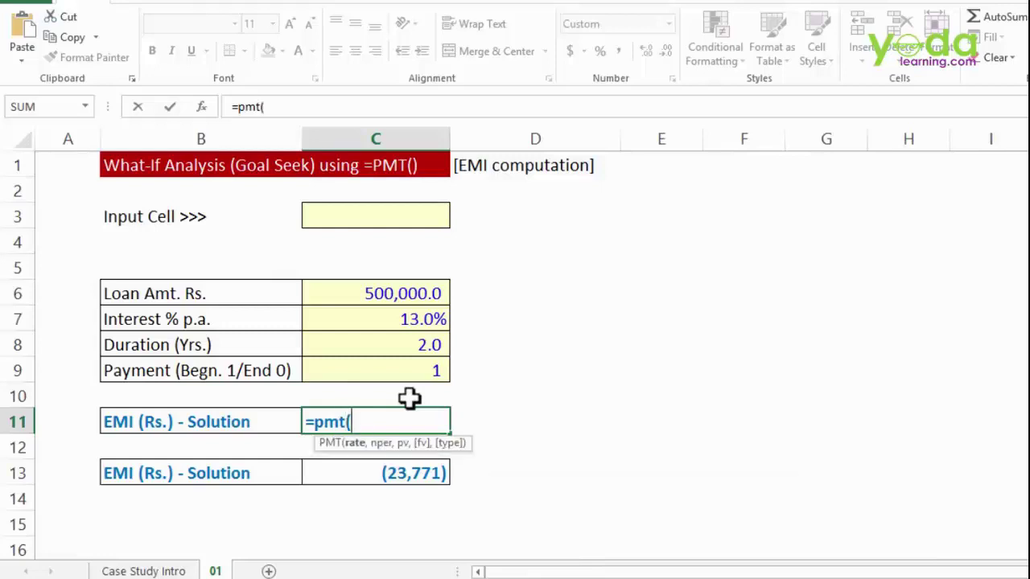
{"action": "key", "text": "BackSpace"}
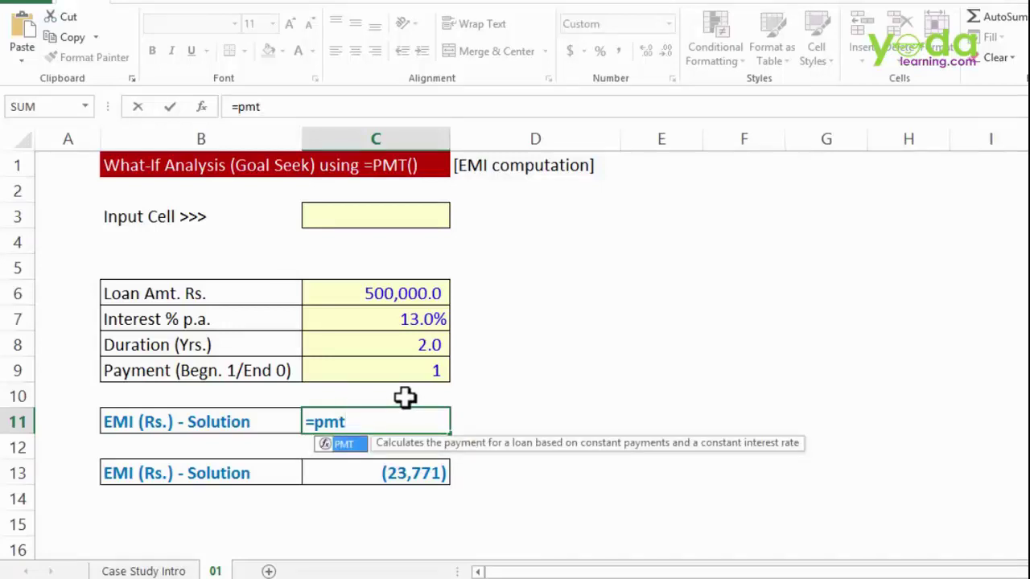
{"action": "left_click", "coordinate": [198, 106]}
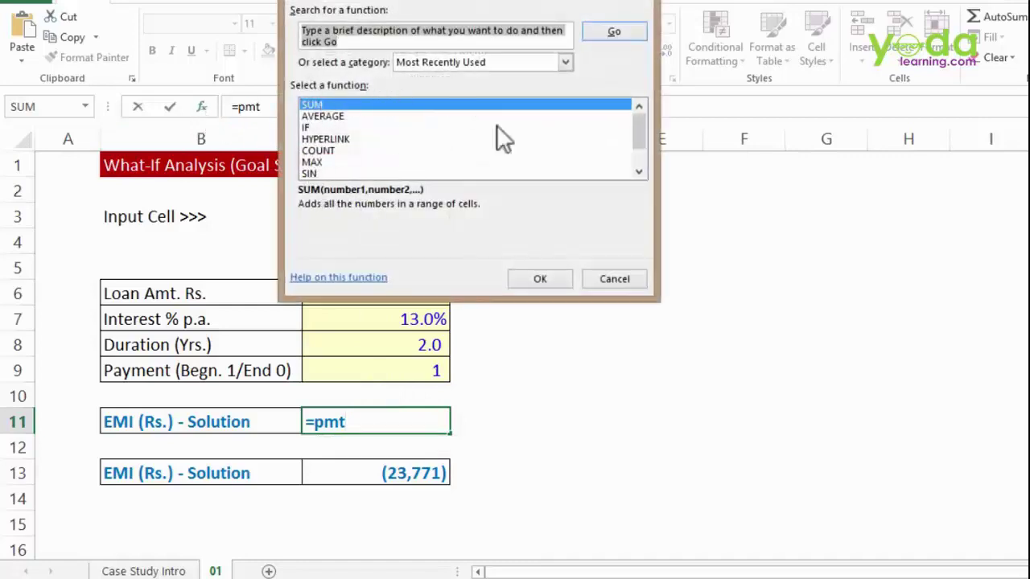
{"action": "left_click", "coordinate": [607, 280]}
- Re-enter =PMT( in C11 and bring up its Function Arguments form beside the loan table
{"action": "type", "text": "=o"}
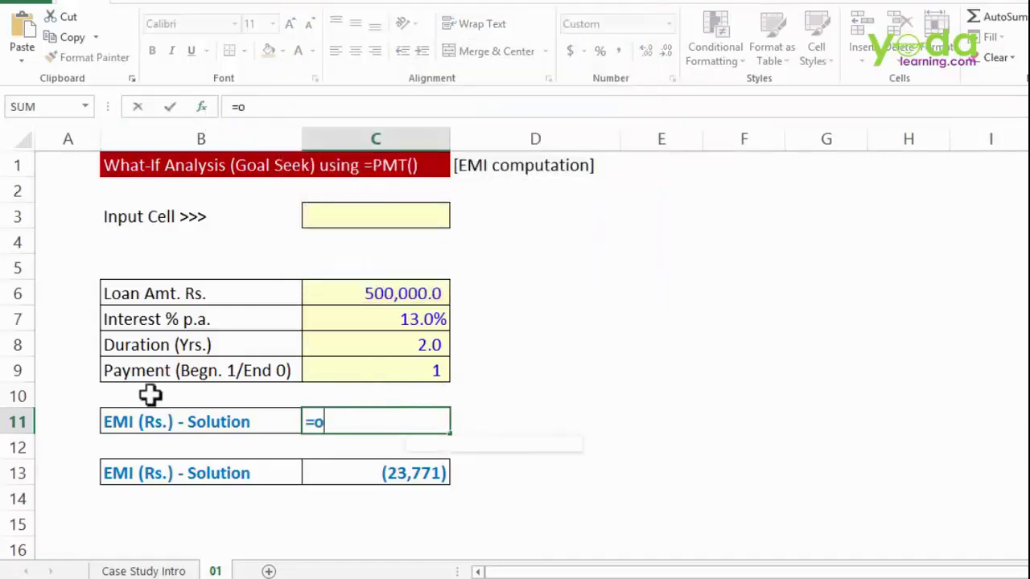
{"action": "key", "text": "BackSpace"}
{"action": "type", "text": "pm"}
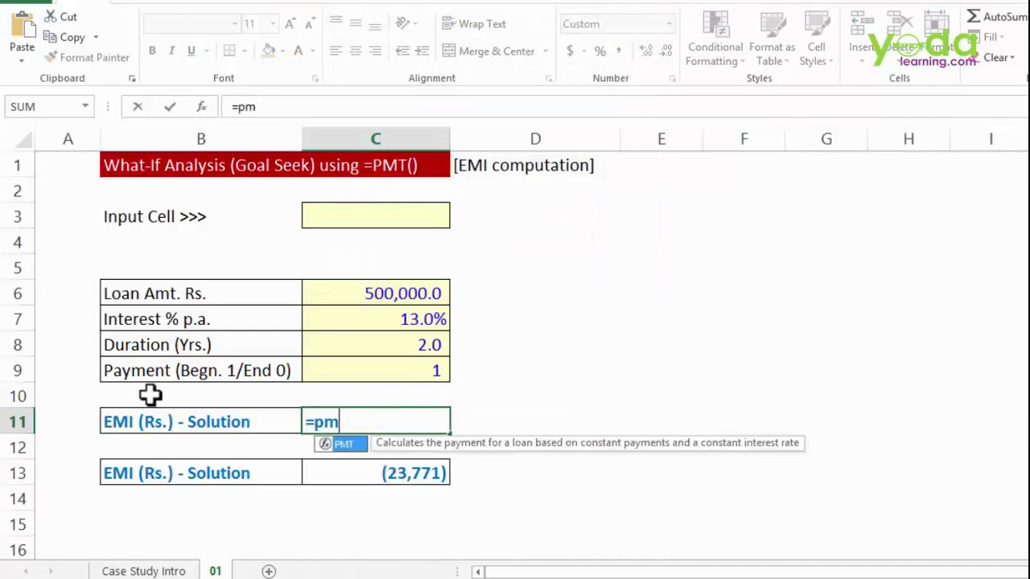
{"action": "key", "text": "Tab"}
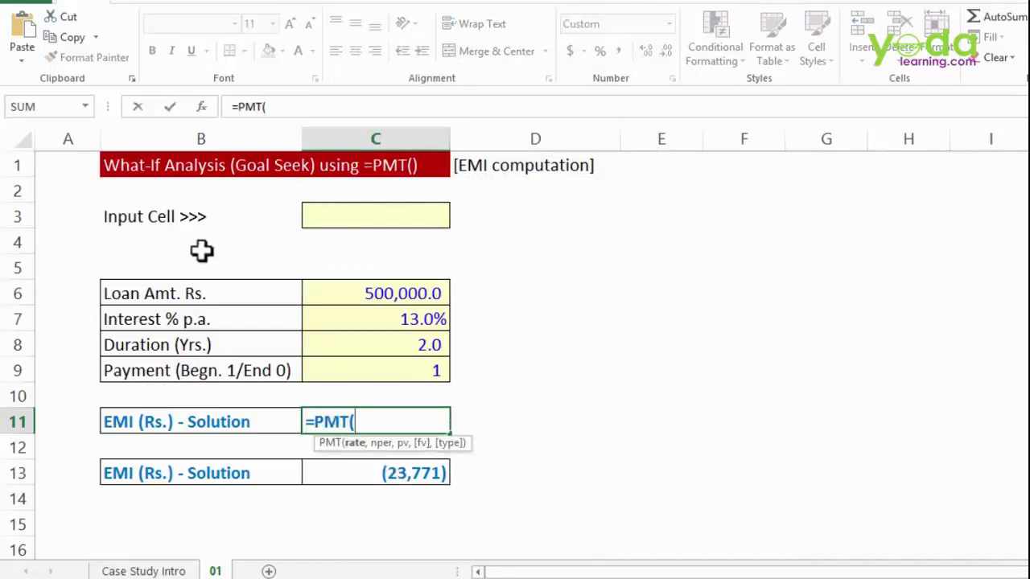
{"action": "left_click", "coordinate": [202, 105]}
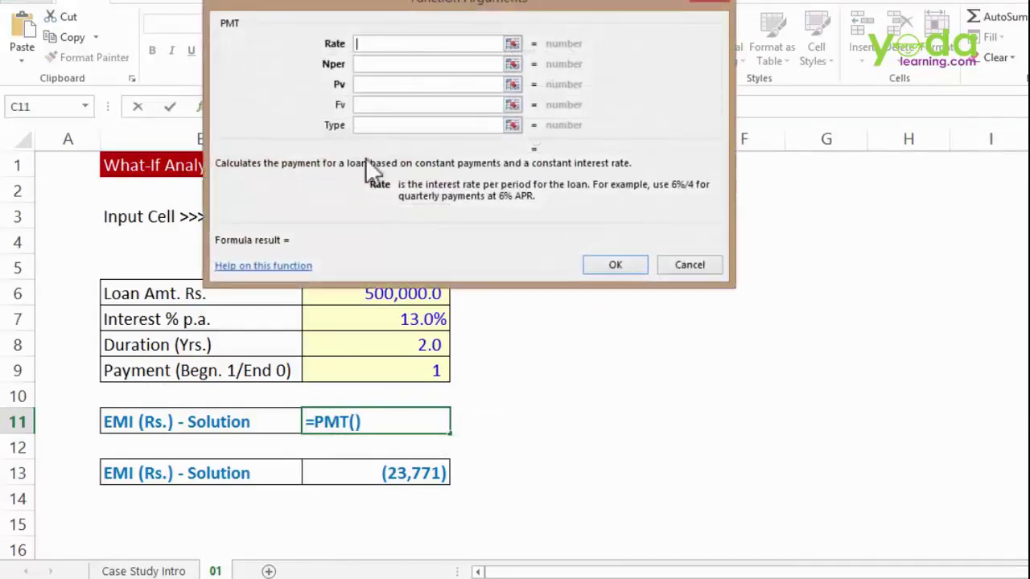
{"action": "left_click_drag", "start_coordinate": [381, 7], "coordinate": [637, 224]}
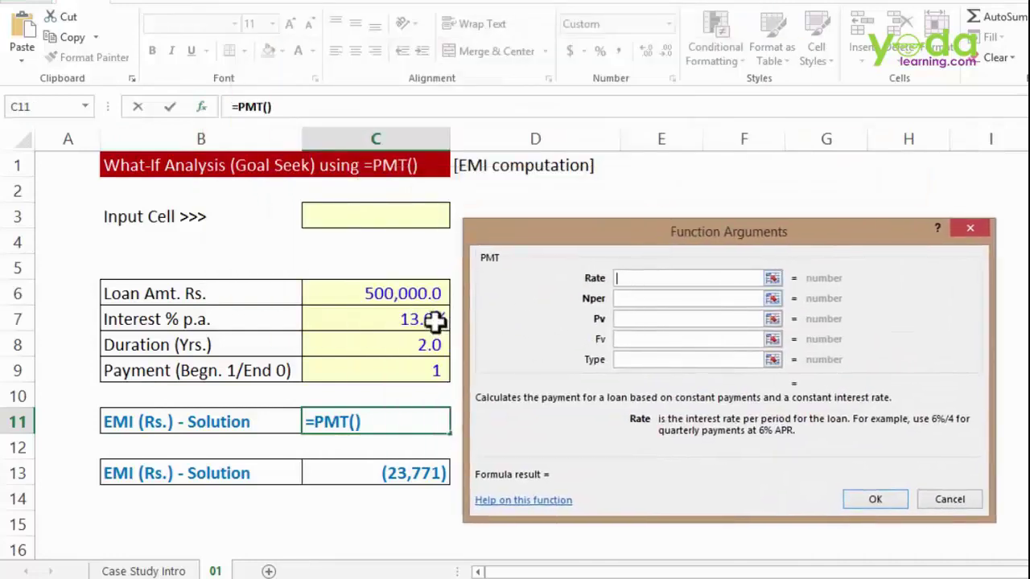
- Fill in PMT with Rate C7/12, Nper C8*12 and Pv C6, and confirm the formula
{"action": "left_click", "coordinate": [391, 319]}
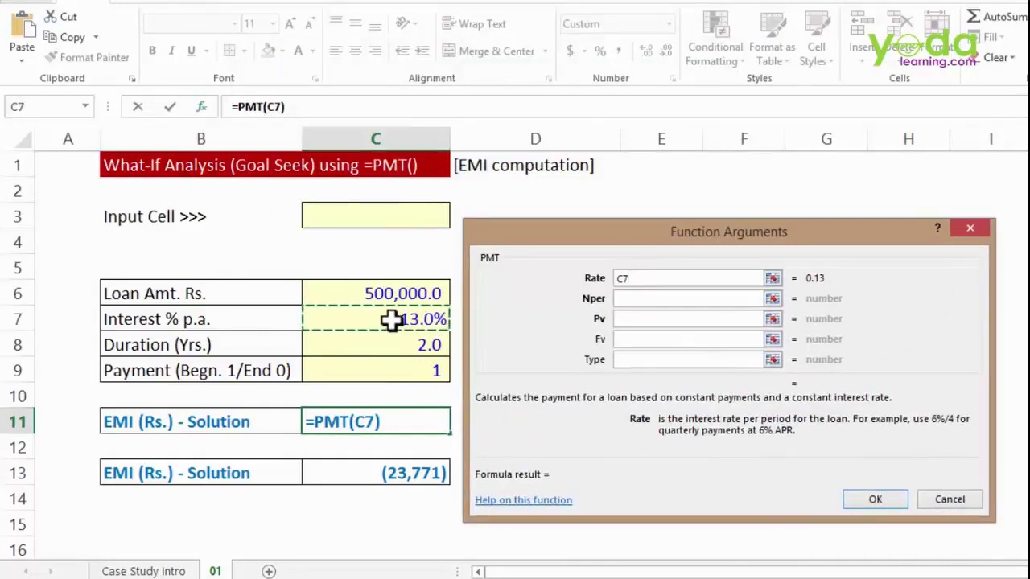
{"action": "type", "text": "/12"}
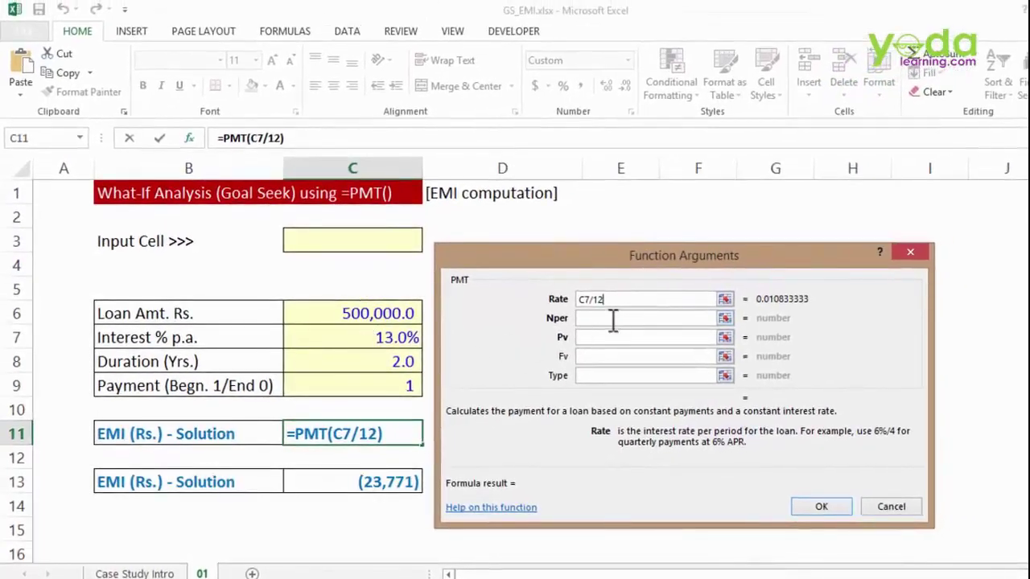
{"action": "left_click", "coordinate": [613, 319]}
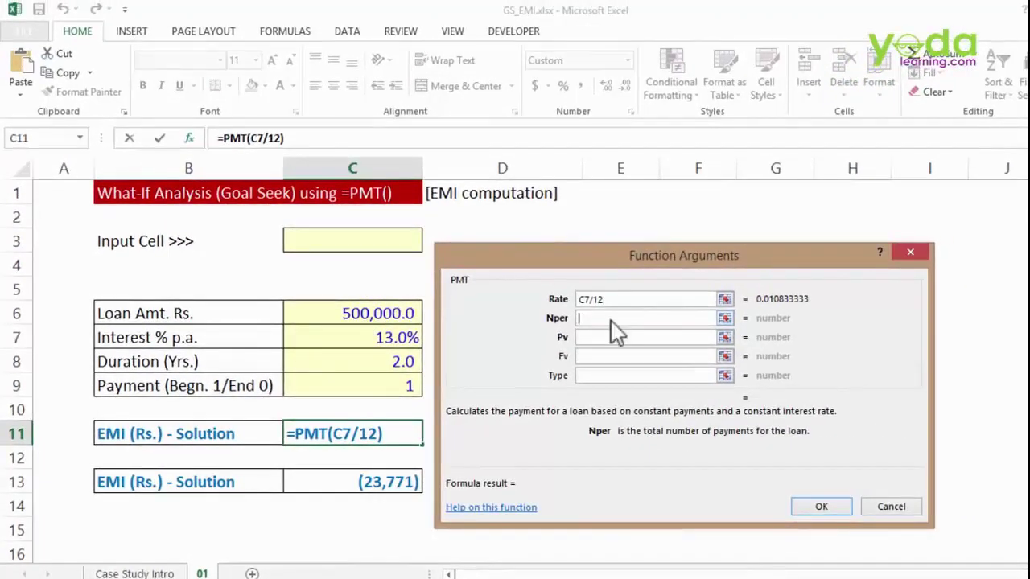
{"action": "left_click", "coordinate": [370, 360]}
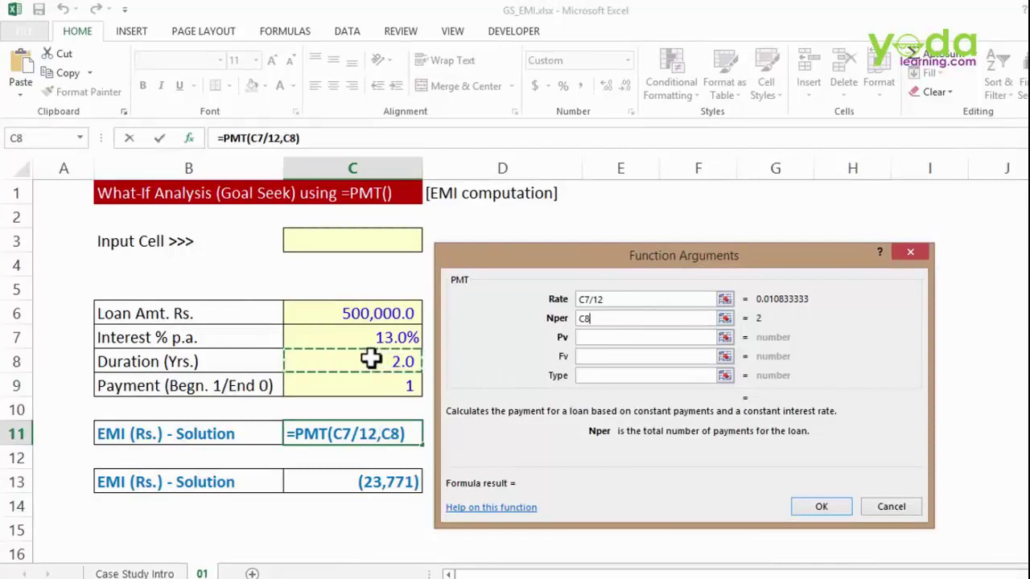
{"action": "type", "text": "*12"}
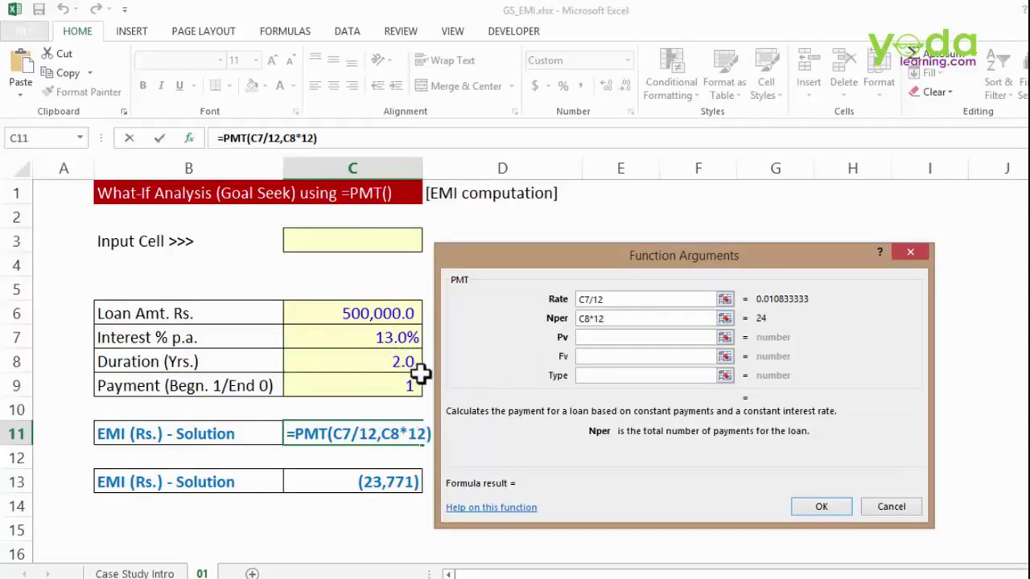
{"action": "left_click", "coordinate": [602, 337]}
{"action": "left_click", "coordinate": [369, 313]}
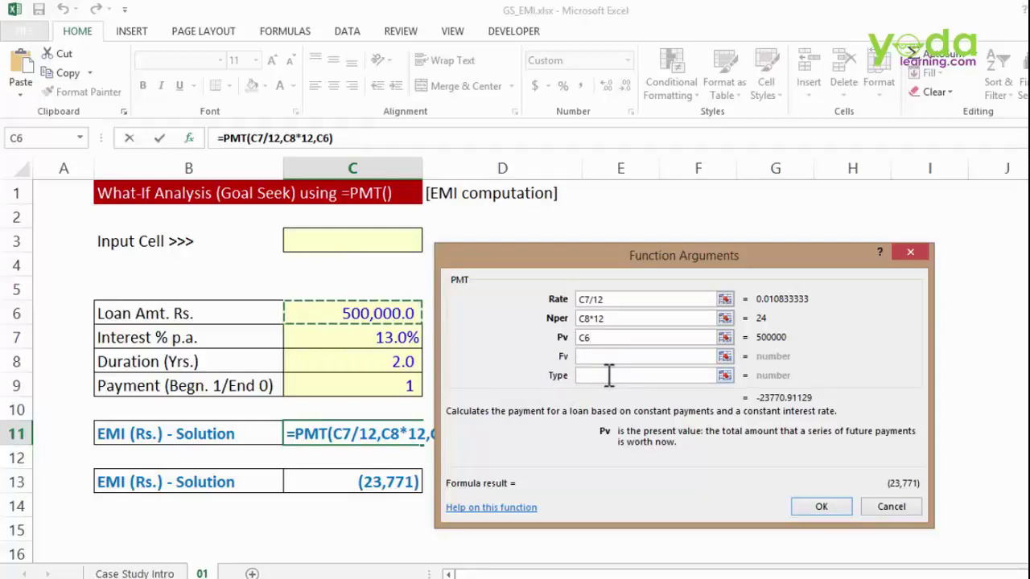
{"action": "left_click", "coordinate": [821, 504]}
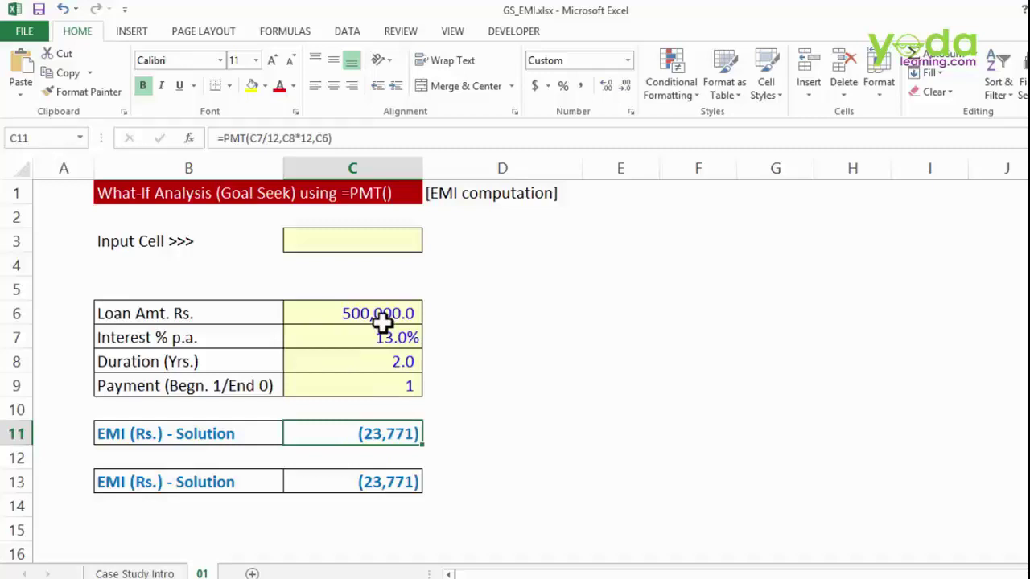
- Change the duration in C8 to 2.5 years, then select the EMI cell C11
{"action": "left_click", "coordinate": [398, 363]}
{"action": "type", "text": "2.5"}
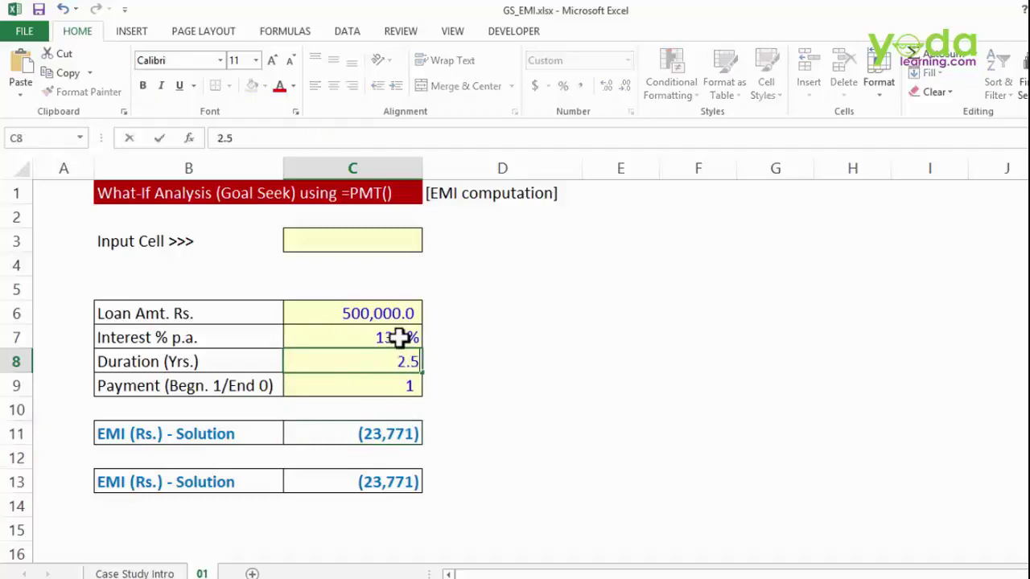
{"action": "key", "text": "Return"}
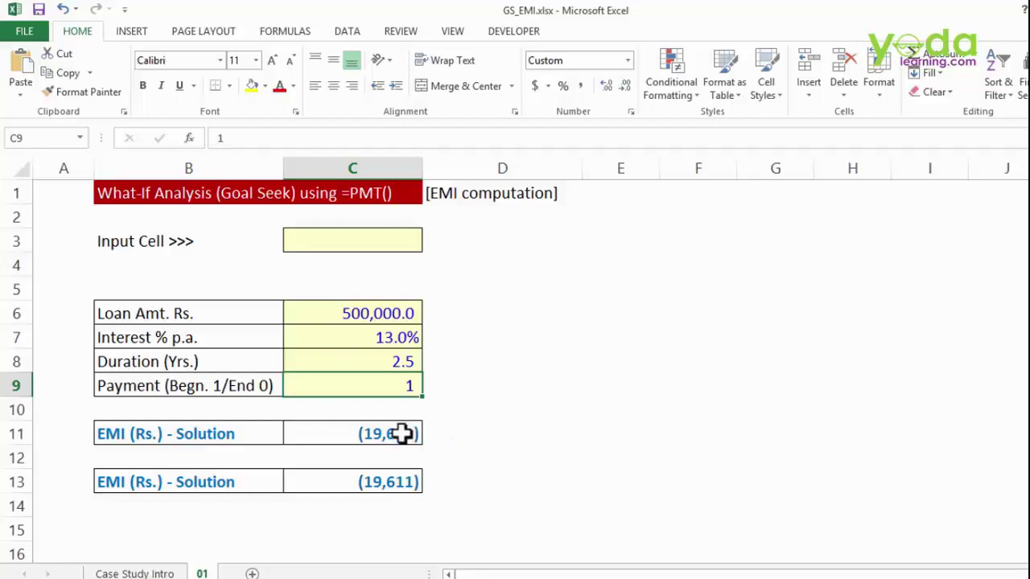
{"action": "left_click", "coordinate": [394, 435]}
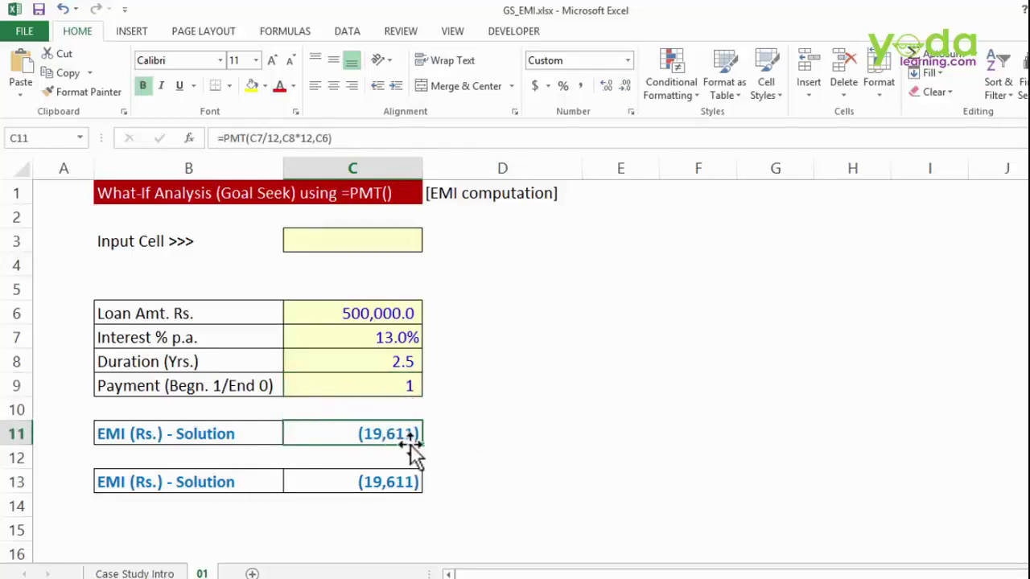
- Goal Seek C11 to -20000 by changing loan amount C6, giving 509,923.8
{"action": "left_click", "coordinate": [349, 39]}
{"action": "left_click", "coordinate": [788, 85]}
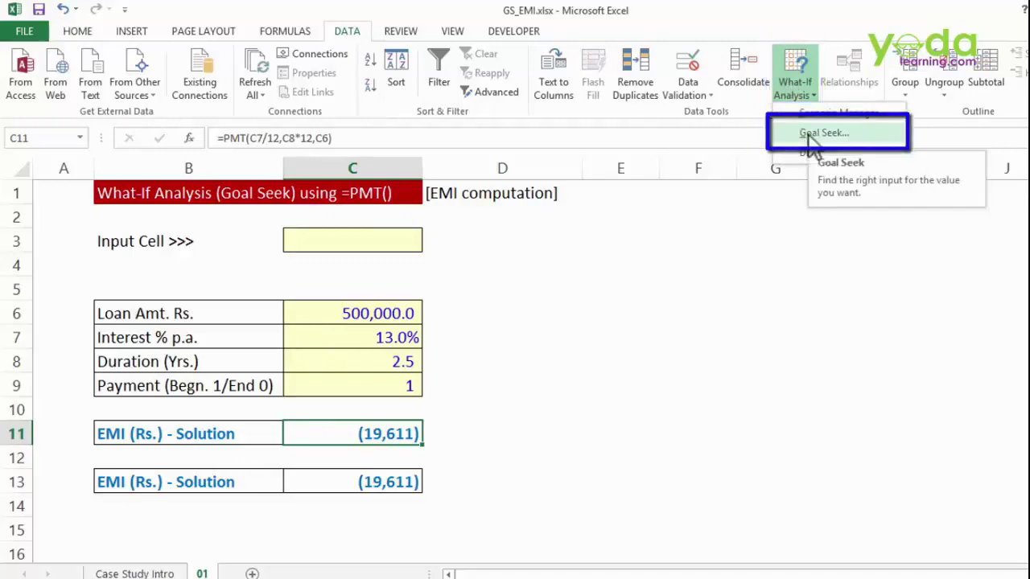
{"action": "left_click", "coordinate": [812, 143]}
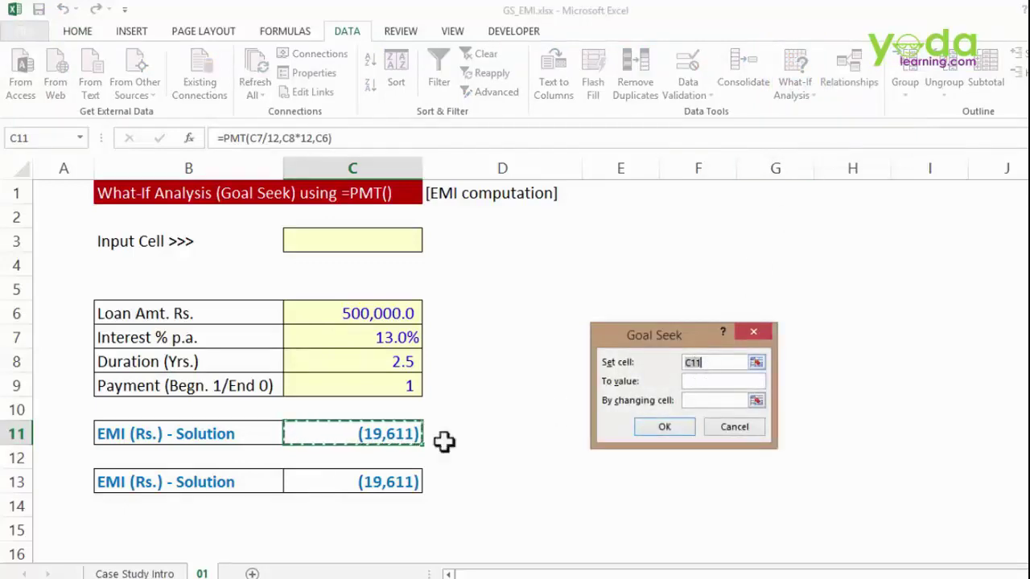
{"action": "left_click", "coordinate": [322, 434]}
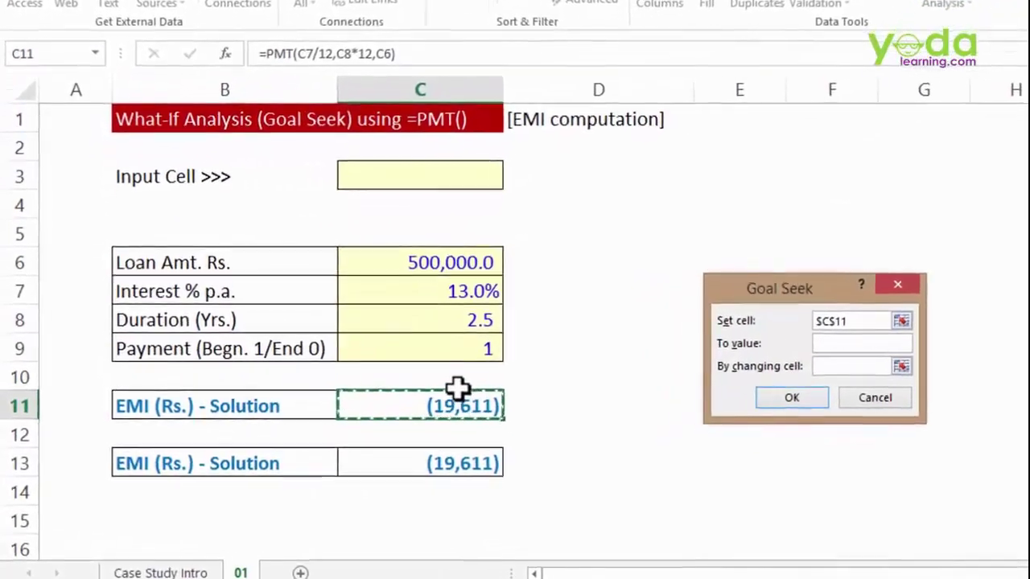
{"action": "left_click", "coordinate": [832, 343]}
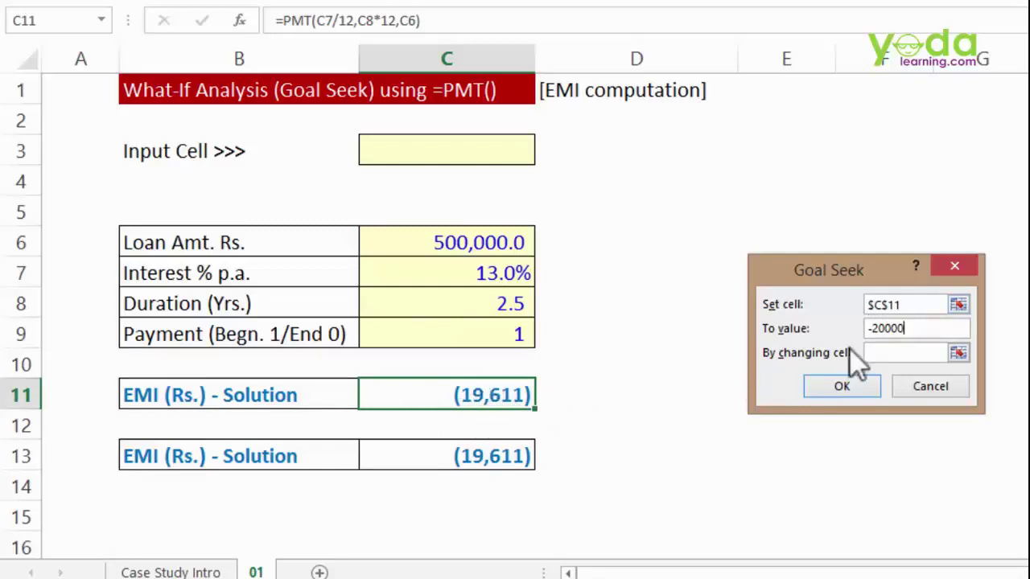
{"action": "left_click", "coordinate": [909, 353]}
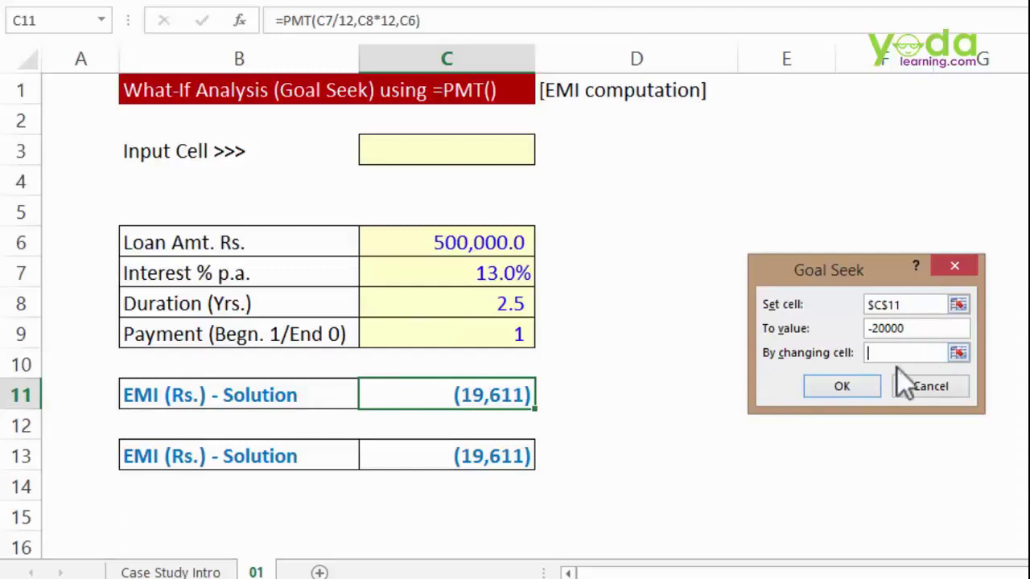
{"action": "left_click", "coordinate": [458, 244]}
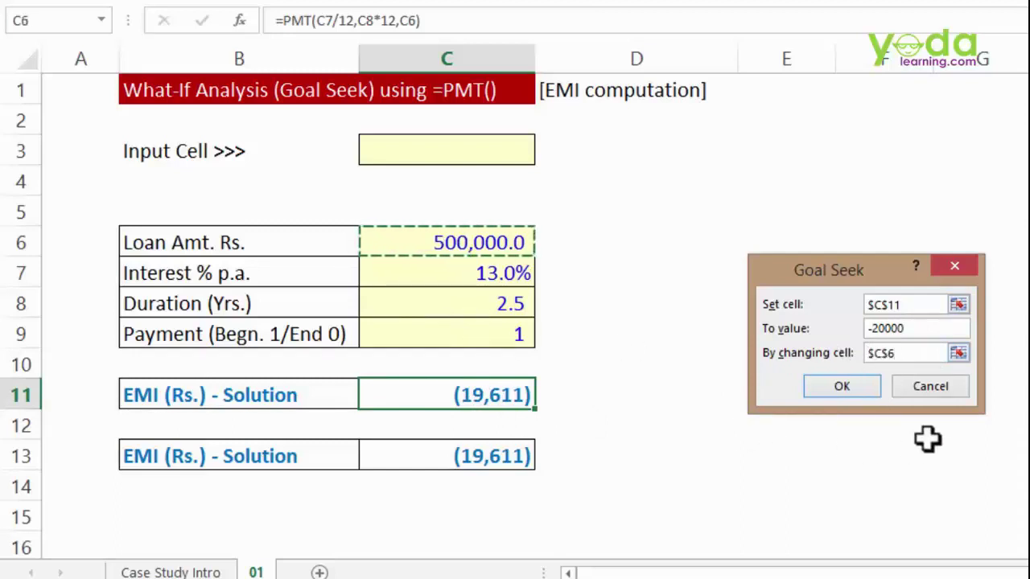
{"action": "left_click", "coordinate": [843, 387]}
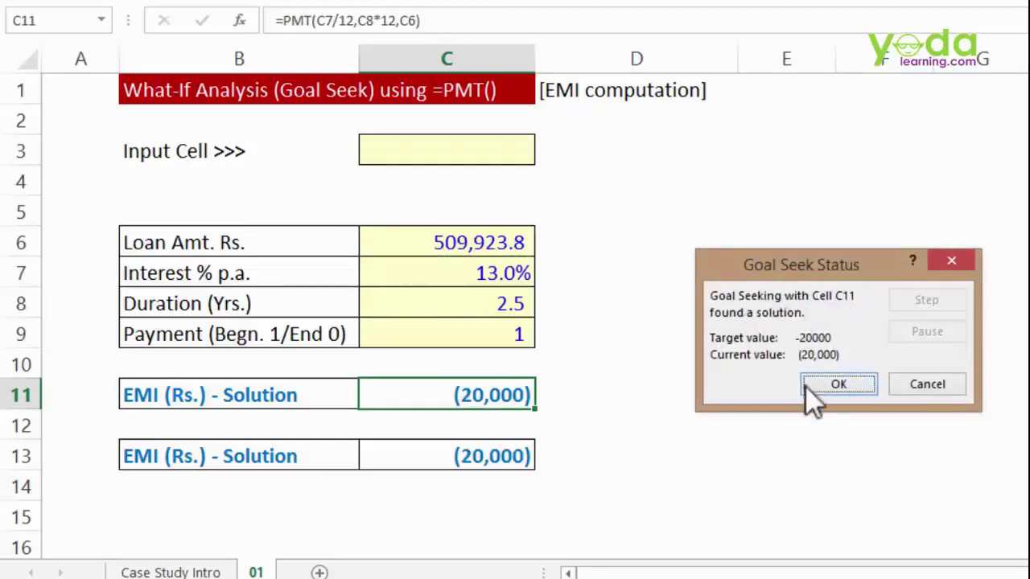
{"action": "left_click", "coordinate": [827, 387]}
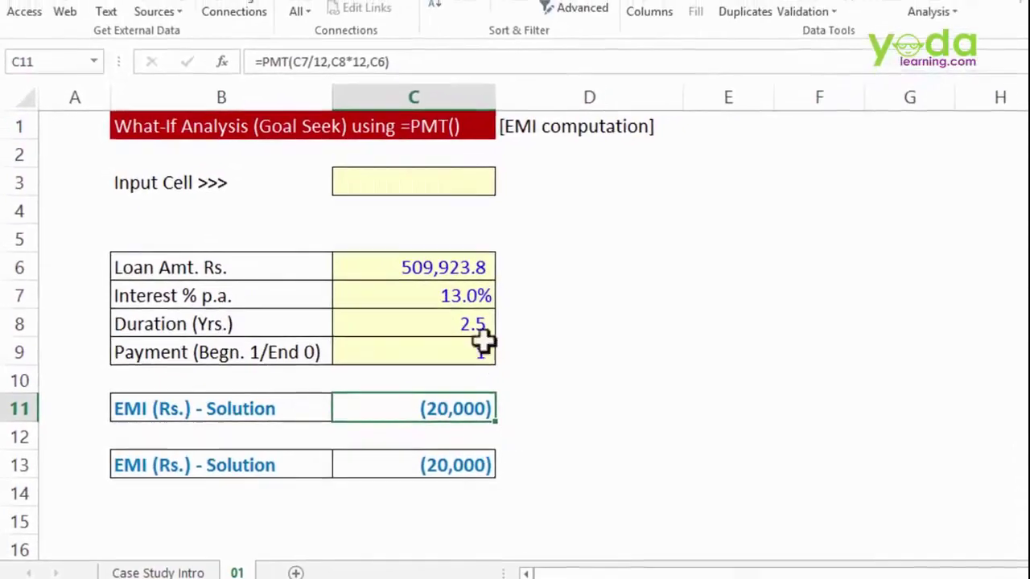
- Undo the loan change, then Goal Seek C11 to -20000 by varying duration C8, giving 2.4 years
{"action": "key", "text": "ctrl+z"}
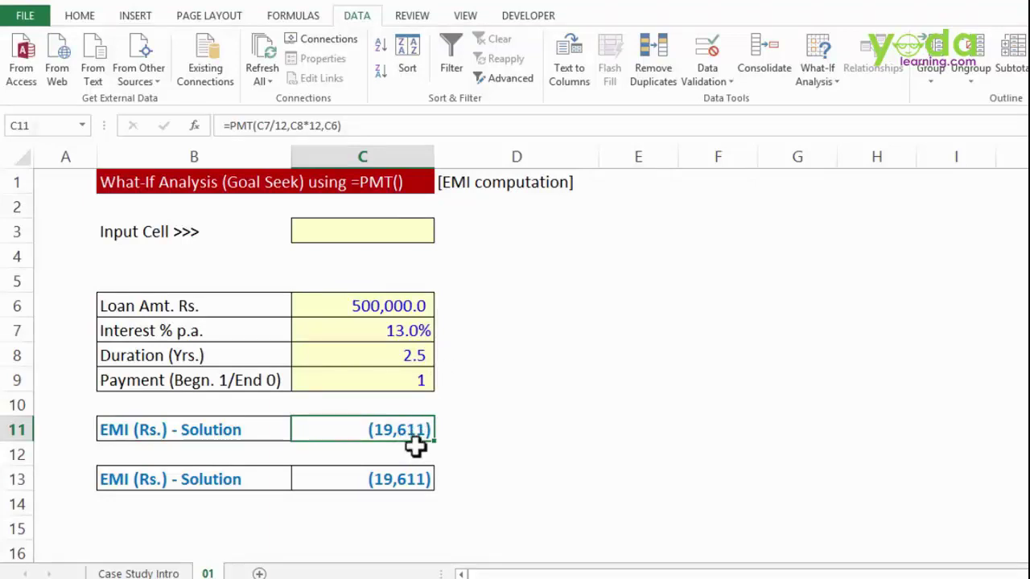
{"action": "left_click", "coordinate": [824, 80]}
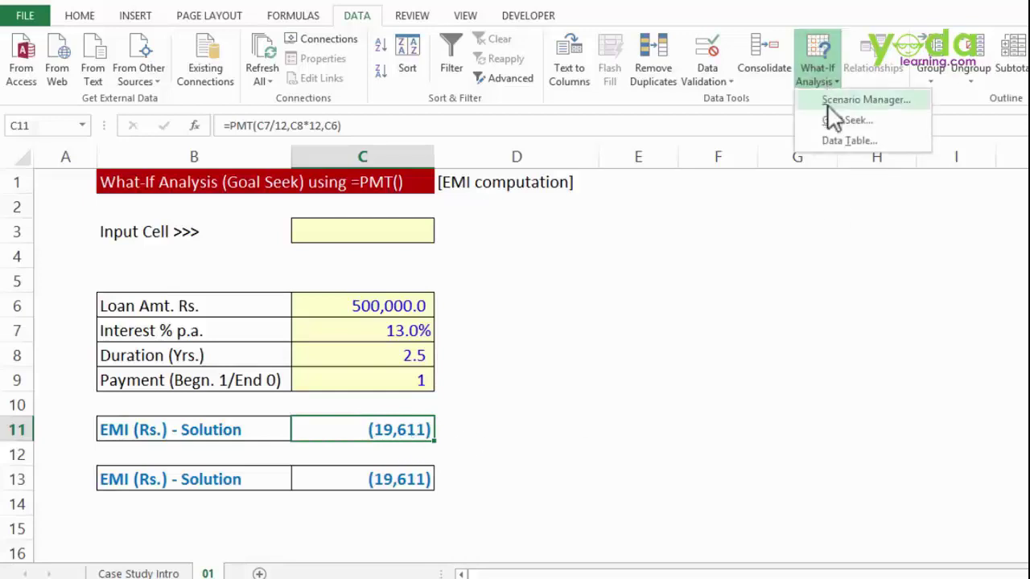
{"action": "left_click", "coordinate": [833, 119]}
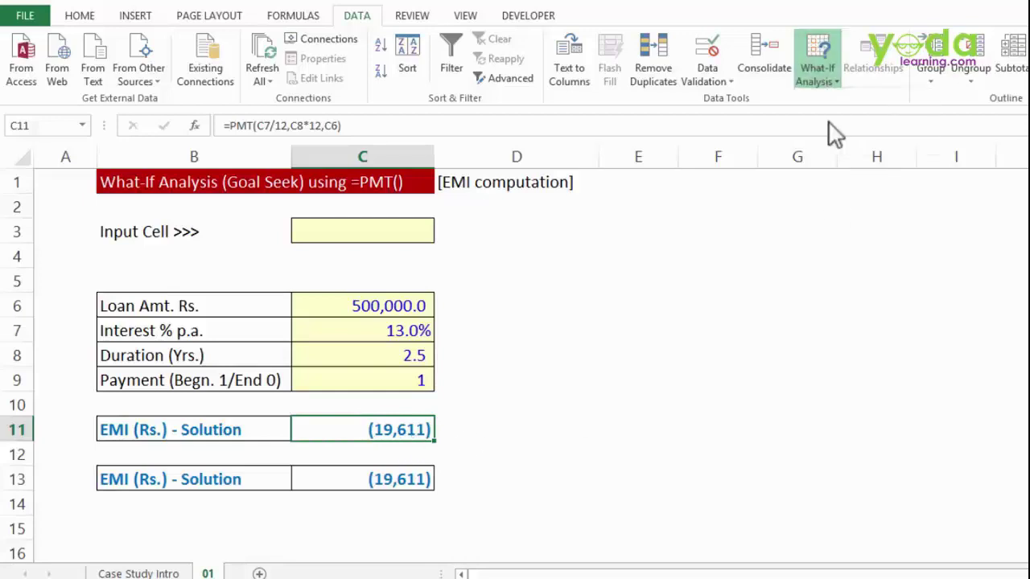
{"action": "left_click", "coordinate": [439, 428]}
{"action": "left_click", "coordinate": [701, 368]}
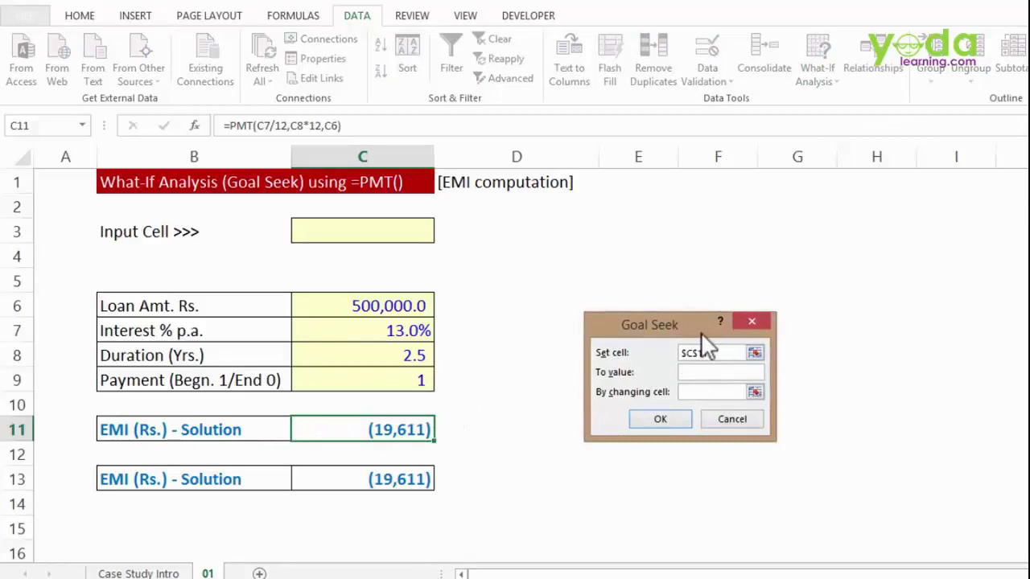
{"action": "type", "text": "-20000"}
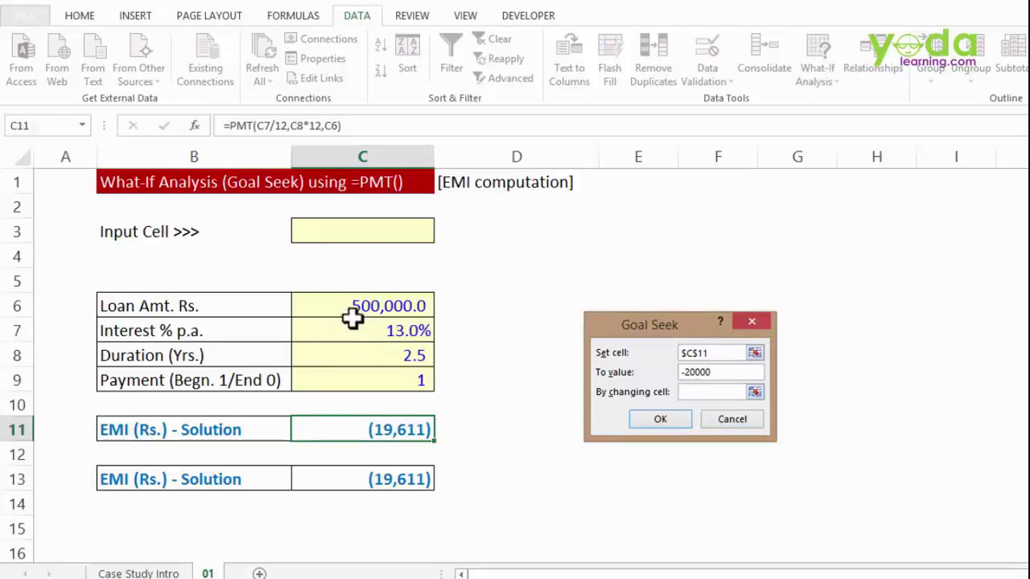
{"action": "left_click", "coordinate": [404, 358]}
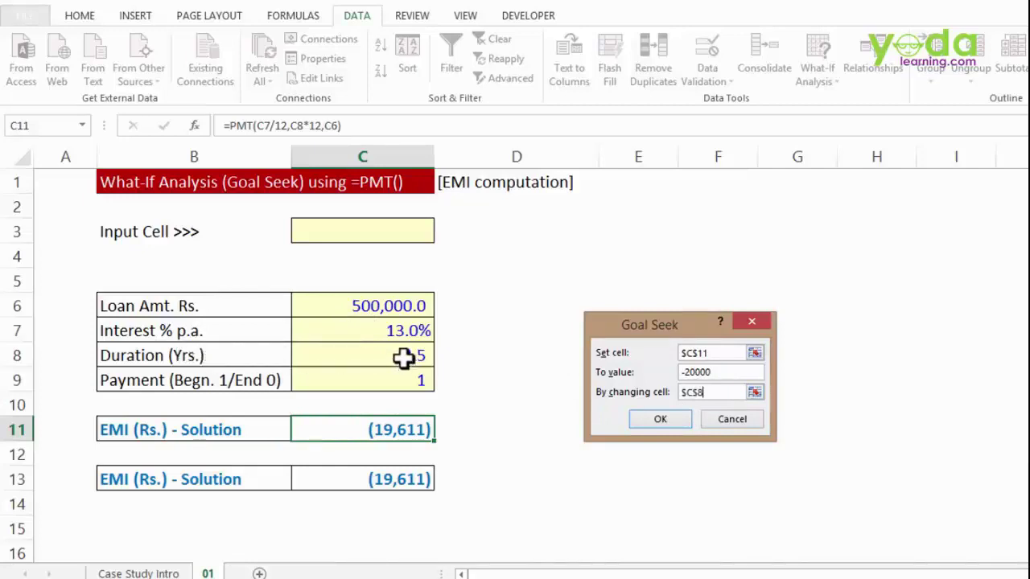
{"action": "left_click", "coordinate": [672, 422]}
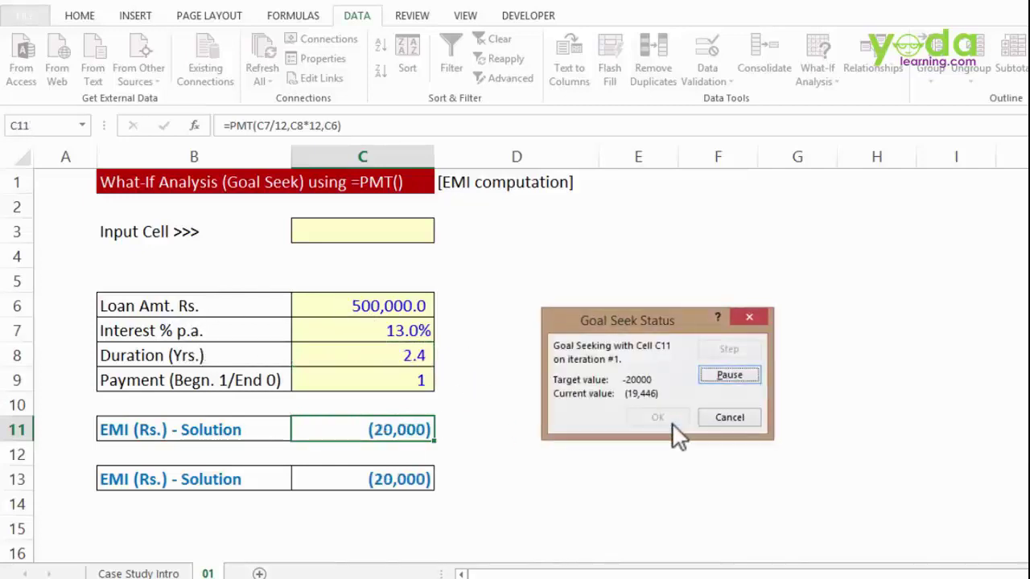
{"action": "left_click", "coordinate": [672, 421]}
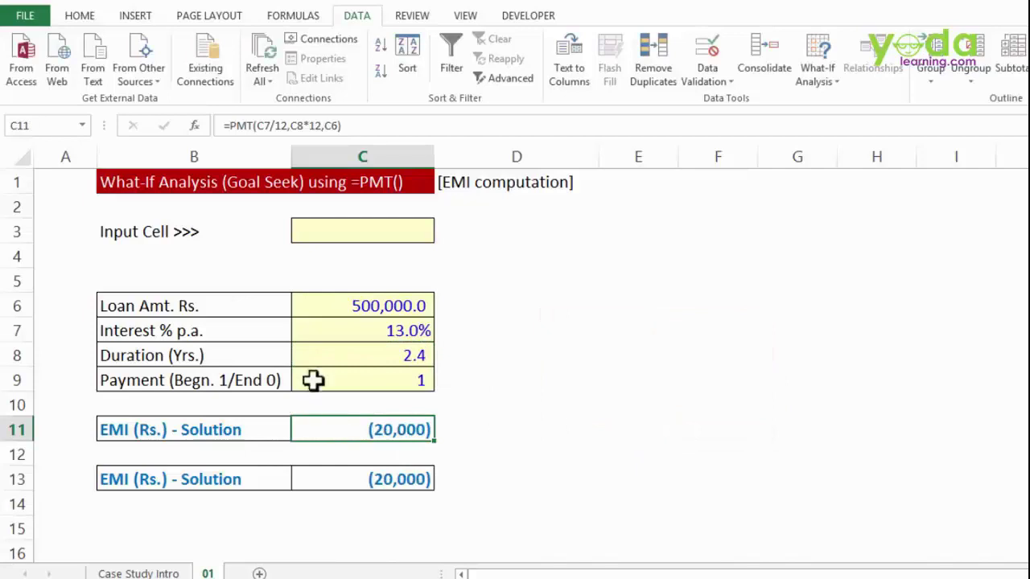
{"action": "left_click", "coordinate": [385, 355]}
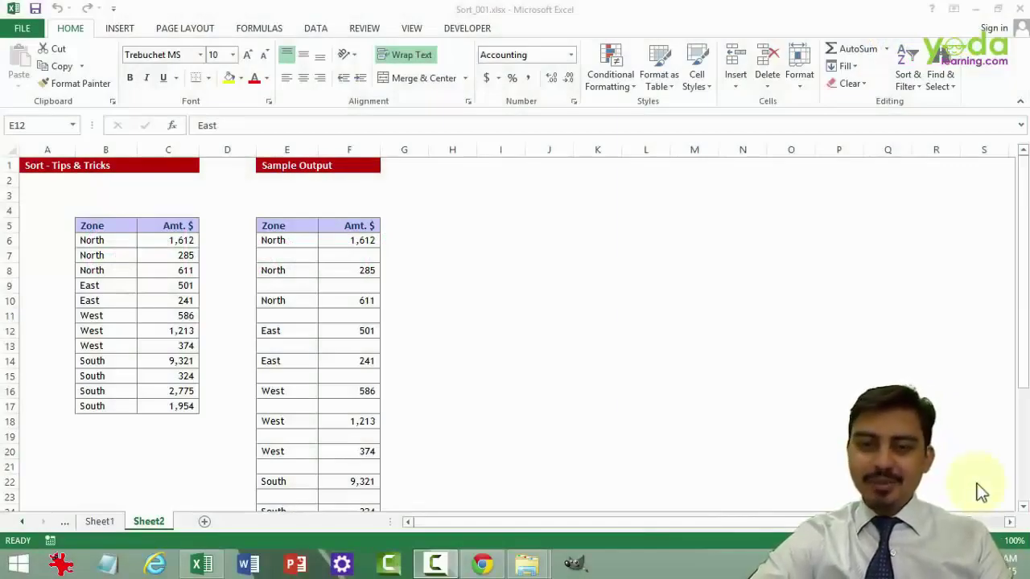
{"action": "left_click", "coordinate": [106, 258]}
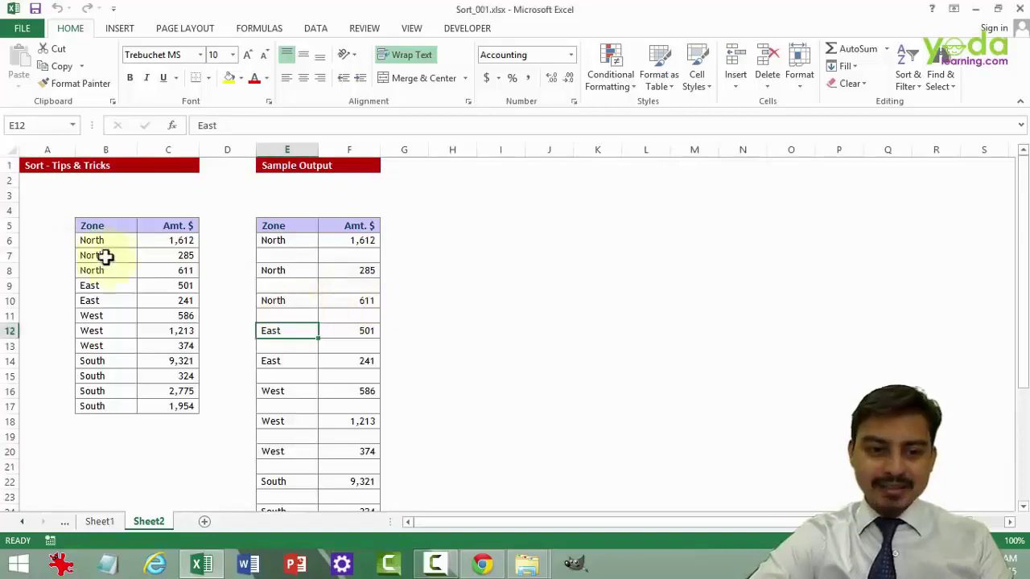
{"action": "left_click", "coordinate": [105, 256]}
{"action": "left_click", "coordinate": [110, 240]}
{"action": "left_click_drag", "start_coordinate": [108, 243], "coordinate": [92, 394]}
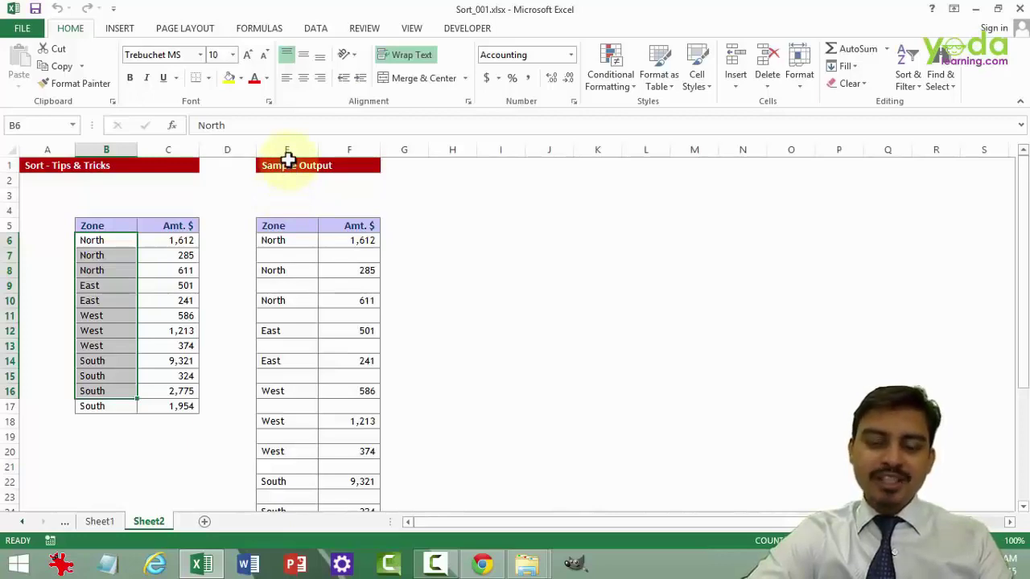
{"action": "left_click", "coordinate": [45, 256]}
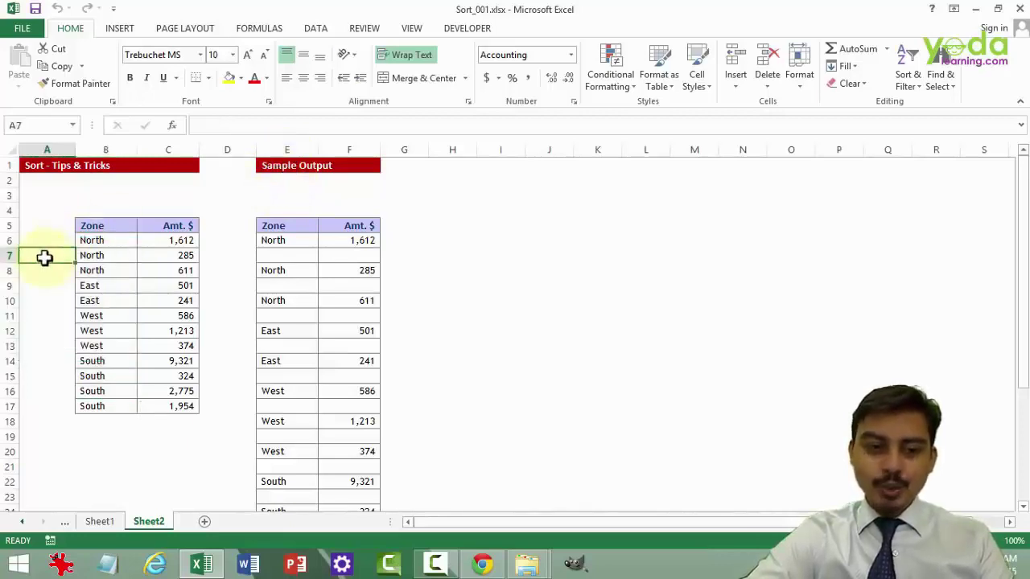
{"action": "left_click", "coordinate": [8, 255]}
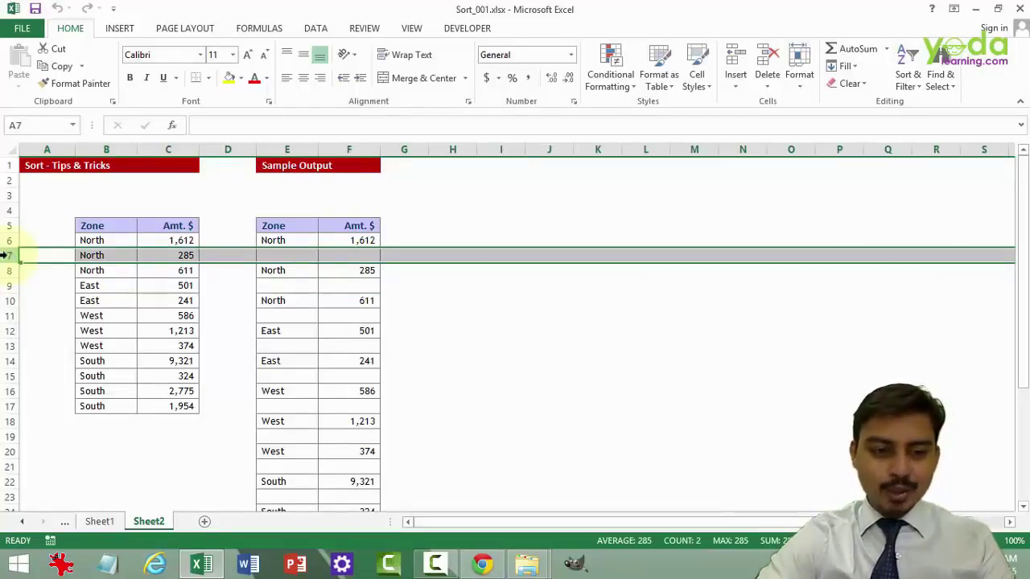
{"action": "right_click", "coordinate": [7, 255]}
{"action": "left_click", "coordinate": [70, 358]}
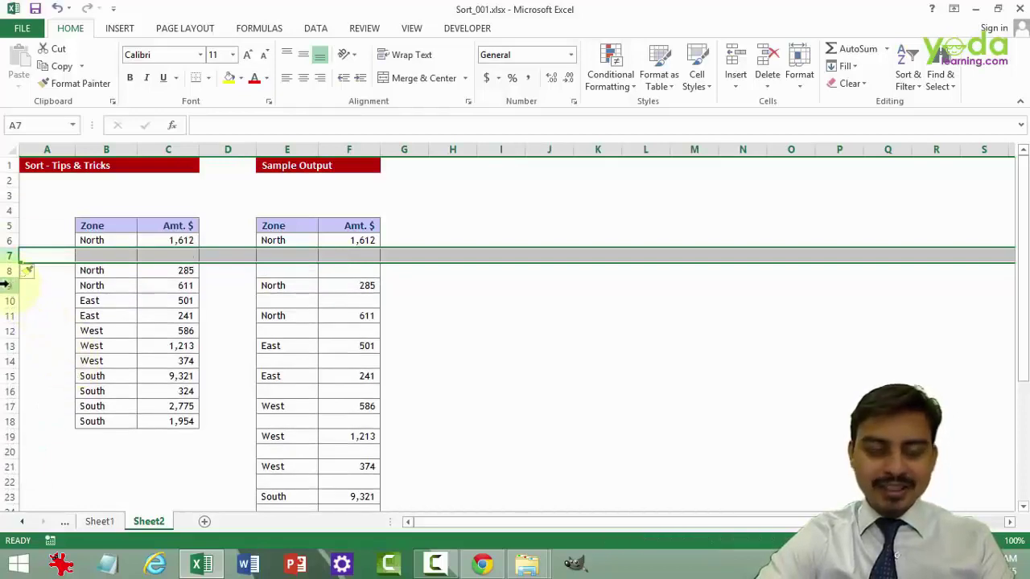
{"action": "left_click", "coordinate": [7, 284]}
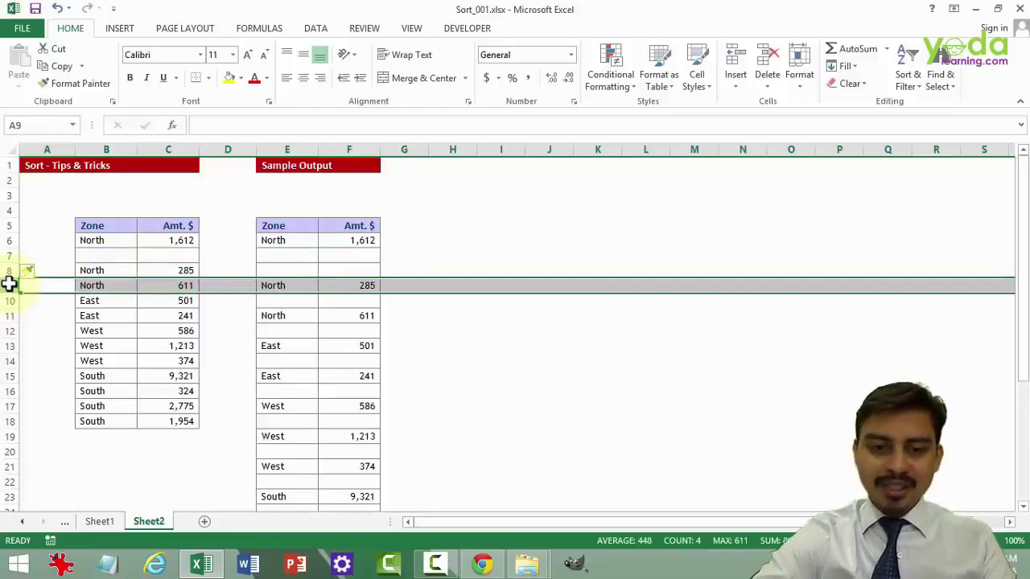
{"action": "key", "text": "ctrl+shift+plus"}
{"action": "left_click", "coordinate": [238, 343]}
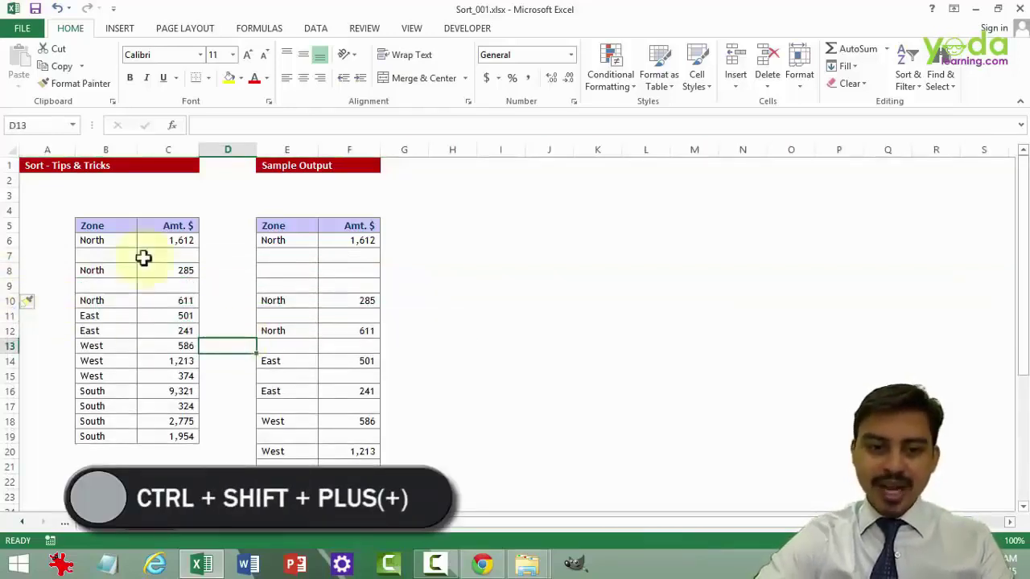
{"action": "left_click", "coordinate": [8, 316]}
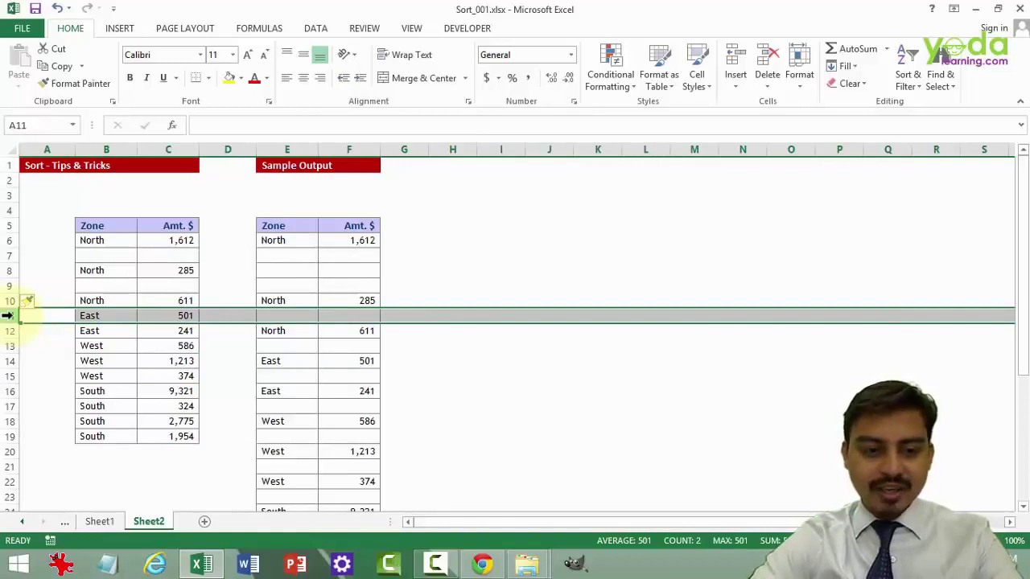
{"action": "key", "text": "F4"}
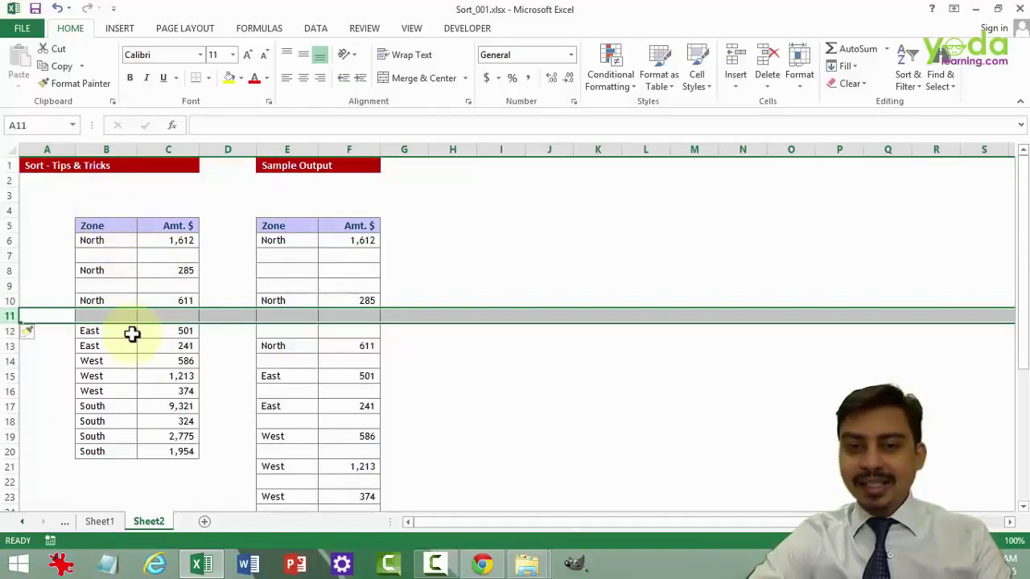
{"action": "key", "text": "ctrl+z"}
{"action": "key", "text": "ctrl+z"}
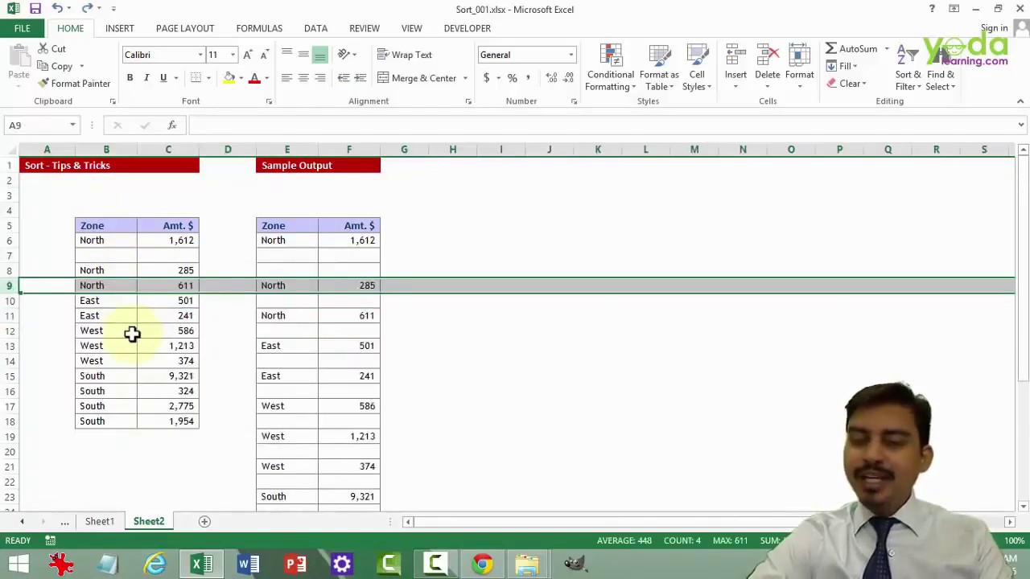
{"action": "key", "text": "ctrl+z"}
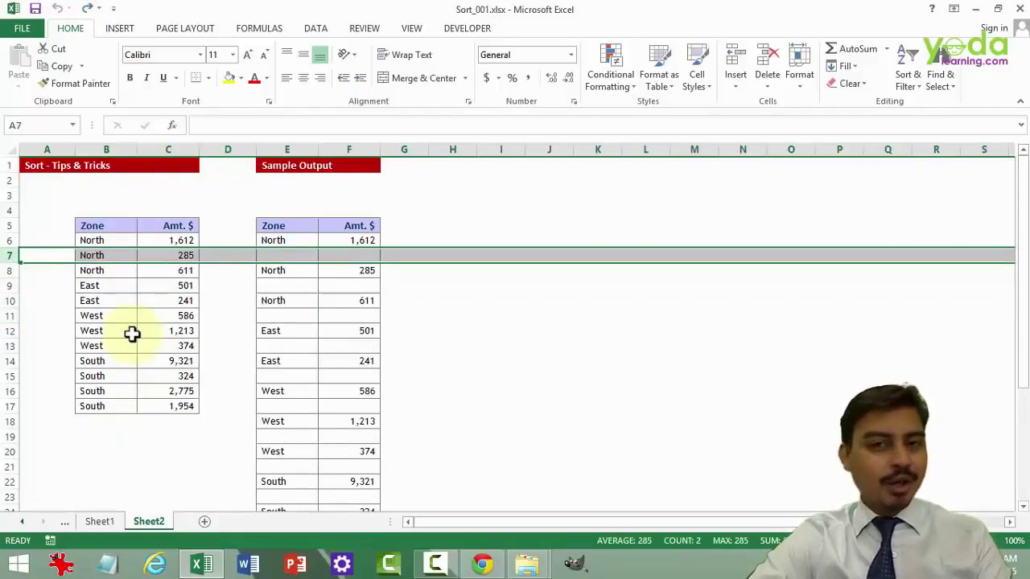
{"action": "left_click", "coordinate": [163, 299]}
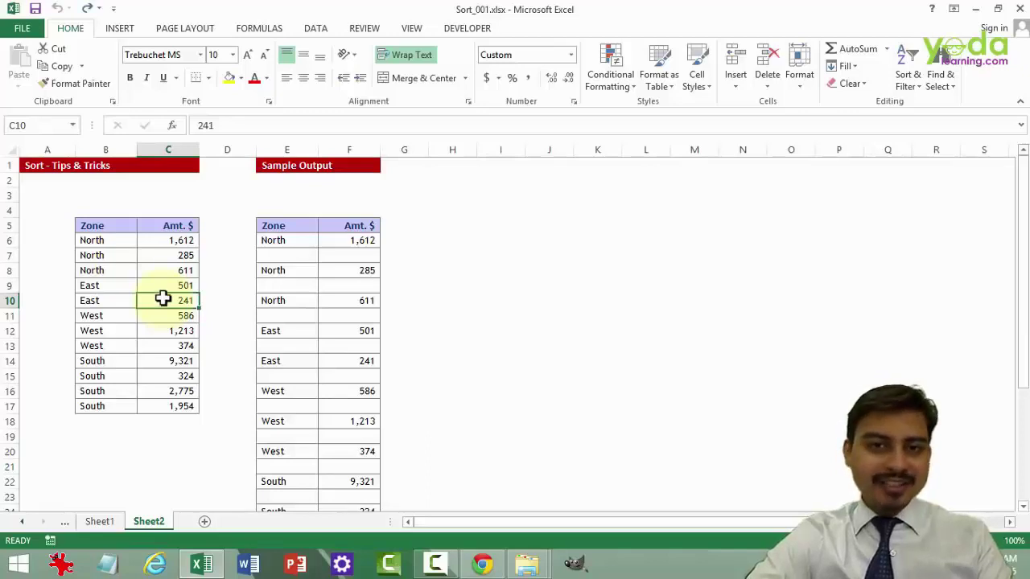
- Copy the Zone and Amt. $ table into a new Sheet3 starting at A1
{"action": "left_click", "coordinate": [146, 284]}
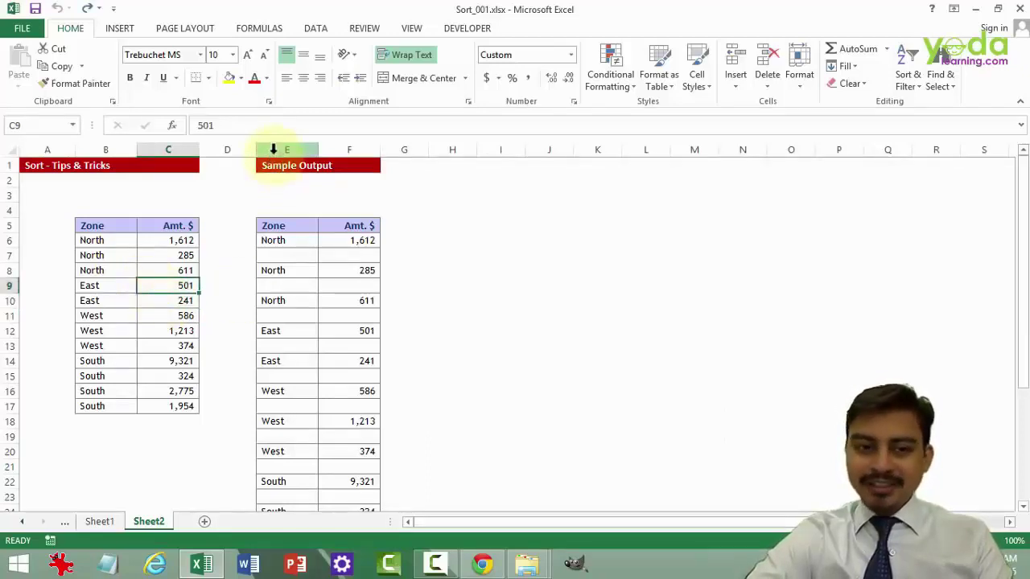
{"action": "left_click_drag", "start_coordinate": [117, 226], "coordinate": [178, 404]}
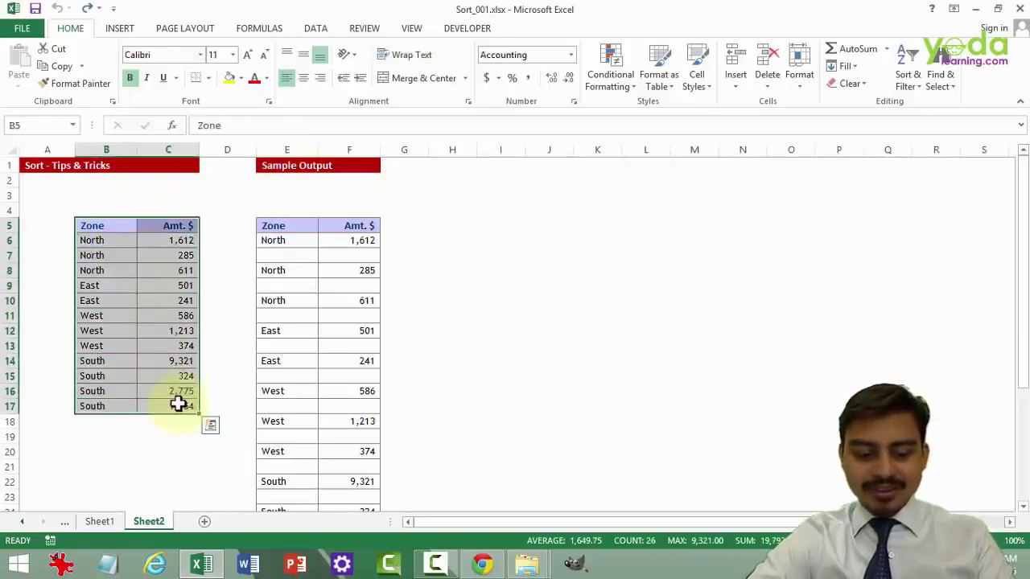
{"action": "key", "text": "ctrl+c"}
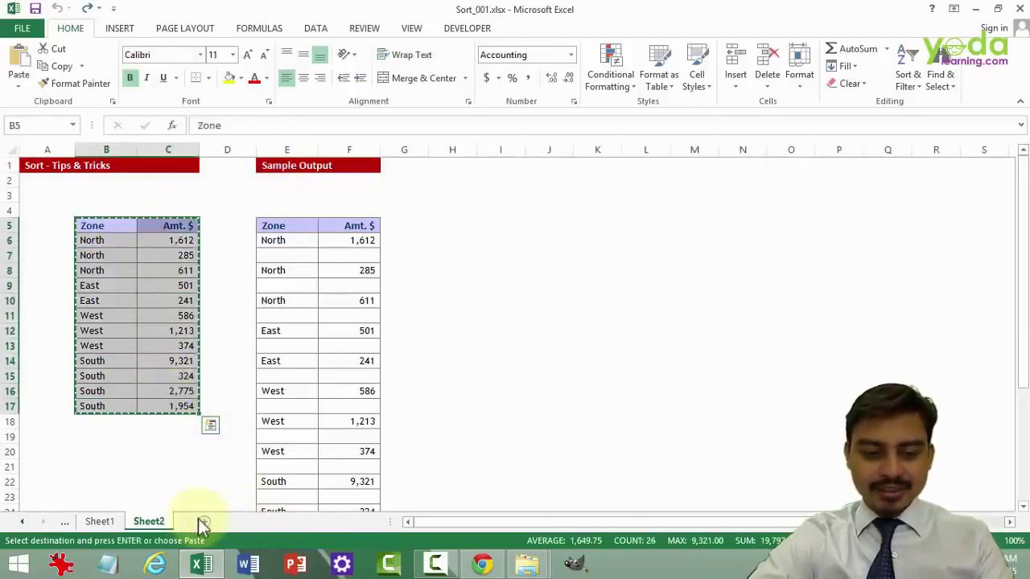
{"action": "left_click", "coordinate": [203, 523]}
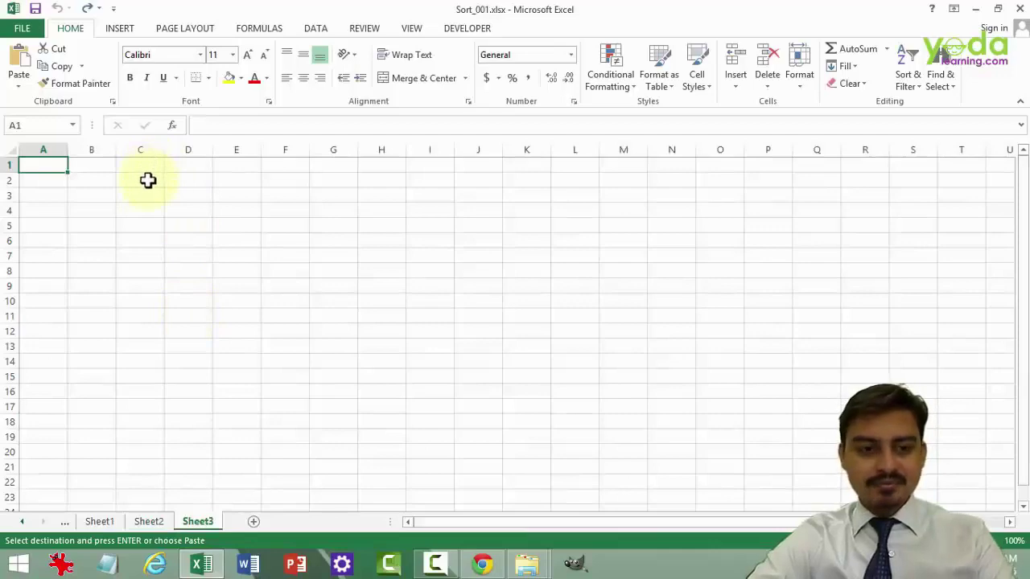
{"action": "key", "text": "ctrl+v"}
{"action": "scroll", "coordinate": [202, 237], "scroll_direction": "up", "scroll_amount": 2, "text": "ctrl"}
- Add a yellow-filled DUMMY SN header in C1, widening column C to fit
{"action": "left_click", "coordinate": [191, 171]}
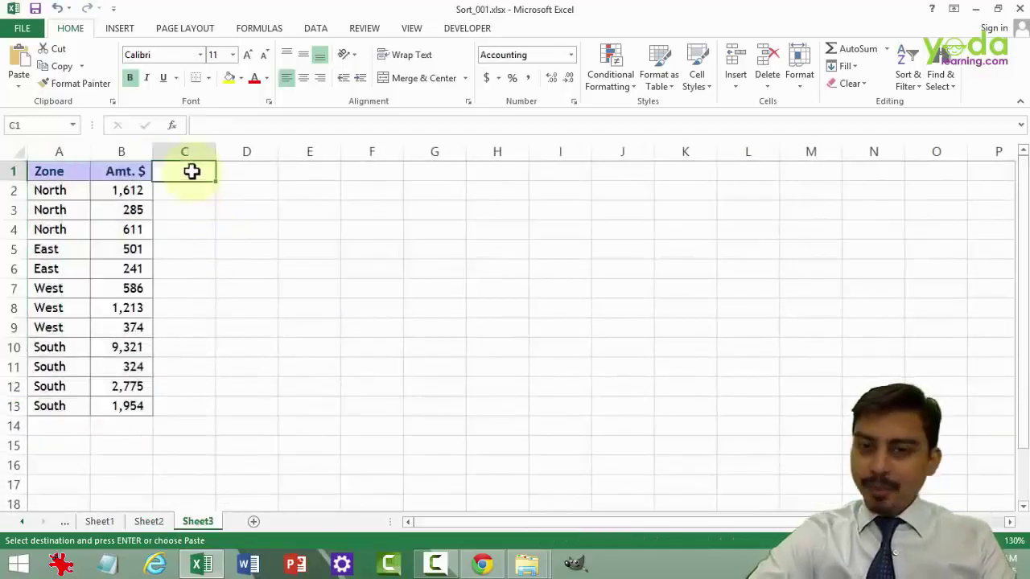
{"action": "type", "text": "DU"}
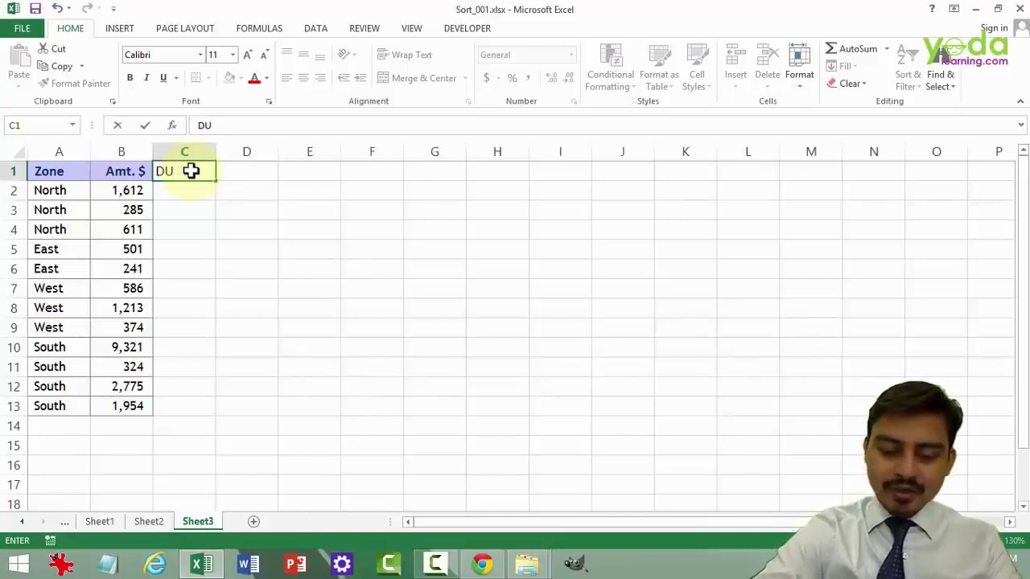
{"action": "type", "text": "MMY S"}
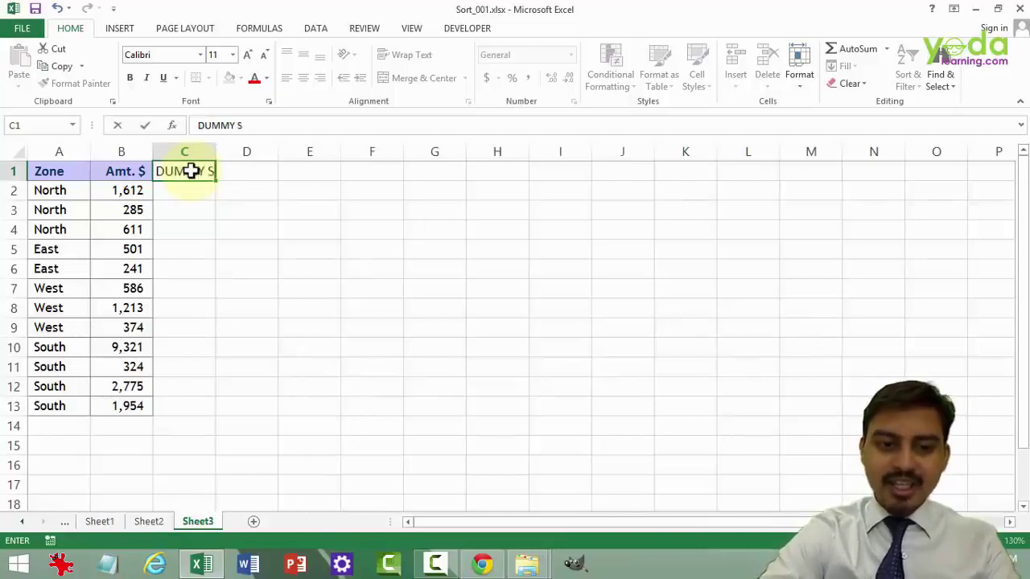
{"action": "type", "text": "N"}
{"action": "left_click", "coordinate": [232, 176]}
{"action": "double_click", "coordinate": [215, 153]}
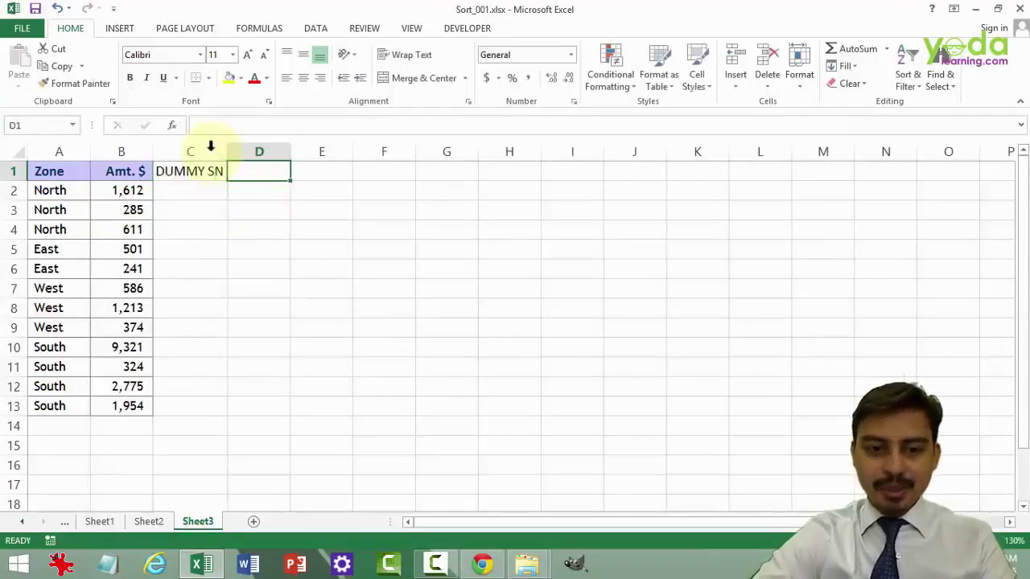
{"action": "left_click", "coordinate": [213, 171]}
{"action": "left_click", "coordinate": [229, 78]}
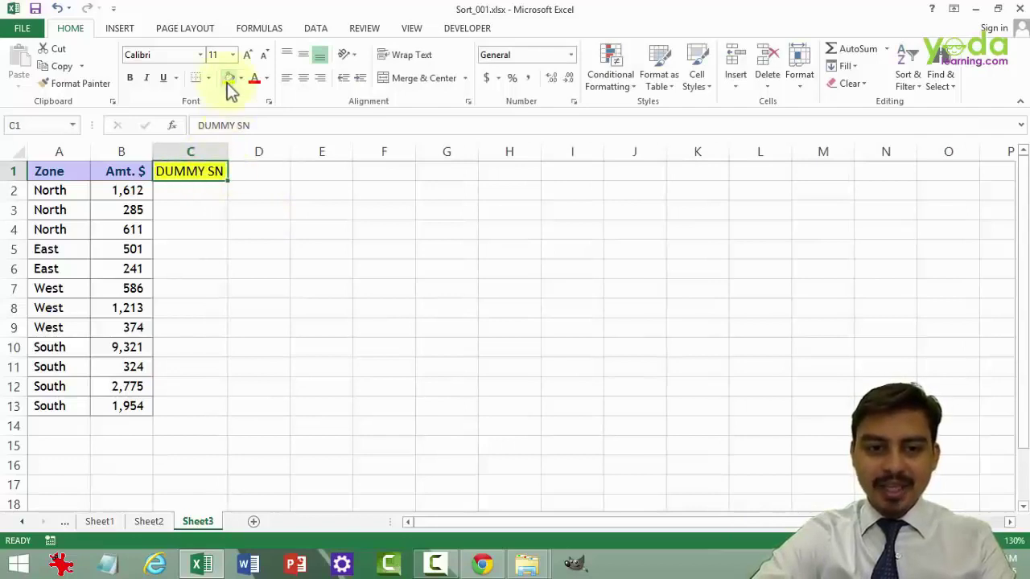
{"action": "left_click", "coordinate": [199, 192]}
- Enter 1 and 2 in C2:C3 and fill the serial numbers down to 12 in row 13
{"action": "type", "text": "1"}
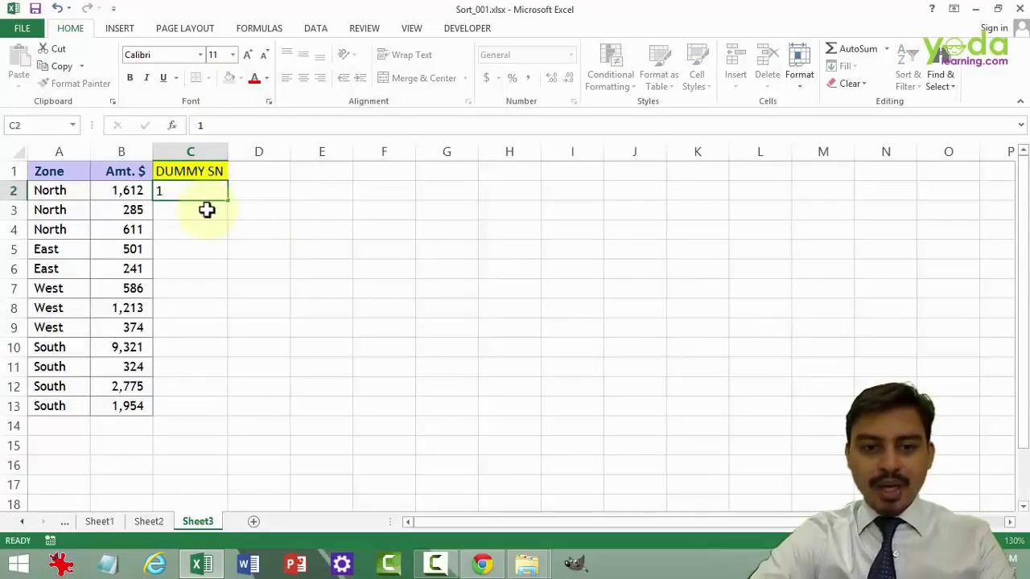
{"action": "left_click", "coordinate": [207, 210]}
{"action": "type", "text": "2"}
{"action": "left_click", "coordinate": [223, 246]}
{"action": "left_click", "coordinate": [213, 192]}
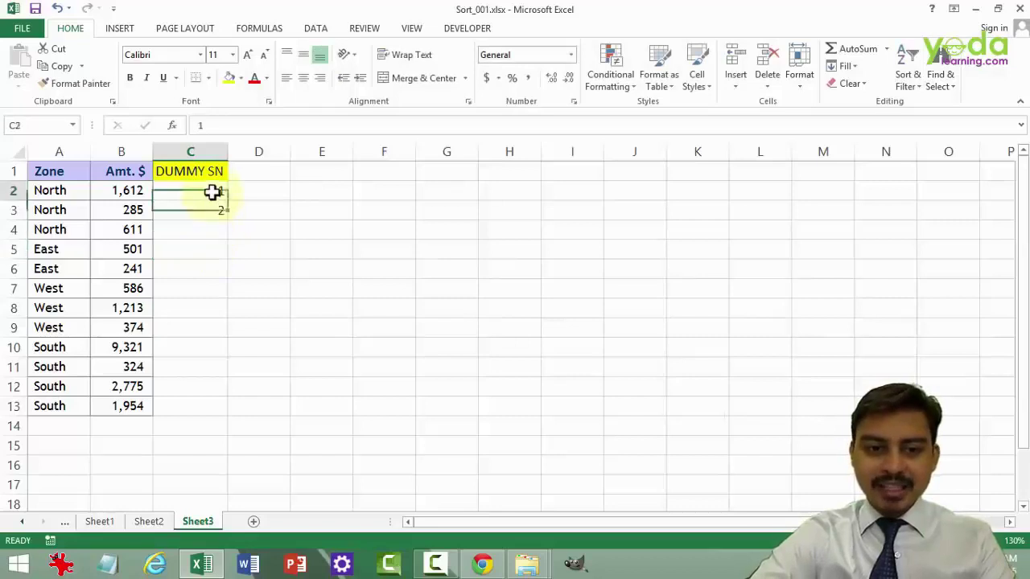
{"action": "left_click_drag", "start_coordinate": [213, 193], "coordinate": [209, 216]}
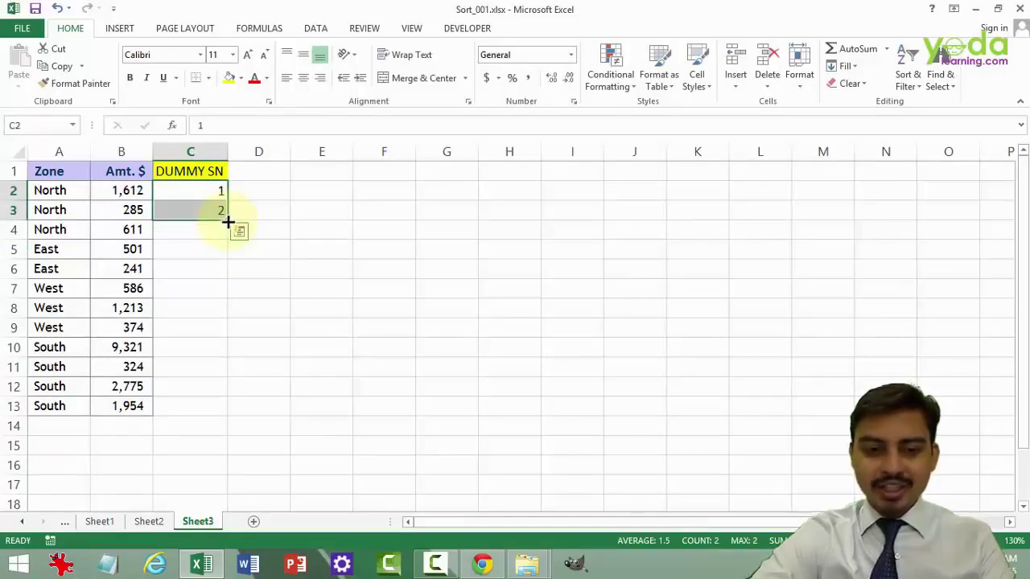
{"action": "double_click", "coordinate": [228, 222]}
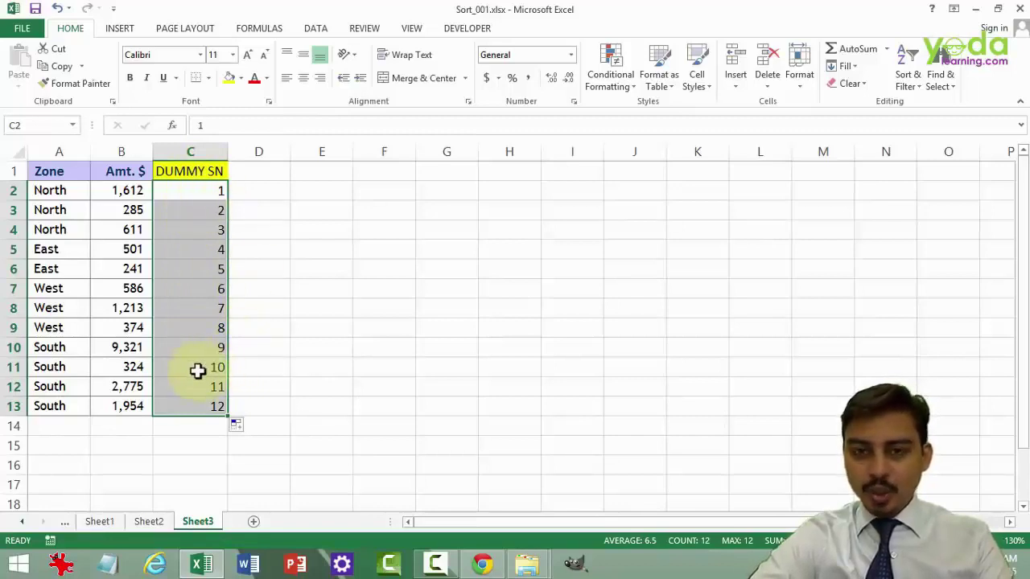
- Paste a second run of 1–12 into C14:C25 and select the whole region A1:C25
{"action": "key", "text": "ctrl+c"}
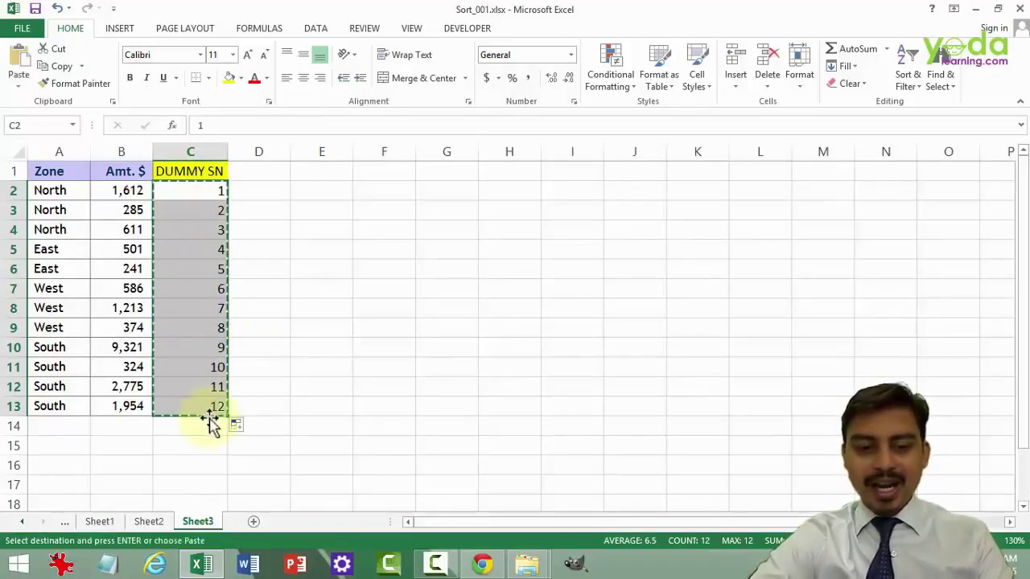
{"action": "left_click", "coordinate": [206, 422]}
{"action": "key", "text": "ctrl+v"}
{"action": "scroll", "coordinate": [198, 284], "scroll_direction": "down", "scroll_amount": 2, "text": "ctrl"}
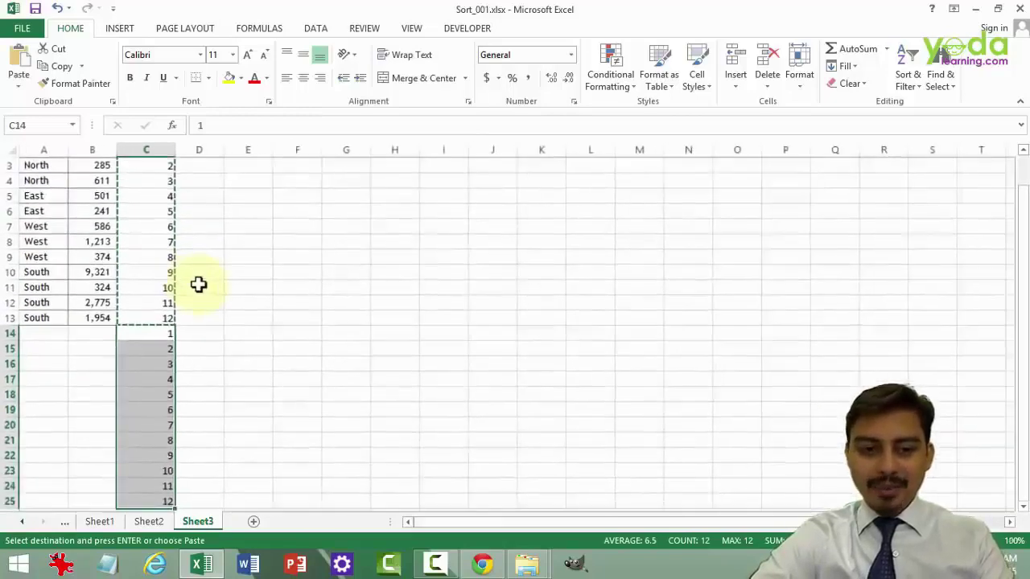
{"action": "scroll", "coordinate": [198, 283], "scroll_direction": "down", "scroll_amount": 1, "text": "ctrl"}
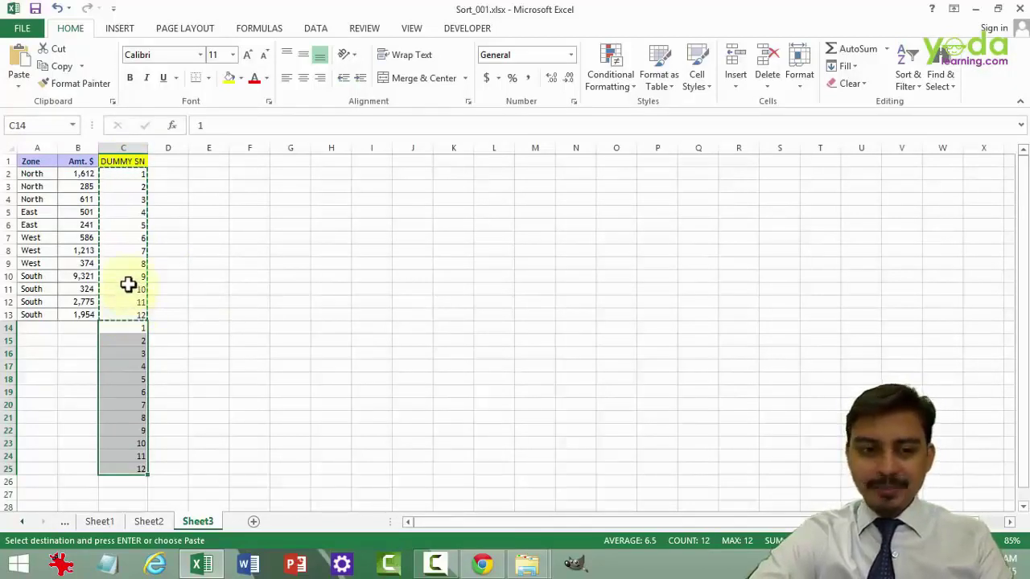
{"action": "left_click", "coordinate": [128, 286]}
{"action": "key", "text": "ctrl+a"}
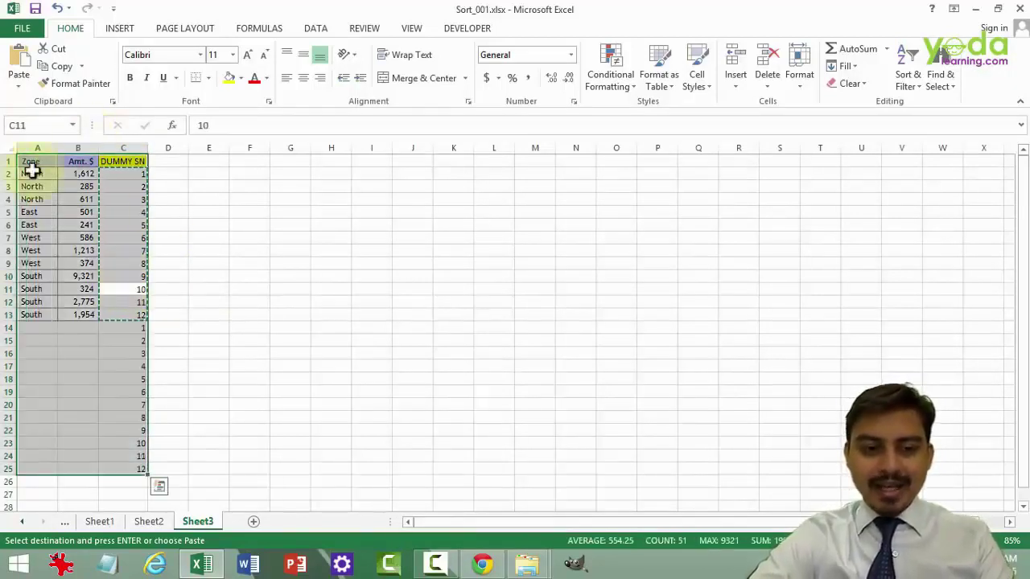
- Sort the A1:C25 data by the DUMMY SN column, Smallest to Largest
{"action": "left_click", "coordinate": [315, 29]}
{"action": "left_click", "coordinate": [360, 64]}
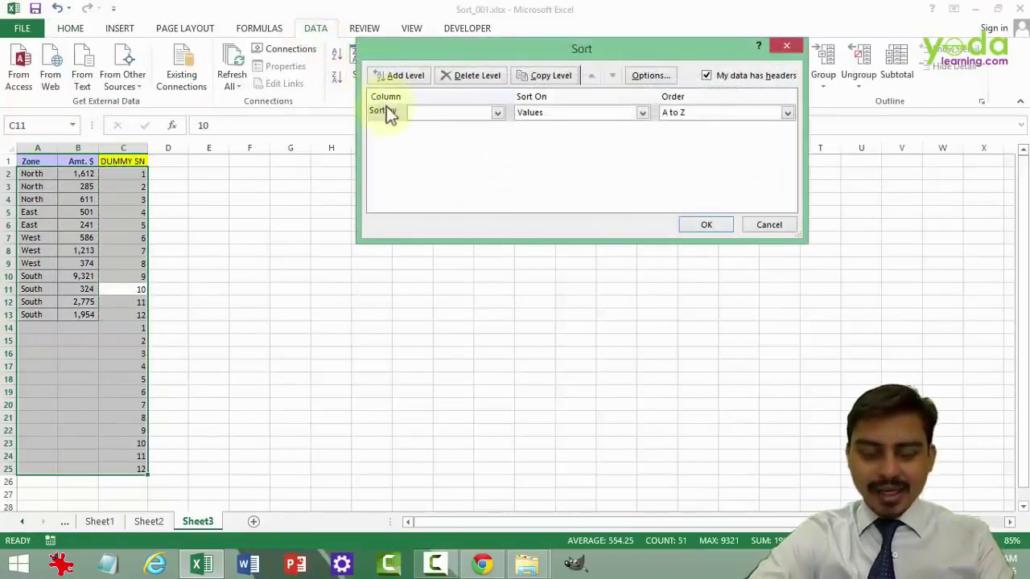
{"action": "left_click", "coordinate": [433, 117]}
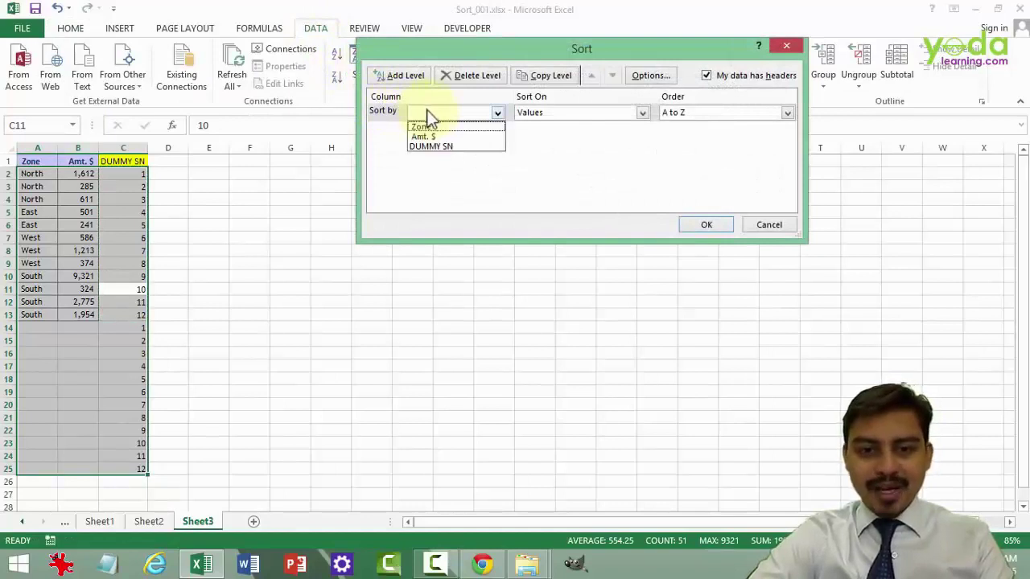
{"action": "left_click", "coordinate": [429, 146]}
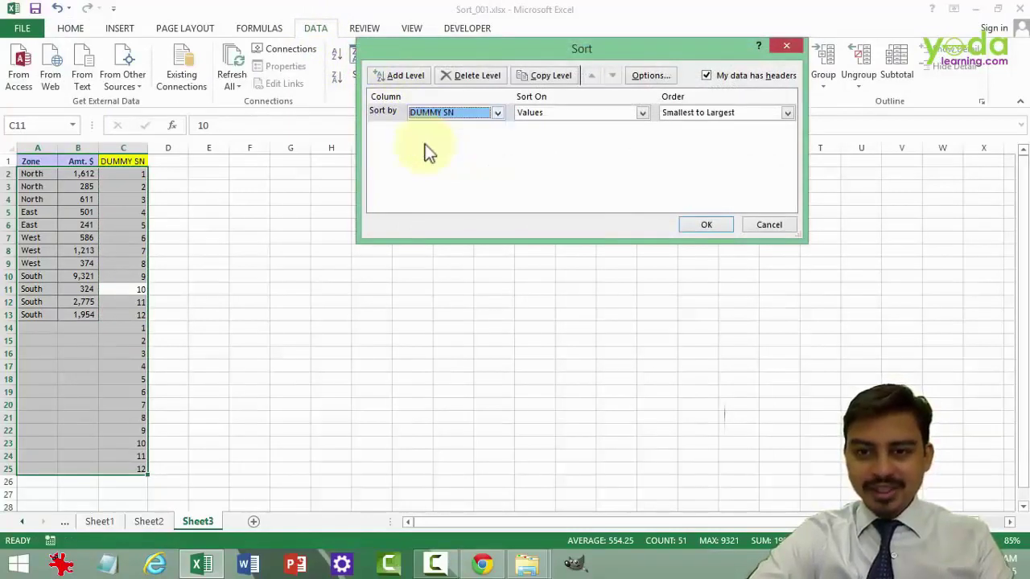
{"action": "left_click_drag", "start_coordinate": [482, 49], "coordinate": [335, 68]}
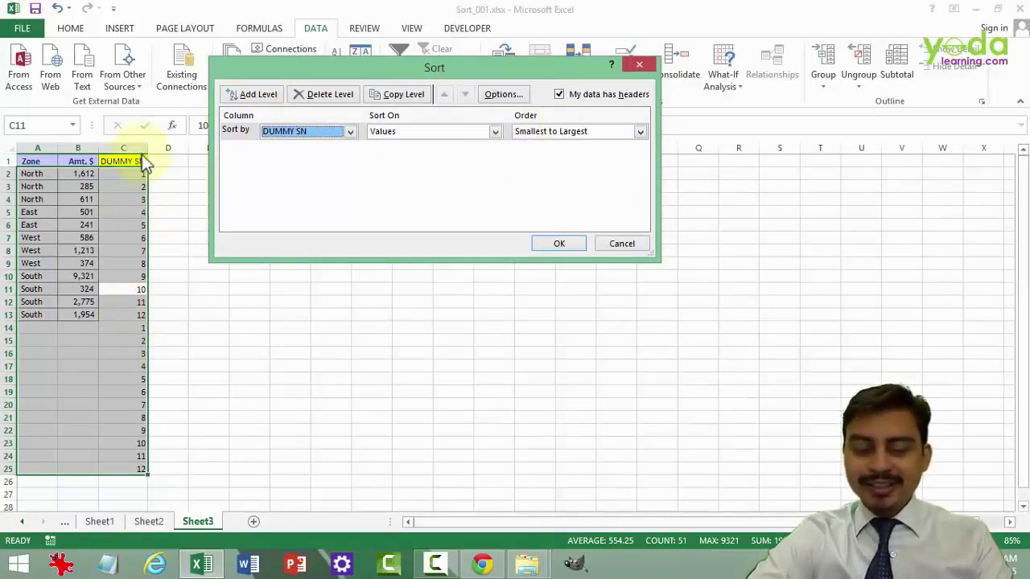
{"action": "left_click", "coordinate": [561, 244]}
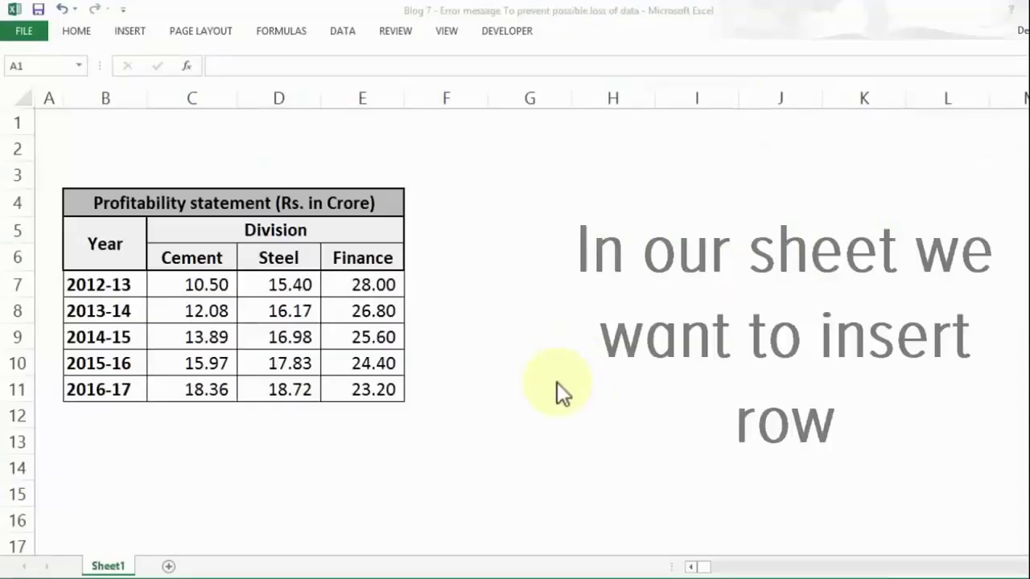
- Try inserting a row above the 2013-14 row 8, dismiss the cannot-shift error, and select B12
{"action": "left_click", "coordinate": [18, 310]}
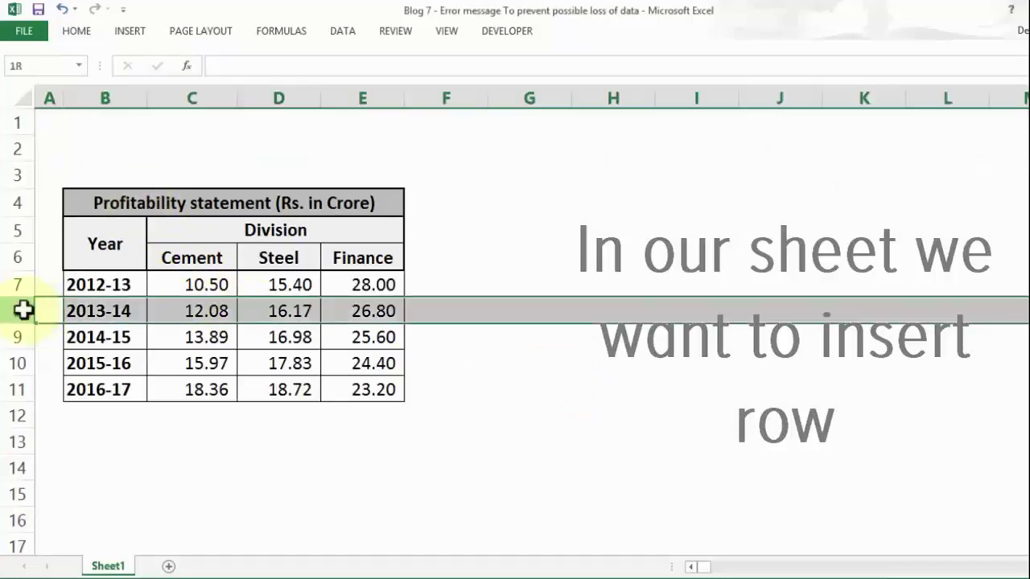
{"action": "right_click", "coordinate": [24, 313]}
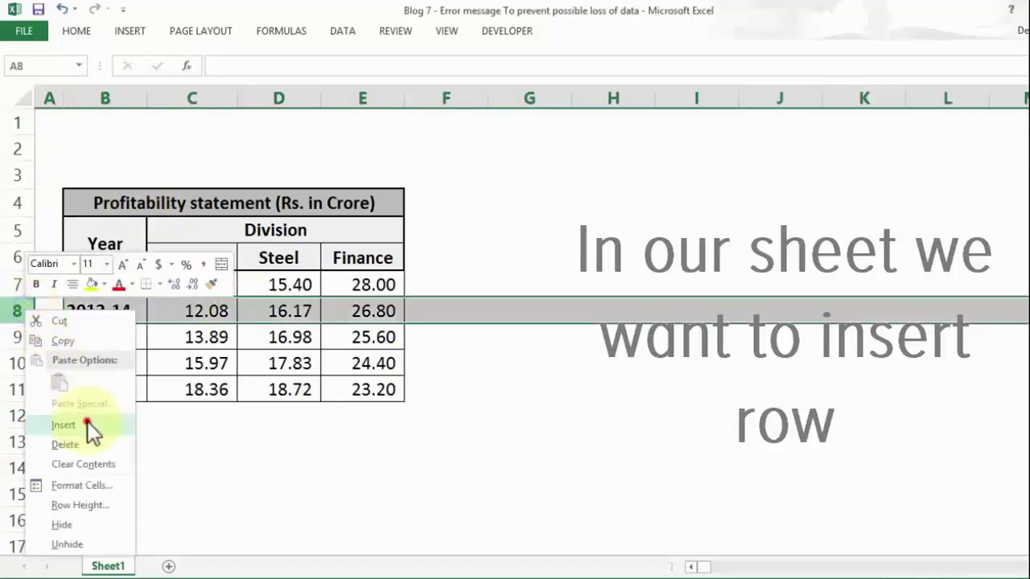
{"action": "left_click", "coordinate": [90, 427]}
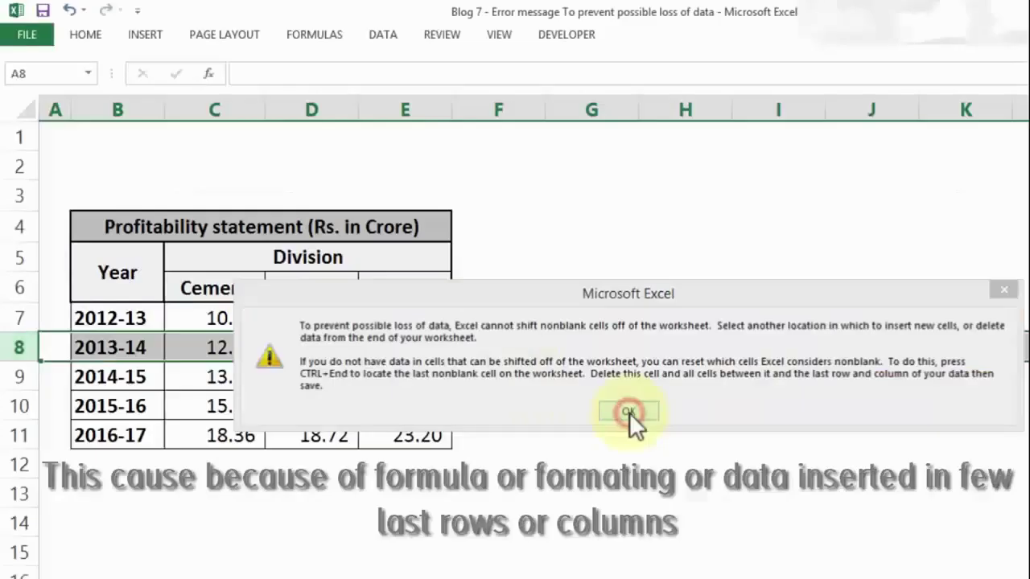
{"action": "left_click", "coordinate": [511, 358]}
{"action": "left_click", "coordinate": [72, 462]}
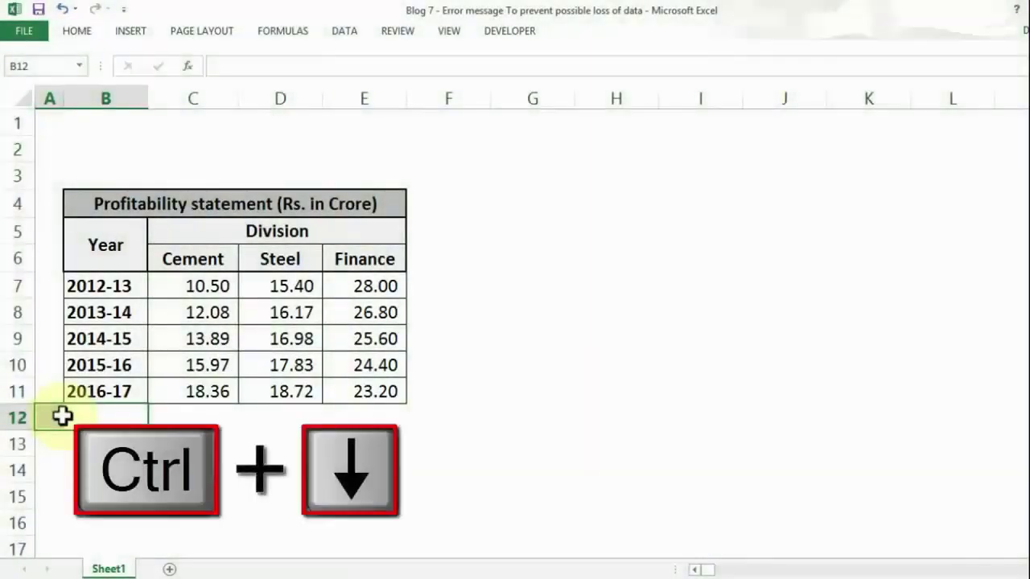
- Clear All on every row from row 12 down to the end of the sheet
{"action": "left_click", "coordinate": [63, 415]}
{"action": "key", "text": "ctrl+Down"}
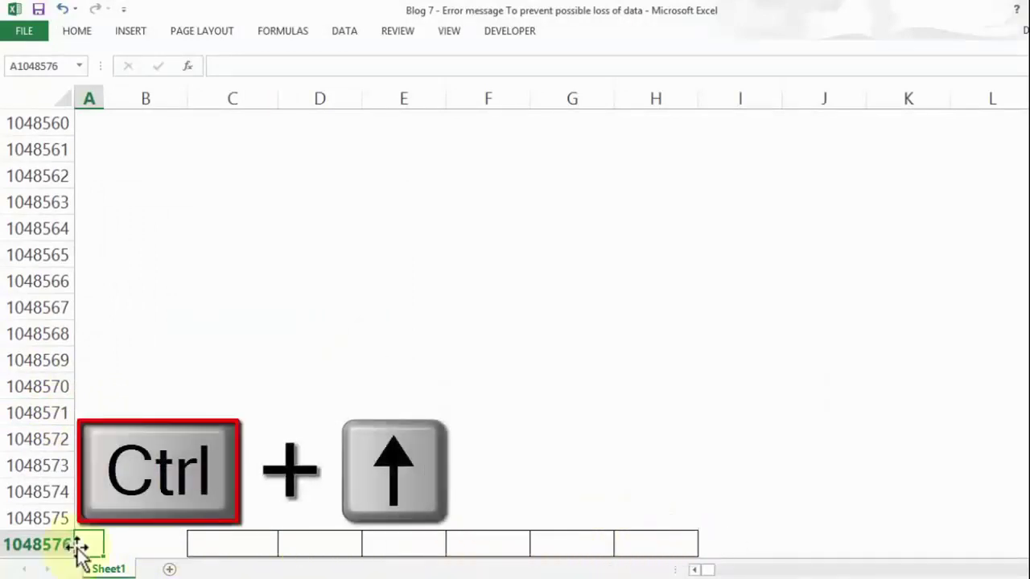
{"action": "key", "text": "ctrl+Up"}
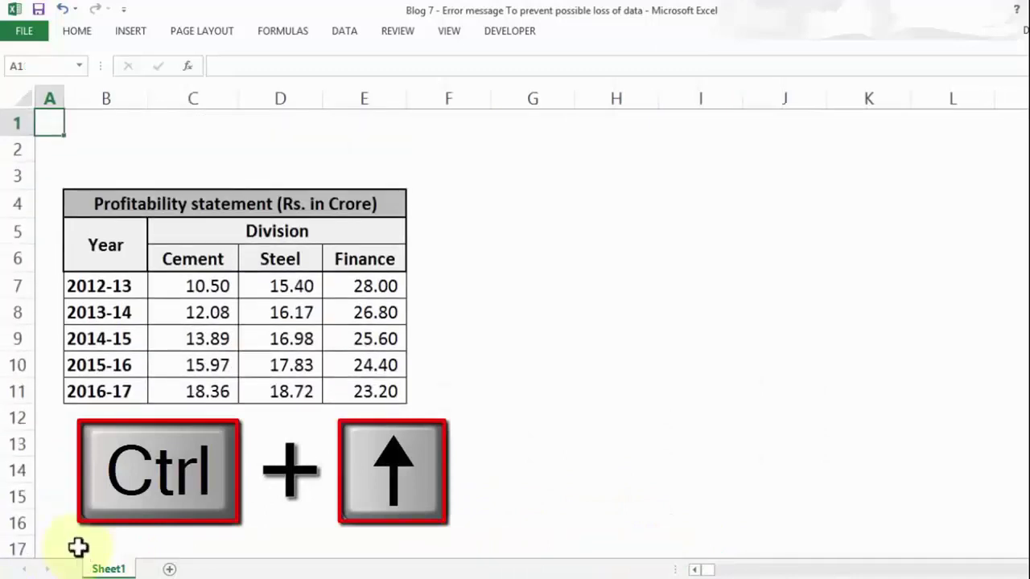
{"action": "left_click", "coordinate": [15, 419]}
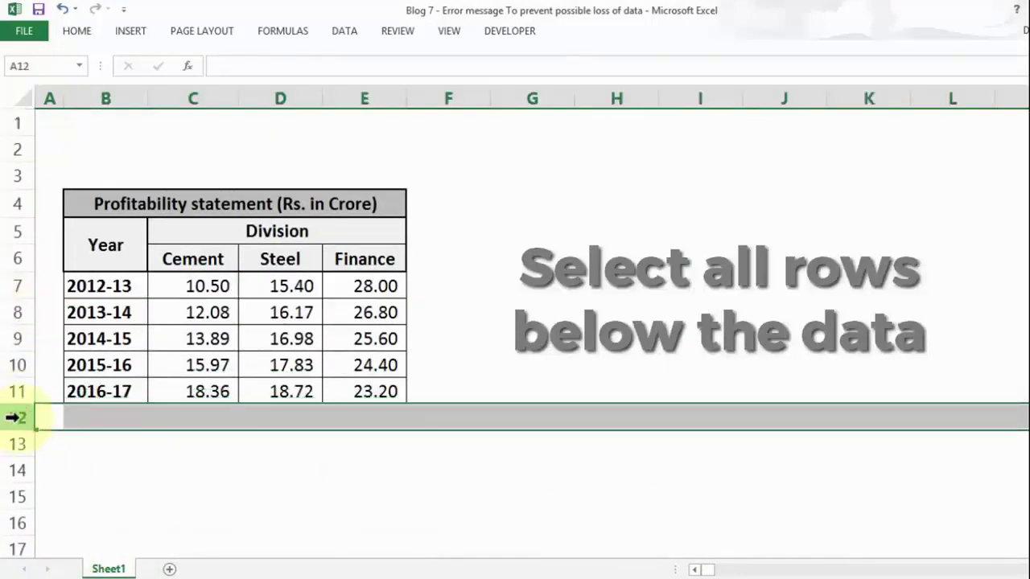
{"action": "key", "text": "ctrl+shift+Down"}
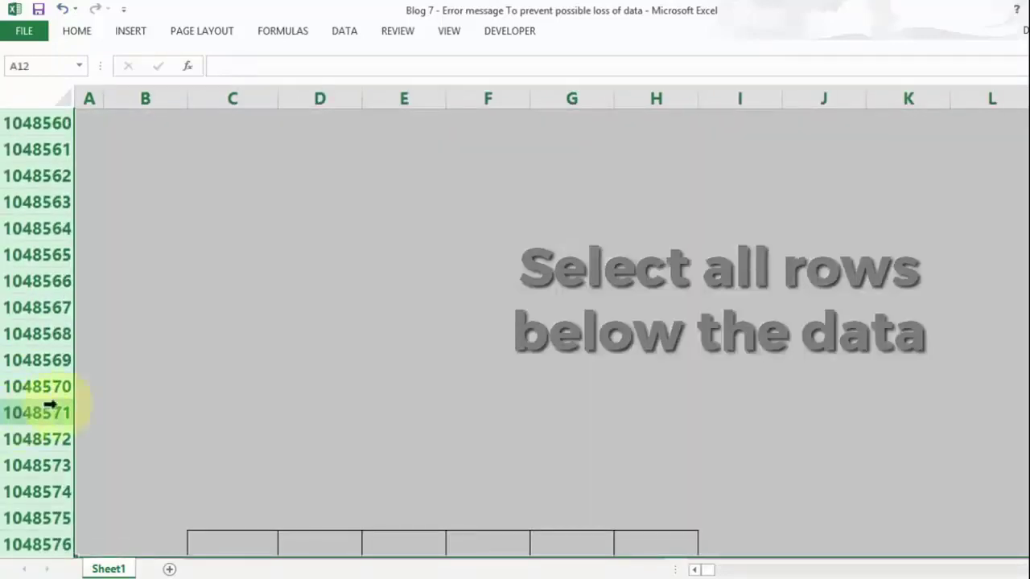
{"action": "left_click", "coordinate": [81, 36]}
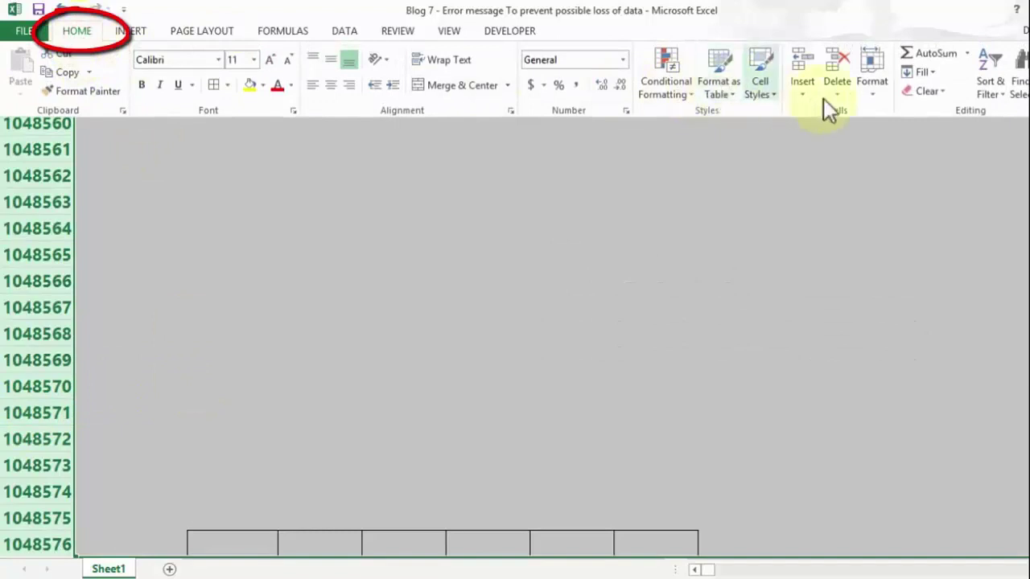
{"action": "left_click", "coordinate": [934, 93]}
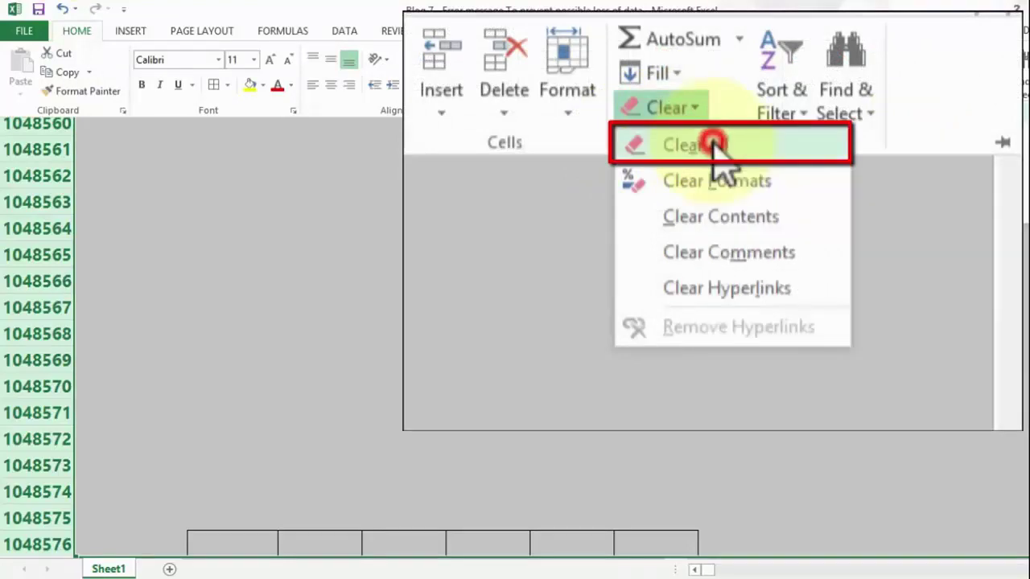
{"action": "left_click", "coordinate": [952, 110]}
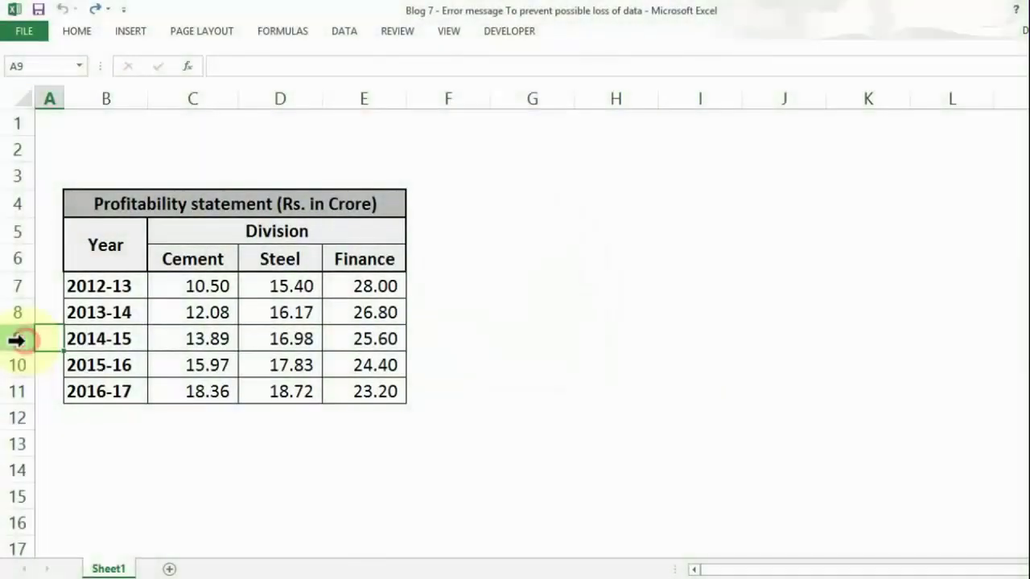
- Insert a blank row above the 2014-15 row 9
{"action": "left_click", "coordinate": [16, 340]}
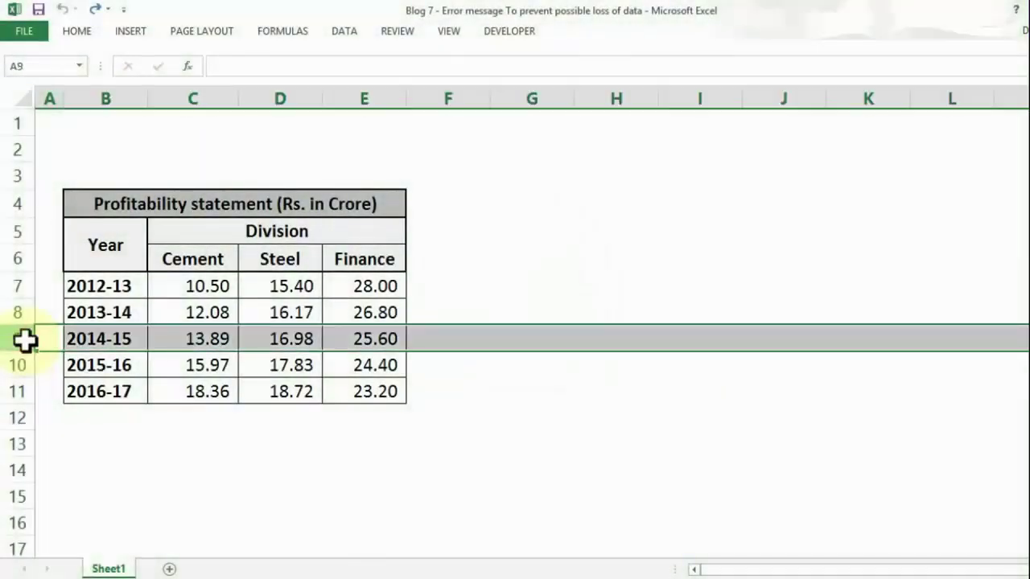
{"action": "right_click", "coordinate": [23, 341]}
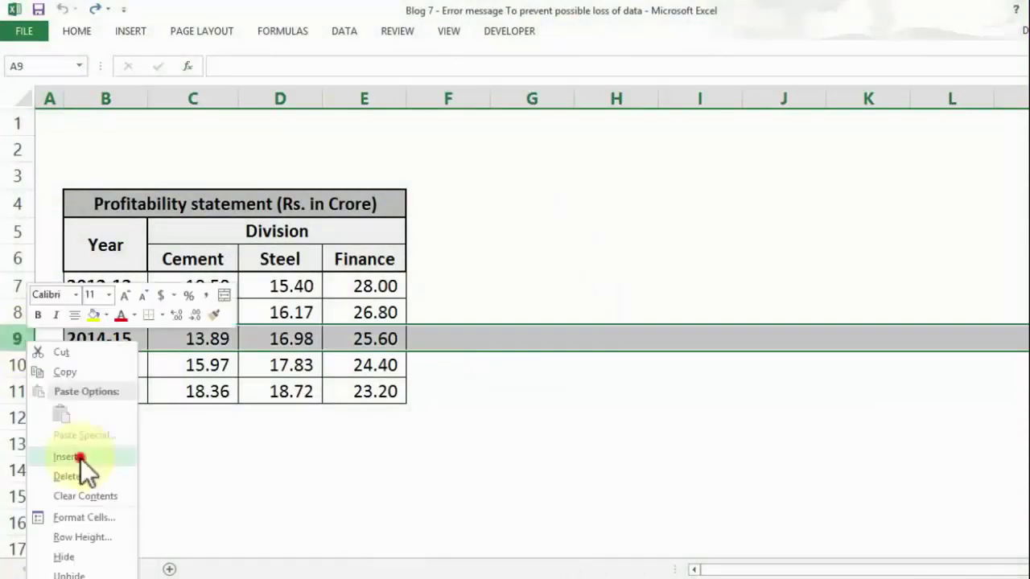
{"action": "left_click", "coordinate": [80, 458]}
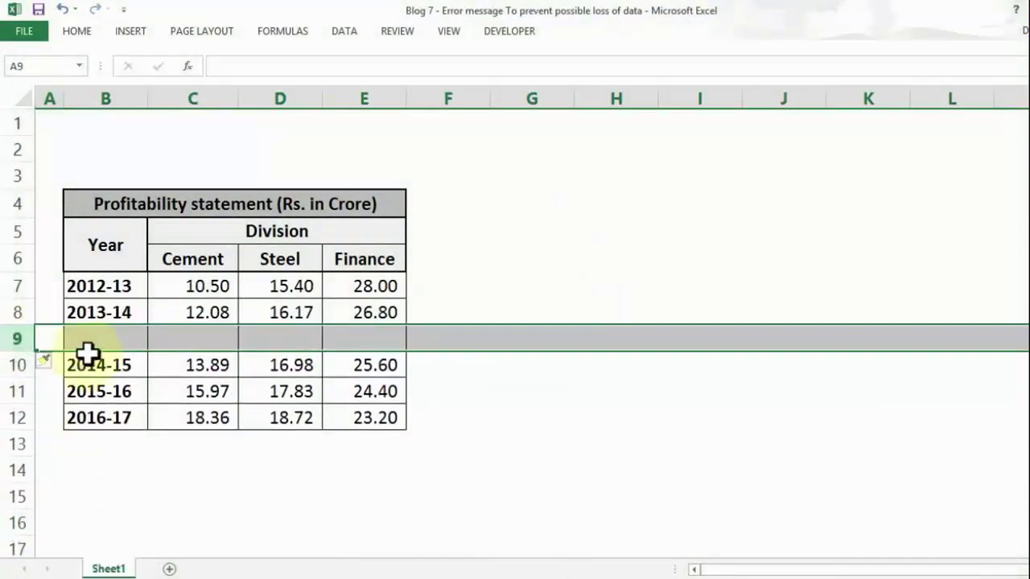
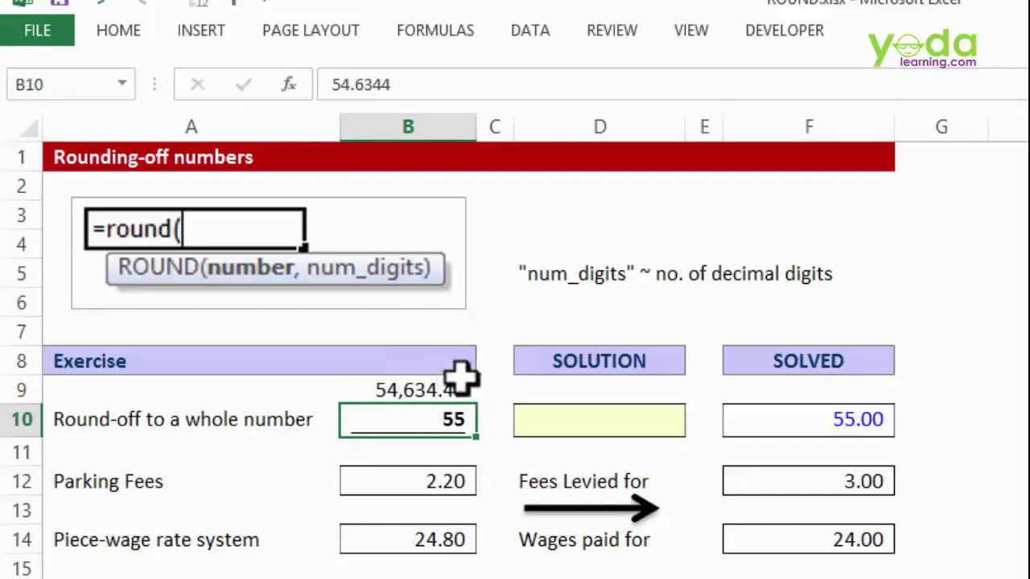
- Increase B10's decimal places so it shows 54.6344 instead of 55
{"action": "left_click", "coordinate": [110, 34]}
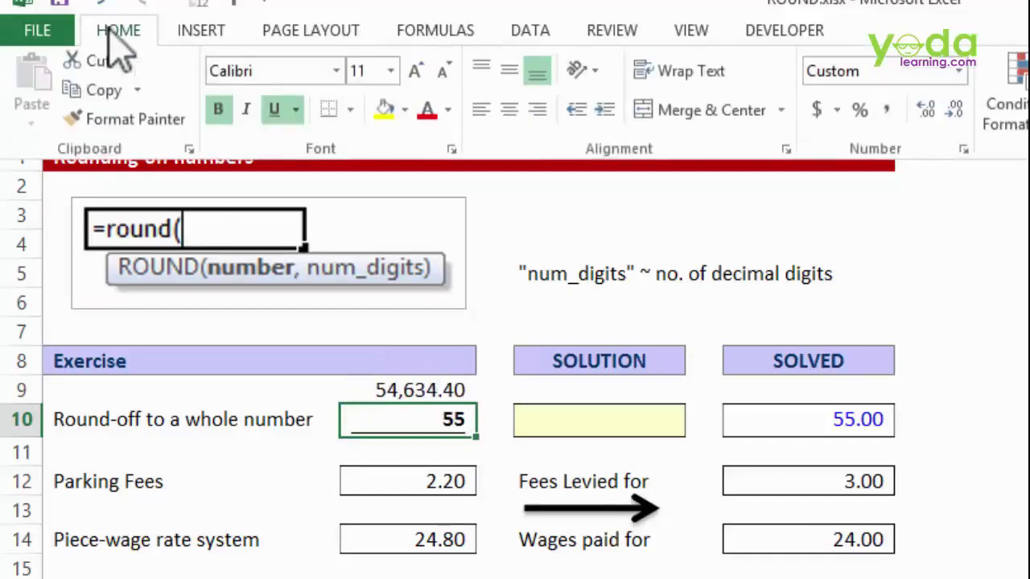
{"action": "left_click", "coordinate": [925, 117]}
{"action": "left_click", "coordinate": [925, 116]}
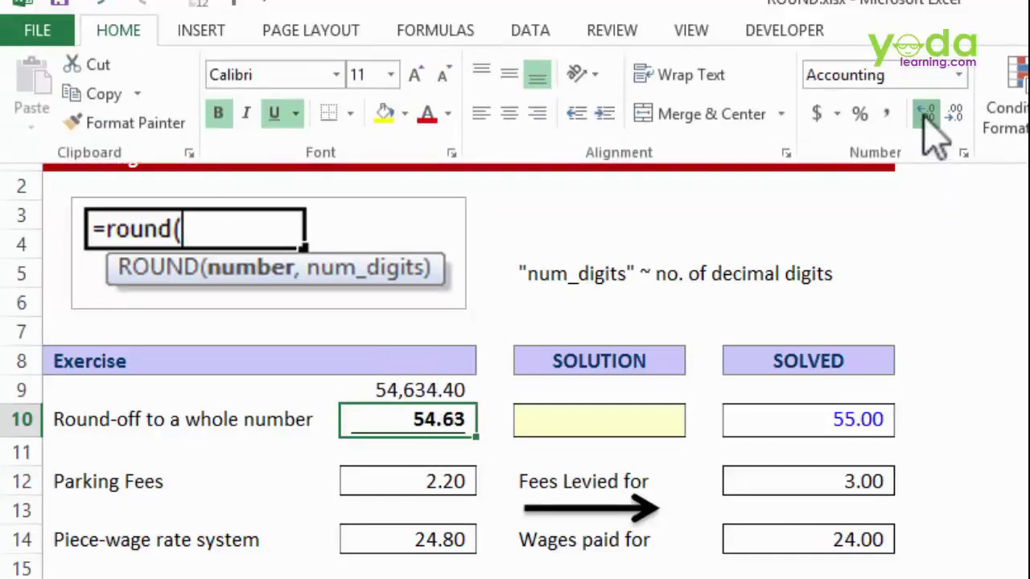
{"action": "left_click", "coordinate": [925, 117]}
{"action": "left_click", "coordinate": [925, 117]}
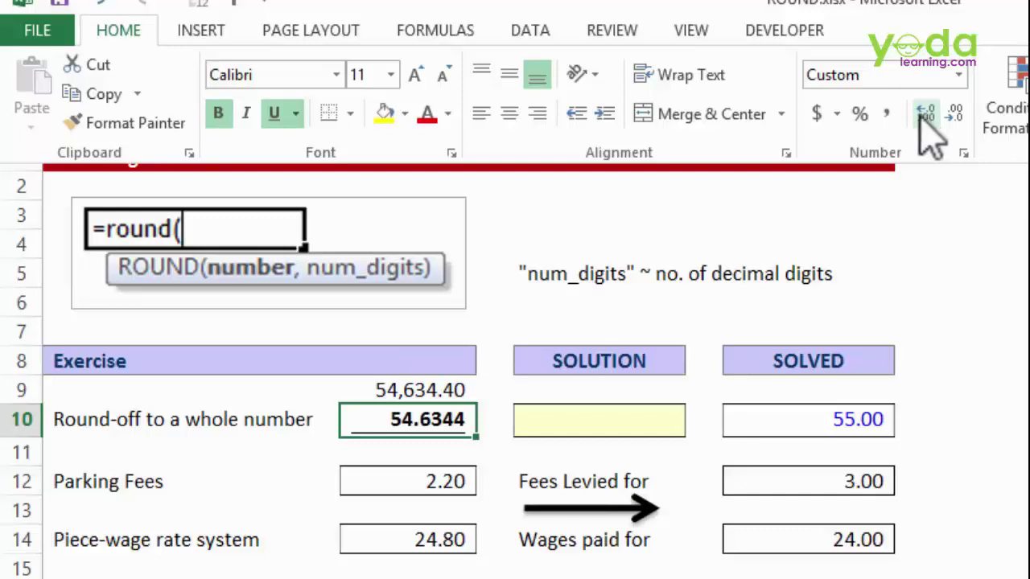
{"action": "left_click", "coordinate": [604, 422]}
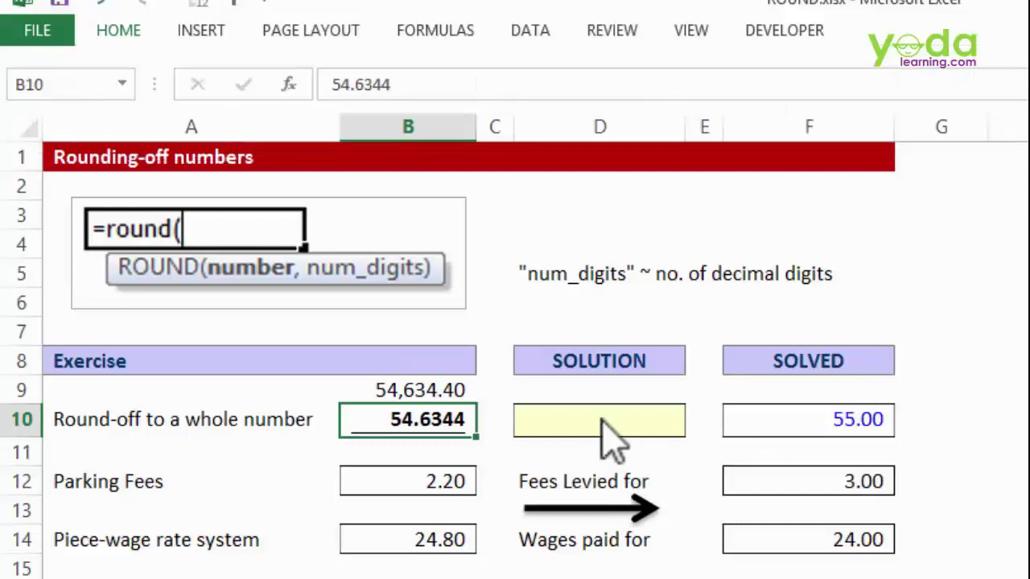
- Enter =ROUND(B10,0) in the Solution cell D10
{"action": "type", "text": "=rou"}
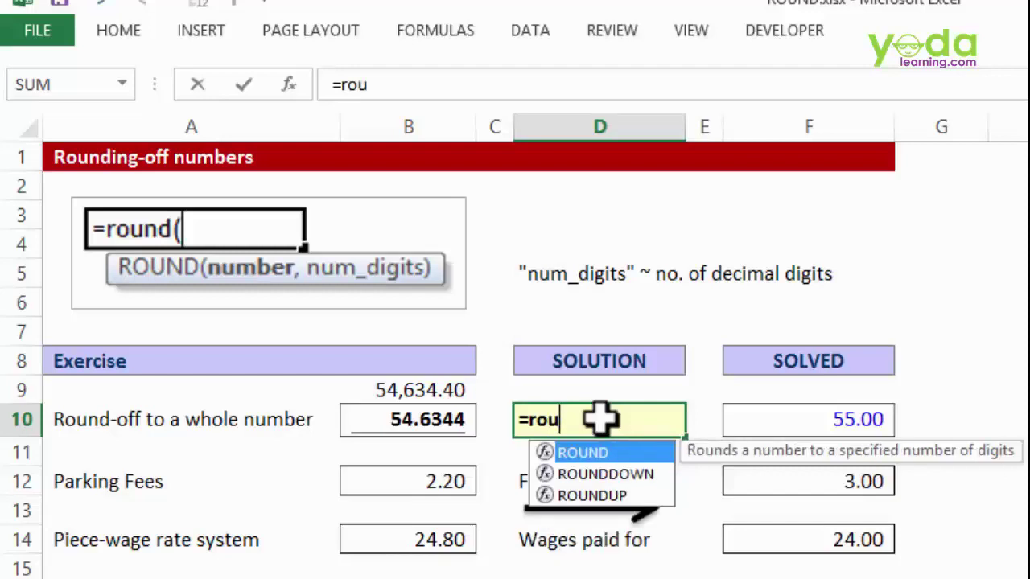
{"action": "key", "text": "Tab"}
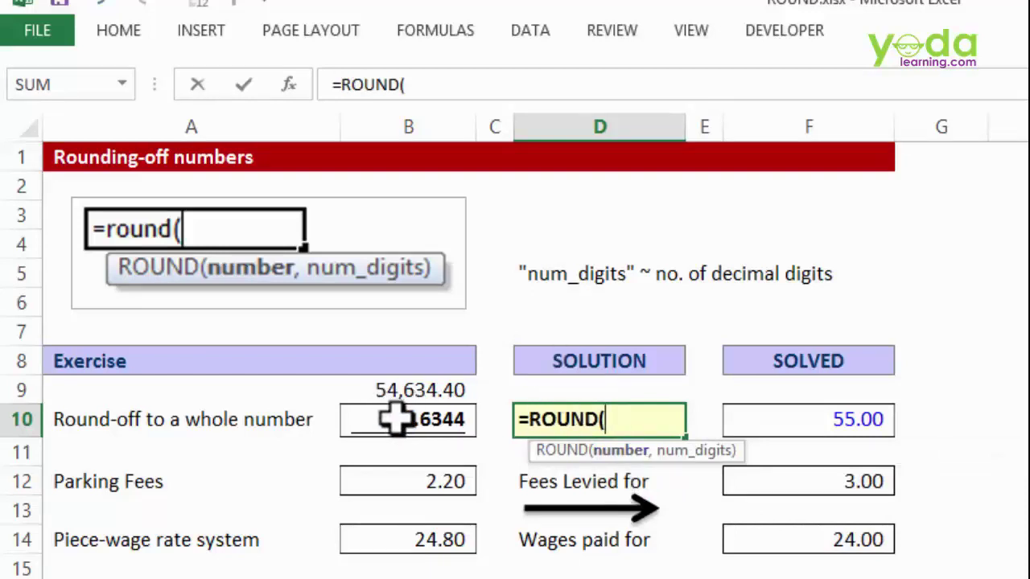
{"action": "left_click", "coordinate": [364, 418]}
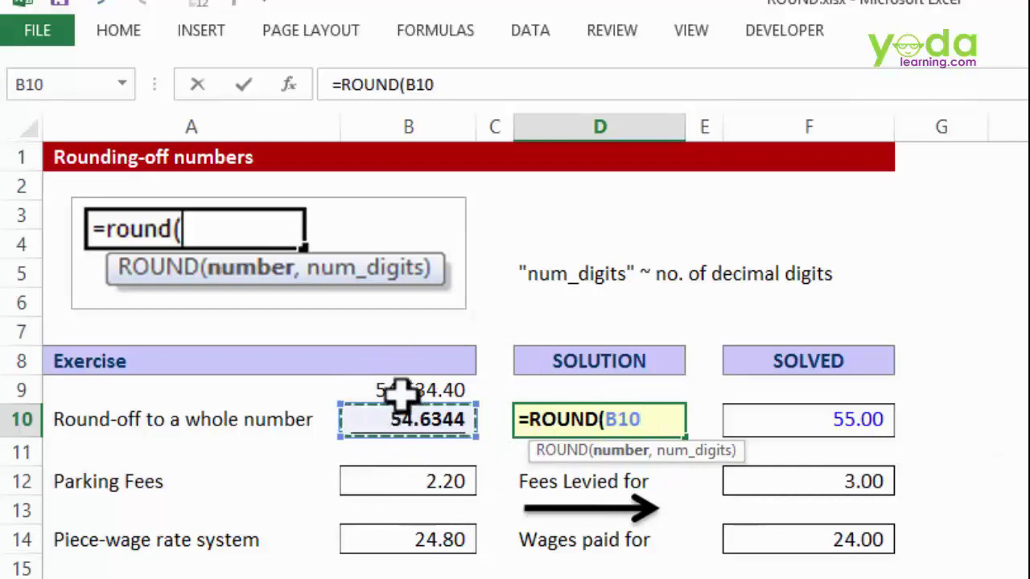
{"action": "type", "text": ","}
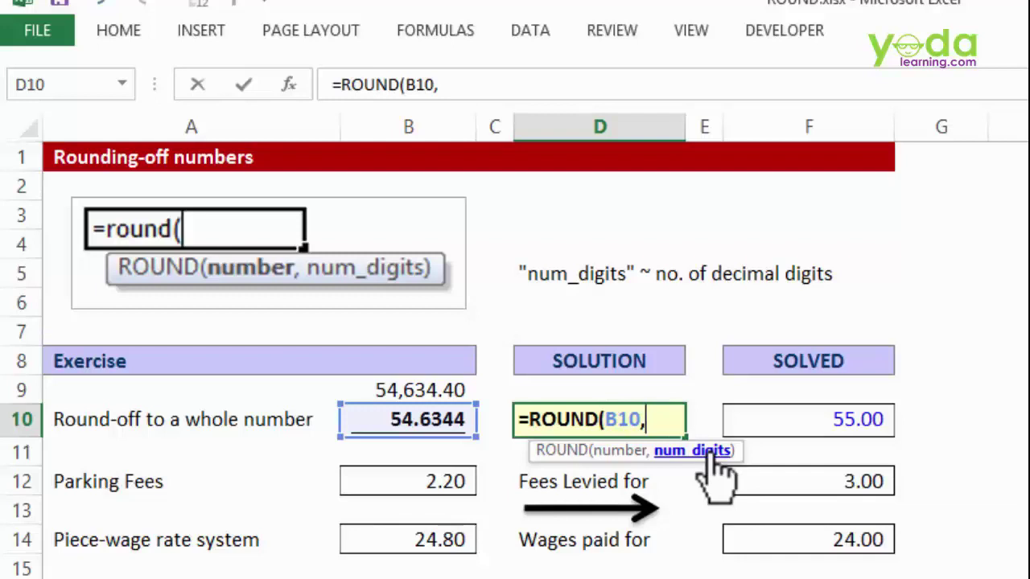
{"action": "type", "text": "0)"}
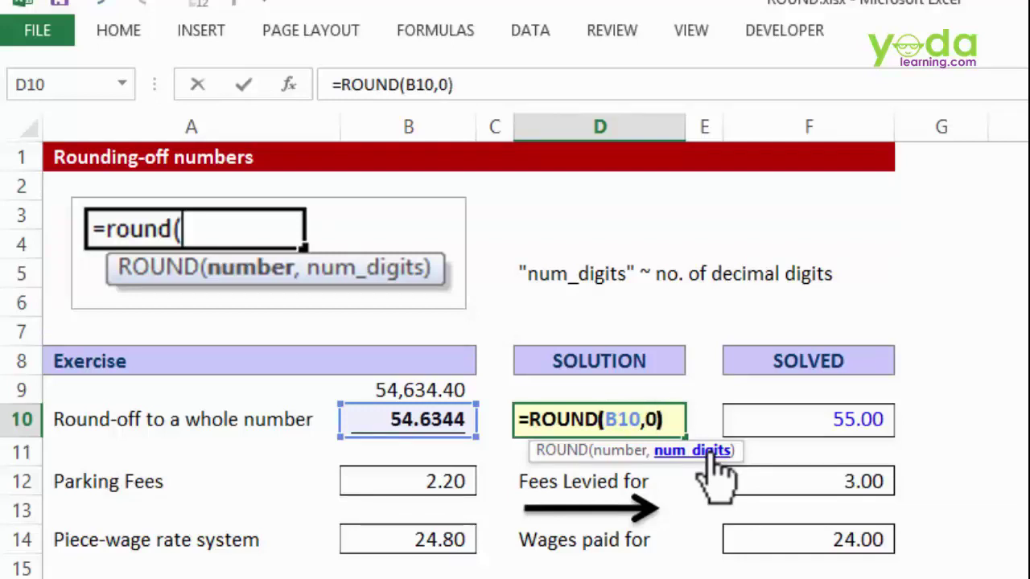
{"action": "key", "text": "Return"}
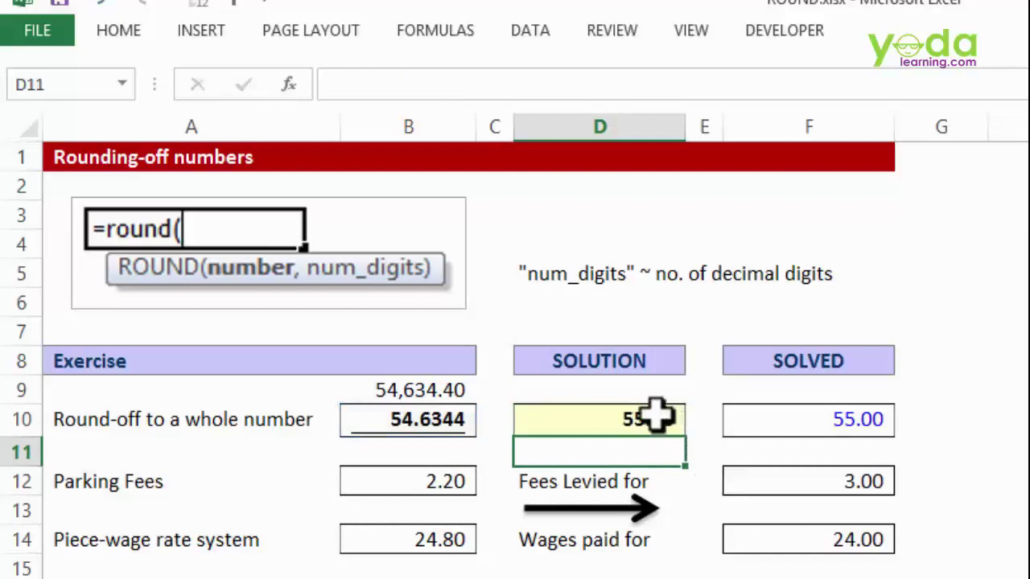
- Change D10's rounding digits to 1 so it returns 54.60
{"action": "double_click", "coordinate": [643, 419]}
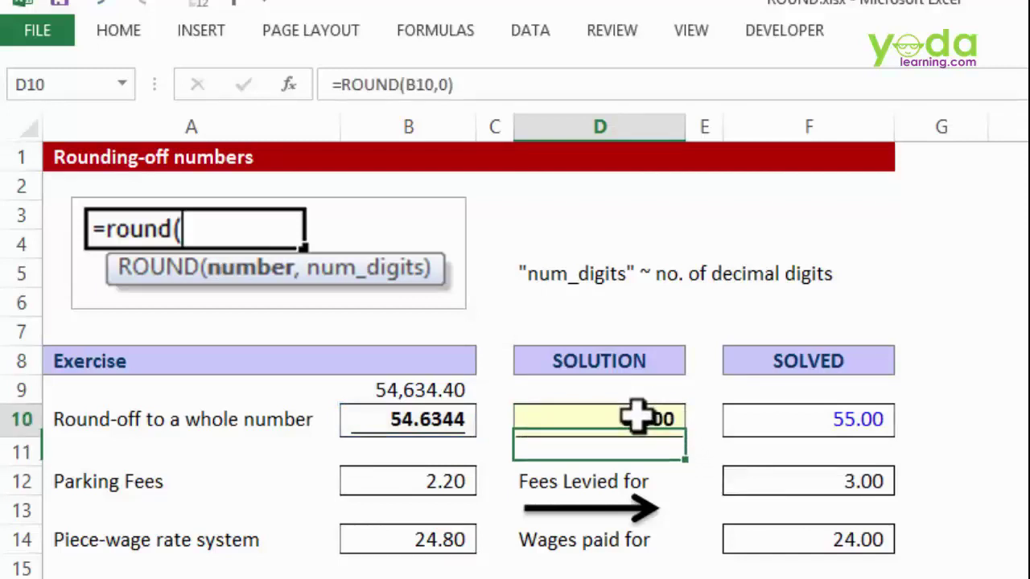
{"action": "double_click", "coordinate": [654, 420]}
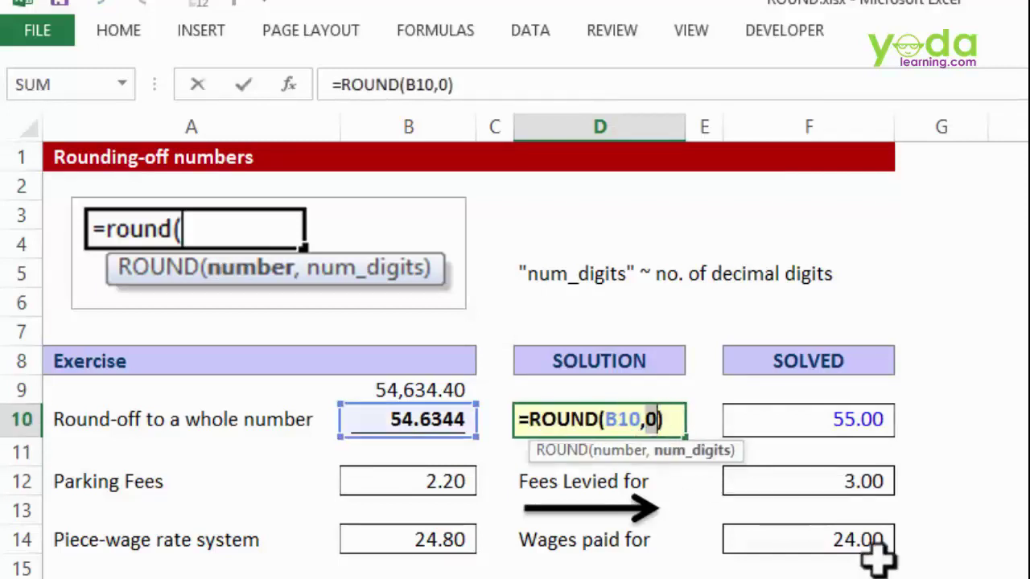
{"action": "type", "text": "1"}
{"action": "key", "text": "Return"}
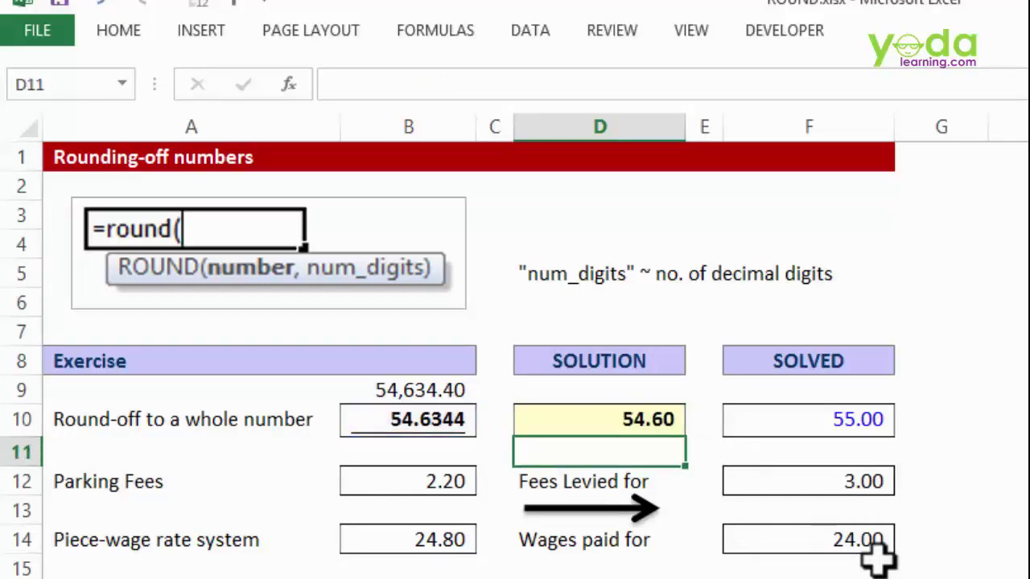
{"action": "double_click", "coordinate": [642, 419]}
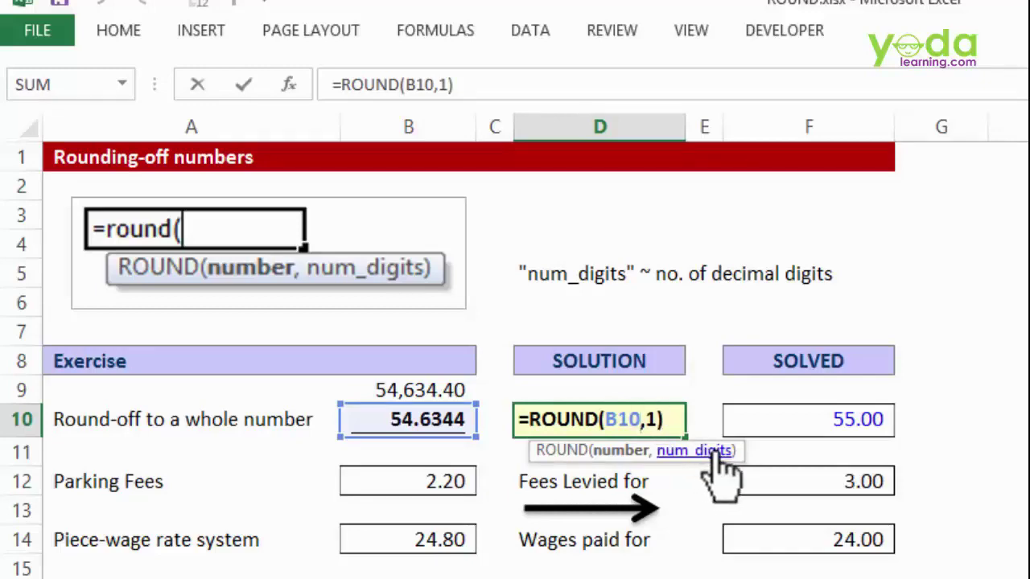
{"action": "key", "text": "ctrl+Return"}
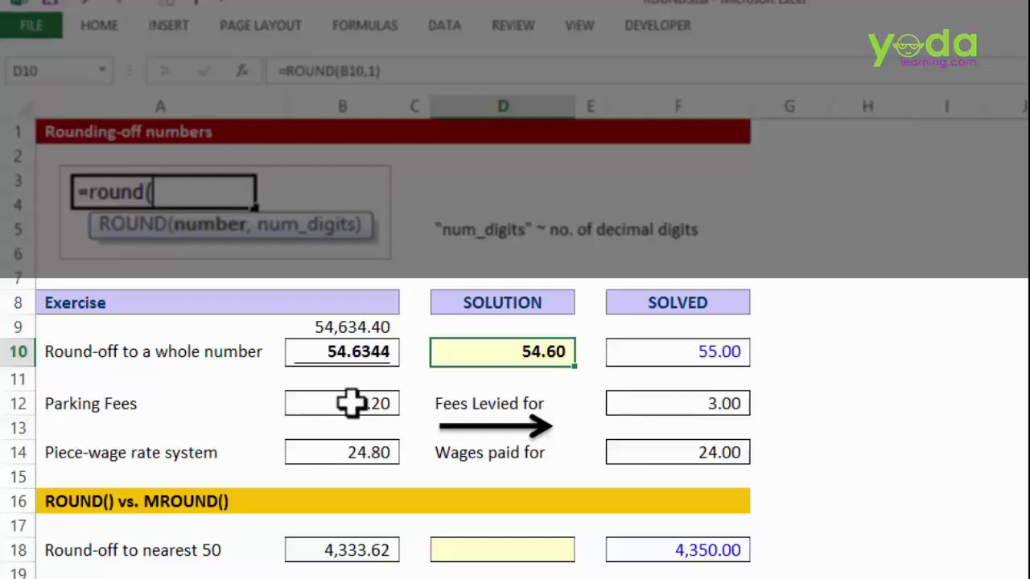
- Replace F12's answer with =ROUNDUP(B12,0), rounding the 2.20 fee up to 3.00
{"action": "left_click", "coordinate": [666, 403]}
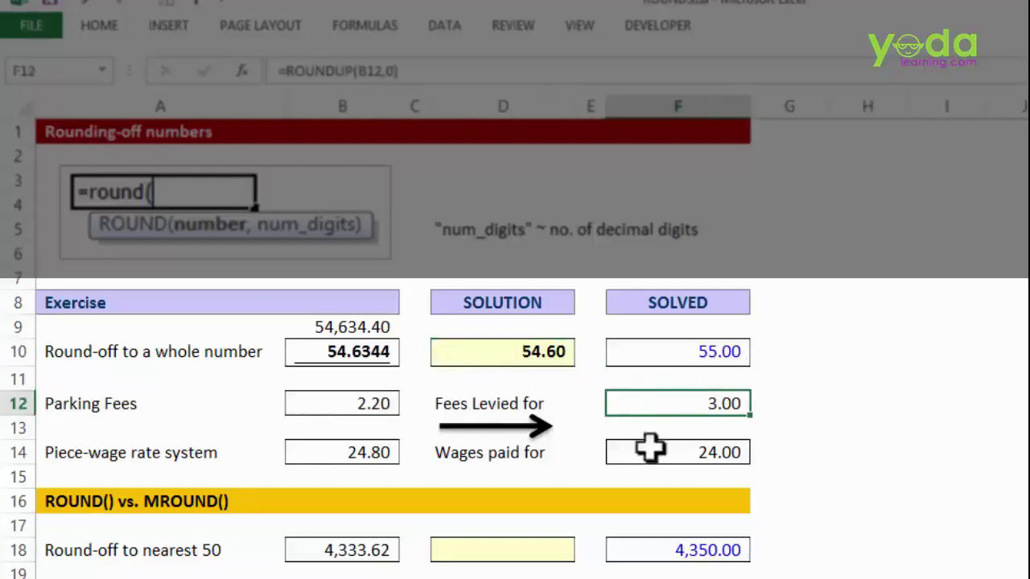
{"action": "key", "text": "Delete"}
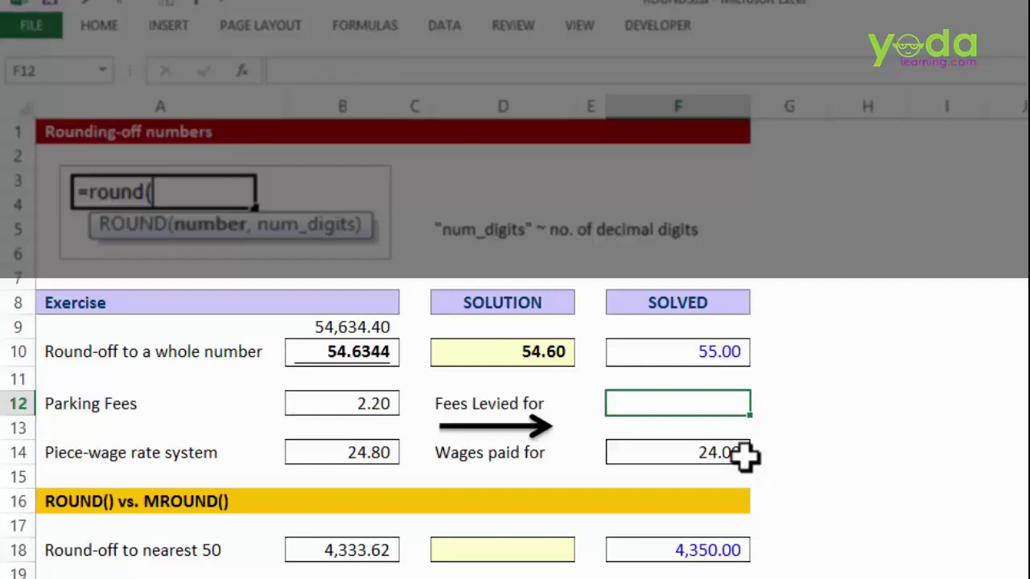
{"action": "type", "text": "=r"}
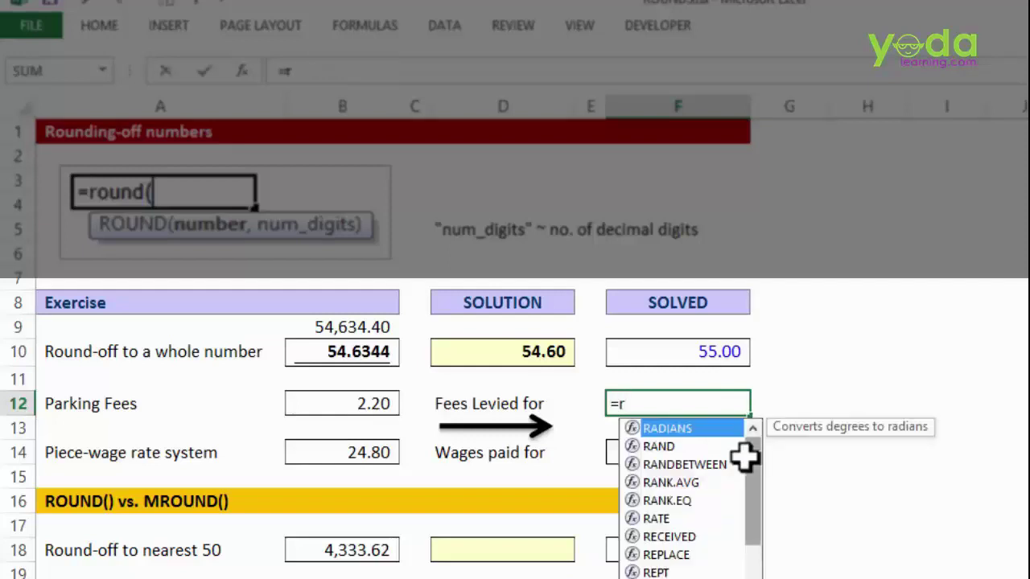
{"action": "type", "text": "ou"}
{"action": "key", "text": "Down"}
{"action": "key", "text": "Down"}
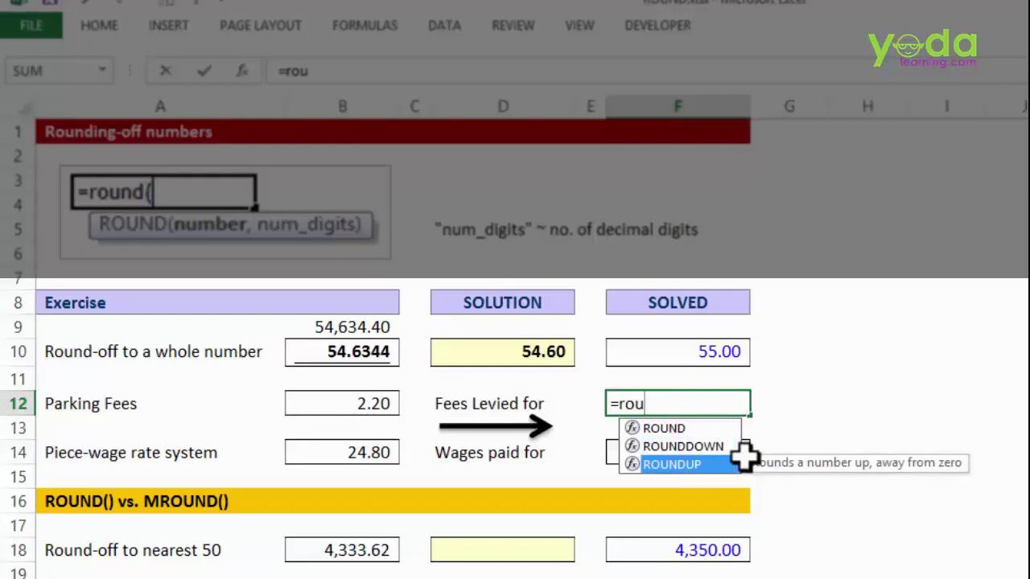
{"action": "key", "text": "Tab"}
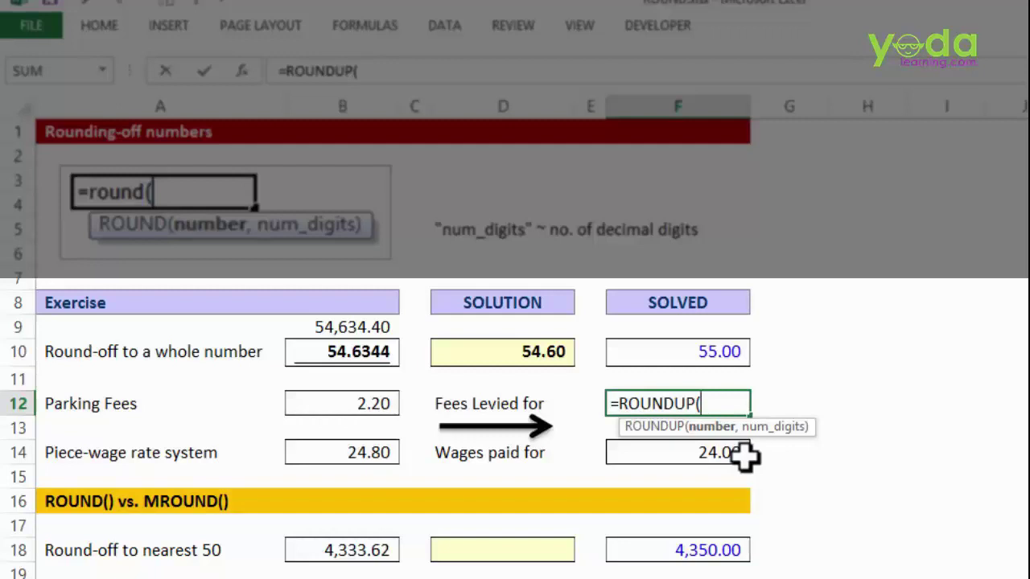
{"action": "left_click", "coordinate": [342, 404]}
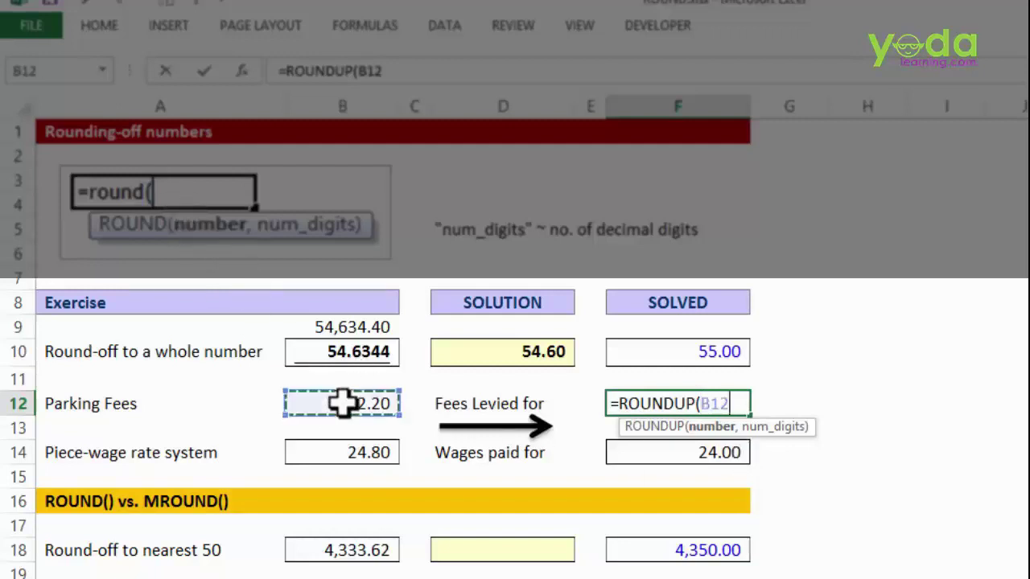
{"action": "type", "text": ","}
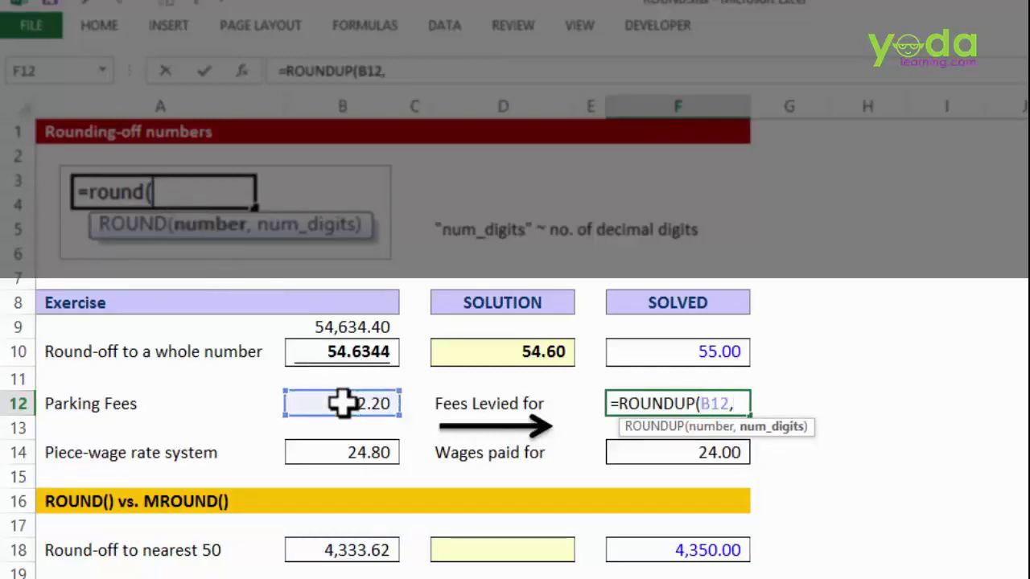
{"action": "type", "text": "0)"}
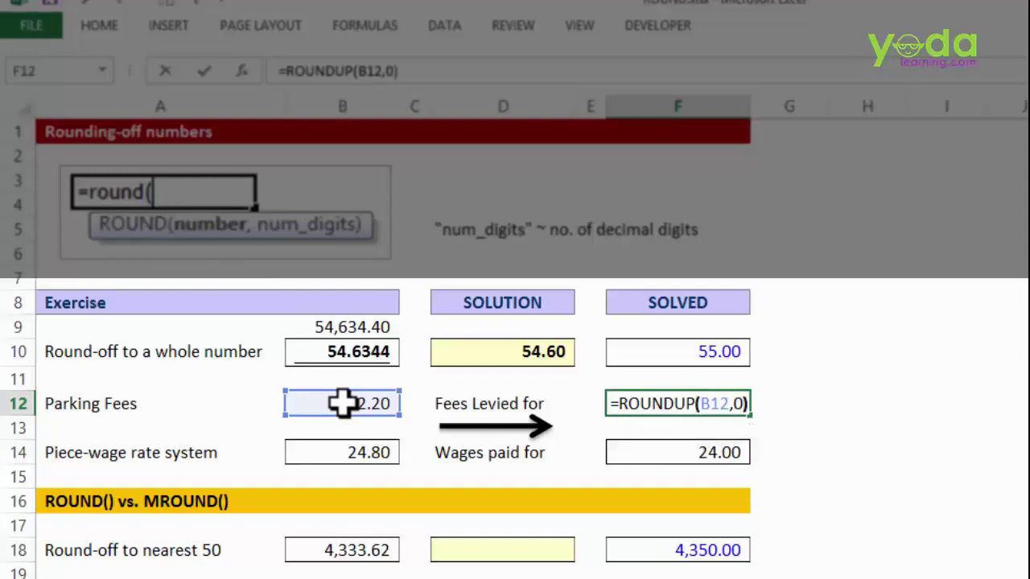
{"action": "key", "text": "Return"}
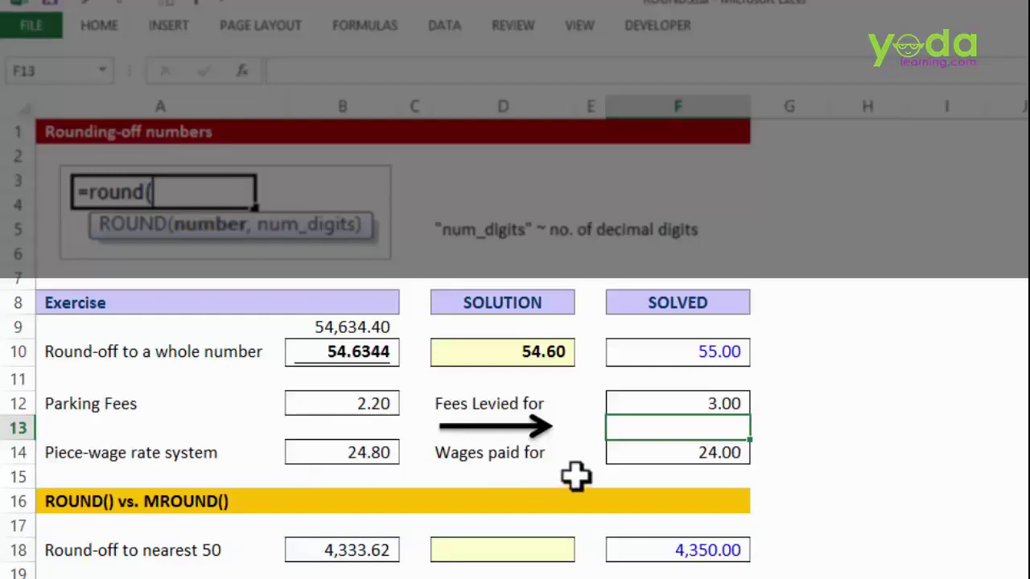
- Enter =ROUNDDOWN(B14,0) in F14 so the 24.80 wage shows 24.00
{"action": "left_click", "coordinate": [661, 455]}
{"action": "type", "text": "=r"}
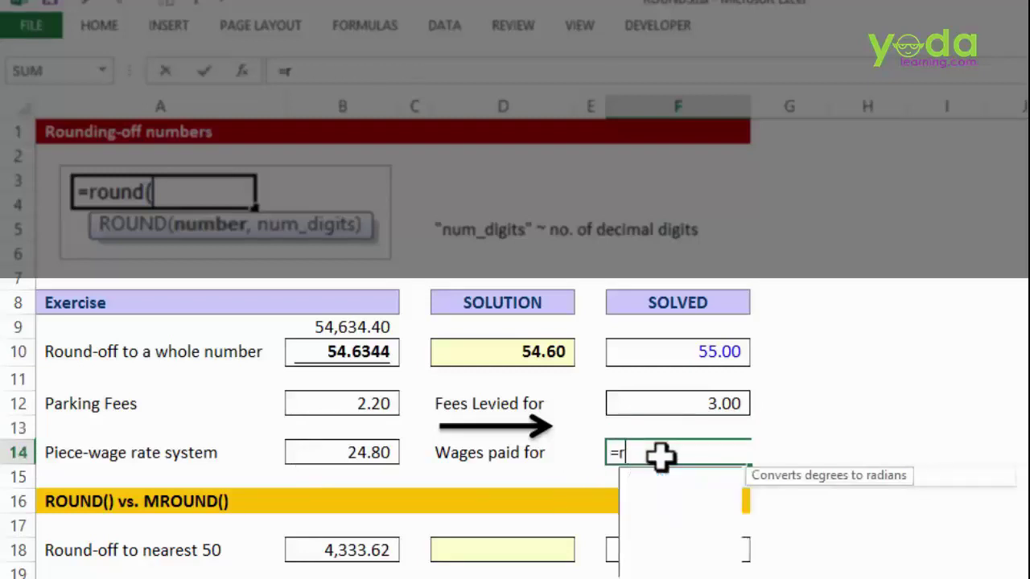
{"action": "type", "text": "ound"}
{"action": "key", "text": "Down"}
{"action": "key", "text": "Tab"}
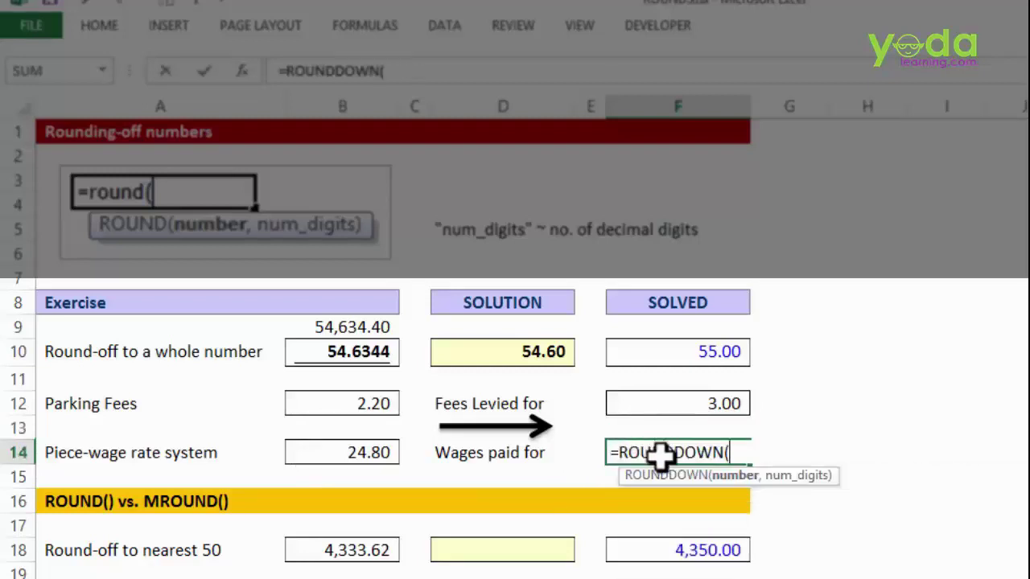
{"action": "left_click", "coordinate": [341, 453]}
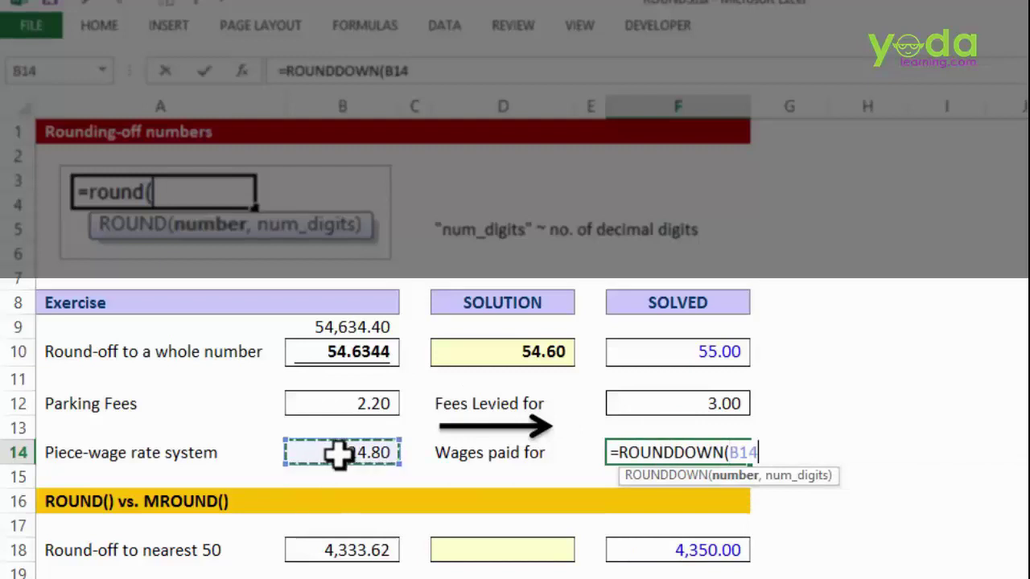
{"action": "type", "text": ",0)"}
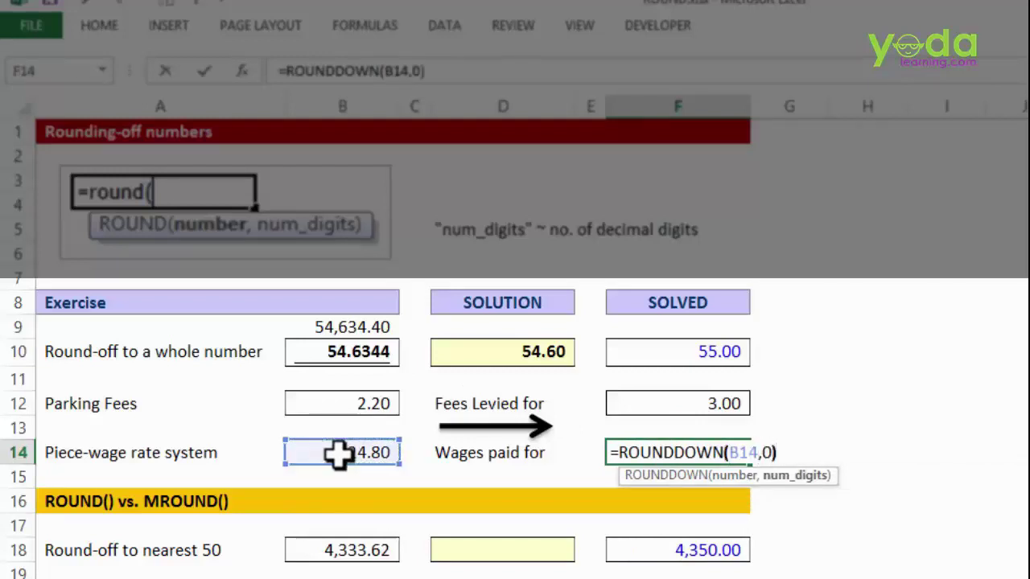
{"action": "key", "text": "Return"}
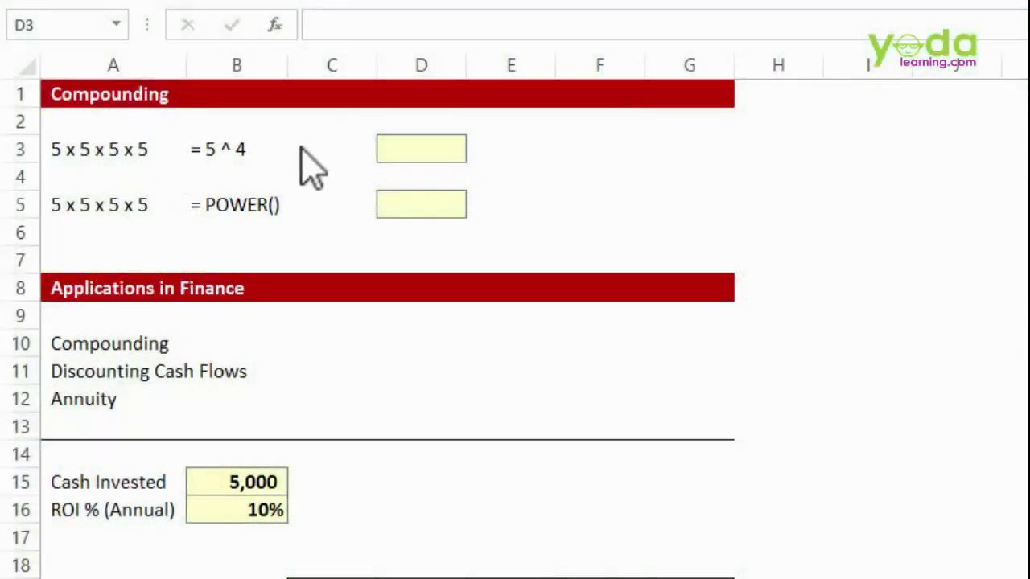
- Enter =5*5*5*5 in D3, then replace it with =5^4, giving 625
{"action": "left_click_drag", "start_coordinate": [411, 161], "coordinate": [436, 144]}
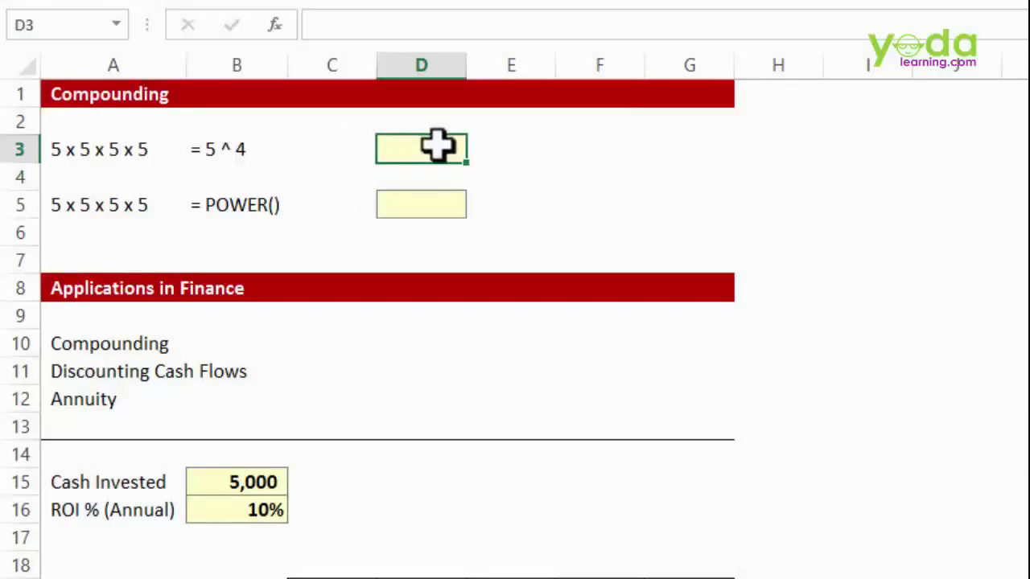
{"action": "type", "text": "="}
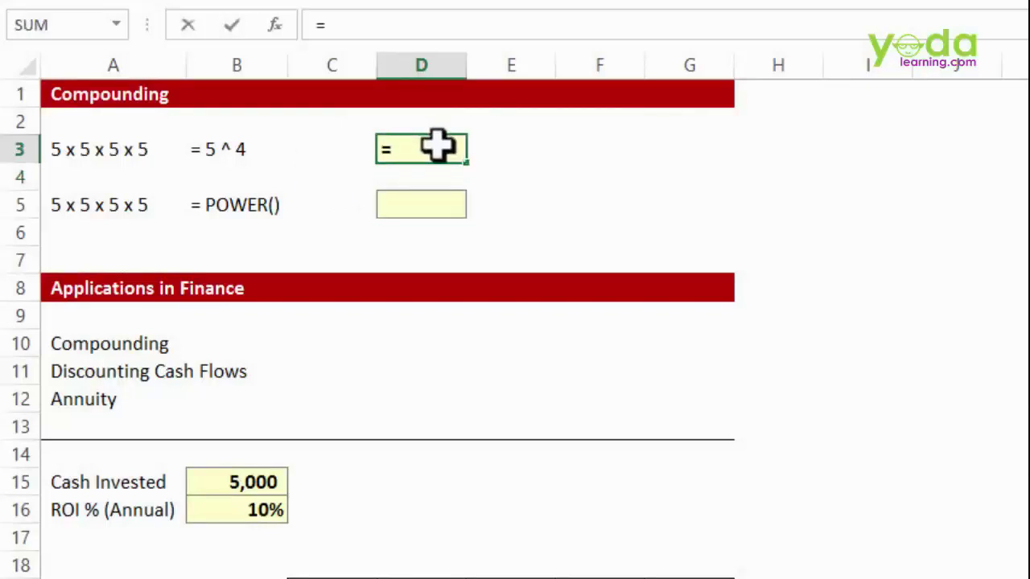
{"action": "type", "text": "5*5"}
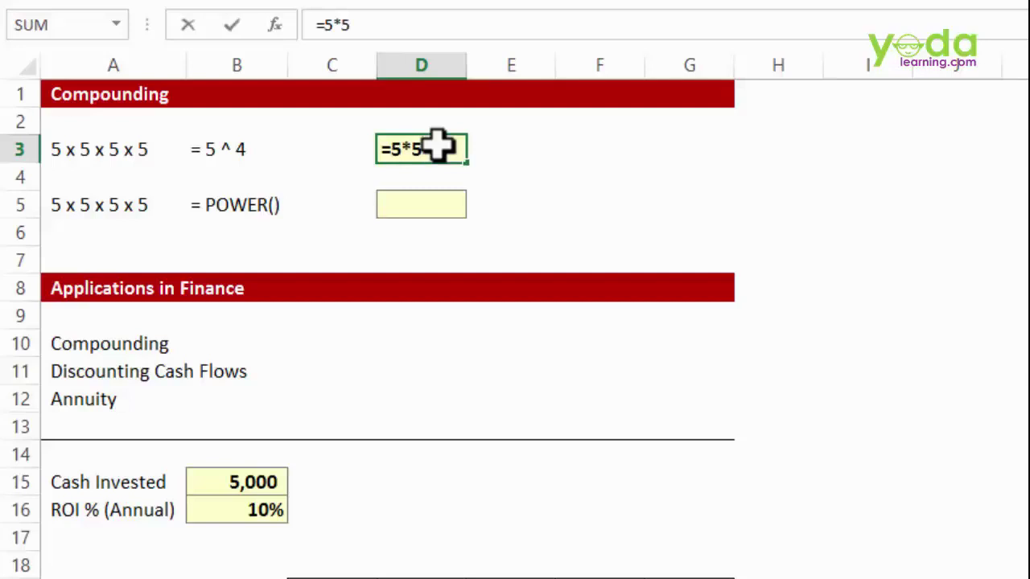
{"action": "type", "text": "*5*5"}
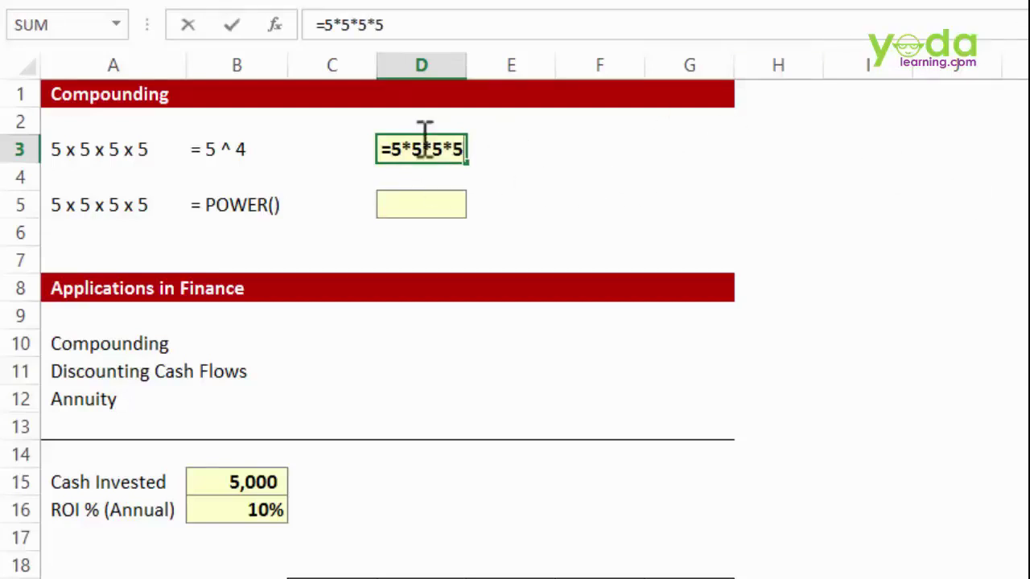
{"action": "left_click", "coordinate": [687, 143]}
{"action": "left_click", "coordinate": [438, 149]}
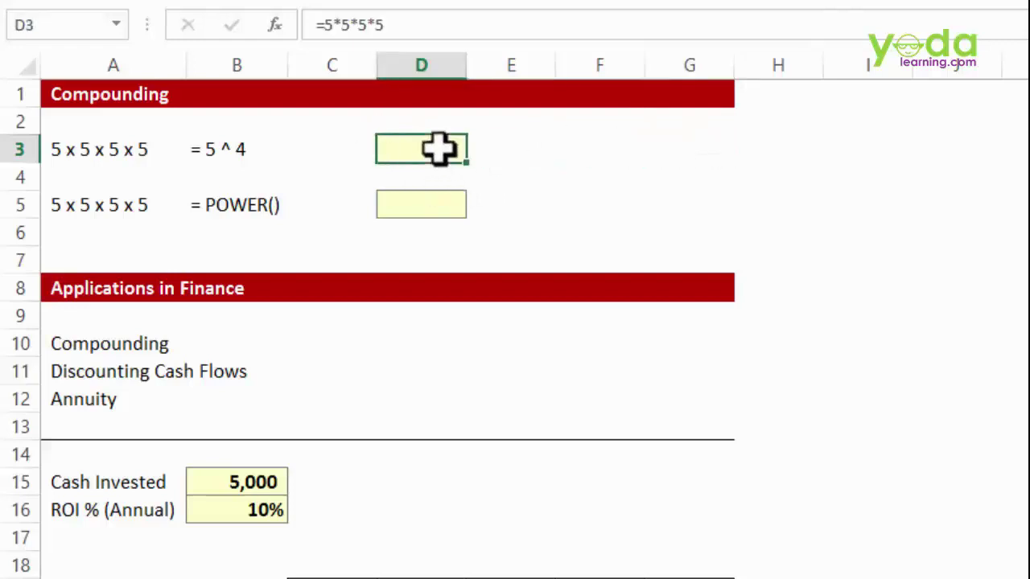
{"action": "double_click", "coordinate": [439, 149]}
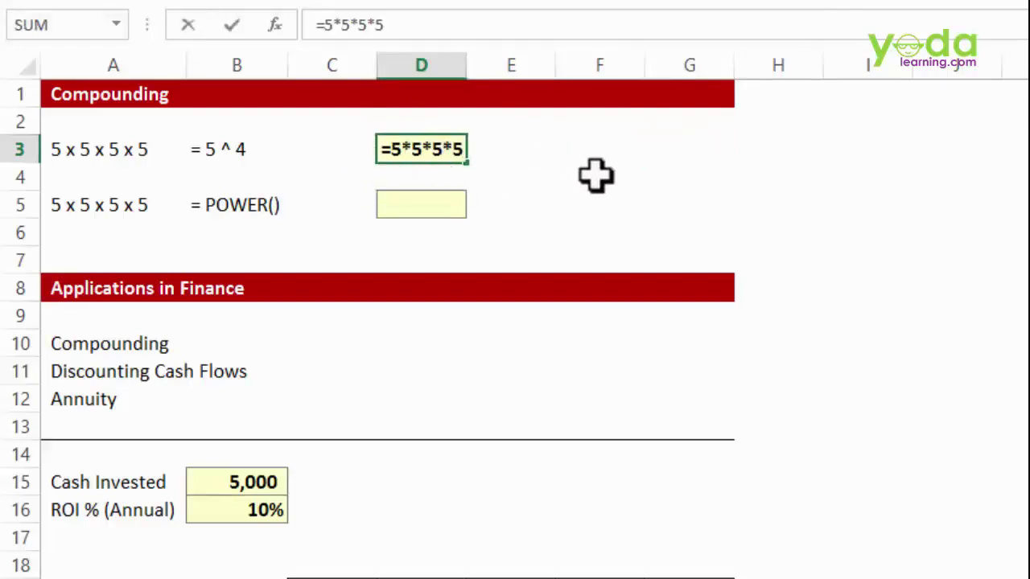
{"action": "key", "text": "Escape"}
{"action": "type", "text": "="}
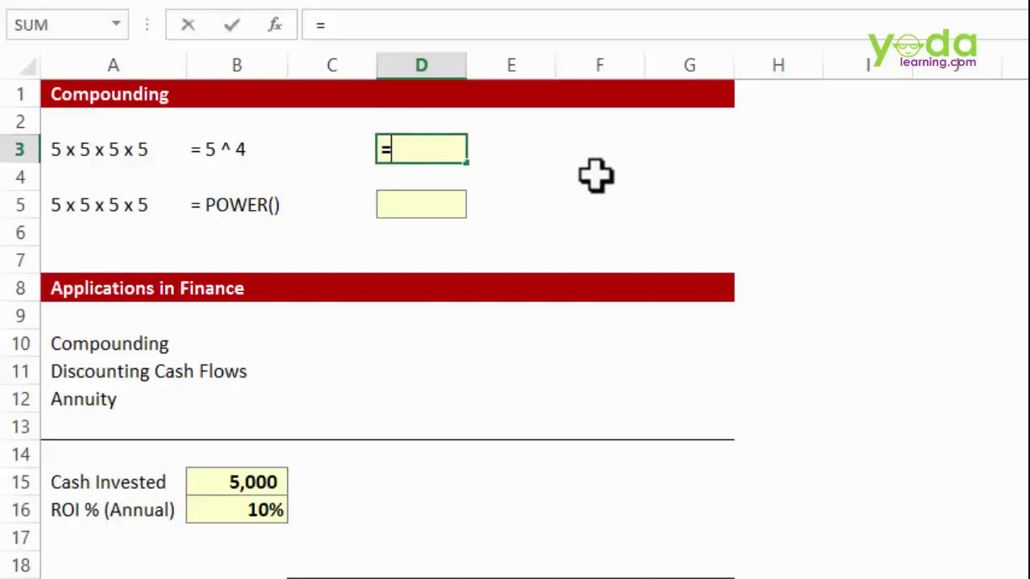
{"action": "type", "text": "5"}
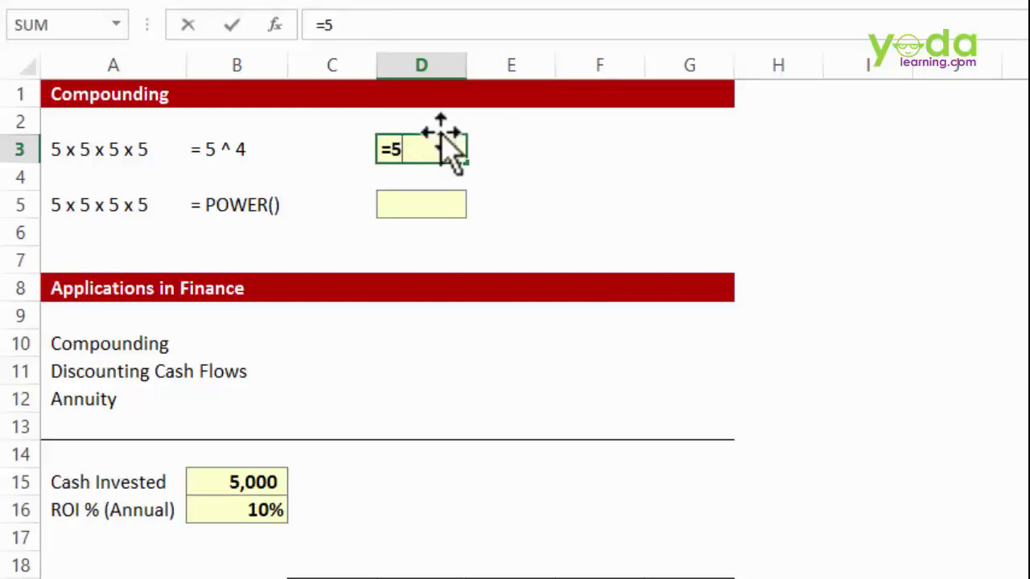
{"action": "type", "text": "^"}
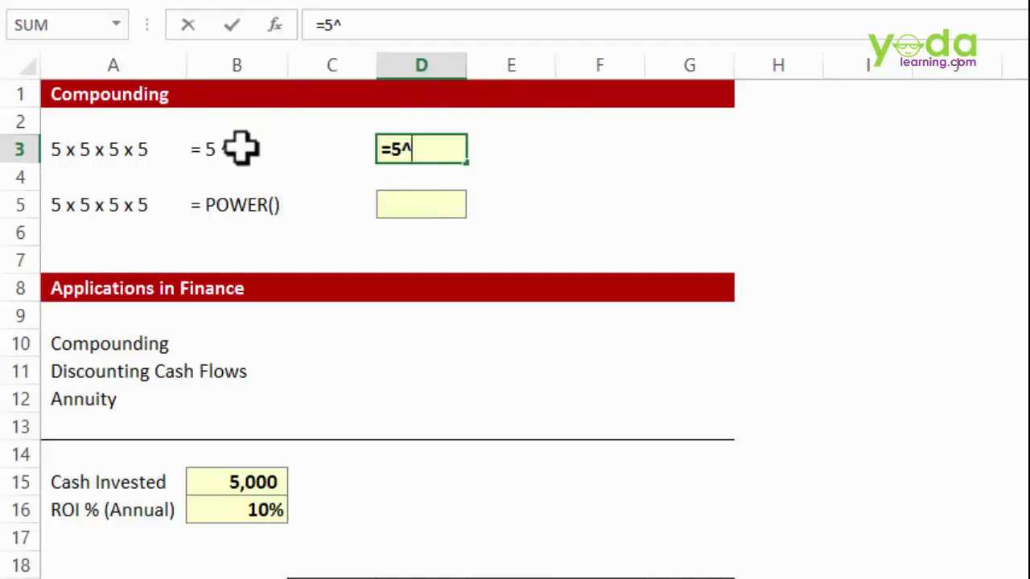
{"action": "type", "text": "4"}
{"action": "key", "text": "Return"}
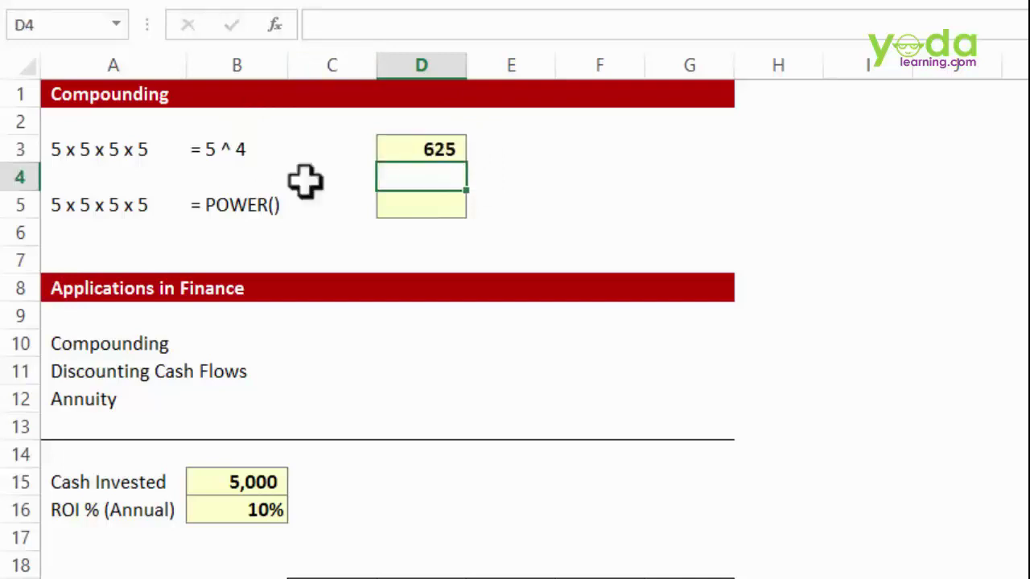
- Enter =POWER(5,4) in D5 to also get 625
{"action": "left_click", "coordinate": [440, 210]}
{"action": "type", "text": "=powe"}
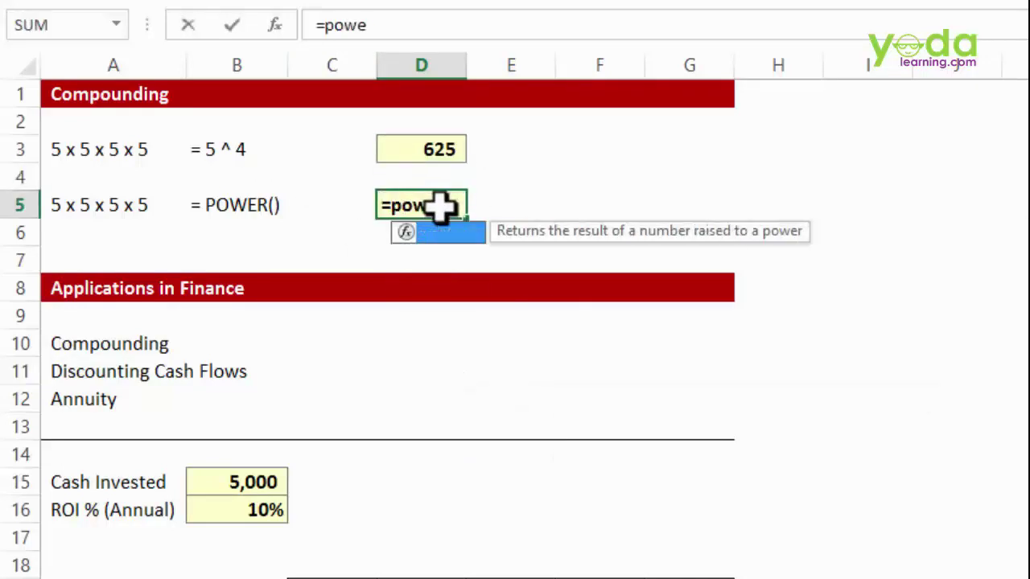
{"action": "key", "text": "Tab"}
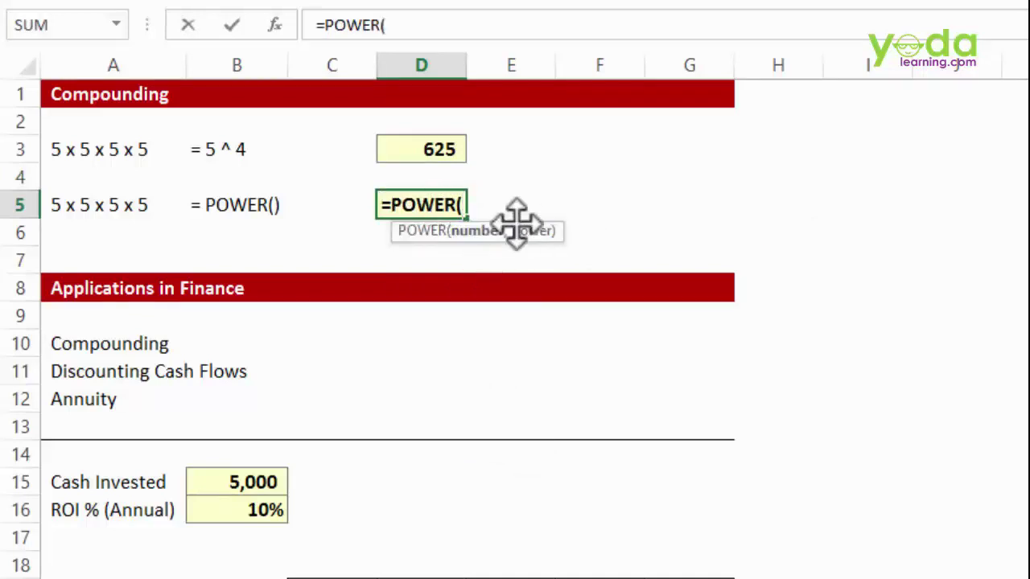
{"action": "type", "text": "5,"}
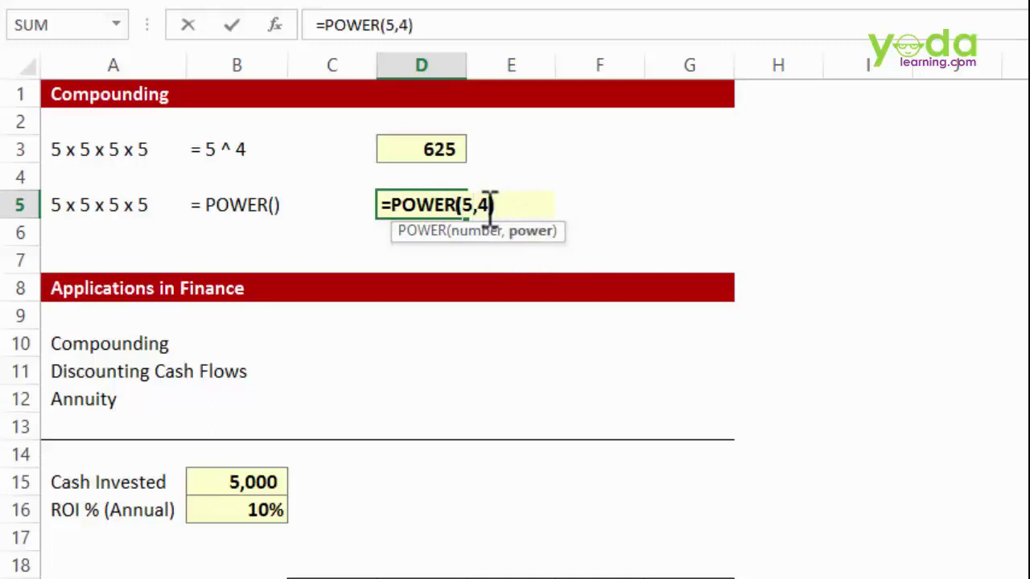
{"action": "type", "text": "4)"}
{"action": "key", "text": "Return"}
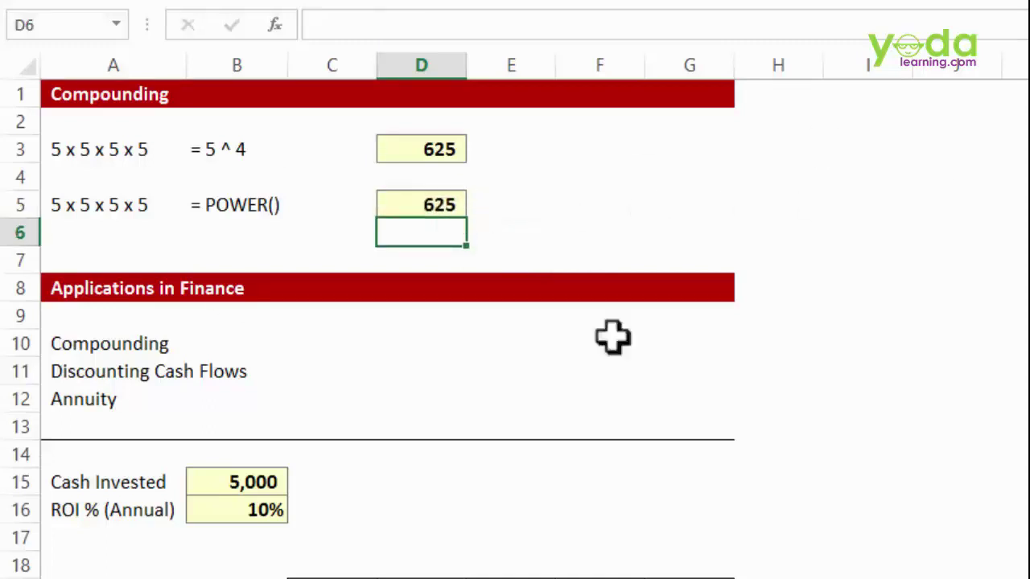
- Review the compounding table of 5,000 at 10% over years 1–5, then select C20
{"action": "scroll", "coordinate": [580, 241], "scroll_direction": "down", "scroll_amount": 2}
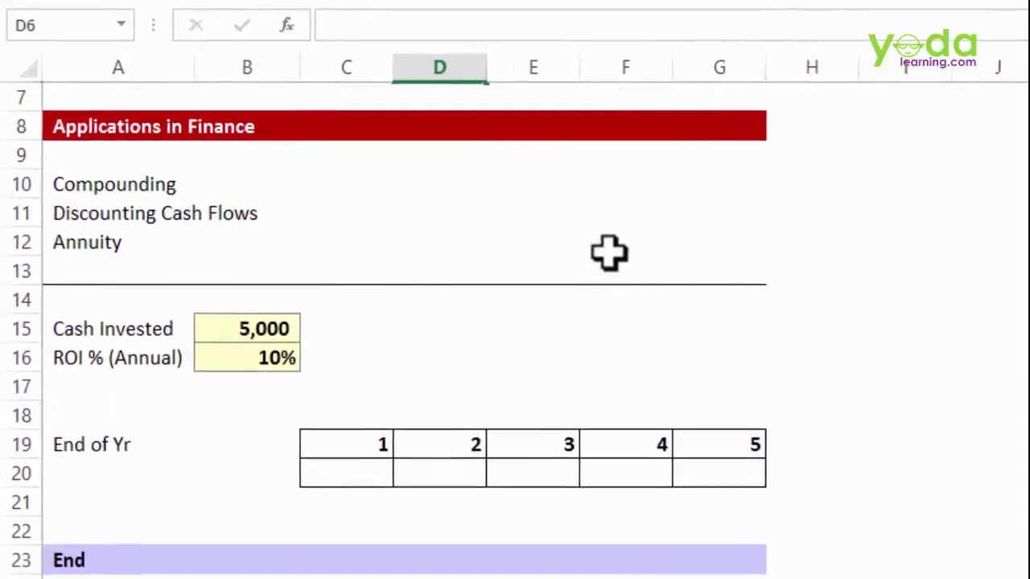
{"action": "left_click", "coordinate": [164, 201]}
{"action": "left_click", "coordinate": [113, 248]}
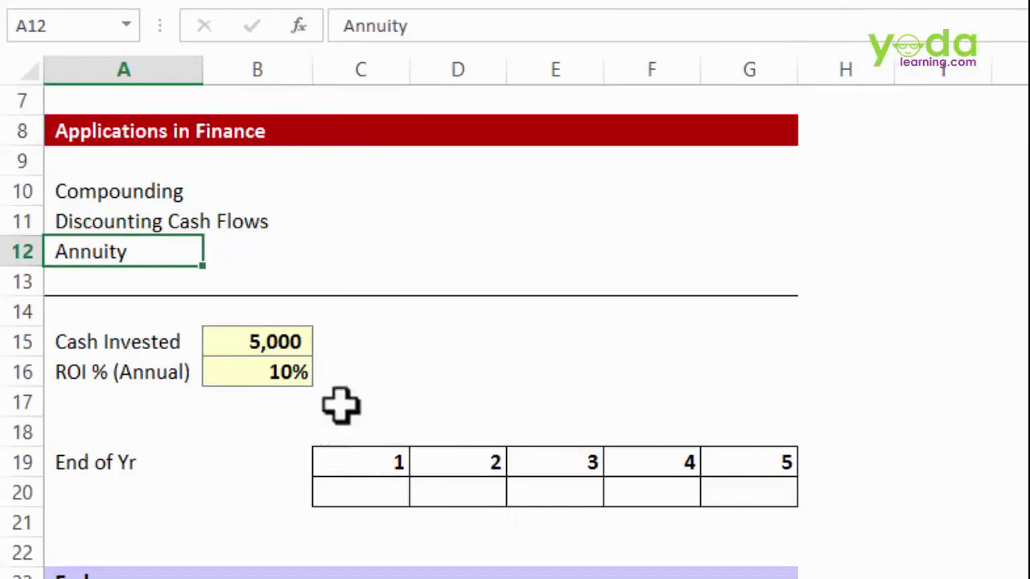
{"action": "left_click", "coordinate": [164, 340]}
{"action": "left_click", "coordinate": [252, 338]}
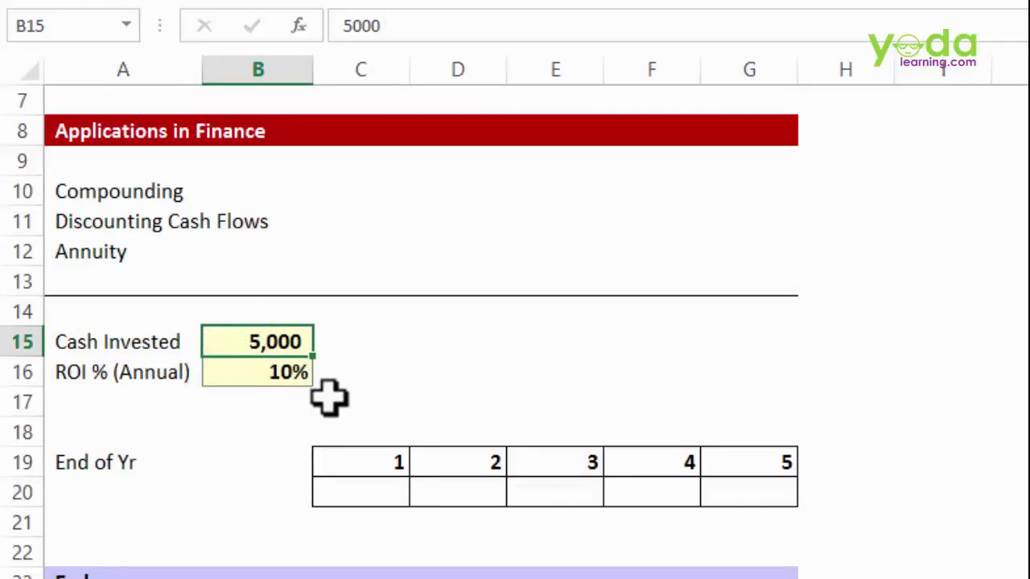
{"action": "left_click", "coordinate": [273, 366]}
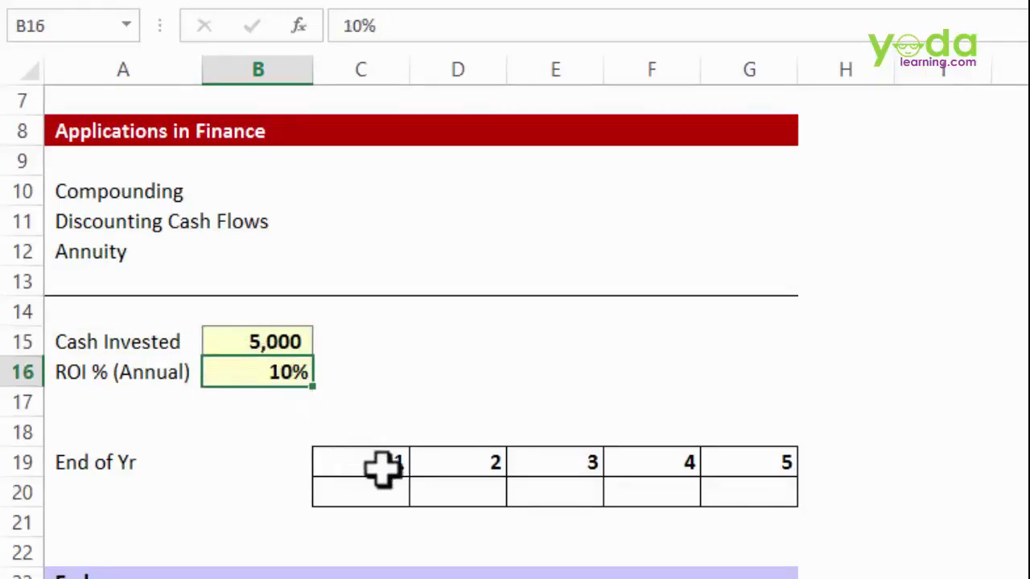
{"action": "left_click_drag", "start_coordinate": [382, 468], "coordinate": [404, 488]}
{"action": "left_click_drag", "start_coordinate": [476, 463], "coordinate": [480, 499]}
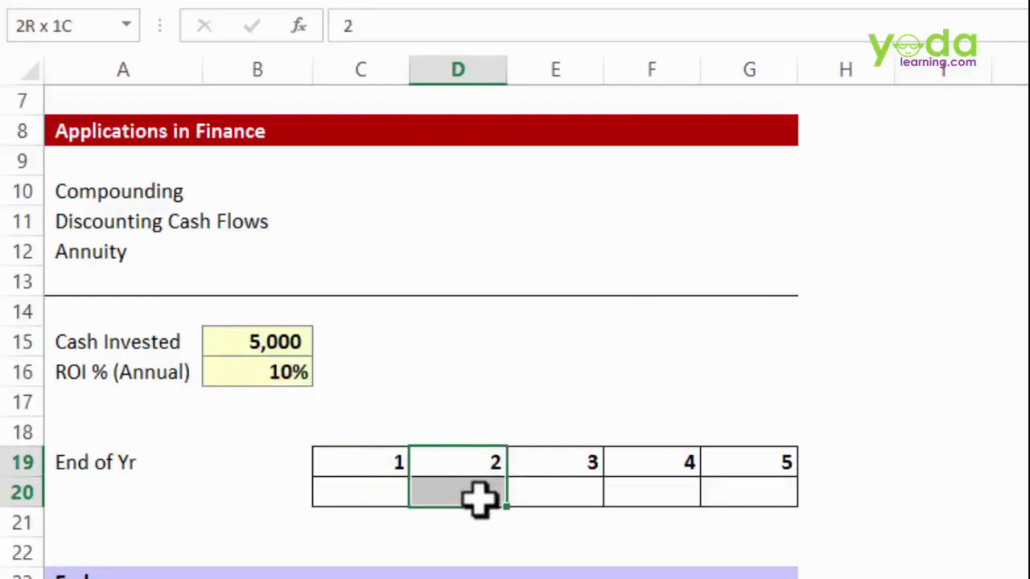
{"action": "left_click_drag", "start_coordinate": [539, 466], "coordinate": [555, 492]}
{"action": "left_click_drag", "start_coordinate": [646, 469], "coordinate": [664, 492]}
{"action": "left_click_drag", "start_coordinate": [757, 468], "coordinate": [762, 499]}
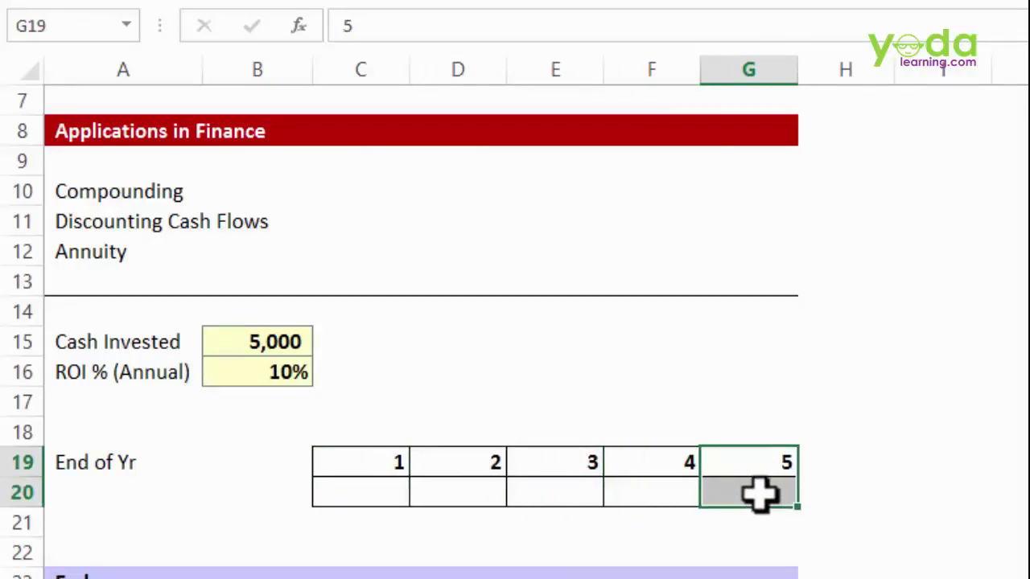
{"action": "left_click", "coordinate": [386, 488]}
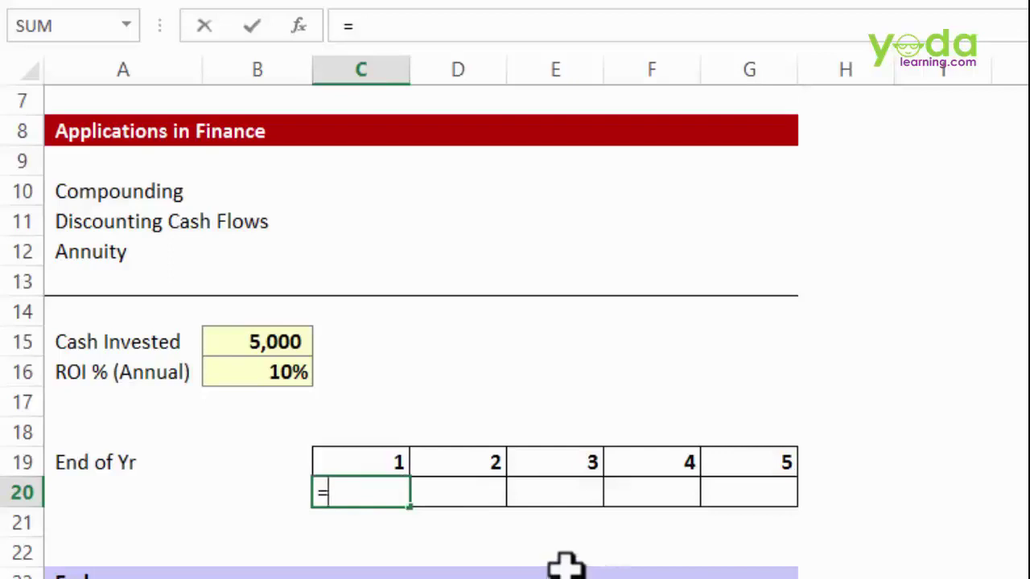
- Enter =$B$15*(1+$B$16)^C19 in C20, giving 5500 for year 1
{"action": "type", "text": "="}
{"action": "left_click", "coordinate": [268, 341]}
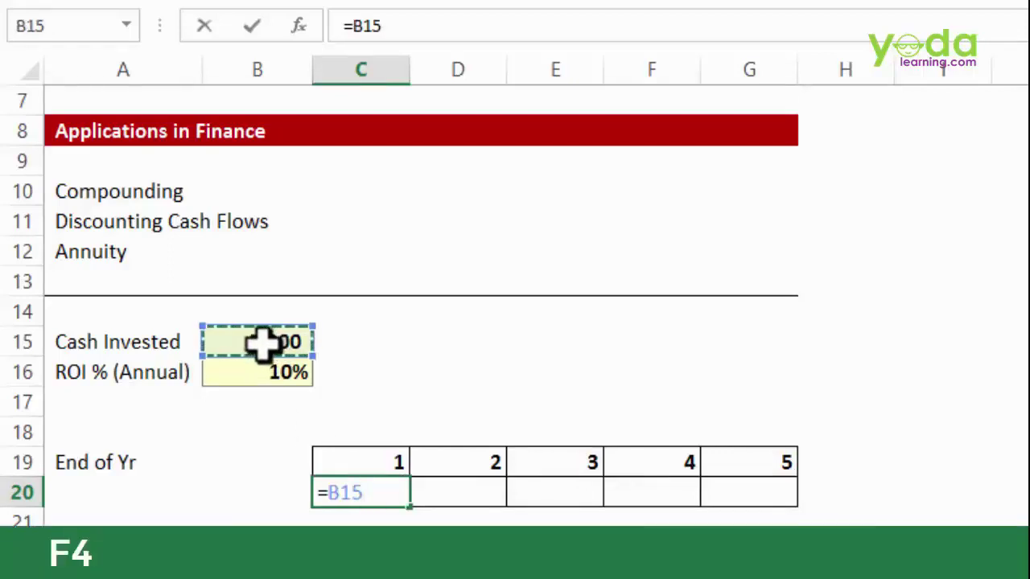
{"action": "key", "text": "F4"}
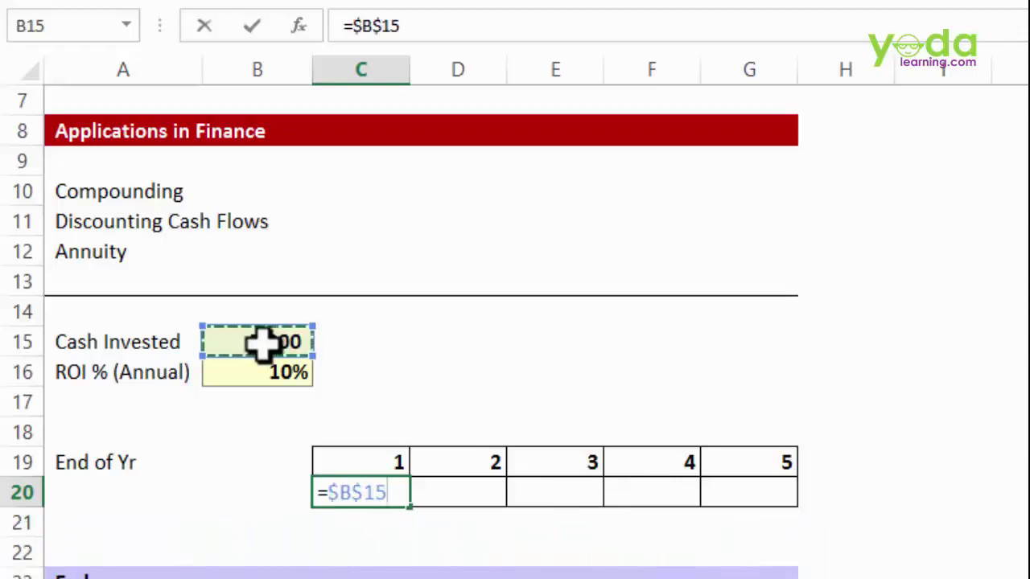
{"action": "type", "text": "*"}
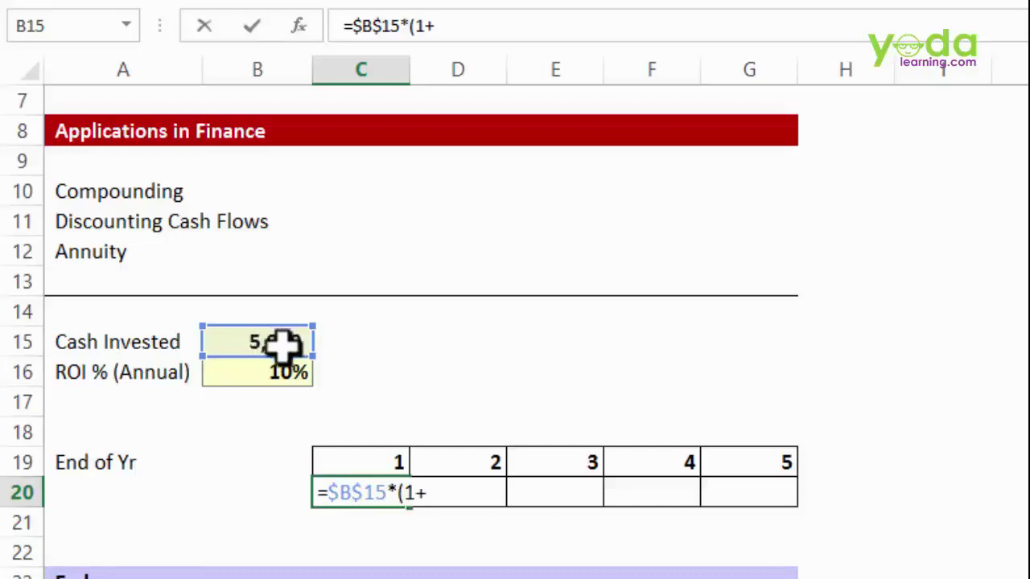
{"action": "left_click", "coordinate": [281, 371]}
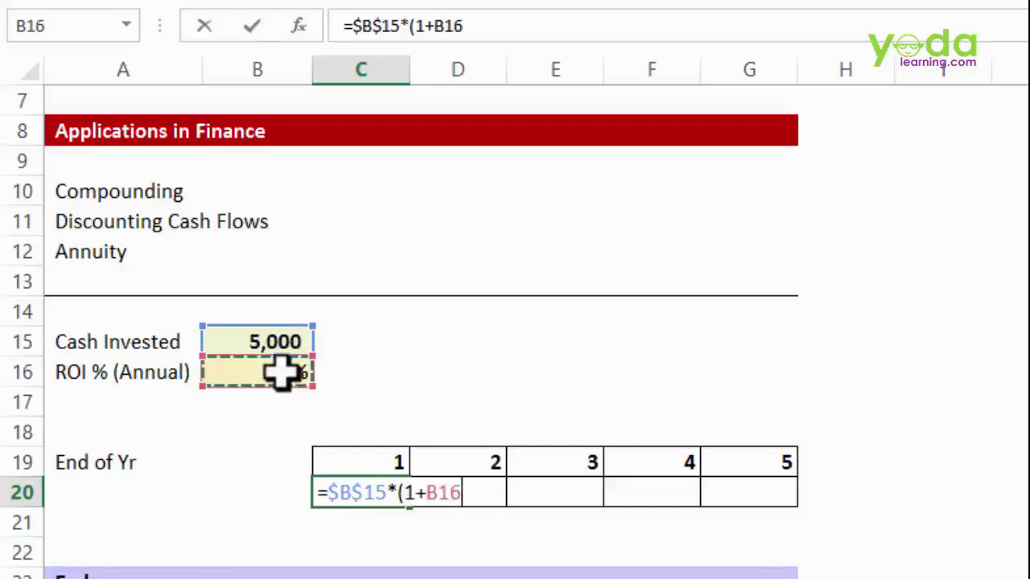
{"action": "key", "text": "F4"}
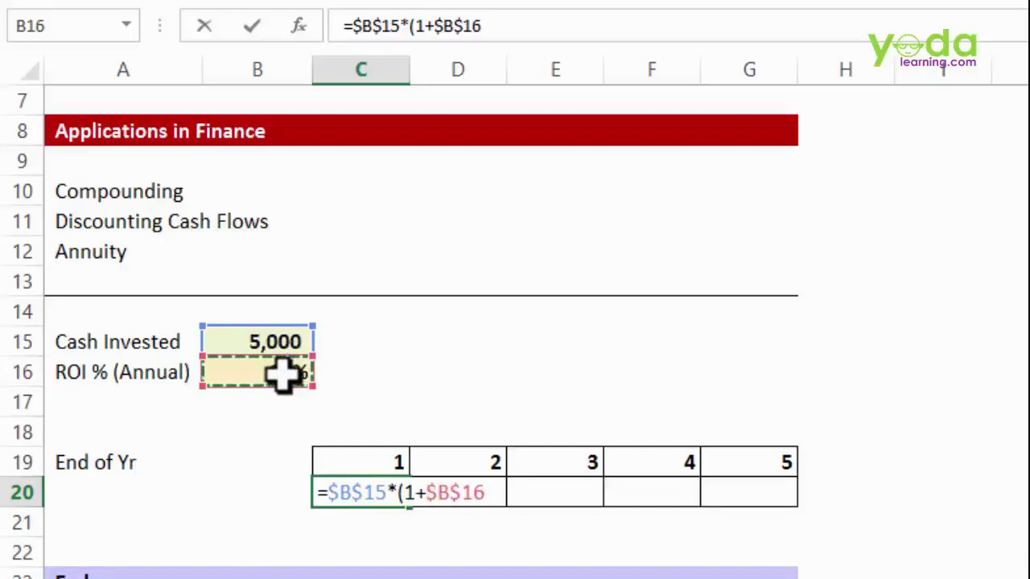
{"action": "type", "text": ")"}
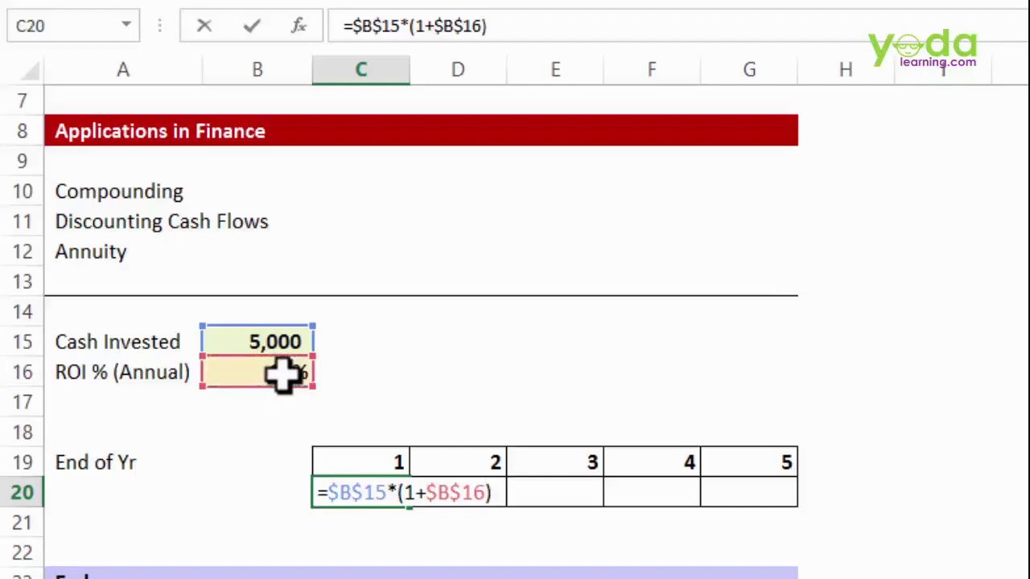
{"action": "type", "text": "^"}
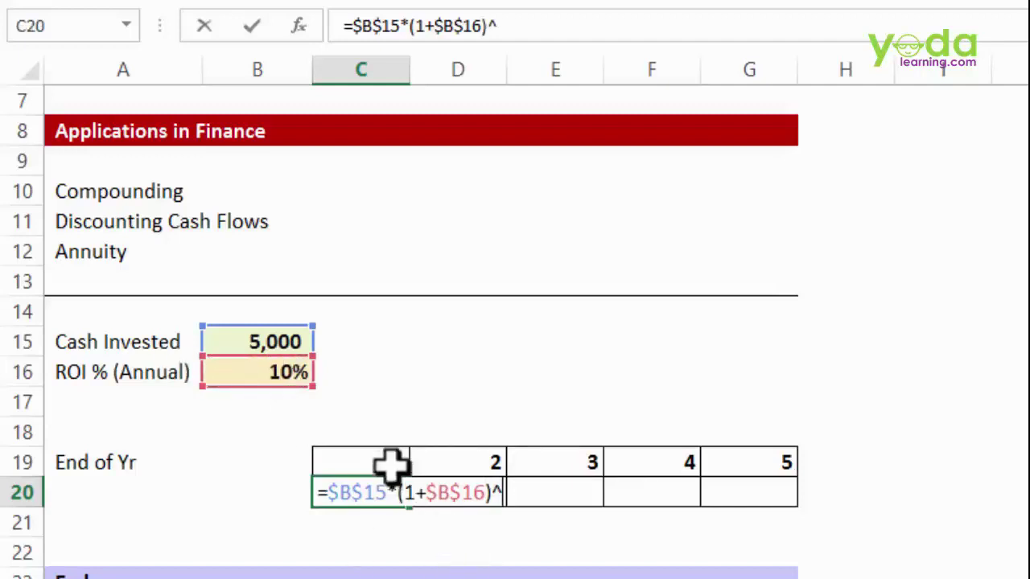
{"action": "left_click", "coordinate": [392, 461]}
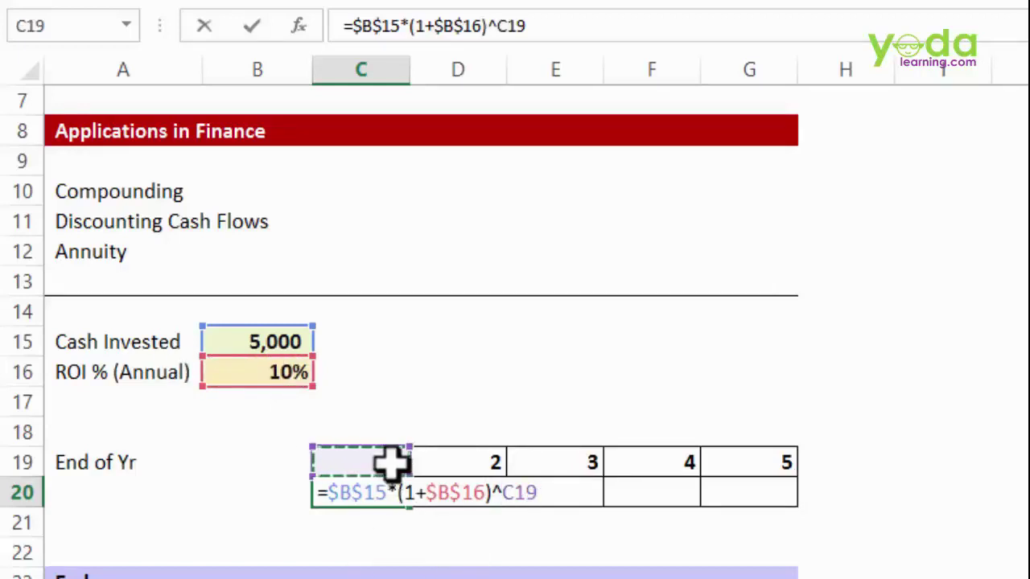
{"action": "key", "text": "Return"}
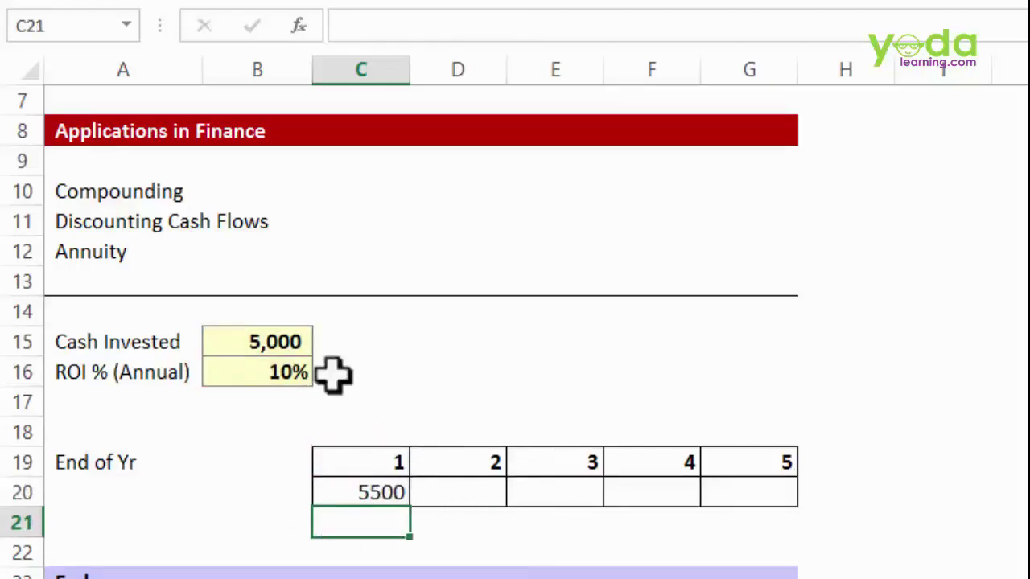
{"action": "left_click", "coordinate": [284, 342]}
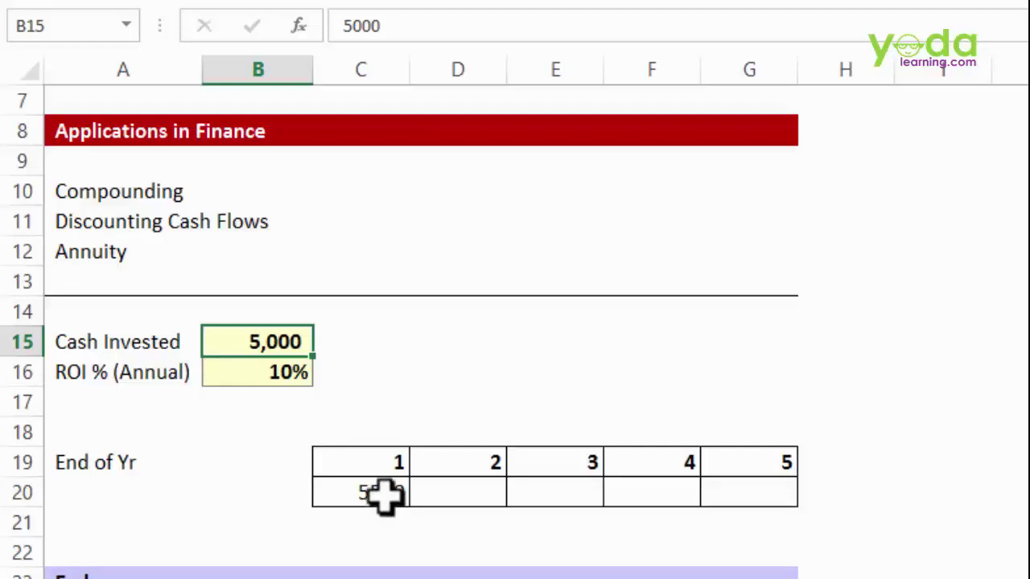
- Fill the year-1 formula across D20:G20, showing 6050, 6655, 7320.5 and 8052.55
{"action": "left_click", "coordinate": [398, 499]}
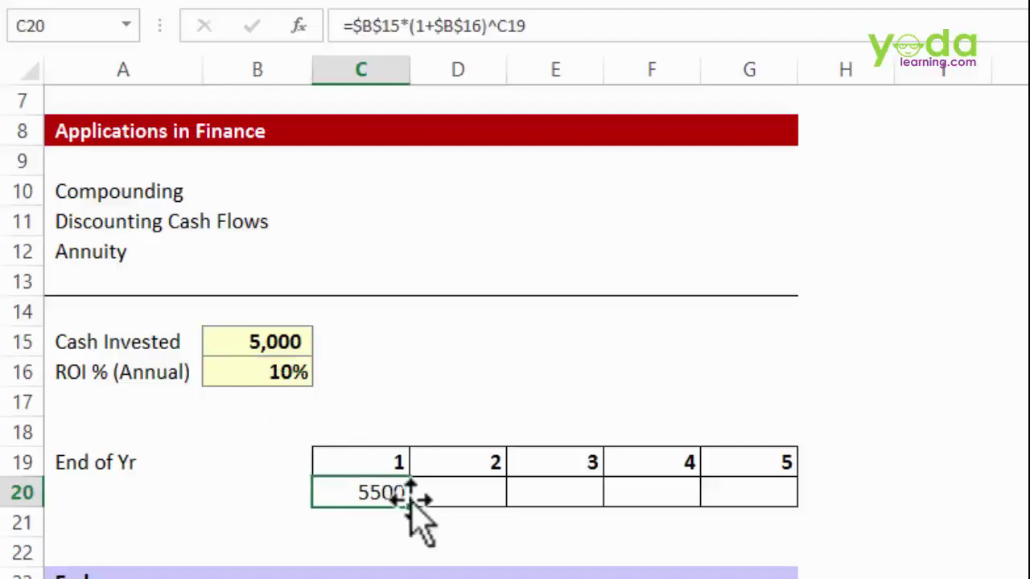
{"action": "left_click_drag", "start_coordinate": [425, 509], "coordinate": [492, 505]}
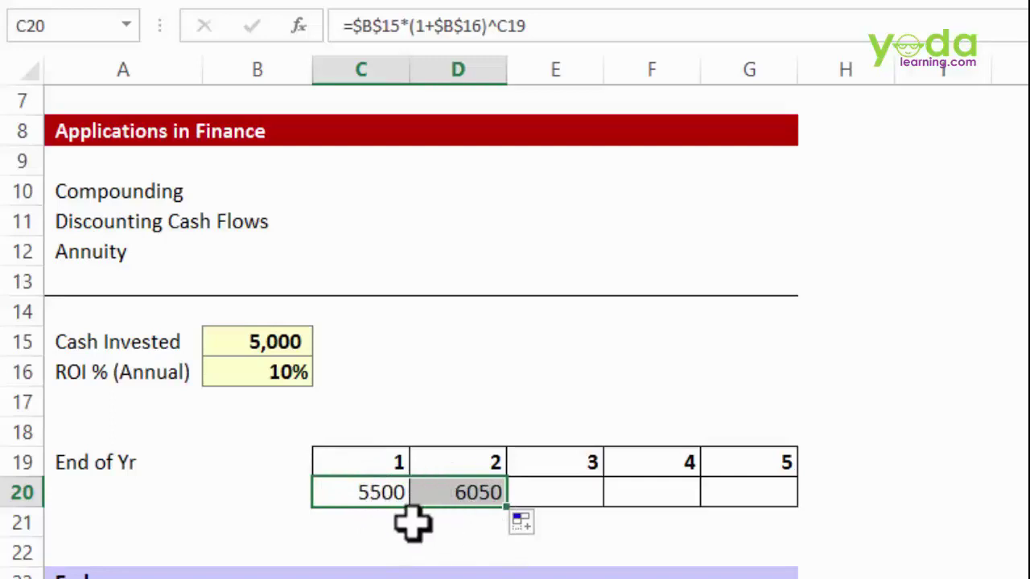
{"action": "left_click", "coordinate": [490, 499]}
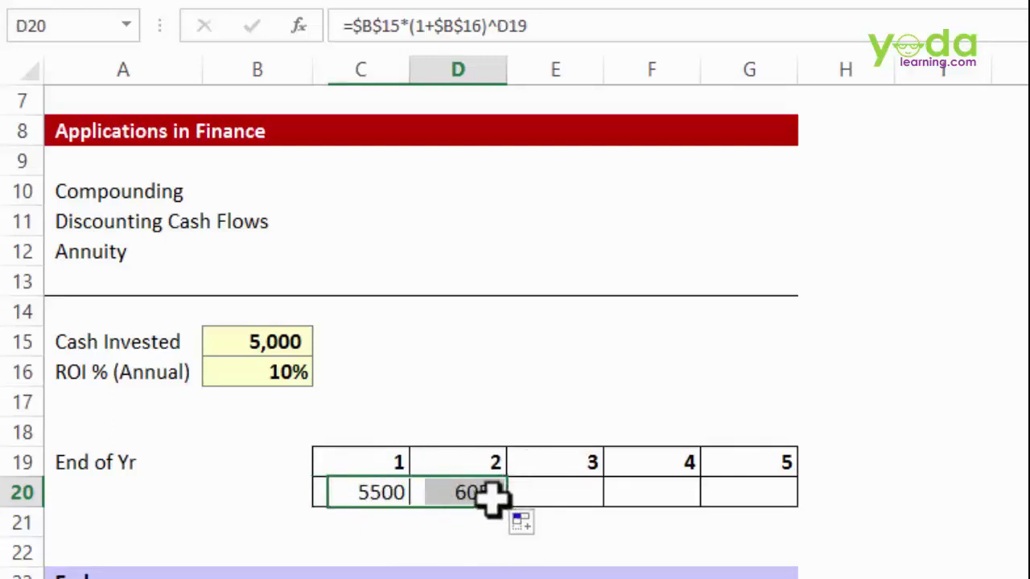
{"action": "left_click_drag", "start_coordinate": [505, 509], "coordinate": [777, 512]}
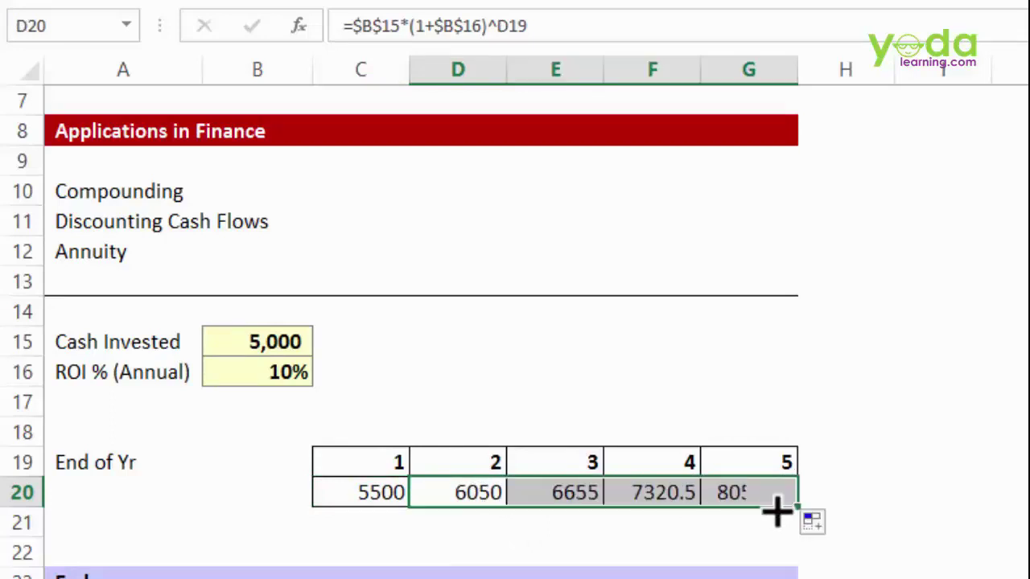
{"action": "key", "text": "ctrl+z"}
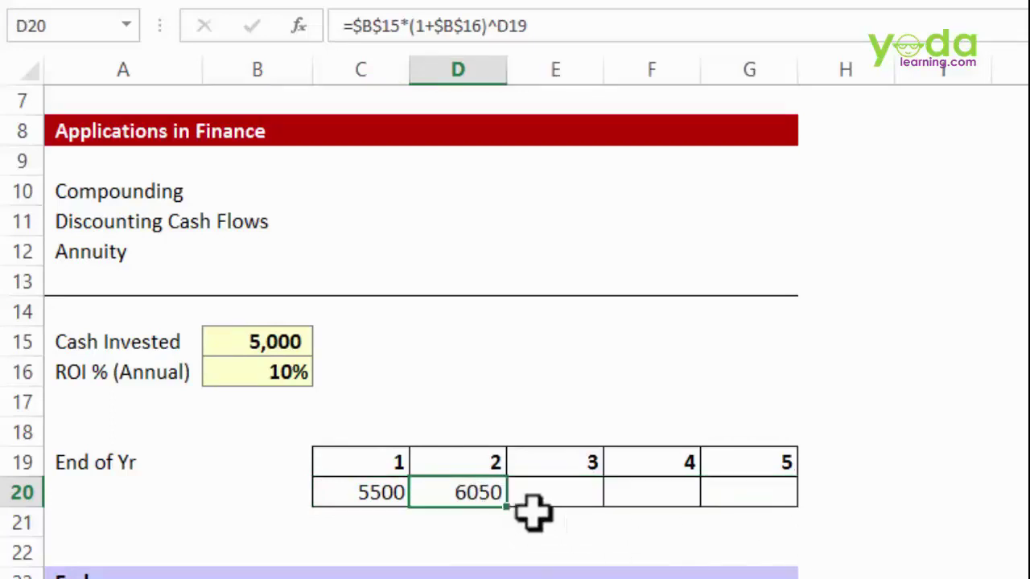
{"action": "key", "text": "shift+Right"}
{"action": "key", "text": "shift+Right"}
{"action": "key", "text": "shift+Right"}
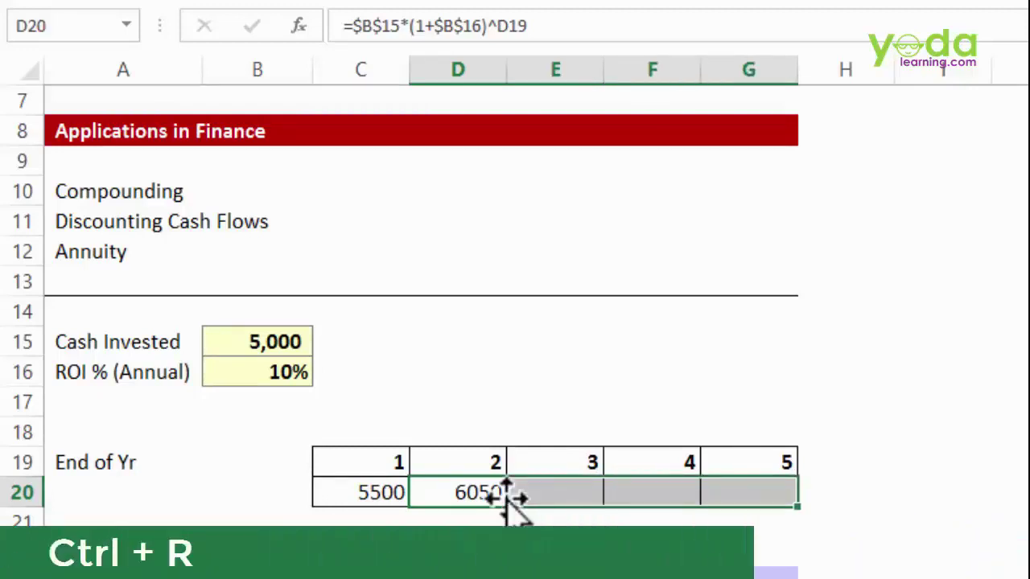
{"action": "key", "text": "ctrl+r"}
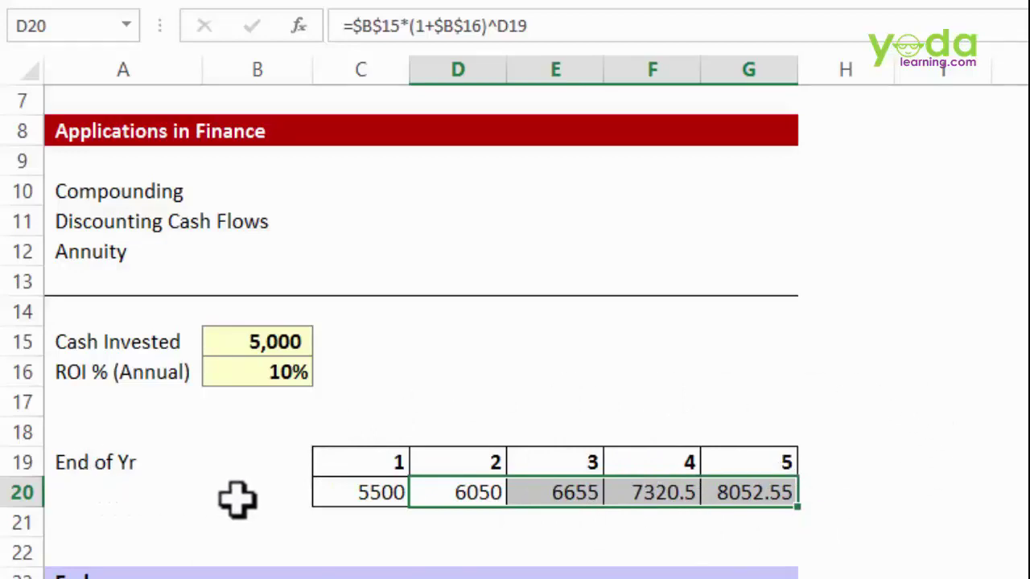
{"action": "left_click", "coordinate": [664, 346]}
{"action": "scroll", "coordinate": [698, 367], "scroll_direction": "up", "scroll_amount": 2}
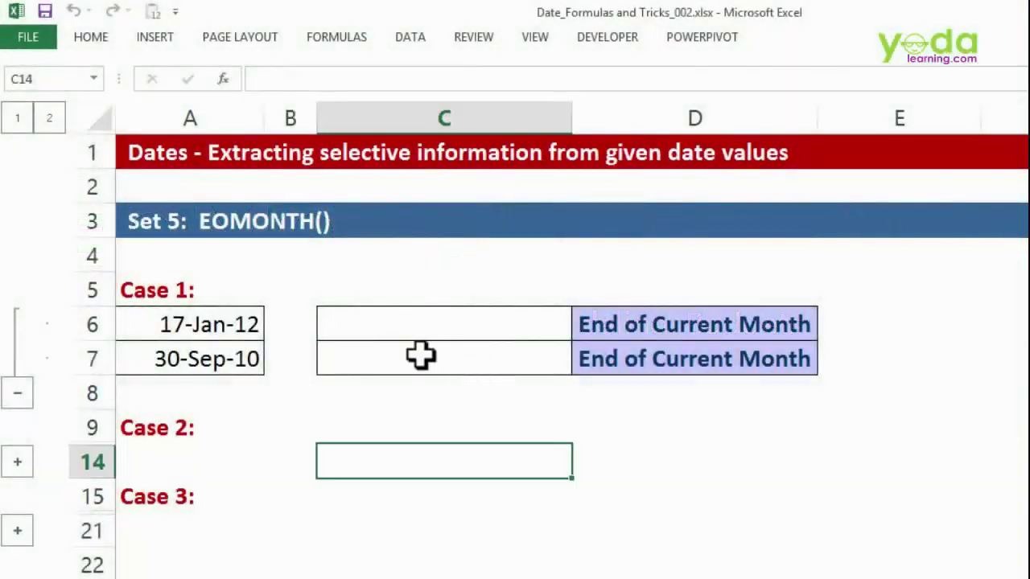
- Type end-of-month dates 31-Jan-12 and 30-Sep-10 in C6 and C7 beside the Case 1 dates
{"action": "left_click", "coordinate": [179, 336]}
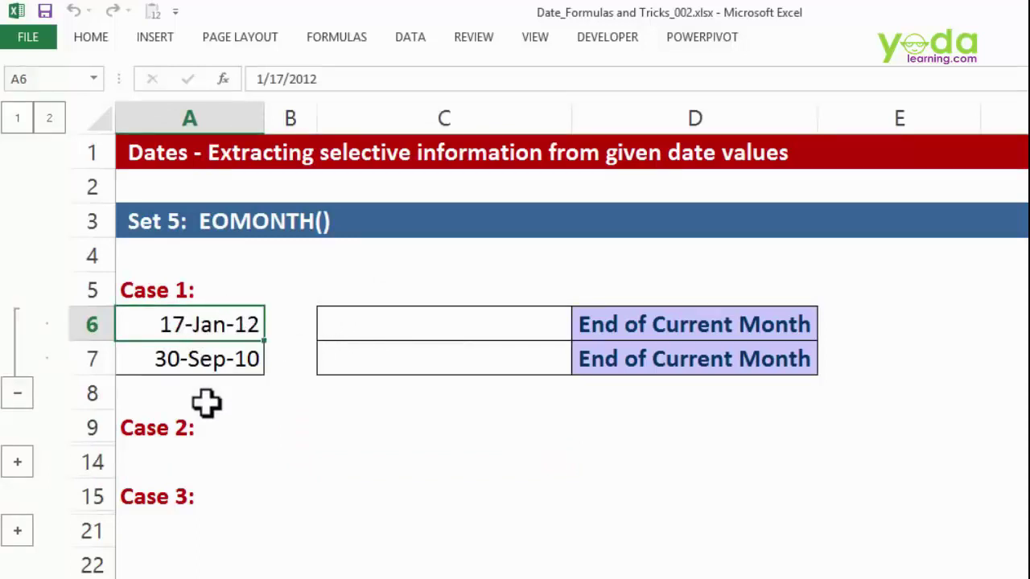
{"action": "left_click", "coordinate": [413, 323]}
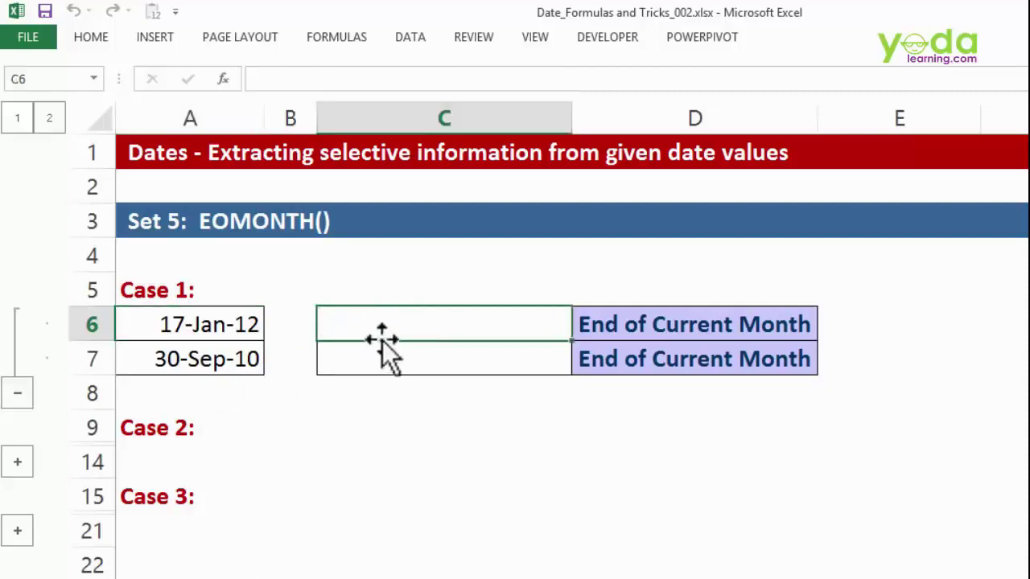
{"action": "type", "text": "31 de"}
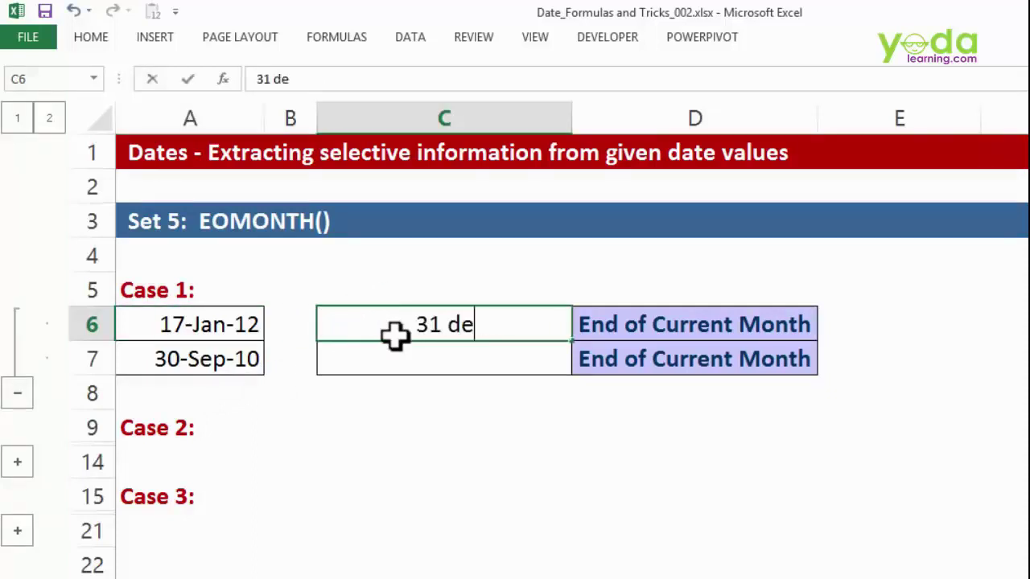
{"action": "key", "text": "BackSpace"}
{"action": "key", "text": "BackSpace"}
{"action": "type", "text": "jan 2013"}
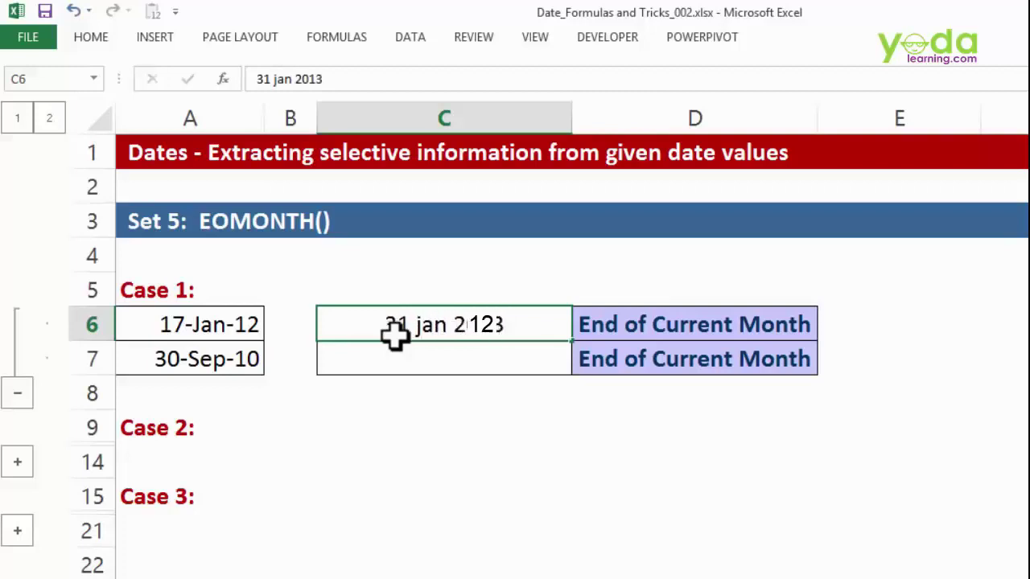
{"action": "key", "text": "Return"}
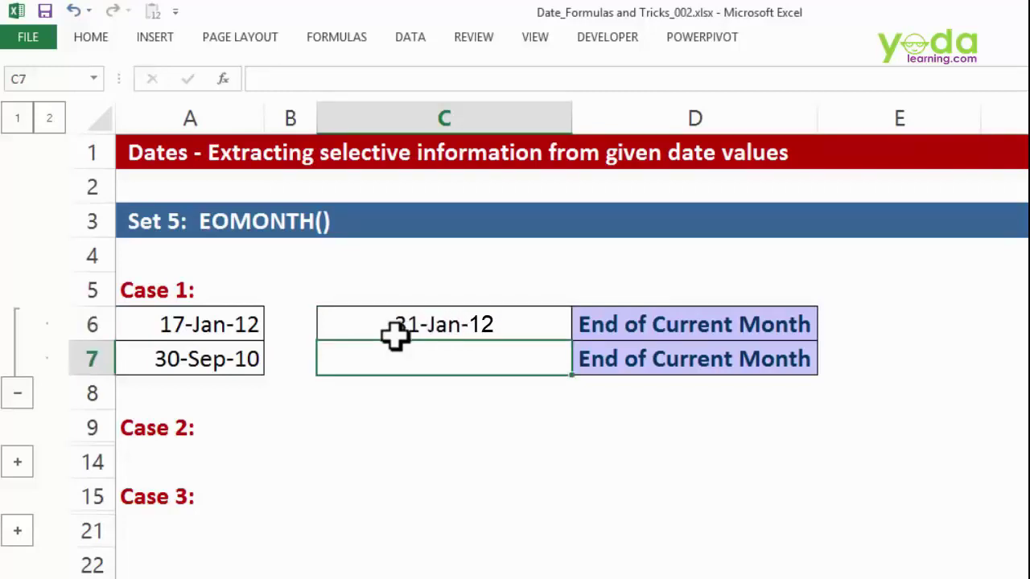
{"action": "type", "text": "30 sep 2010"}
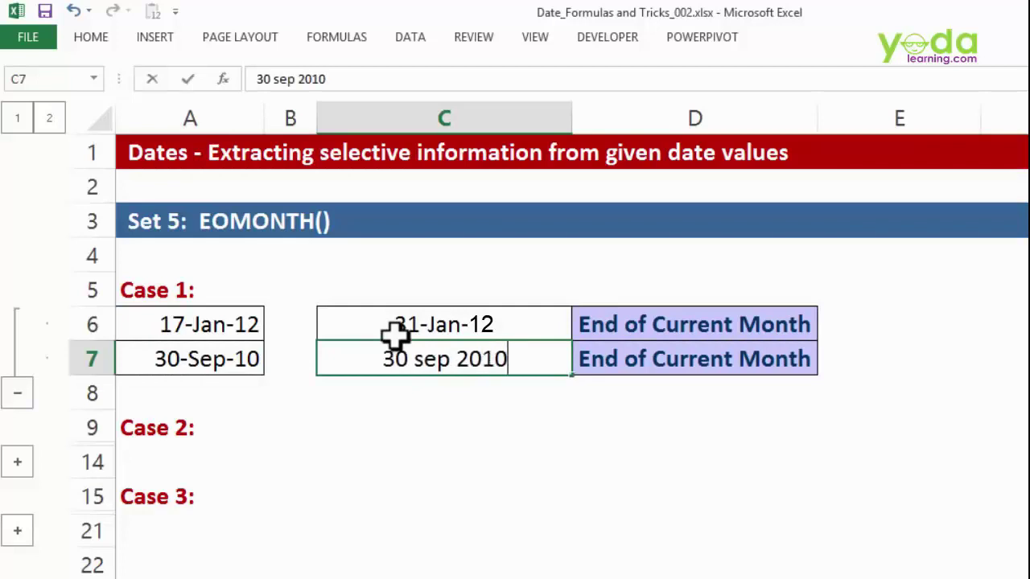
{"action": "key", "text": "Return"}
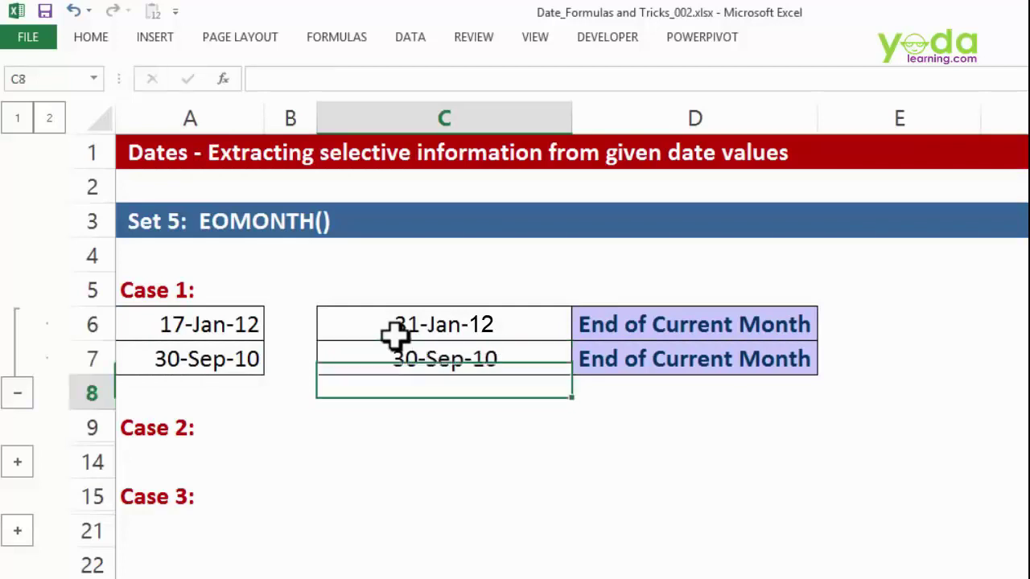
{"action": "left_click", "coordinate": [17, 465]}
- Enter 5-Feb-12 and 5-Mar-11 in C10 and C11 as the 5th of the following month
{"action": "scroll", "coordinate": [290, 419], "scroll_direction": "down", "scroll_amount": 1}
{"action": "left_click", "coordinate": [346, 385]}
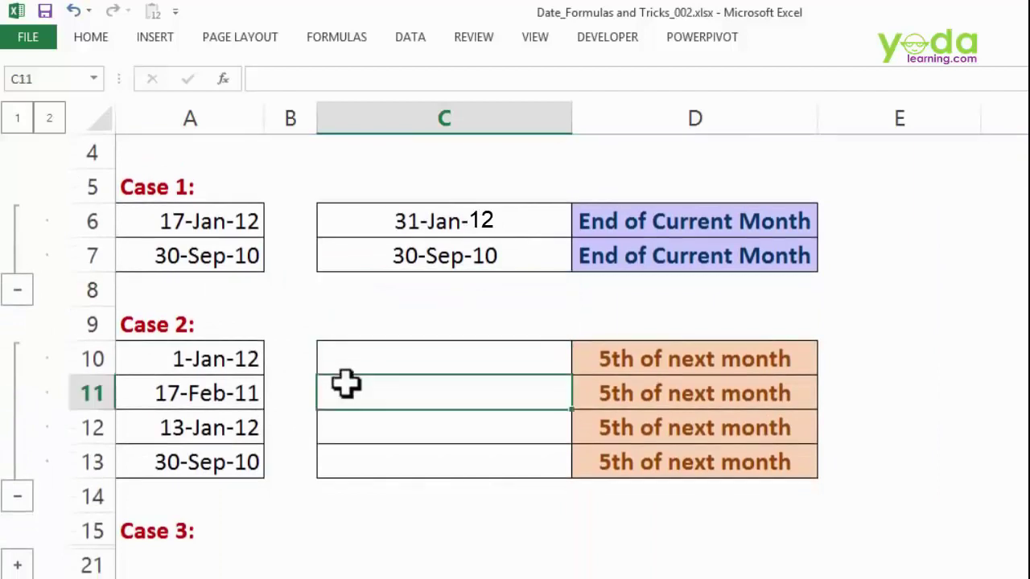
{"action": "left_click_drag", "start_coordinate": [229, 362], "coordinate": [226, 476]}
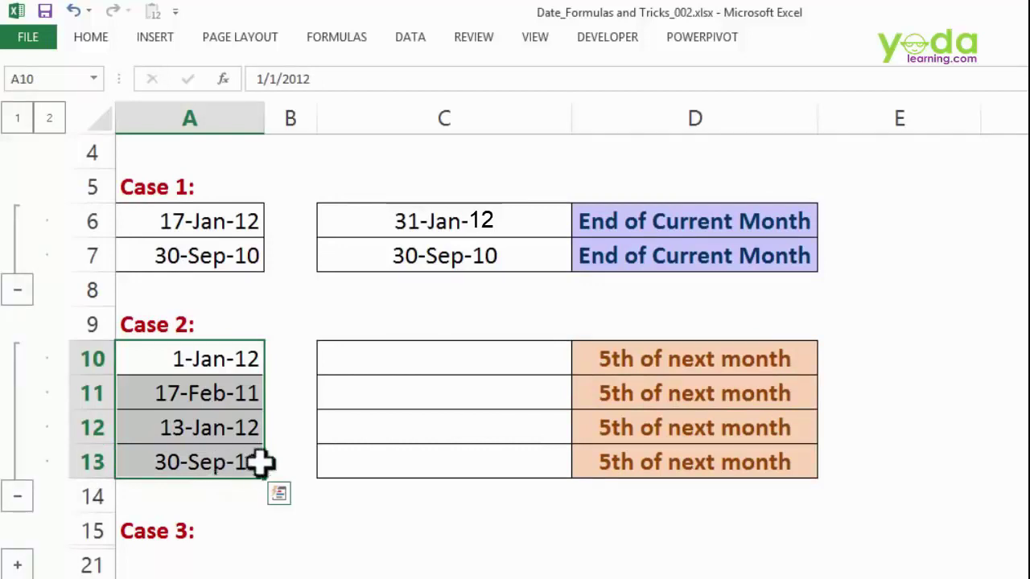
{"action": "left_click", "coordinate": [404, 349]}
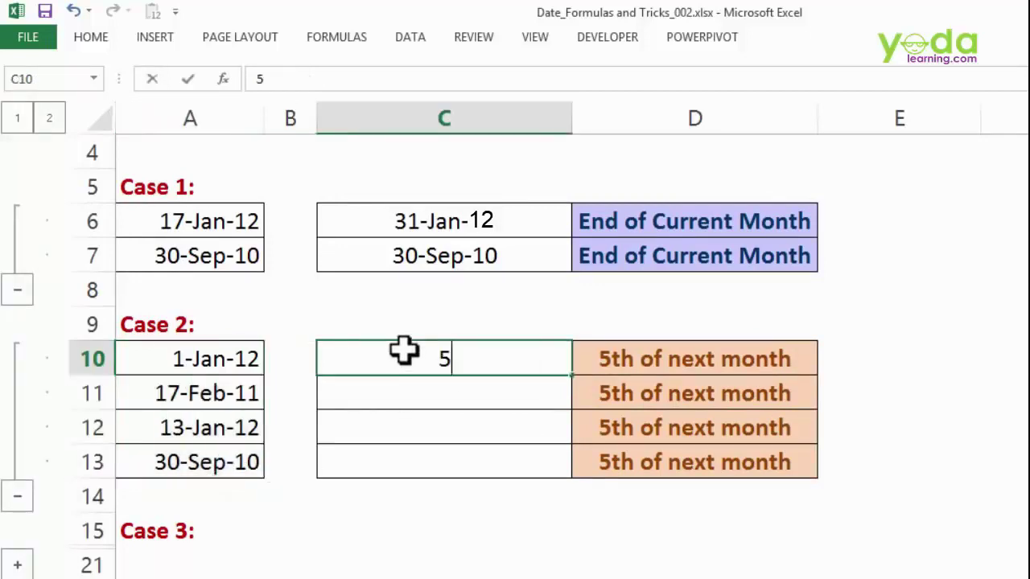
{"action": "type", "text": "5 feb 2012"}
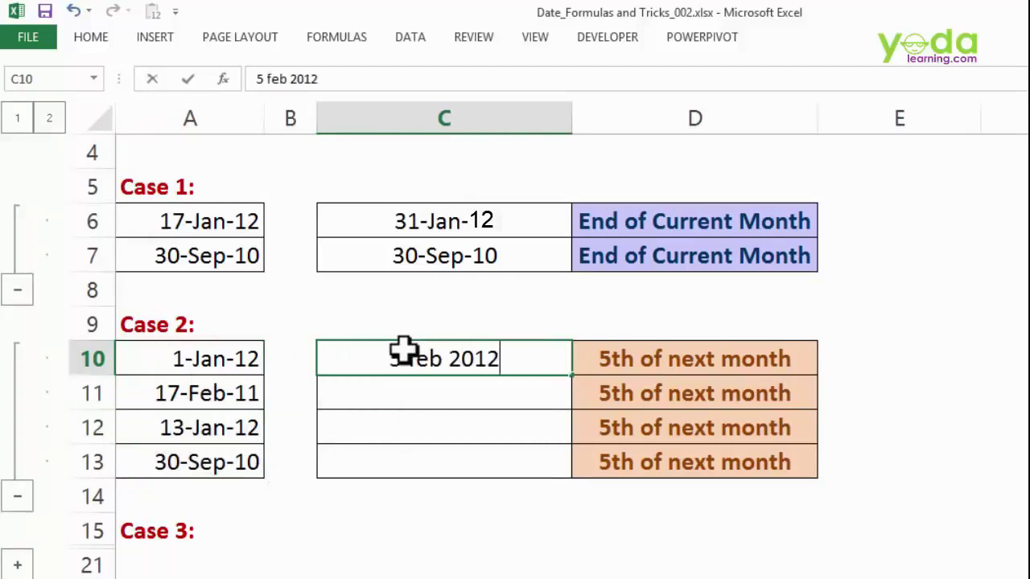
{"action": "key", "text": "Return"}
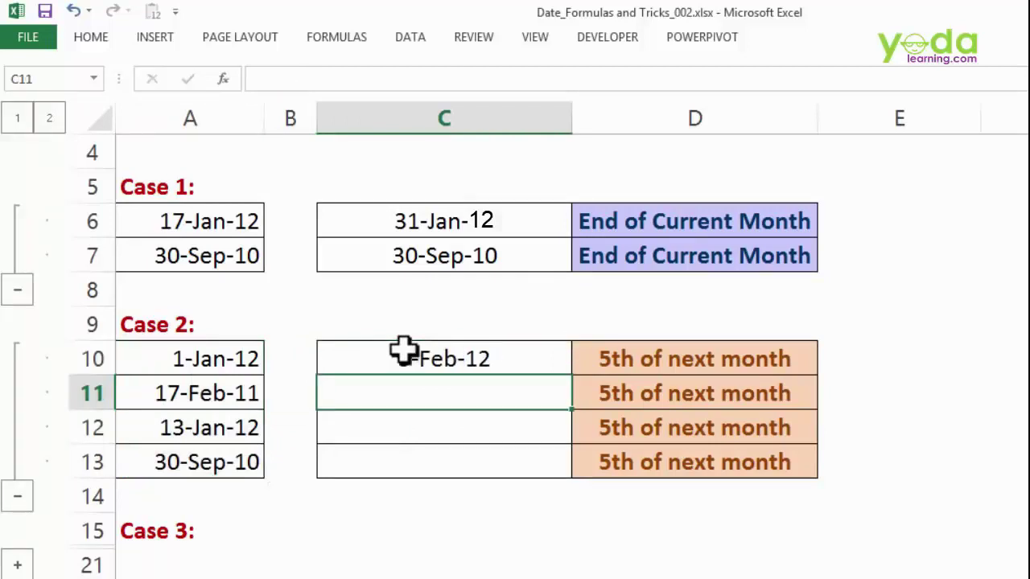
{"action": "type", "text": "5 mar 2"}
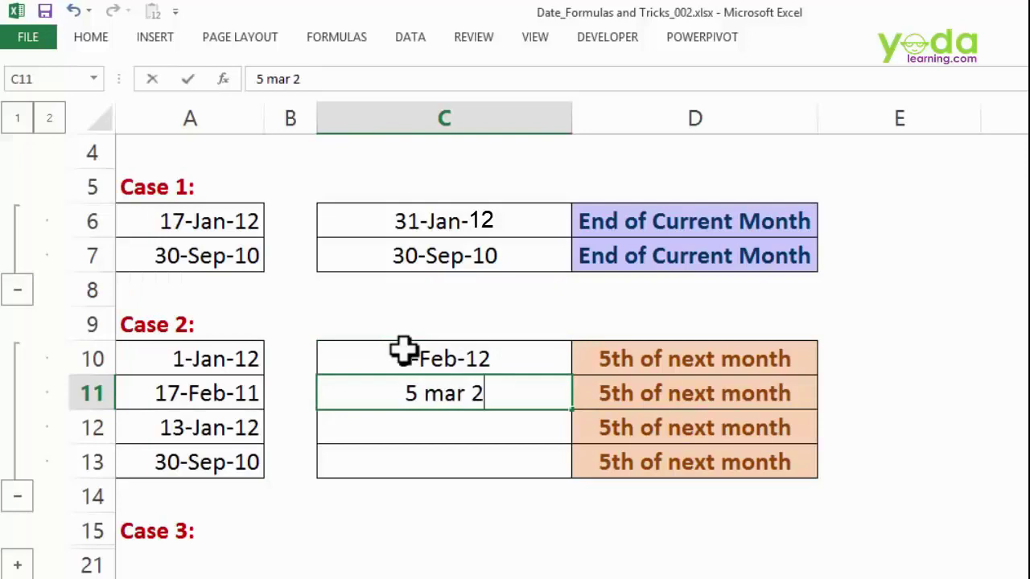
{"action": "type", "text": "011"}
{"action": "key", "text": "Return"}
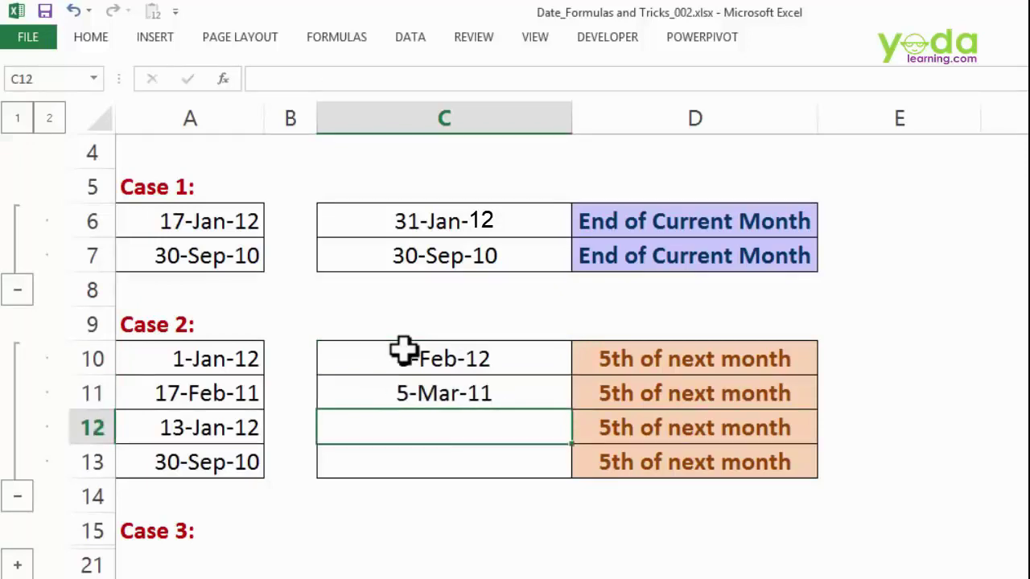
{"action": "left_click", "coordinate": [18, 566]}
{"action": "scroll", "coordinate": [225, 386], "scroll_direction": "down", "scroll_amount": 2}
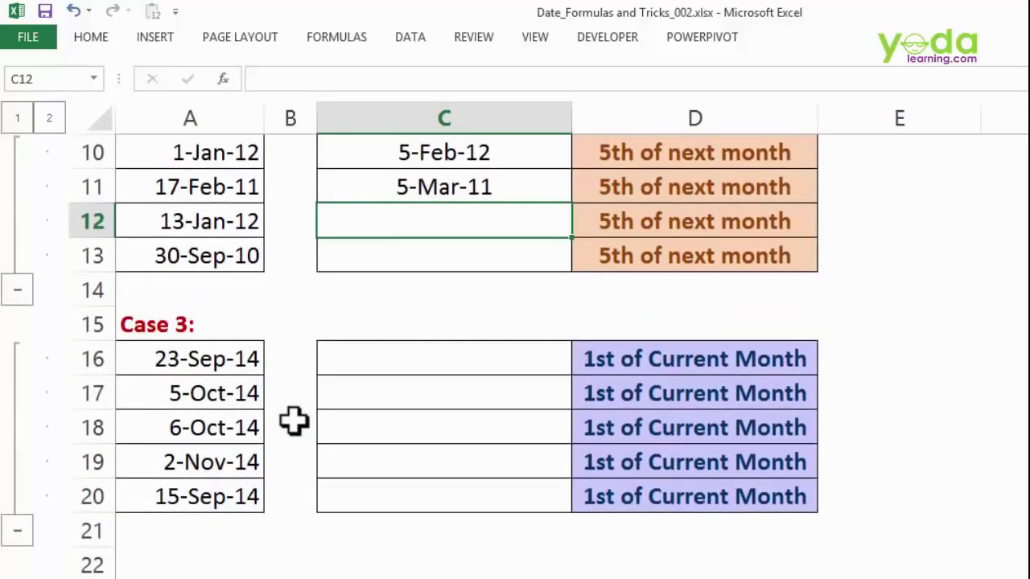
- Type 1 Sep 2014 as the Case 3 result in C16
{"action": "left_click_drag", "start_coordinate": [230, 356], "coordinate": [212, 491]}
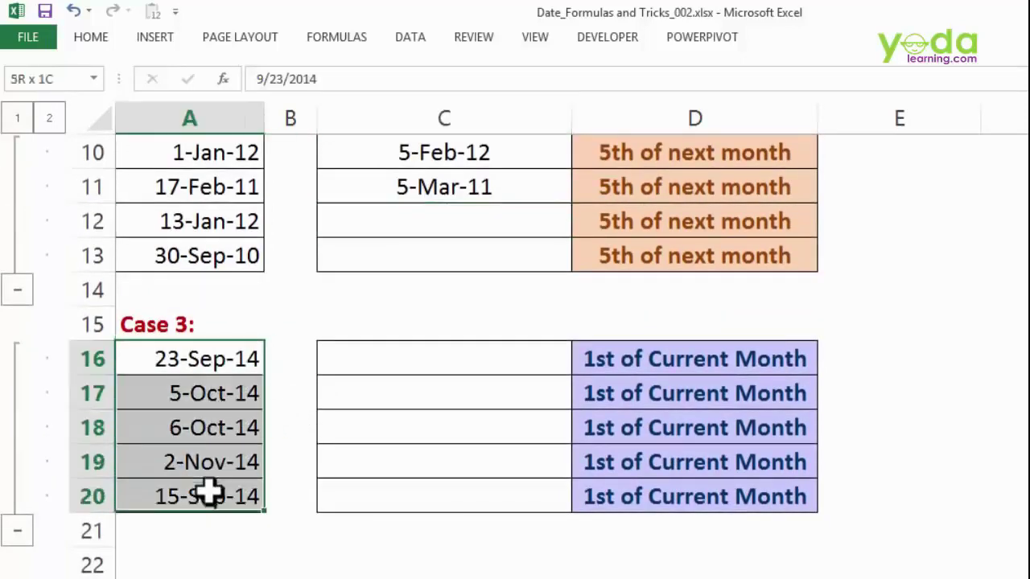
{"action": "left_click", "coordinate": [487, 355]}
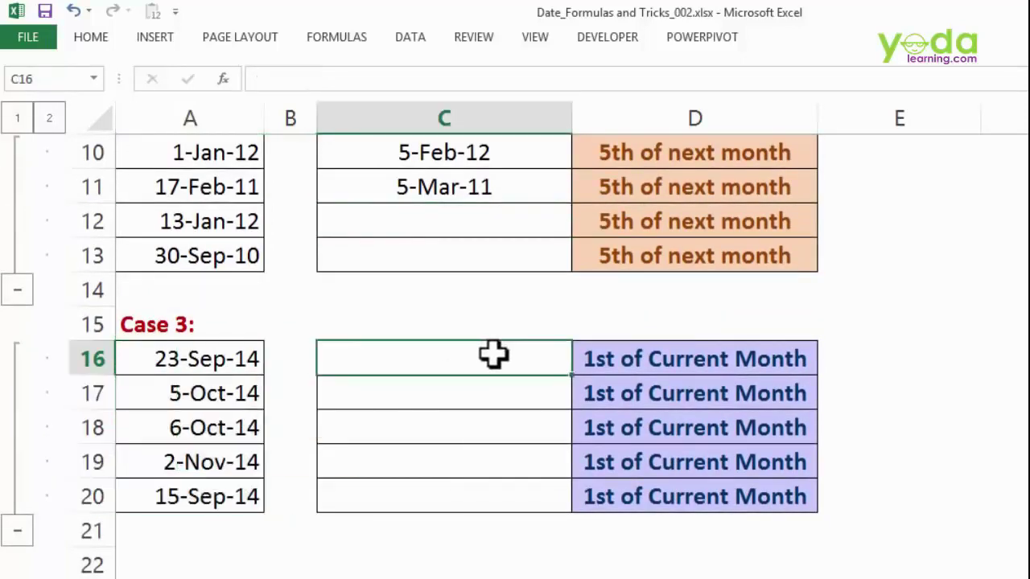
{"action": "type", "text": "1 sep 2014"}
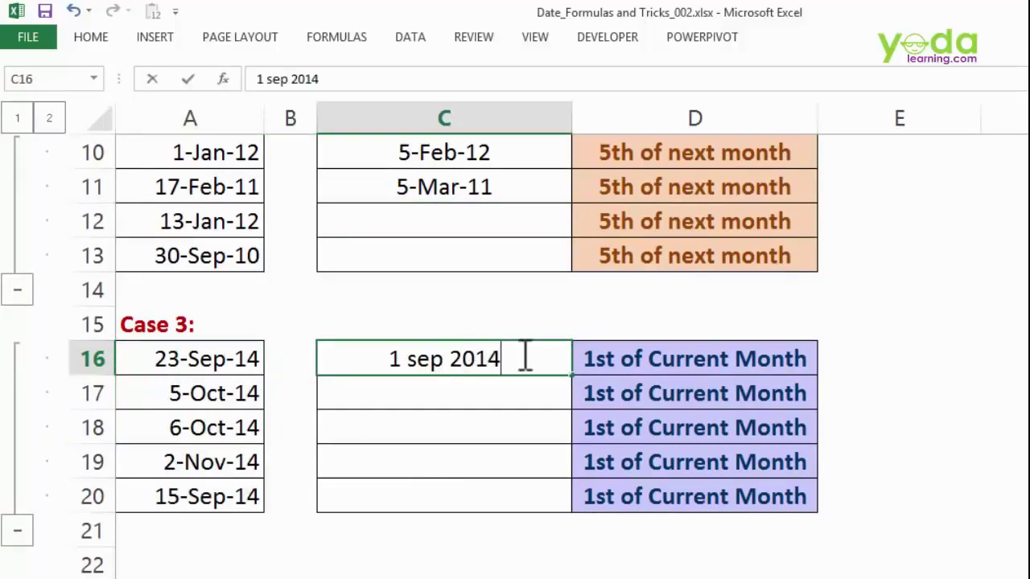
{"action": "left_click", "coordinate": [705, 415]}
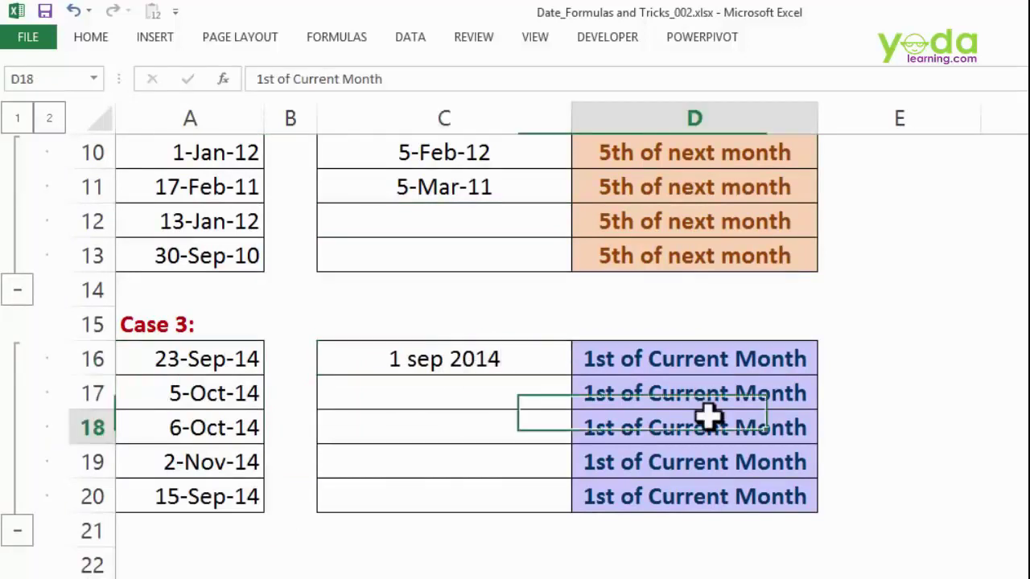
- Collapse the case groups to level 1, reopen Case 1, and clear C6:C7
{"action": "scroll", "coordinate": [511, 404], "scroll_direction": "up", "scroll_amount": 3}
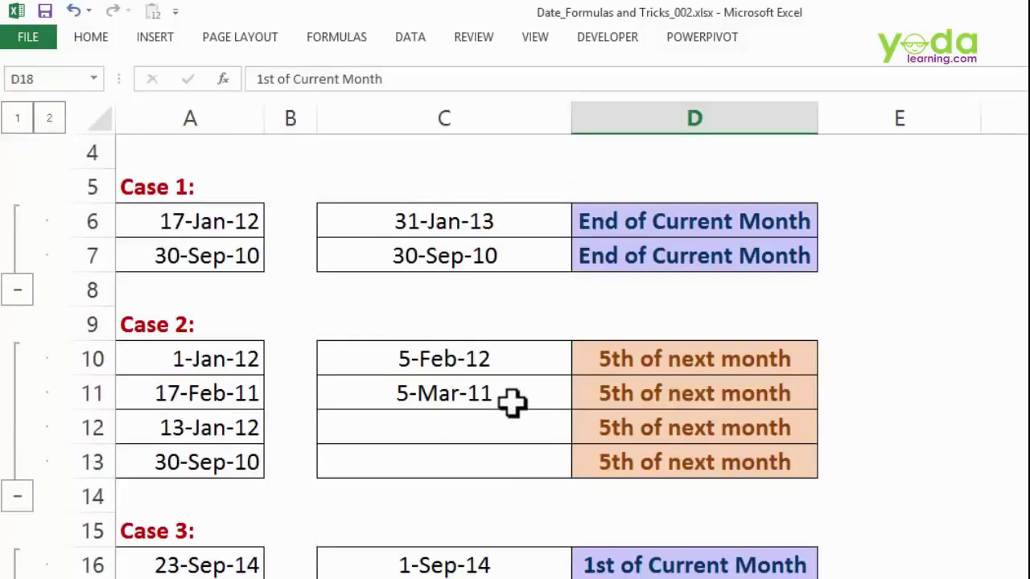
{"action": "left_click", "coordinate": [22, 125]}
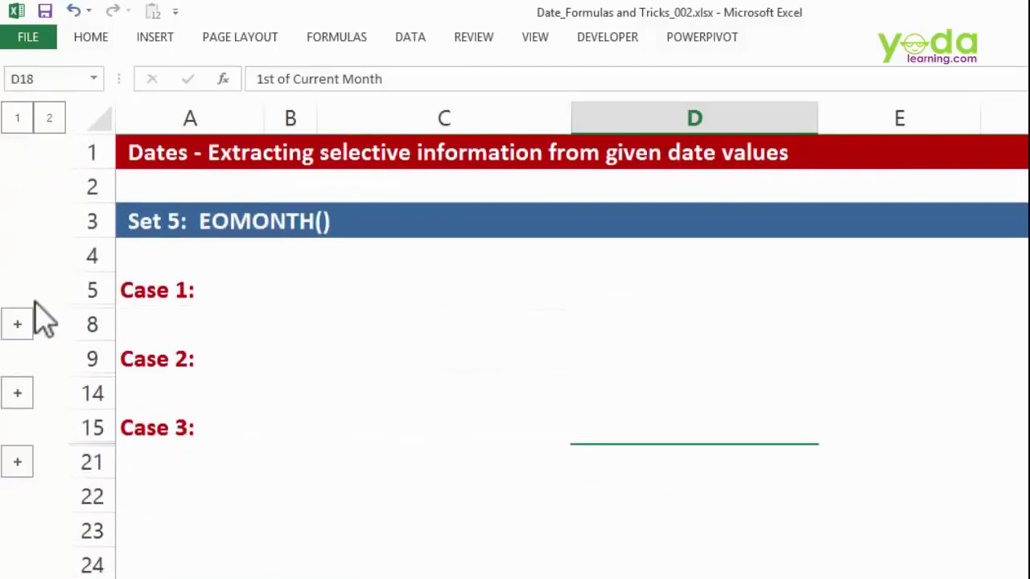
{"action": "left_click", "coordinate": [16, 325]}
{"action": "left_click", "coordinate": [326, 418]}
{"action": "left_click_drag", "start_coordinate": [402, 324], "coordinate": [407, 359]}
{"action": "key", "text": "Delete"}
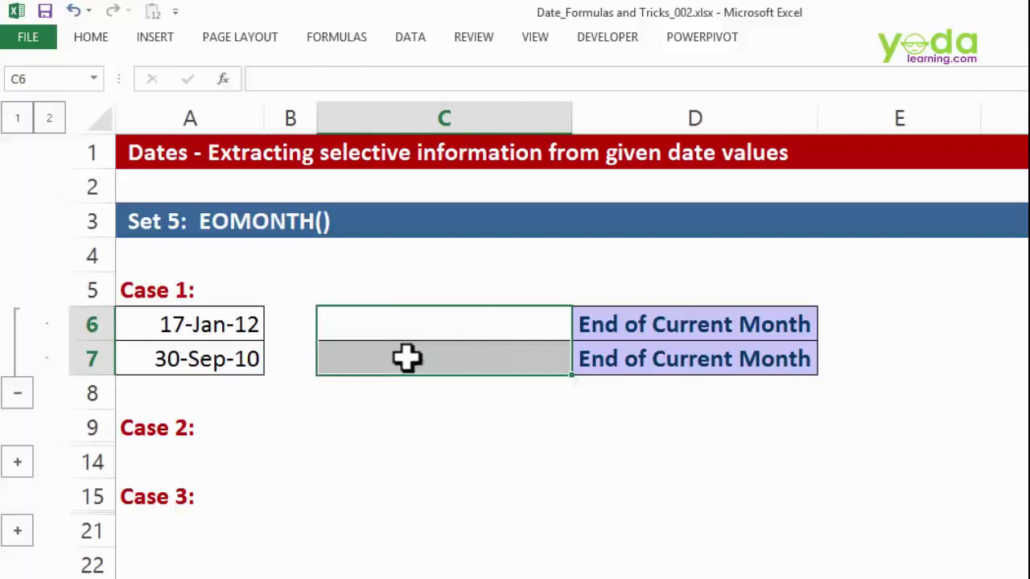
- Enter =EOMONTH(A6,0) in cell C6
{"action": "left_click", "coordinate": [426, 325]}
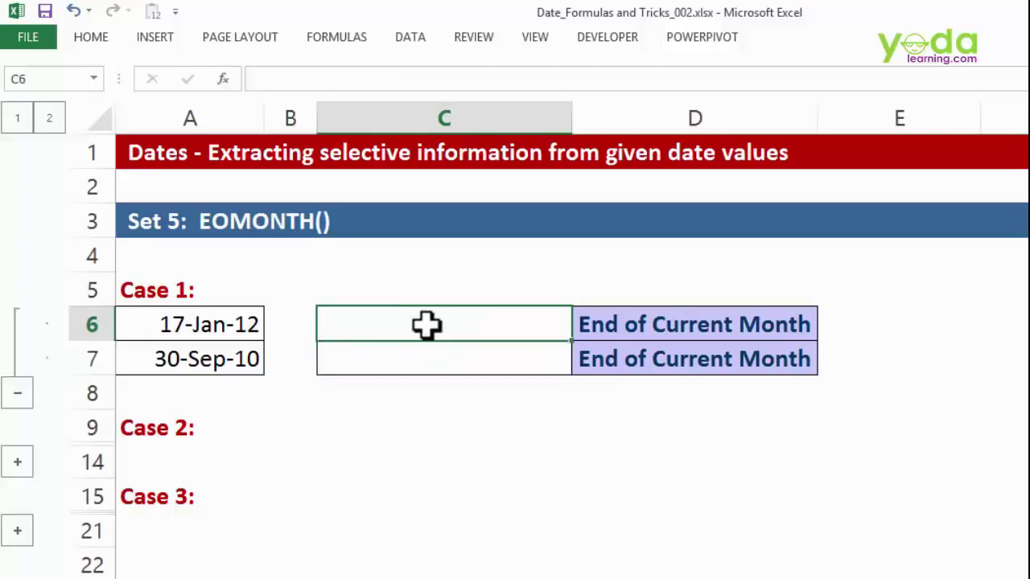
{"action": "type", "text": "=eom"}
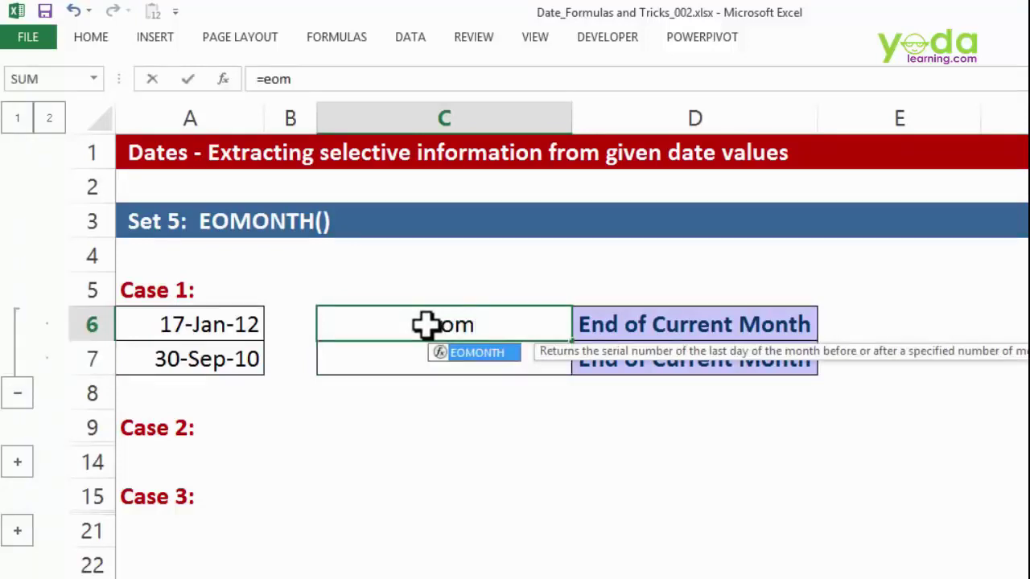
{"action": "key", "text": "Tab"}
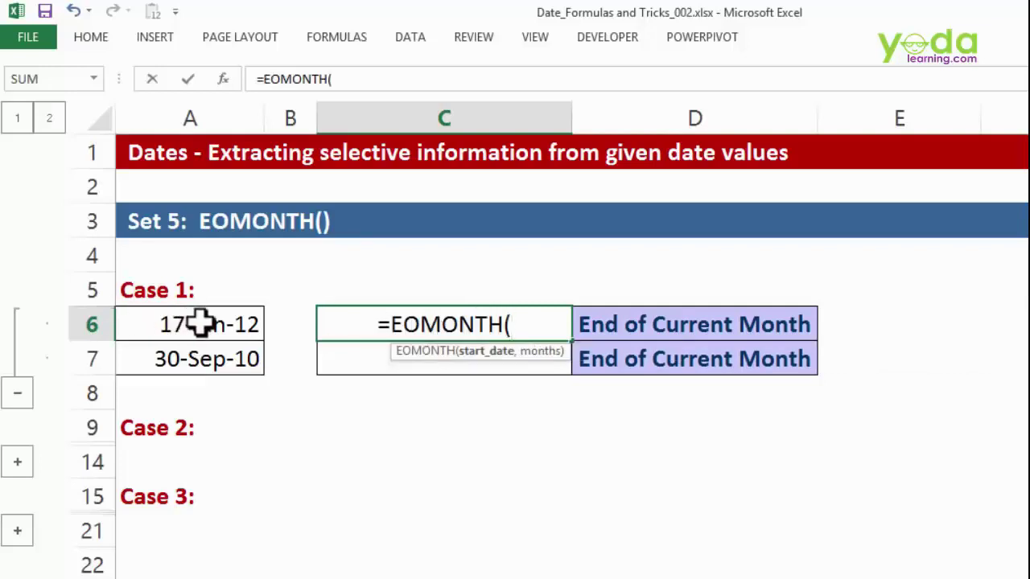
{"action": "left_click", "coordinate": [199, 325]}
{"action": "type", "text": ","}
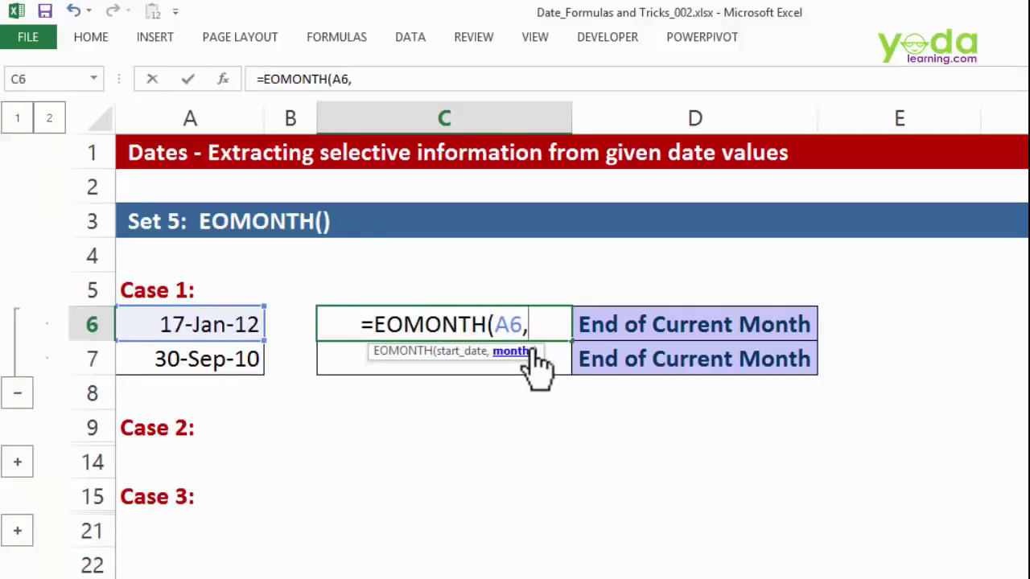
{"action": "type", "text": "0)"}
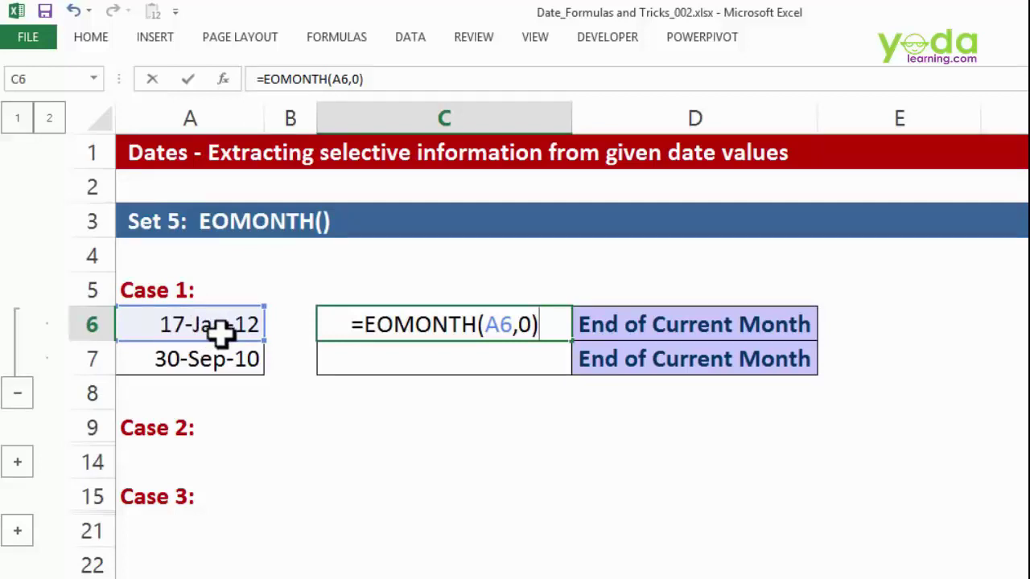
{"action": "key", "text": "Return"}
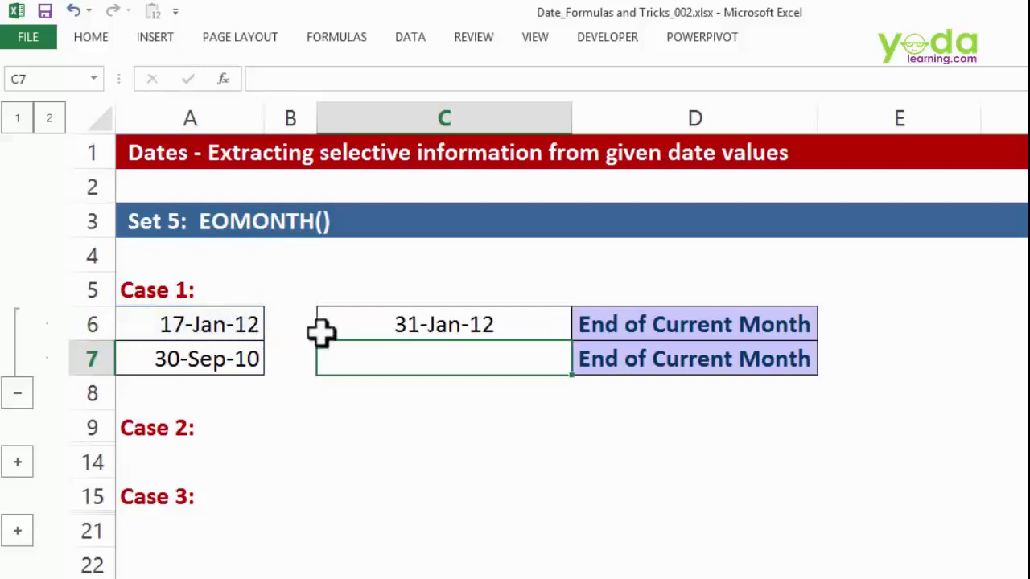
- Change the C6 months argument from 0 to 1 so it returns 29-Feb-12
{"action": "left_click", "coordinate": [451, 318]}
{"action": "double_click", "coordinate": [450, 318]}
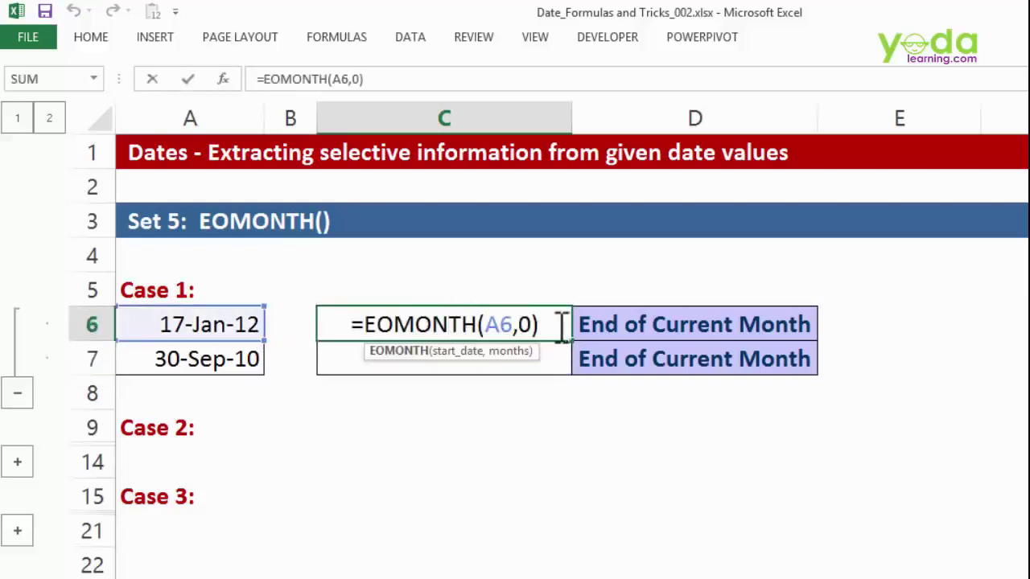
{"action": "left_click", "coordinate": [533, 324]}
{"action": "key", "text": "BackSpace"}
{"action": "type", "text": "1"}
{"action": "key", "text": "Return"}
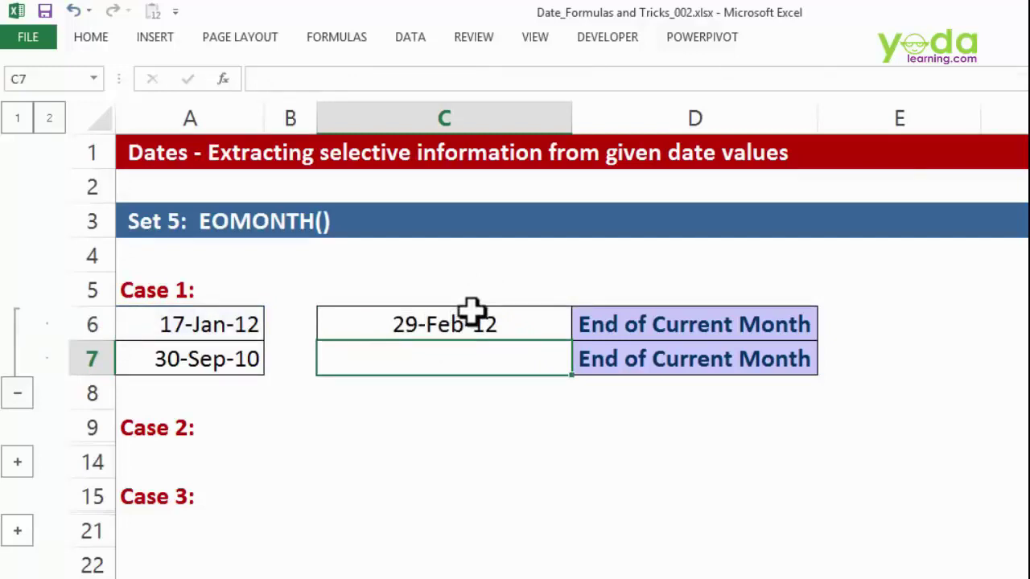
{"action": "left_click", "coordinate": [475, 322]}
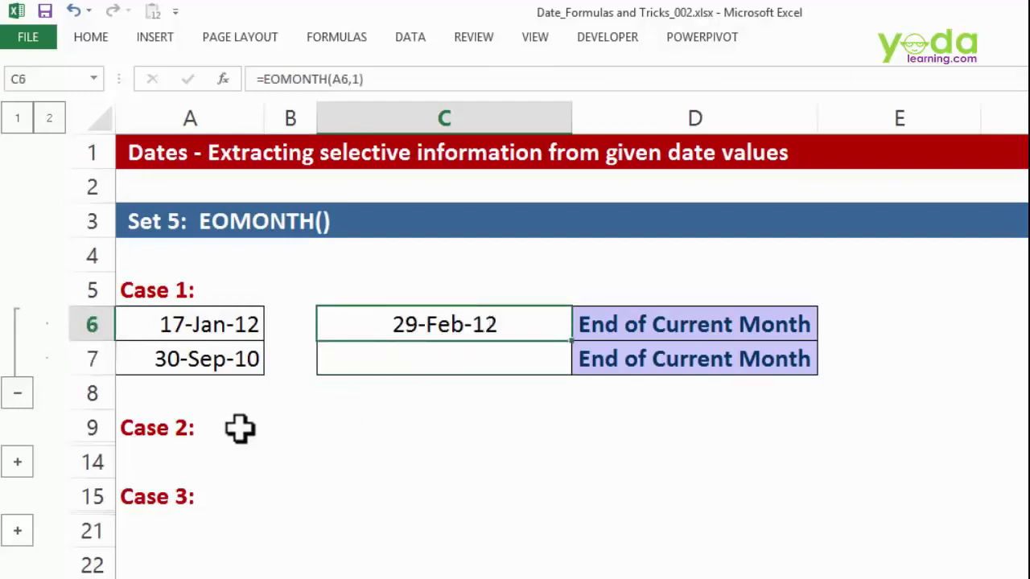
- Expand the Case 2 rows and clear the old results in C10:C11
{"action": "left_click", "coordinate": [17, 461]}
{"action": "scroll", "coordinate": [432, 393], "scroll_direction": "down", "scroll_amount": 1}
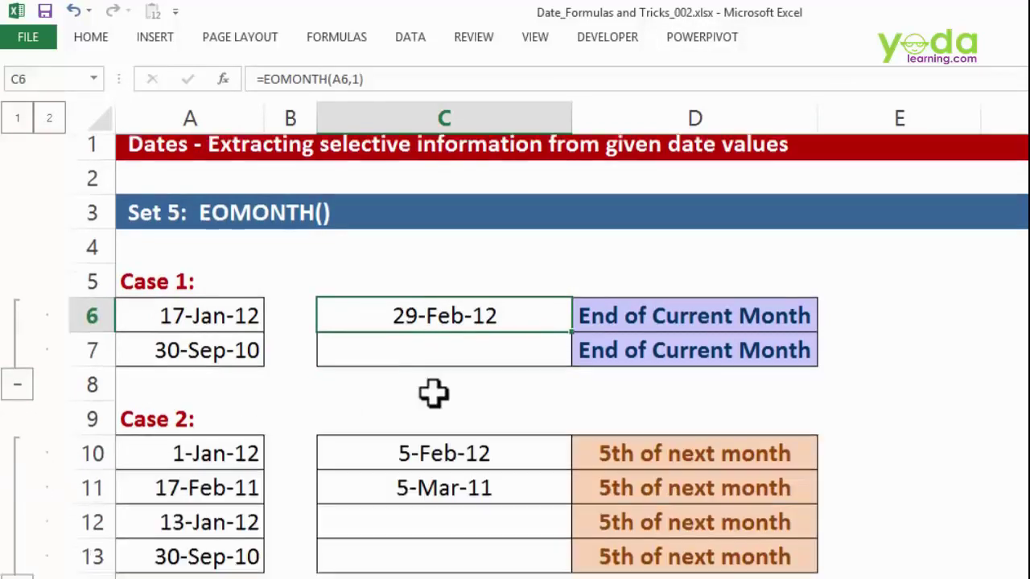
{"action": "scroll", "coordinate": [433, 393], "scroll_direction": "down", "scroll_amount": 2}
{"action": "left_click_drag", "start_coordinate": [454, 265], "coordinate": [449, 275]}
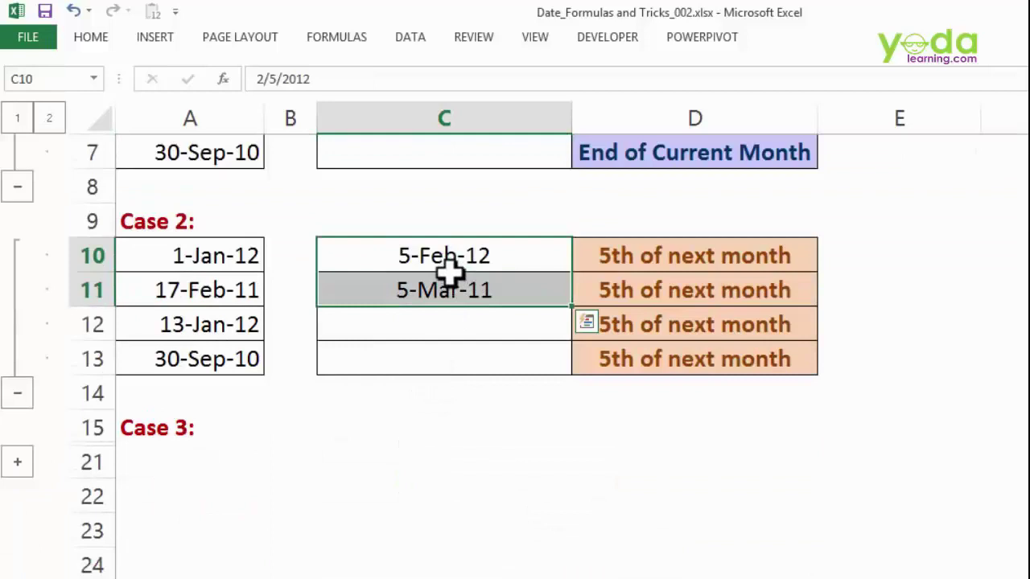
{"action": "key", "text": "Delete"}
- Enter =EOMONTH(A10,0) in cell C10
{"action": "left_click", "coordinate": [480, 244]}
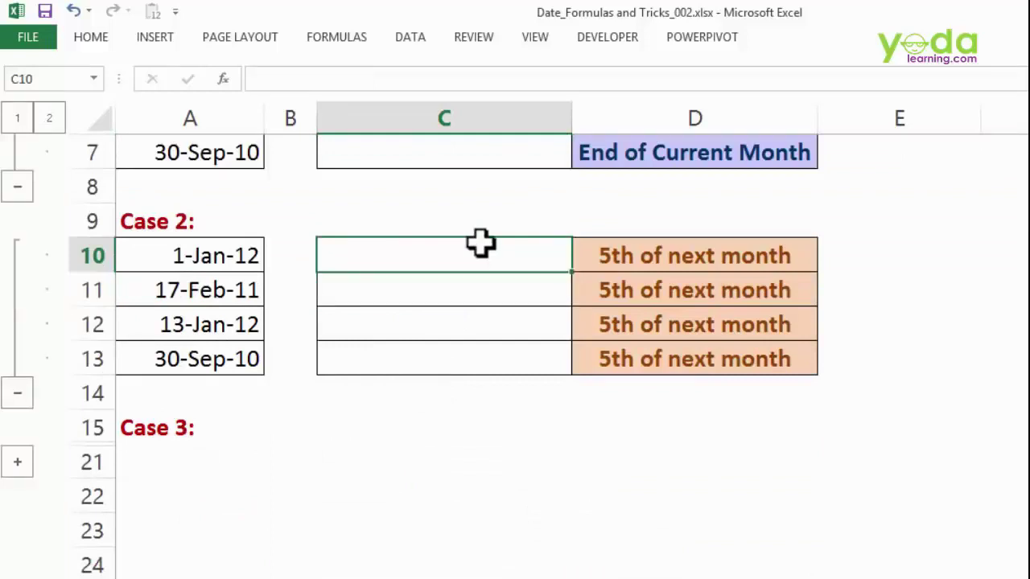
{"action": "type", "text": "=eom"}
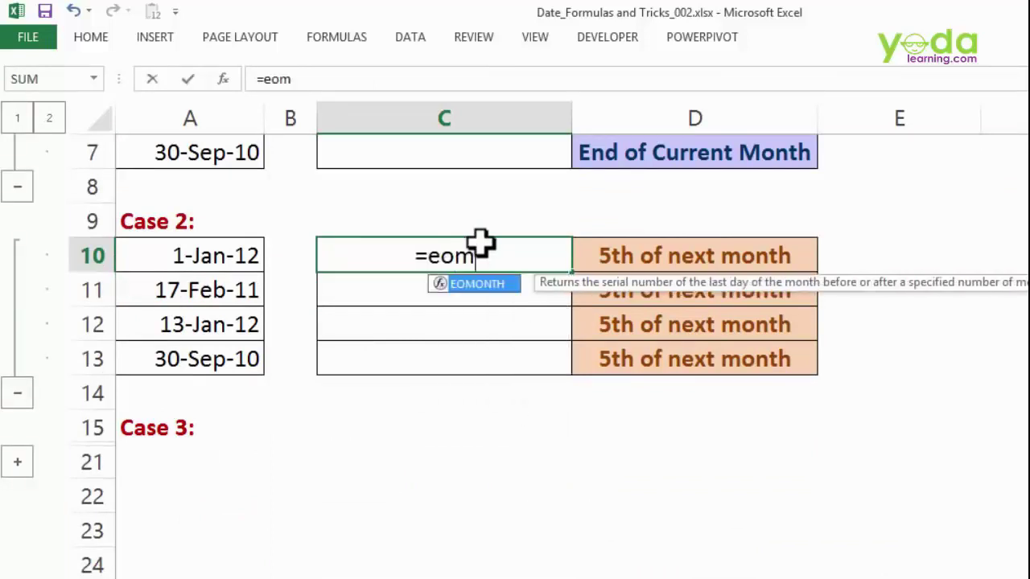
{"action": "key", "text": "Tab"}
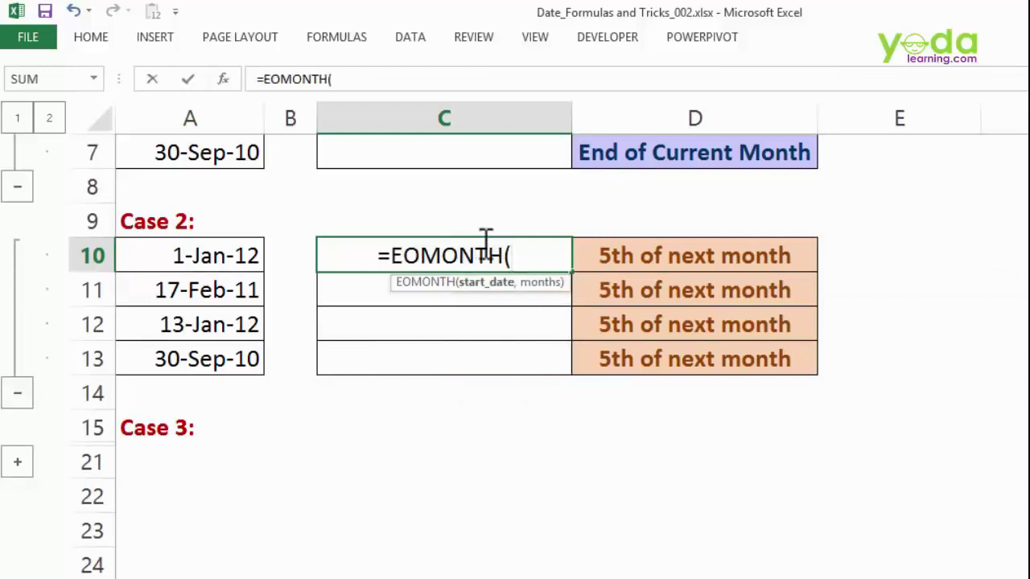
{"action": "left_click", "coordinate": [209, 252]}
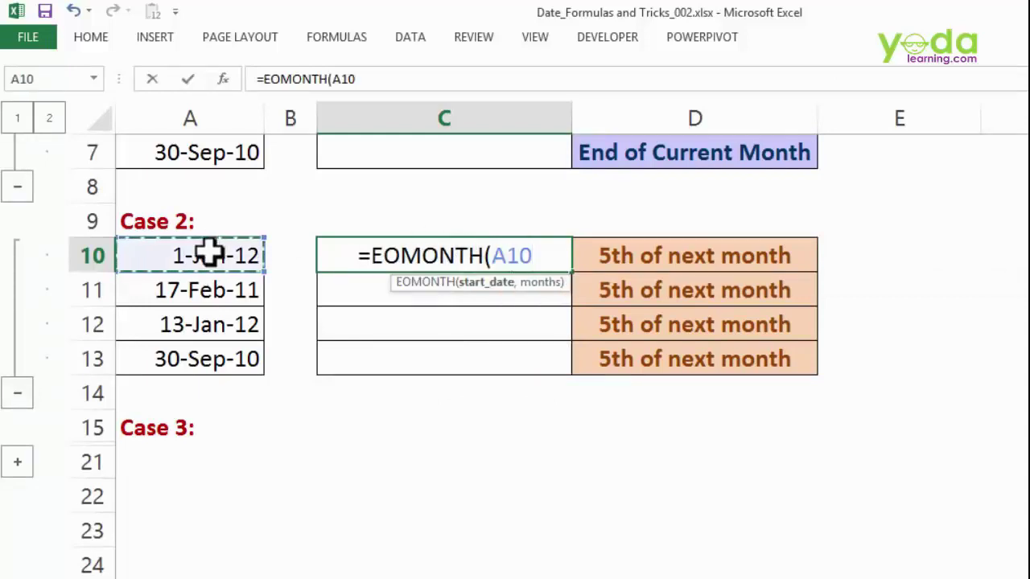
{"action": "type", "text": ",00"}
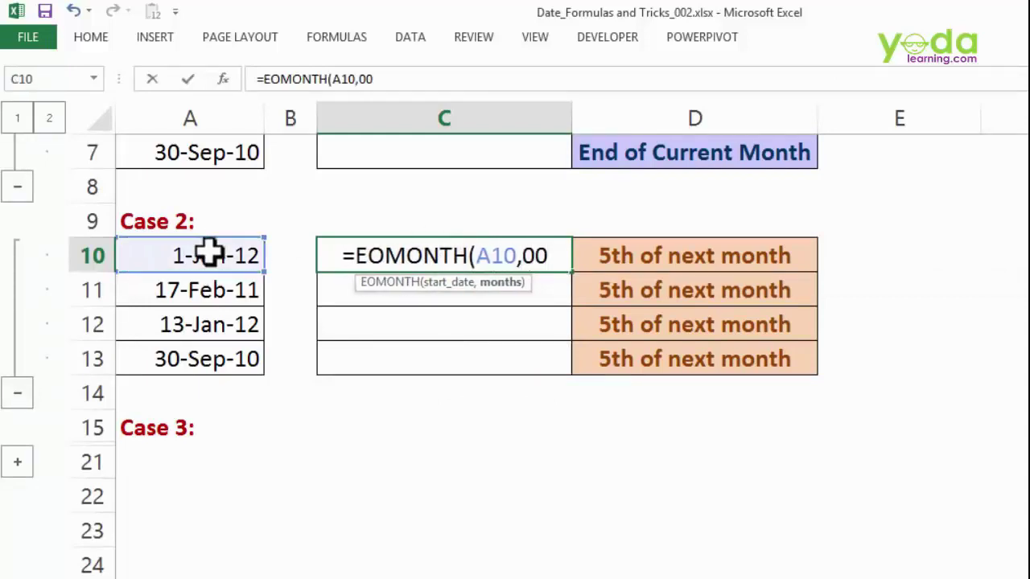
{"action": "key", "text": "BackSpace"}
{"action": "type", "text": ")"}
{"action": "key", "text": "Return"}
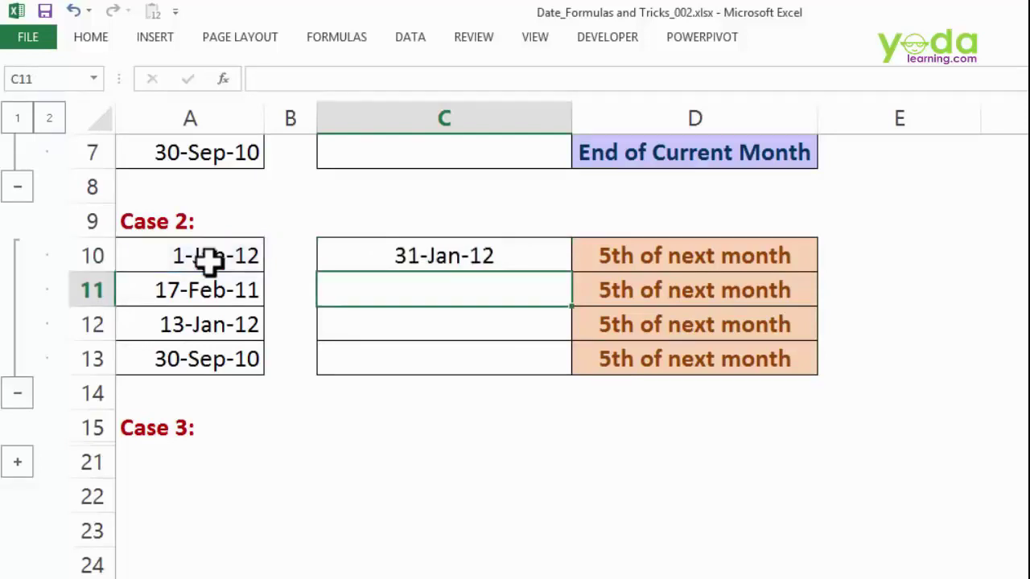
- Append +5 to the C10 formula, fill it down to C13, and expand Case 3
{"action": "double_click", "coordinate": [455, 256]}
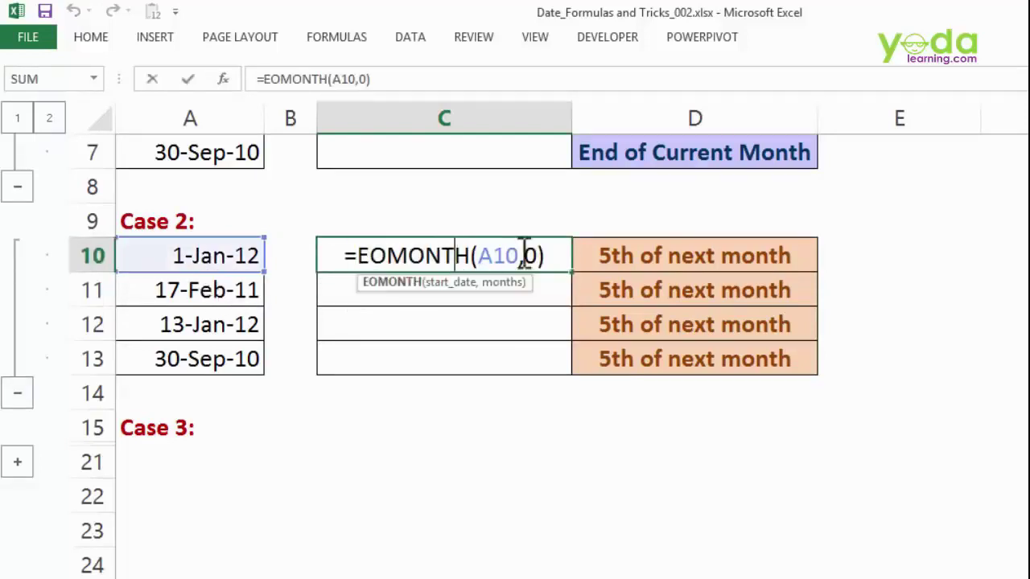
{"action": "left_click", "coordinate": [557, 256]}
{"action": "type", "text": "+"}
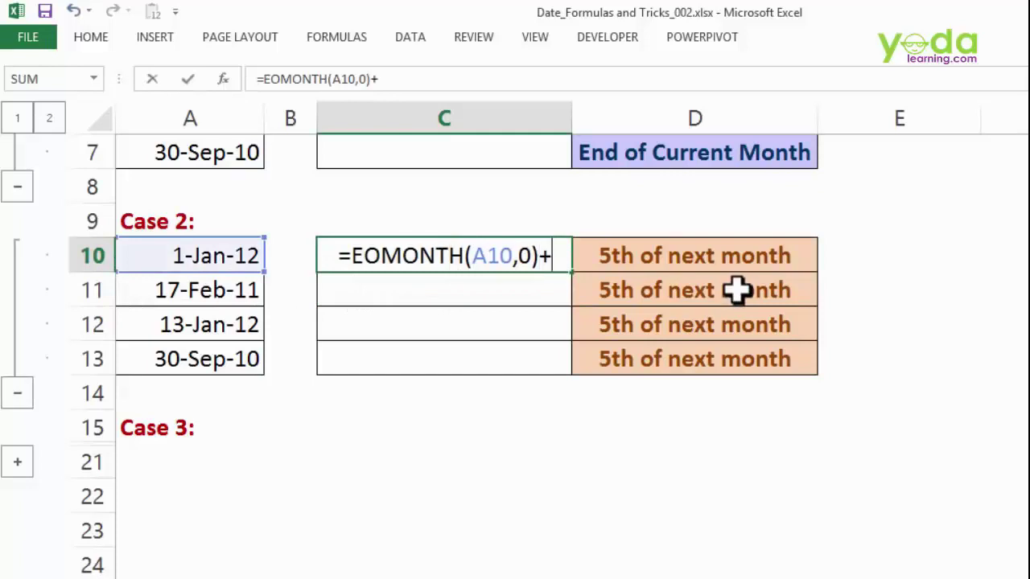
{"action": "type", "text": "5"}
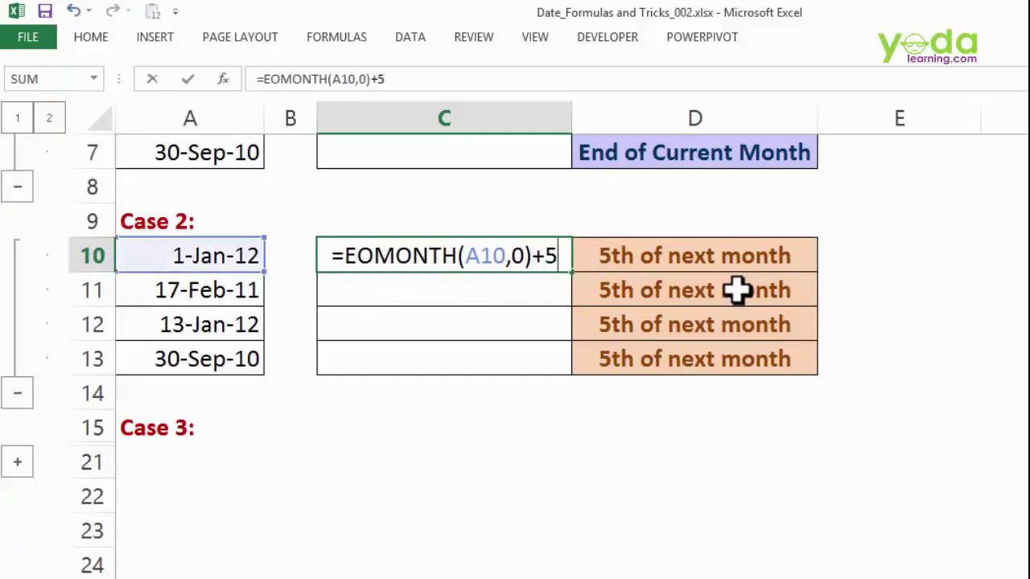
{"action": "key", "text": "Return"}
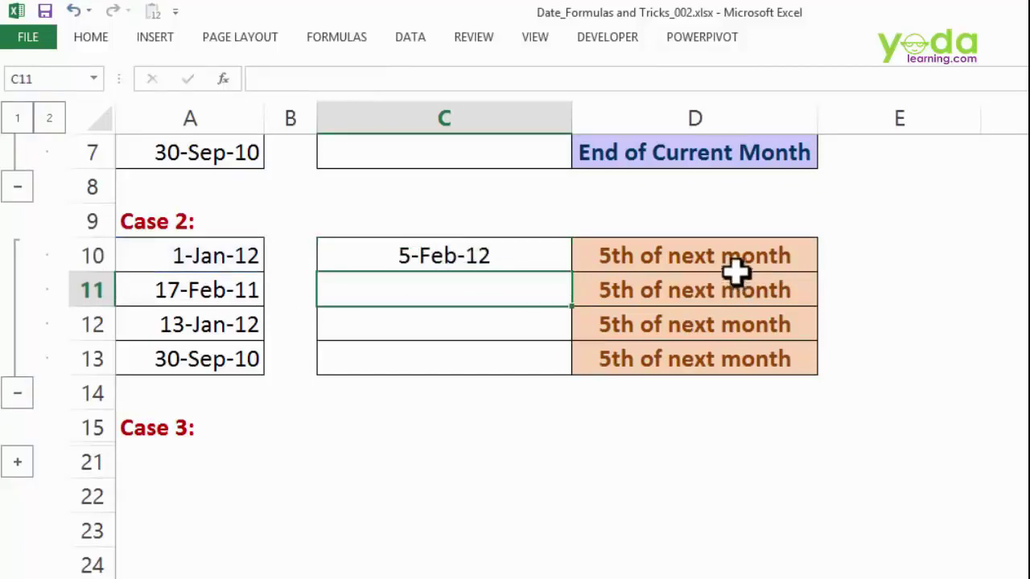
{"action": "left_click", "coordinate": [541, 257]}
{"action": "double_click", "coordinate": [576, 275]}
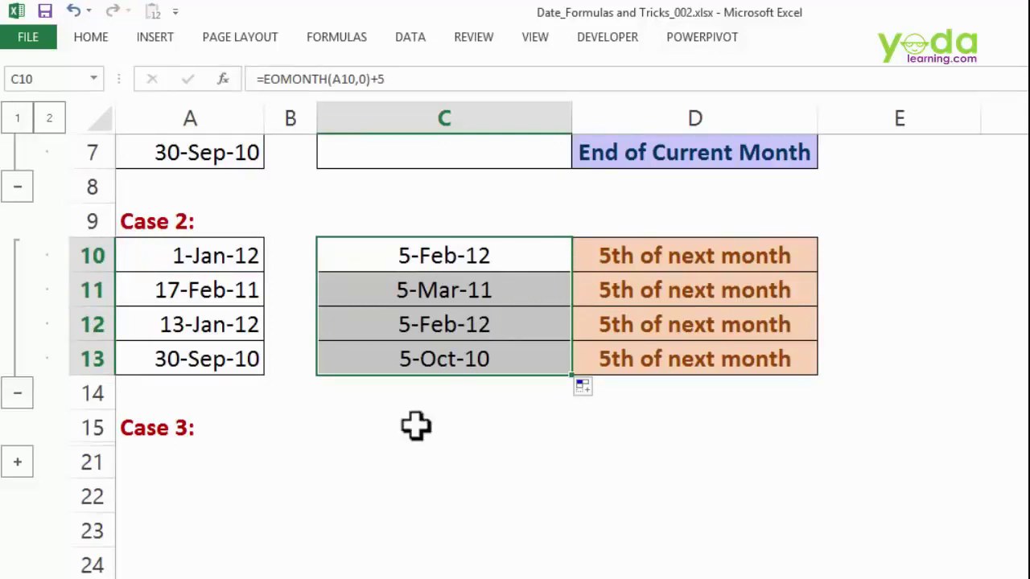
{"action": "left_click", "coordinate": [17, 462]}
{"action": "scroll", "coordinate": [325, 394], "scroll_direction": "down", "scroll_amount": 2}
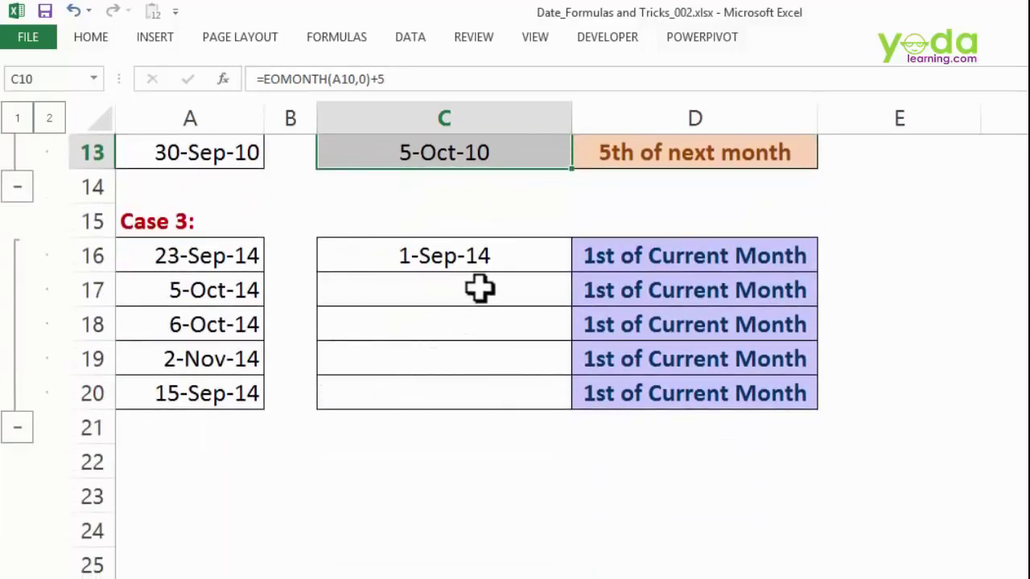
- Enter =EOMONTH(A16,-1) in cell C16
{"action": "left_click", "coordinate": [494, 259]}
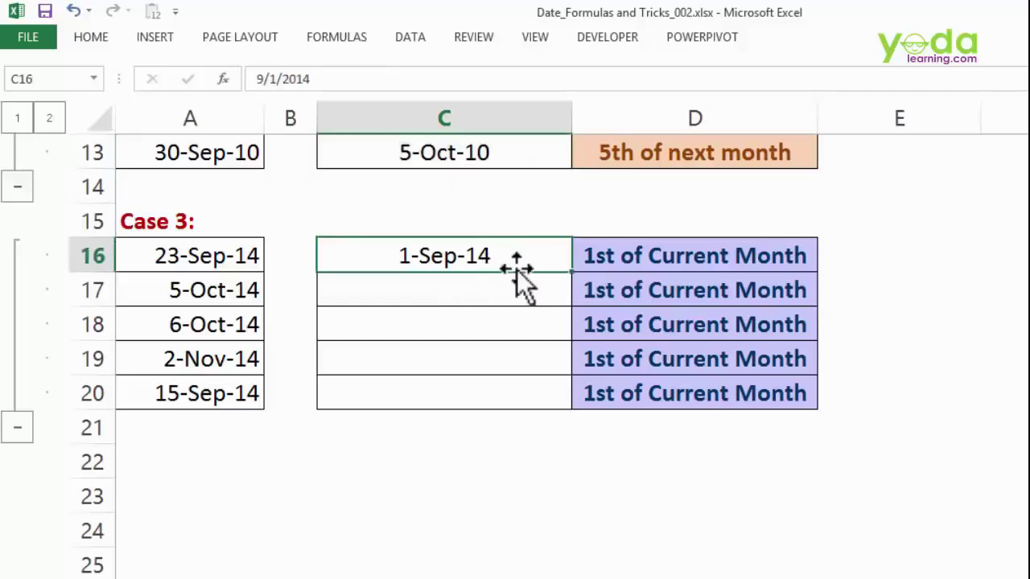
{"action": "type", "text": "=eom"}
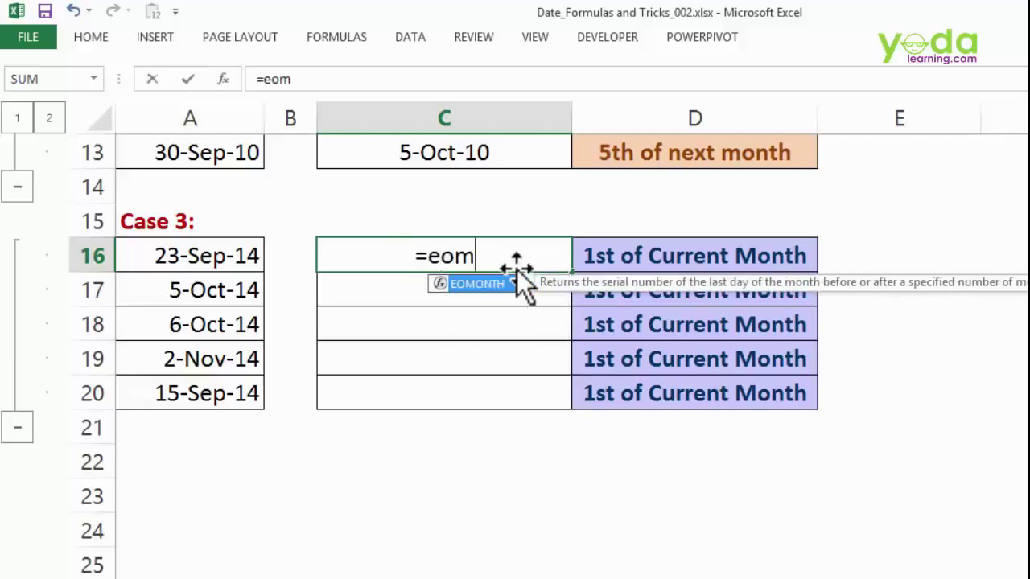
{"action": "key", "text": "Tab"}
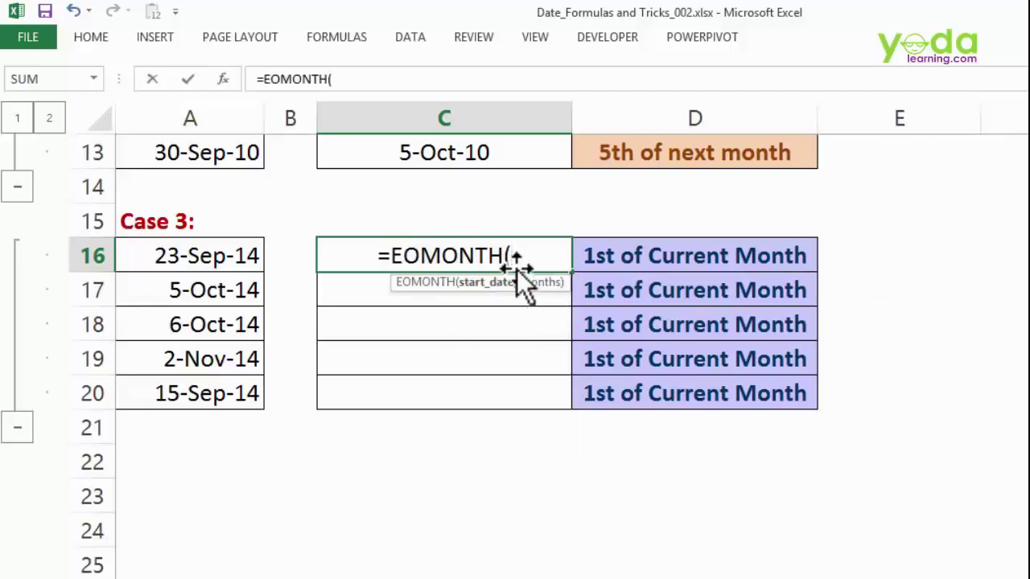
{"action": "left_click", "coordinate": [196, 256]}
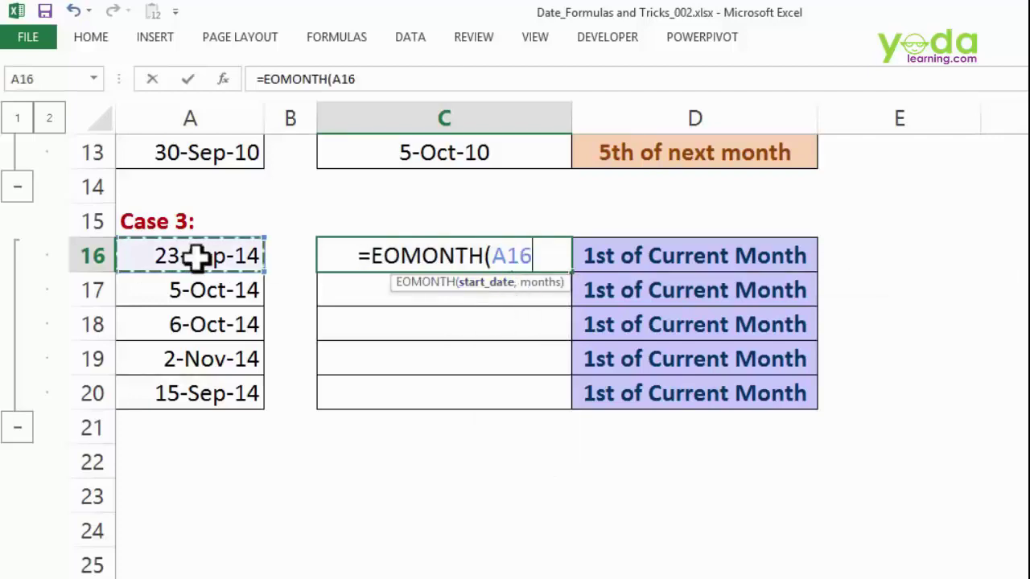
{"action": "type", "text": ",-1"}
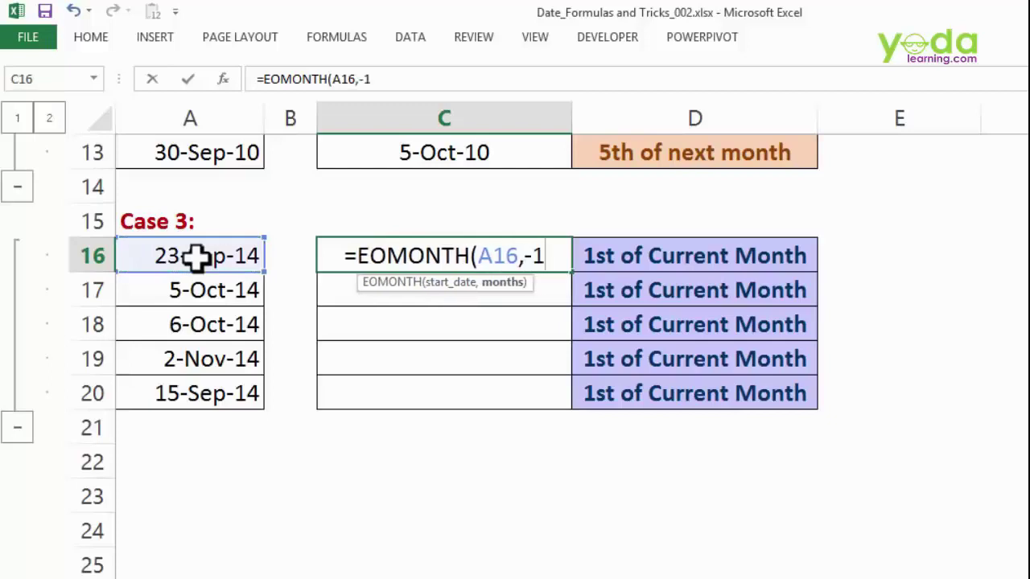
{"action": "type", "text": ")"}
{"action": "key", "text": "Return"}
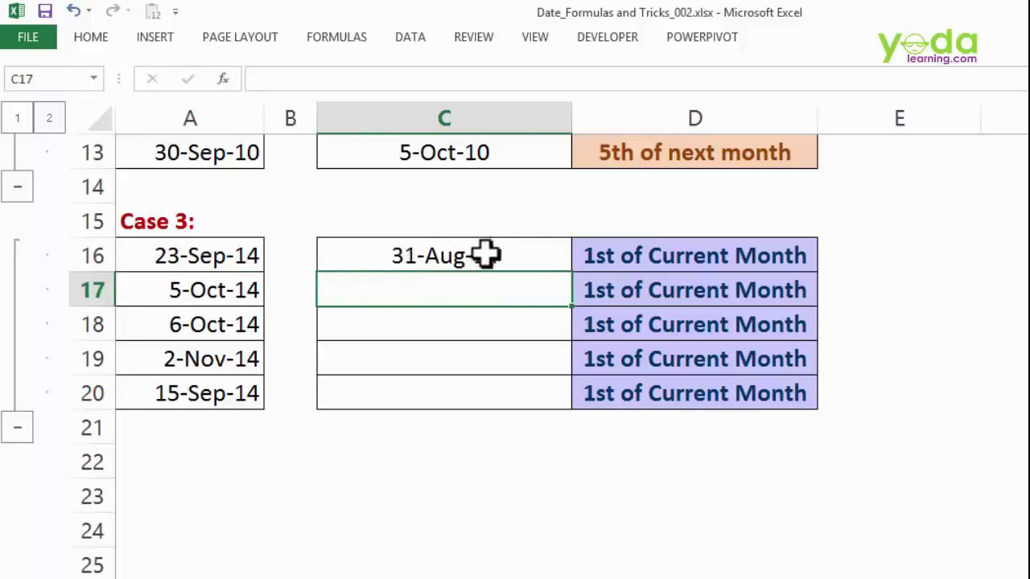
{"action": "left_click", "coordinate": [201, 255]}
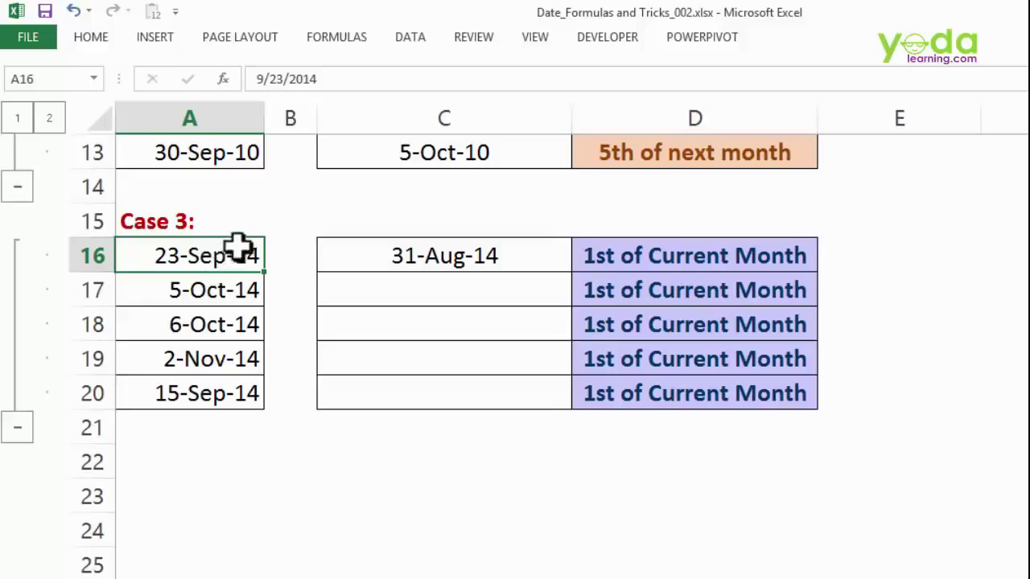
- Add +1 to the C16 formula and fill it down through C20
{"action": "double_click", "coordinate": [480, 257]}
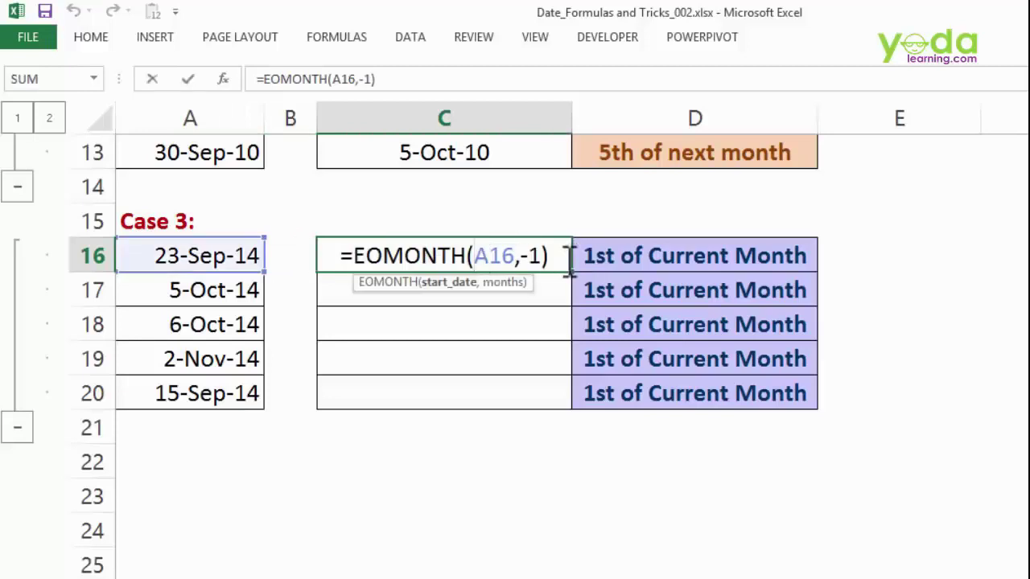
{"action": "type", "text": "+"}
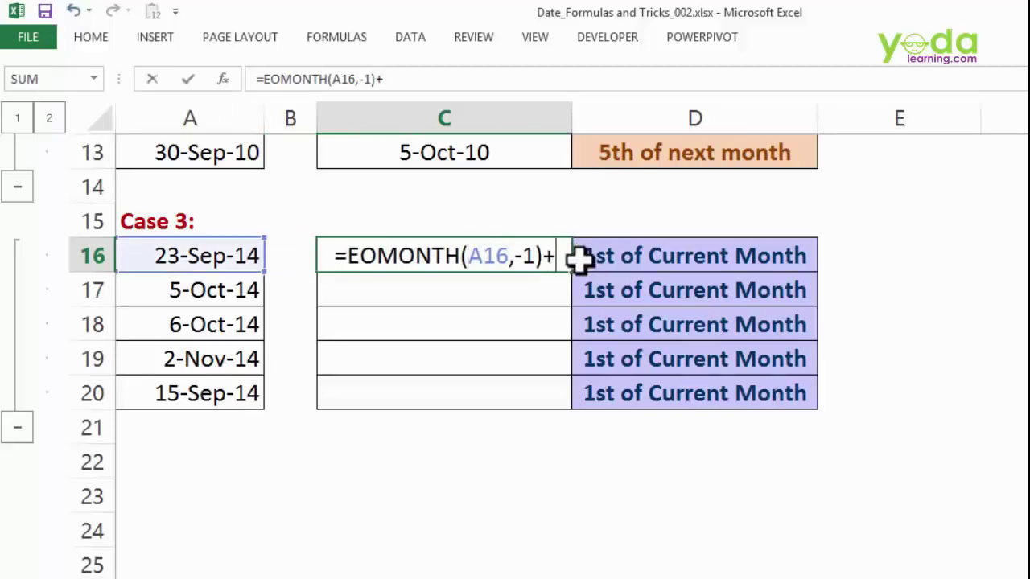
{"action": "type", "text": "1"}
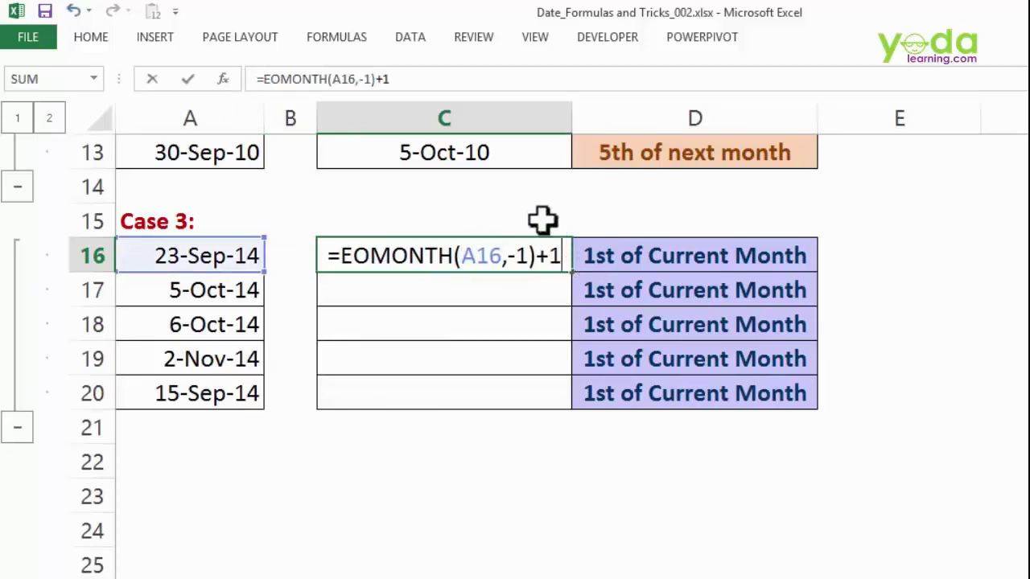
{"action": "key", "text": "Return"}
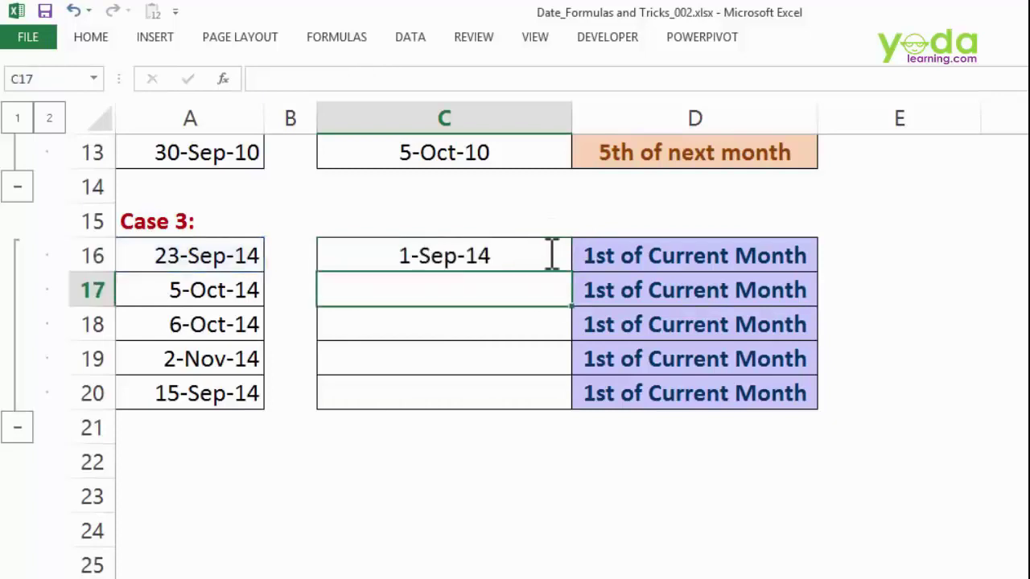
{"action": "left_click", "coordinate": [548, 254]}
{"action": "double_click", "coordinate": [571, 271]}
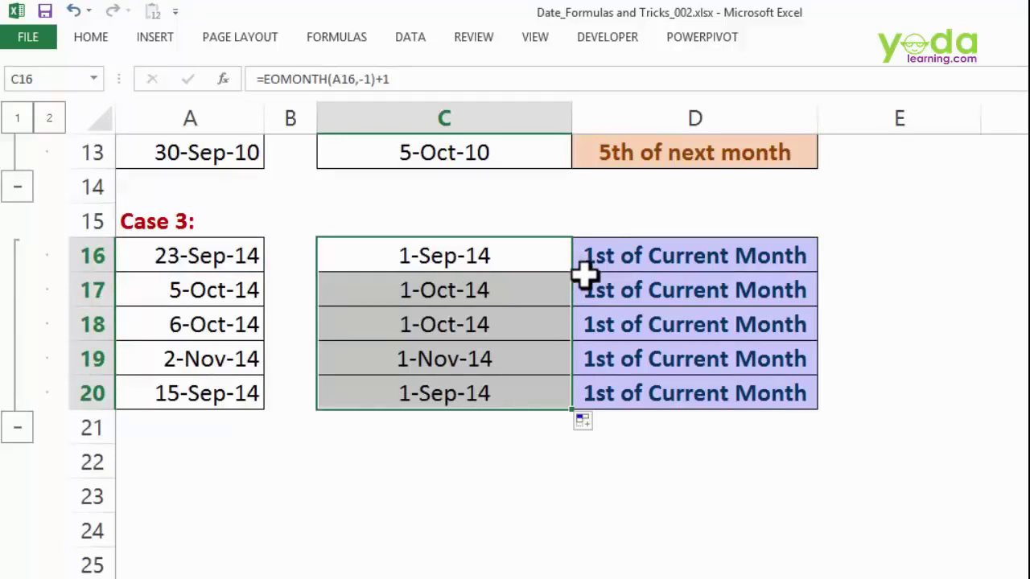
{"action": "scroll", "coordinate": [640, 431], "scroll_direction": "up", "scroll_amount": 4}
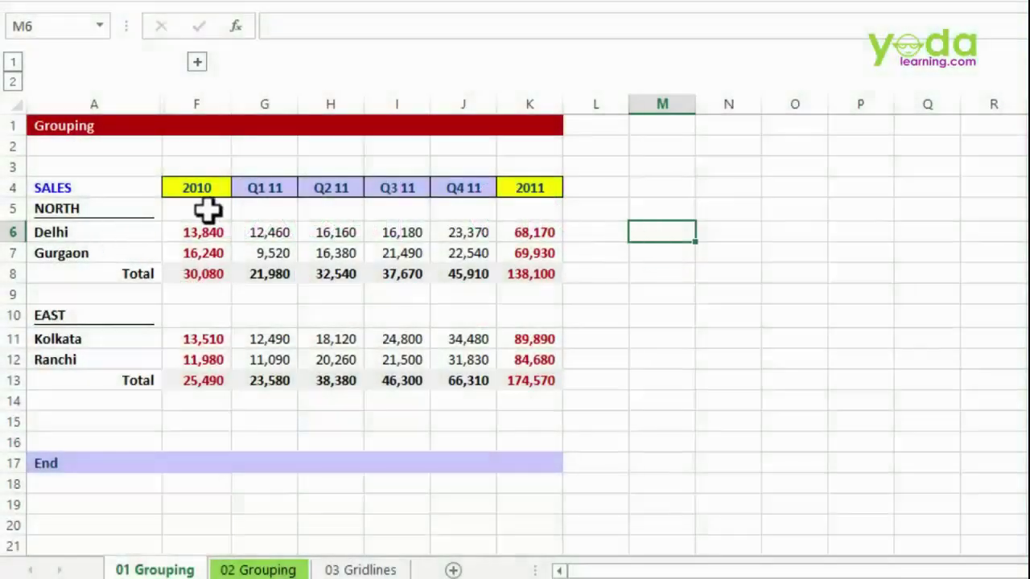
- Expand the grouped 2010 quarter columns B–E and check the Delhi values and F6 total
{"action": "left_click", "coordinate": [207, 209]}
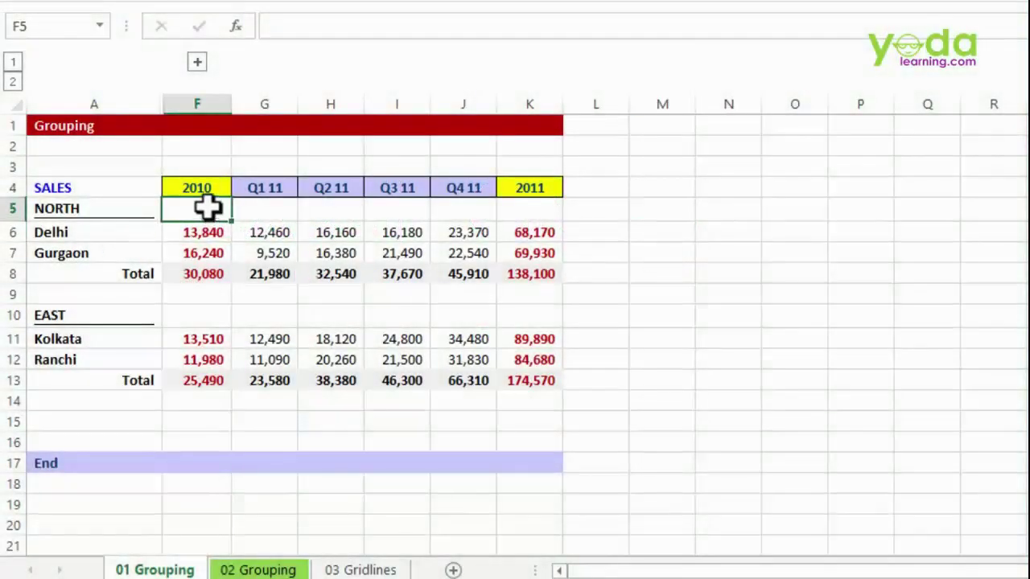
{"action": "left_click", "coordinate": [198, 62]}
{"action": "left_click_drag", "start_coordinate": [195, 98], "coordinate": [411, 95]}
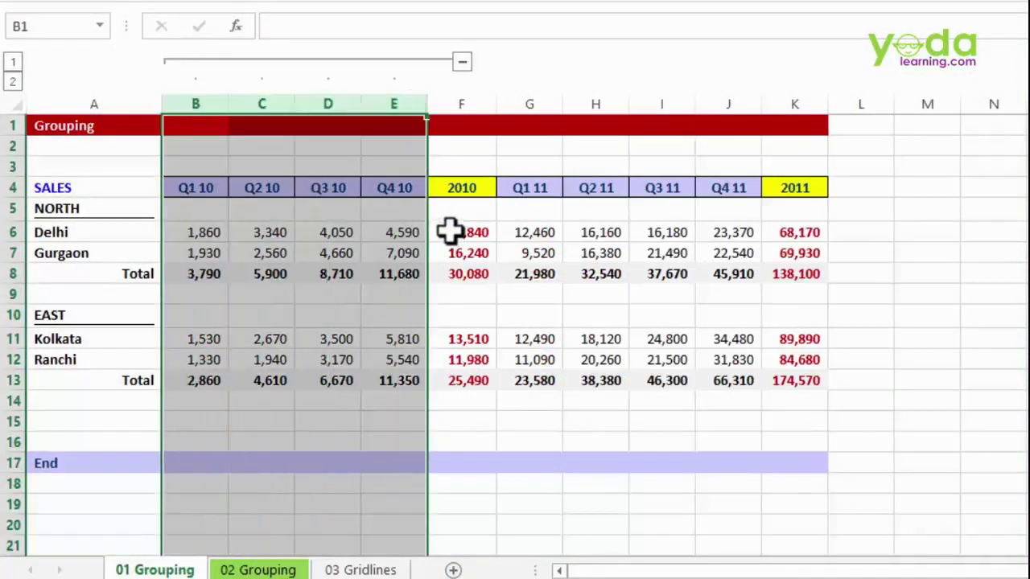
{"action": "left_click", "coordinate": [467, 189]}
{"action": "left_click", "coordinate": [469, 231]}
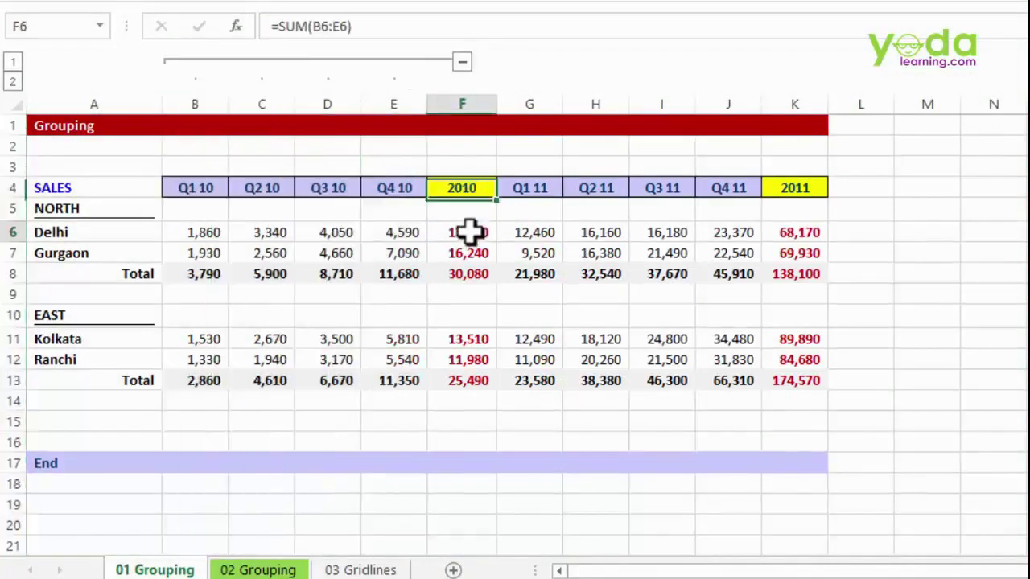
{"action": "left_click", "coordinate": [400, 233]}
{"action": "left_click", "coordinate": [320, 233]}
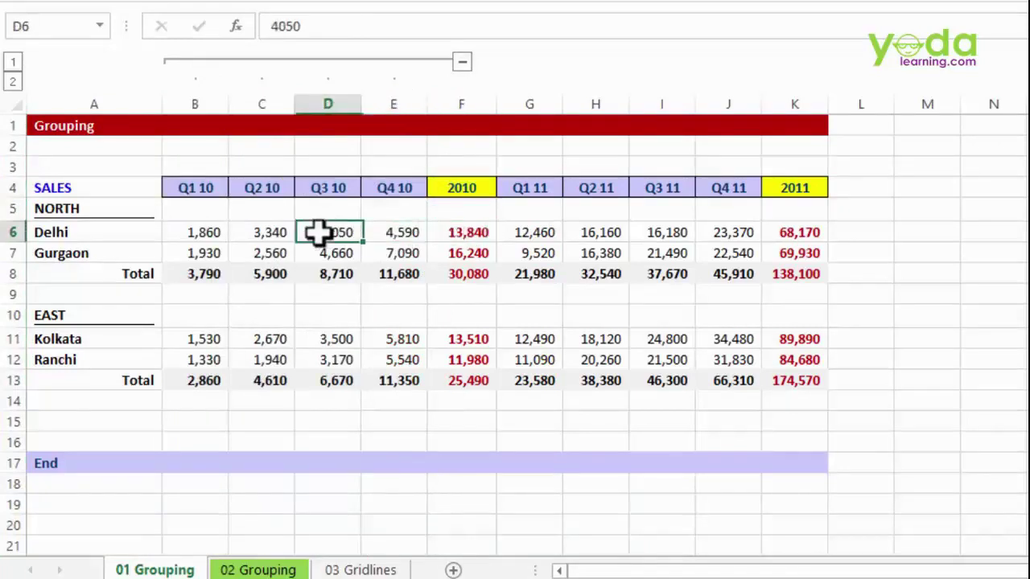
{"action": "left_click", "coordinate": [234, 233]}
{"action": "left_click", "coordinate": [195, 234]}
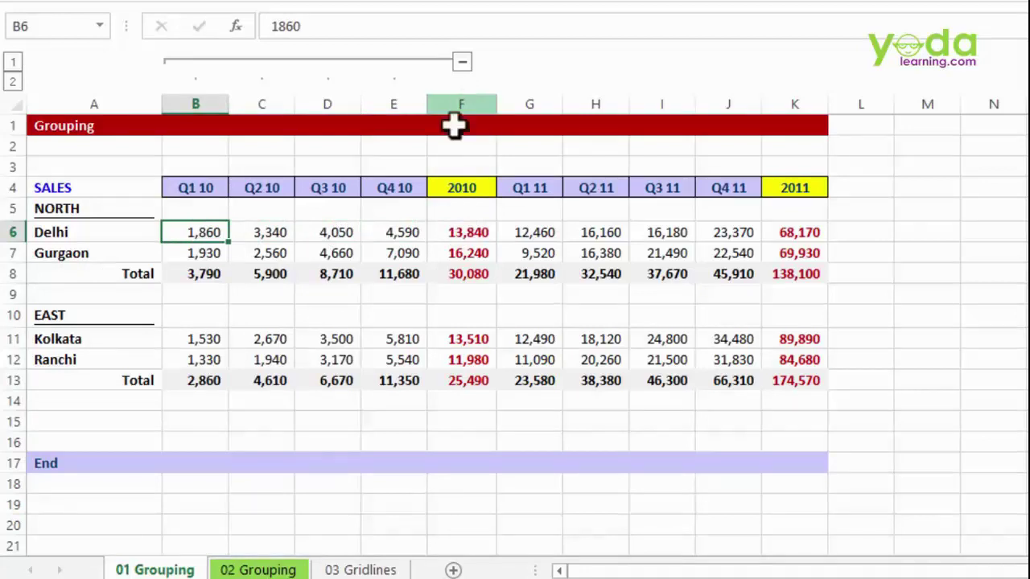
- Collapse and re-expand the B–E column group twice
{"action": "left_click_drag", "start_coordinate": [382, 91], "coordinate": [217, 100]}
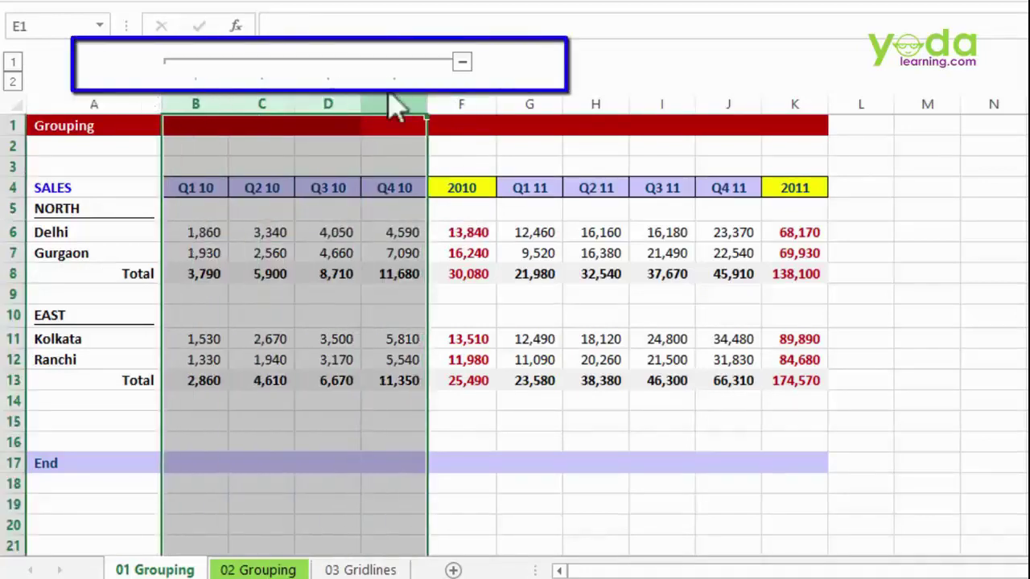
{"action": "left_click", "coordinate": [463, 63]}
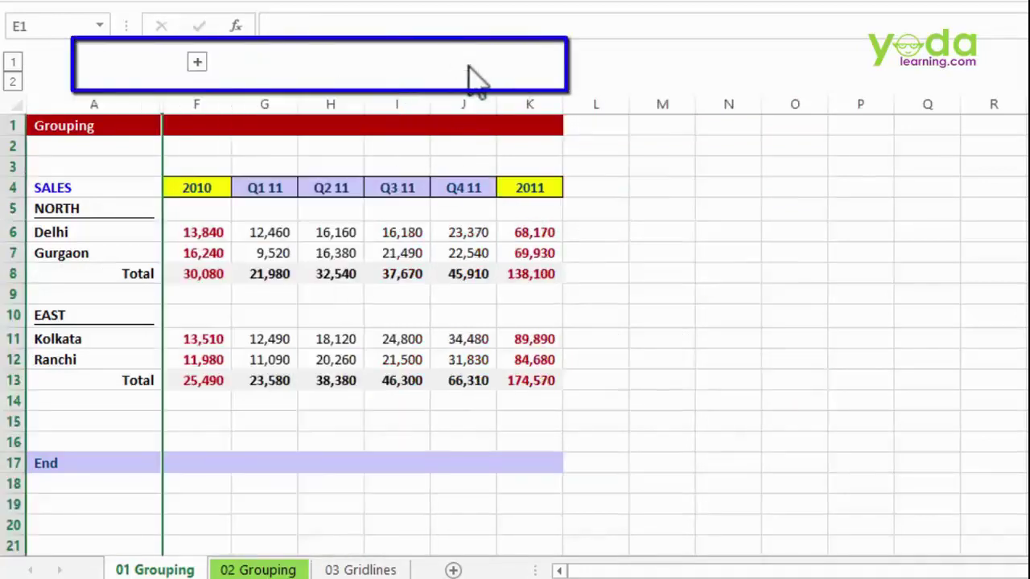
{"action": "left_click", "coordinate": [198, 63]}
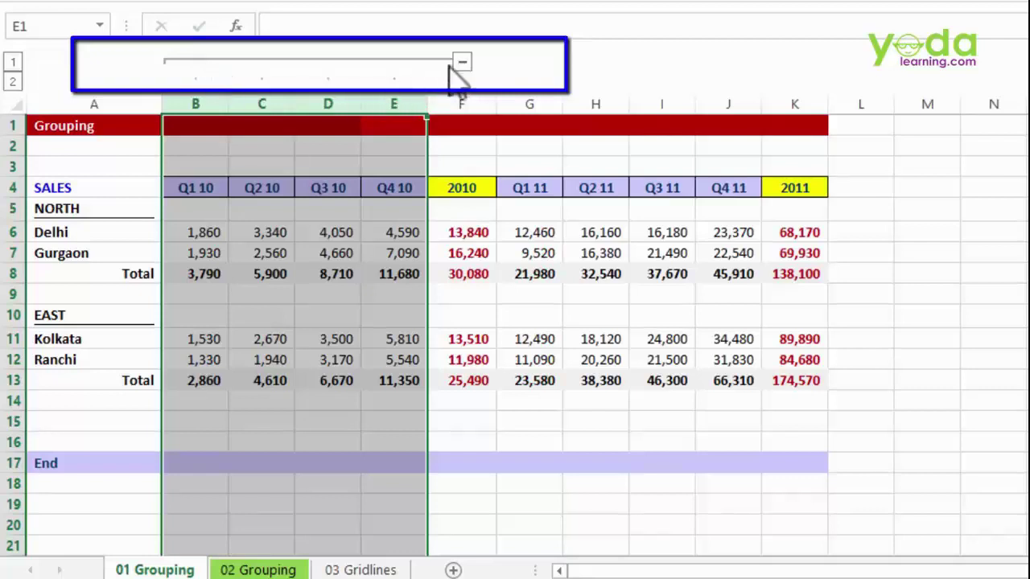
{"action": "left_click", "coordinate": [462, 62]}
{"action": "left_click", "coordinate": [199, 63]}
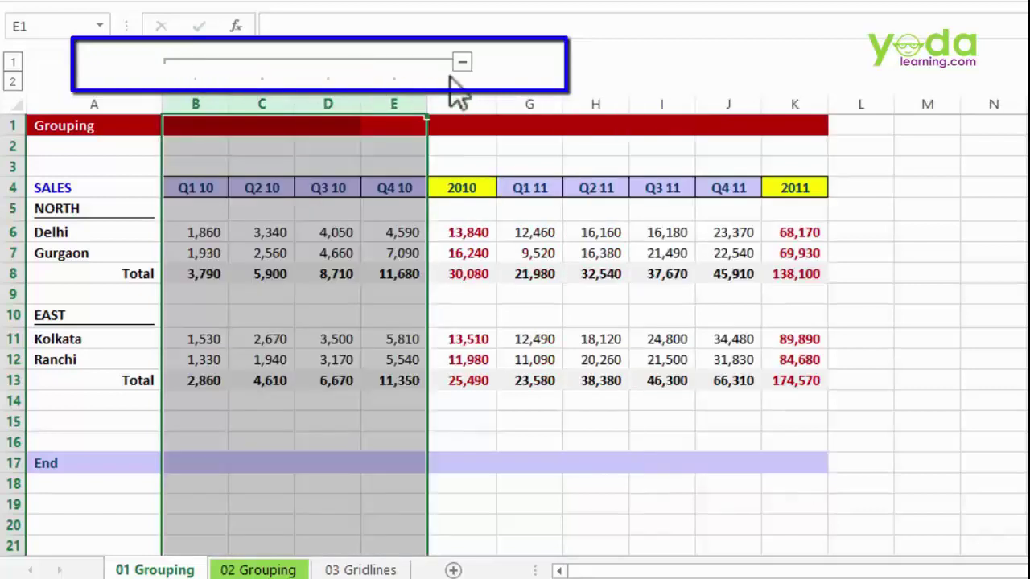
- Hide the 2011 quarter columns G through J
{"action": "left_click_drag", "start_coordinate": [537, 103], "coordinate": [729, 101]}
{"action": "right_click", "coordinate": [729, 102]}
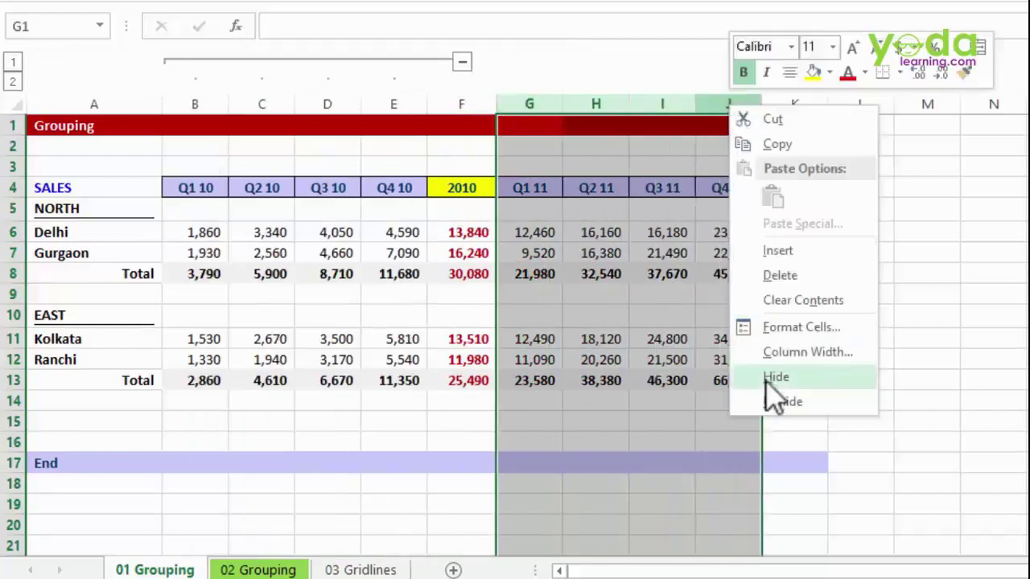
{"action": "left_click", "coordinate": [751, 375]}
{"action": "left_click", "coordinate": [544, 232]}
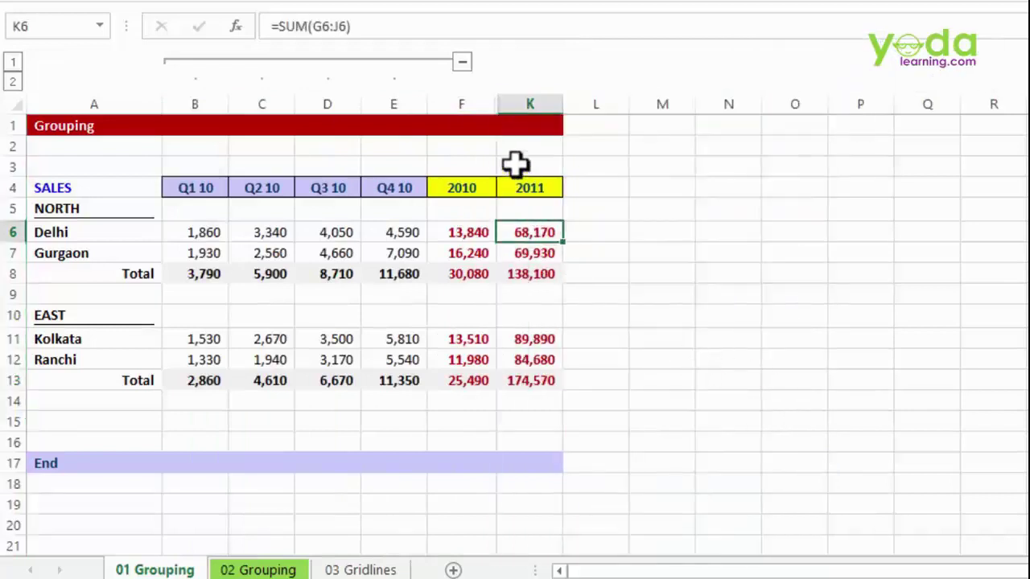
- Unhide columns G through J by unhiding across F:K
{"action": "left_click_drag", "start_coordinate": [466, 102], "coordinate": [530, 95]}
{"action": "right_click", "coordinate": [530, 96]}
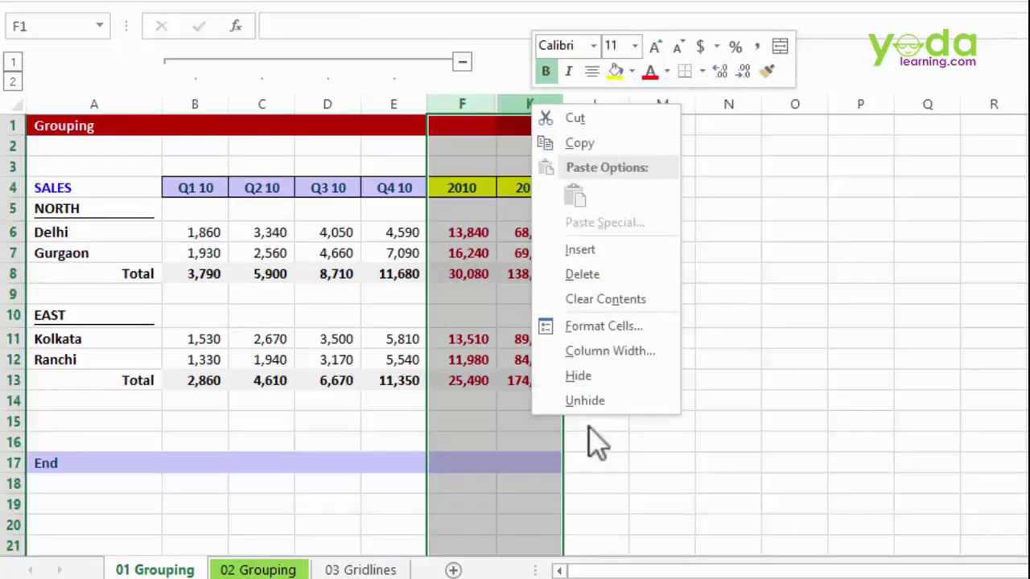
{"action": "left_click", "coordinate": [586, 403]}
{"action": "left_click", "coordinate": [610, 299]}
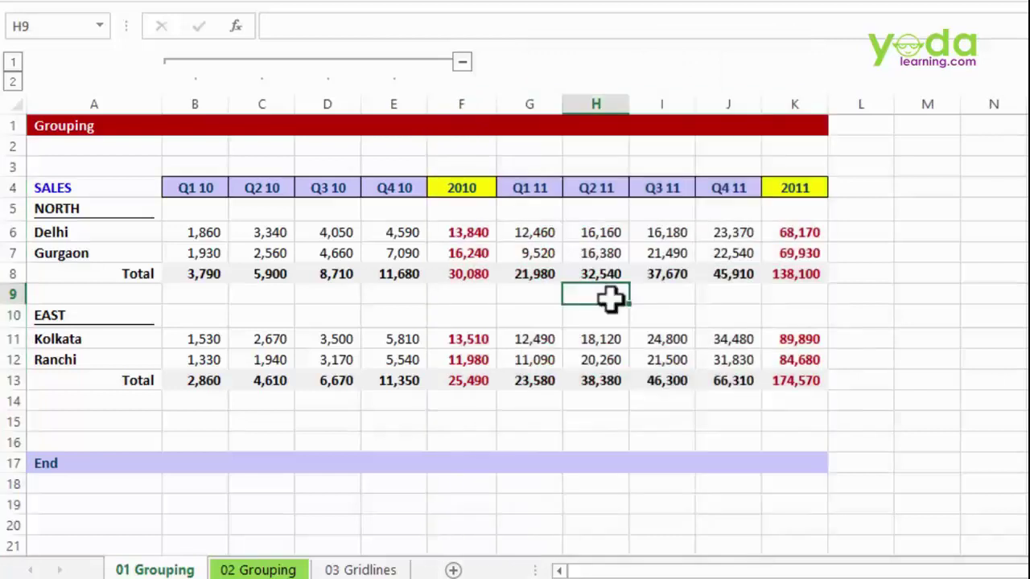
- Collapse columns B–E, then group columns G–J and test collapsing and expanding it
{"action": "left_click", "coordinate": [463, 62]}
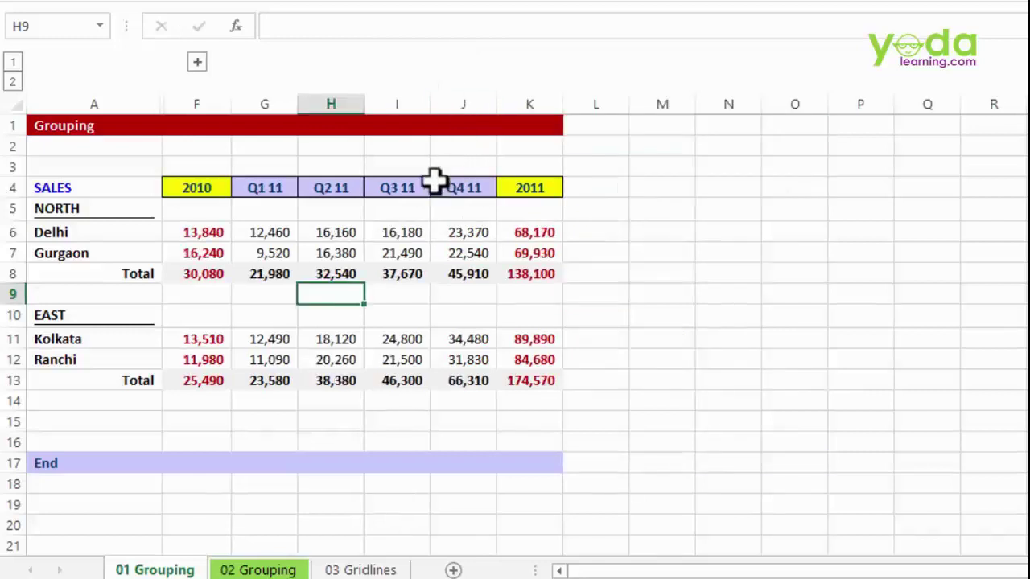
{"action": "left_click_drag", "start_coordinate": [272, 97], "coordinate": [467, 94]}
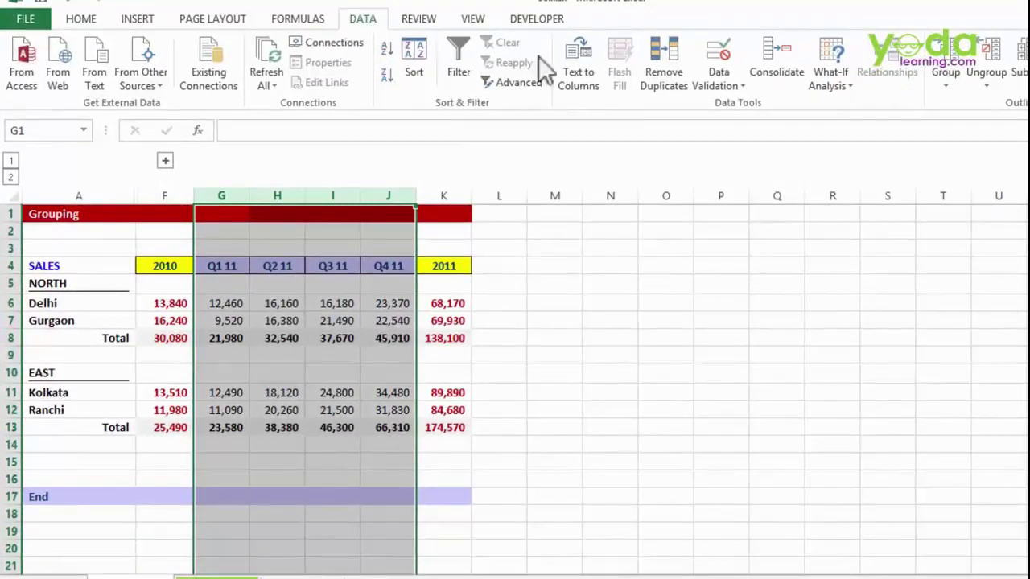
{"action": "left_click", "coordinate": [946, 78]}
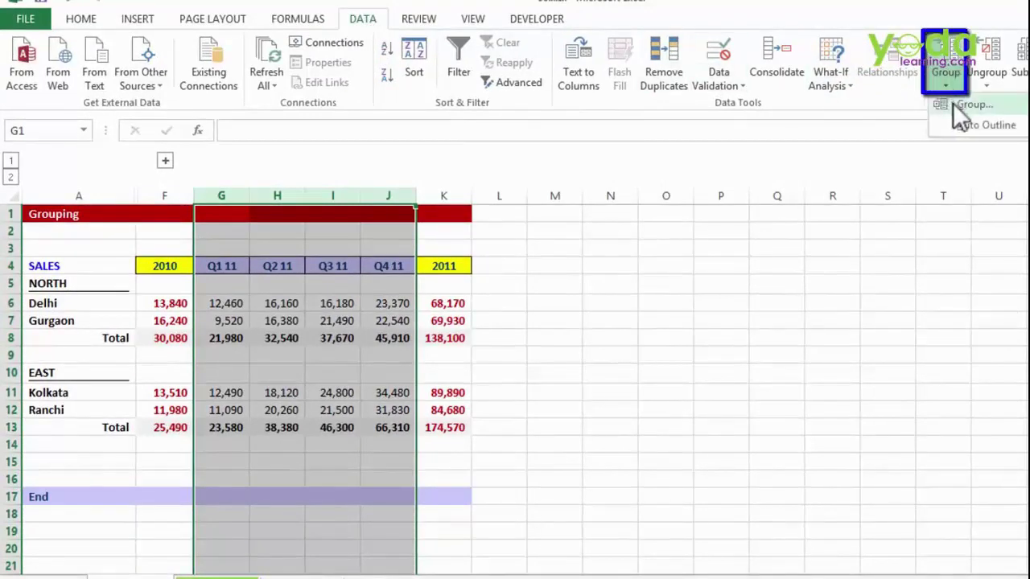
{"action": "left_click", "coordinate": [955, 105]}
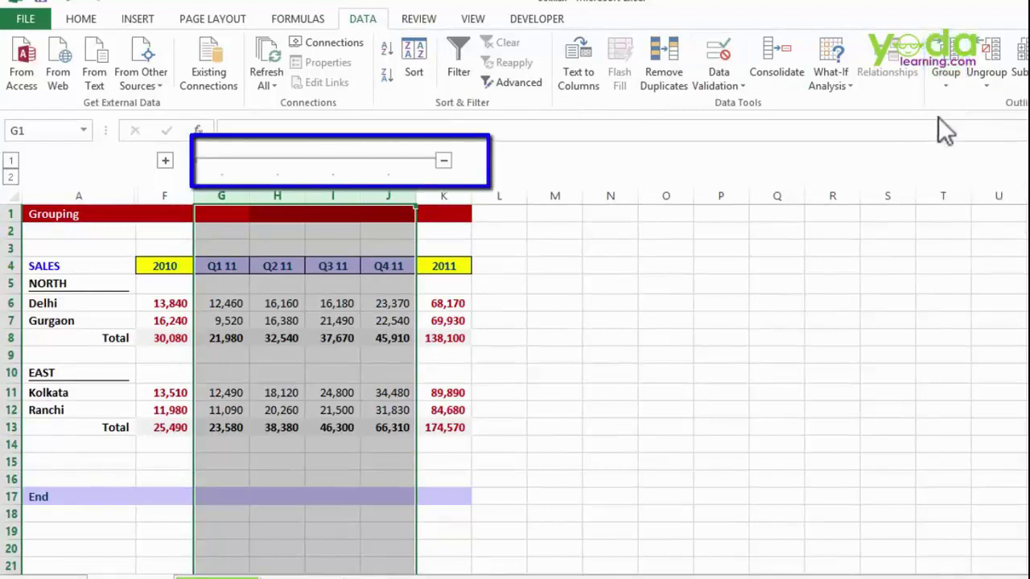
{"action": "left_click", "coordinate": [444, 162]}
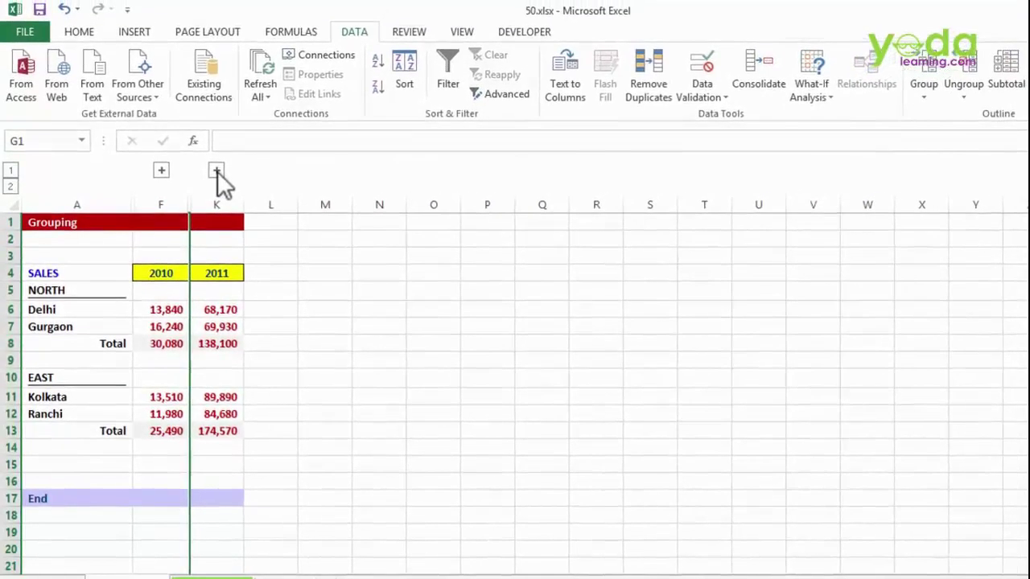
{"action": "left_click", "coordinate": [217, 171]}
- Ungroup columns G through J, then select cells G3:J6
{"action": "left_click_drag", "start_coordinate": [215, 202], "coordinate": [378, 195]}
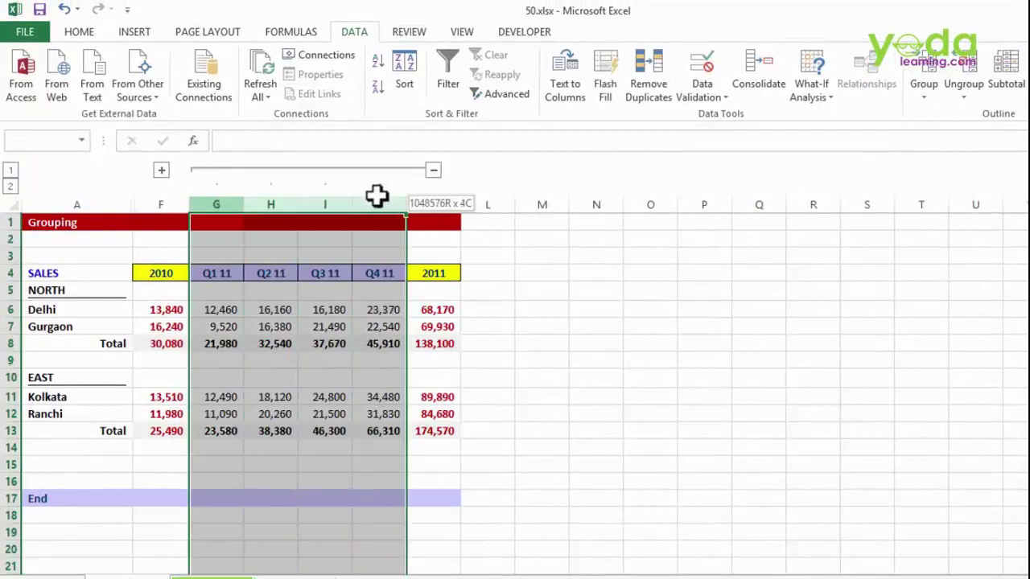
{"action": "left_click", "coordinate": [964, 92]}
{"action": "left_click", "coordinate": [961, 115]}
{"action": "left_click", "coordinate": [588, 309]}
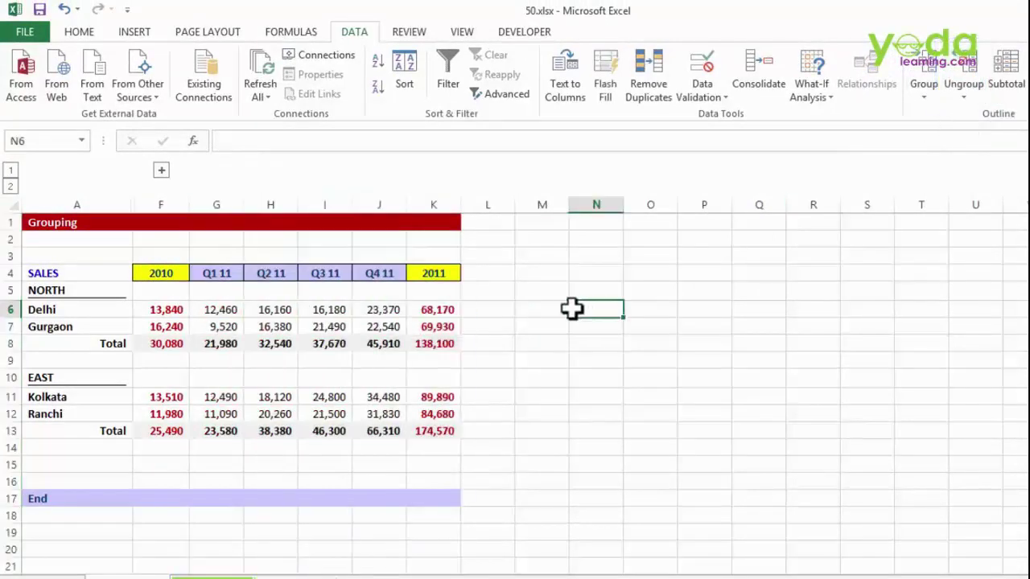
{"action": "left_click_drag", "start_coordinate": [218, 253], "coordinate": [389, 331]}
{"action": "left_click_drag", "start_coordinate": [216, 204], "coordinate": [391, 207]}
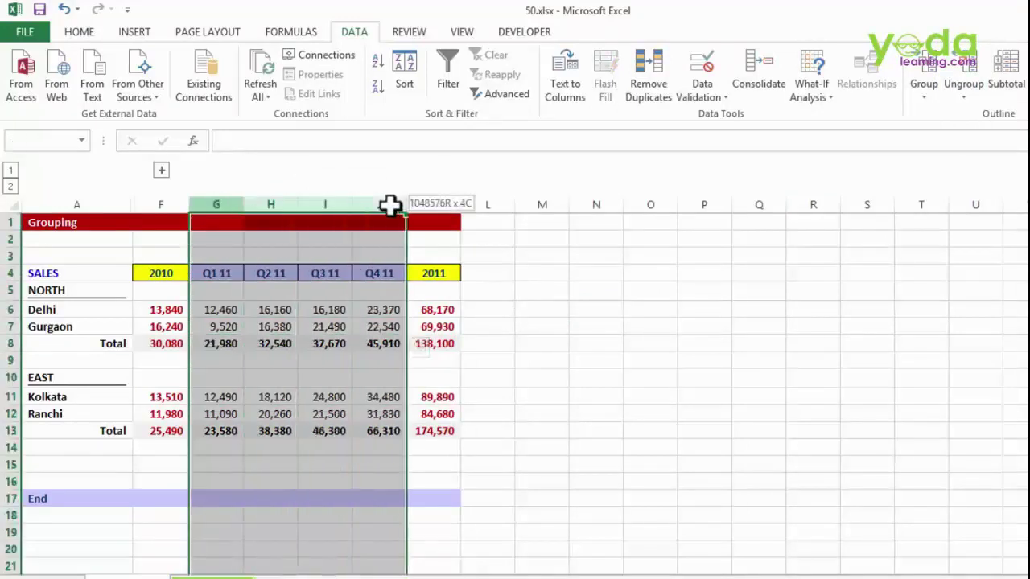
{"action": "left_click_drag", "start_coordinate": [218, 253], "coordinate": [386, 312]}
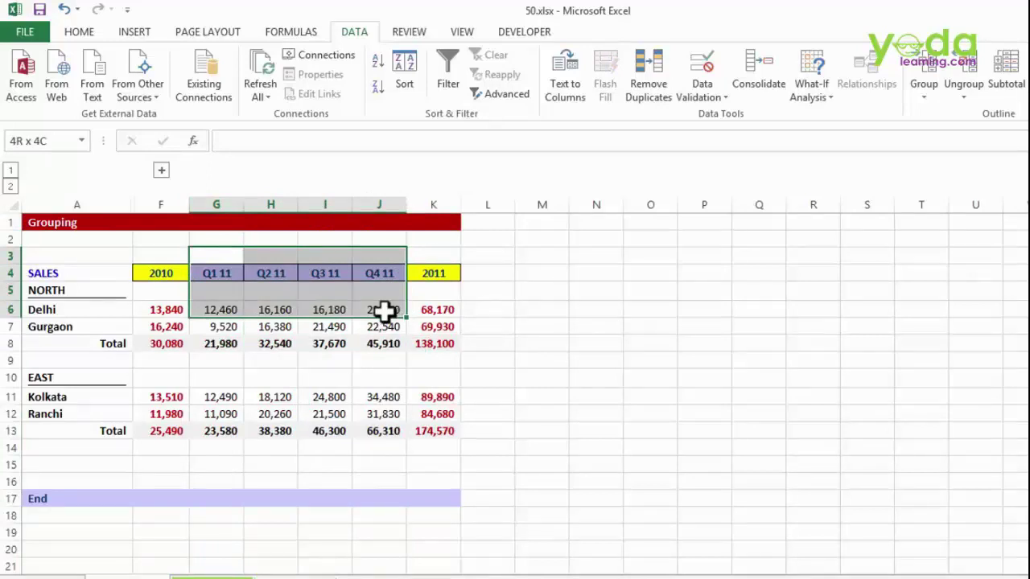
{"action": "left_click_drag", "start_coordinate": [207, 260], "coordinate": [375, 310]}
- Group the G3:J6 selection by Columns through the Group dialog
{"action": "left_click", "coordinate": [923, 90]}
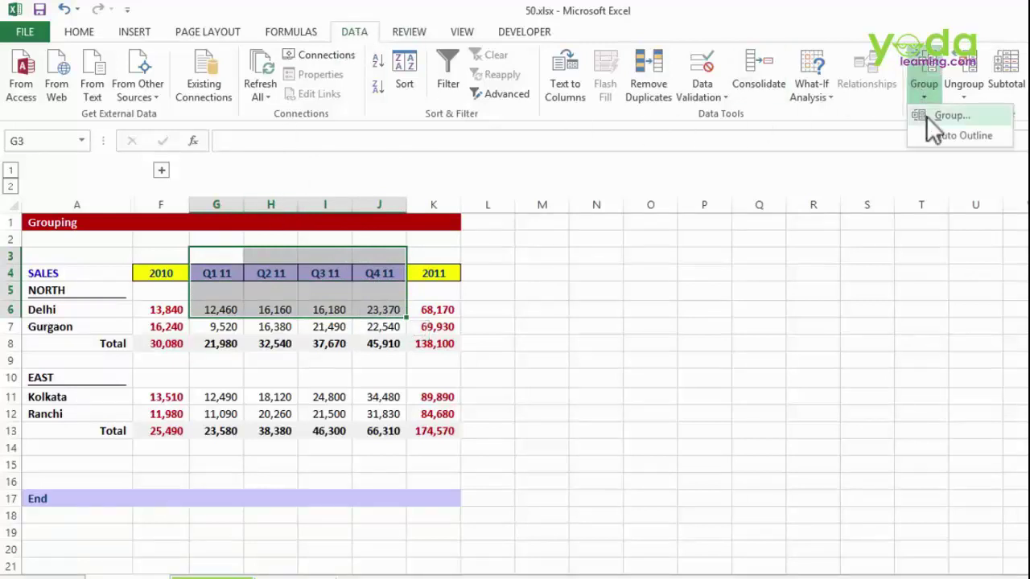
{"action": "left_click", "coordinate": [925, 119]}
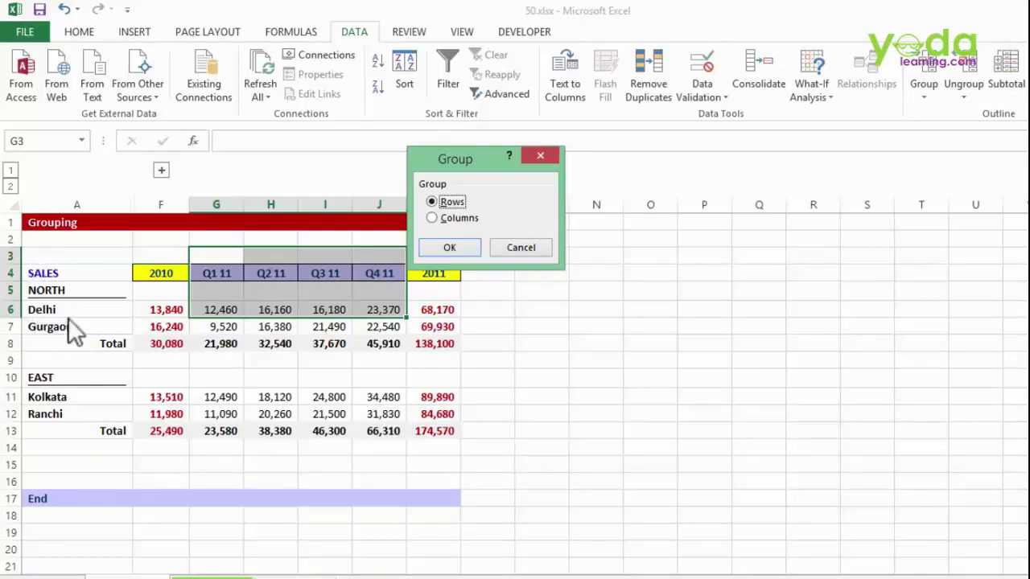
{"action": "left_click", "coordinate": [450, 219]}
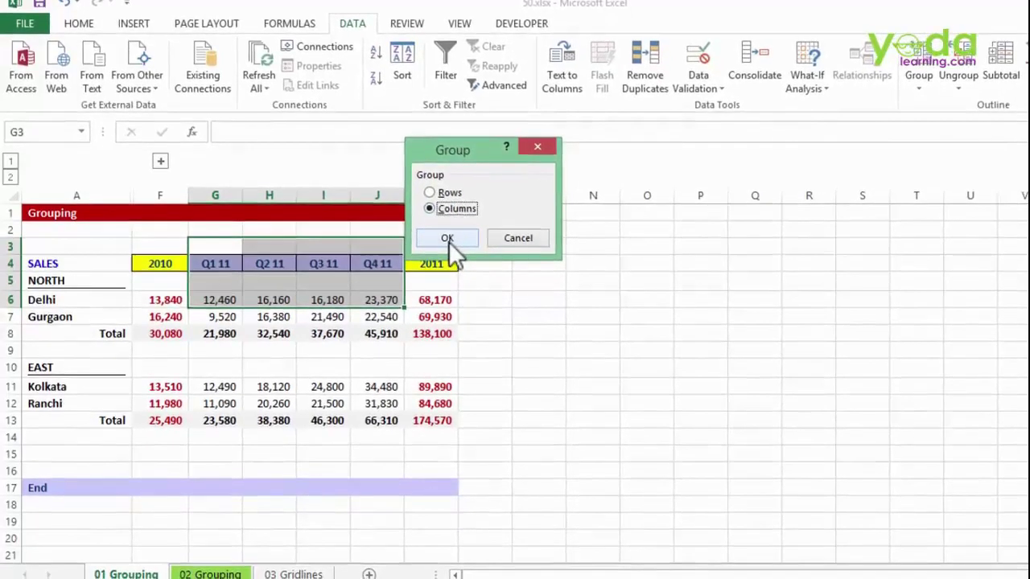
{"action": "left_click", "coordinate": [449, 247]}
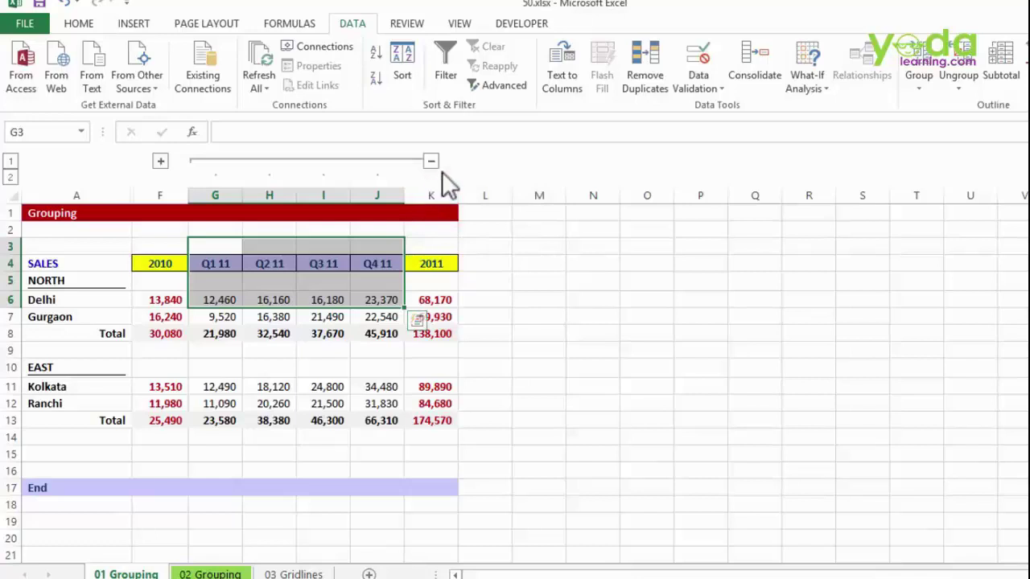
{"action": "left_click", "coordinate": [410, 245]}
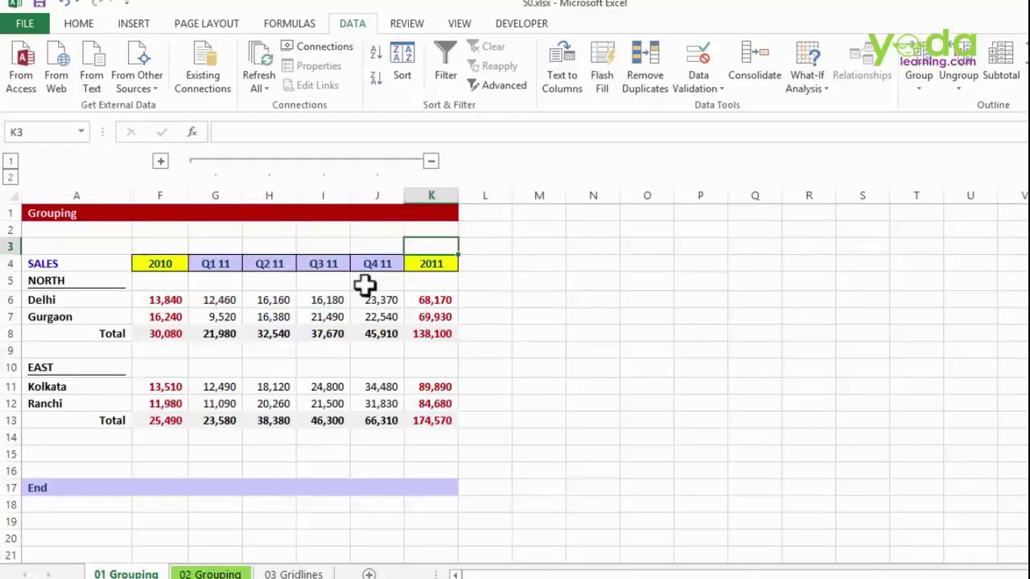
{"action": "left_click", "coordinate": [63, 279]}
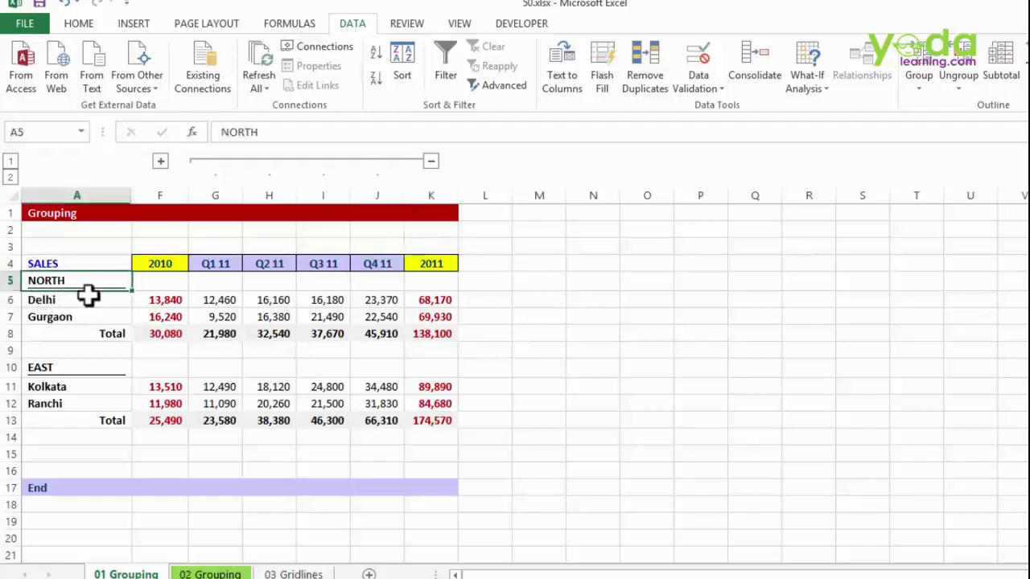
- Group rows 6–7 (Delhi and Gurgaon)
{"action": "left_click_drag", "start_coordinate": [10, 300], "coordinate": [6, 317]}
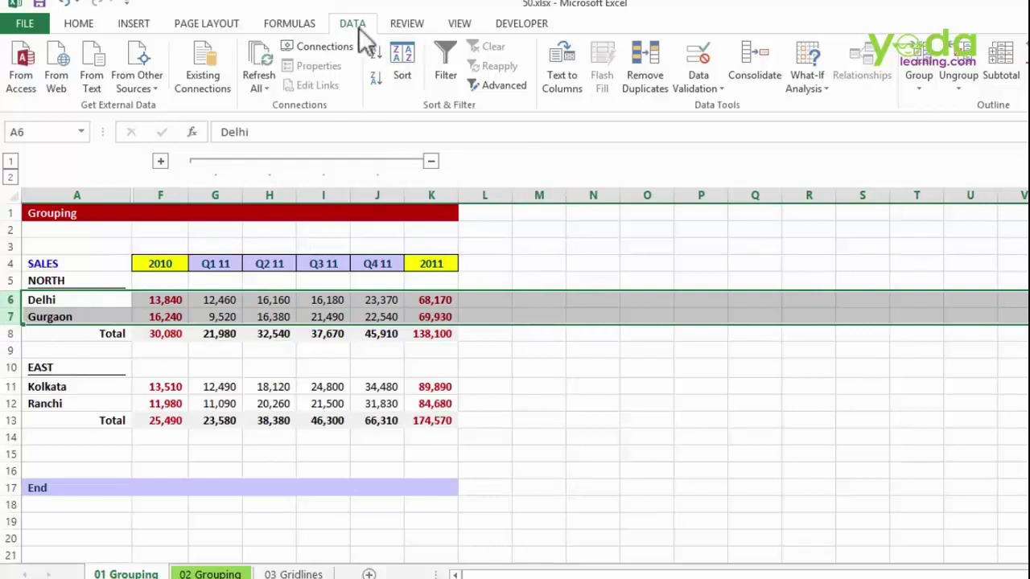
{"action": "left_click", "coordinate": [921, 92]}
{"action": "left_click", "coordinate": [920, 106]}
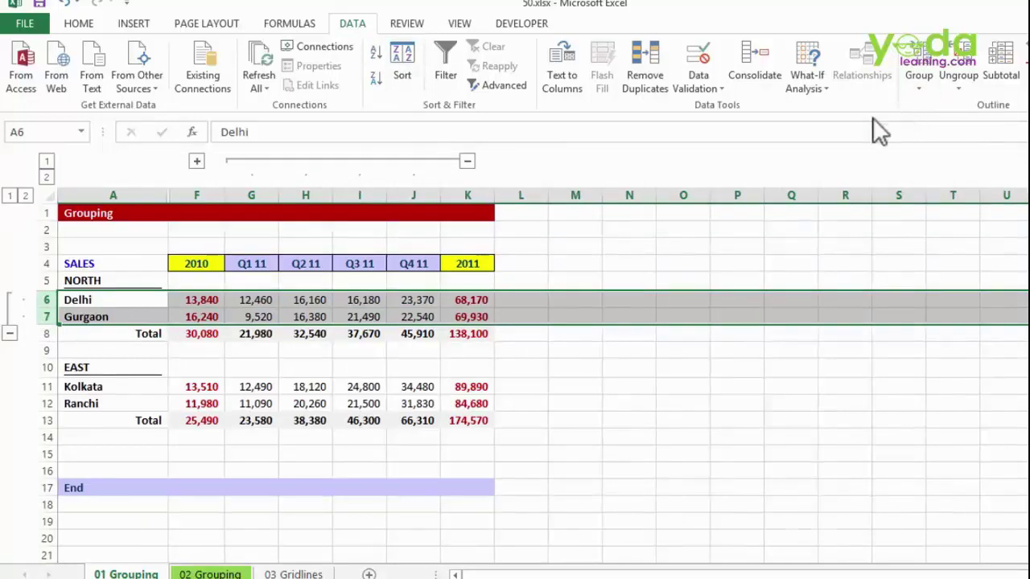
{"action": "left_click", "coordinate": [359, 267]}
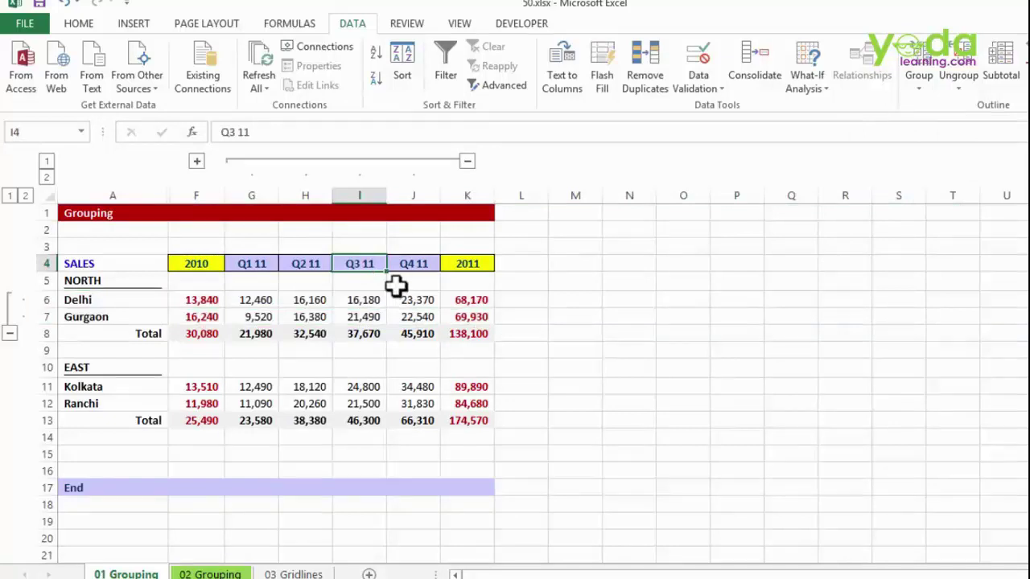
- Select whole rows from row 6 with Shift+Space and Shift+Down, then deselect
{"action": "left_click", "coordinate": [591, 271]}
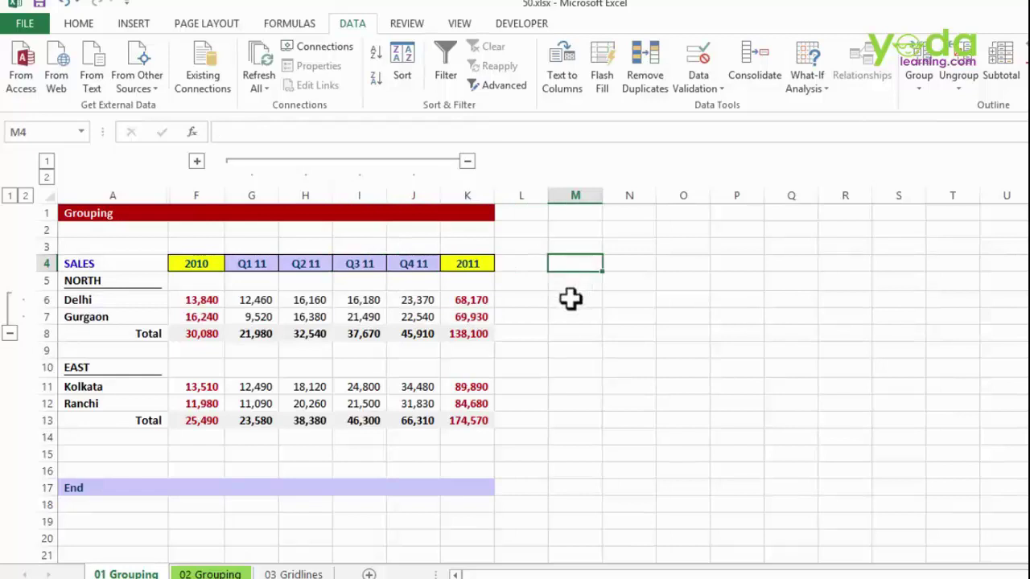
{"action": "left_click", "coordinate": [577, 301]}
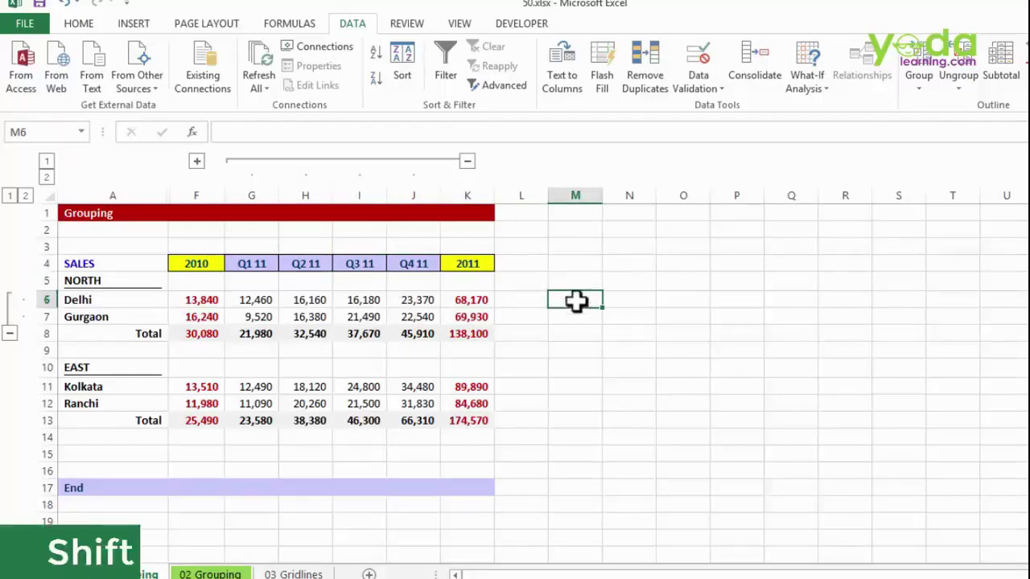
{"action": "key", "text": "shift+space"}
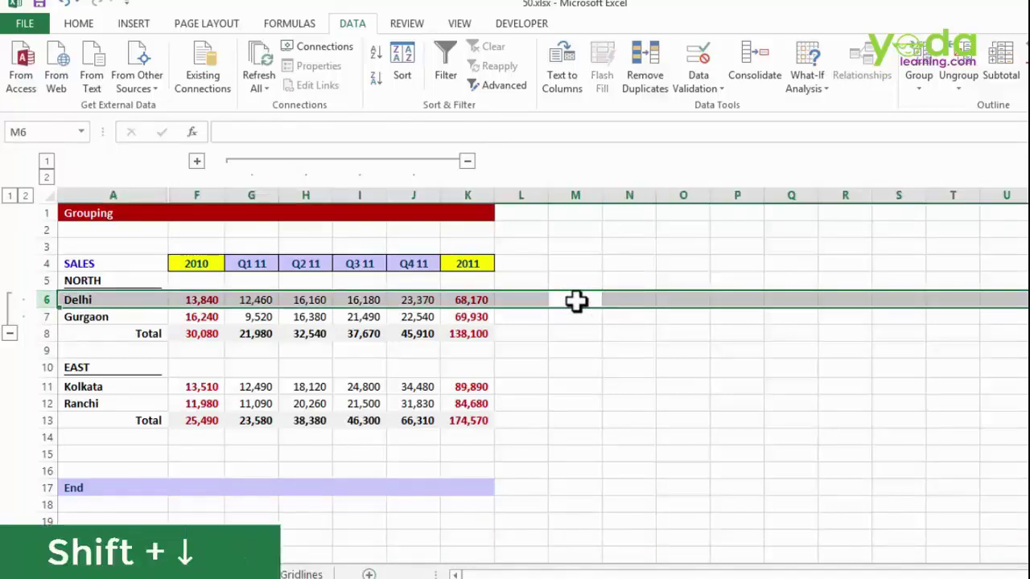
{"action": "key", "text": "shift+Down"}
{"action": "key", "text": "shift+Down"}
{"action": "key", "text": "shift+Down"}
{"action": "key", "text": "shift+Down"}
{"action": "key", "text": "shift+Down"}
{"action": "key", "text": "shift+Down"}
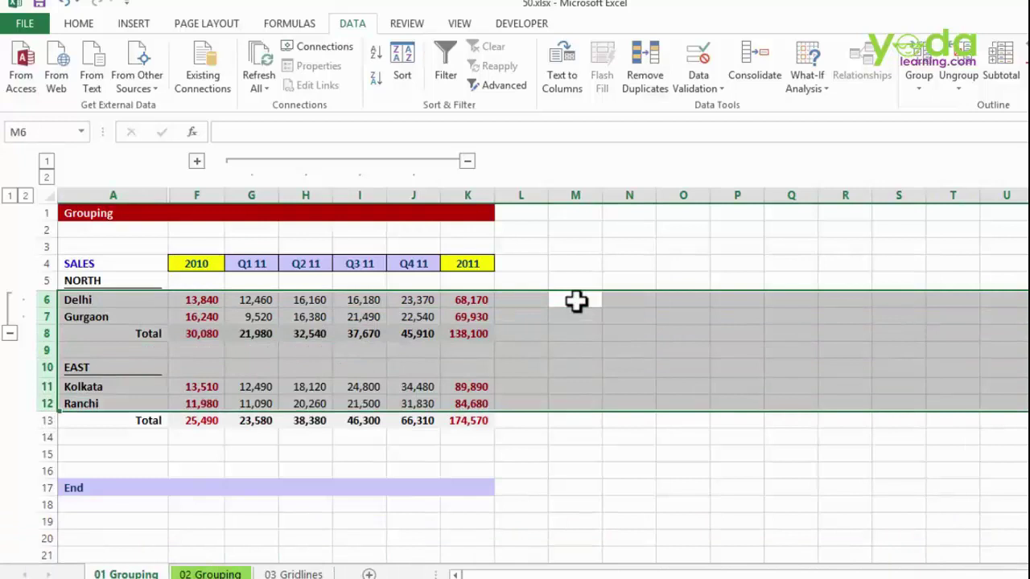
{"action": "left_click", "coordinate": [576, 300]}
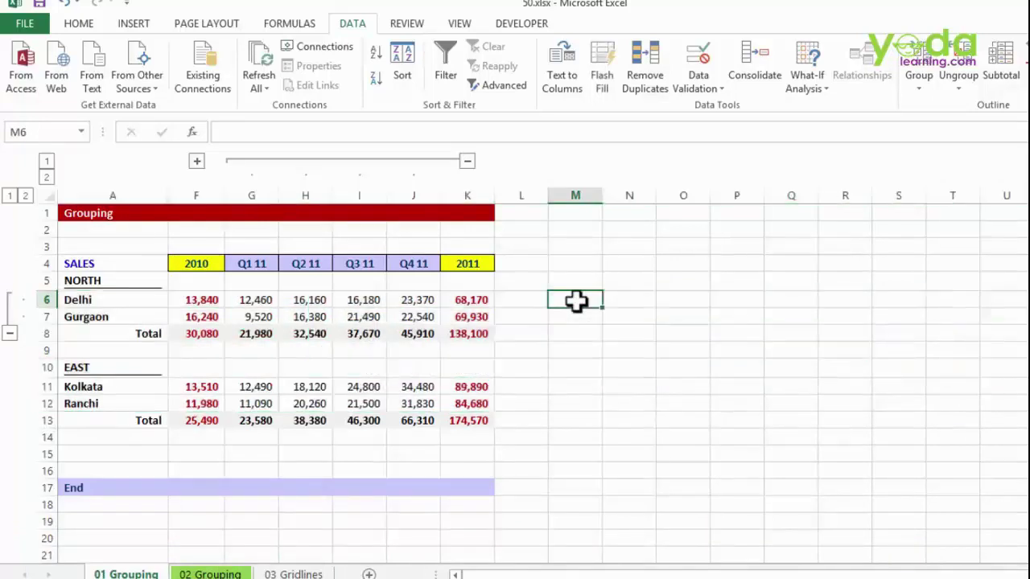
- Group the empty columns M through Q and test collapsing and expanding them
{"action": "key", "text": "ctrl+space"}
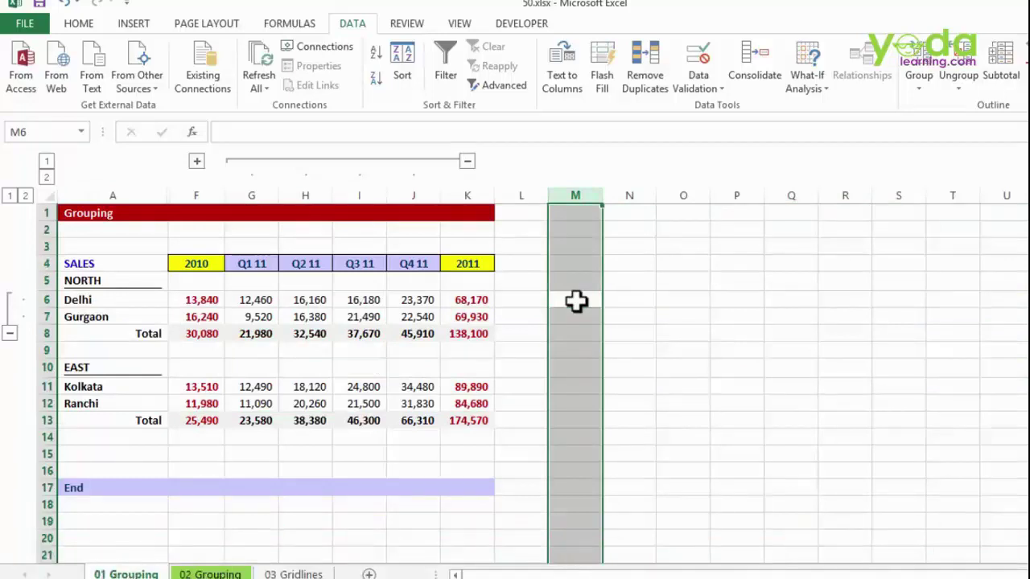
{"action": "key", "text": "shift+Right"}
{"action": "key", "text": "shift+Right"}
{"action": "key", "text": "shift+Right"}
{"action": "key", "text": "shift+Right"}
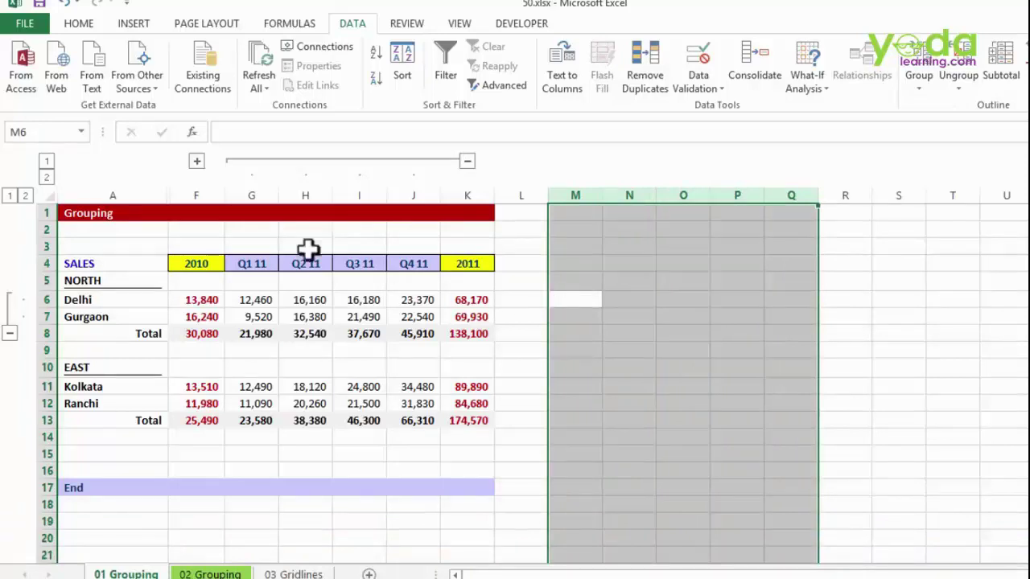
{"action": "left_click", "coordinate": [919, 83]}
{"action": "left_click", "coordinate": [929, 106]}
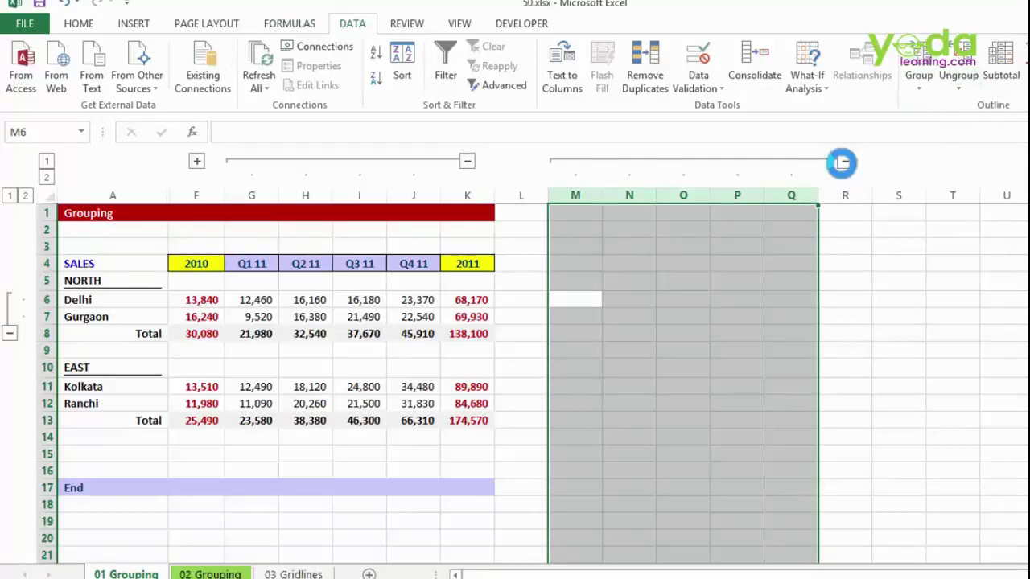
{"action": "left_click", "coordinate": [841, 163]}
{"action": "left_click", "coordinate": [573, 160]}
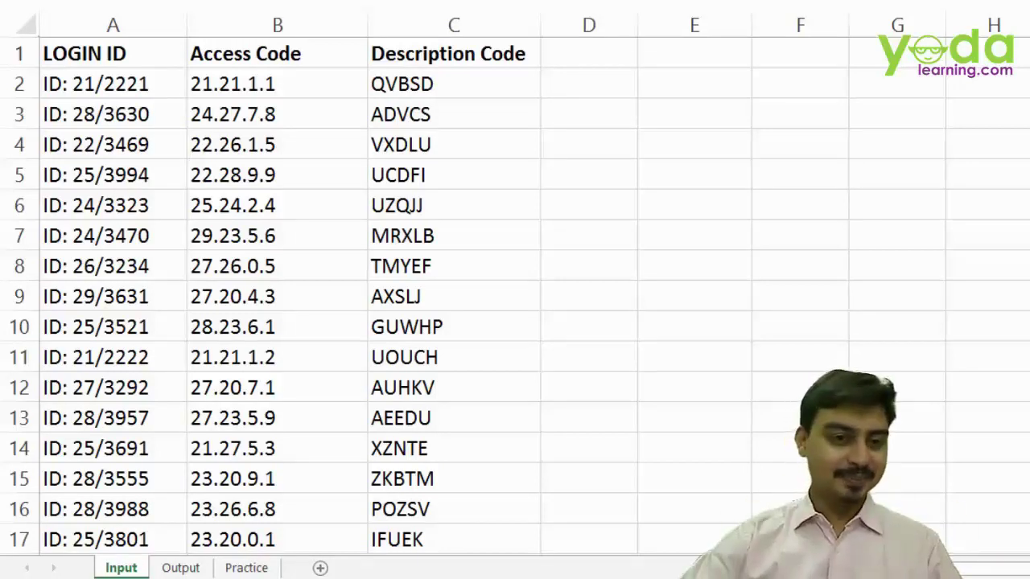
- Review the Input sheet's LOGIN ID list from top to bottom
{"action": "left_click", "coordinate": [104, 53]}
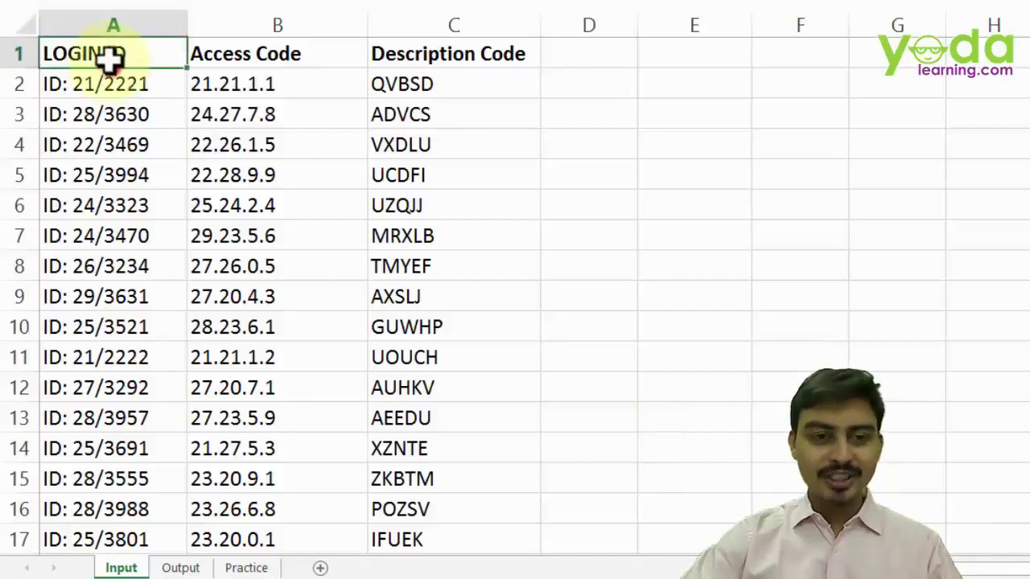
{"action": "left_click", "coordinate": [117, 139]}
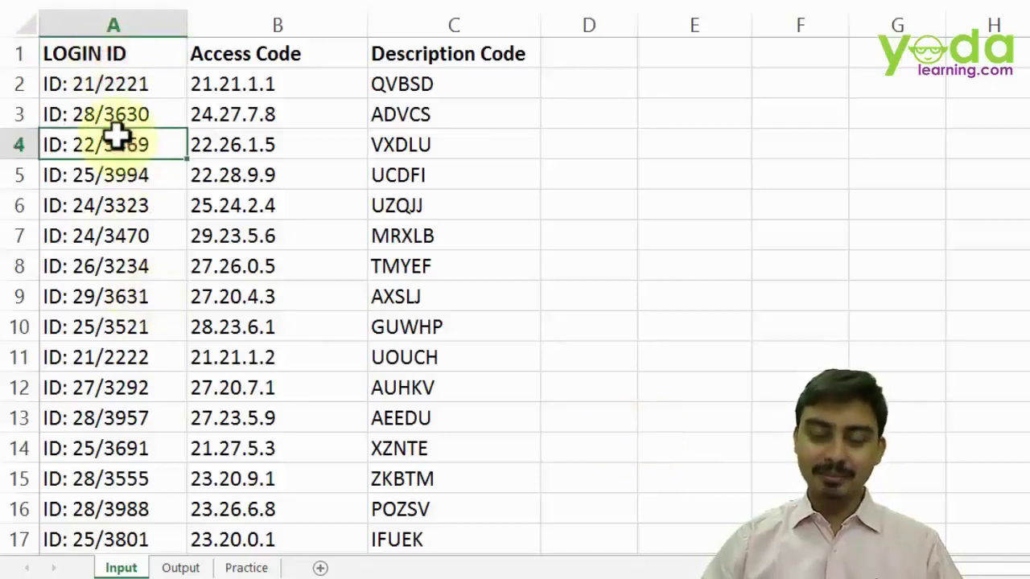
{"action": "key", "text": "ctrl+Down"}
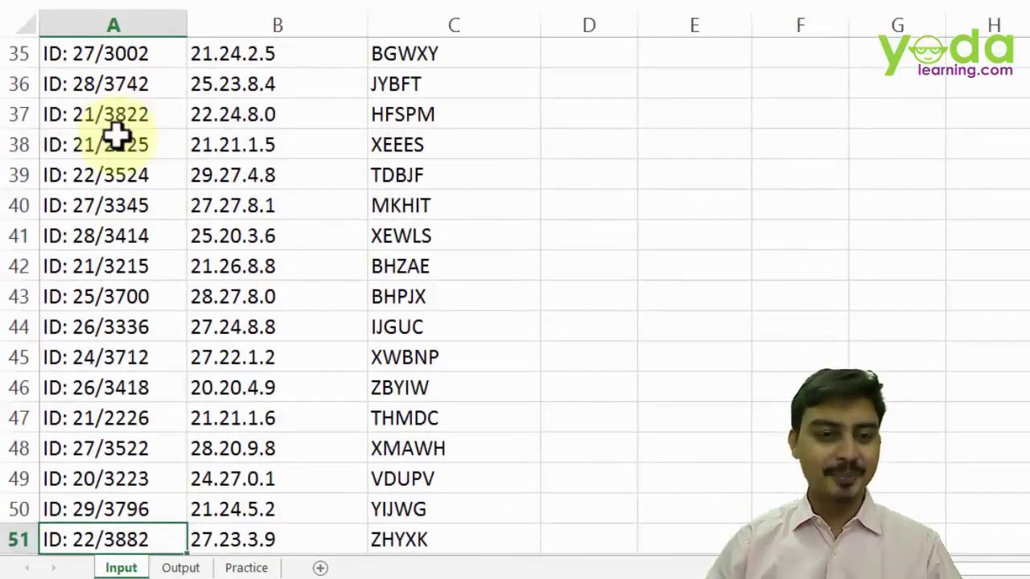
{"action": "key", "text": "ctrl+Up"}
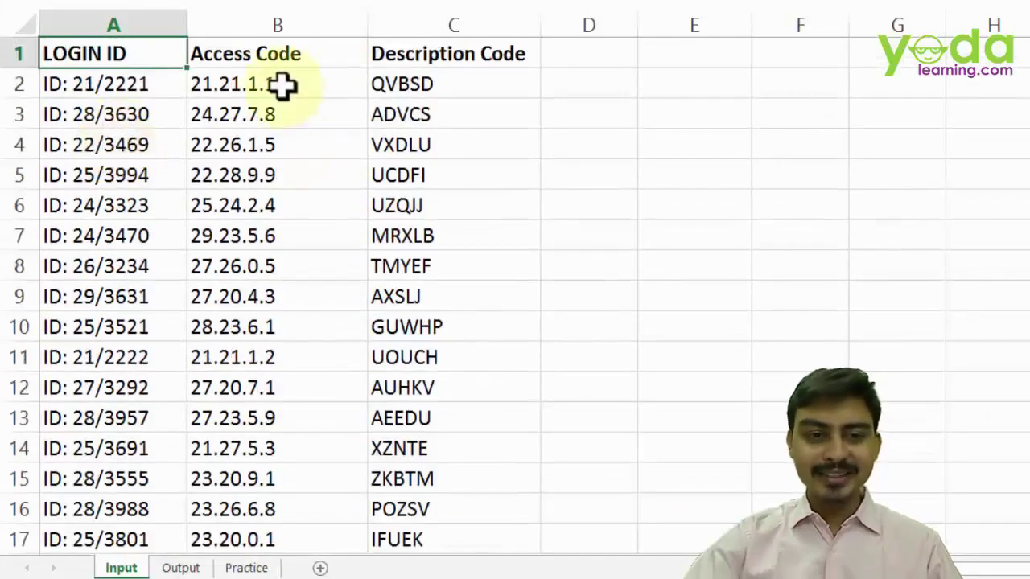
{"action": "left_click", "coordinate": [276, 58]}
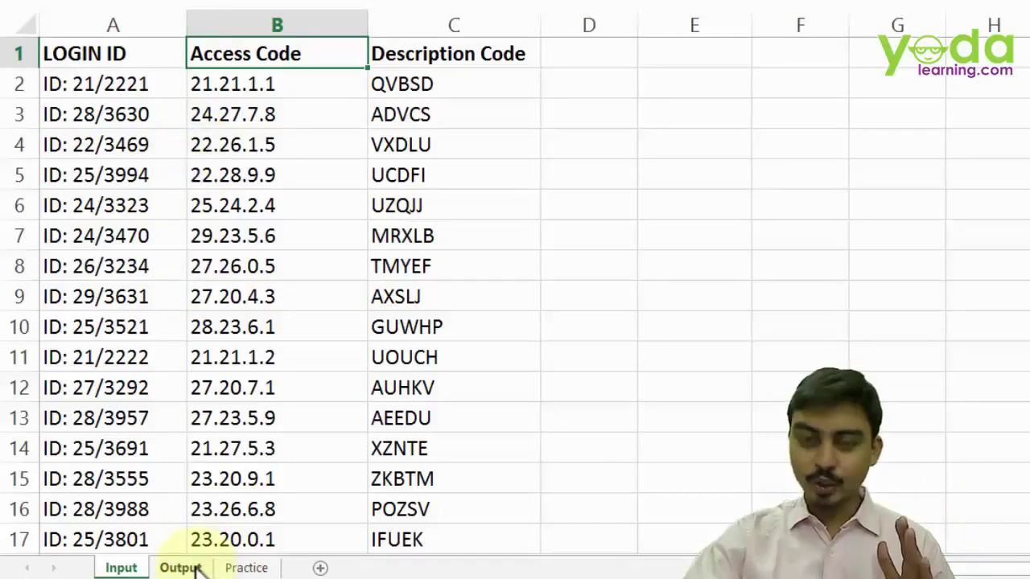
{"action": "left_click", "coordinate": [195, 568]}
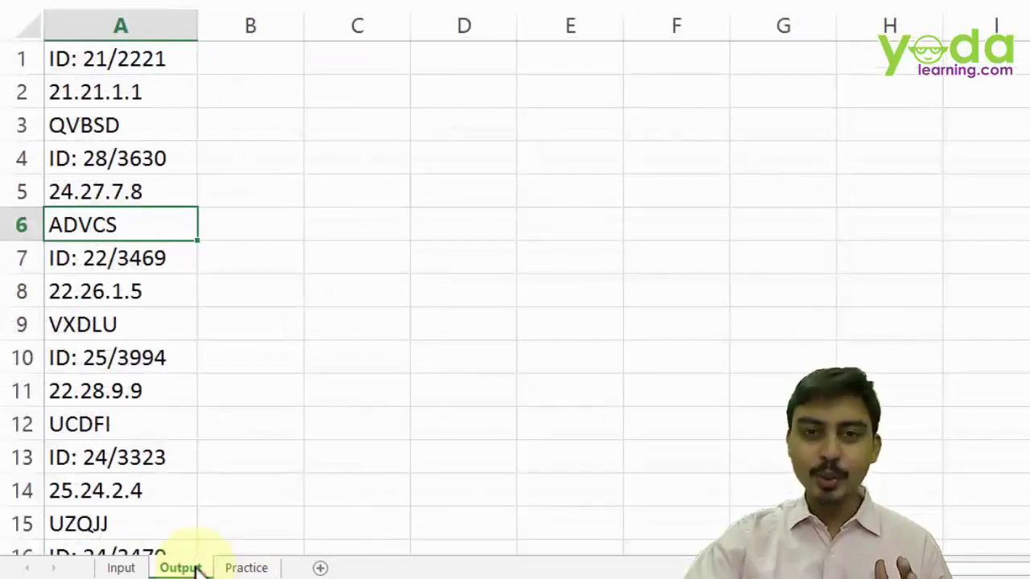
{"action": "left_click", "coordinate": [142, 568]}
- Copy the first record A2:C2 and start a Values Paste Special into Output cell B1
{"action": "left_click_drag", "start_coordinate": [153, 74], "coordinate": [391, 80]}
{"action": "key", "text": "ctrl+c"}
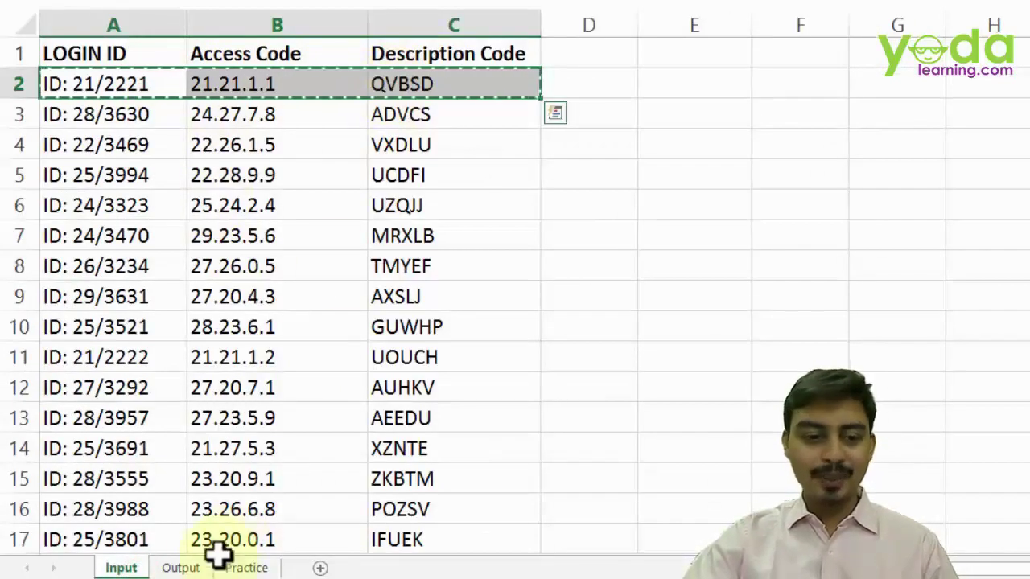
{"action": "left_click", "coordinate": [195, 568]}
{"action": "left_click", "coordinate": [278, 51]}
{"action": "right_click", "coordinate": [278, 50]}
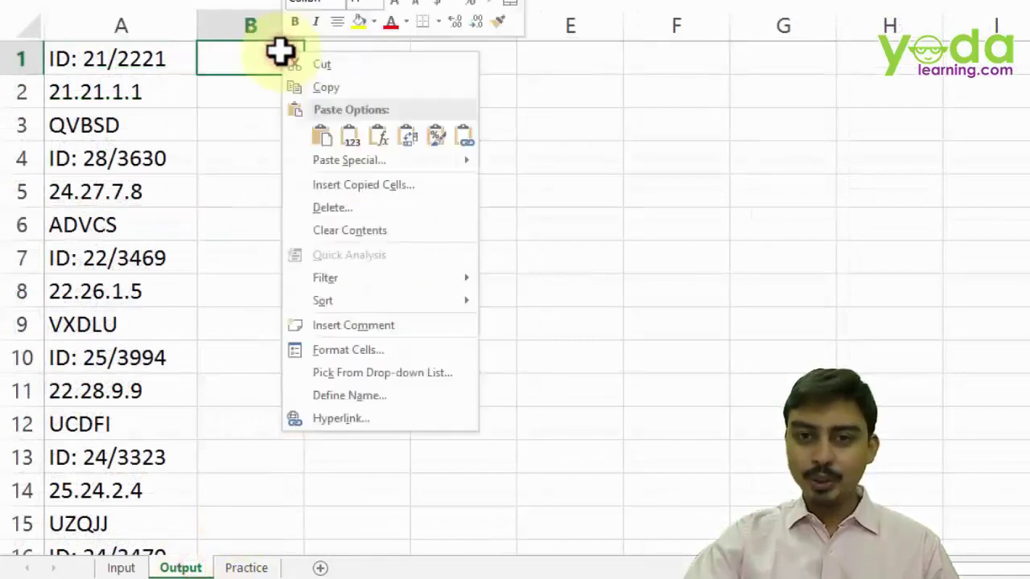
{"action": "left_click", "coordinate": [345, 163]}
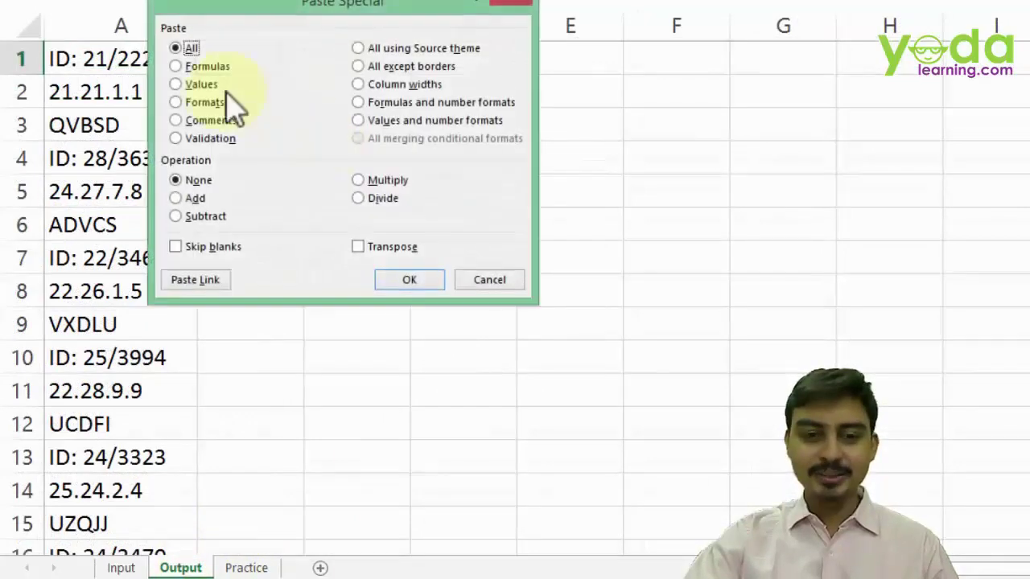
{"action": "left_click", "coordinate": [201, 84]}
- Paste the first record transposed into B1, then copy Input record A3:C3
{"action": "left_click", "coordinate": [373, 247]}
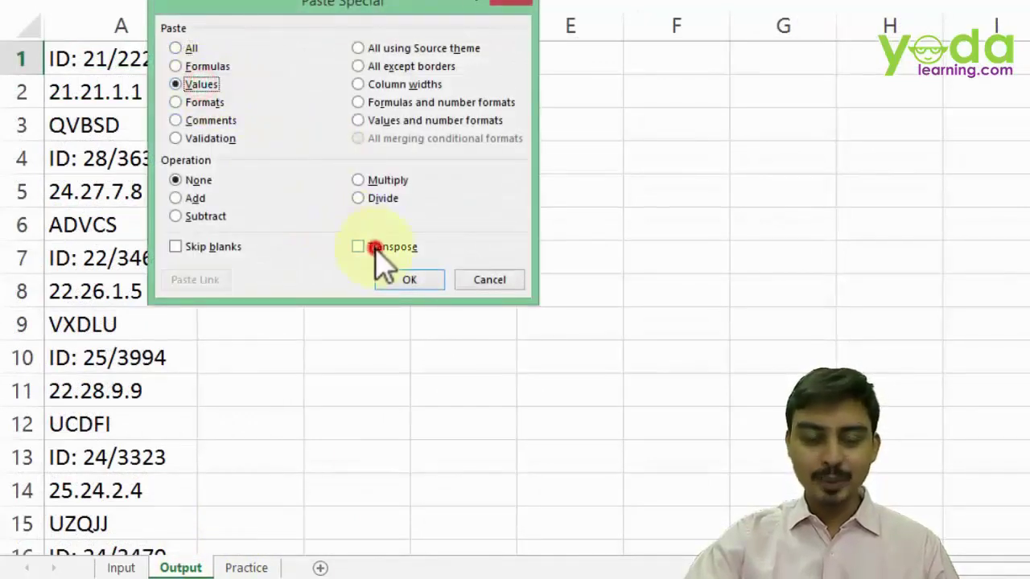
{"action": "left_click", "coordinate": [415, 280]}
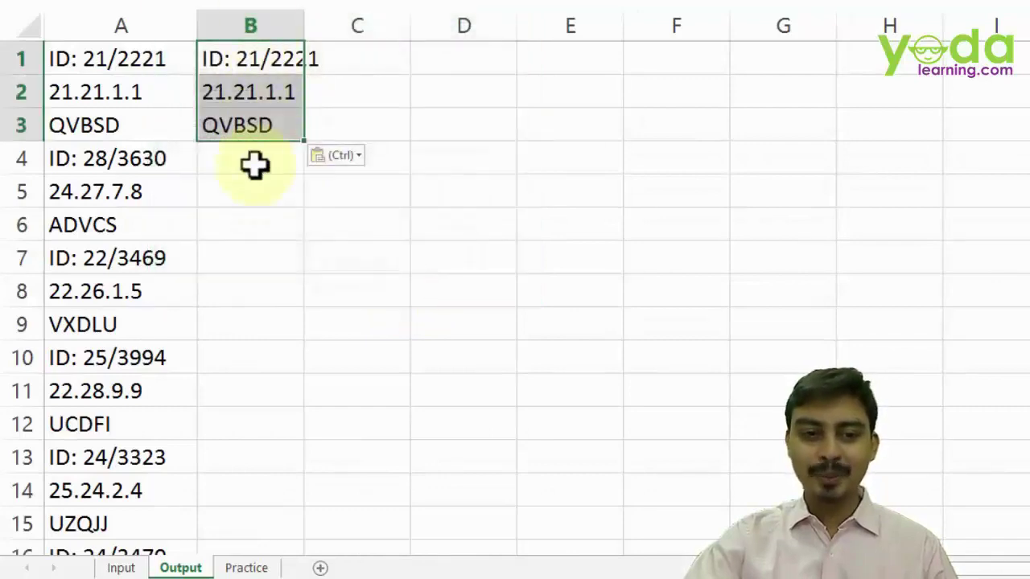
{"action": "left_click", "coordinate": [121, 568]}
{"action": "left_click_drag", "start_coordinate": [142, 115], "coordinate": [432, 115]}
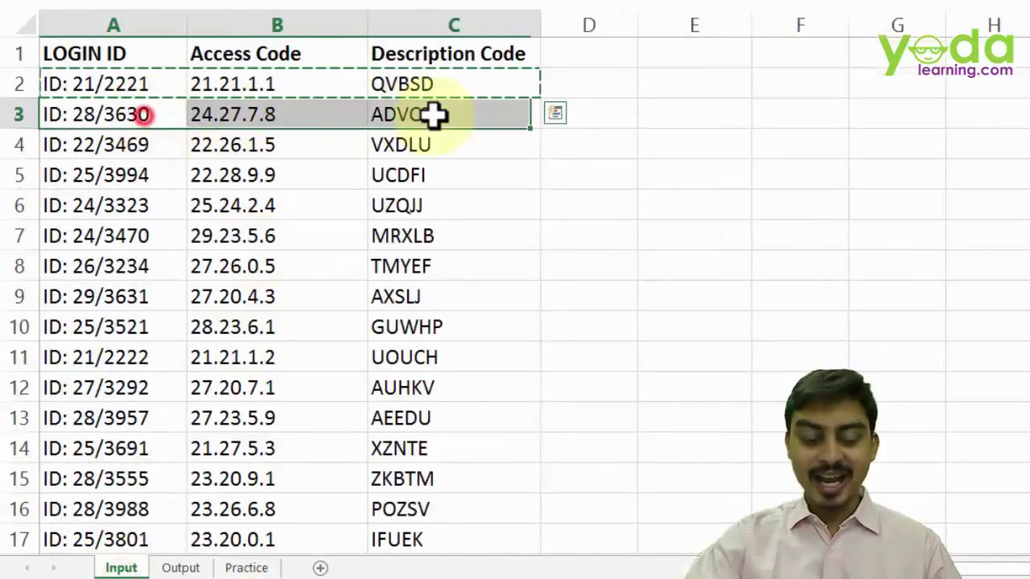
{"action": "key", "text": "ctrl+c"}
- Paste the second record as transposed values into Output cell B4
{"action": "left_click", "coordinate": [180, 568]}
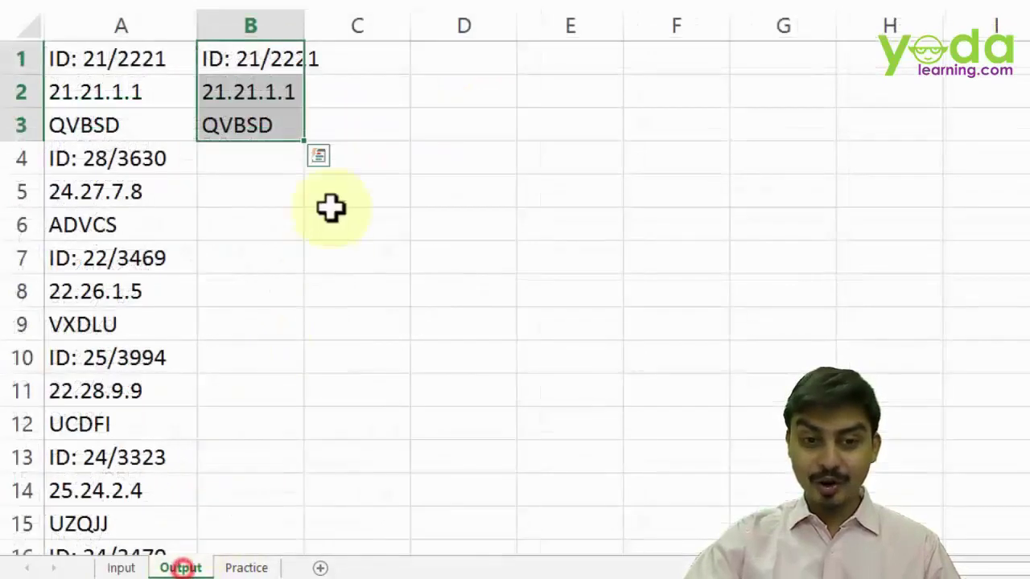
{"action": "left_click", "coordinate": [239, 155]}
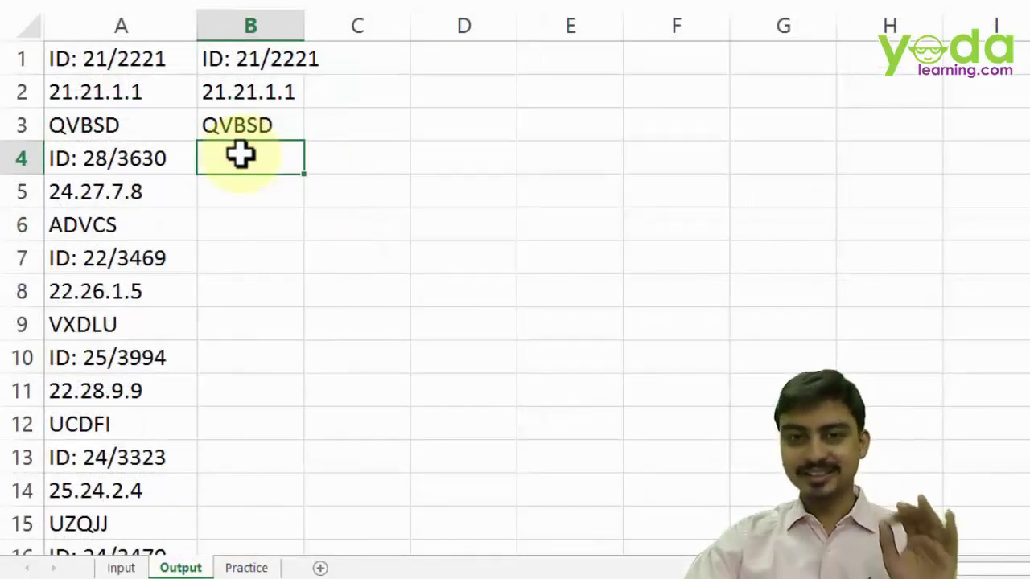
{"action": "right_click", "coordinate": [241, 156]}
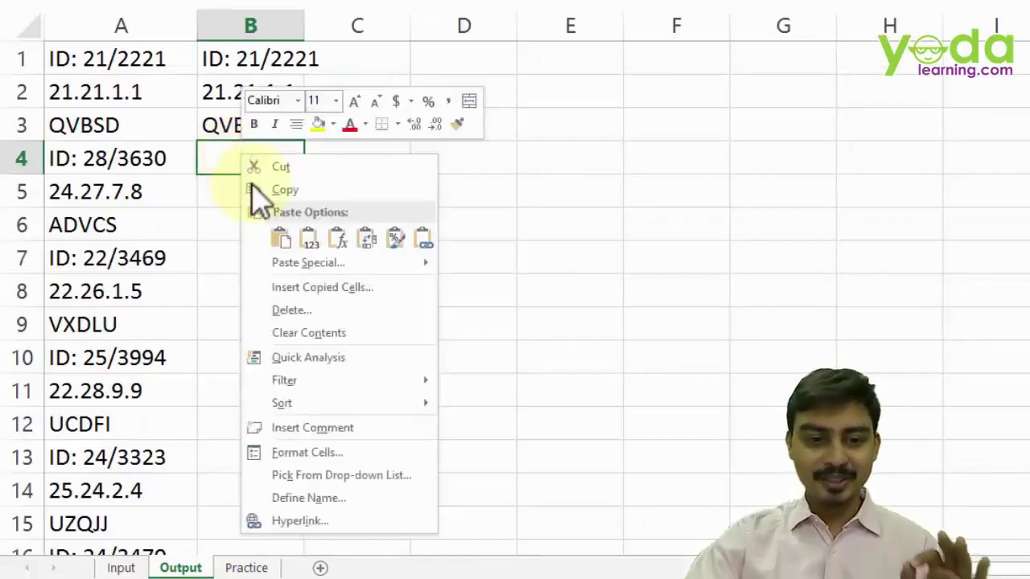
{"action": "left_click", "coordinate": [308, 262]}
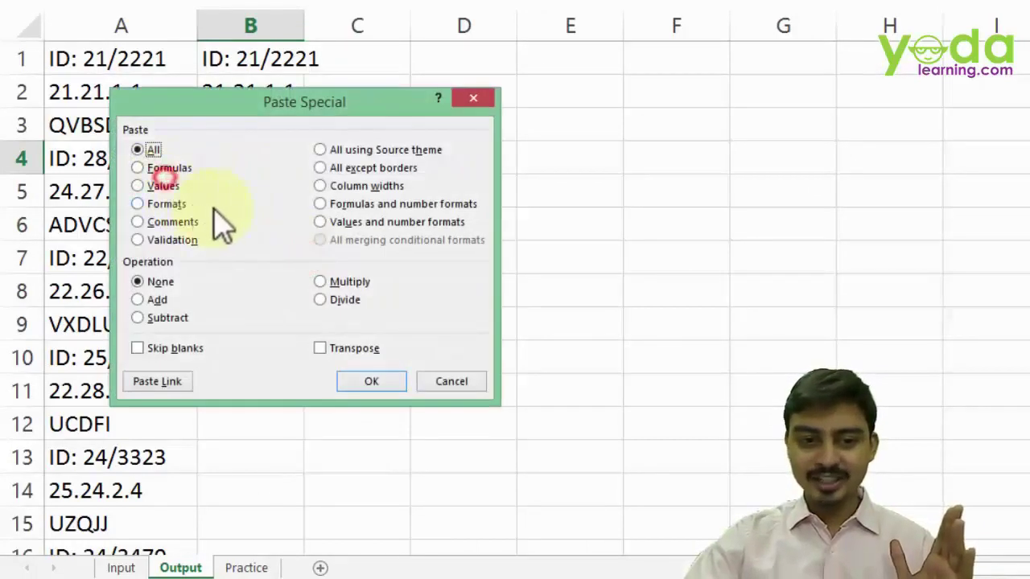
{"action": "left_click", "coordinate": [165, 186]}
{"action": "left_click", "coordinate": [340, 348]}
{"action": "left_click", "coordinate": [384, 381]}
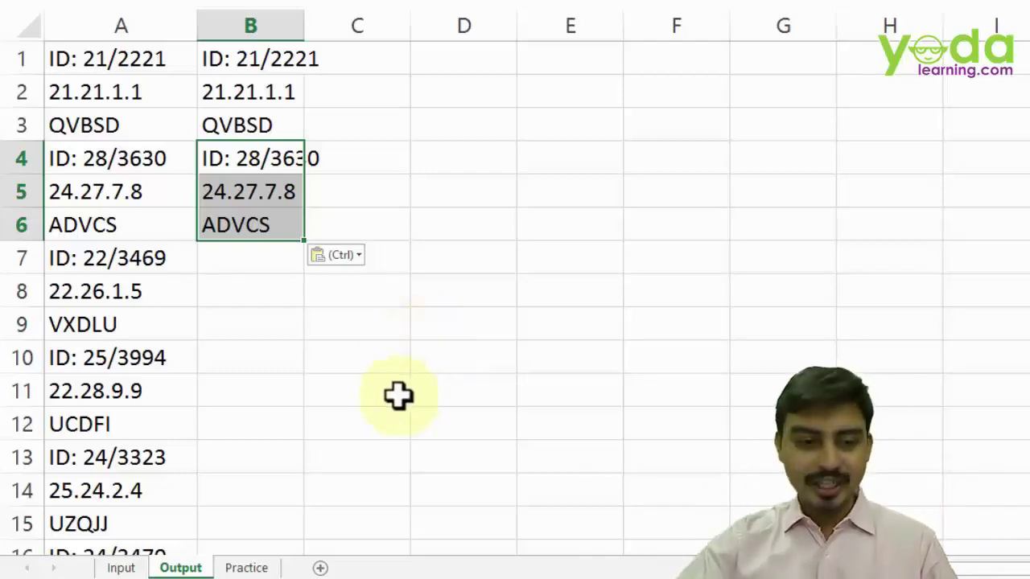
- Copy the Login-ID records on the Input sheet, from A2 across to column C and down to the last record
{"action": "left_click", "coordinate": [122, 568]}
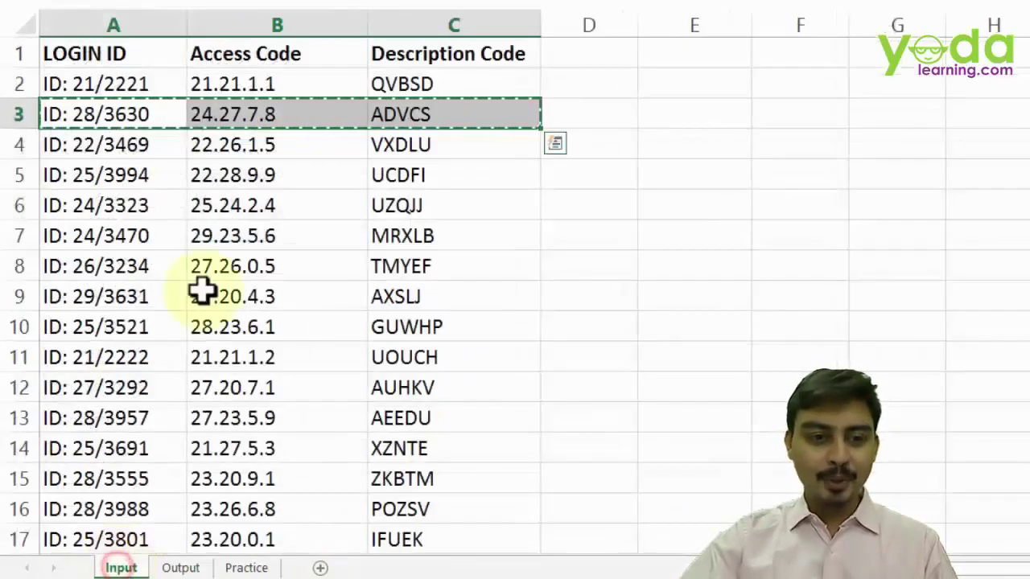
{"action": "left_click", "coordinate": [119, 74]}
{"action": "key", "text": "shift+Right"}
{"action": "key", "text": "shift+Right"}
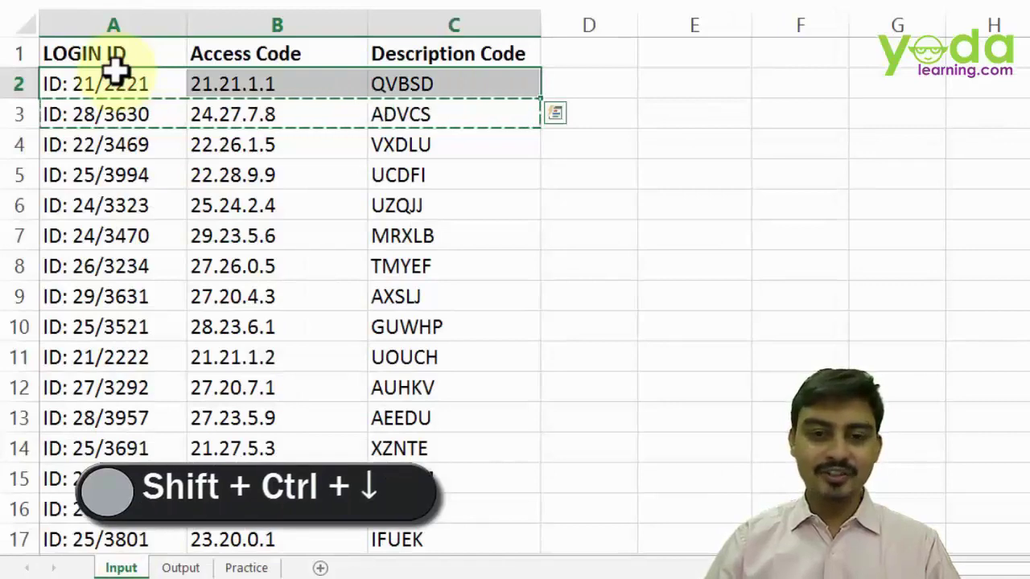
{"action": "key", "text": "ctrl+shift+Down"}
{"action": "key", "text": "ctrl+c"}
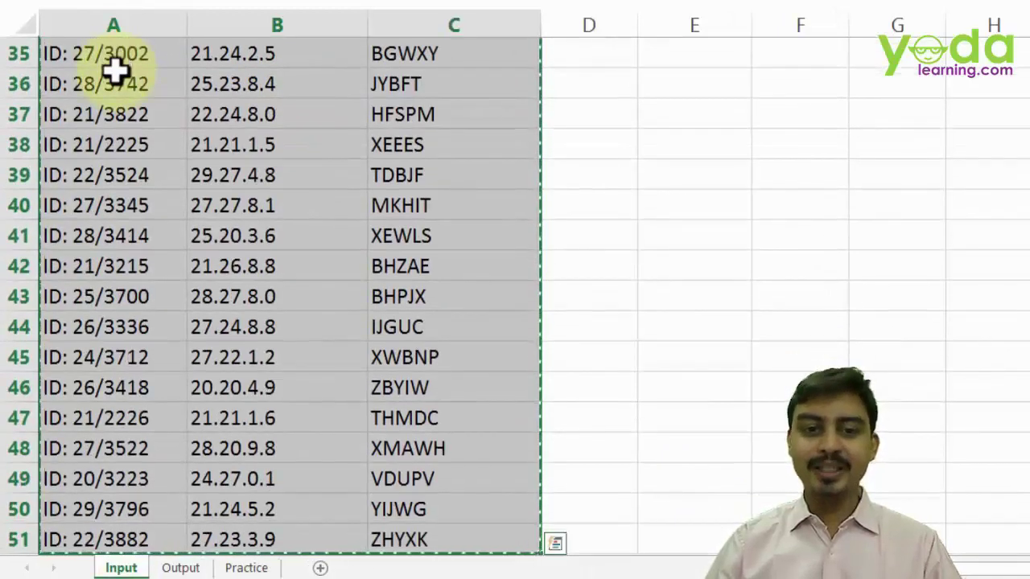
{"action": "key", "text": "ctrl+BackSpace"}
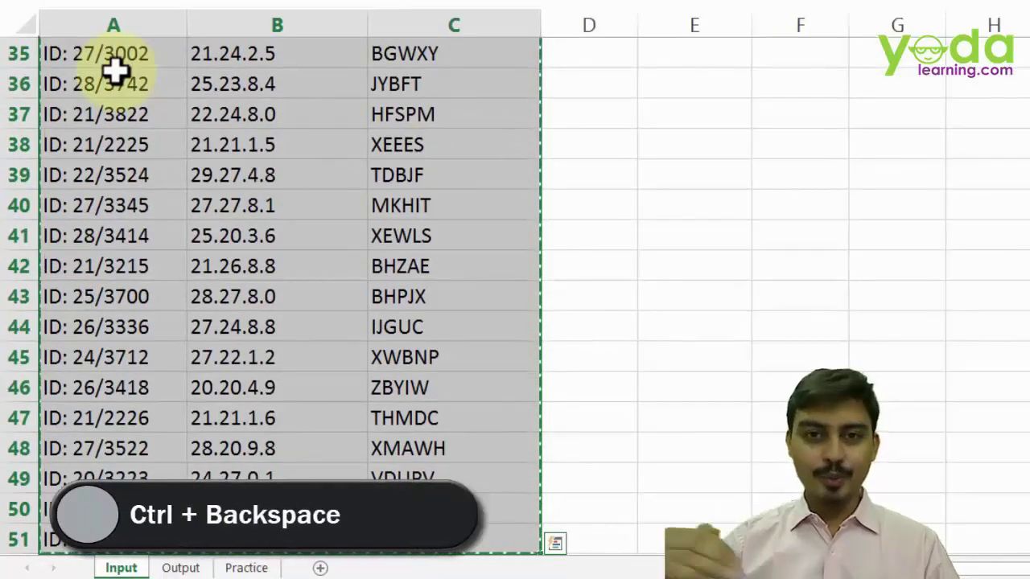
{"action": "key", "text": "ctrl+BackSpace"}
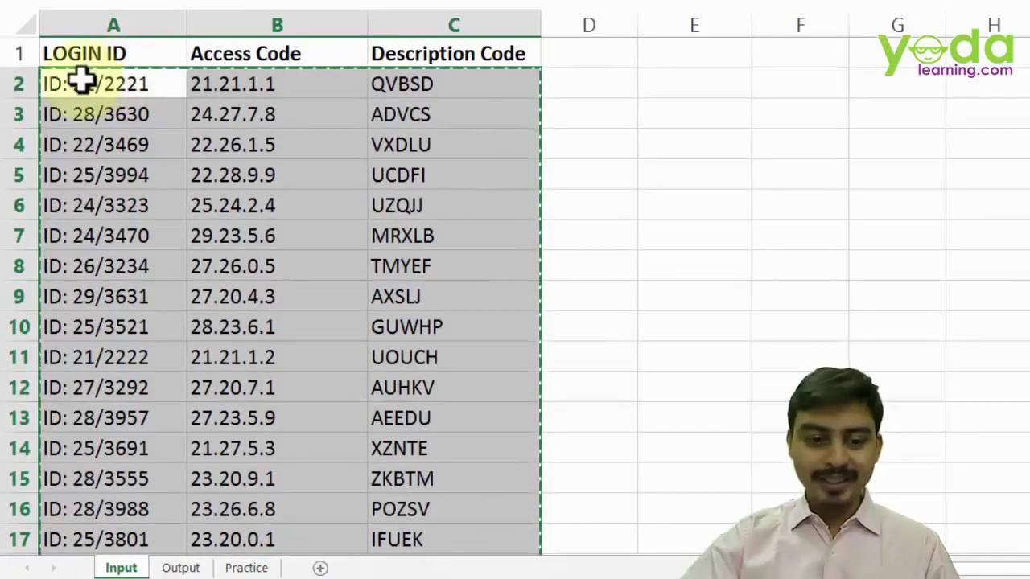
- Paste them into Practice cell A1 as values only, transposed so each record fills a column
{"action": "left_click", "coordinate": [251, 567]}
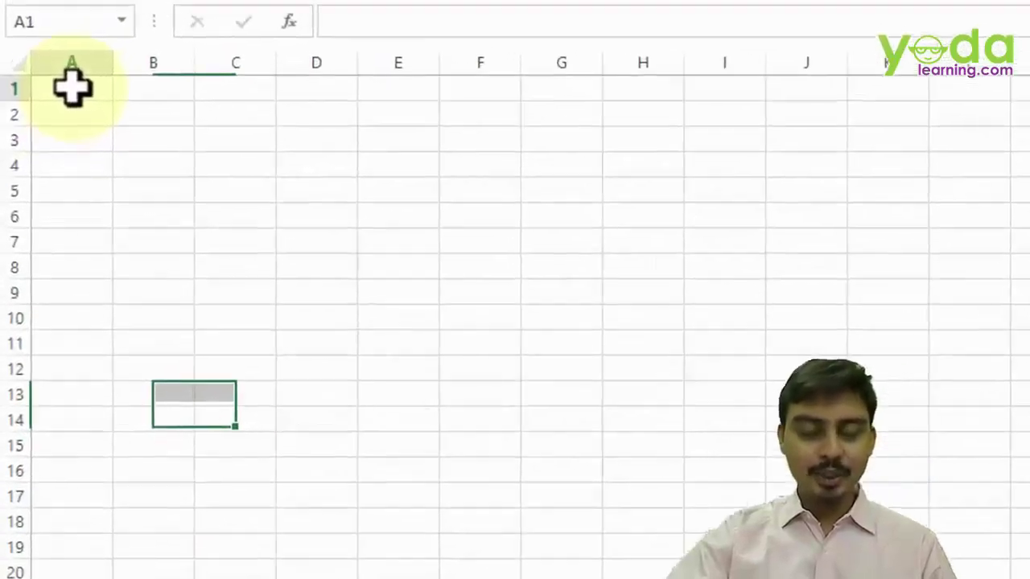
{"action": "right_click", "coordinate": [71, 87]}
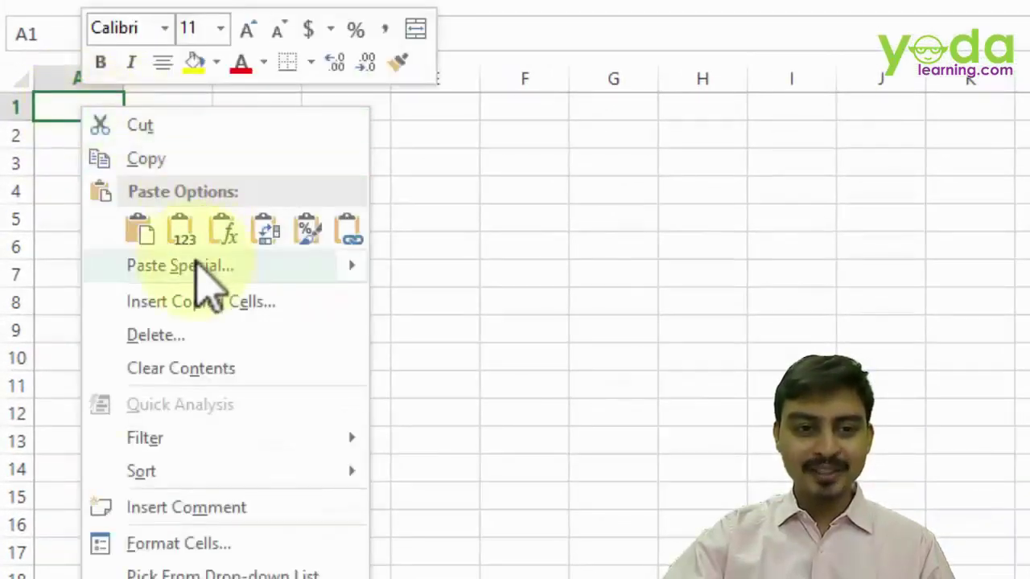
{"action": "left_click", "coordinate": [195, 265]}
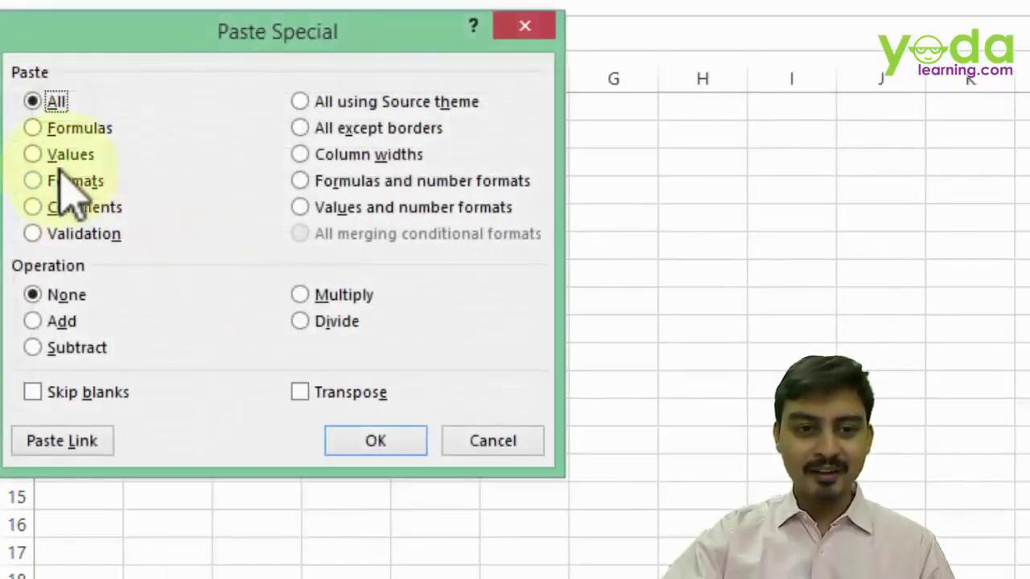
{"action": "left_click", "coordinate": [60, 154]}
{"action": "left_click", "coordinate": [330, 393]}
{"action": "left_click", "coordinate": [368, 440]}
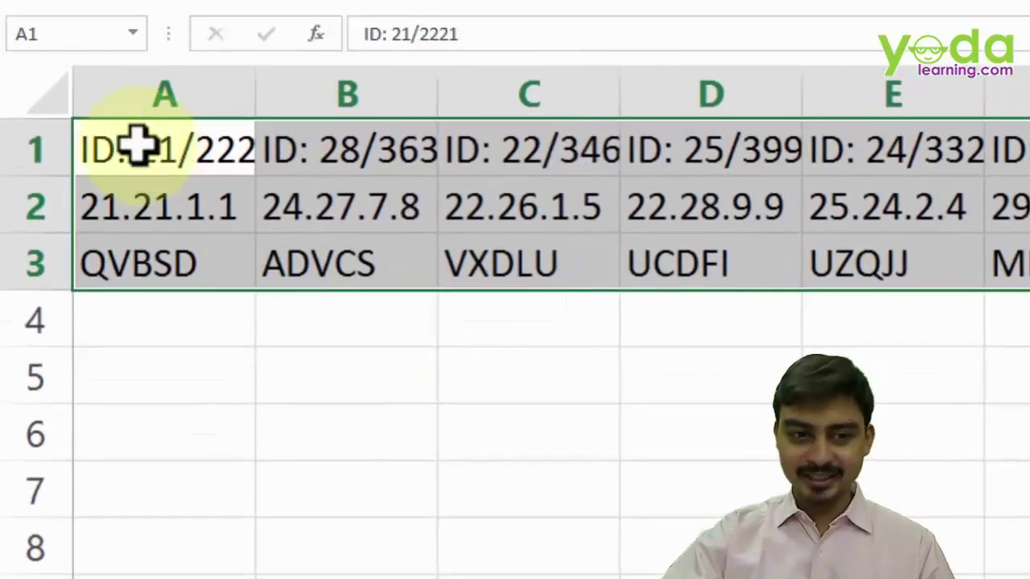
{"action": "left_click", "coordinate": [35, 83]}
{"action": "double_click", "coordinate": [253, 97]}
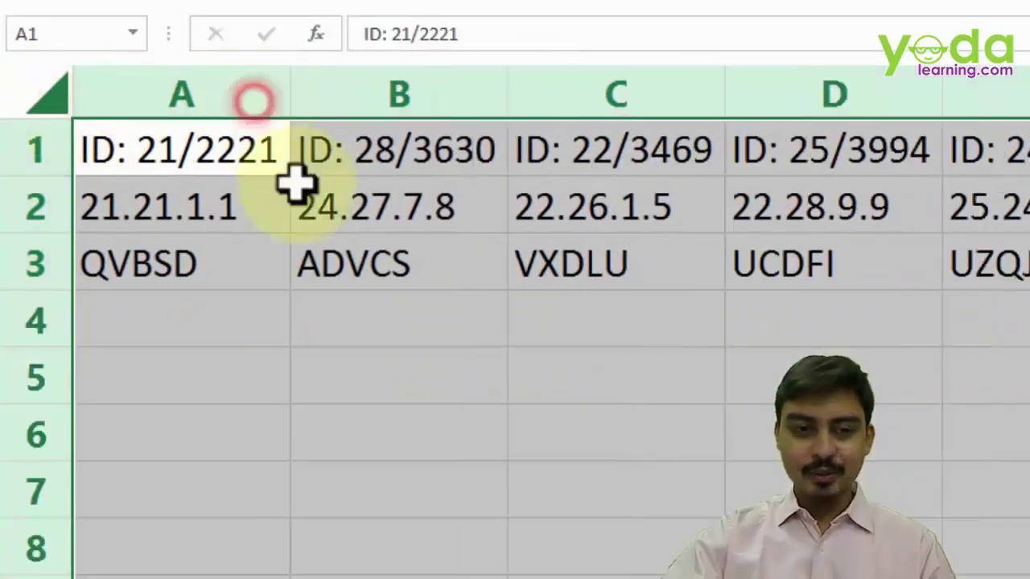
{"action": "left_click_drag", "start_coordinate": [392, 161], "coordinate": [378, 251]}
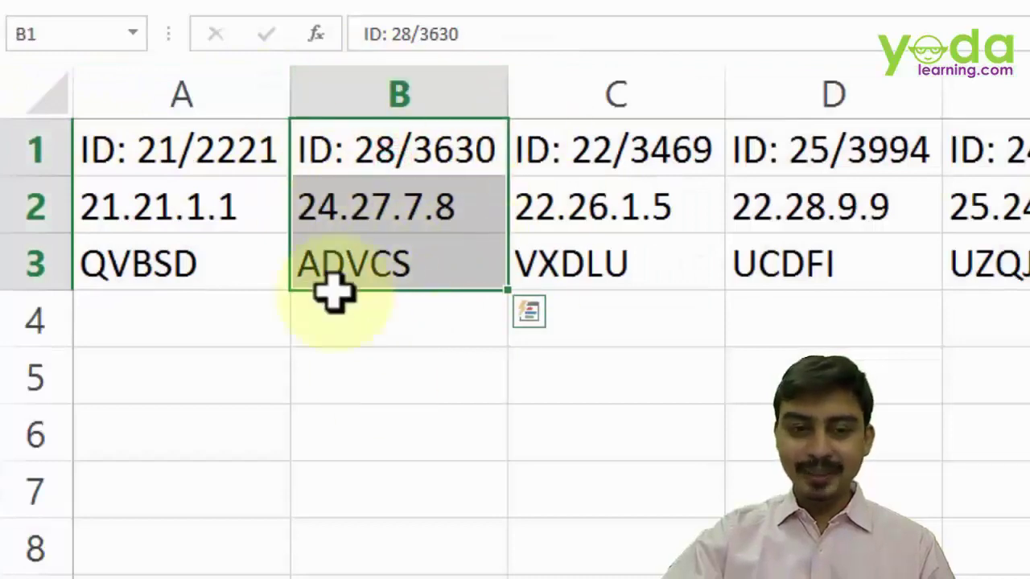
{"action": "left_click_drag", "start_coordinate": [190, 326], "coordinate": [179, 438]}
{"action": "left_click_drag", "start_coordinate": [177, 487], "coordinate": [161, 573]}
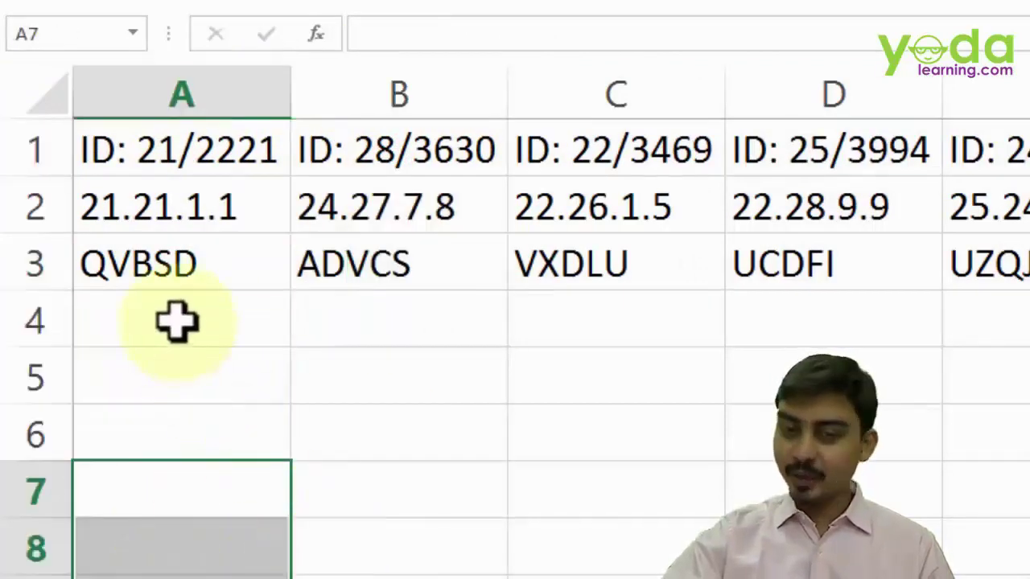
{"action": "left_click", "coordinate": [179, 135]}
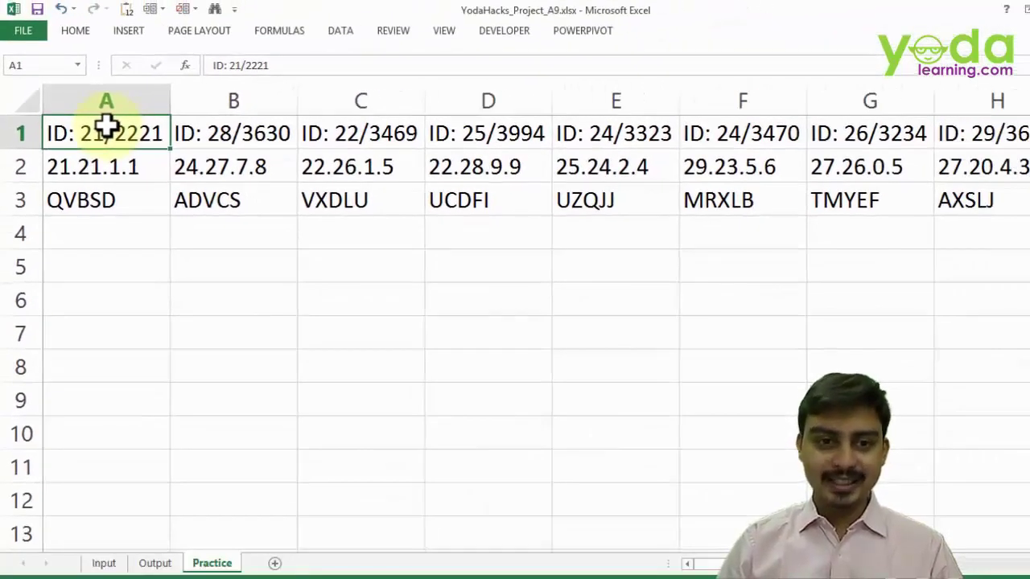
{"action": "key", "text": "ctrl+shift+Right"}
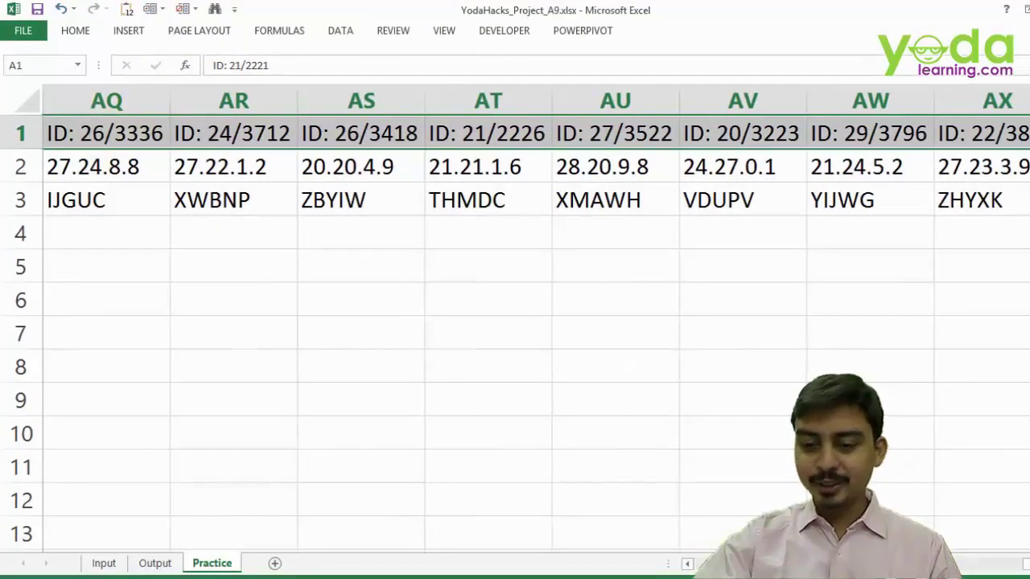
{"action": "key", "text": "ctrl+Home"}
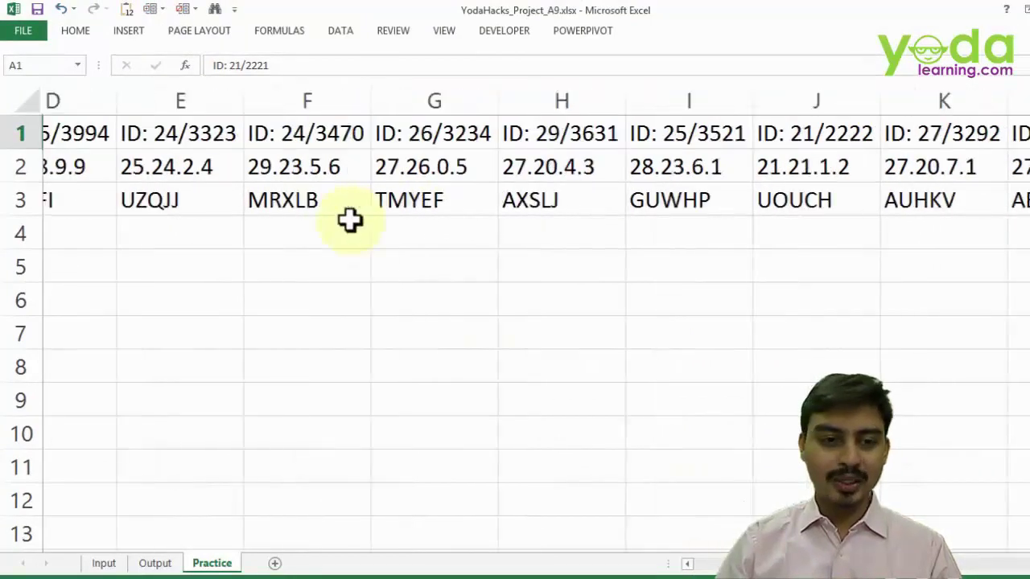
{"action": "key", "text": "Down"}
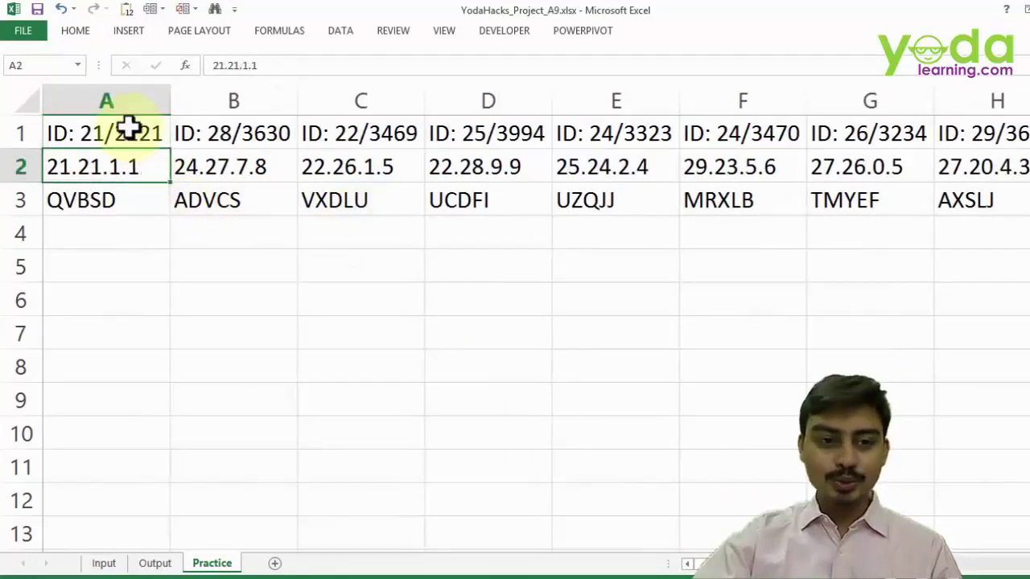
{"action": "left_click_drag", "start_coordinate": [131, 131], "coordinate": [131, 198]}
{"action": "left_click", "coordinate": [115, 234]}
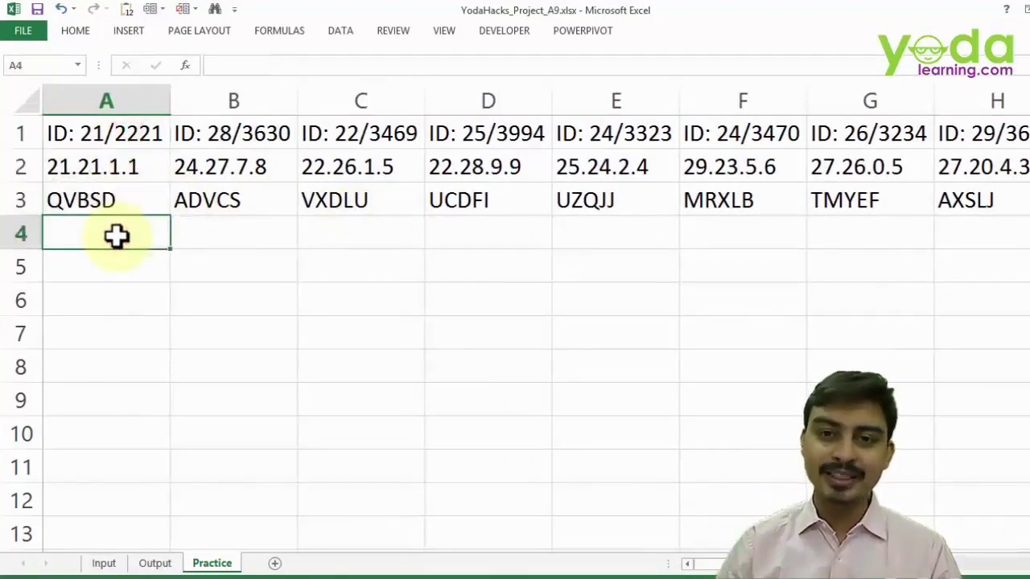
{"action": "key", "text": "Down"}
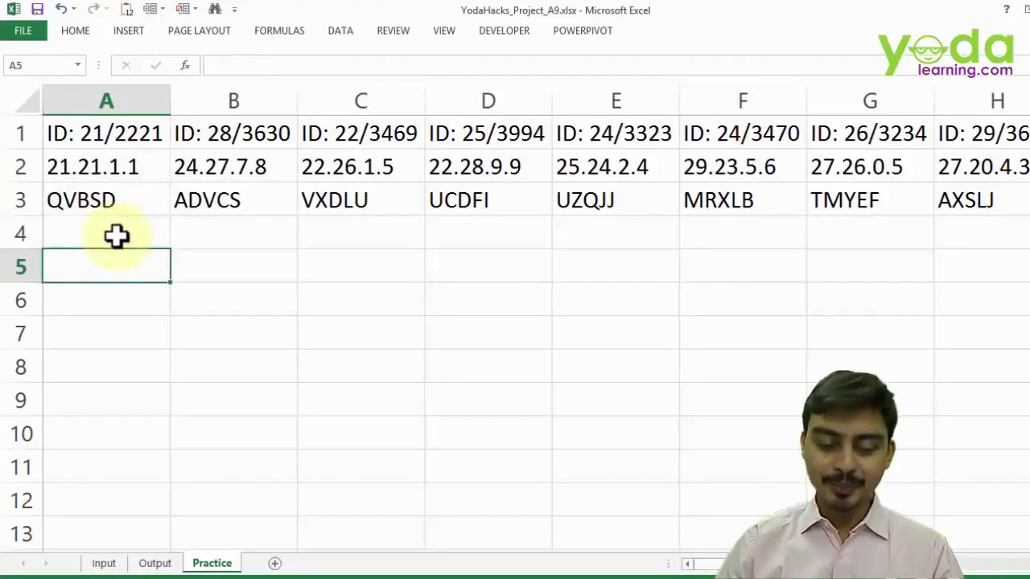
{"action": "type", "text": "=50"}
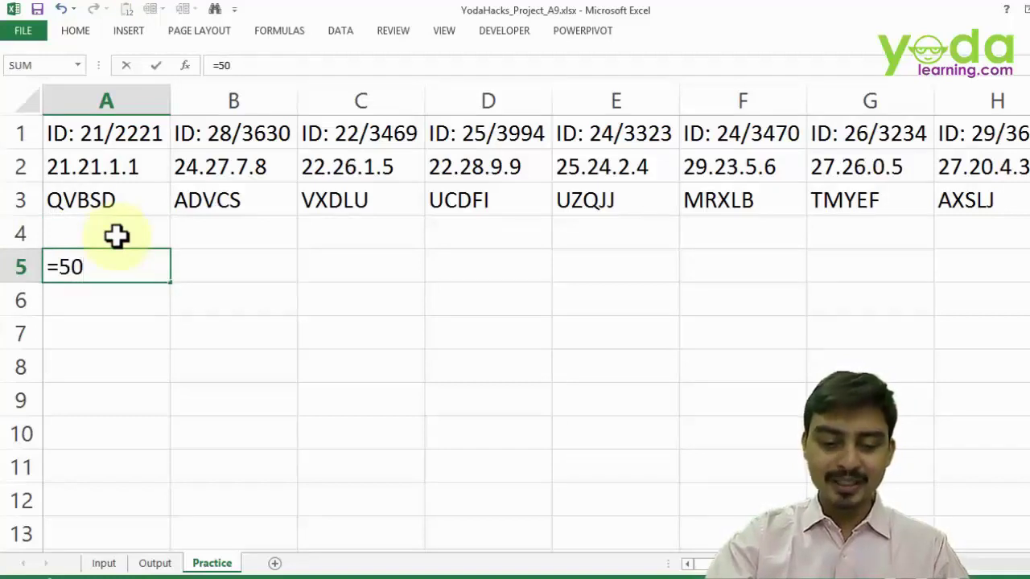
{"action": "type", "text": "*3"}
{"action": "key", "text": "Return"}
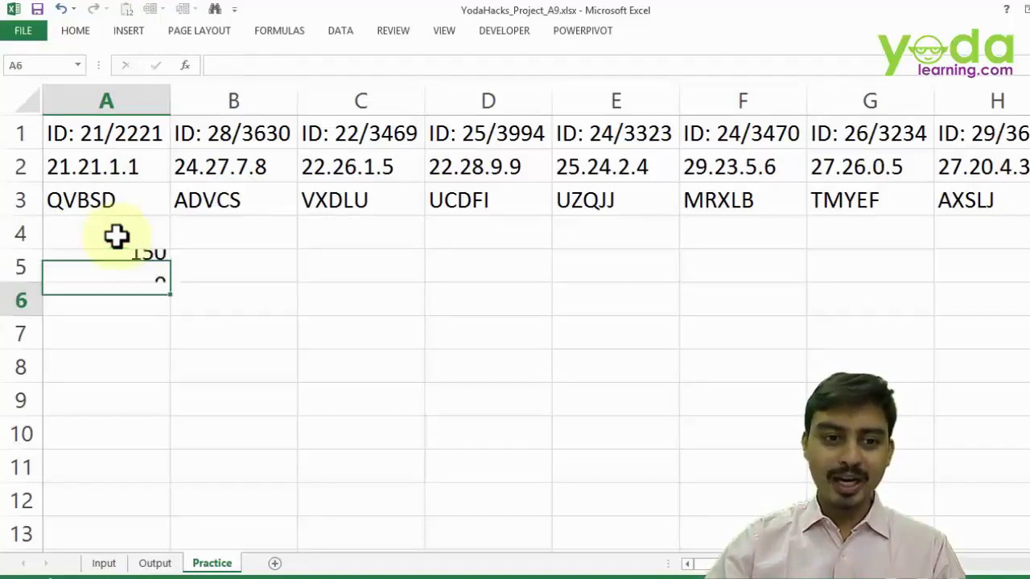
{"action": "left_click", "coordinate": [112, 262]}
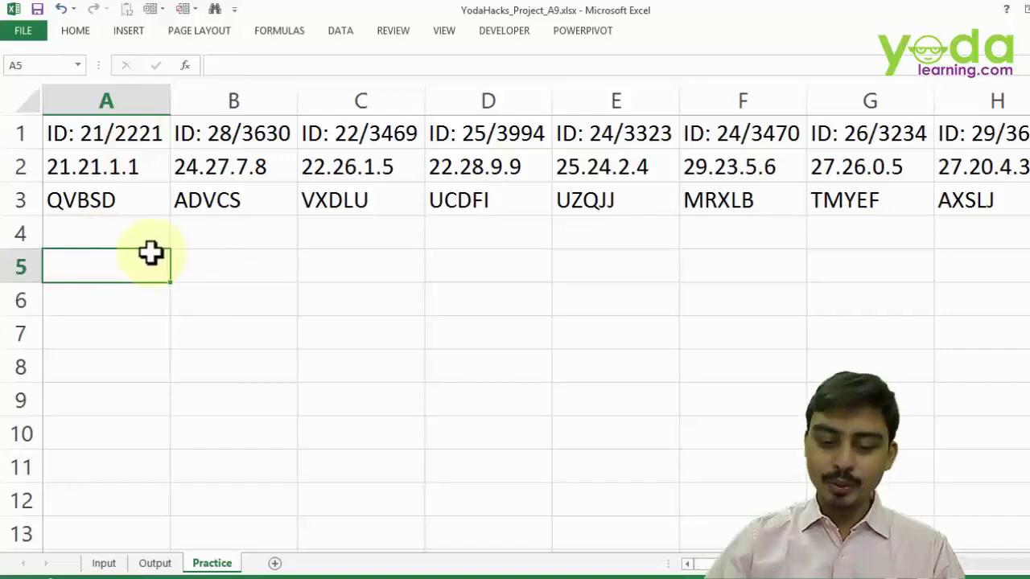
{"action": "key", "text": "Down"}
{"action": "key", "text": "Down"}
{"action": "key", "text": "Down"}
{"action": "key", "text": "Down"}
{"action": "key", "text": "Down"}
{"action": "key", "text": "Down"}
{"action": "key", "text": "Down"}
{"action": "key", "text": "Down"}
{"action": "key", "text": "Down"}
{"action": "key", "text": "Down"}
{"action": "key", "text": "Down"}
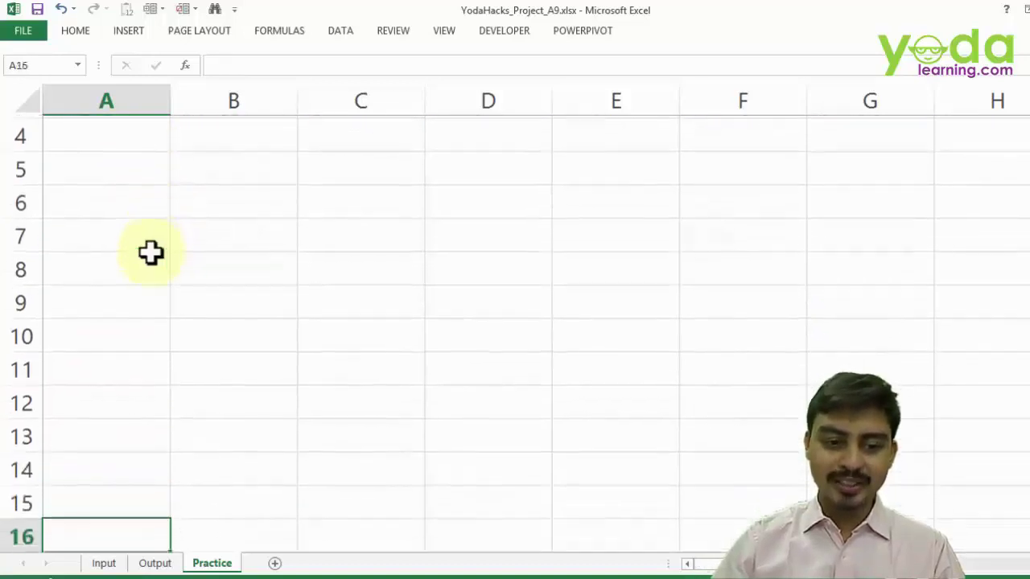
{"action": "key", "text": "Down"}
{"action": "key", "text": "Down"}
{"action": "key", "text": "Down"}
{"action": "key", "text": "Down"}
{"action": "key", "text": "Down"}
{"action": "key", "text": "Down"}
{"action": "key", "text": "Down"}
{"action": "key", "text": "Down"}
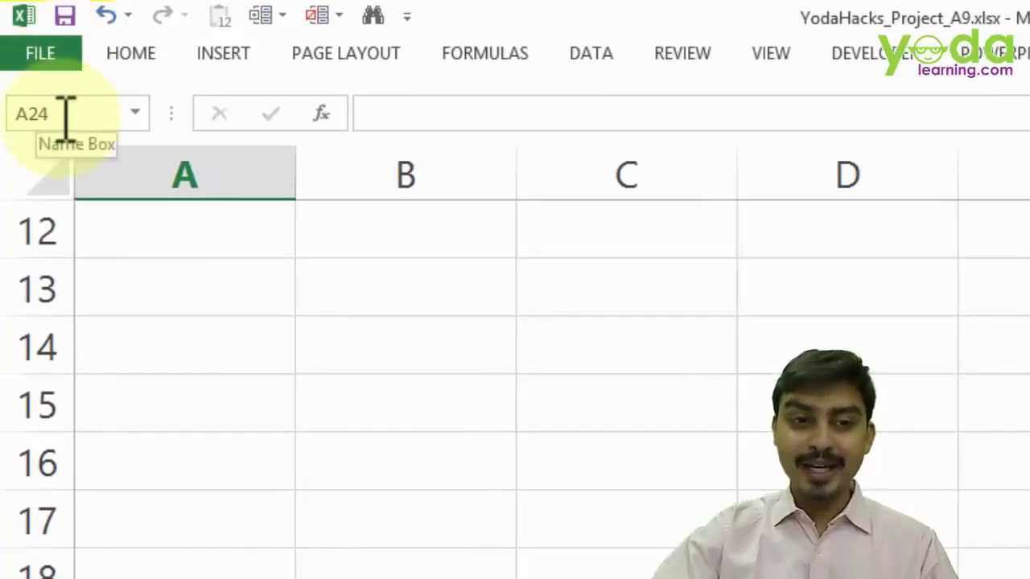
- Jump to cell A150, enter an X marker there, and return to the top of column A
{"action": "left_click", "coordinate": [64, 113]}
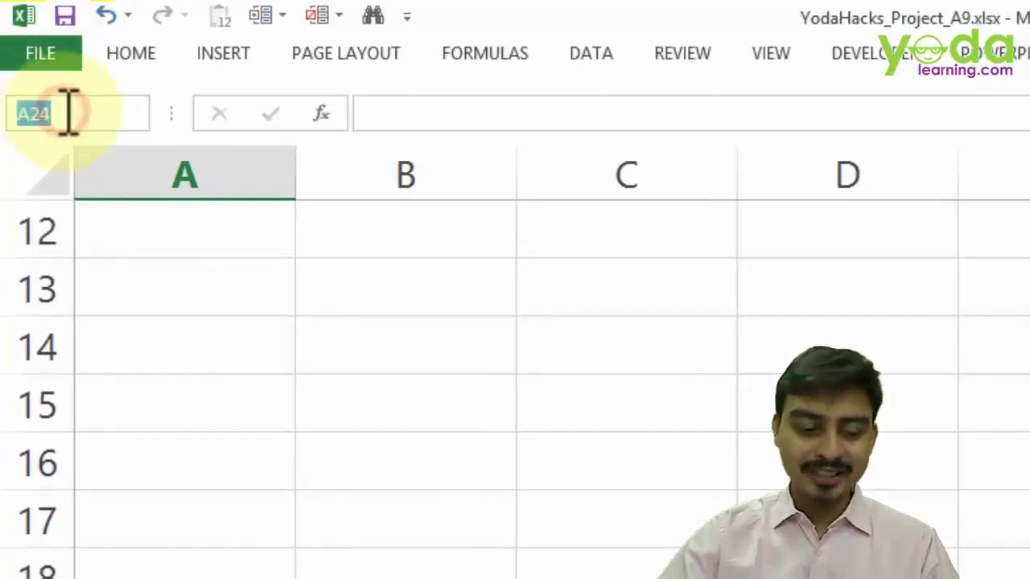
{"action": "type", "text": "A150"}
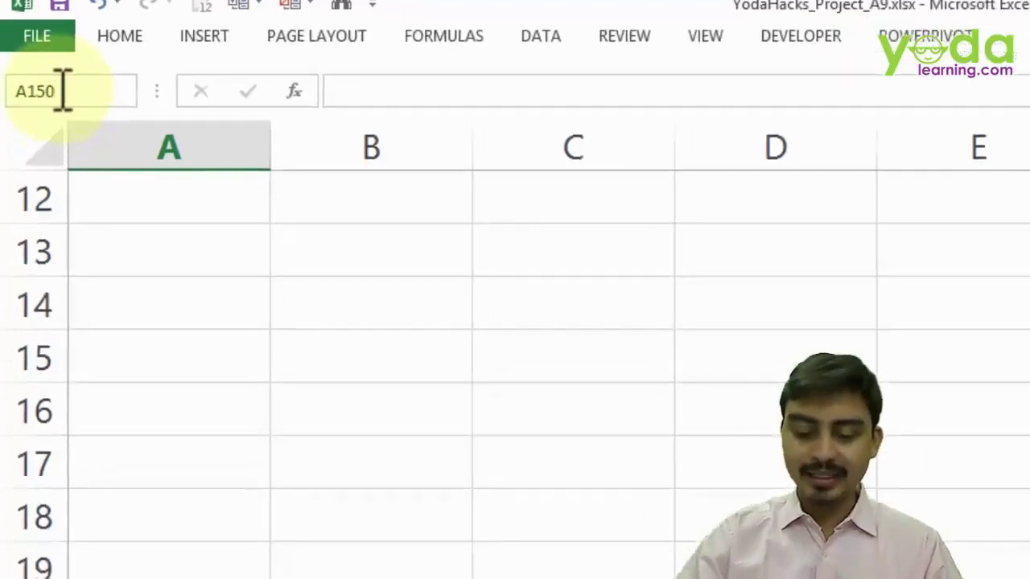
{"action": "key", "text": "Return"}
{"action": "scroll", "coordinate": [165, 402], "scroll_direction": "down", "scroll_amount": 2}
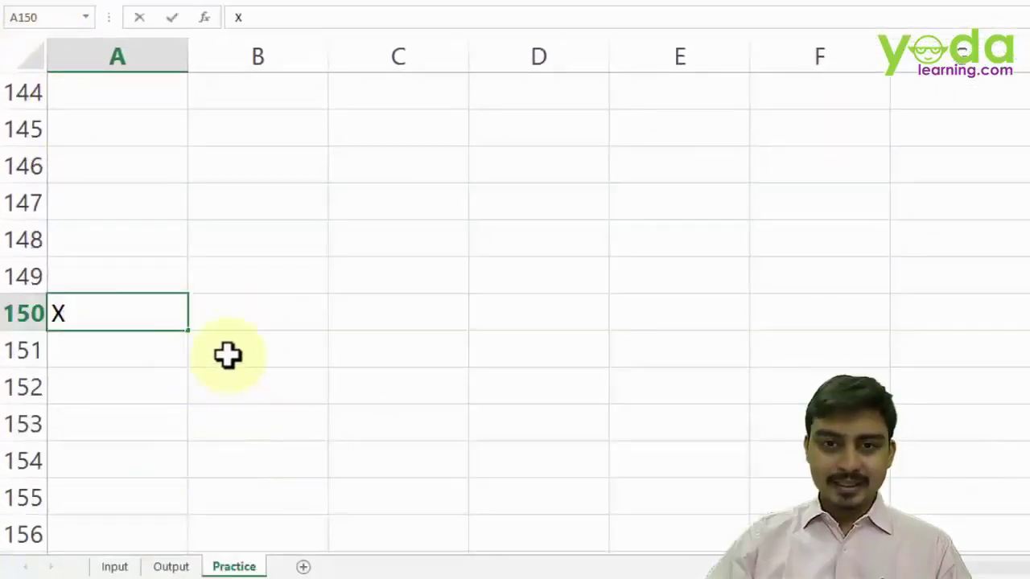
{"action": "key", "text": "Return"}
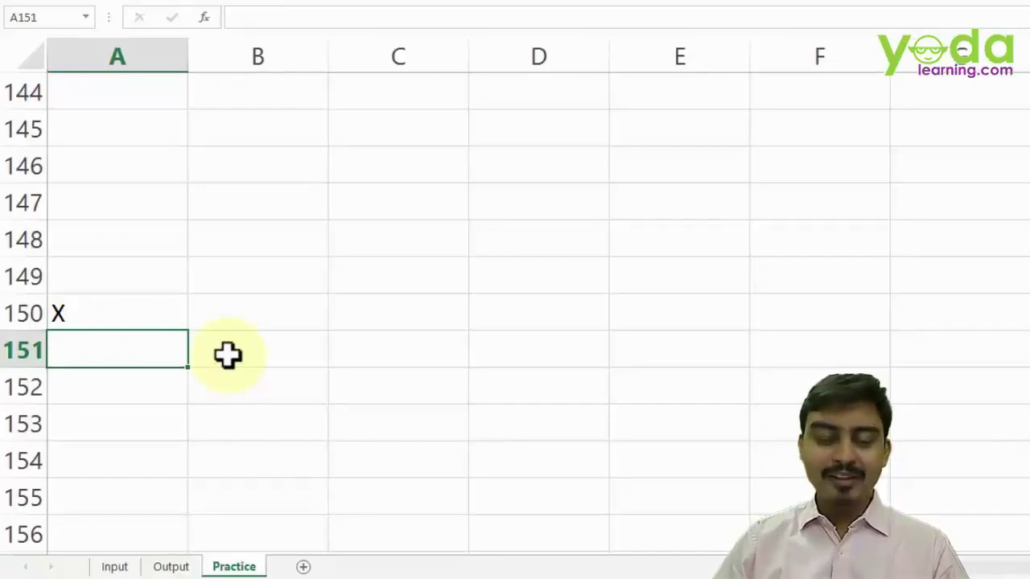
{"action": "key", "text": "Up"}
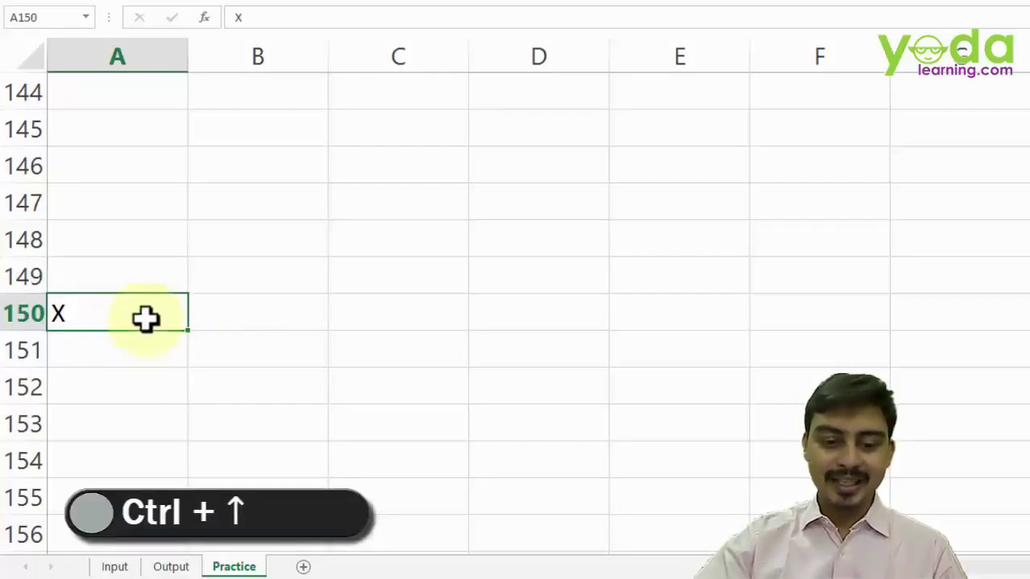
{"action": "key", "text": "ctrl+Up"}
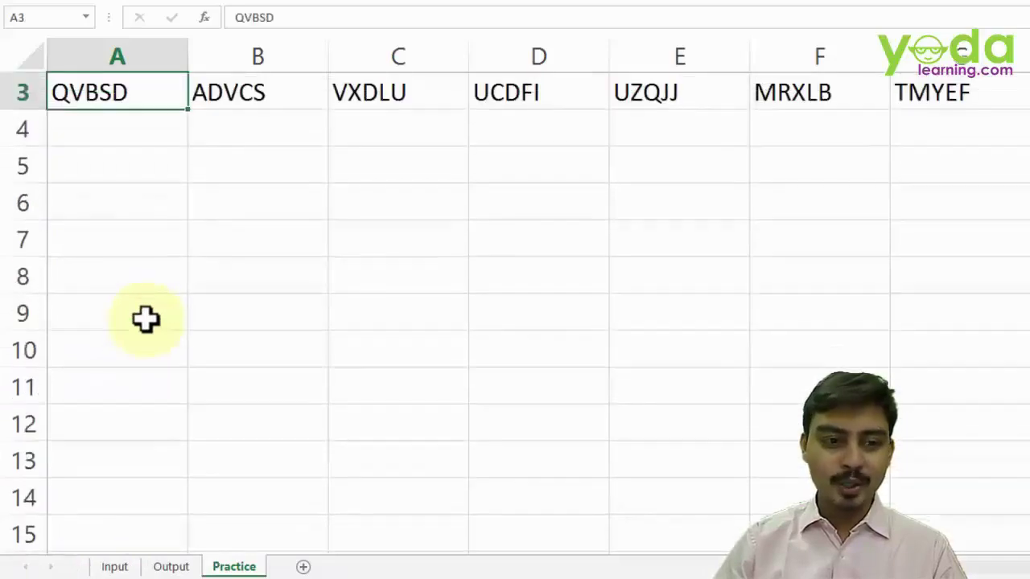
{"action": "key", "text": "ctrl+Up"}
- Enter =B1 in A4 so it shows ID: 28/3630, and fill it down to A7
{"action": "left_click", "coordinate": [138, 209]}
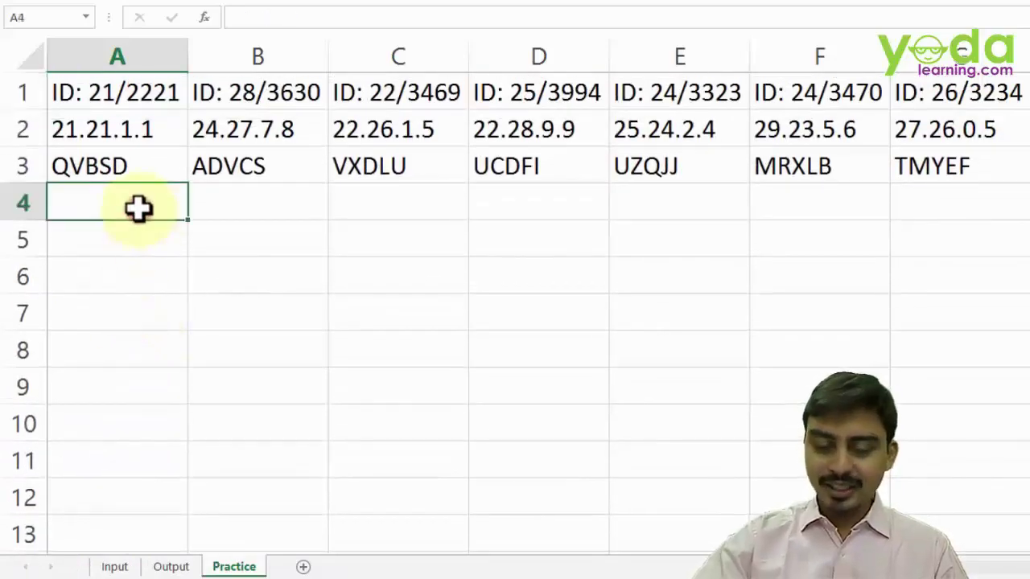
{"action": "type", "text": "="}
{"action": "left_click", "coordinate": [204, 97]}
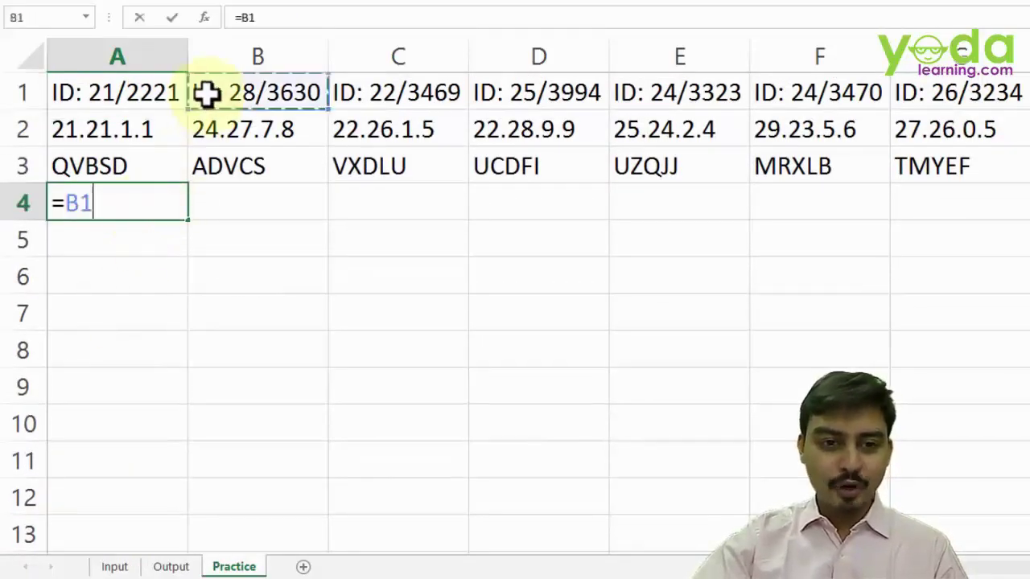
{"action": "key", "text": "Return"}
{"action": "left_click", "coordinate": [172, 209]}
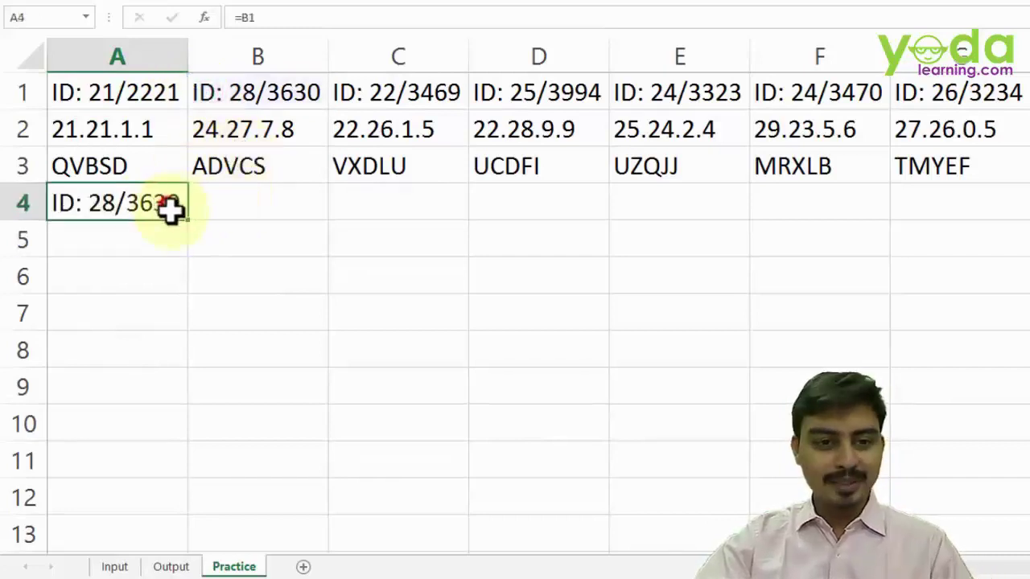
{"action": "left_click_drag", "start_coordinate": [189, 221], "coordinate": [204, 317]}
{"action": "double_click", "coordinate": [149, 310]}
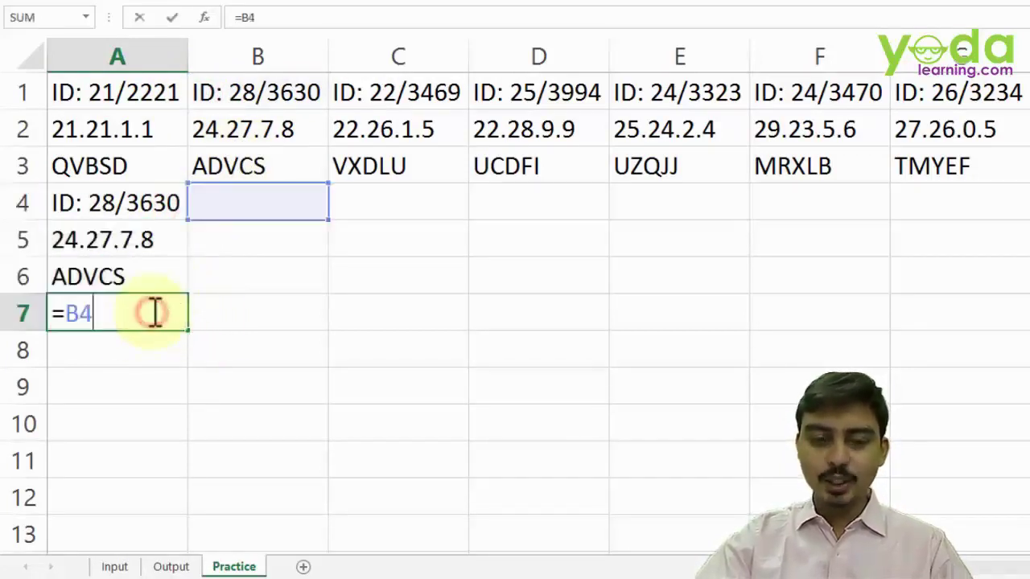
{"action": "key", "text": "Escape"}
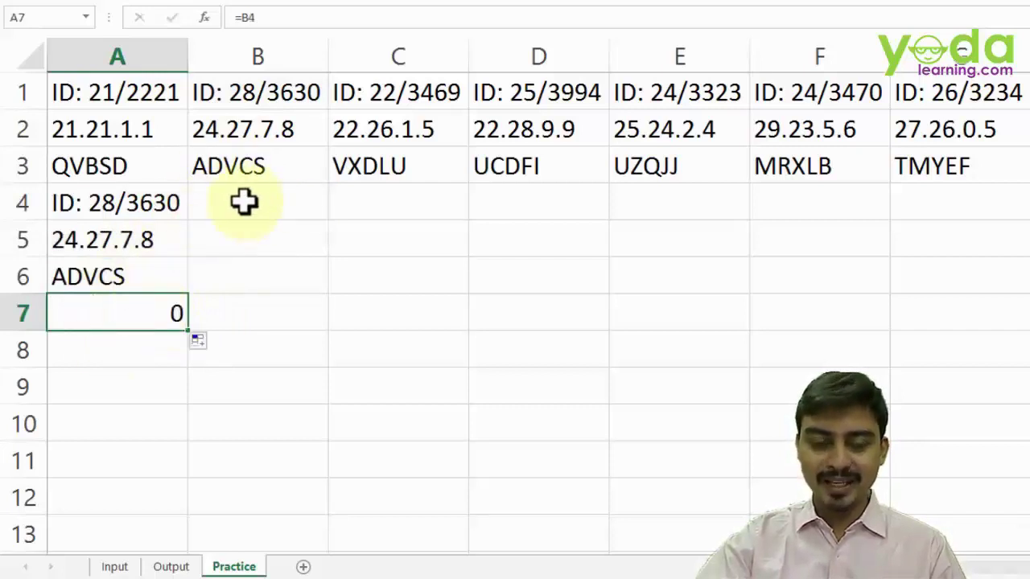
- Enter =C1 in B4 so A7 picks up ID: 22/3469
{"action": "left_click", "coordinate": [244, 202]}
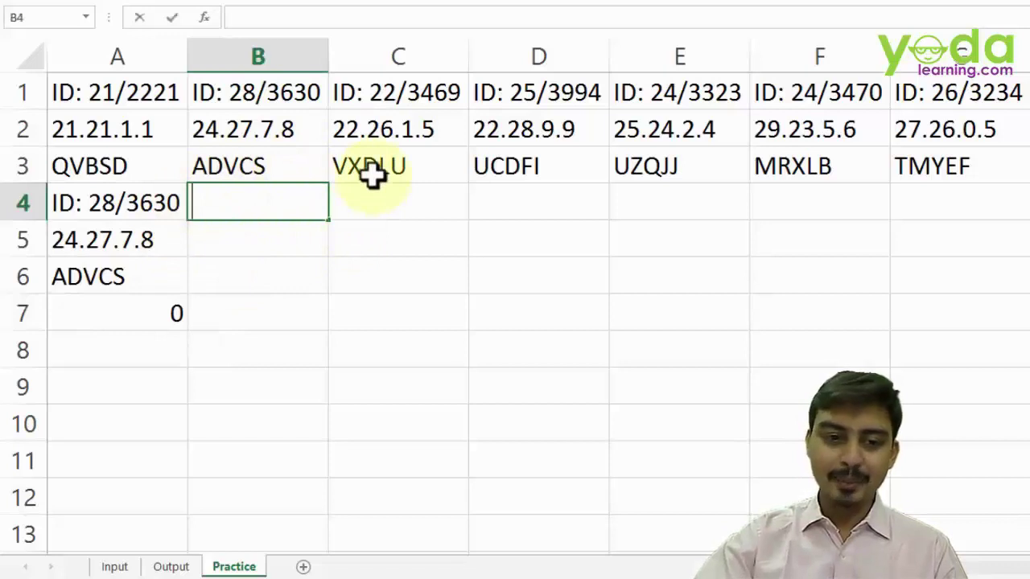
{"action": "type", "text": "="}
{"action": "left_click", "coordinate": [370, 93]}
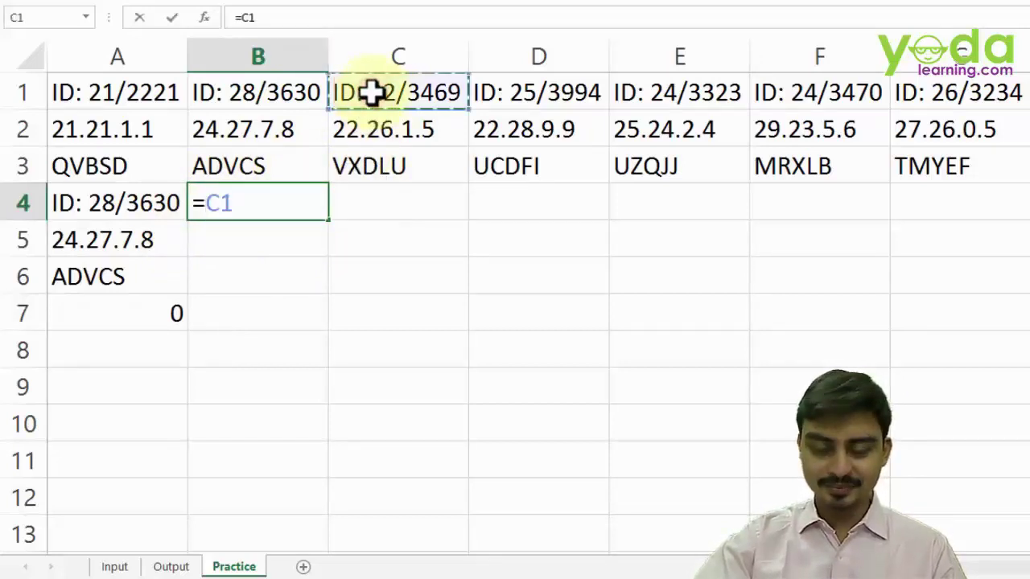
{"action": "key", "text": "Return"}
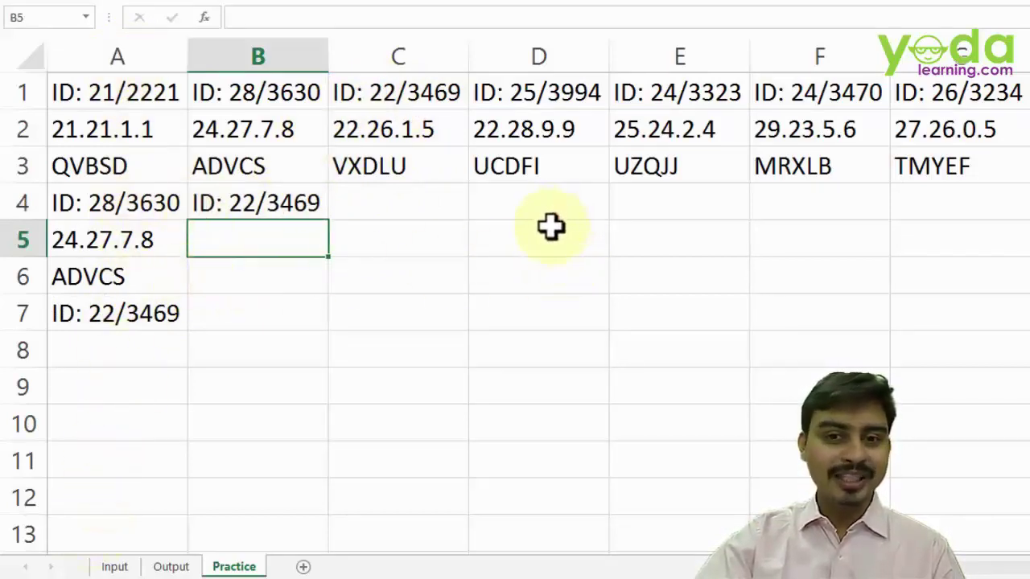
{"action": "left_click_drag", "start_coordinate": [554, 219], "coordinate": [545, 277]}
- Clear the trial formulas in A4:B7
{"action": "left_click_drag", "start_coordinate": [407, 202], "coordinate": [381, 421]}
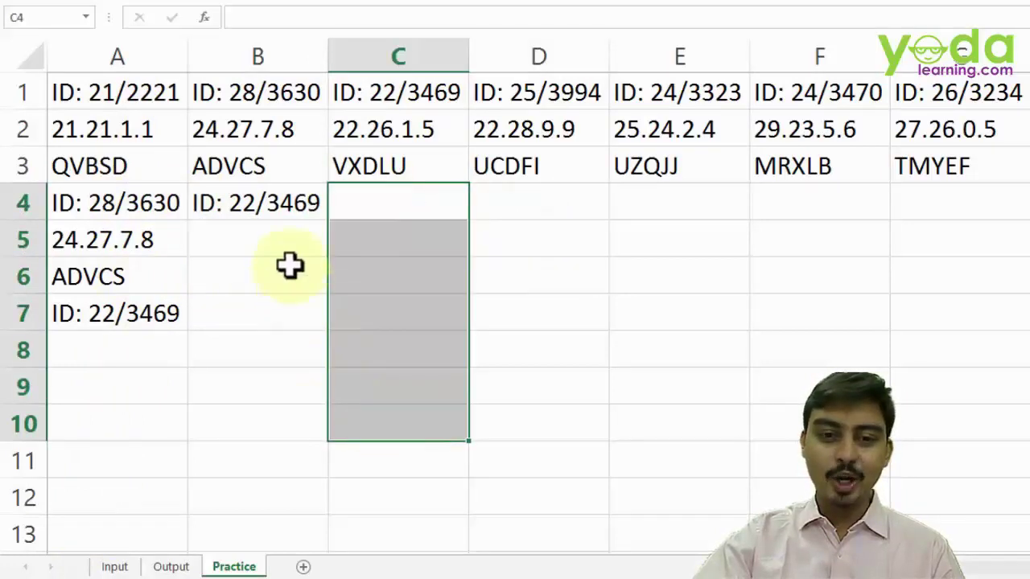
{"action": "left_click_drag", "start_coordinate": [267, 283], "coordinate": [240, 481]}
{"action": "scroll", "coordinate": [137, 301], "scroll_direction": "down", "scroll_amount": 1}
{"action": "left_click_drag", "start_coordinate": [137, 301], "coordinate": [129, 499]}
{"action": "scroll", "coordinate": [189, 334], "scroll_direction": "up", "scroll_amount": 1}
{"action": "left_click_drag", "start_coordinate": [120, 202], "coordinate": [226, 328]}
{"action": "key", "text": "Delete"}
- Re-enter =B1 in cell A4 so it shows ID: 28/3630
{"action": "left_click", "coordinate": [125, 191]}
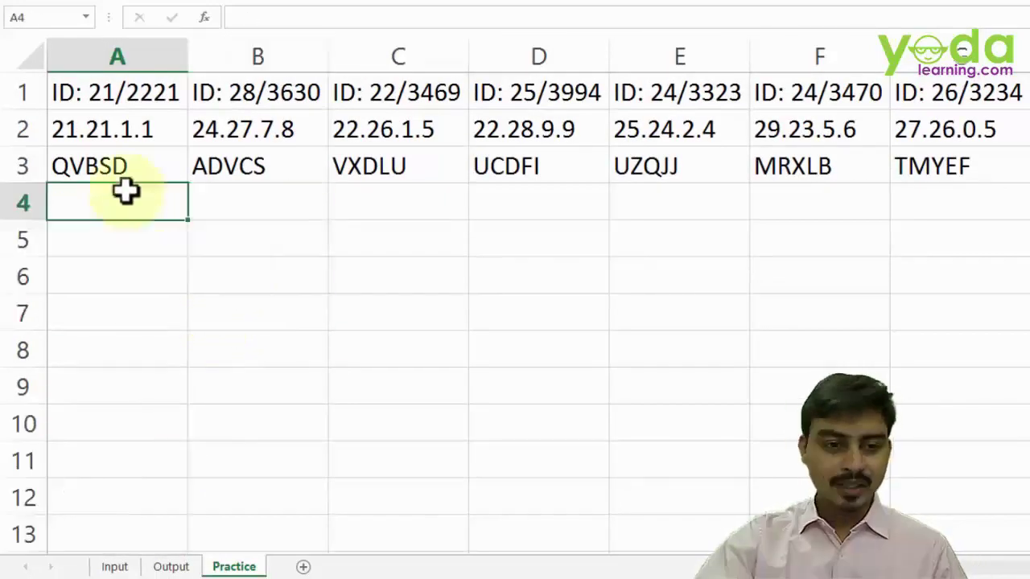
{"action": "type", "text": "="}
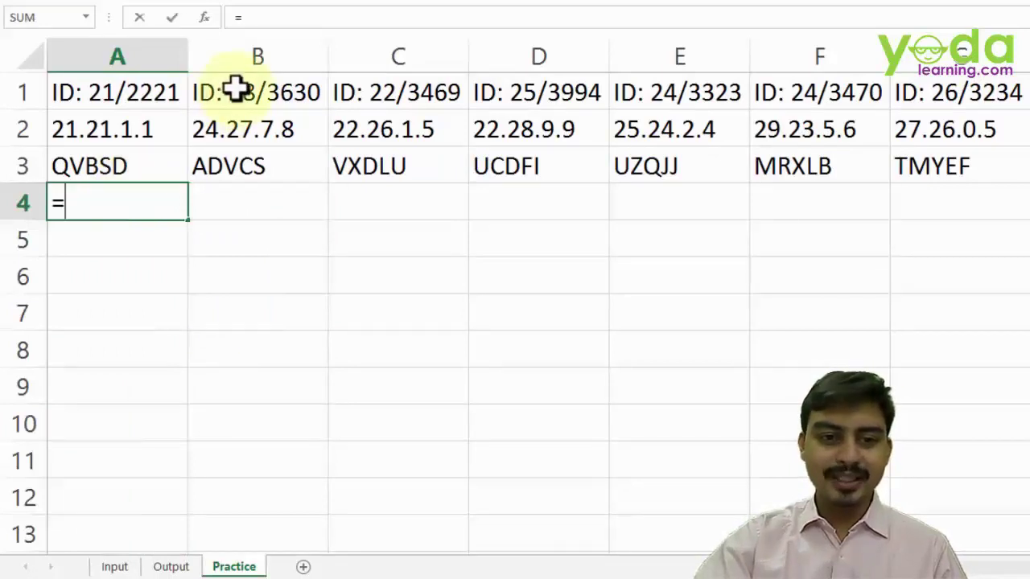
{"action": "left_click", "coordinate": [234, 90]}
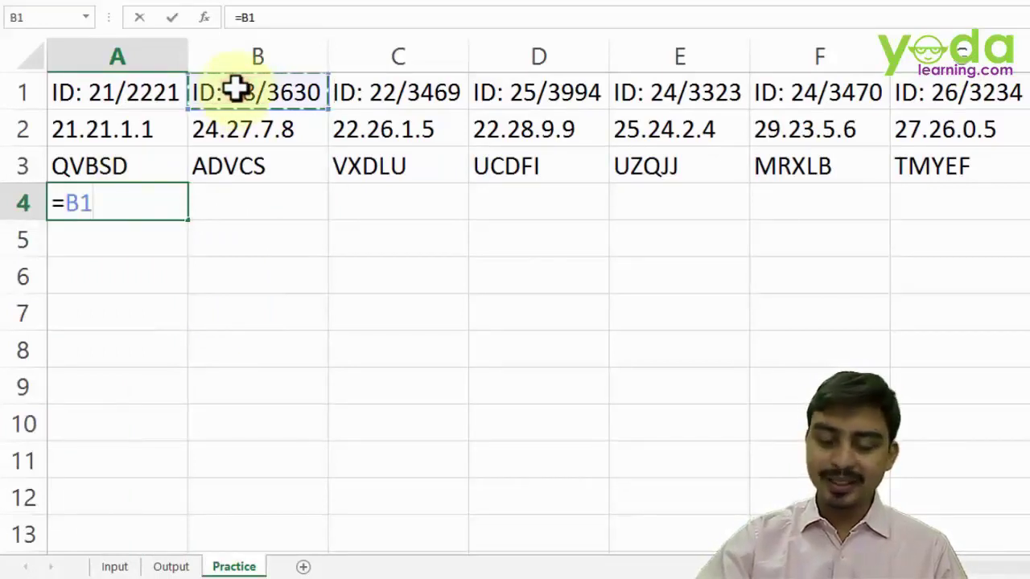
{"action": "key", "text": "Return"}
{"action": "left_click", "coordinate": [177, 199]}
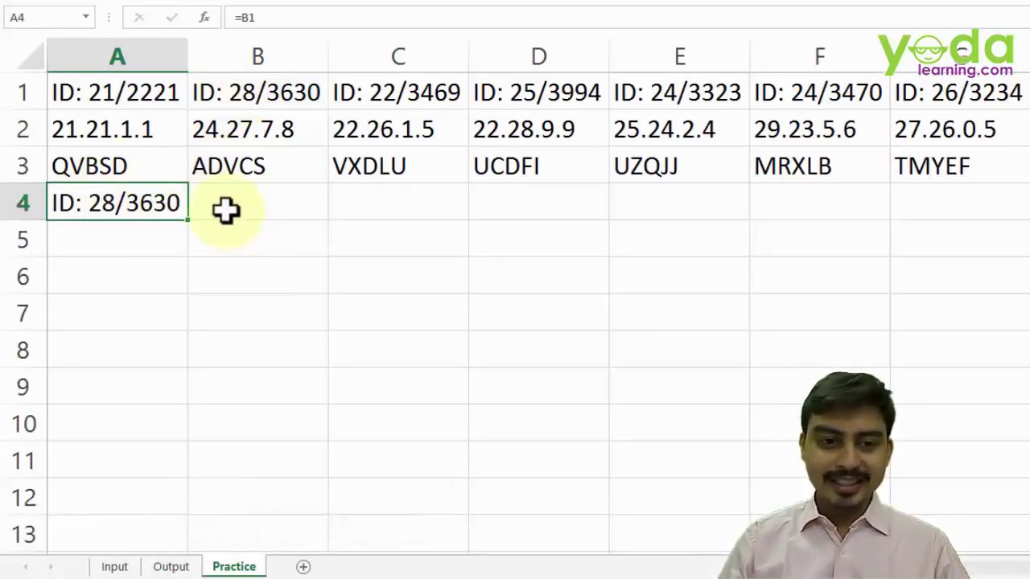
- Fill A4's formula down to the X marker in row 150, then right across the used columns
{"action": "key", "text": "ctrl+shift+Down"}
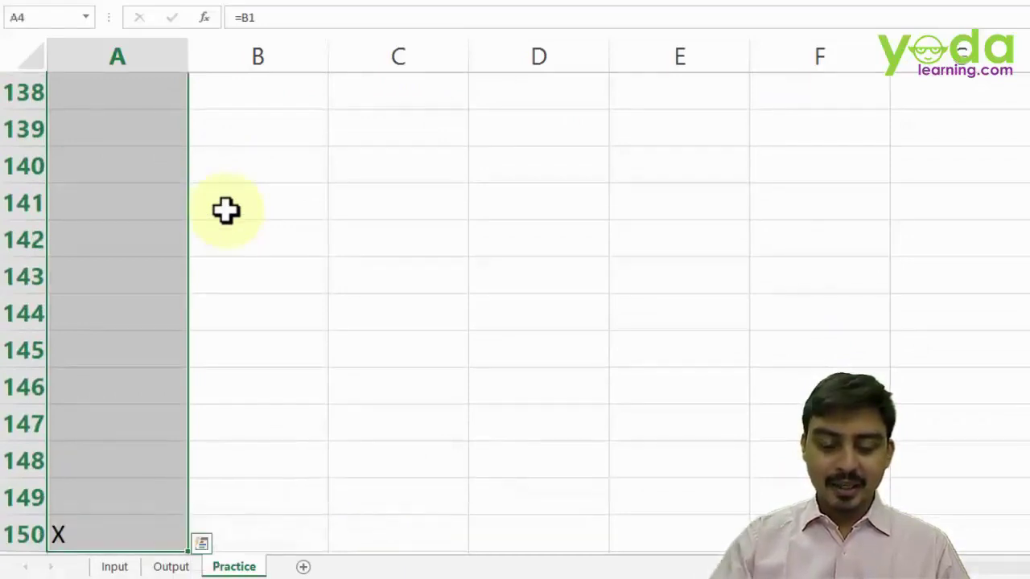
{"action": "key", "text": "ctrl+d"}
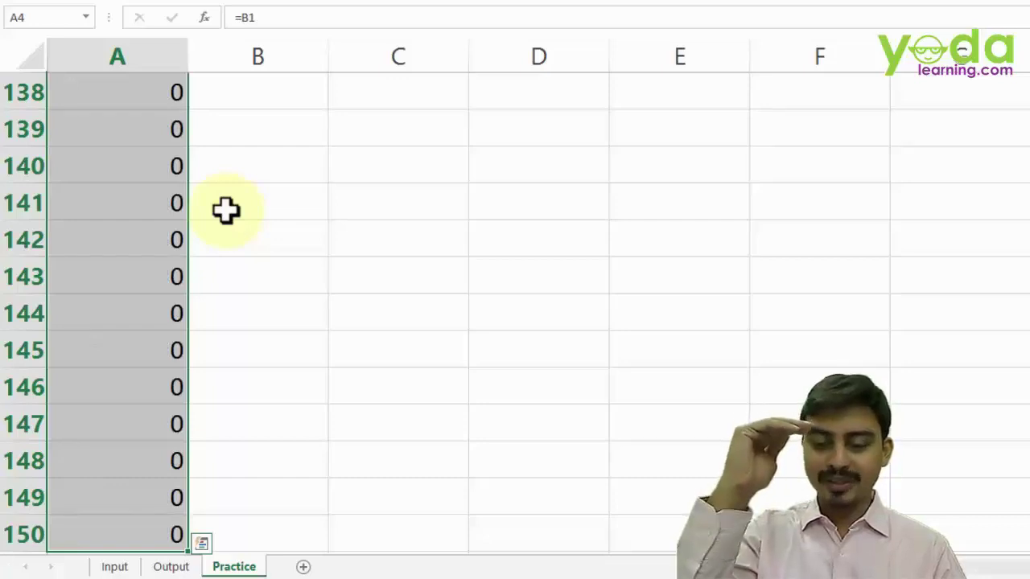
{"action": "key", "text": "ctrl+BackSpace"}
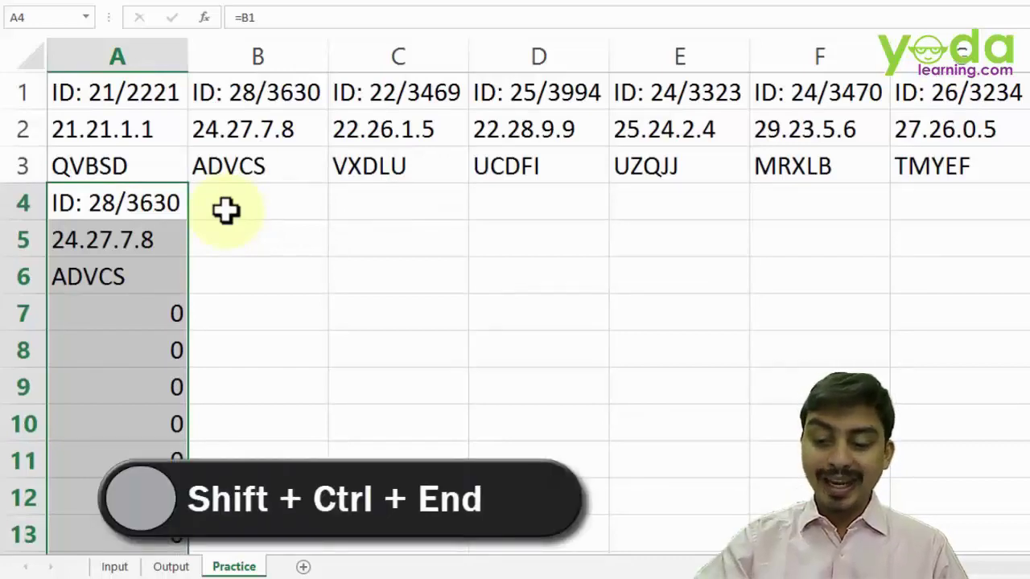
{"action": "key", "text": "shift+ctrl+End"}
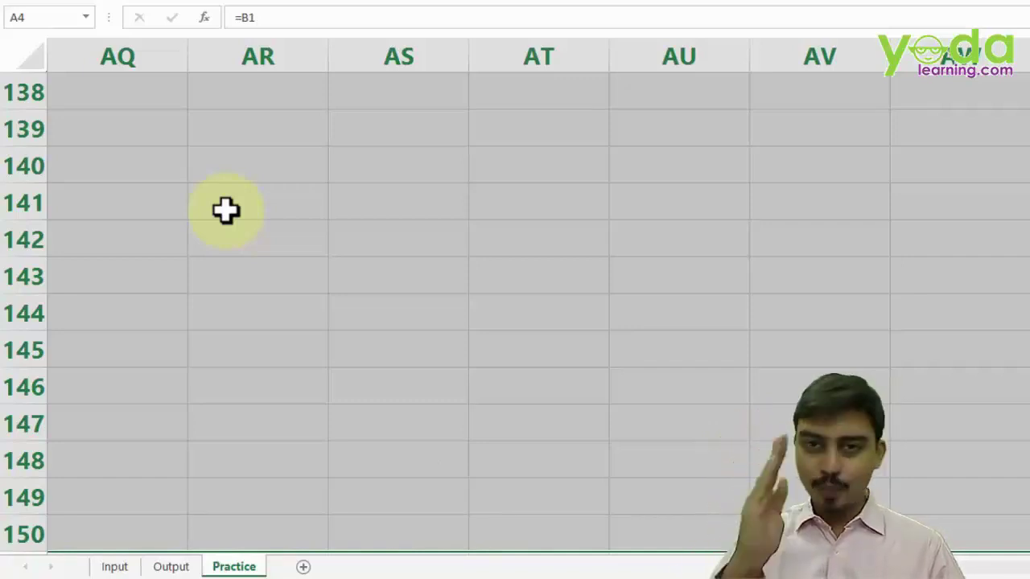
{"action": "key", "text": "ctrl+BackSpace"}
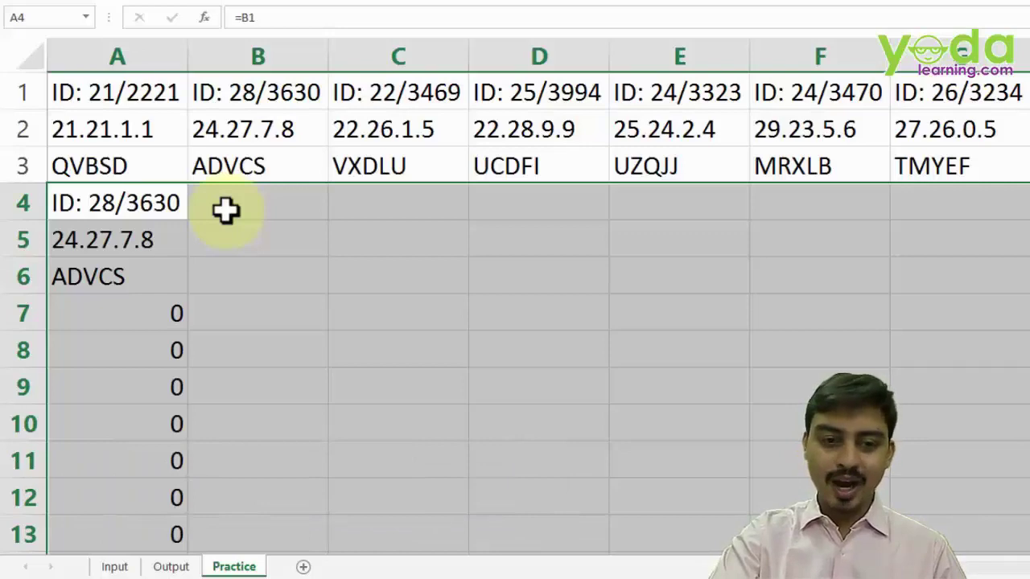
{"action": "key", "text": "ctrl+r"}
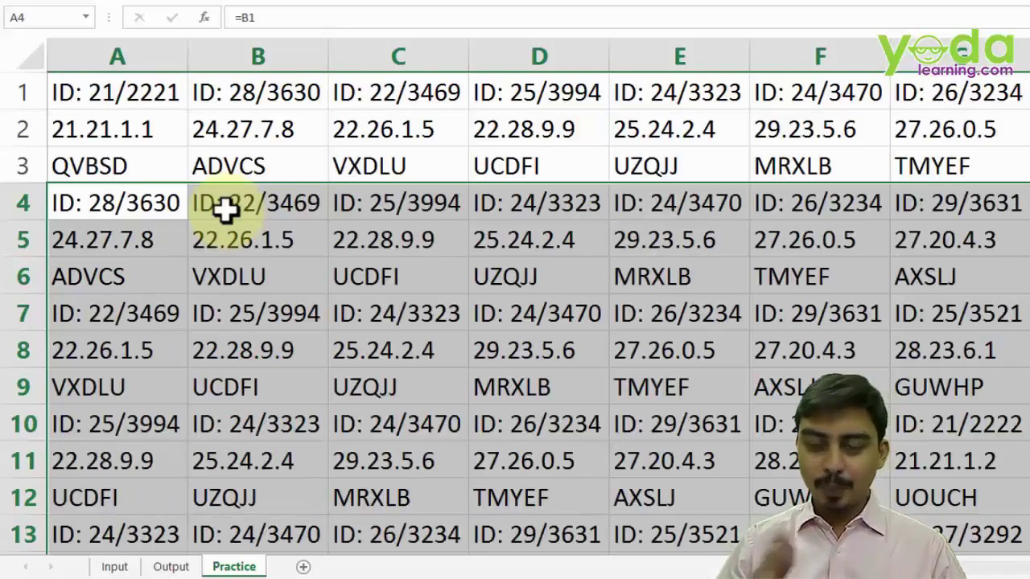
{"action": "left_click", "coordinate": [179, 307]}
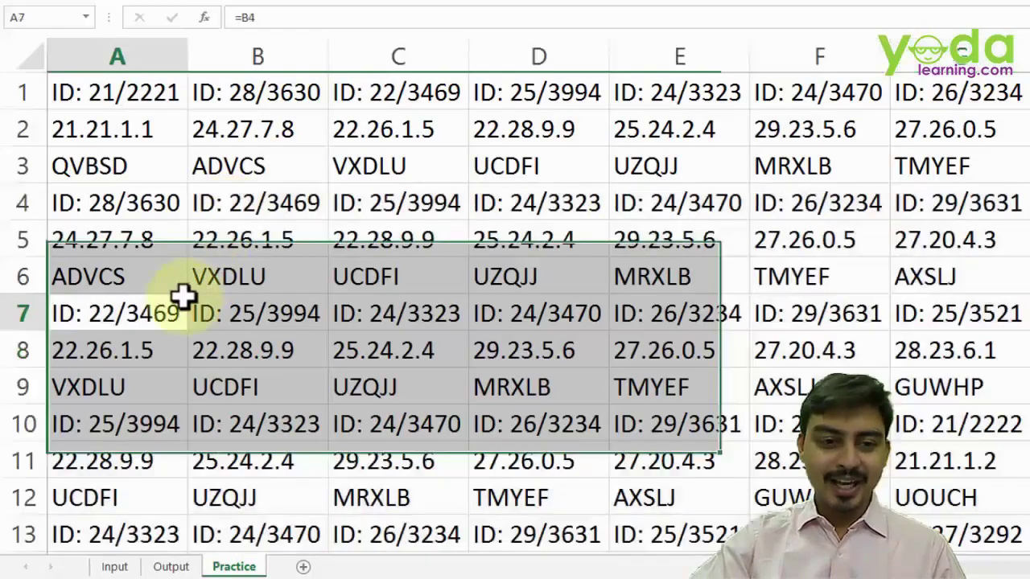
- Paste the copied reference into the three-cell blocks A4:A6 and A7:A9 to continue stacking records
{"action": "left_click_drag", "start_coordinate": [138, 92], "coordinate": [139, 167]}
{"action": "left_click_drag", "start_coordinate": [147, 206], "coordinate": [142, 384]}
{"action": "key", "text": "ctrl+v"}
{"action": "key", "text": "ctrl+v"}
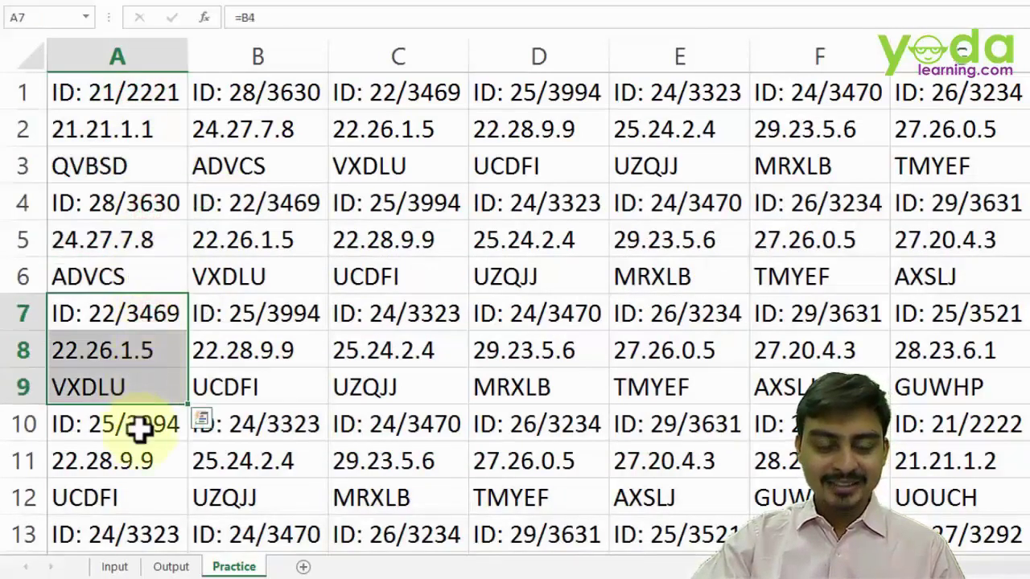
{"action": "left_click_drag", "start_coordinate": [138, 427], "coordinate": [145, 500]}
{"action": "key", "text": "ctrl+v"}
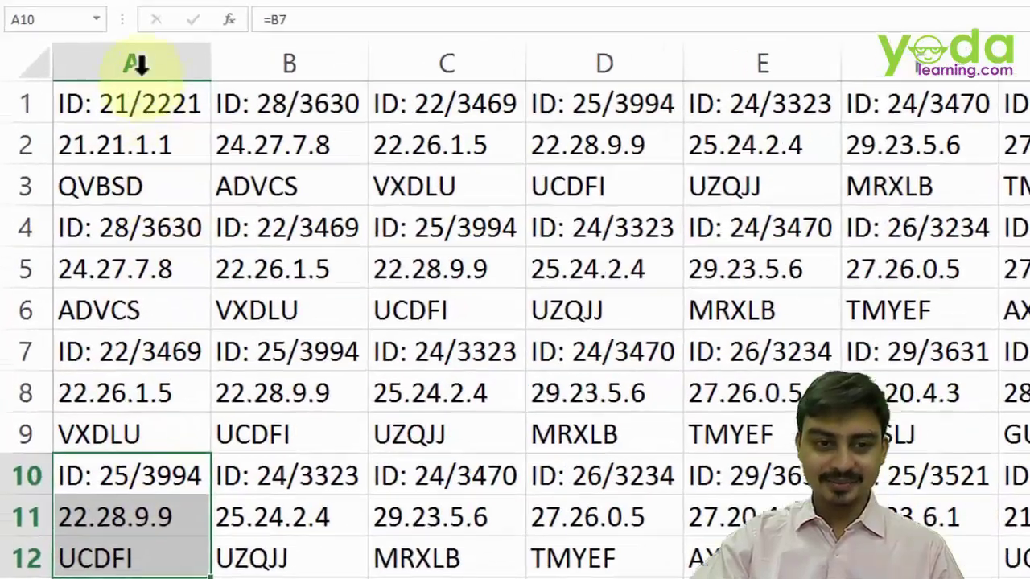
- Paste column A over itself as plain values
{"action": "left_click", "coordinate": [127, 53]}
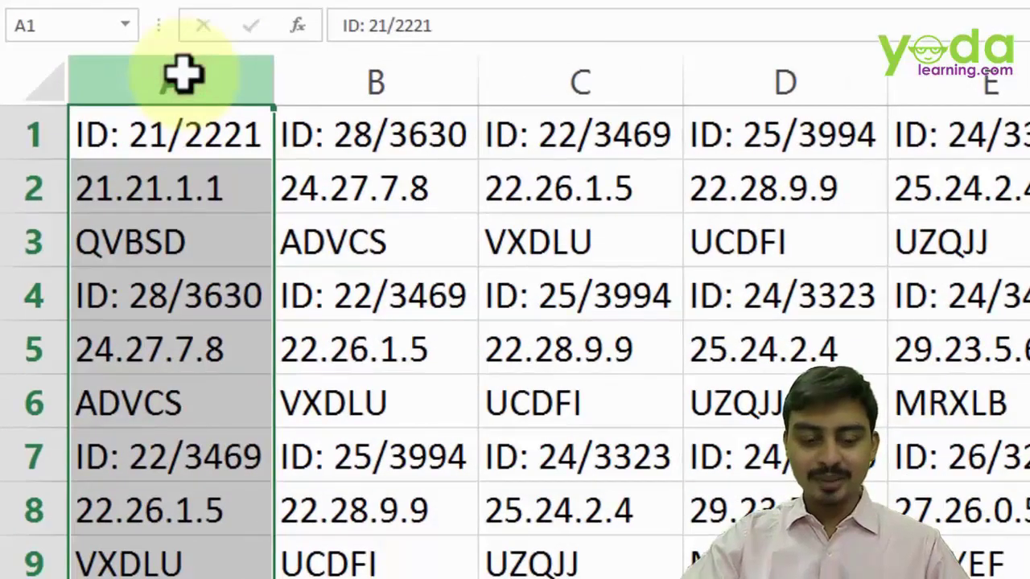
{"action": "key", "text": "ctrl+c"}
{"action": "right_click", "coordinate": [185, 75]}
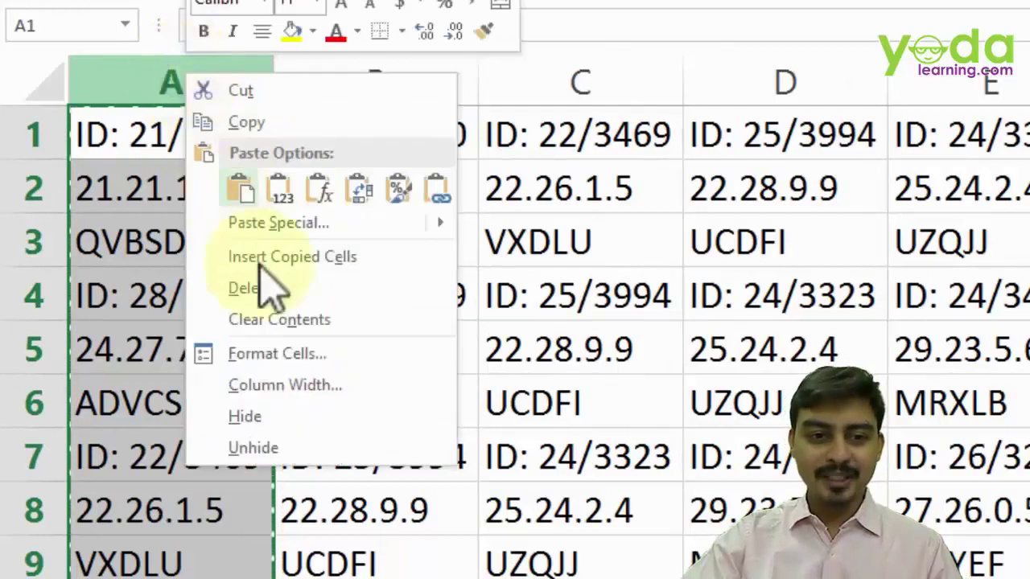
{"action": "left_click", "coordinate": [284, 257]}
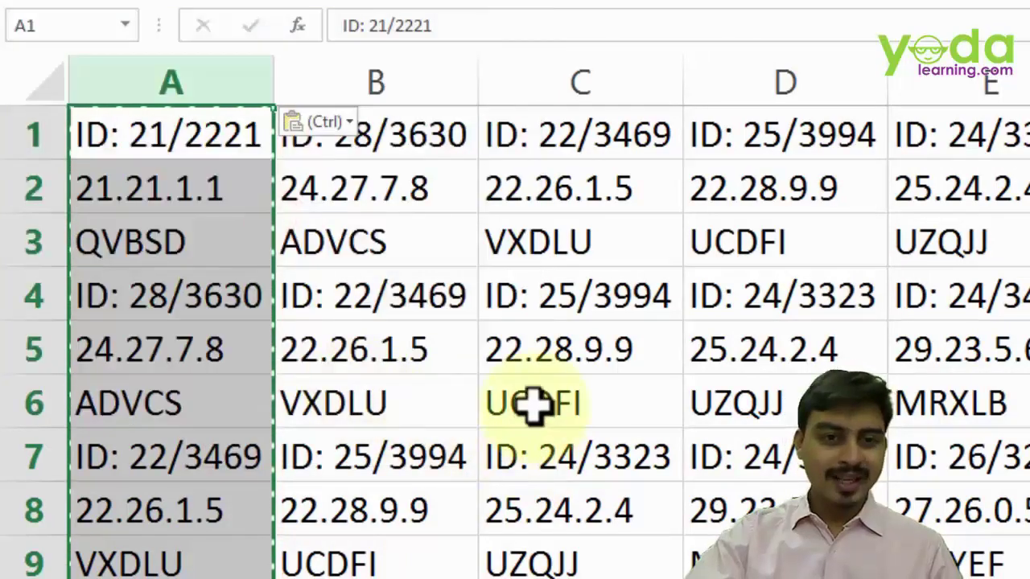
- Delete columns B onward, then check that column A reaches ZHYXK in A150
{"action": "left_click", "coordinate": [387, 80]}
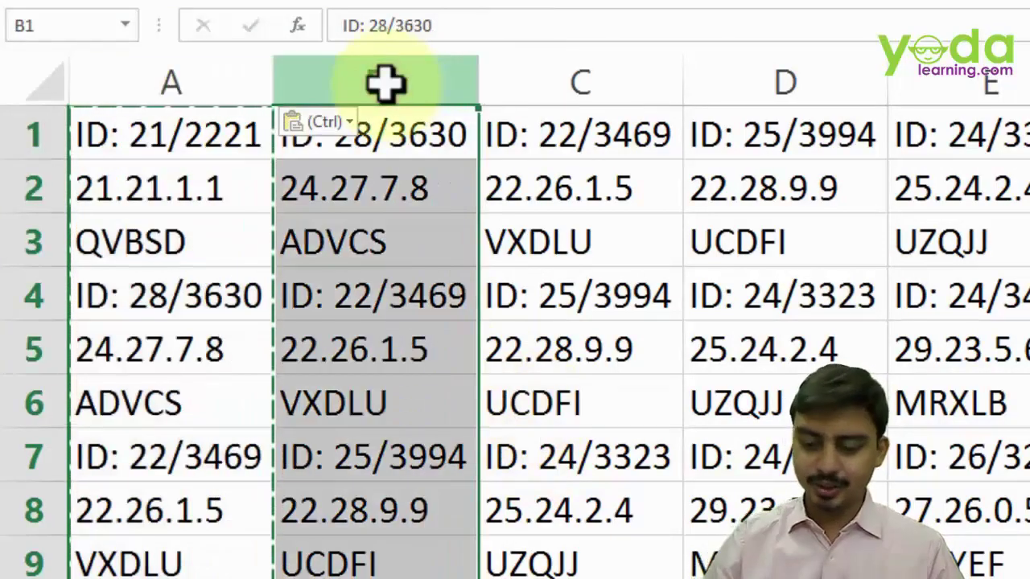
{"action": "key", "text": "ctrl+shift+Right"}
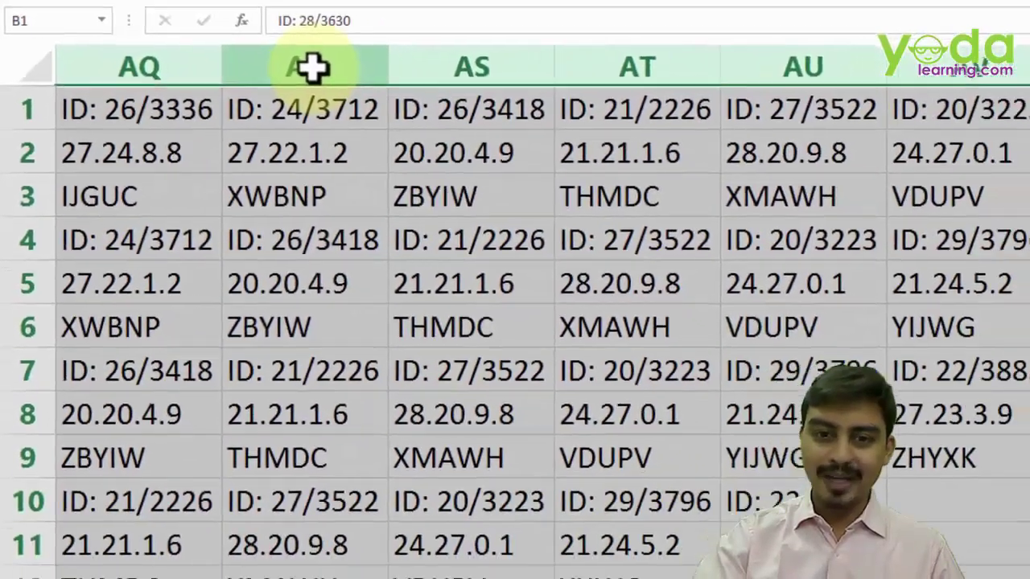
{"action": "key", "text": "ctrl+minus"}
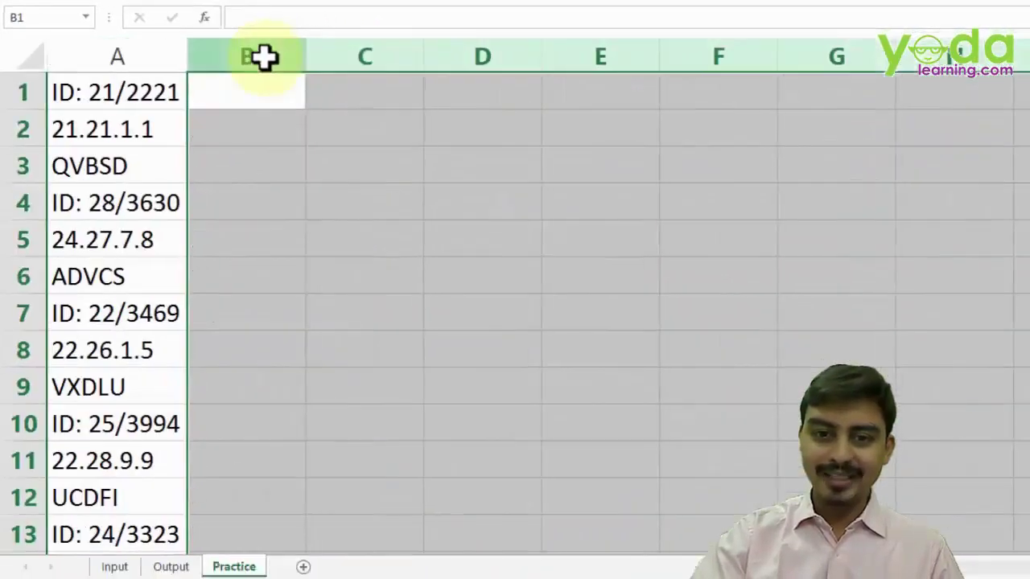
{"action": "key", "text": "Left"}
{"action": "key", "text": "ctrl+Down"}
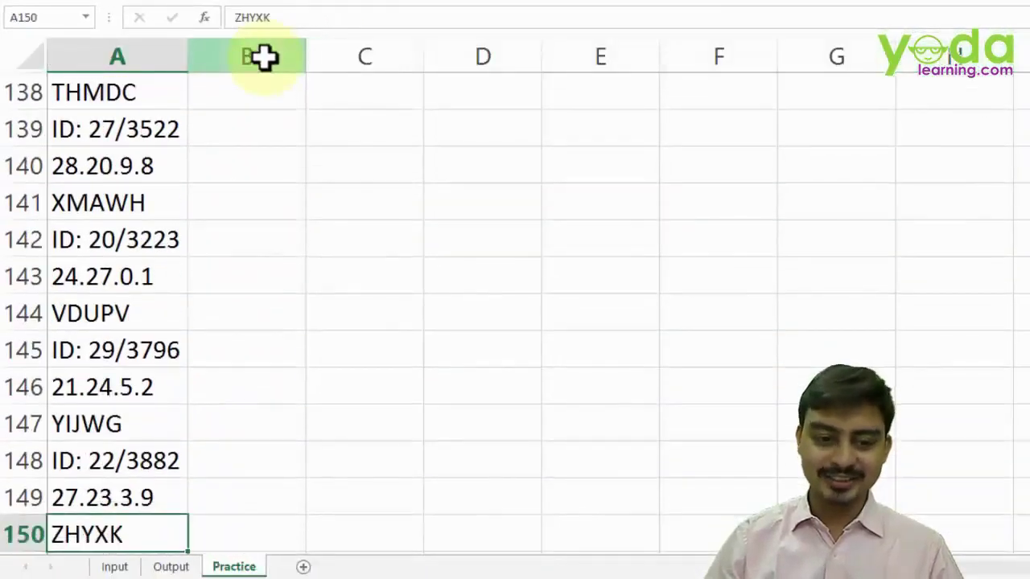
{"action": "key", "text": "ctrl+Up"}
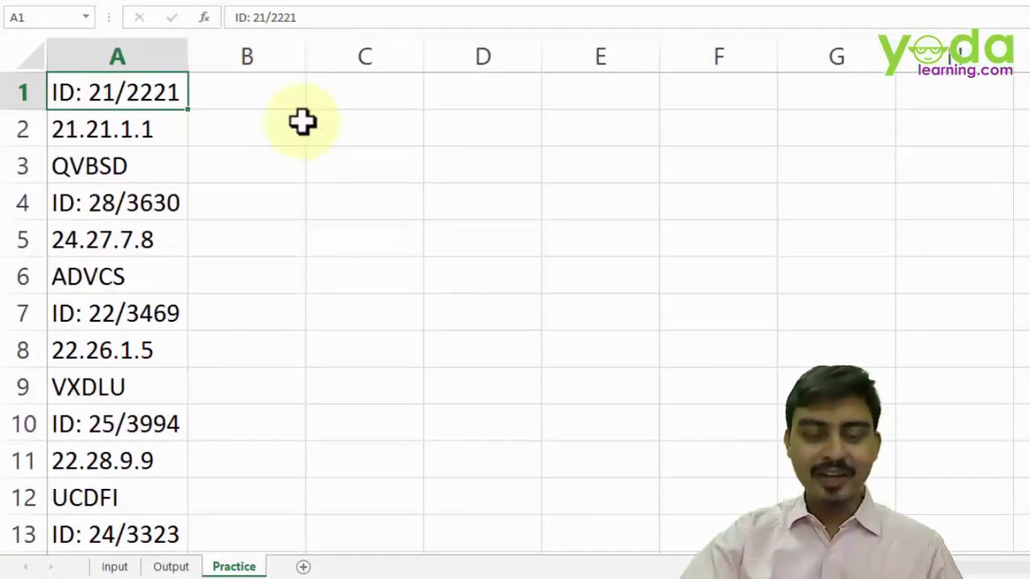
- Add Sheet5 and paste the copied Input login records at A1, transposed into rows 1–3
{"action": "left_click", "coordinate": [304, 567]}
{"action": "left_click", "coordinate": [115, 567]}
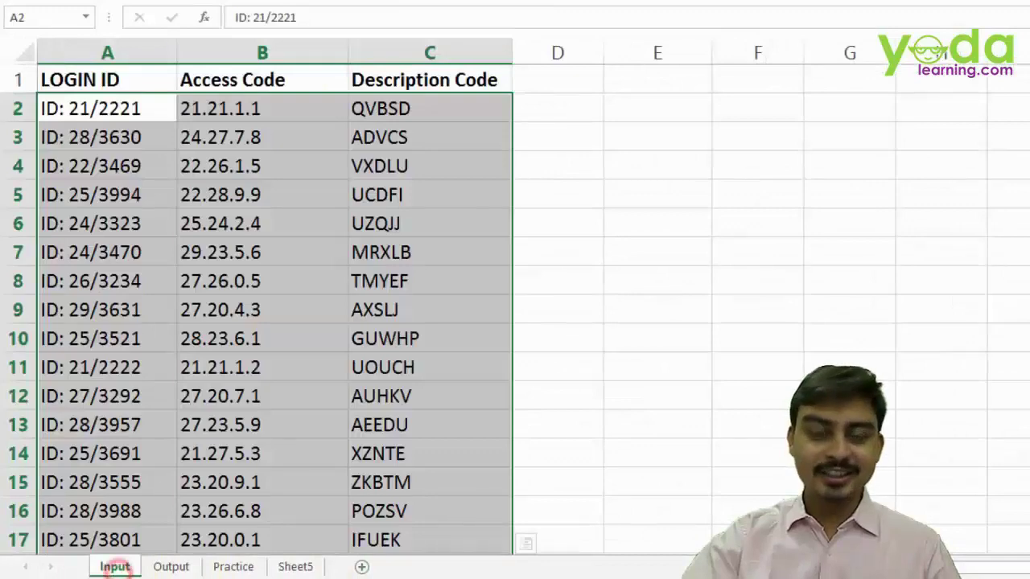
{"action": "key", "text": "ctrl+c"}
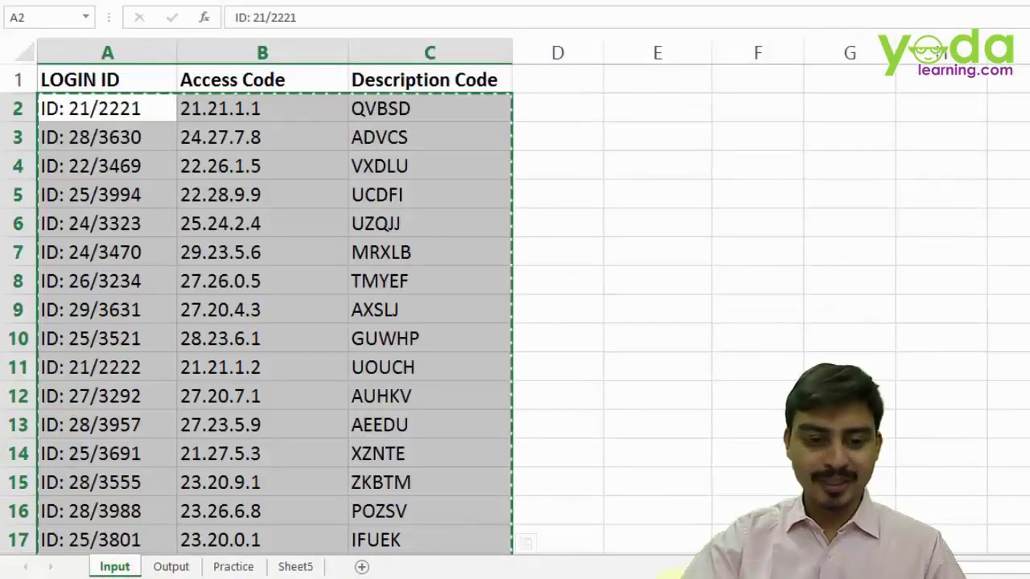
{"action": "left_click", "coordinate": [295, 566]}
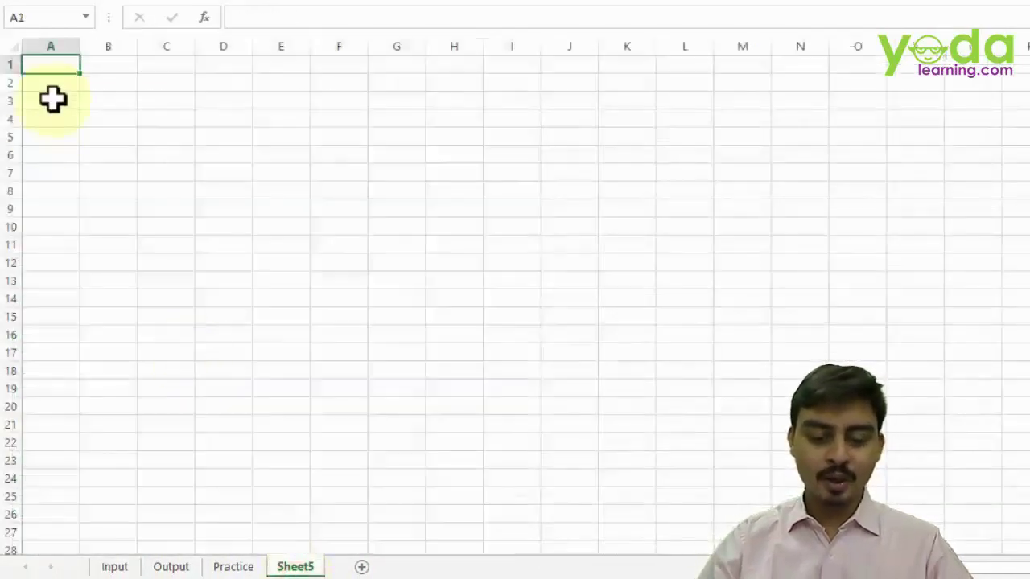
{"action": "key", "text": "ctrl+alt+v"}
{"action": "key", "text": "e"}
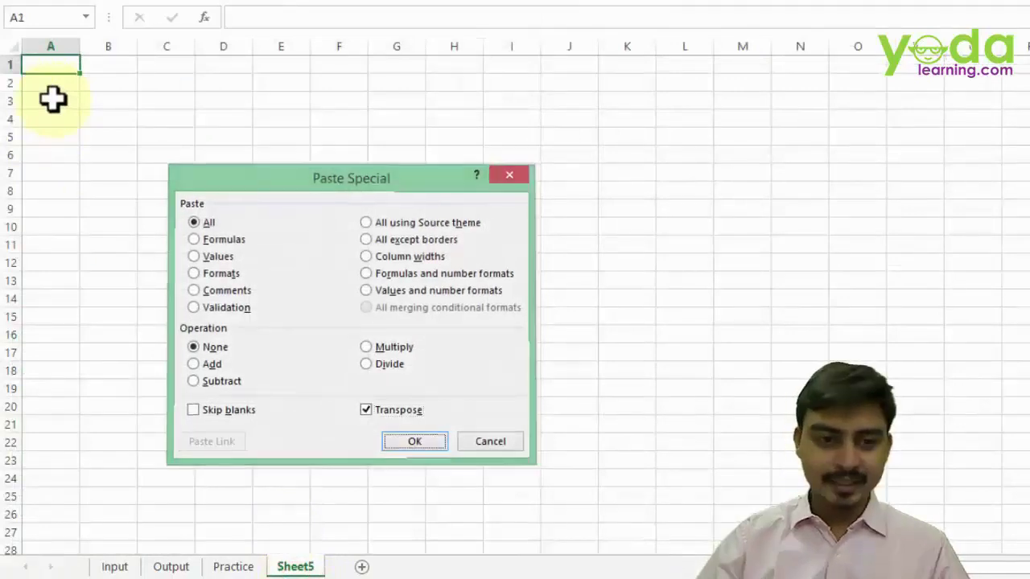
{"action": "key", "text": "Return"}
{"action": "left_click", "coordinate": [46, 117]}
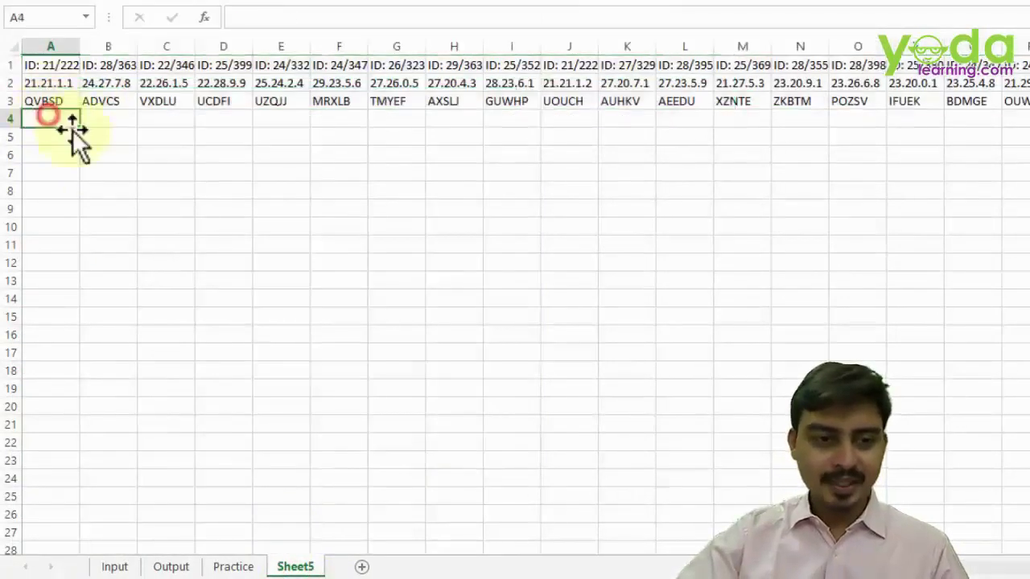
- Go to A150 to mark the range end, then enter =B1 in cell A4
{"action": "left_click", "coordinate": [40, 17]}
{"action": "type", "text": "A150"}
{"action": "key", "text": "Return"}
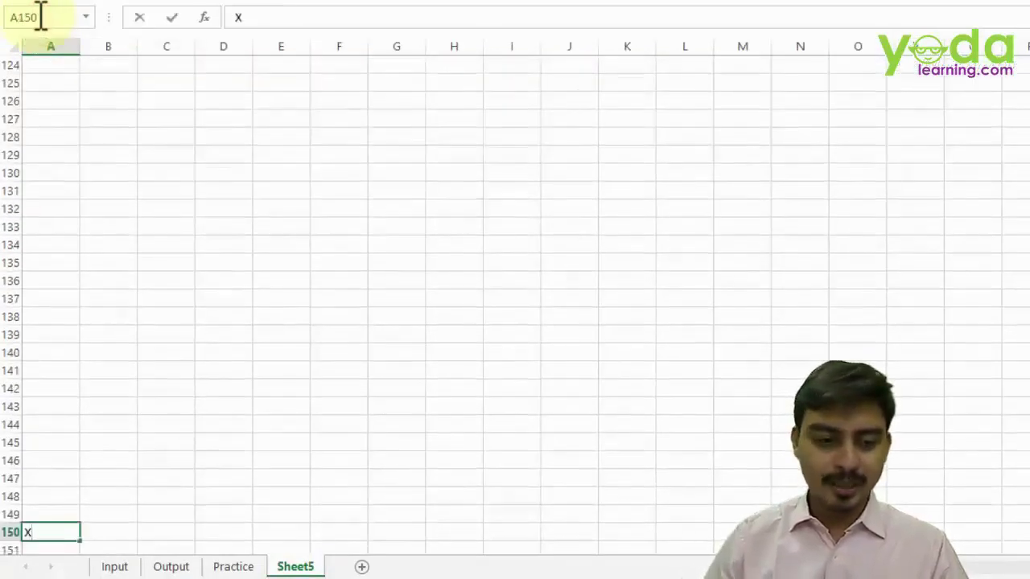
{"action": "key", "text": "ctrl+Up"}
{"action": "key", "text": "Down"}
{"action": "key", "text": "Up"}
{"action": "key", "text": "Up"}
{"action": "key", "text": "Up"}
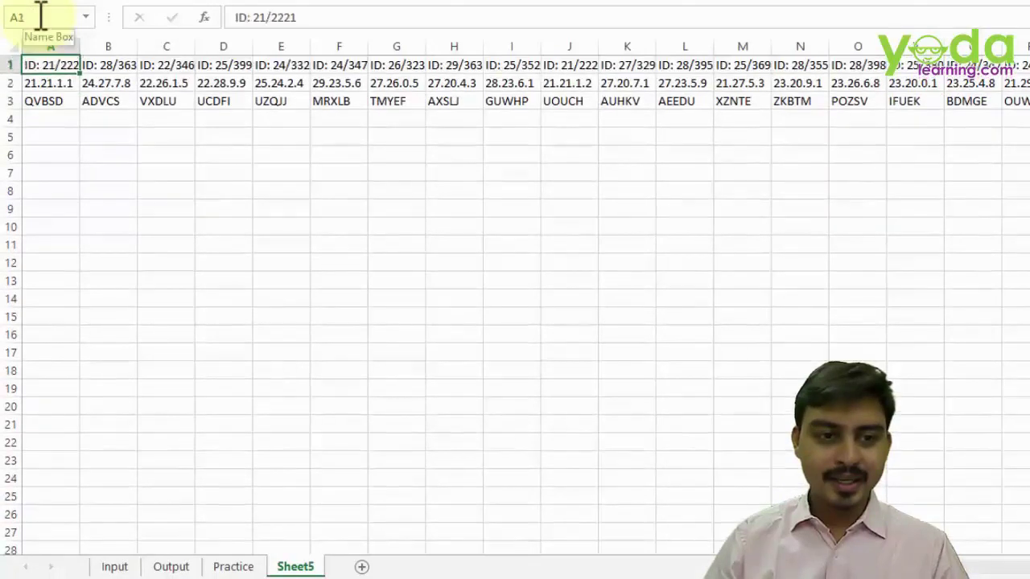
{"action": "key", "text": "Down"}
{"action": "key", "text": "Down"}
{"action": "key", "text": "Down"}
{"action": "type", "text": "="}
{"action": "key", "text": "Right"}
{"action": "key", "text": "Up"}
{"action": "key", "text": "Up"}
{"action": "key", "text": "Up"}
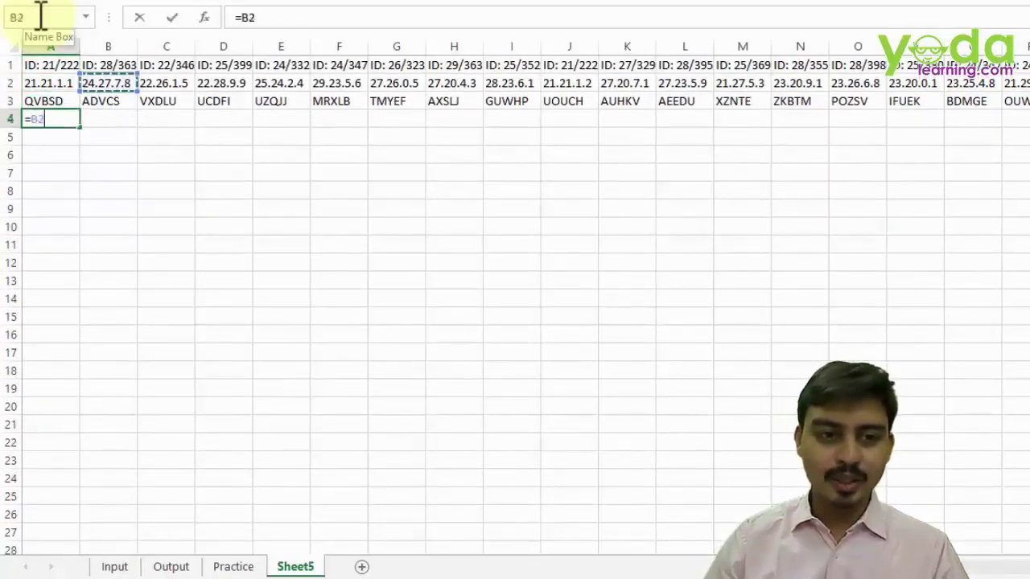
{"action": "key", "text": "Return"}
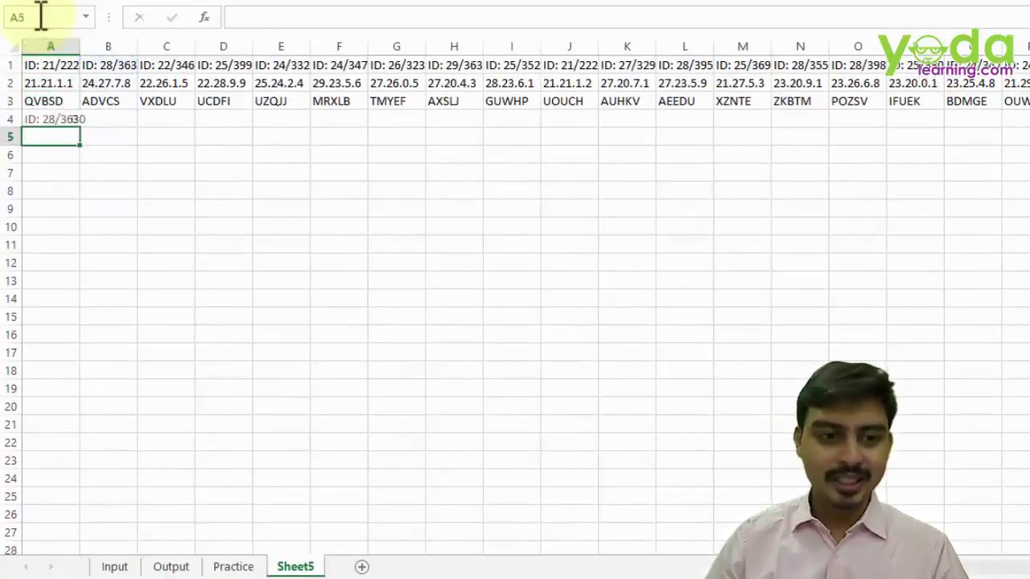
{"action": "key", "text": "Up"}
- Fill A4's =B1 formula down to row 150 and right across the data columns
{"action": "key", "text": "ctrl+shift+Down"}
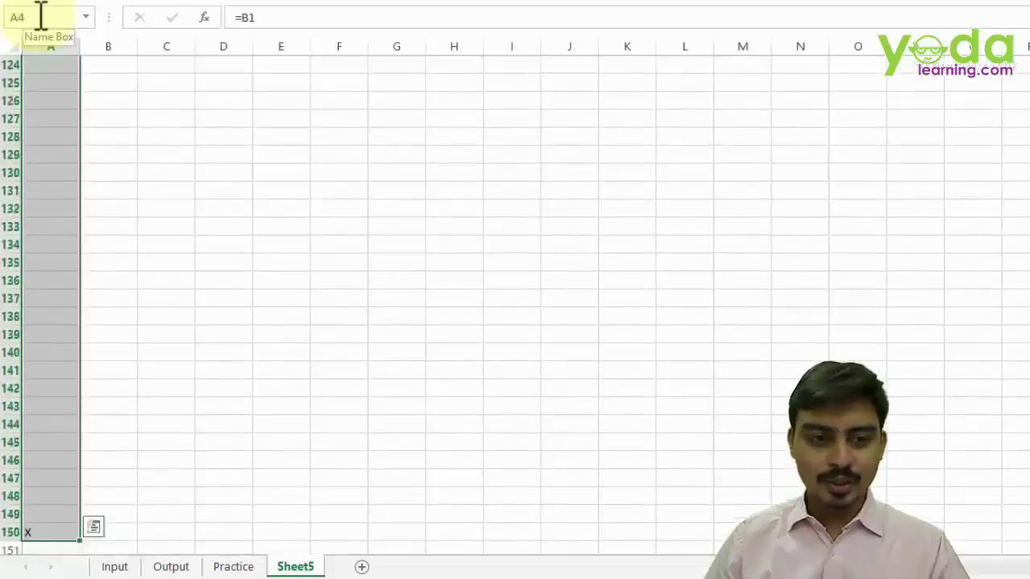
{"action": "key", "text": "ctrl+d"}
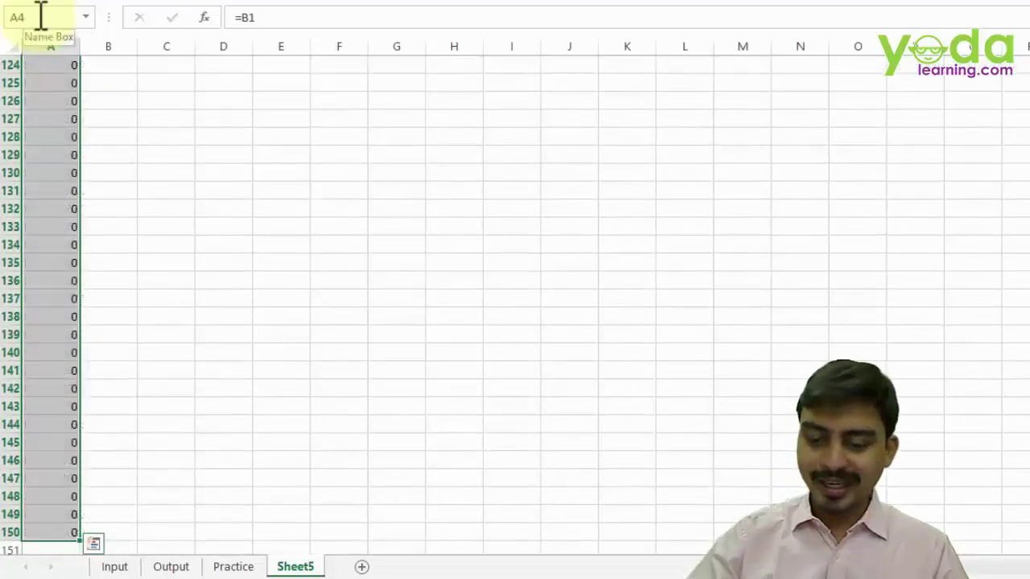
{"action": "key", "text": "ctrl+shift+Right"}
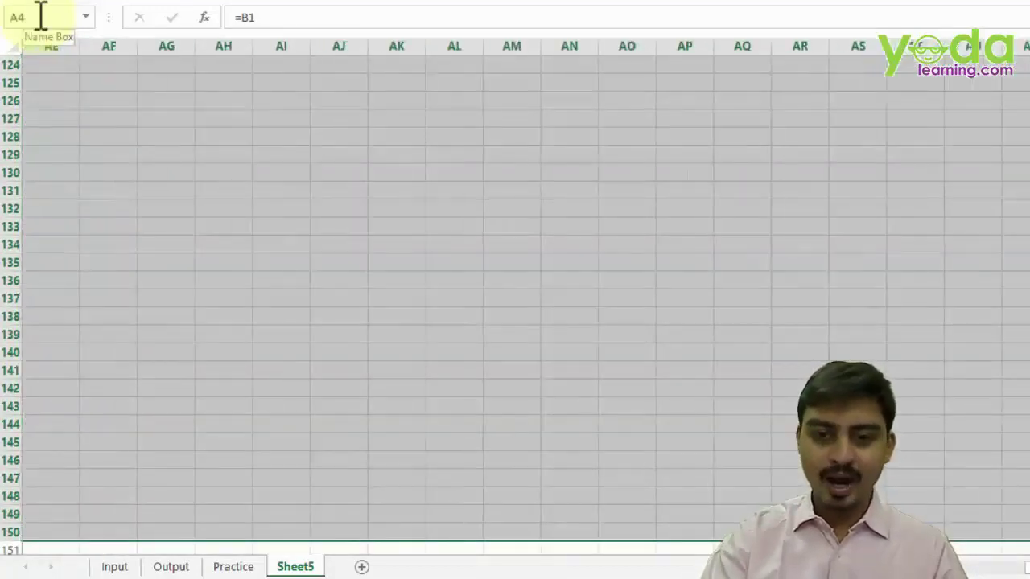
{"action": "key", "text": "ctrl+r"}
{"action": "key", "text": "ctrl+BackSpace"}
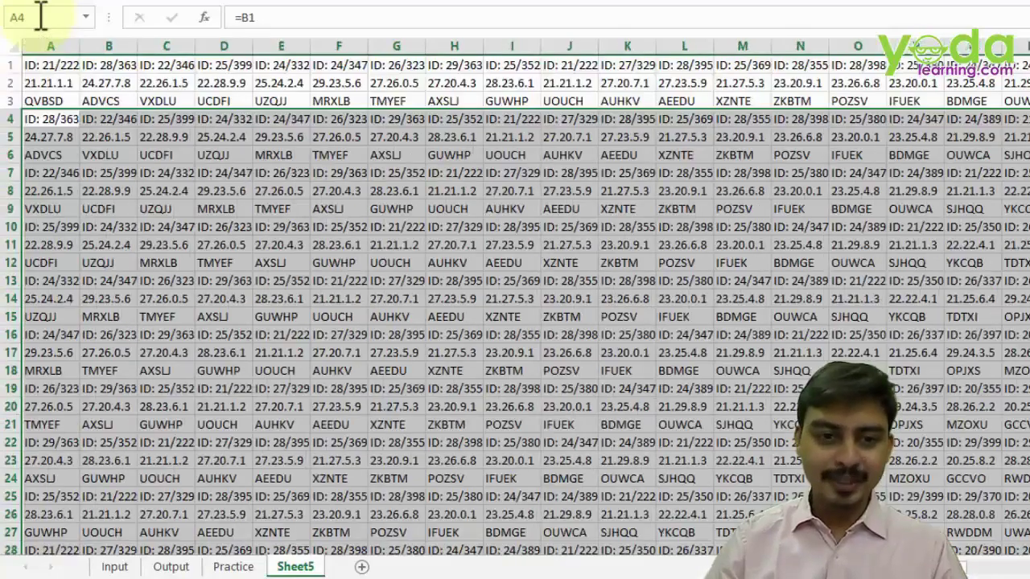
{"action": "key", "text": "shift+BackSpace"}
{"action": "left_click", "coordinate": [62, 34]}
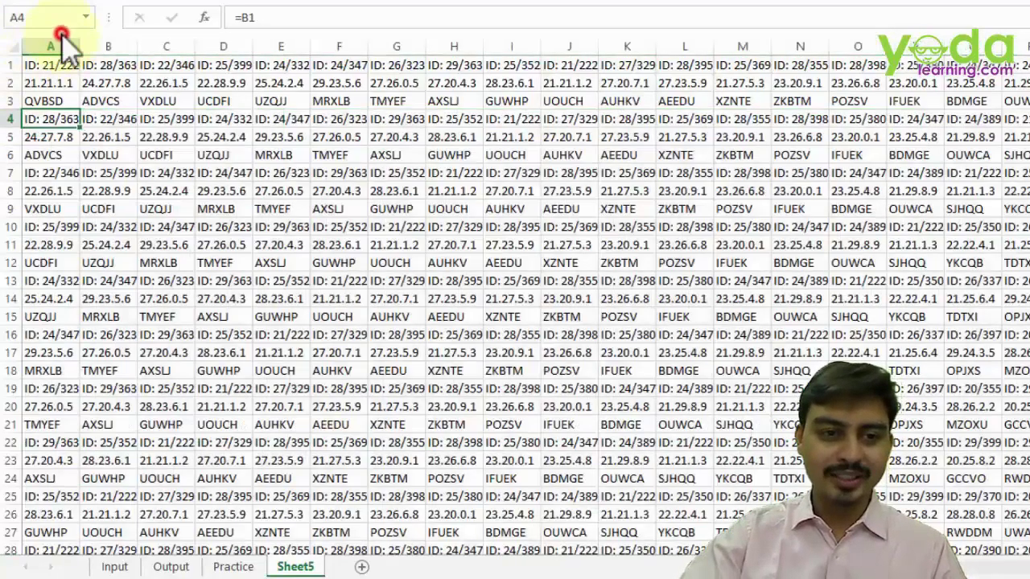
{"action": "left_click", "coordinate": [55, 45]}
- Convert Sheet5's column A to plain values and select the extra columns from B onward for removal
{"action": "key", "text": "ctrl+c"}
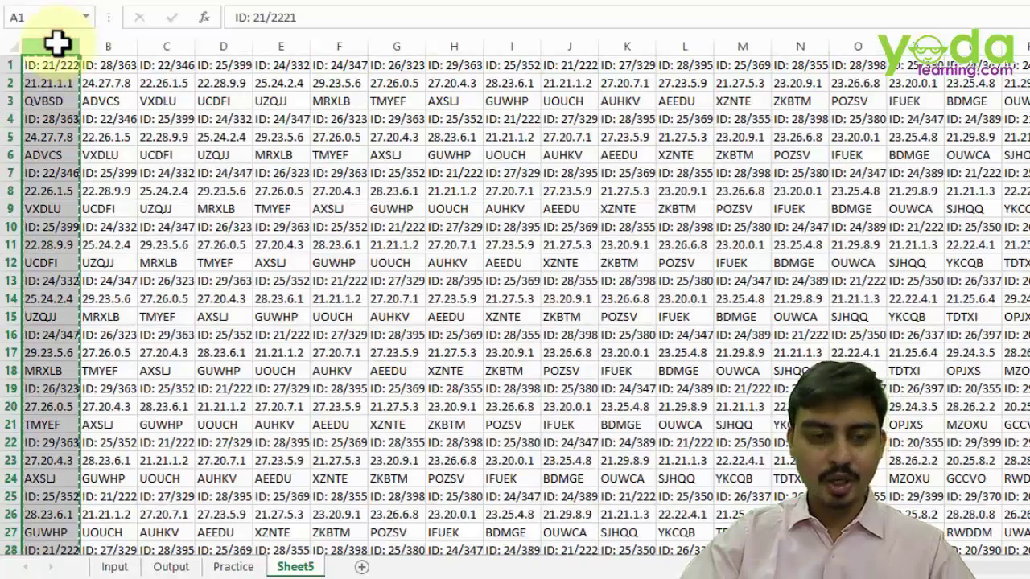
{"action": "key", "text": "ctrl+alt+v"}
{"action": "key", "text": "v"}
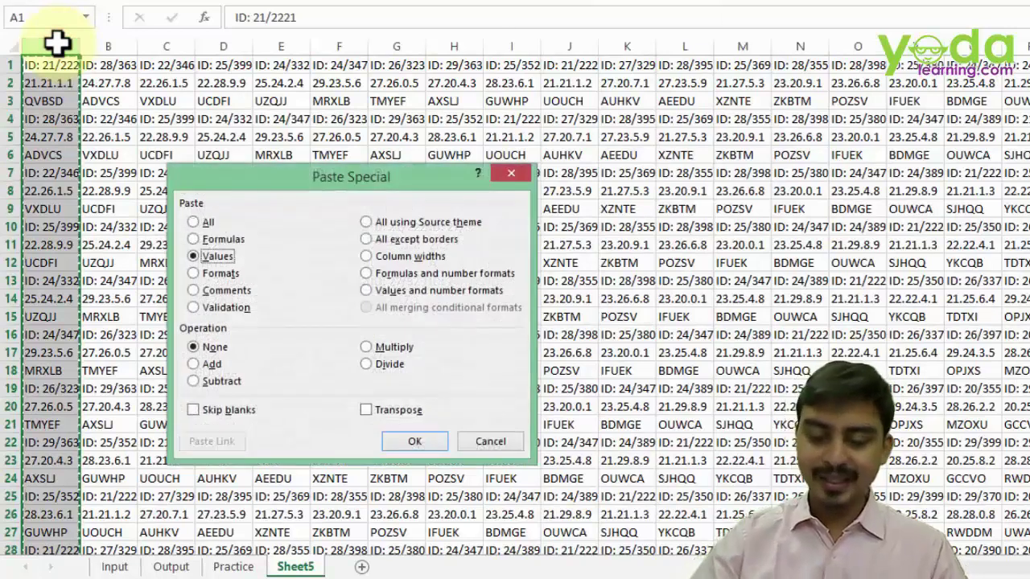
{"action": "key", "text": "Return"}
{"action": "left_click", "coordinate": [107, 49]}
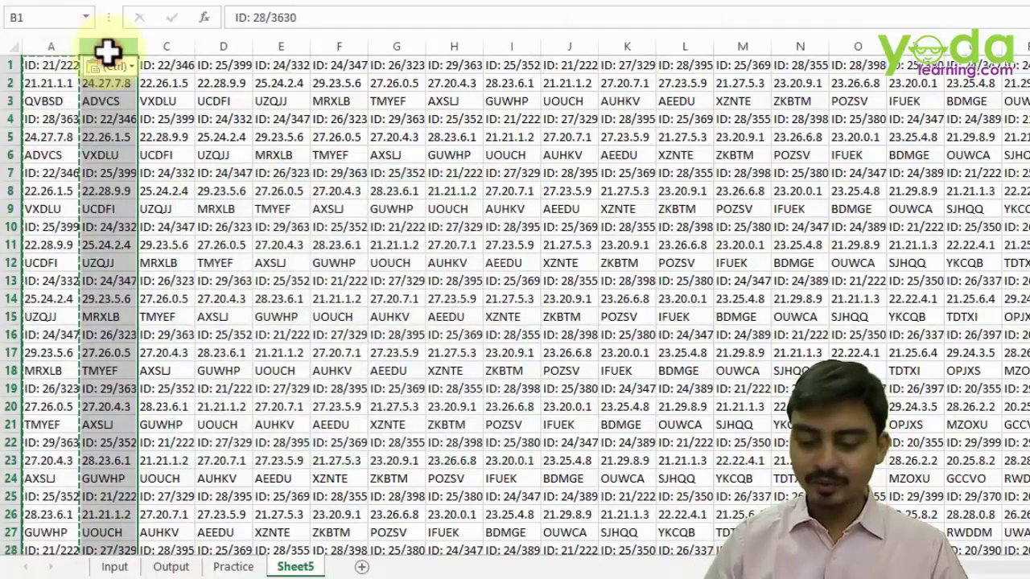
{"action": "scroll", "coordinate": [107, 50], "scroll_direction": "right", "scroll_amount": 10}
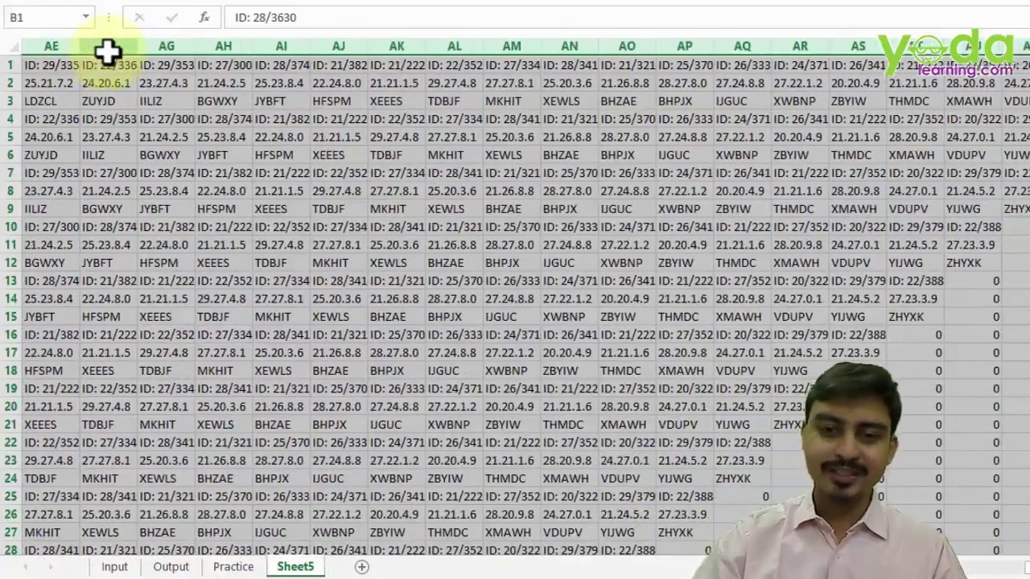
{"action": "key", "text": "ctrl+Home"}
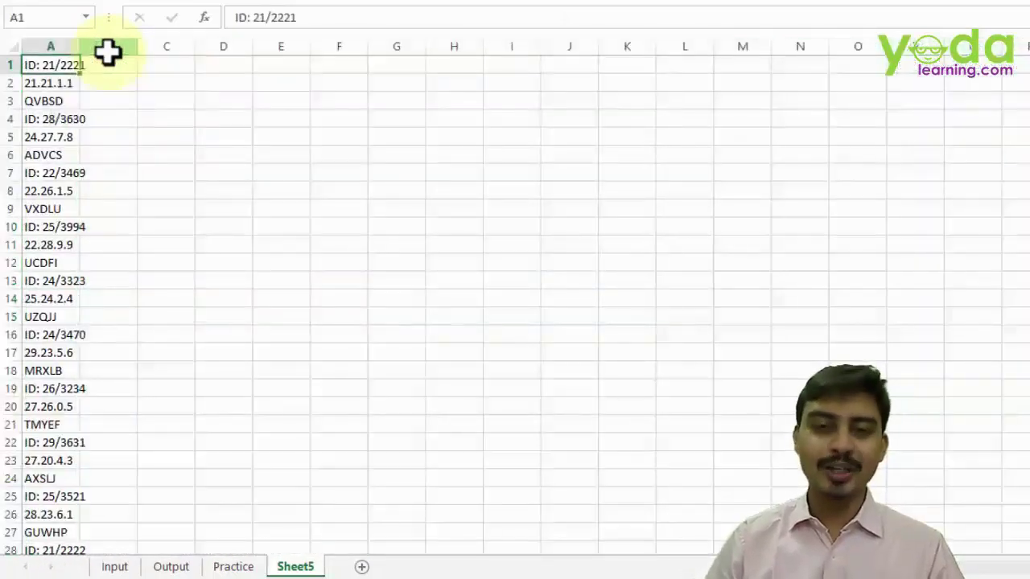
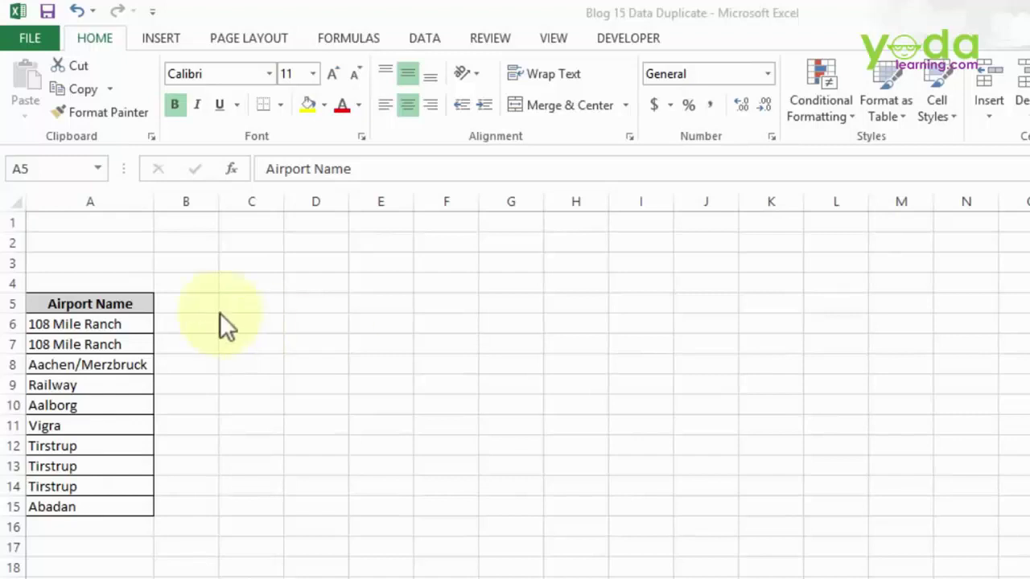
- Inspect the repeated airport names, deleting duplicate row 7 and then undoing it
{"action": "left_click", "coordinate": [128, 305]}
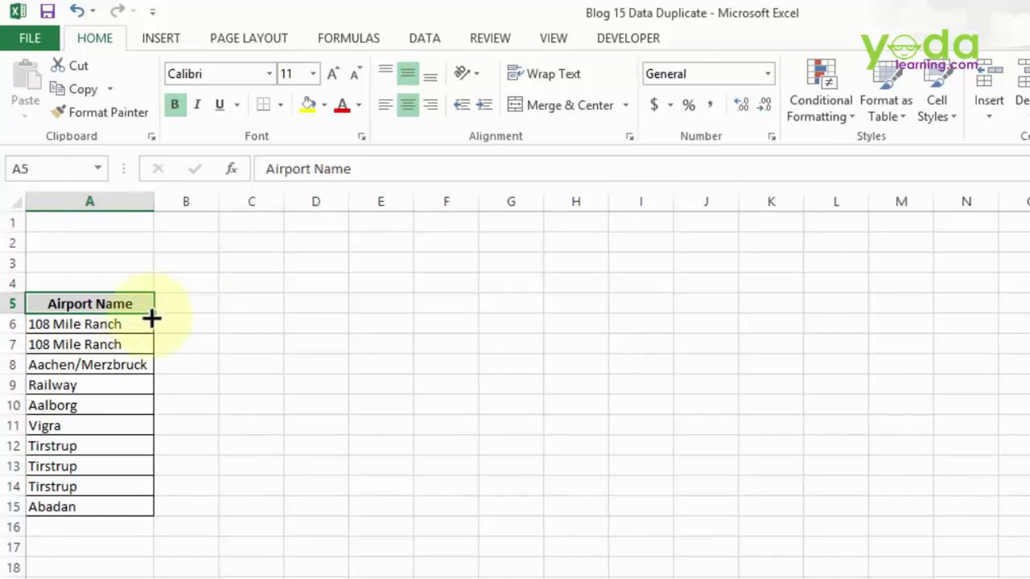
{"action": "left_click", "coordinate": [130, 325]}
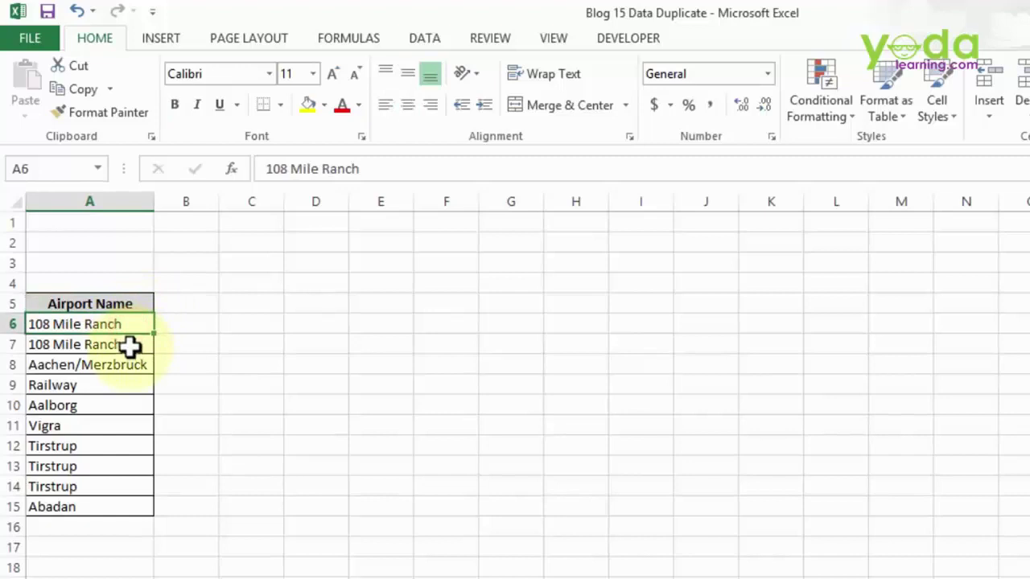
{"action": "left_click", "coordinate": [133, 342]}
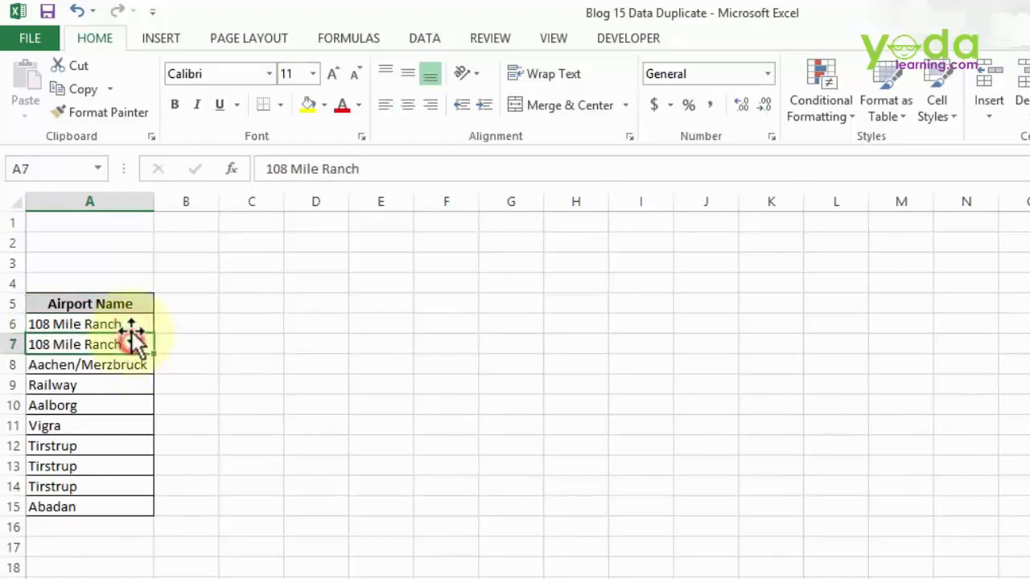
{"action": "left_click_drag", "start_coordinate": [130, 325], "coordinate": [101, 509]}
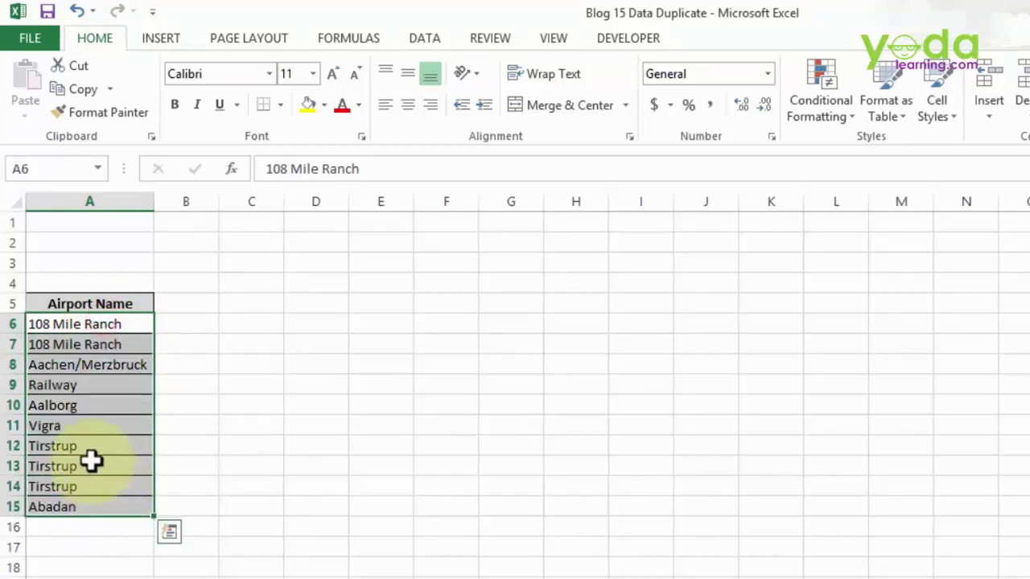
{"action": "left_click_drag", "start_coordinate": [91, 448], "coordinate": [83, 486]}
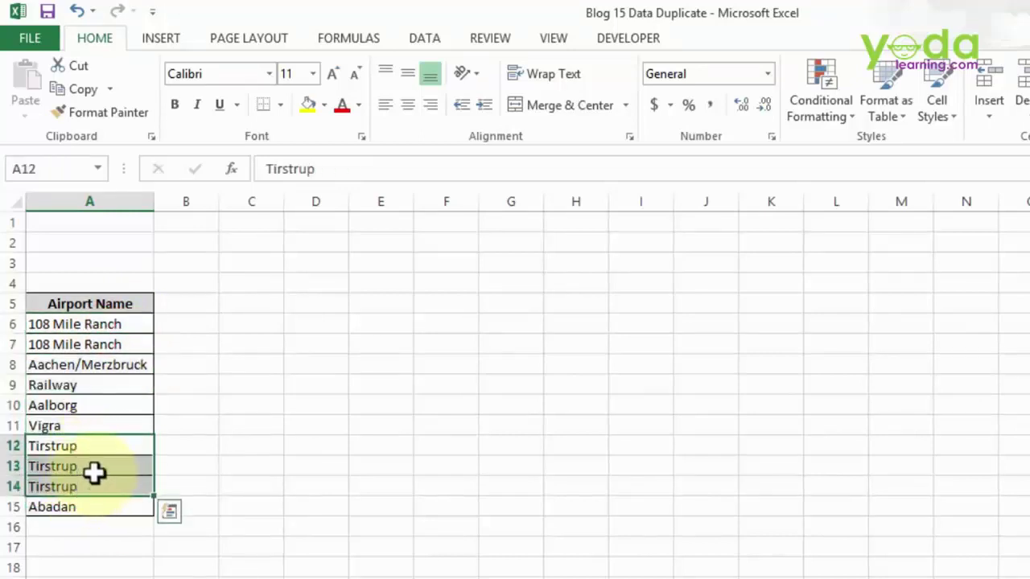
{"action": "left_click", "coordinate": [5, 344]}
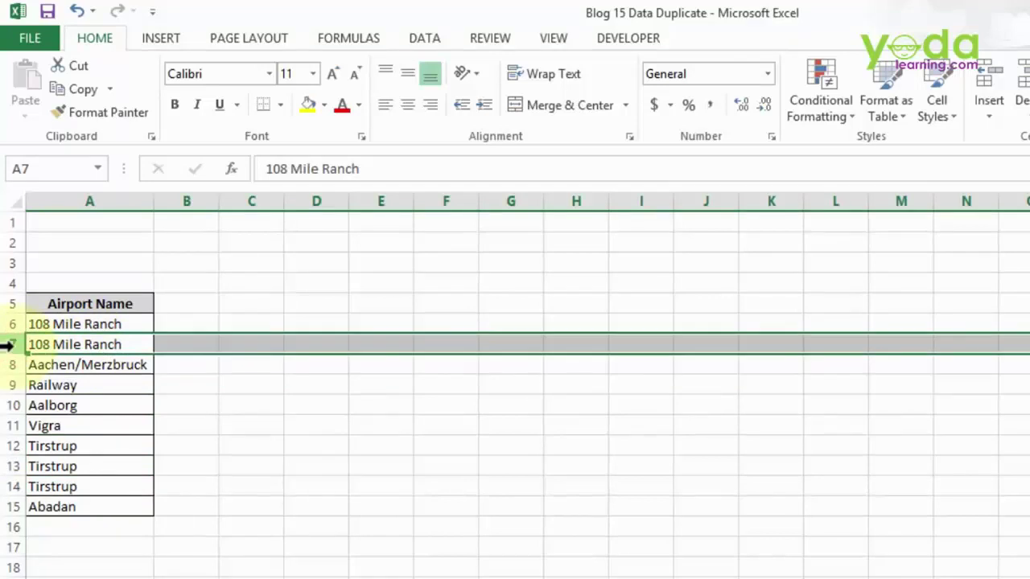
{"action": "right_click", "coordinate": [13, 345]}
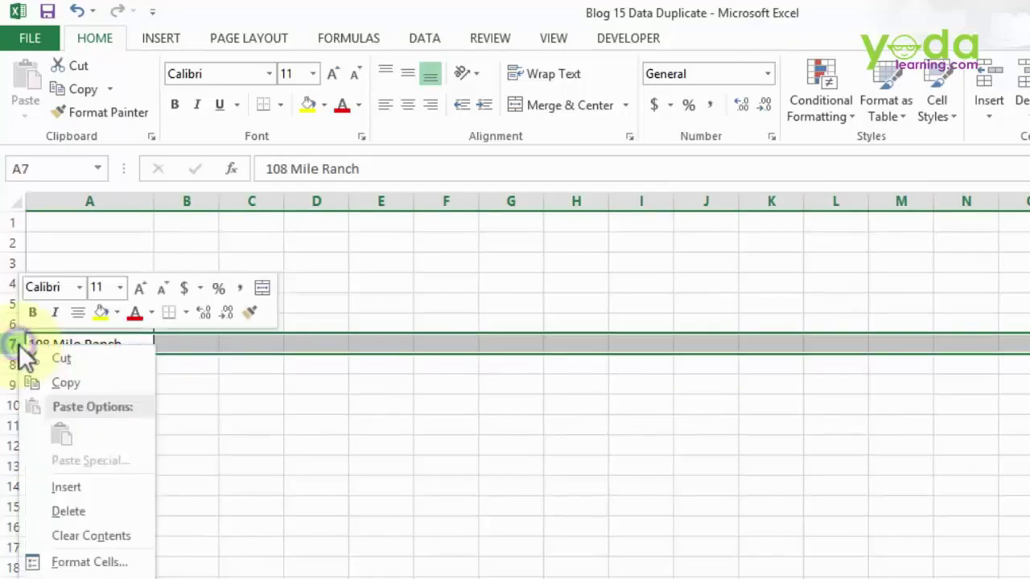
{"action": "left_click", "coordinate": [83, 508]}
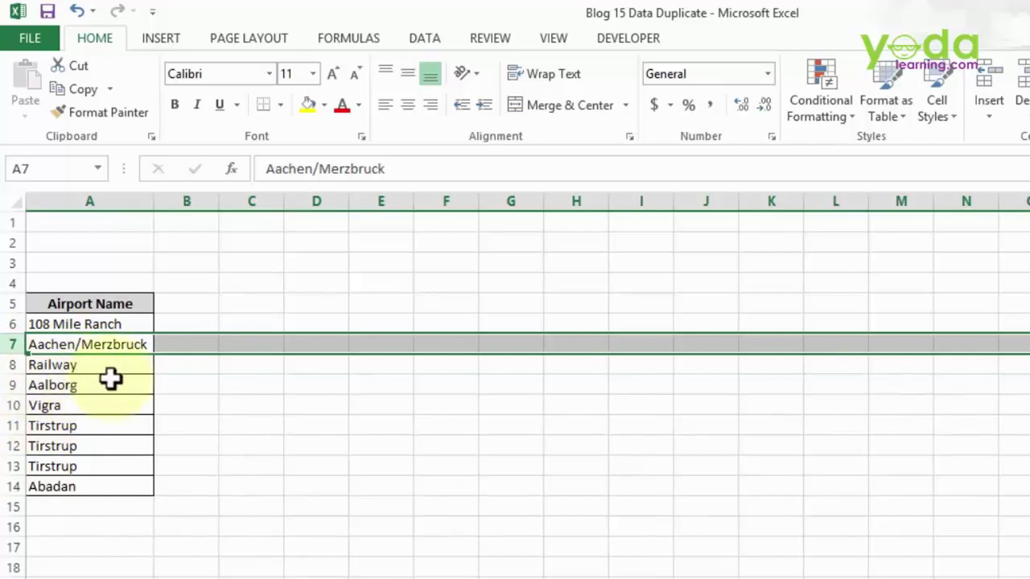
{"action": "key", "text": "ctrl+z"}
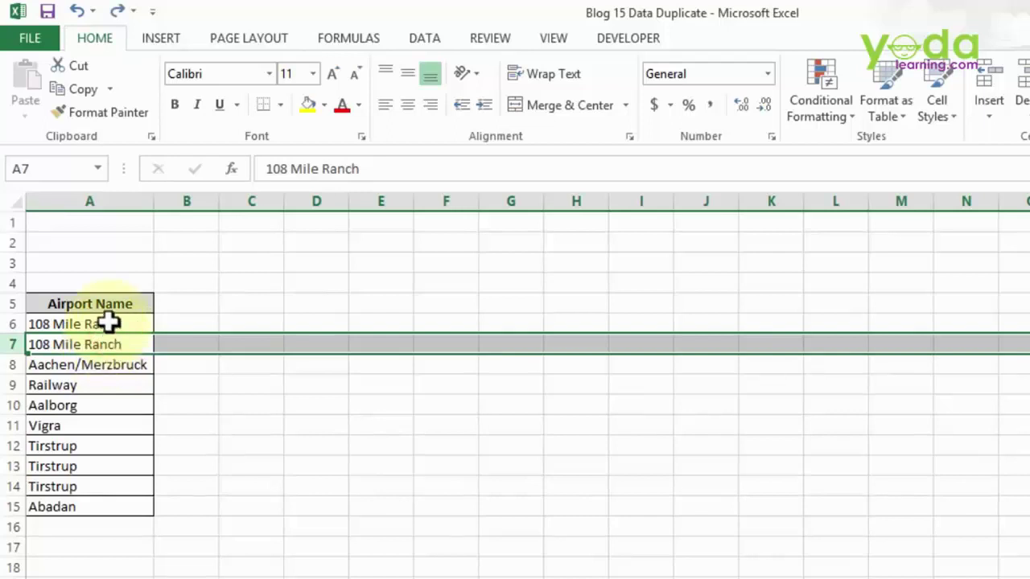
{"action": "left_click", "coordinate": [97, 305]}
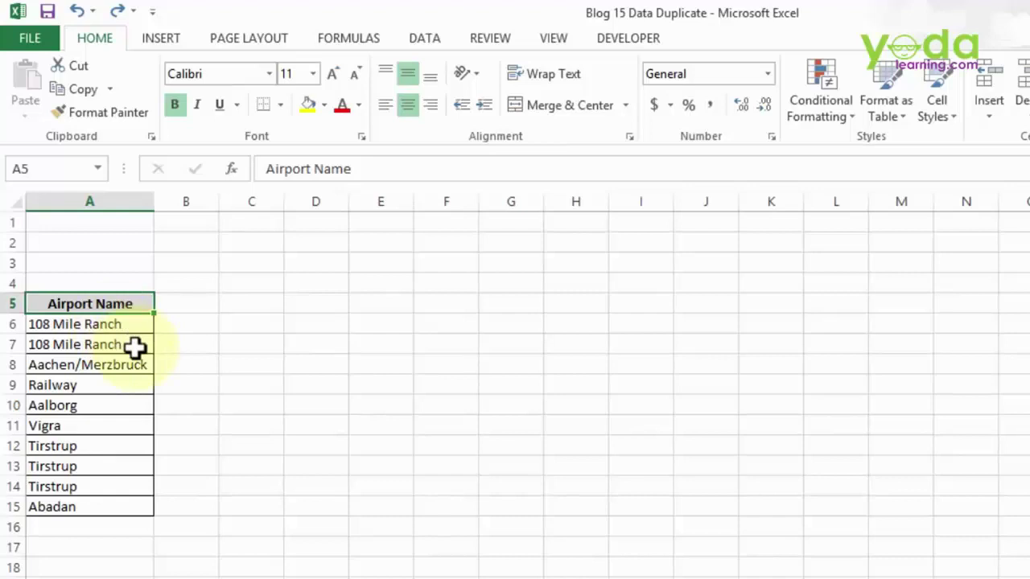
- Run Remove Duplicates on Airport Name, removing 3 duplicates and leaving 7 unique names
{"action": "left_click", "coordinate": [421, 38]}
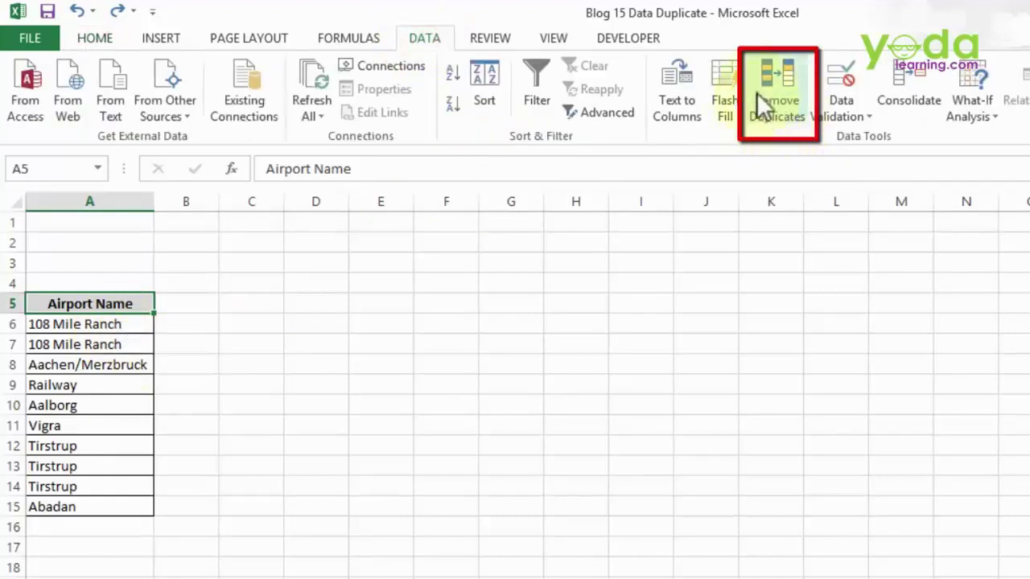
{"action": "left_click", "coordinate": [774, 103]}
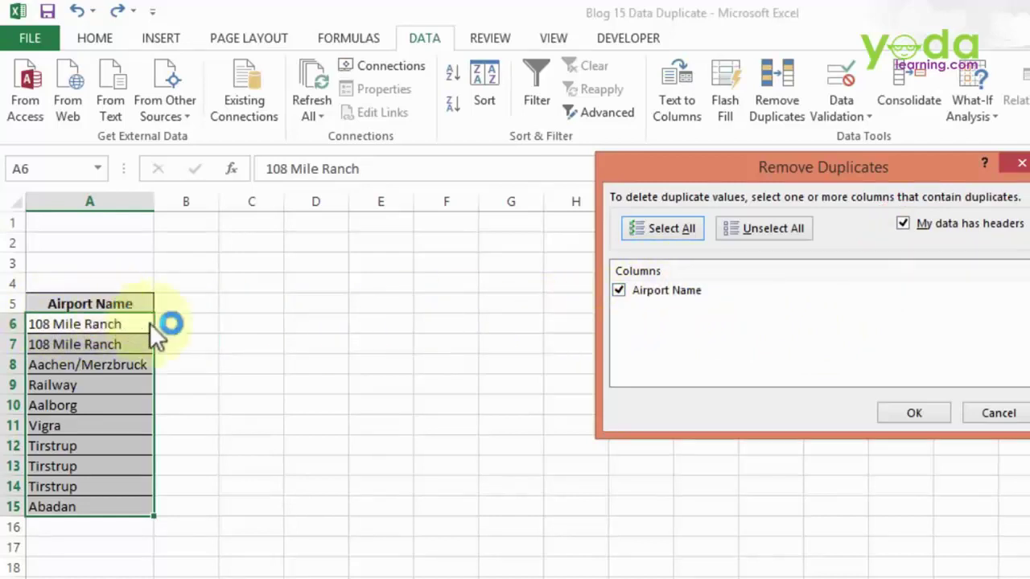
{"action": "left_click", "coordinate": [935, 410]}
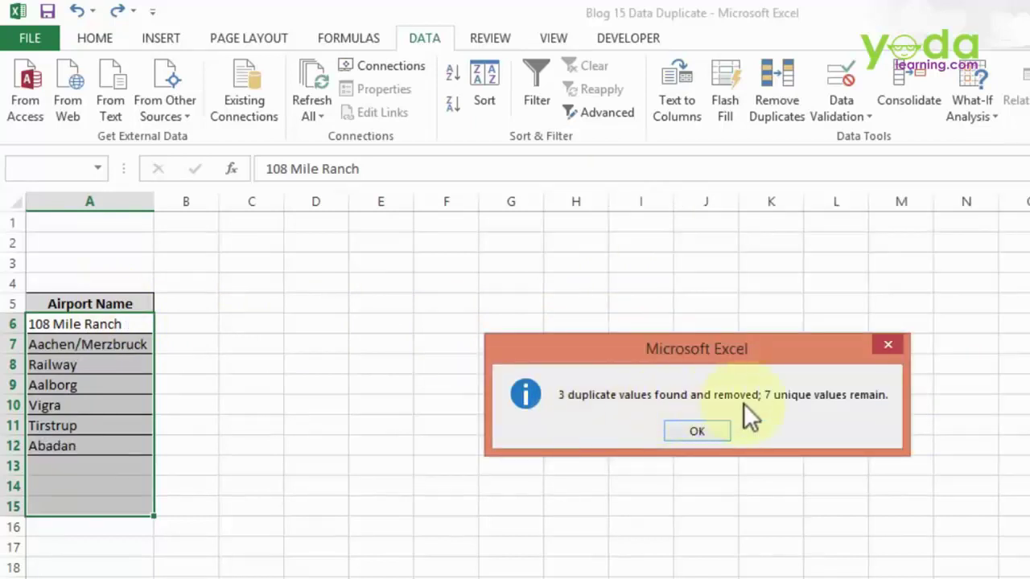
{"action": "left_click", "coordinate": [697, 431]}
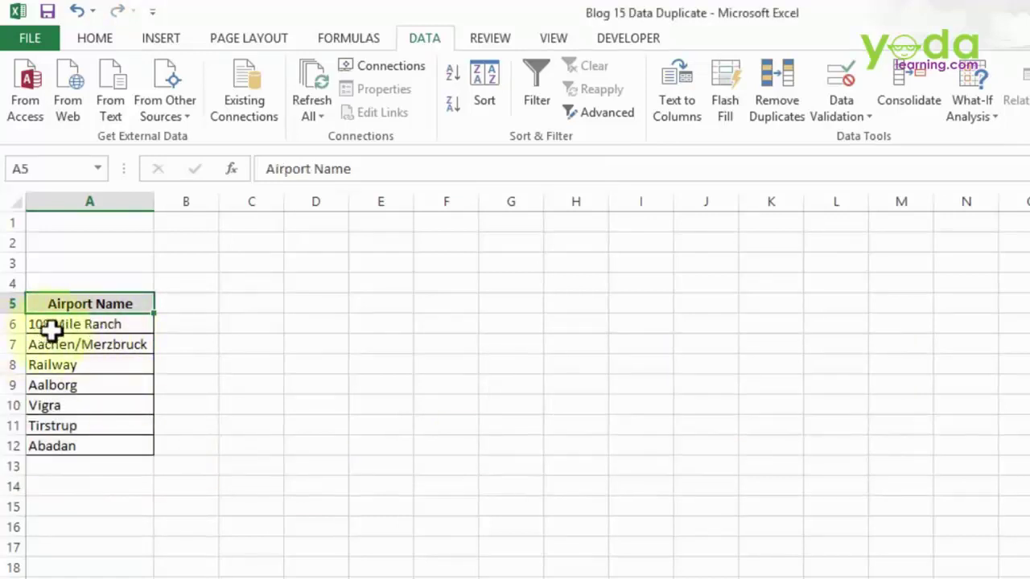
- Review the seven unique airport names and the City name column
{"action": "left_click_drag", "start_coordinate": [105, 329], "coordinate": [120, 451]}
{"action": "left_click", "coordinate": [93, 426]}
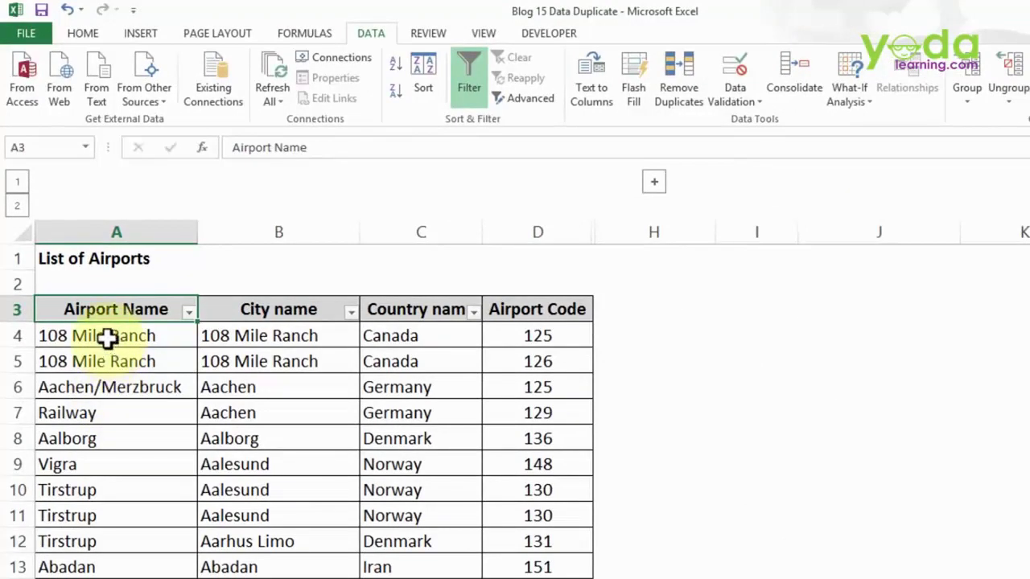
{"action": "left_click_drag", "start_coordinate": [122, 307], "coordinate": [135, 375]}
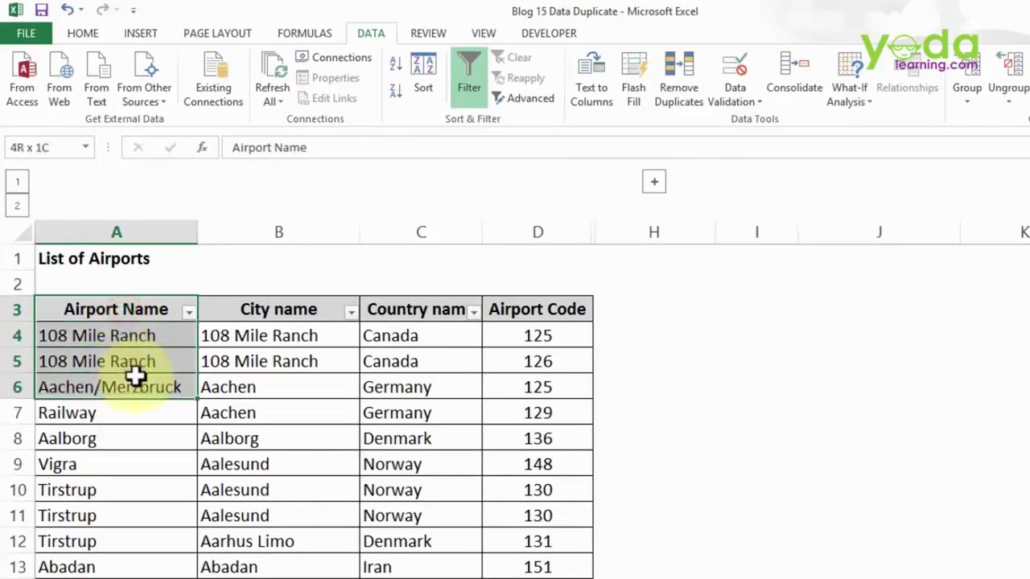
{"action": "left_click", "coordinate": [225, 319]}
{"action": "left_click_drag", "start_coordinate": [231, 346], "coordinate": [234, 425]}
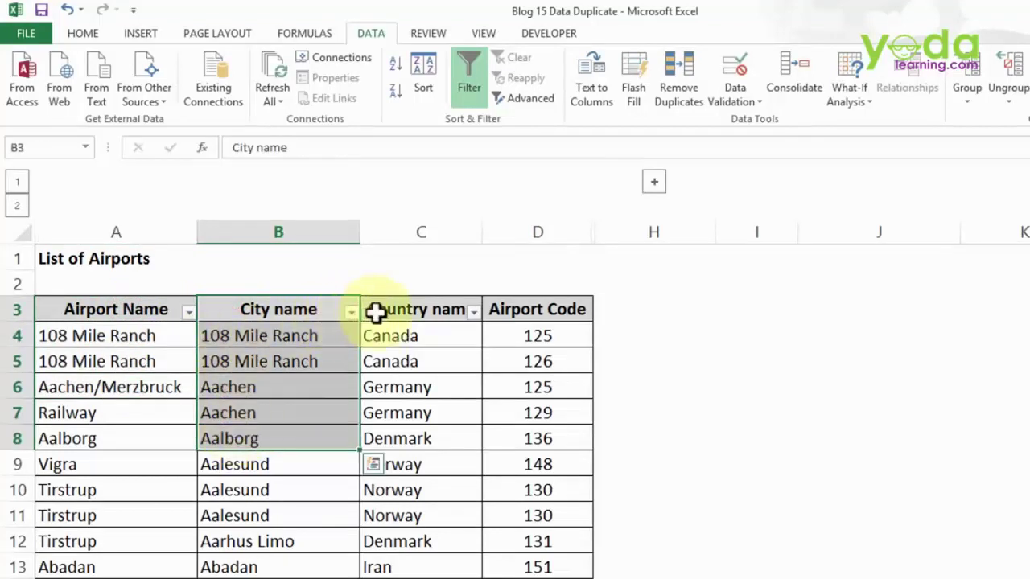
- Compare the two 108 Mile Ranch rows and their Canada entries
{"action": "left_click", "coordinate": [184, 338]}
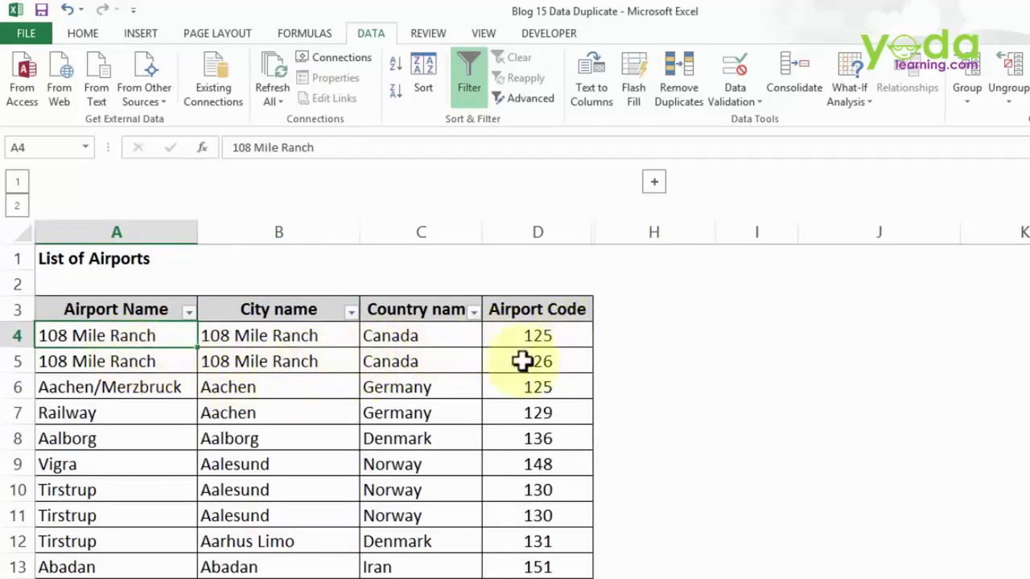
{"action": "left_click", "coordinate": [70, 363]}
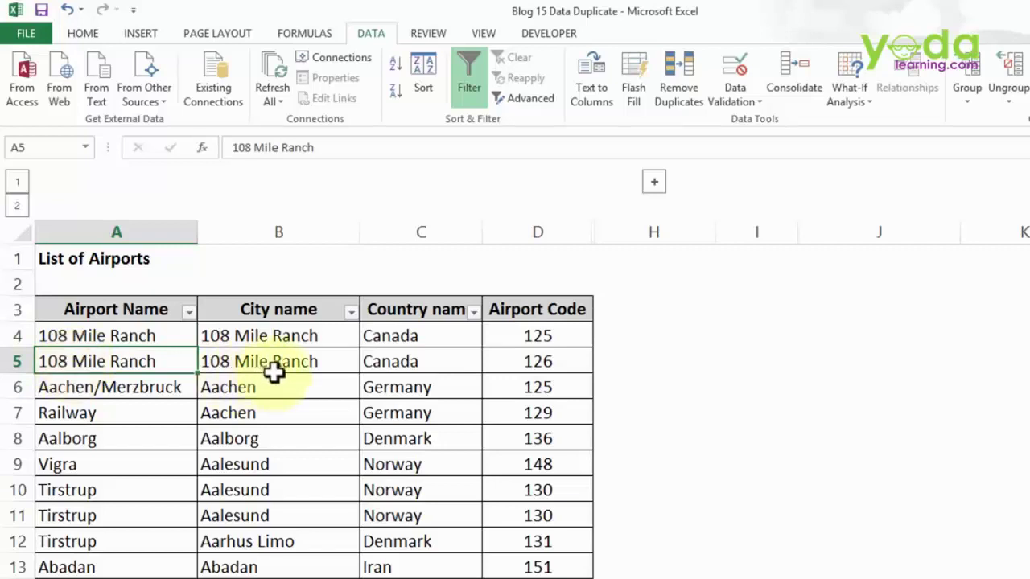
{"action": "left_click", "coordinate": [538, 361]}
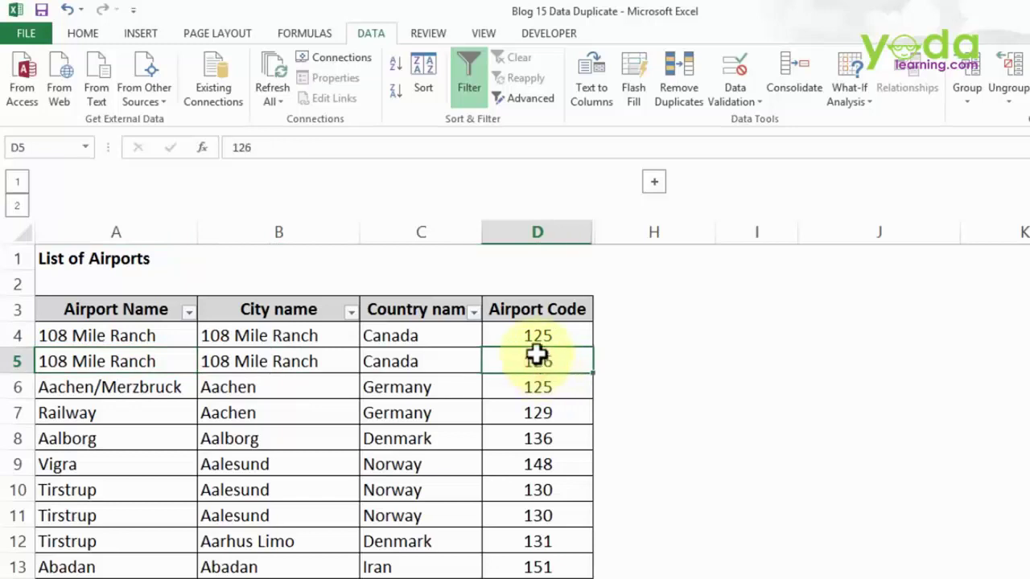
{"action": "left_click", "coordinate": [417, 337]}
{"action": "left_click_drag", "start_coordinate": [417, 337], "coordinate": [417, 361]}
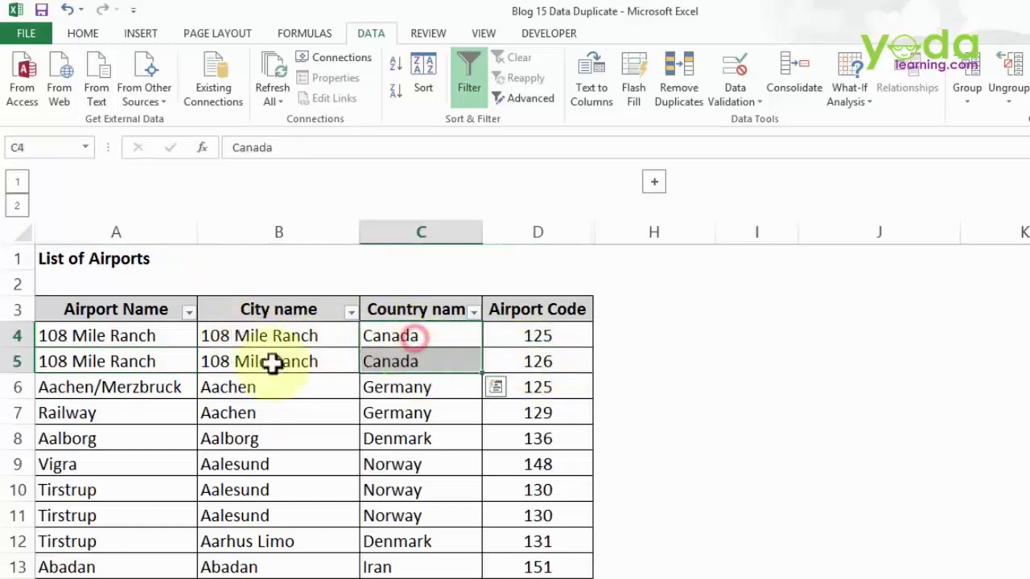
{"action": "left_click_drag", "start_coordinate": [142, 335], "coordinate": [145, 361]}
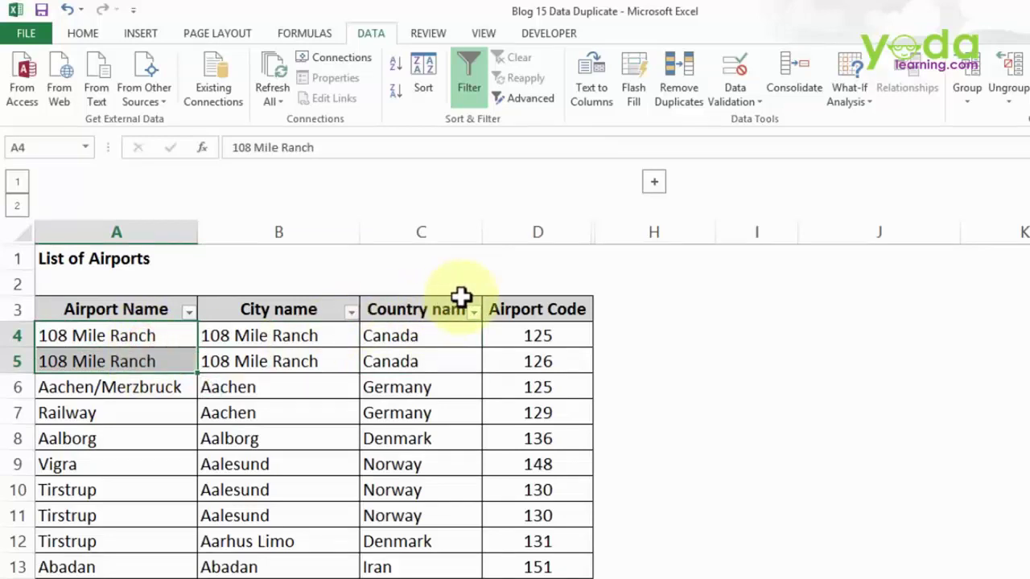
- Compare rows 4 and 6, which both carry airport code 125
{"action": "left_click", "coordinate": [560, 337]}
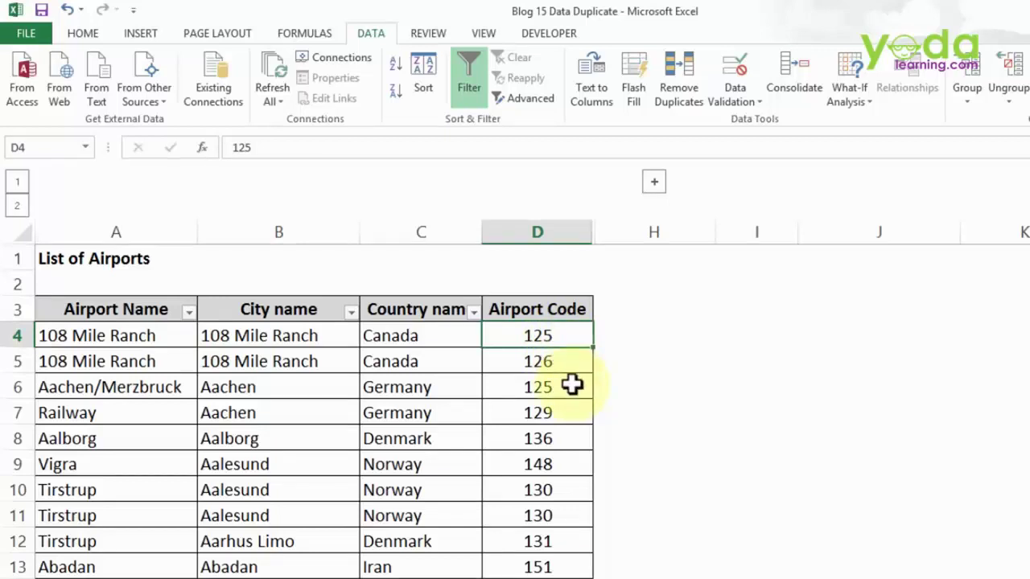
{"action": "left_click", "coordinate": [571, 385], "text": "ctrl"}
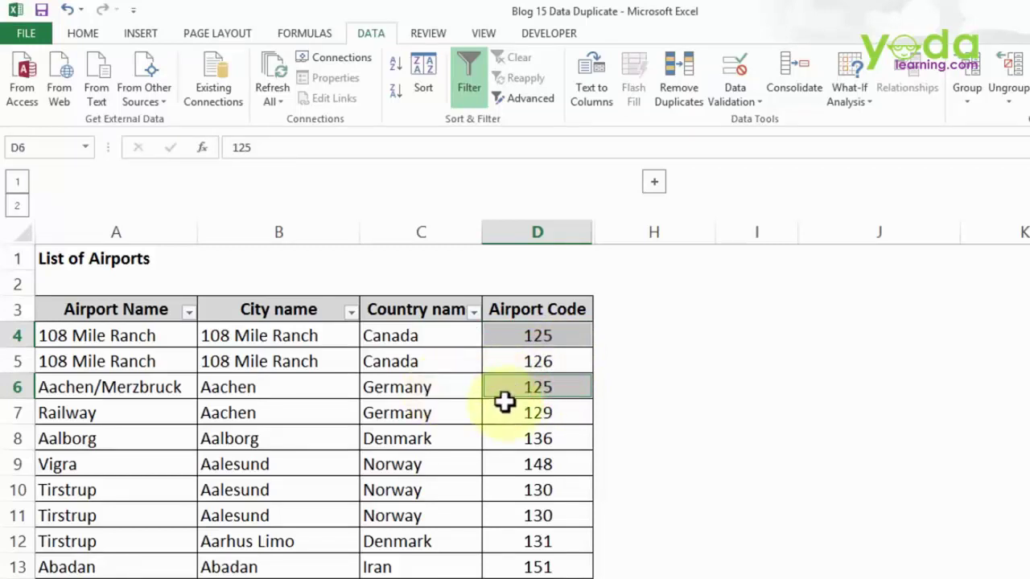
{"action": "left_click", "coordinate": [90, 392]}
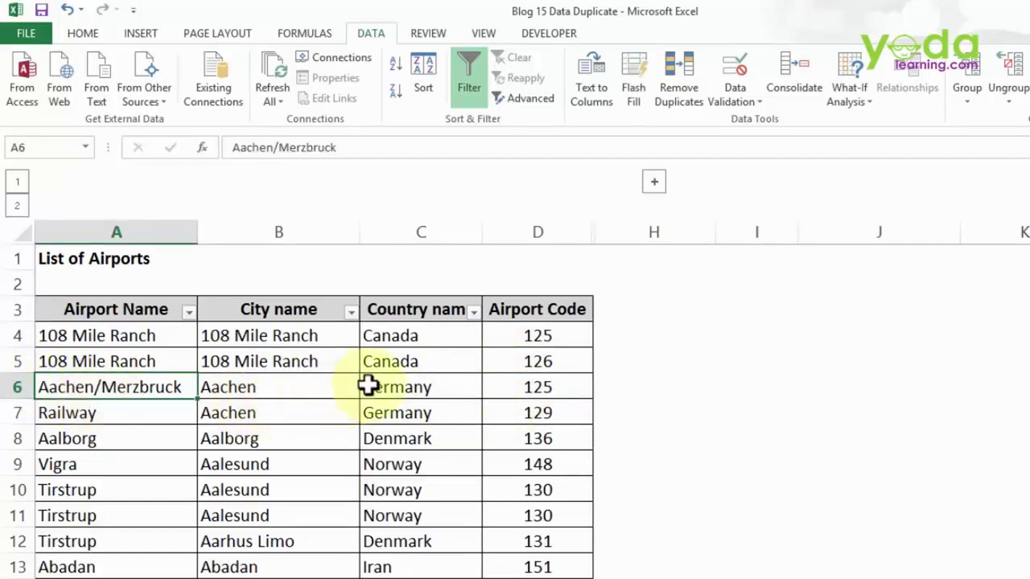
{"action": "left_click", "coordinate": [488, 344]}
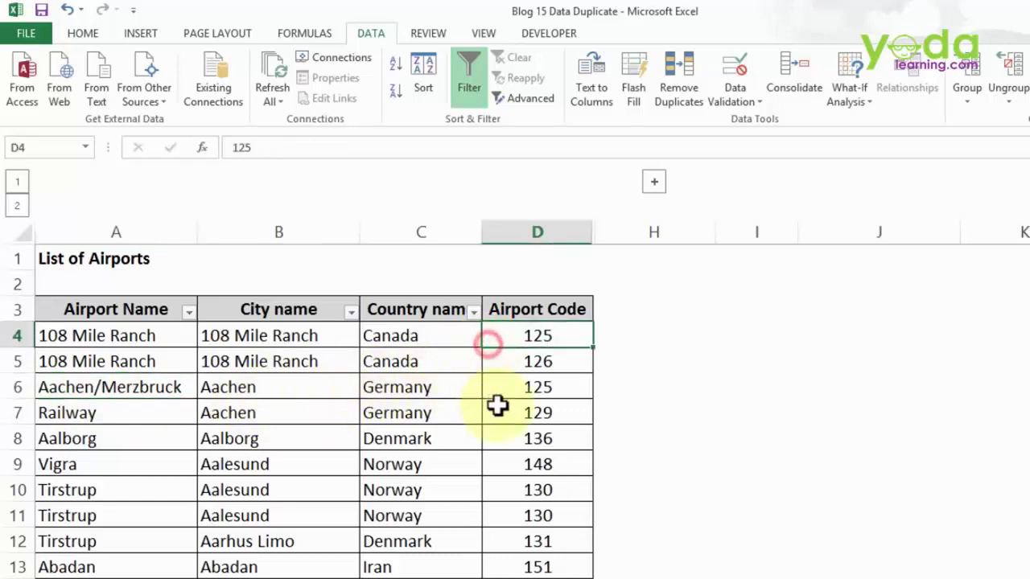
{"action": "left_click", "coordinate": [500, 388]}
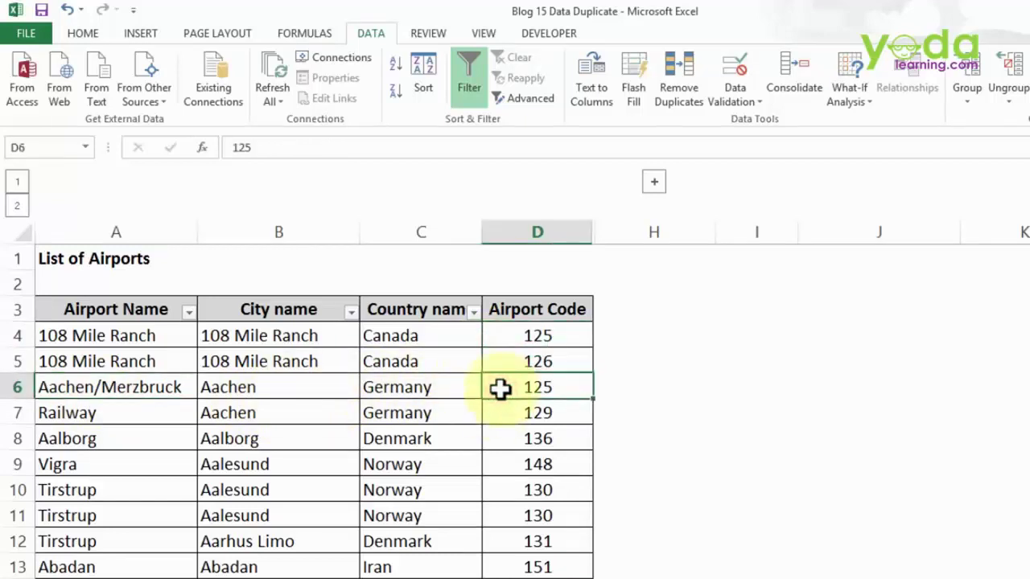
{"action": "left_click", "coordinate": [500, 389]}
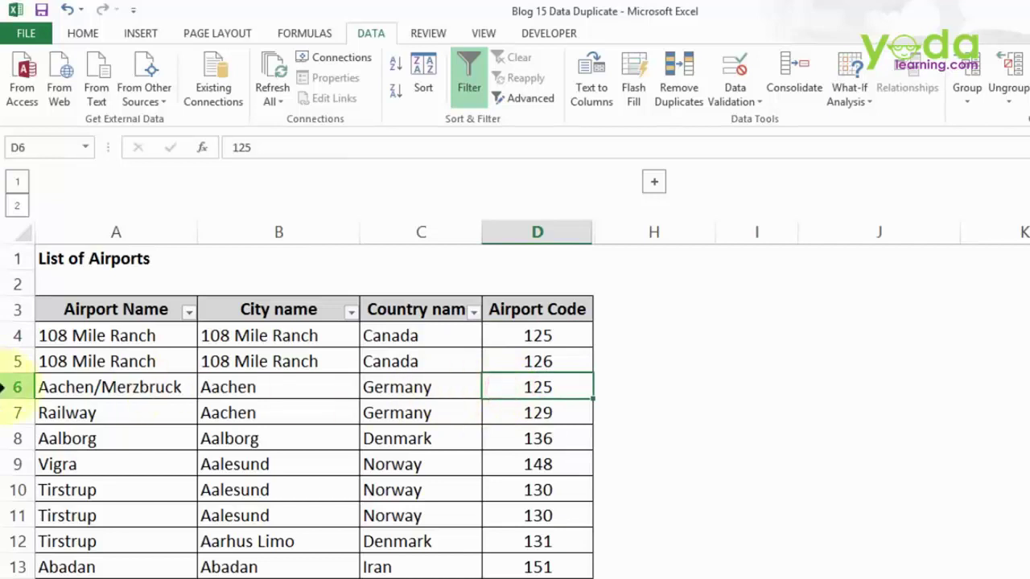
{"action": "left_click", "coordinate": [15, 387]}
{"action": "left_click", "coordinate": [16, 336]}
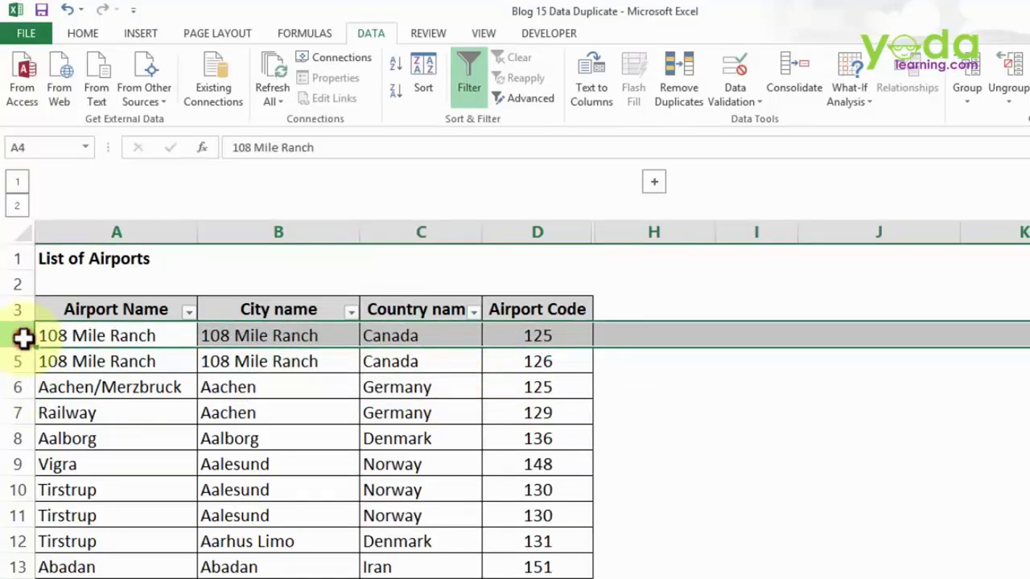
{"action": "left_click", "coordinate": [18, 387], "text": "ctrl"}
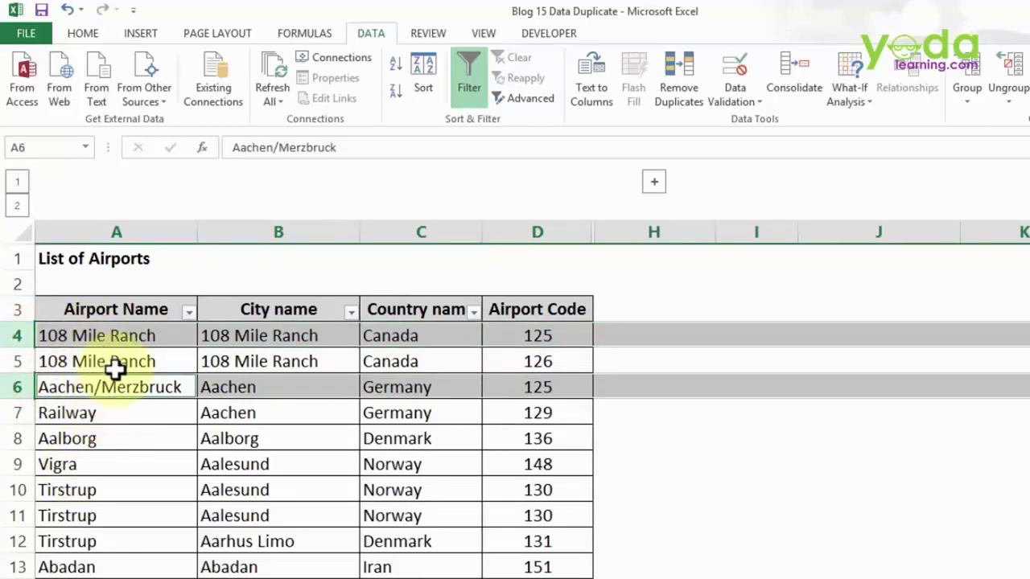
{"action": "left_click", "coordinate": [175, 495]}
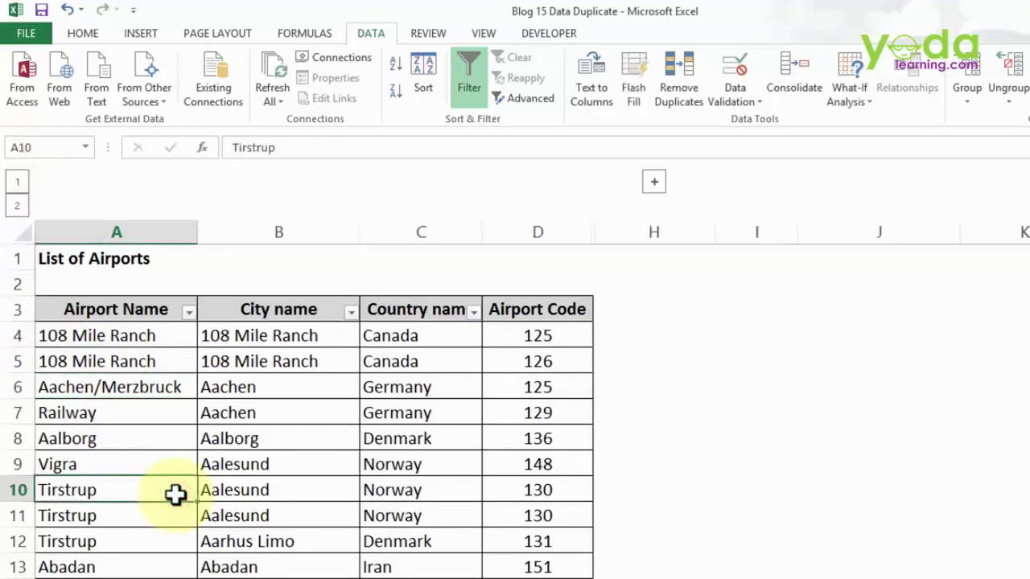
{"action": "left_click", "coordinate": [505, 487], "text": "ctrl"}
{"action": "left_click", "coordinate": [505, 513], "text": "ctrl"}
{"action": "left_click", "coordinate": [169, 515], "text": "ctrl"}
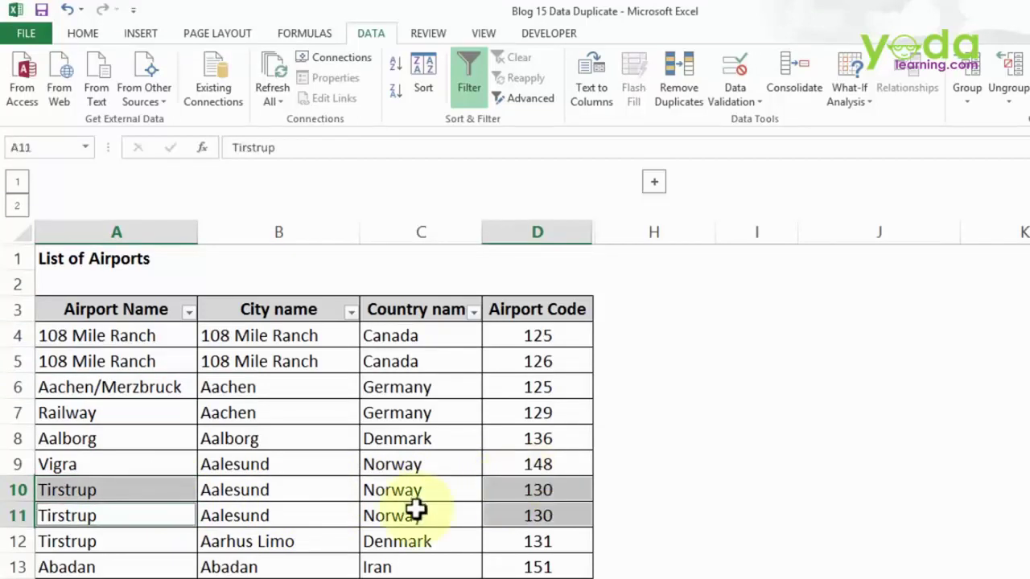
{"action": "left_click", "coordinate": [115, 520], "text": "ctrl"}
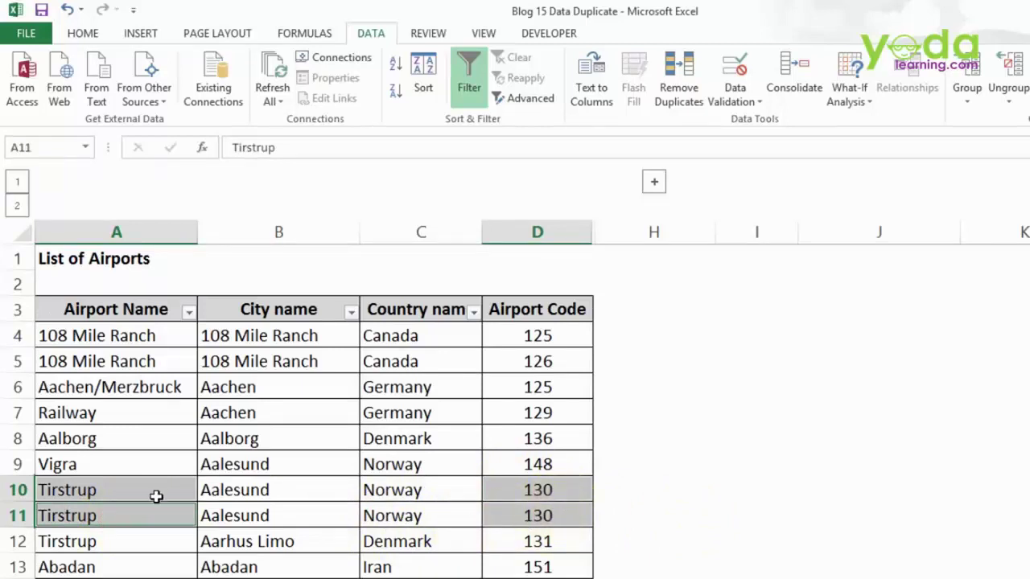
{"action": "left_click_drag", "start_coordinate": [157, 491], "coordinate": [543, 510]}
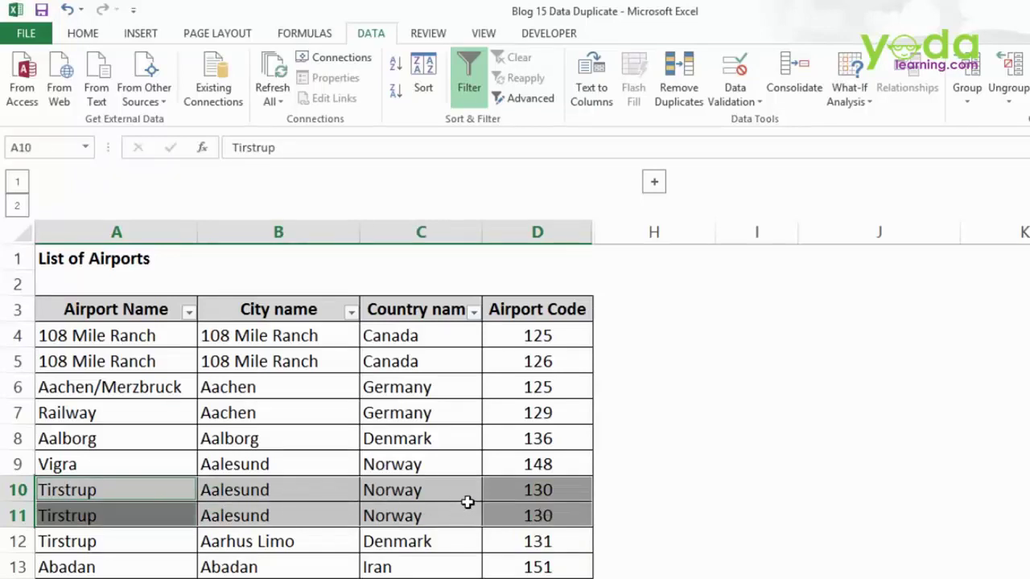
{"action": "left_click", "coordinate": [98, 544]}
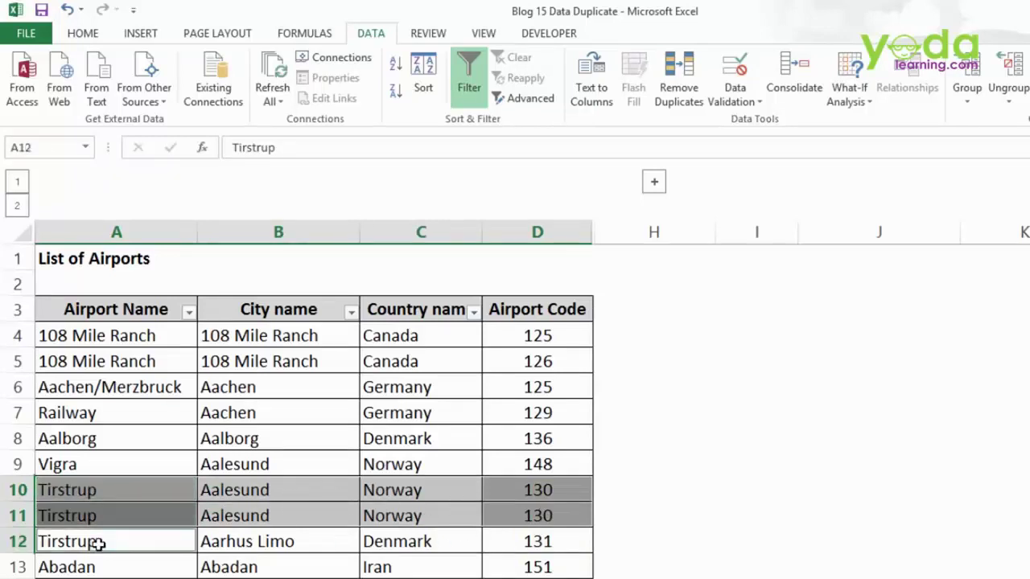
{"action": "left_click", "coordinate": [575, 544], "text": "ctrl"}
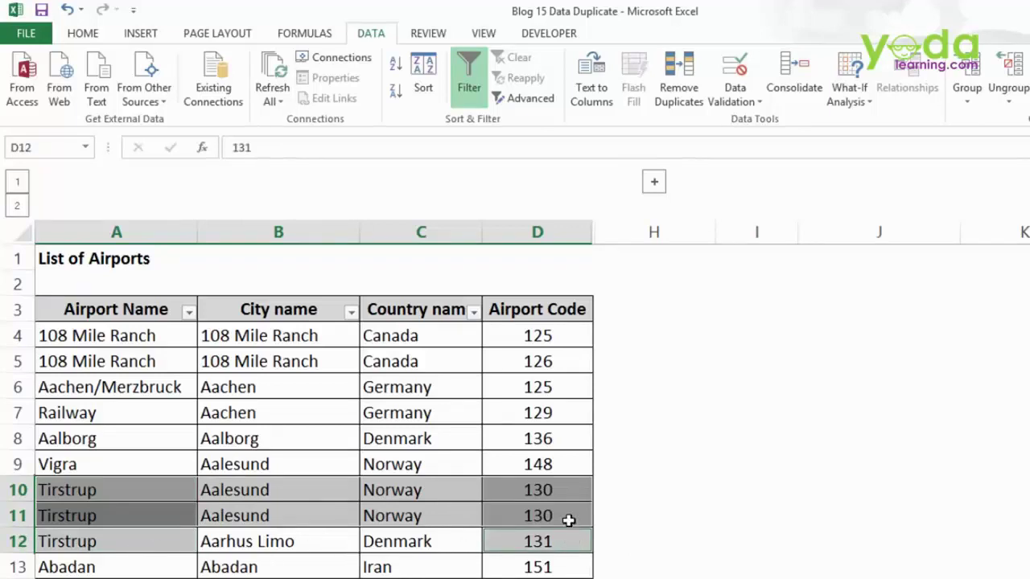
{"action": "left_click", "coordinate": [11, 489]}
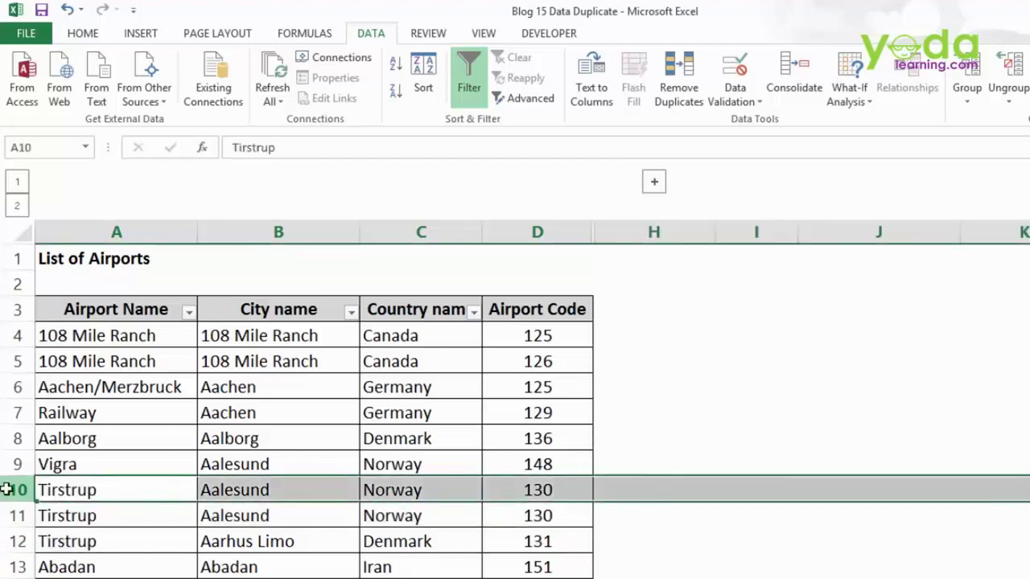
{"action": "left_click", "coordinate": [14, 542], "text": "ctrl"}
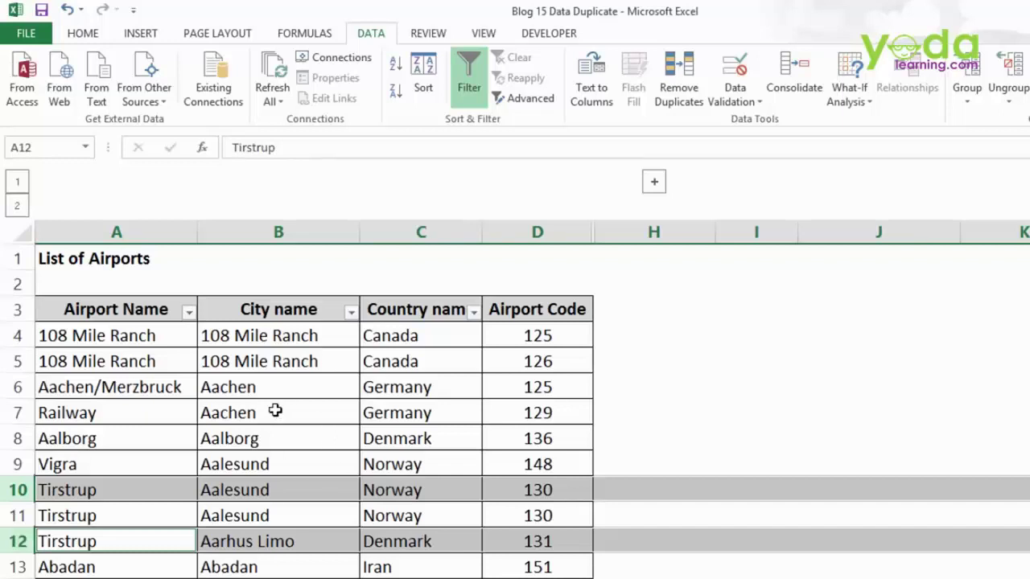
- Compare the Airport Code and Airport Name columns, checking rows 4 and 6 sharing code 125
{"action": "left_click_drag", "start_coordinate": [533, 309], "coordinate": [526, 469]}
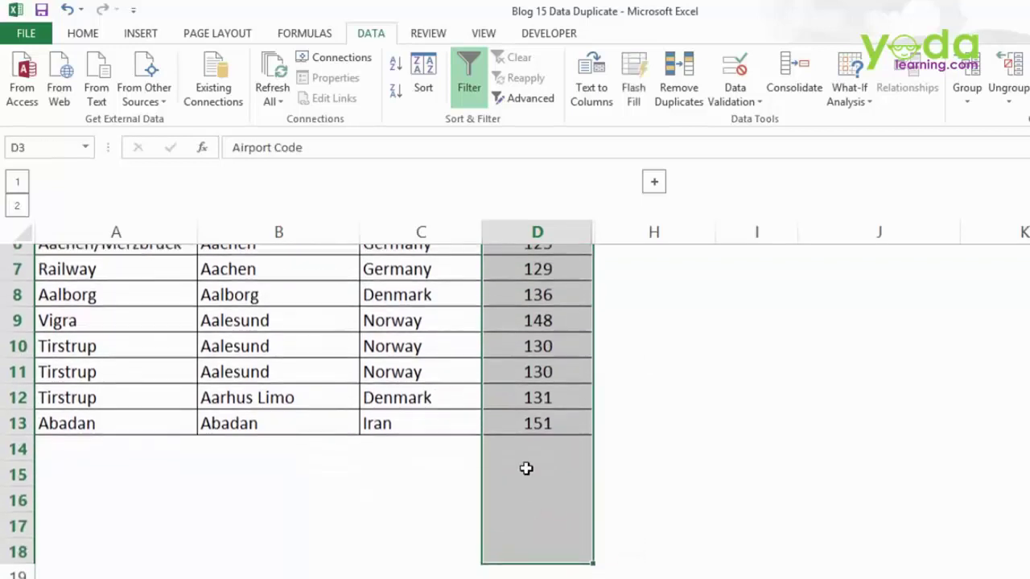
{"action": "scroll", "coordinate": [95, 322], "scroll_direction": "up", "scroll_amount": 2}
{"action": "left_click_drag", "start_coordinate": [129, 307], "coordinate": [120, 573]}
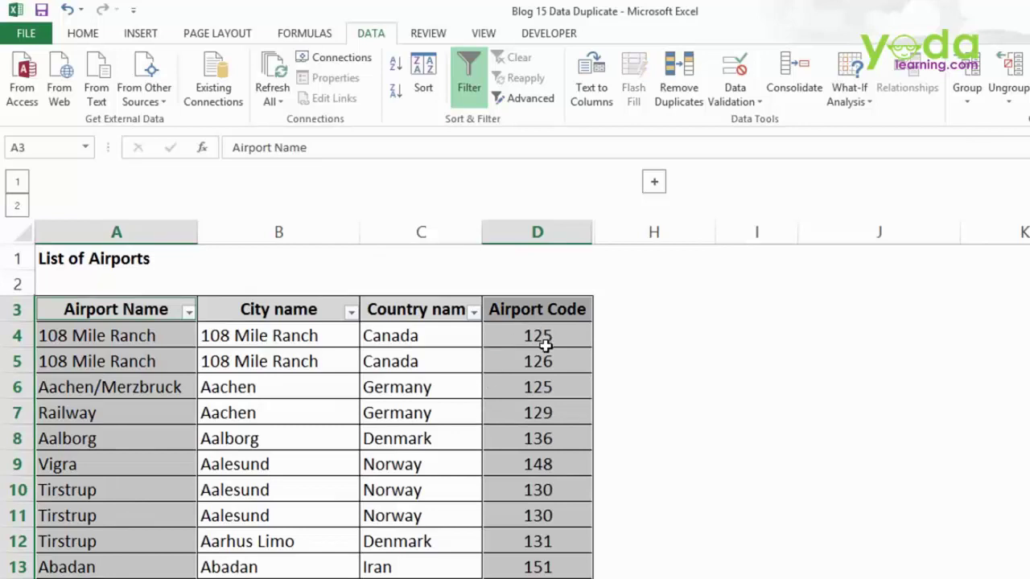
{"action": "left_click", "coordinate": [542, 338]}
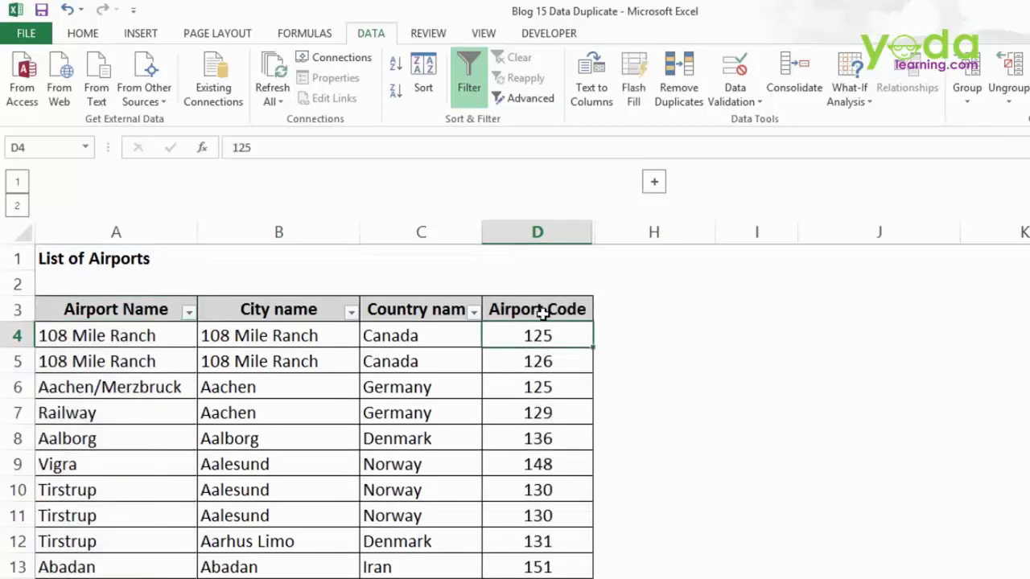
{"action": "left_click", "coordinate": [545, 306]}
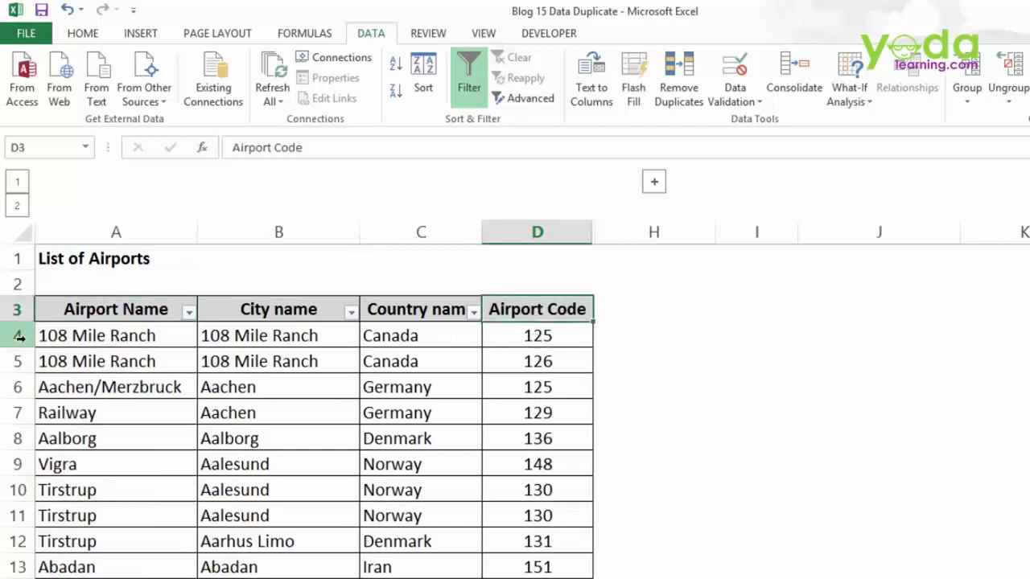
{"action": "left_click", "coordinate": [574, 335]}
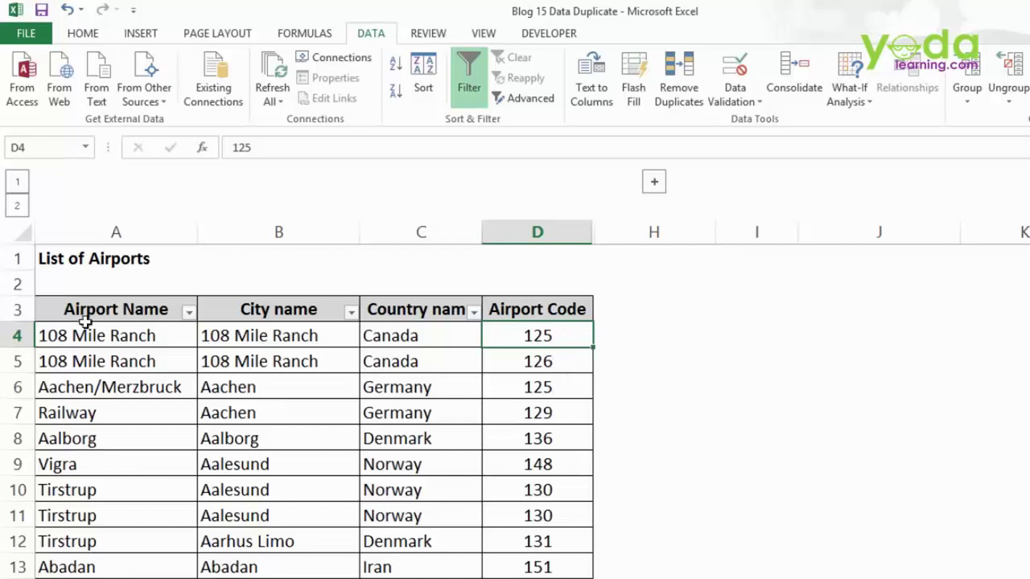
{"action": "left_click", "coordinate": [17, 335]}
{"action": "left_click", "coordinate": [18, 387], "text": "ctrl"}
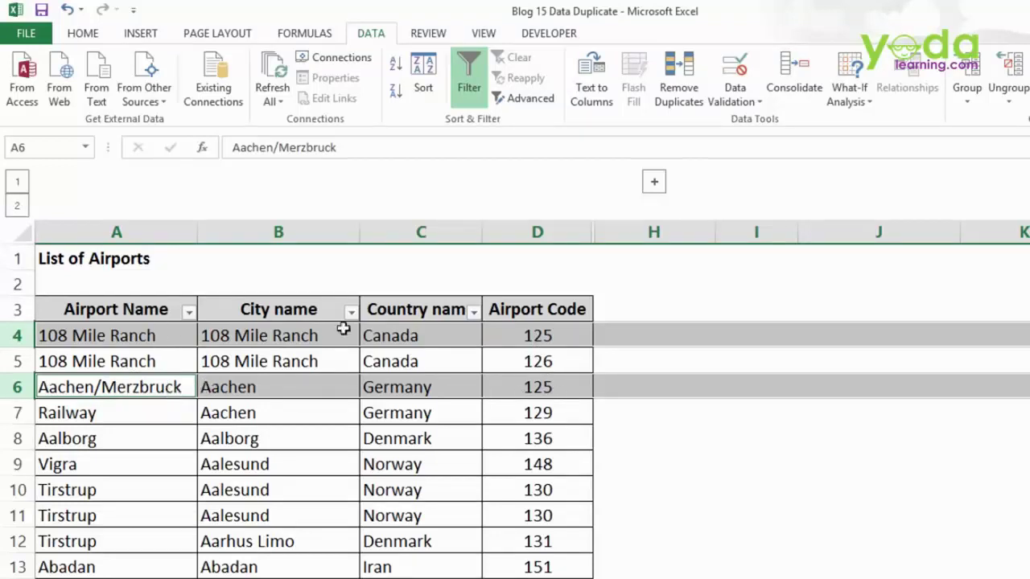
- Select the full table A3:D13 from the Airport Name heading with Ctrl+Shift+Right and Down
{"action": "left_click", "coordinate": [538, 309]}
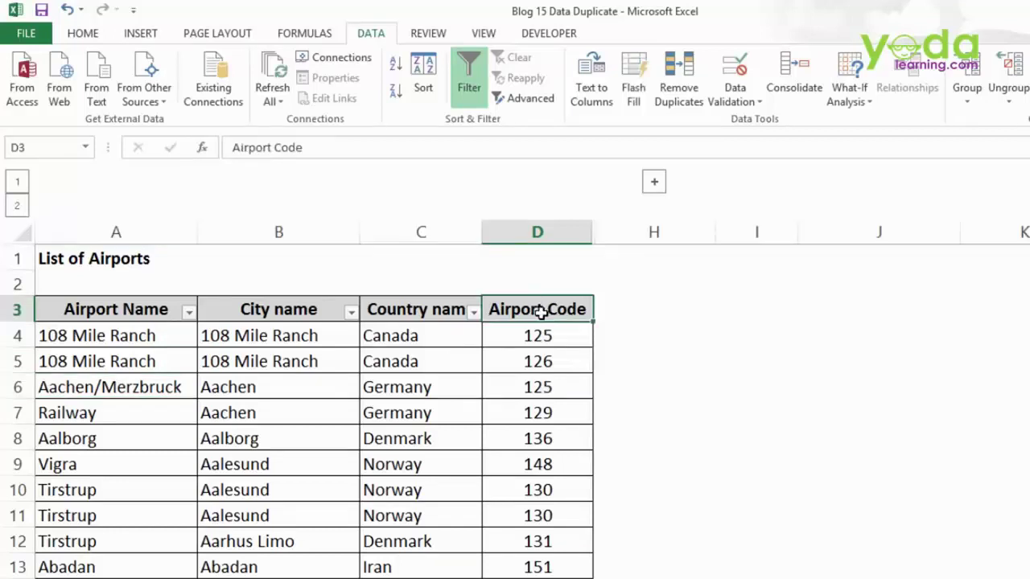
{"action": "left_click_drag", "start_coordinate": [539, 309], "coordinate": [539, 516]}
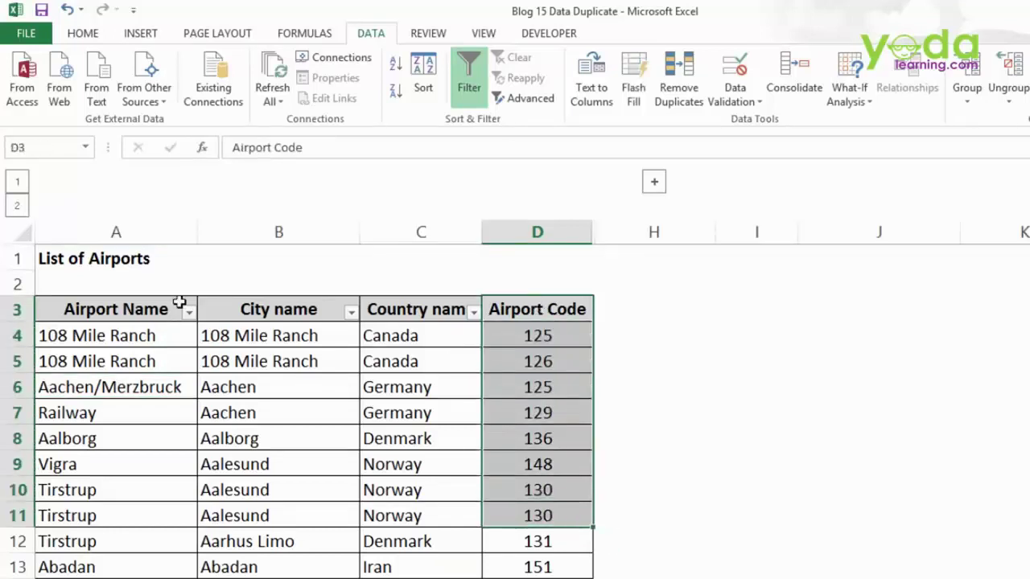
{"action": "left_click_drag", "start_coordinate": [139, 311], "coordinate": [137, 463]}
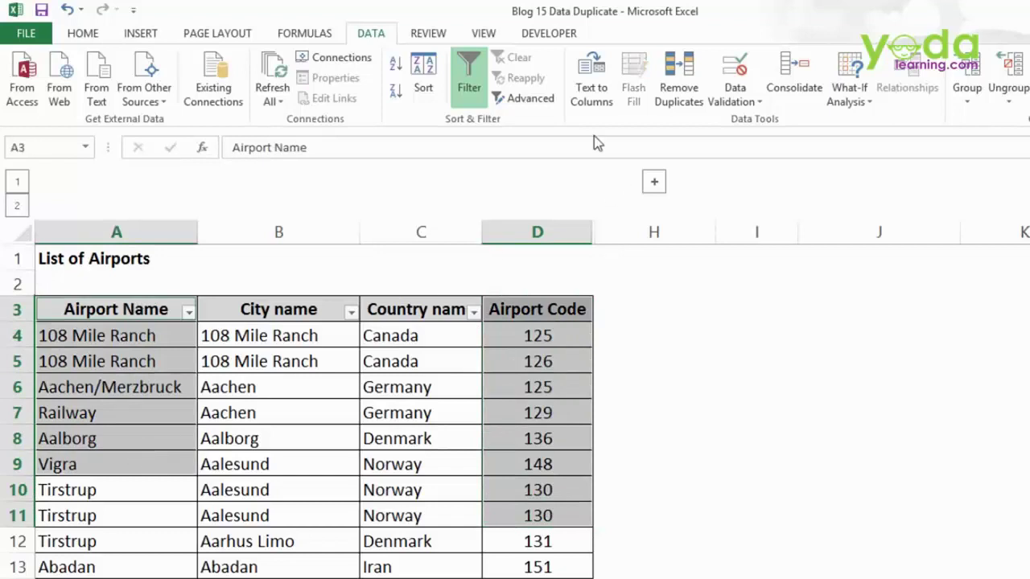
{"action": "left_click", "coordinate": [149, 309]}
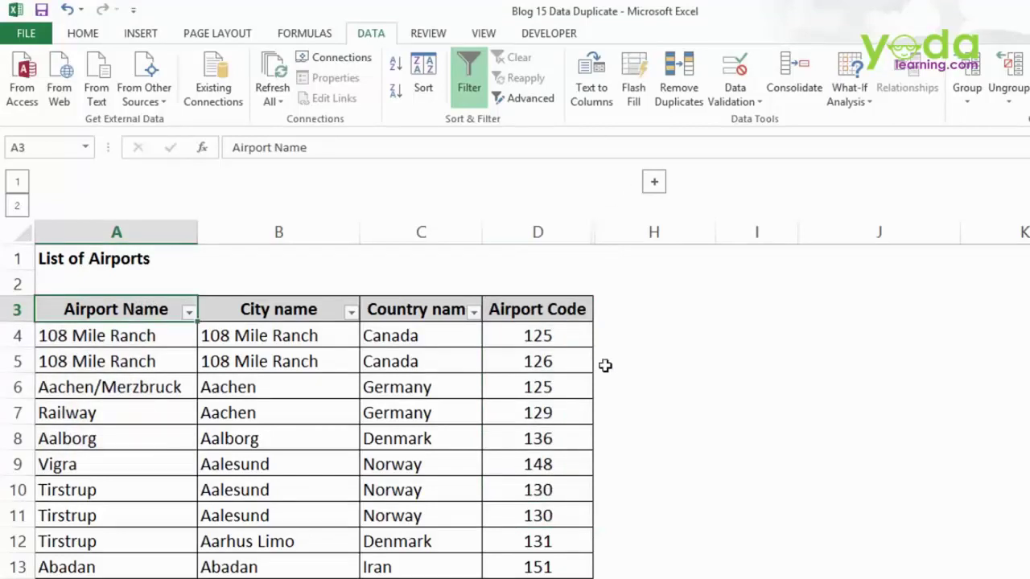
{"action": "key", "text": "ctrl+shift+Right"}
{"action": "key", "text": "ctrl+shift+Down"}
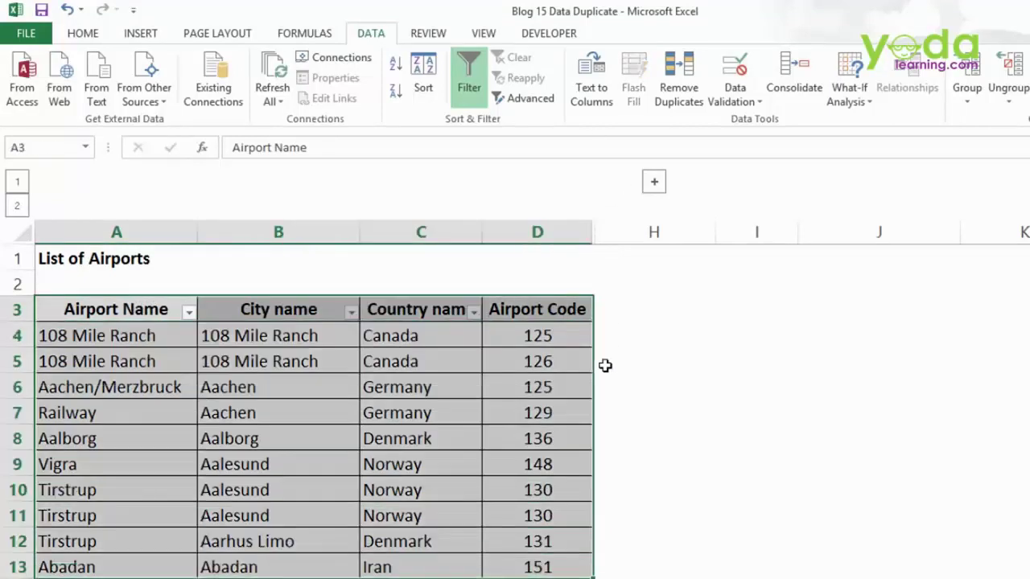
- Remove duplicates matching on Airport Name and Airport Code only, deleting 1 row
{"action": "left_click", "coordinate": [680, 98]}
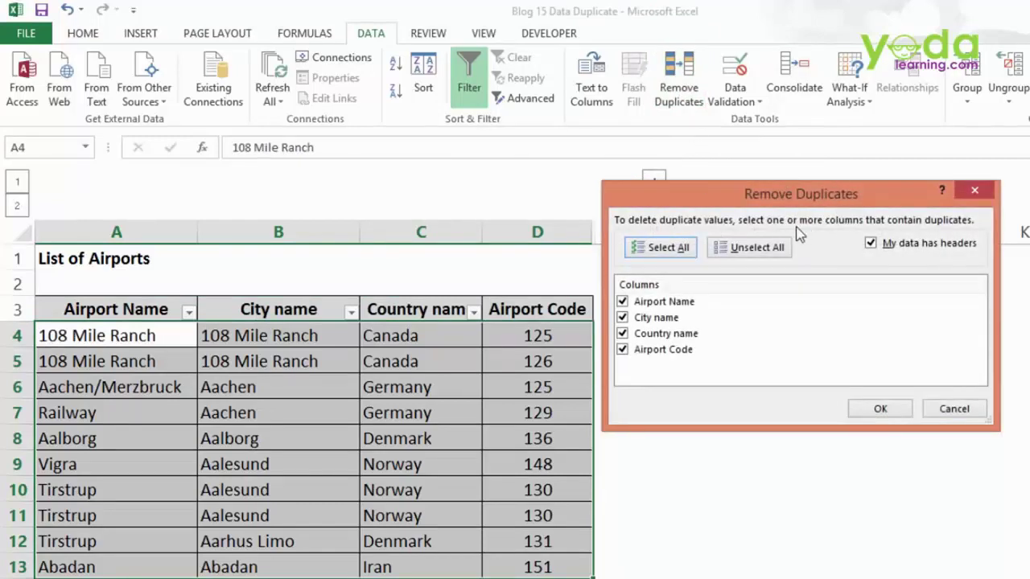
{"action": "left_click", "coordinate": [651, 304]}
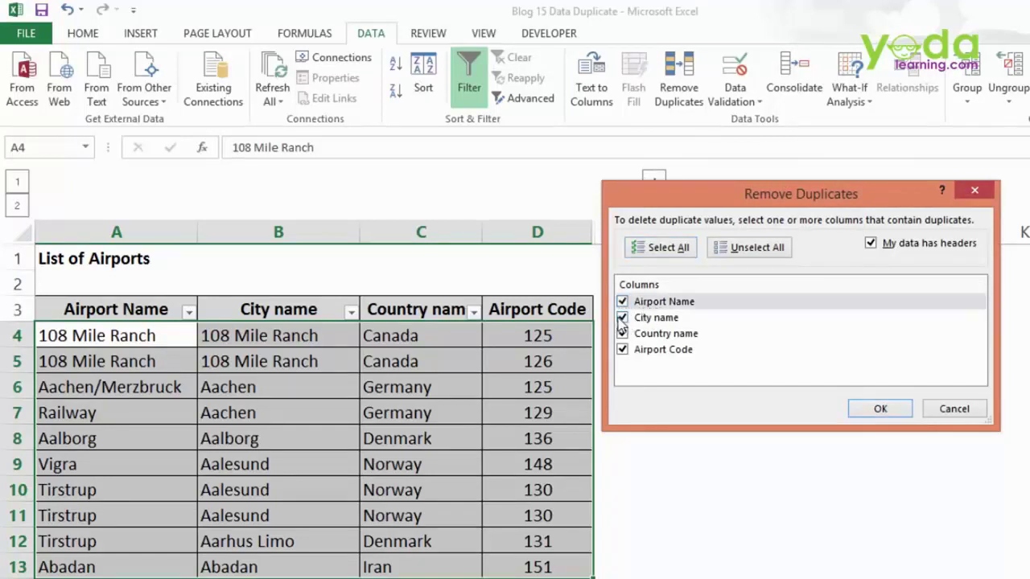
{"action": "left_click", "coordinate": [624, 319]}
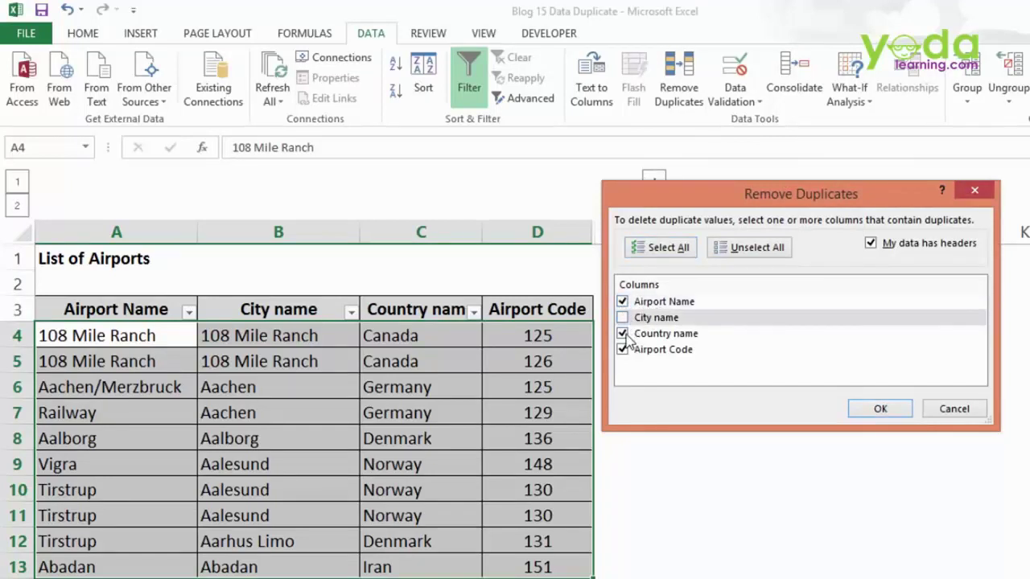
{"action": "left_click", "coordinate": [624, 335]}
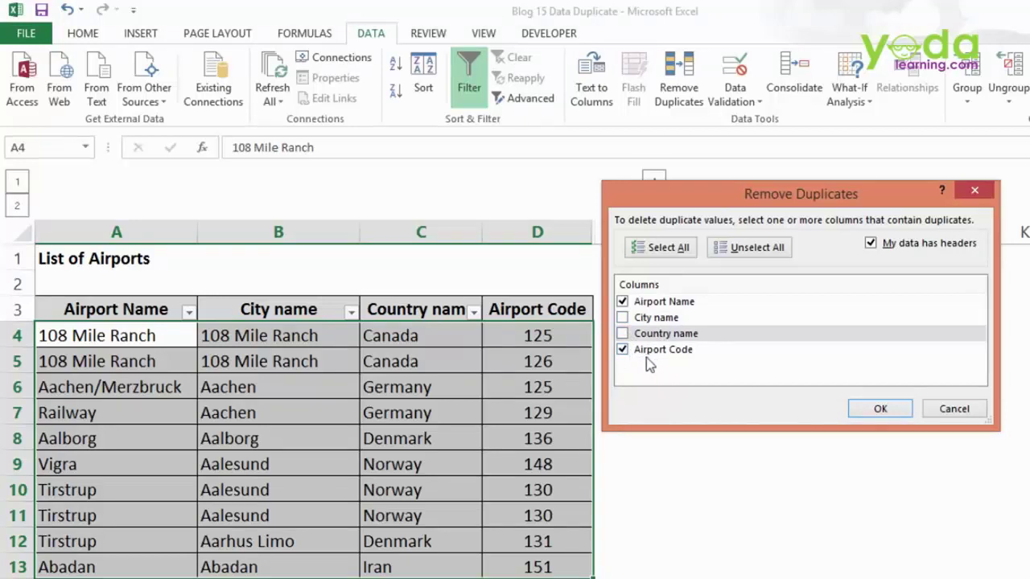
{"action": "left_click", "coordinate": [880, 415]}
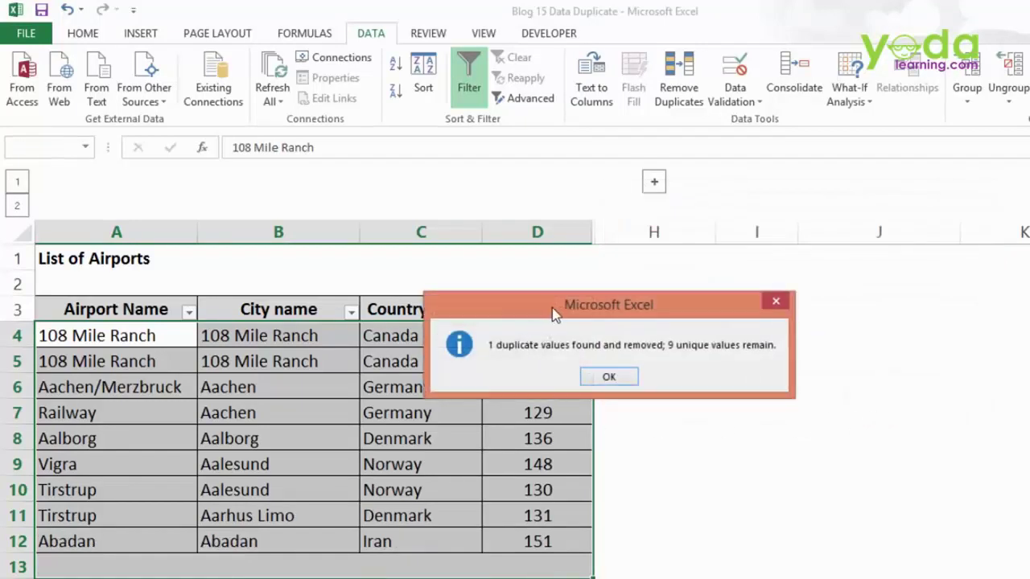
{"action": "left_click_drag", "start_coordinate": [554, 312], "coordinate": [711, 247]}
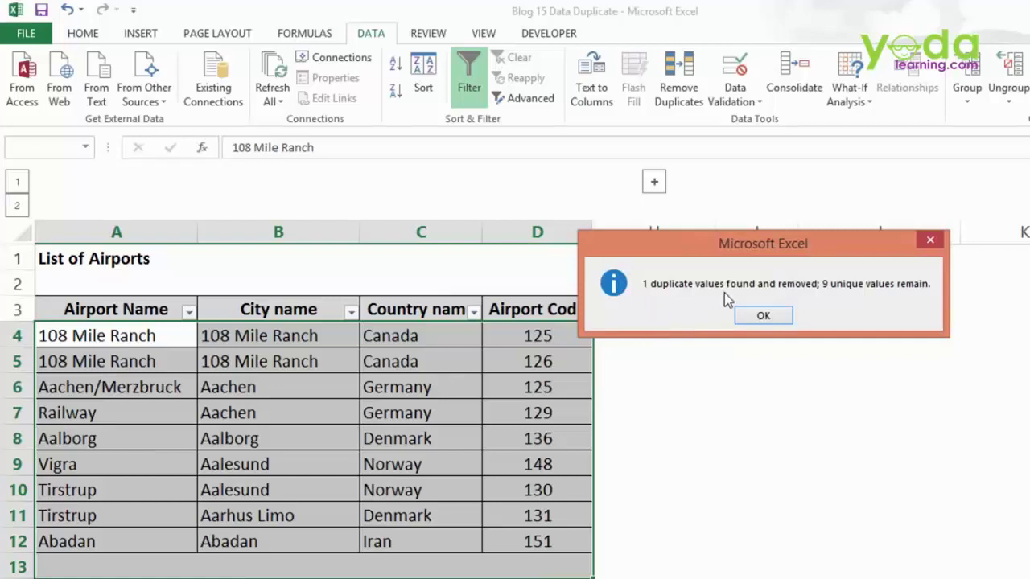
{"action": "left_click", "coordinate": [761, 316]}
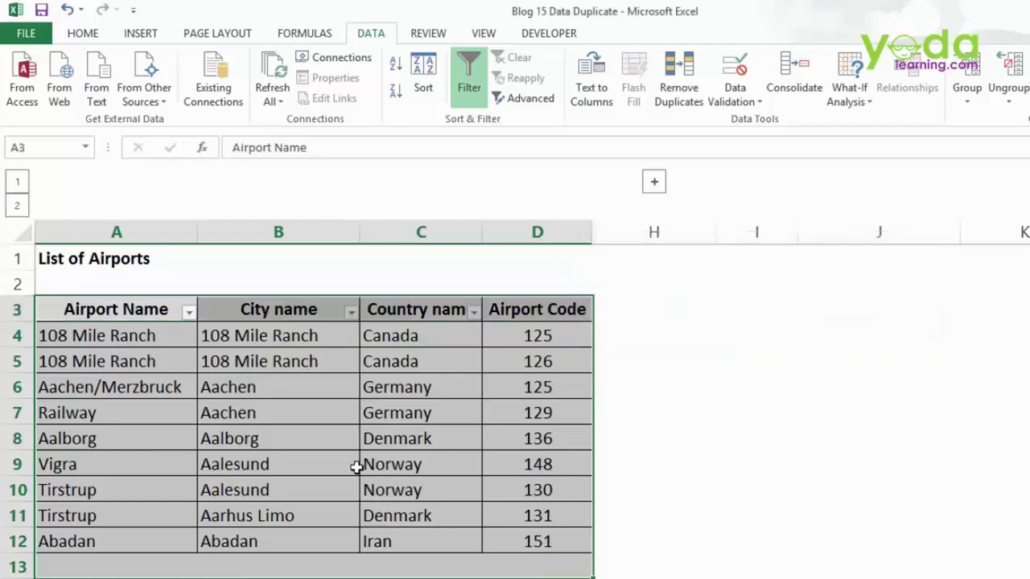
- Check the remaining Tirstrup rows and their airport code 130 after deduplication
{"action": "left_click", "coordinate": [56, 491]}
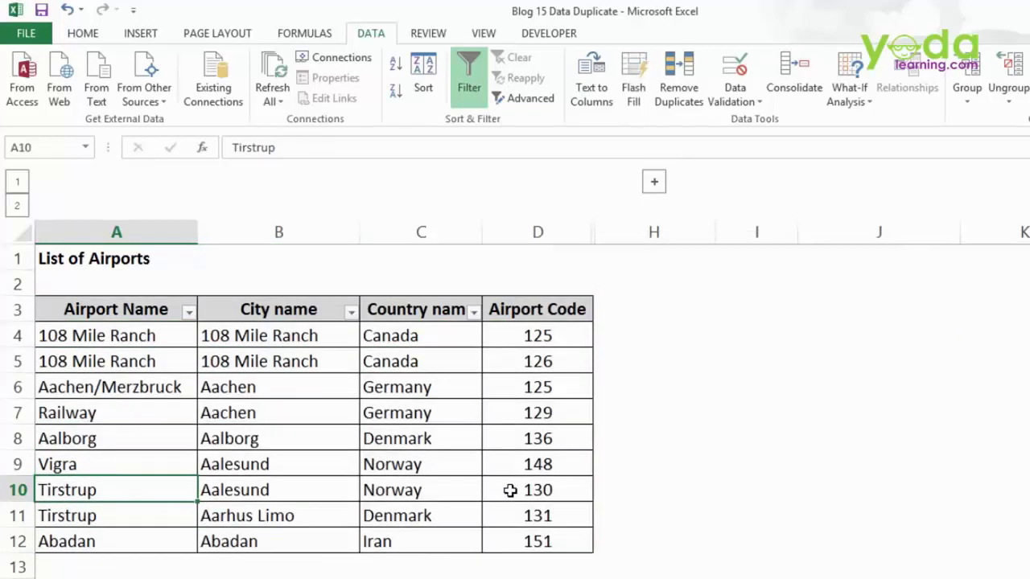
{"action": "left_click", "coordinate": [510, 490]}
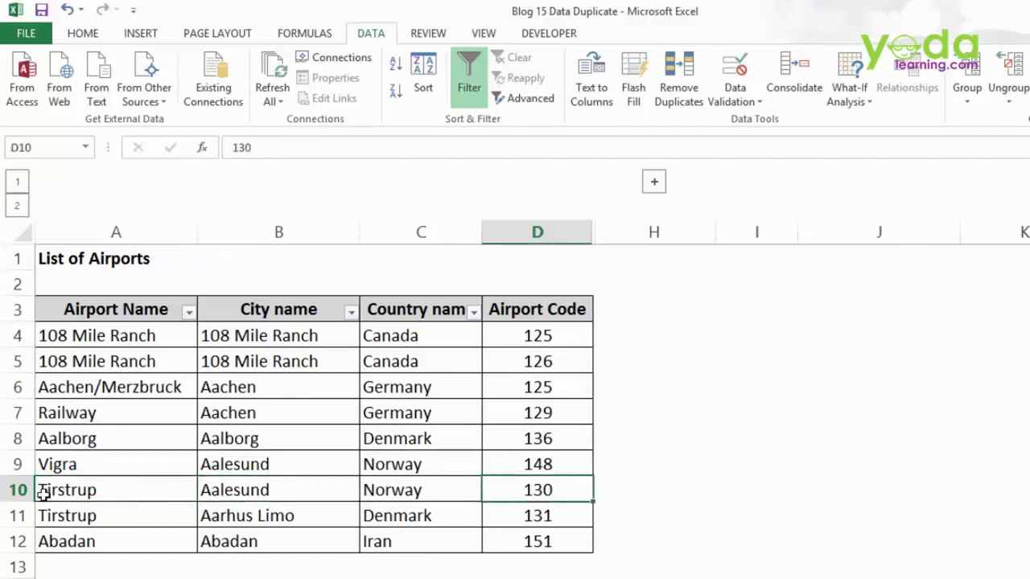
{"action": "left_click", "coordinate": [18, 518]}
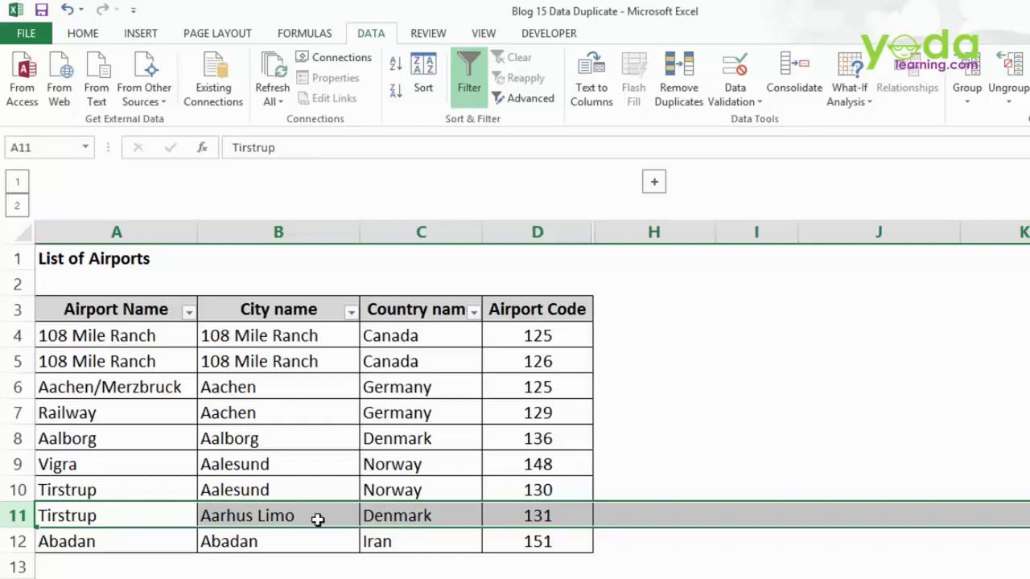
{"action": "left_click", "coordinate": [446, 497]}
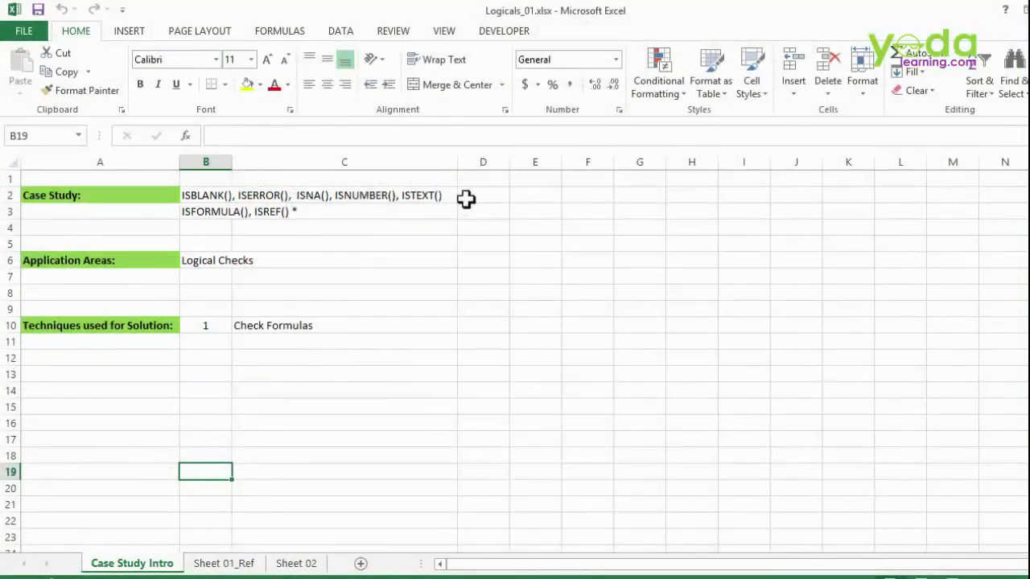
- On Sheet 01_Ref, look over the 1984 test value and ISNUMBER label, then select C3
{"action": "left_click_drag", "start_coordinate": [187, 211], "coordinate": [426, 212]}
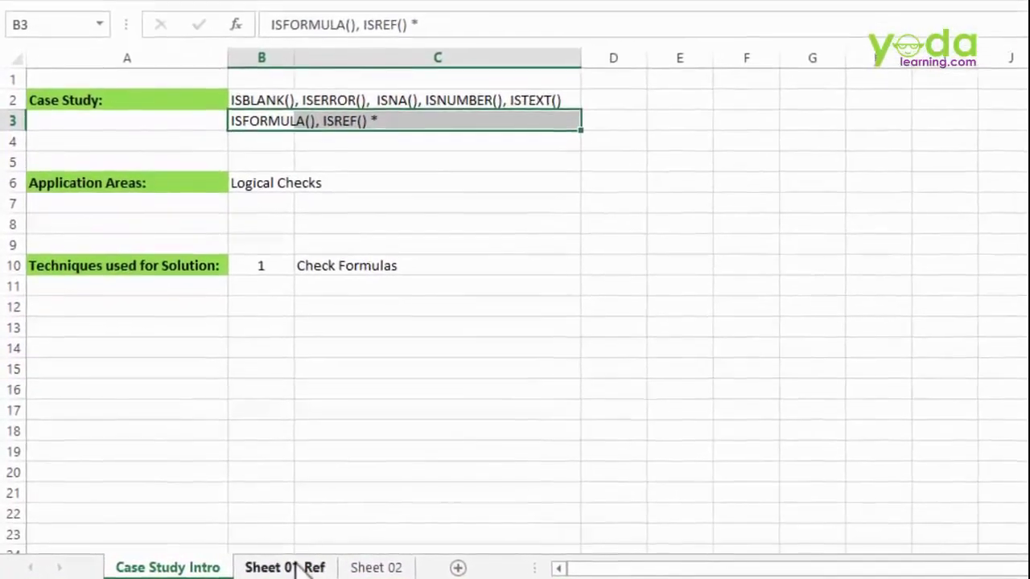
{"action": "left_click", "coordinate": [270, 566]}
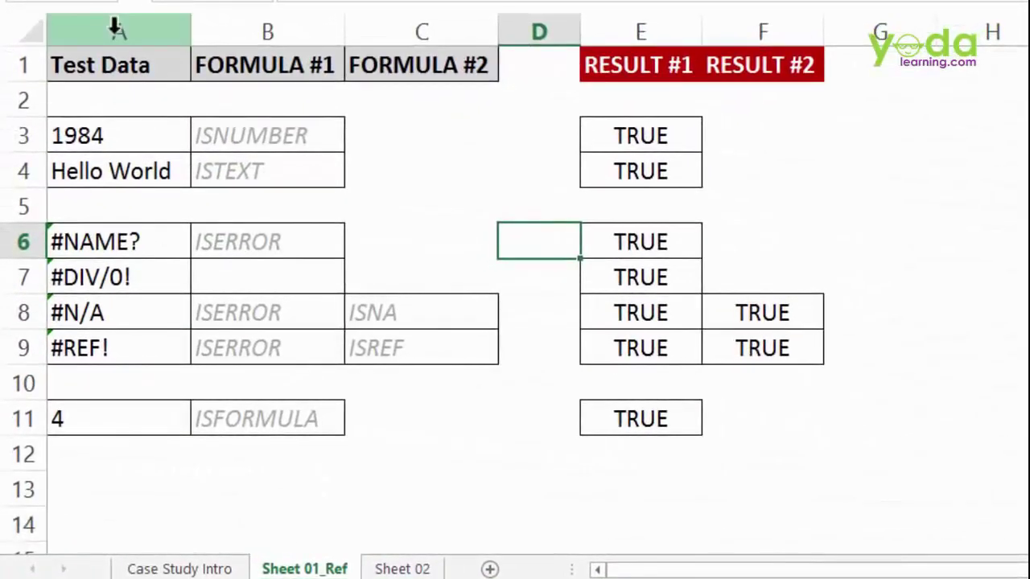
{"action": "left_click", "coordinate": [113, 50]}
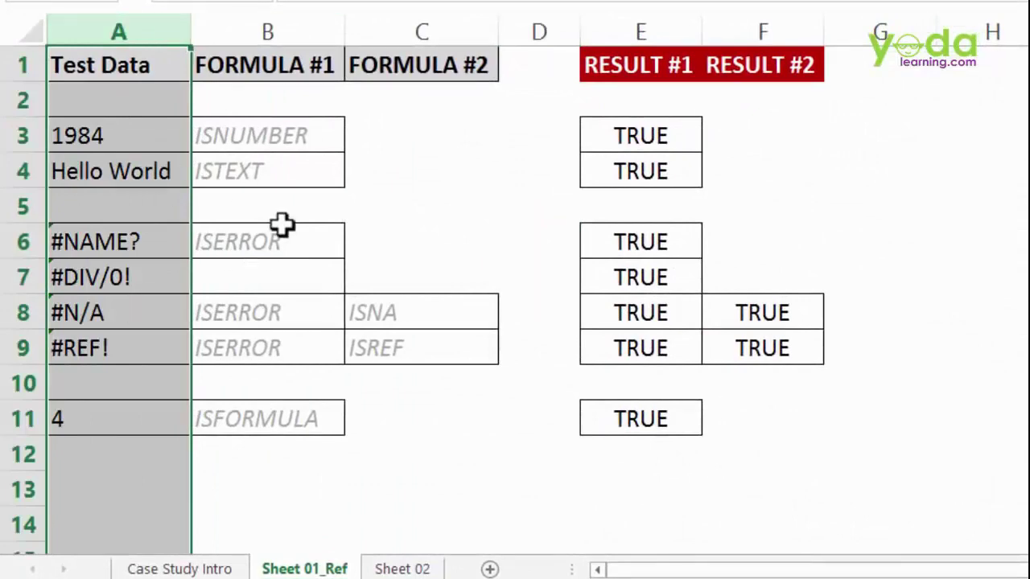
{"action": "left_click", "coordinate": [276, 136]}
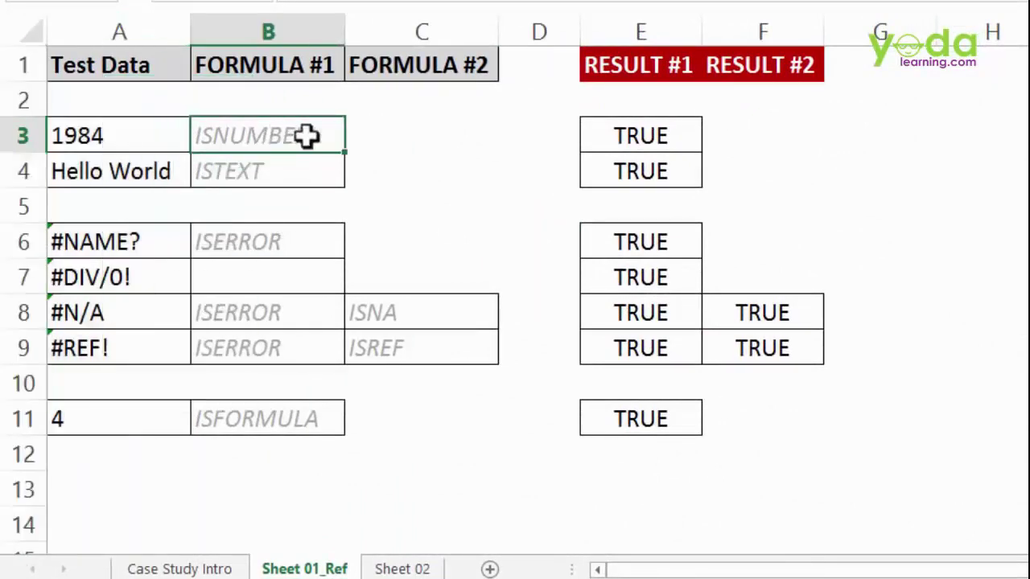
{"action": "left_click", "coordinate": [146, 132]}
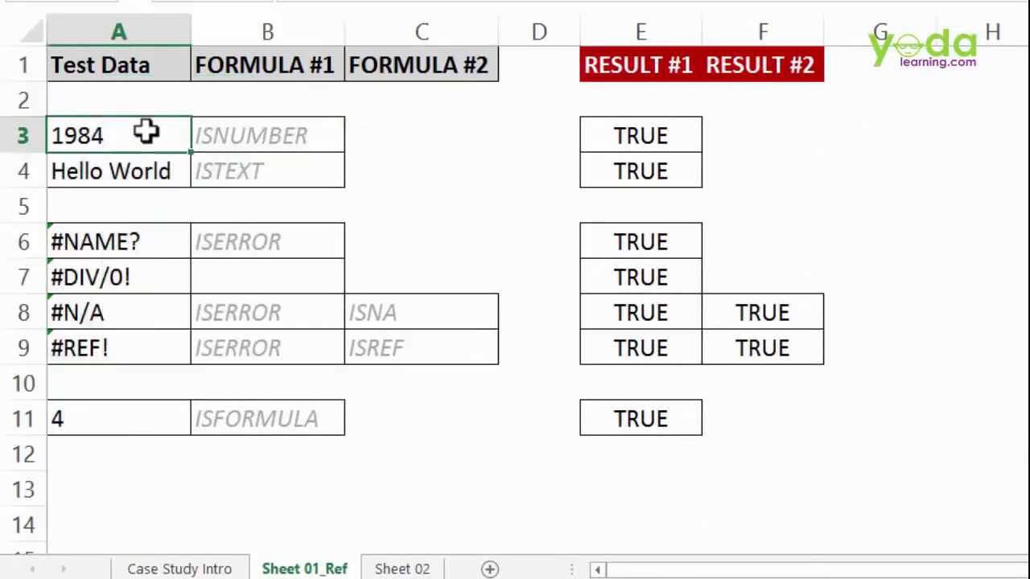
{"action": "left_click", "coordinate": [402, 139]}
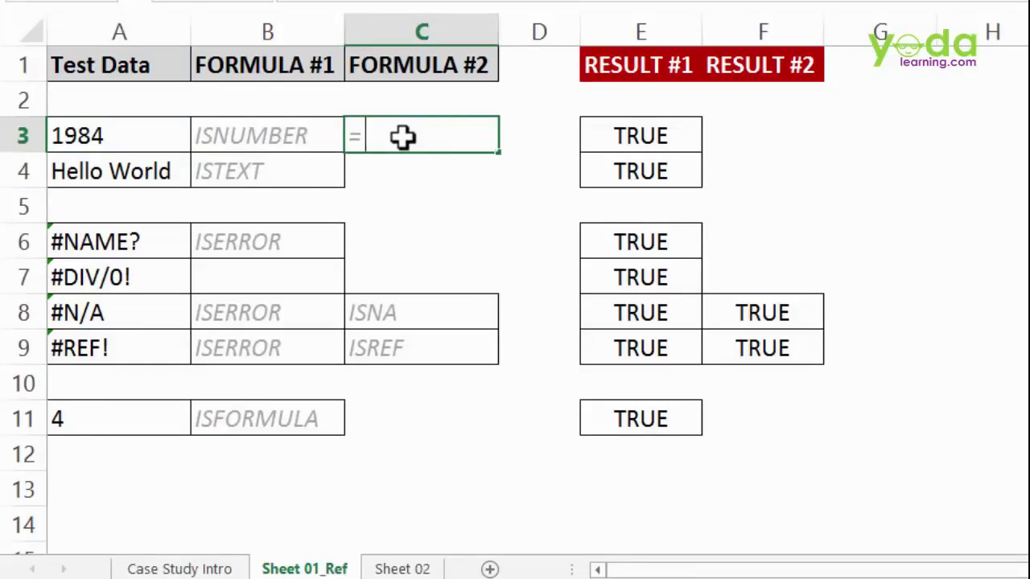
- Cancel the started formula in C3 and insert a blank column D
{"action": "type", "text": "=isn"}
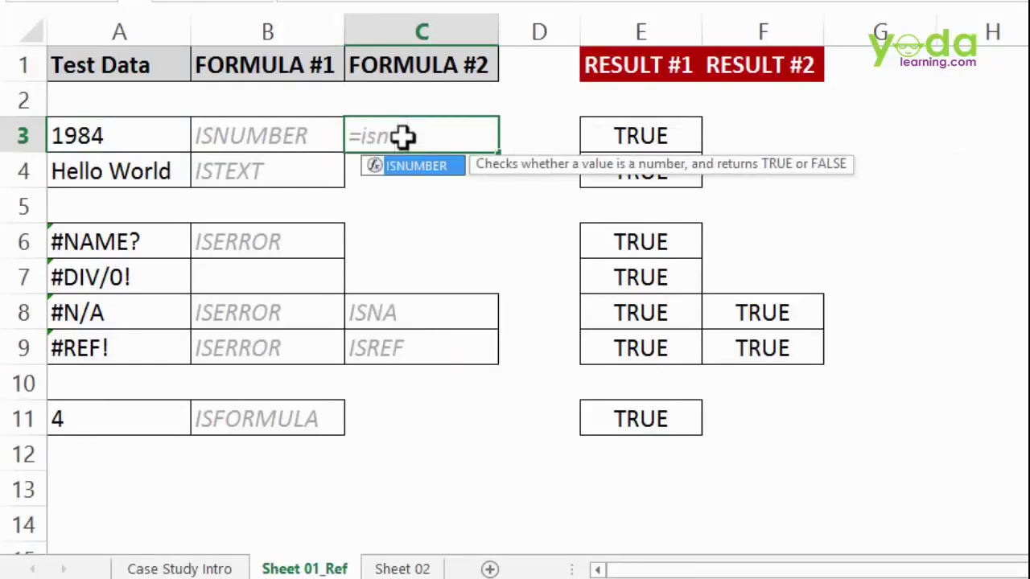
{"action": "key", "text": "Escape"}
{"action": "key", "text": "Escape"}
{"action": "left_click", "coordinate": [559, 29]}
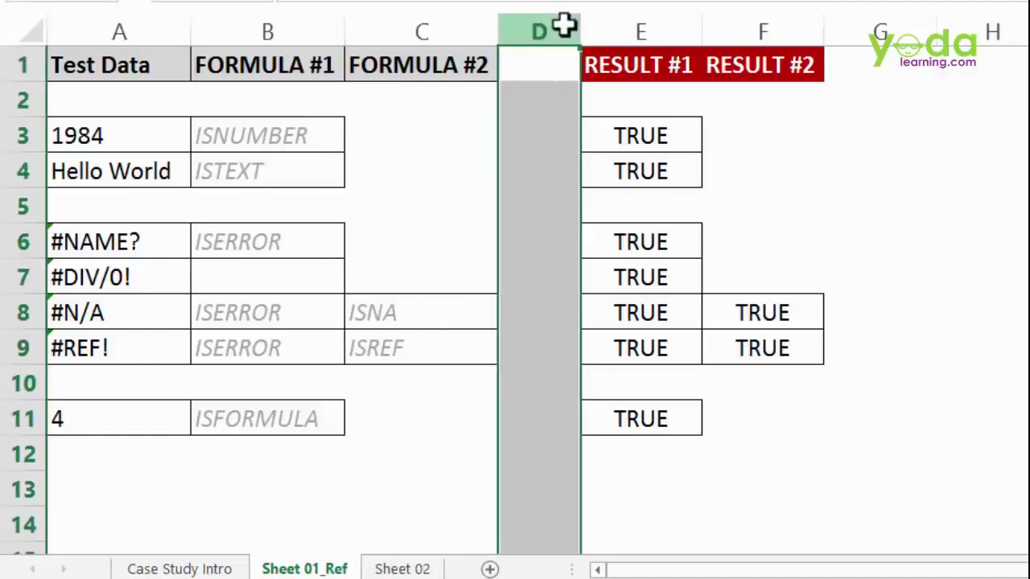
{"action": "key", "text": "ctrl+shift+plus"}
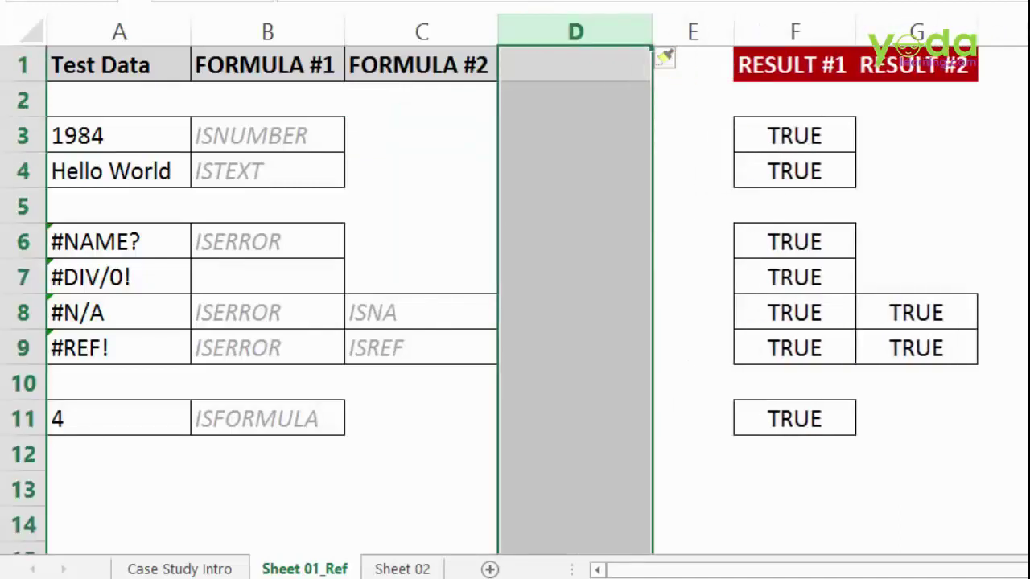
{"action": "key", "text": "alt+h"}
{"action": "key", "text": "f"}
{"action": "key", "text": "c"}
{"action": "key", "text": "Return"}
- Enter =ISNUMBER(A3) in D3
{"action": "left_click", "coordinate": [556, 121]}
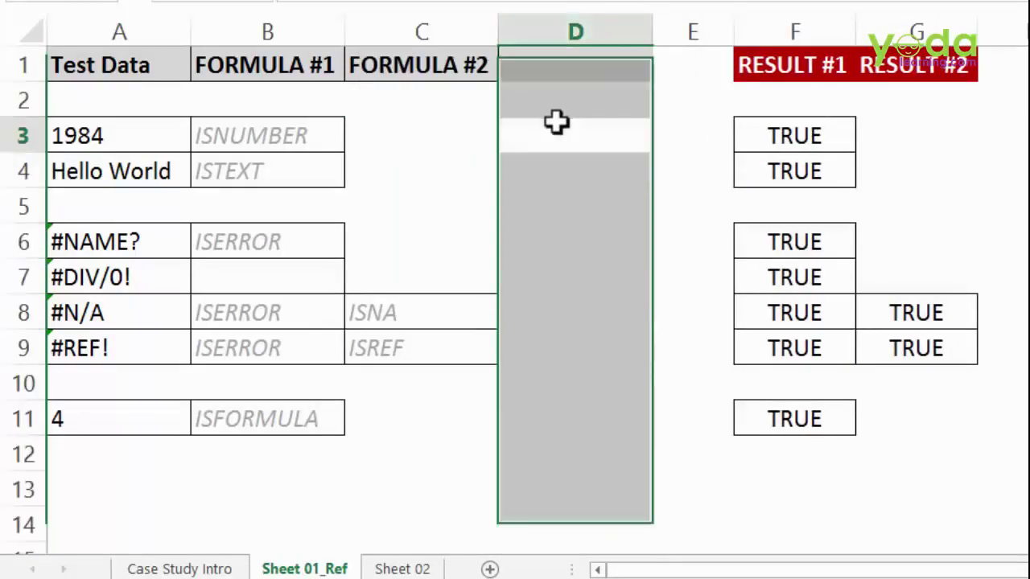
{"action": "type", "text": "="}
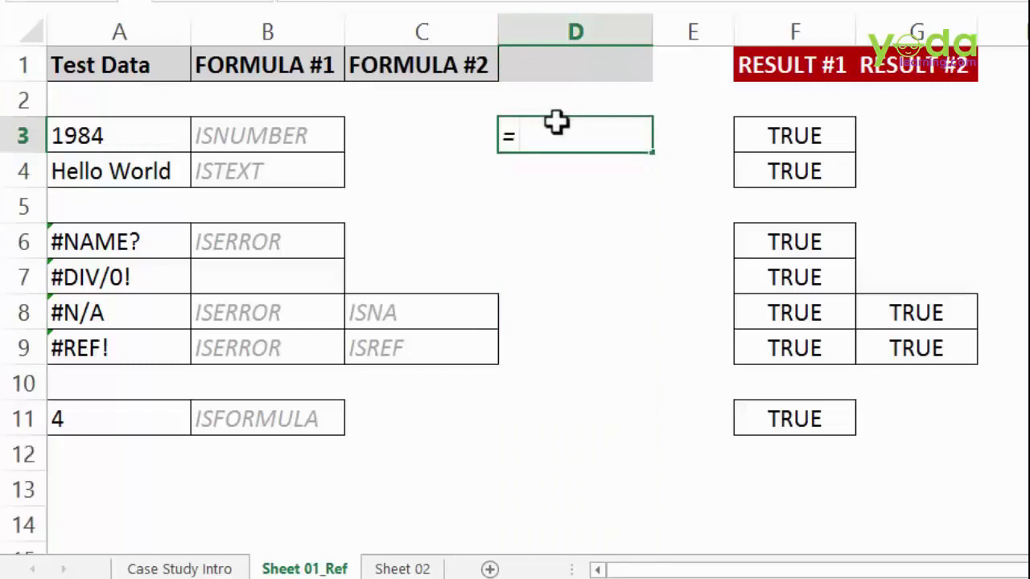
{"action": "type", "text": "isnum"}
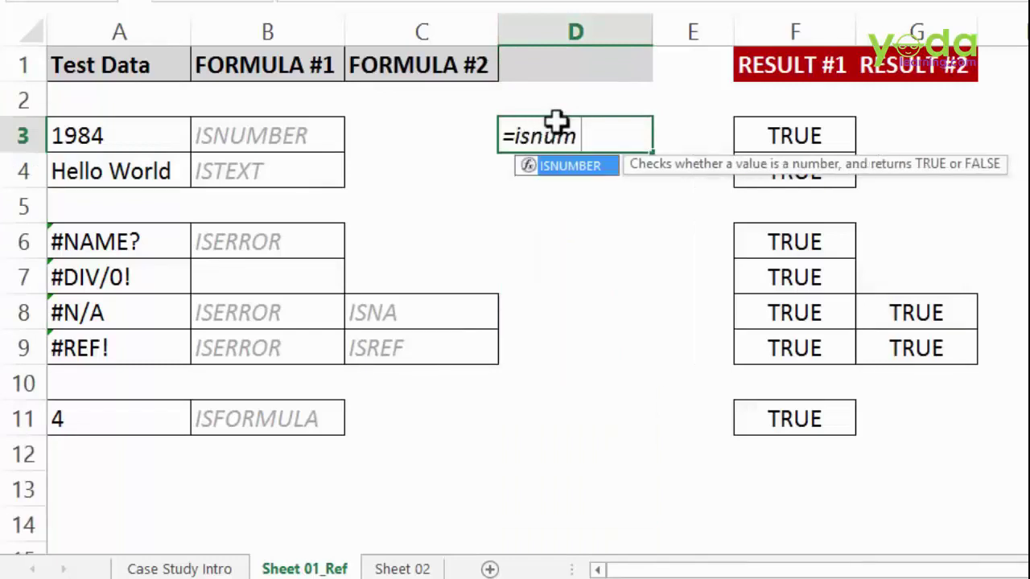
{"action": "key", "text": "Tab"}
{"action": "left_click", "coordinate": [104, 137]}
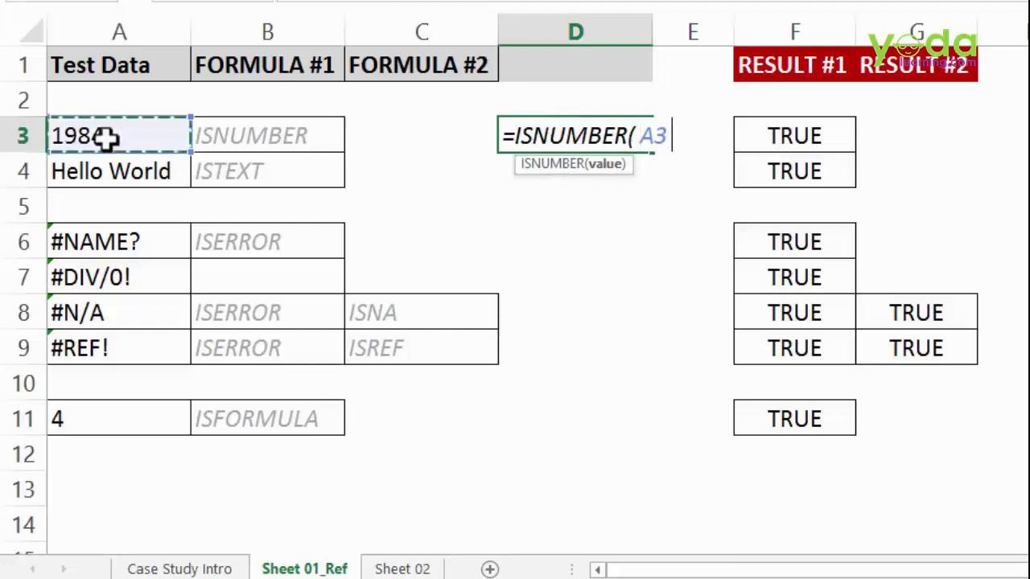
{"action": "type", "text": ")"}
{"action": "key", "text": "Return"}
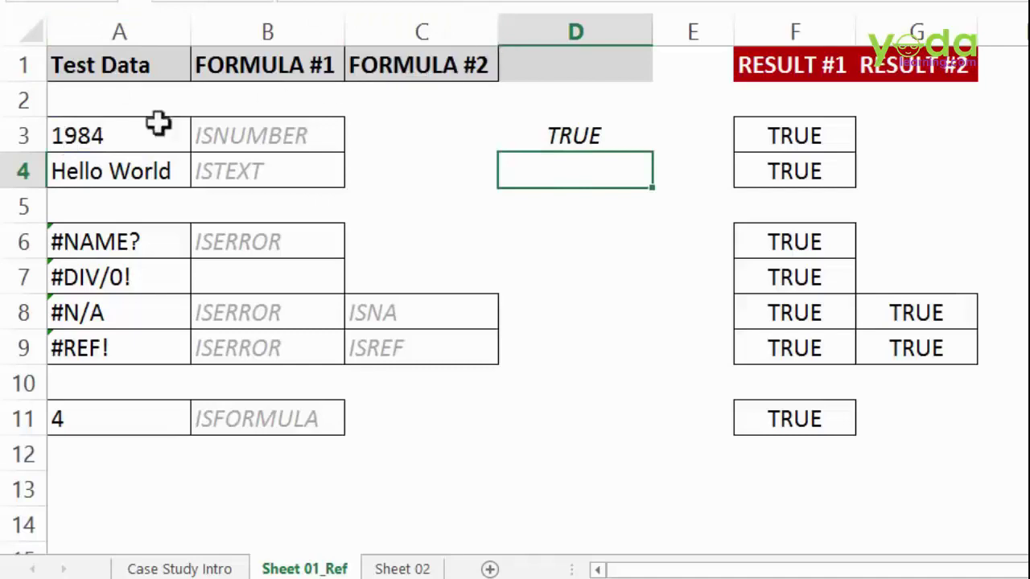
- Store A3's 1984 as text by prefixing it with an apostrophe
{"action": "left_click", "coordinate": [55, 137]}
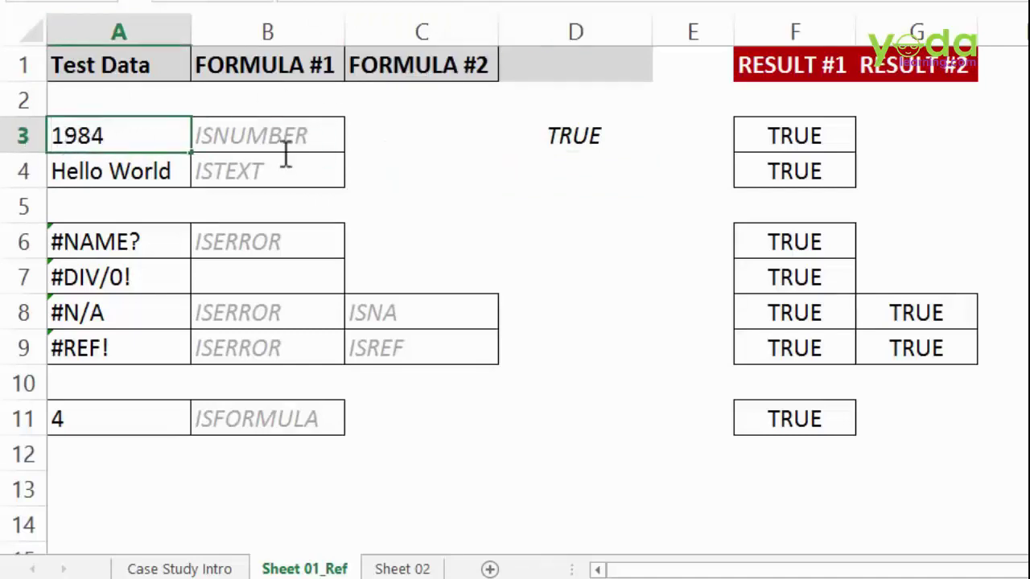
{"action": "key", "text": "F2"}
{"action": "key", "text": "Home"}
{"action": "type", "text": "'"}
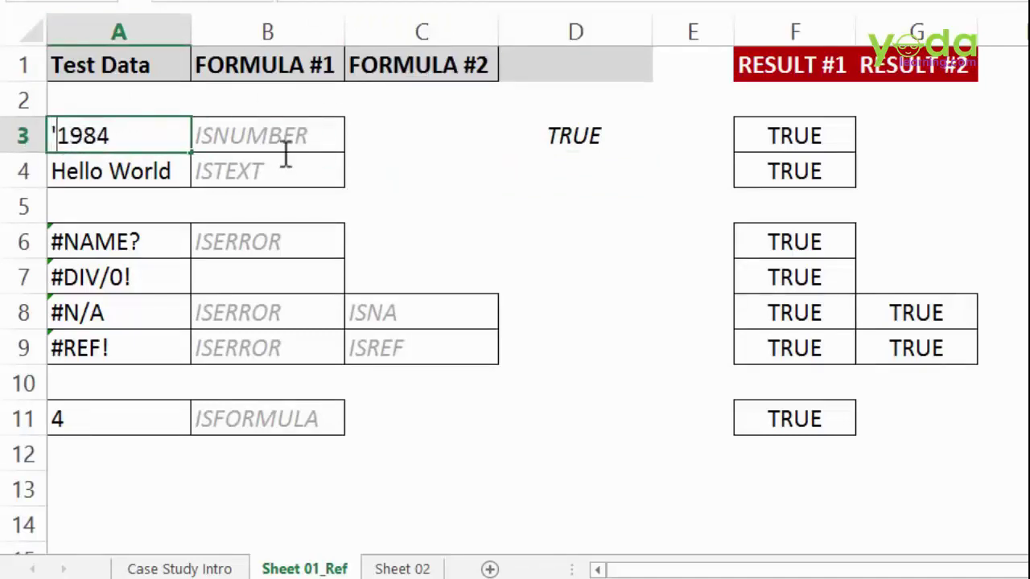
{"action": "key", "text": "Return"}
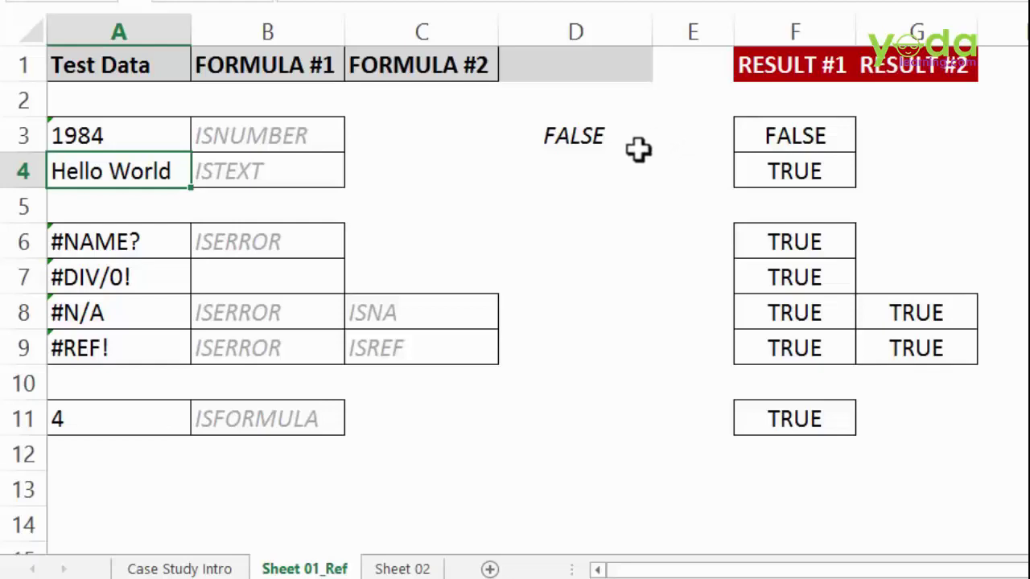
- Enter =ISTEXT(A4) in D4 to test Hello World, returning TRUE
{"action": "left_click", "coordinate": [563, 161]}
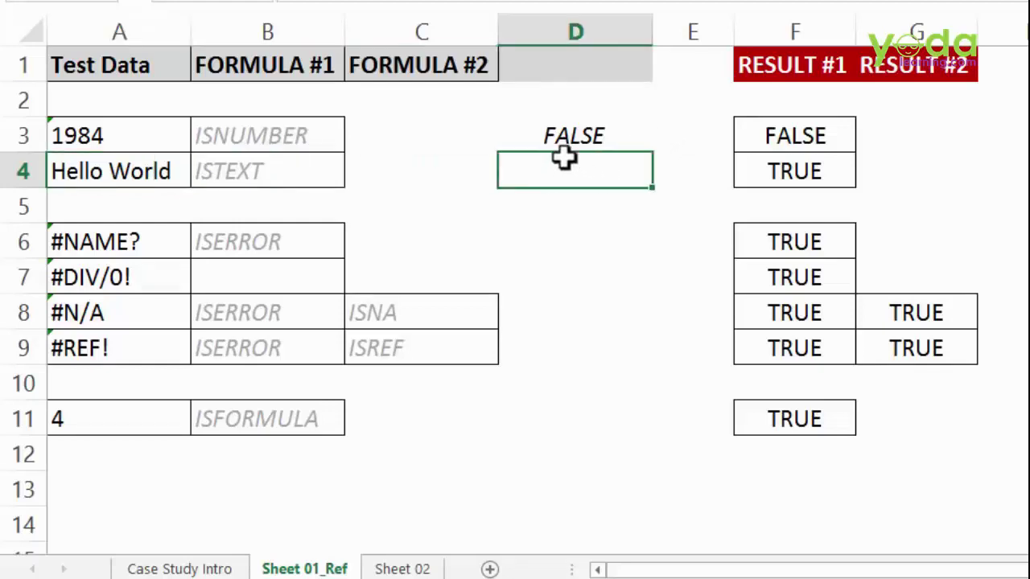
{"action": "type", "text": "=ist"}
{"action": "key", "text": "Tab"}
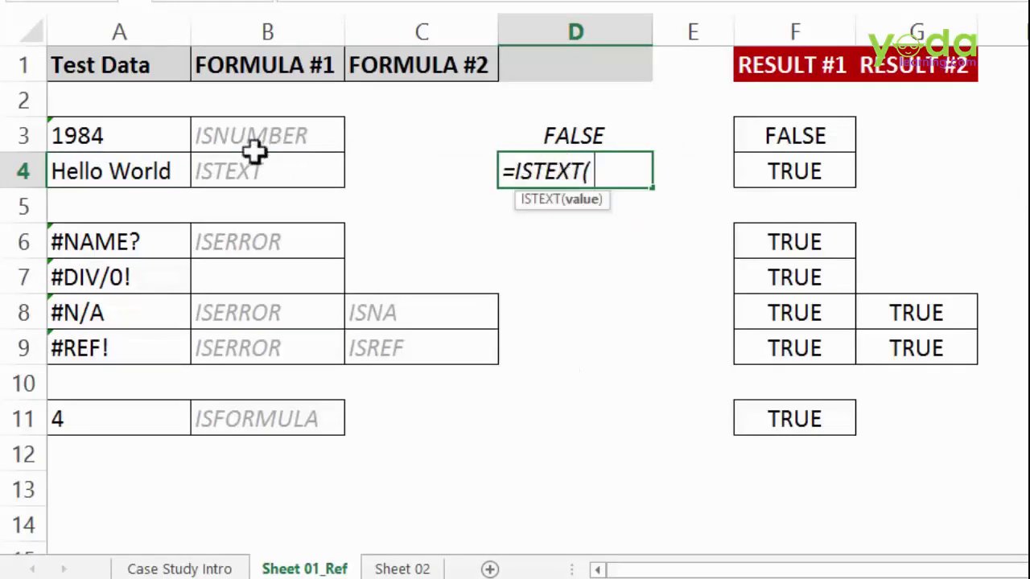
{"action": "left_click", "coordinate": [149, 165]}
{"action": "type", "text": ")"}
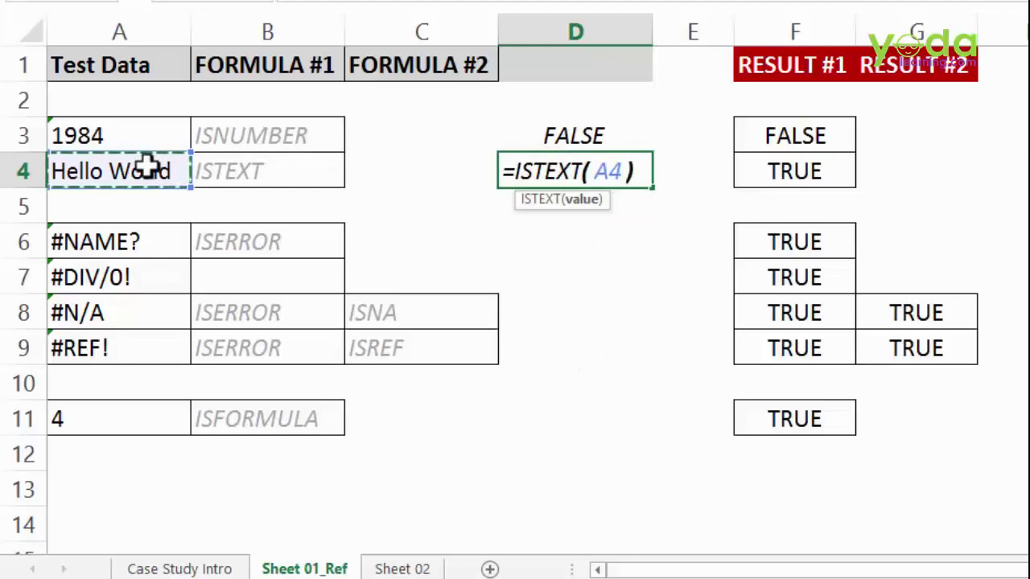
{"action": "key", "text": "Return"}
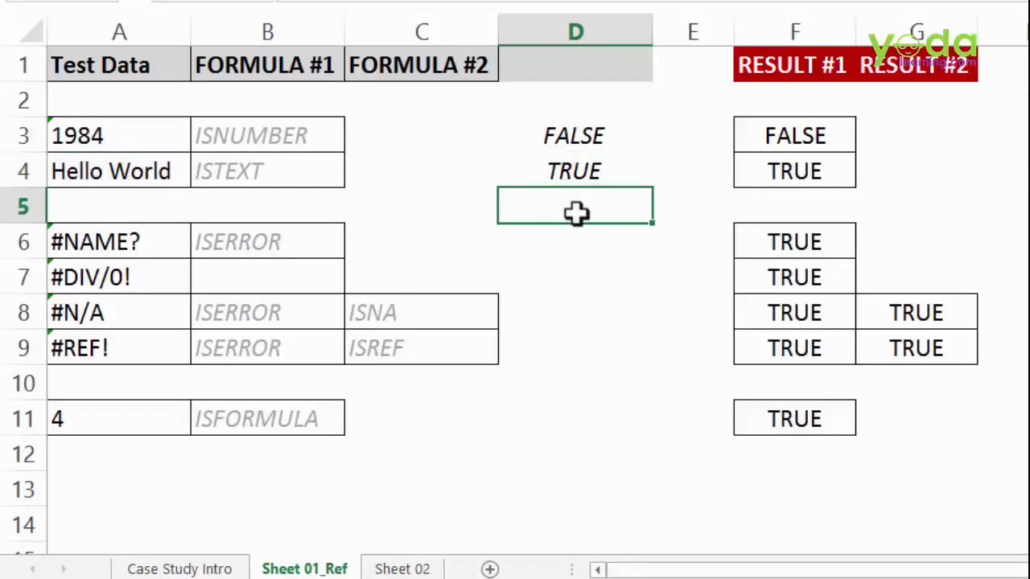
{"action": "mouse_move", "coordinate": [145, 239]}
{"action": "left_mouse_down"}
{"action": "mouse_move", "coordinate": [129, 282]}
{"action": "mouse_move", "coordinate": [131, 351]}
{"action": "left_mouse_up"}
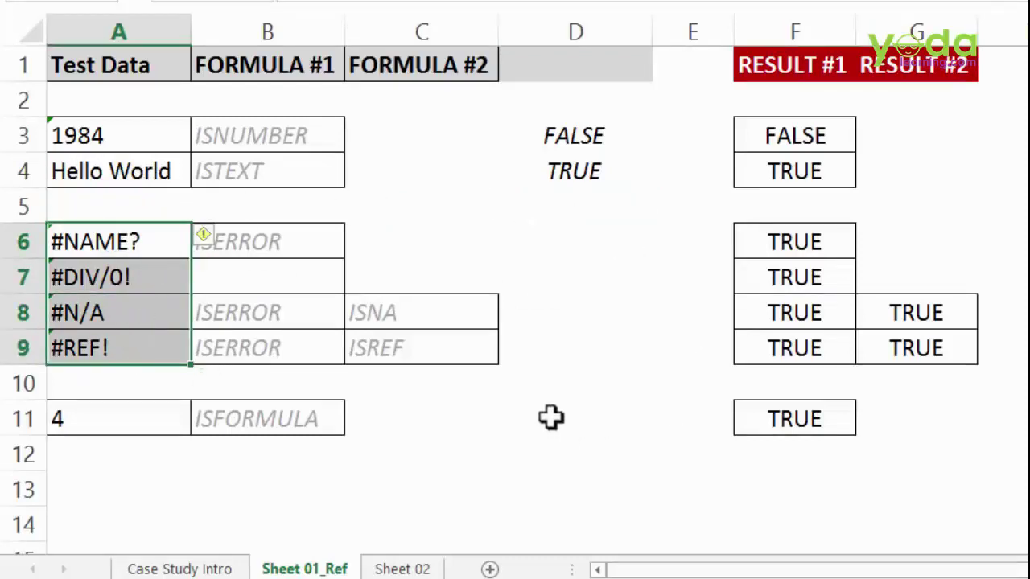
- Try =ISERROR(A6) in D6, fill it down to D9, then clear D6:D9
{"action": "left_click", "coordinate": [575, 209]}
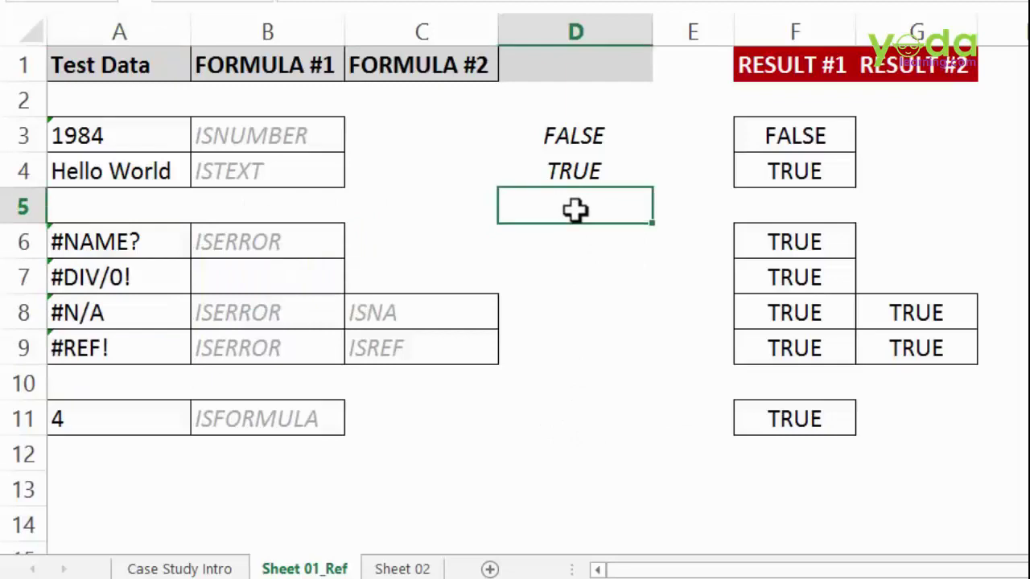
{"action": "key", "text": "Down"}
{"action": "type", "text": "=ise"}
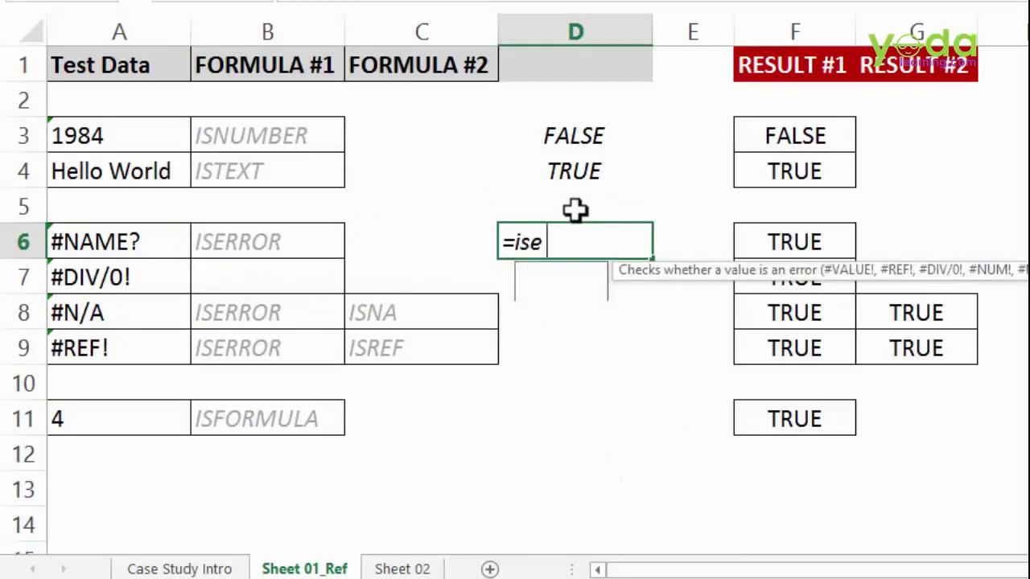
{"action": "key", "text": "Down"}
{"action": "key", "text": "Tab"}
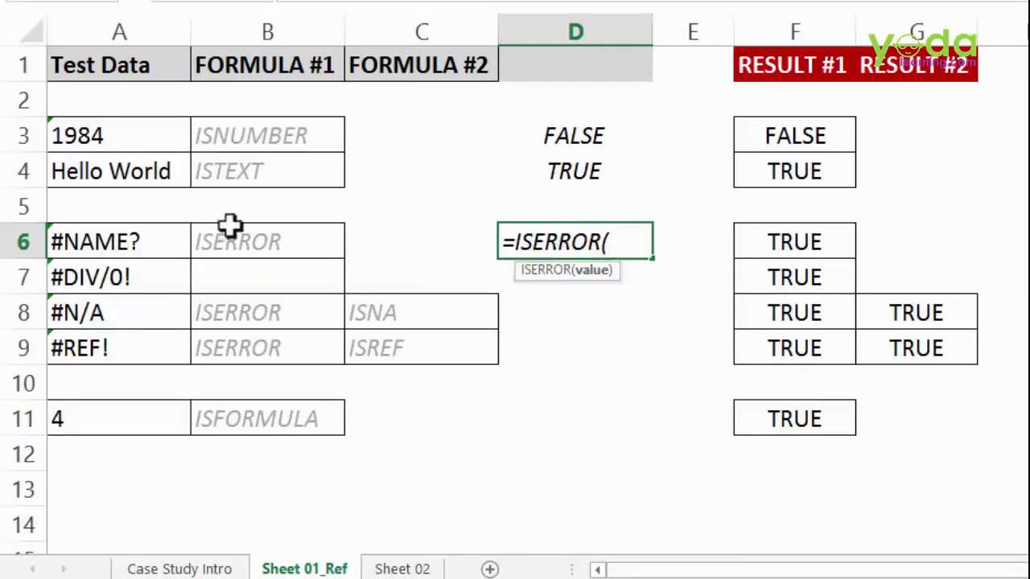
{"action": "left_click", "coordinate": [134, 232]}
{"action": "type", "text": ")"}
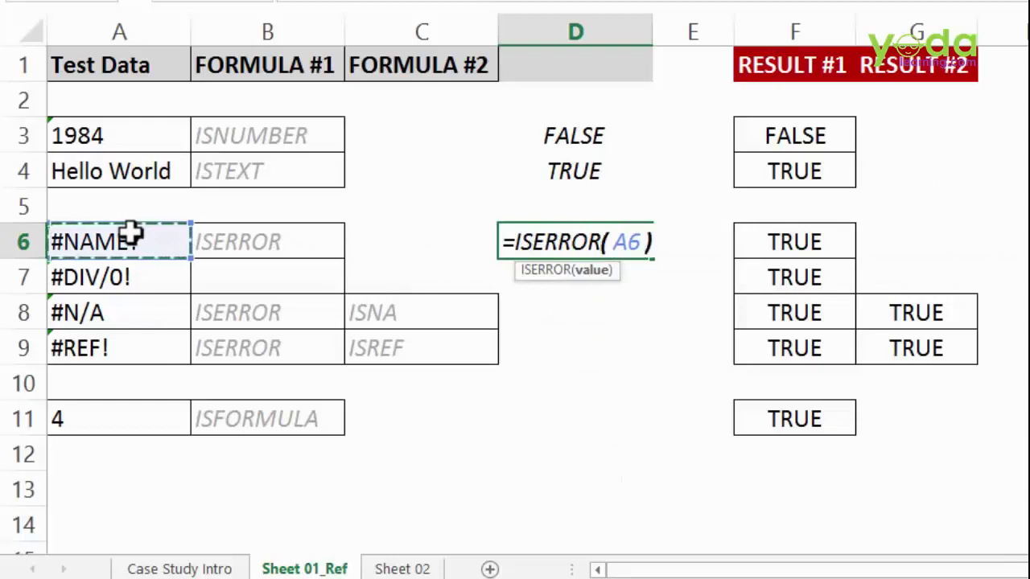
{"action": "key", "text": "Return"}
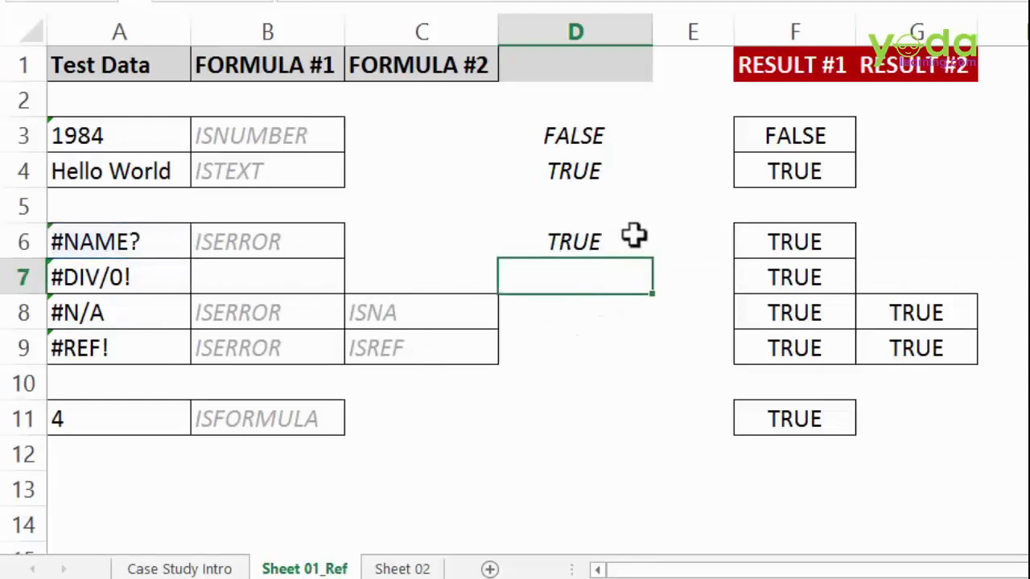
{"action": "left_click", "coordinate": [632, 234]}
{"action": "left_click_drag", "start_coordinate": [657, 260], "coordinate": [648, 365]}
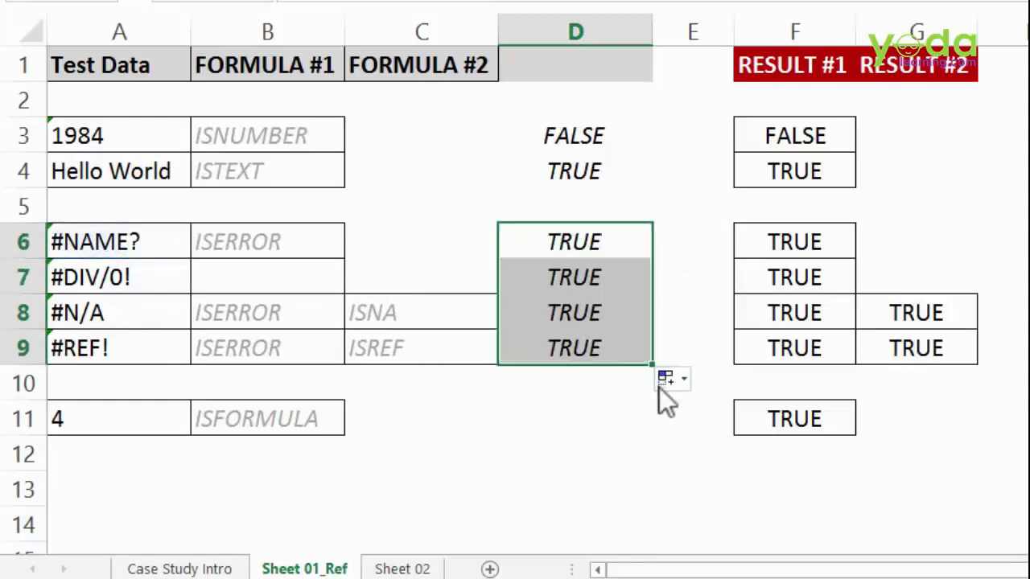
{"action": "key", "text": "Delete"}
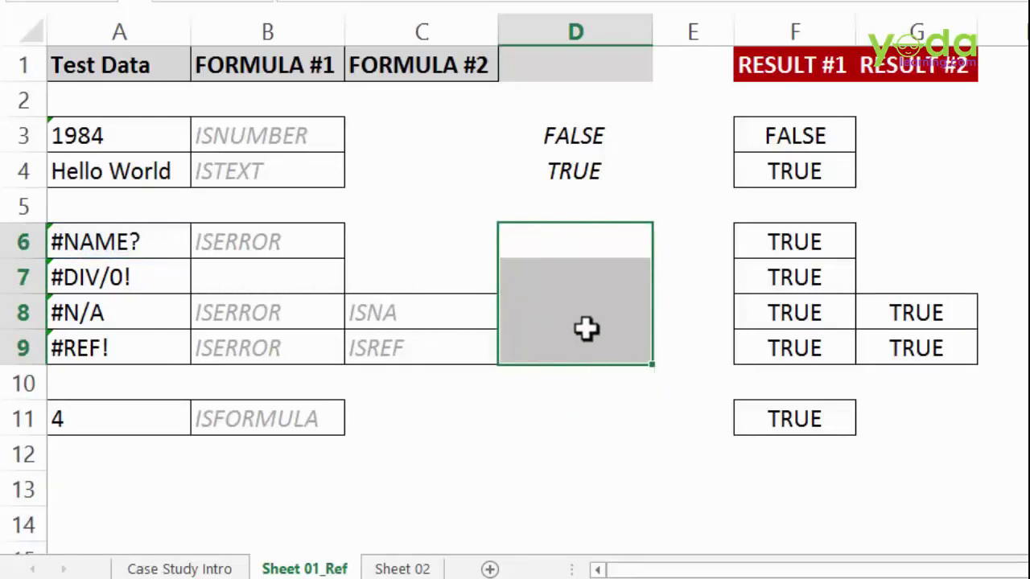
- Enter =ISNA(A8) in D8 and =ISNA(A6) in D6
{"action": "left_click", "coordinate": [112, 314]}
{"action": "left_click", "coordinate": [121, 346]}
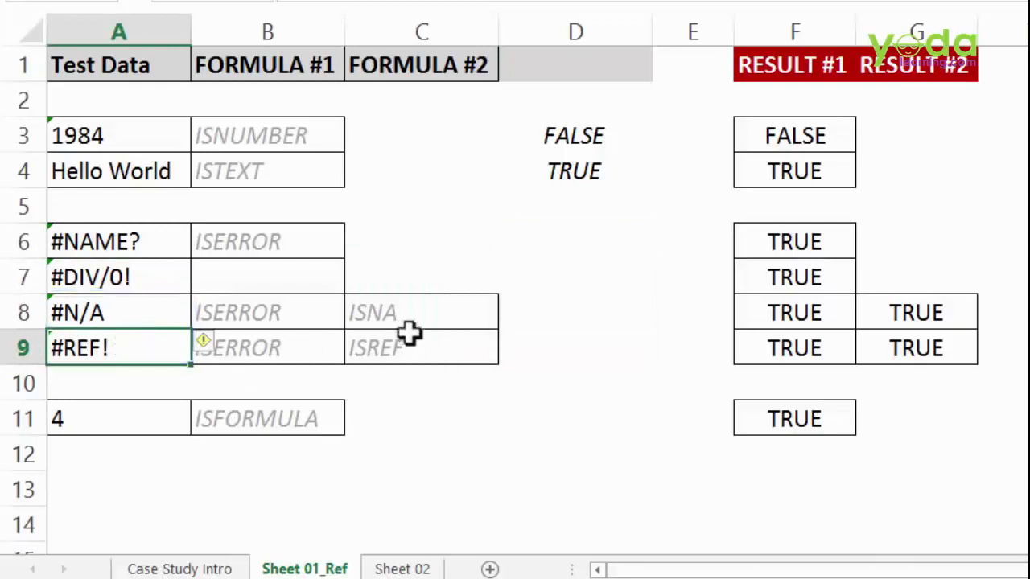
{"action": "left_click", "coordinate": [566, 312]}
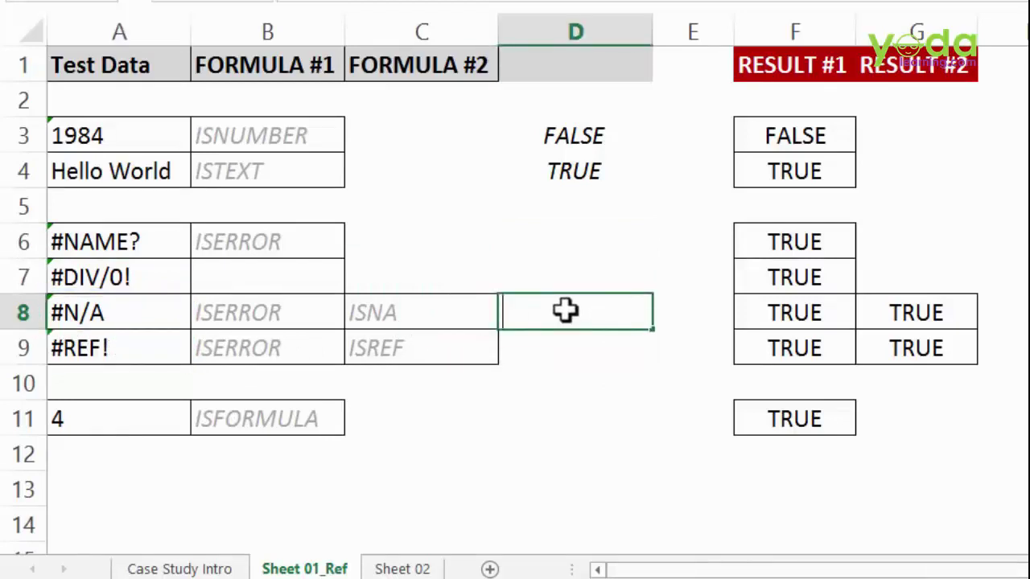
{"action": "type", "text": "=ISNA("}
{"action": "left_click", "coordinate": [152, 318]}
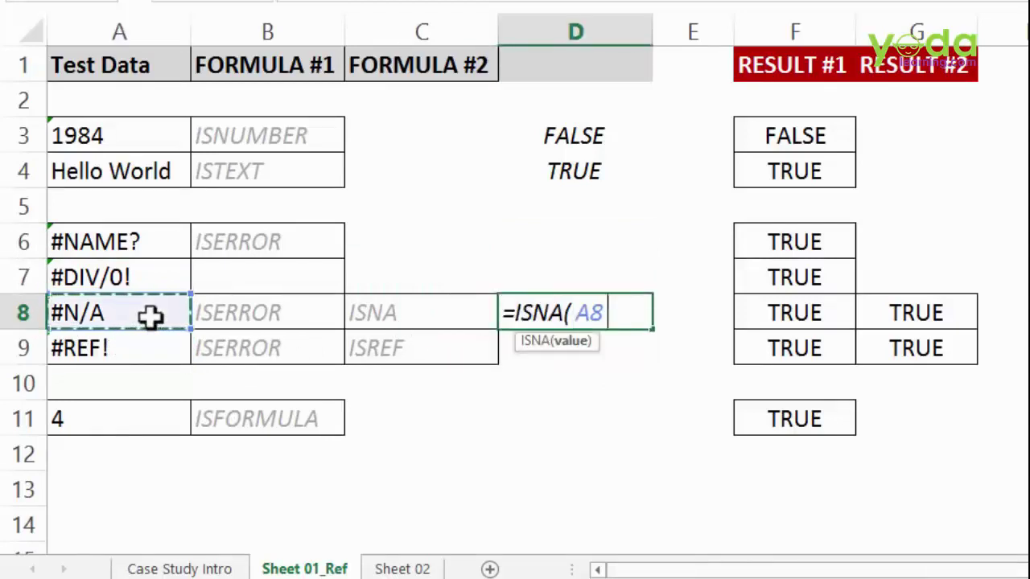
{"action": "type", "text": ")"}
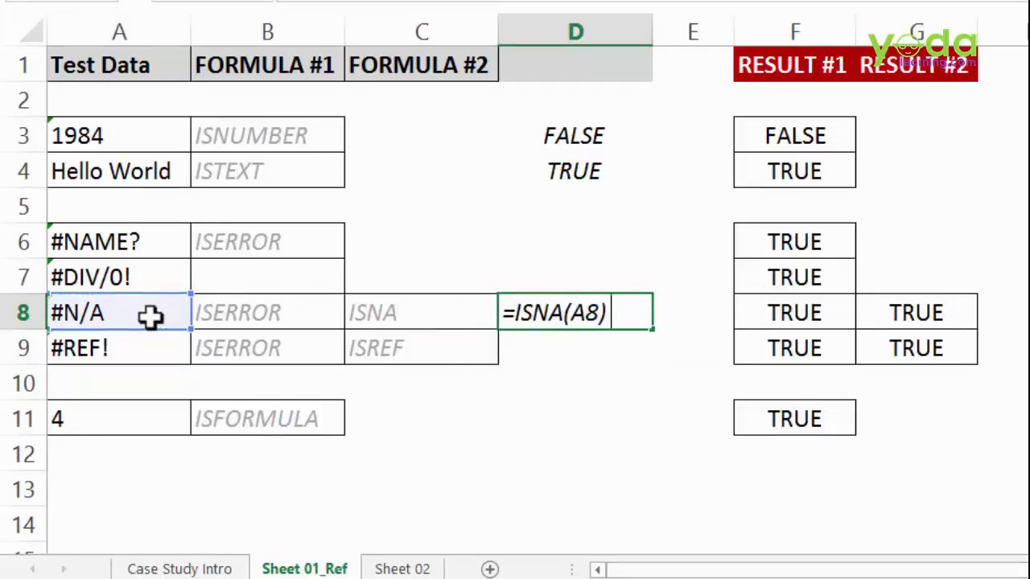
{"action": "key", "text": "Return"}
{"action": "left_click", "coordinate": [584, 238]}
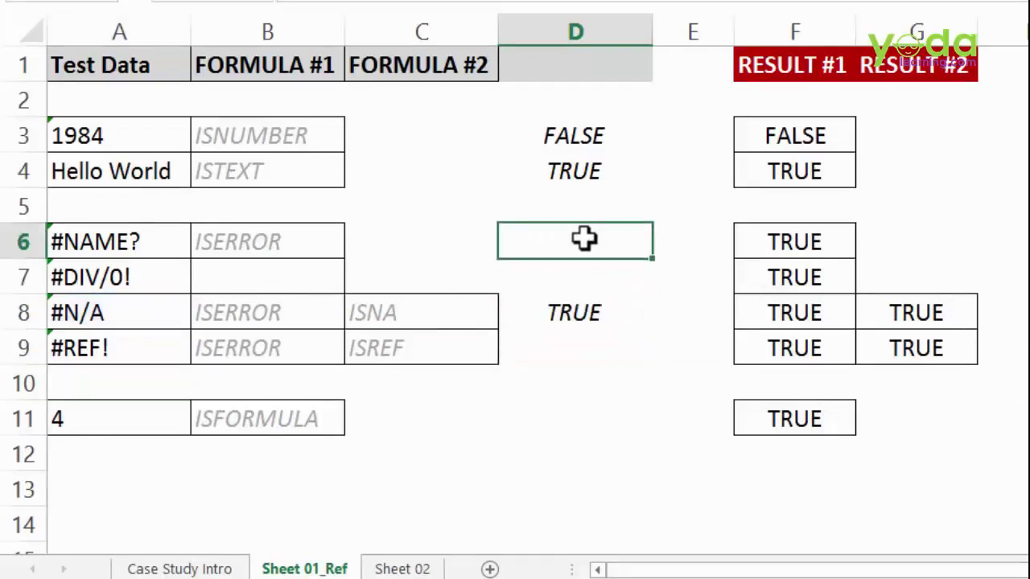
{"action": "type", "text": "=isna"}
{"action": "key", "text": "Tab"}
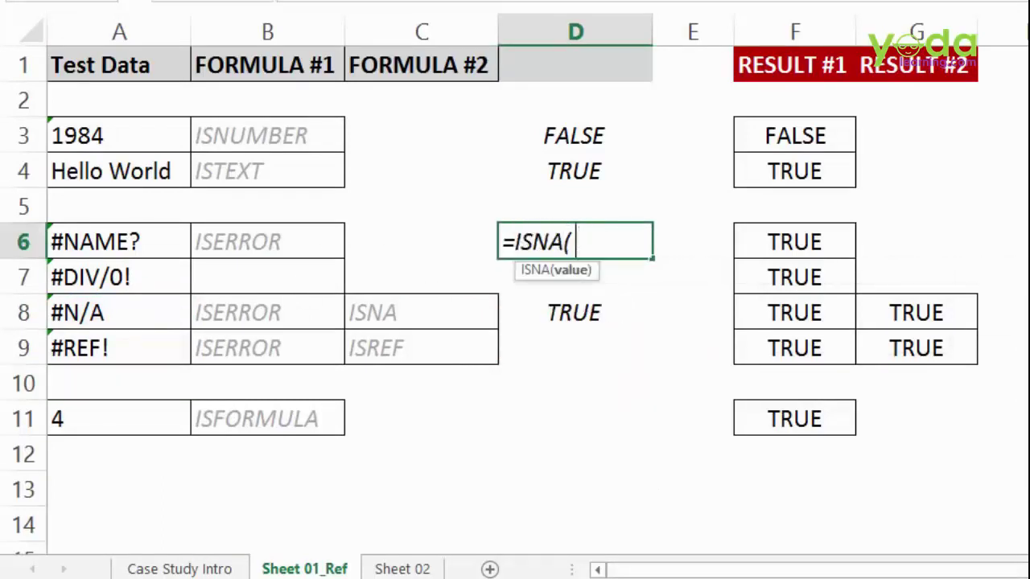
{"action": "left_click", "coordinate": [117, 243]}
{"action": "type", "text": ")"}
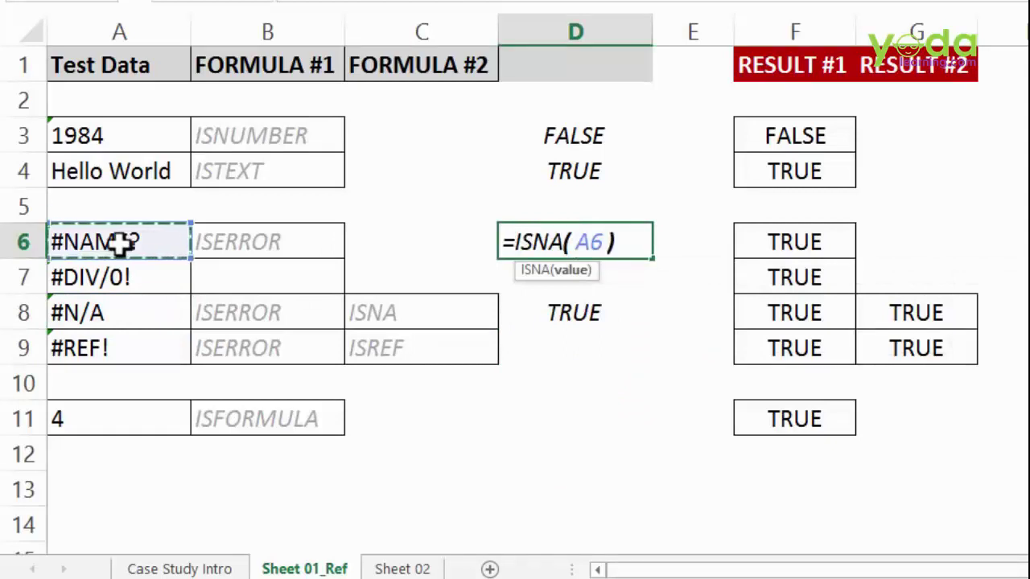
{"action": "key", "text": "Return"}
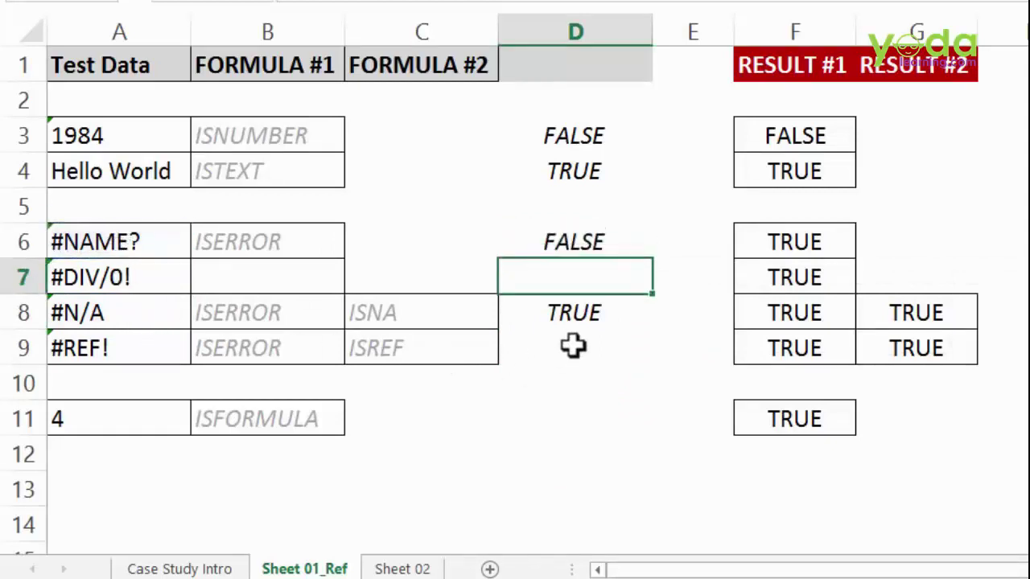
- Enter =ISREF(A9) in D9 and review the results in D3:D9
{"action": "left_click", "coordinate": [573, 346]}
{"action": "type", "text": "="}
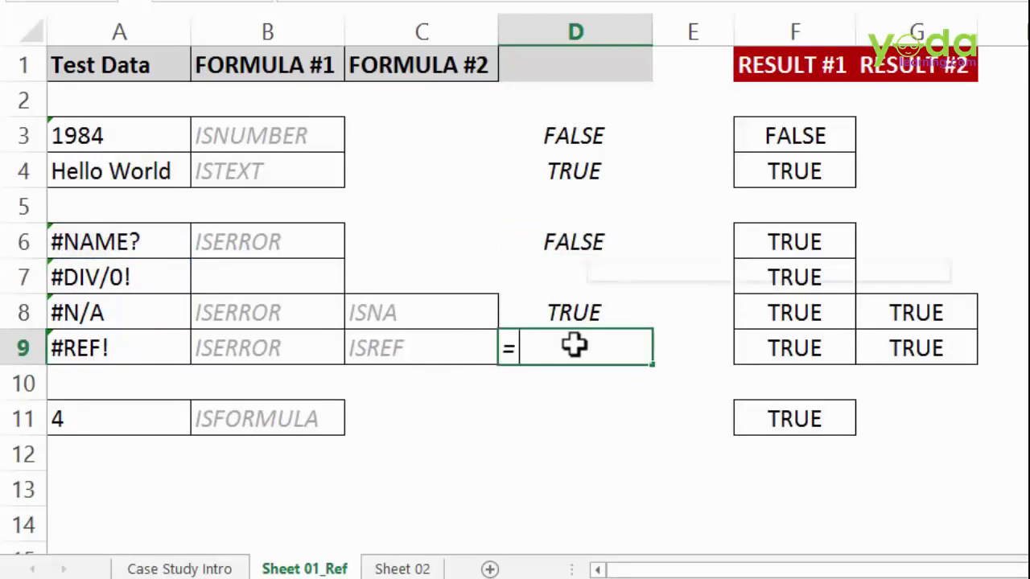
{"action": "type", "text": "isre"}
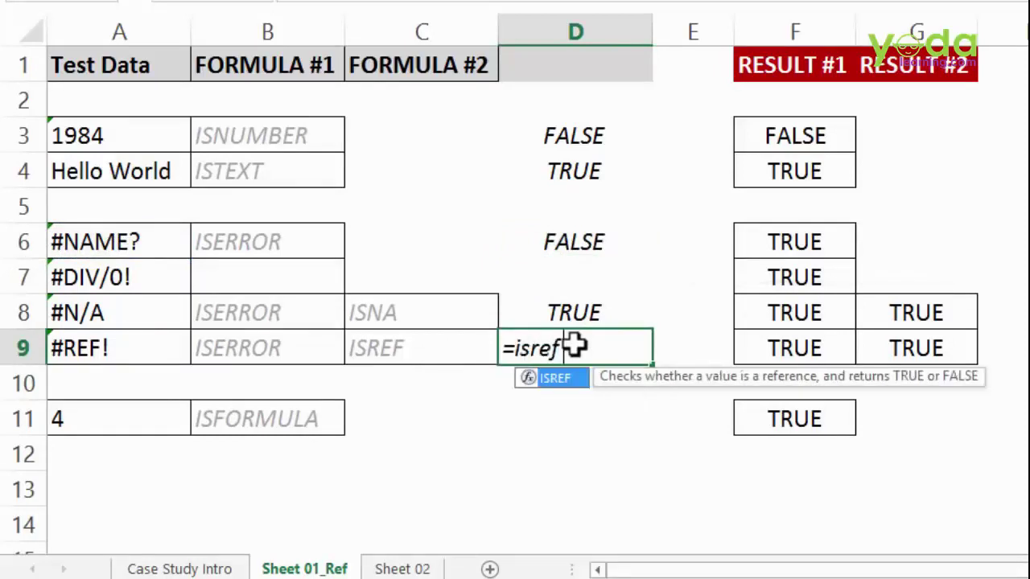
{"action": "type", "text": "f"}
{"action": "key", "text": "Tab"}
{"action": "left_click", "coordinate": [127, 346]}
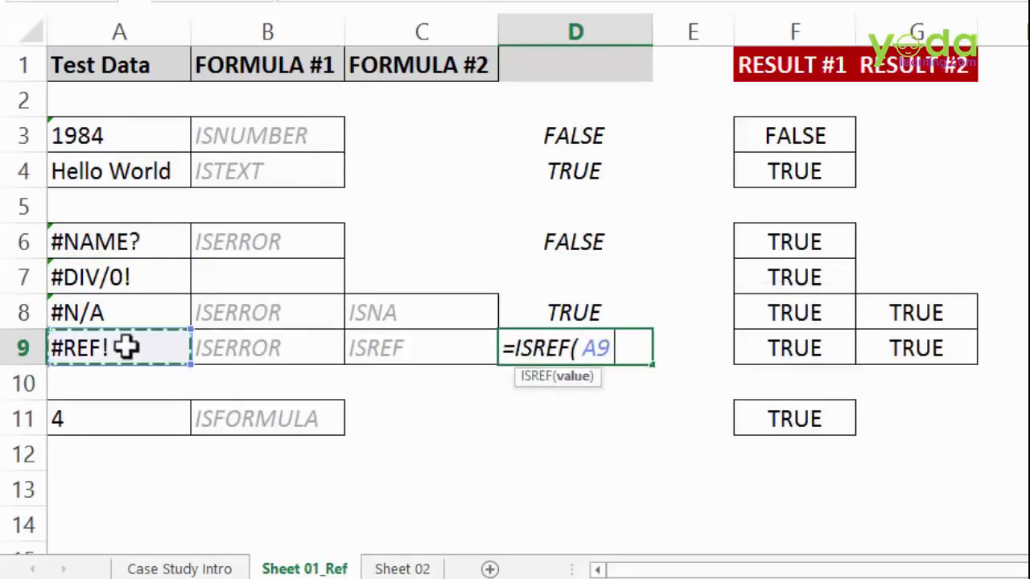
{"action": "type", "text": ")"}
{"action": "key", "text": "Return"}
{"action": "left_click", "coordinate": [565, 209]}
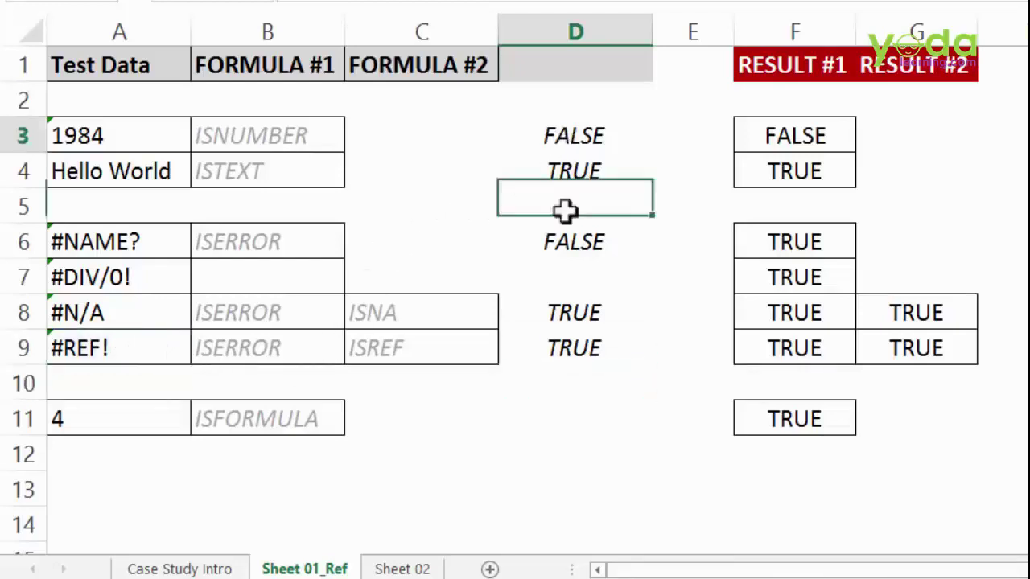
{"action": "left_click_drag", "start_coordinate": [573, 135], "coordinate": [569, 362]}
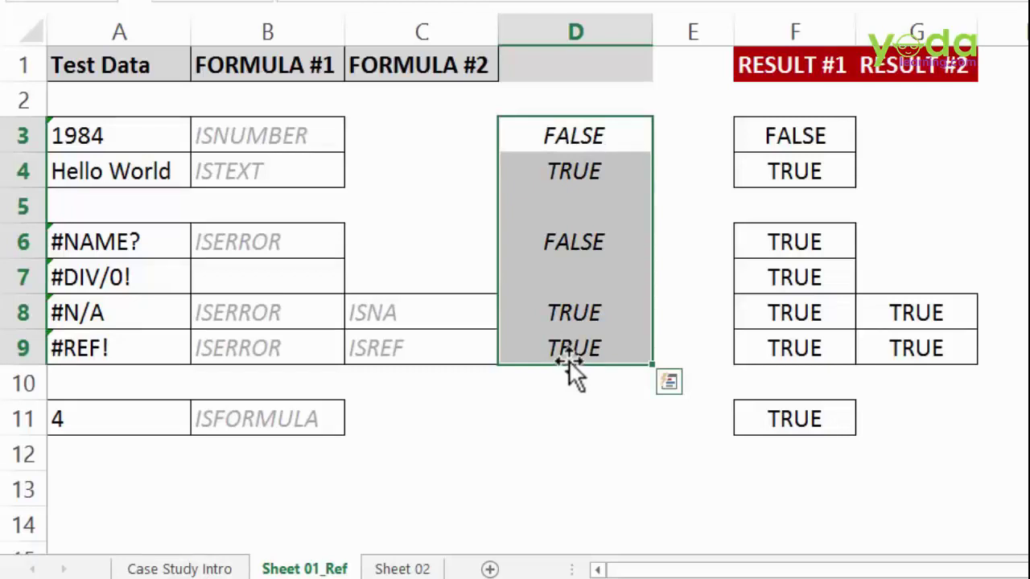
{"action": "left_click", "coordinate": [551, 418]}
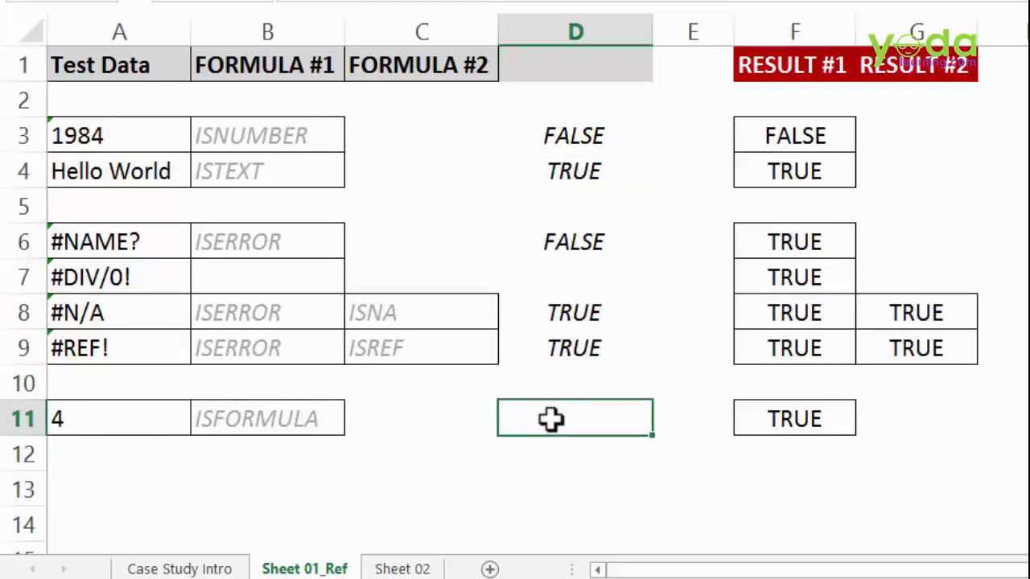
- Enter =ISFORMULA(A11) in D11
{"action": "type", "text": "=isfo"}
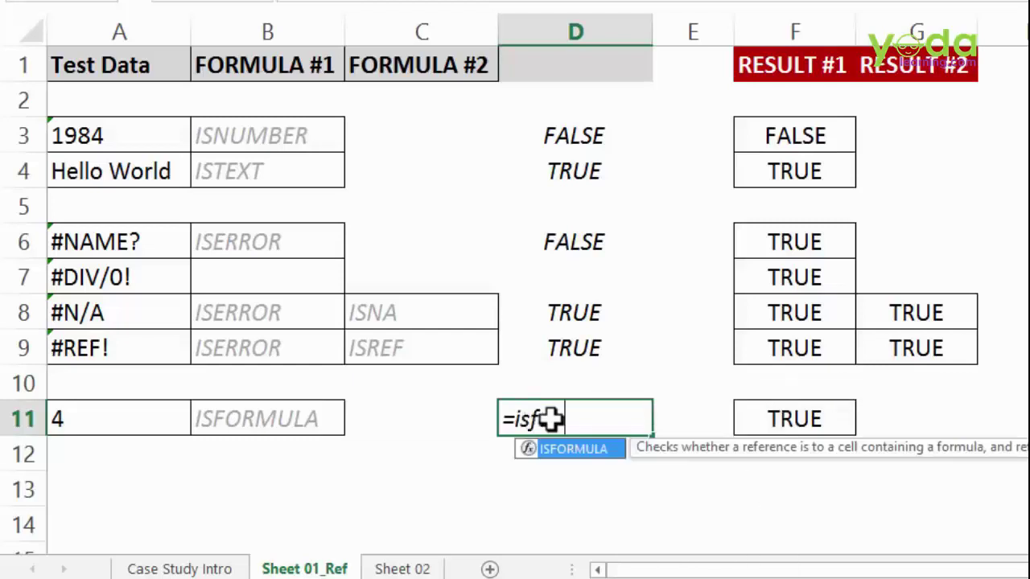
{"action": "key", "text": "Tab"}
{"action": "left_click", "coordinate": [143, 416]}
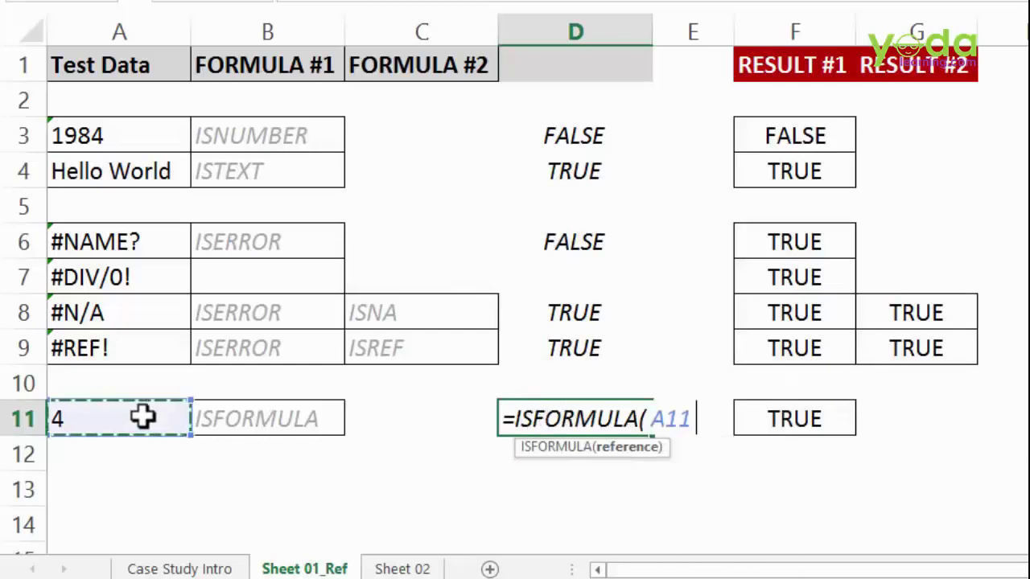
{"action": "type", "text": ")"}
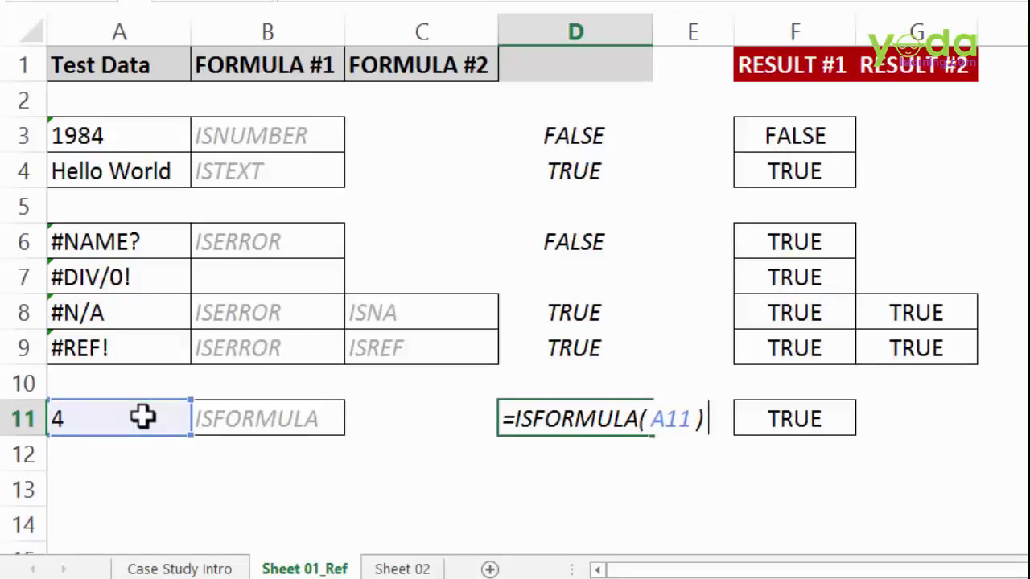
{"action": "key", "text": "Return"}
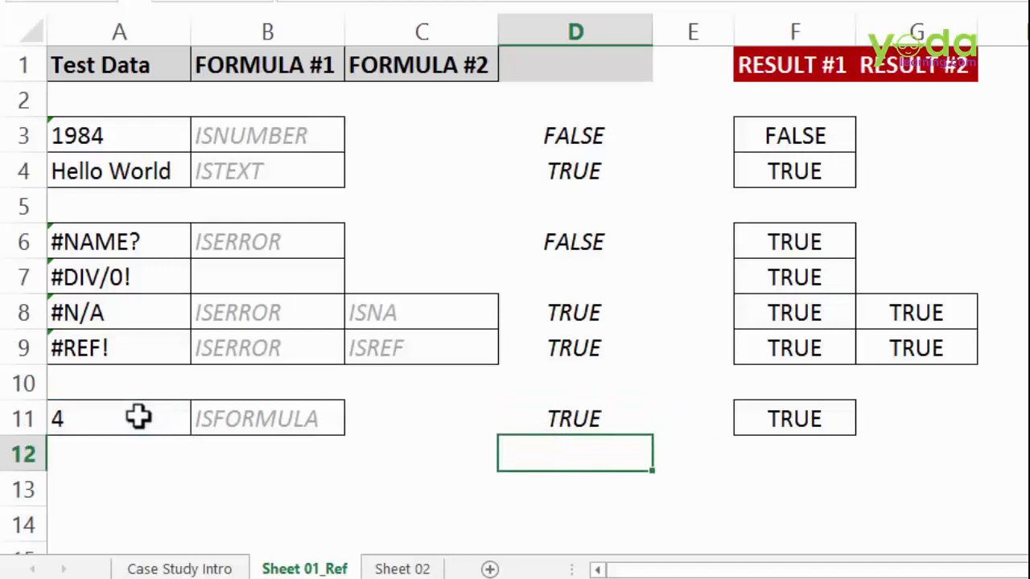
- Convert A11's =2+2 to the plain value 4, then go to Sheet 02
{"action": "double_click", "coordinate": [89, 418]}
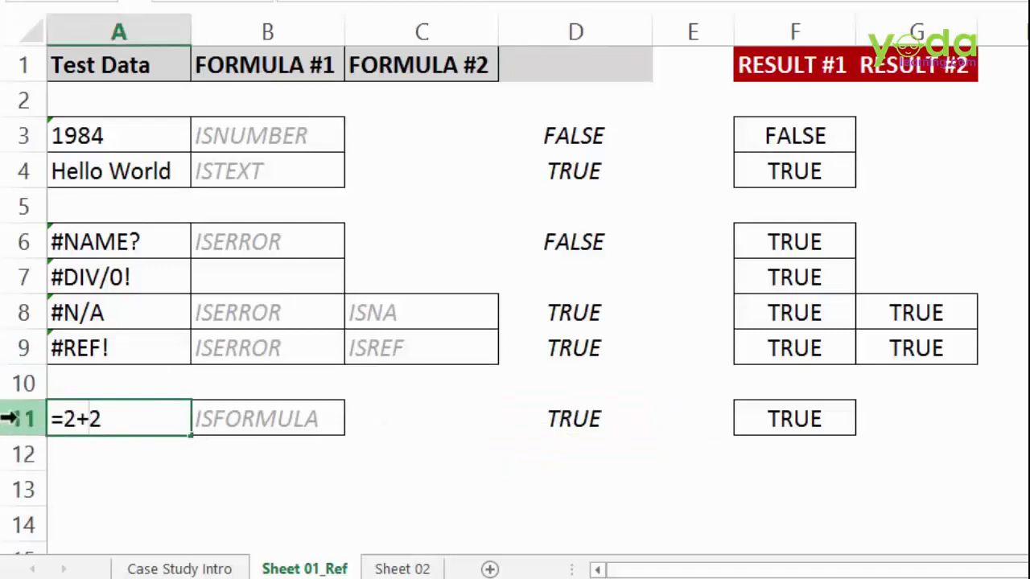
{"action": "key", "text": "Escape"}
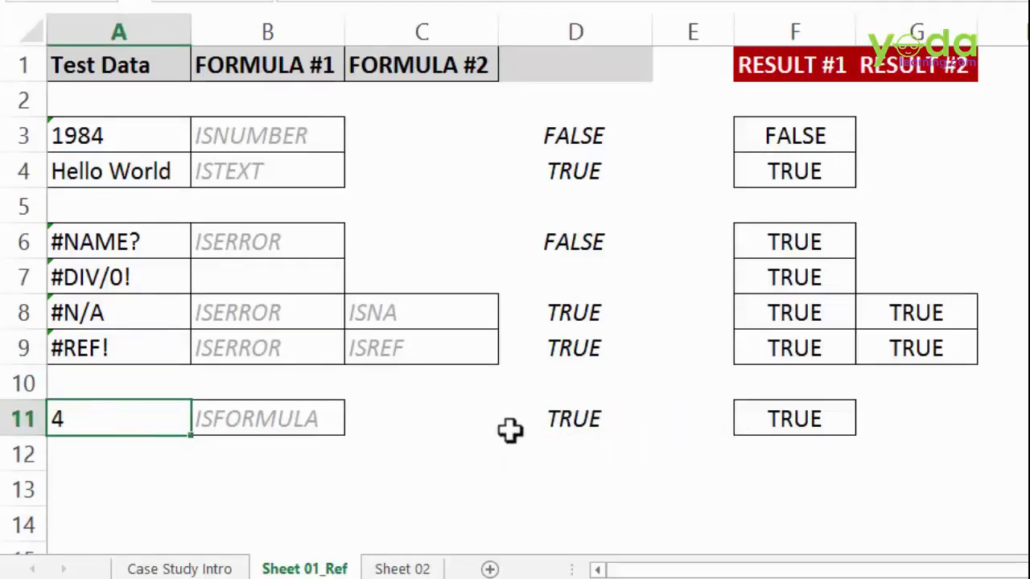
{"action": "left_click", "coordinate": [217, 487]}
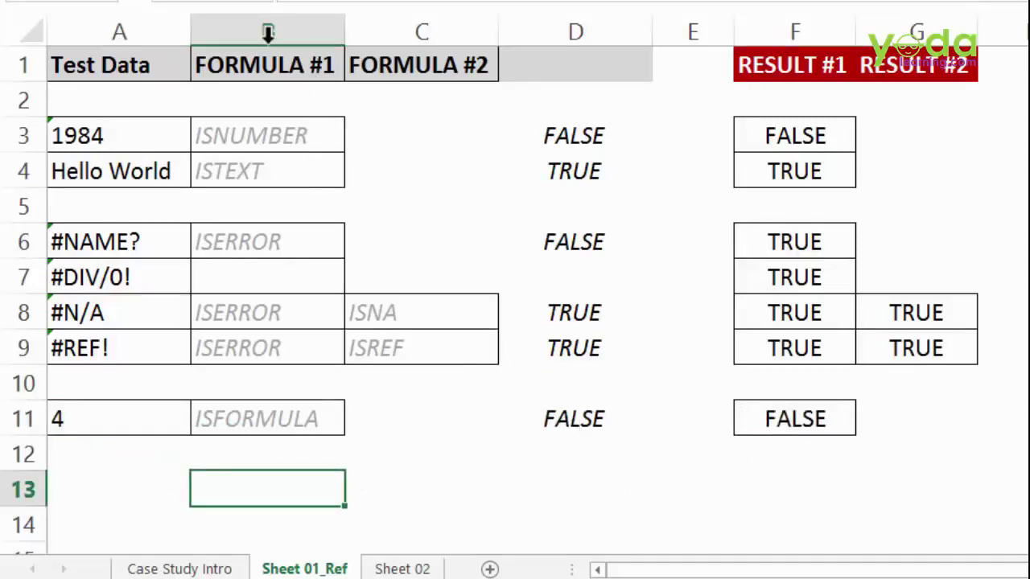
{"action": "left_click_drag", "start_coordinate": [268, 33], "coordinate": [605, 30]}
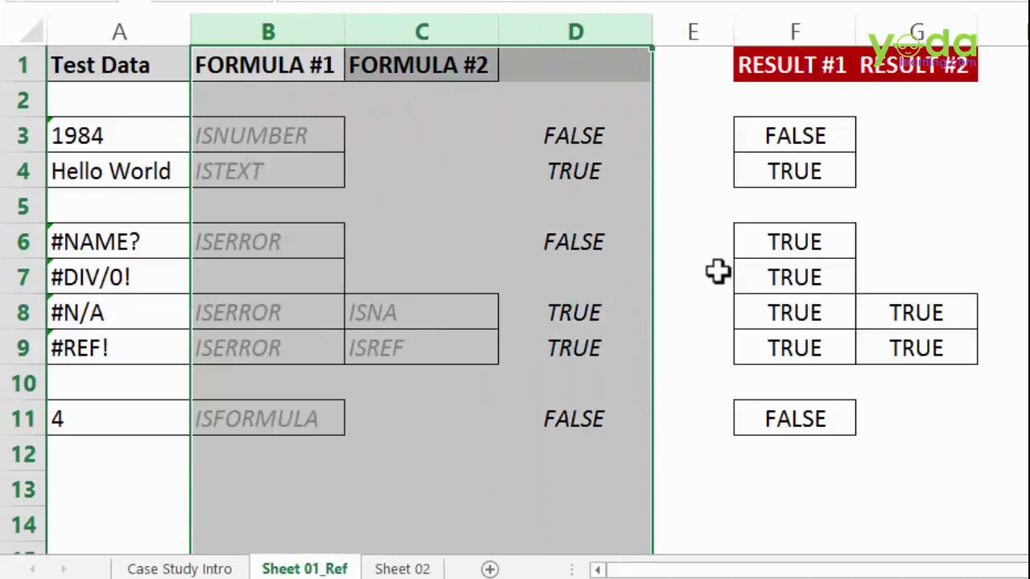
{"action": "left_click", "coordinate": [388, 569]}
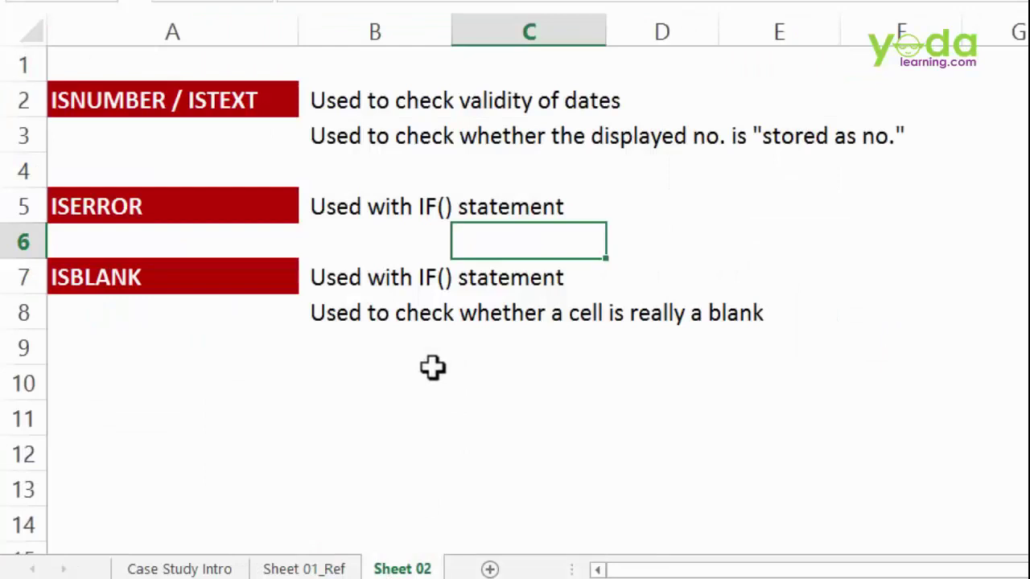
- Enter the sample date 22/07/2009 in G2 and widen column G to fit it
{"action": "left_click", "coordinate": [104, 101]}
{"action": "left_click_drag", "start_coordinate": [361, 100], "coordinate": [622, 100]}
{"action": "left_click", "coordinate": [997, 93]}
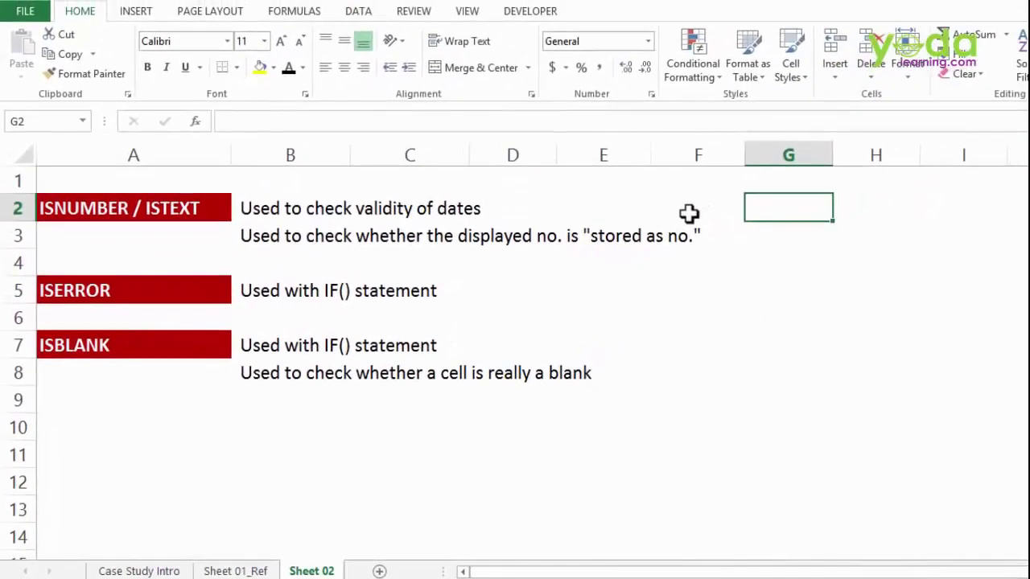
{"action": "type", "text": "22/"}
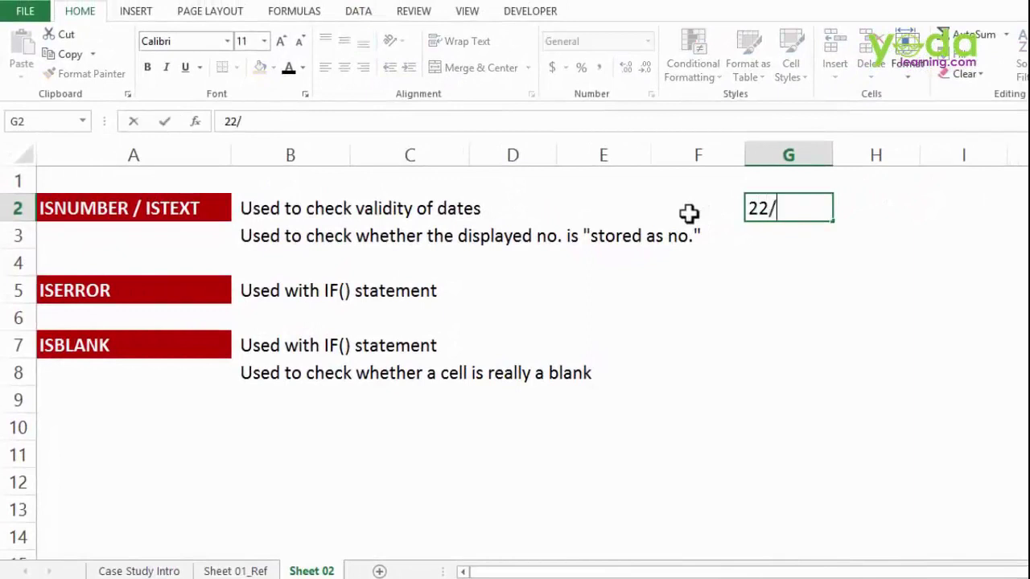
{"action": "type", "text": "07/2009"}
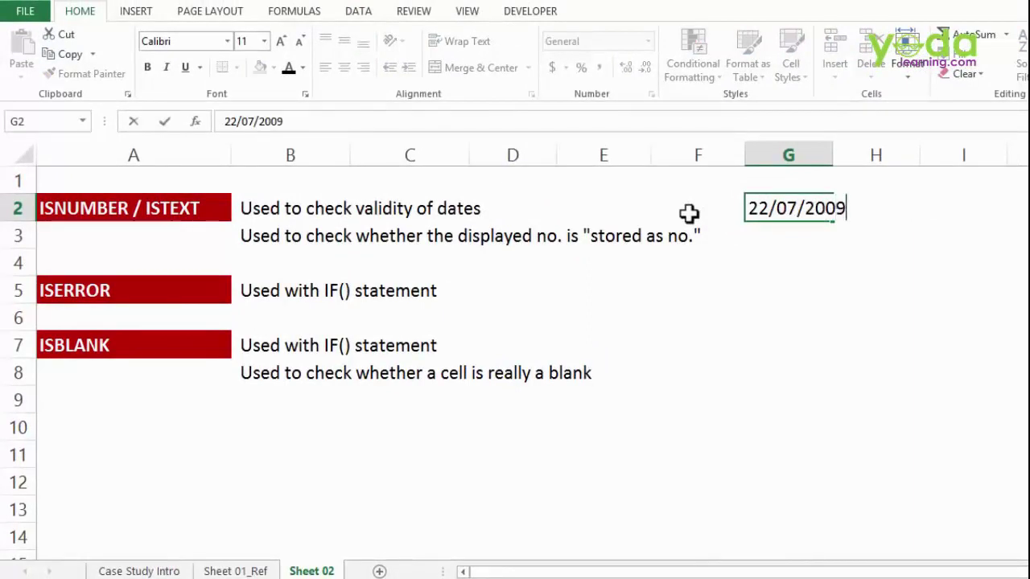
{"action": "key", "text": "Tab"}
{"action": "left_click_drag", "start_coordinate": [833, 153], "coordinate": [866, 153]}
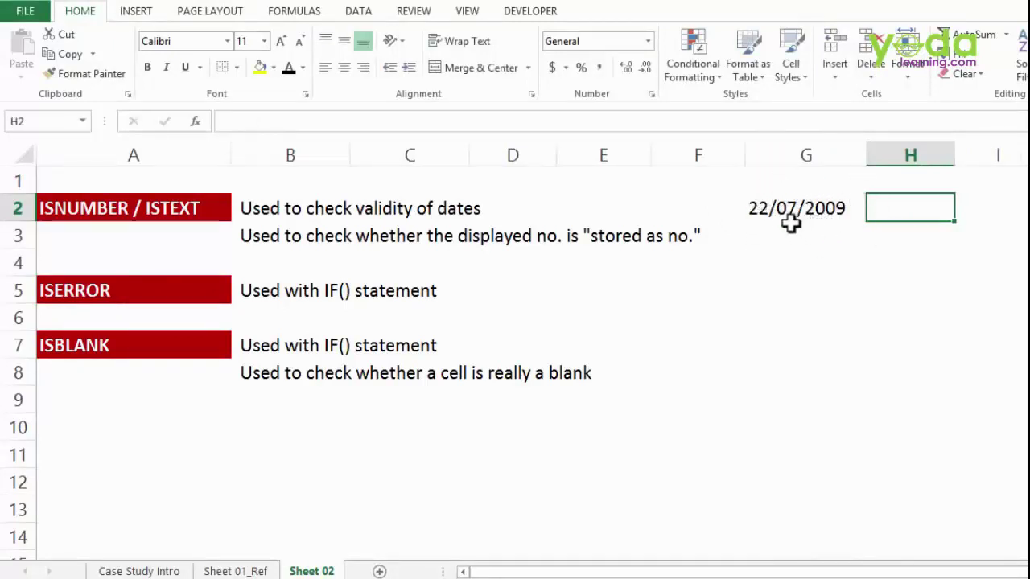
- Enter =ISNUMBER(G2) in H2 to test whether the date is numeric
{"action": "type", "text": "is"}
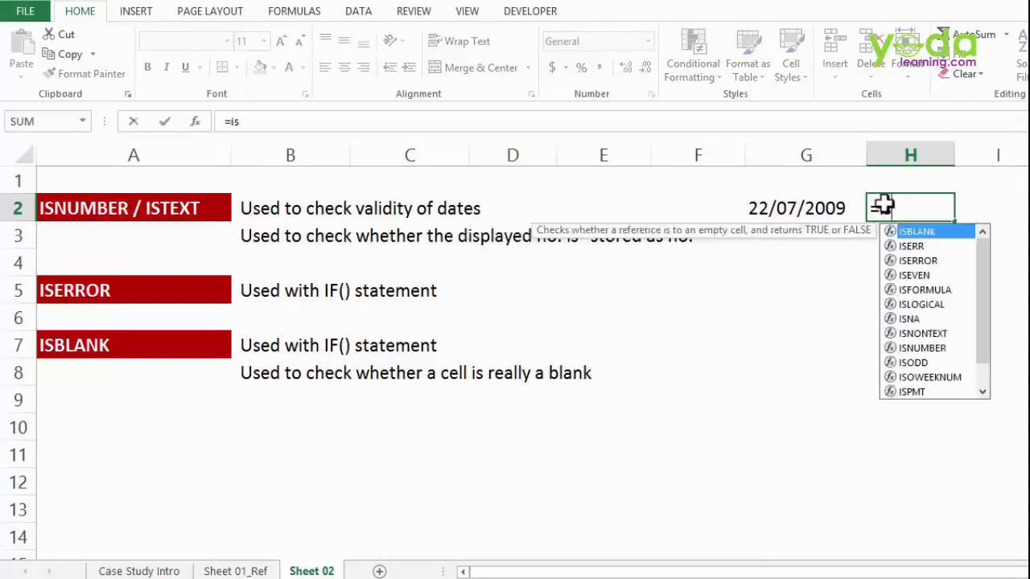
{"action": "type", "text": "numb"}
{"action": "key", "text": "Tab"}
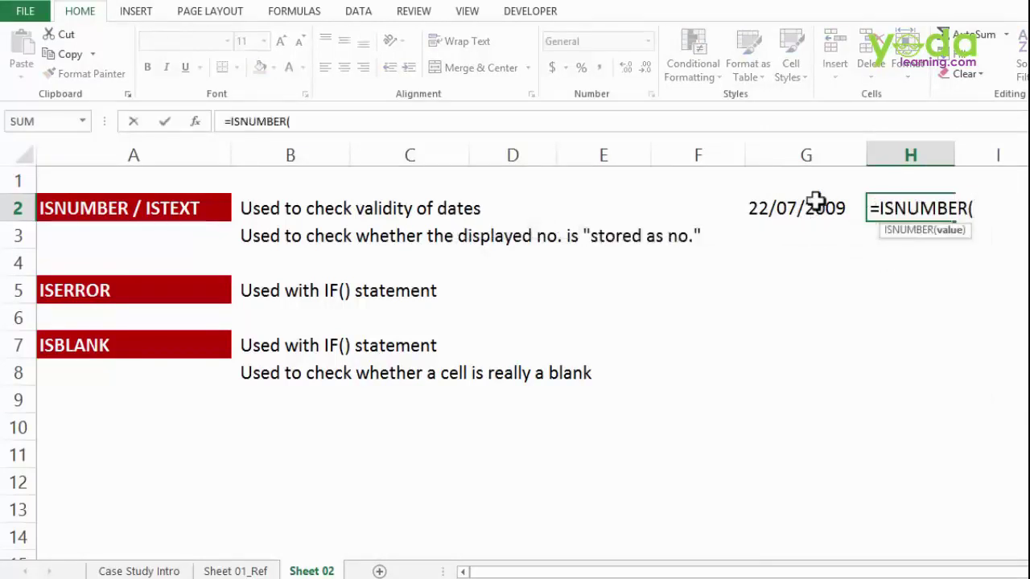
{"action": "left_click", "coordinate": [817, 203]}
{"action": "key", "text": "Return"}
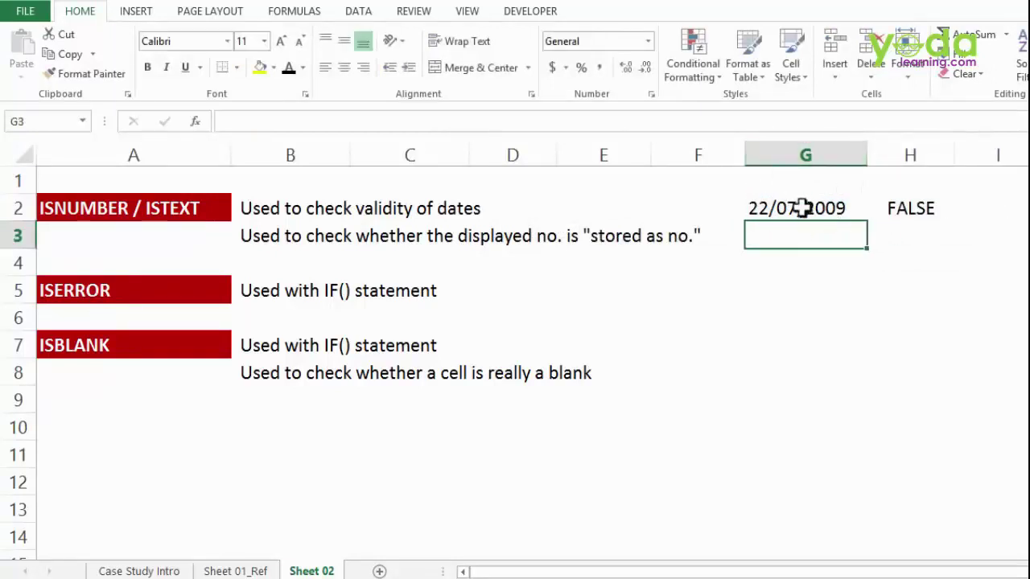
- Re-enter G2 as 07/22/2009 and confirm H2 now returns TRUE
{"action": "left_click", "coordinate": [803, 207]}
{"action": "type", "text": "07/"}
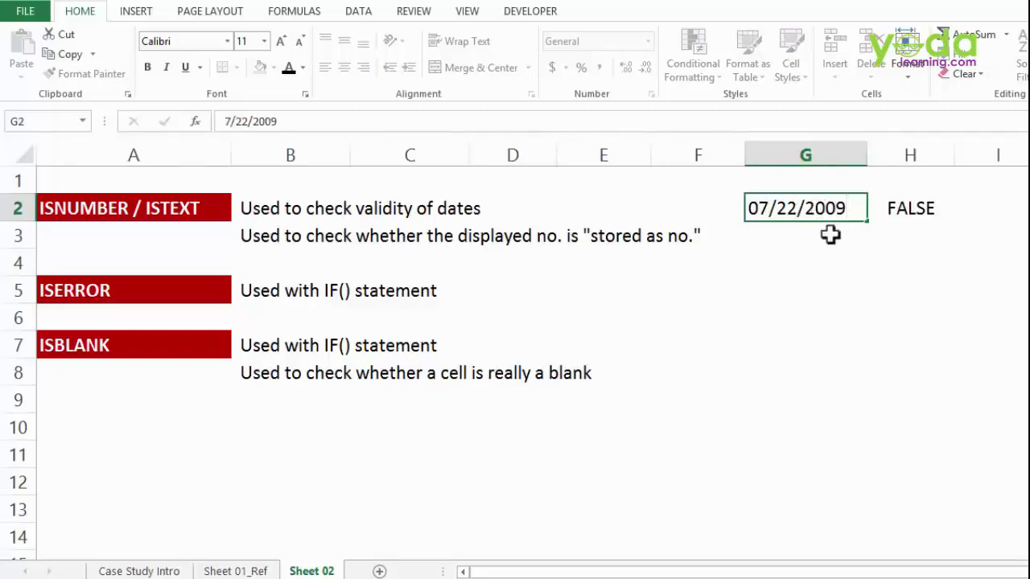
{"action": "key", "text": "Return"}
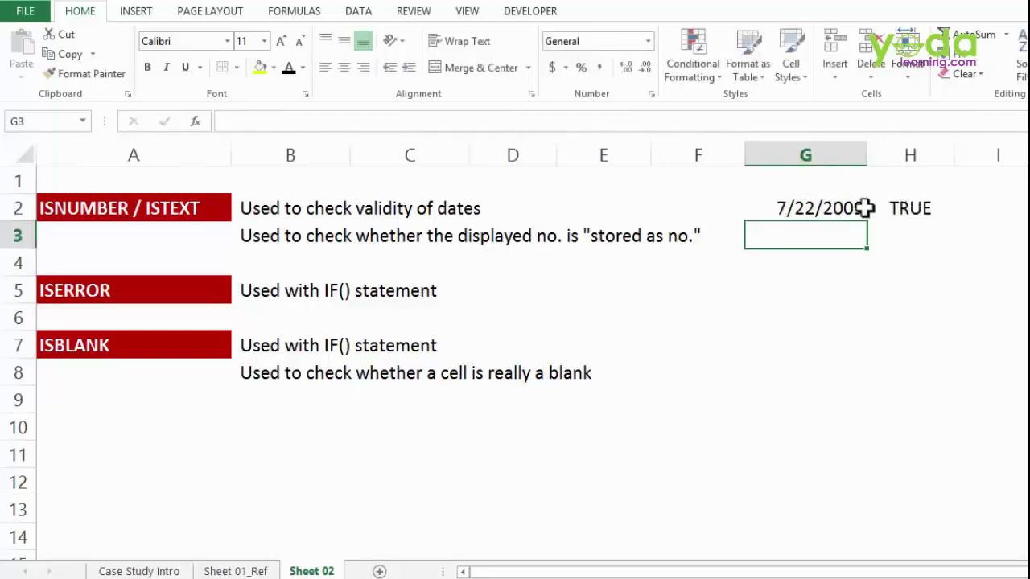
{"action": "left_click_drag", "start_coordinate": [908, 155], "coordinate": [912, 218]}
{"action": "key", "text": "Down"}
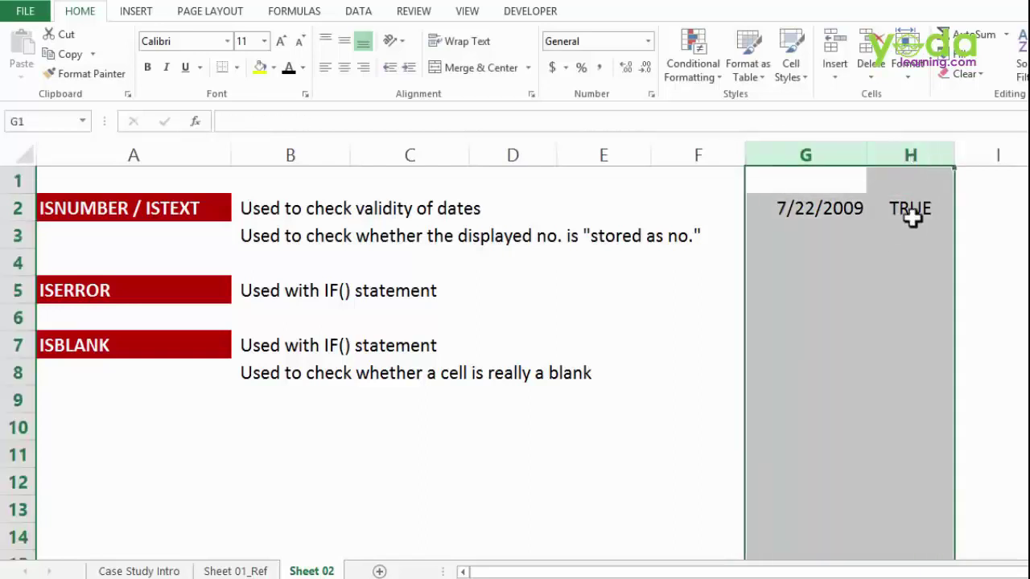
{"action": "left_click", "coordinate": [911, 207]}
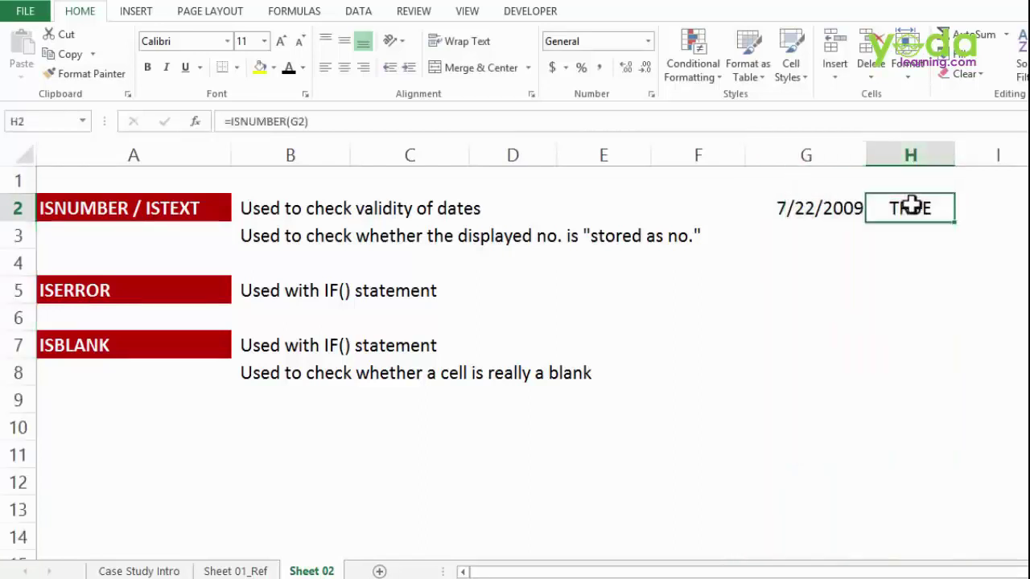
{"action": "left_click", "coordinate": [824, 208]}
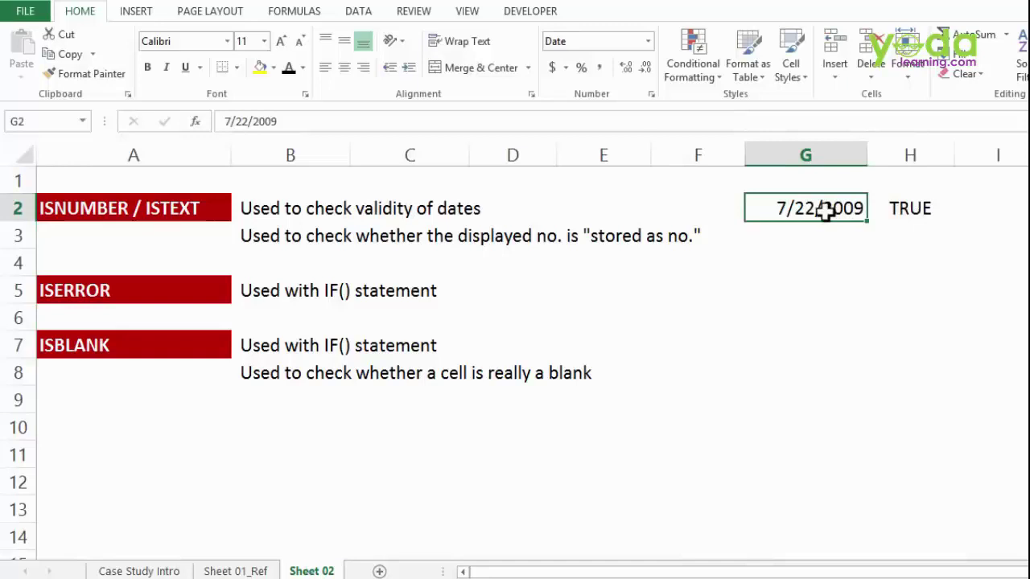
- Highlight the notes in rows 3 and 5, then inspect seemingly empty cell B9
{"action": "left_click", "coordinate": [266, 233]}
{"action": "left_click_drag", "start_coordinate": [265, 233], "coordinate": [699, 233]}
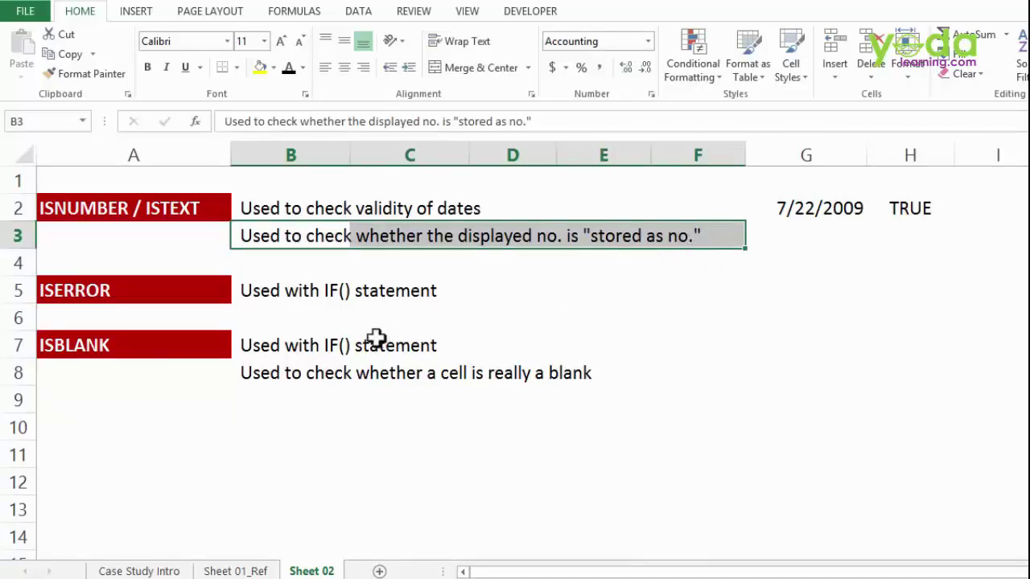
{"action": "left_click_drag", "start_coordinate": [276, 290], "coordinate": [483, 286]}
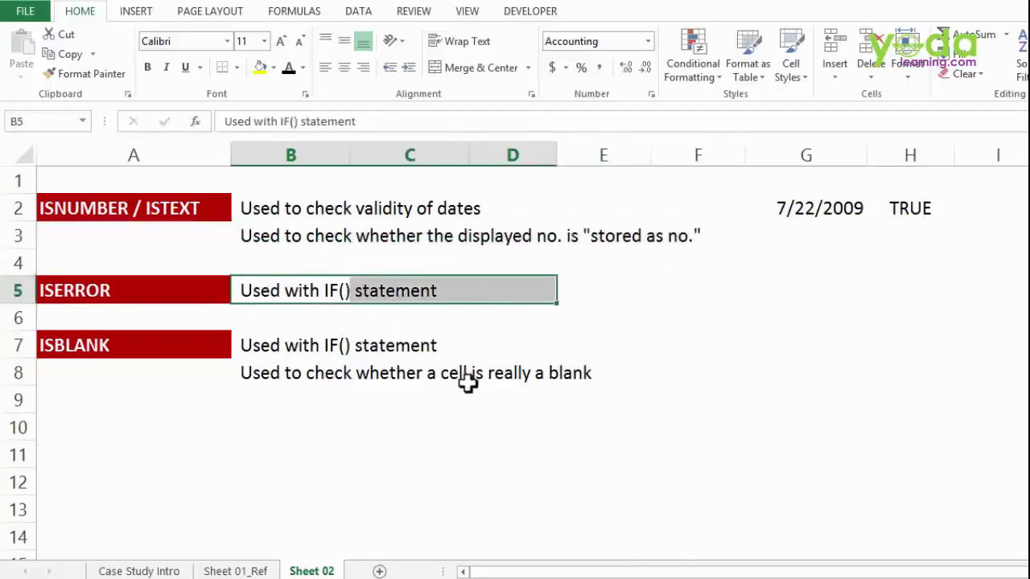
{"action": "left_click", "coordinate": [271, 407]}
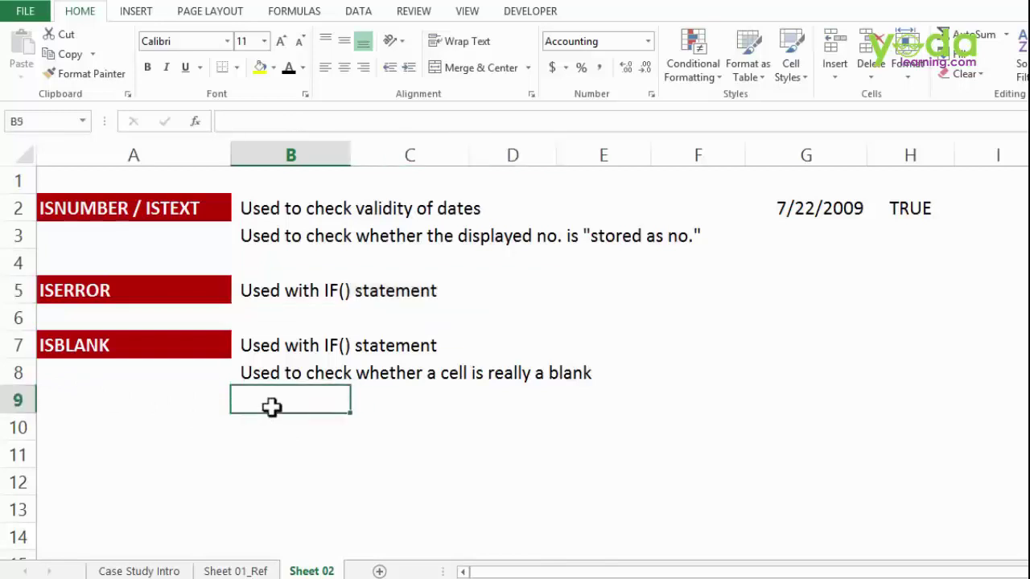
{"action": "double_click", "coordinate": [272, 407]}
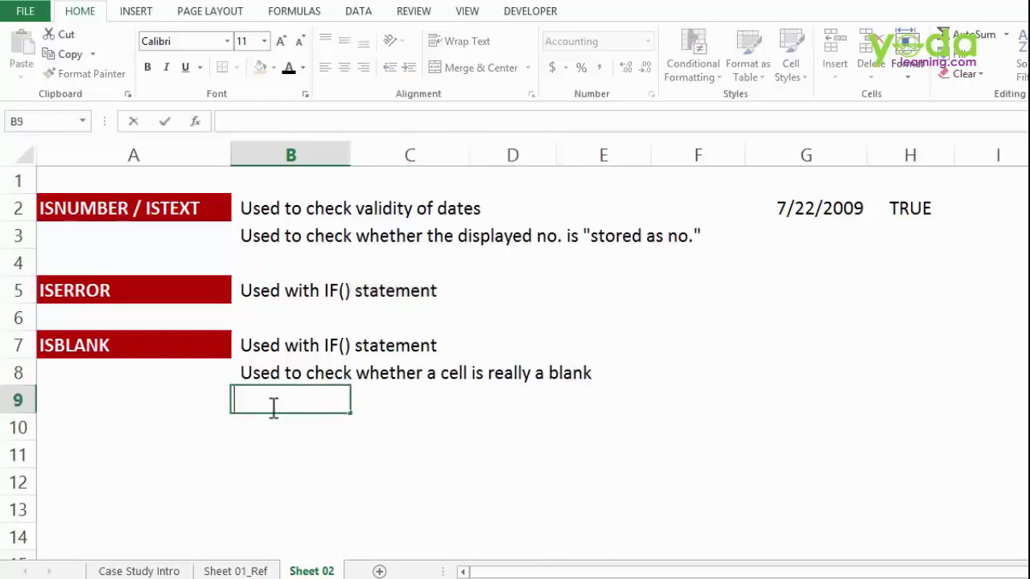
{"action": "left_click", "coordinate": [333, 439]}
- Enter =ISBLANK(B9) in C9, which returns FALSE
{"action": "left_click", "coordinate": [375, 398]}
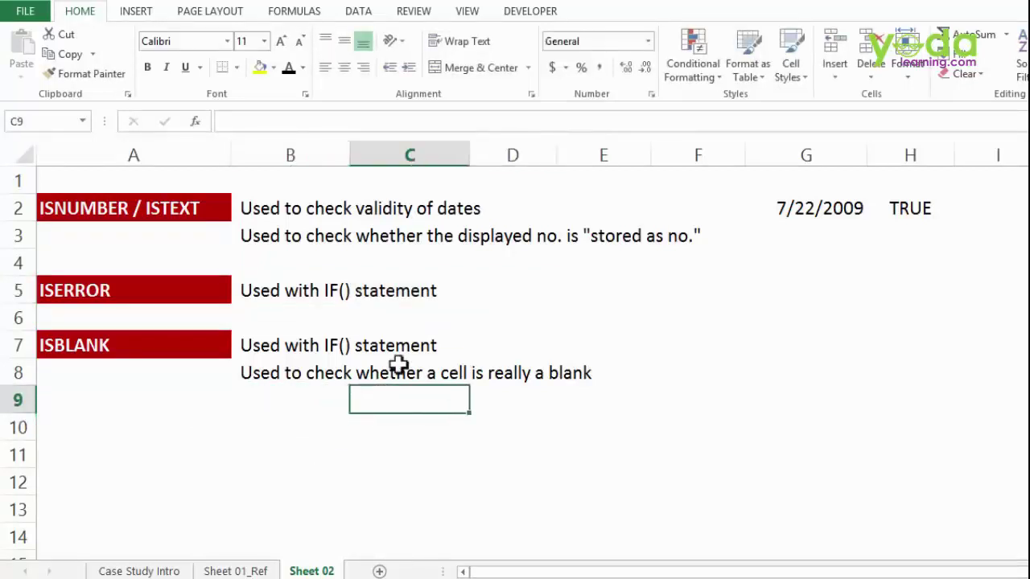
{"action": "type", "text": "=isbl"}
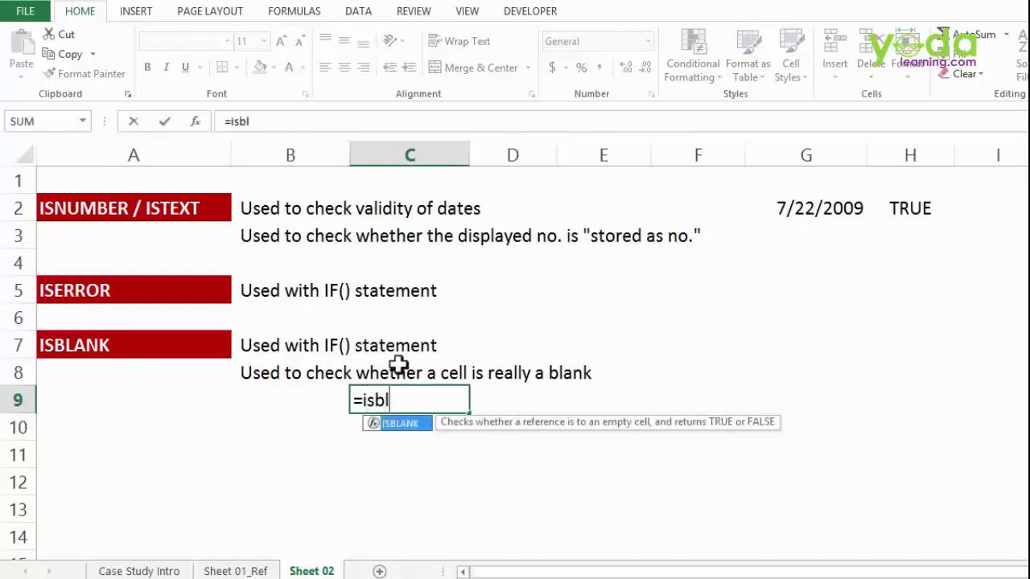
{"action": "type", "text": "a"}
{"action": "key", "text": "Tab"}
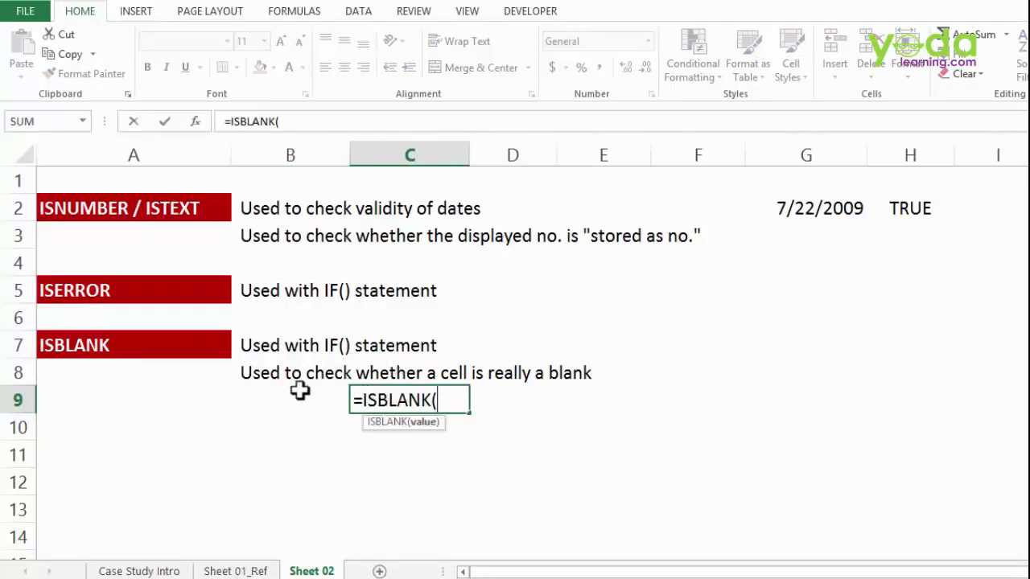
{"action": "left_click", "coordinate": [299, 392]}
{"action": "key", "text": "Return"}
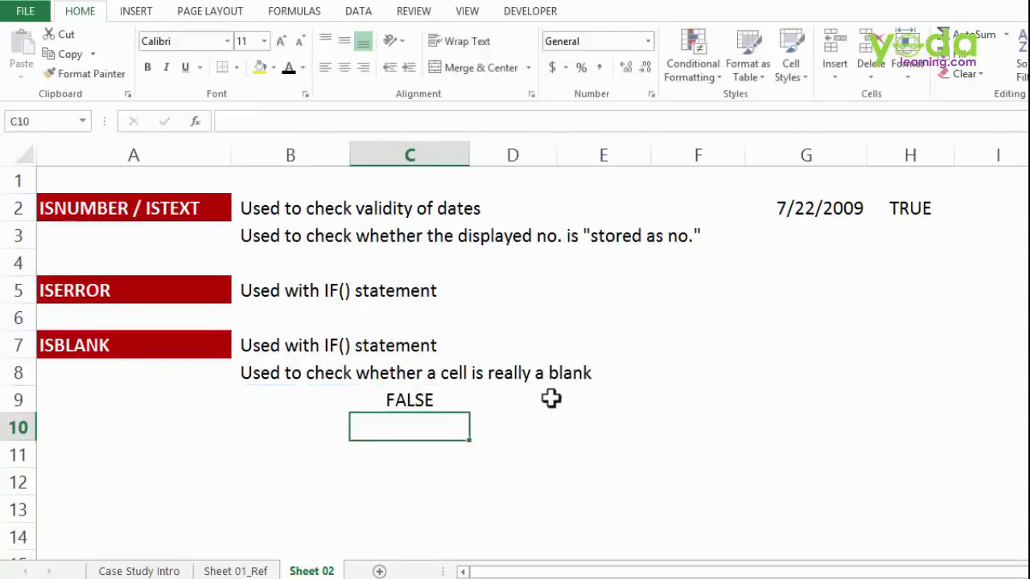
- Enter =LEN(B9) in D9, which returns 1
{"action": "left_click", "coordinate": [548, 398]}
{"action": "type", "text": "=Ien"}
{"action": "key", "text": "Tab"}
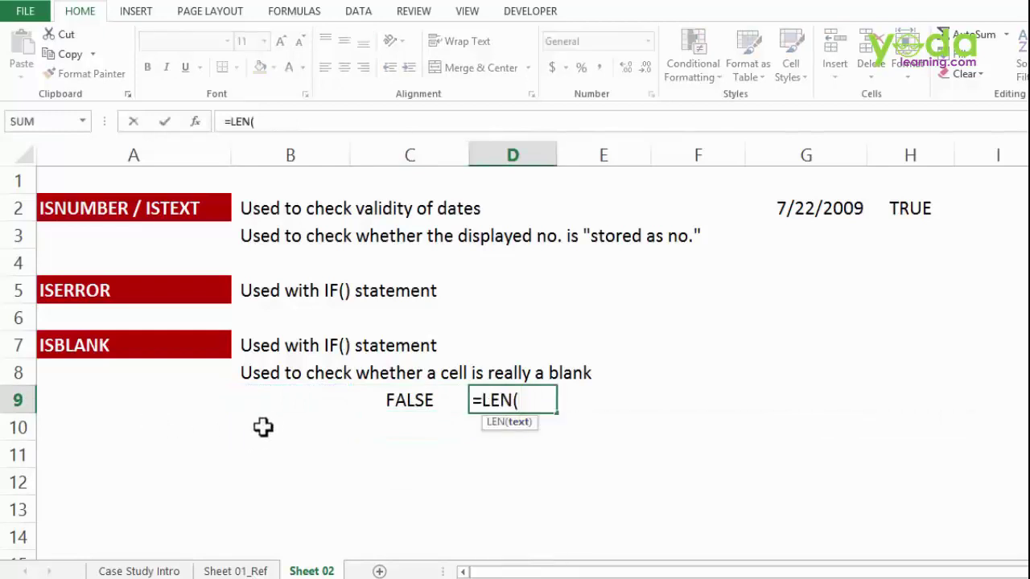
{"action": "left_click", "coordinate": [262, 400]}
{"action": "type", "text": ")"}
{"action": "key", "text": "Return"}
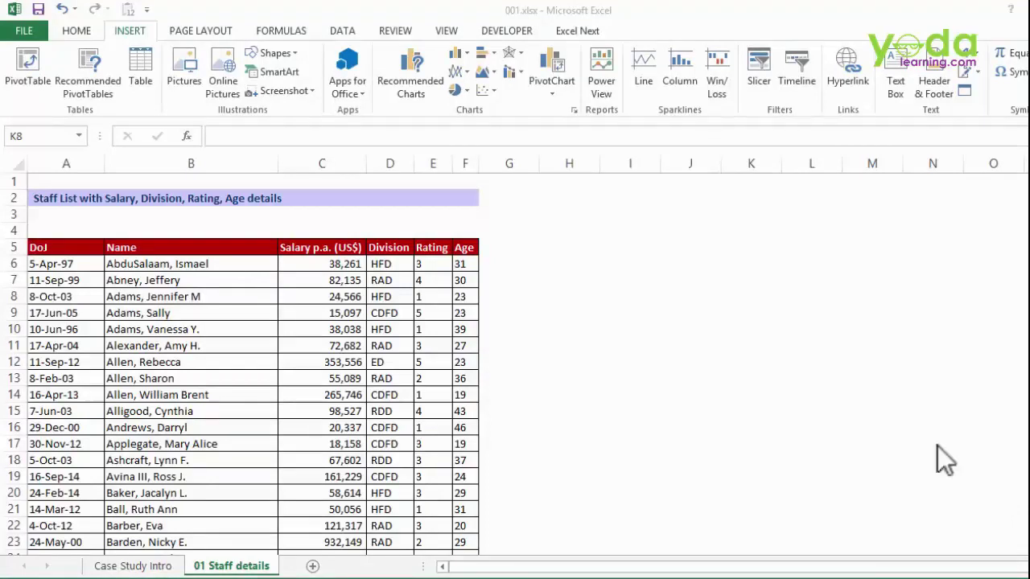
{"action": "left_click", "coordinate": [247, 299]}
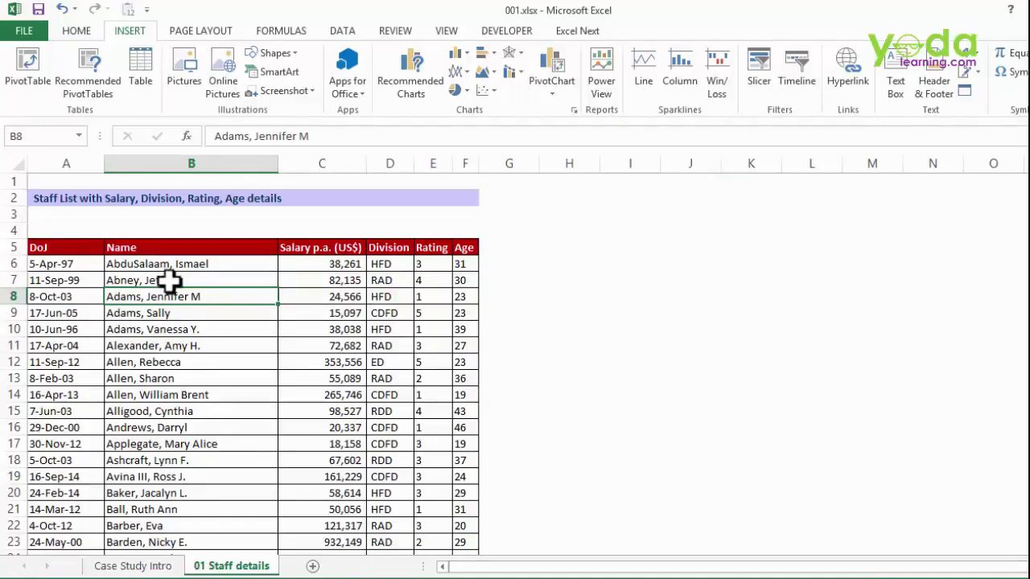
{"action": "left_click", "coordinate": [71, 258]}
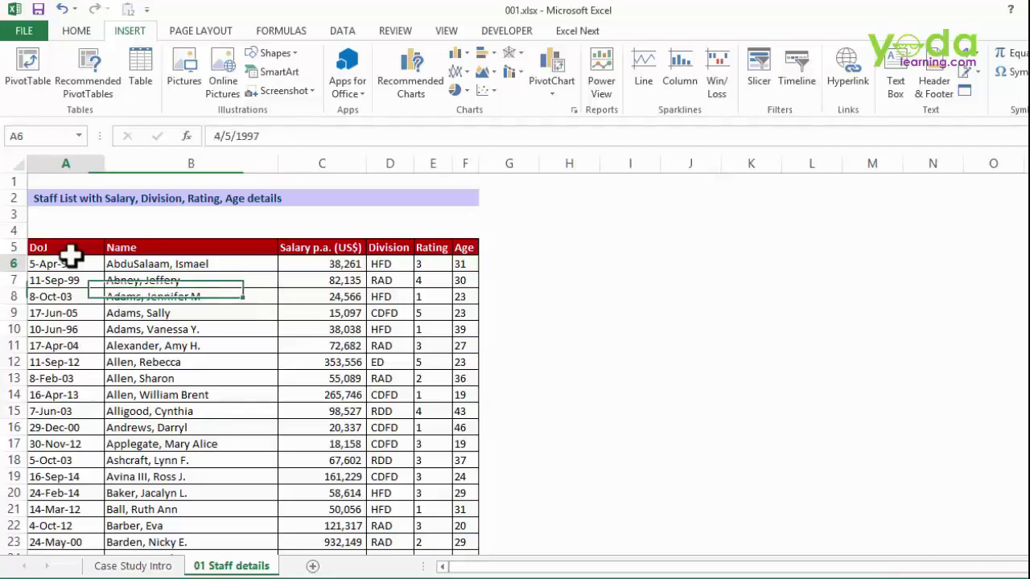
{"action": "left_click", "coordinate": [205, 299]}
{"action": "left_click", "coordinate": [314, 263]}
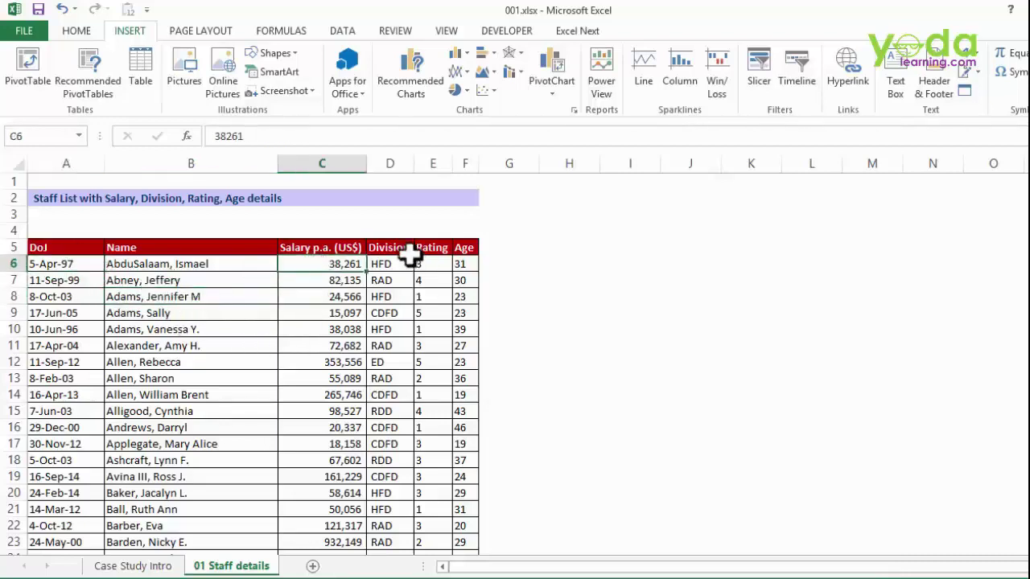
{"action": "left_click_drag", "start_coordinate": [409, 250], "coordinate": [434, 329]}
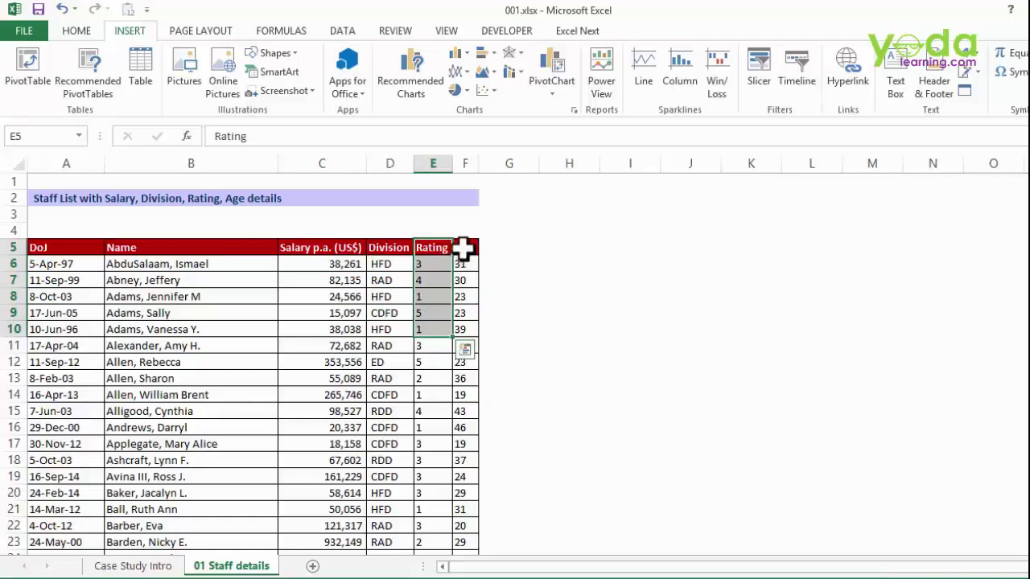
{"action": "left_click_drag", "start_coordinate": [465, 248], "coordinate": [466, 329]}
{"action": "left_click", "coordinate": [283, 312]}
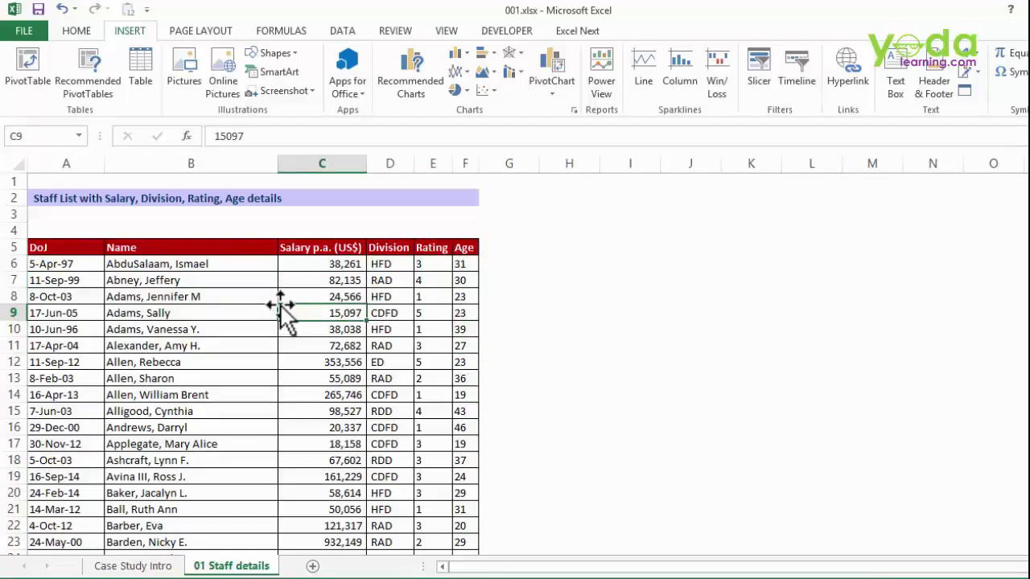
{"action": "key", "text": "ctrl+Down"}
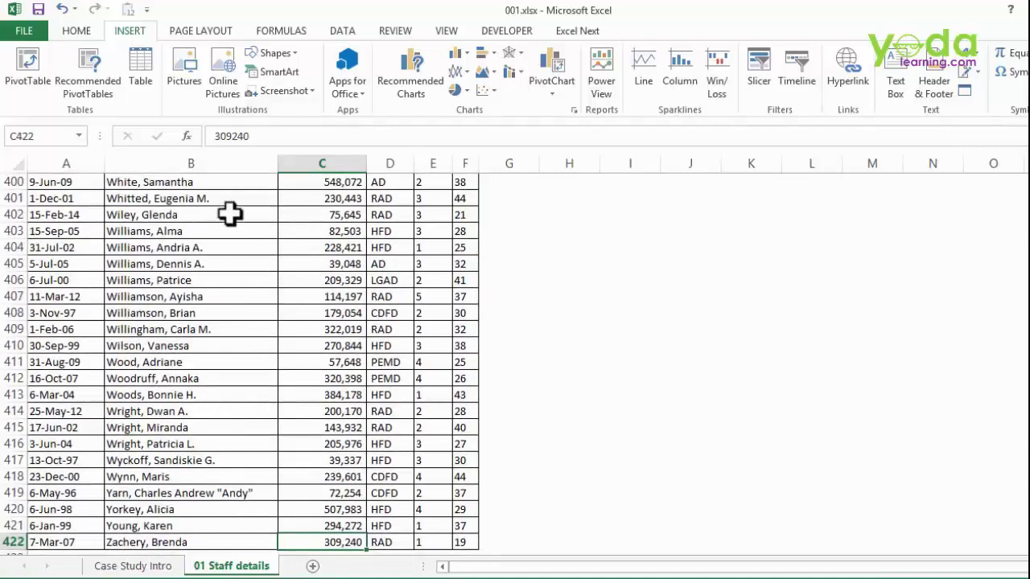
{"action": "key", "text": "ctrl+Up"}
- Insert a PivotTable from the whole staff table on a new worksheet
{"action": "scroll", "coordinate": [230, 214], "scroll_direction": "up", "scroll_amount": 1}
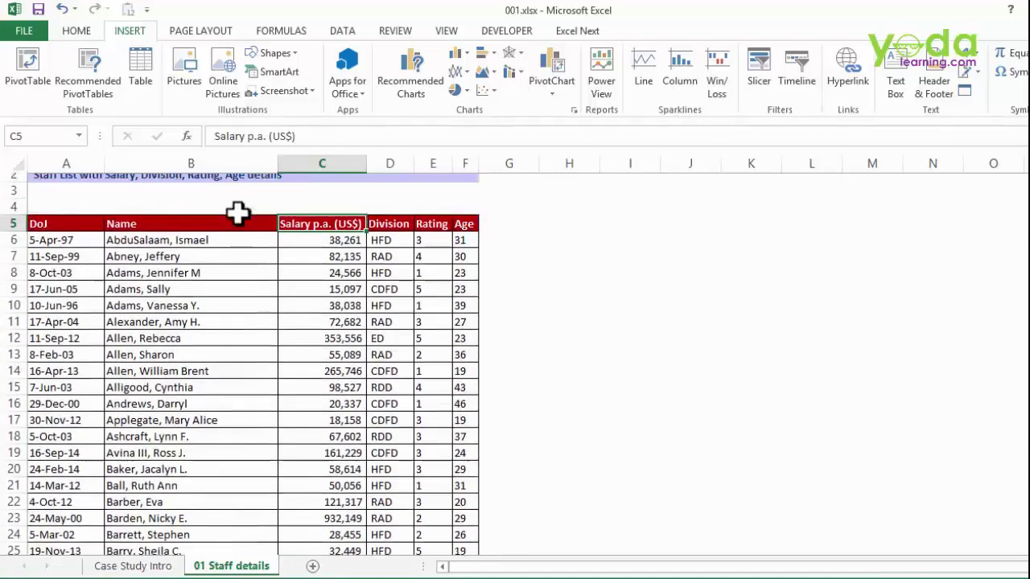
{"action": "left_click", "coordinate": [259, 295]}
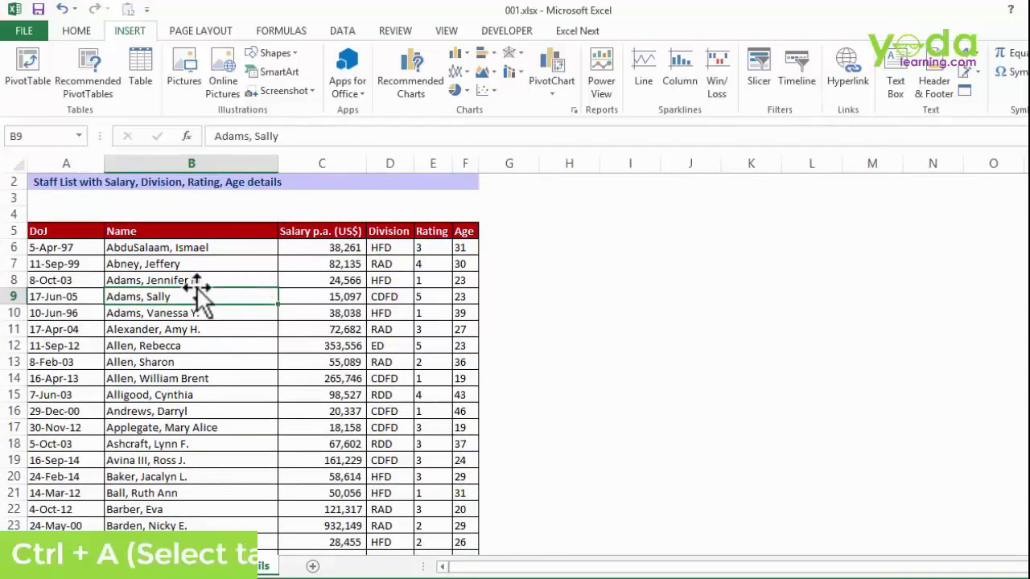
{"action": "key", "text": "ctrl+a"}
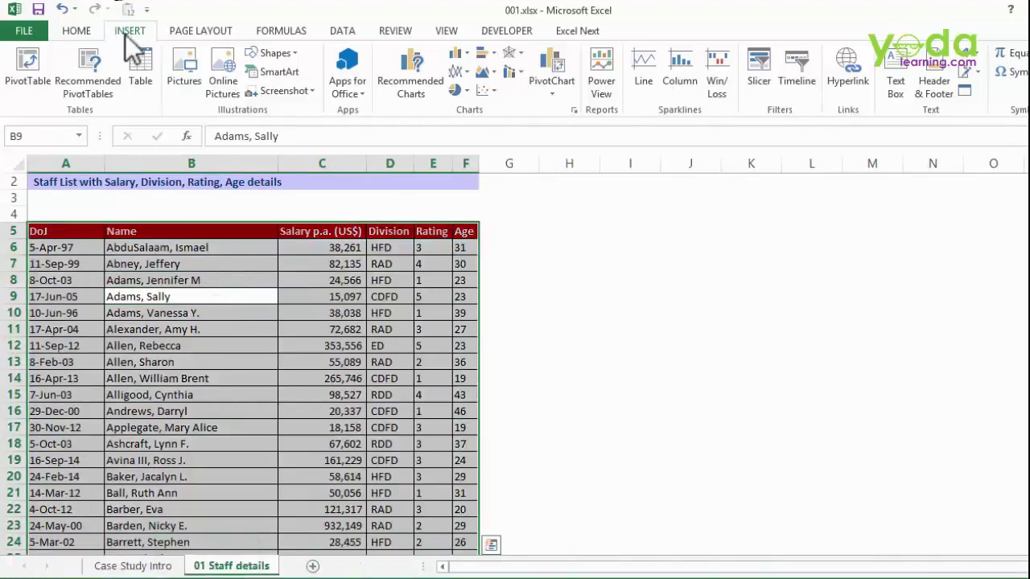
{"action": "left_click", "coordinate": [29, 58]}
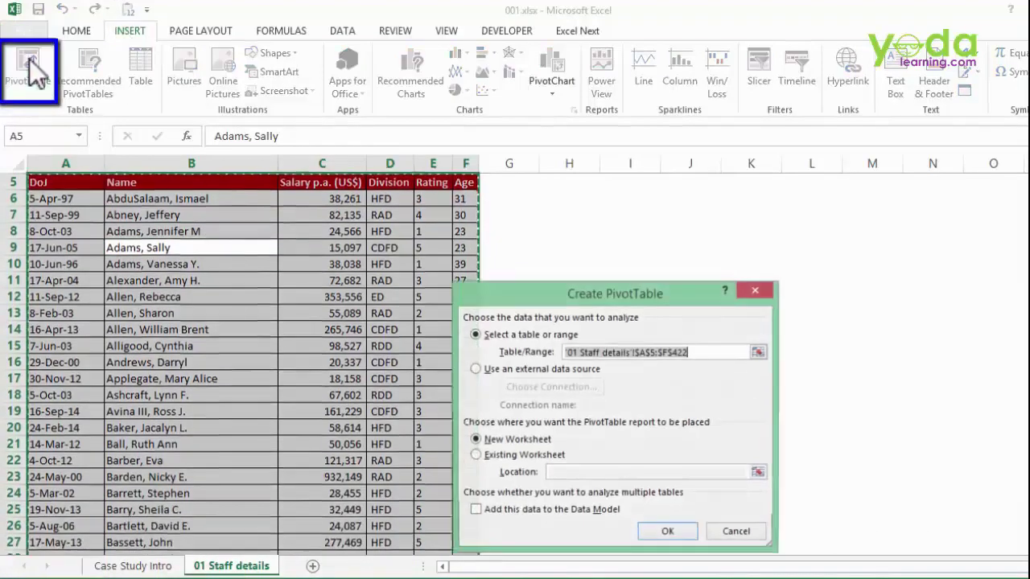
{"action": "left_click", "coordinate": [672, 534]}
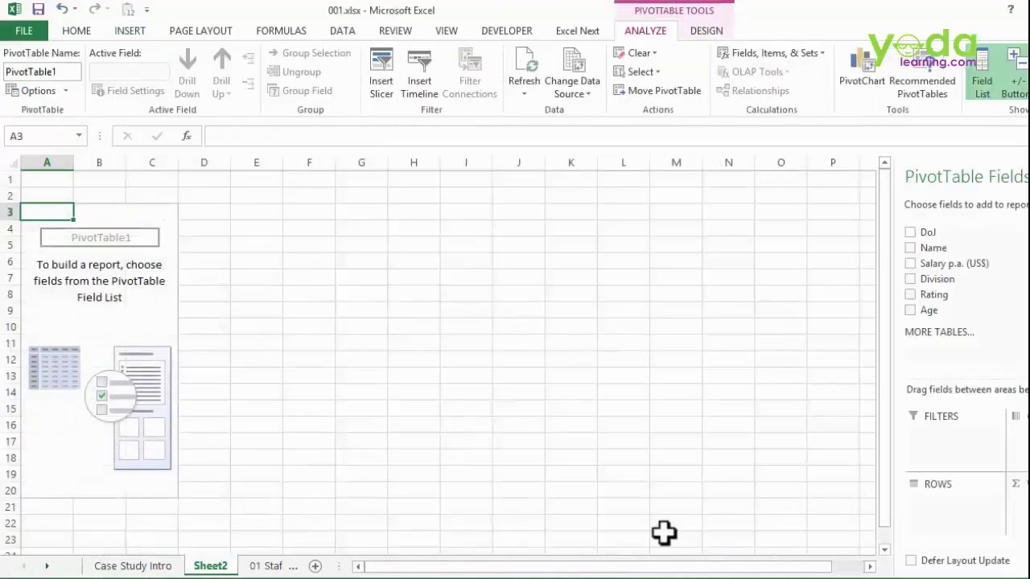
- Turn on the classic PivotTable layout in PivotTable Options > Display
{"action": "right_click", "coordinate": [107, 258]}
{"action": "left_click", "coordinate": [164, 329]}
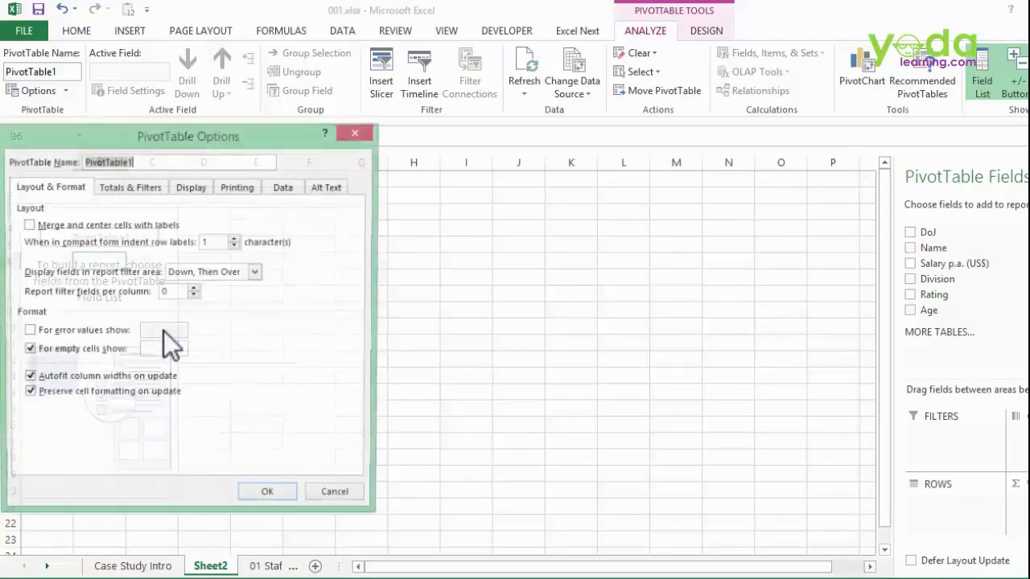
{"action": "left_click", "coordinate": [193, 187]}
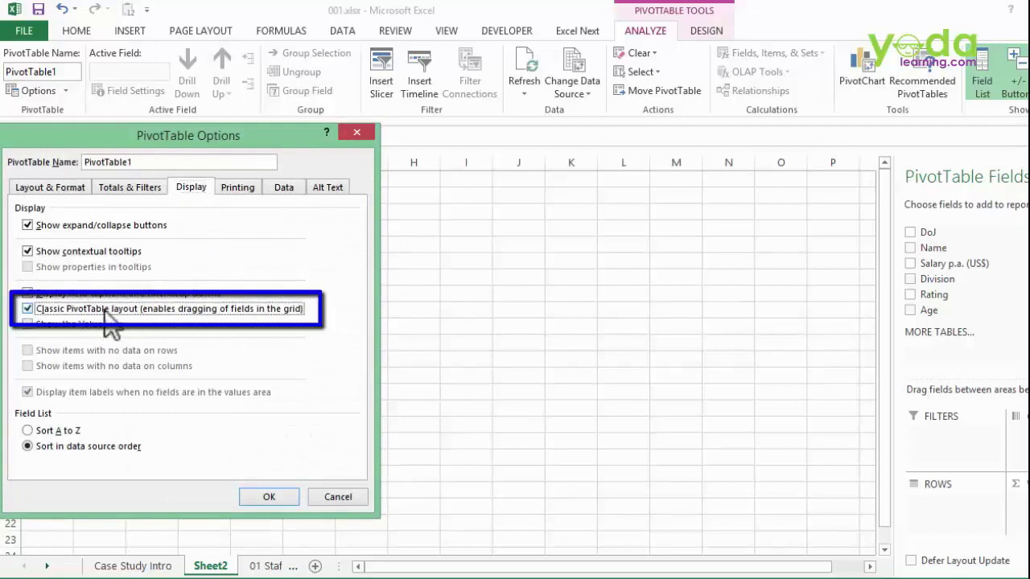
{"action": "left_click", "coordinate": [266, 494]}
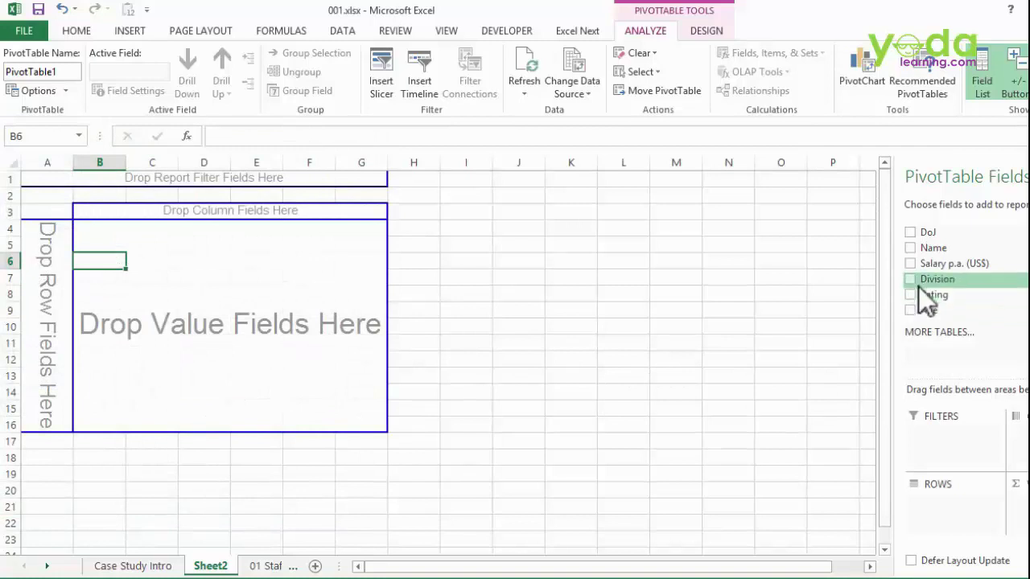
- Put Division in rows, sum Salary p.a., and add a second Salary field as Count
{"action": "left_click_drag", "start_coordinate": [916, 281], "coordinate": [64, 270]}
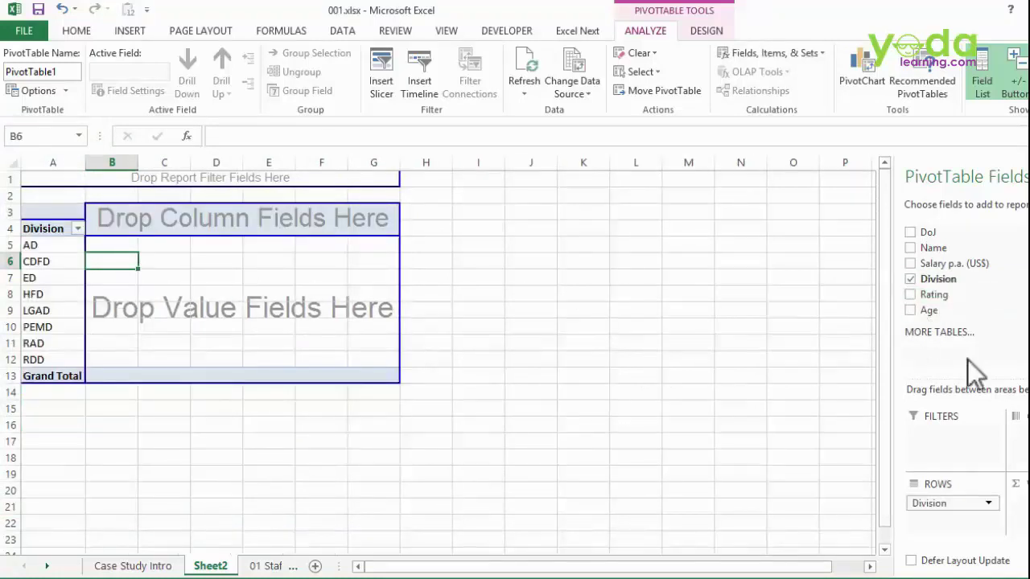
{"action": "left_click_drag", "start_coordinate": [938, 265], "coordinate": [169, 306]}
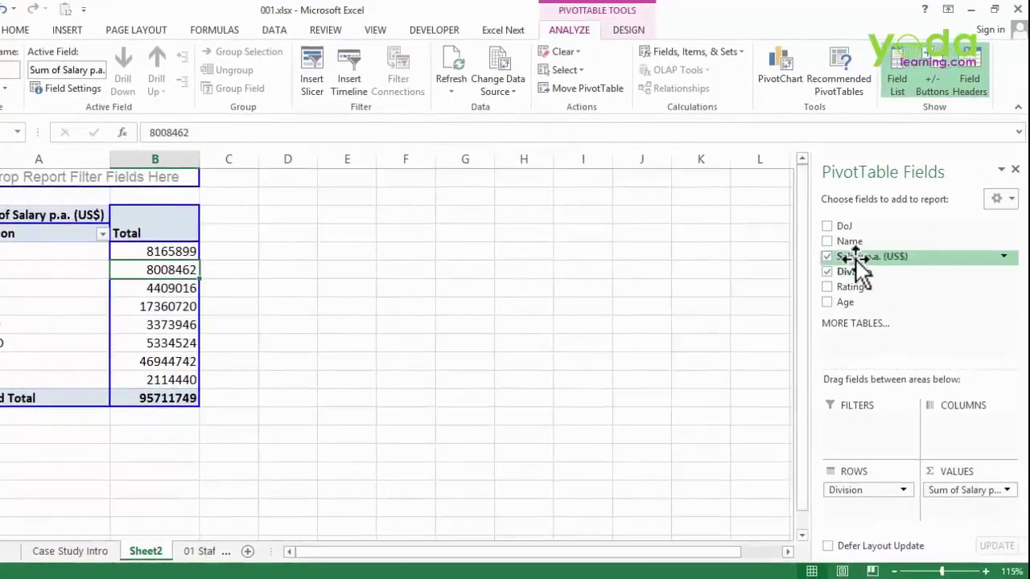
{"action": "left_click_drag", "start_coordinate": [859, 262], "coordinate": [949, 506]}
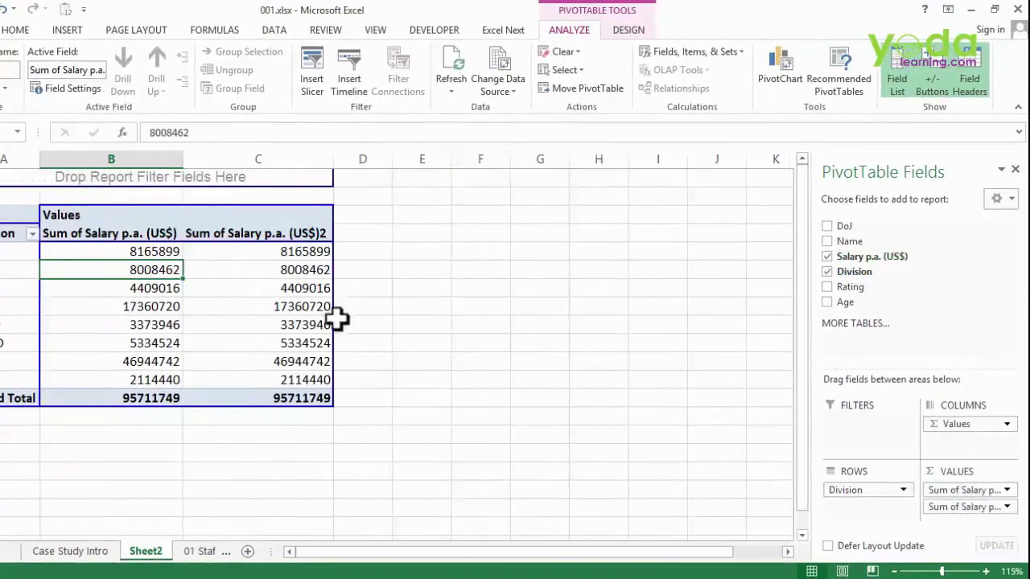
{"action": "left_click", "coordinate": [254, 232]}
{"action": "double_click", "coordinate": [254, 232]}
{"action": "left_click", "coordinate": [447, 431]}
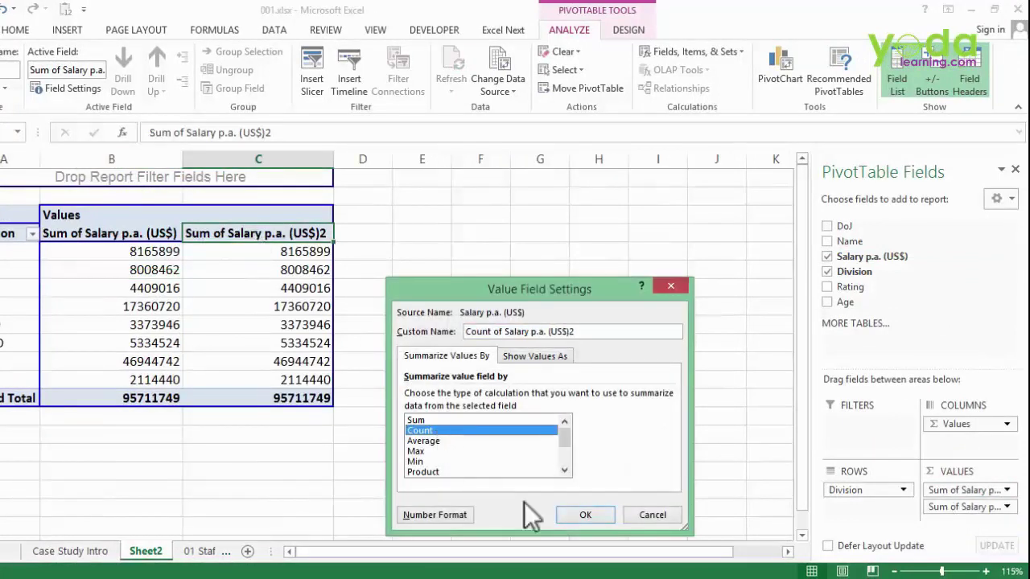
{"action": "left_click", "coordinate": [586, 516]}
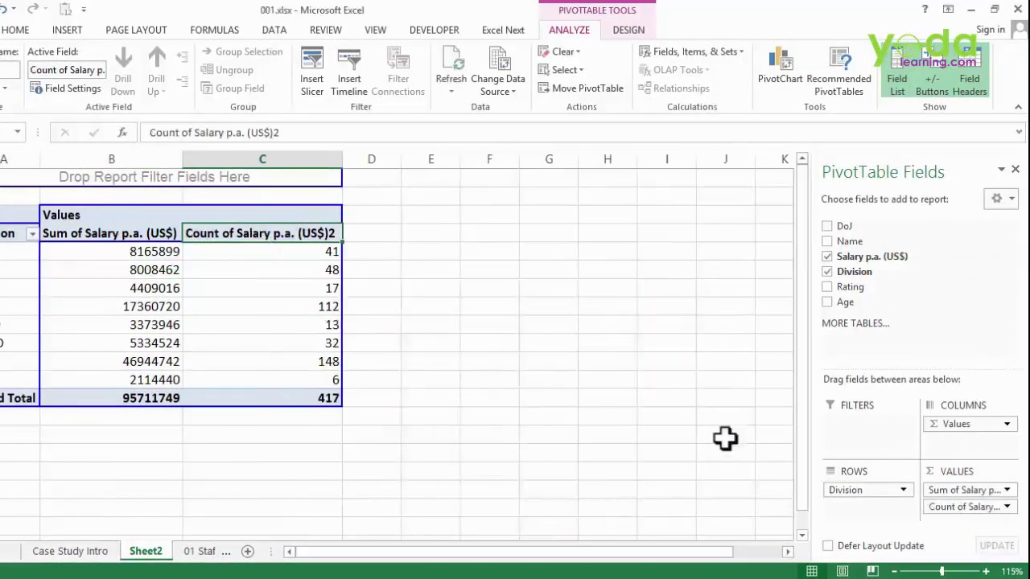
- Add a third Salary p.a. field summarized as Average
{"action": "left_click_drag", "start_coordinate": [855, 258], "coordinate": [974, 534]}
{"action": "left_click_drag", "start_coordinate": [855, 272], "coordinate": [966, 511]}
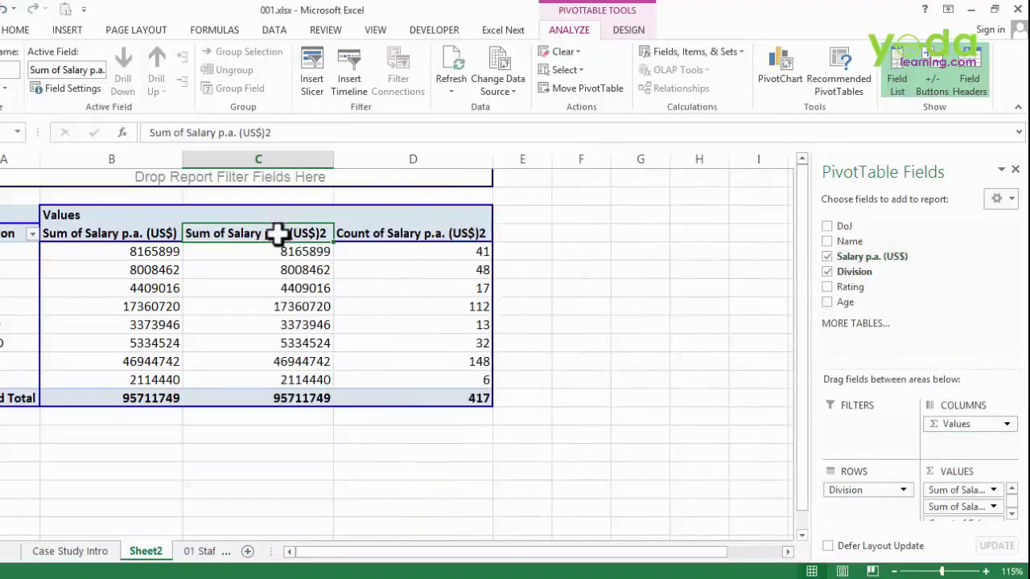
{"action": "double_click", "coordinate": [278, 235]}
{"action": "left_click_drag", "start_coordinate": [502, 288], "coordinate": [391, 200]}
{"action": "left_click", "coordinate": [310, 352]}
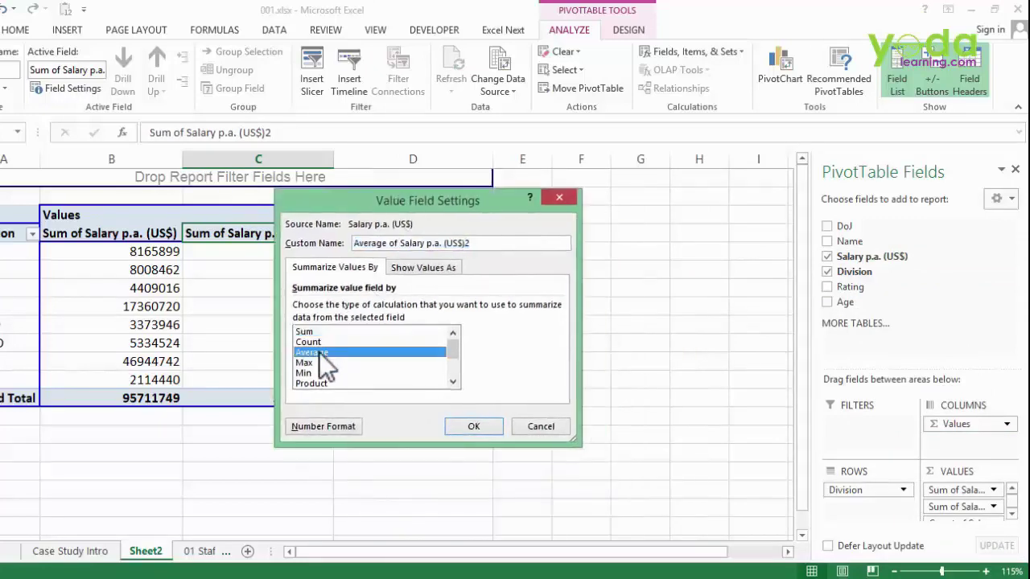
{"action": "left_click", "coordinate": [485, 433]}
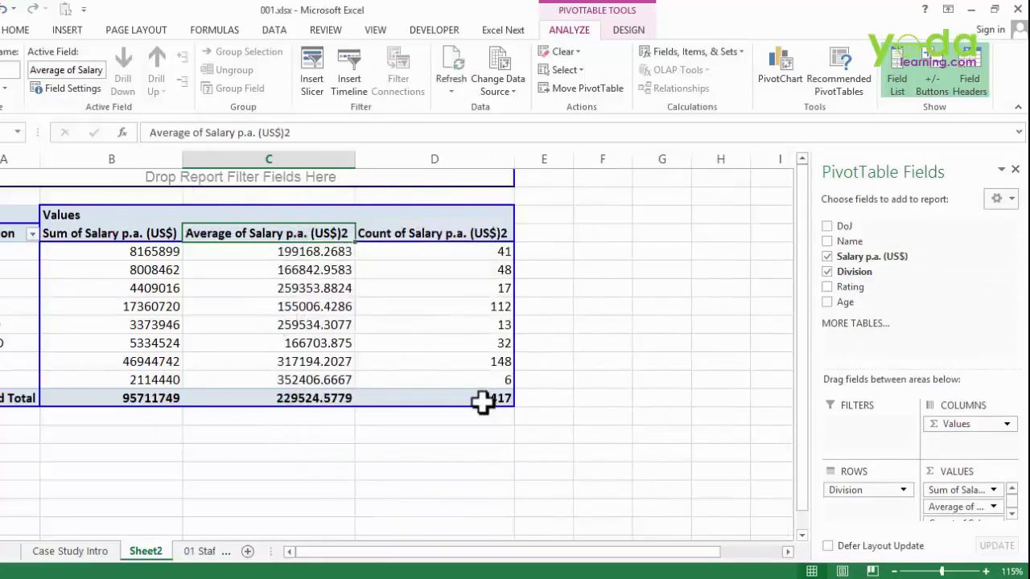
- Format all pivot values with Comma Style and zero decimal places
{"action": "left_click_drag", "start_coordinate": [483, 400], "coordinate": [105, 194]}
{"action": "left_click", "coordinate": [14, 30]}
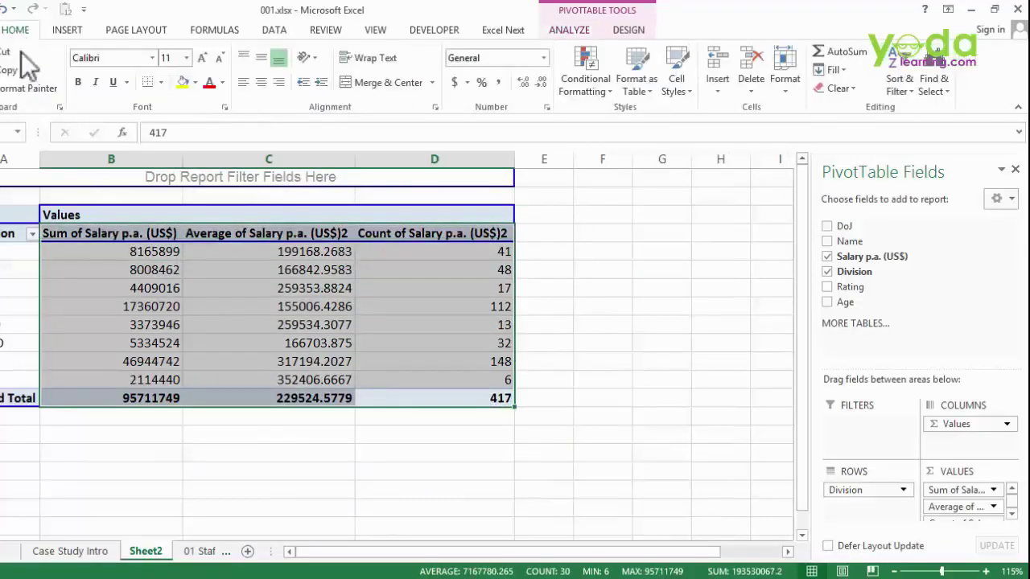
{"action": "left_click", "coordinate": [499, 83]}
{"action": "left_click", "coordinate": [539, 83]}
{"action": "left_click", "coordinate": [540, 83]}
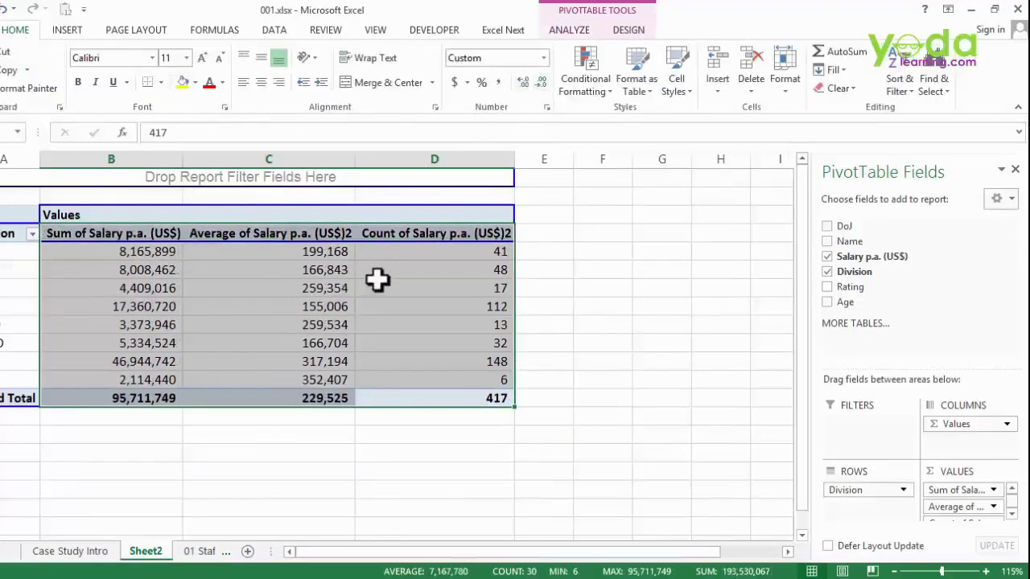
{"action": "left_click", "coordinate": [378, 283]}
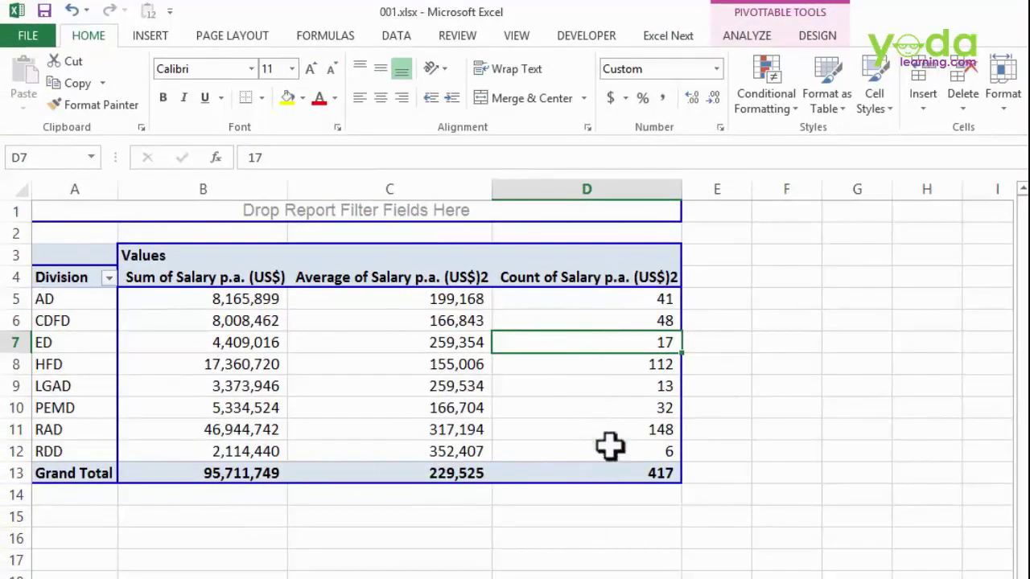
- Show the Count column as % of Grand Total
{"action": "mouse_move", "coordinate": [620, 302]}
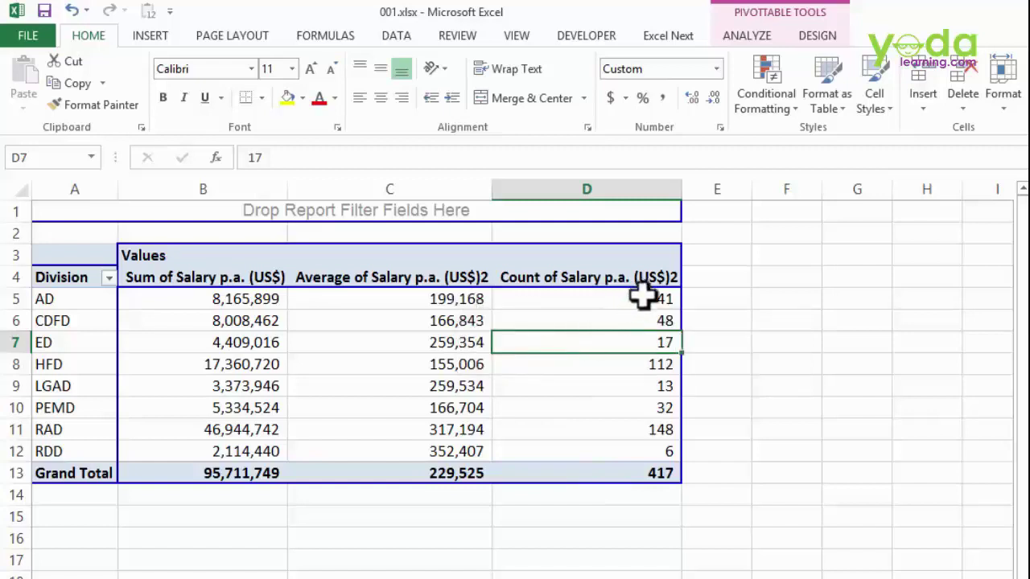
{"action": "mouse_move", "coordinate": [641, 472]}
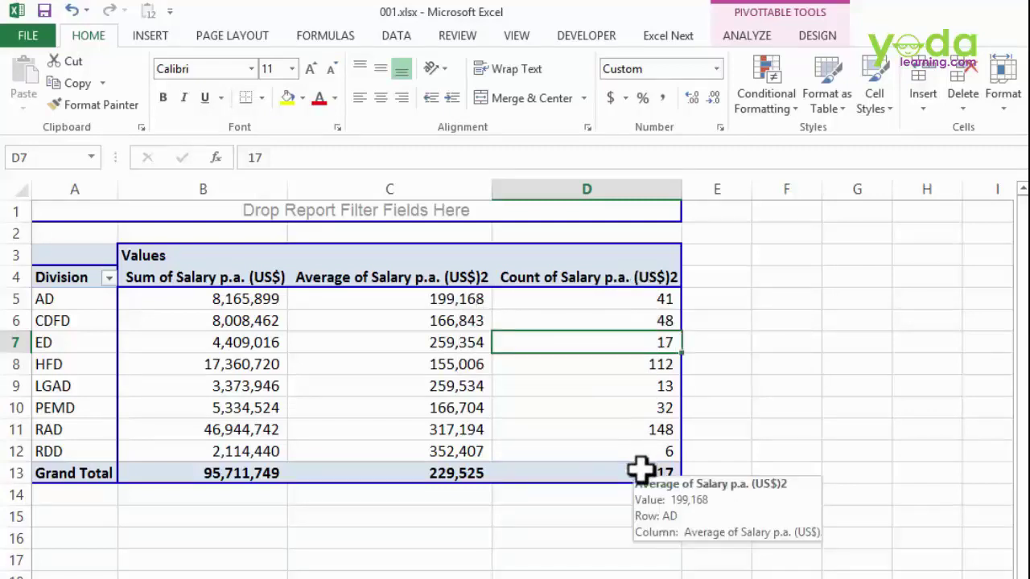
{"action": "double_click", "coordinate": [593, 276]}
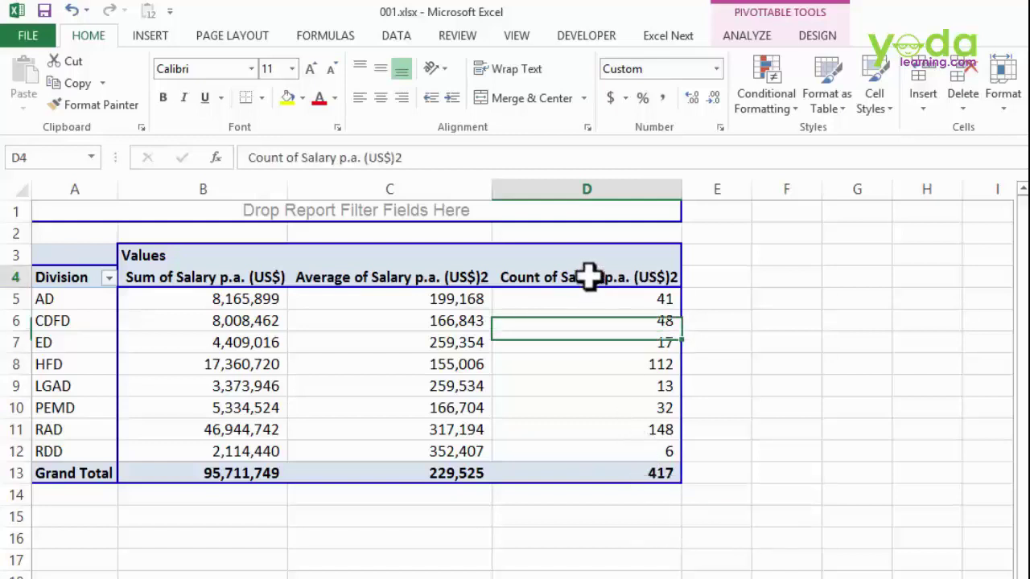
{"action": "left_click", "coordinate": [571, 316]}
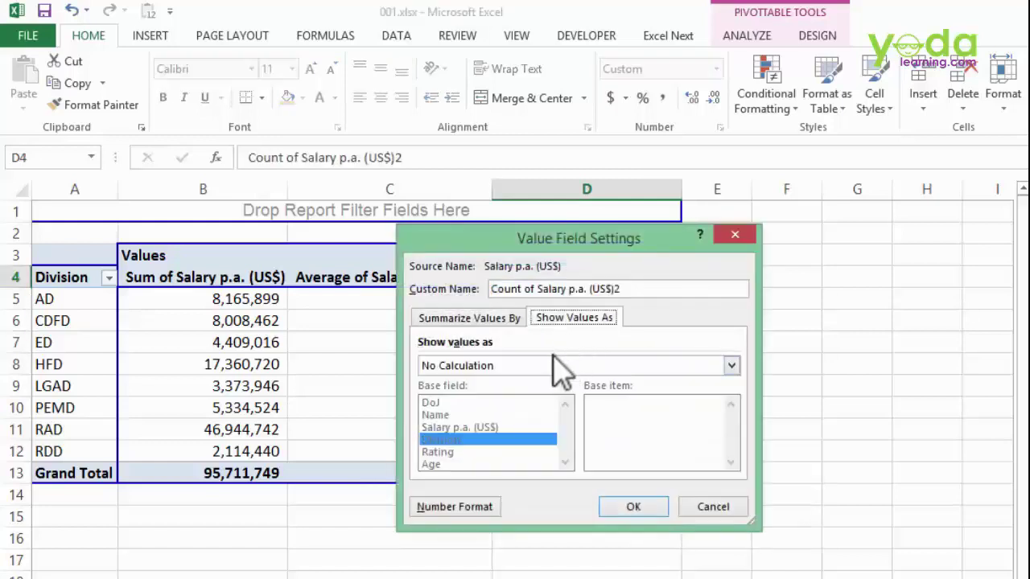
{"action": "left_click", "coordinate": [556, 364]}
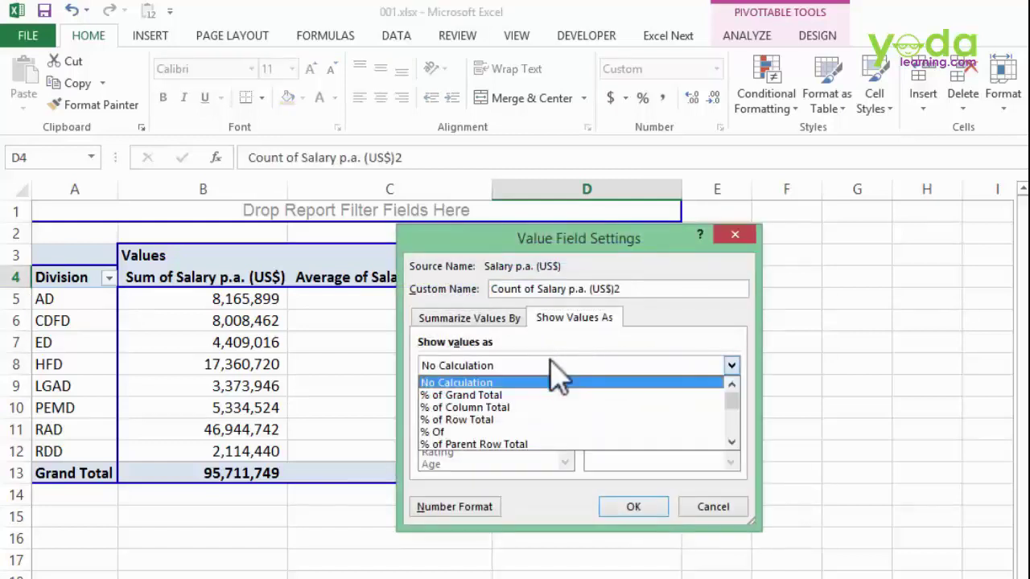
{"action": "left_click", "coordinate": [463, 395]}
{"action": "left_click", "coordinate": [644, 512]}
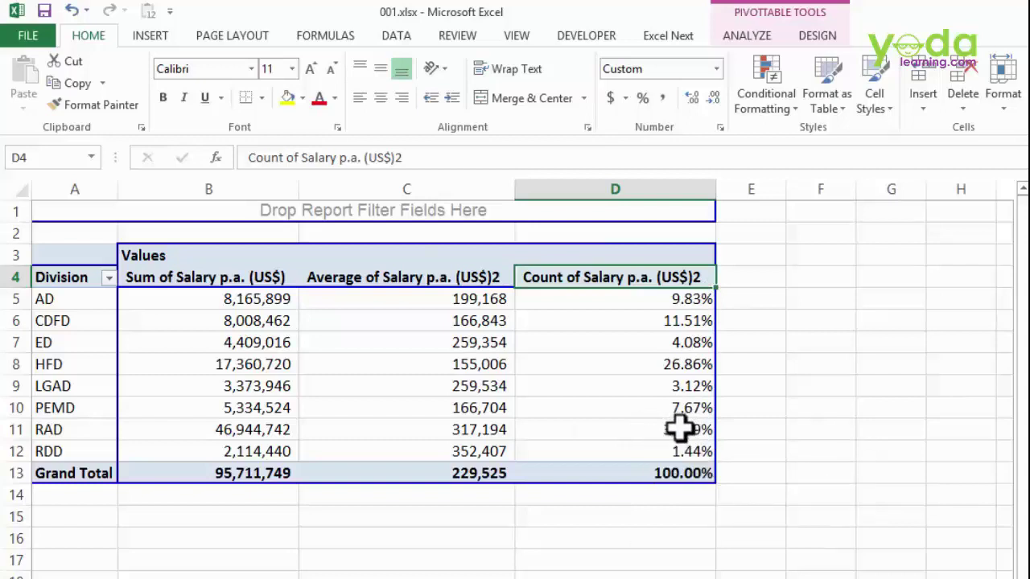
- Sort divisions largest to smallest by share, from RAD 35.49% to RDD 1.44%
{"action": "left_click_drag", "start_coordinate": [680, 430], "coordinate": [40, 435]}
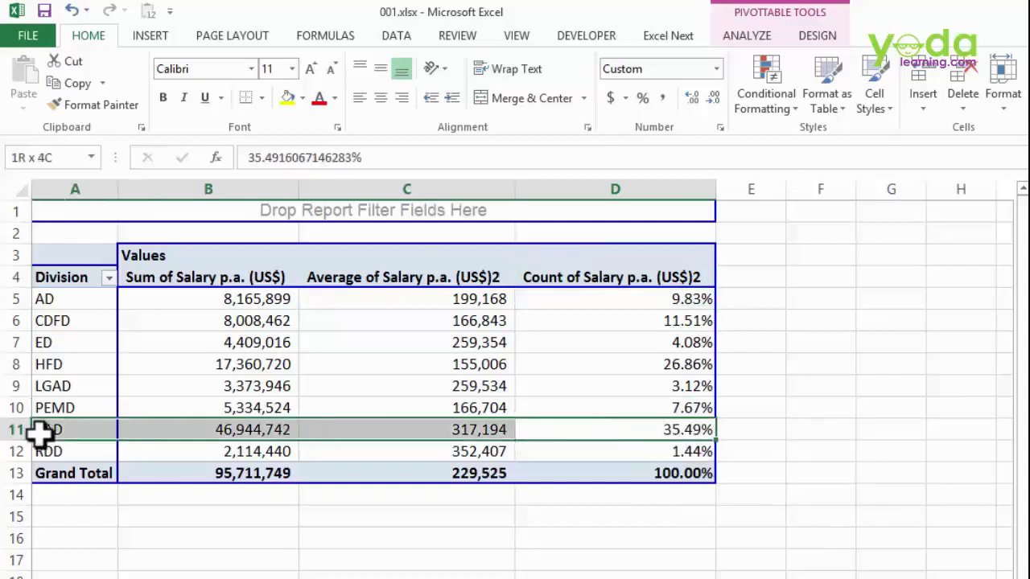
{"action": "left_click", "coordinate": [668, 296]}
{"action": "right_click", "coordinate": [666, 297]}
{"action": "mouse_move", "coordinate": [772, 402]}
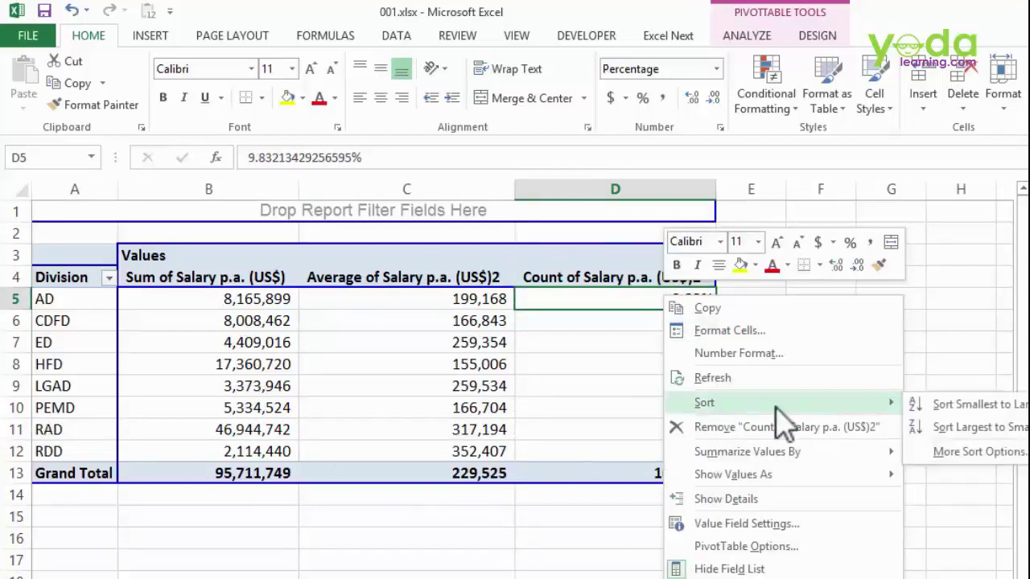
{"action": "left_click", "coordinate": [959, 426]}
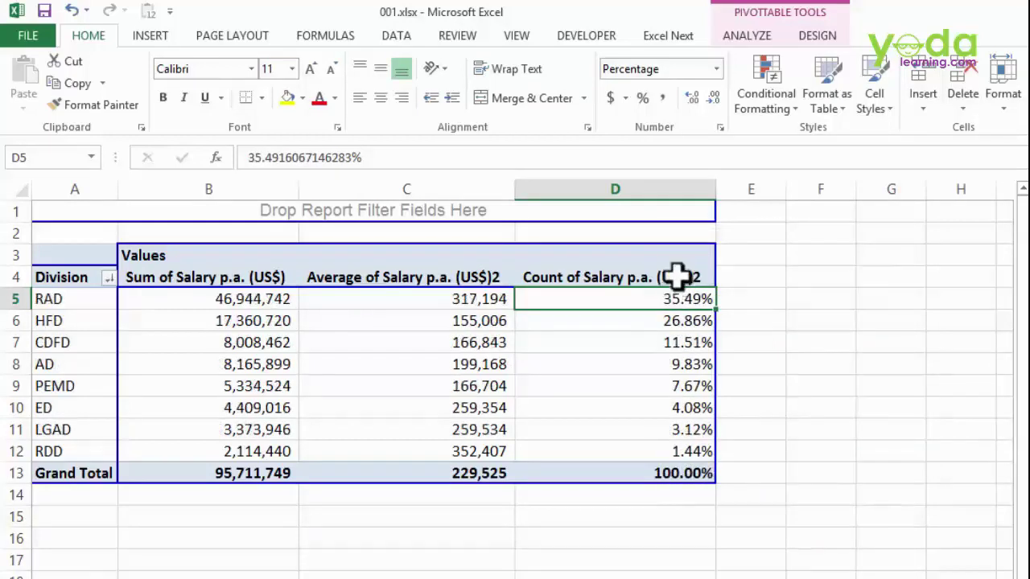
{"action": "left_click", "coordinate": [683, 452]}
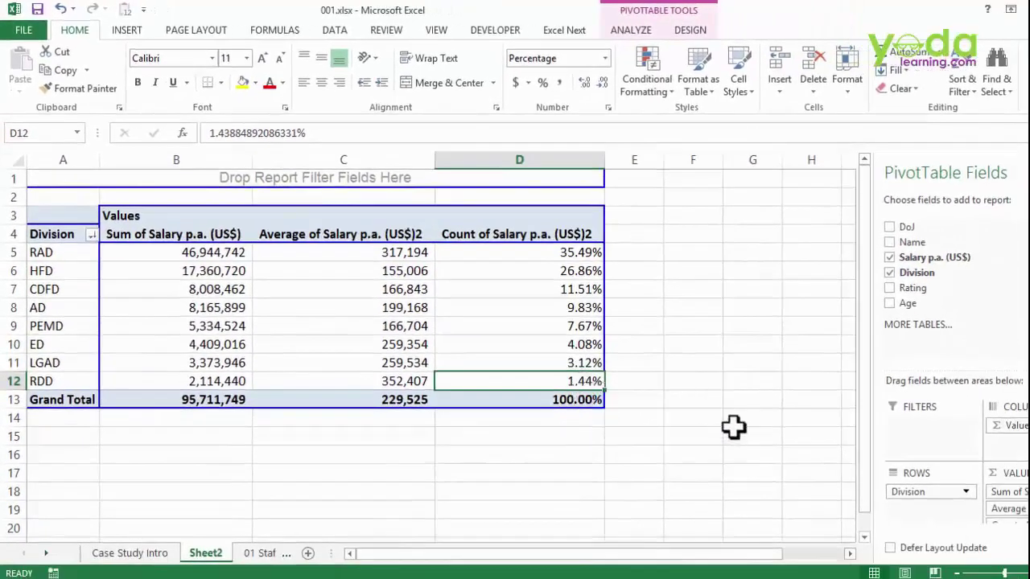
- Clear the pivot, then put Salary p.a. (US$) in rows and Age in columns
{"action": "left_click", "coordinate": [889, 273]}
{"action": "left_click", "coordinate": [888, 257]}
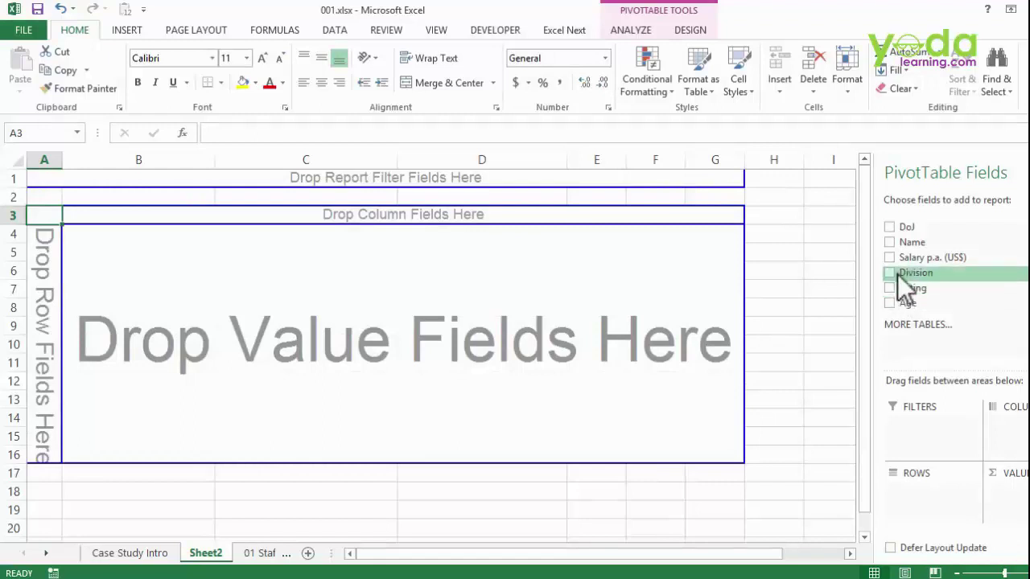
{"action": "left_click_drag", "start_coordinate": [917, 257], "coordinate": [43, 323]}
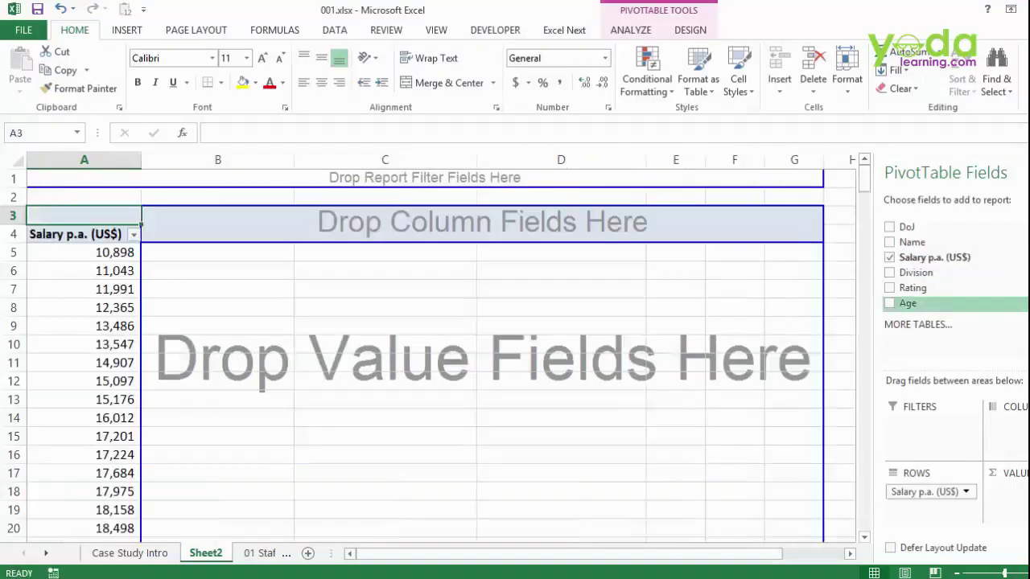
{"action": "left_click_drag", "start_coordinate": [914, 302], "coordinate": [239, 278]}
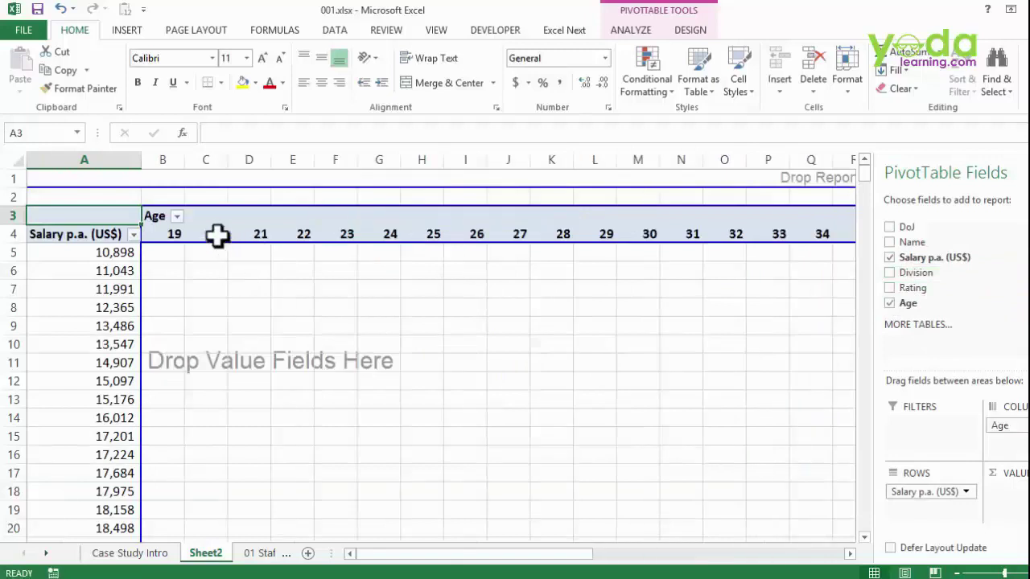
- Group ages in spans of 10 and salaries in 100000 bands starting at 1
{"action": "right_click", "coordinate": [217, 234]}
{"action": "left_click", "coordinate": [251, 389]}
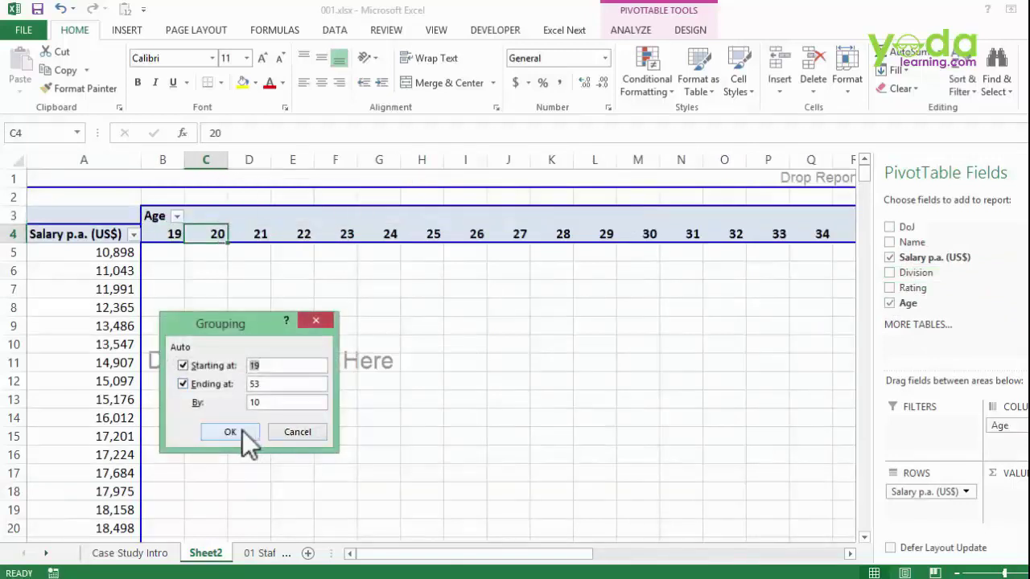
{"action": "left_click", "coordinate": [234, 432]}
{"action": "right_click", "coordinate": [90, 295]}
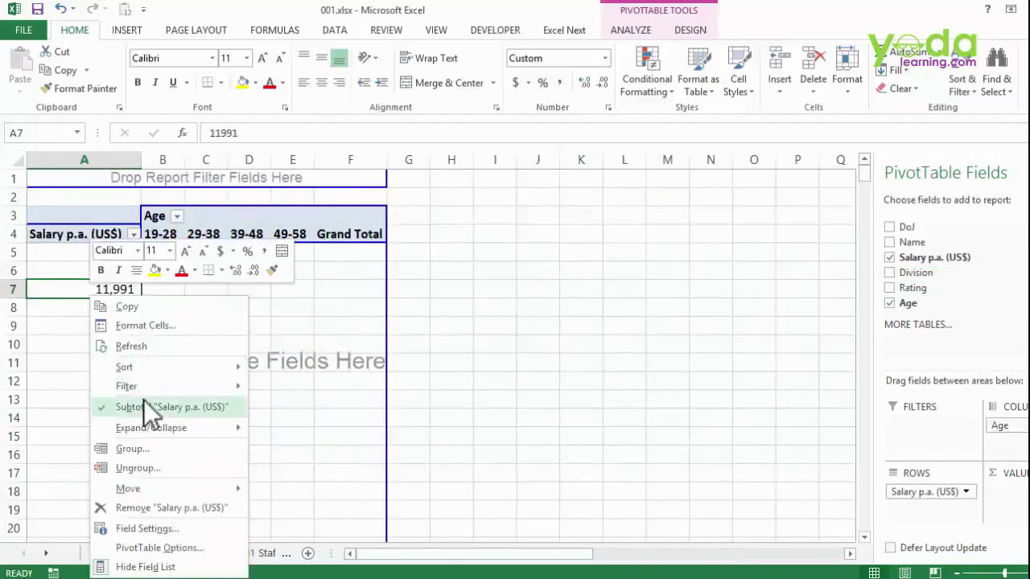
{"action": "left_click", "coordinate": [140, 447]}
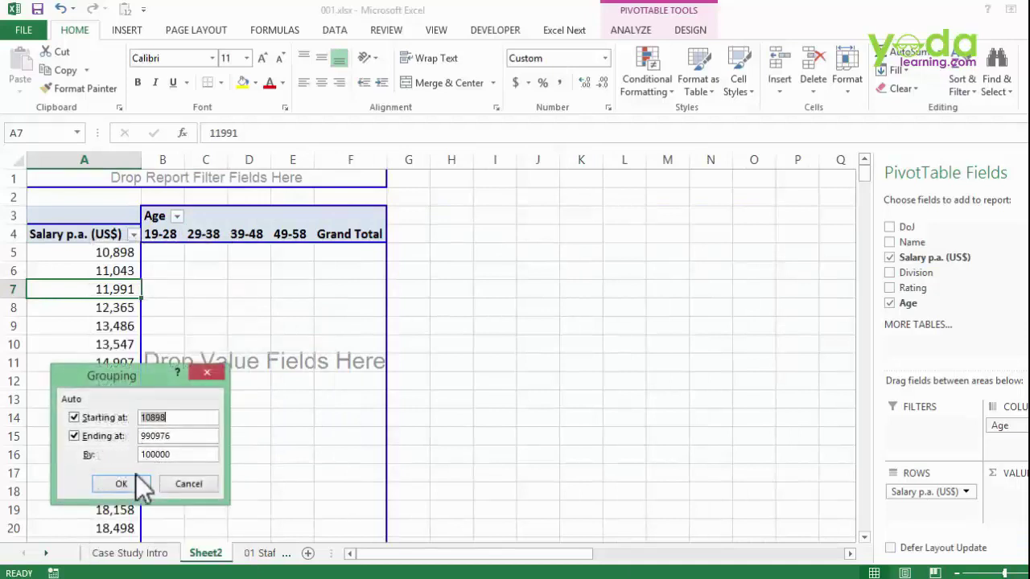
{"action": "type", "text": "1"}
{"action": "left_click", "coordinate": [132, 482]}
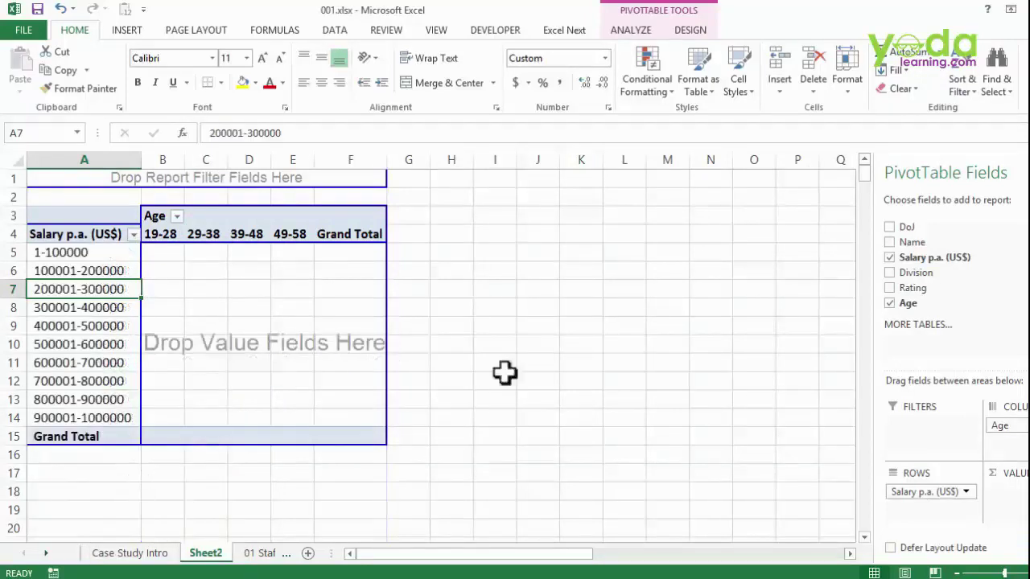
- Count Names per salary and age band, then remove Age, Salary and Name
{"action": "left_click_drag", "start_coordinate": [911, 242], "coordinate": [197, 303]}
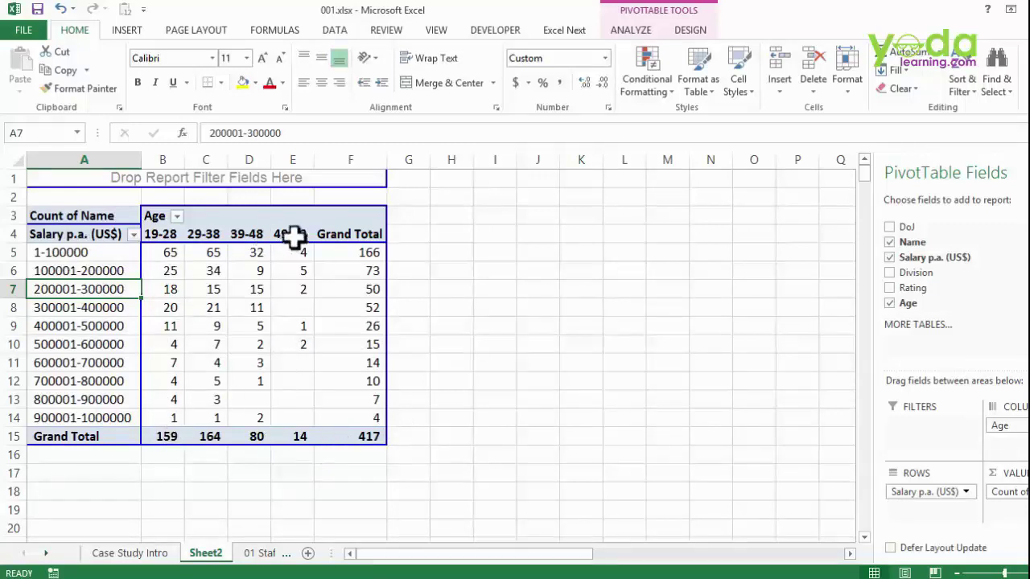
{"action": "left_click", "coordinate": [889, 302]}
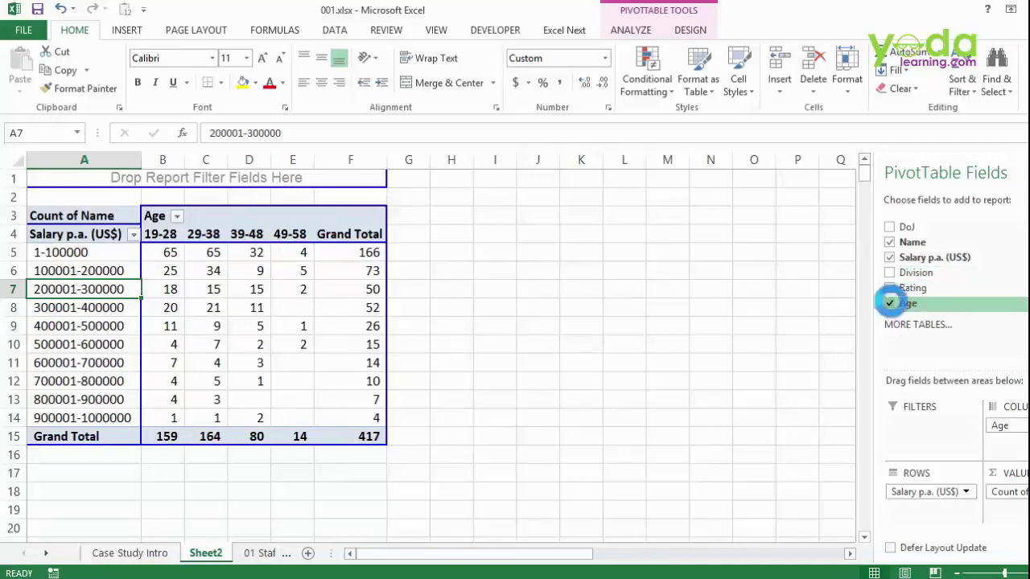
{"action": "left_click", "coordinate": [891, 257]}
{"action": "left_click", "coordinate": [890, 242]}
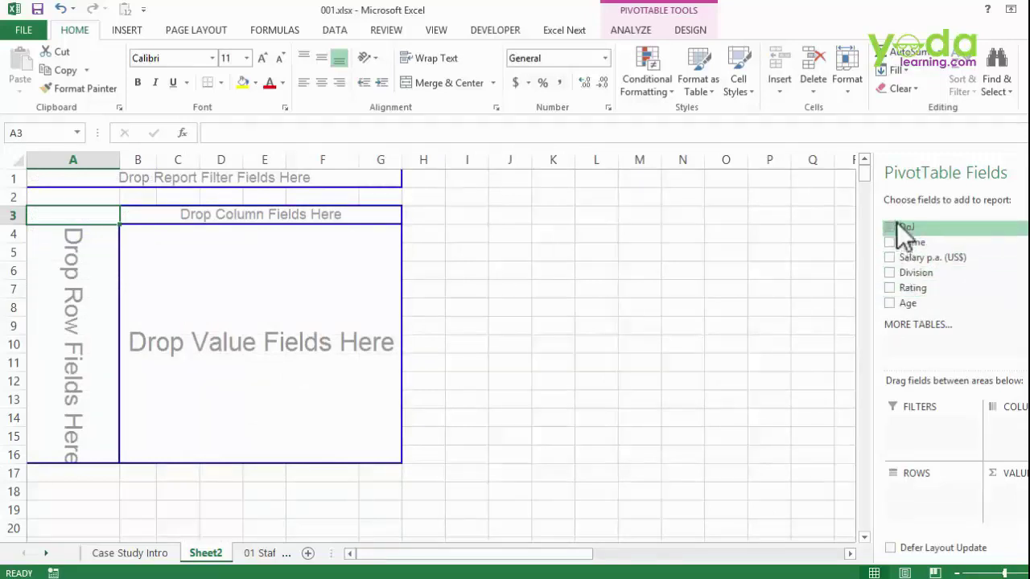
- Put DoJ in the pivot rows and group it by Months and Years
{"action": "left_click_drag", "start_coordinate": [901, 227], "coordinate": [69, 287]}
{"action": "left_click", "coordinate": [68, 288]}
{"action": "right_click", "coordinate": [67, 281]}
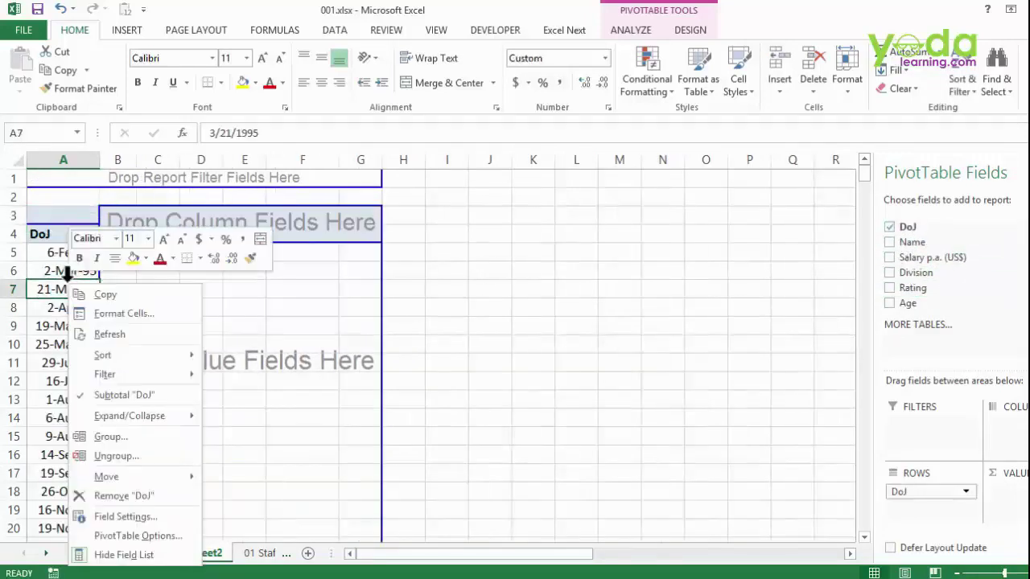
{"action": "left_click", "coordinate": [125, 437]}
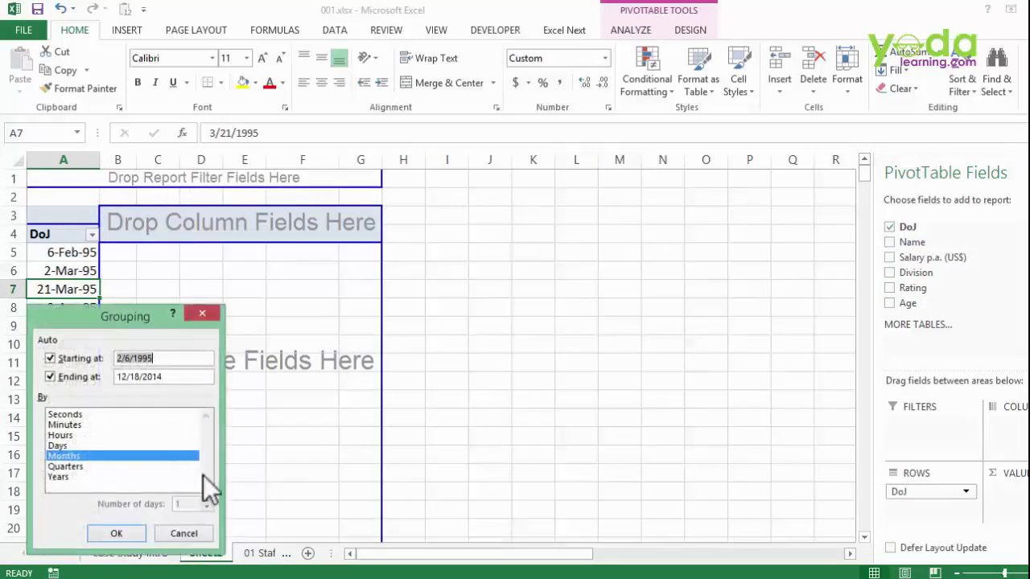
{"action": "left_click", "coordinate": [80, 477]}
{"action": "left_click", "coordinate": [132, 535]}
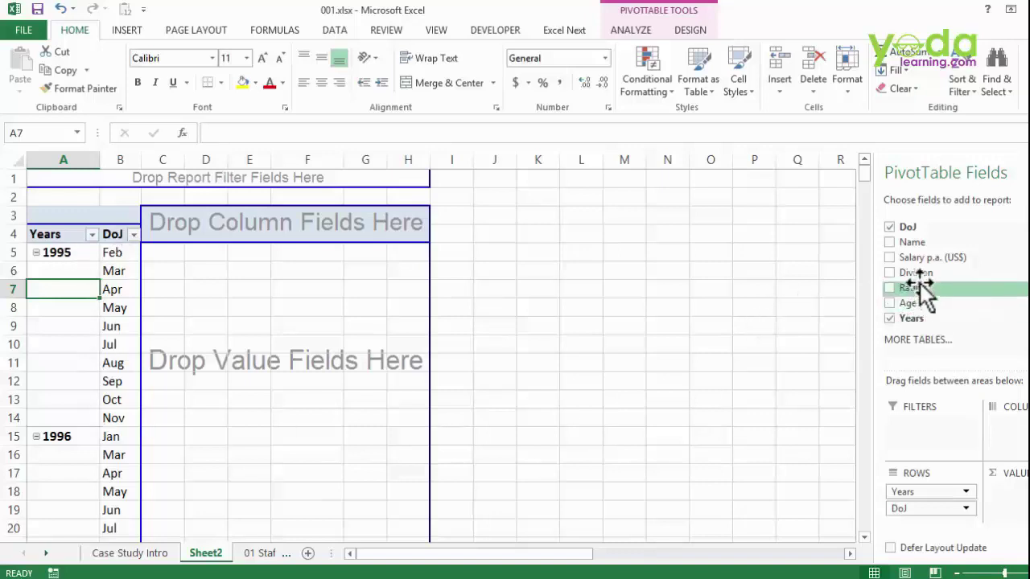
- Count Names, move DoJ months to columns, and add Division as a report filter
{"action": "left_click_drag", "start_coordinate": [911, 253], "coordinate": [211, 350]}
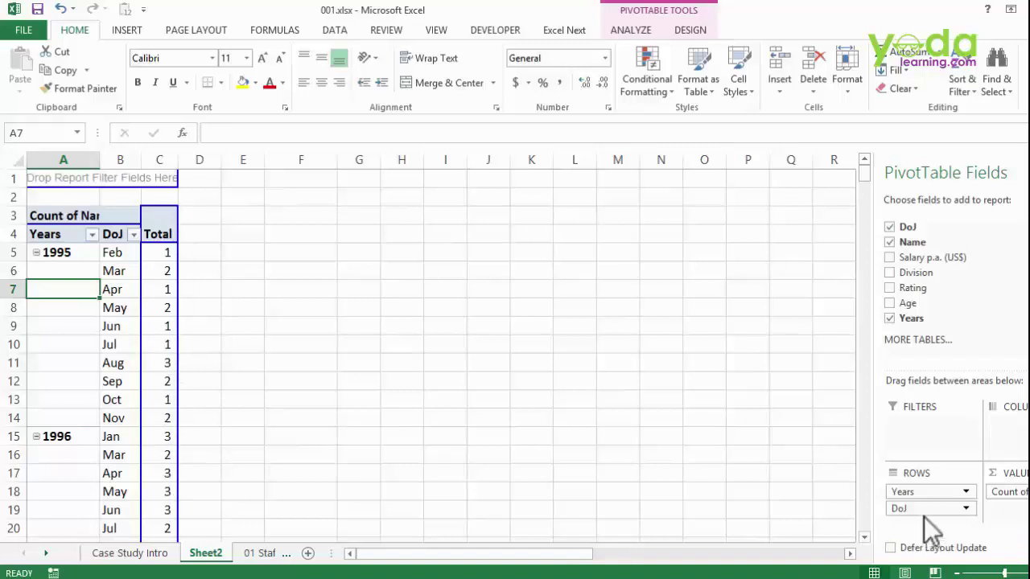
{"action": "left_click_drag", "start_coordinate": [917, 511], "coordinate": [1018, 451]}
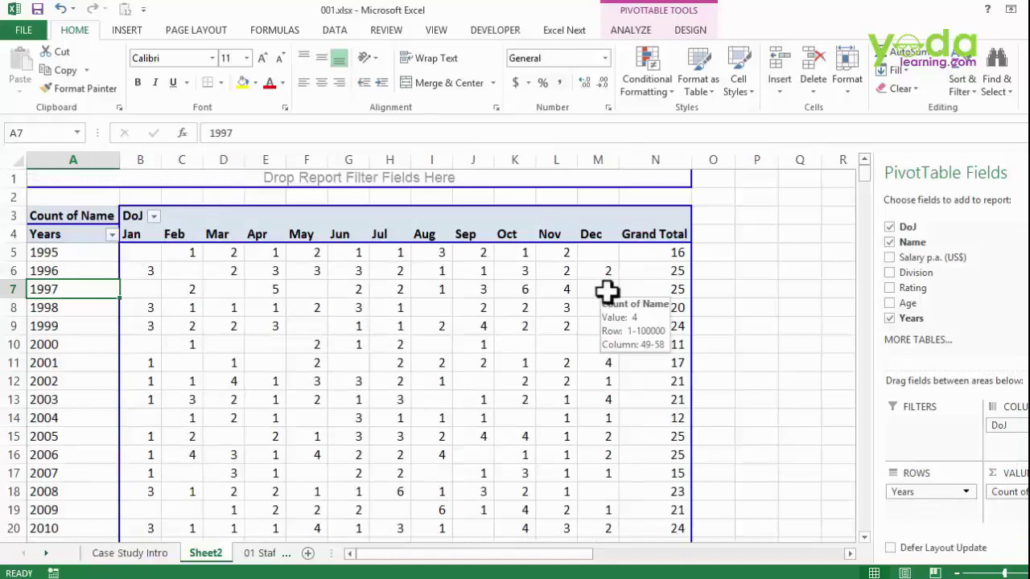
{"action": "left_click_drag", "start_coordinate": [1005, 427], "coordinate": [912, 487]}
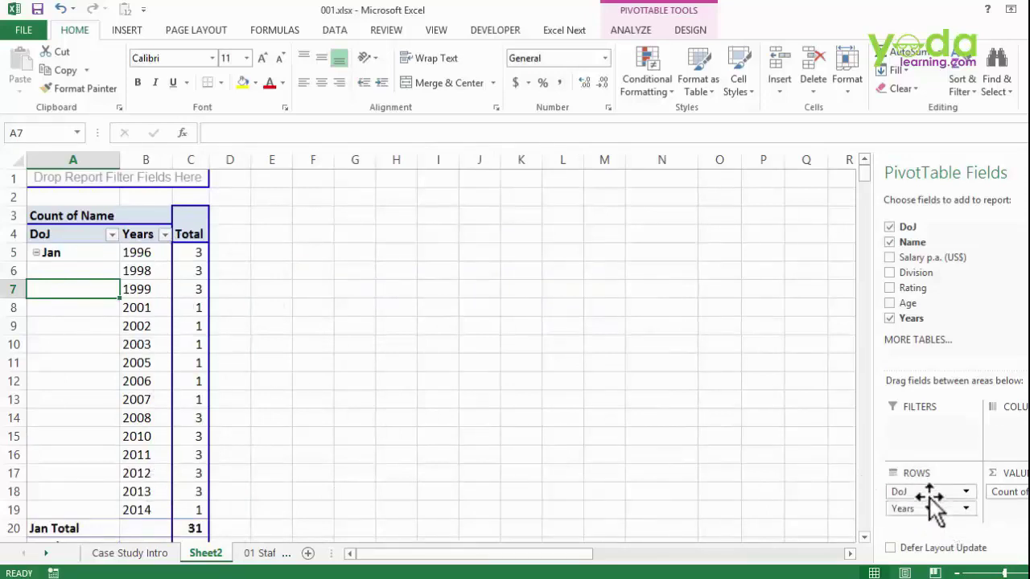
{"action": "left_click_drag", "start_coordinate": [931, 490], "coordinate": [1017, 425]}
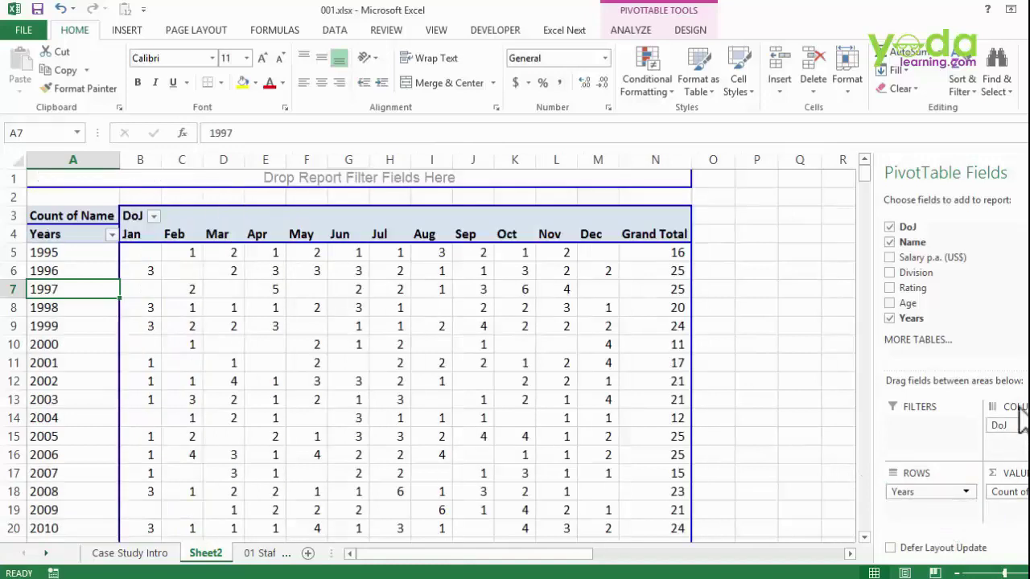
{"action": "left_click_drag", "start_coordinate": [903, 287], "coordinate": [459, 197]}
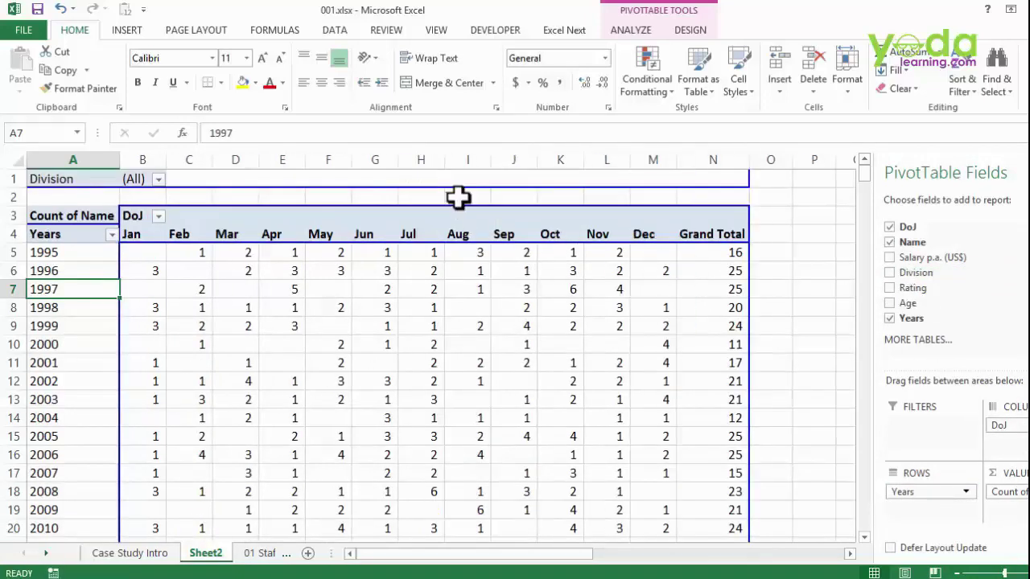
{"action": "left_click", "coordinate": [624, 29]}
- Show Report Filter Pages by Division, then browse the CDFD, ED, HFD and LGAD sheets
{"action": "left_click", "coordinate": [66, 88]}
{"action": "left_click", "coordinate": [58, 131]}
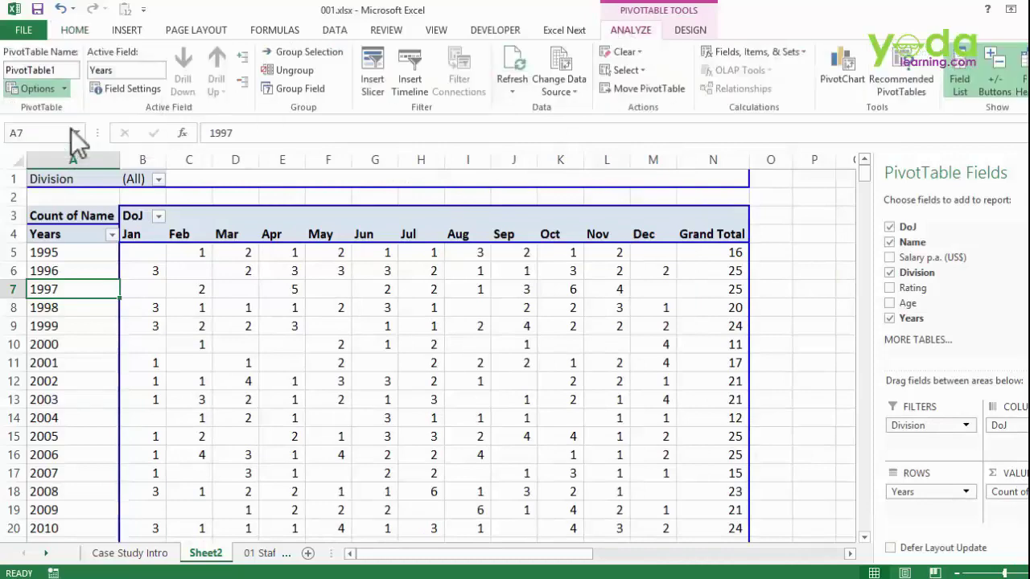
{"action": "left_click", "coordinate": [488, 384]}
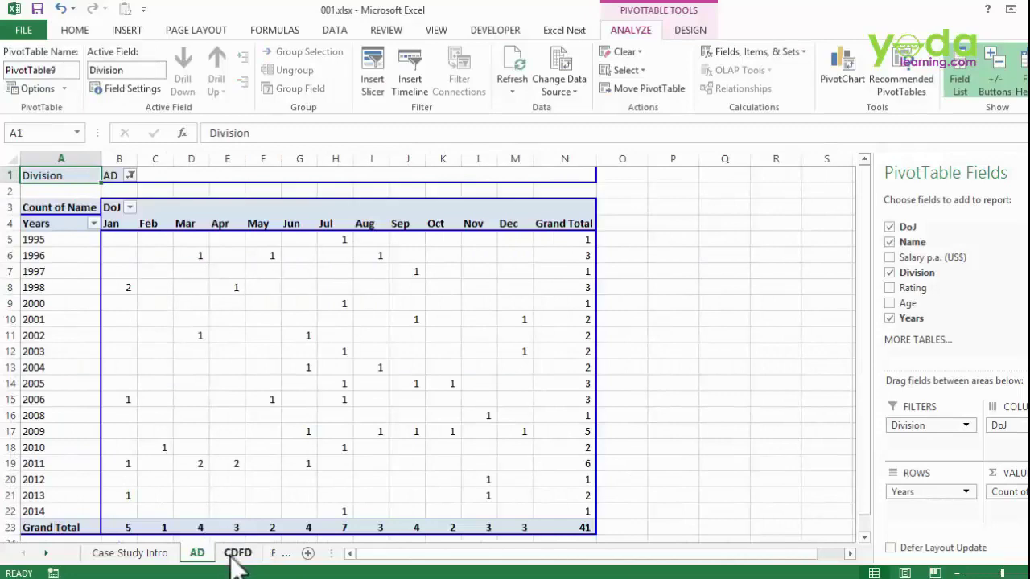
{"action": "left_click", "coordinate": [234, 553]}
{"action": "left_click", "coordinate": [274, 553]}
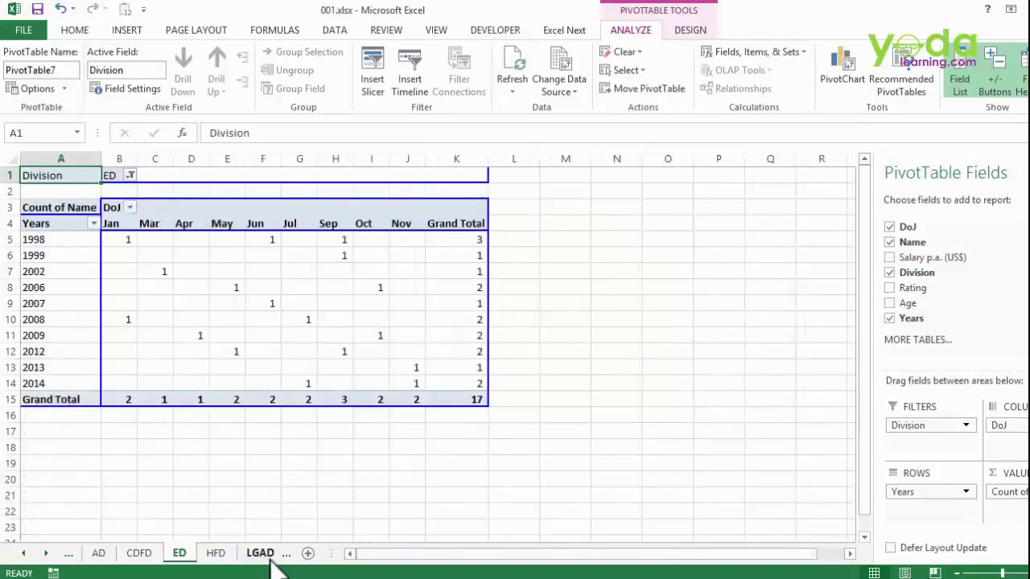
{"action": "left_click", "coordinate": [218, 553]}
{"action": "left_click", "coordinate": [256, 554]}
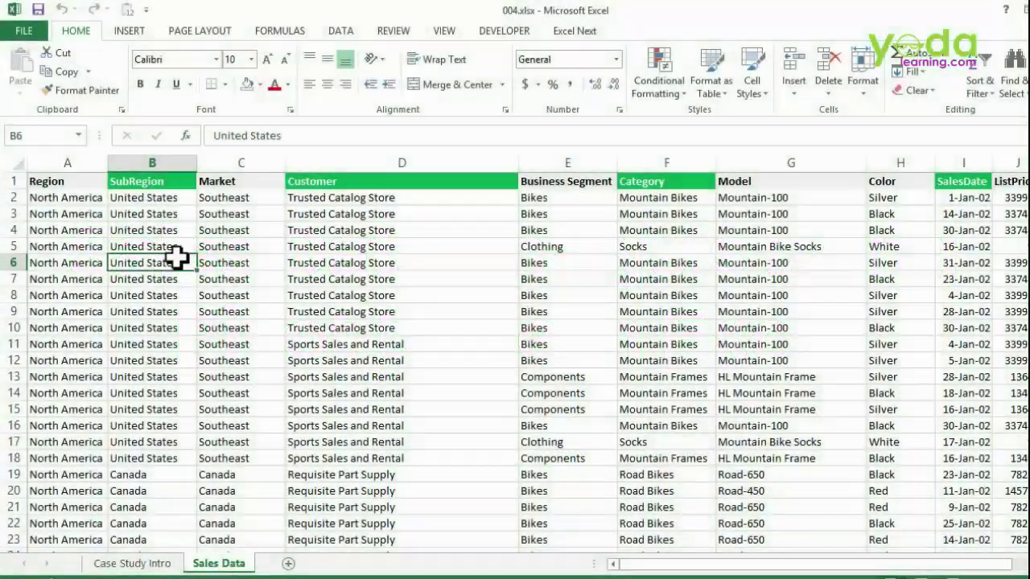
{"action": "left_click", "coordinate": [439, 273]}
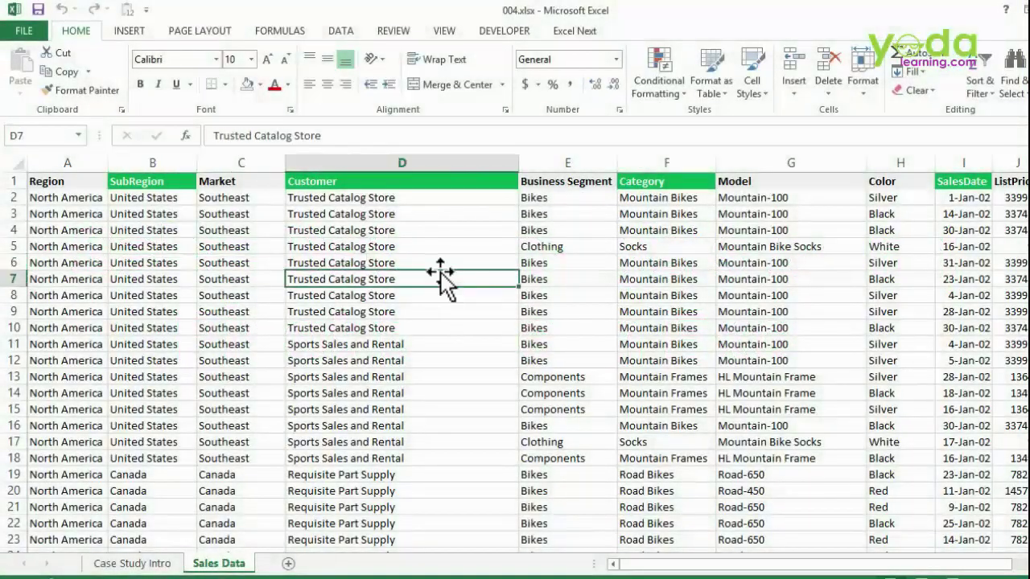
{"action": "key", "text": "Right"}
{"action": "key", "text": "Right"}
{"action": "key", "text": "Right"}
{"action": "key", "text": "Right"}
{"action": "key", "text": "Right"}
{"action": "key", "text": "Right"}
{"action": "key", "text": "Right"}
{"action": "key", "text": "Right"}
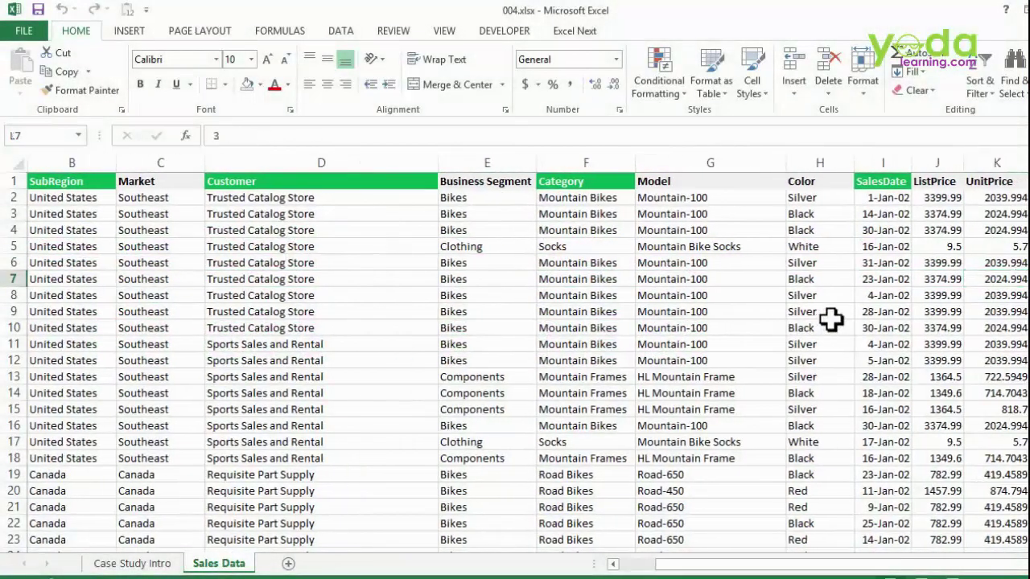
{"action": "key", "text": "Right"}
{"action": "key", "text": "Right"}
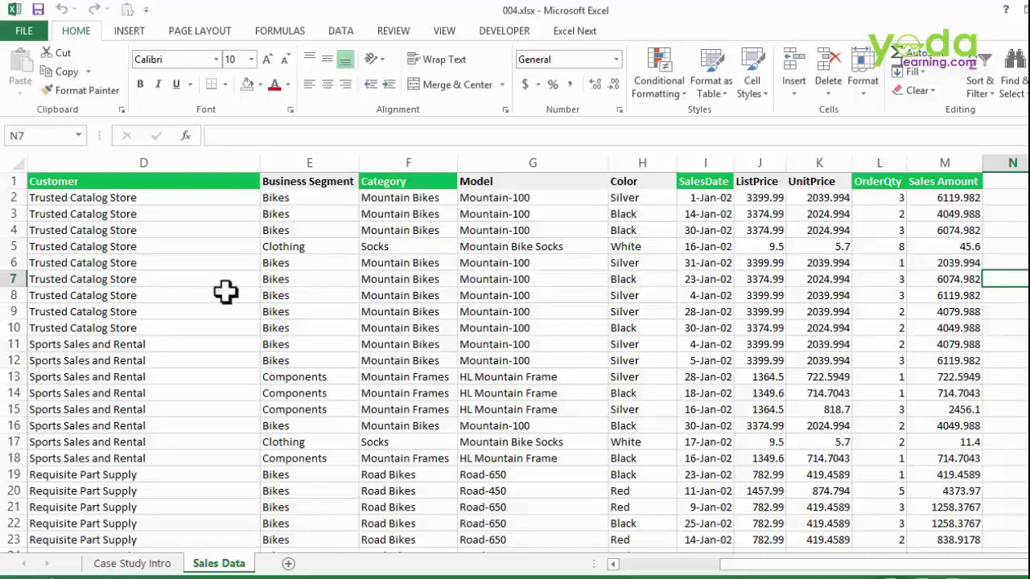
{"action": "left_click", "coordinate": [291, 260]}
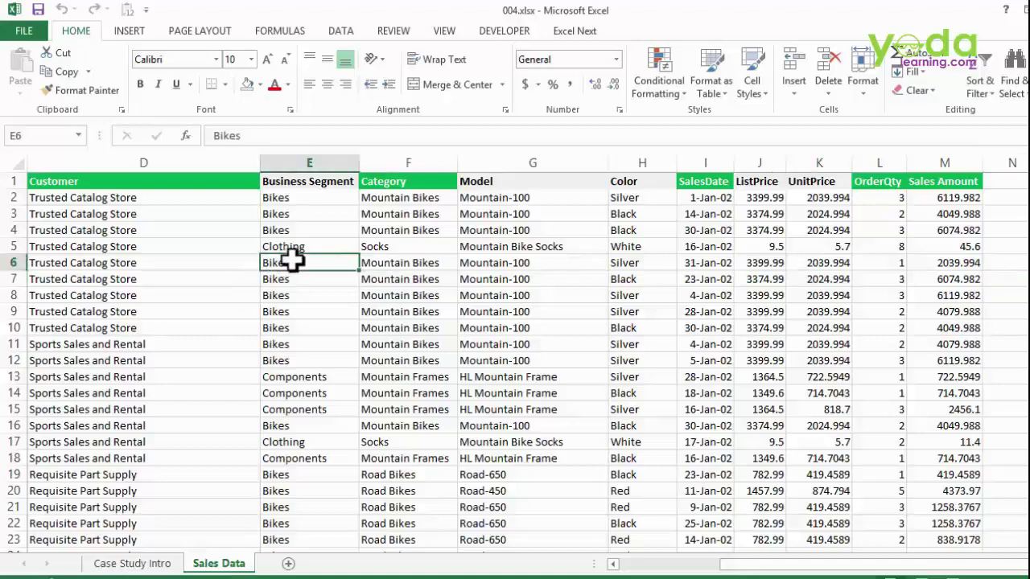
{"action": "key", "text": "Right"}
{"action": "key", "text": "Right"}
{"action": "key", "text": "Right"}
{"action": "key", "text": "Right"}
{"action": "key", "text": "Right"}
{"action": "key", "text": "Right"}
{"action": "key", "text": "Right"}
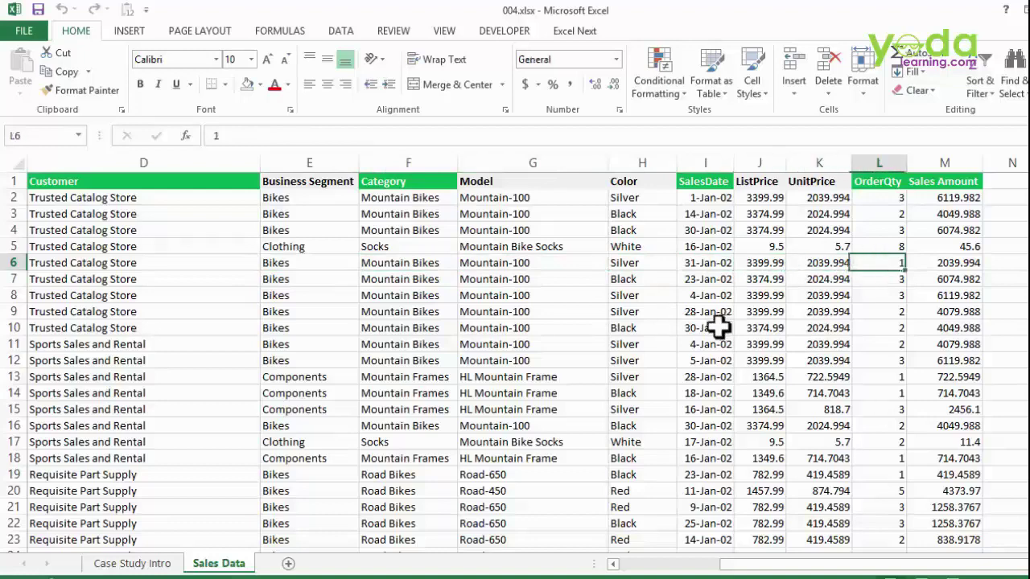
{"action": "key", "text": "Right"}
{"action": "key", "text": "Right"}
{"action": "key", "text": "Right"}
{"action": "key", "text": "Right"}
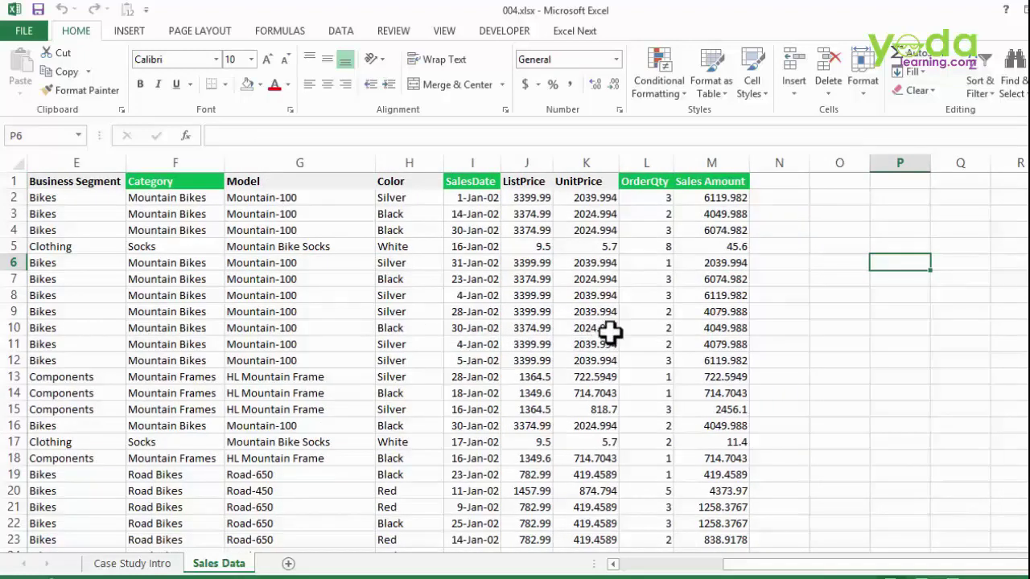
{"action": "scroll", "coordinate": [662, 333], "scroll_direction": "up", "scroll_amount": 2}
{"action": "scroll", "coordinate": [817, 352], "scroll_direction": "up", "scroll_amount": 1}
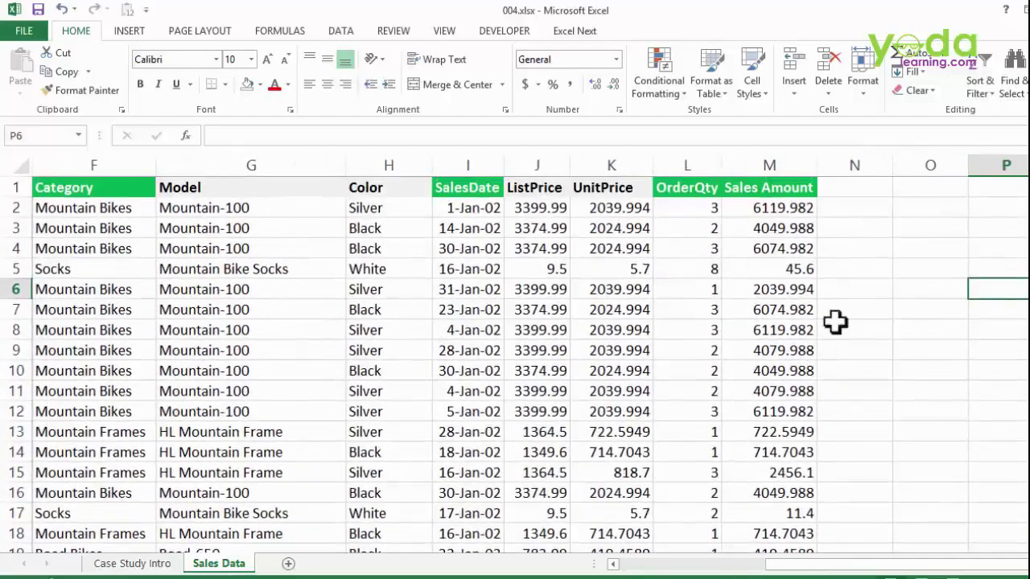
{"action": "left_click", "coordinate": [849, 187]}
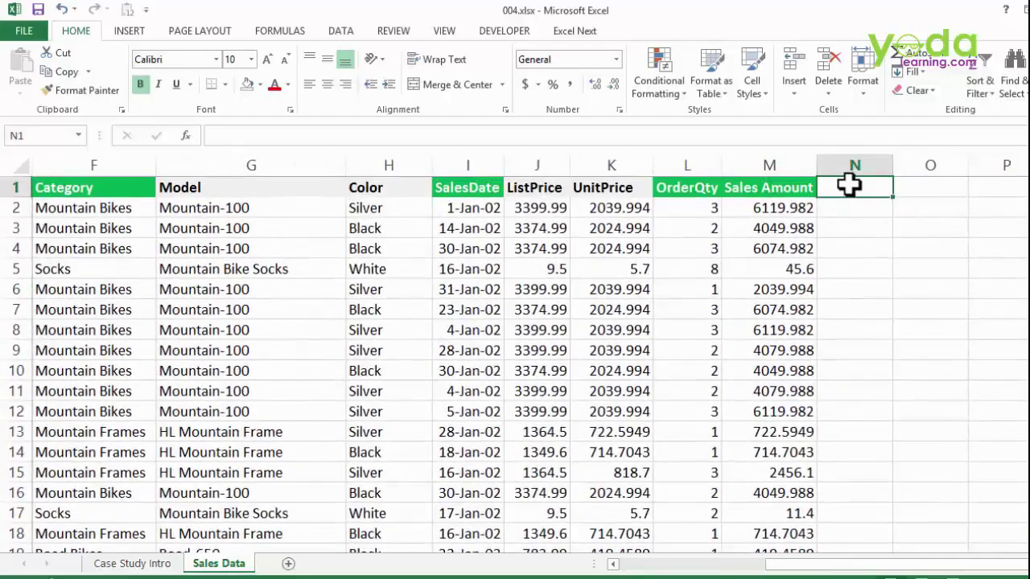
- Finish the DAY heading in N1 and fill N2 with yellow
{"action": "type", "text": "TE"}
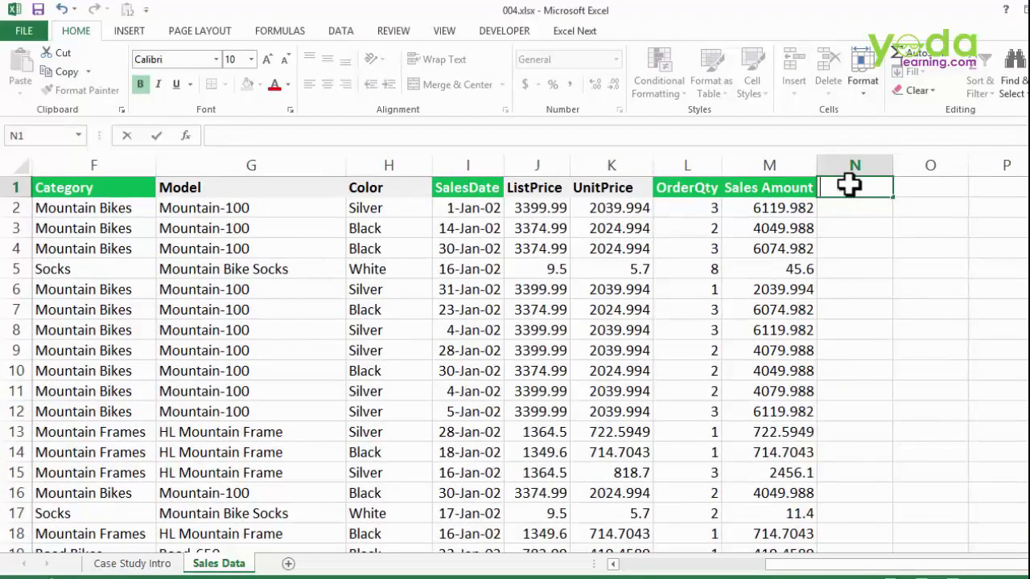
{"action": "key", "text": "Tab"}
{"action": "left_click", "coordinate": [850, 206]}
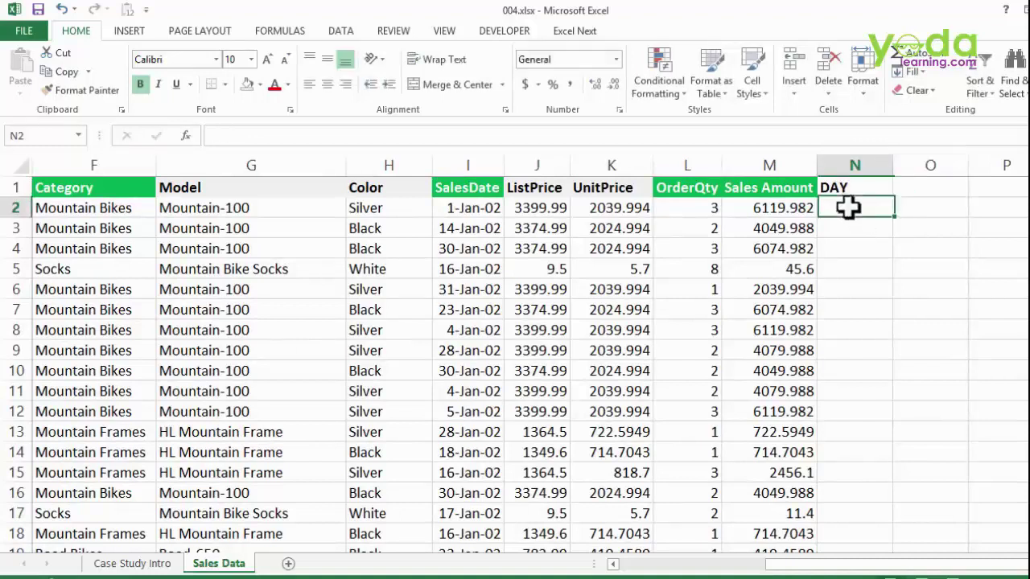
{"action": "left_click", "coordinate": [260, 85]}
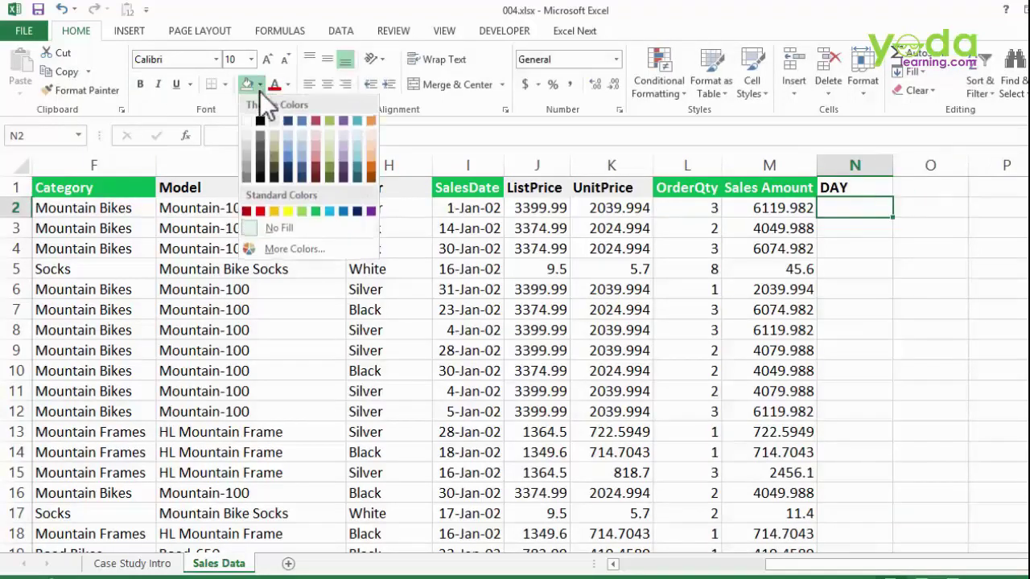
{"action": "left_click", "coordinate": [287, 212]}
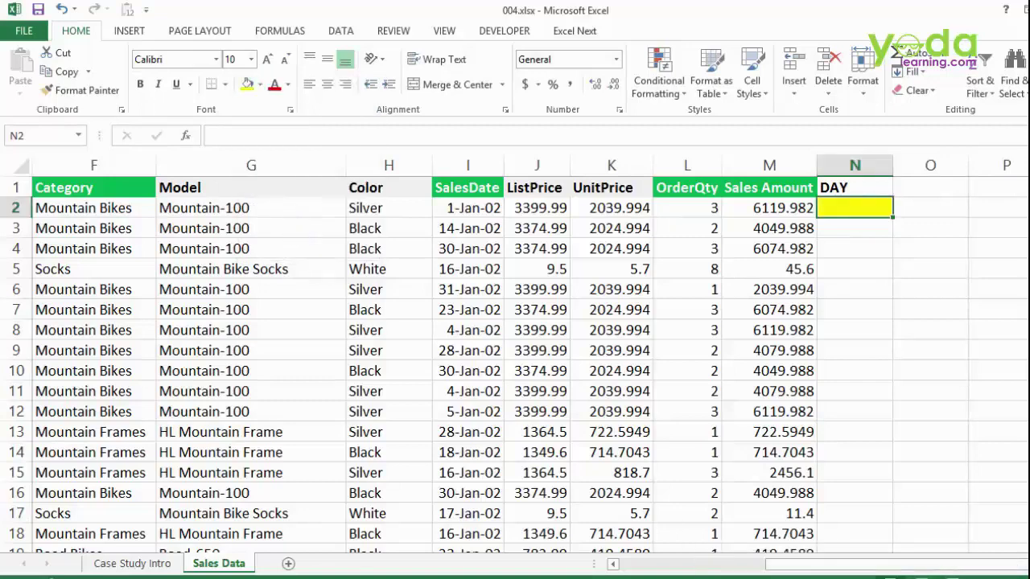
{"action": "left_click", "coordinate": [1028, 565]}
{"action": "left_click", "coordinate": [1028, 565]}
{"action": "left_click", "coordinate": [1028, 565]}
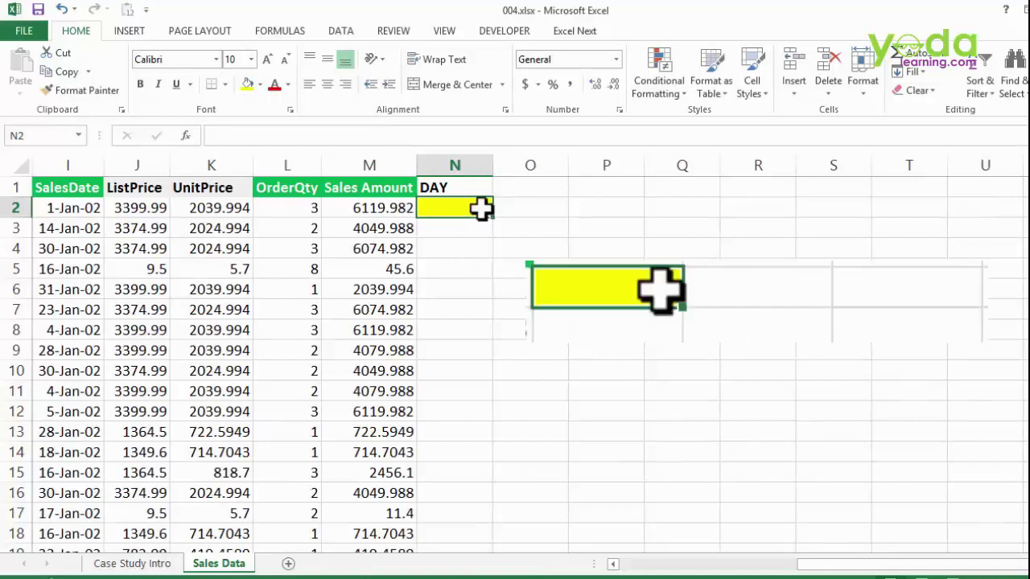
- Enter =TEXT(I2,"dddd") in N2 to get the weekday name
{"action": "type", "text": "=text"}
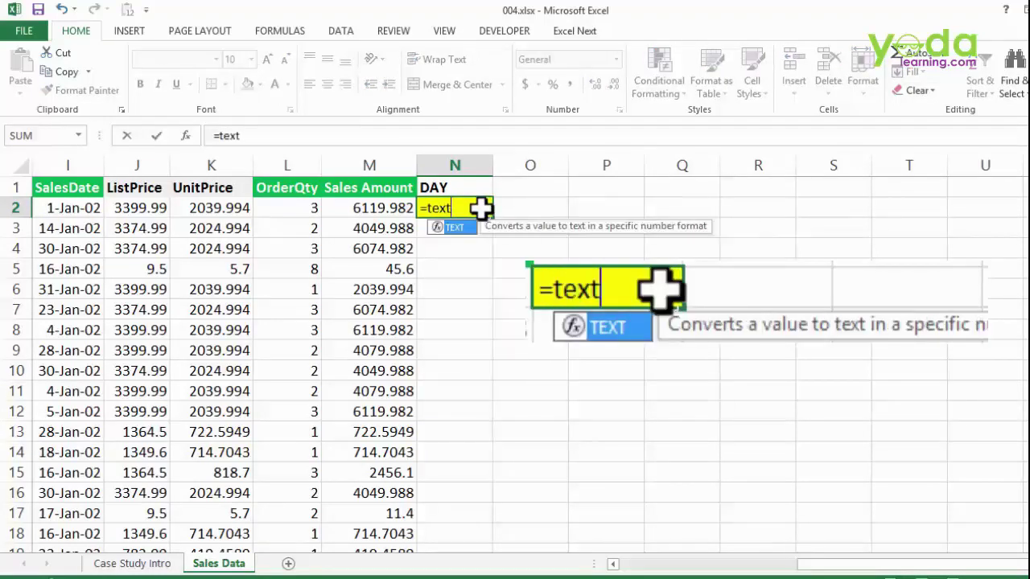
{"action": "key", "text": "Tab"}
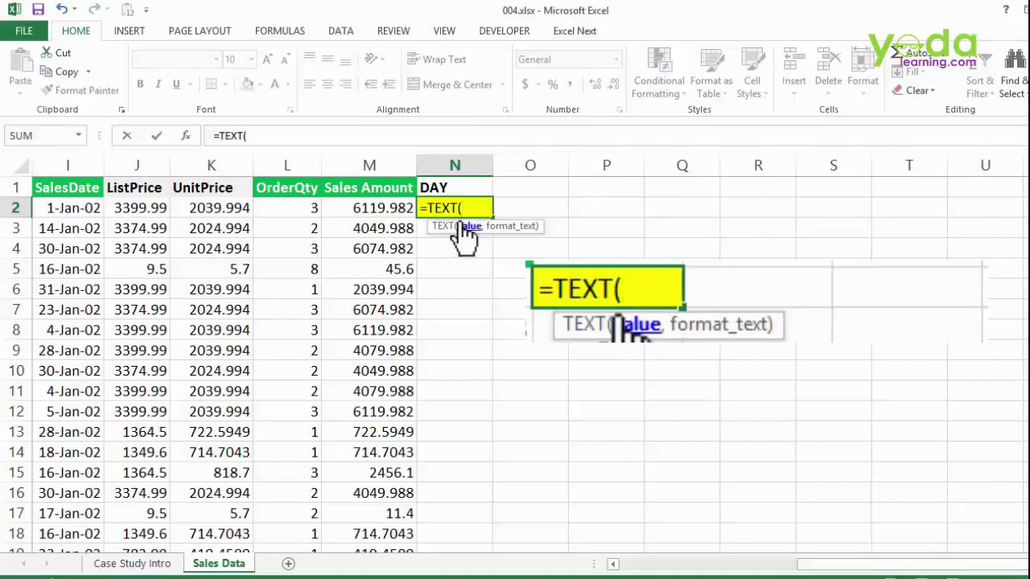
{"action": "left_click", "coordinate": [68, 207]}
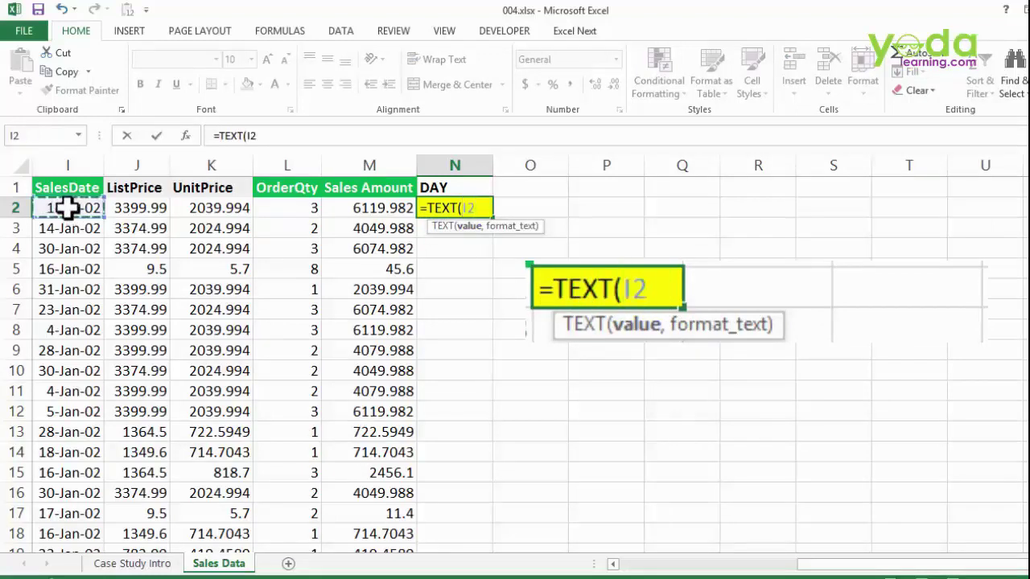
{"action": "type", "text": ","}
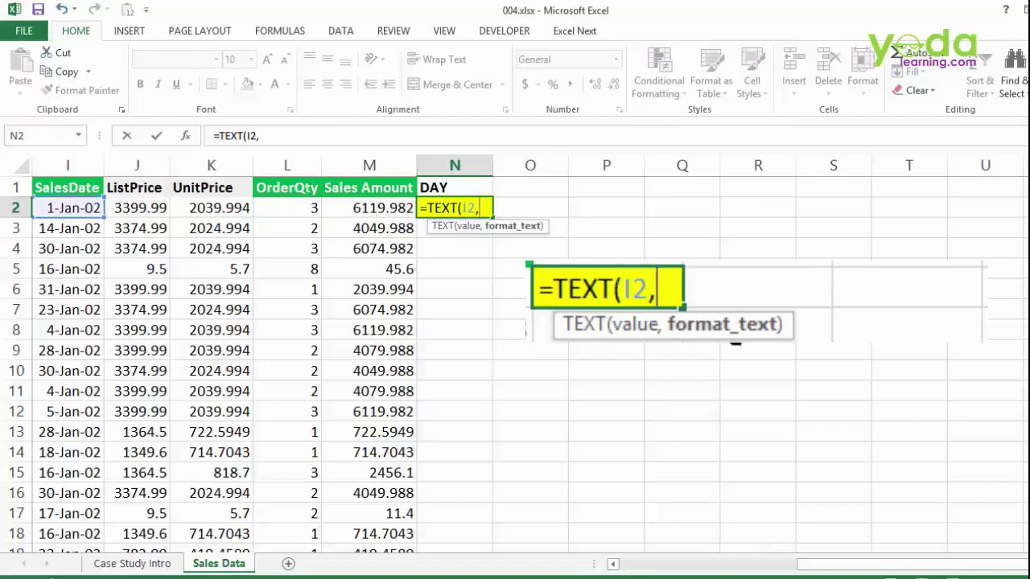
{"action": "type", "text": "\""}
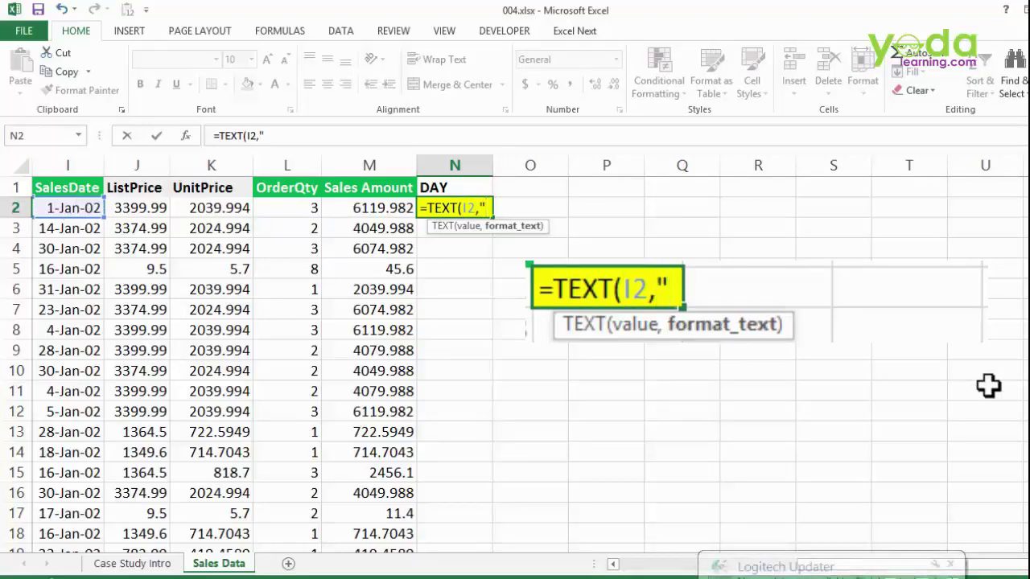
{"action": "type", "text": "dddd"}
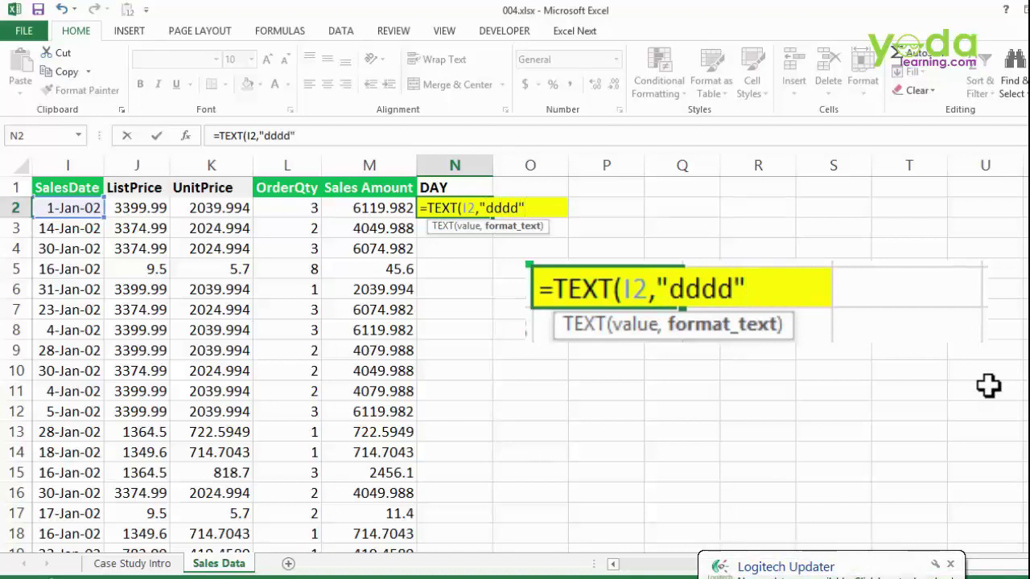
{"action": "type", "text": "\")"}
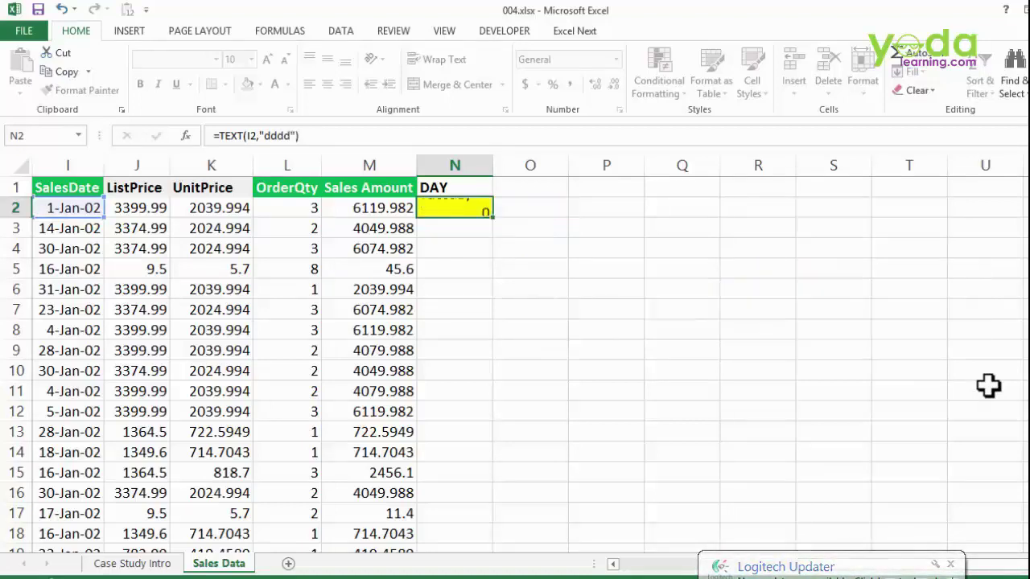
{"action": "key", "text": "Return"}
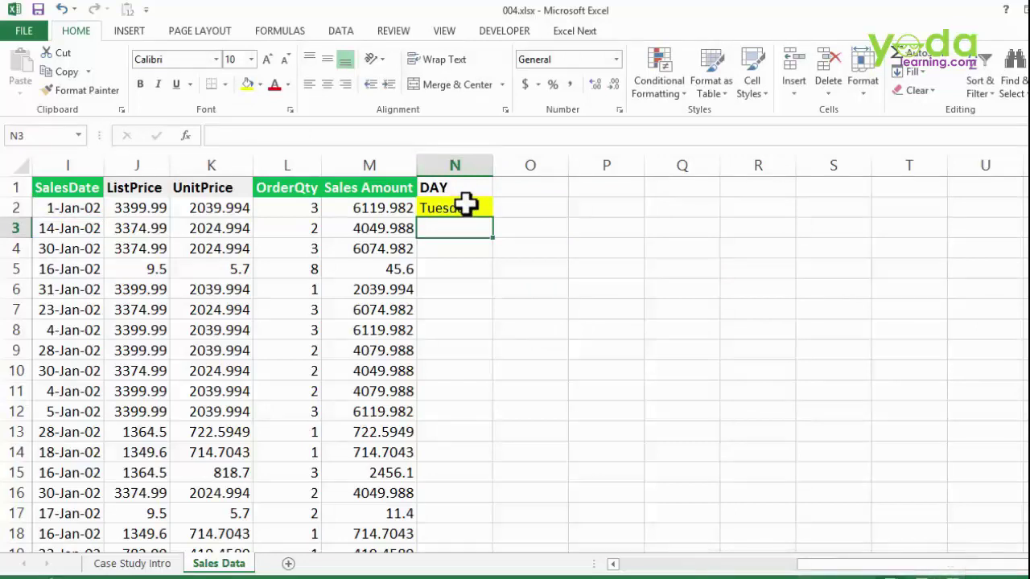
- Fill the weekday formula down column N, widen it, and inspect the first SalesDate
{"action": "left_click", "coordinate": [466, 206]}
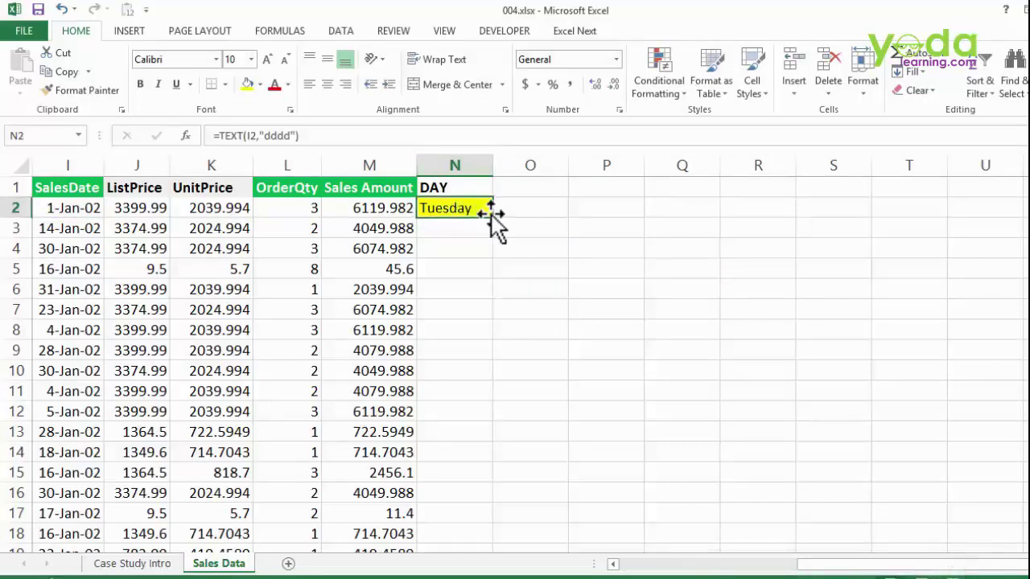
{"action": "double_click", "coordinate": [491, 216]}
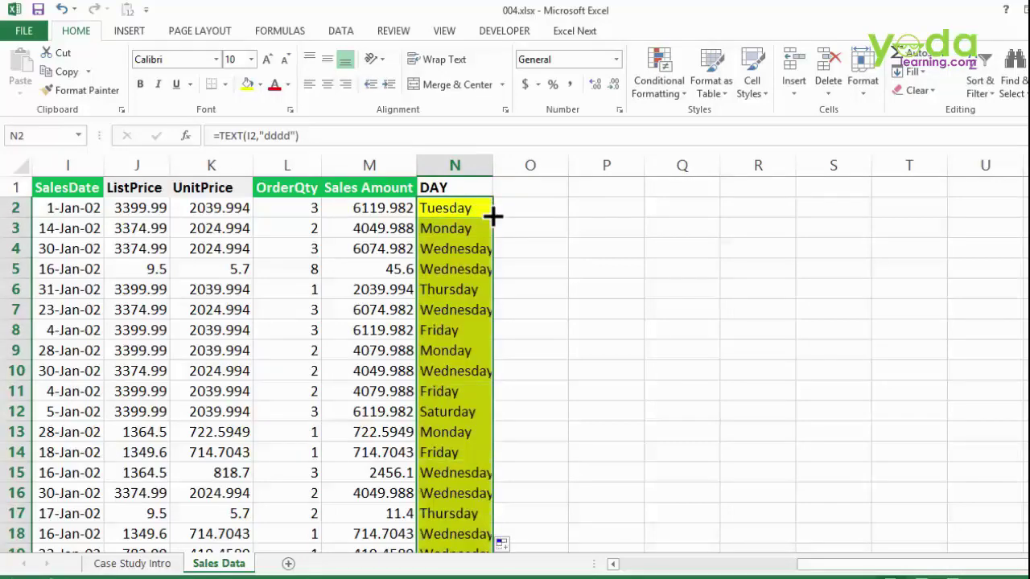
{"action": "left_click_drag", "start_coordinate": [493, 165], "coordinate": [505, 165]}
{"action": "left_click", "coordinate": [79, 207]}
{"action": "double_click", "coordinate": [81, 206]}
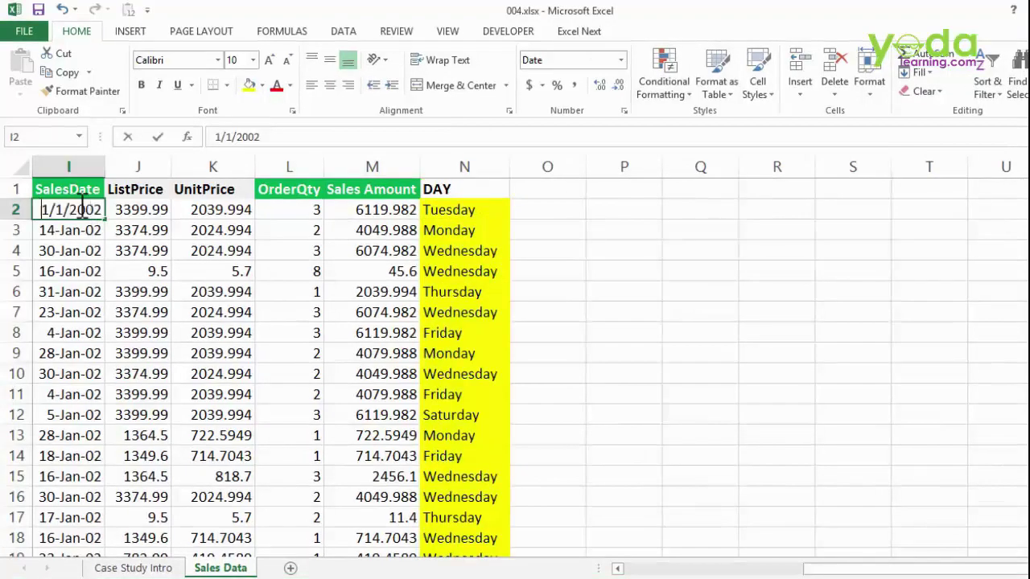
{"action": "key", "text": "Escape"}
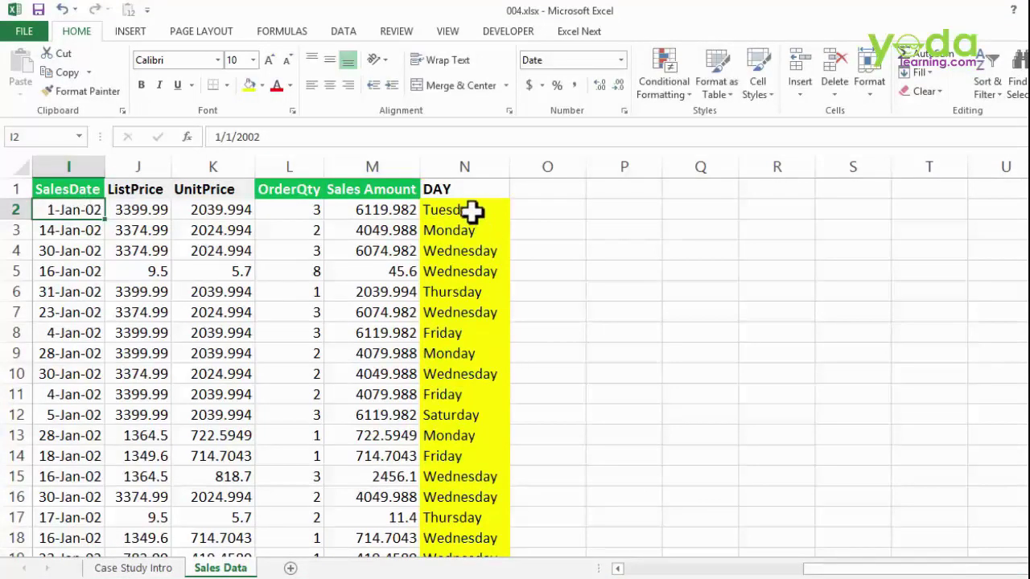
{"action": "left_click", "coordinate": [472, 212]}
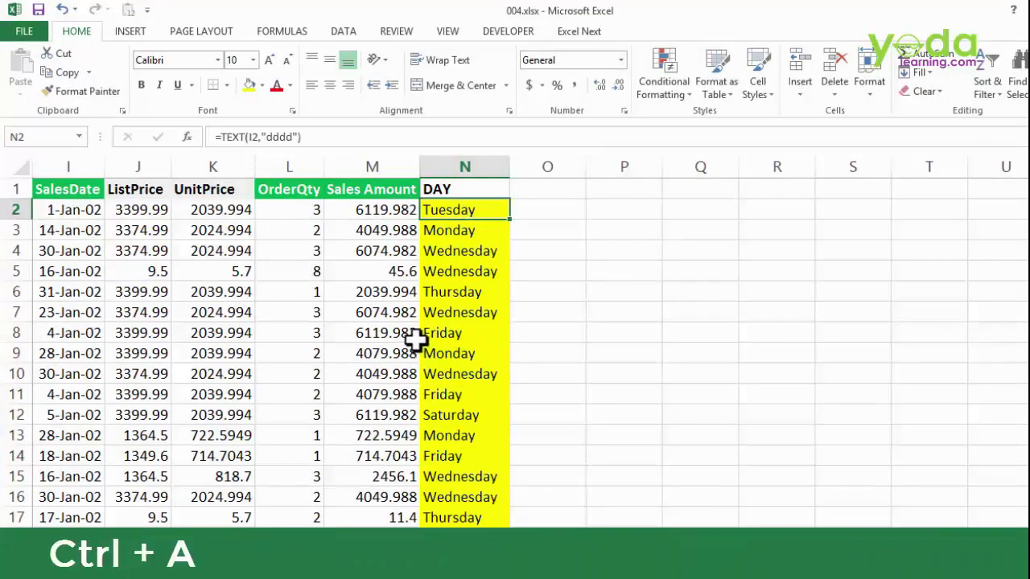
{"action": "key", "text": "ctrl+a"}
- Insert a PivotTable of the sales data on a new sheet in classic layout
{"action": "left_click", "coordinate": [145, 33]}
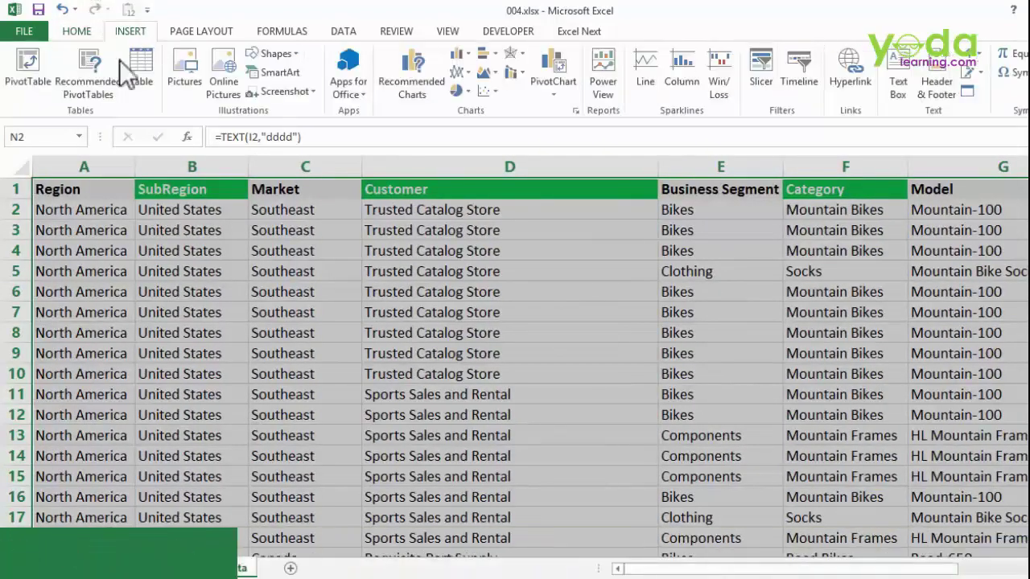
{"action": "left_click", "coordinate": [36, 71]}
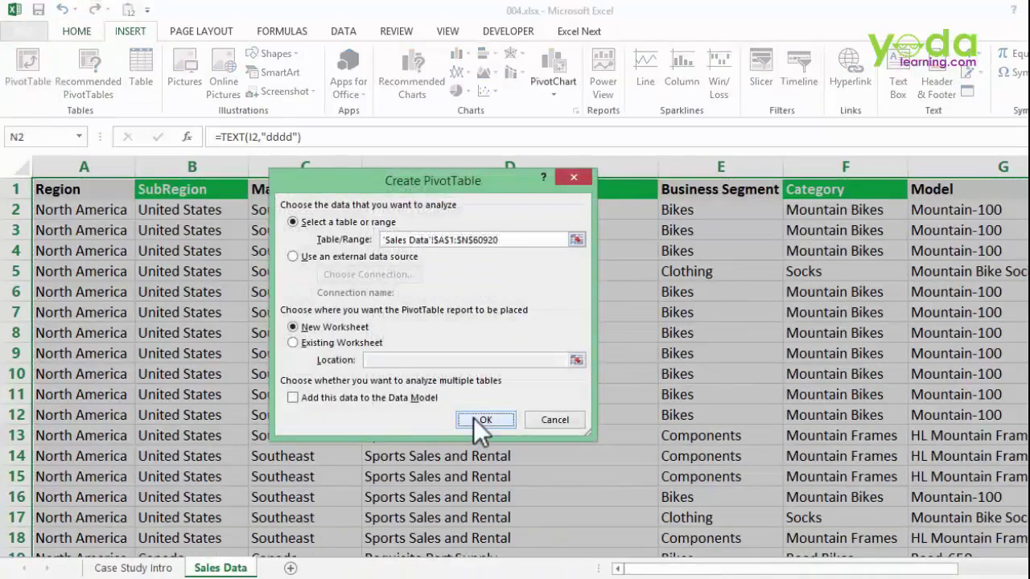
{"action": "left_click", "coordinate": [476, 420]}
{"action": "right_click", "coordinate": [106, 258]}
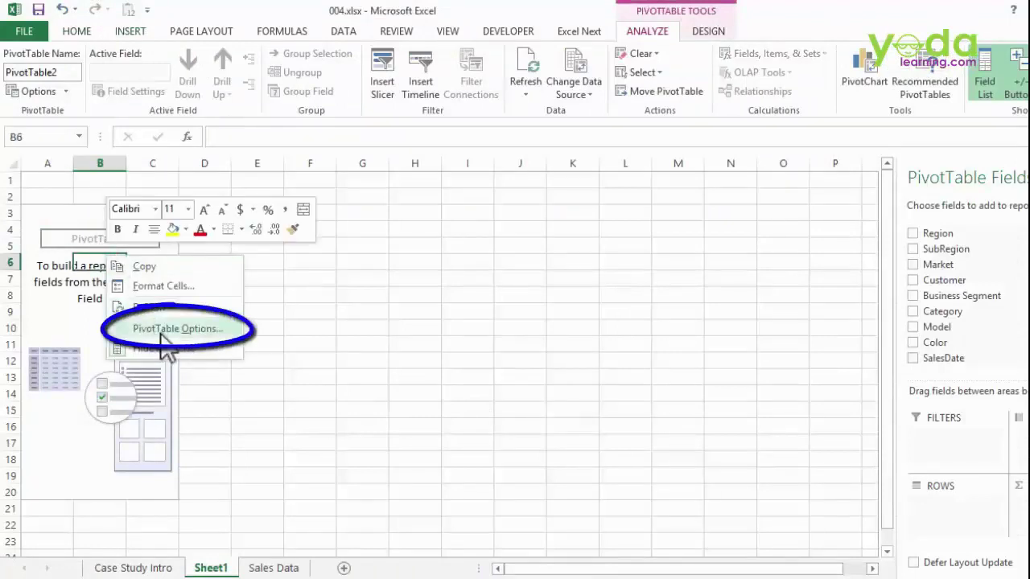
{"action": "left_click", "coordinate": [162, 331]}
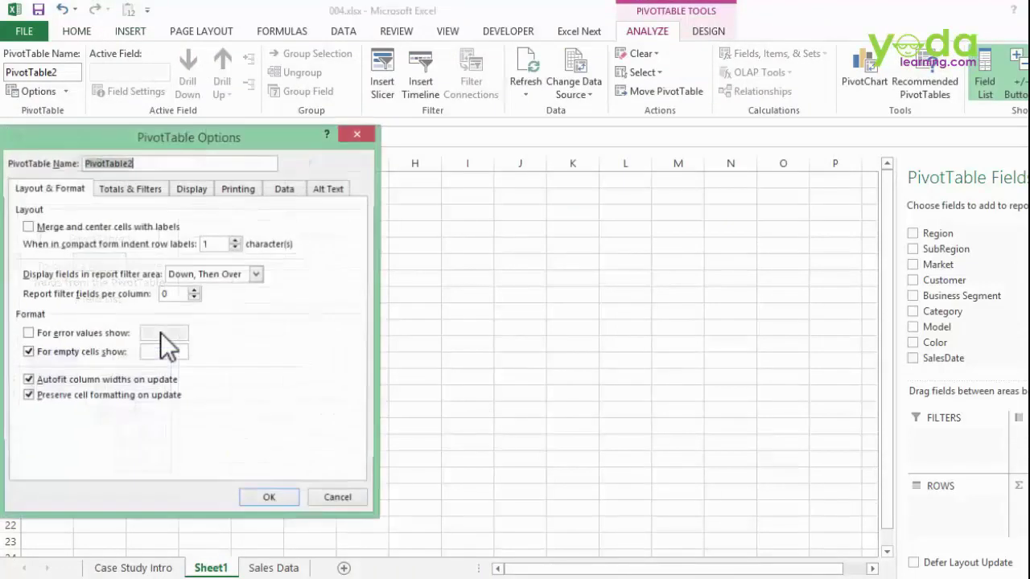
{"action": "left_click", "coordinate": [193, 189]}
{"action": "left_click", "coordinate": [100, 313]}
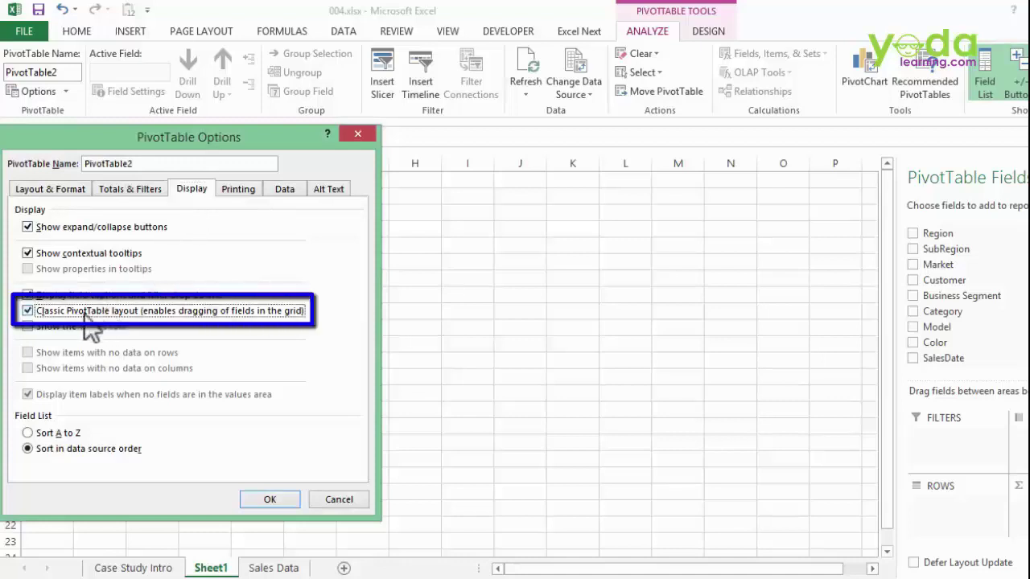
{"action": "left_click", "coordinate": [278, 500]}
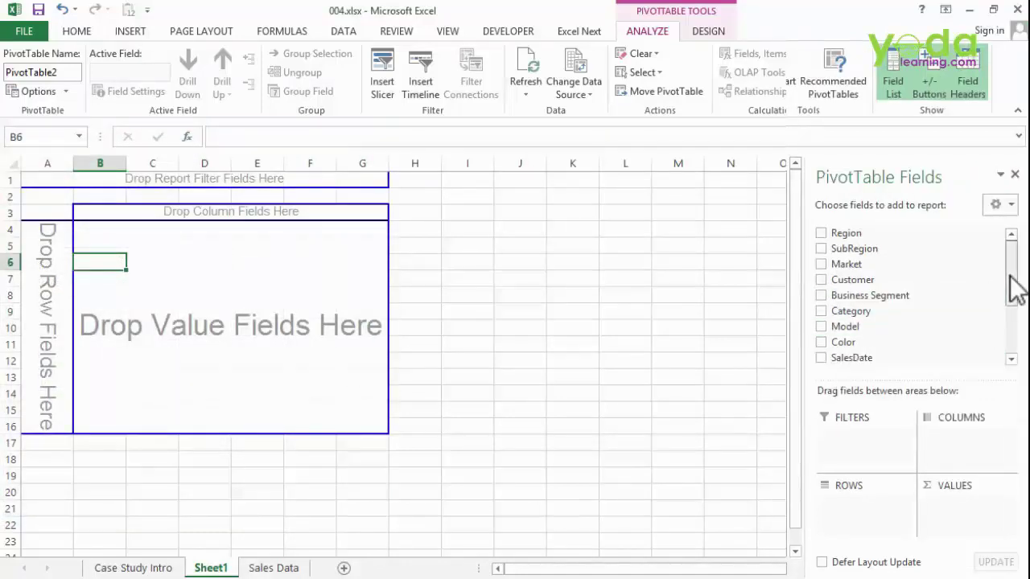
- Put DAY in the pivot rows and sum Sales Amount in values
{"action": "left_click_drag", "start_coordinate": [1011, 290], "coordinate": [1009, 342]}
{"action": "left_click_drag", "start_coordinate": [837, 337], "coordinate": [51, 294]}
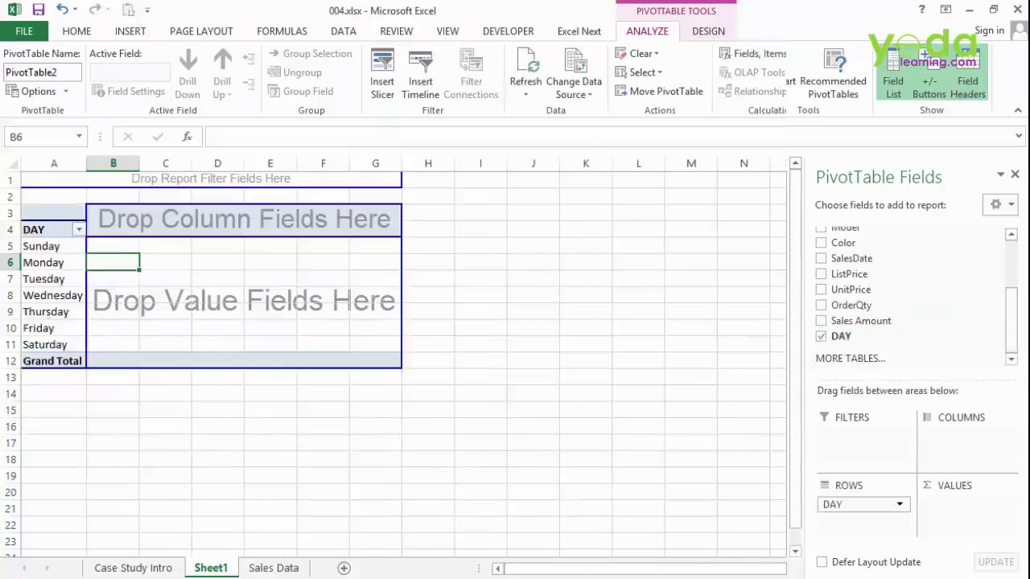
{"action": "left_click_drag", "start_coordinate": [874, 323], "coordinate": [176, 360]}
- Format the weekday Sales Amount totals with thousands separators and zero decimal places
{"action": "left_click", "coordinate": [175, 246]}
{"action": "left_click", "coordinate": [78, 32]}
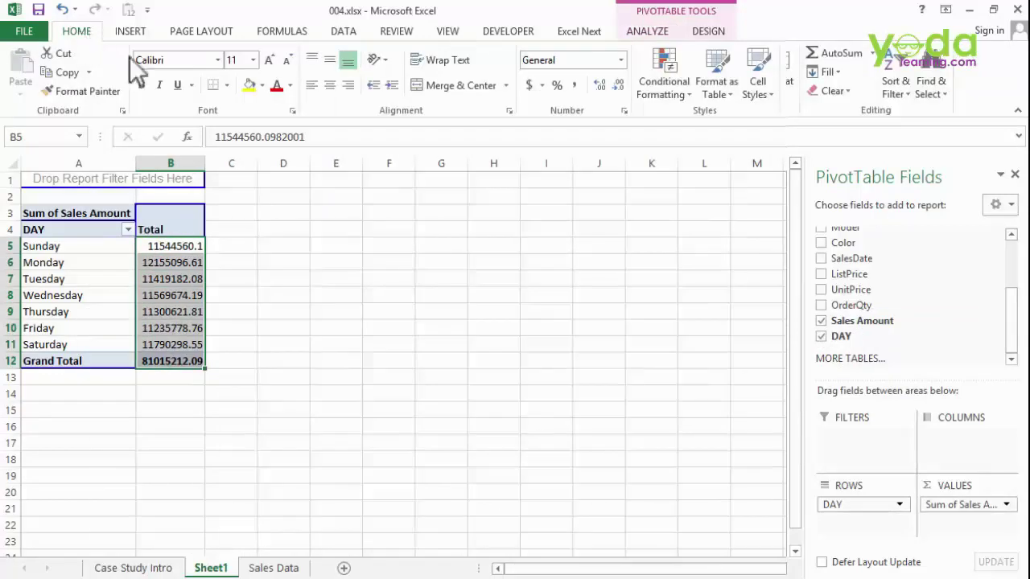
{"action": "left_click", "coordinate": [573, 84]}
{"action": "left_click", "coordinate": [615, 86]}
{"action": "left_click", "coordinate": [616, 86]}
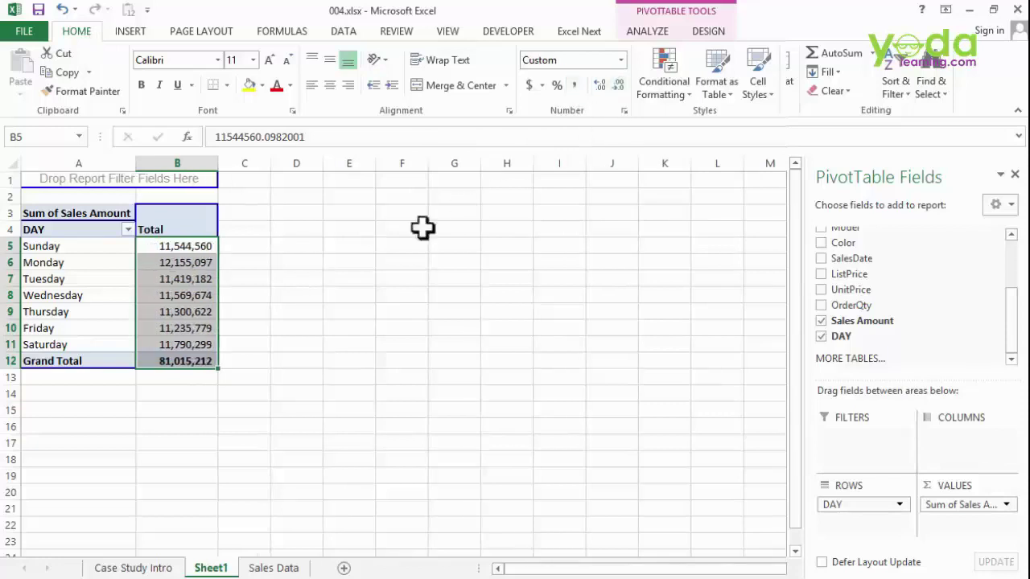
- Check the Thursday total, then select cell B13 below the Grand Total
{"action": "left_click", "coordinate": [362, 247]}
{"action": "left_click", "coordinate": [189, 309]}
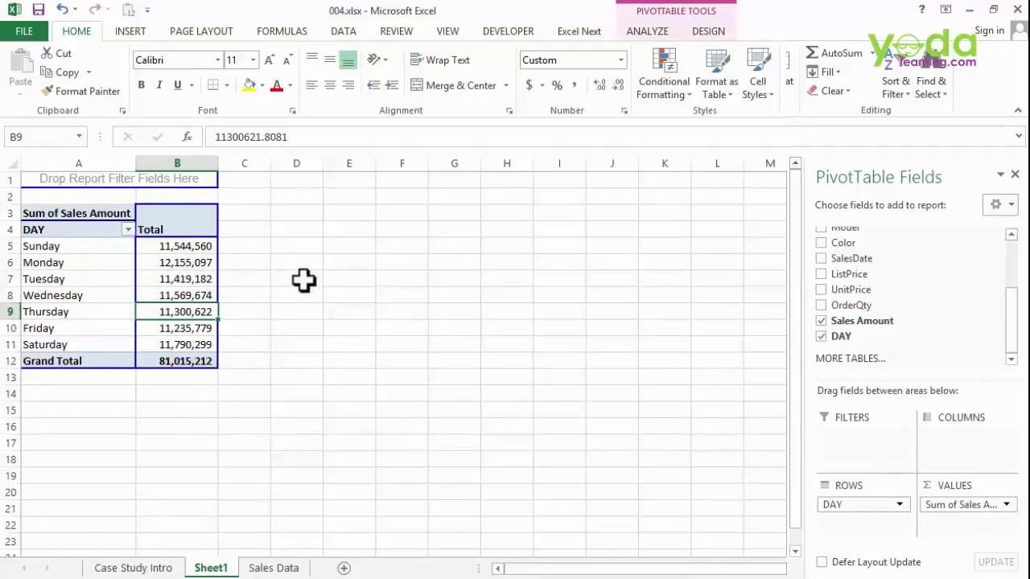
{"action": "left_click", "coordinate": [304, 279]}
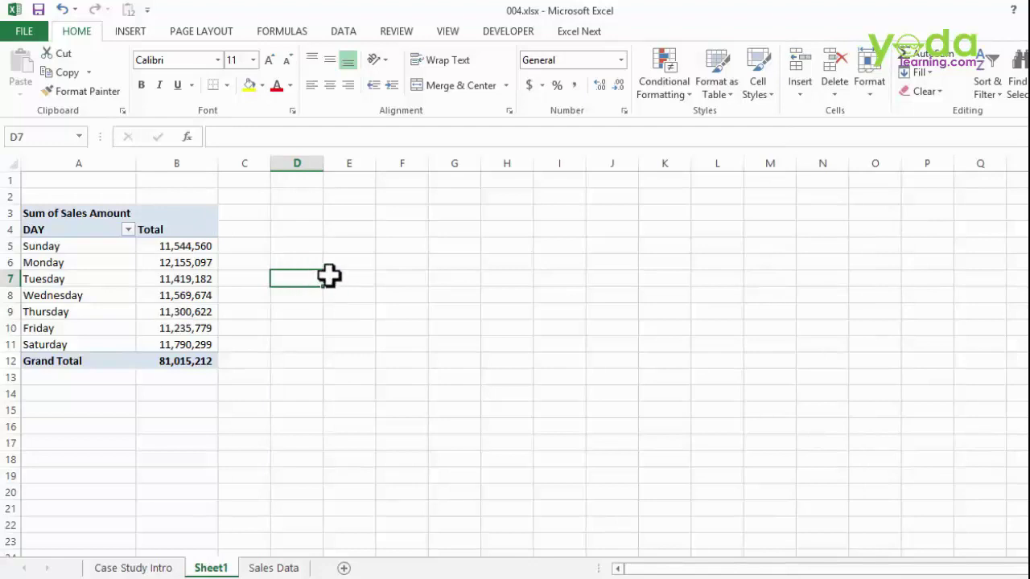
{"action": "key", "text": "Down"}
{"action": "key", "text": "Down"}
{"action": "key", "text": "Down"}
{"action": "key", "text": "Down"}
{"action": "key", "text": "Down"}
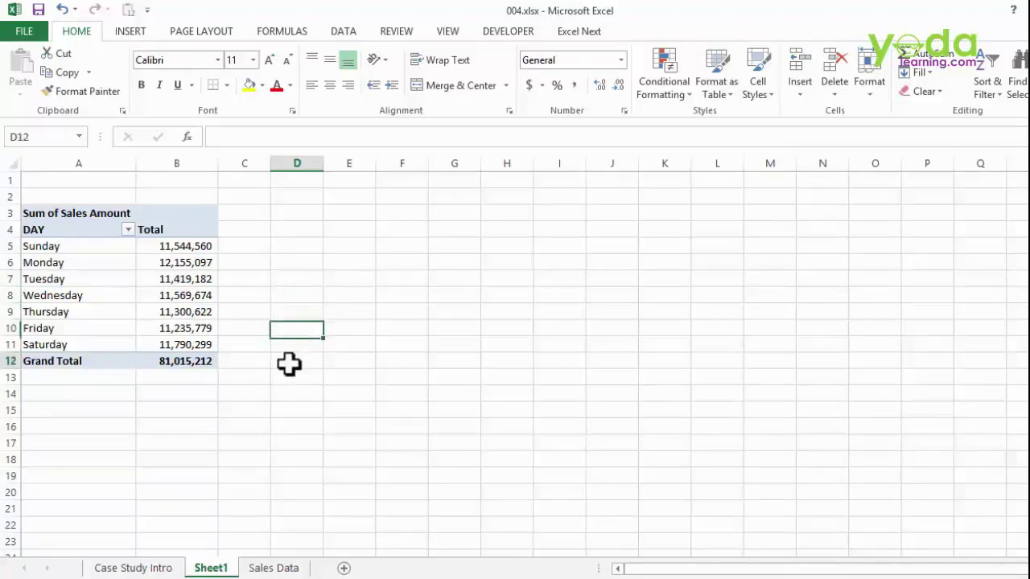
{"action": "left_click", "coordinate": [198, 377]}
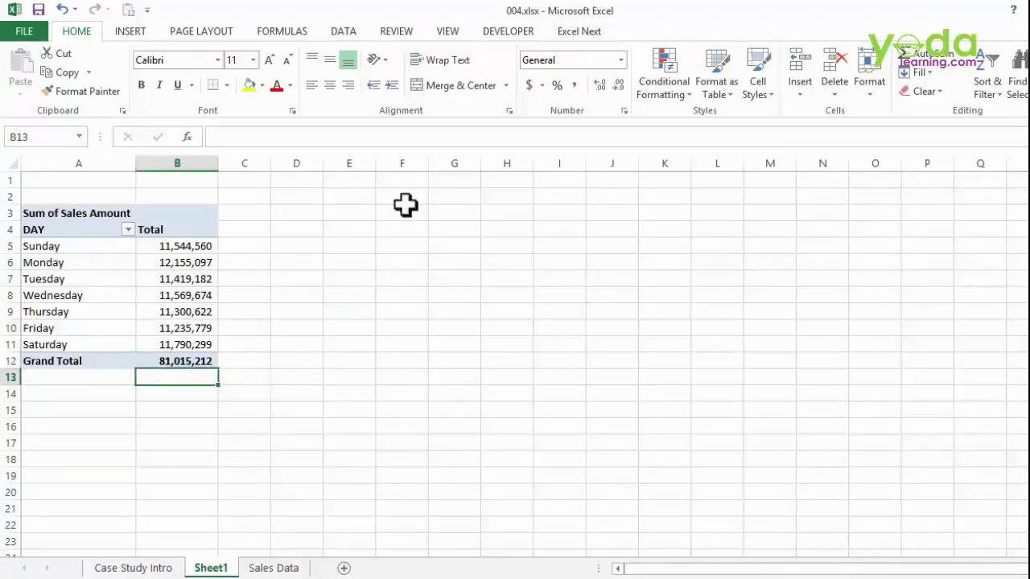
{"action": "left_click", "coordinate": [148, 31]}
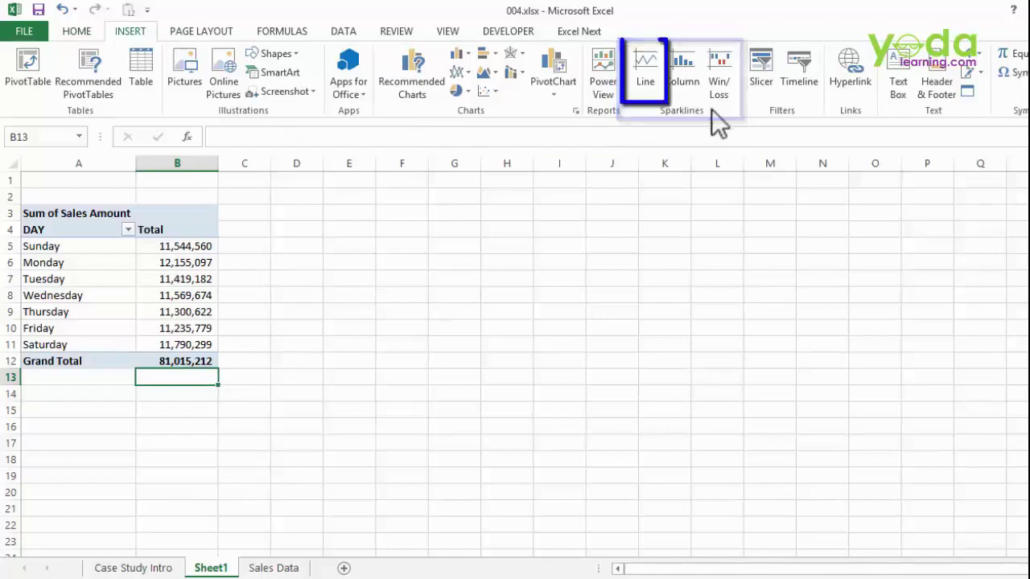
- Insert a line sparkline at $B$13 charting the weekday totals in B5:B11
{"action": "left_click", "coordinate": [656, 78]}
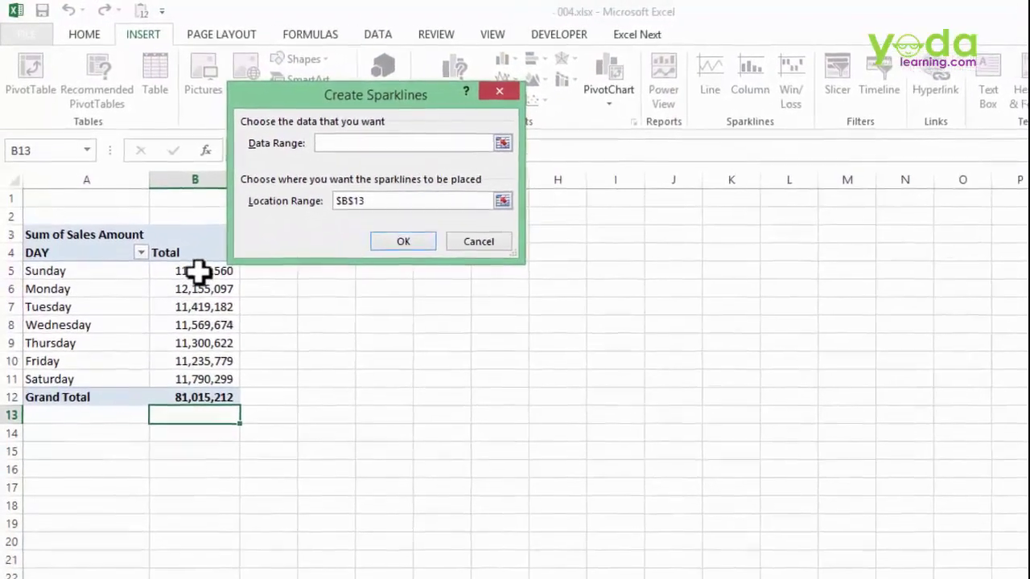
{"action": "left_click_drag", "start_coordinate": [184, 259], "coordinate": [185, 355]}
{"action": "left_click_drag", "start_coordinate": [217, 416], "coordinate": [218, 417]}
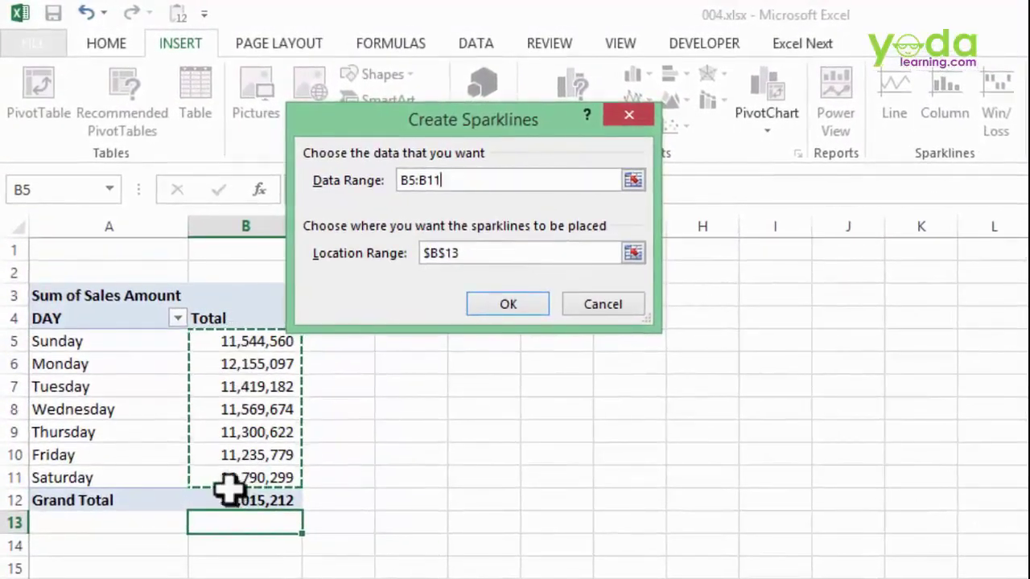
{"action": "left_click", "coordinate": [508, 304]}
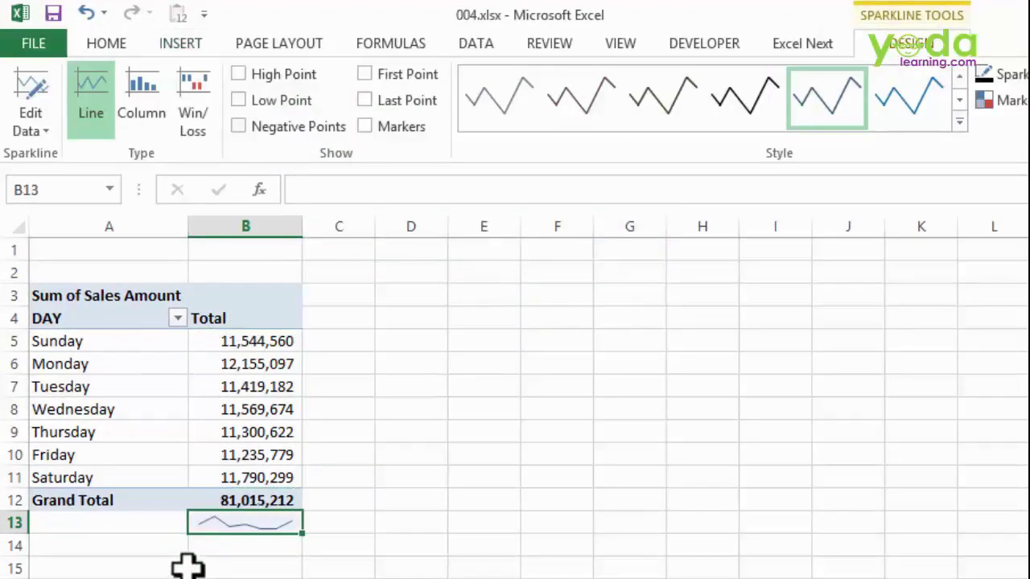
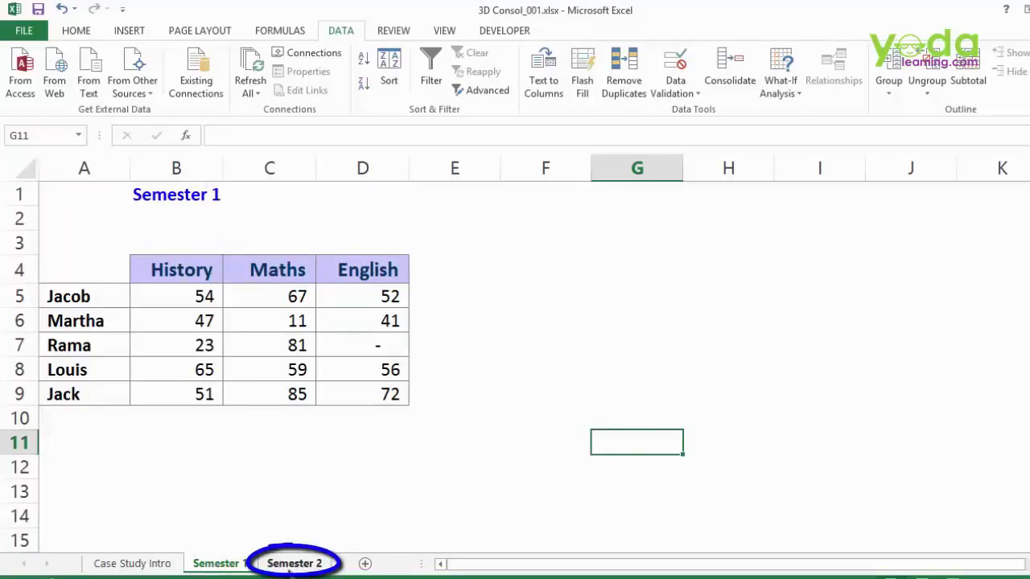
- On Semester 2, move the student record in row 8 to the top of the table at row 5
{"action": "left_click", "coordinate": [291, 565]}
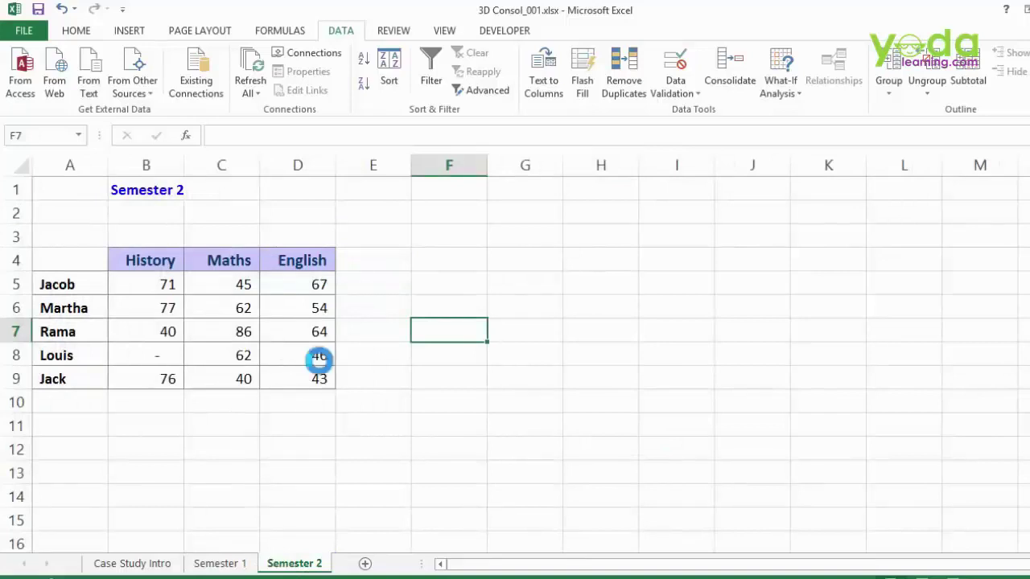
{"action": "scroll", "coordinate": [319, 360], "scroll_direction": "up", "scroll_amount": 2}
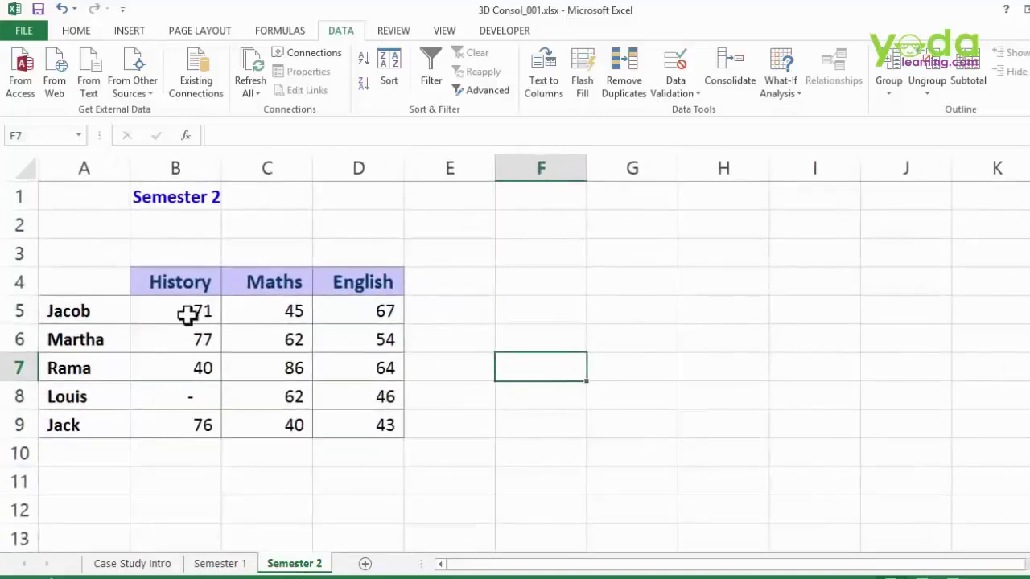
{"action": "right_click", "coordinate": [17, 396]}
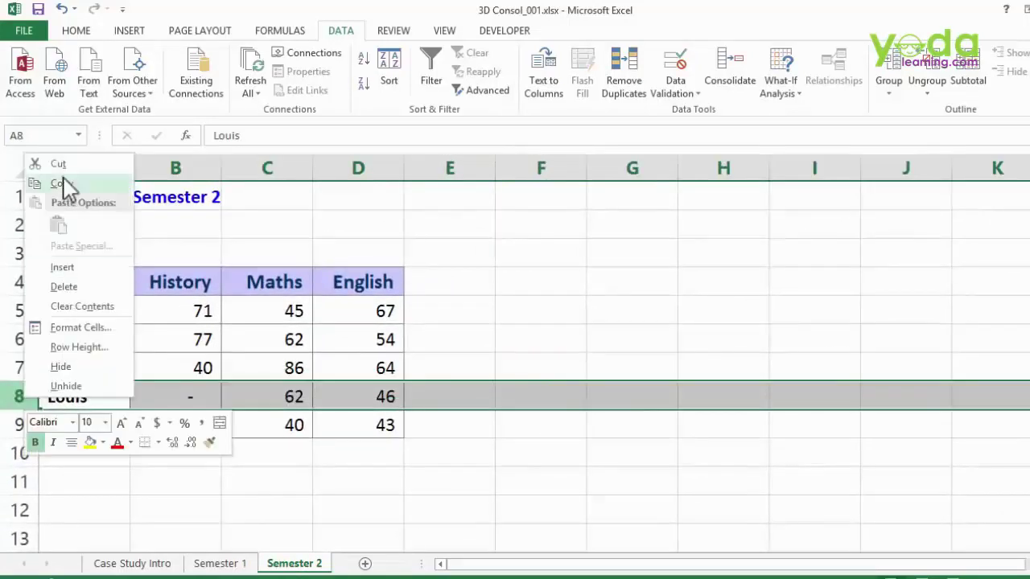
{"action": "left_click", "coordinate": [57, 164]}
{"action": "right_click", "coordinate": [16, 310]}
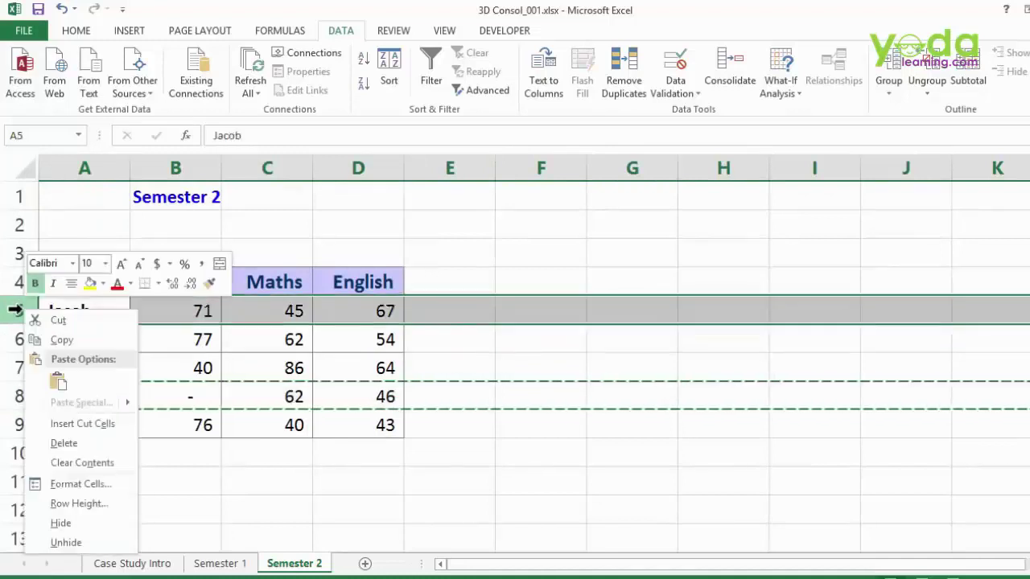
{"action": "left_click", "coordinate": [91, 424]}
{"action": "left_click", "coordinate": [203, 386]}
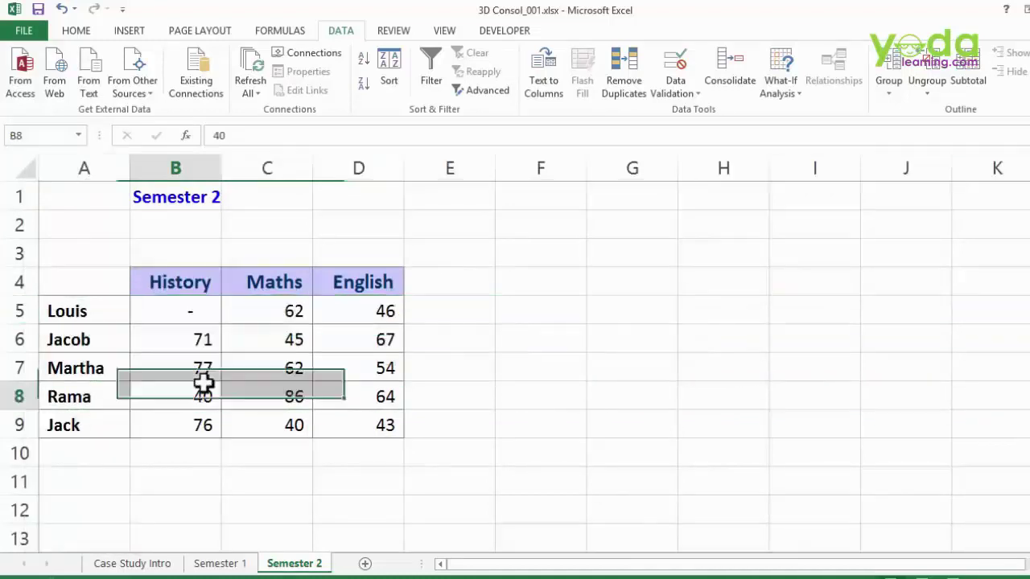
- Move the English column D in front of History so it becomes column B
{"action": "left_click", "coordinate": [366, 168]}
{"action": "right_click", "coordinate": [368, 168]}
{"action": "left_click", "coordinate": [406, 177]}
{"action": "left_click", "coordinate": [165, 168]}
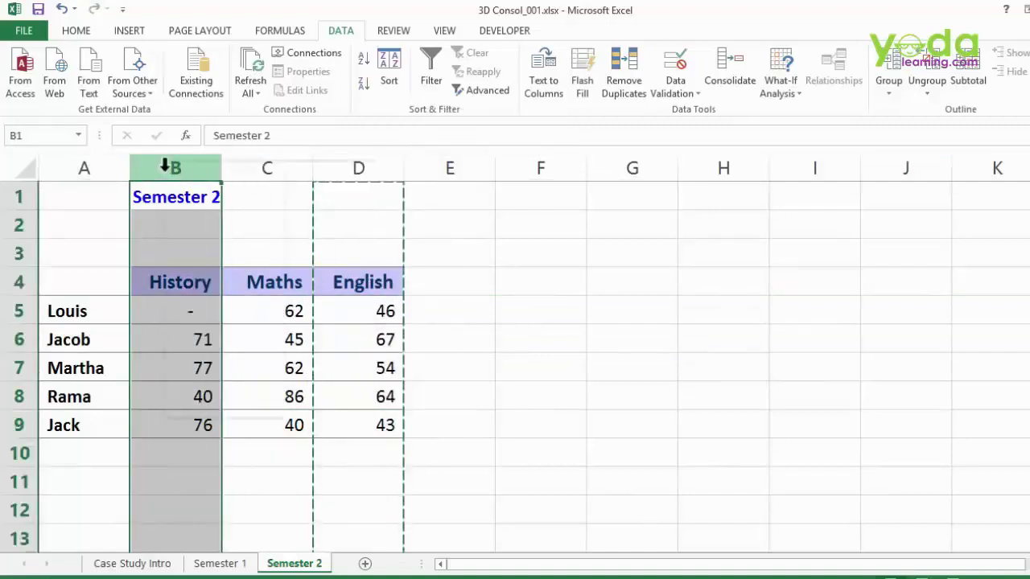
{"action": "right_click", "coordinate": [165, 167]}
{"action": "left_click", "coordinate": [207, 283]}
{"action": "left_click", "coordinate": [489, 319]}
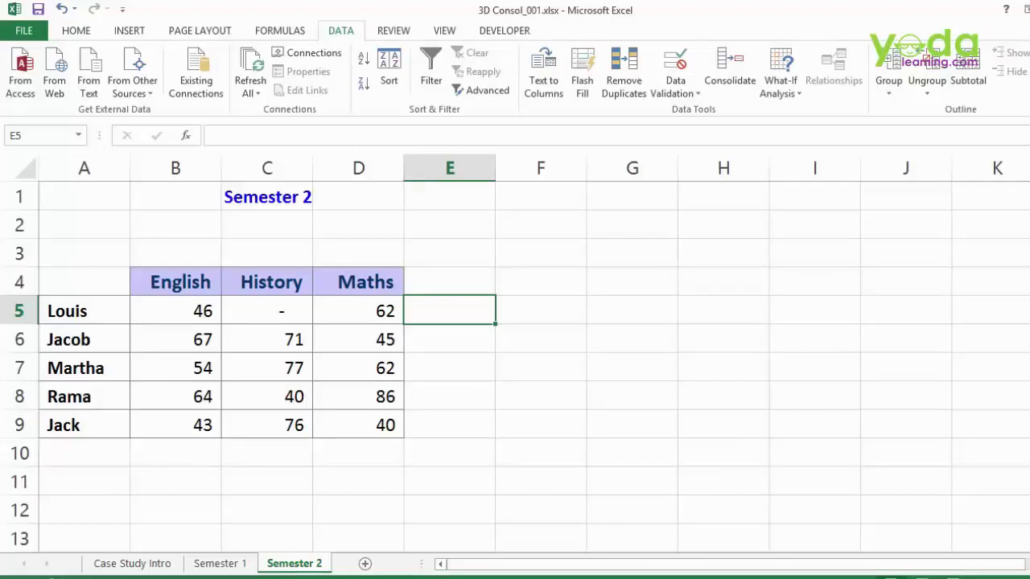
- Add a new blank Sheet3 and select cell B3 for the consolidated output
{"action": "left_click", "coordinate": [364, 563]}
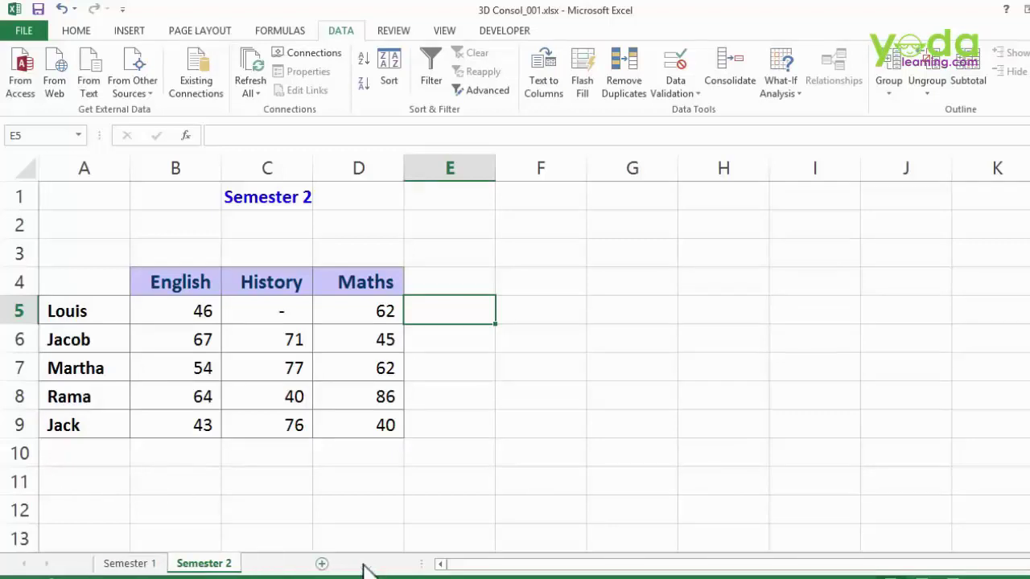
{"action": "scroll", "coordinate": [214, 269], "scroll_direction": "up", "scroll_amount": 8, "text": "ctrl"}
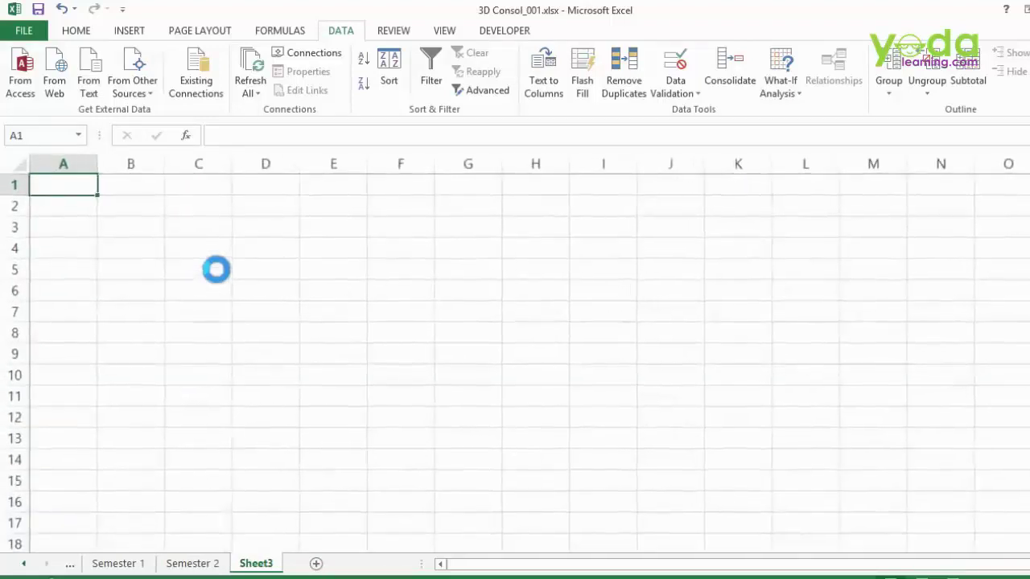
{"action": "left_click", "coordinate": [201, 278]}
{"action": "left_click", "coordinate": [237, 354]}
{"action": "left_click", "coordinate": [232, 276]}
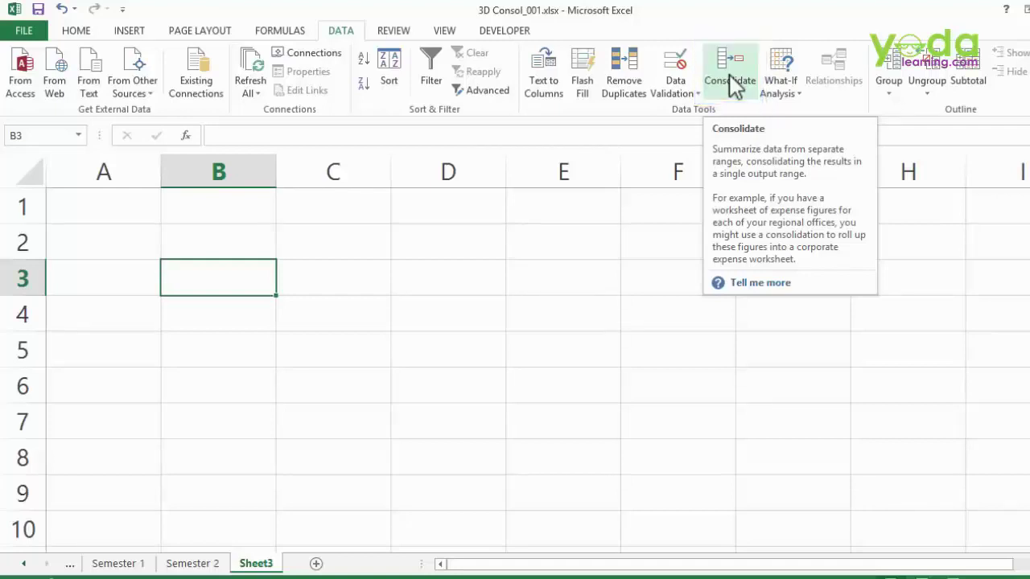
- Set the Consolidate function to Average and begin the reference on the Semester 1 sheet
{"action": "left_click", "coordinate": [730, 75]}
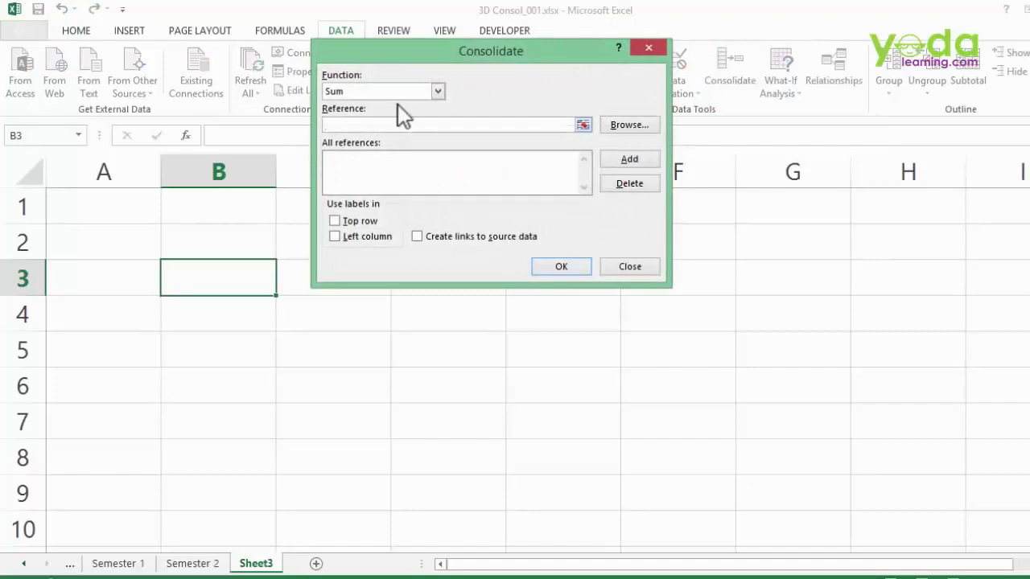
{"action": "left_click", "coordinate": [399, 94]}
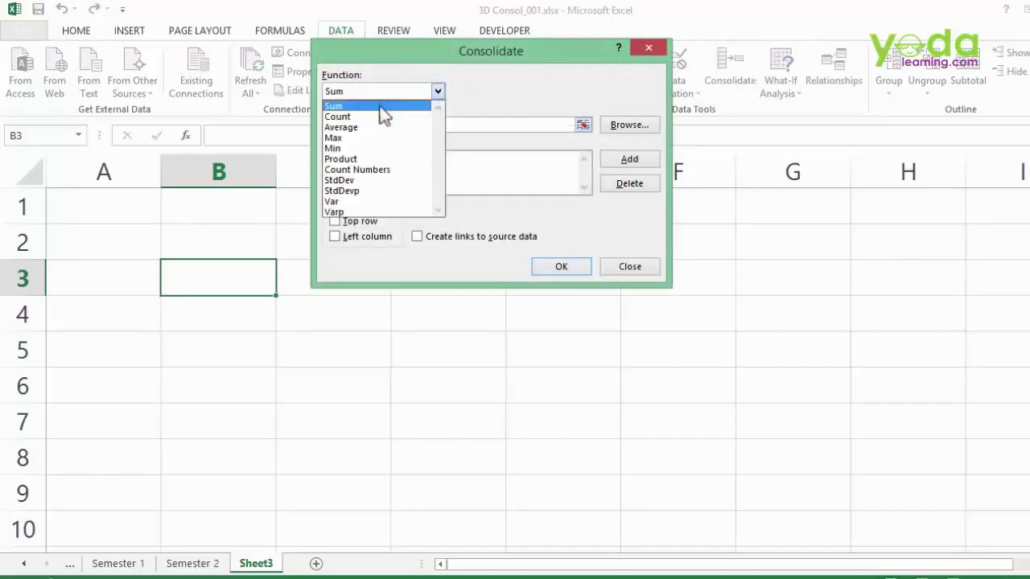
{"action": "left_click", "coordinate": [352, 127]}
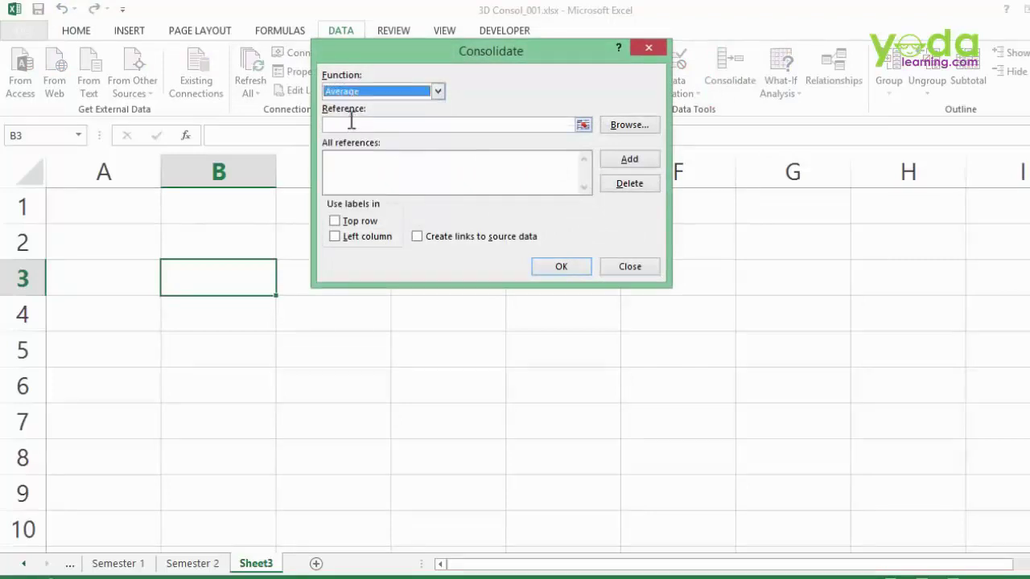
{"action": "left_click", "coordinate": [343, 125]}
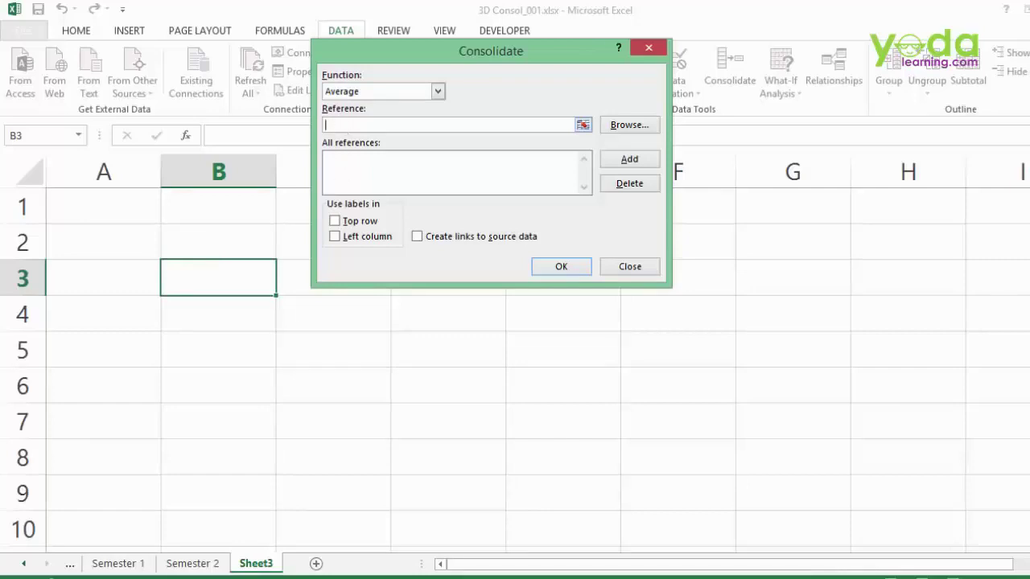
{"action": "left_click", "coordinate": [133, 563]}
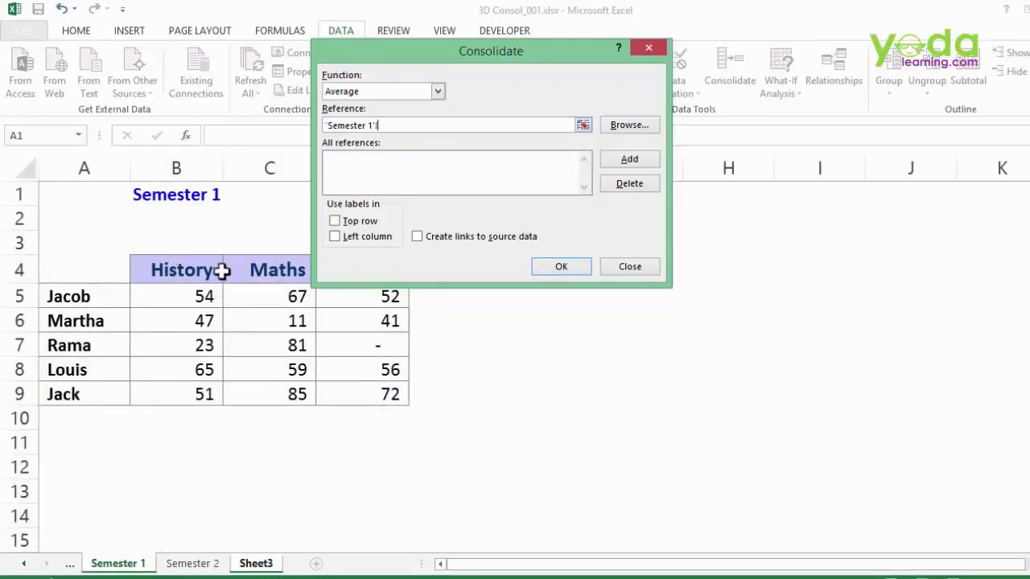
- Add Semester 1's table A4:D9 as the first consolidation source
{"action": "left_click_drag", "start_coordinate": [88, 273], "coordinate": [332, 386]}
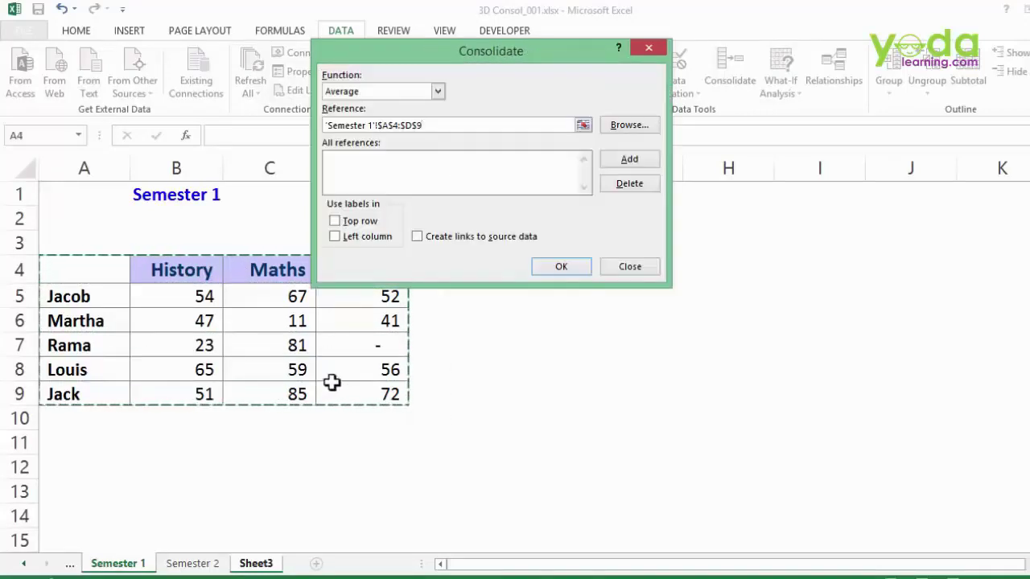
{"action": "left_click_drag", "start_coordinate": [193, 298], "coordinate": [349, 395]}
{"action": "left_click", "coordinate": [100, 274]}
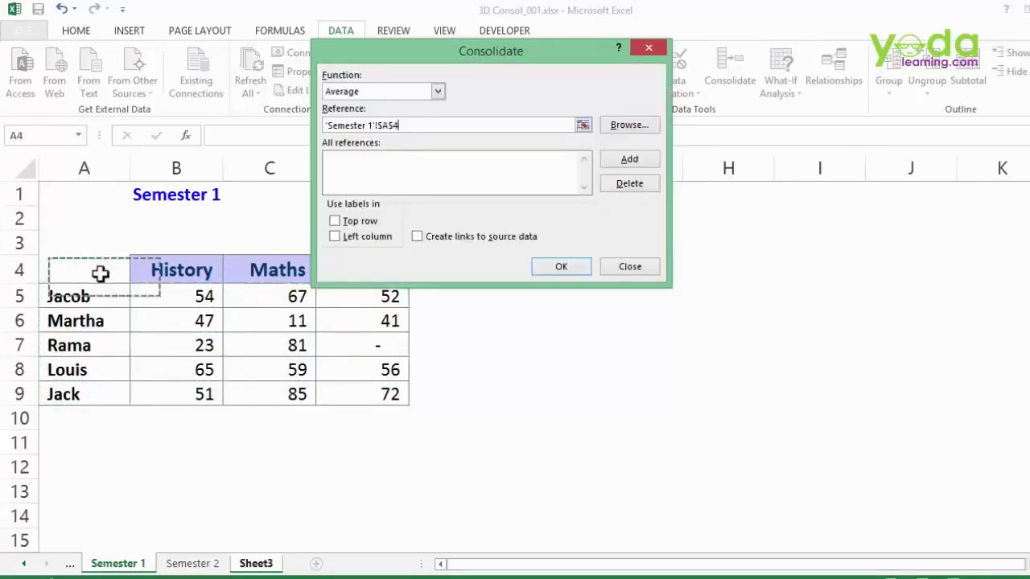
{"action": "left_click_drag", "start_coordinate": [100, 274], "coordinate": [355, 394]}
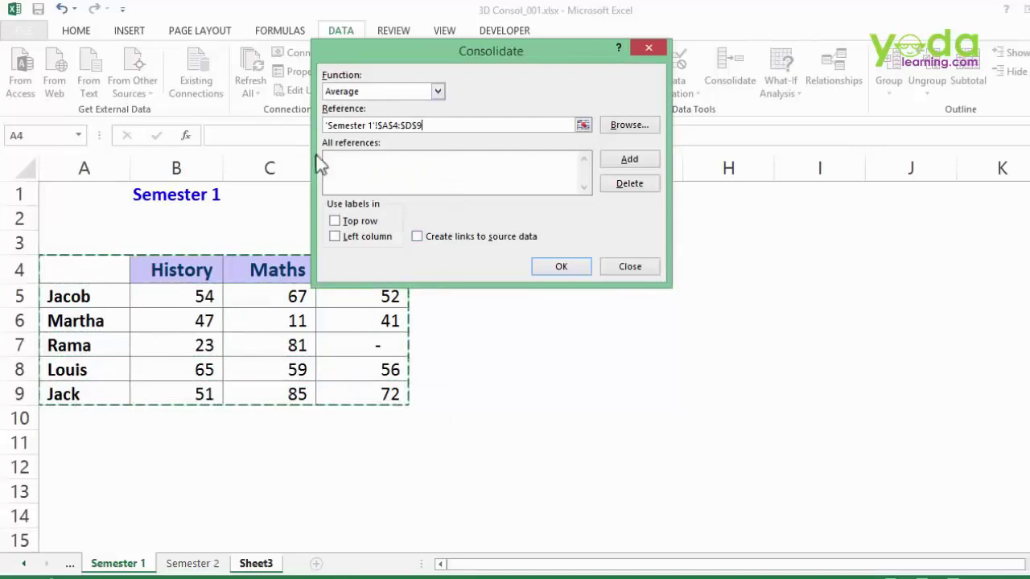
{"action": "left_click", "coordinate": [641, 160]}
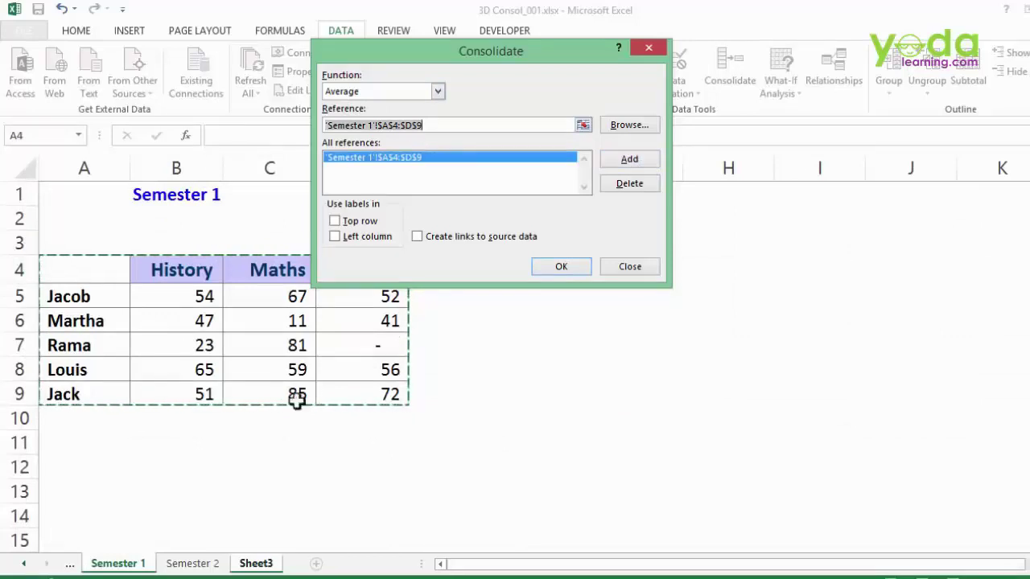
- Add Semester 2's A4:D9 as the second source and use the top row as labels
{"action": "left_click", "coordinate": [192, 563]}
{"action": "left_click_drag", "start_coordinate": [121, 285], "coordinate": [367, 427]}
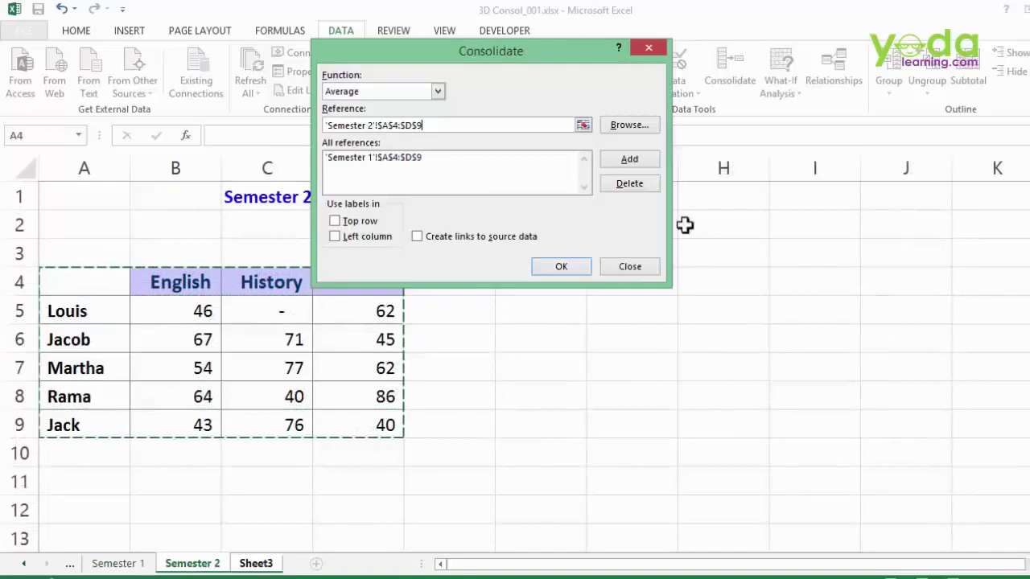
{"action": "left_click", "coordinate": [629, 160]}
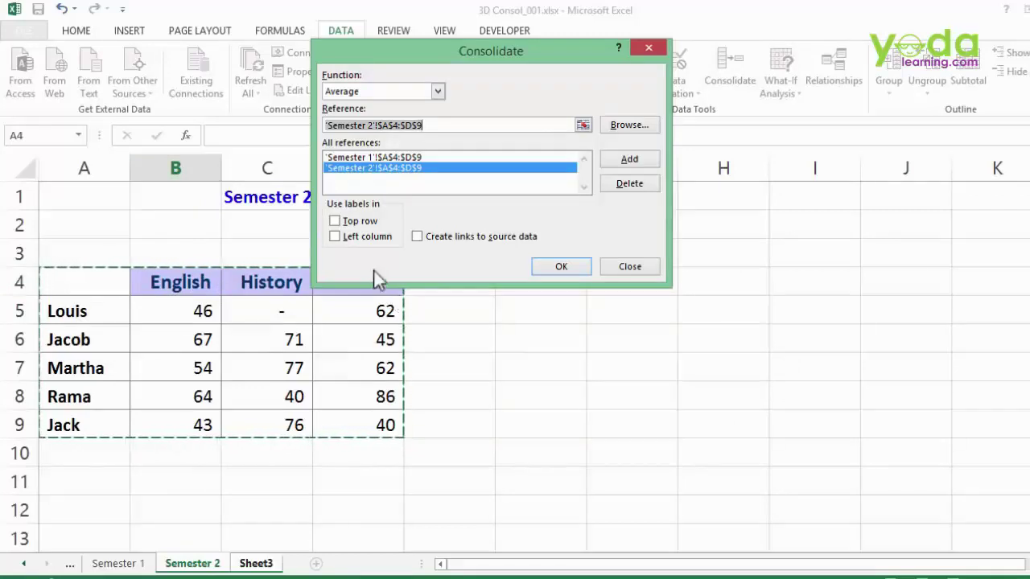
{"action": "left_click", "coordinate": [347, 222]}
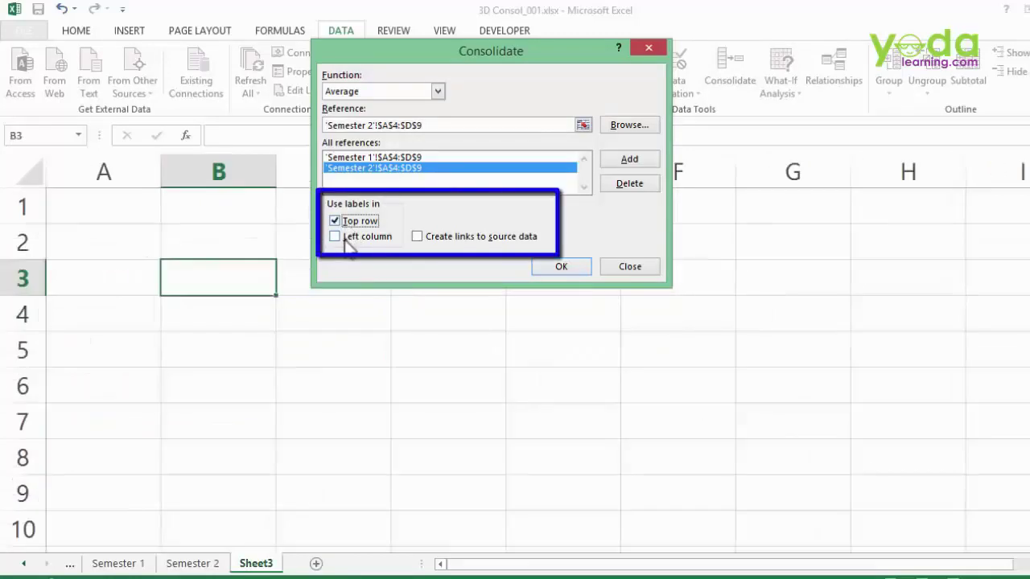
- Enable Left column labels and links to source data, then run the averaging consolidation
{"action": "left_click", "coordinate": [354, 236]}
{"action": "left_click", "coordinate": [444, 238]}
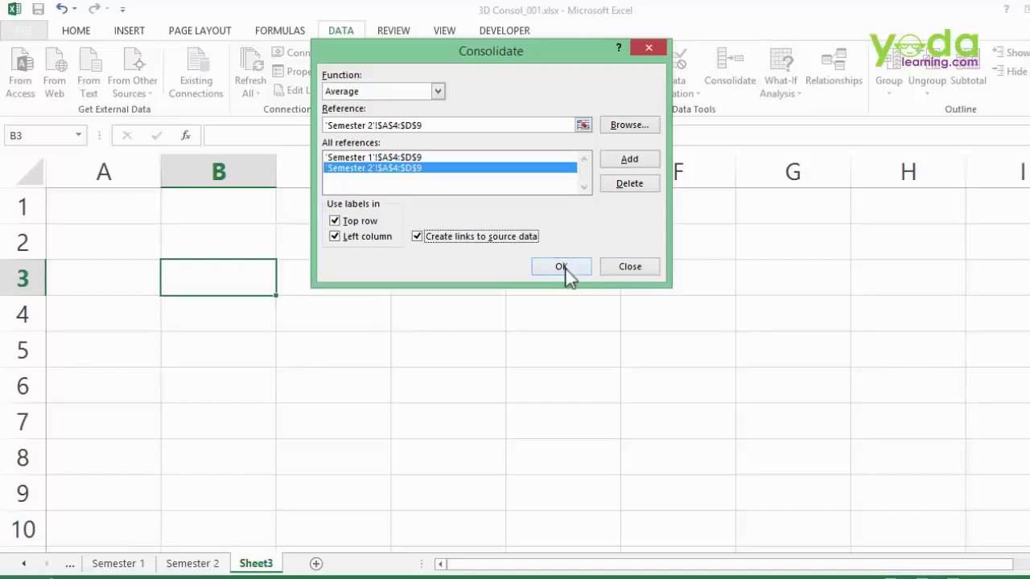
{"action": "left_click", "coordinate": [565, 271]}
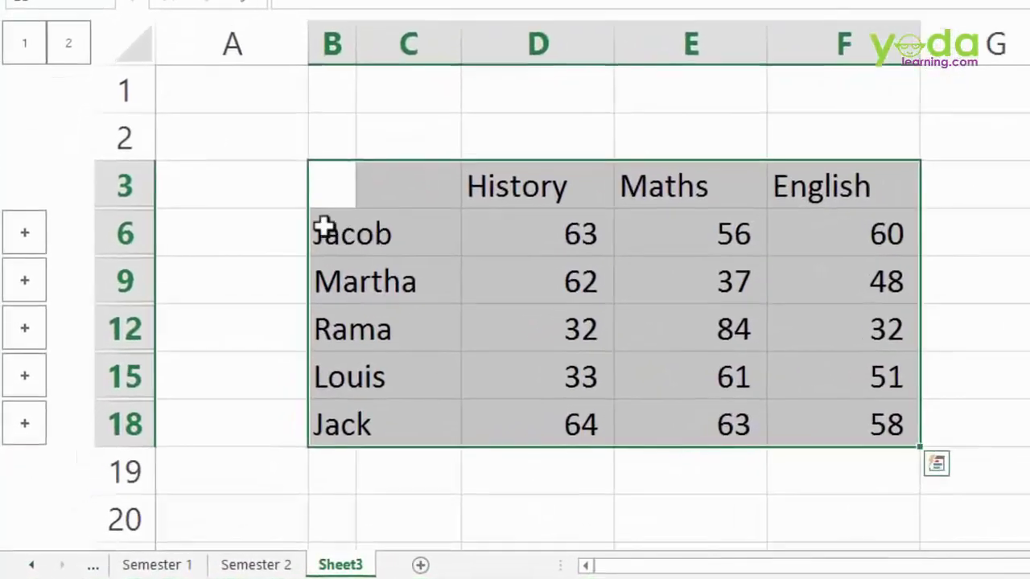
{"action": "left_click", "coordinate": [325, 228]}
{"action": "left_click", "coordinate": [551, 233]}
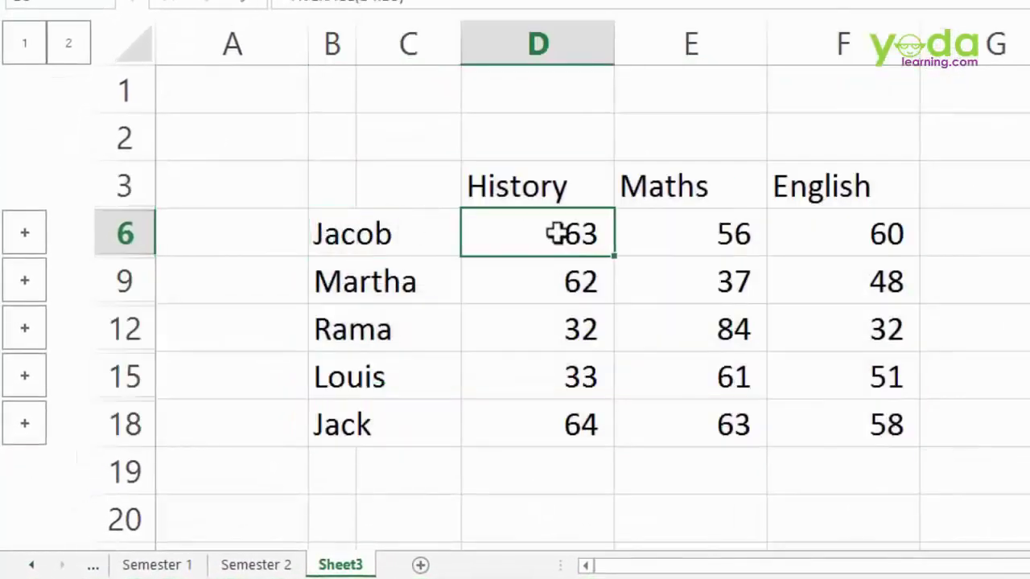
{"action": "double_click", "coordinate": [356, 45]}
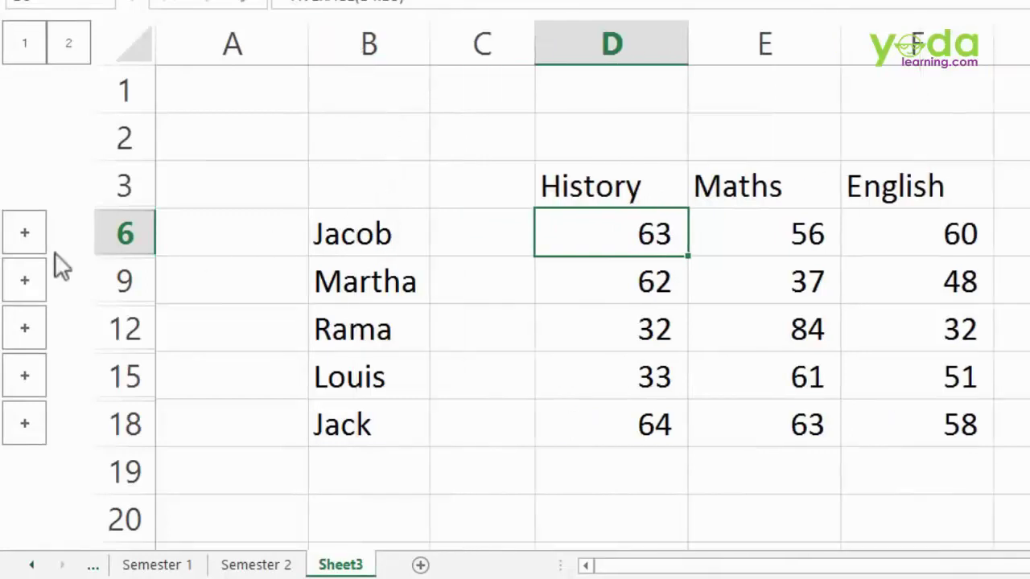
{"action": "left_click", "coordinate": [30, 232]}
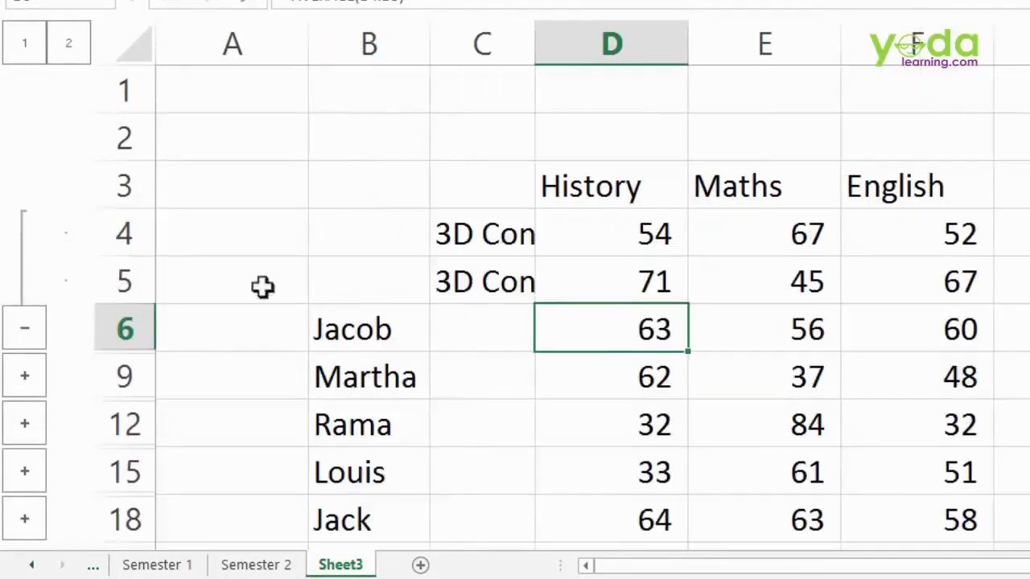
{"action": "left_click", "coordinate": [610, 232]}
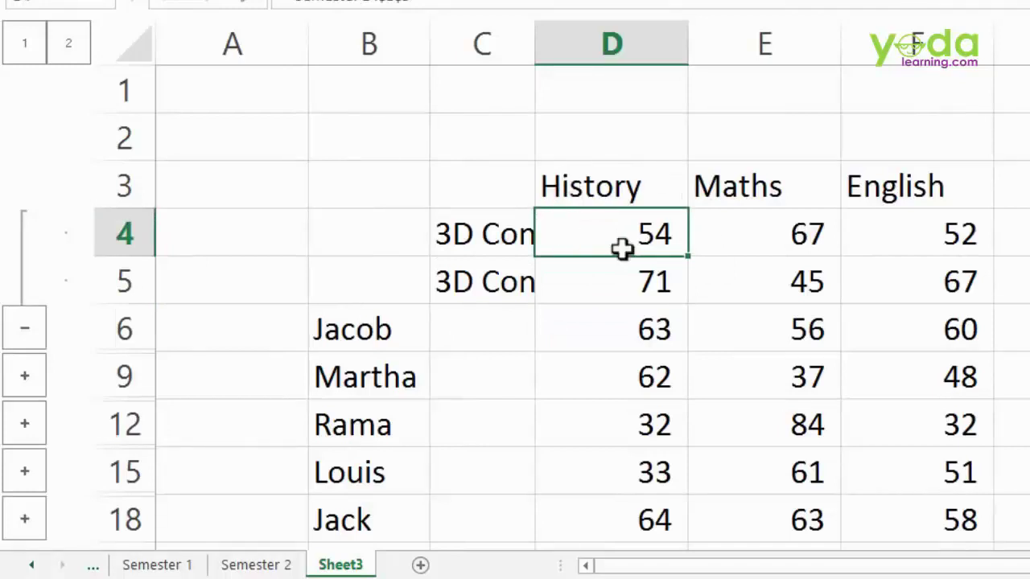
{"action": "left_click", "coordinate": [627, 278]}
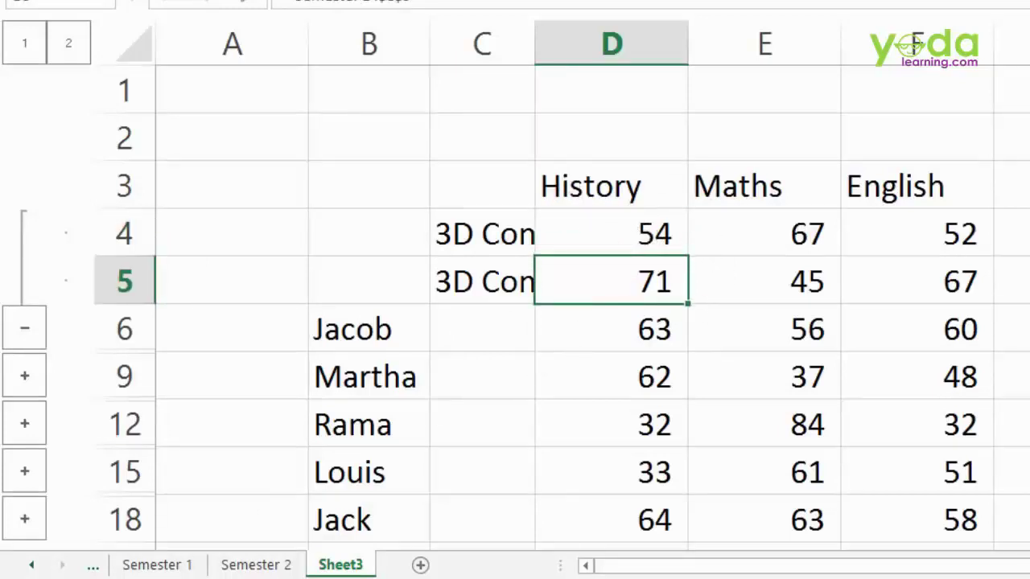
{"action": "left_click", "coordinate": [157, 565]}
{"action": "left_click", "coordinate": [144, 209]}
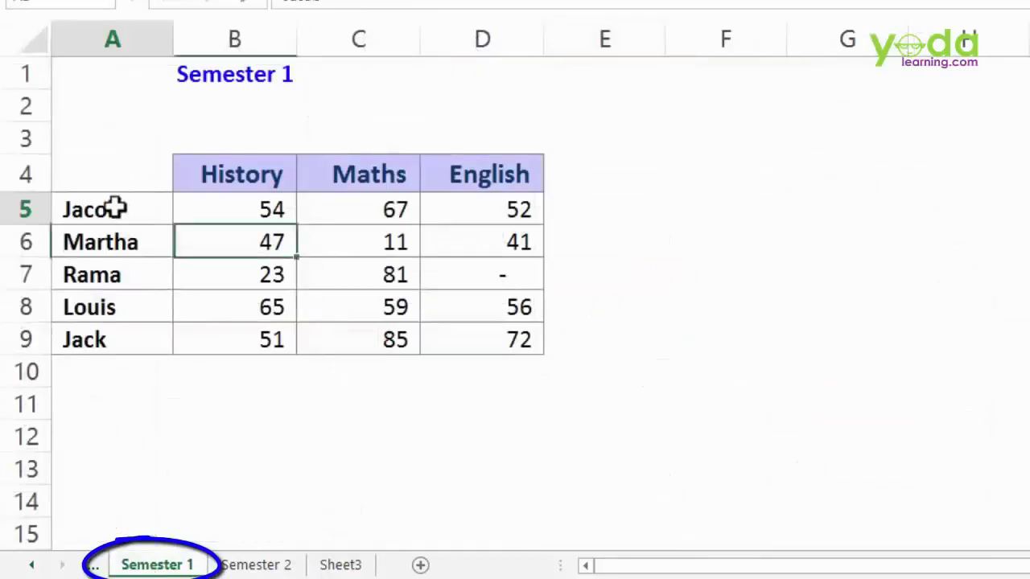
{"action": "left_click", "coordinate": [240, 213]}
{"action": "left_click", "coordinate": [274, 563]}
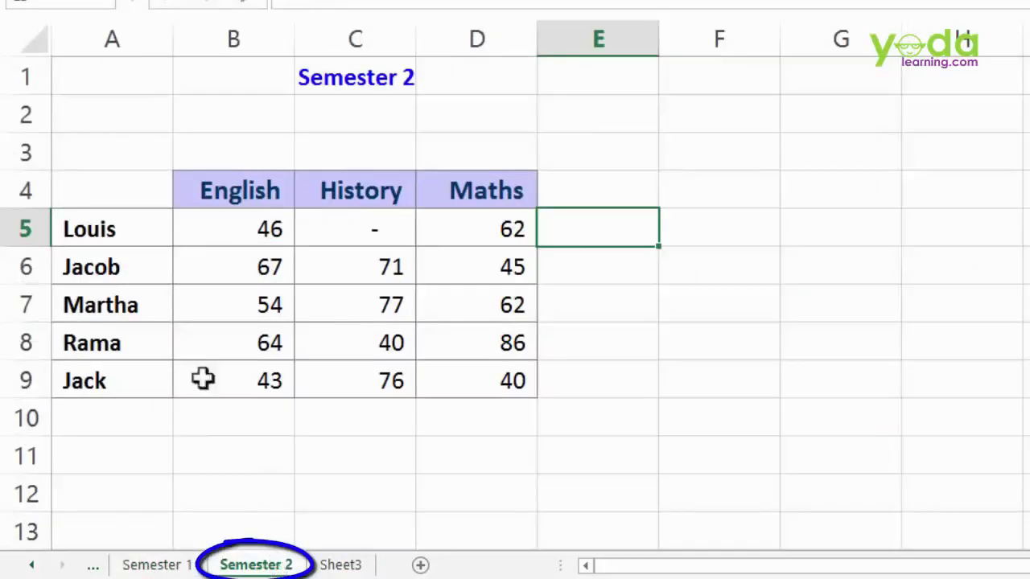
{"action": "left_click", "coordinate": [111, 270]}
{"action": "left_click", "coordinate": [225, 265]}
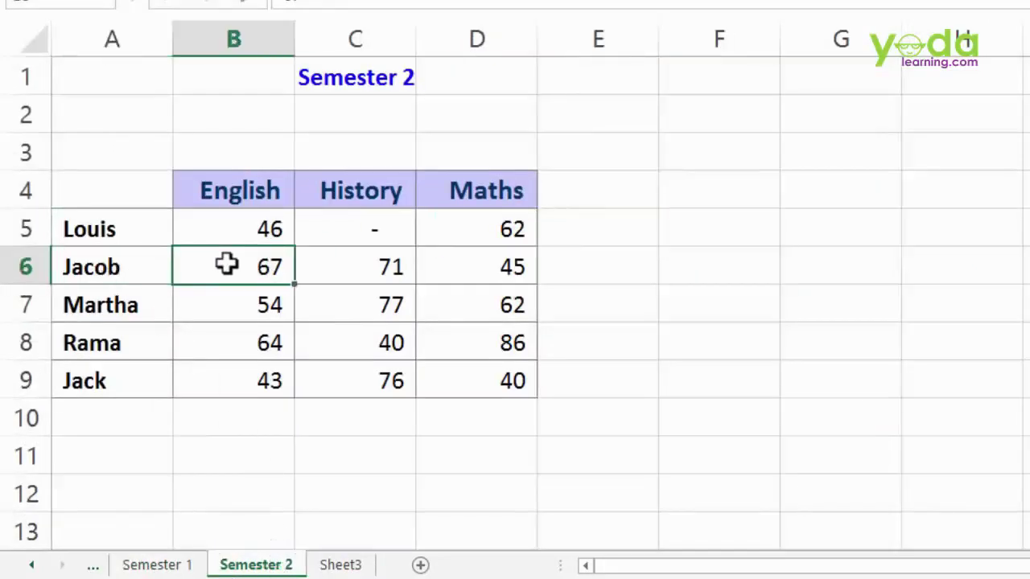
{"action": "left_click", "coordinate": [318, 269]}
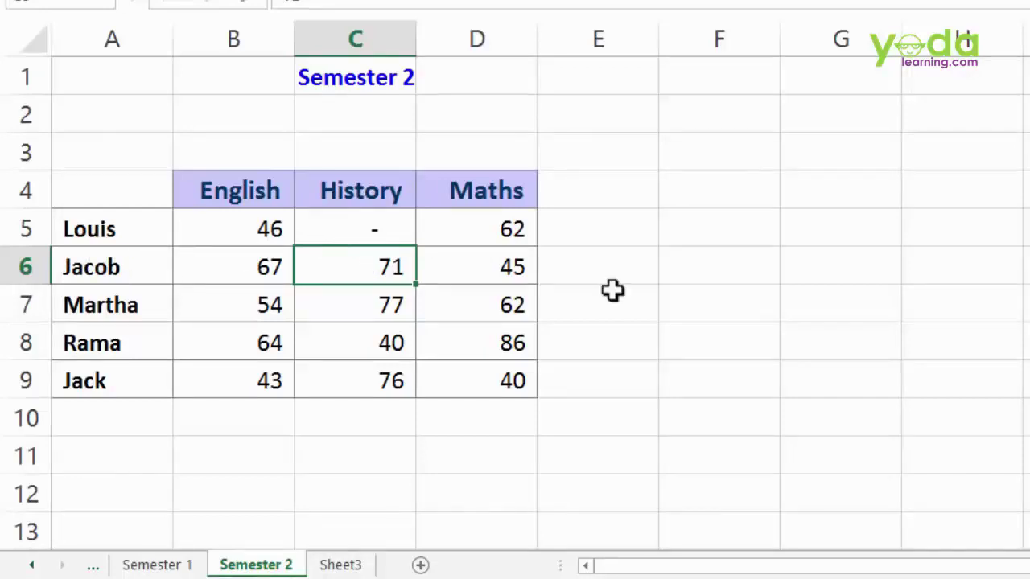
- Change Jacob's History mark to 99 and check the collapsed Sheet3 average reflects it
{"action": "type", "text": "99"}
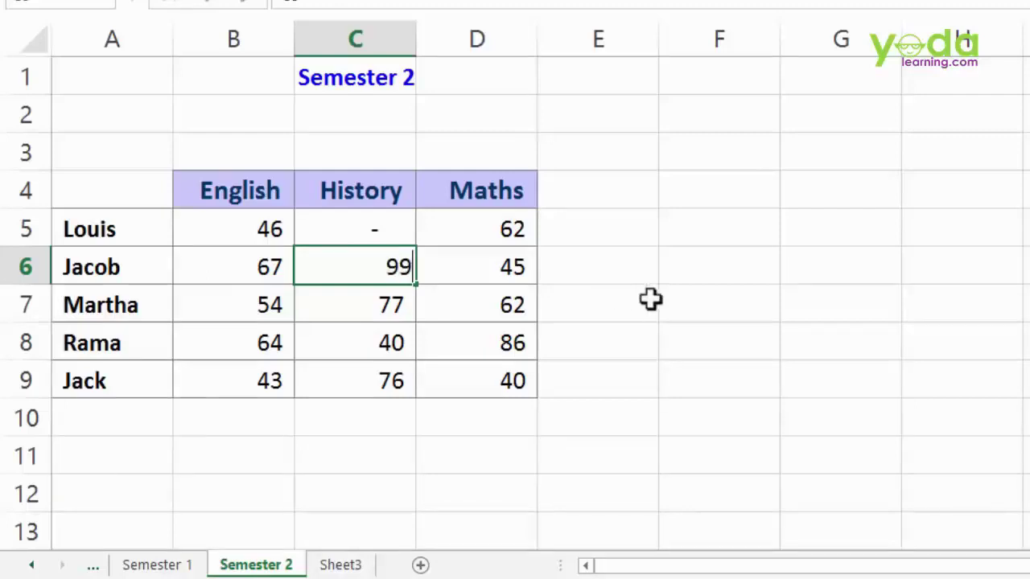
{"action": "left_click", "coordinate": [684, 302]}
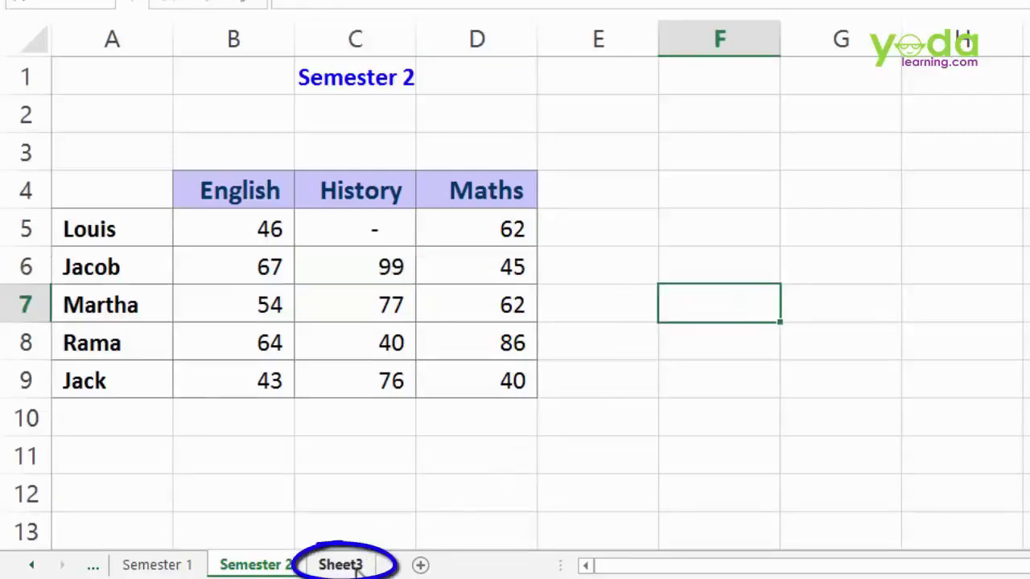
{"action": "left_click", "coordinate": [351, 563]}
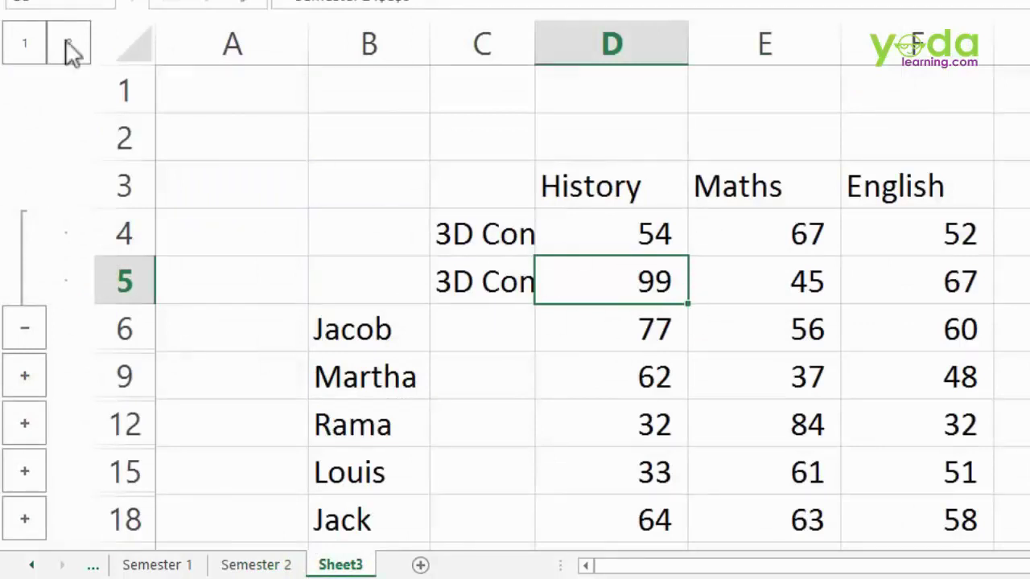
{"action": "left_click", "coordinate": [25, 43]}
{"action": "left_click", "coordinate": [568, 244]}
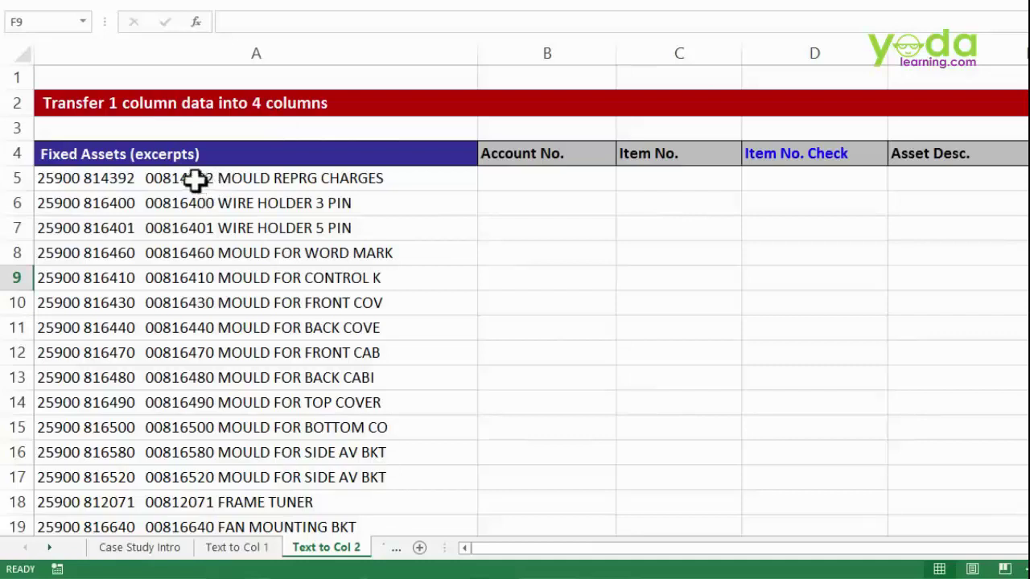
- Inspect A5's parts: account 25900, item code 00814392 and description MOULD REPRG CHARGES
{"action": "left_click_drag", "start_coordinate": [196, 179], "coordinate": [177, 386]}
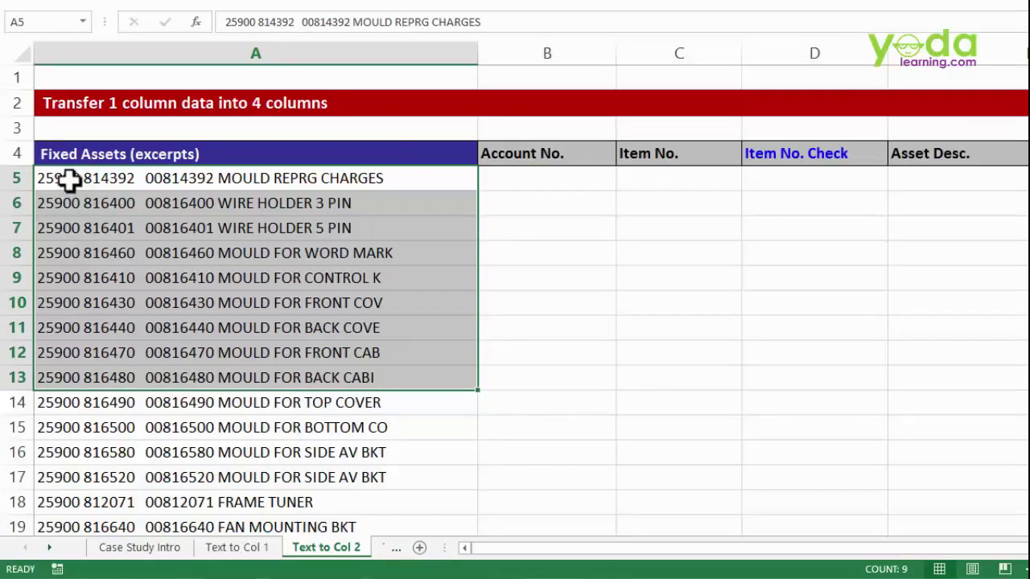
{"action": "double_click", "coordinate": [69, 179]}
{"action": "double_click", "coordinate": [58, 176]}
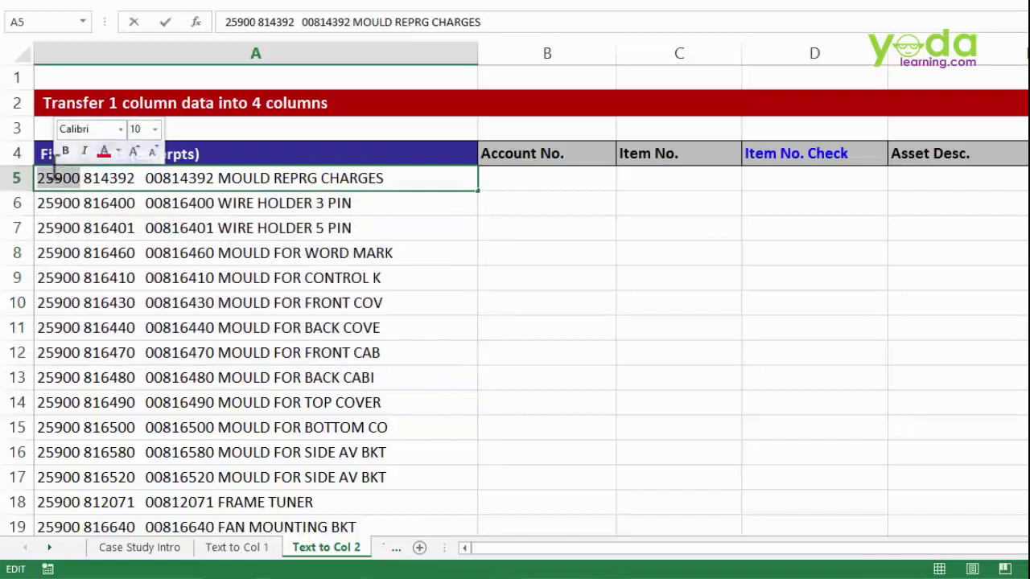
{"action": "double_click", "coordinate": [104, 179]}
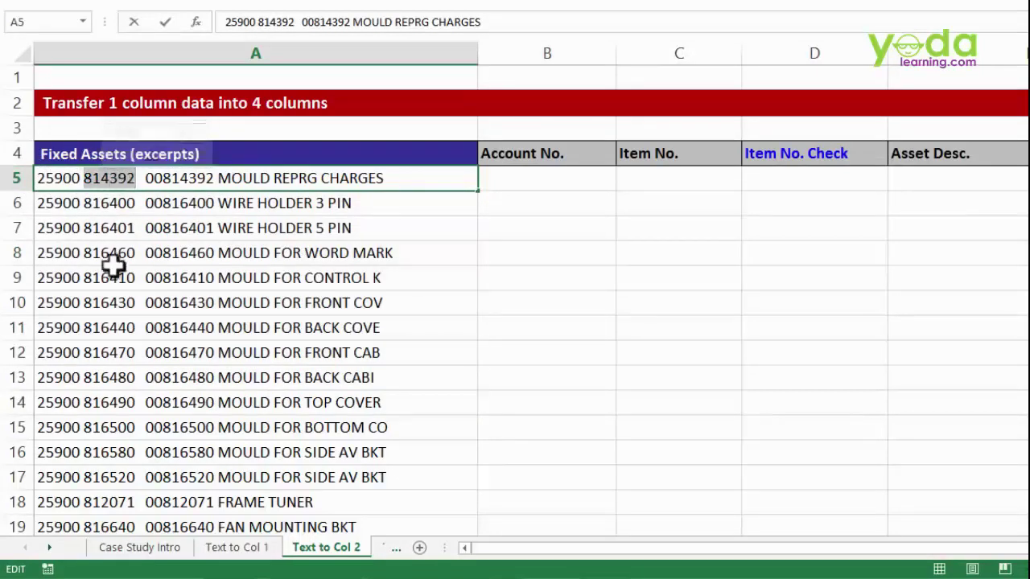
{"action": "left_click", "coordinate": [153, 179]}
{"action": "left_click_drag", "start_coordinate": [153, 179], "coordinate": [211, 176]}
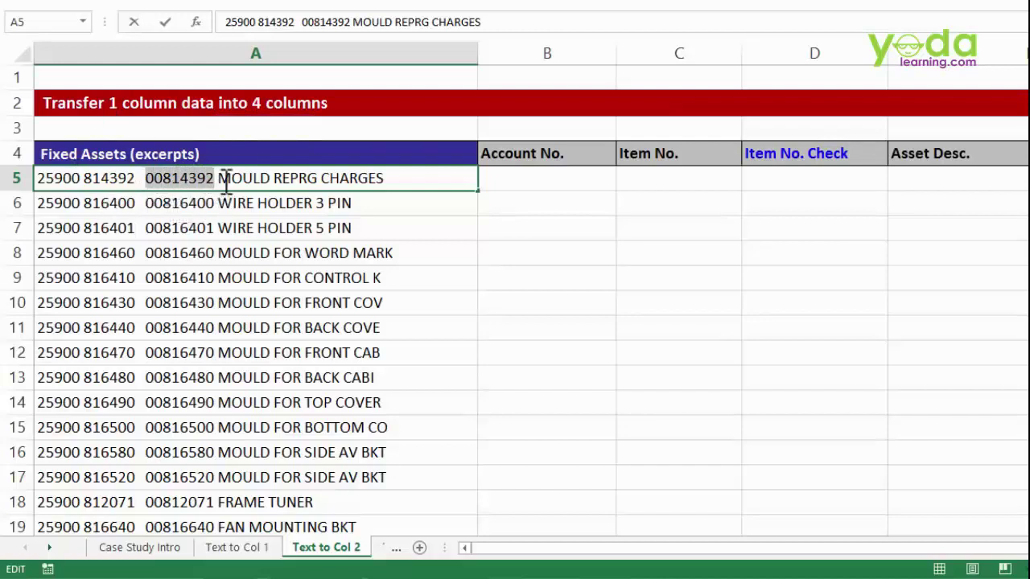
{"action": "left_click_drag", "start_coordinate": [223, 178], "coordinate": [405, 178]}
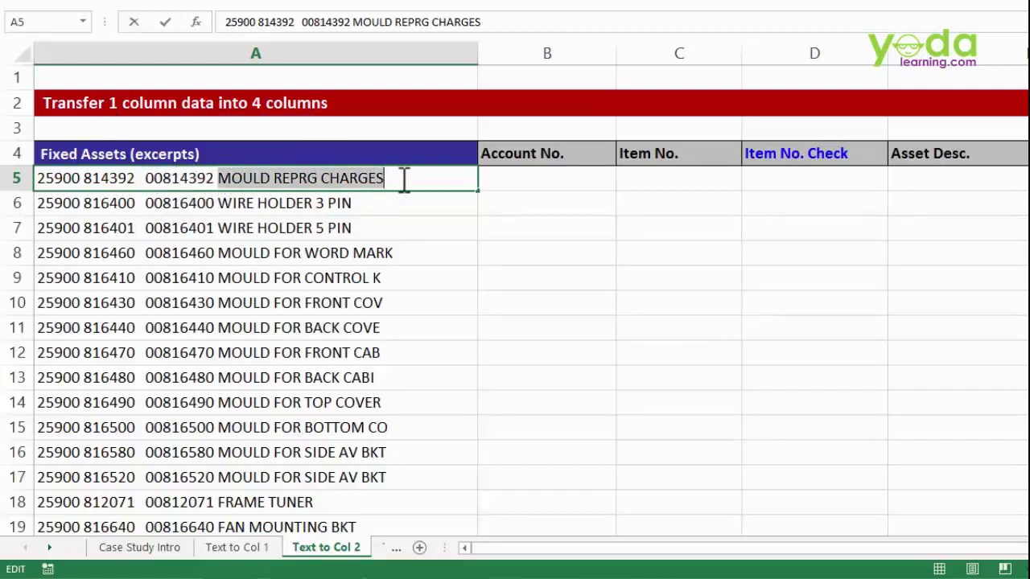
{"action": "left_click", "coordinate": [393, 227]}
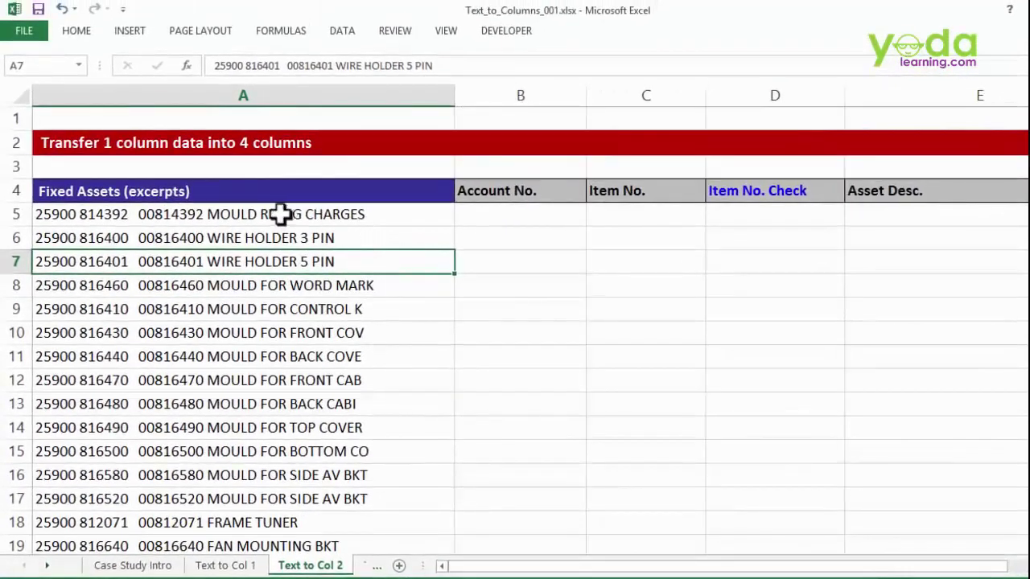
- Select the entries A5:A13 and launch Data > Text to Columns
{"action": "left_click", "coordinate": [297, 181]}
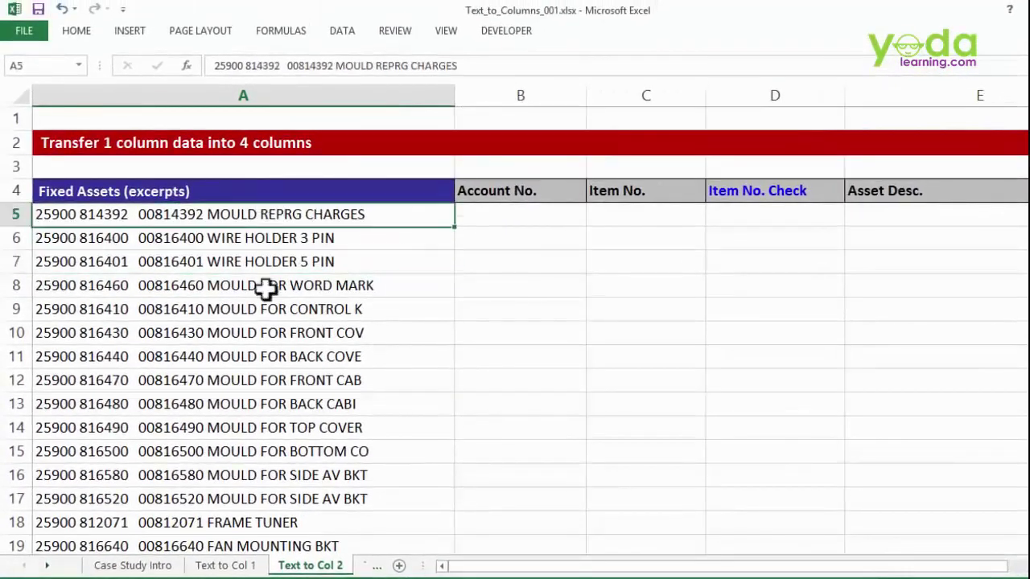
{"action": "left_click", "coordinate": [285, 402], "text": "shift"}
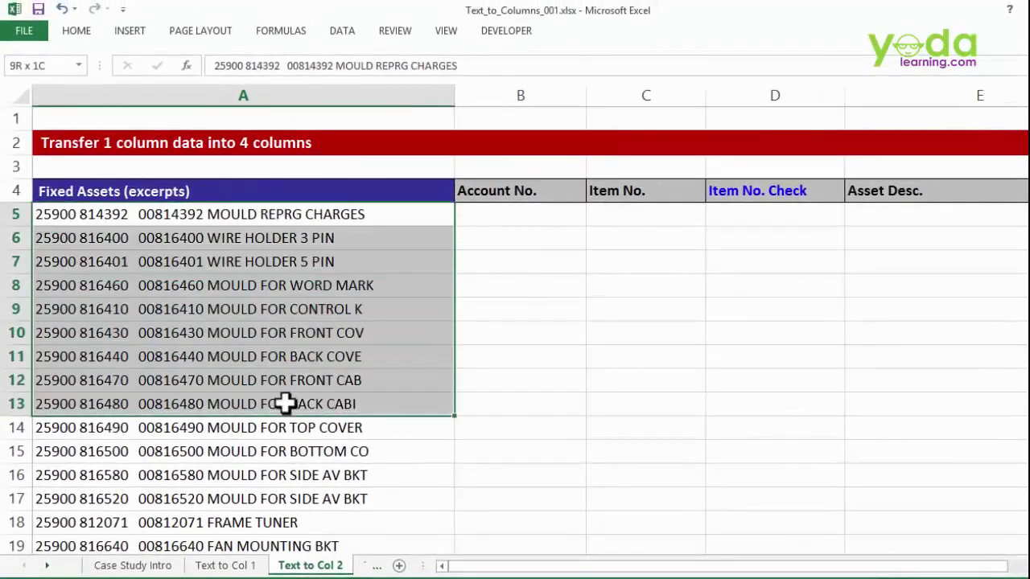
{"action": "left_click", "coordinate": [344, 39]}
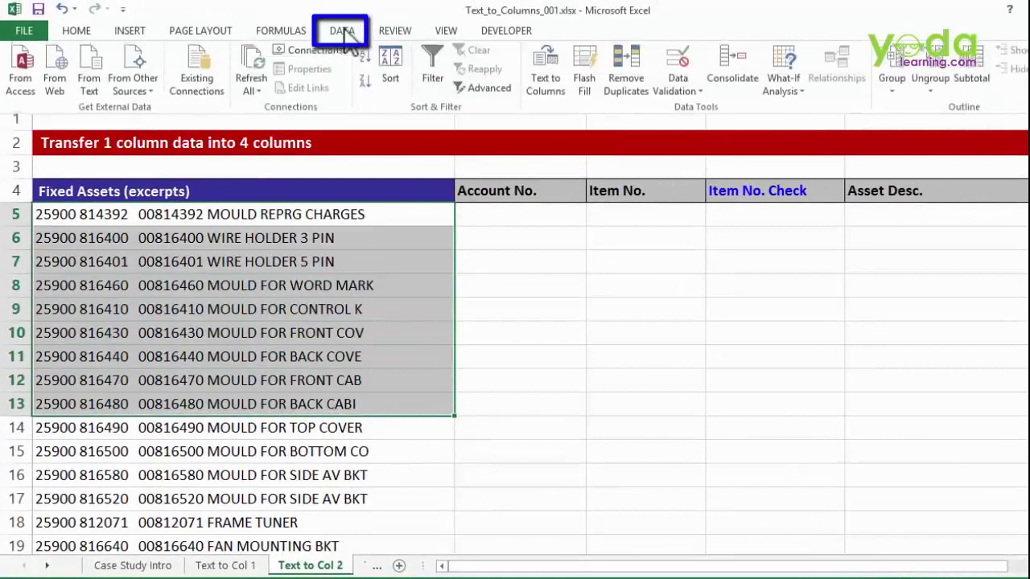
{"action": "left_click", "coordinate": [553, 93]}
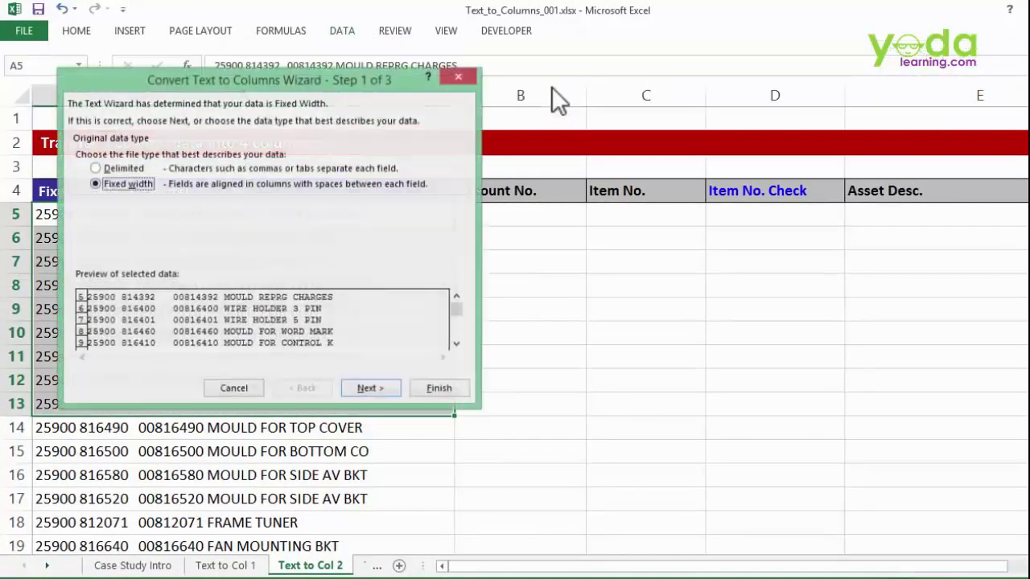
- Preview a delimited split on spaces instead of commas, then go back to step 1
{"action": "left_click_drag", "start_coordinate": [350, 88], "coordinate": [593, 137]}
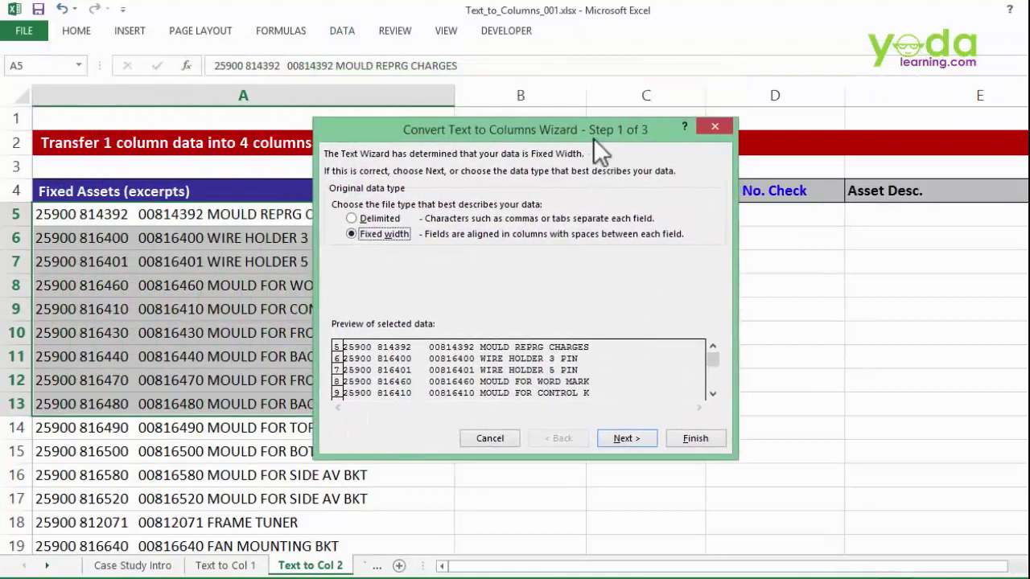
{"action": "left_click", "coordinate": [370, 218]}
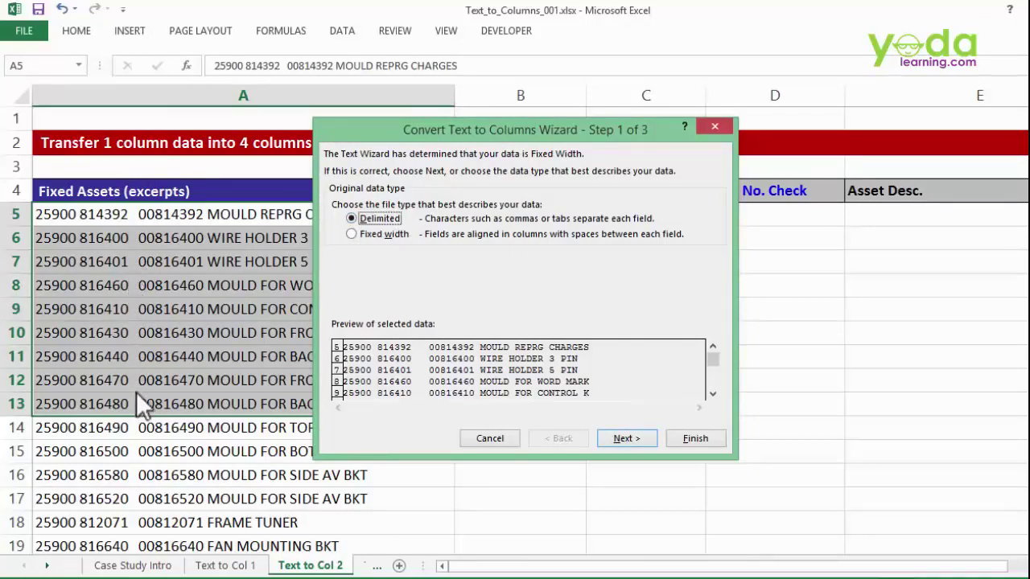
{"action": "left_click", "coordinate": [628, 439]}
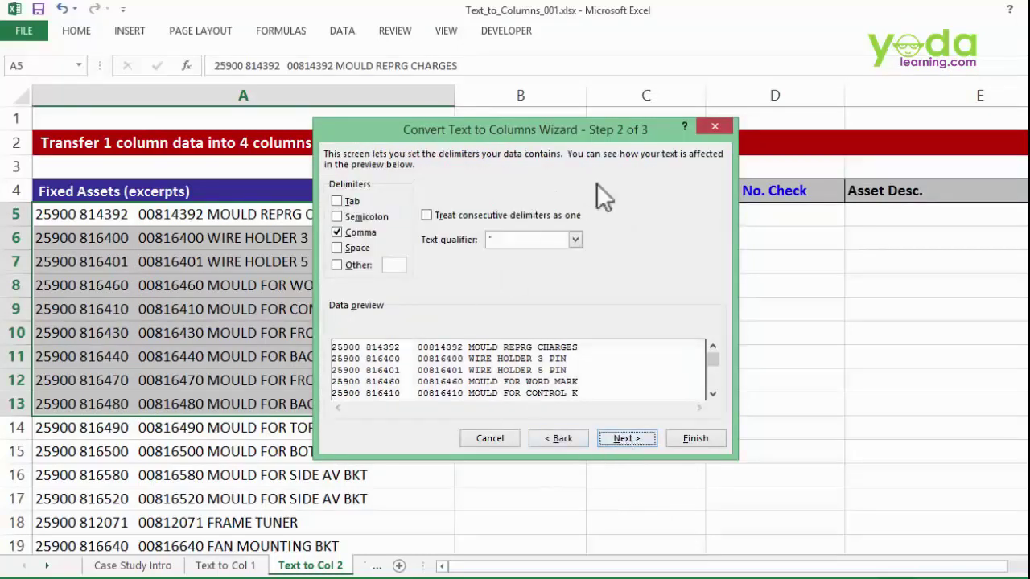
{"action": "left_click", "coordinate": [345, 235]}
{"action": "left_click", "coordinate": [345, 249]}
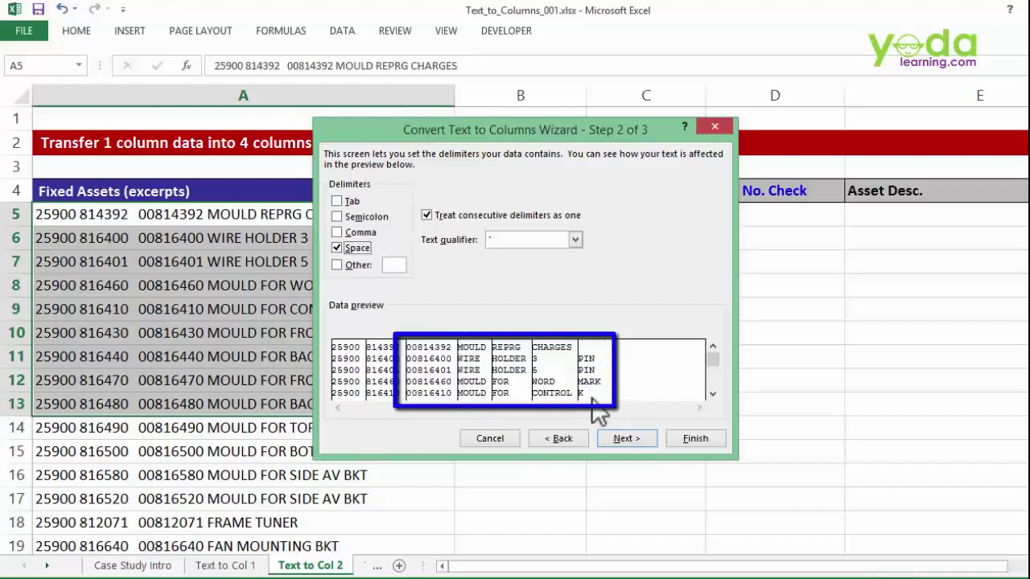
{"action": "left_click", "coordinate": [568, 439]}
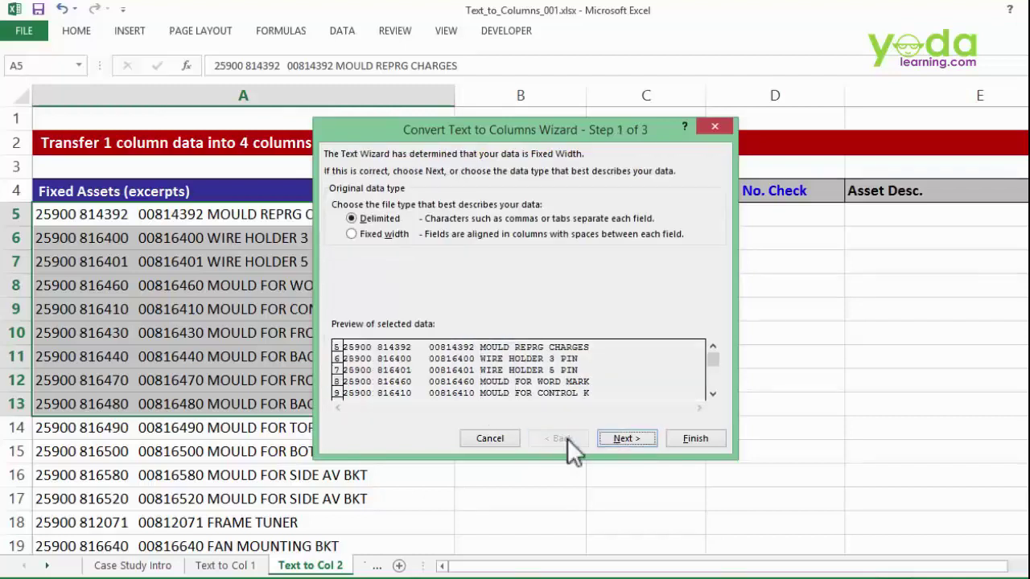
- Choose fixed width and place breaks separating account, item number, check code and description
{"action": "left_click", "coordinate": [375, 235]}
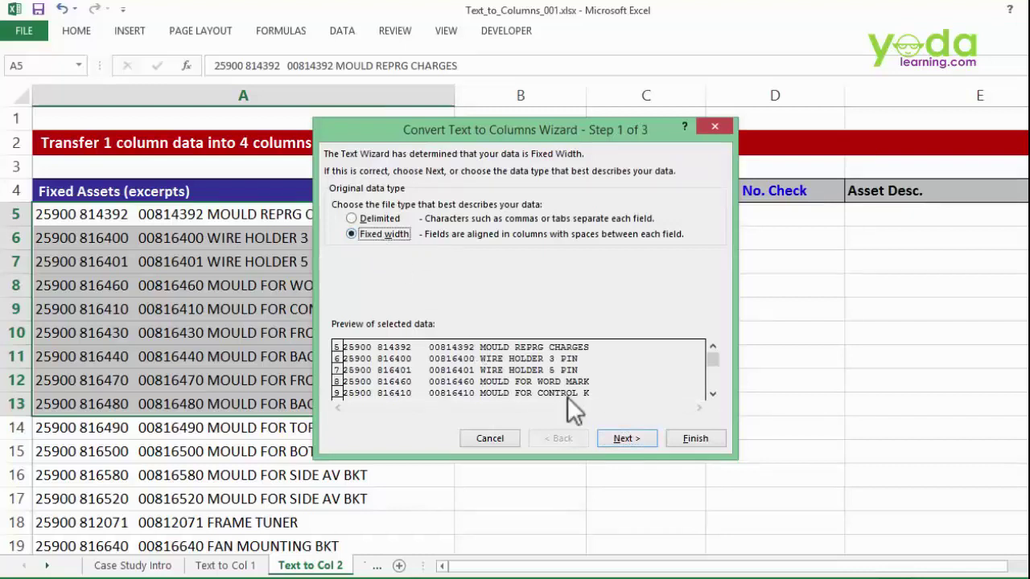
{"action": "left_click", "coordinate": [616, 439]}
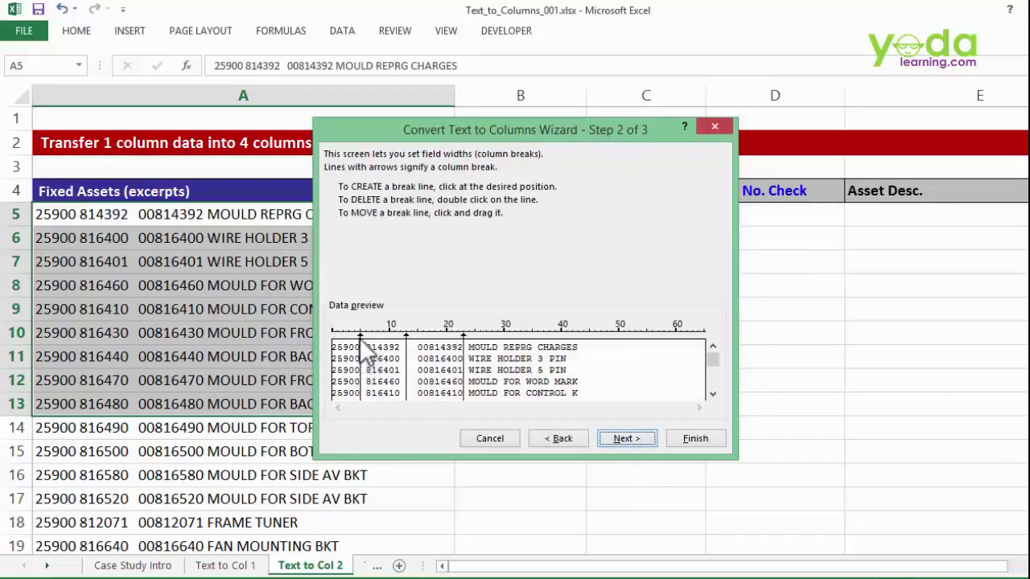
{"action": "left_click", "coordinate": [359, 334]}
{"action": "double_click", "coordinate": [464, 345]}
{"action": "left_click", "coordinate": [463, 360]}
{"action": "mouse_move", "coordinate": [465, 362]}
{"action": "left_mouse_down"}
{"action": "mouse_move", "coordinate": [502, 364]}
{"action": "mouse_move", "coordinate": [464, 373]}
{"action": "left_mouse_up"}
{"action": "left_click", "coordinate": [463, 356]}
- Set the destination to $B$5 and finish splitting the entries into columns B–E
{"action": "left_click", "coordinate": [627, 439]}
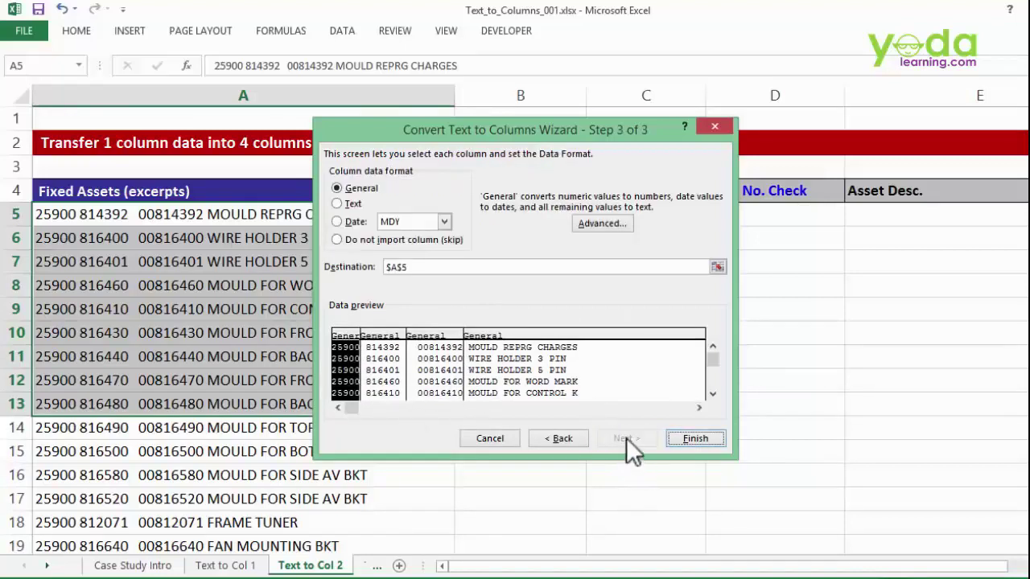
{"action": "left_click", "coordinate": [427, 266]}
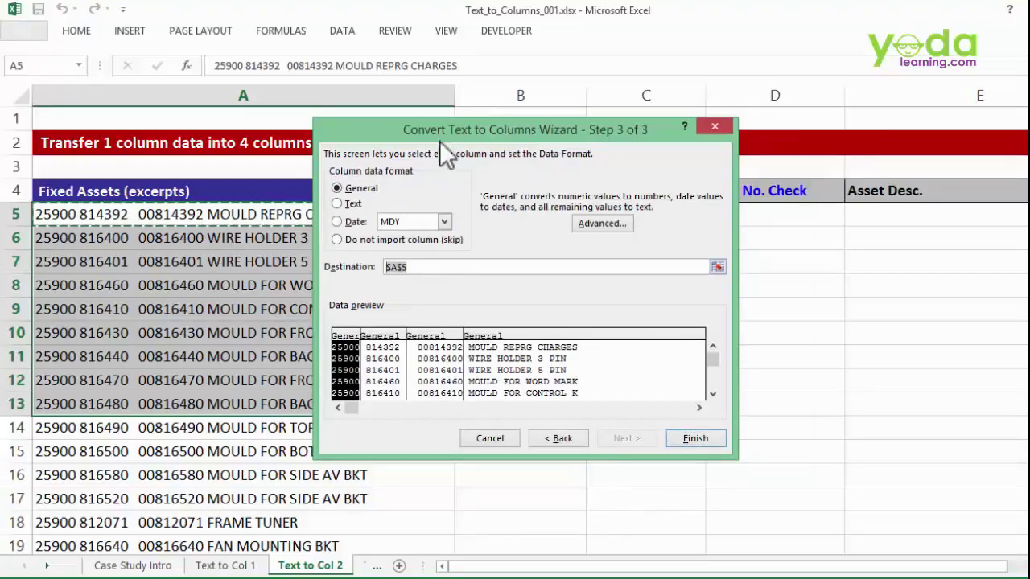
{"action": "left_click_drag", "start_coordinate": [443, 134], "coordinate": [387, 291]}
{"action": "left_click", "coordinate": [494, 215]}
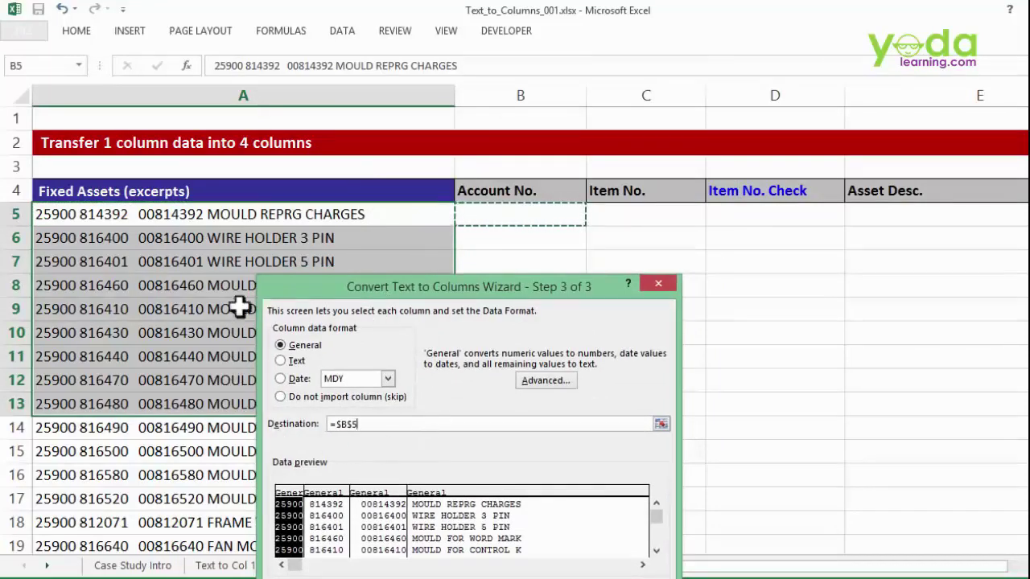
{"action": "left_click_drag", "start_coordinate": [419, 291], "coordinate": [344, 138]}
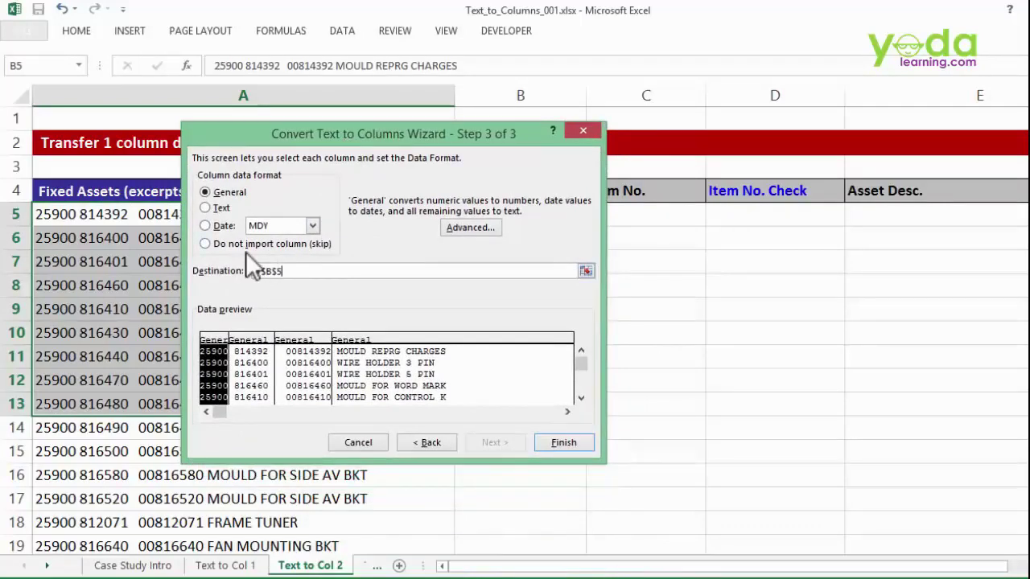
{"action": "left_click", "coordinate": [563, 442]}
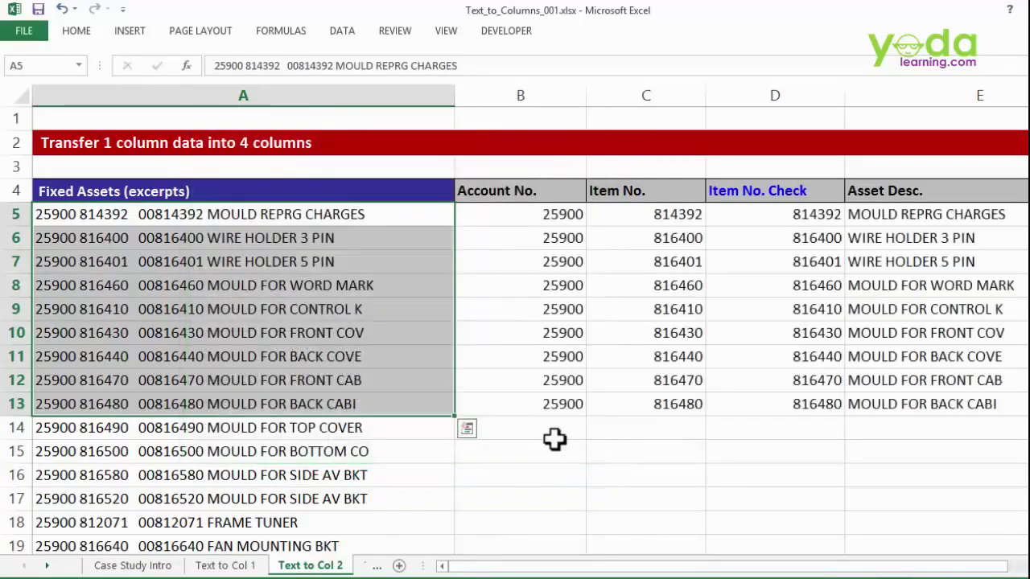
- Review the split results in columns B–E, including the Item No. Check column
{"action": "left_click", "coordinate": [521, 213]}
{"action": "mouse_move", "coordinate": [519, 207]}
{"action": "left_mouse_down"}
{"action": "mouse_move", "coordinate": [533, 400]}
{"action": "mouse_move", "coordinate": [893, 400]}
{"action": "left_mouse_up"}
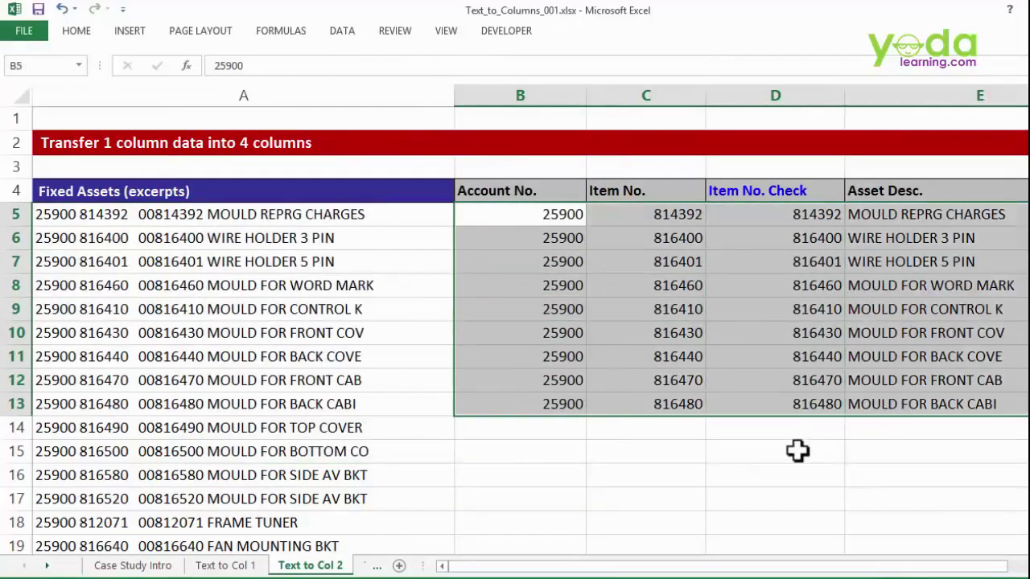
{"action": "left_click", "coordinate": [776, 94]}
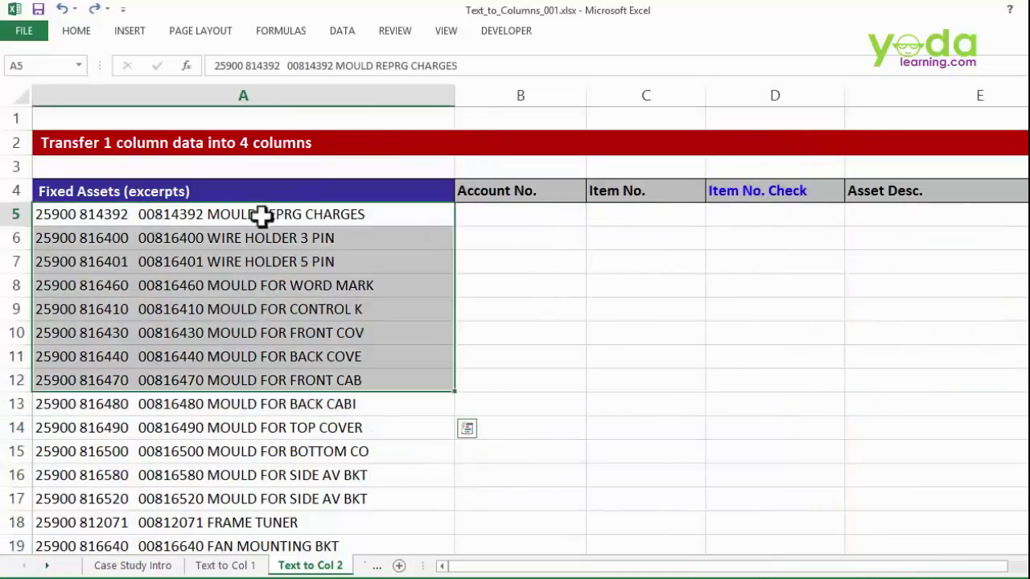
- Select from A5 down to the last entry with Ctrl+Shift+Down, then return to the active cell
{"action": "left_click_drag", "start_coordinate": [260, 214], "coordinate": [287, 382]}
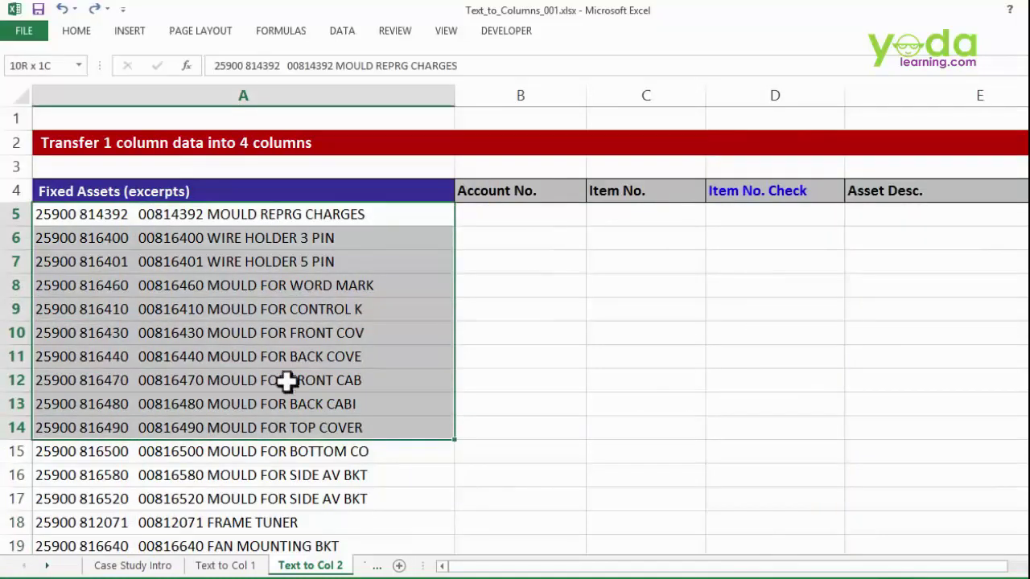
{"action": "left_click", "coordinate": [310, 215]}
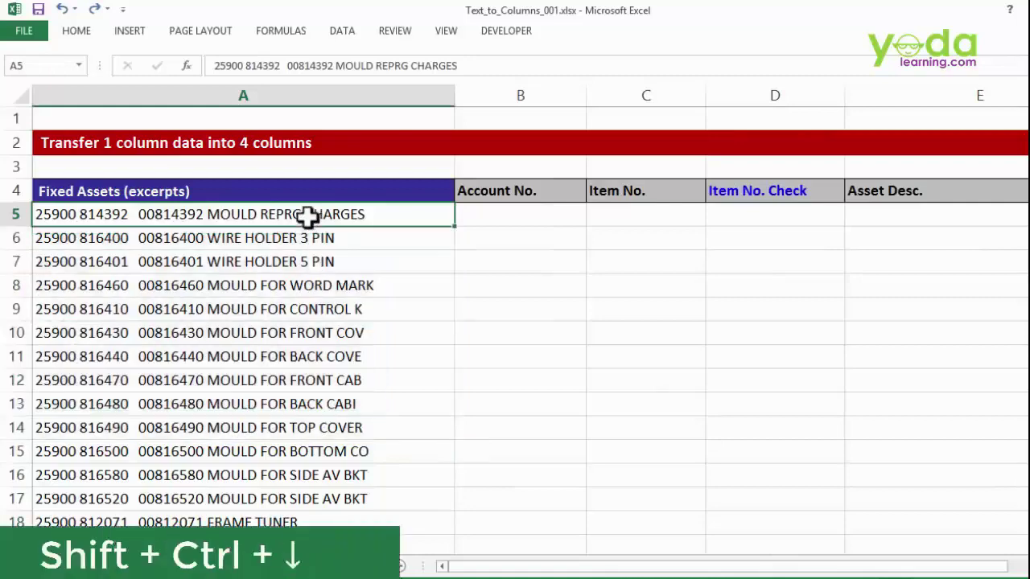
{"action": "key", "text": "ctrl+shift+Down"}
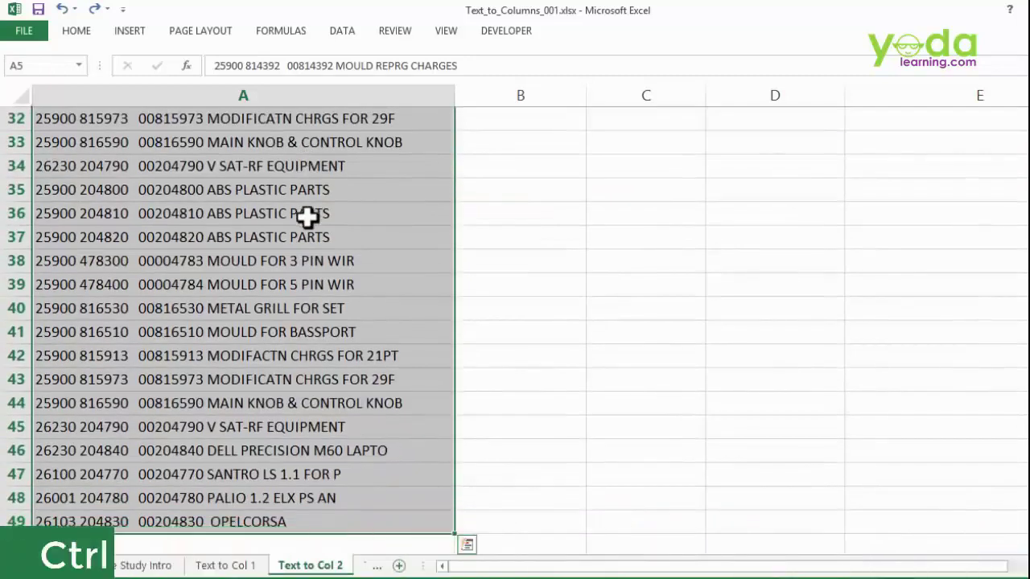
{"action": "key", "text": "ctrl+BackSpace"}
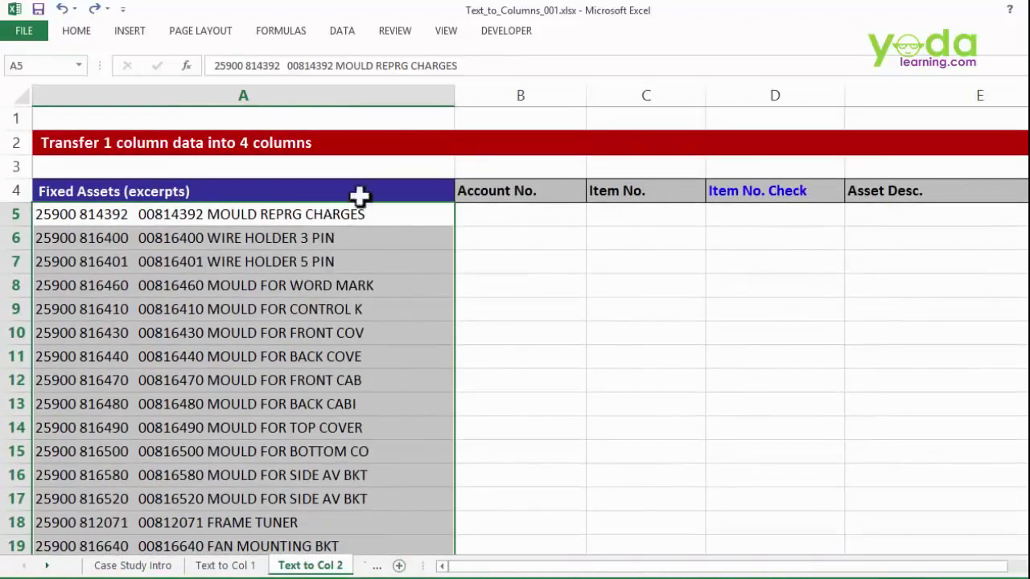
- Launch Text to Columns with the Alt, A, E keyboard shortcut
{"action": "left_click", "coordinate": [344, 31]}
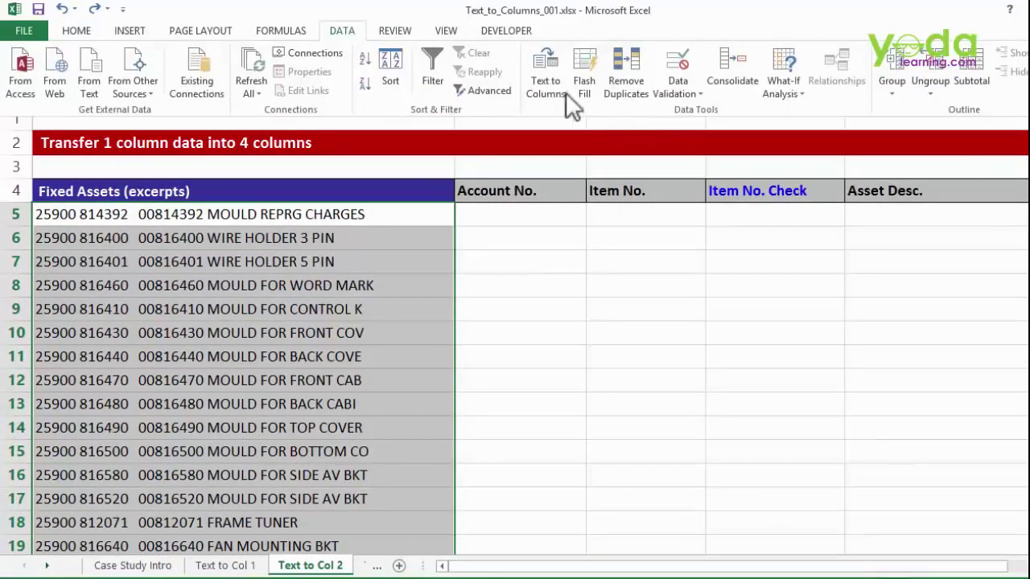
{"action": "left_click", "coordinate": [337, 280]}
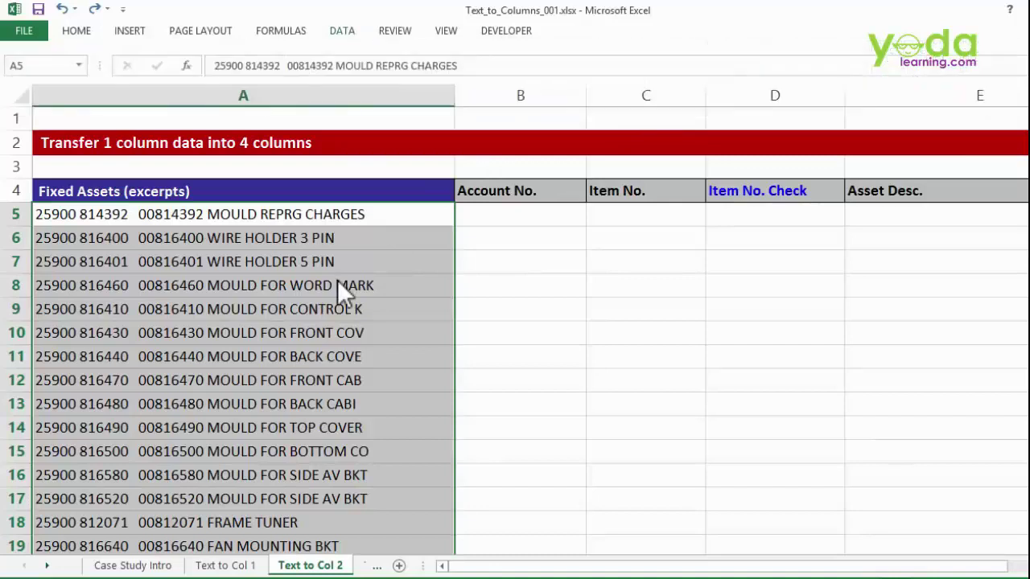
{"action": "key", "text": "alt"}
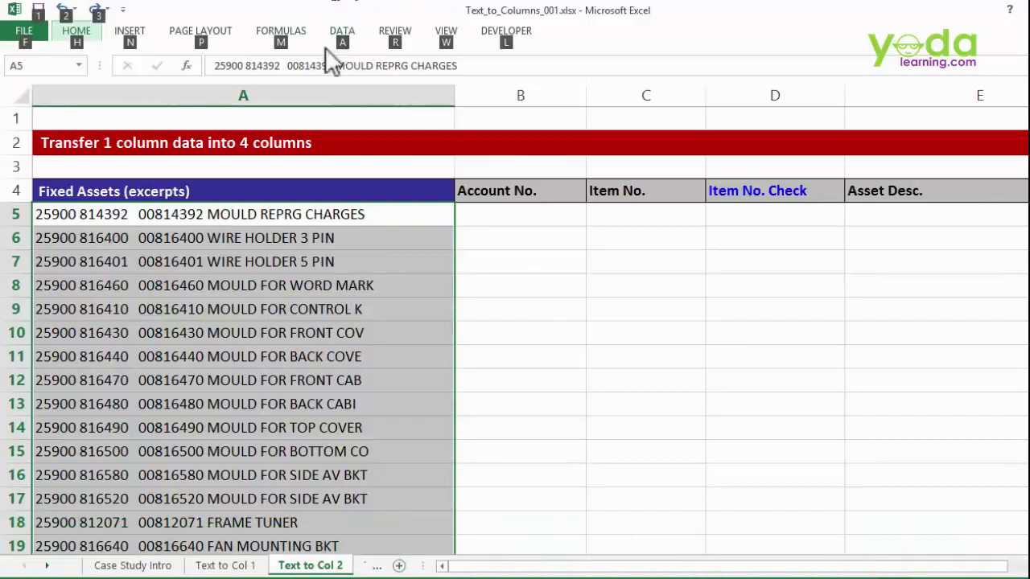
{"action": "key", "text": "a"}
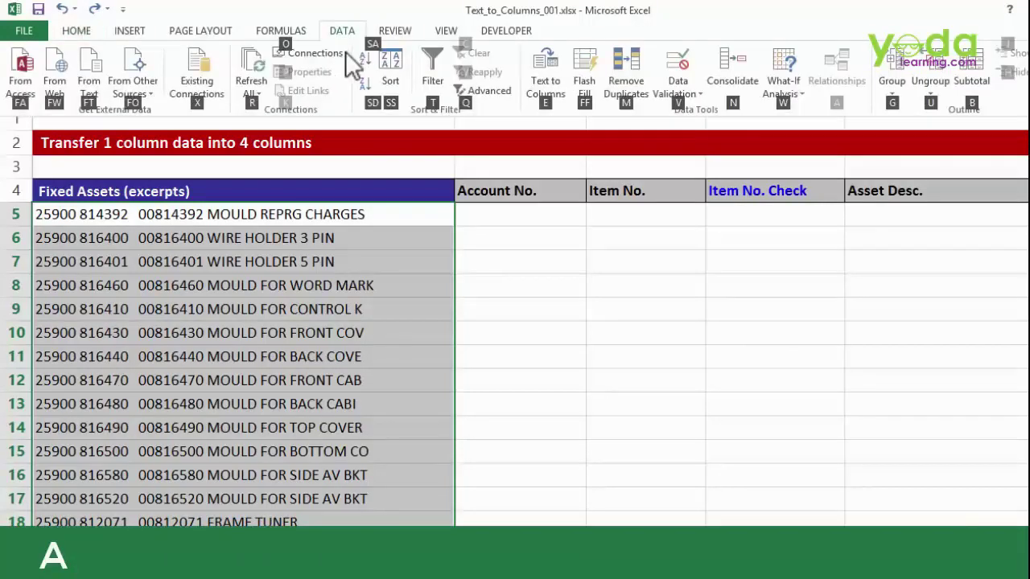
{"action": "key", "text": "e"}
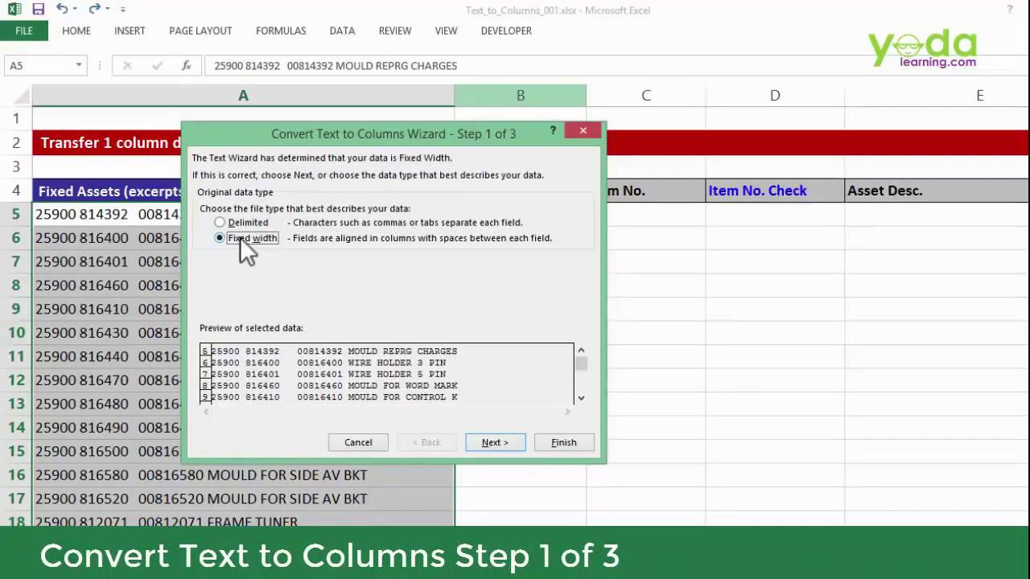
- Keep the fixed-width breaks, output to B5, format the third column as Text, and finish
{"action": "left_click", "coordinate": [493, 445]}
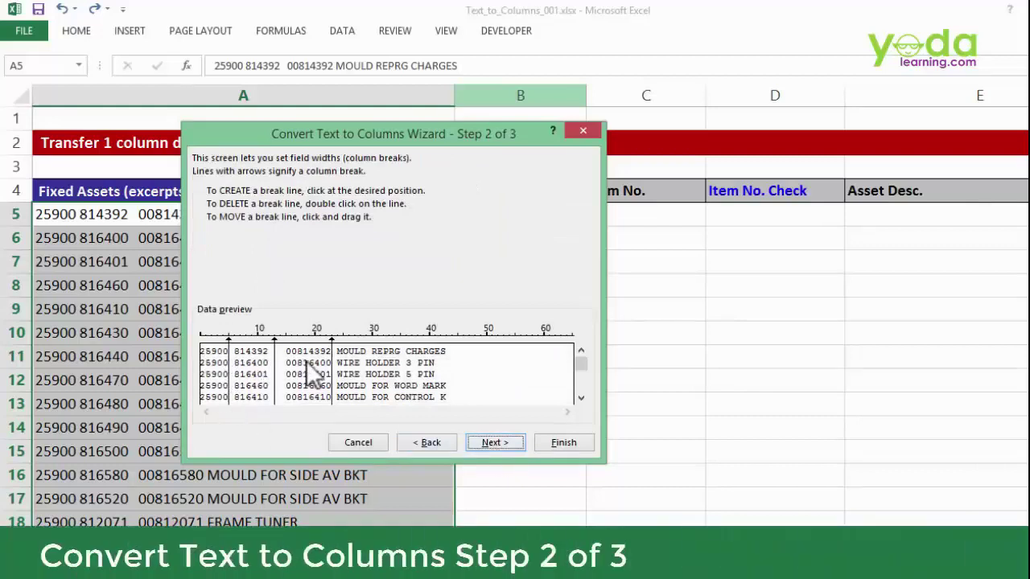
{"action": "left_click", "coordinate": [482, 442]}
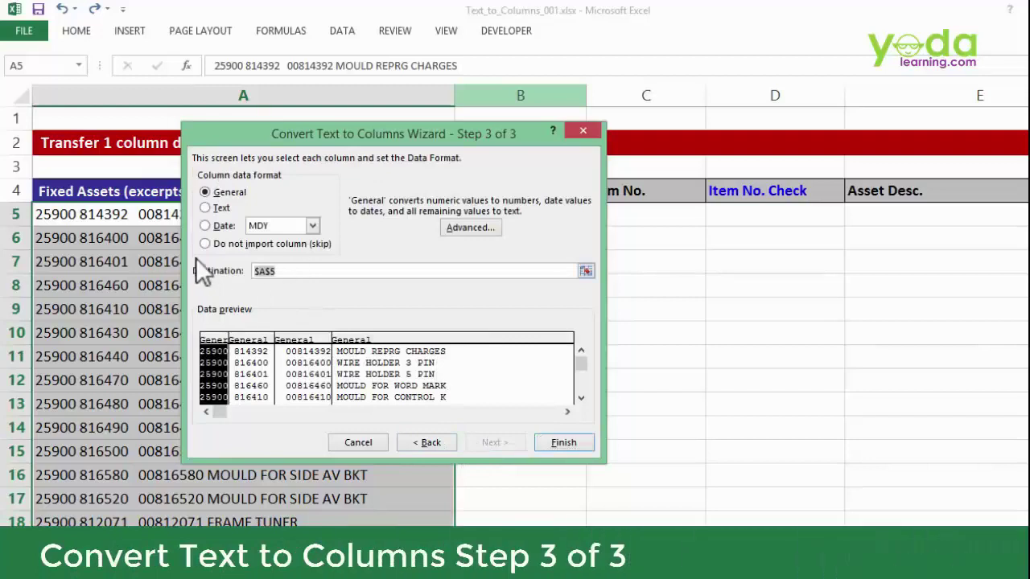
{"action": "key", "text": "BackSpace"}
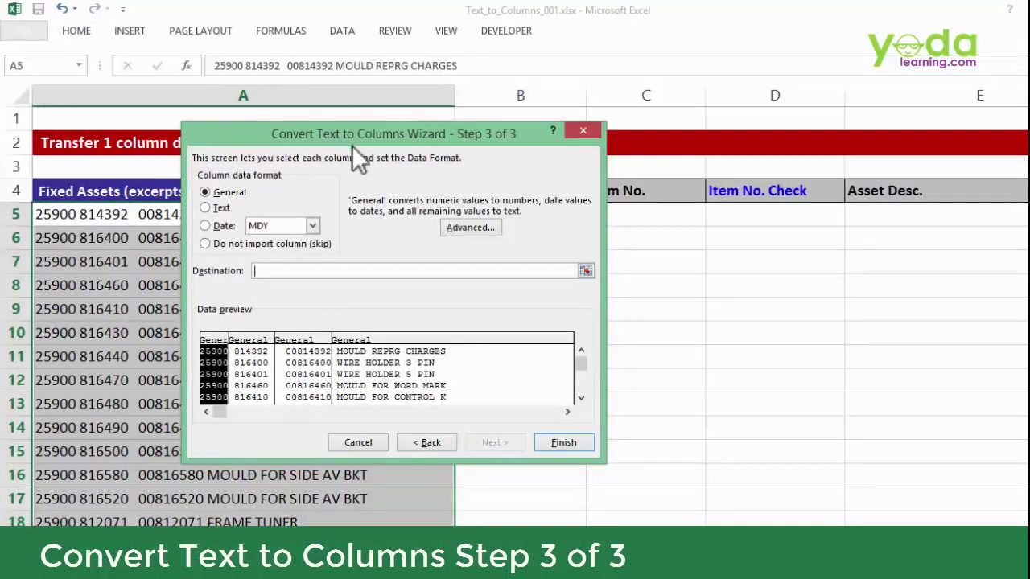
{"action": "left_click_drag", "start_coordinate": [353, 147], "coordinate": [405, 134]}
{"action": "left_click", "coordinate": [476, 212]}
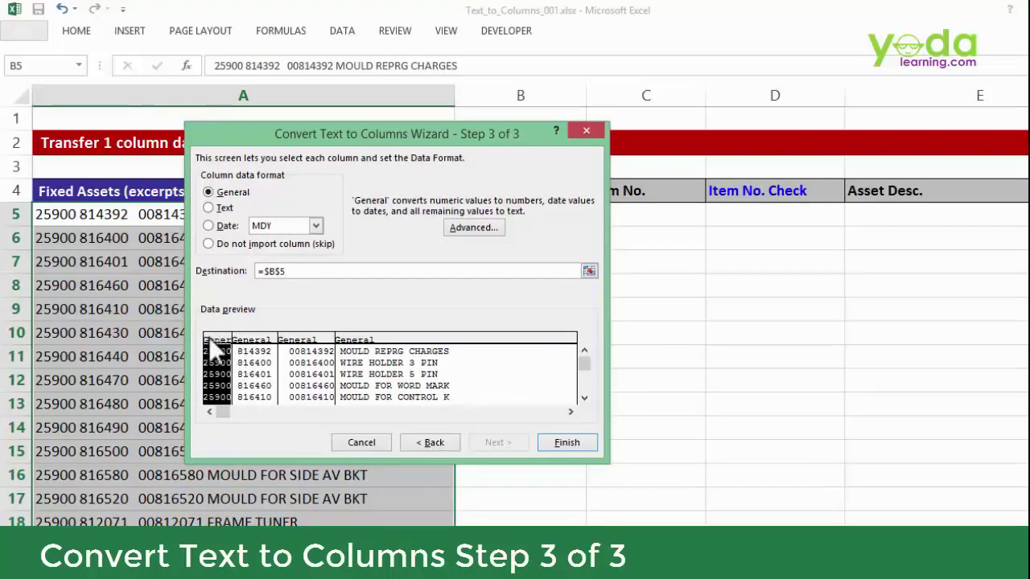
{"action": "left_click", "coordinate": [309, 338]}
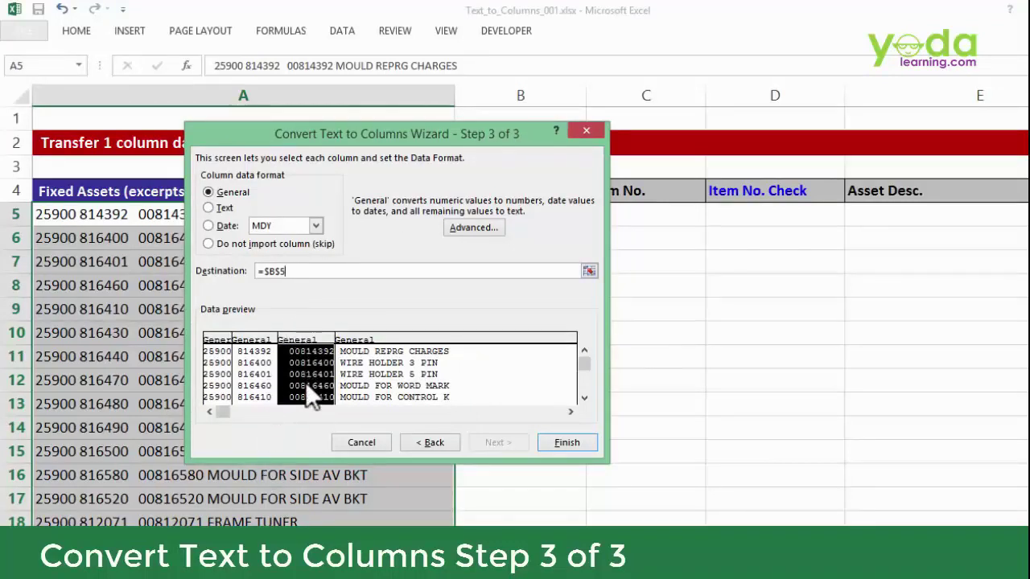
{"action": "left_click", "coordinate": [222, 208]}
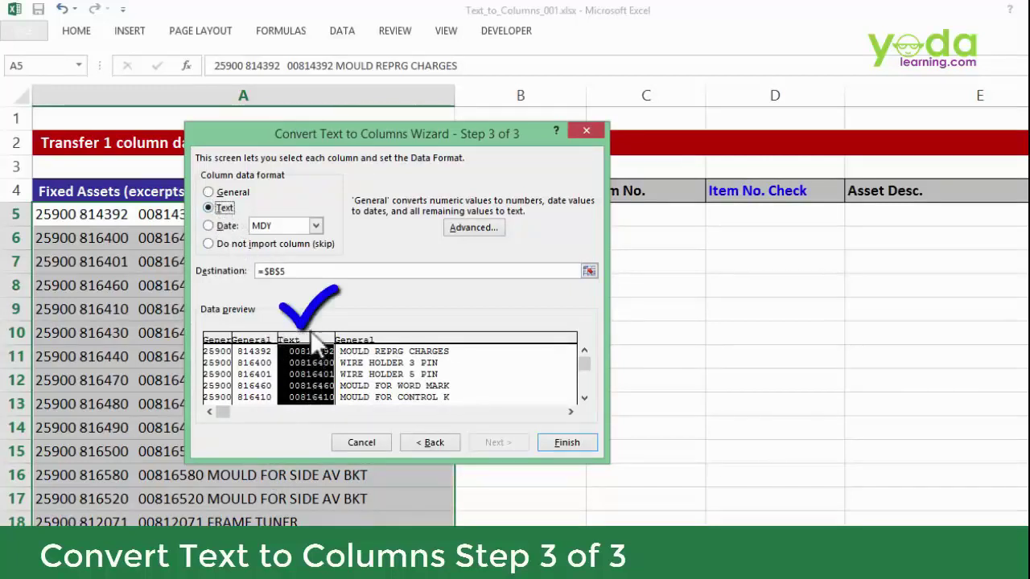
{"action": "left_click", "coordinate": [566, 443]}
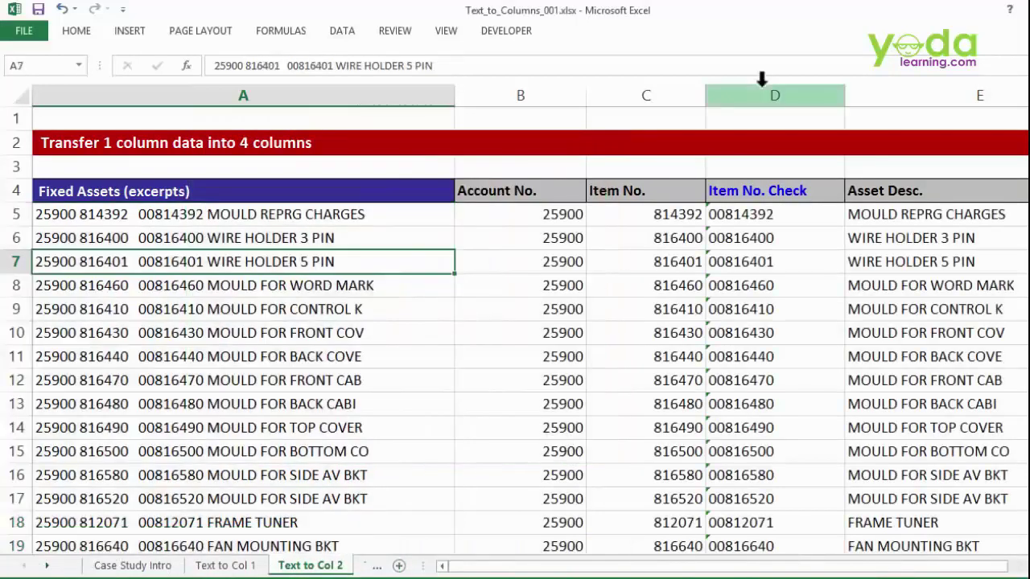
- Select the Item No. Check column D to review its values
{"action": "left_click", "coordinate": [762, 87]}
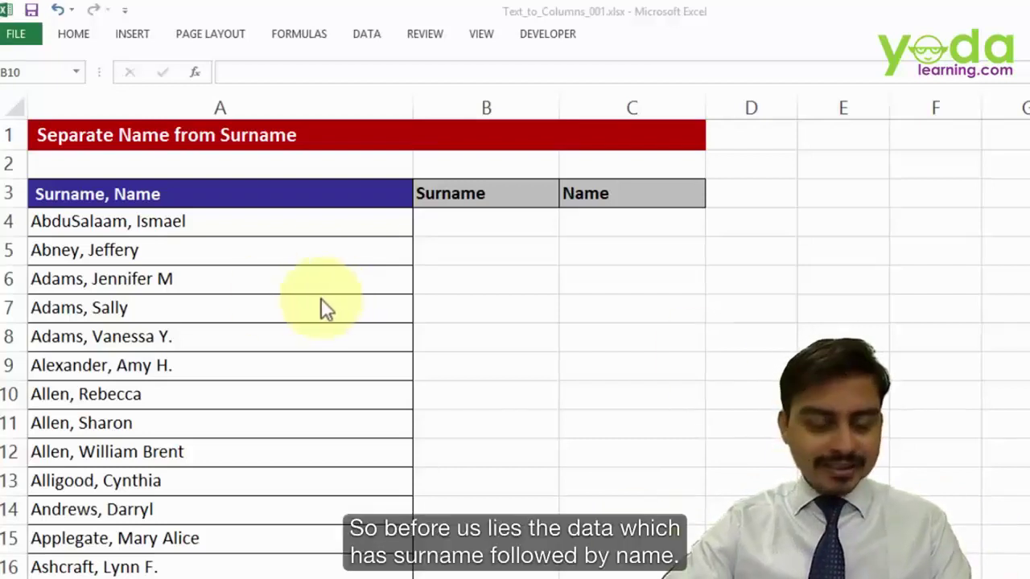
- Select the combined Surname, Name entries in A4:A10 and bring up the Data ribbon
{"action": "left_click", "coordinate": [284, 256]}
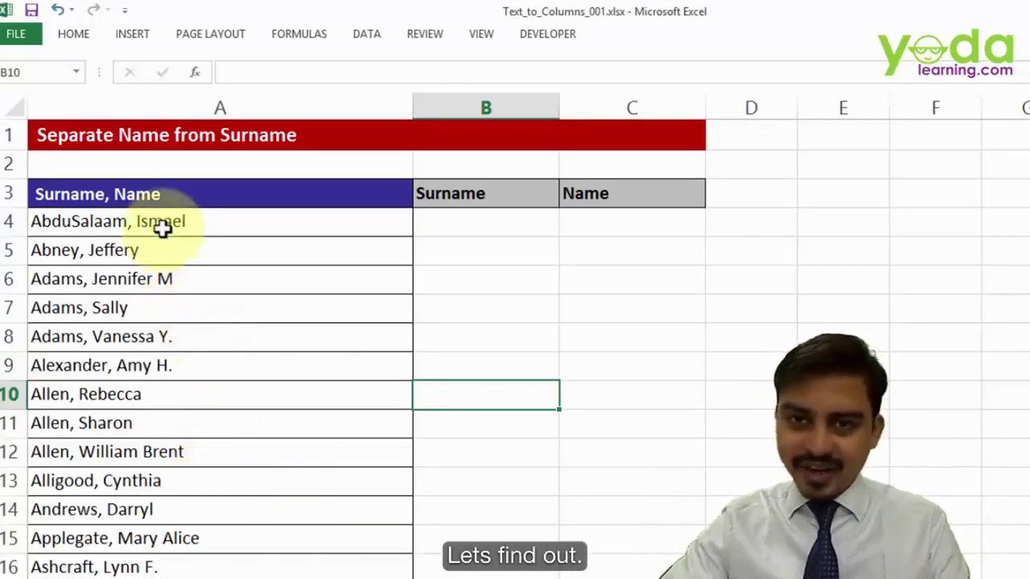
{"action": "left_click_drag", "start_coordinate": [161, 224], "coordinate": [146, 384]}
{"action": "left_click", "coordinate": [380, 38]}
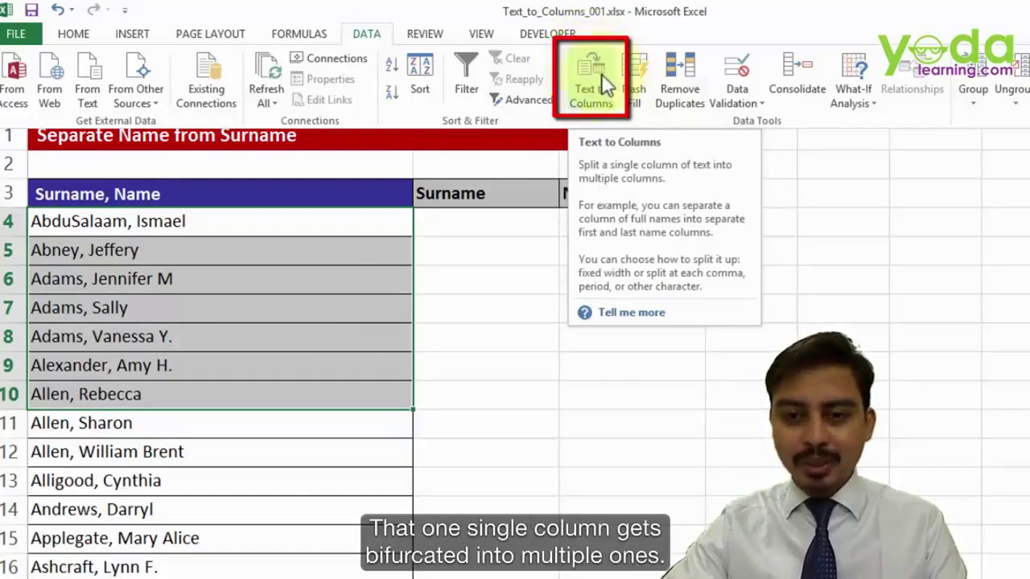
{"action": "left_click", "coordinate": [601, 77]}
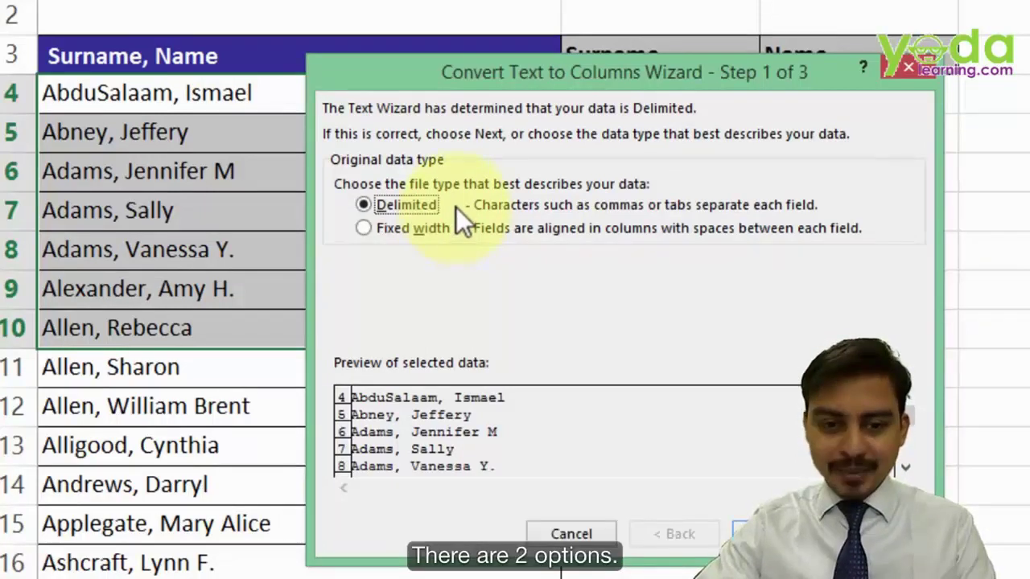
{"action": "left_click", "coordinate": [372, 230]}
{"action": "left_click", "coordinate": [382, 200]}
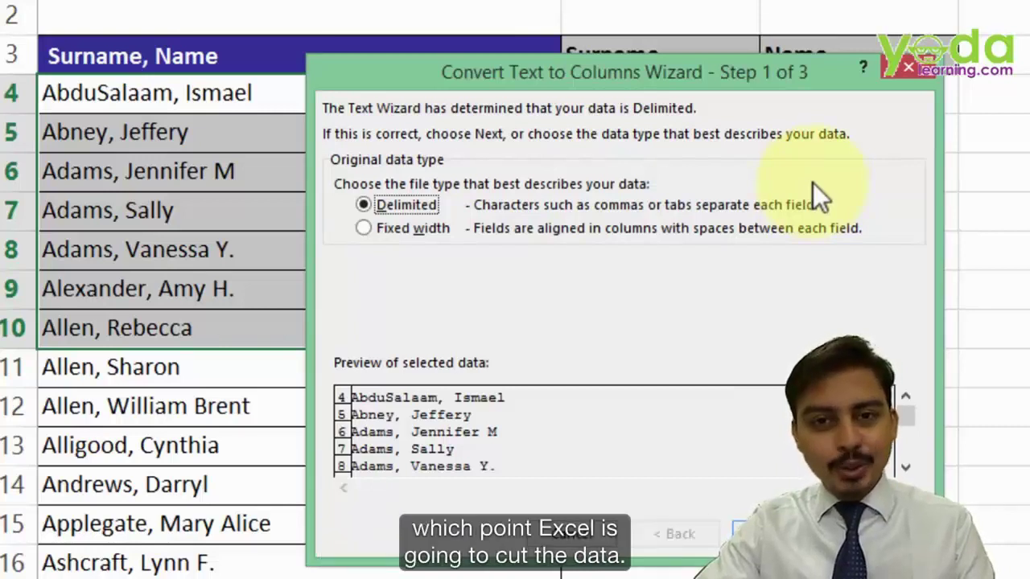
{"action": "left_click", "coordinate": [744, 531]}
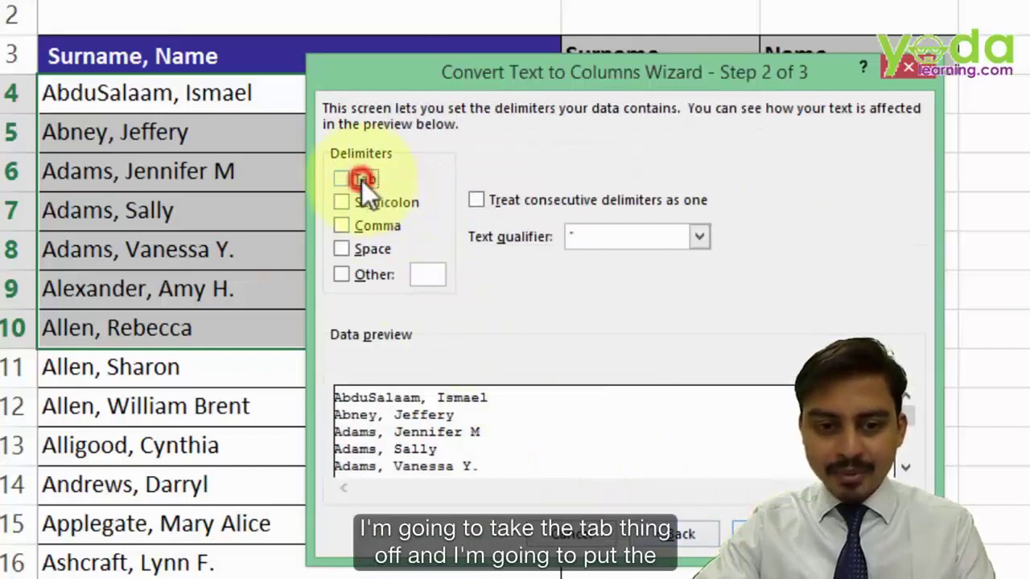
{"action": "left_click", "coordinate": [365, 225]}
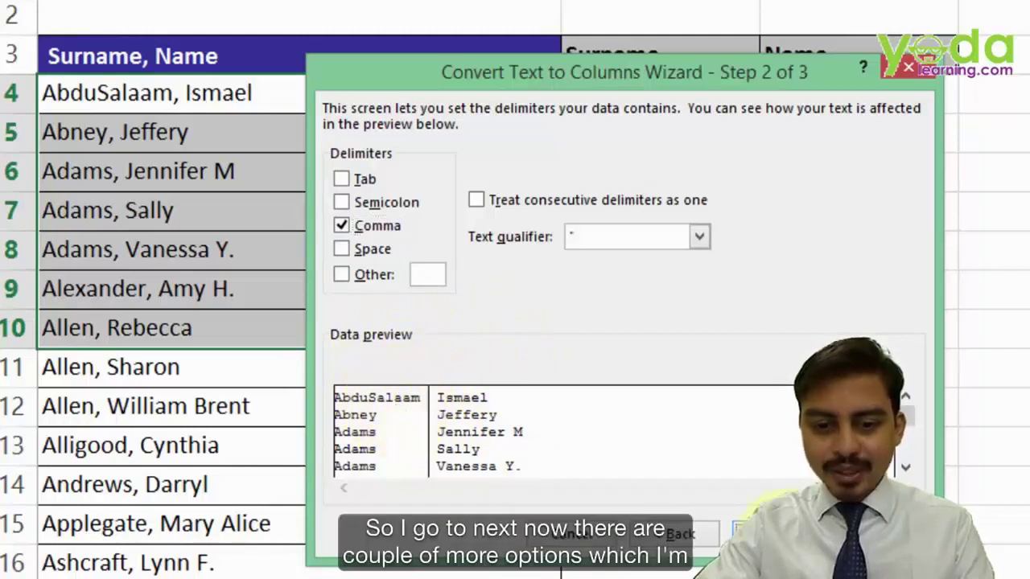
{"action": "left_click", "coordinate": [780, 533]}
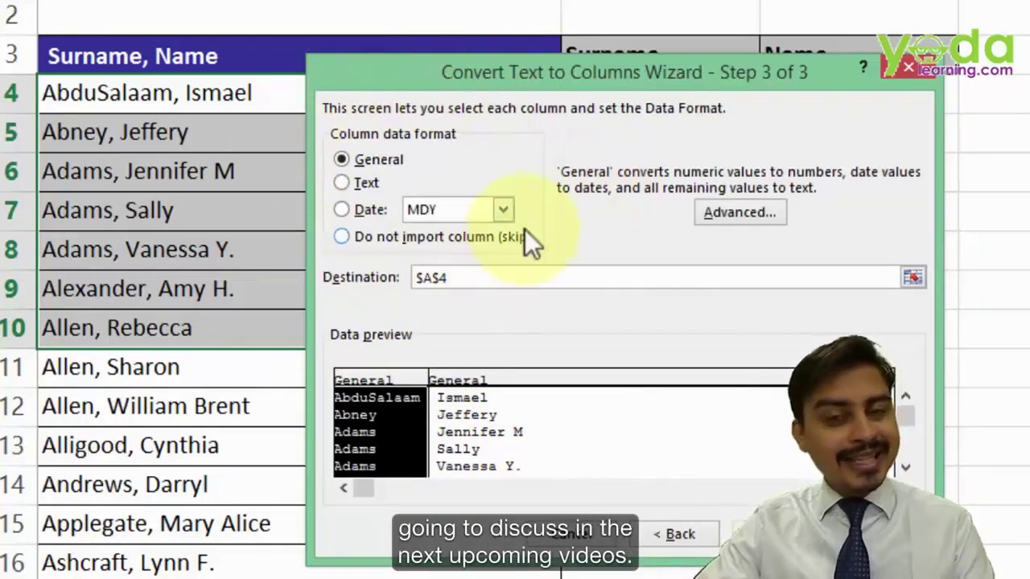
{"action": "left_click", "coordinate": [462, 279]}
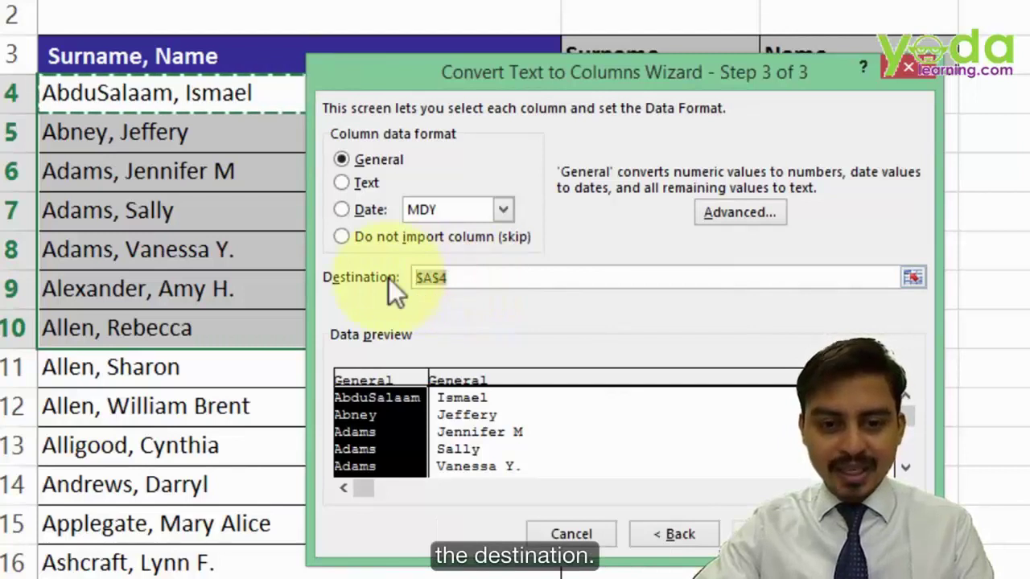
{"action": "left_click", "coordinate": [469, 276]}
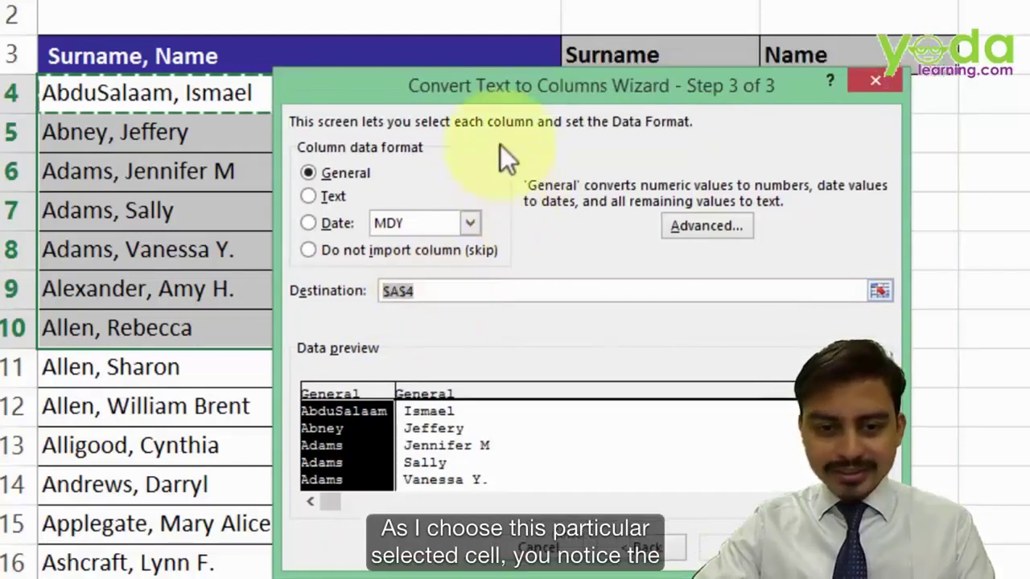
{"action": "left_click", "coordinate": [497, 77]}
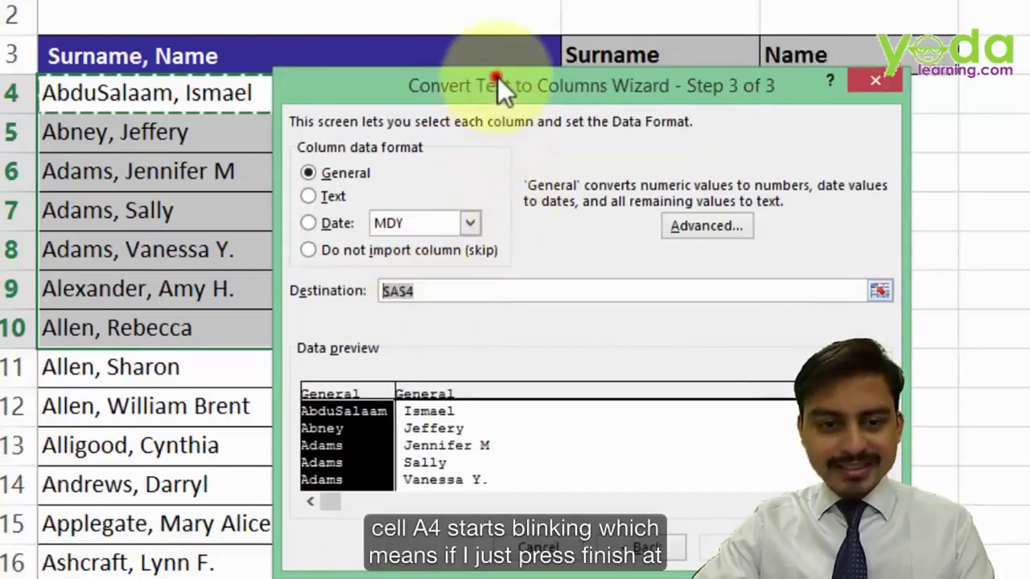
{"action": "left_click_drag", "start_coordinate": [497, 76], "coordinate": [511, 145]}
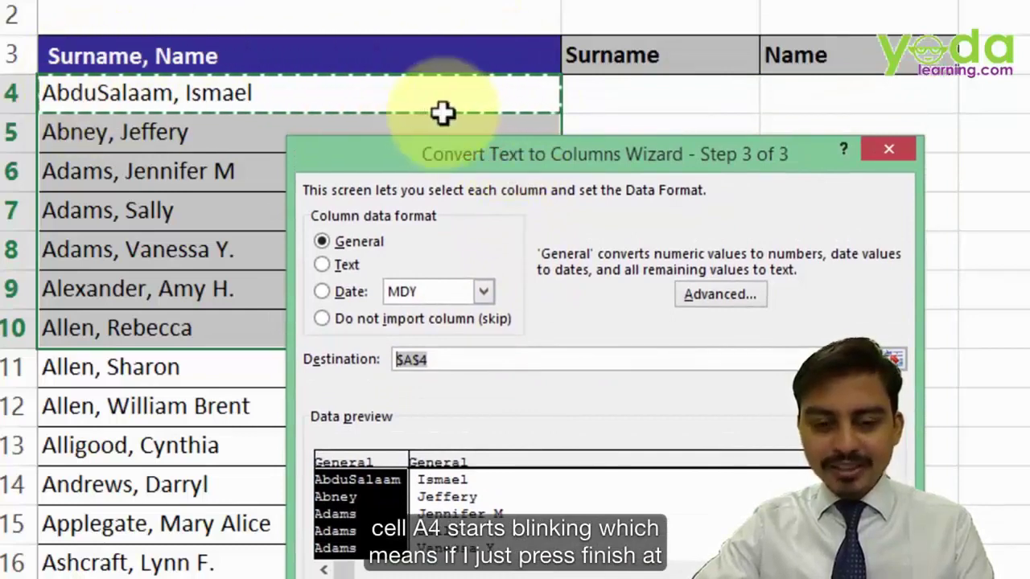
{"action": "key", "text": "Return"}
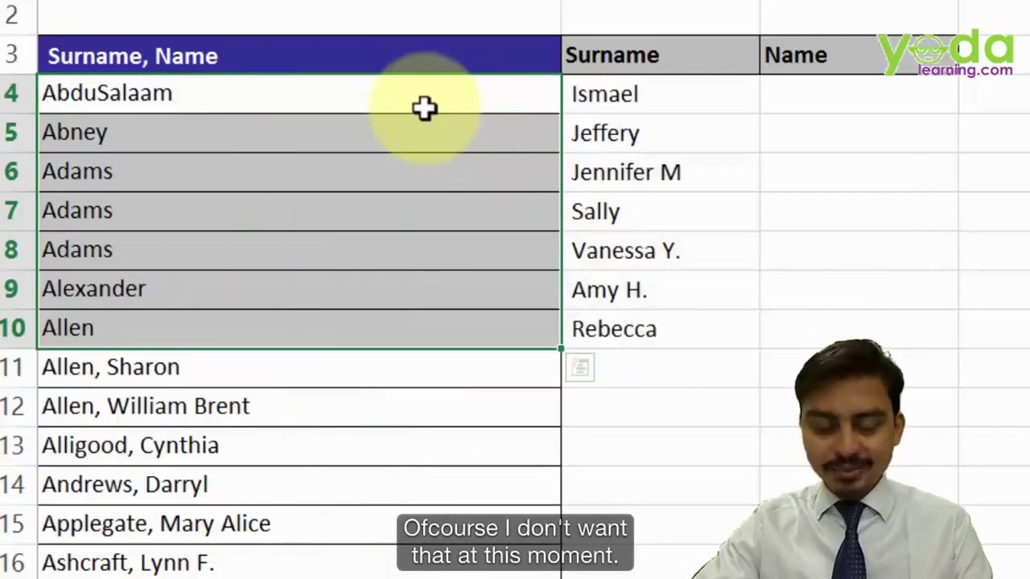
{"action": "key", "text": "ctrl+z"}
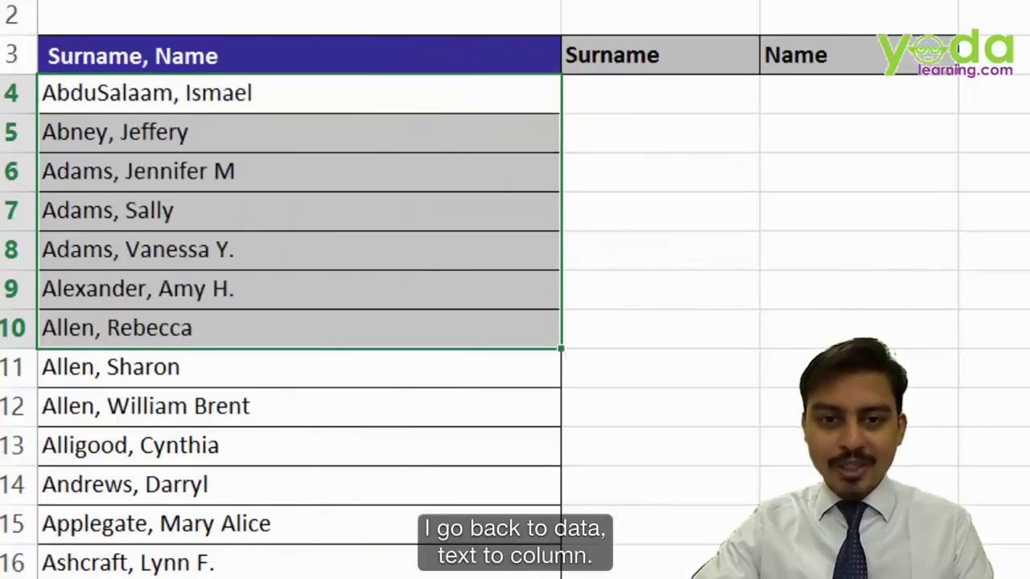
- Split the names on commas with Text to Columns, outputting to $B$4
{"action": "left_click", "coordinate": [763, 2]}
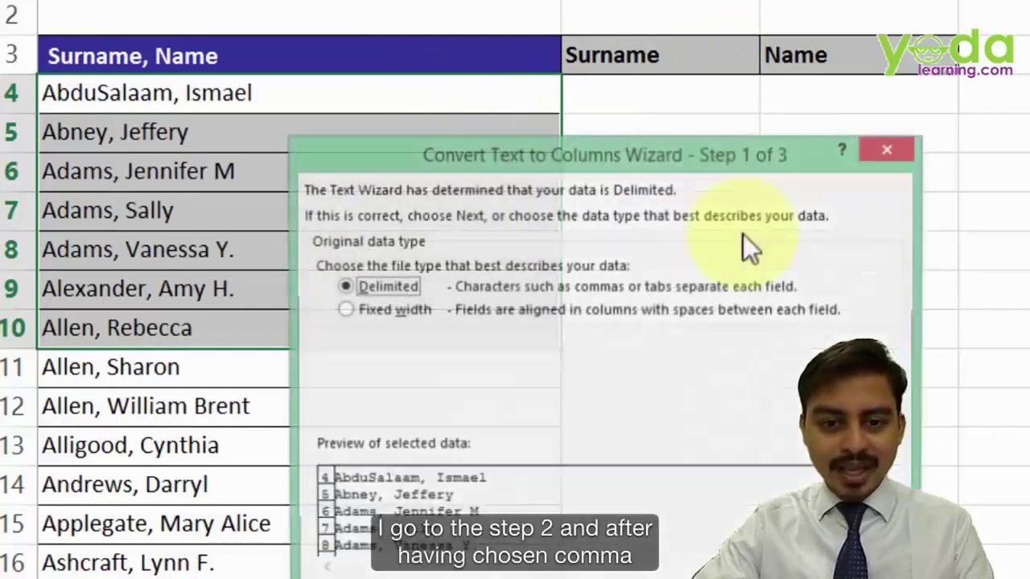
{"action": "left_click_drag", "start_coordinate": [579, 149], "coordinate": [563, 0]}
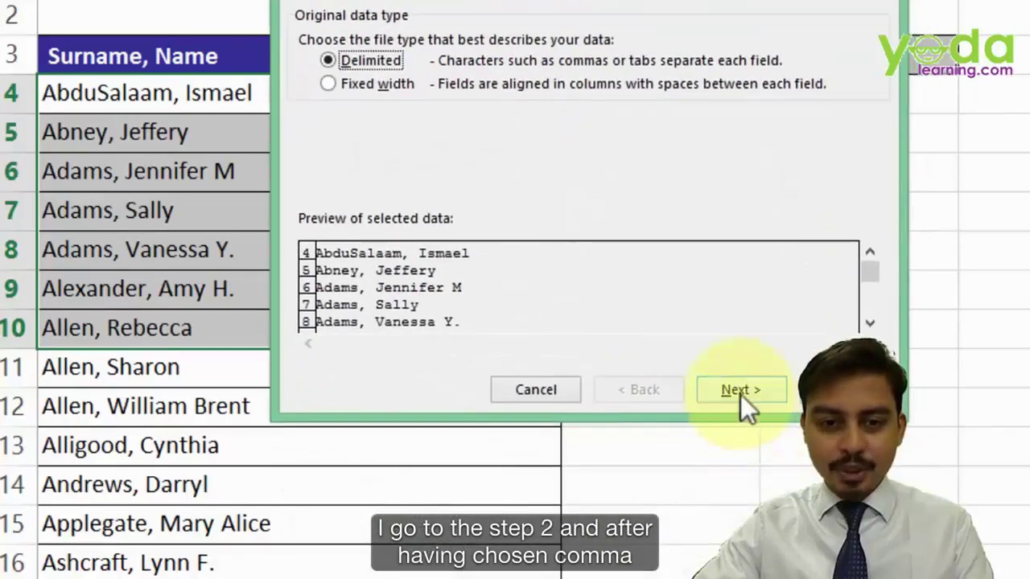
{"action": "left_click", "coordinate": [740, 393]}
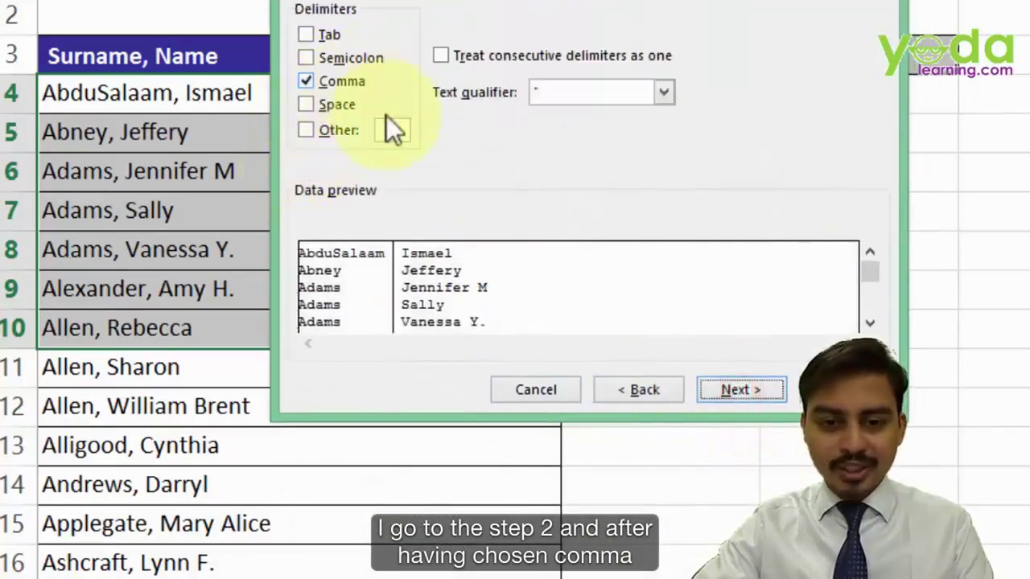
{"action": "left_click", "coordinate": [732, 389]}
{"action": "left_click", "coordinate": [432, 133]}
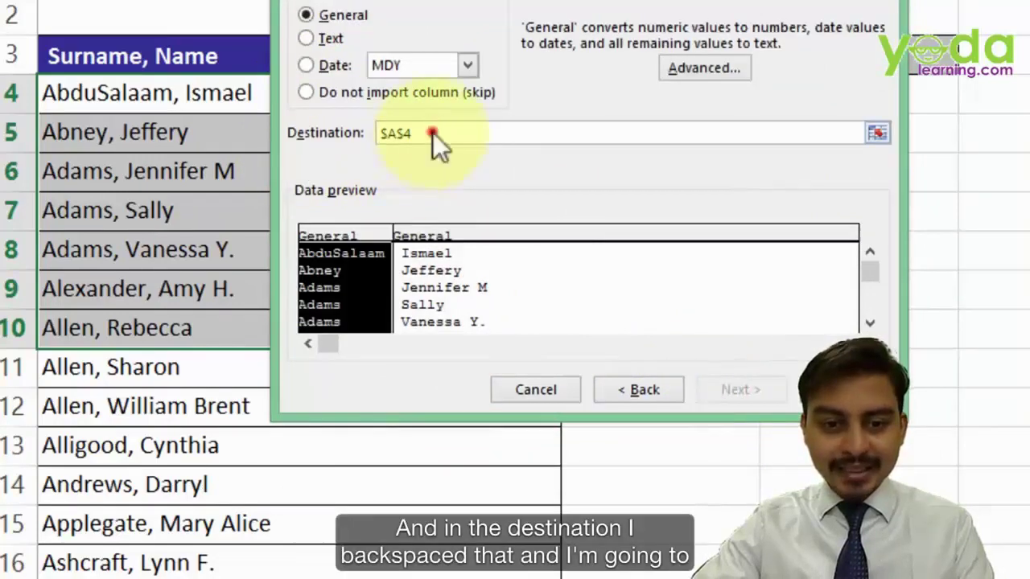
{"action": "key", "text": "BackSpace"}
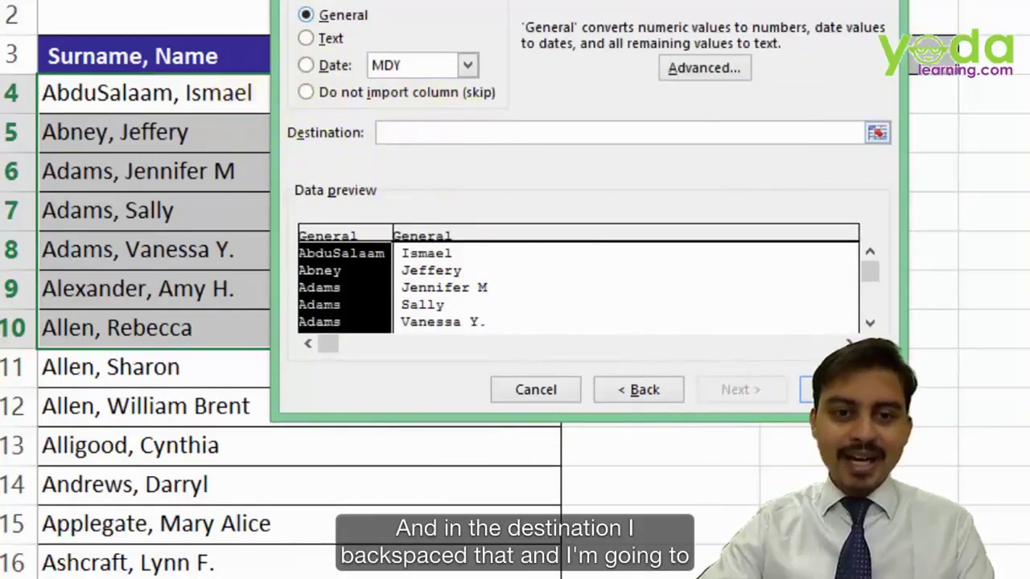
{"action": "left_click_drag", "start_coordinate": [568, 0], "coordinate": [514, 151]}
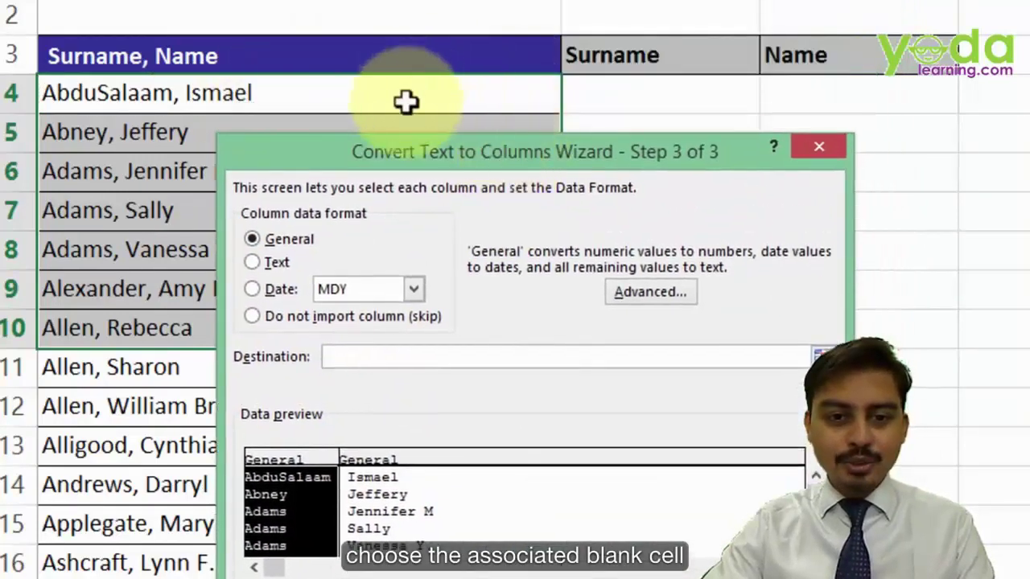
{"action": "left_click", "coordinate": [625, 90]}
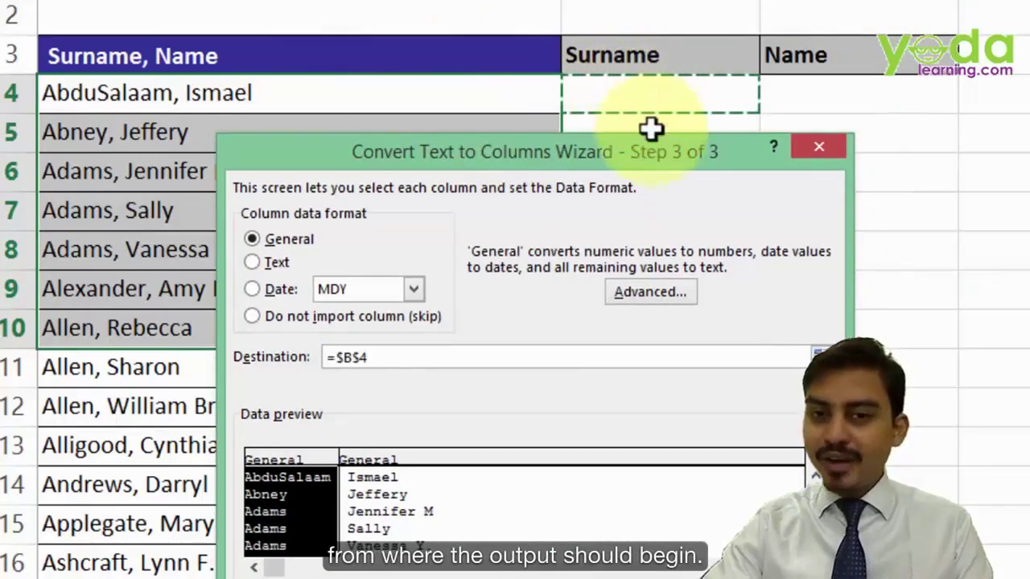
{"action": "left_click_drag", "start_coordinate": [660, 157], "coordinate": [509, 25]}
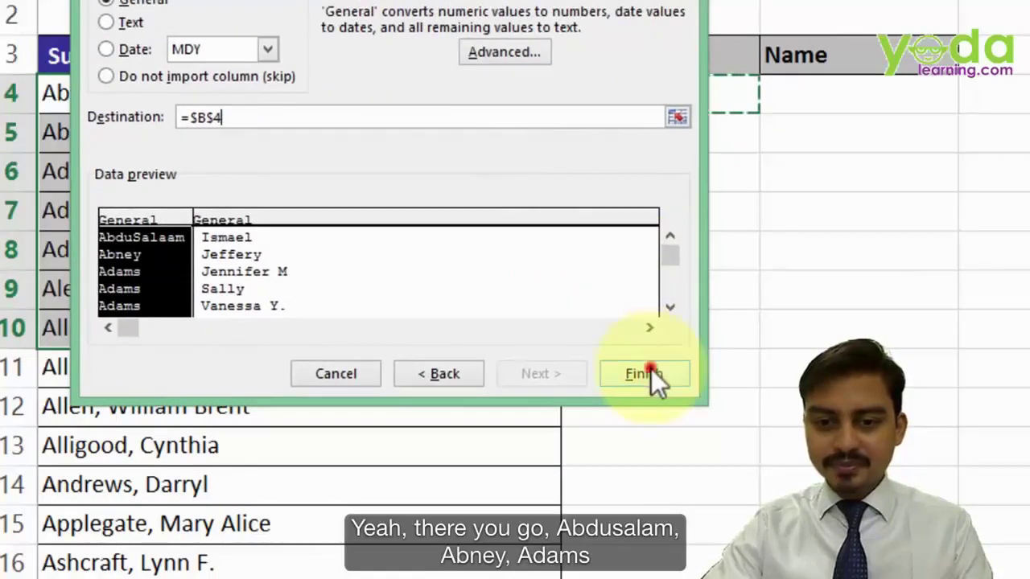
{"action": "left_click", "coordinate": [651, 368]}
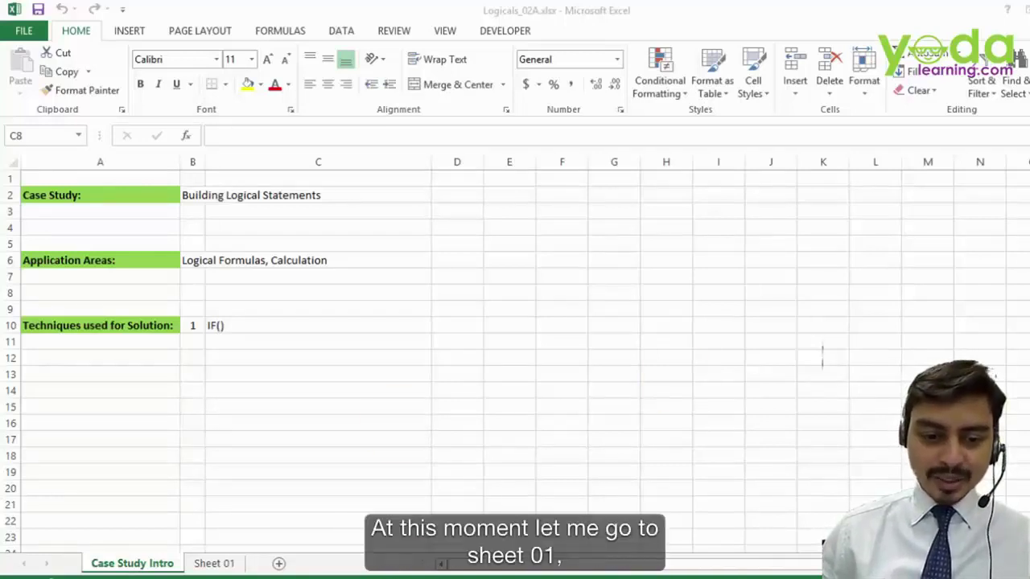
- Switch to Sheet 01 and scroll to the staff table with salary, division and rating
{"action": "left_click", "coordinate": [214, 563]}
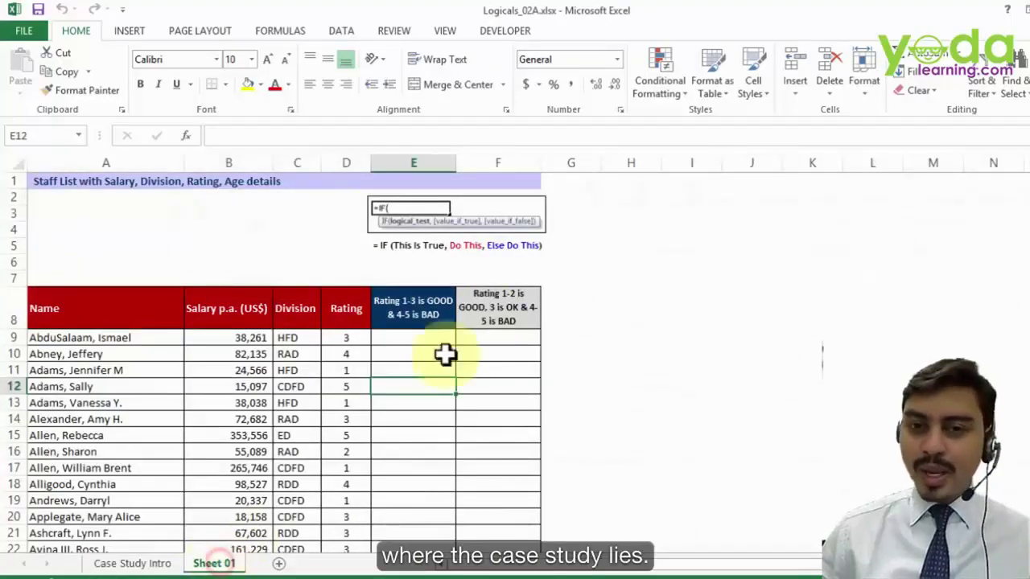
{"action": "scroll", "coordinate": [625, 289], "scroll_direction": "up", "scroll_amount": 2}
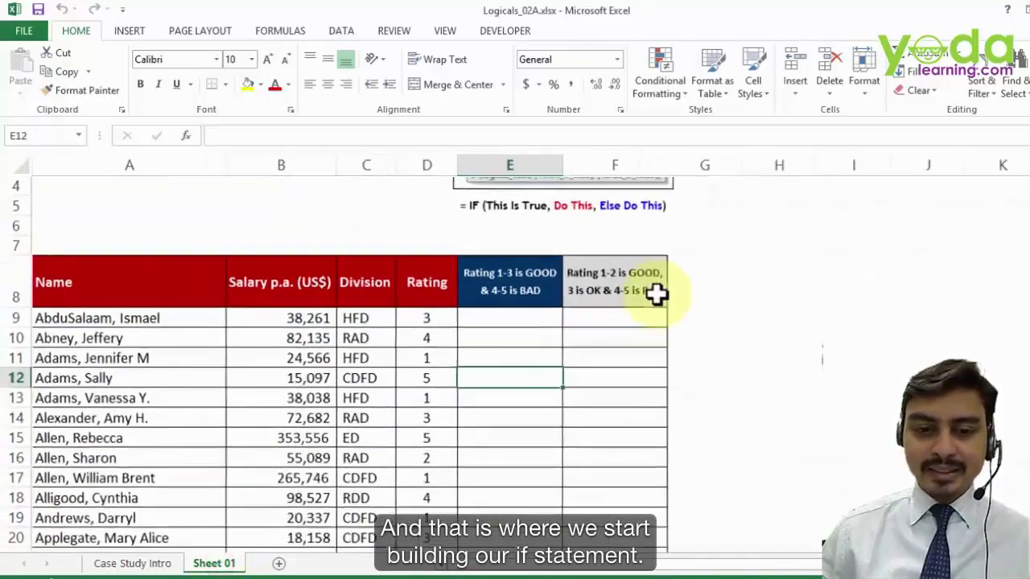
{"action": "scroll", "coordinate": [658, 295], "scroll_direction": "up", "scroll_amount": 1}
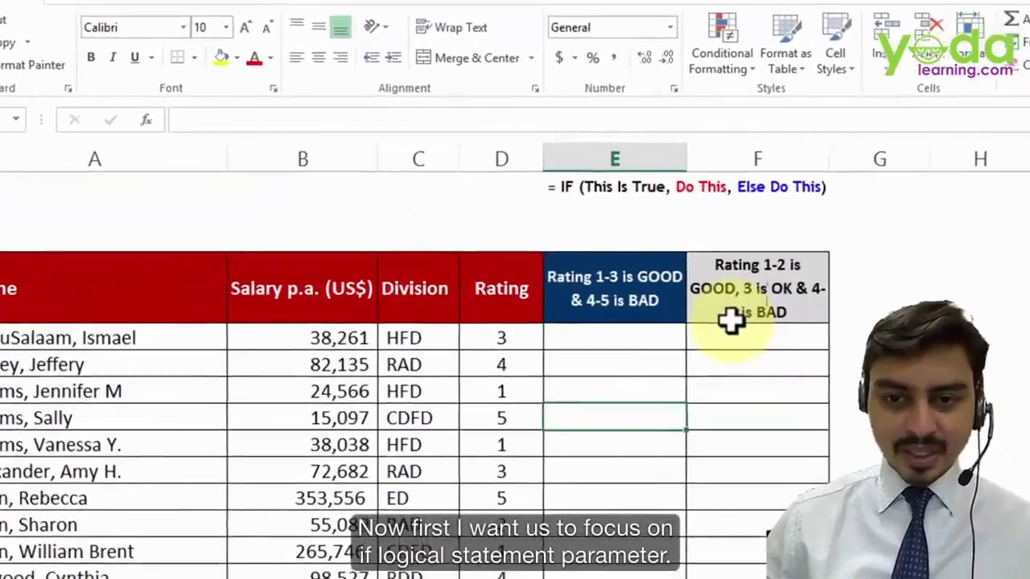
{"action": "scroll", "coordinate": [652, 299], "scroll_direction": "up", "scroll_amount": 2}
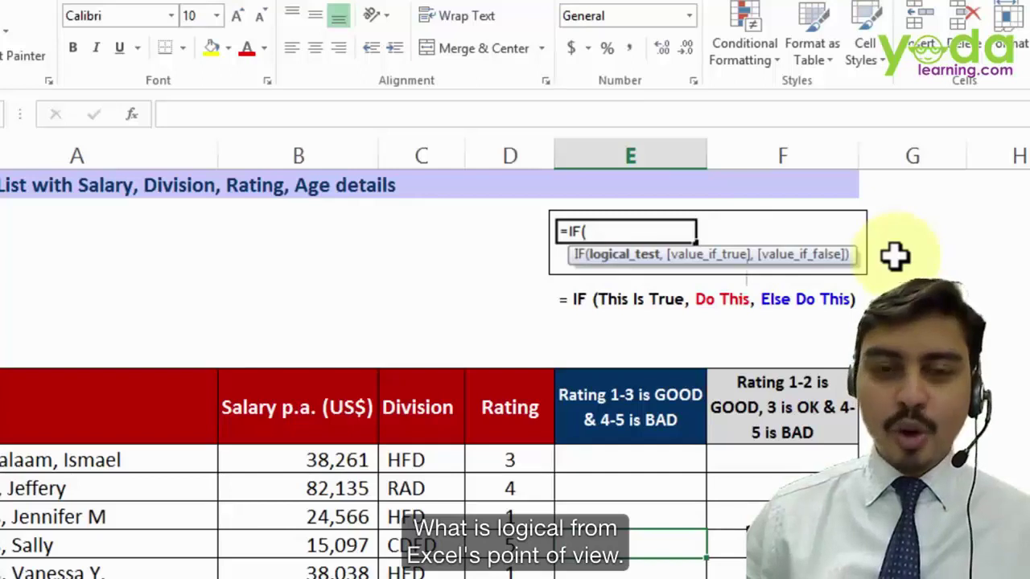
- Enter TRUE, FALSE, sdfsfjk and 343 into cells B3 through B6
{"action": "left_click", "coordinate": [122, 258]}
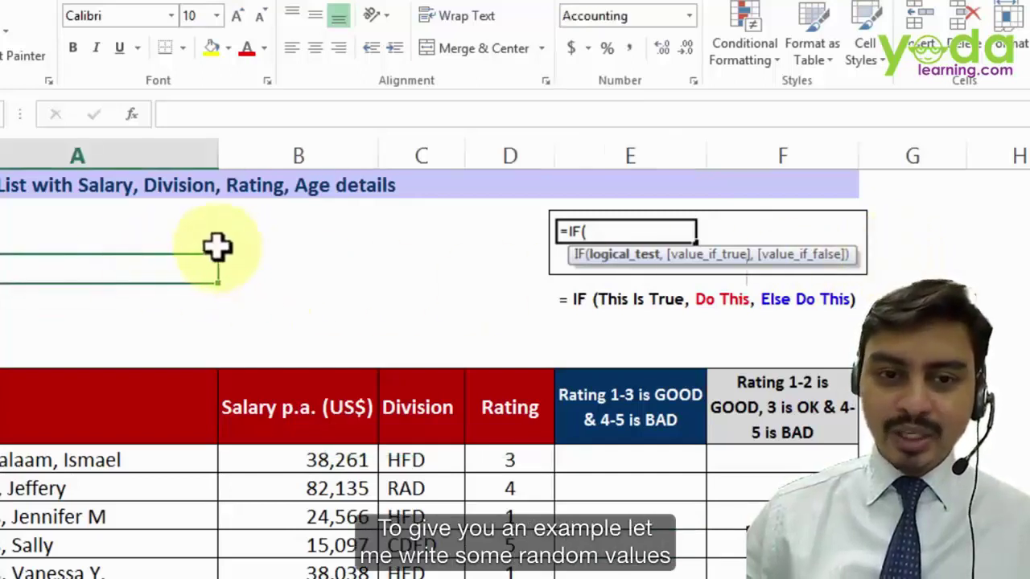
{"action": "left_click", "coordinate": [222, 245]}
{"action": "type", "text": "TRUE"}
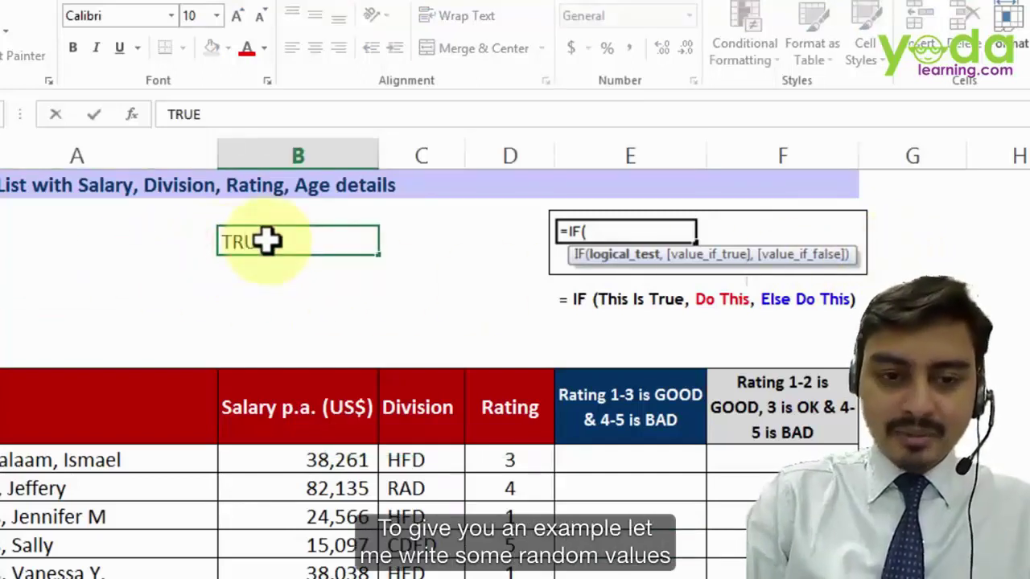
{"action": "key", "text": "Return"}
{"action": "type", "text": "FALSE"}
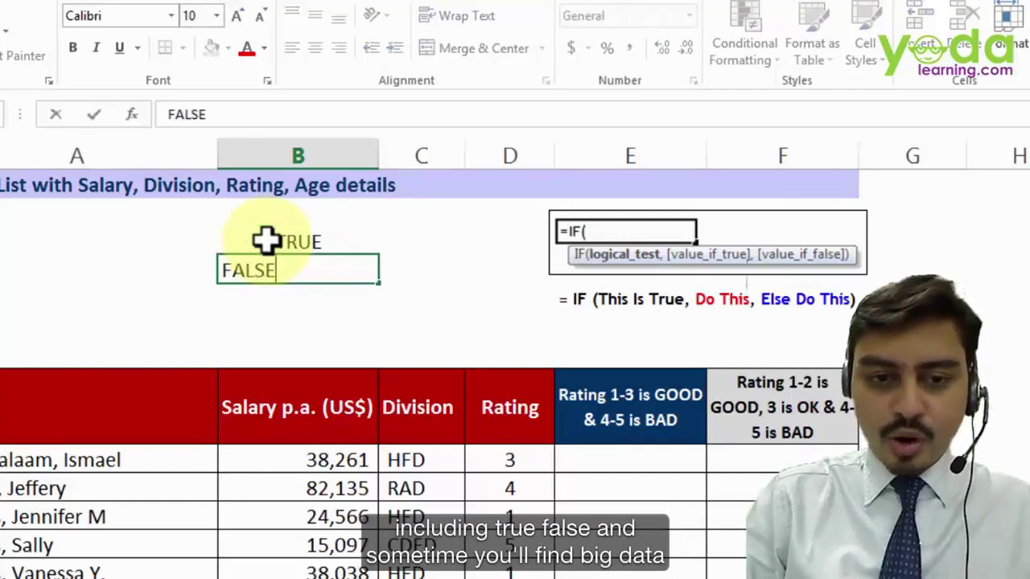
{"action": "key", "text": "Return"}
{"action": "type", "text": "sdfsfjk"}
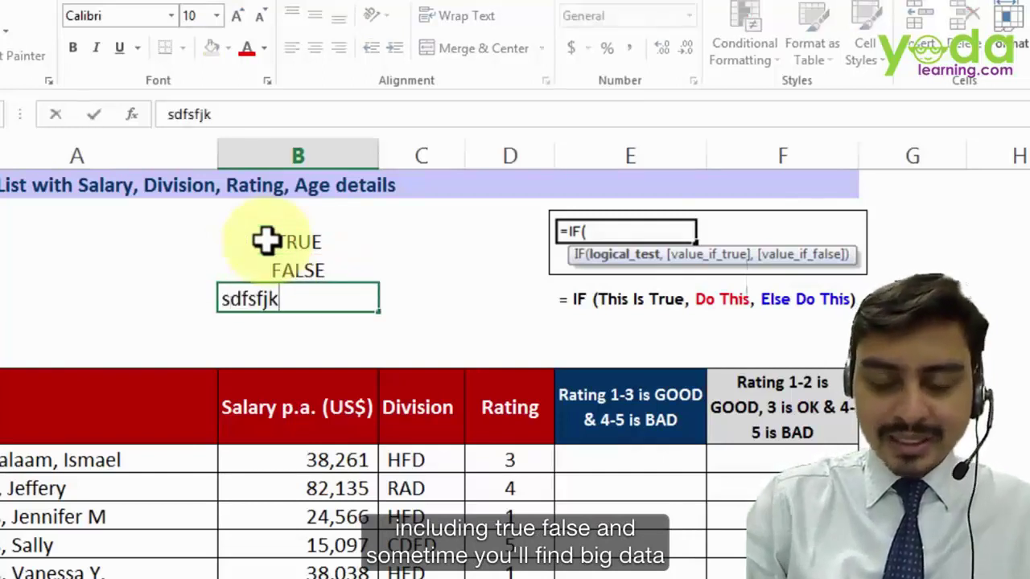
{"action": "key", "text": "Return"}
{"action": "type", "text": "343"}
{"action": "left_click", "coordinate": [432, 301]}
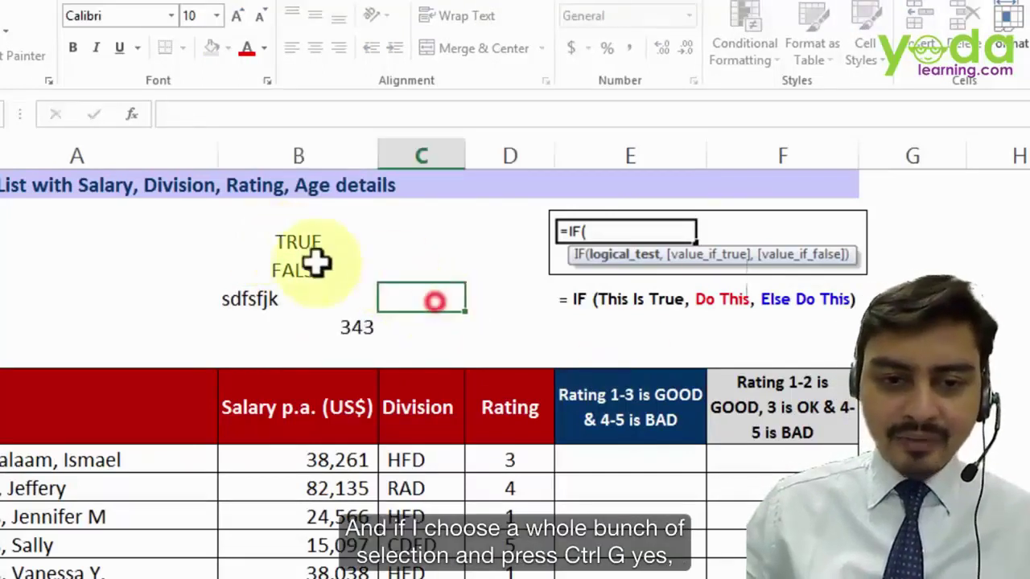
- Select only the logical constants in B3:B6 via Go To Special and fill them yellow
{"action": "left_click_drag", "start_coordinate": [297, 244], "coordinate": [294, 322]}
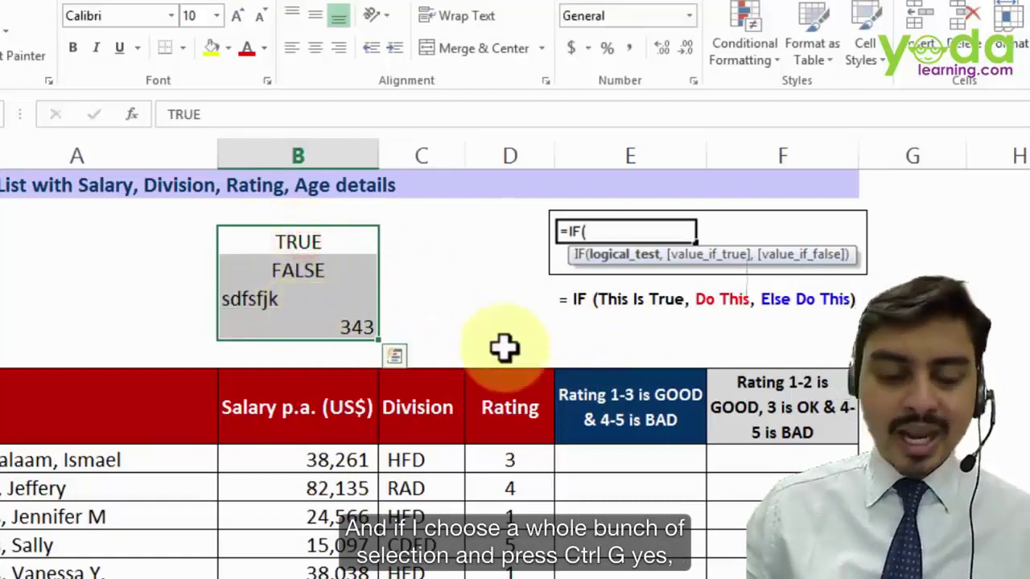
{"action": "key", "text": "ctrl+g"}
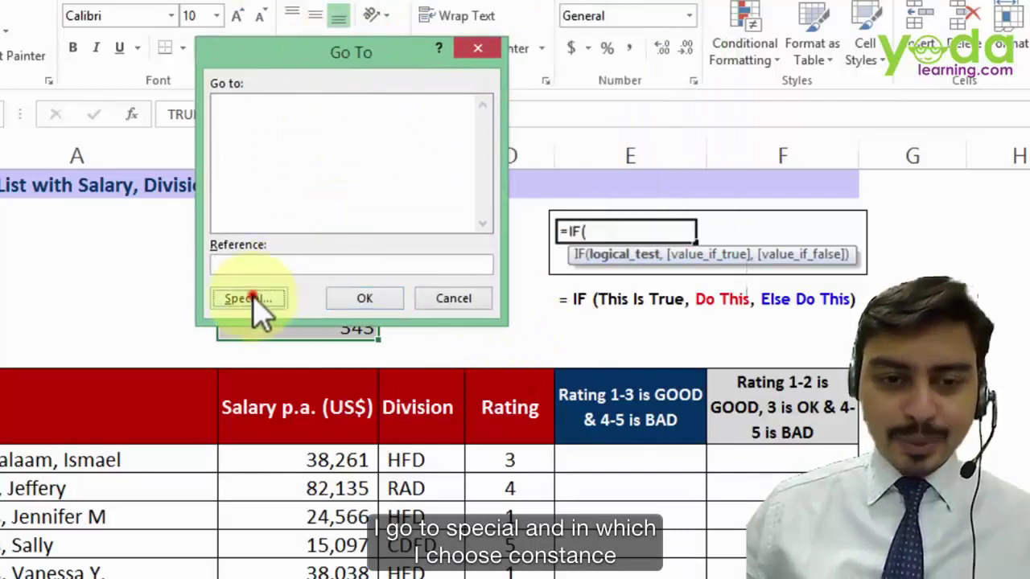
{"action": "left_click", "coordinate": [259, 304]}
{"action": "left_click", "coordinate": [216, 92]}
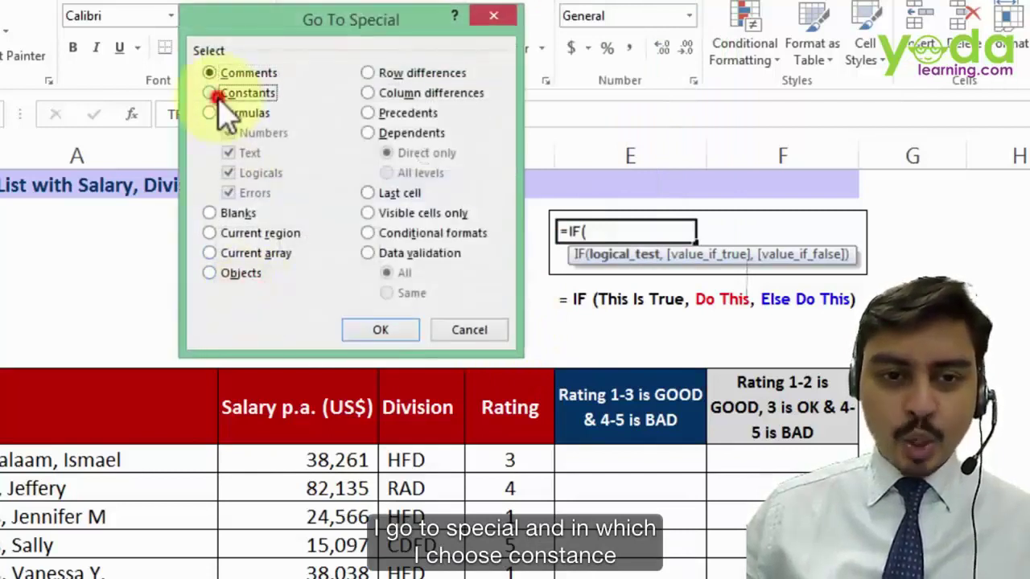
{"action": "left_click", "coordinate": [230, 133]}
{"action": "left_click", "coordinate": [230, 153]}
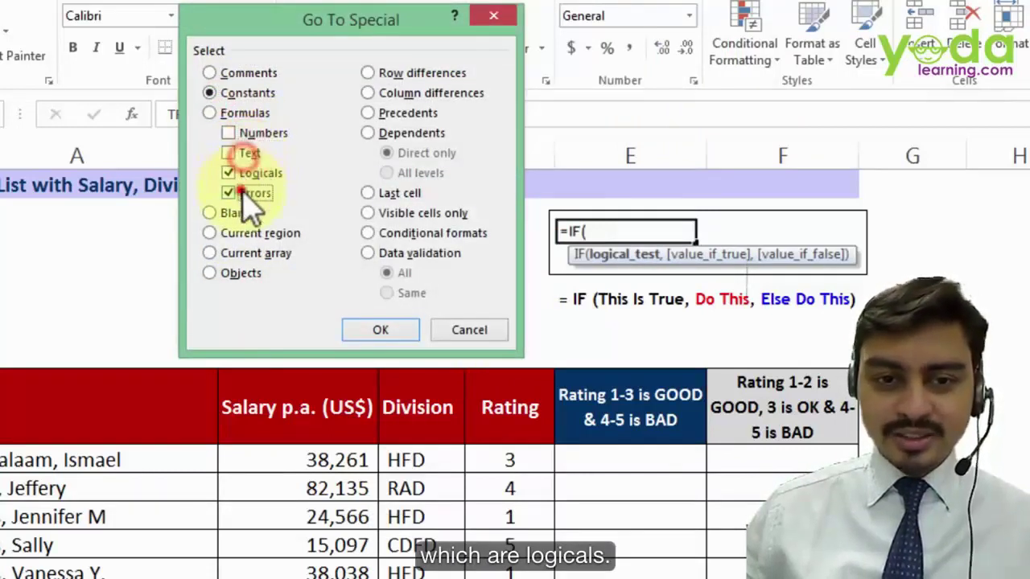
{"action": "left_click", "coordinate": [230, 193]}
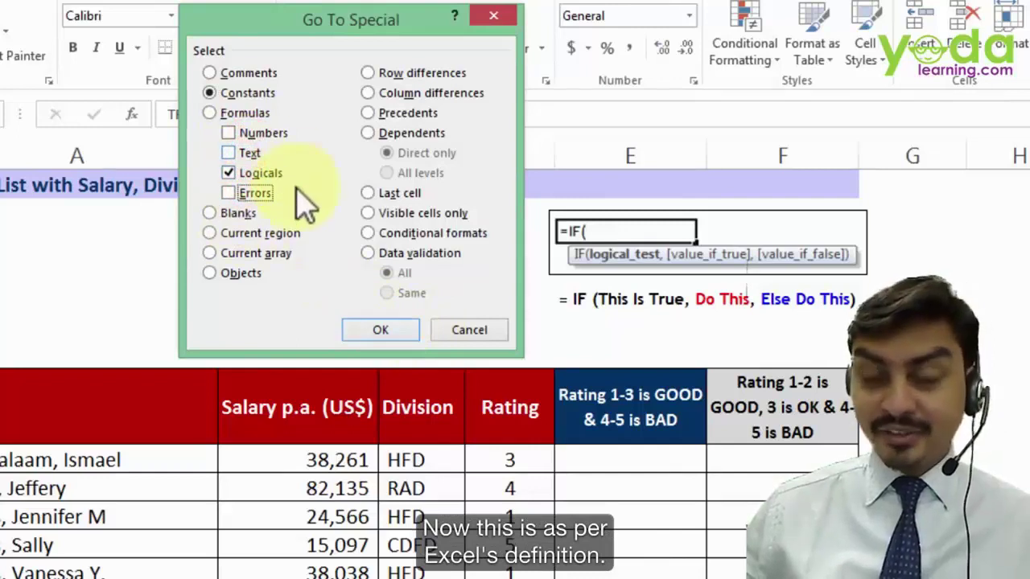
{"action": "left_click", "coordinate": [382, 337]}
{"action": "left_click", "coordinate": [212, 48]}
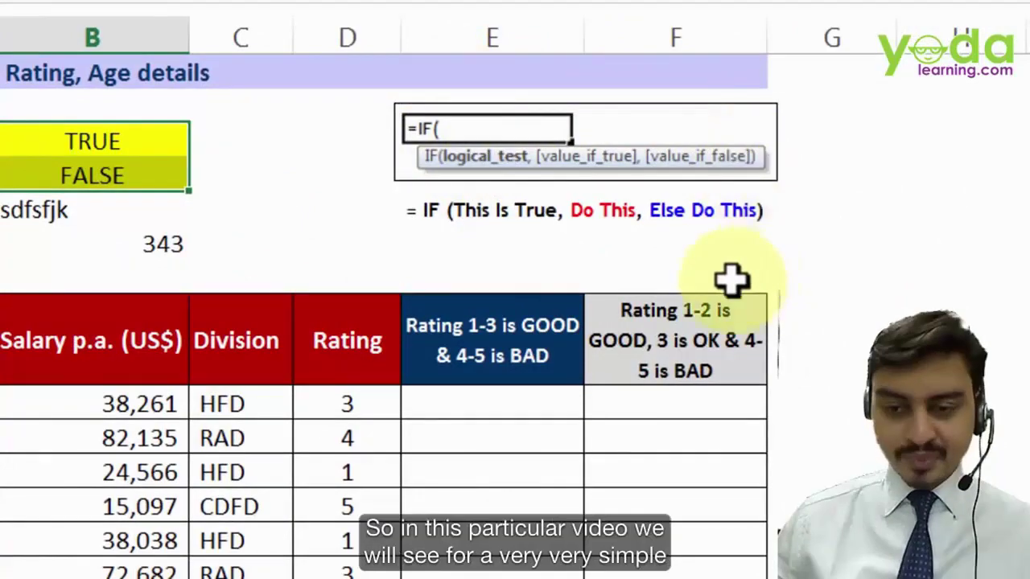
- Enter =IF(D9<=3,"Good","Bad") in E9
{"action": "scroll", "coordinate": [727, 272], "scroll_direction": "down", "scroll_amount": 2}
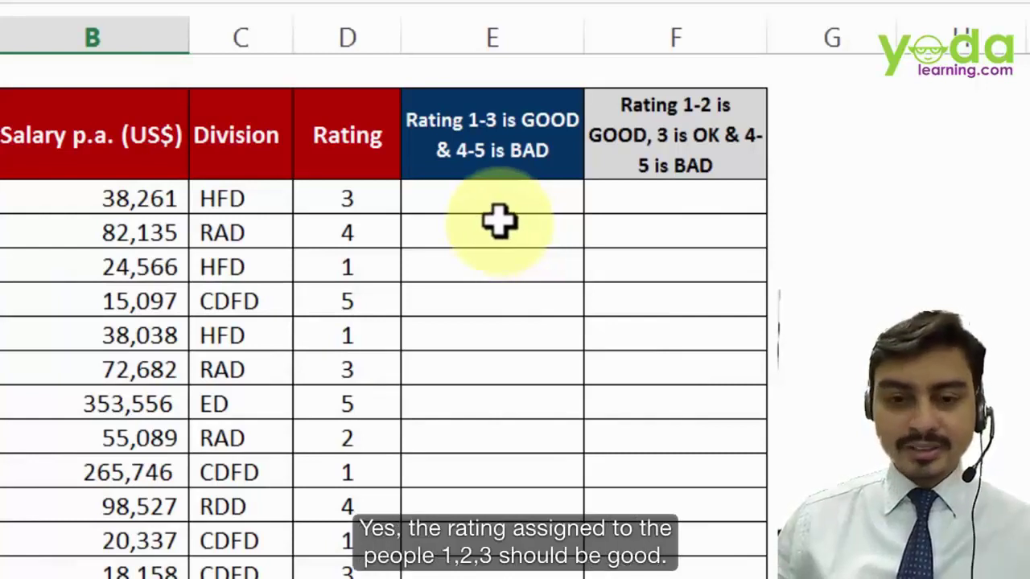
{"action": "left_click", "coordinate": [348, 267]}
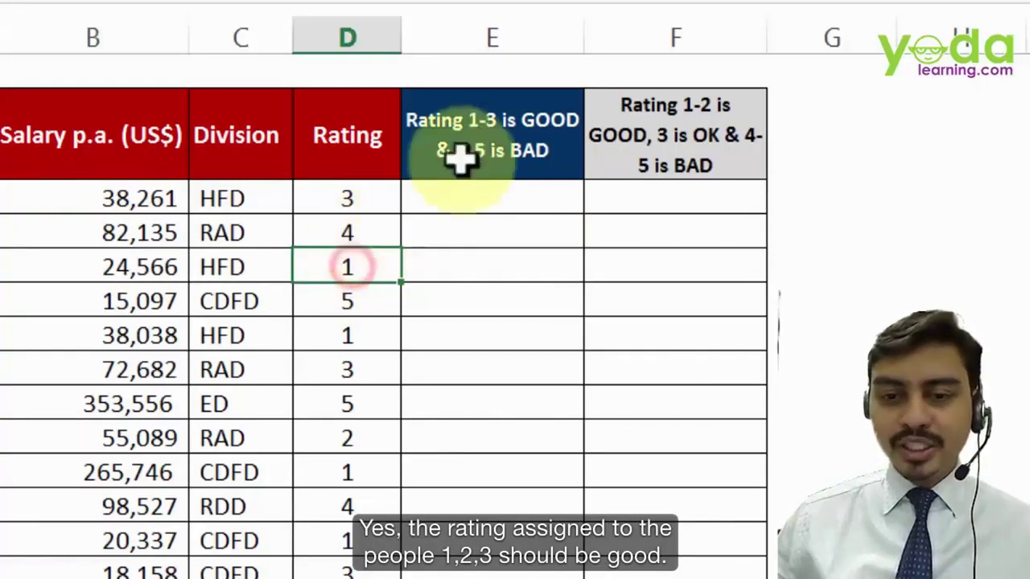
{"action": "left_click", "coordinate": [507, 201]}
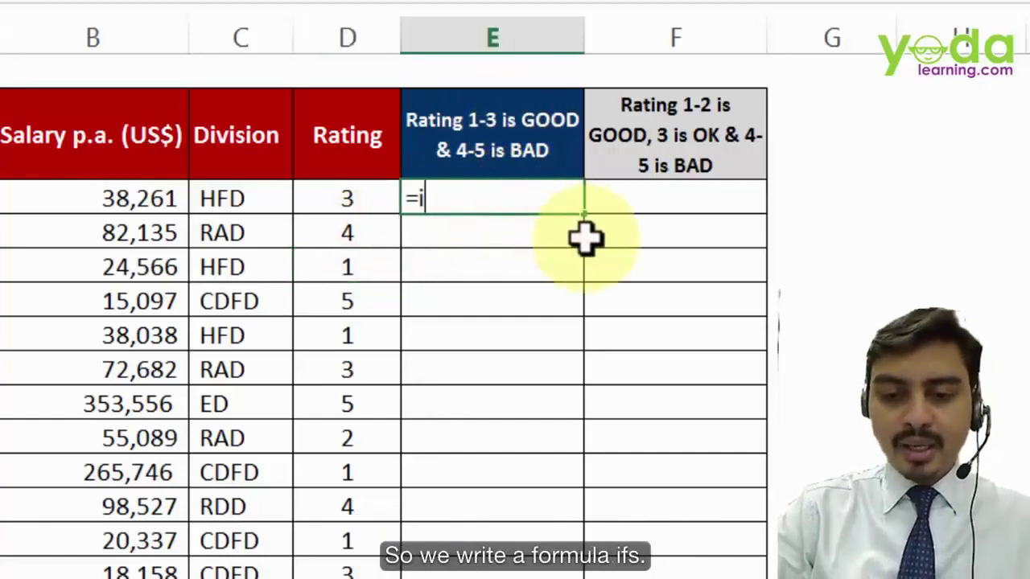
{"action": "type", "text": "=i"}
{"action": "key", "text": "Tab"}
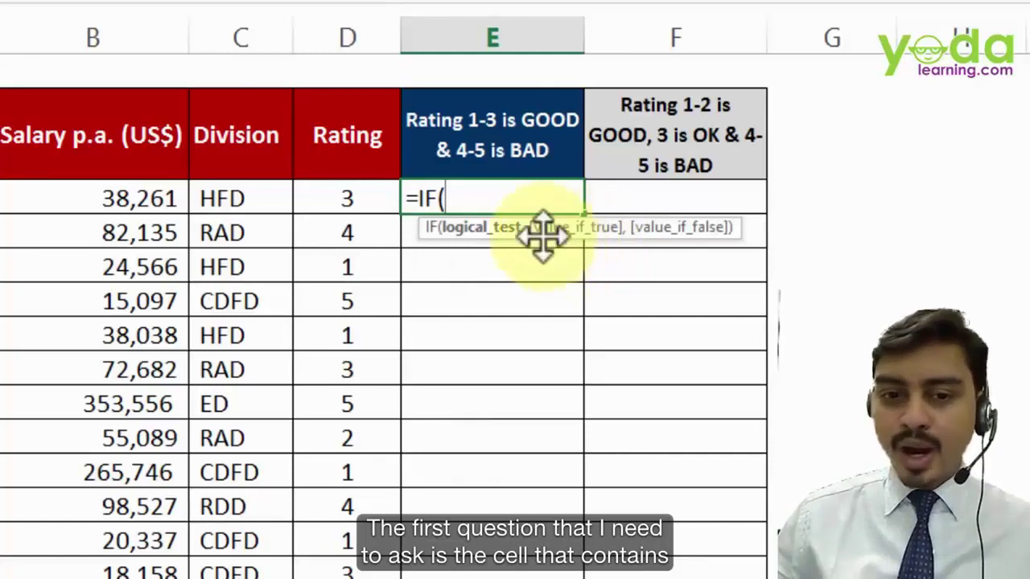
{"action": "left_click", "coordinate": [320, 196]}
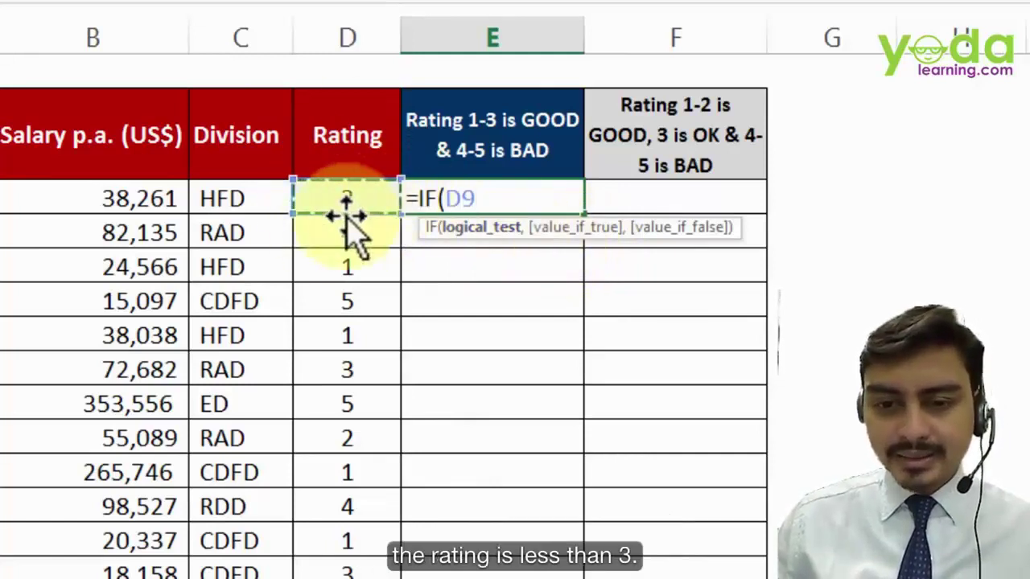
{"action": "type", "text": "<=3"}
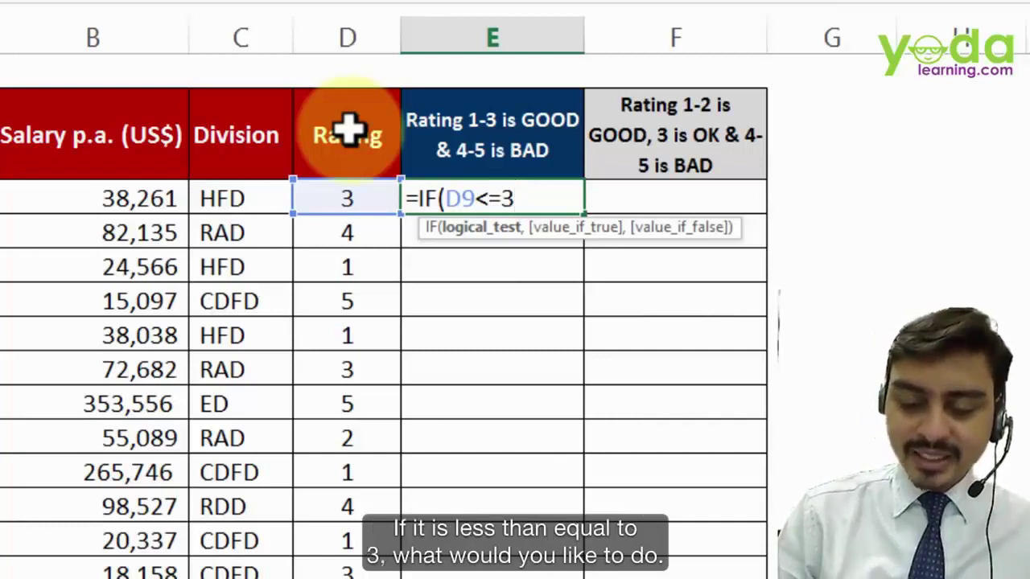
{"action": "type", "text": ",\"Good"}
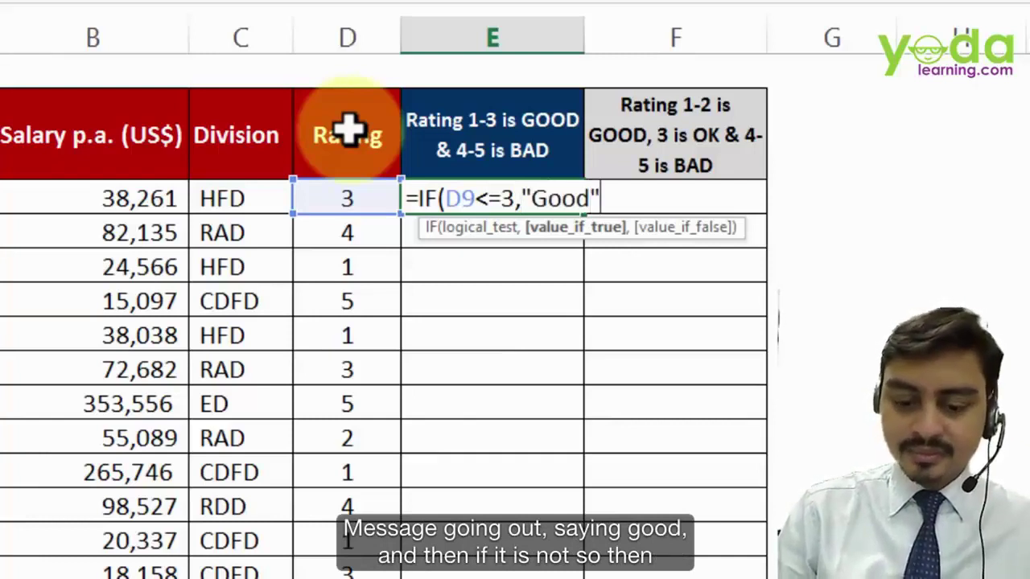
{"action": "type", "text": "\","}
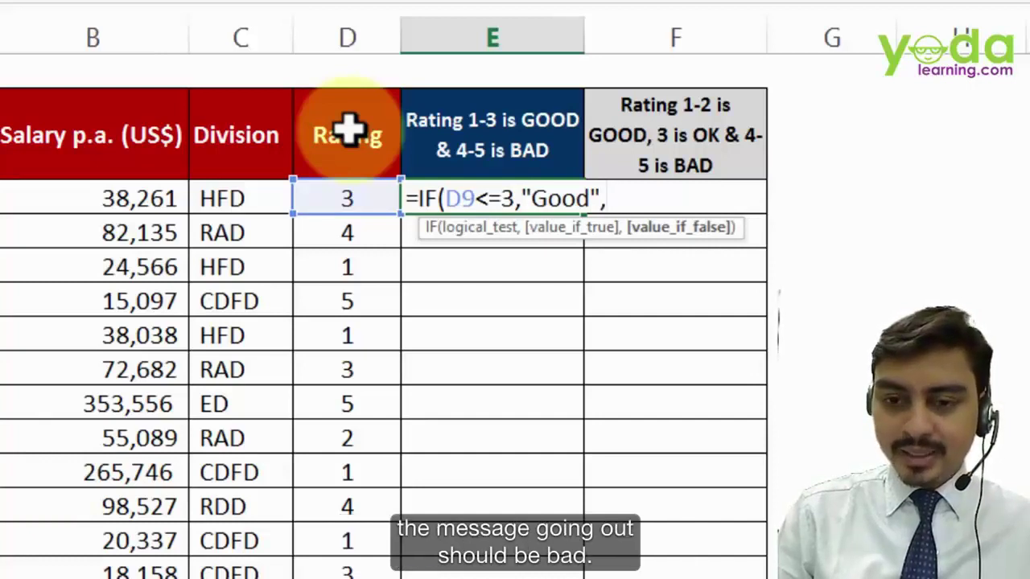
{"action": "type", "text": "\"Bad\""}
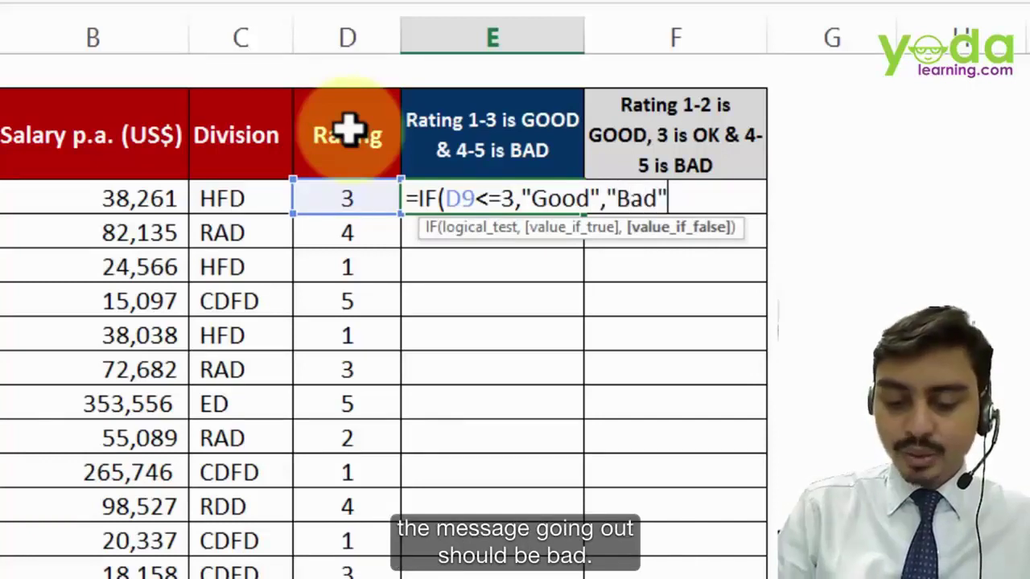
{"action": "type", "text": ")"}
{"action": "left_click", "coordinate": [550, 183]}
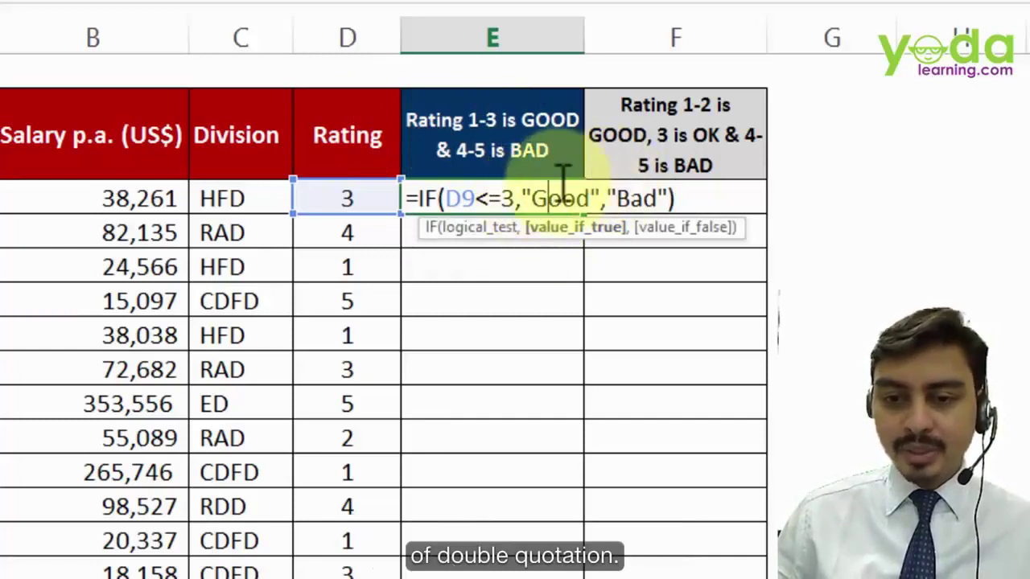
{"action": "left_click_drag", "start_coordinate": [443, 197], "coordinate": [522, 198]}
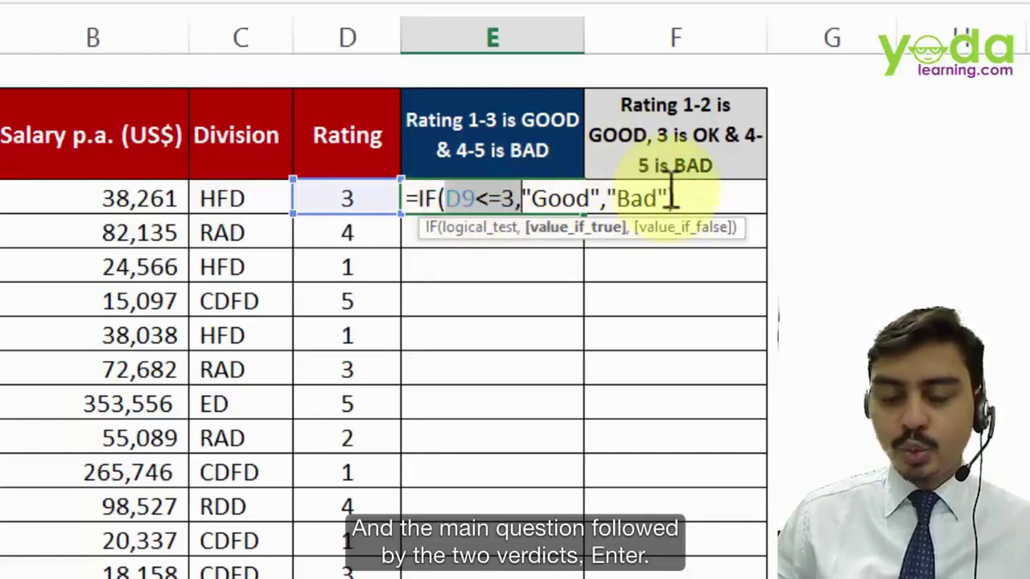
{"action": "key", "text": "Return"}
- Fill the E9 formula down column E and test D9 with ratings 4 then 1
{"action": "left_click", "coordinate": [527, 205]}
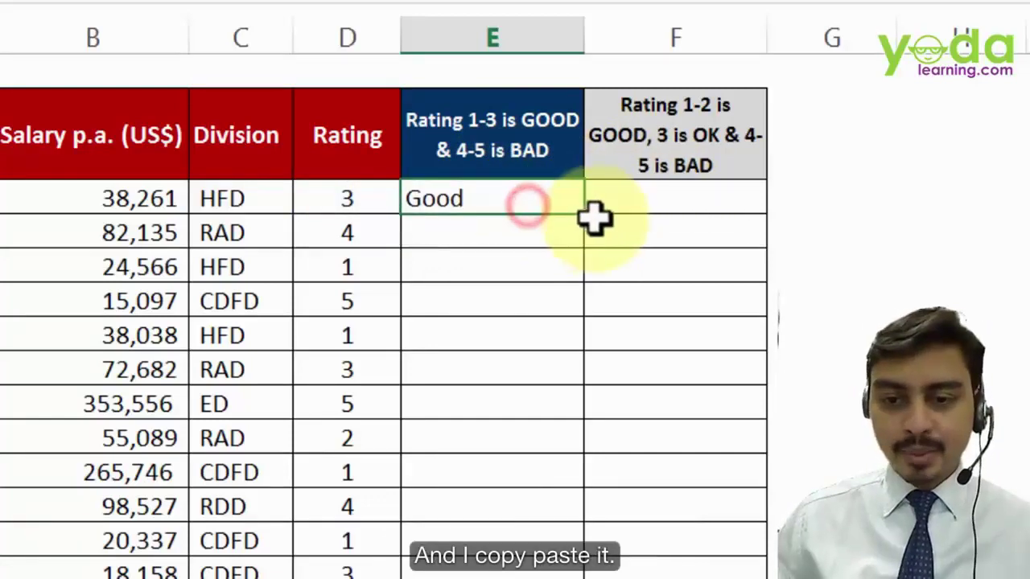
{"action": "mouse_move", "coordinate": [588, 216]}
{"action": "left_mouse_down"}
{"action": "mouse_move", "coordinate": [588, 285]}
{"action": "mouse_move", "coordinate": [588, 218]}
{"action": "left_mouse_up"}
{"action": "double_click", "coordinate": [587, 217]}
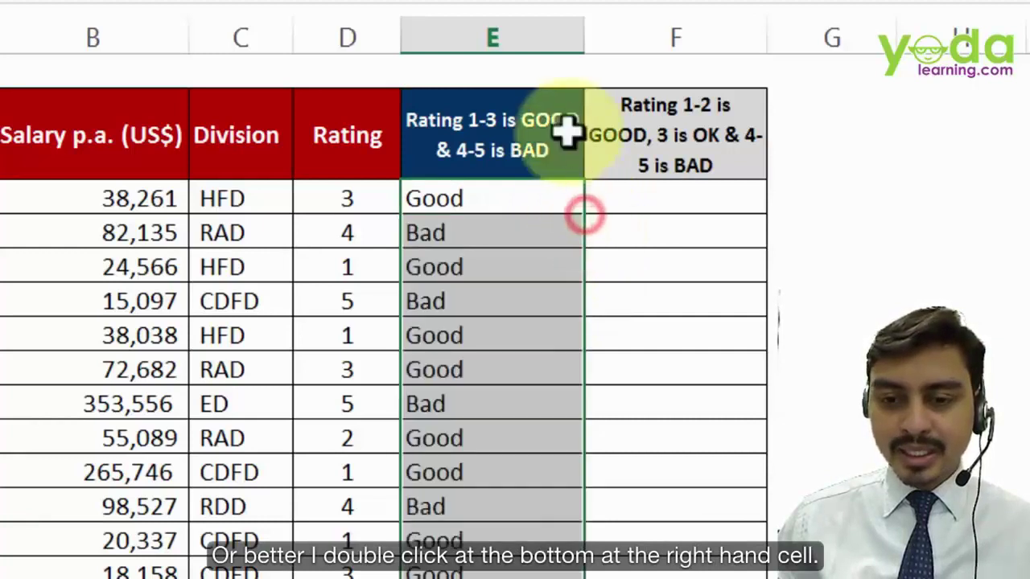
{"action": "left_click", "coordinate": [367, 193]}
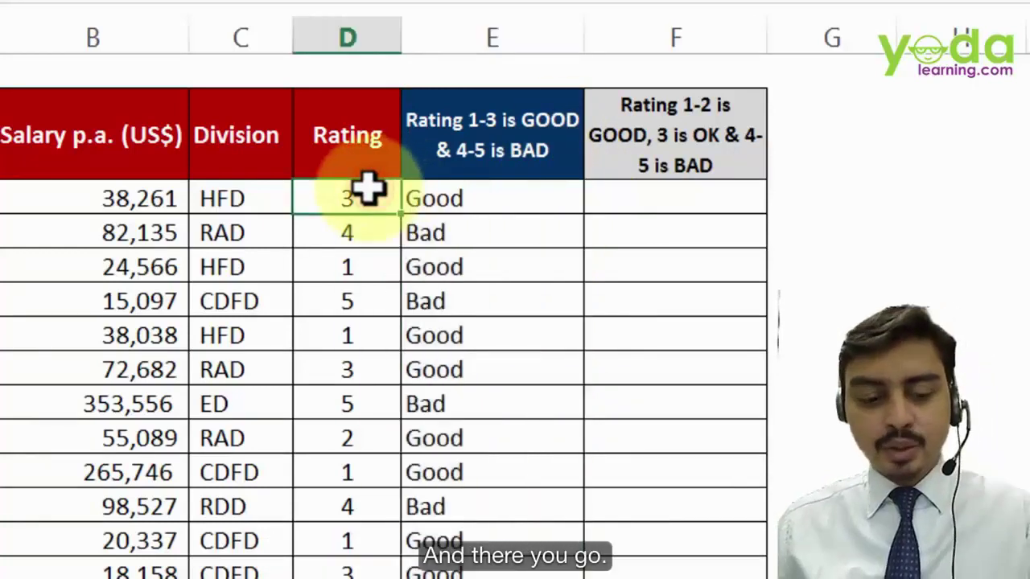
{"action": "type", "text": "4"}
{"action": "left_click", "coordinate": [482, 322]}
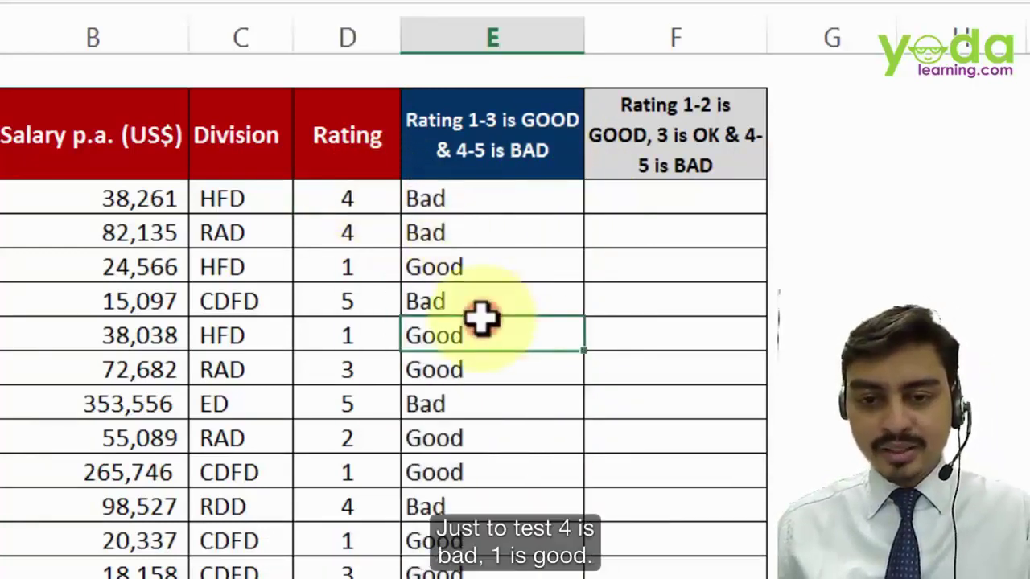
{"action": "left_click", "coordinate": [343, 193]}
{"action": "type", "text": "1"}
{"action": "left_click", "coordinate": [514, 338]}
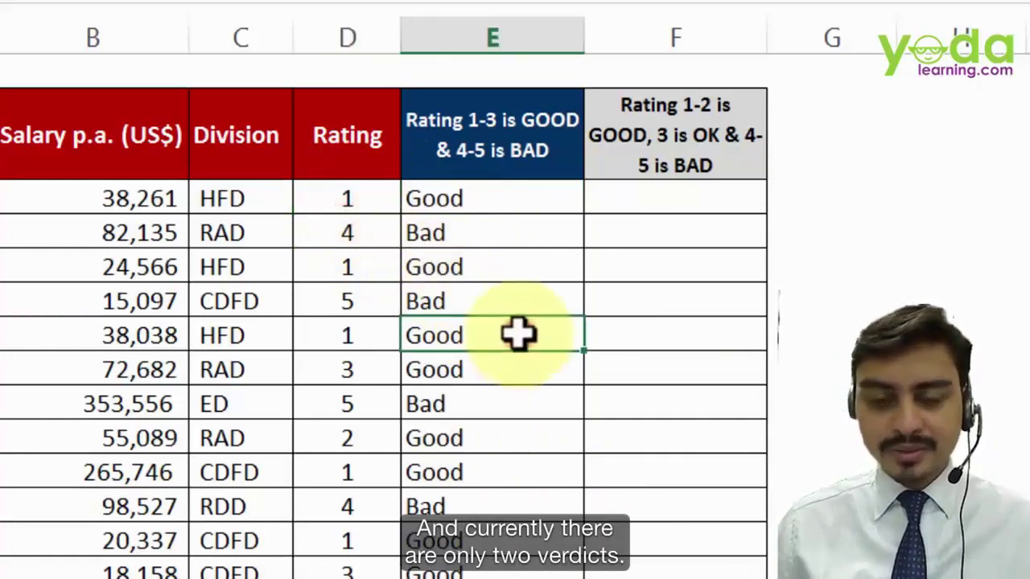
{"action": "left_click", "coordinate": [345, 205]}
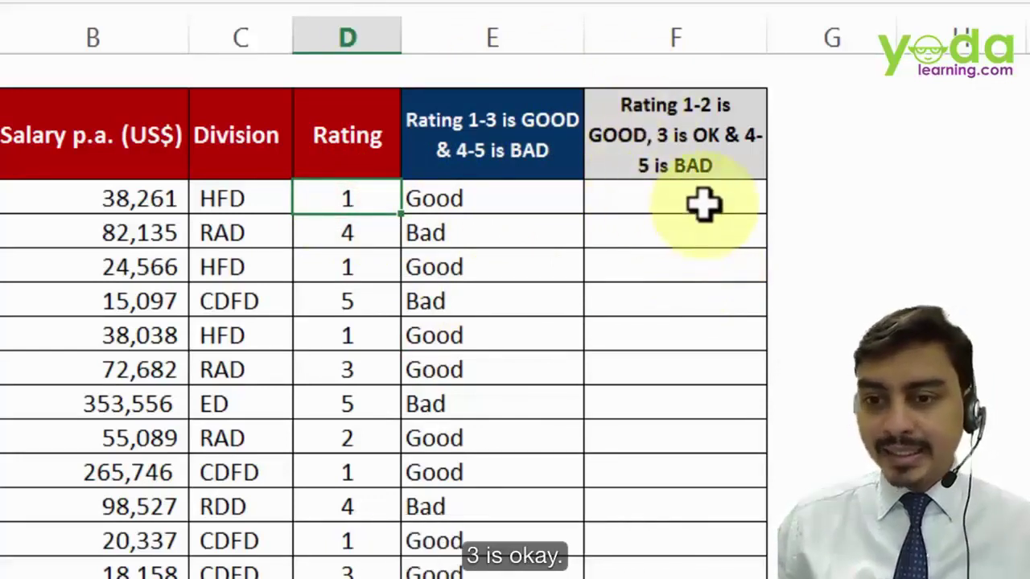
- Start F9 with =IF(D9<3,"GOOD", leaving the false argument open
{"action": "left_click", "coordinate": [692, 201]}
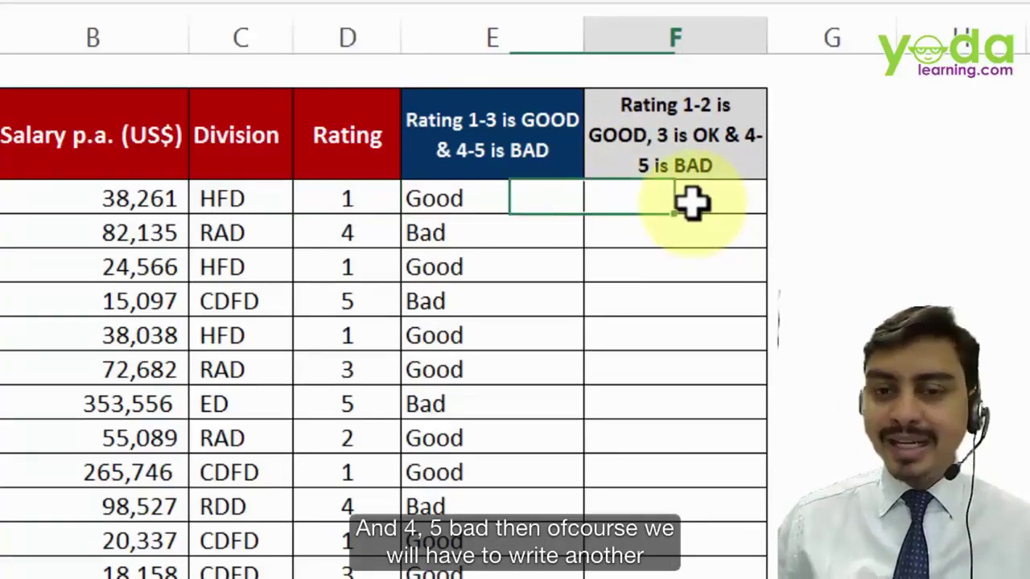
{"action": "type", "text": "=IF("}
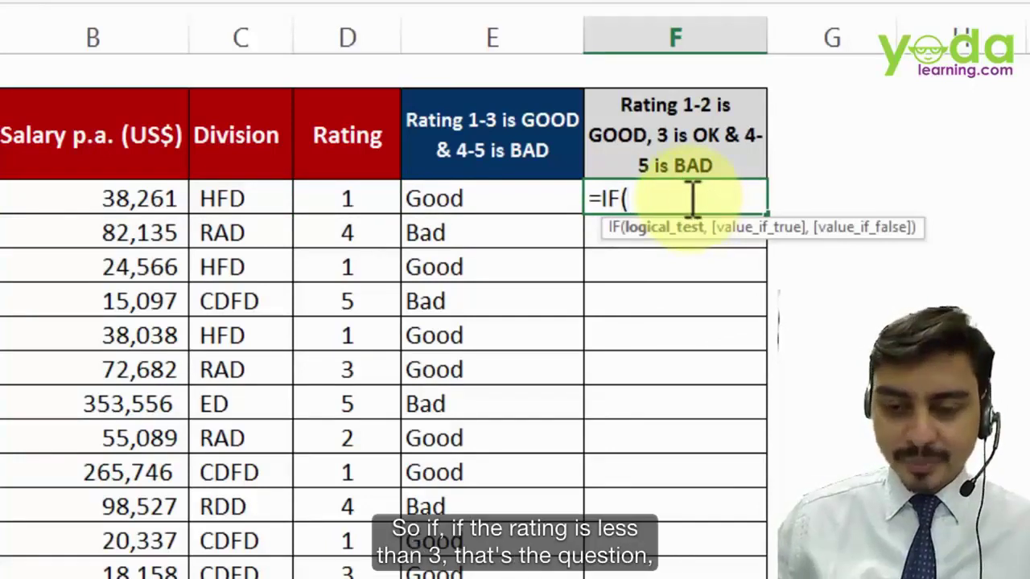
{"action": "left_click", "coordinate": [336, 196]}
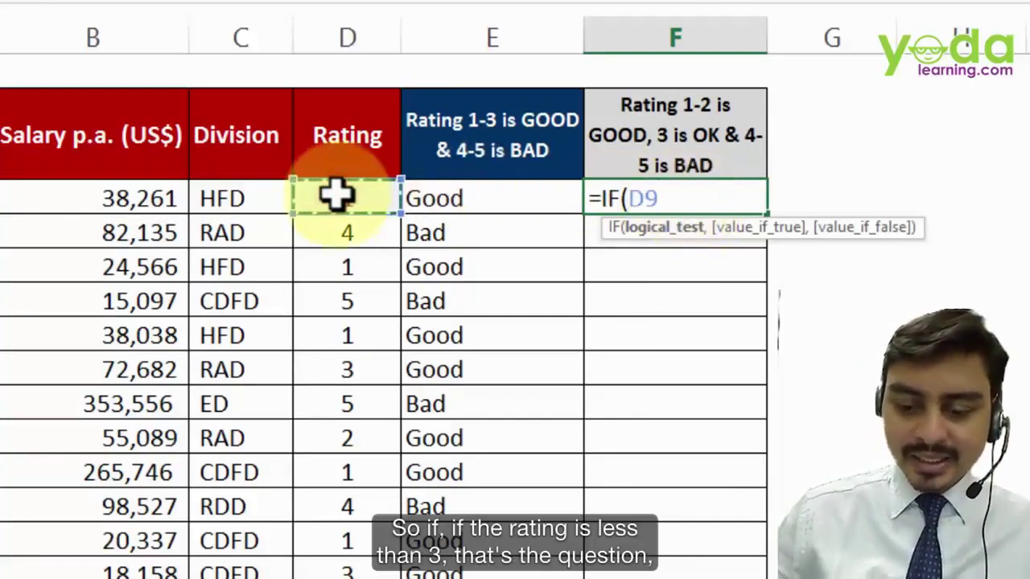
{"action": "type", "text": "<"}
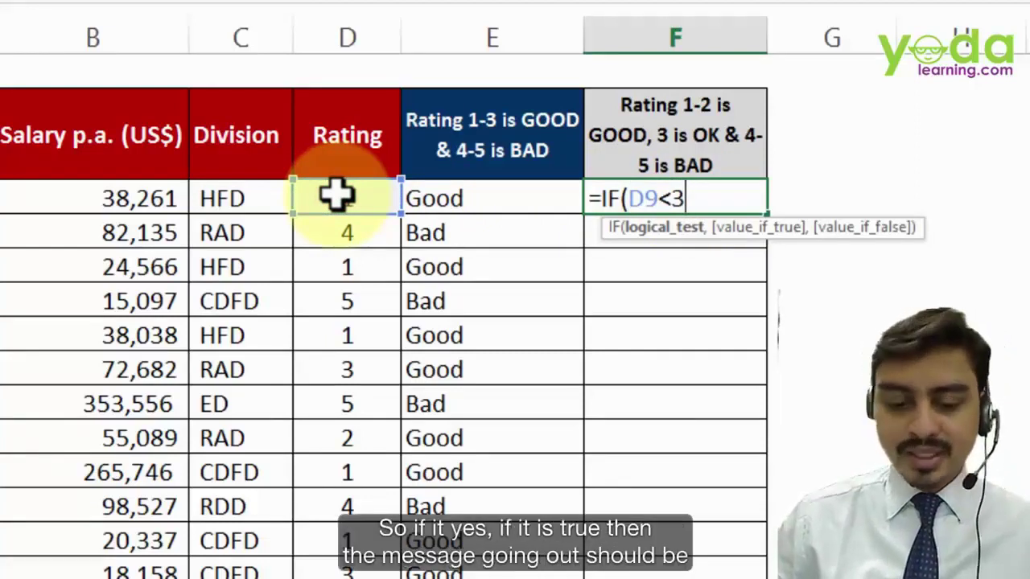
{"action": "type", "text": "3,"}
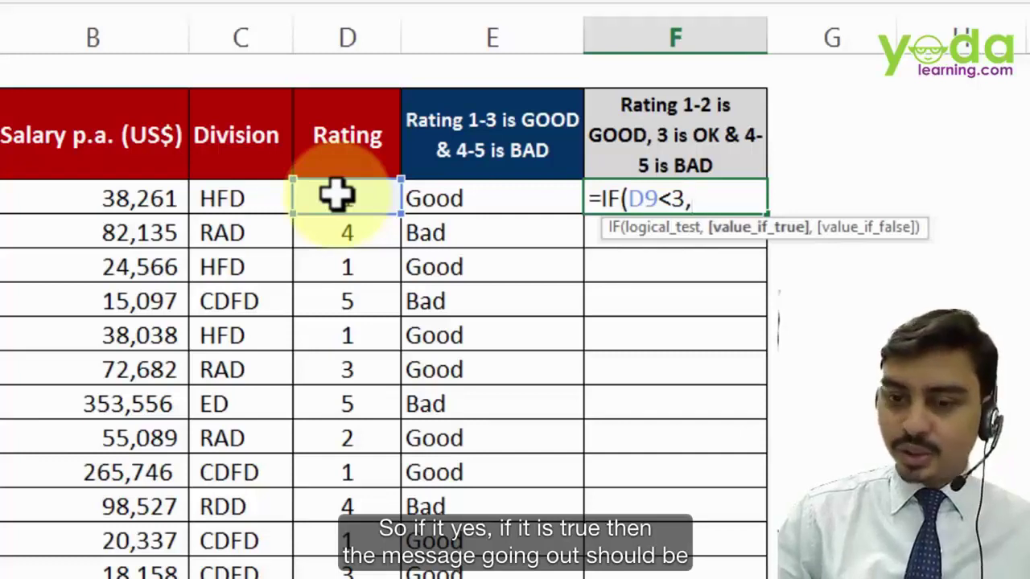
{"action": "type", "text": "\"GOOD"}
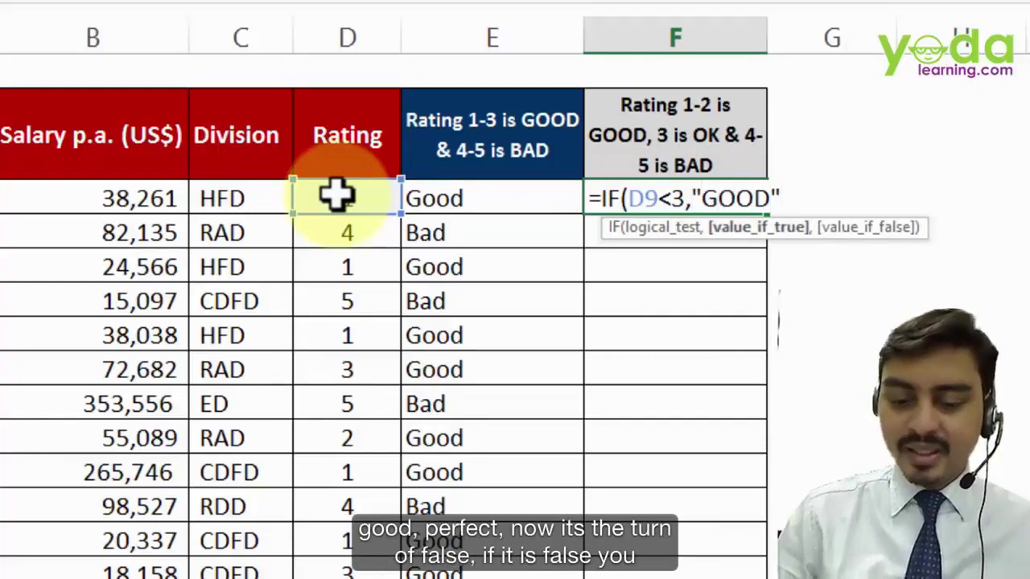
{"action": "type", "text": "\","}
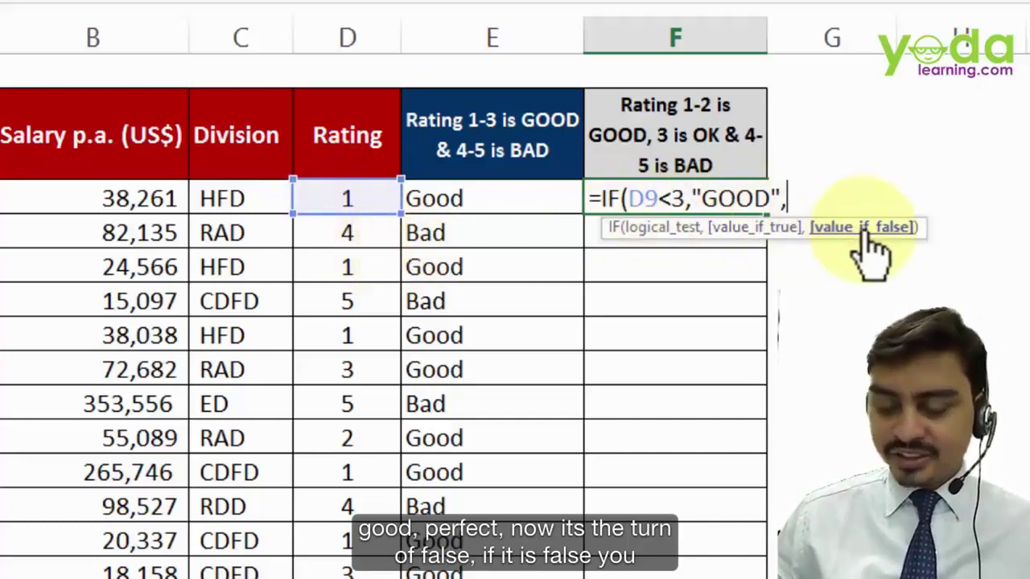
{"action": "type", "text": "\"OK"}
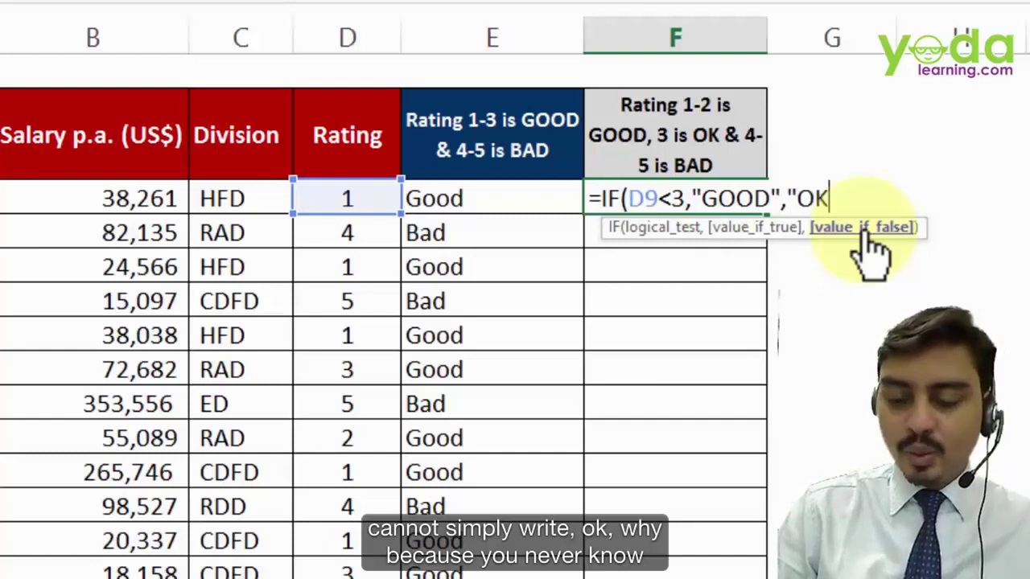
{"action": "key", "text": "BackSpace"}
{"action": "key", "text": "BackSpace"}
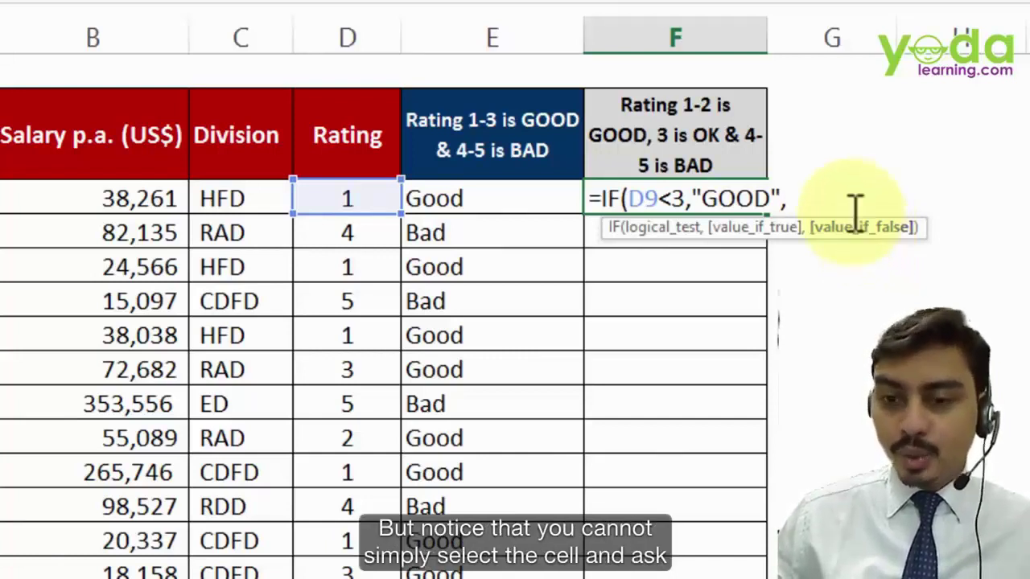
{"action": "left_click", "coordinate": [351, 201]}
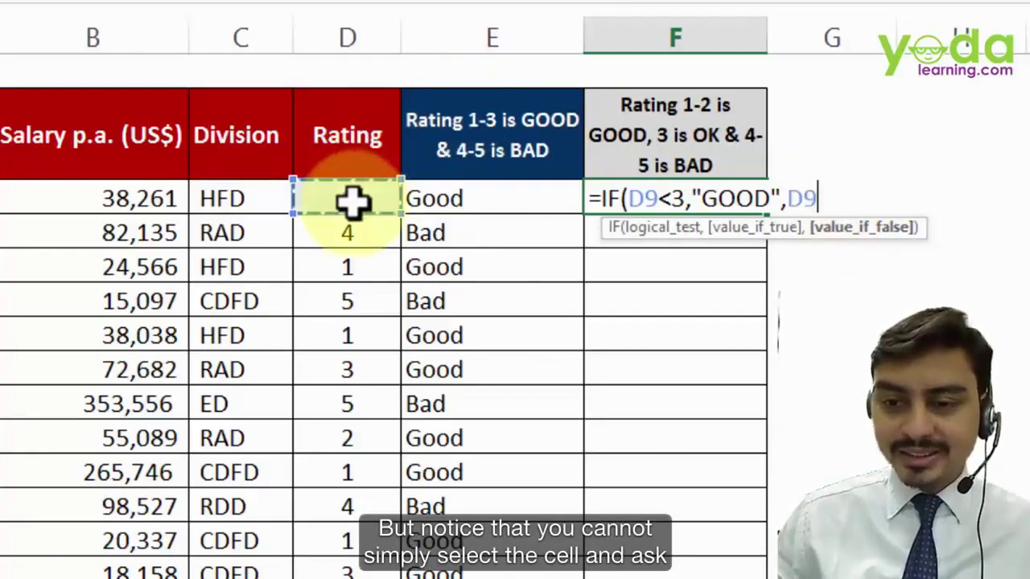
{"action": "type", "text": "=3"}
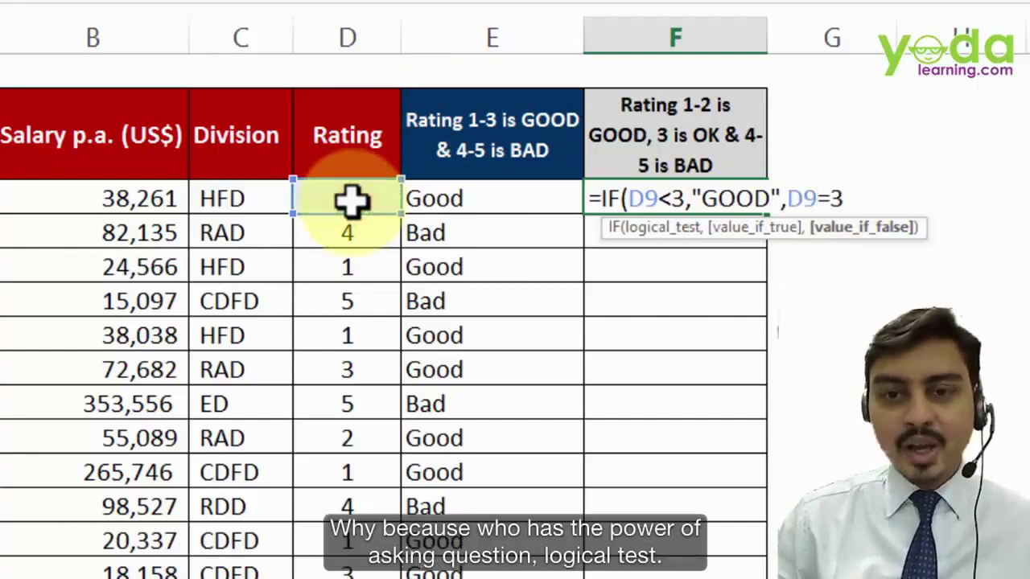
{"action": "key", "text": "BackSpace"}
{"action": "key", "text": "BackSpace"}
{"action": "key", "text": "BackSpace"}
{"action": "key", "text": "BackSpace"}
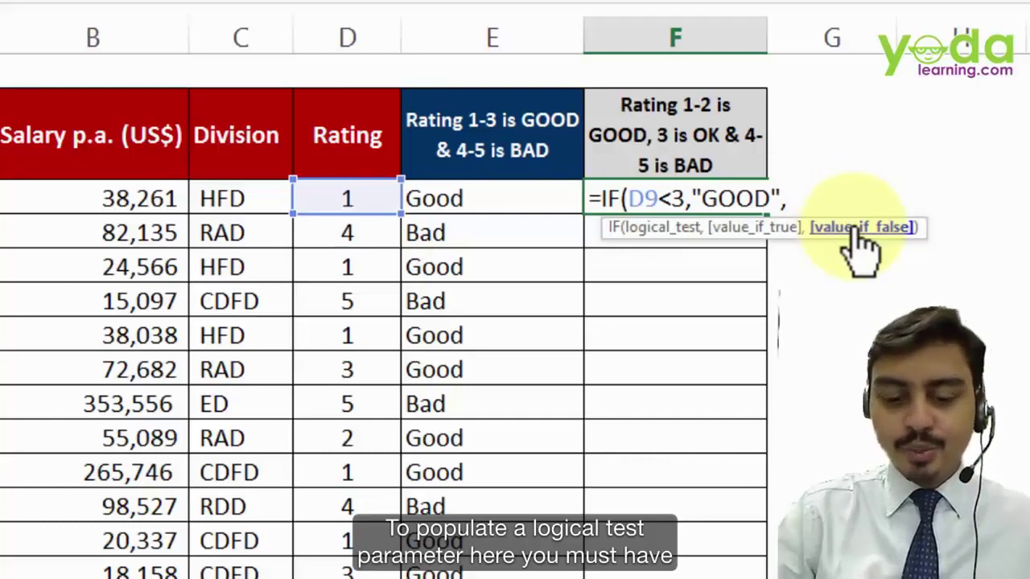
- Add the nested IF(D9=3,"OK","Bad") as the false argument of F9's formula
{"action": "type", "text": "IF("}
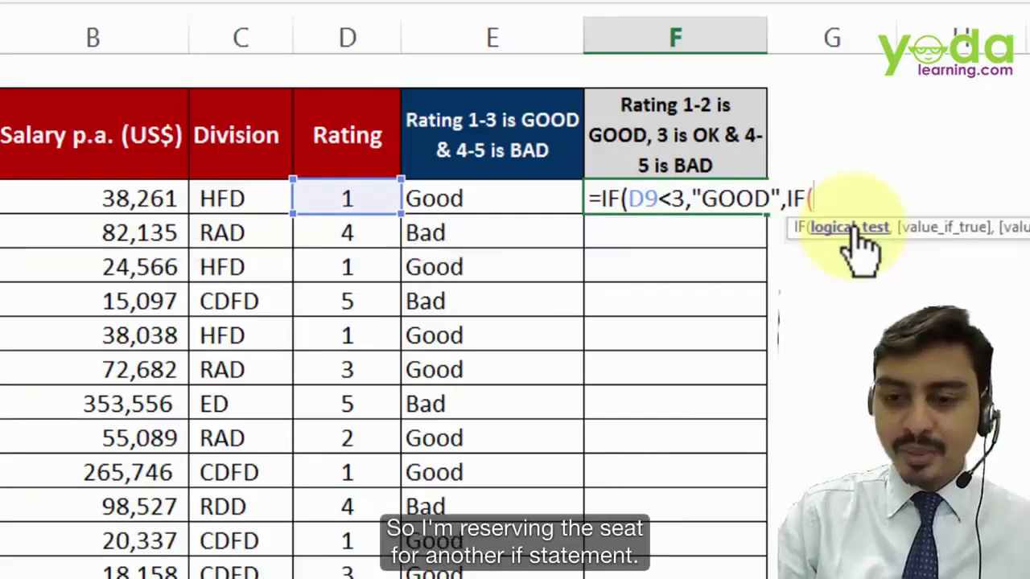
{"action": "type", "text": "))"}
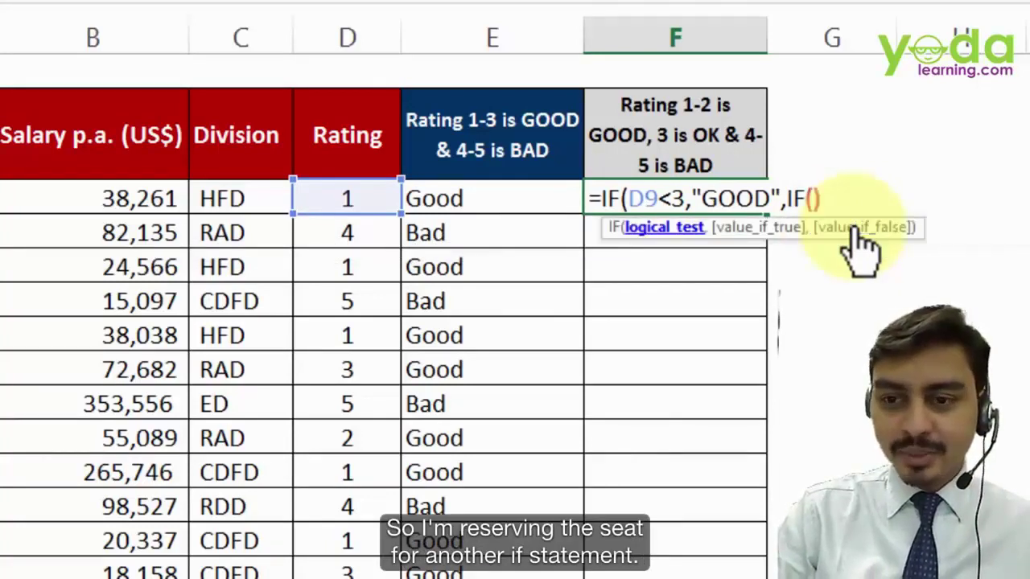
{"action": "left_click", "coordinate": [819, 201]}
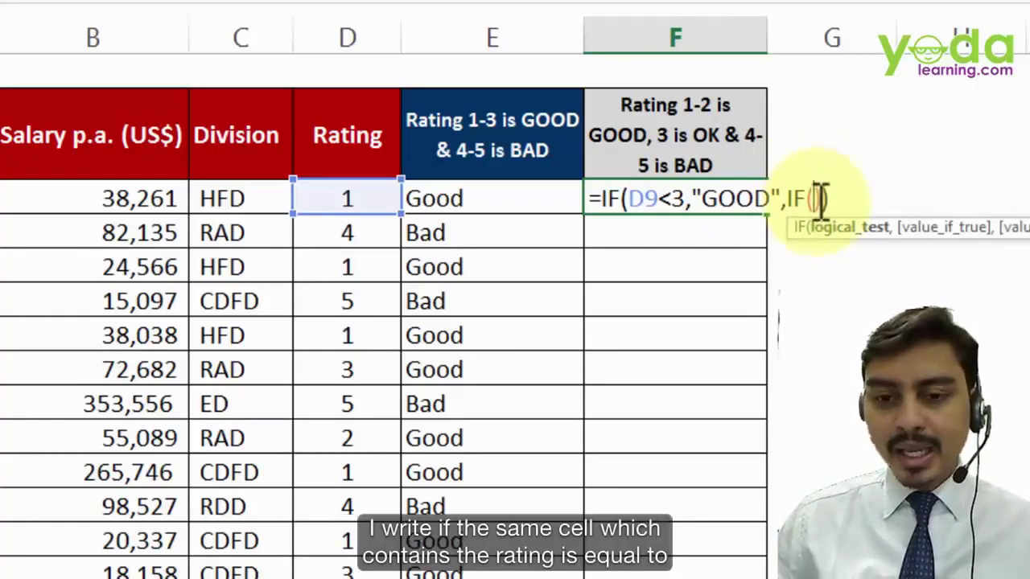
{"action": "left_click", "coordinate": [333, 196]}
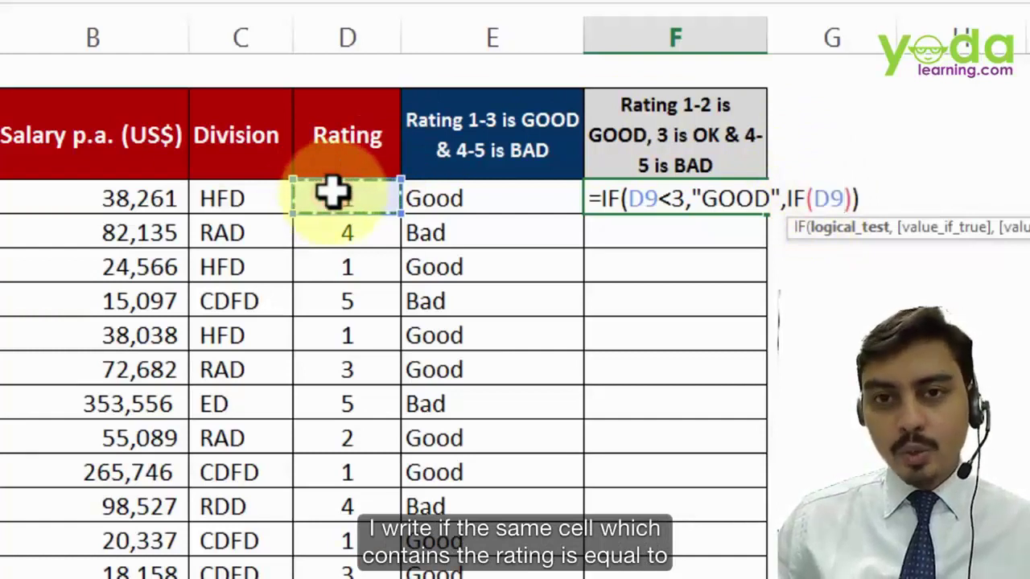
{"action": "type", "text": "=3"}
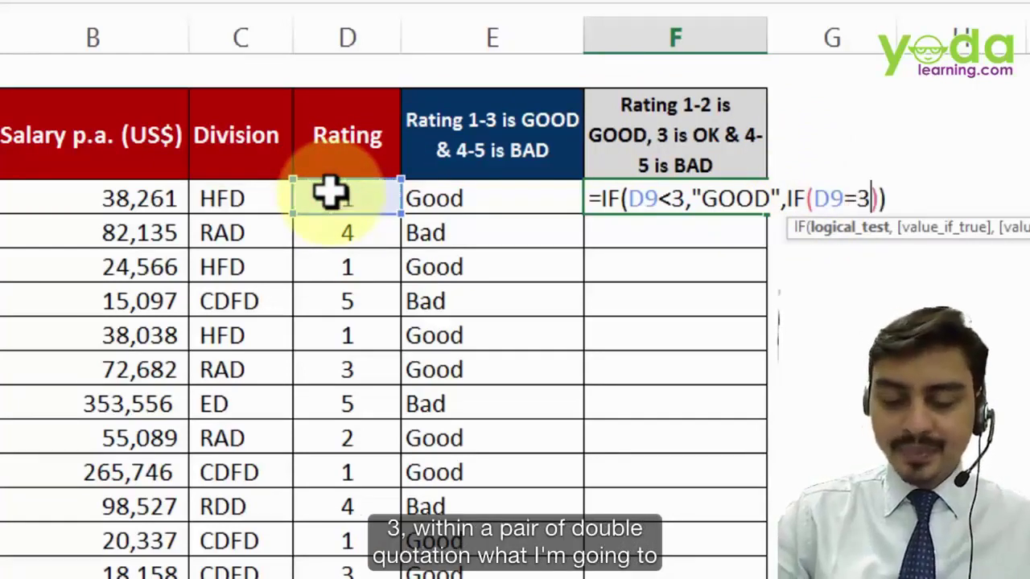
{"action": "type", "text": ","}
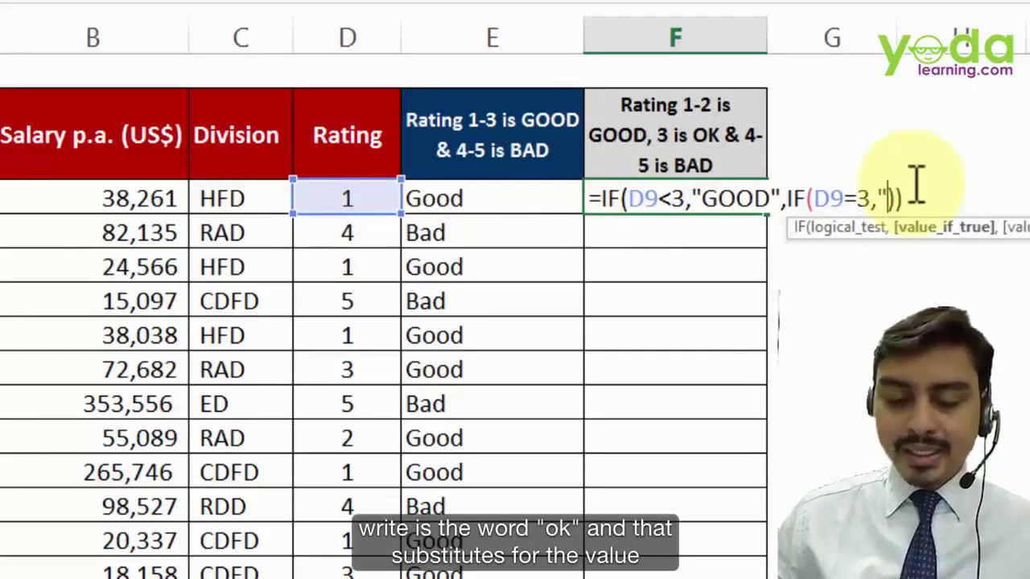
{"action": "type", "text": "\"OK\""}
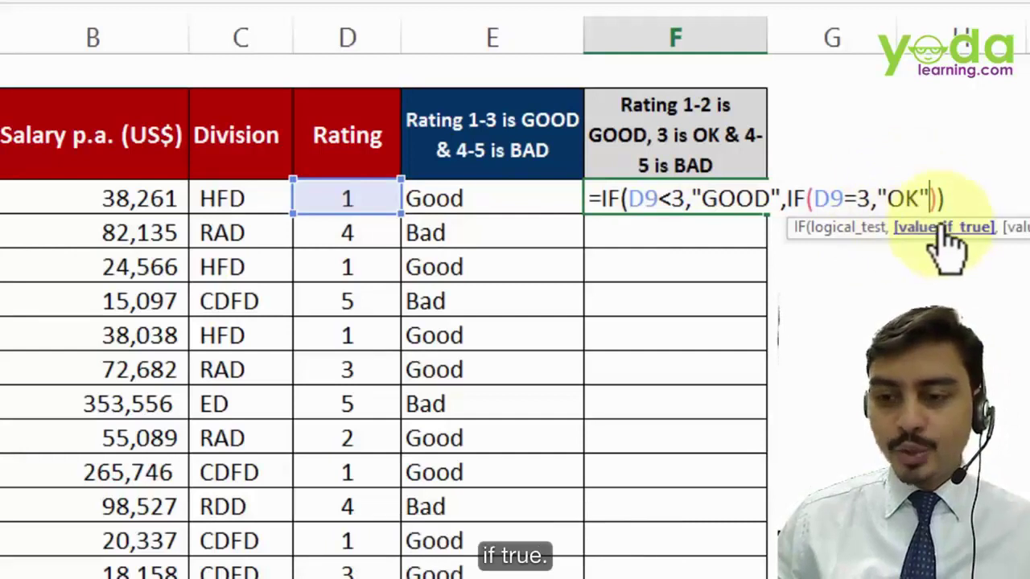
{"action": "type", "text": ","}
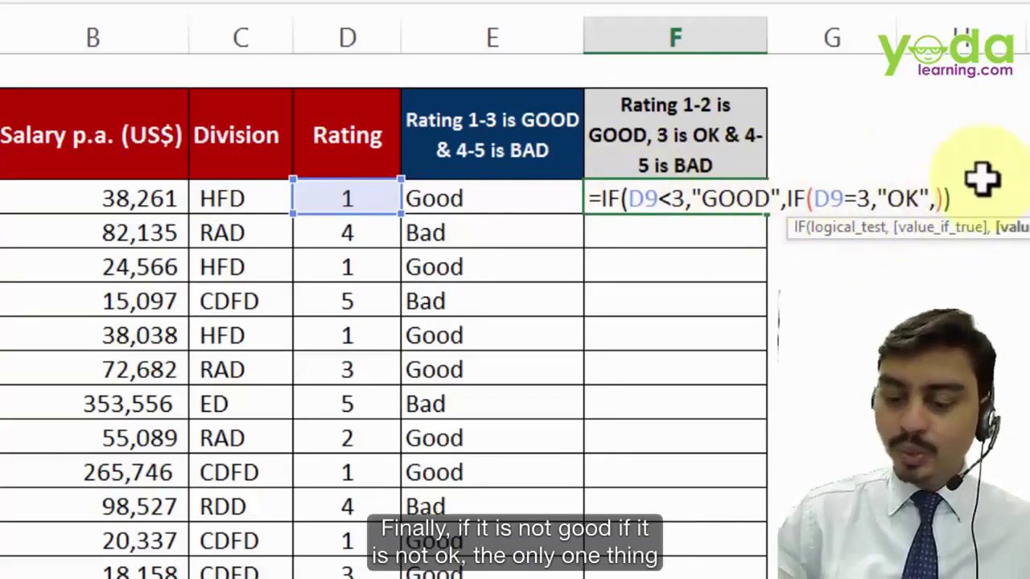
{"action": "type", "text": "\""}
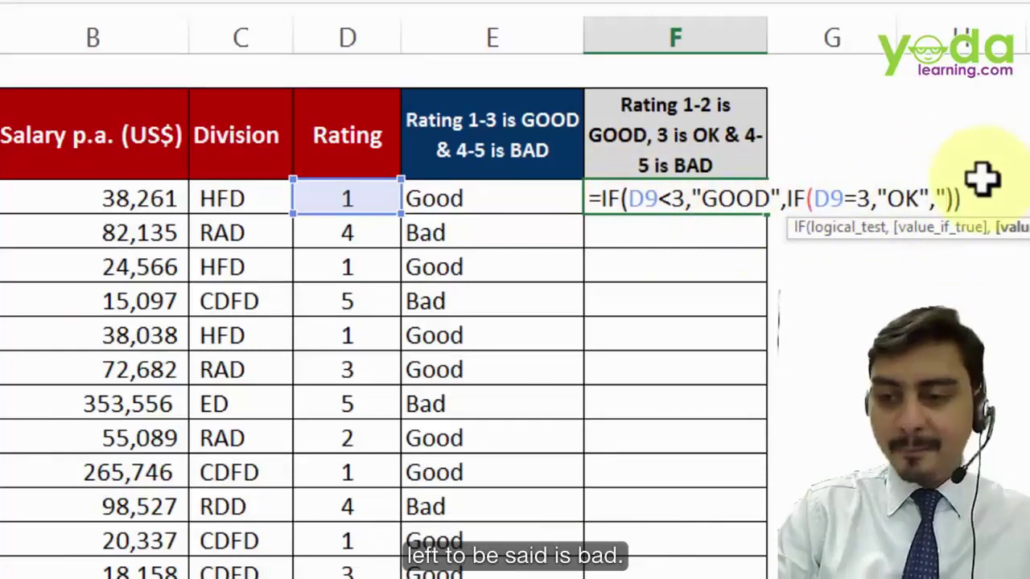
{"action": "type", "text": "Bad"}
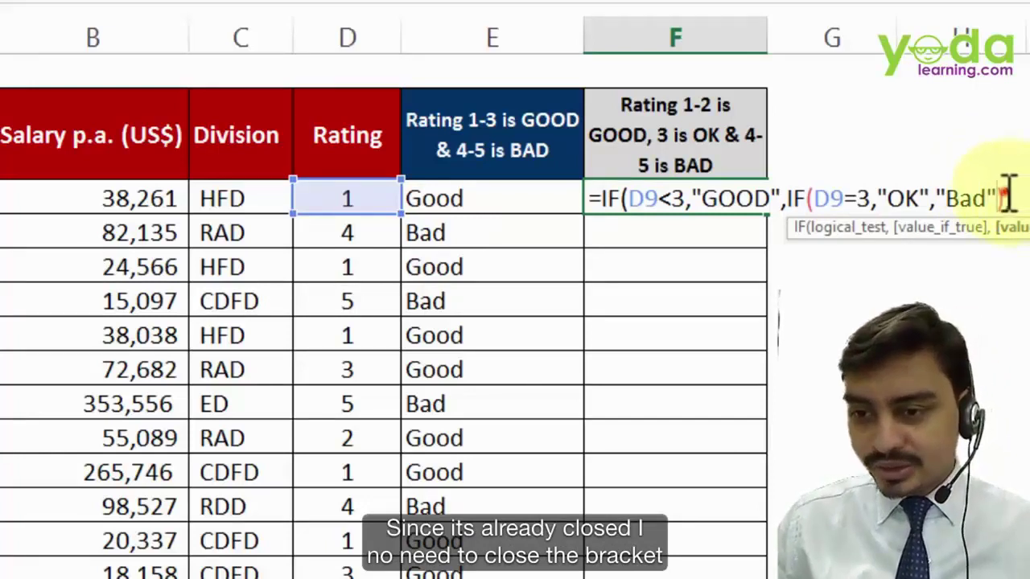
{"action": "left_click", "coordinate": [1005, 196]}
- Commit the nested IF in F9 and test D9 with ratings 3, 4, 5, 1 and 2
{"action": "key", "text": "Return"}
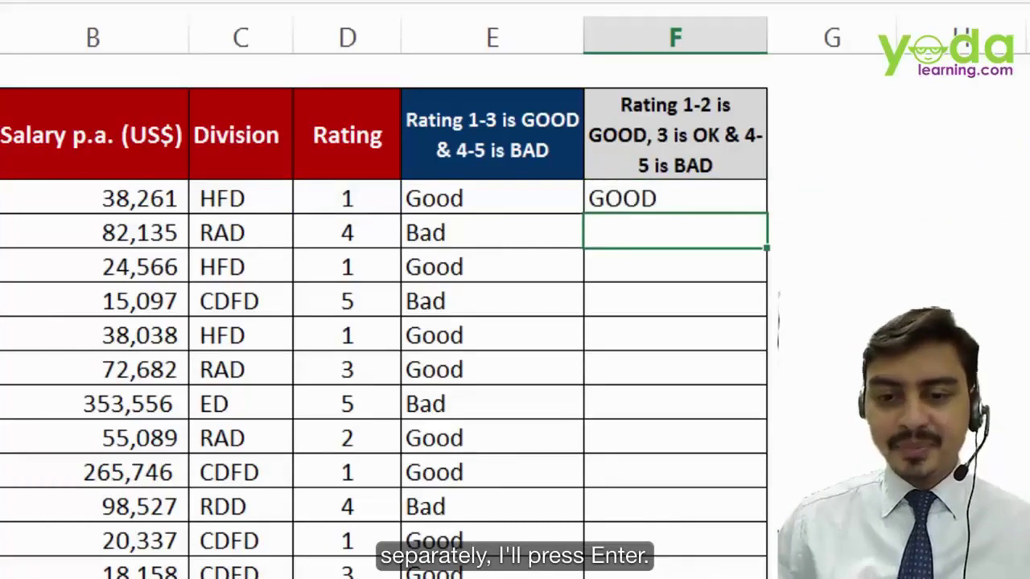
{"action": "left_click", "coordinate": [381, 197]}
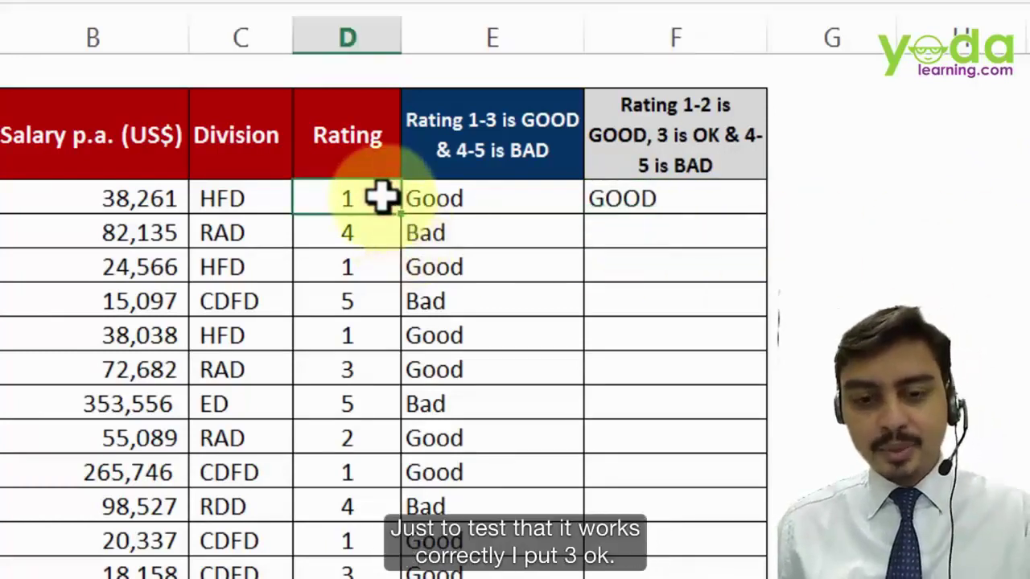
{"action": "type", "text": "3"}
{"action": "left_click", "coordinate": [443, 300]}
{"action": "left_click", "coordinate": [342, 195]}
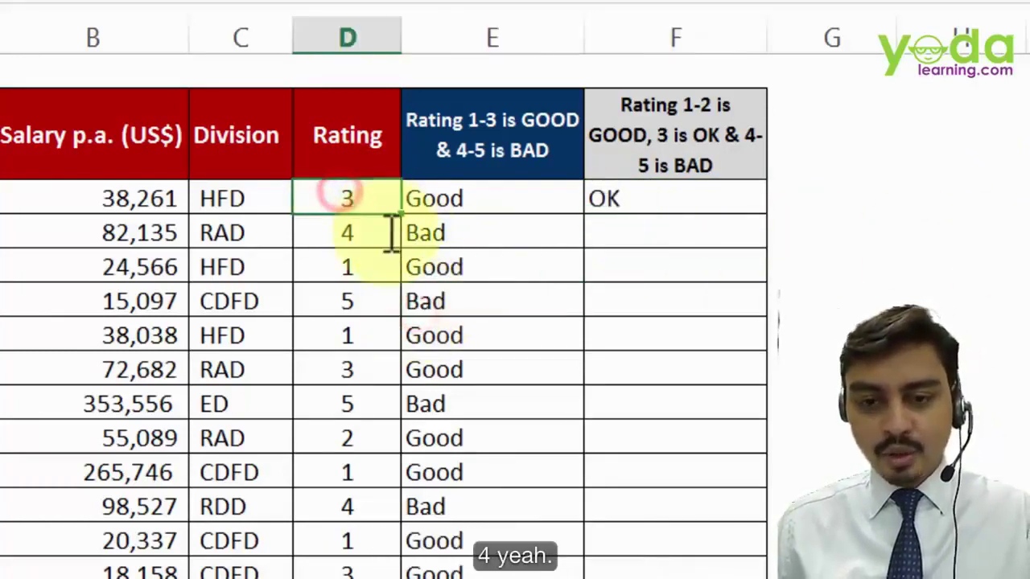
{"action": "type", "text": "4"}
{"action": "left_click", "coordinate": [371, 248]}
{"action": "left_click", "coordinate": [370, 196]}
{"action": "type", "text": "5"}
{"action": "left_click", "coordinate": [389, 269]}
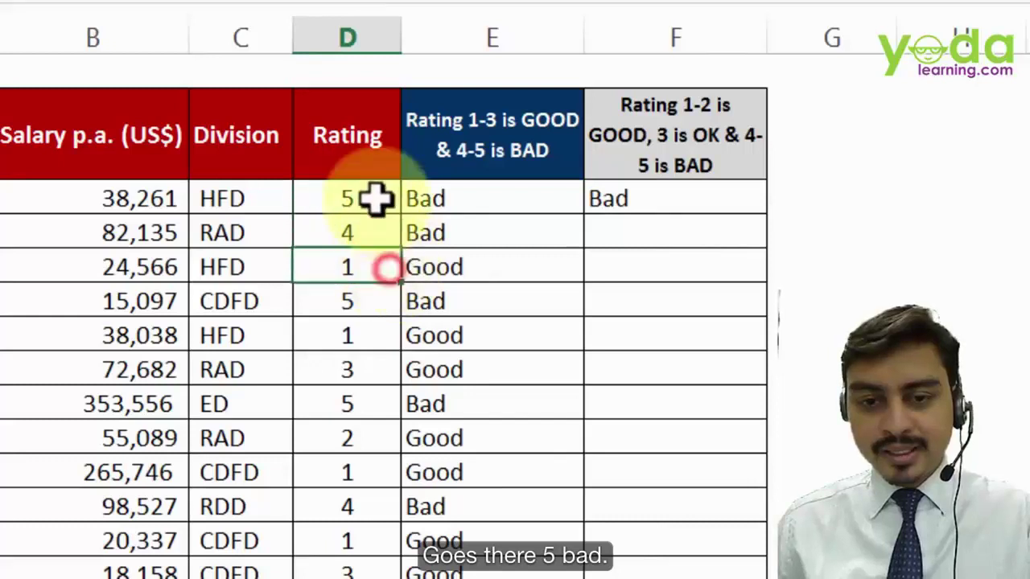
{"action": "left_click", "coordinate": [375, 195]}
{"action": "type", "text": "1"}
{"action": "left_click", "coordinate": [377, 277]}
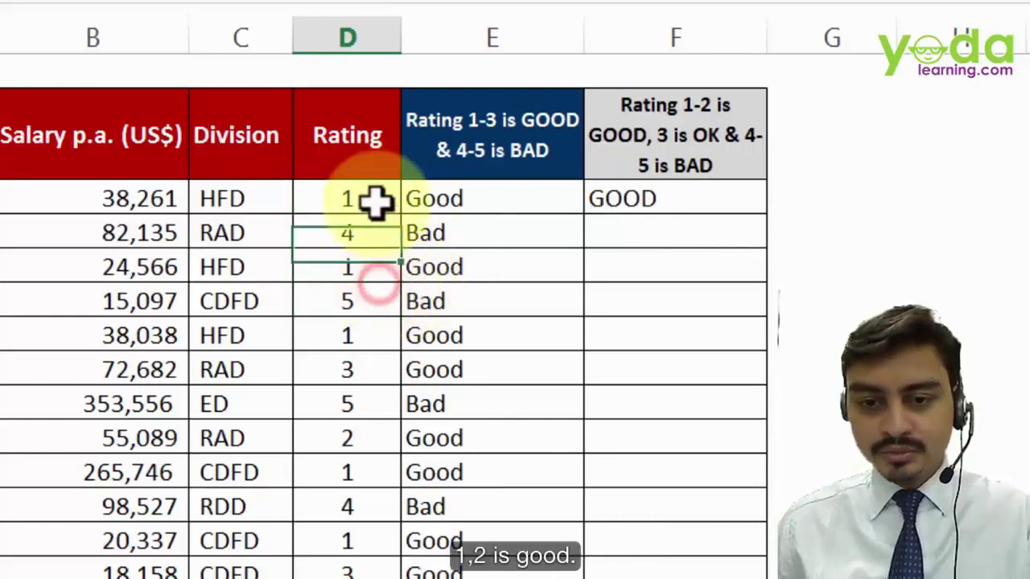
{"action": "left_click", "coordinate": [374, 200]}
{"action": "type", "text": "2"}
{"action": "left_click", "coordinate": [399, 273]}
- Fill the F9 nested IF down column F and review its D9<3 test
{"action": "left_click", "coordinate": [668, 205]}
{"action": "double_click", "coordinate": [766, 214]}
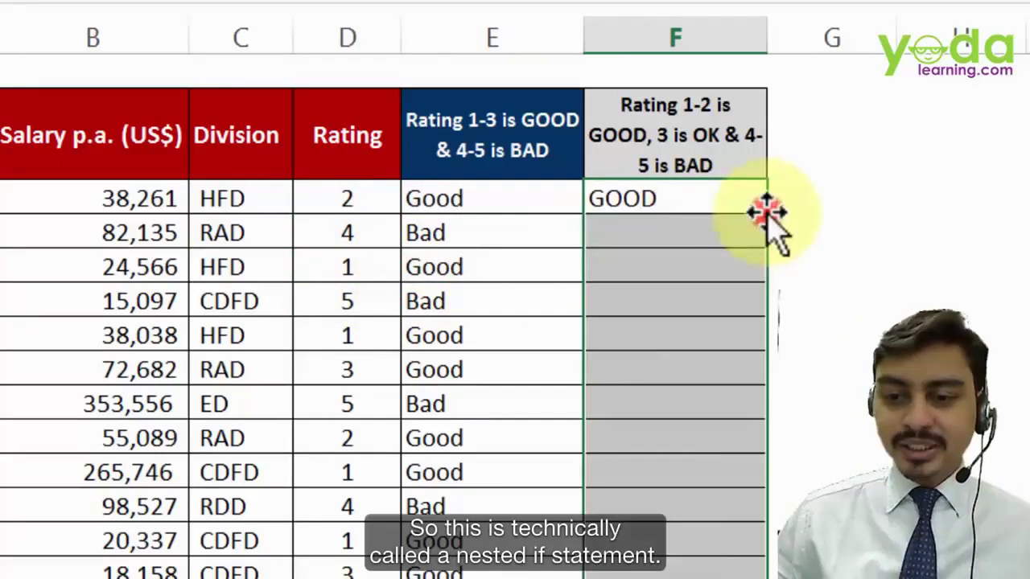
{"action": "double_click", "coordinate": [697, 198]}
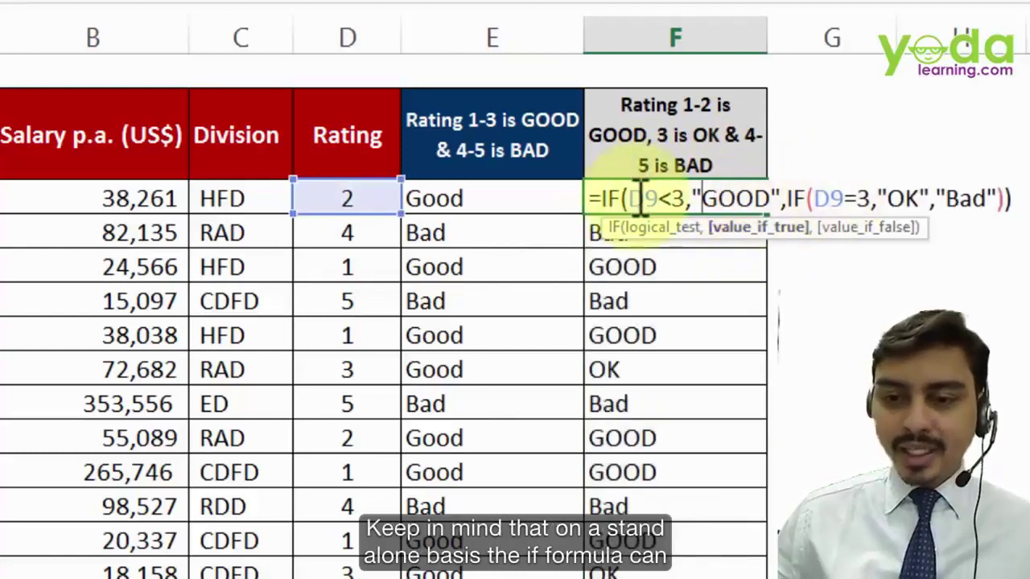
{"action": "left_click_drag", "start_coordinate": [632, 199], "coordinate": [684, 199]}
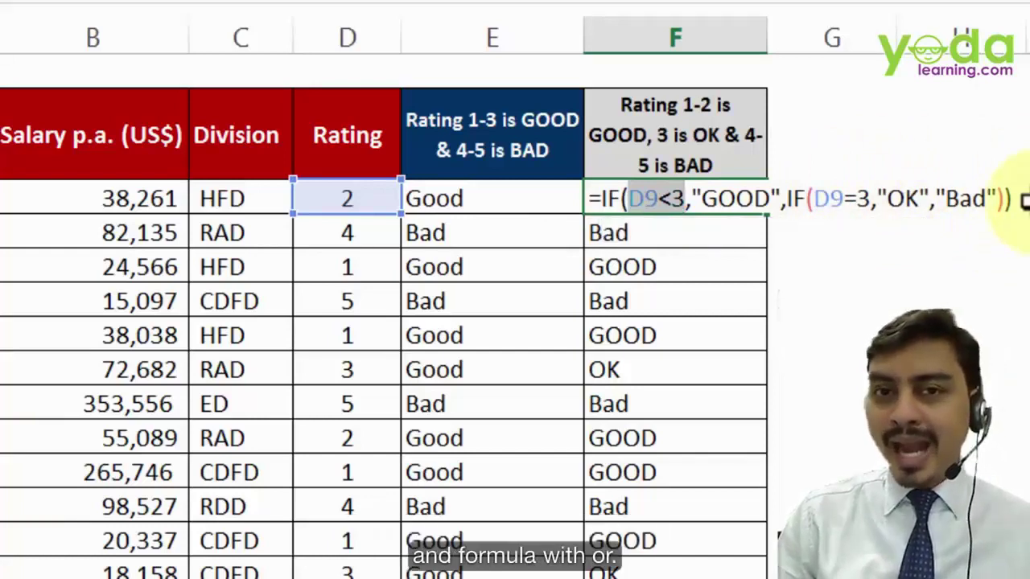
{"action": "key", "text": "Return"}
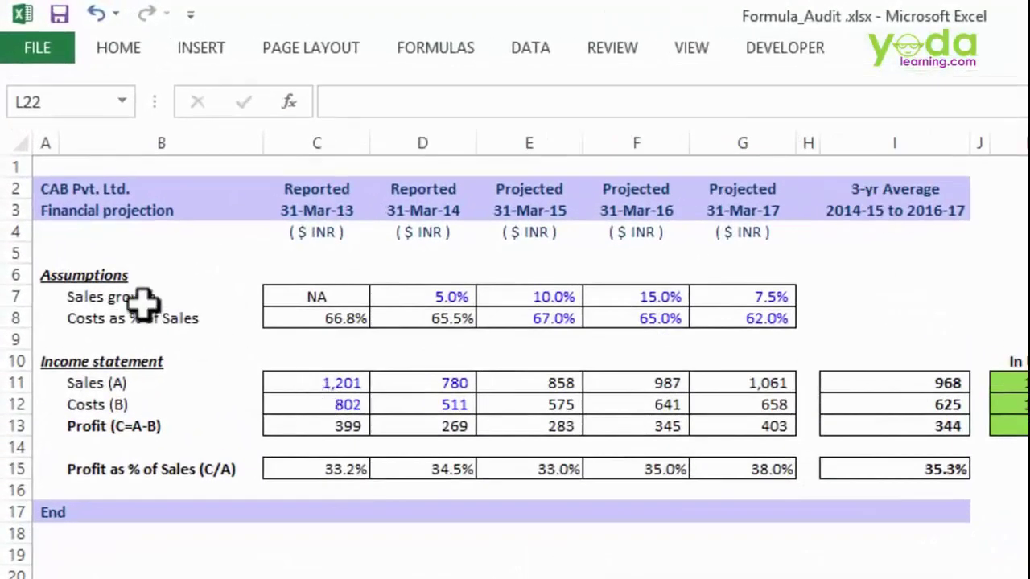
- Highlight the Sales growth and Costs as % of Sales rows and the B11:G13 income block
{"action": "left_click_drag", "start_coordinate": [142, 298], "coordinate": [760, 301]}
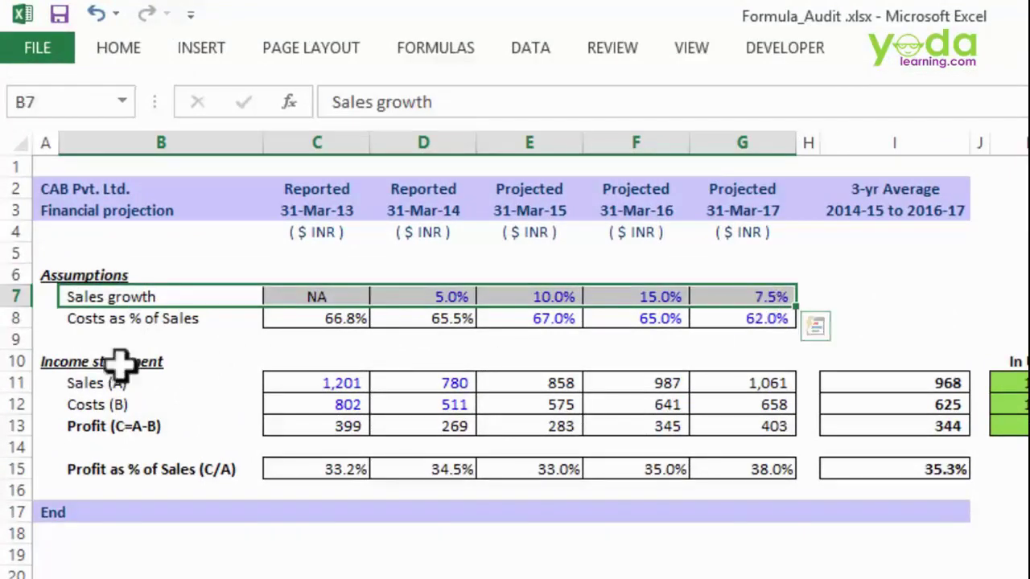
{"action": "left_click", "coordinate": [195, 319]}
{"action": "left_click_drag", "start_coordinate": [195, 320], "coordinate": [761, 318]}
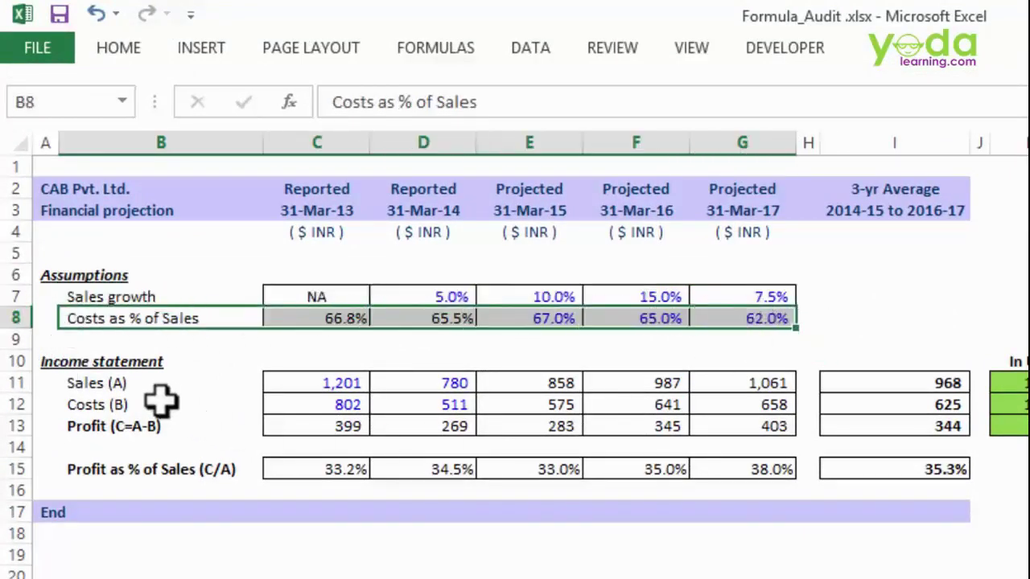
{"action": "left_click", "coordinate": [117, 380]}
{"action": "left_click_drag", "start_coordinate": [117, 380], "coordinate": [809, 419]}
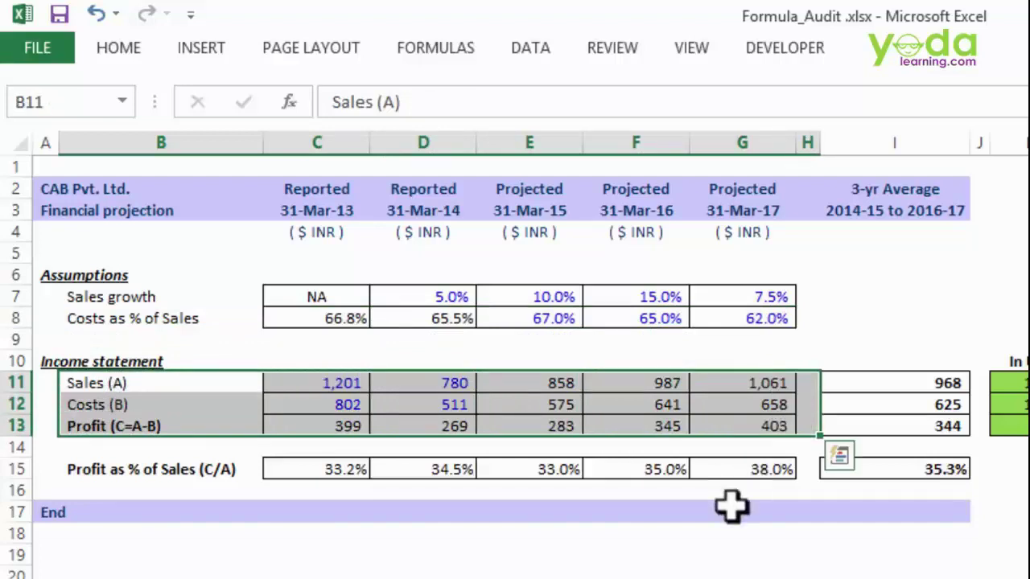
- Inspect the E11, F11, G11 and G13 formulas, then pin the Formulas ribbon open
{"action": "double_click", "coordinate": [541, 383]}
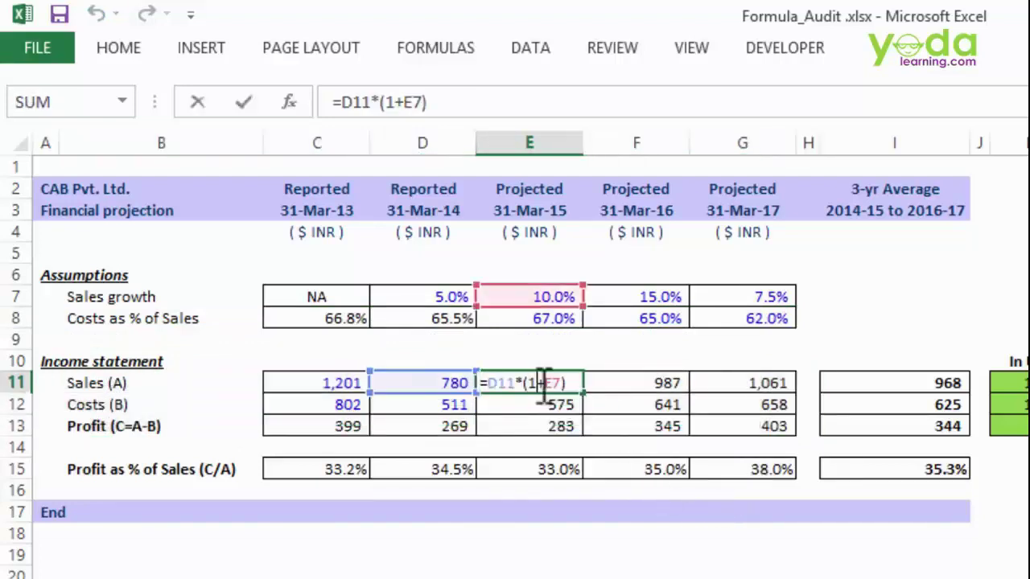
{"action": "left_click", "coordinate": [644, 389]}
{"action": "double_click", "coordinate": [641, 384]}
{"action": "key", "text": "Escape"}
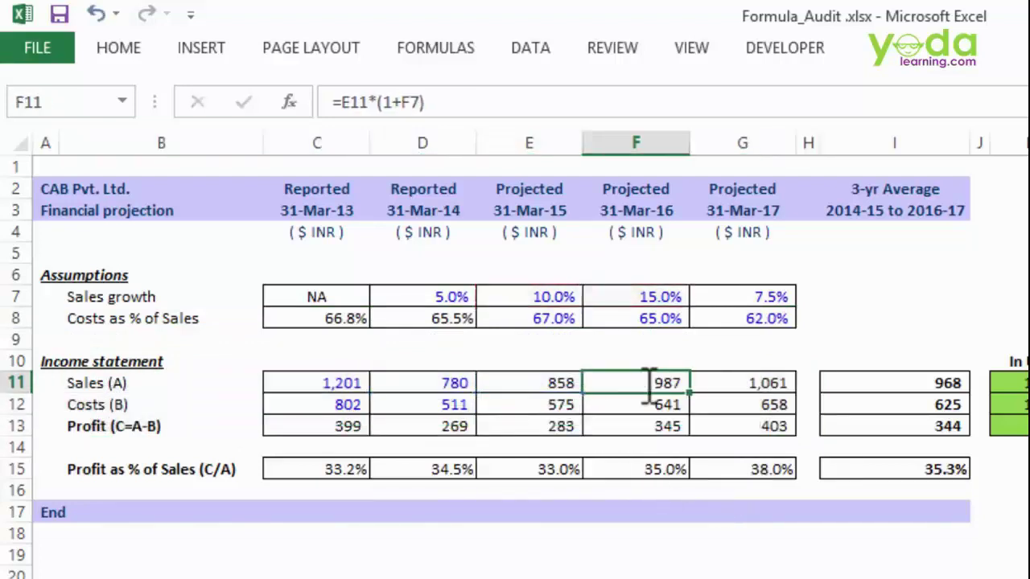
{"action": "double_click", "coordinate": [732, 383]}
{"action": "key", "text": "Escape"}
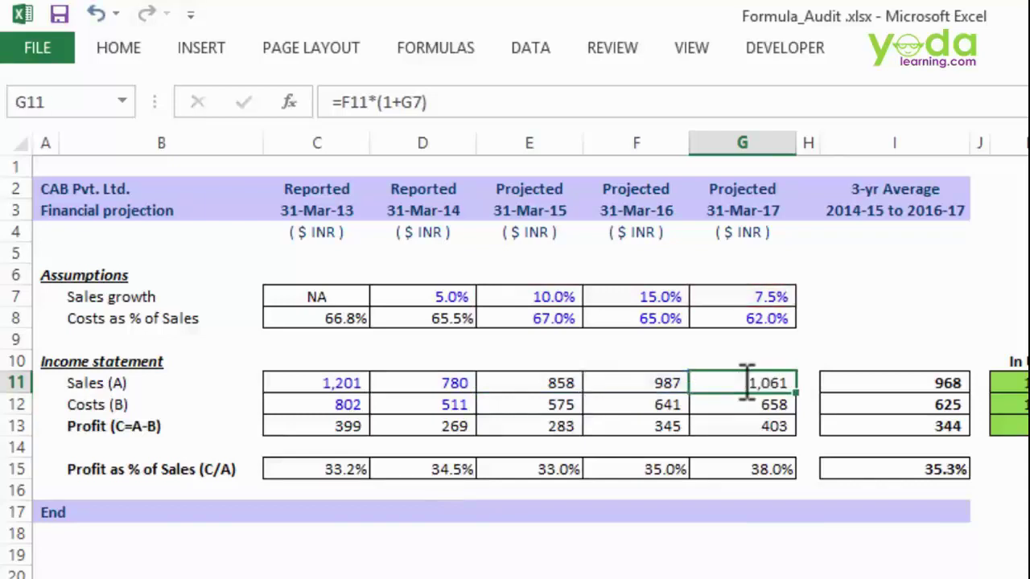
{"action": "left_click", "coordinate": [740, 421]}
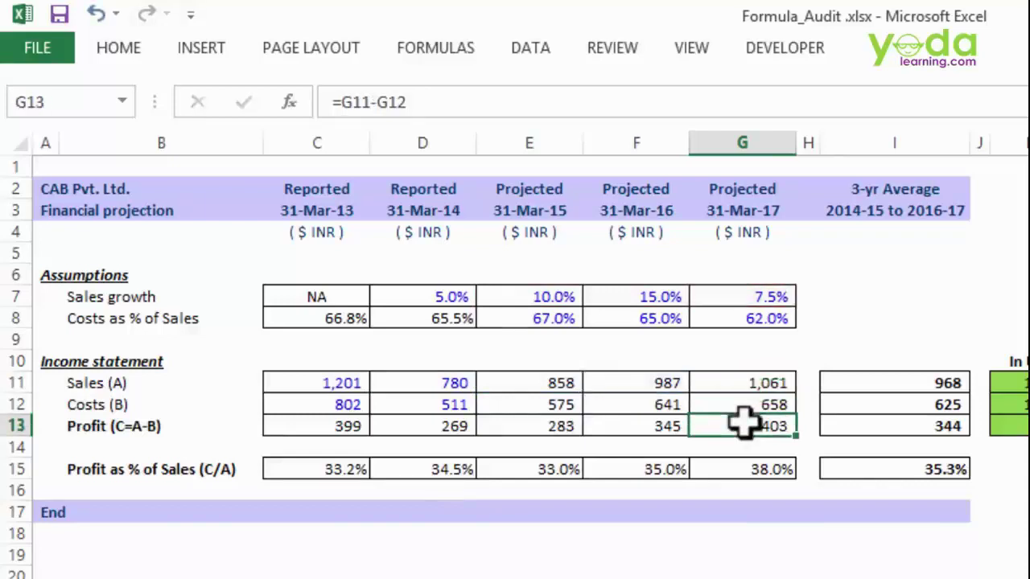
{"action": "double_click", "coordinate": [740, 420]}
{"action": "key", "text": "Escape"}
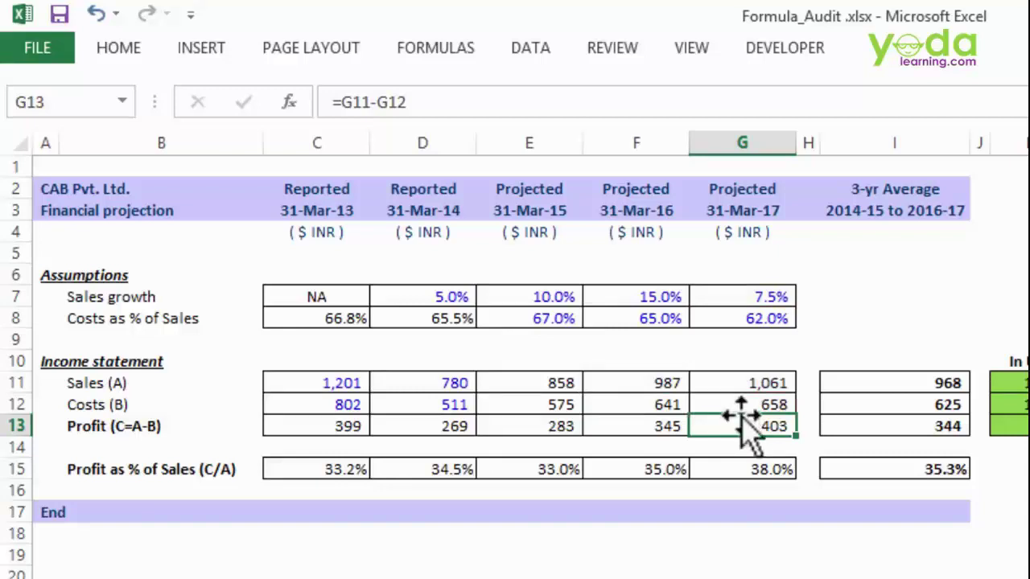
{"action": "left_click", "coordinate": [438, 50]}
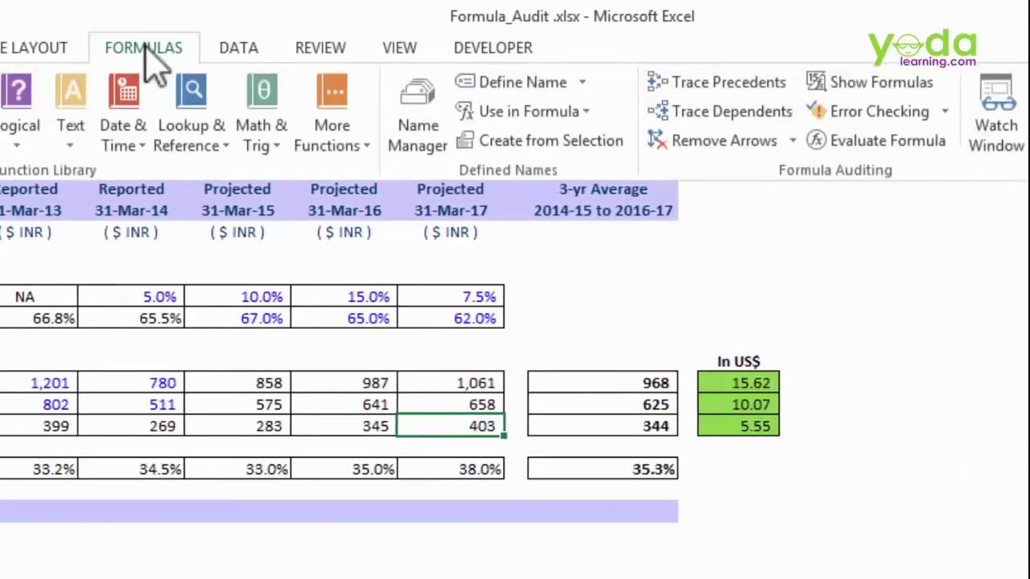
{"action": "double_click", "coordinate": [147, 49]}
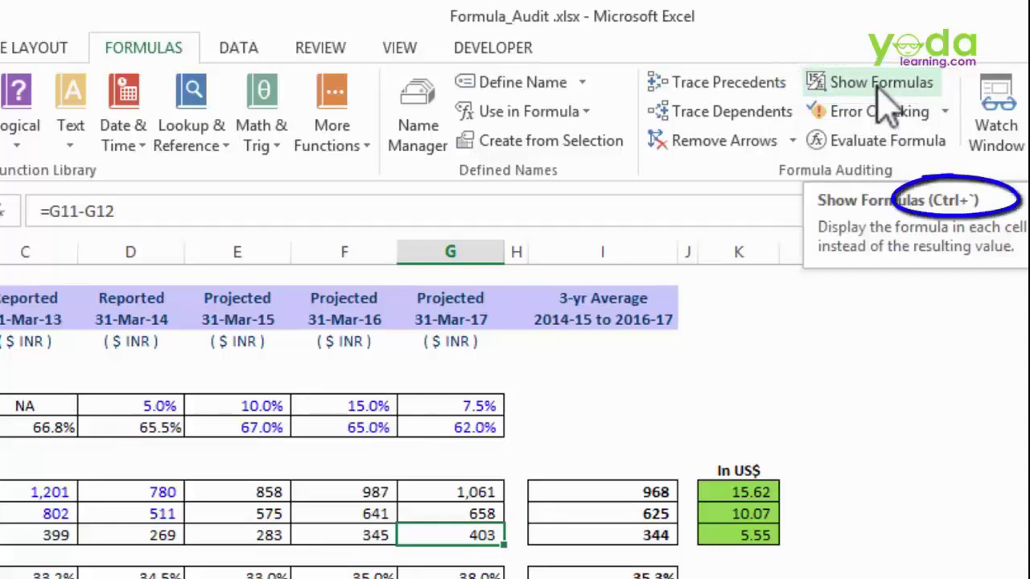
{"action": "left_click", "coordinate": [875, 82]}
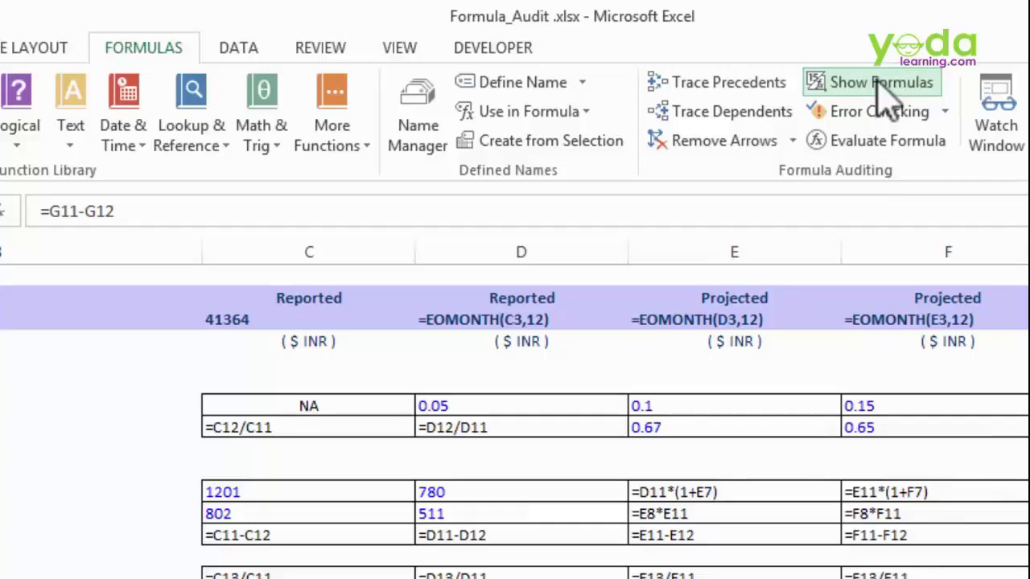
{"action": "left_click", "coordinate": [885, 88]}
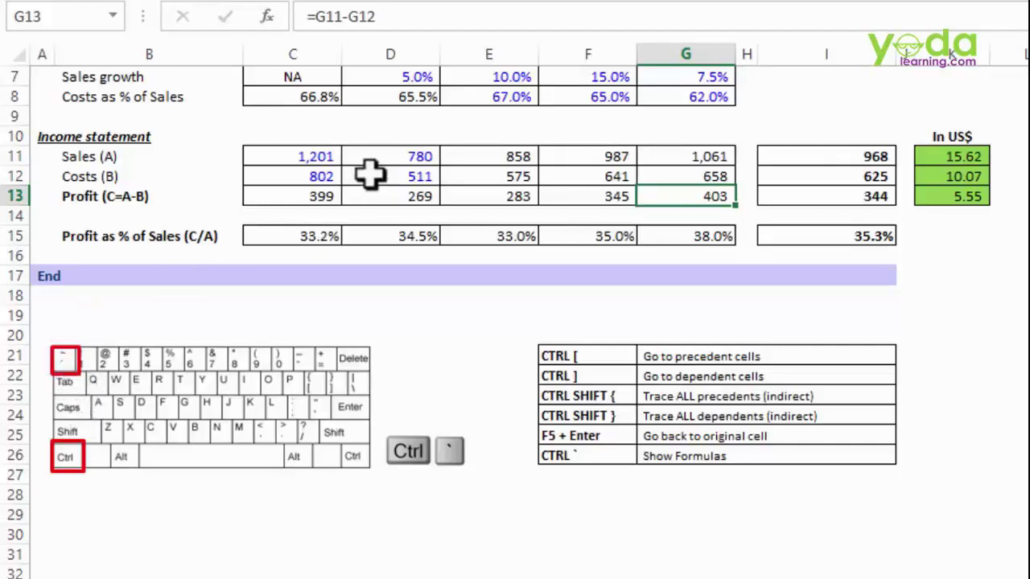
{"action": "scroll", "coordinate": [465, 156], "scroll_direction": "up", "scroll_amount": 1}
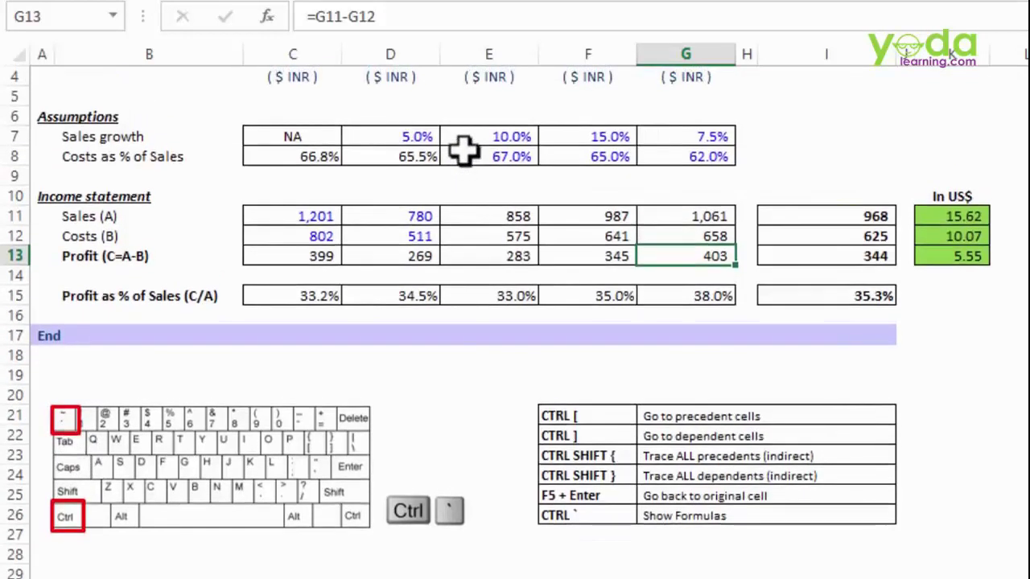
{"action": "key", "text": "ctrl+grave"}
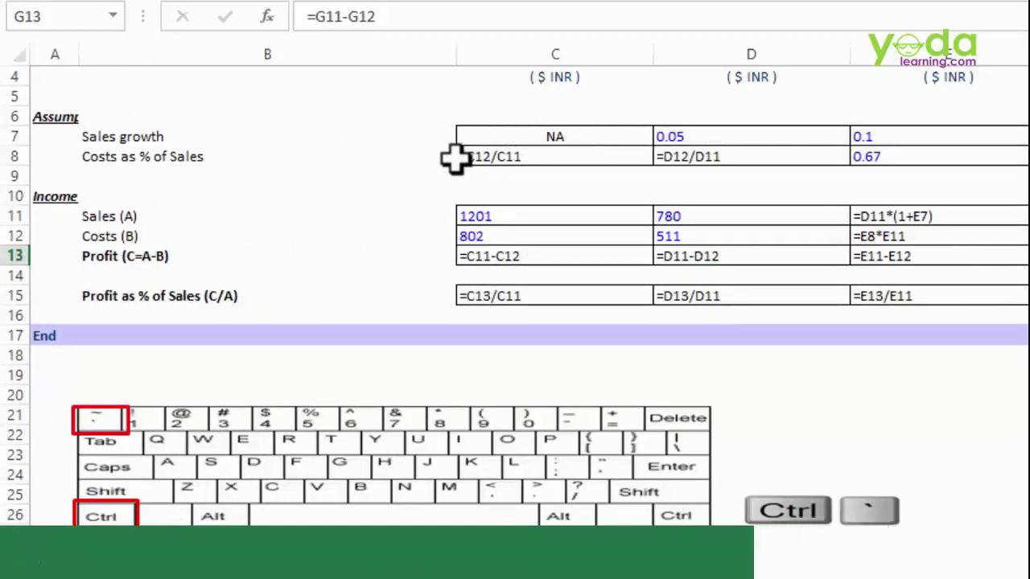
{"action": "key", "text": "ctrl+grave"}
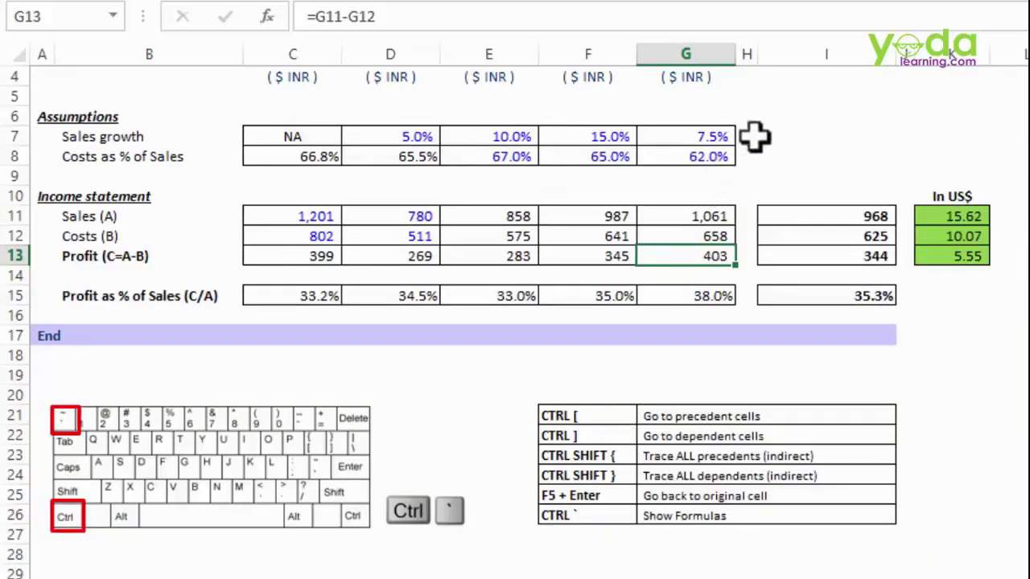
{"action": "left_click", "coordinate": [845, 122]}
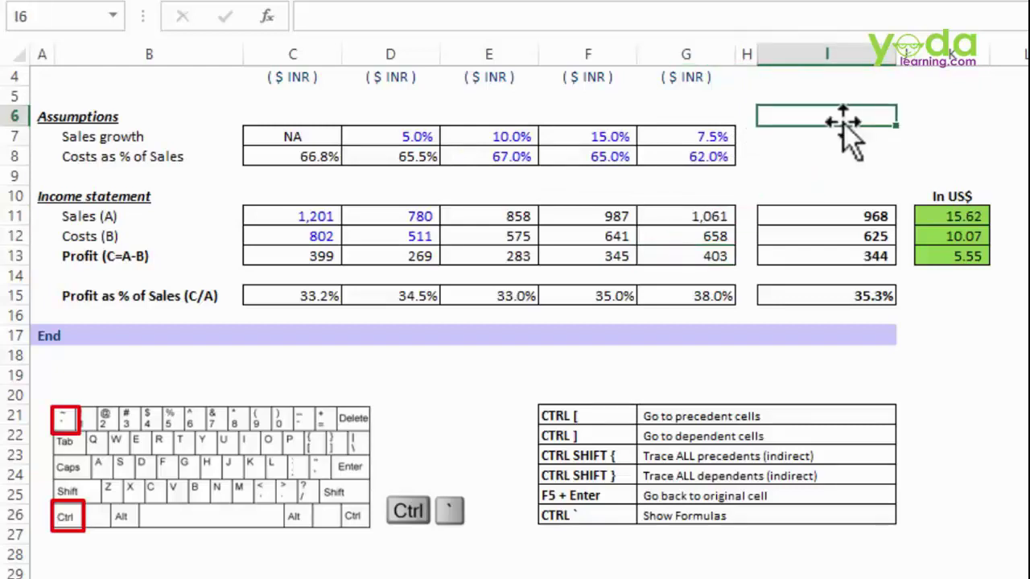
{"action": "scroll", "coordinate": [843, 123], "scroll_direction": "up", "scroll_amount": 1}
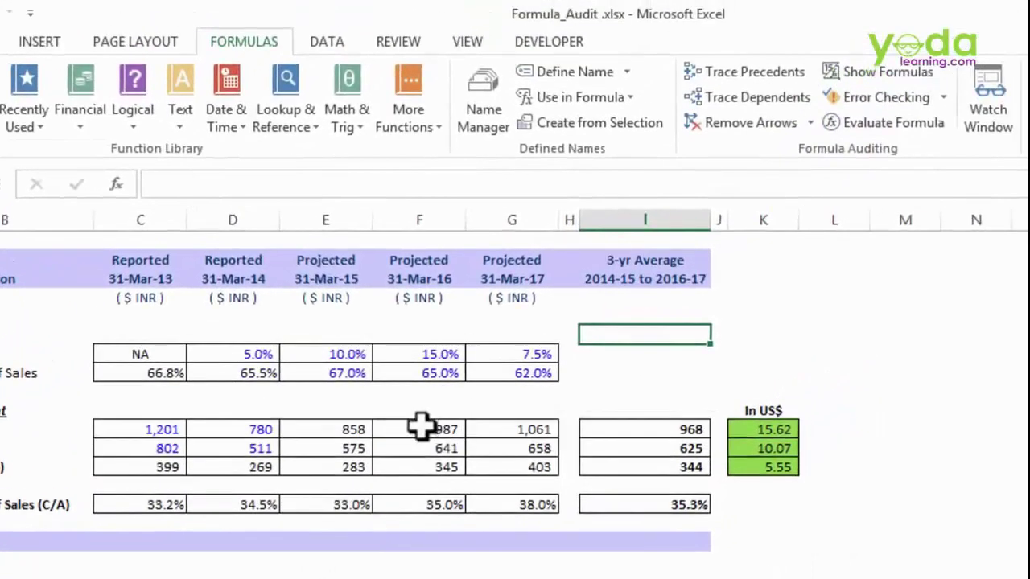
{"action": "left_click", "coordinate": [420, 426]}
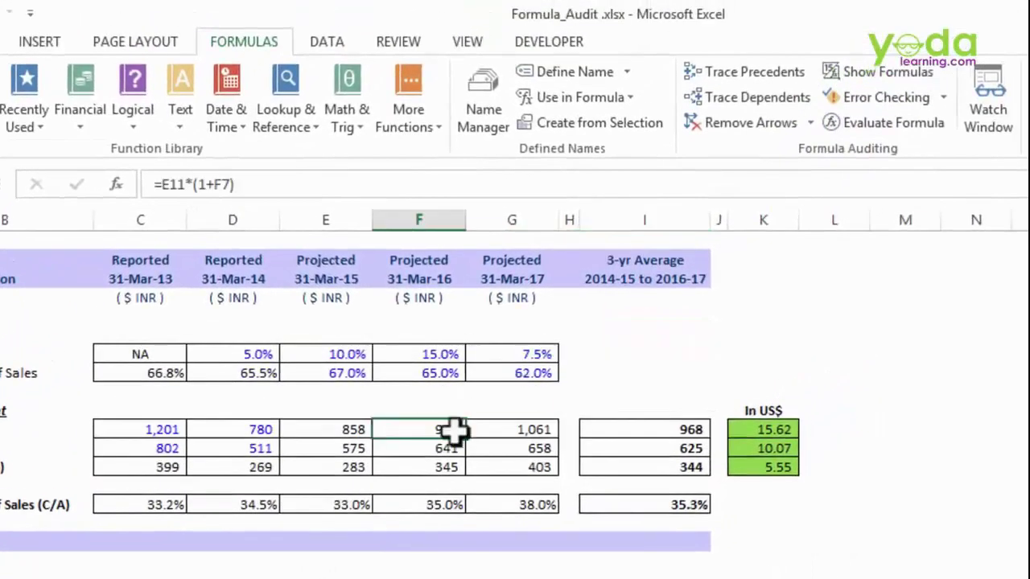
{"action": "left_click", "coordinate": [714, 79]}
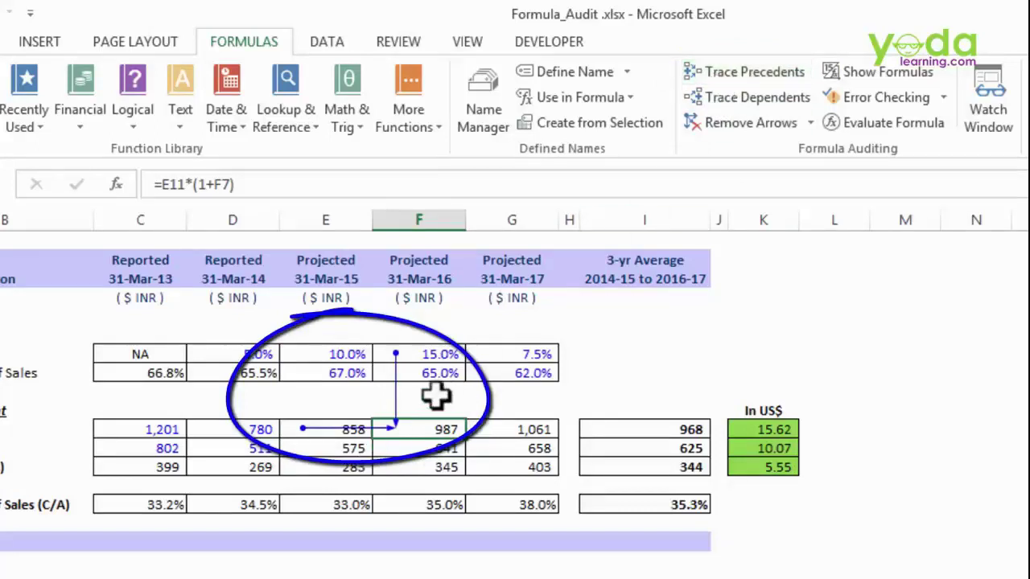
{"action": "left_click", "coordinate": [524, 427]}
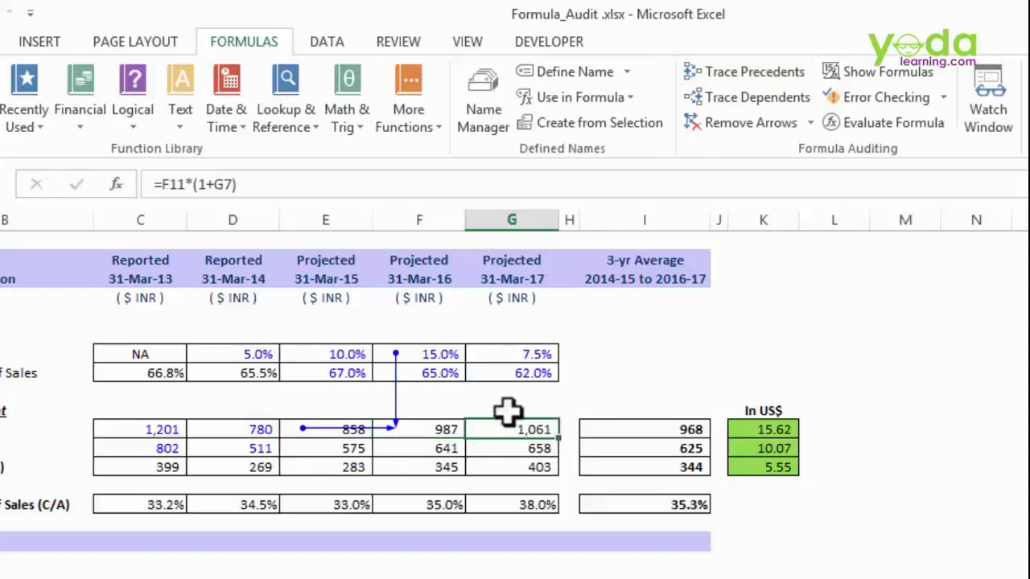
{"action": "left_click", "coordinate": [756, 76]}
{"action": "left_click", "coordinate": [757, 78]}
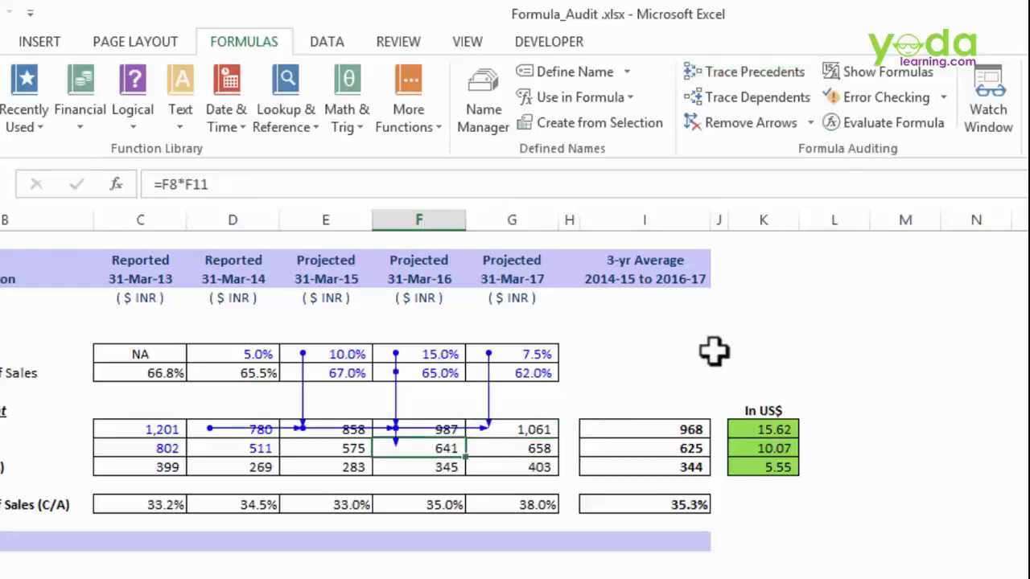
{"action": "left_click", "coordinate": [527, 429]}
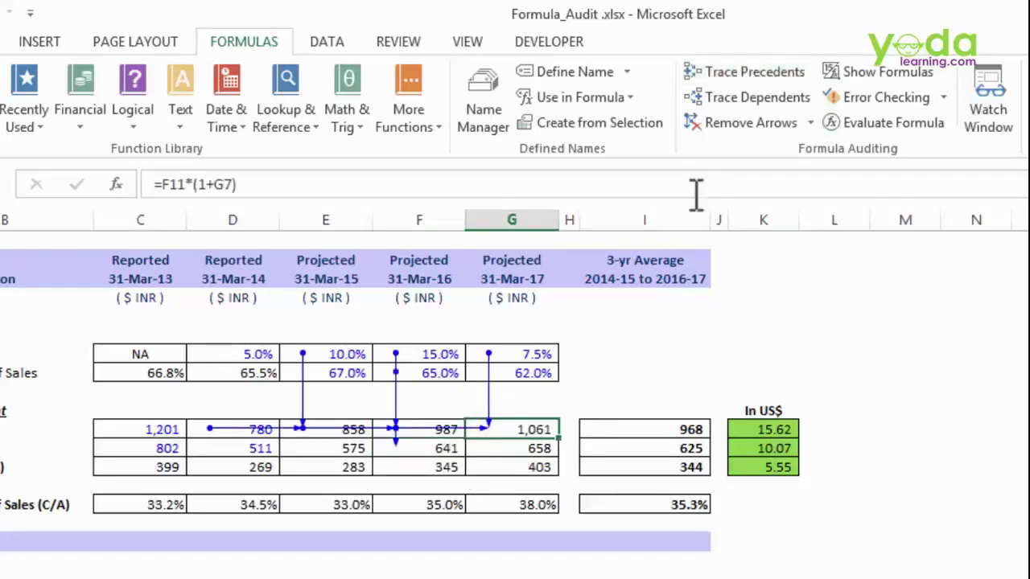
{"action": "left_click", "coordinate": [756, 100]}
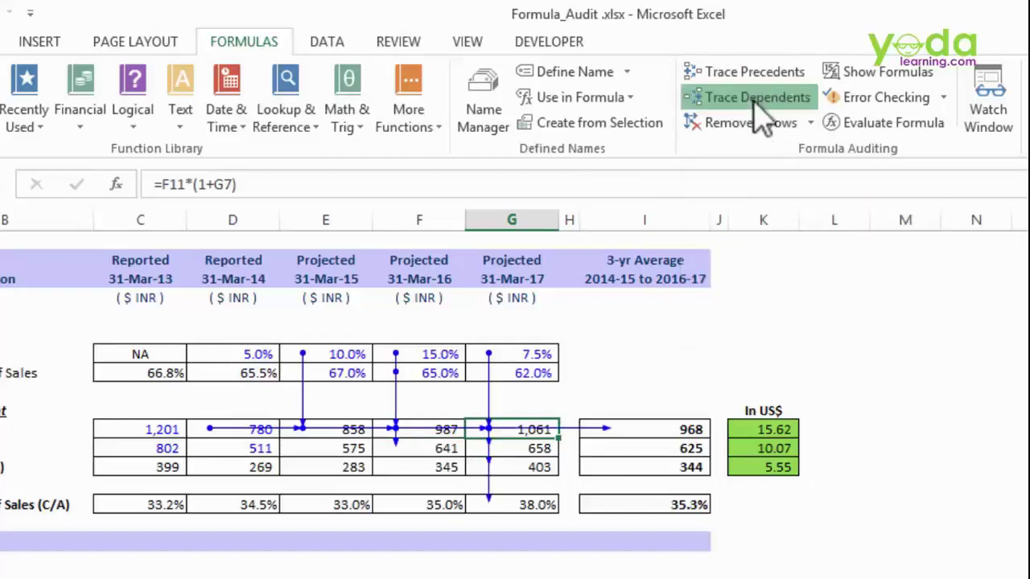
{"action": "left_click", "coordinate": [756, 100]}
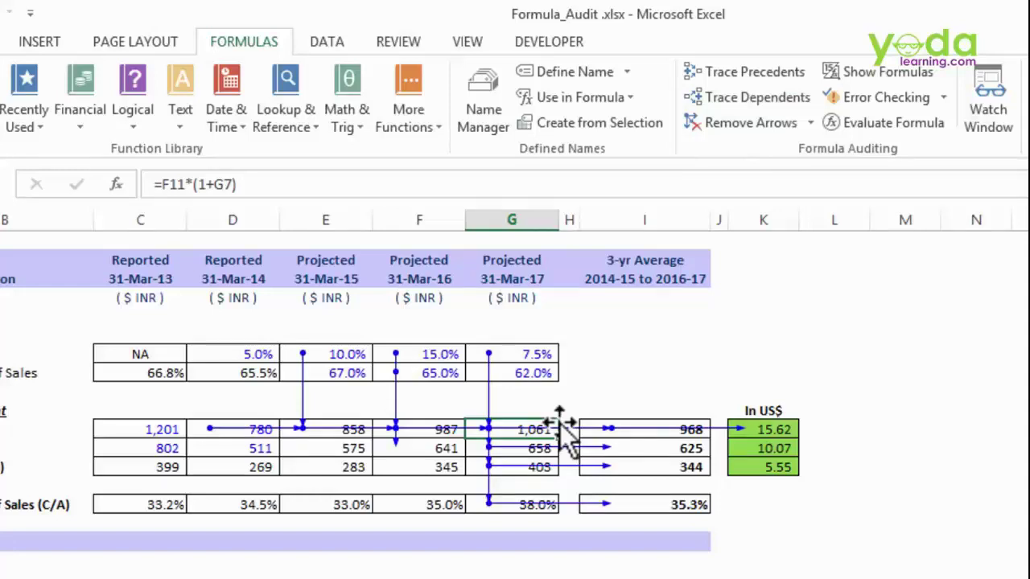
{"action": "left_click", "coordinate": [736, 133]}
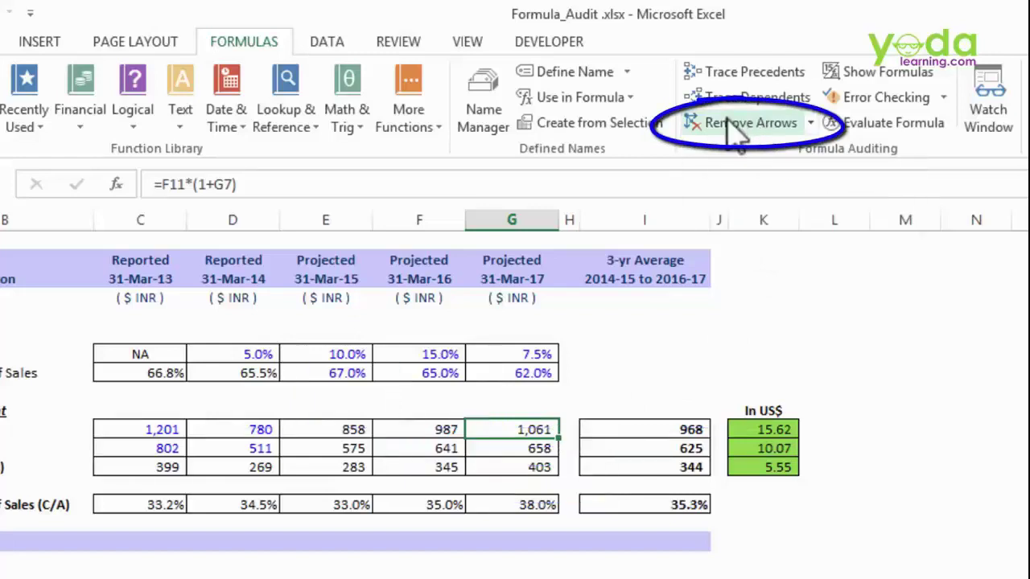
{"action": "left_click", "coordinate": [770, 430]}
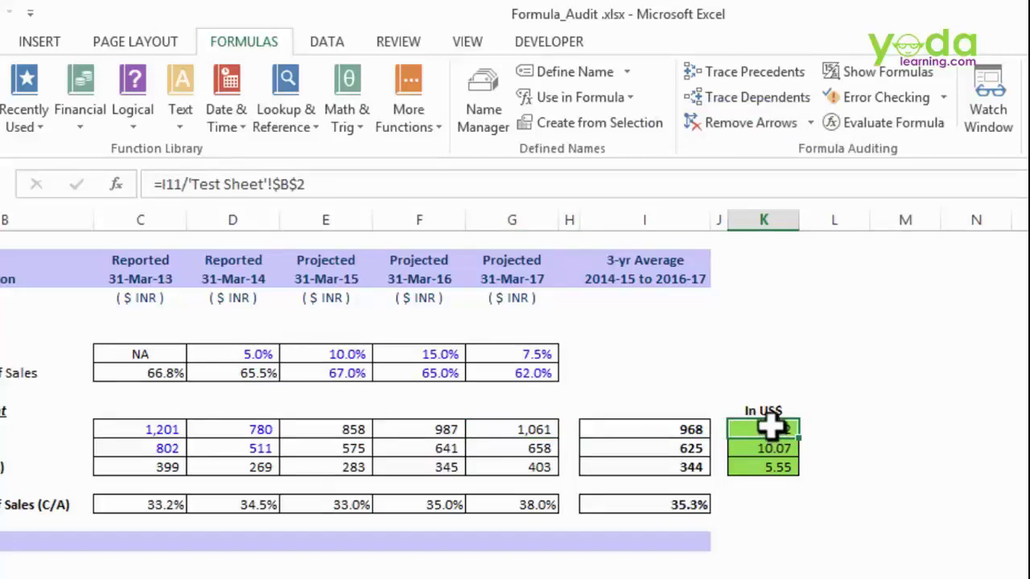
- Trace K11's dependents (none found) and two levels of its precedent arrows
{"action": "left_click", "coordinate": [747, 106]}
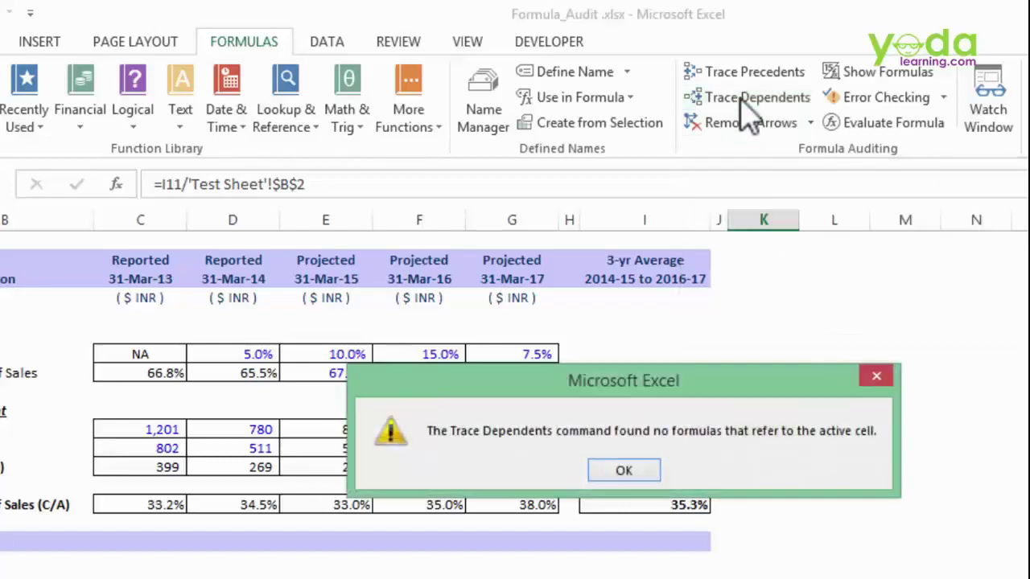
{"action": "left_click", "coordinate": [635, 466]}
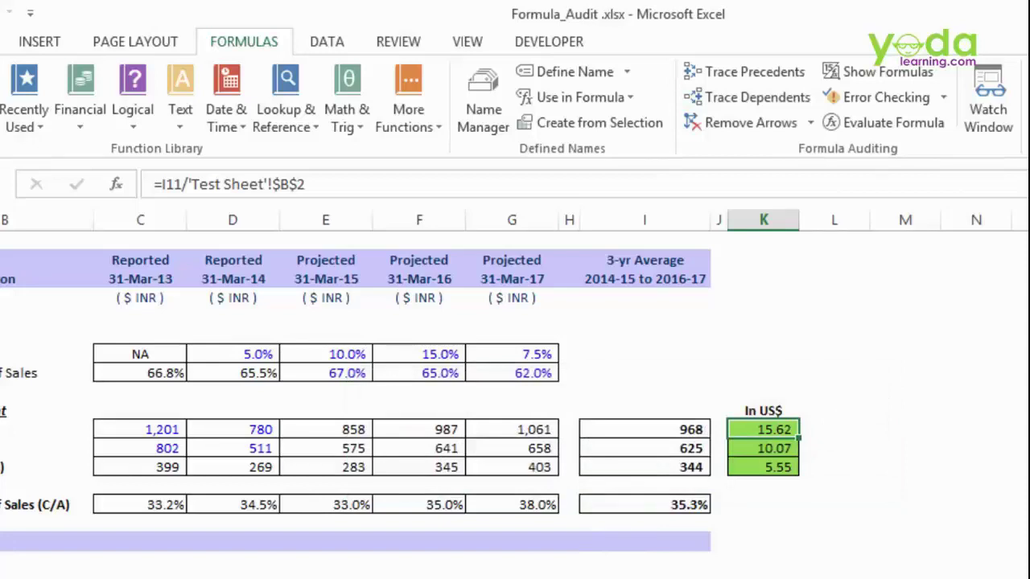
{"action": "left_click", "coordinate": [745, 74]}
{"action": "left_click", "coordinate": [745, 74]}
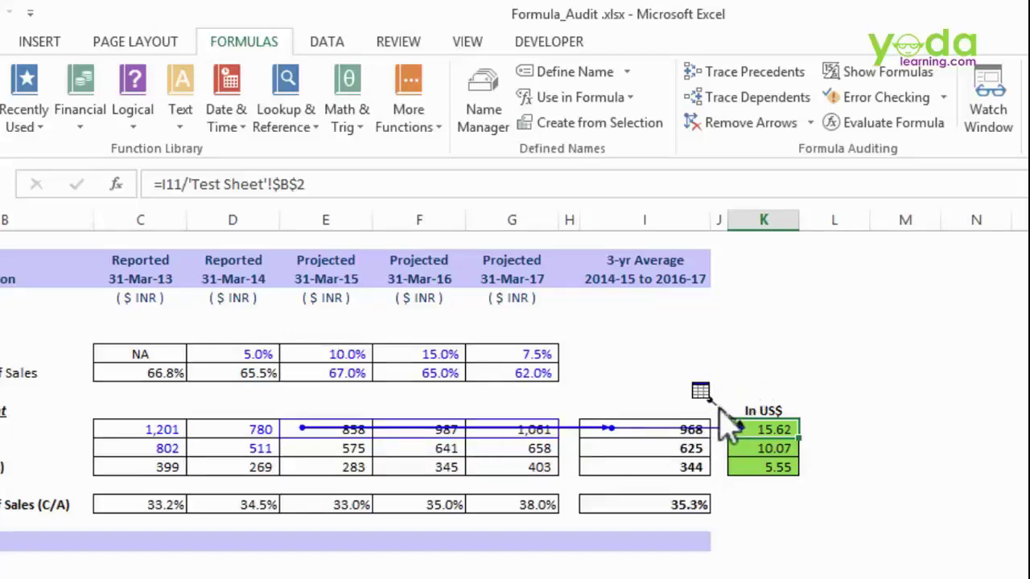
- Follow the trace arrow to the 62 rate in Test Sheet!$B$2, return, and remove the arrows
{"action": "double_click", "coordinate": [722, 409]}
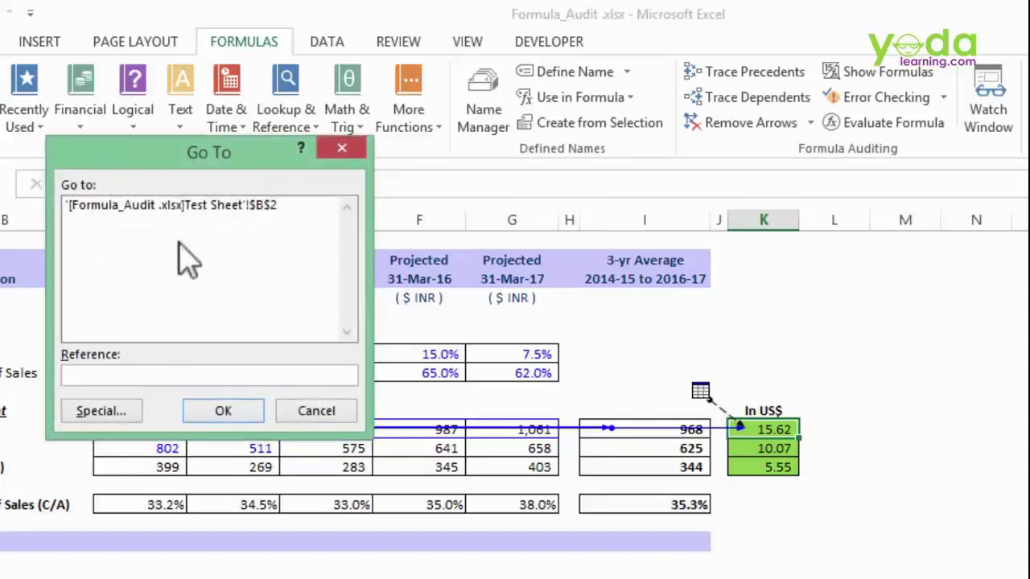
{"action": "left_click", "coordinate": [139, 206]}
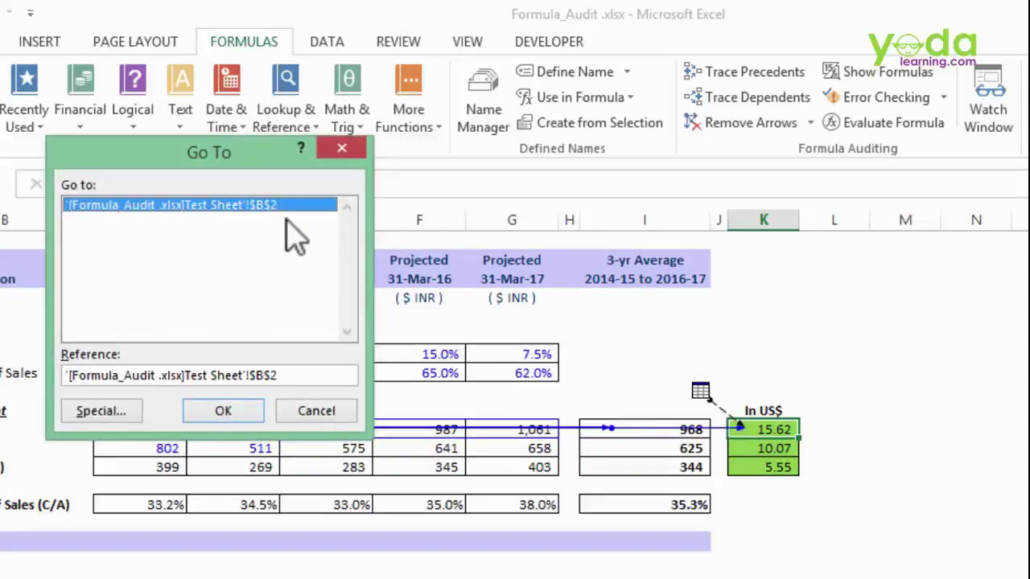
{"action": "left_click", "coordinate": [228, 413]}
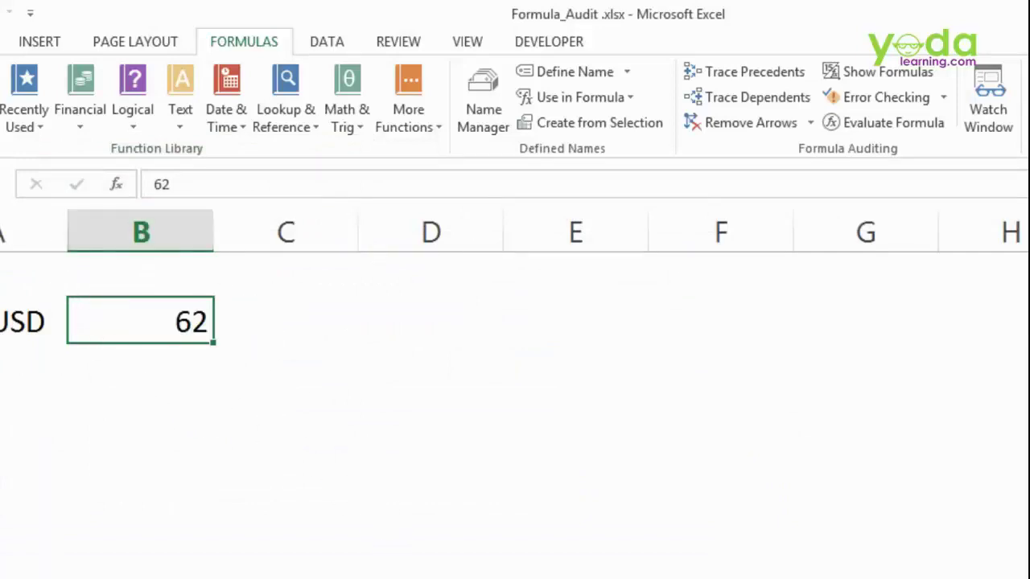
{"action": "key", "text": "ctrl+Page_Up"}
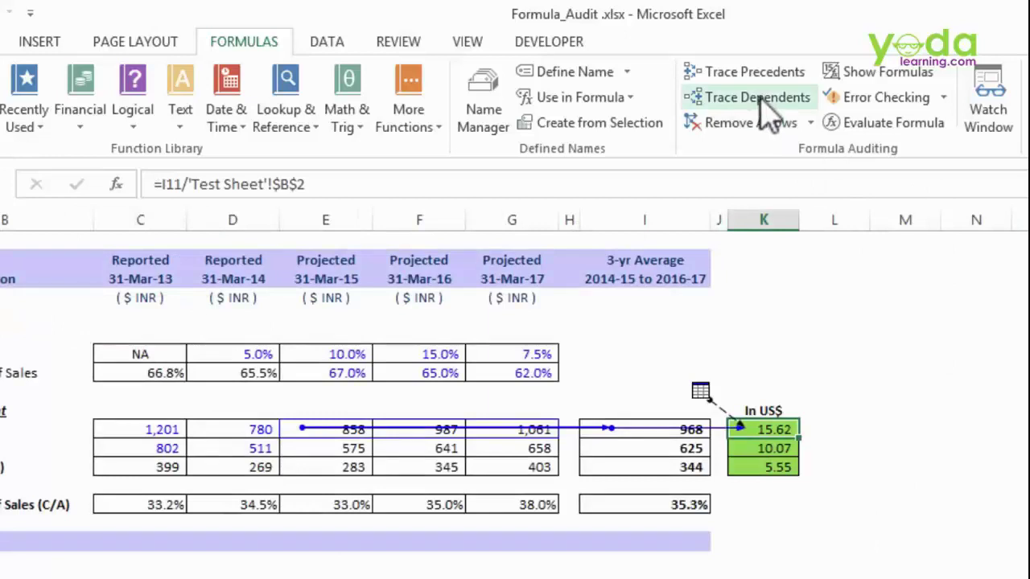
{"action": "left_click", "coordinate": [771, 124]}
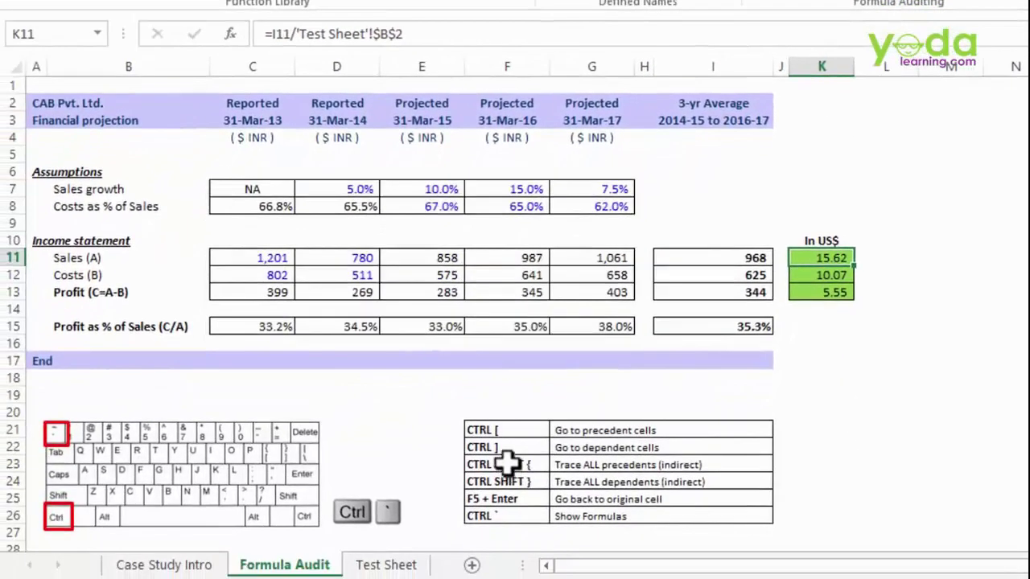
- Review the trace-all and go-to-precedent shortcut rows and the Sales formula in G11
{"action": "mouse_move", "coordinate": [507, 465]}
{"action": "left_mouse_down"}
{"action": "mouse_move", "coordinate": [499, 499]}
{"action": "mouse_move", "coordinate": [494, 465]}
{"action": "left_mouse_up"}
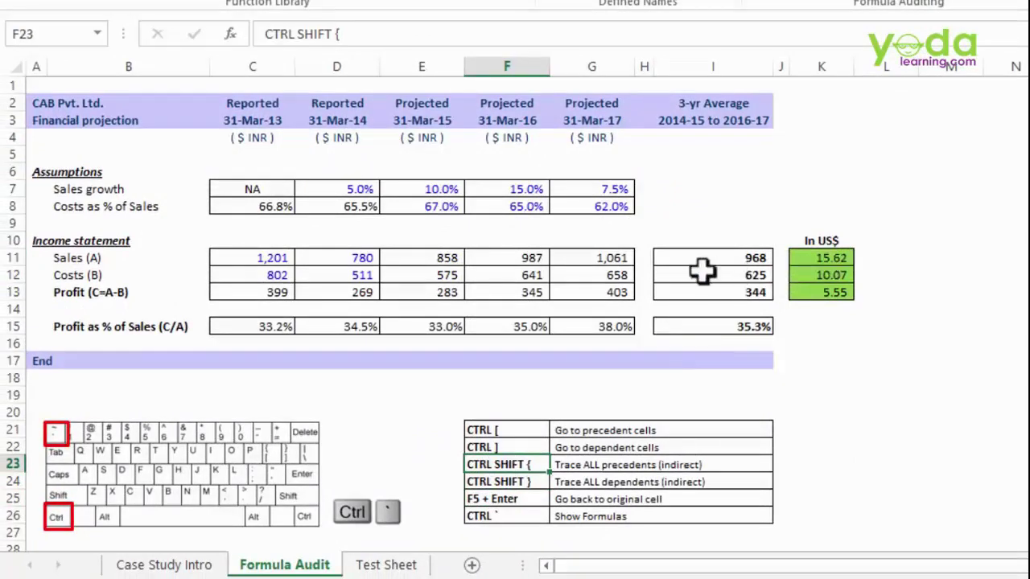
{"action": "left_click", "coordinate": [586, 255]}
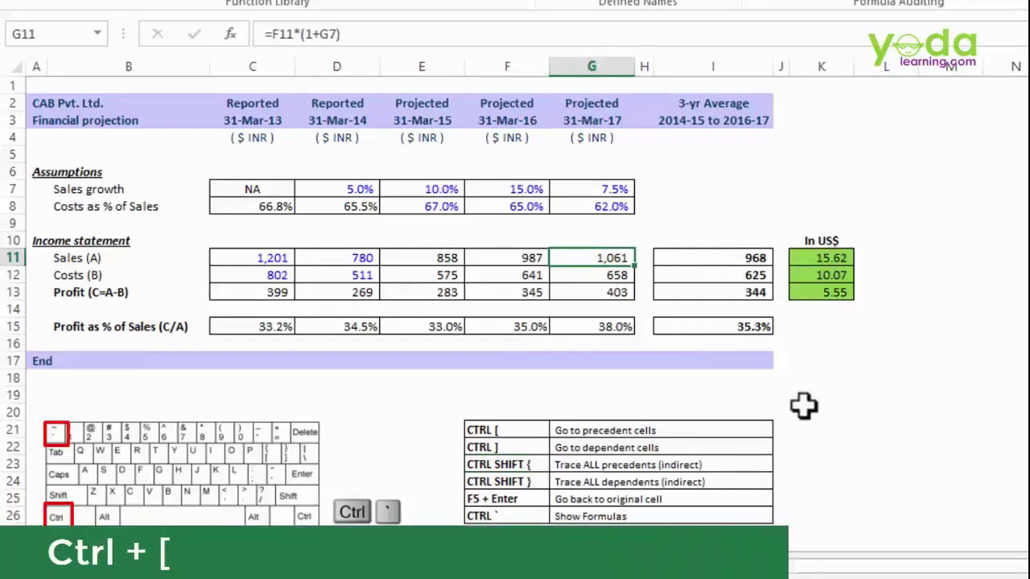
{"action": "left_click_drag", "start_coordinate": [492, 431], "coordinate": [591, 420]}
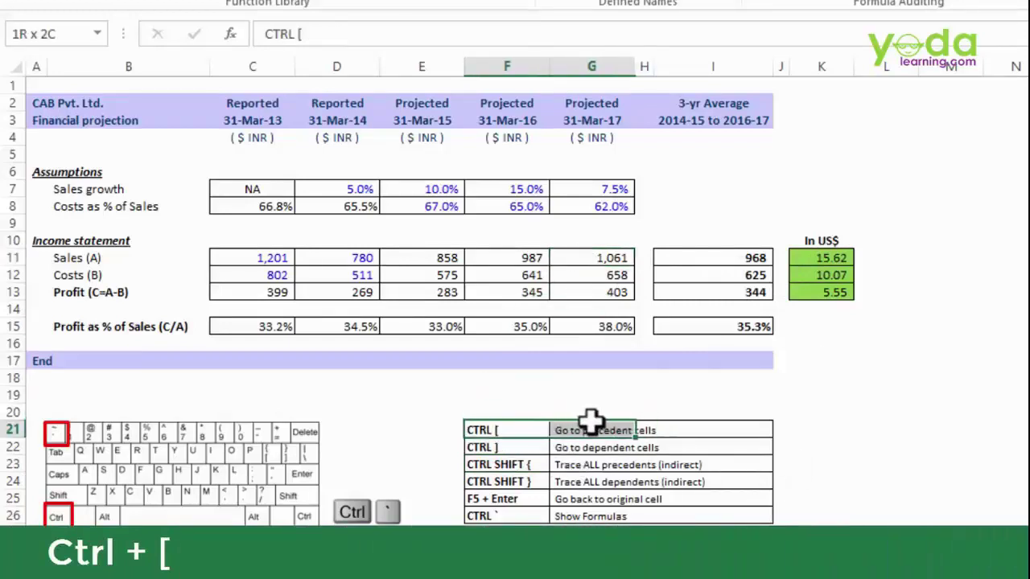
- Jump from G12's profit formula, then from K11 to I11, using Ctrl+[
{"action": "left_click", "coordinate": [621, 273]}
{"action": "key", "text": "ctrl+bracketleft"}
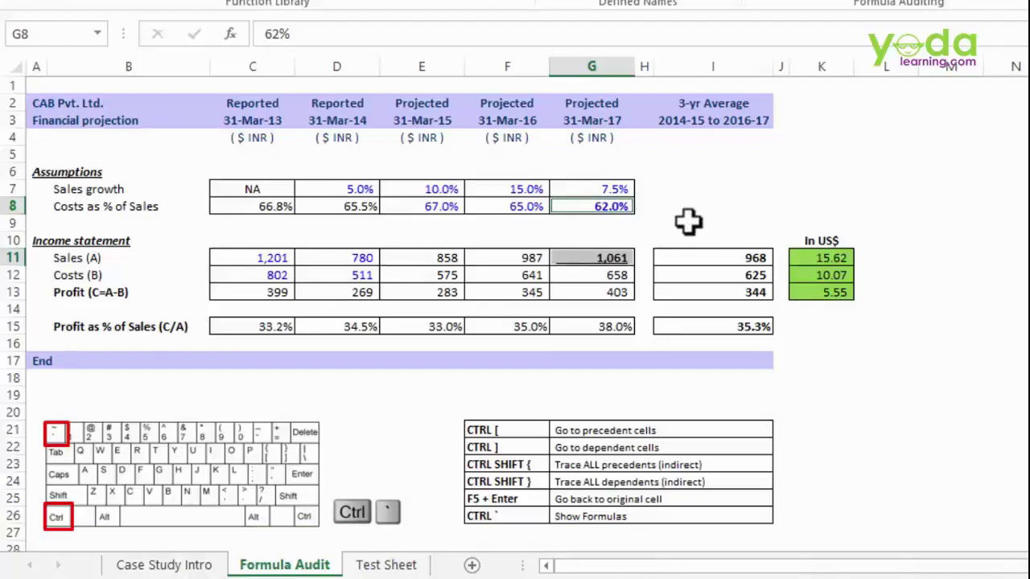
{"action": "left_click", "coordinate": [822, 258]}
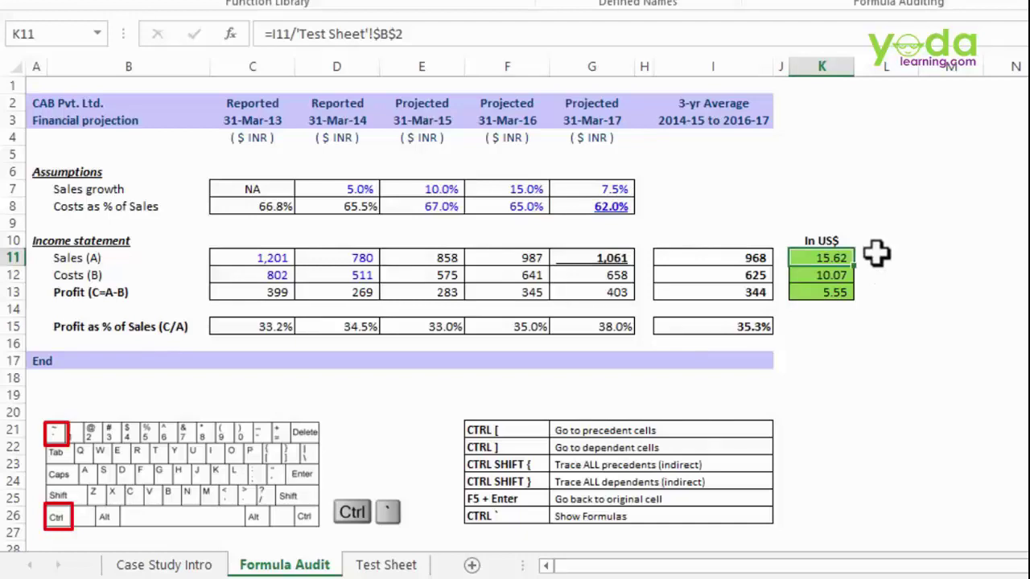
{"action": "key", "text": "ctrl+bracketleft"}
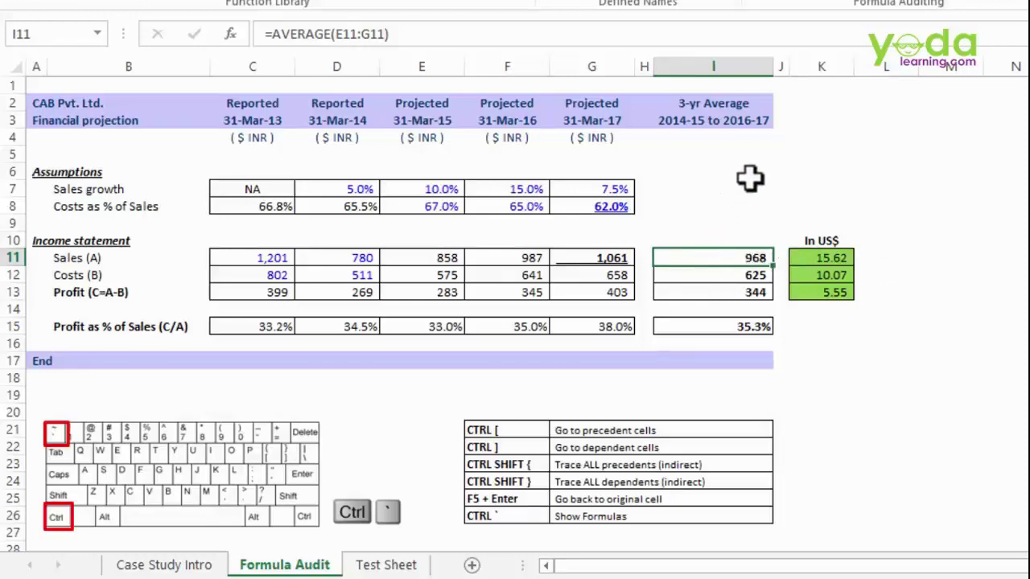
{"action": "left_click", "coordinate": [795, 182]}
- Enter ='Test Sheet'!B2 in K7 to link it to the 62 rate
{"action": "type", "text": "="}
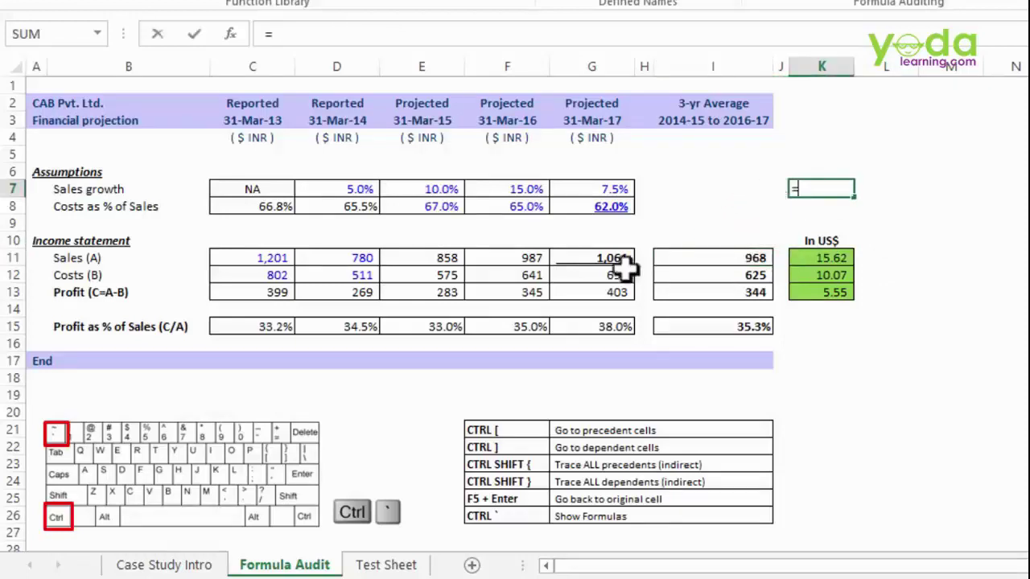
{"action": "left_click", "coordinate": [372, 566]}
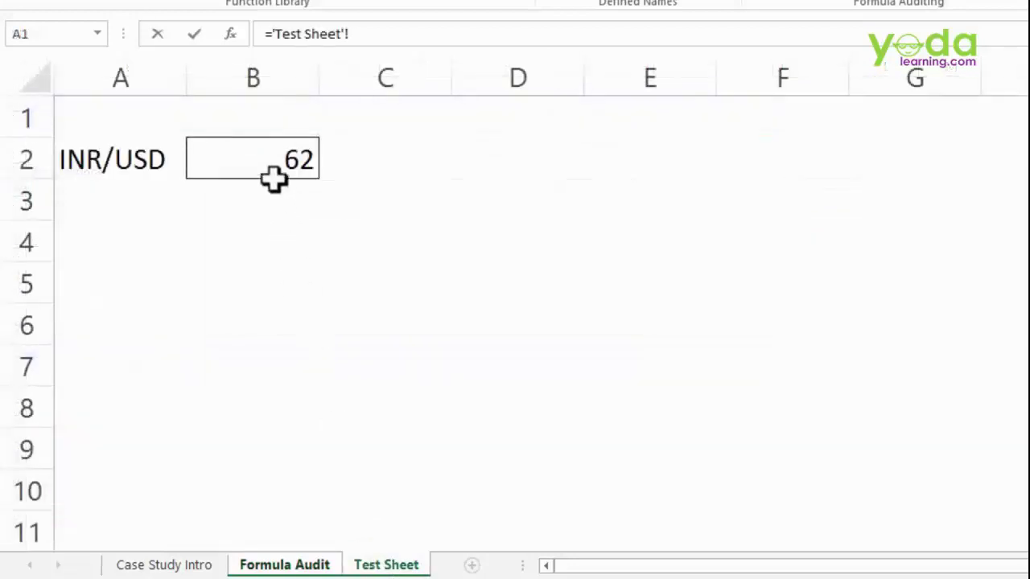
{"action": "left_click", "coordinate": [275, 170]}
{"action": "key", "text": "Return"}
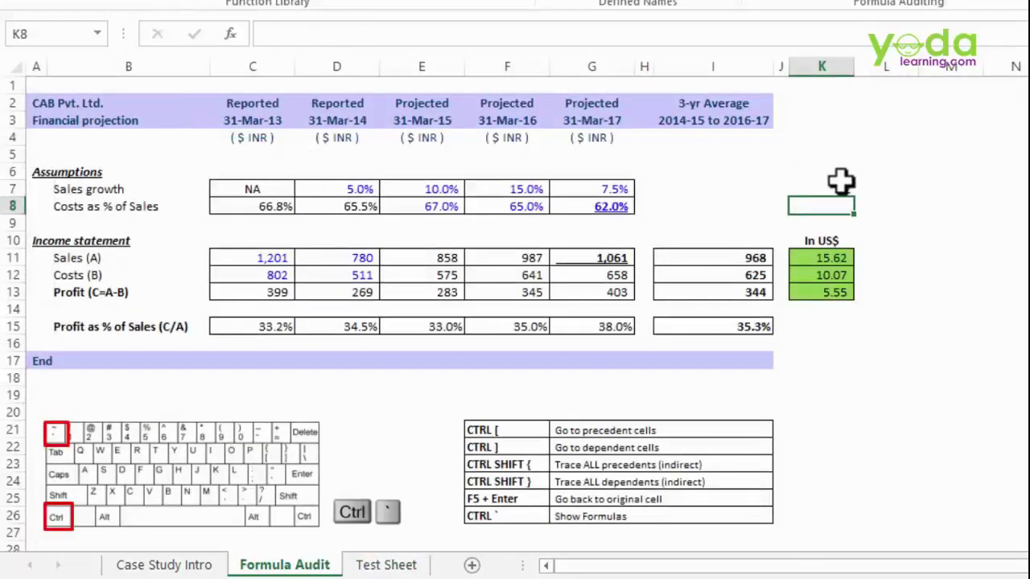
- Jump from K7 to its source rate with Ctrl+[, then return via F5 and Enter
{"action": "left_click", "coordinate": [840, 185]}
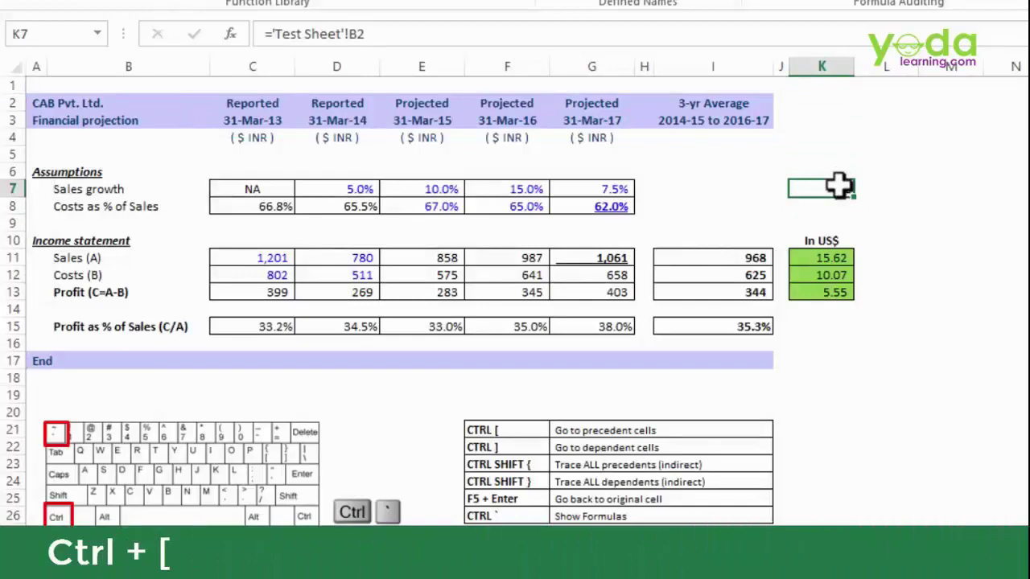
{"action": "key", "text": "ctrl+bracketleft"}
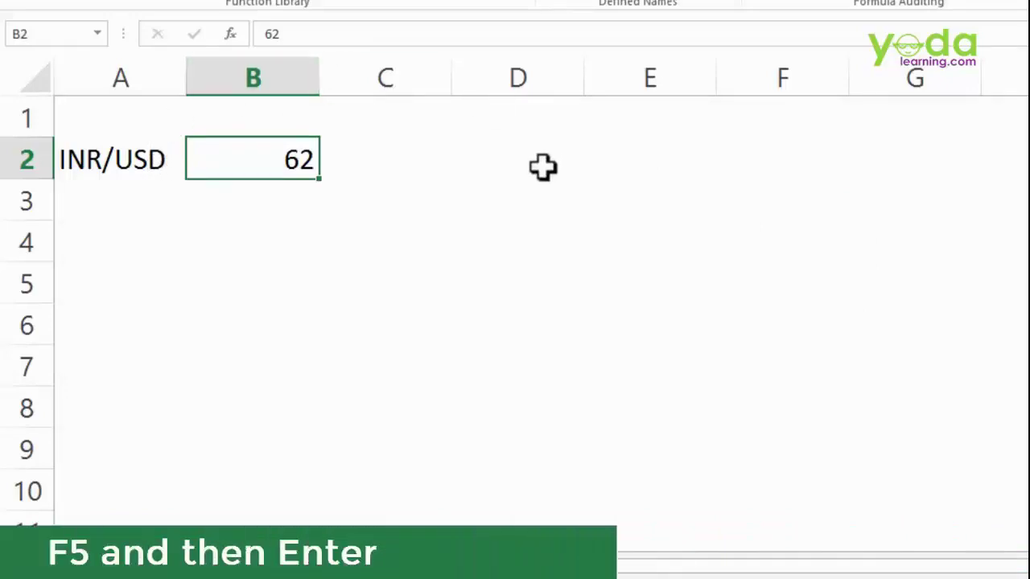
{"action": "key", "text": "F5"}
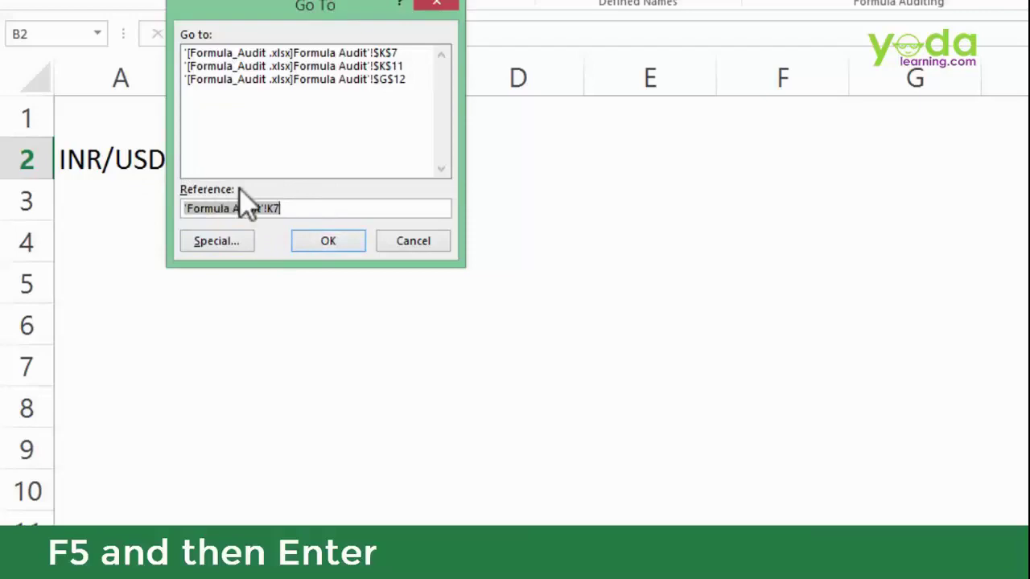
{"action": "key", "text": "Return"}
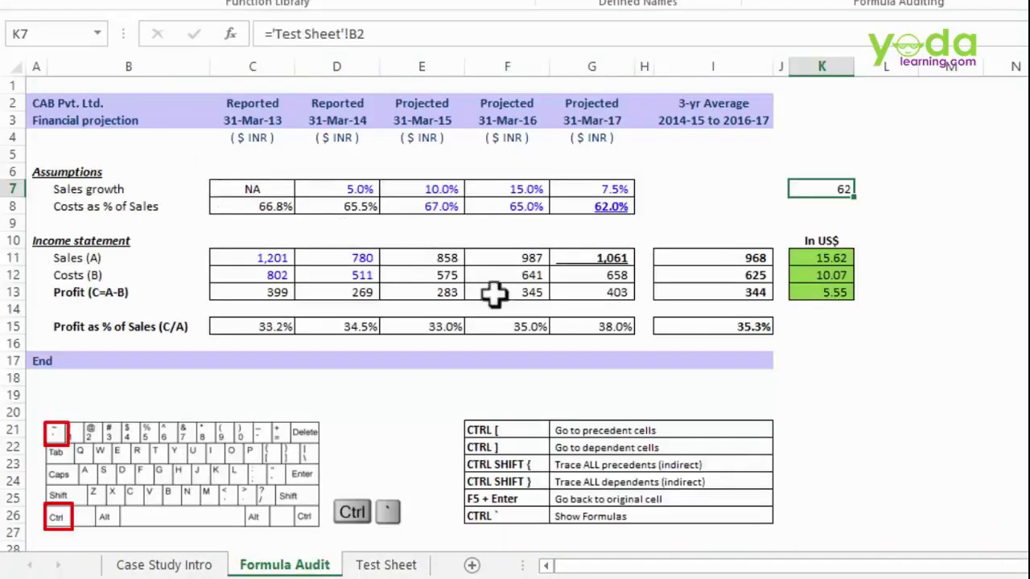
- Fill the go-to-precedent and go-back shortcut table rows yellow
{"action": "scroll", "coordinate": [816, 373], "scroll_direction": "down", "scroll_amount": 2}
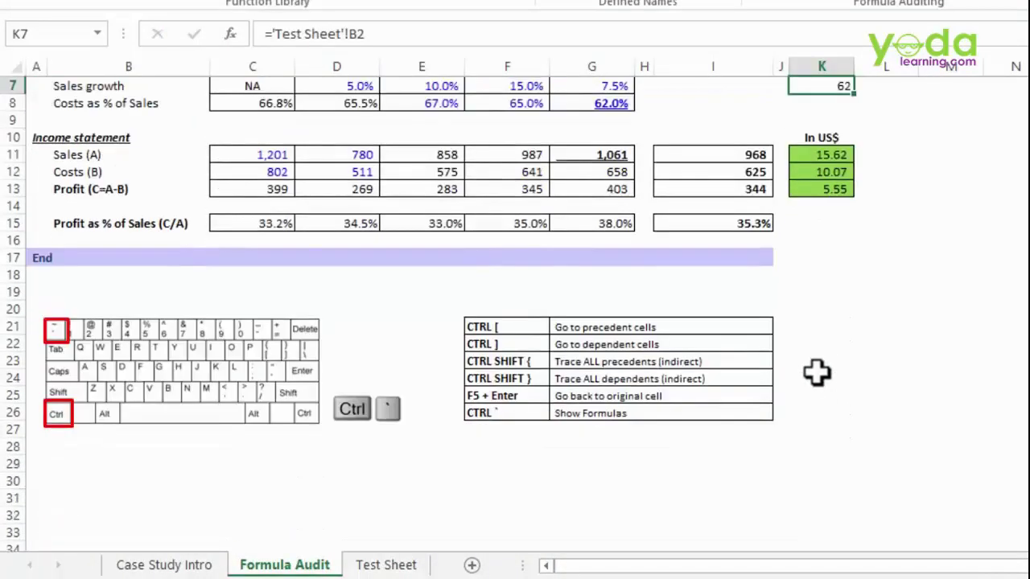
{"action": "left_click_drag", "start_coordinate": [490, 328], "coordinate": [720, 325]}
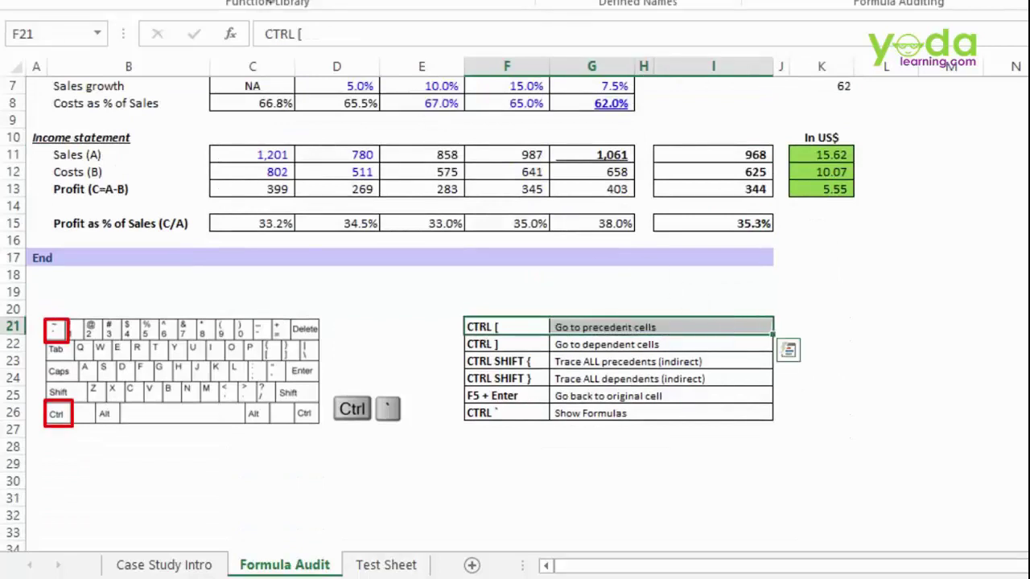
{"action": "key", "text": "alt+h"}
{"action": "left_click", "coordinate": [308, 2]}
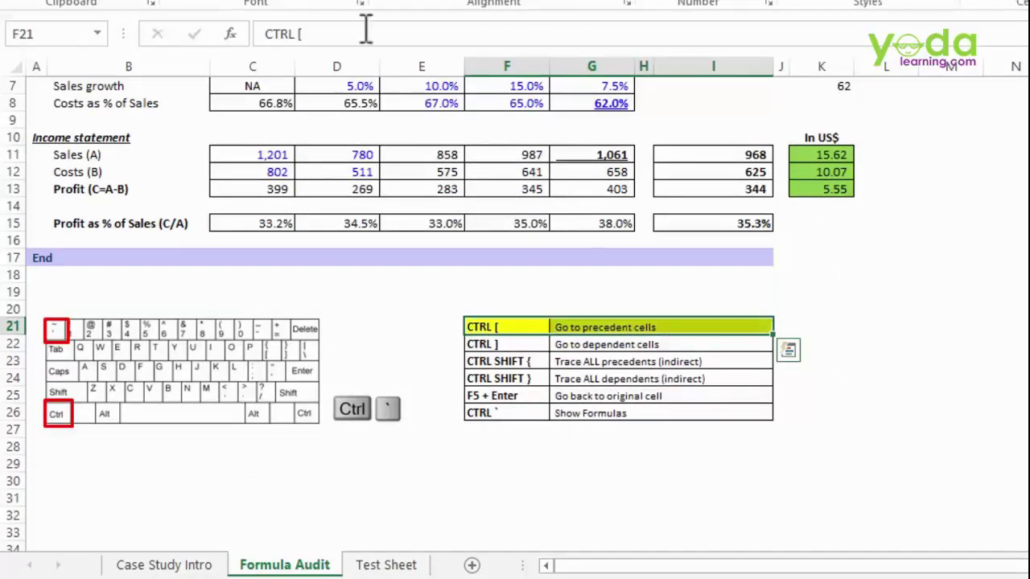
{"action": "left_click_drag", "start_coordinate": [519, 392], "coordinate": [639, 391]}
{"action": "key", "text": "F4"}
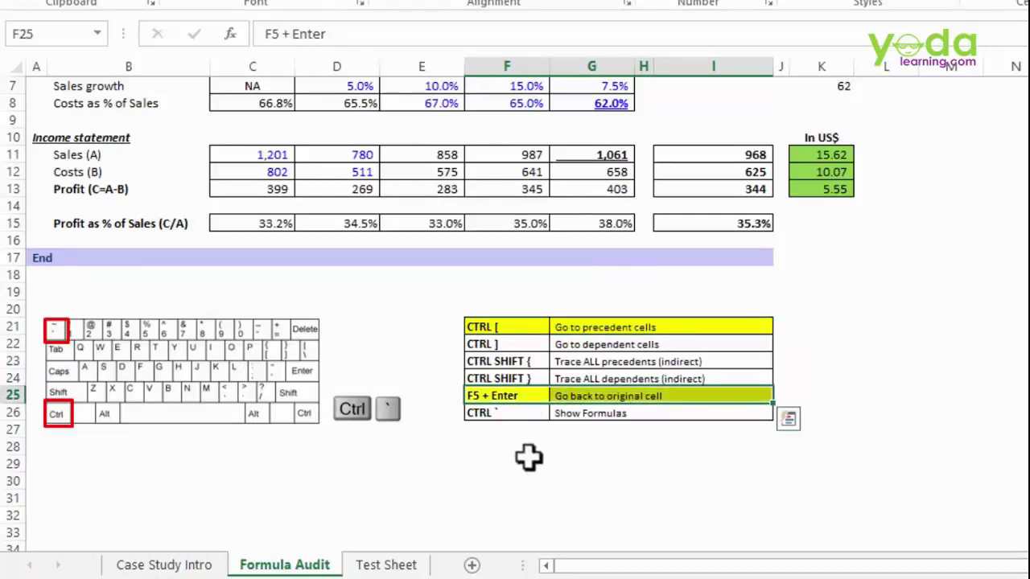
{"action": "left_click", "coordinate": [591, 480]}
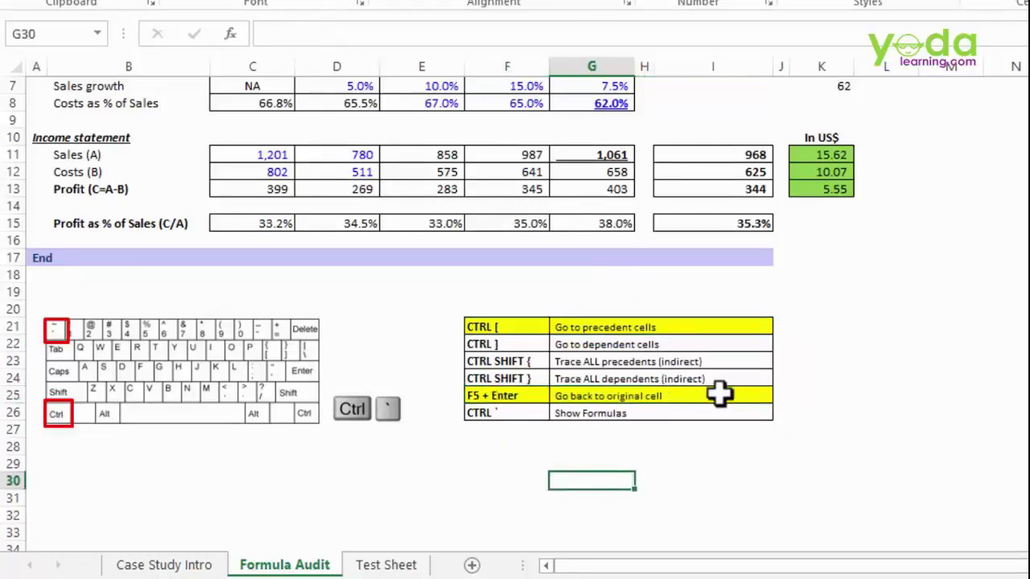
- Repeat the K7 precedent jump with Ctrl+[ and return with F5 and Enter
{"action": "scroll", "coordinate": [791, 166], "scroll_direction": "up", "scroll_amount": 1}
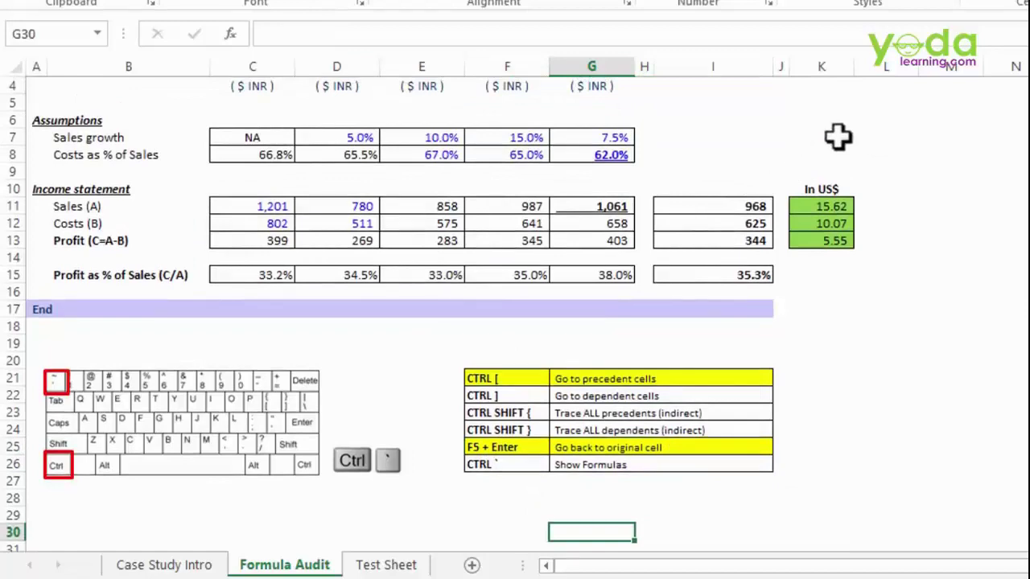
{"action": "left_click", "coordinate": [820, 136]}
{"action": "key", "text": "ctrl+bracketleft"}
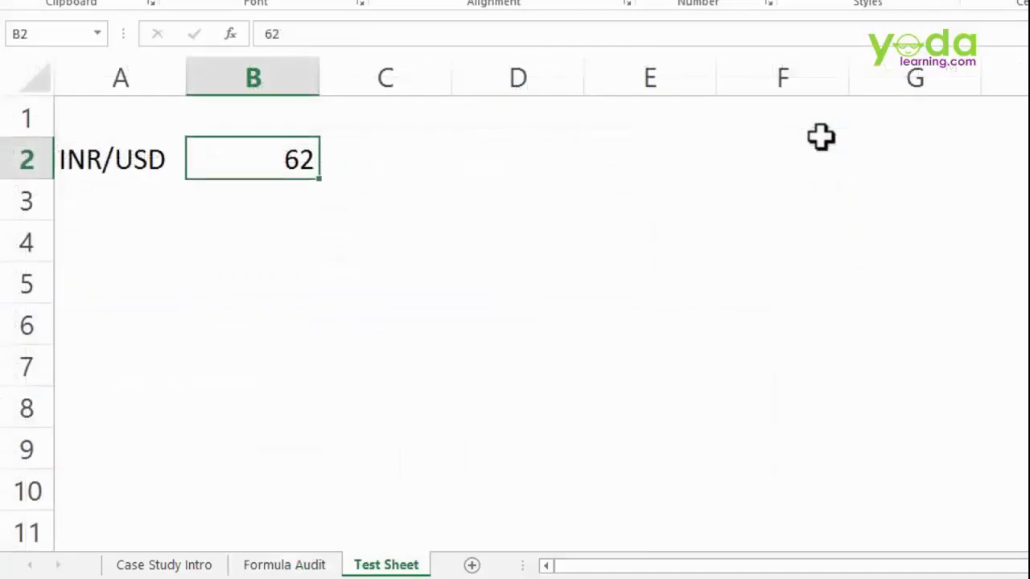
{"action": "key", "text": "F5"}
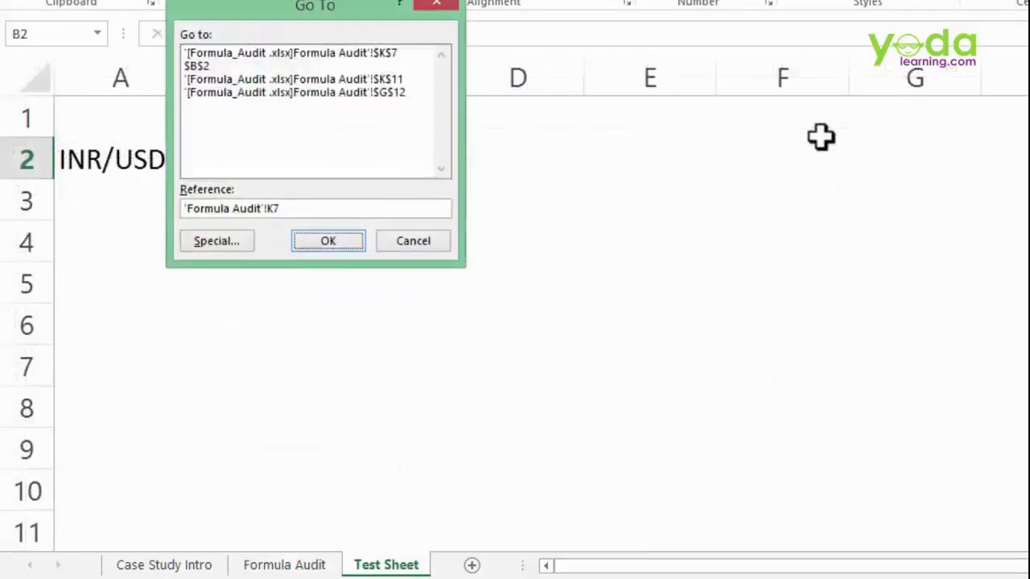
{"action": "key", "text": "Return"}
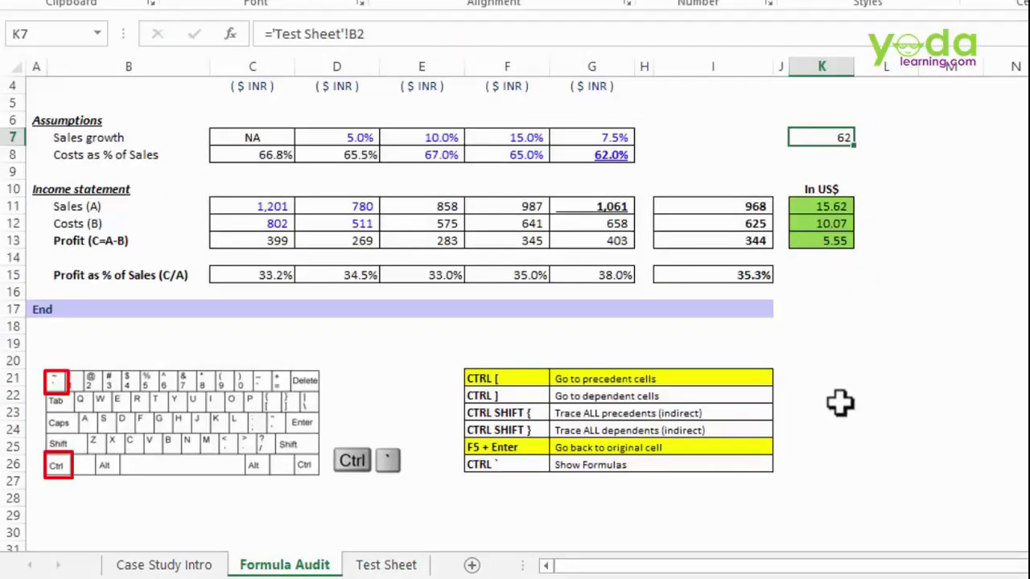
{"action": "left_click", "coordinate": [591, 205]}
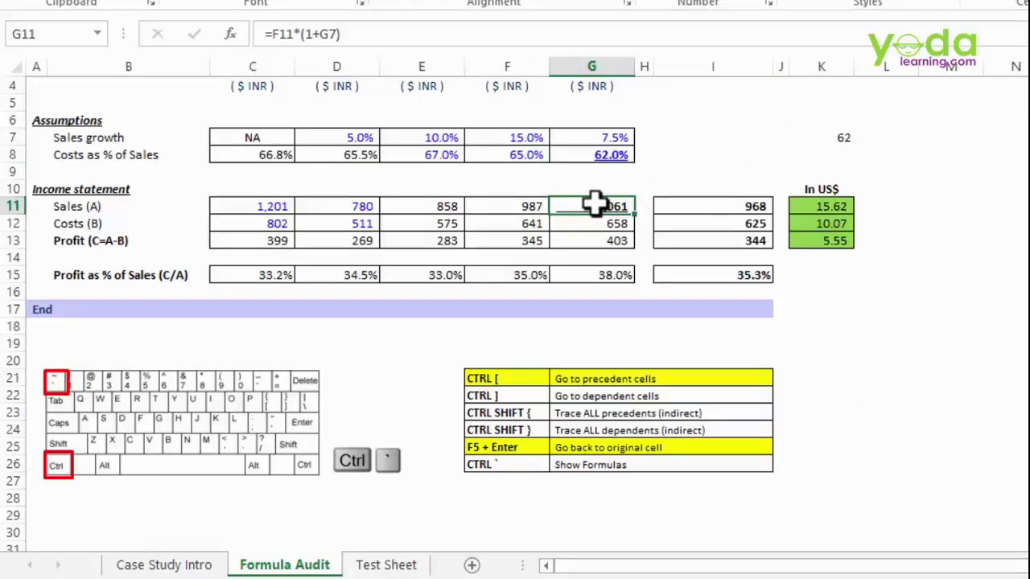
- Fill the two trace-all shortcut rows green
{"action": "left_click_drag", "start_coordinate": [524, 413], "coordinate": [728, 428]}
{"action": "left_click", "coordinate": [332, 3]}
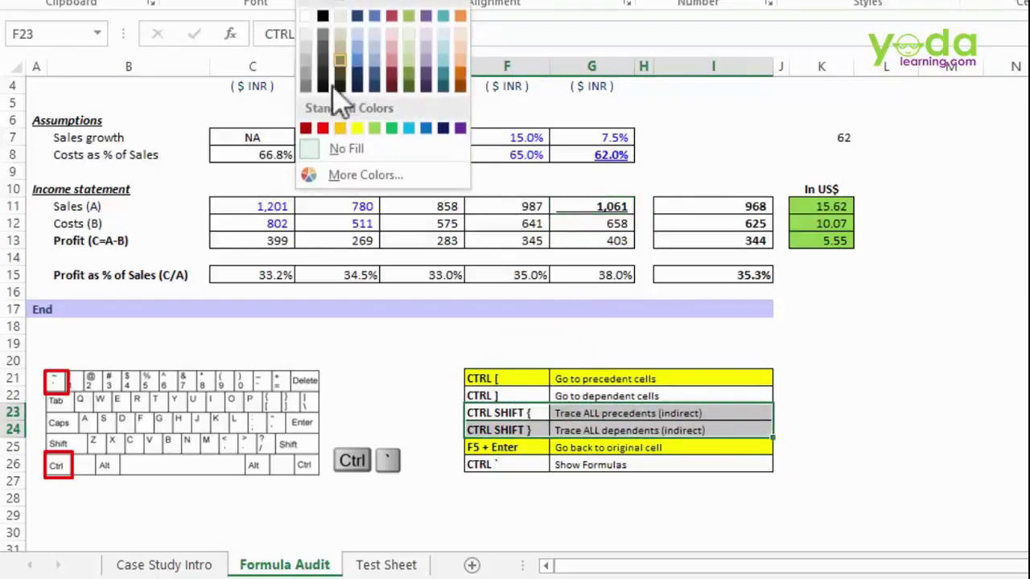
{"action": "left_click", "coordinate": [374, 128]}
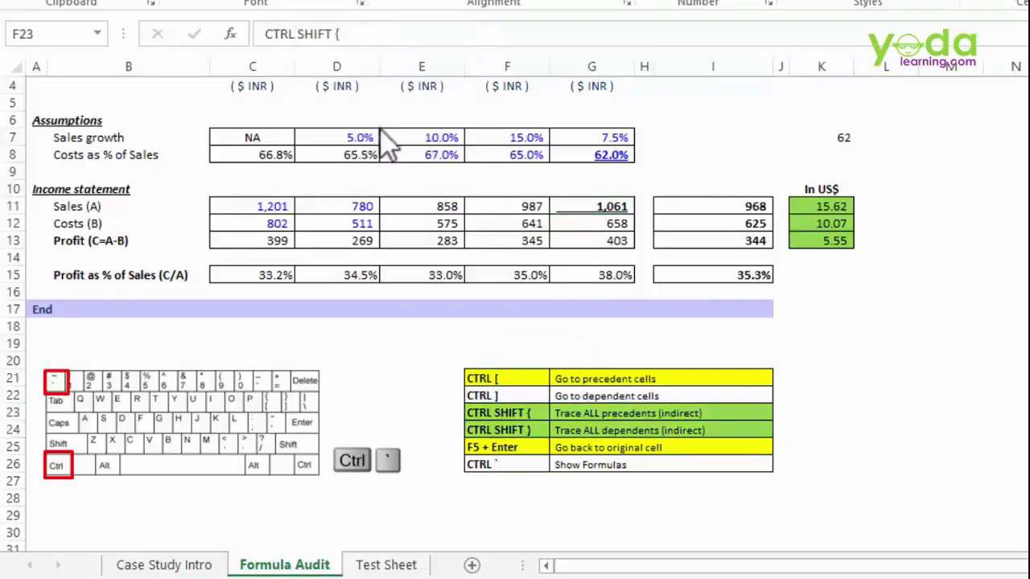
- Select all of G11's precedents with Ctrl+Shift+{ and fill them light blue
{"action": "left_click", "coordinate": [599, 208]}
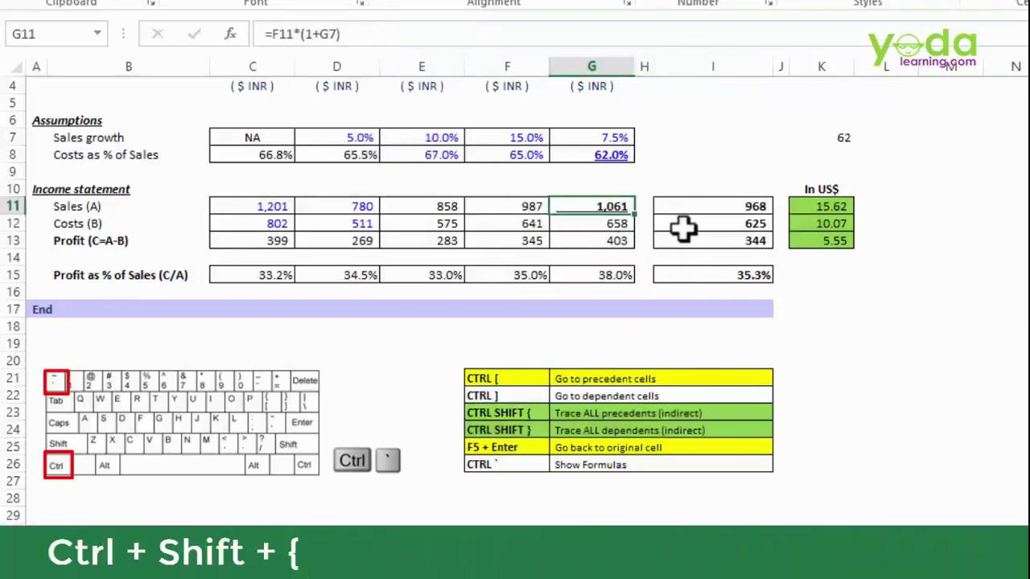
{"action": "key", "text": "ctrl+shift+braceleft"}
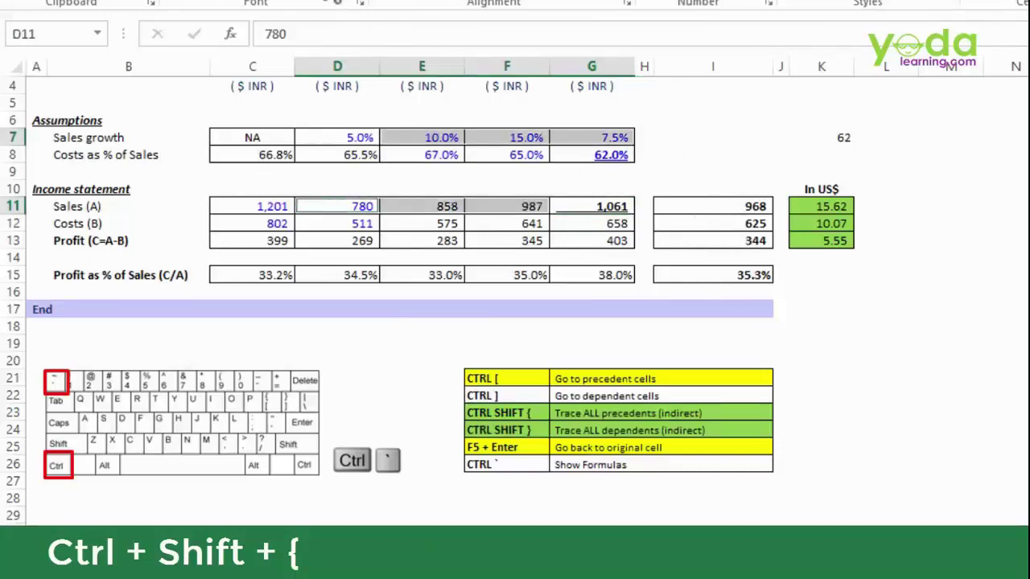
{"action": "left_click", "coordinate": [328, 0]}
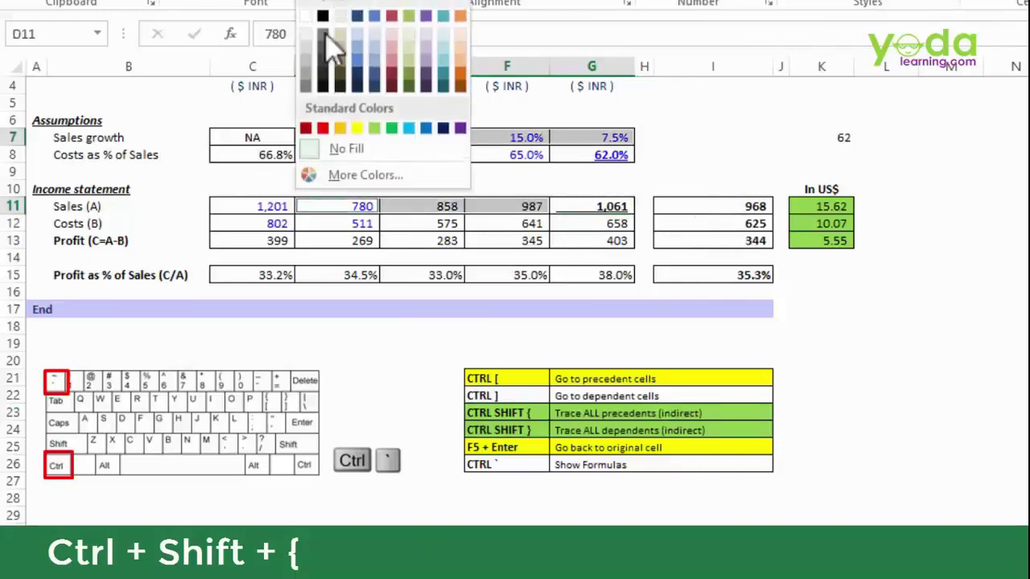
{"action": "left_click", "coordinate": [407, 131]}
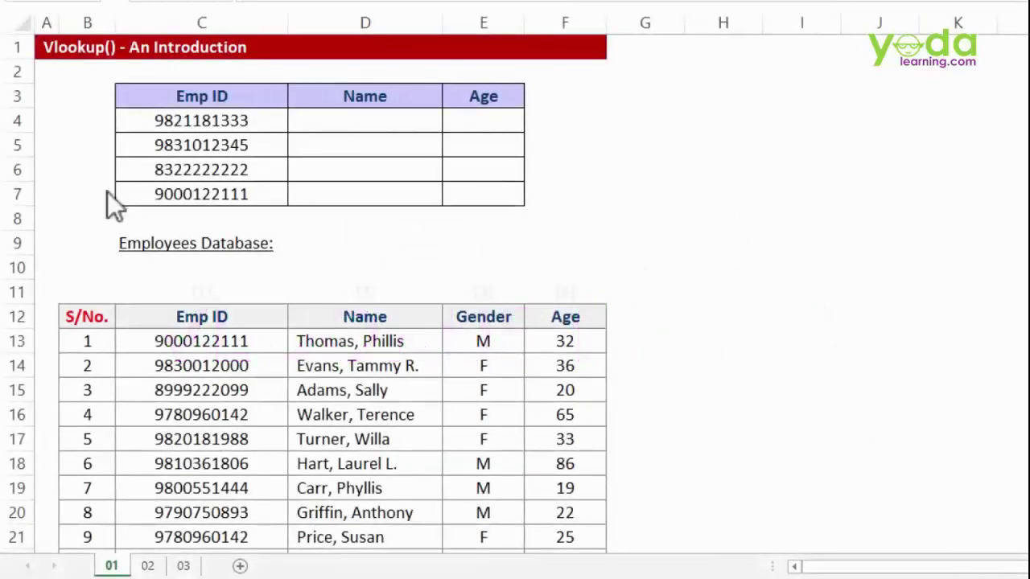
{"action": "scroll", "coordinate": [399, 296], "scroll_direction": "down", "scroll_amount": 2}
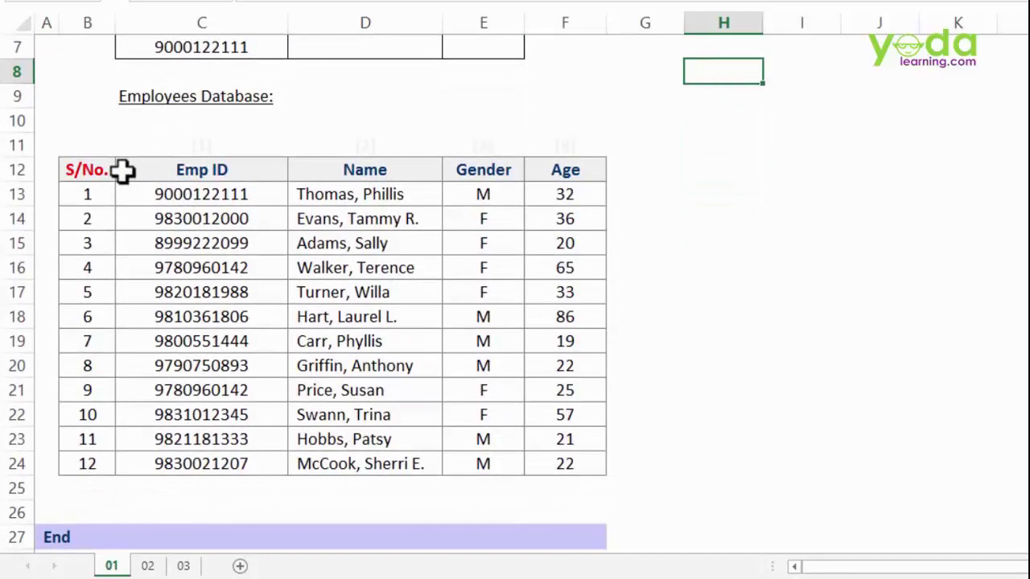
{"action": "left_click", "coordinate": [191, 168]}
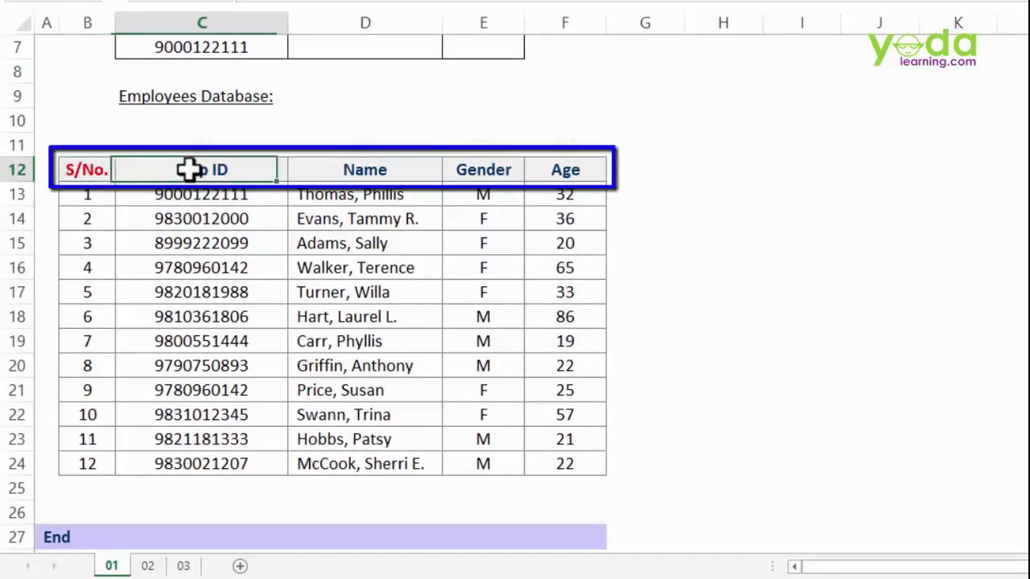
{"action": "left_click", "coordinate": [358, 177]}
{"action": "left_click", "coordinate": [456, 184]}
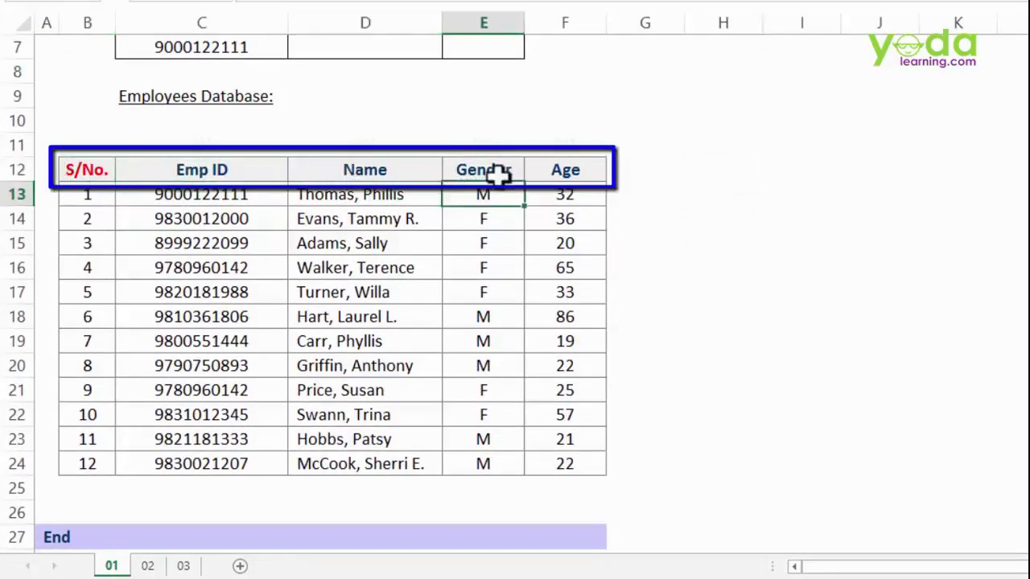
{"action": "left_click", "coordinate": [533, 171]}
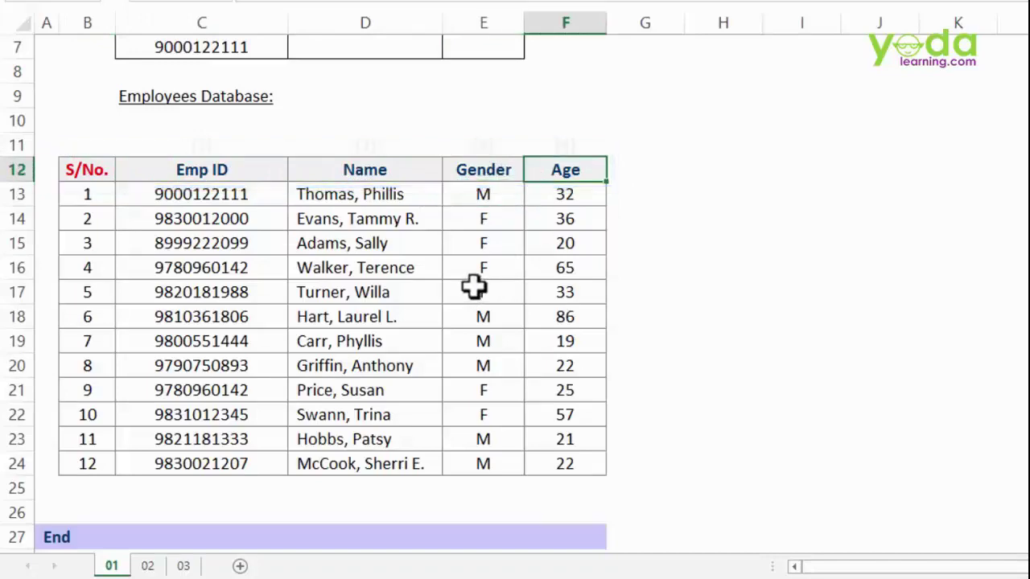
{"action": "scroll", "coordinate": [473, 285], "scroll_direction": "up", "scroll_amount": 2}
{"action": "scroll", "coordinate": [224, 282], "scroll_direction": "down", "scroll_amount": 2}
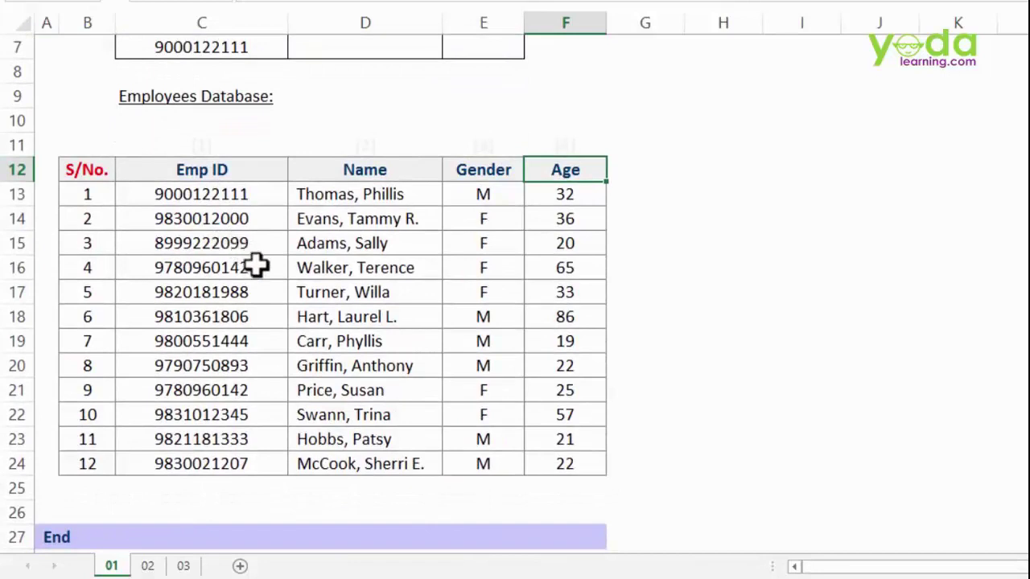
{"action": "scroll", "coordinate": [241, 257], "scroll_direction": "up", "scroll_amount": 2}
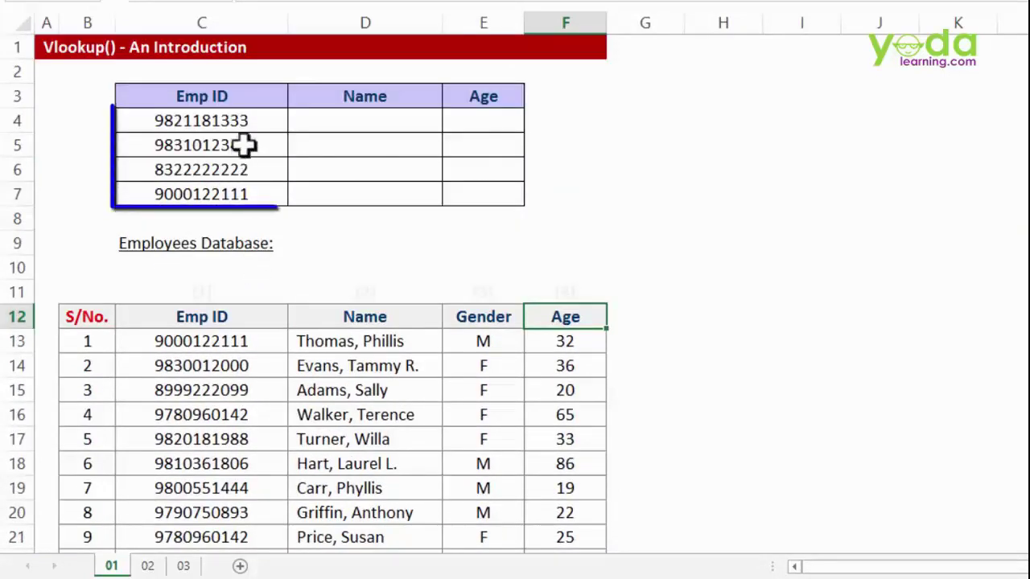
{"action": "left_click_drag", "start_coordinate": [246, 119], "coordinate": [251, 192]}
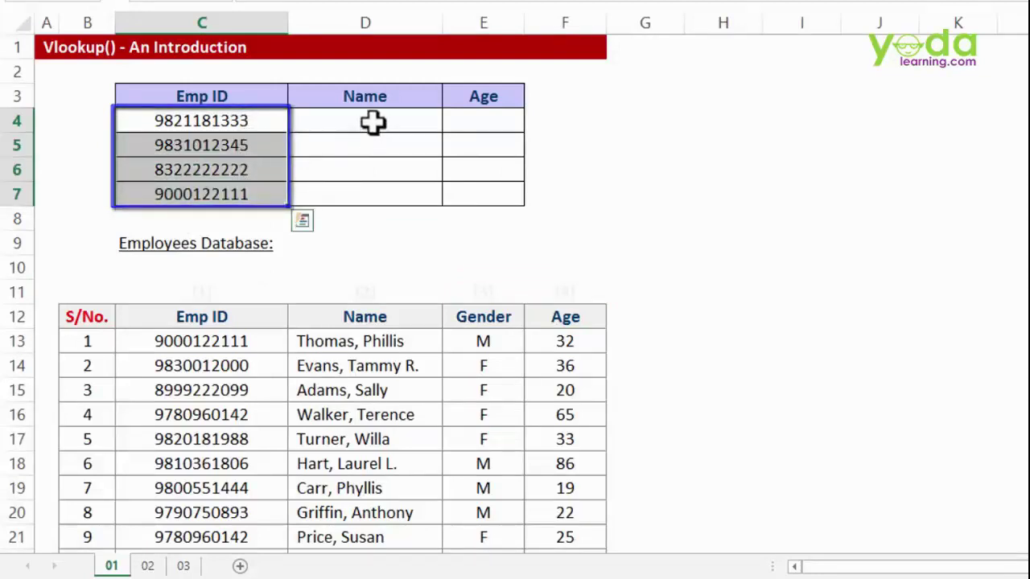
{"action": "left_click", "coordinate": [366, 120]}
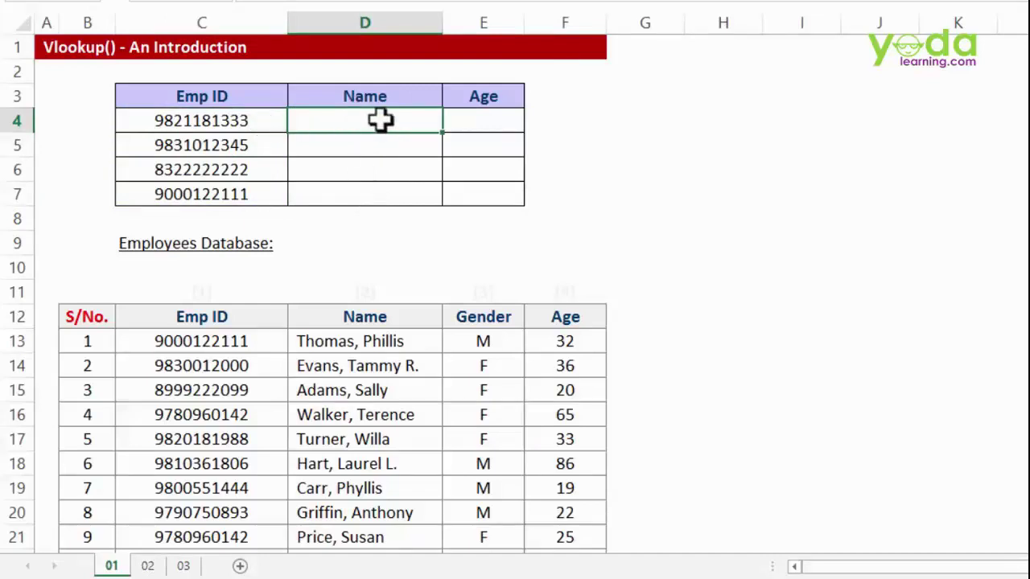
{"action": "left_click", "coordinate": [241, 121]}
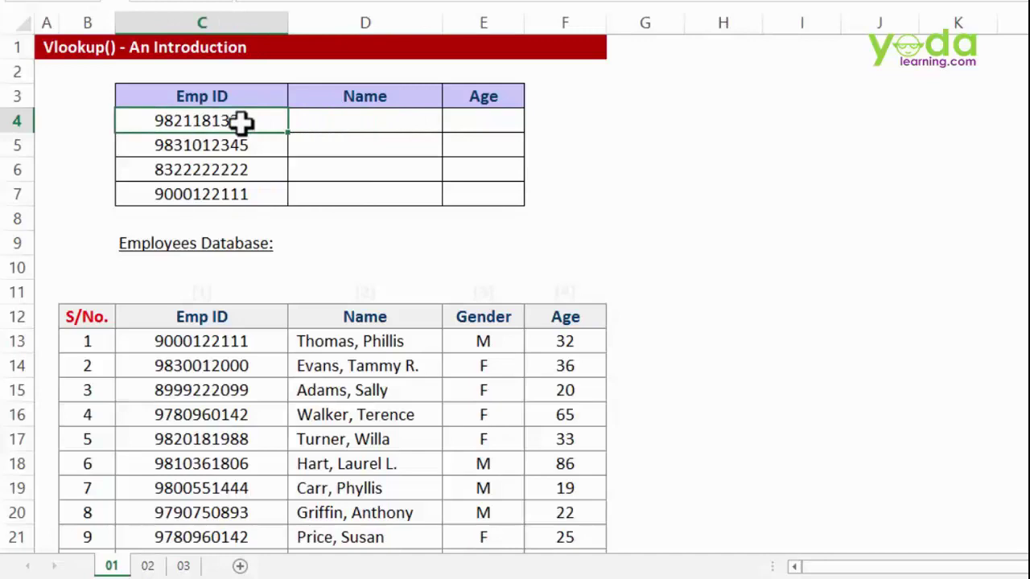
{"action": "key", "text": "ctrl+c"}
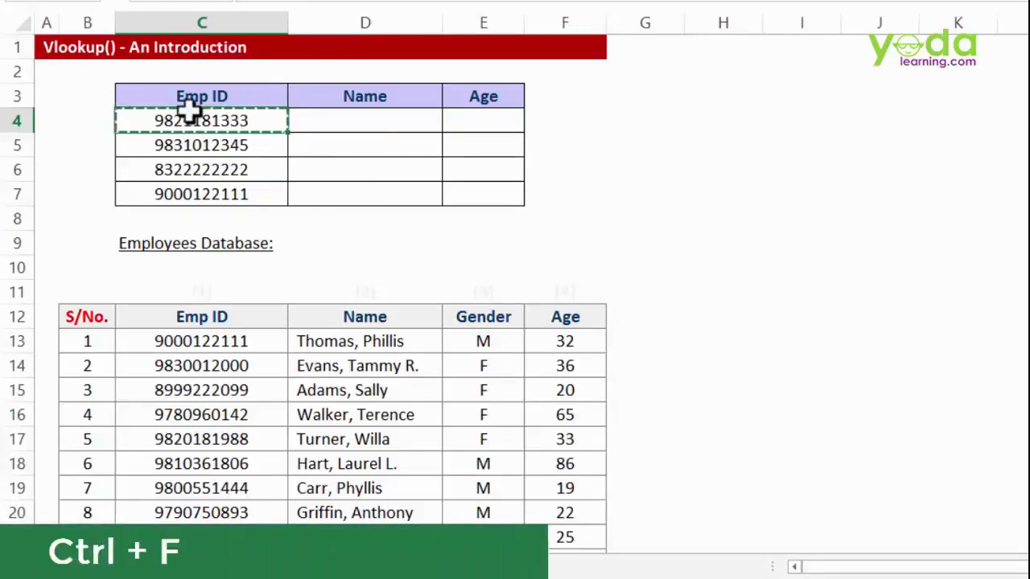
{"action": "key", "text": "ctrl+f"}
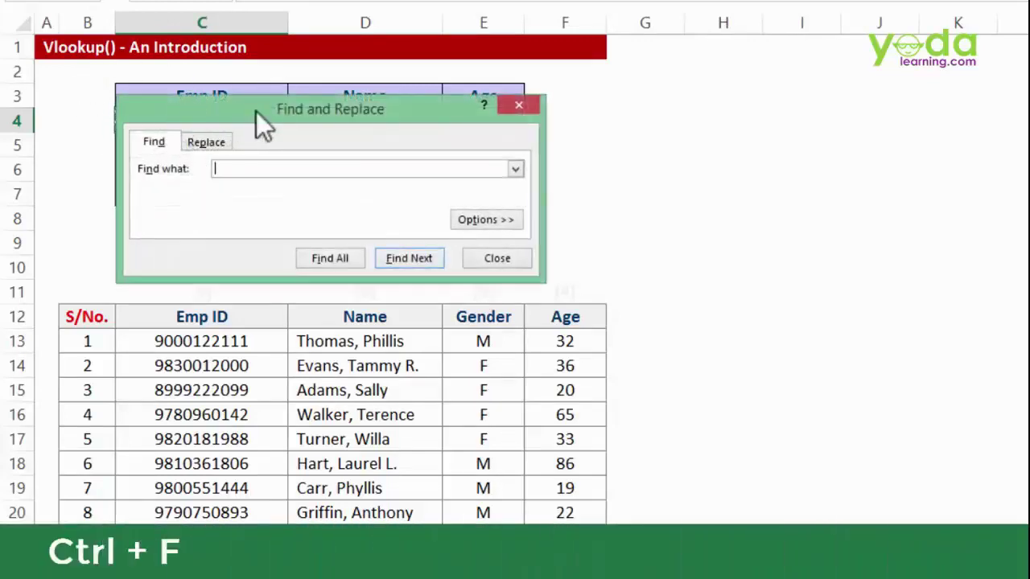
{"action": "left_click_drag", "start_coordinate": [256, 111], "coordinate": [403, 100]}
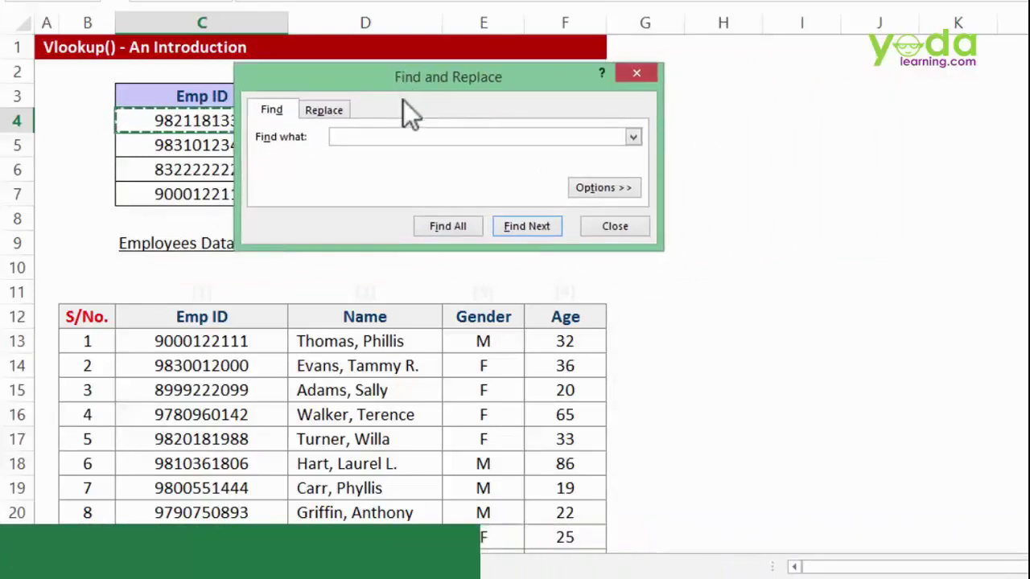
{"action": "right_click", "coordinate": [357, 140]}
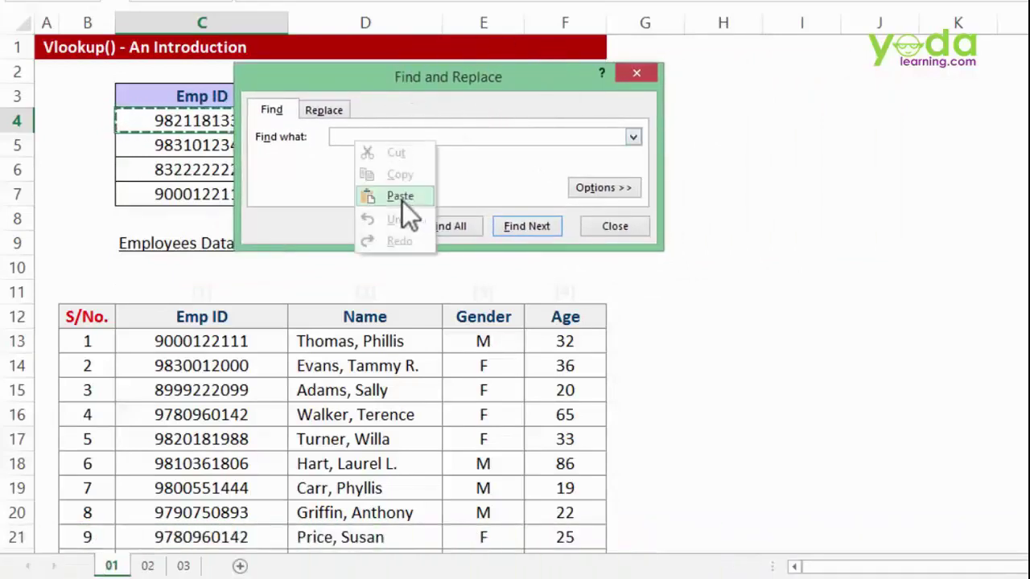
{"action": "left_click", "coordinate": [399, 197]}
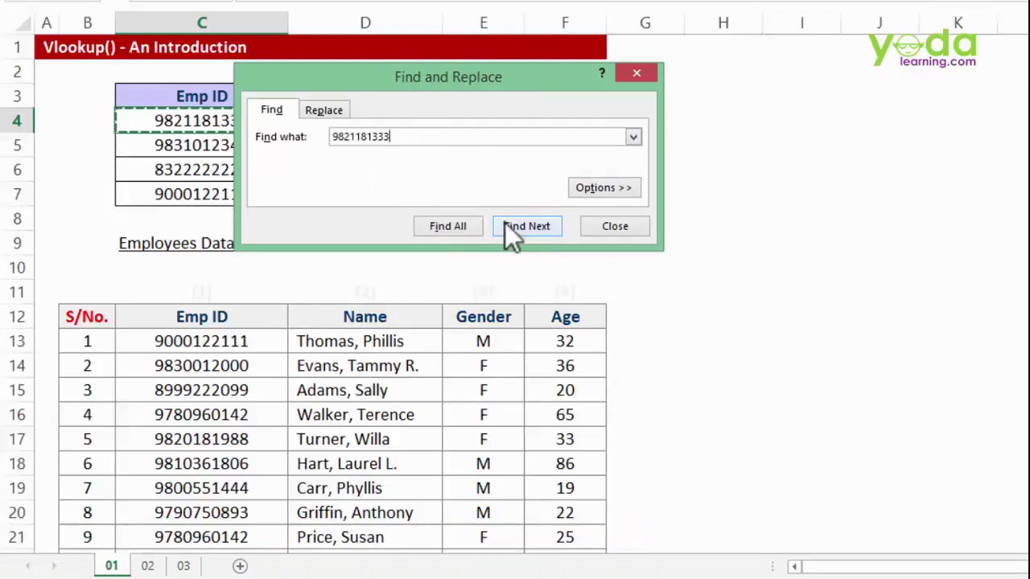
{"action": "left_click", "coordinate": [460, 230]}
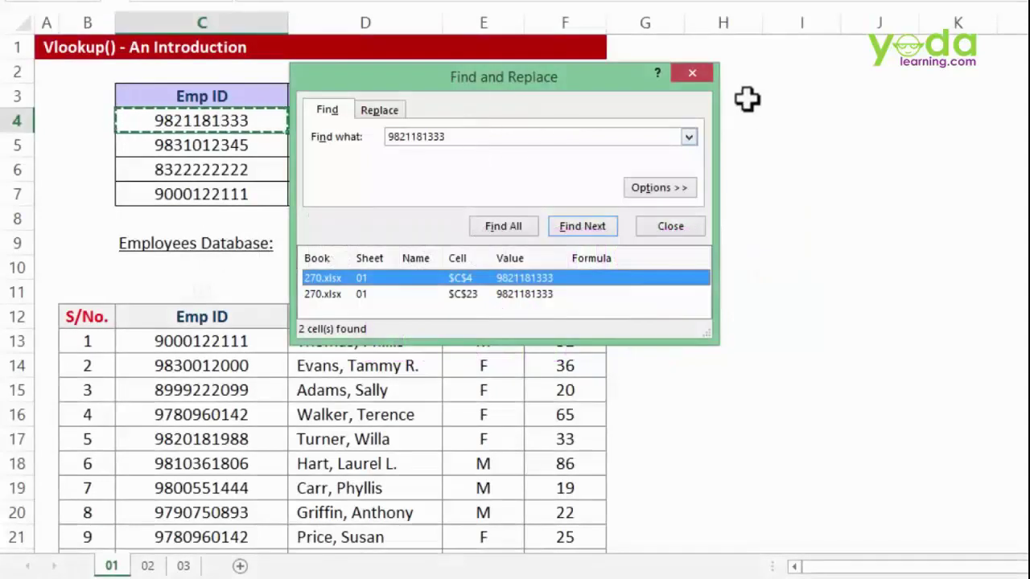
{"action": "left_click", "coordinate": [698, 74]}
{"action": "left_click", "coordinate": [311, 129]}
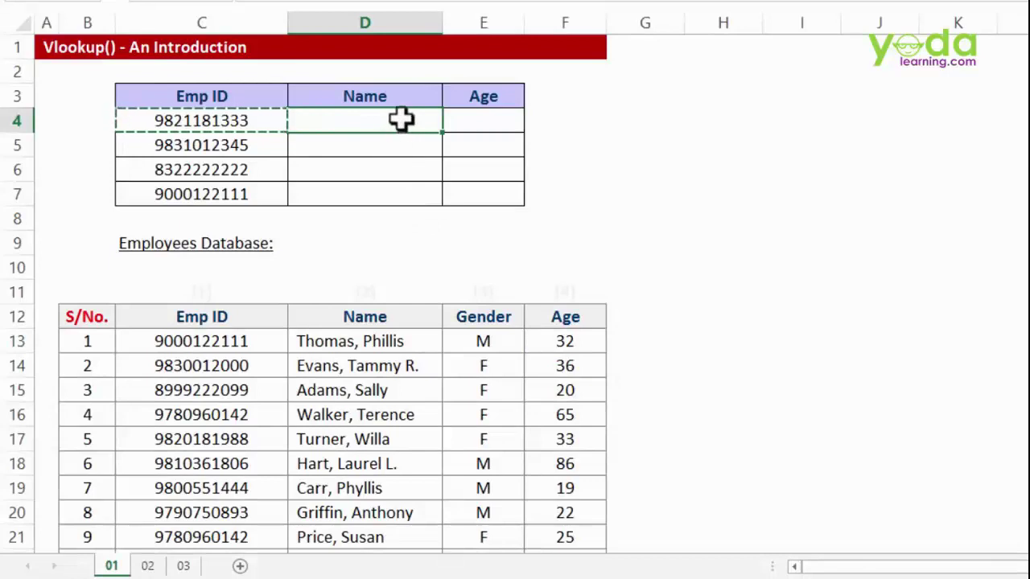
- Start =VLOOKUP(C4, in D4 with the first Emp ID as lookup value
{"action": "left_click_drag", "start_coordinate": [401, 119], "coordinate": [396, 190]}
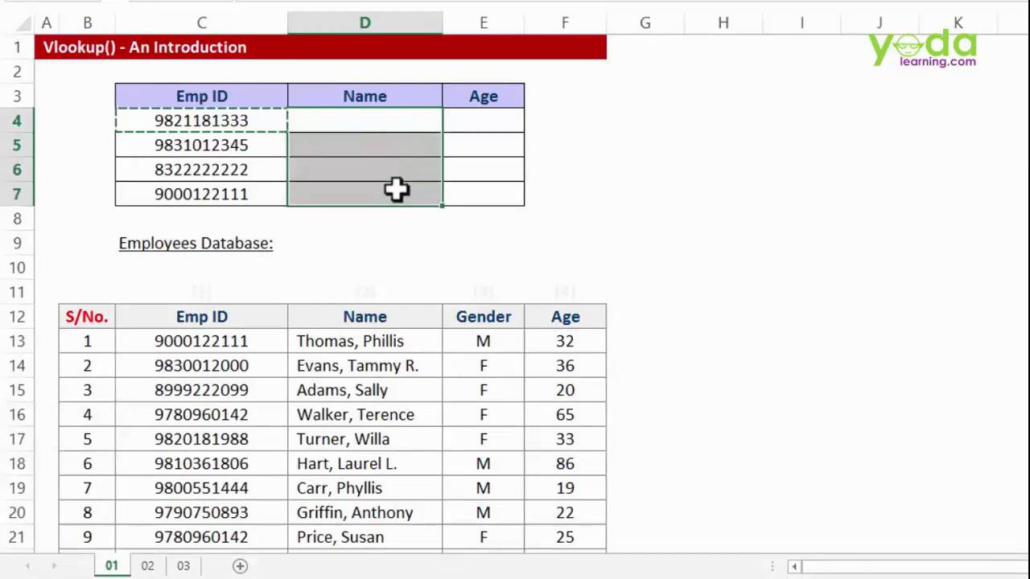
{"action": "left_click", "coordinate": [370, 117]}
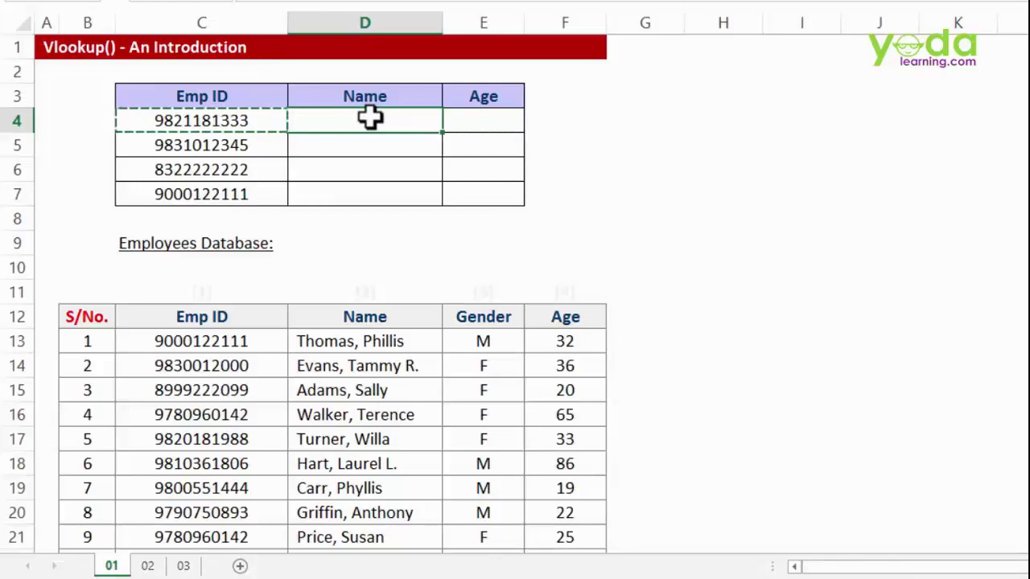
{"action": "type", "text": "=vl"}
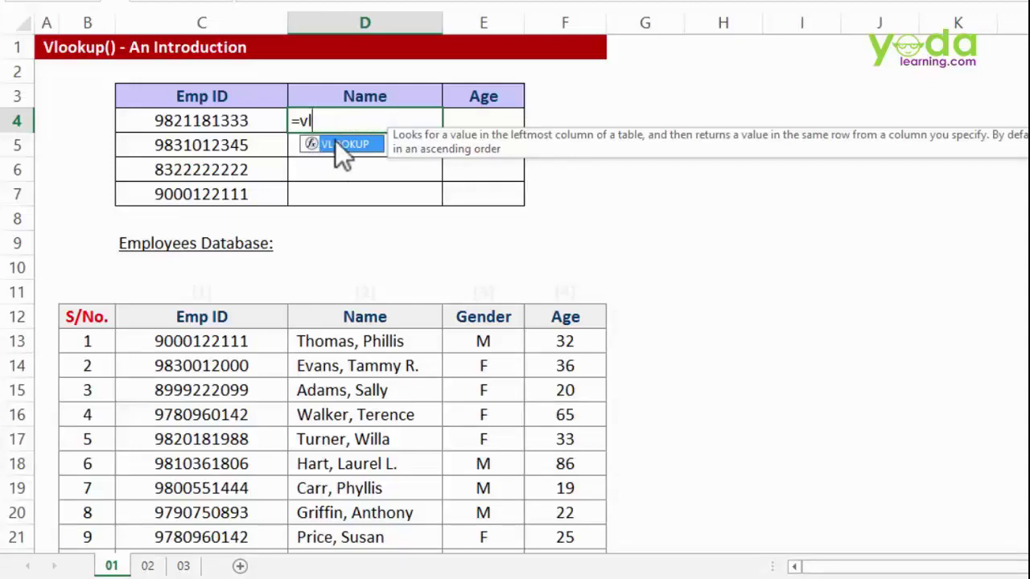
{"action": "key", "text": "Tab"}
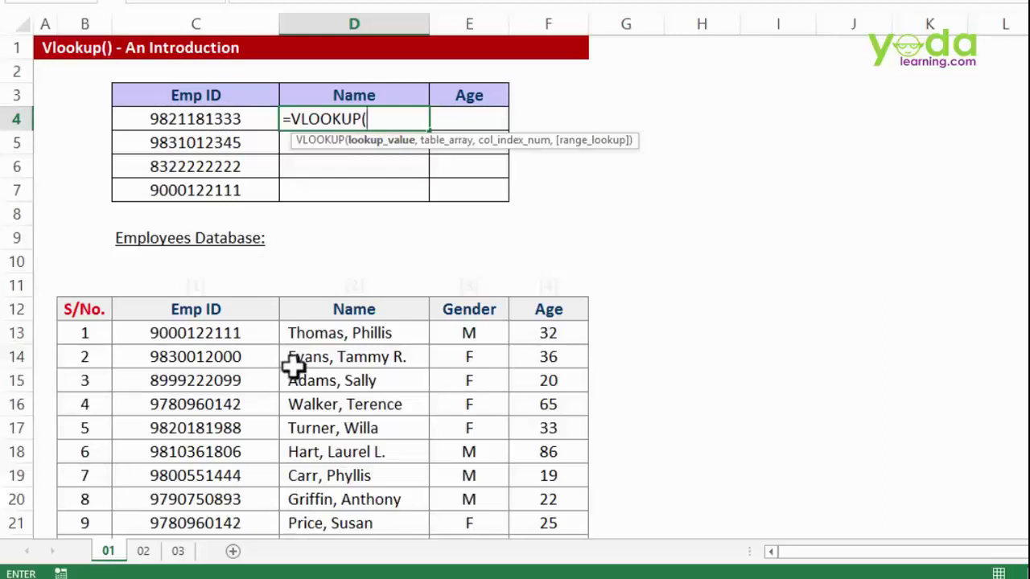
{"action": "left_click", "coordinate": [212, 117]}
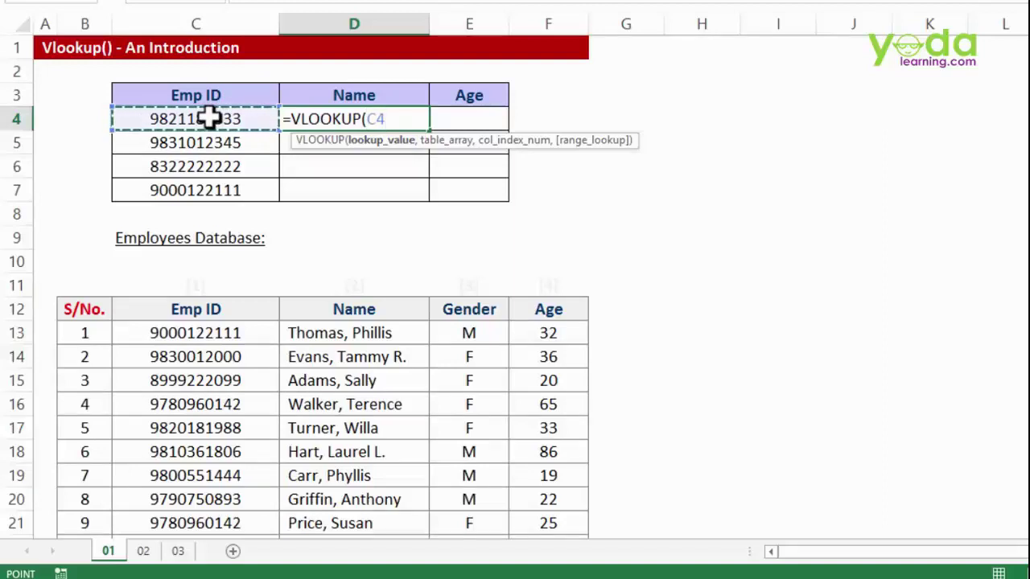
{"action": "type", "text": ","}
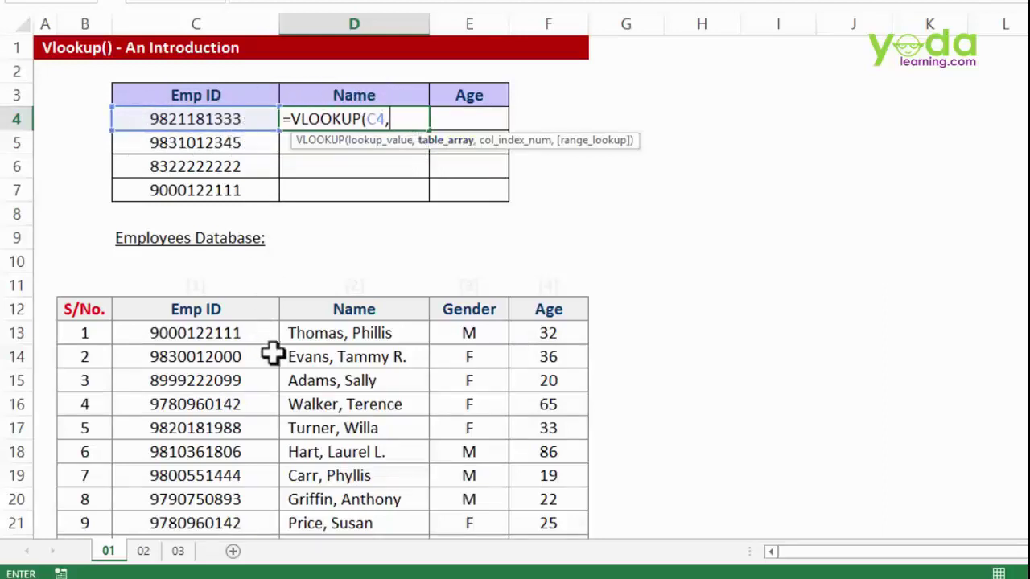
- Select C12:F24 of the Employees Database as the table array and make it absolute with F4
{"action": "scroll", "coordinate": [262, 325], "scroll_direction": "down", "scroll_amount": 1}
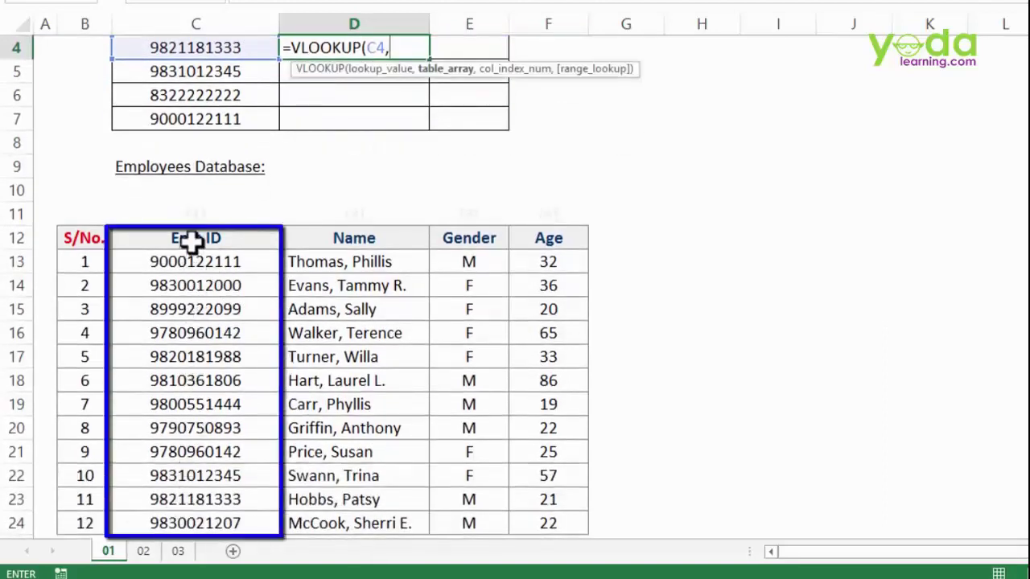
{"action": "scroll", "coordinate": [568, 231], "scroll_direction": "up", "scroll_amount": 1}
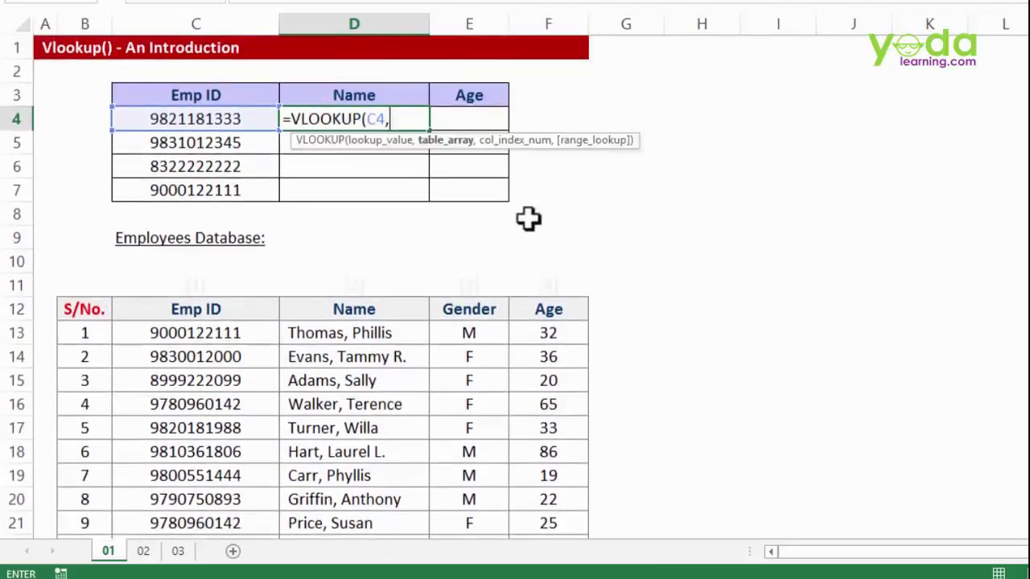
{"action": "scroll", "coordinate": [456, 153], "scroll_direction": "down", "scroll_amount": 1}
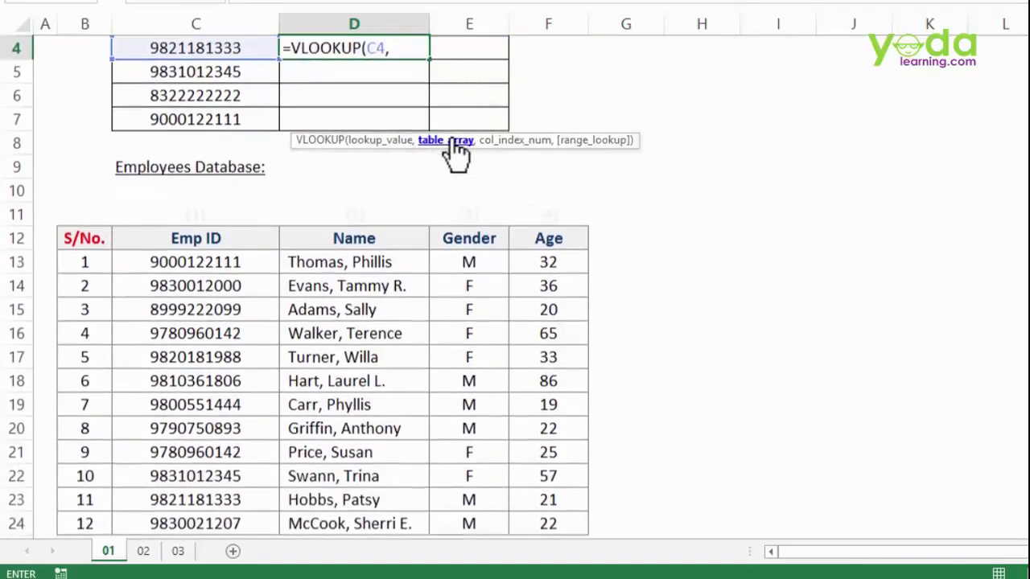
{"action": "left_click_drag", "start_coordinate": [80, 236], "coordinate": [539, 536]}
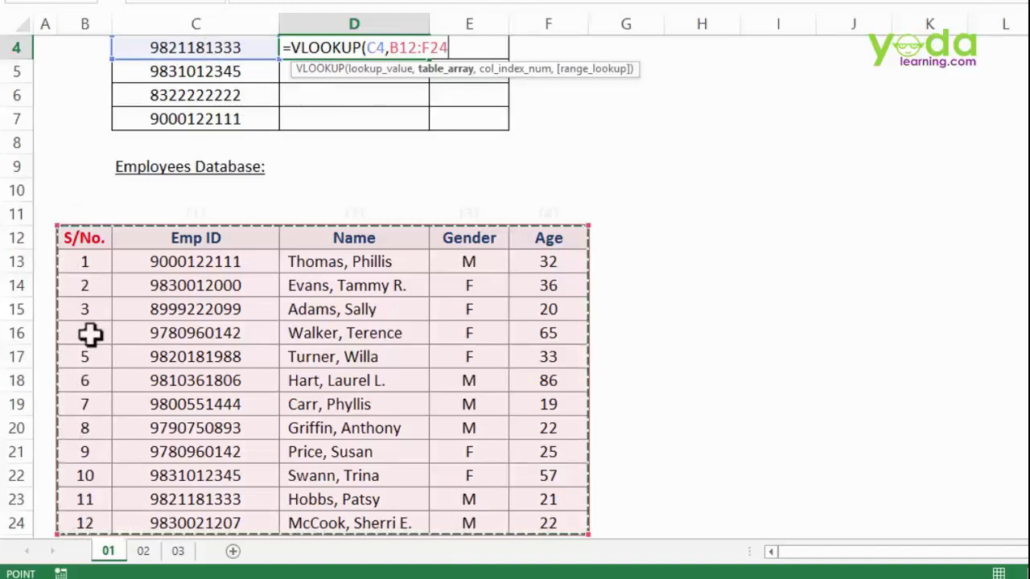
{"action": "left_click", "coordinate": [225, 238]}
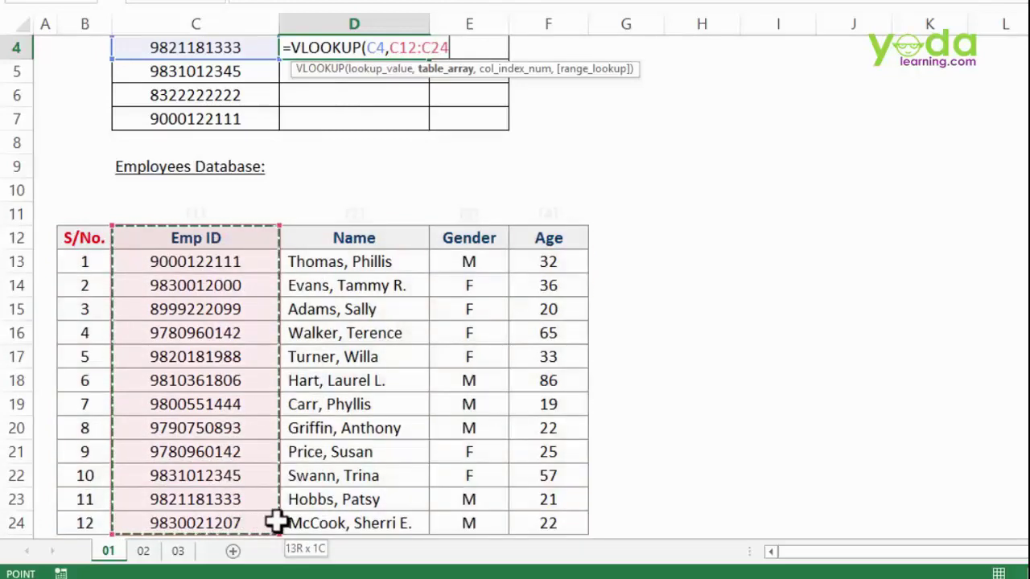
{"action": "left_click_drag", "start_coordinate": [422, 515], "coordinate": [547, 510]}
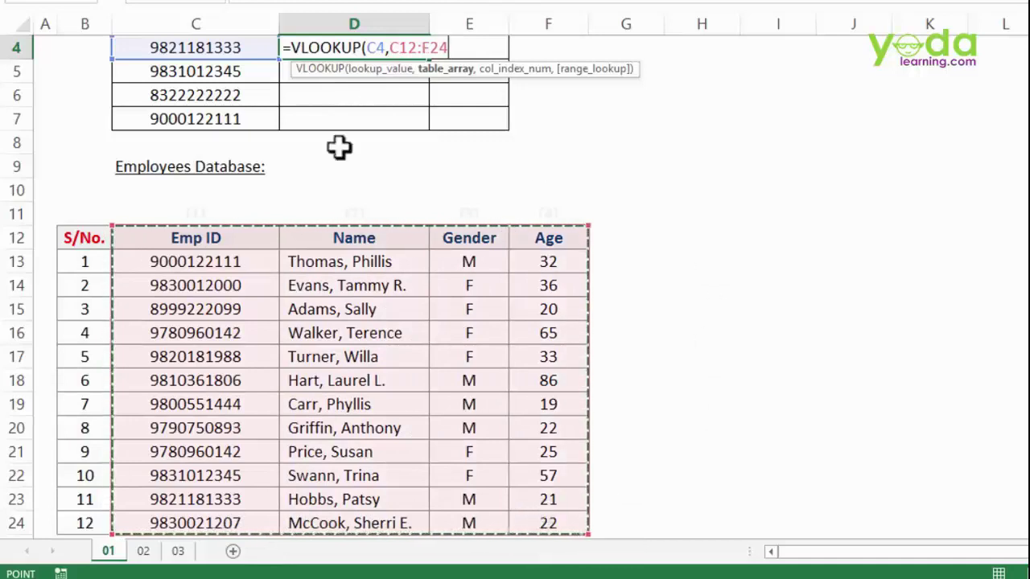
{"action": "key", "text": "F4"}
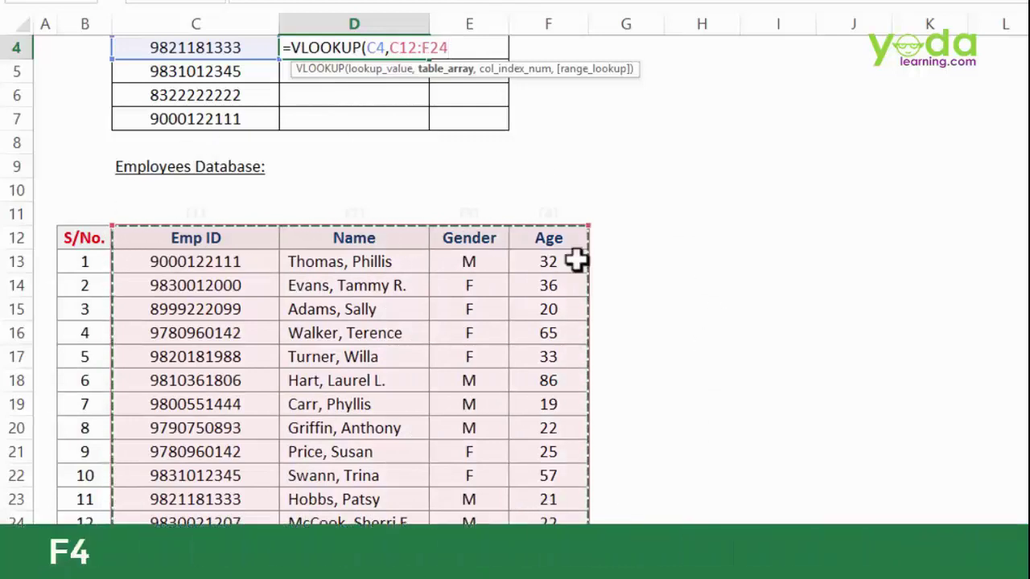
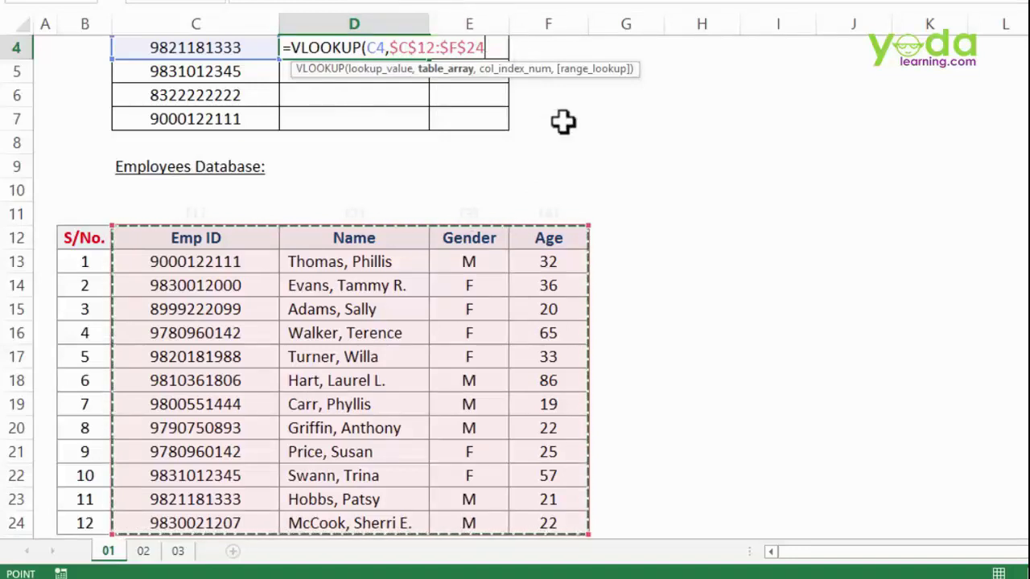
- Finish D4's formula as =VLOOKUP(C4,$C$12:$F$24,2,0) for column 2 with exact match
{"action": "type", "text": ","}
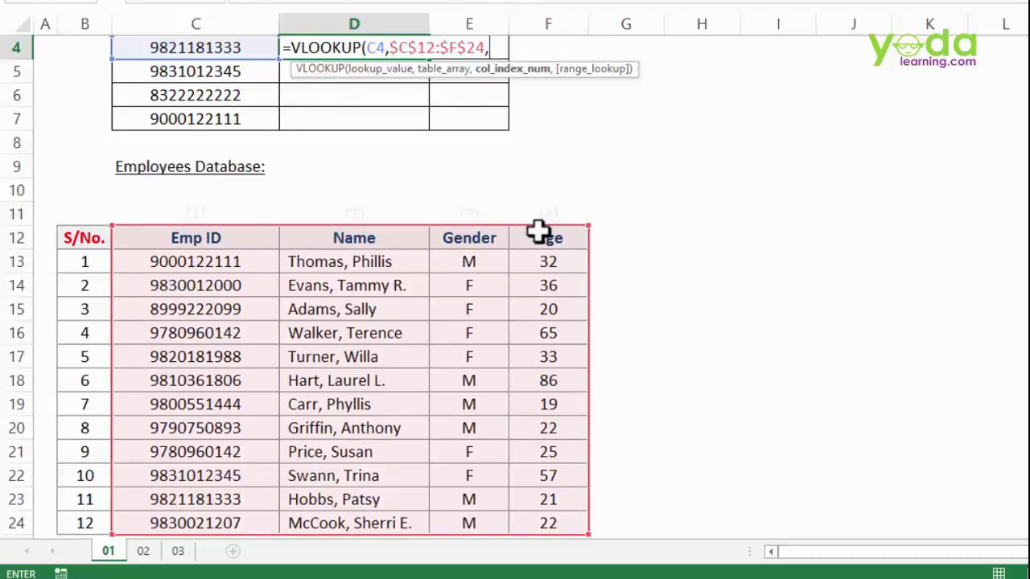
{"action": "type", "text": "2"}
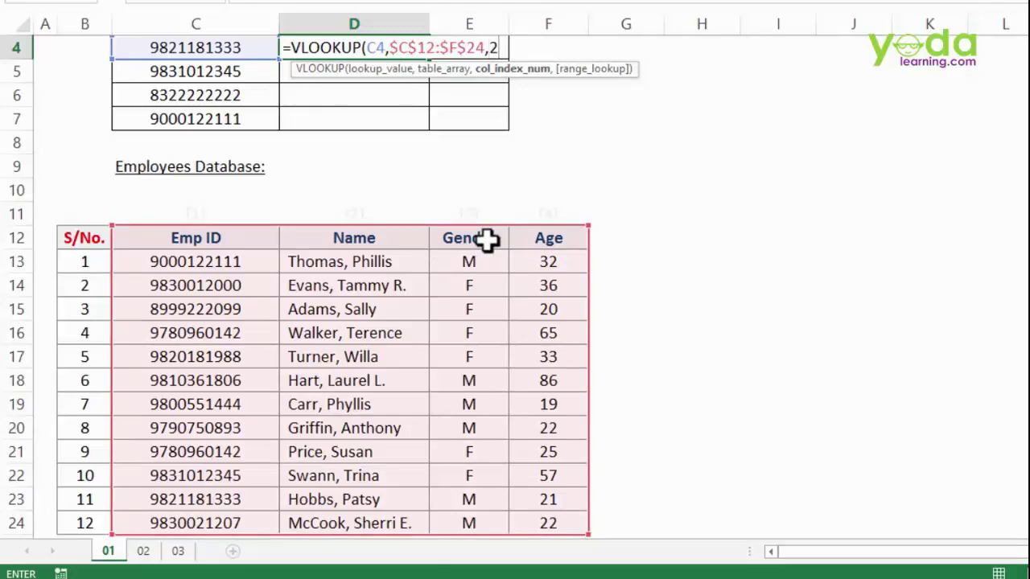
{"action": "type", "text": ","}
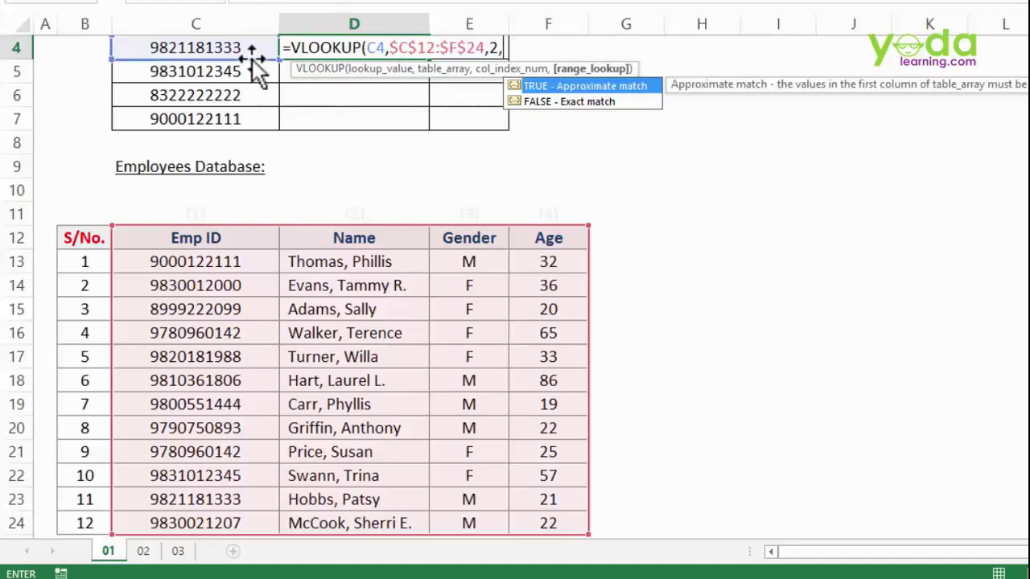
{"action": "double_click", "coordinate": [541, 99]}
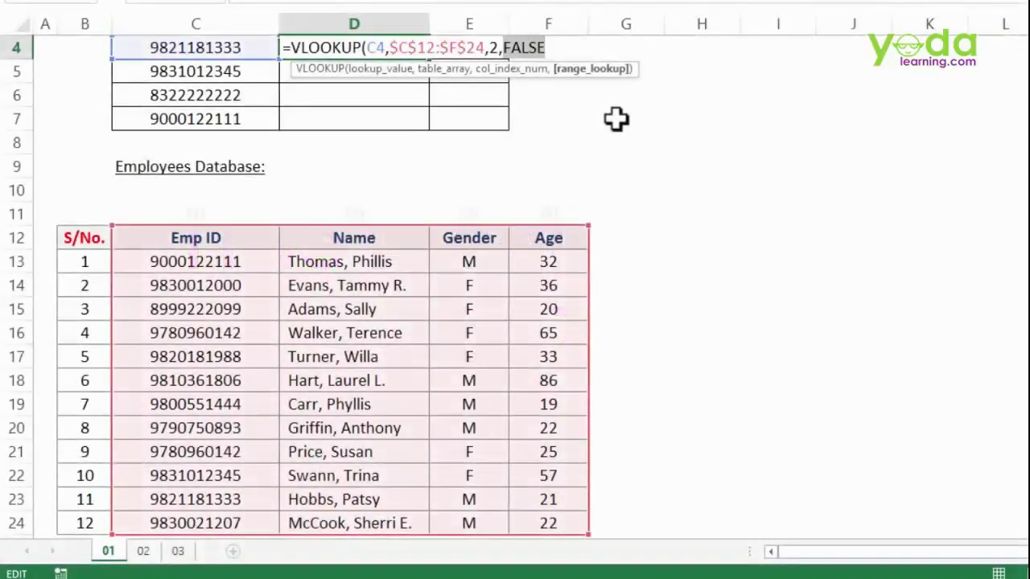
{"action": "type", "text": "0"}
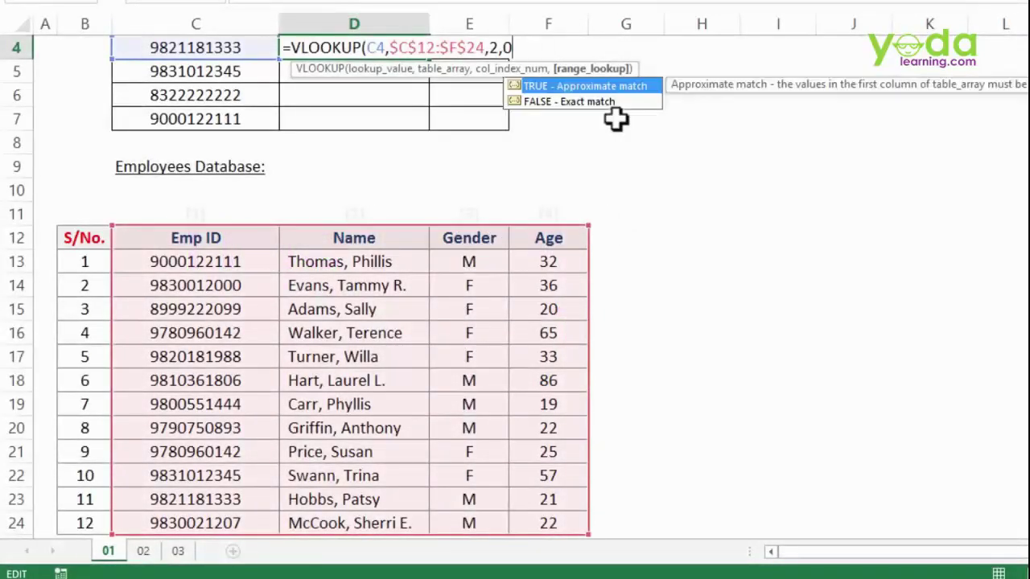
{"action": "type", "text": ")"}
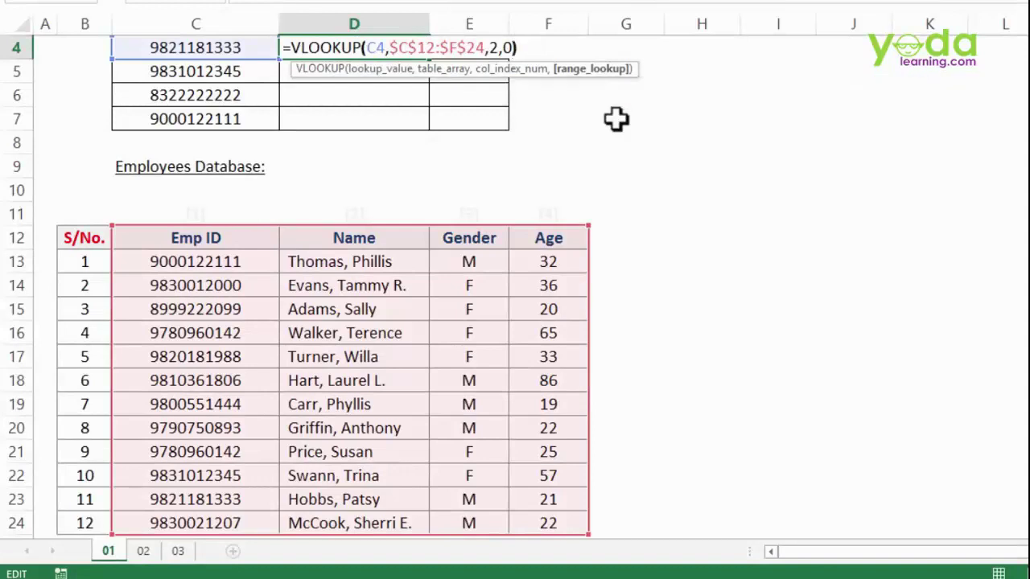
- Commit D4's lookup and fill it down to D7 with employee names
{"action": "key", "text": "Return"}
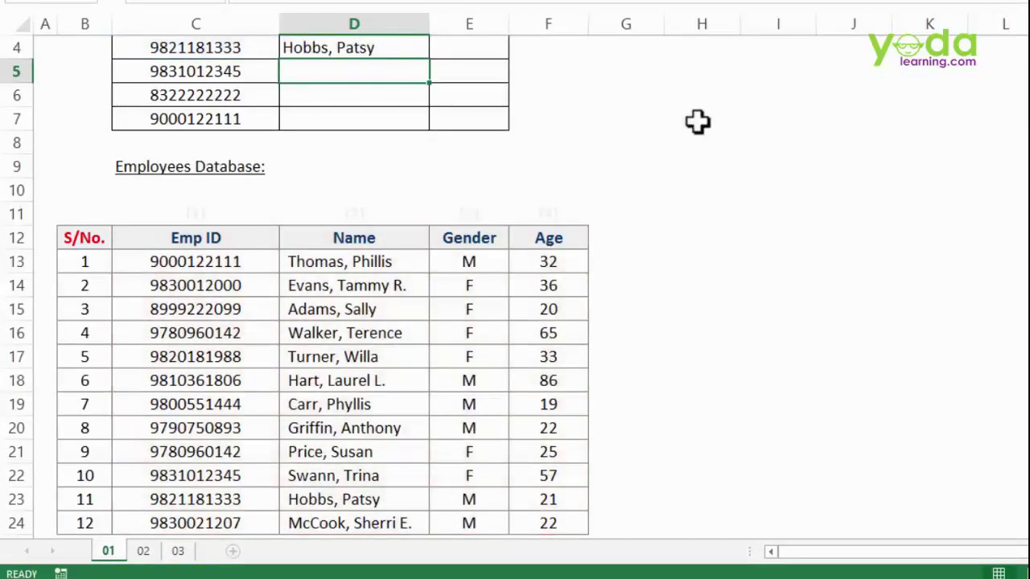
{"action": "left_click", "coordinate": [402, 40]}
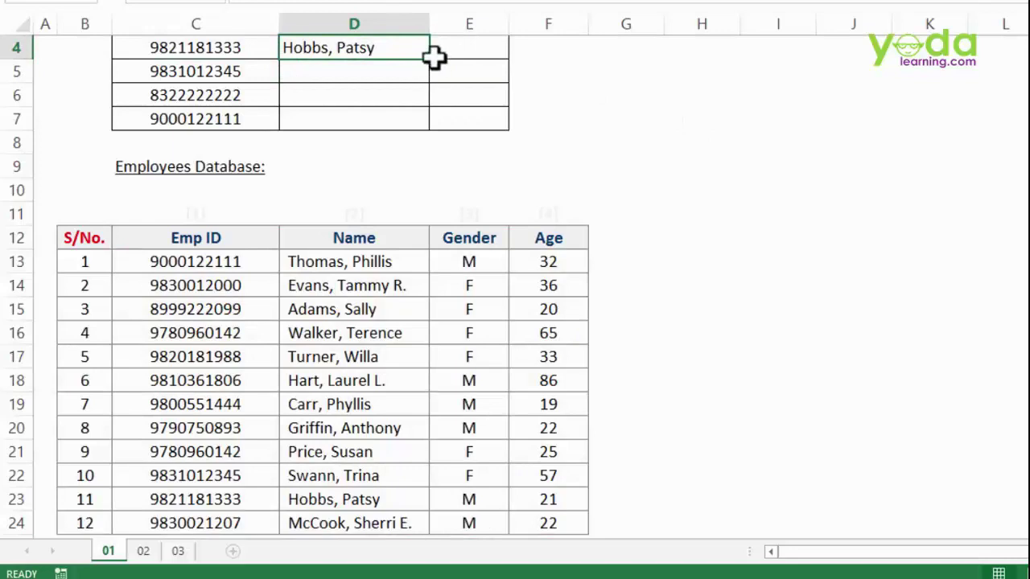
{"action": "left_click_drag", "start_coordinate": [430, 59], "coordinate": [432, 138]}
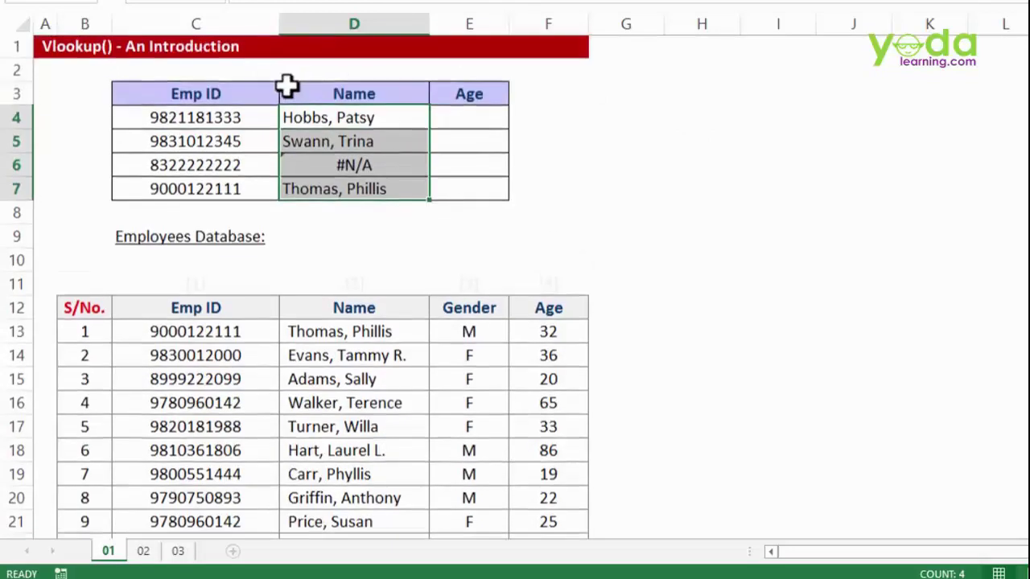
- Check D6's #N/A by comparing its Emp ID against the database's Emp ID column
{"action": "scroll", "coordinate": [267, 69], "scroll_direction": "up", "scroll_amount": 1}
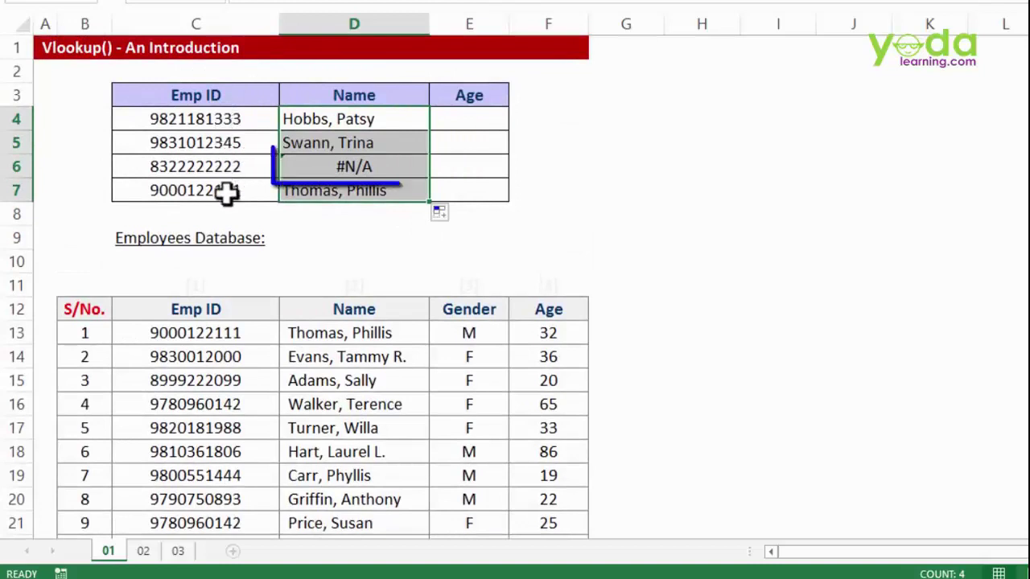
{"action": "left_click", "coordinate": [372, 168]}
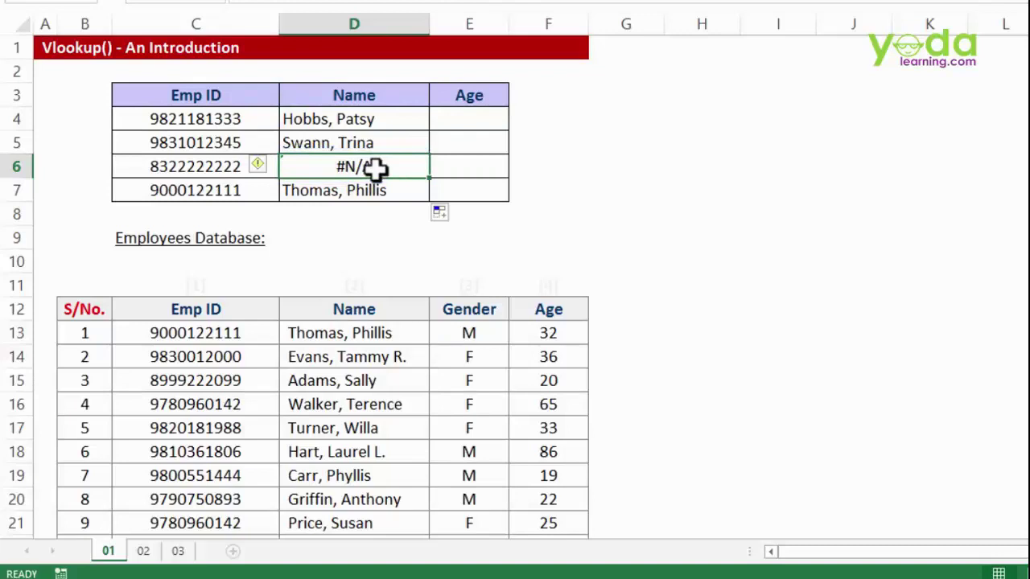
{"action": "scroll", "coordinate": [373, 167], "scroll_direction": "down", "scroll_amount": 1}
{"action": "left_click", "coordinate": [211, 94]}
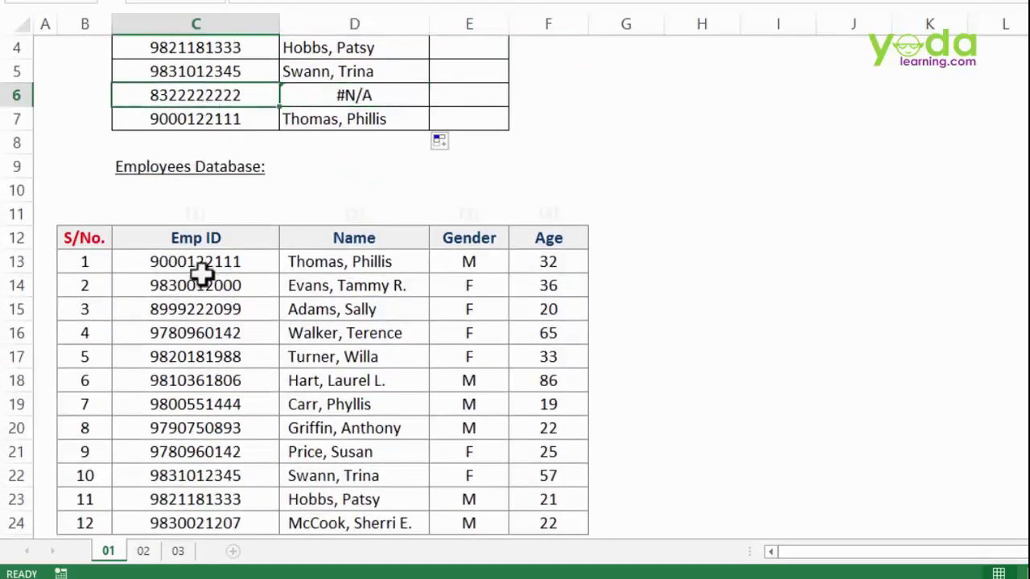
{"action": "left_click_drag", "start_coordinate": [200, 241], "coordinate": [234, 497]}
{"action": "scroll", "coordinate": [423, 287], "scroll_direction": "up", "scroll_amount": 1}
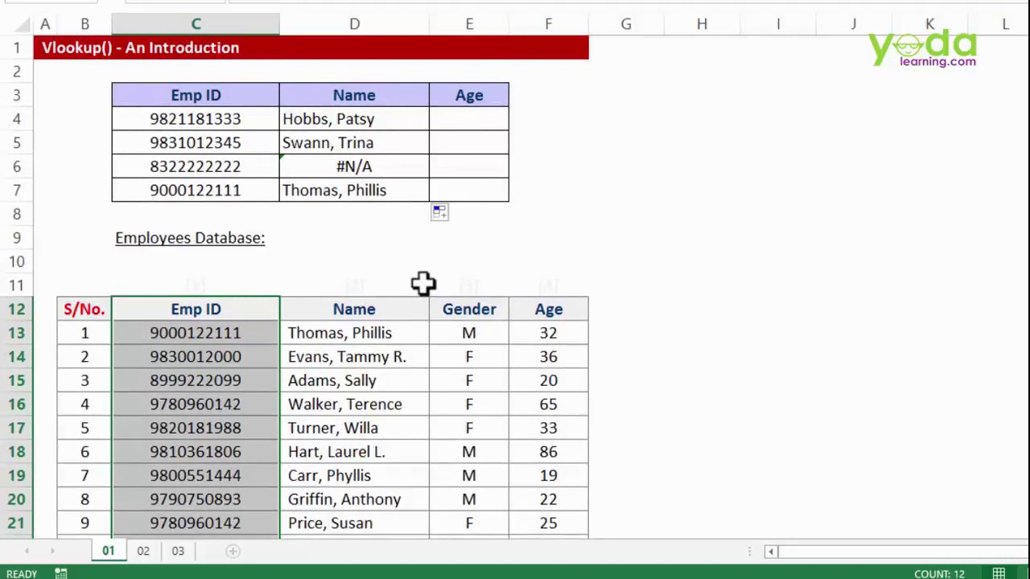
{"action": "left_click", "coordinate": [548, 286]}
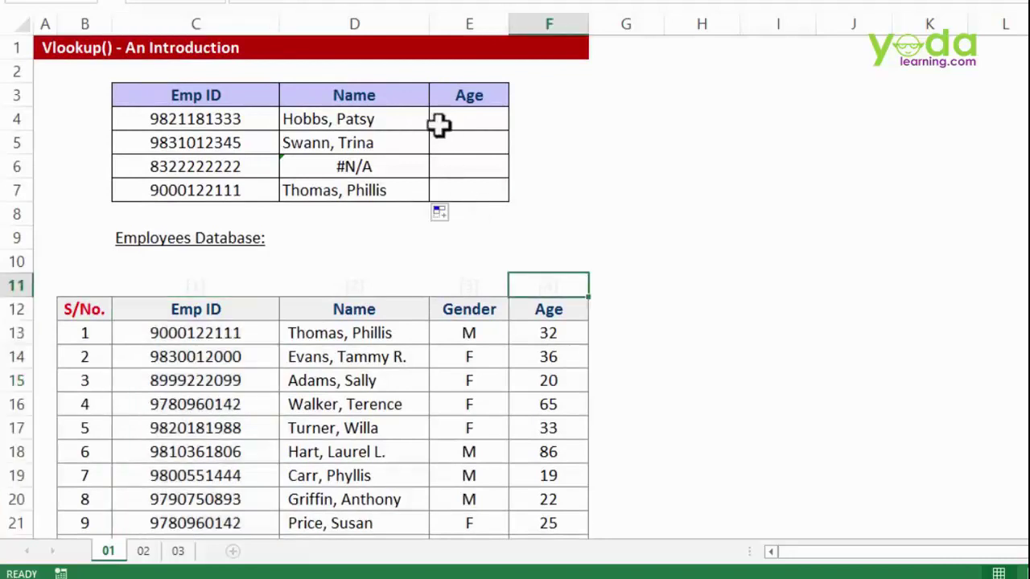
{"action": "left_click", "coordinate": [477, 120]}
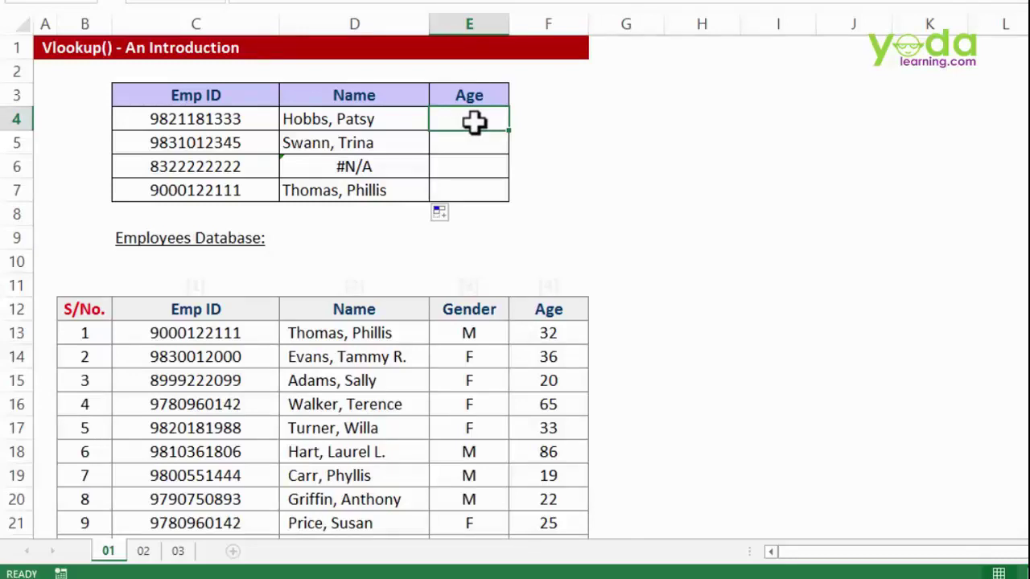
{"action": "type", "text": "=vl"}
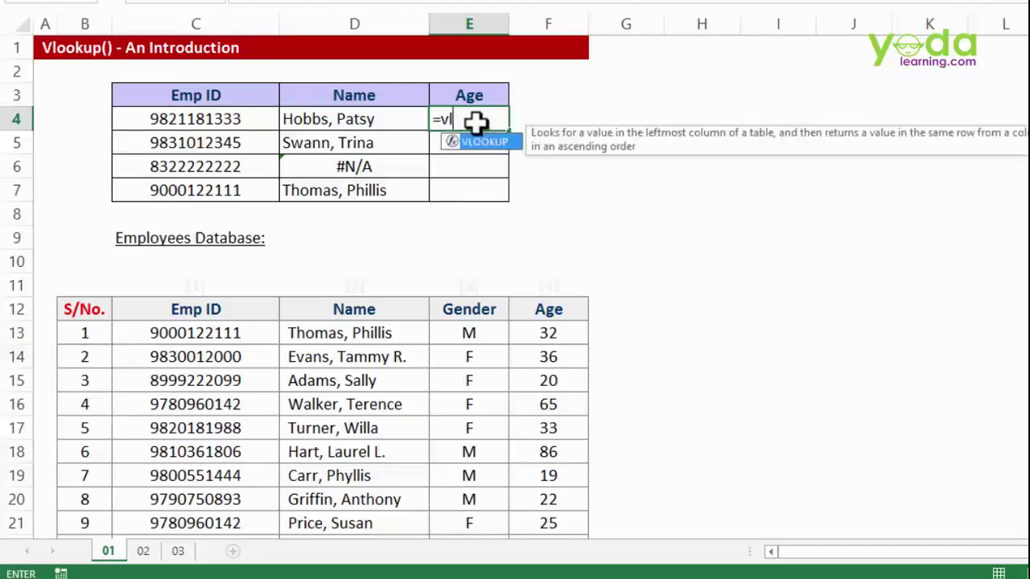
{"action": "key", "text": "Tab"}
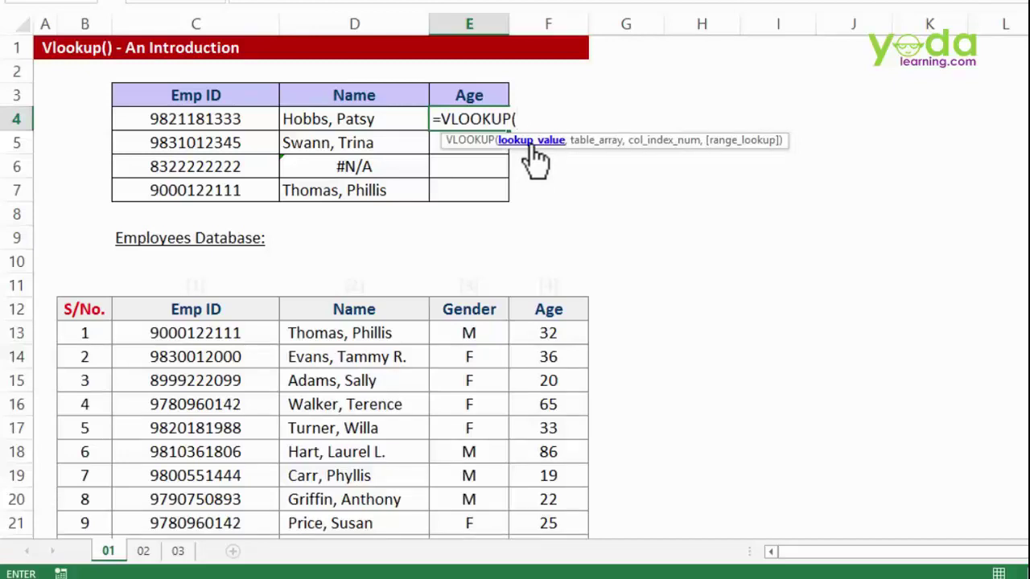
{"action": "left_click", "coordinate": [213, 117]}
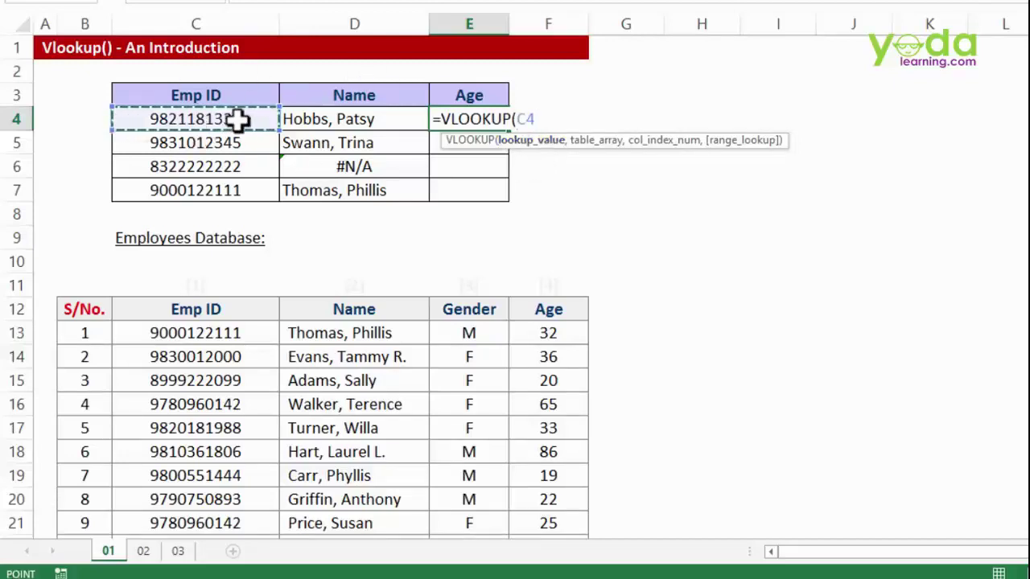
{"action": "type", "text": ","}
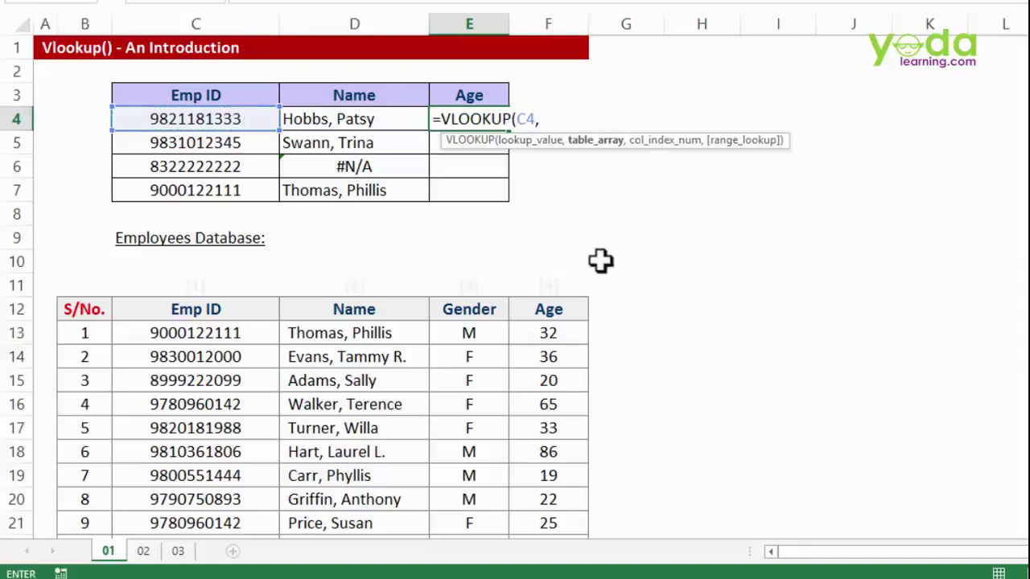
{"action": "scroll", "coordinate": [244, 314], "scroll_direction": "down", "scroll_amount": 1}
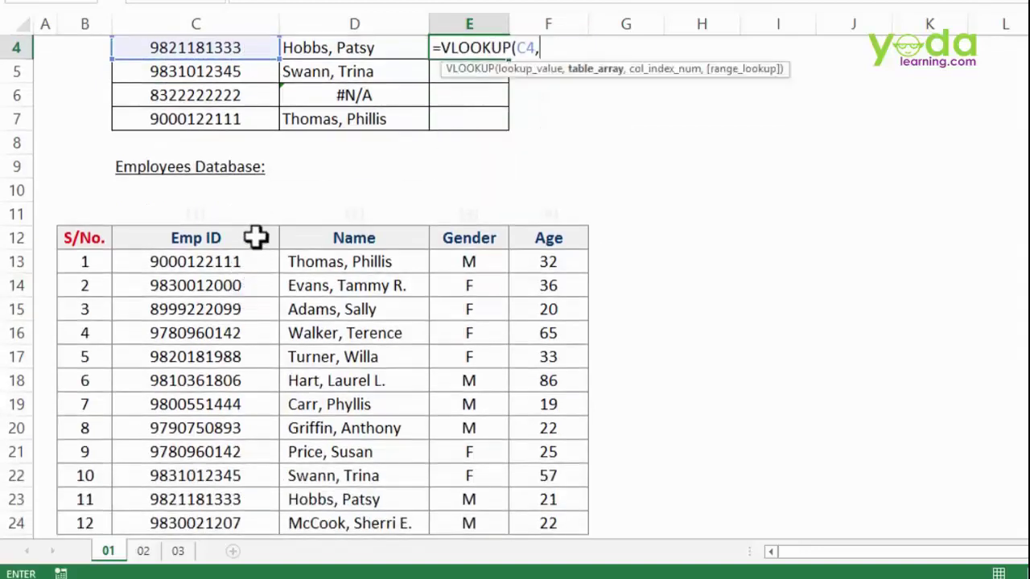
{"action": "left_click_drag", "start_coordinate": [256, 237], "coordinate": [539, 531]}
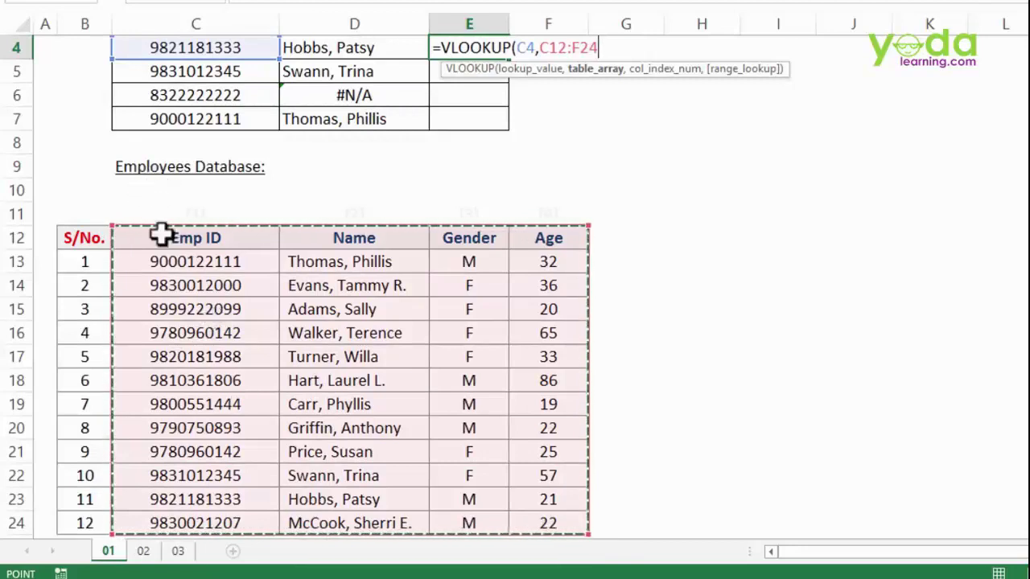
{"action": "scroll", "coordinate": [197, 304], "scroll_direction": "up", "scroll_amount": 1}
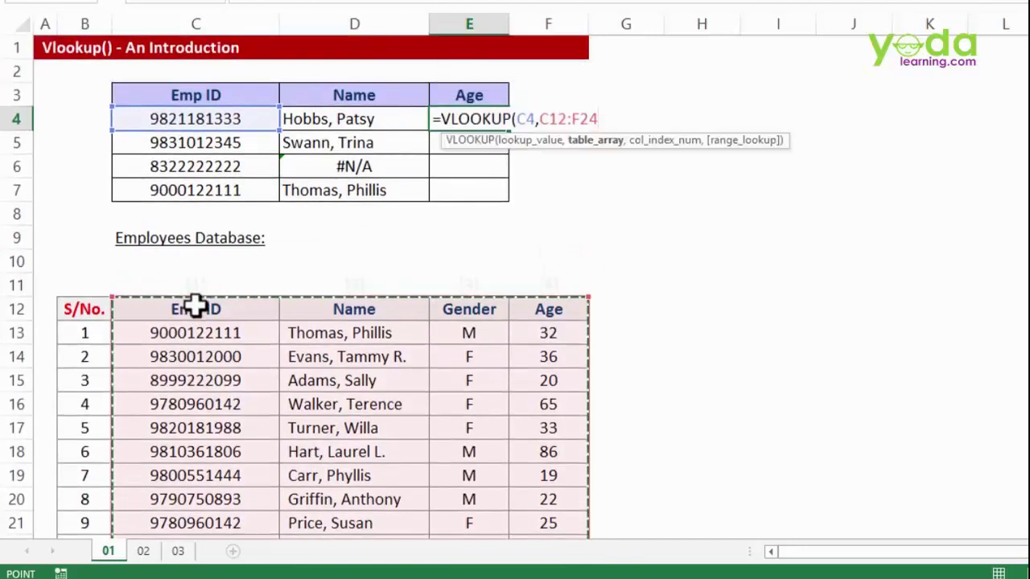
{"action": "key", "text": "Escape"}
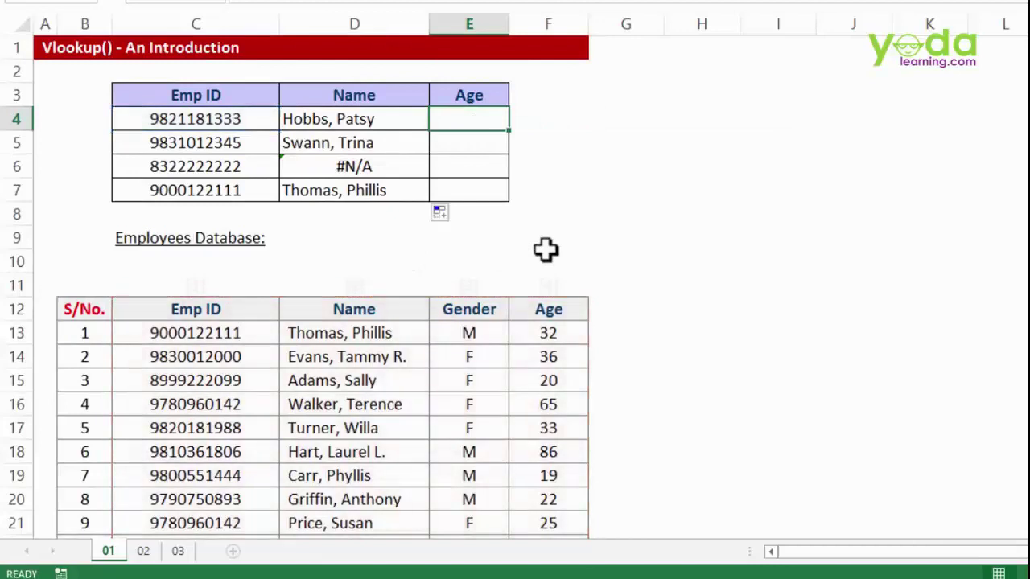
{"action": "type", "text": "=vl"}
{"action": "key", "text": "Tab"}
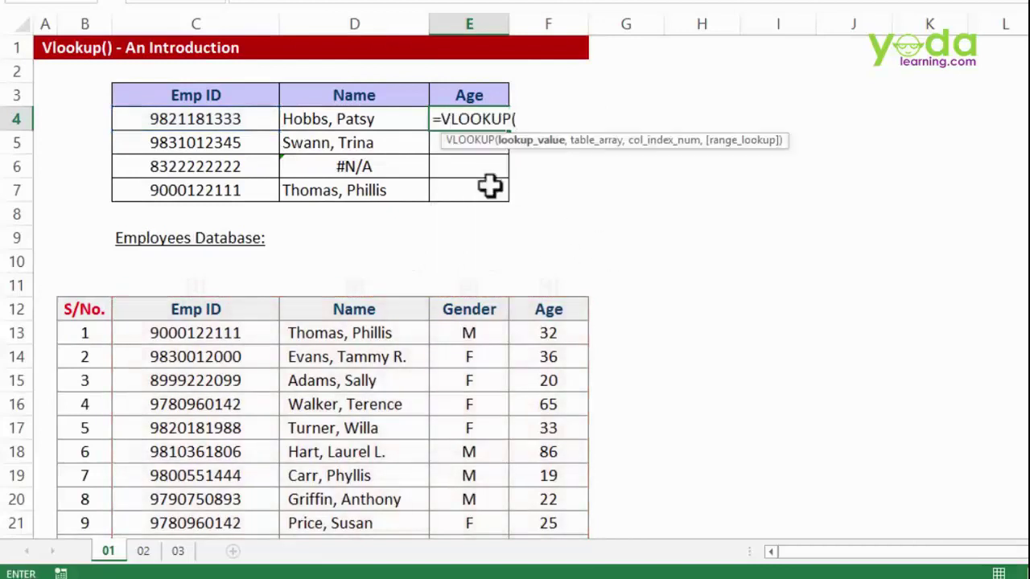
{"action": "left_click", "coordinate": [348, 118]}
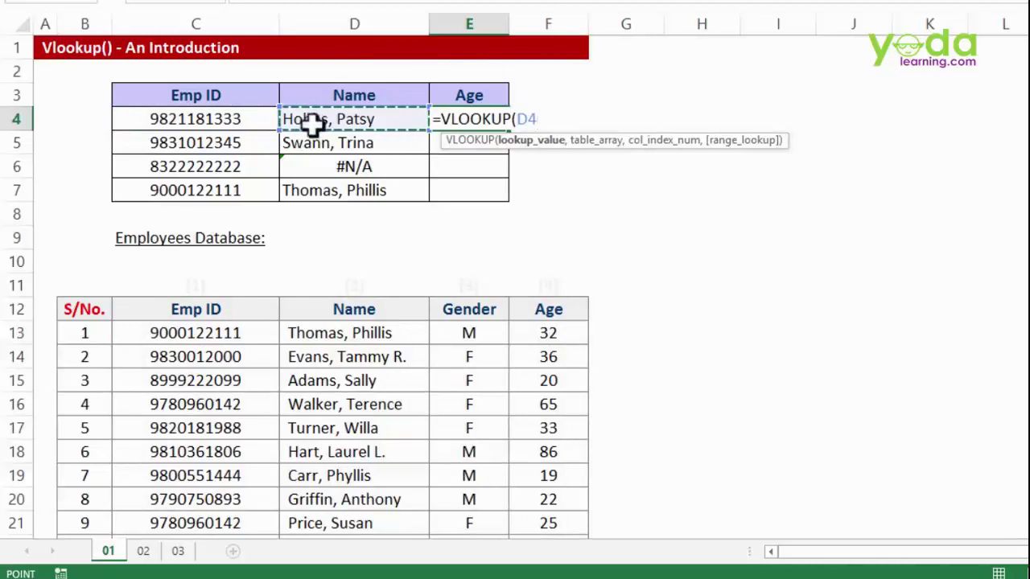
{"action": "type", "text": ","}
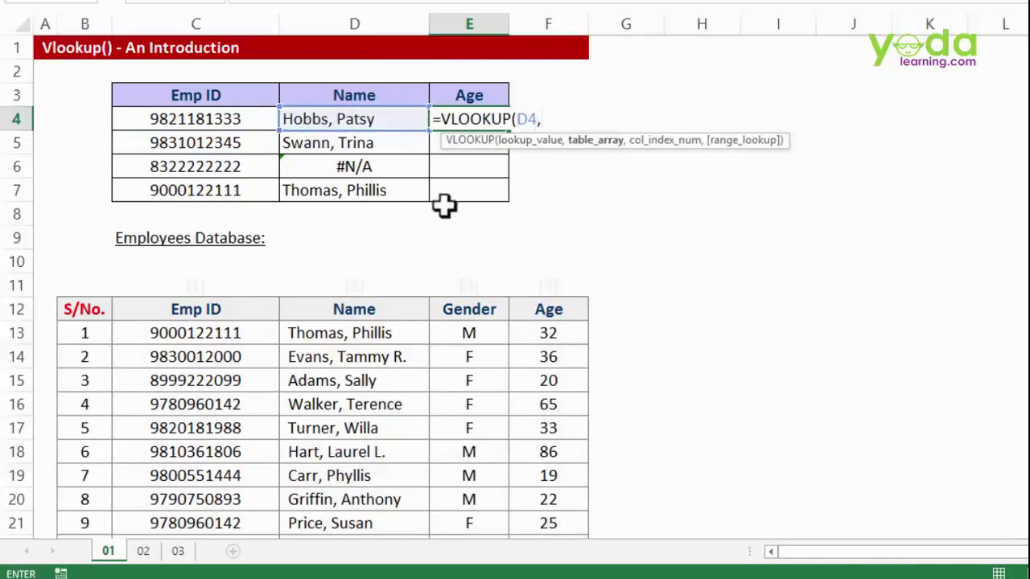
{"action": "scroll", "coordinate": [443, 204], "scroll_direction": "down", "scroll_amount": 2}
{"action": "left_click_drag", "start_coordinate": [359, 167], "coordinate": [544, 451]}
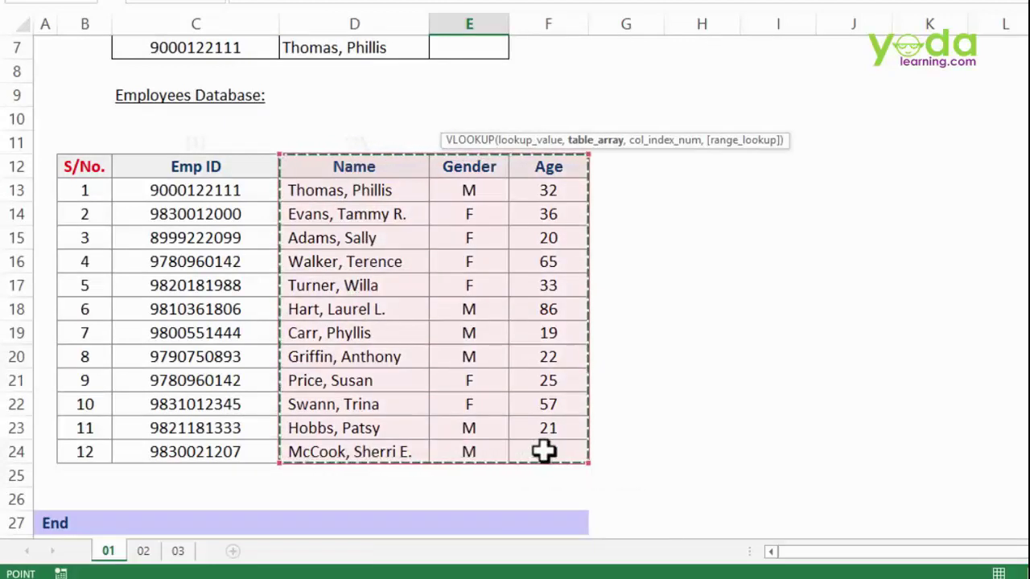
{"action": "scroll", "coordinate": [523, 345], "scroll_direction": "up", "scroll_amount": 2}
{"action": "key", "text": "Escape"}
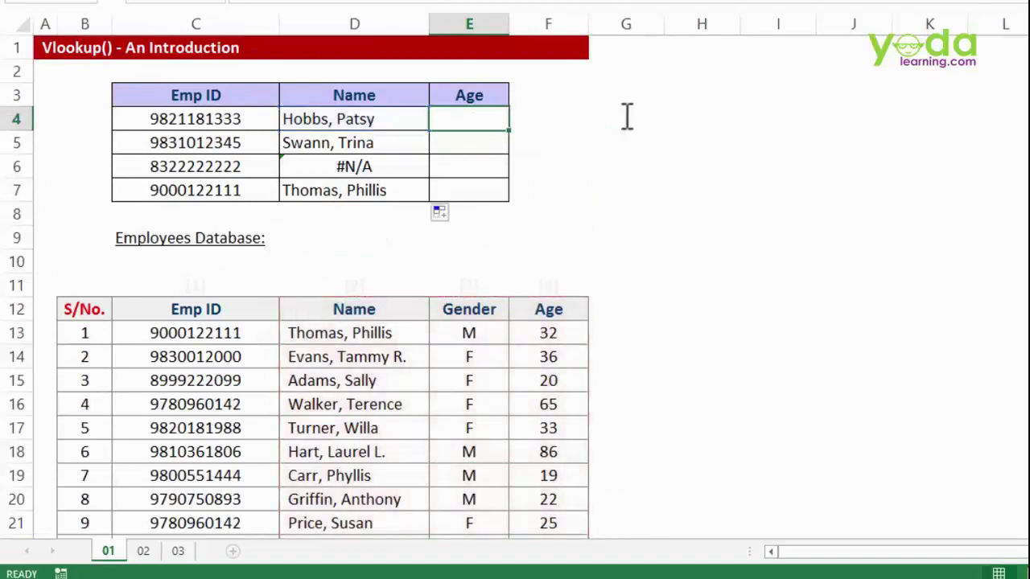
- Start E4's Age VLOOKUP with C4 as lookup value and C12:F24 as the table
{"action": "type", "text": "=vl"}
{"action": "key", "text": "Tab"}
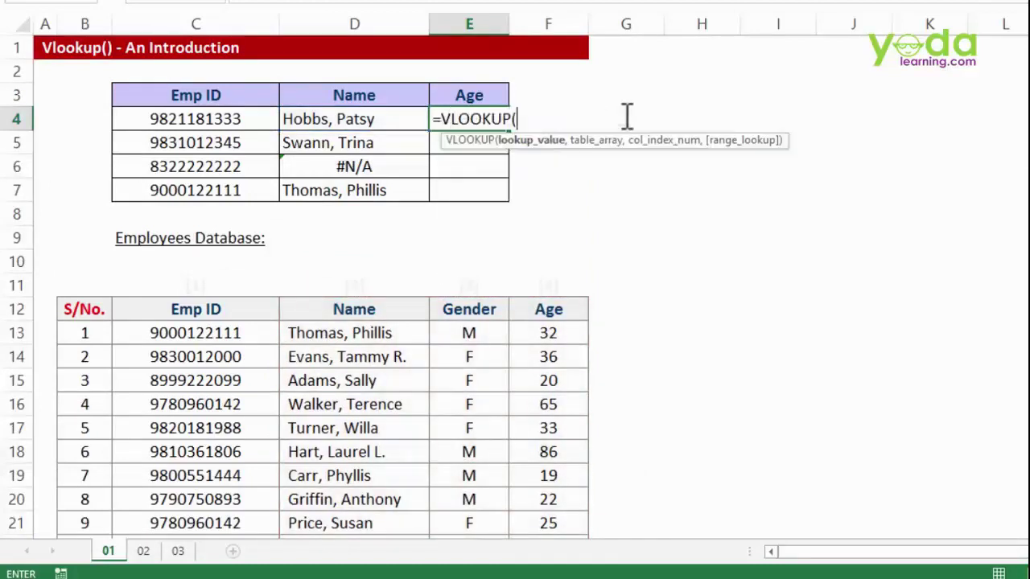
{"action": "left_click", "coordinate": [211, 119]}
{"action": "type", "text": ","}
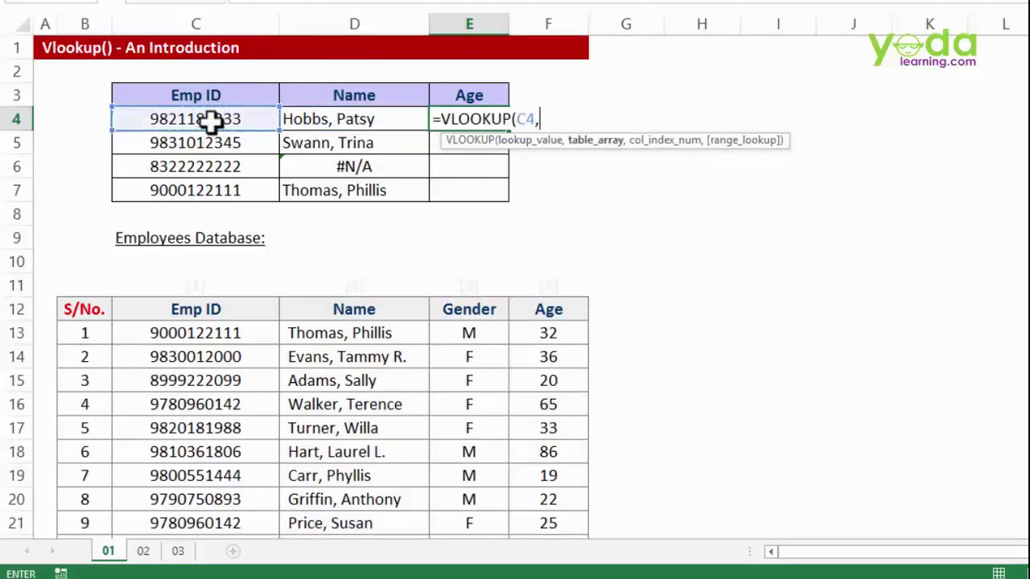
{"action": "scroll", "coordinate": [313, 180], "scroll_direction": "down", "scroll_amount": 1}
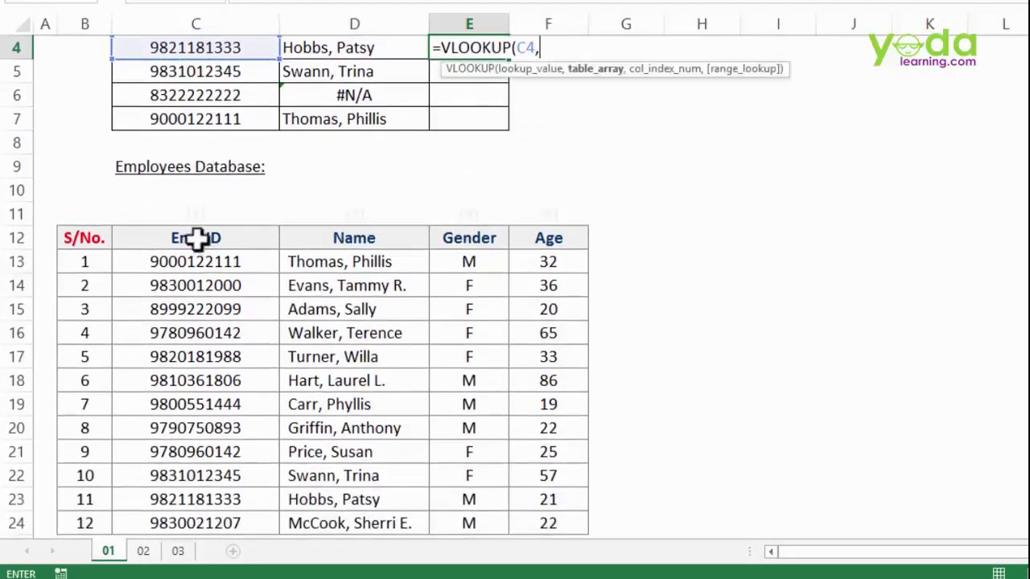
{"action": "left_click", "coordinate": [241, 238]}
{"action": "left_click", "coordinate": [238, 262]}
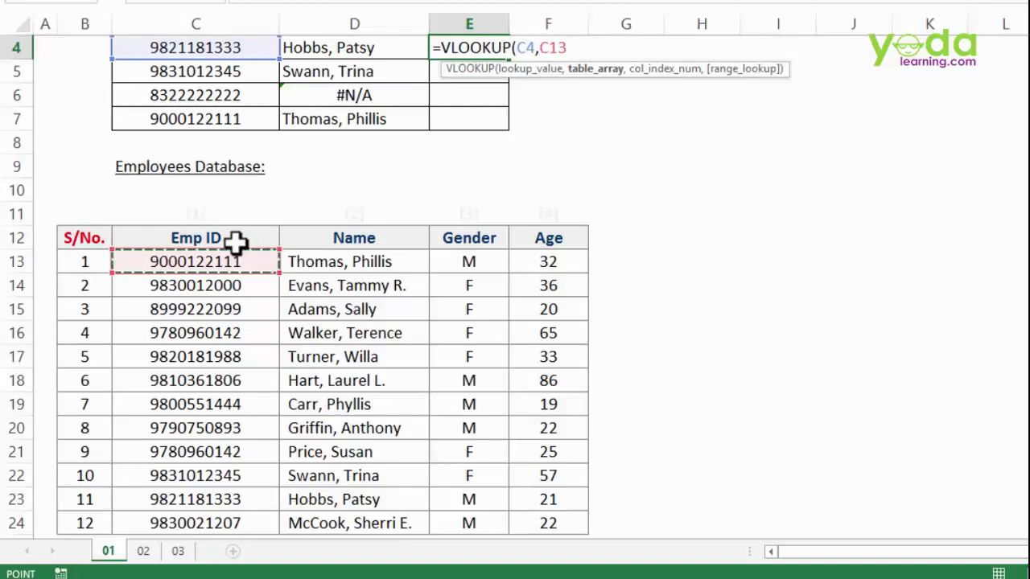
{"action": "left_click_drag", "start_coordinate": [235, 241], "coordinate": [544, 527]}
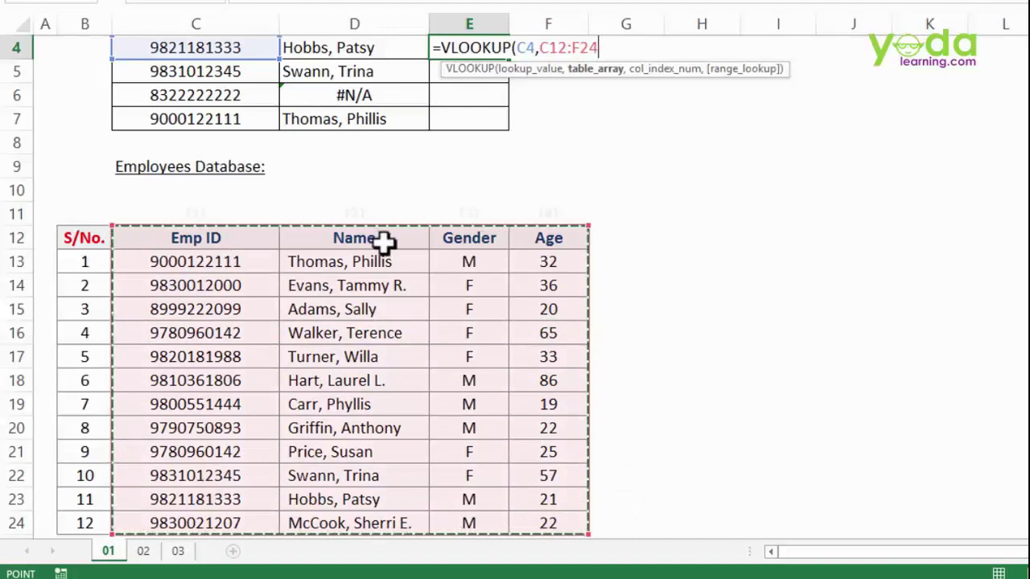
{"action": "scroll", "coordinate": [390, 242], "scroll_direction": "up", "scroll_amount": 1}
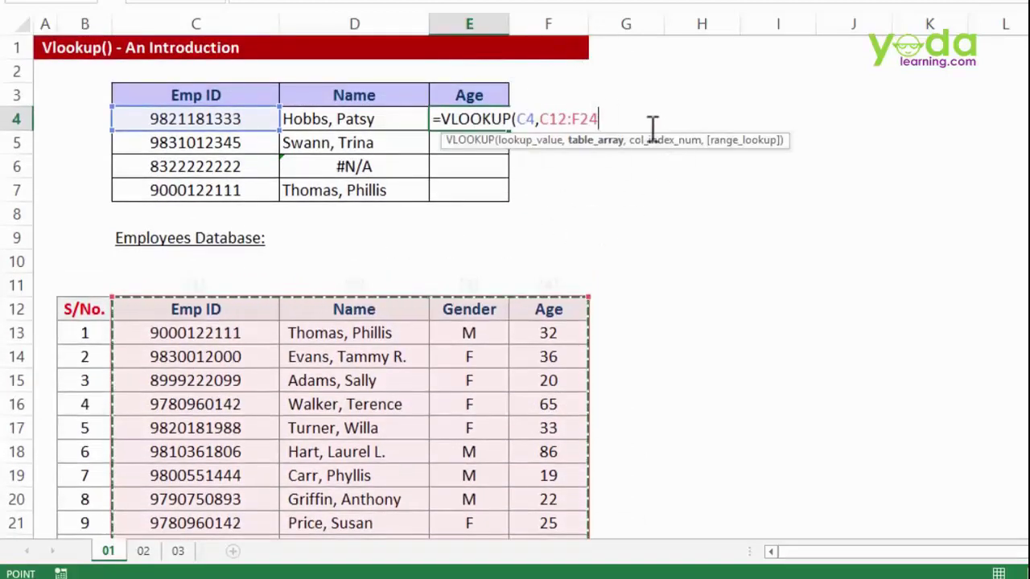
- Complete it with column 4 and exact match 0, entering =VLOOKUP(C4,C12:F24,4,0)
{"action": "type", "text": ","}
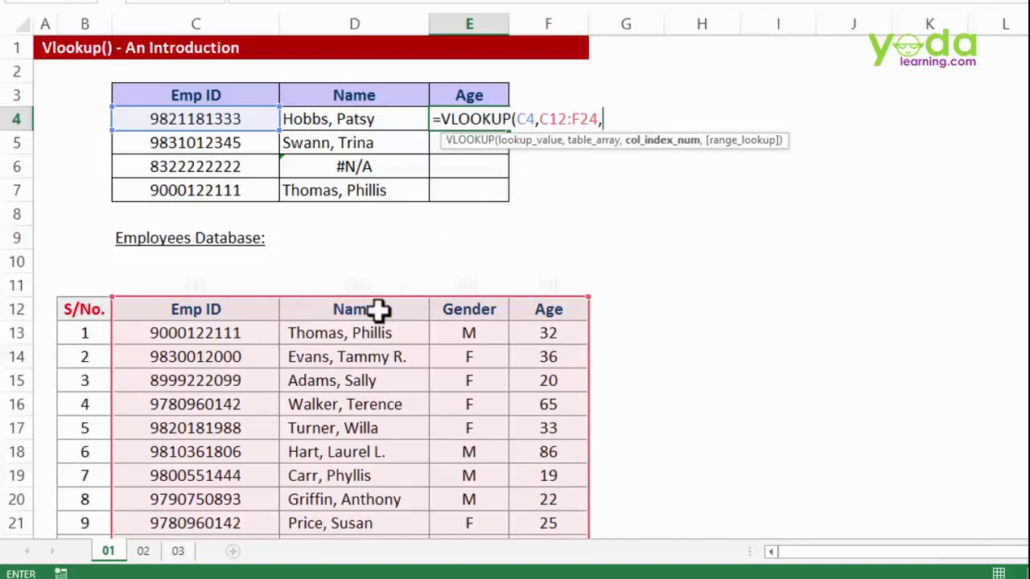
{"action": "type", "text": "4"}
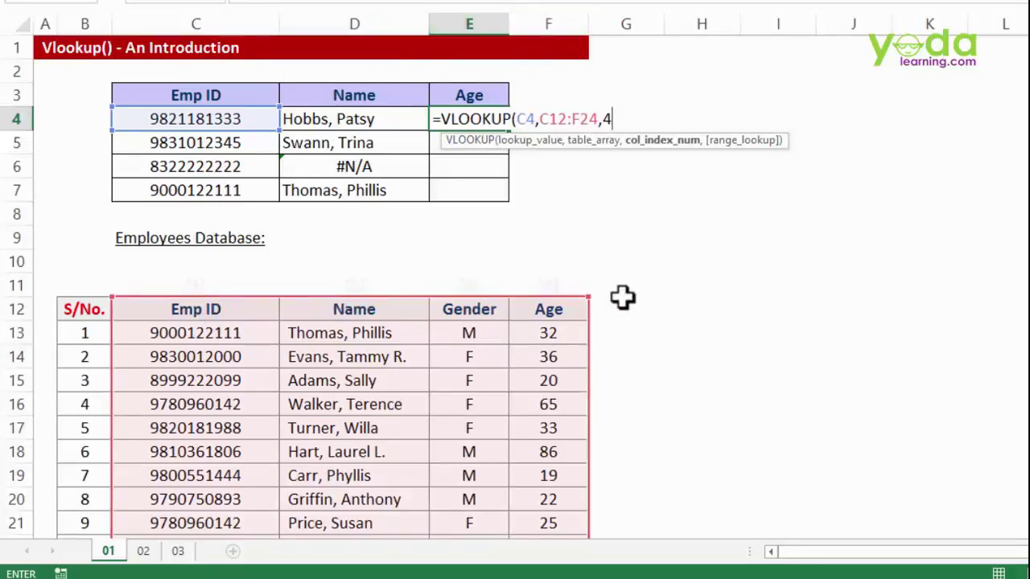
{"action": "type", "text": ","}
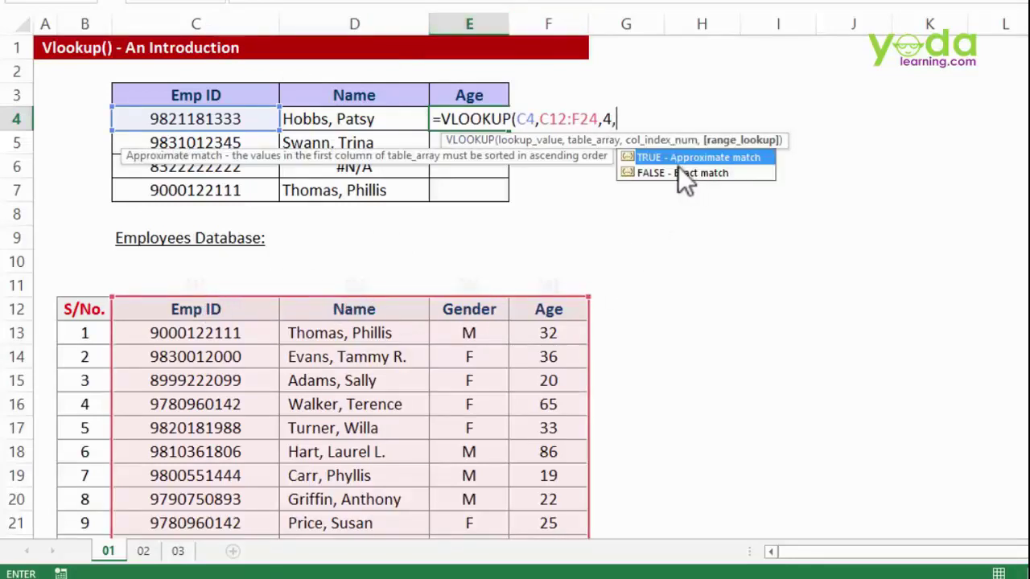
{"action": "double_click", "coordinate": [678, 172]}
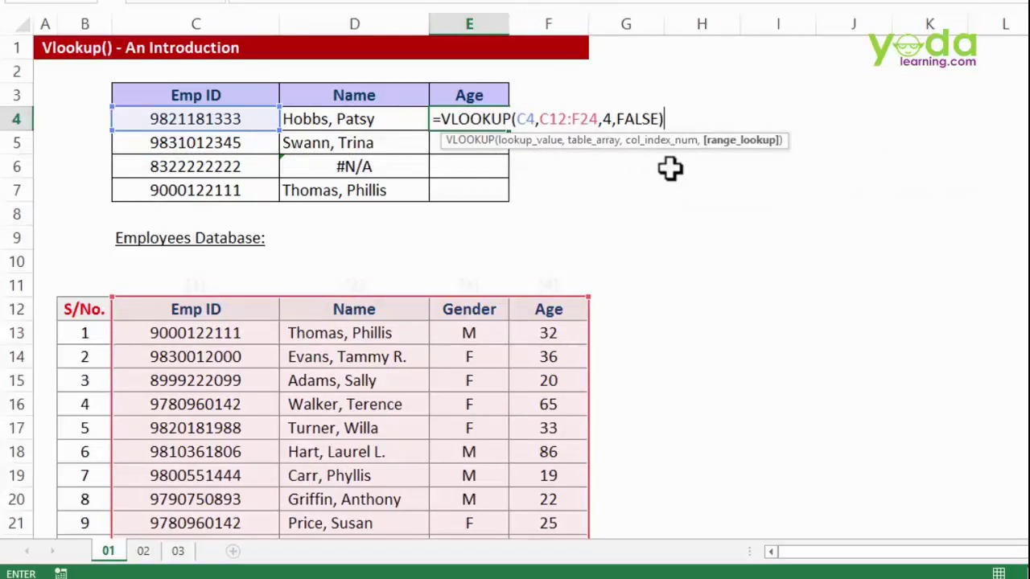
{"action": "double_click", "coordinate": [652, 118]}
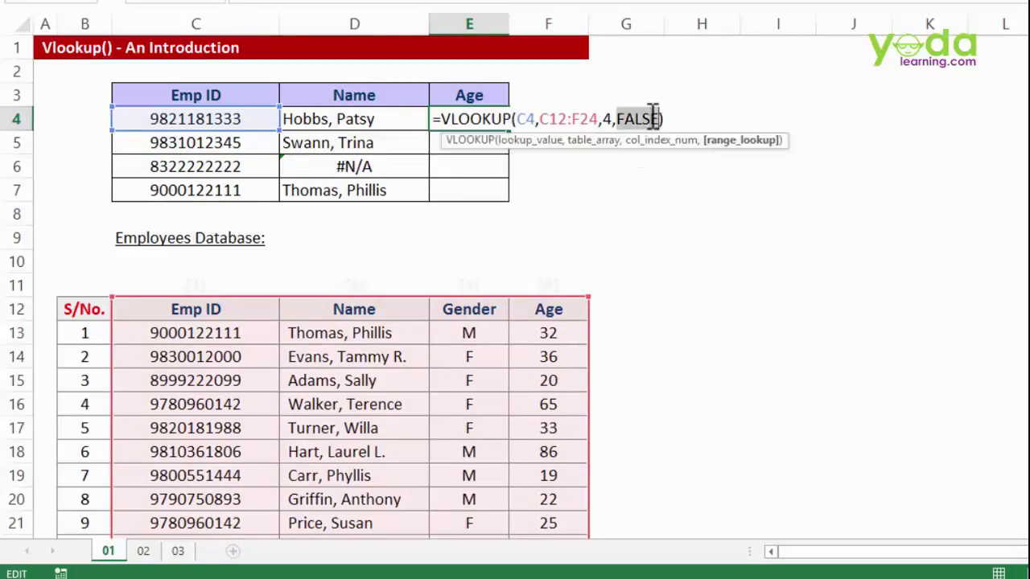
{"action": "type", "text": "0"}
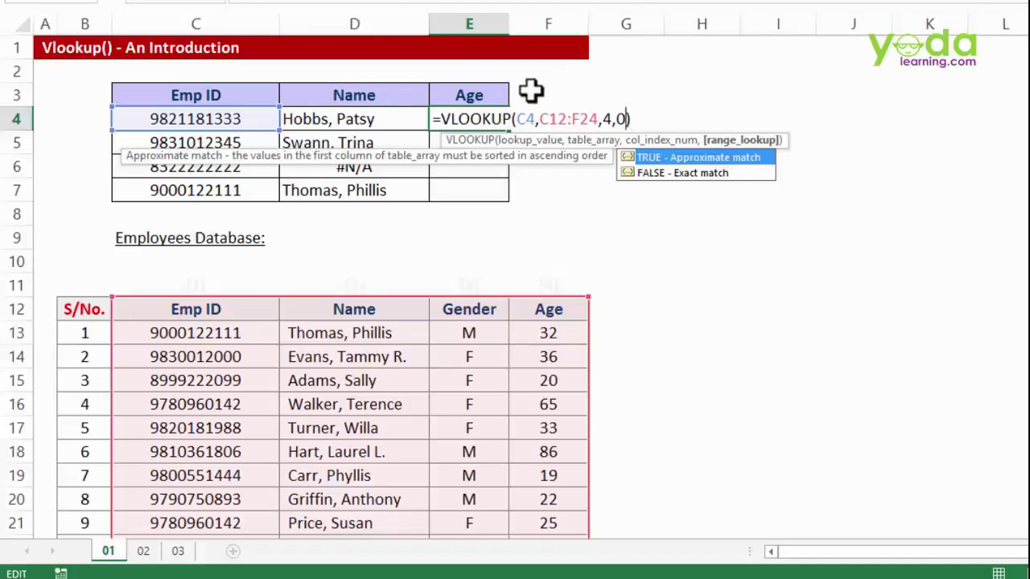
{"action": "key", "text": "Return"}
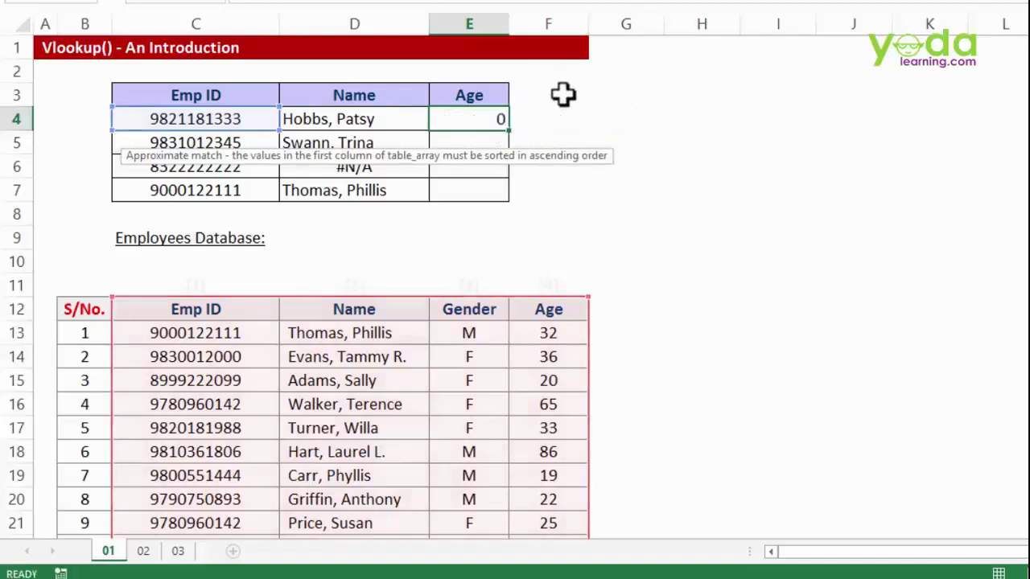
{"action": "left_click", "coordinate": [490, 122]}
- Copy the Age lookup down to E7 and inspect the table ranges in E4 and E5
{"action": "left_click_drag", "start_coordinate": [507, 133], "coordinate": [588, 214]}
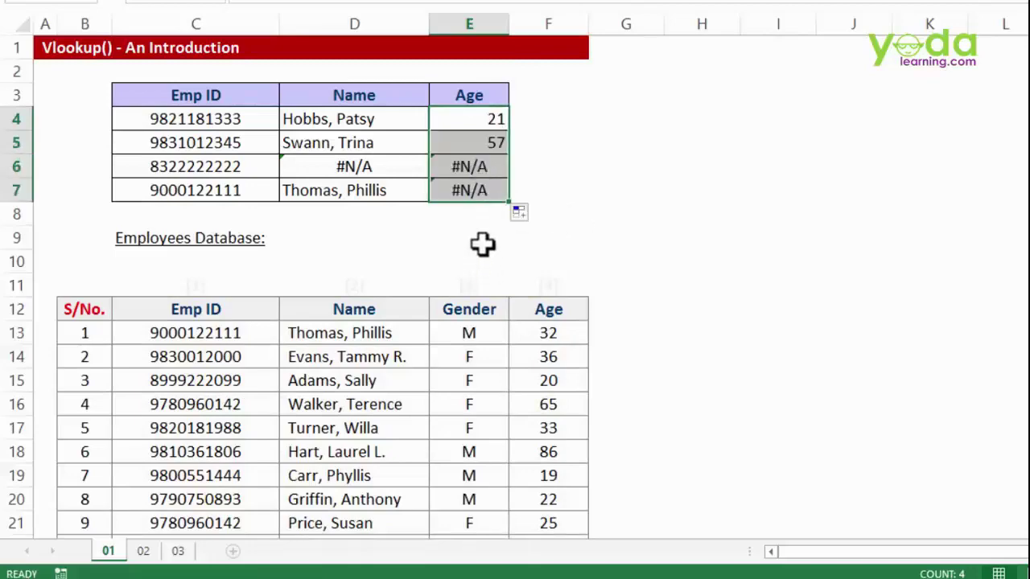
{"action": "scroll", "coordinate": [504, 191], "scroll_direction": "down", "scroll_amount": 3}
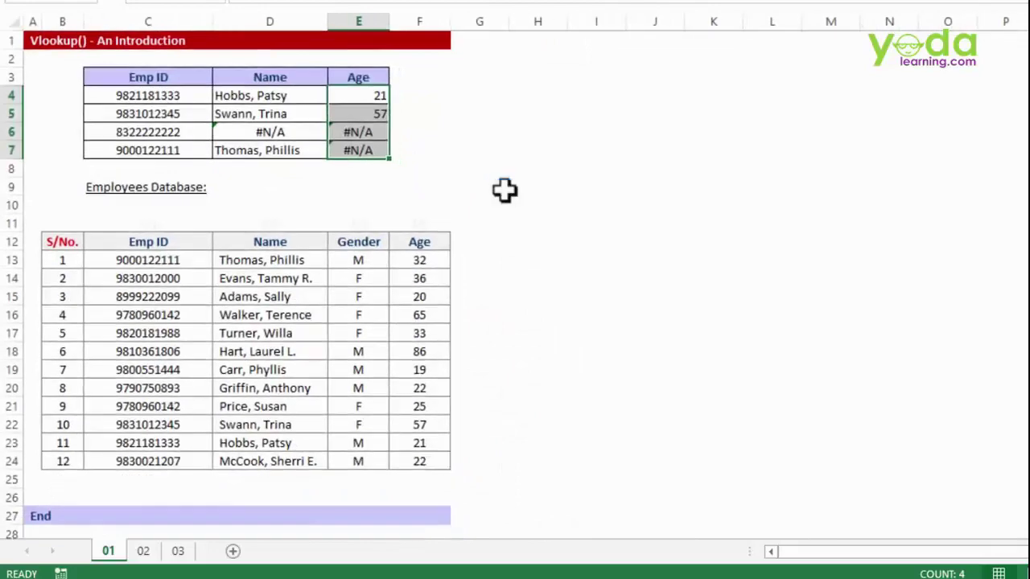
{"action": "double_click", "coordinate": [308, 82]}
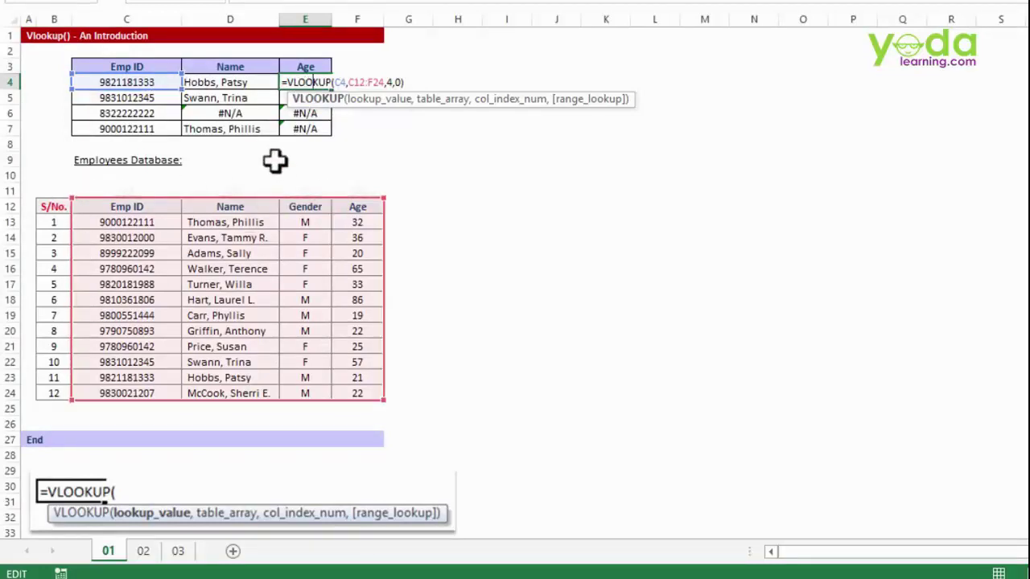
{"action": "key", "text": "Escape"}
{"action": "left_click", "coordinate": [291, 97]}
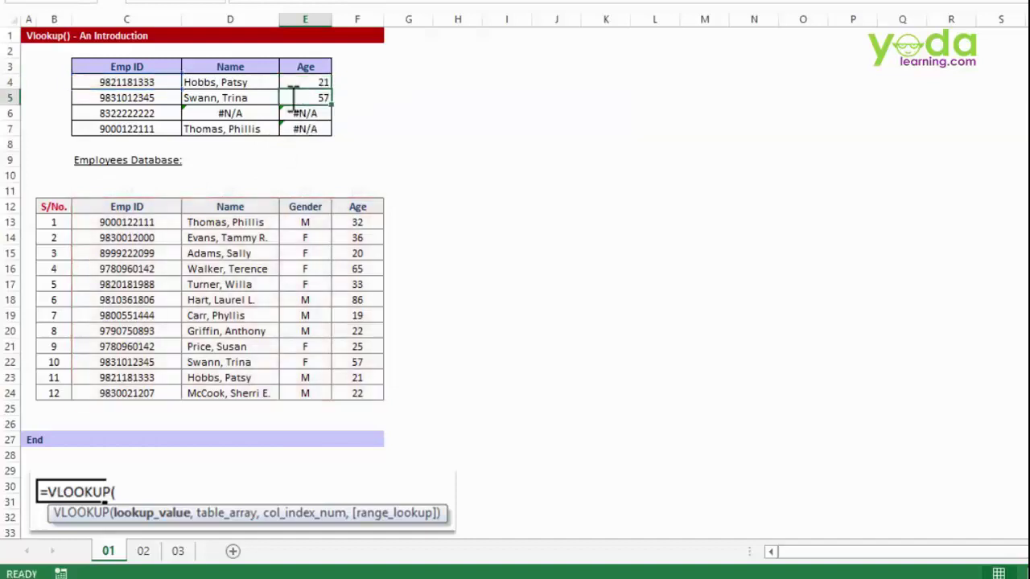
{"action": "double_click", "coordinate": [292, 97]}
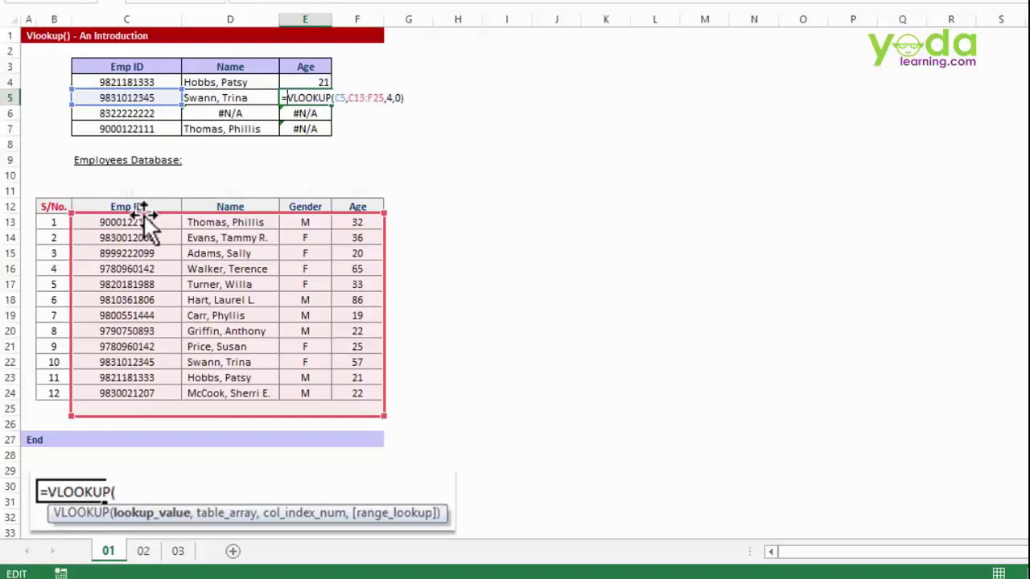
{"action": "key", "text": "Return"}
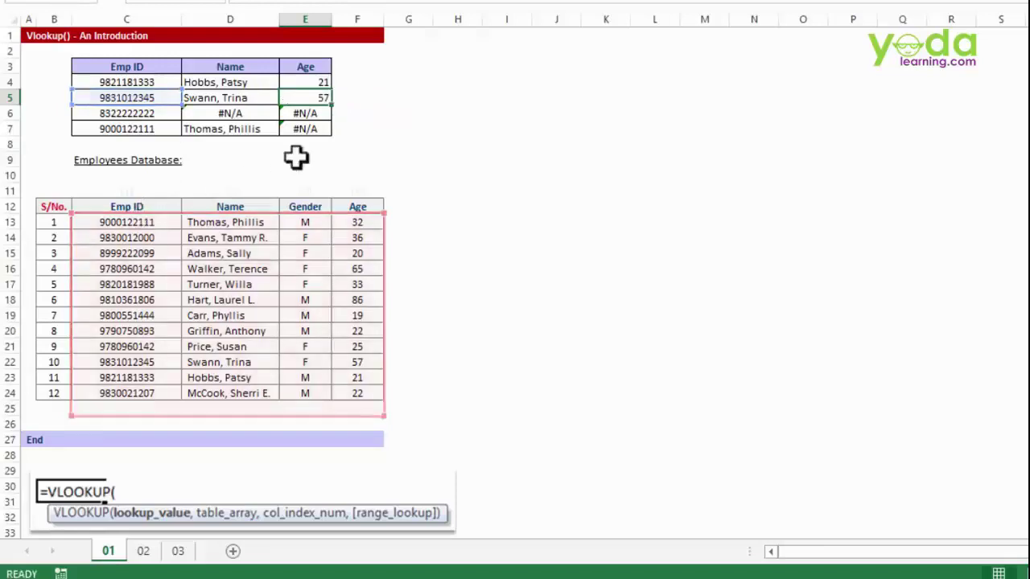
- Inspect E6 and E7, finding E7's range shifted to C15:F27
{"action": "double_click", "coordinate": [306, 115]}
{"action": "key", "text": "Escape"}
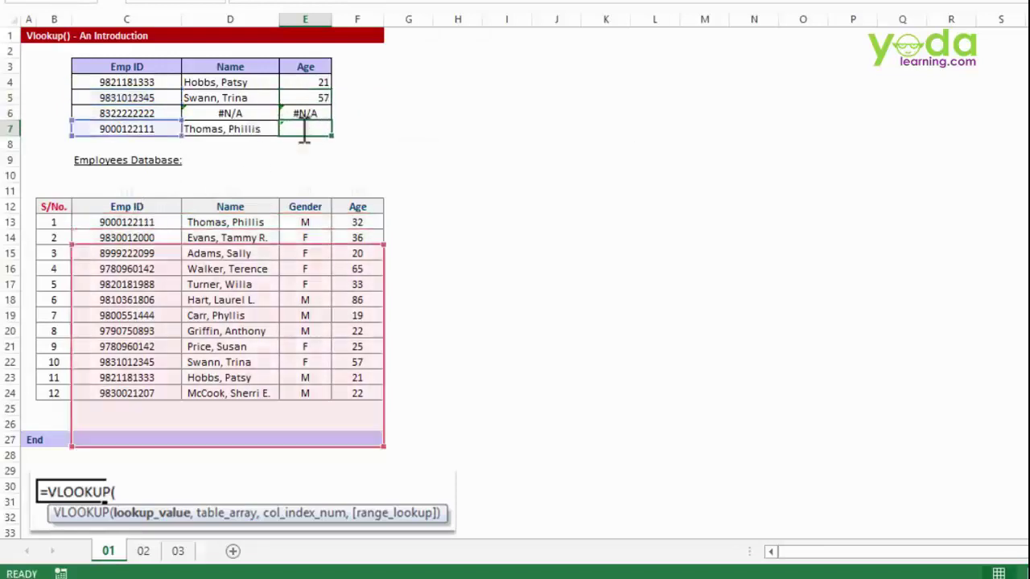
{"action": "double_click", "coordinate": [303, 129]}
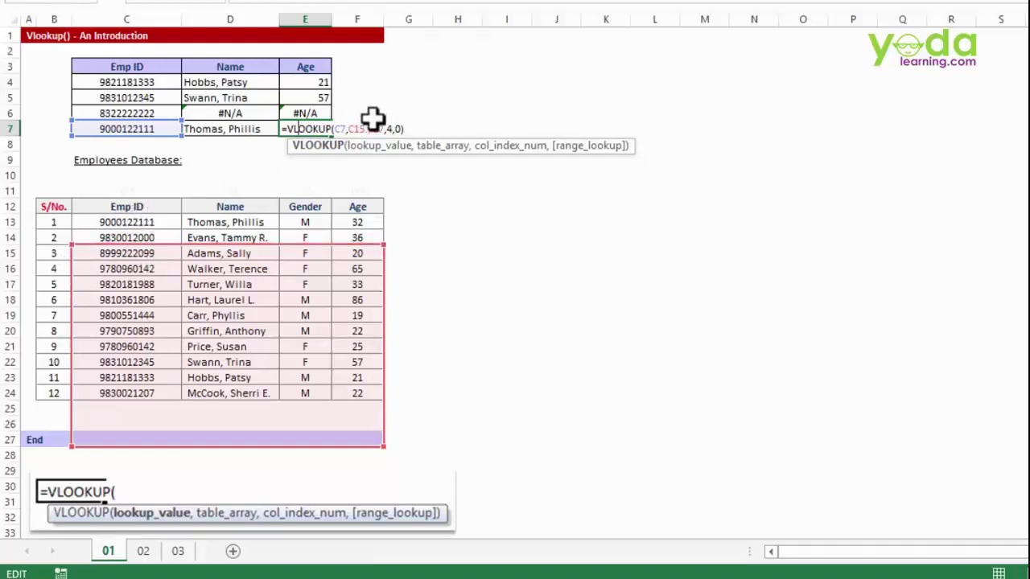
{"action": "key", "text": "ctrl+Return"}
{"action": "scroll", "coordinate": [471, 154], "scroll_direction": "up", "scroll_amount": 5}
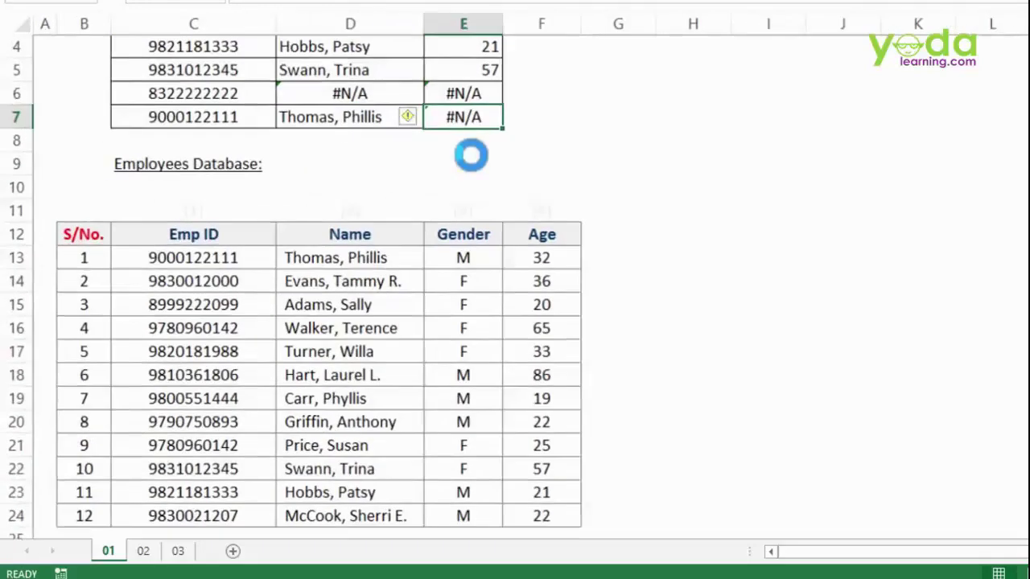
{"action": "scroll", "coordinate": [471, 157], "scroll_direction": "up", "scroll_amount": 3}
{"action": "double_click", "coordinate": [601, 146]}
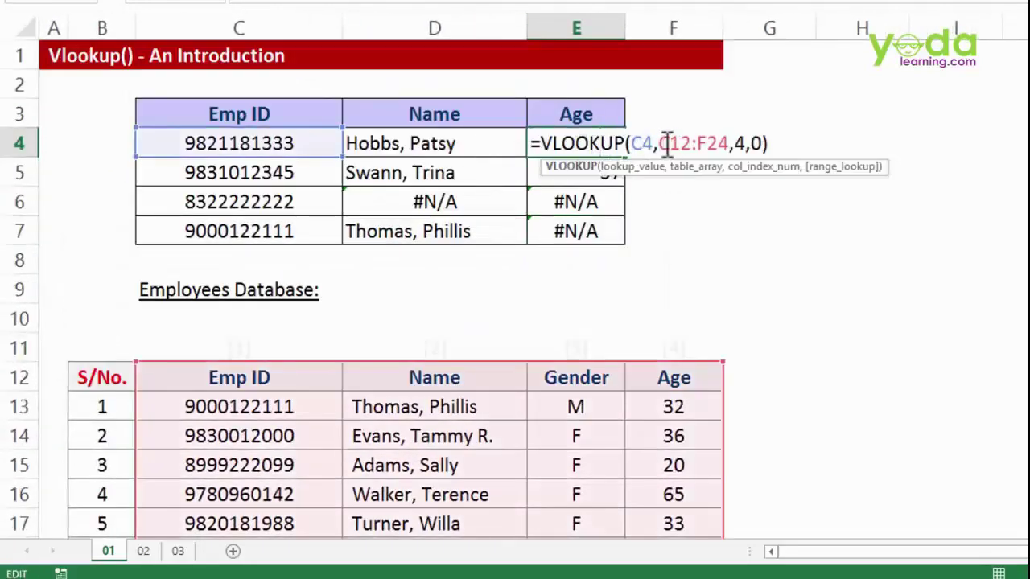
- Lock E4's table as $C$12:$F$24 and refill the Age column, so E7 returns 32
{"action": "left_click_drag", "start_coordinate": [662, 143], "coordinate": [730, 145]}
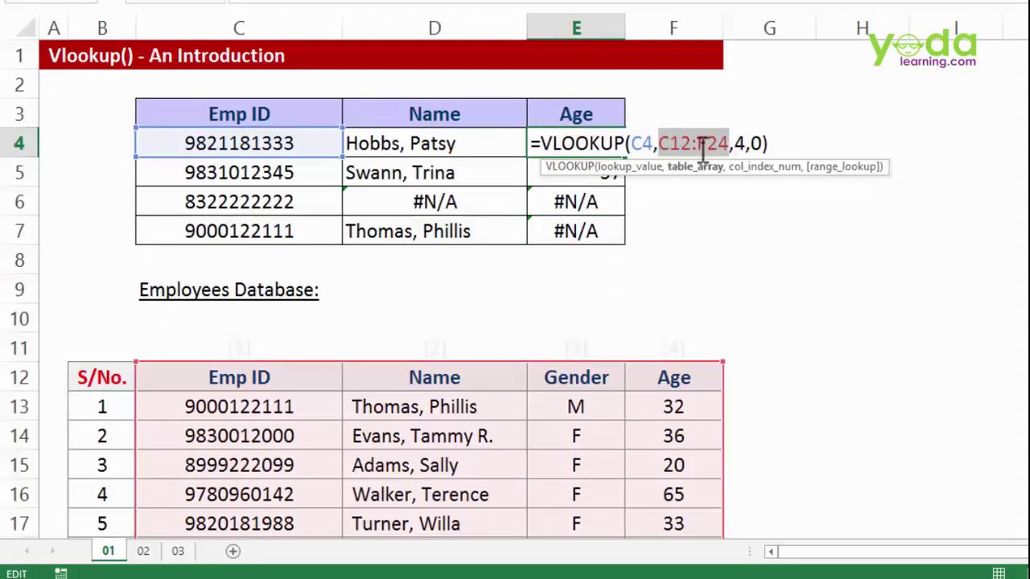
{"action": "key", "text": "F4"}
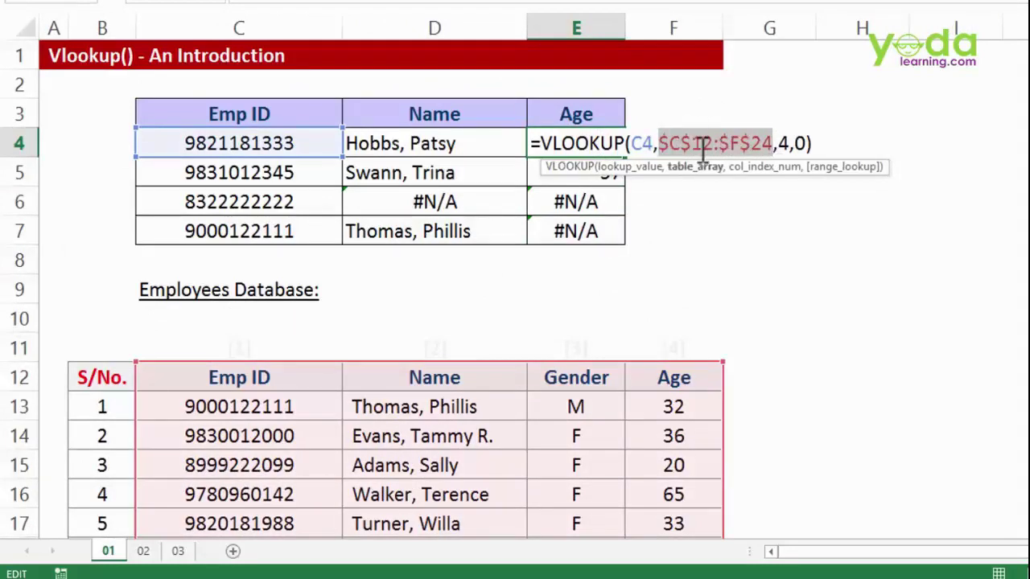
{"action": "key", "text": "Return"}
{"action": "left_click", "coordinate": [618, 141]}
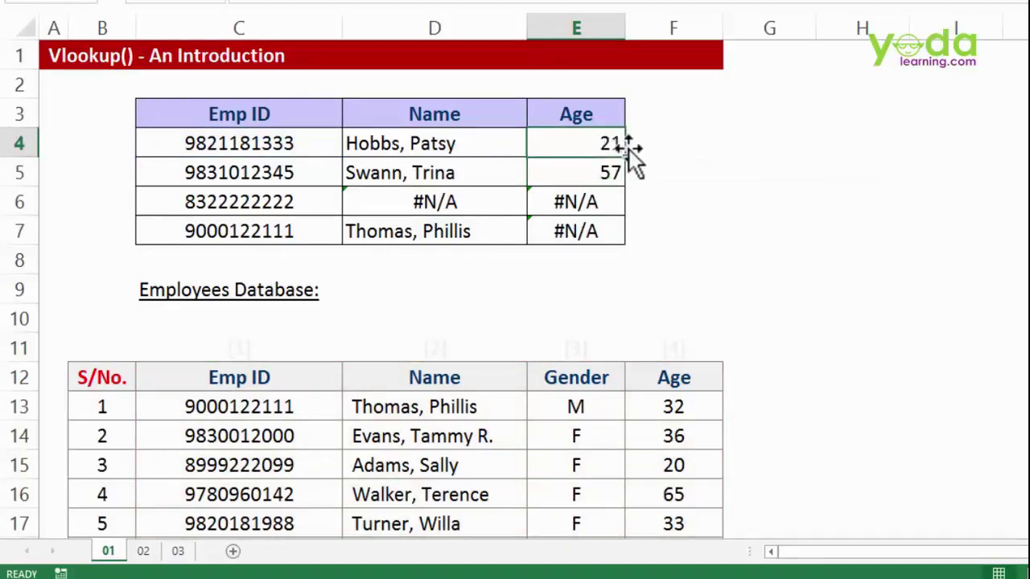
{"action": "double_click", "coordinate": [625, 157]}
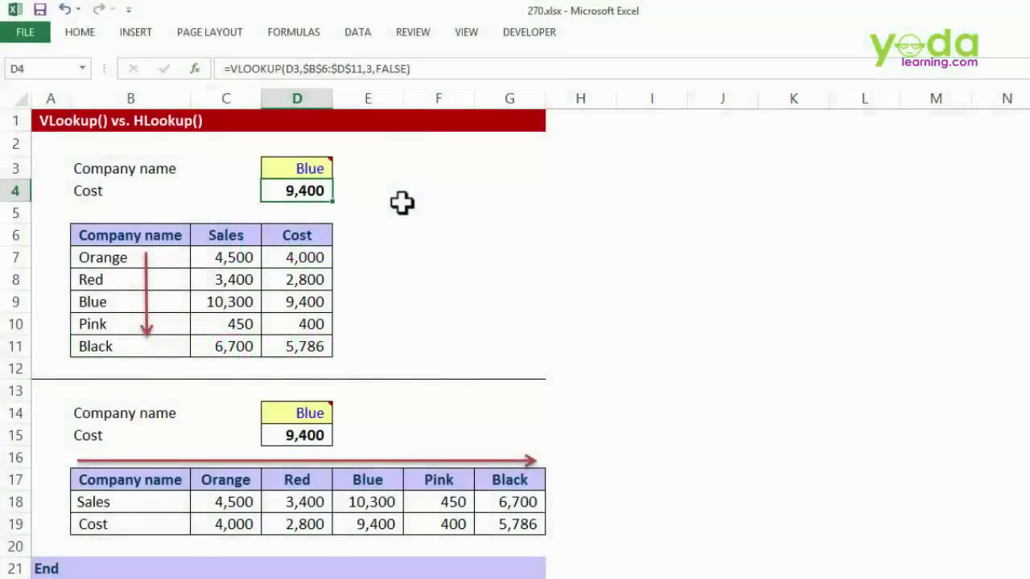
- In 270.xlsx, highlight the Company name and Sales columns of the vertical company table
{"action": "left_click", "coordinate": [402, 203]}
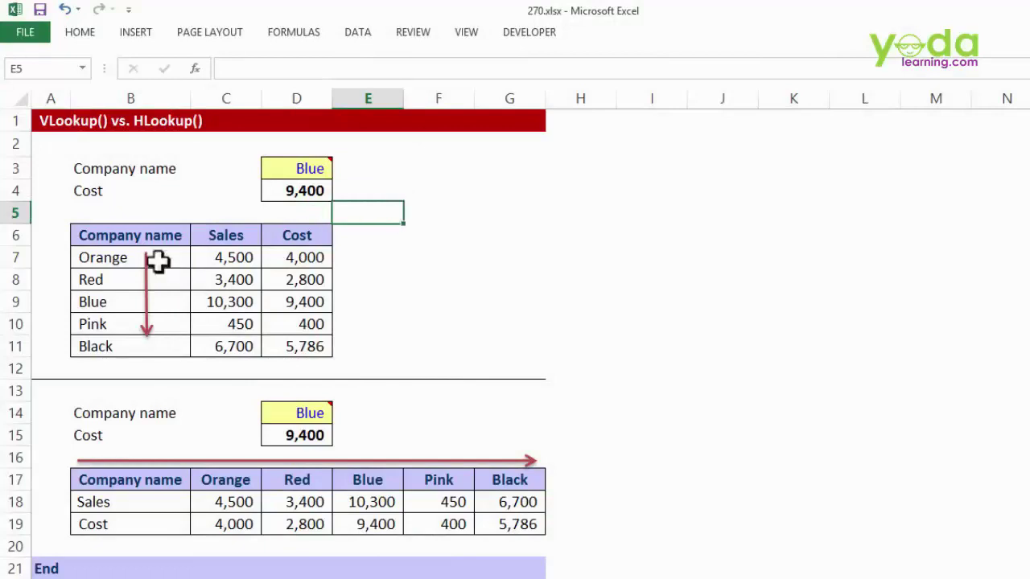
{"action": "left_click_drag", "start_coordinate": [112, 257], "coordinate": [119, 346]}
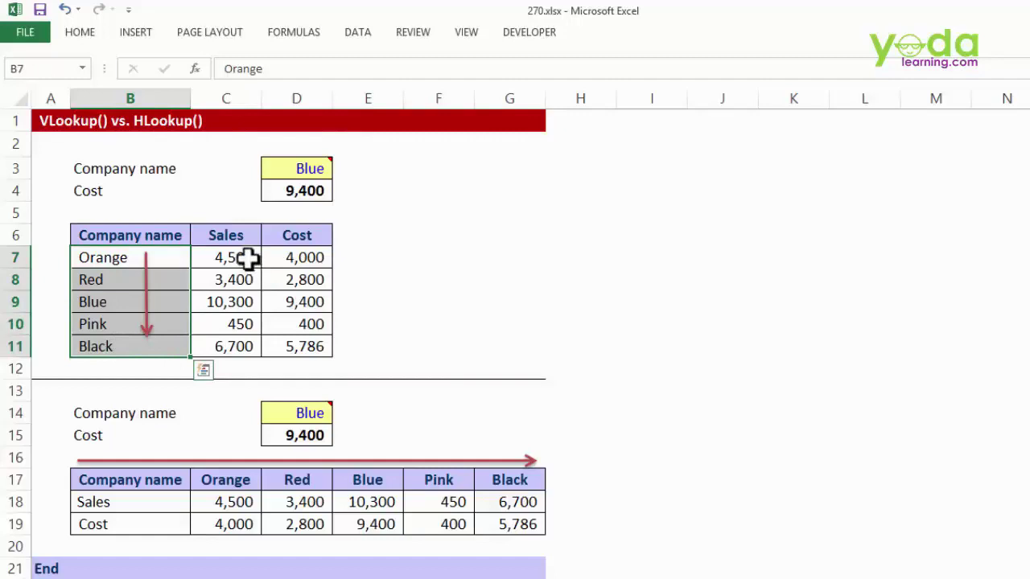
{"action": "left_click_drag", "start_coordinate": [248, 257], "coordinate": [249, 345]}
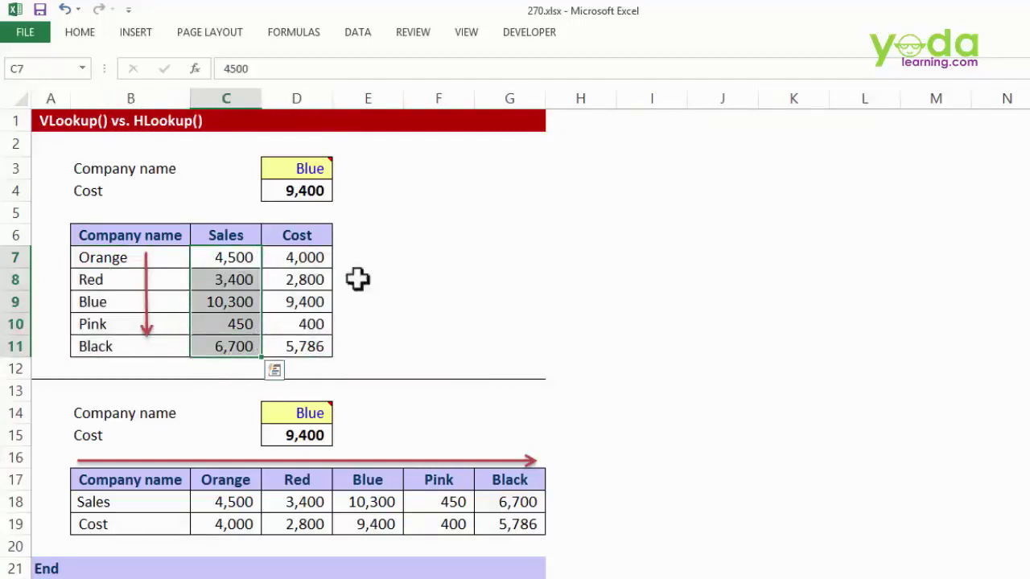
{"action": "left_click", "coordinate": [370, 211]}
{"action": "left_click", "coordinate": [362, 191]}
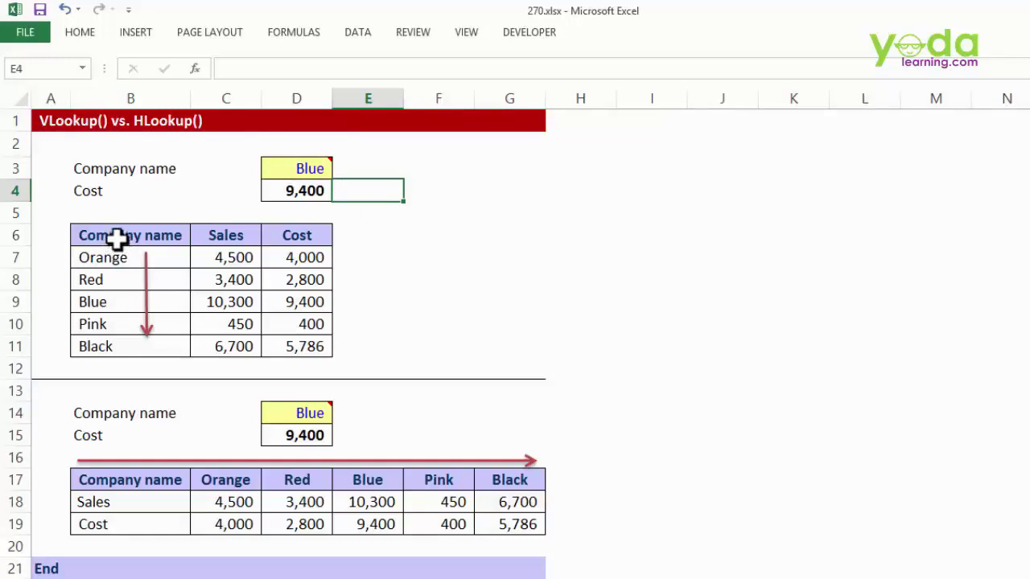
{"action": "left_click_drag", "start_coordinate": [117, 237], "coordinate": [112, 348]}
- Enter =VLOOKUP(D3,$B$6:$D$11,3,0) in E4, returning Blue's cost of 9,400
{"action": "left_click", "coordinate": [351, 197]}
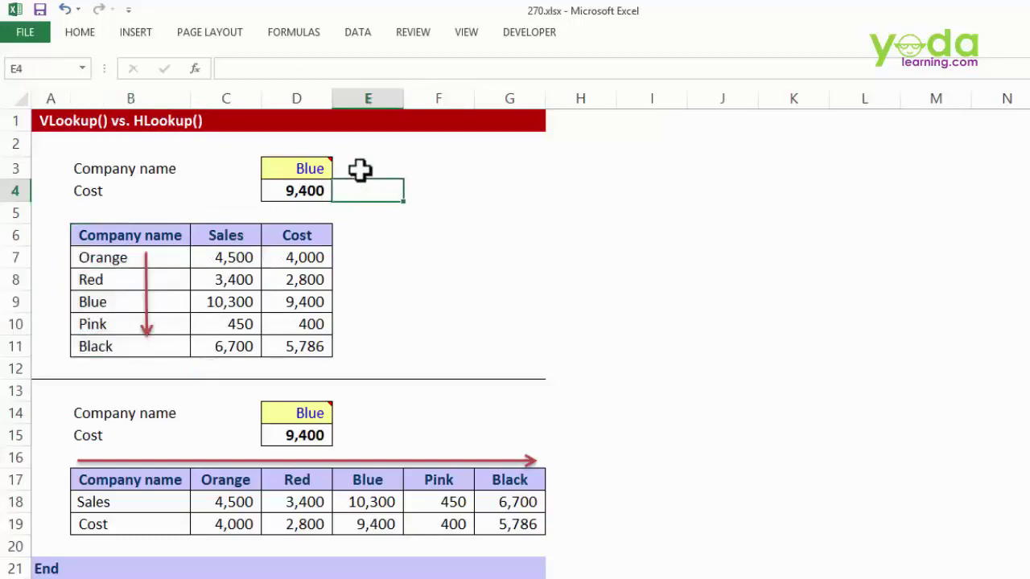
{"action": "type", "text": "=vl"}
{"action": "key", "text": "Tab"}
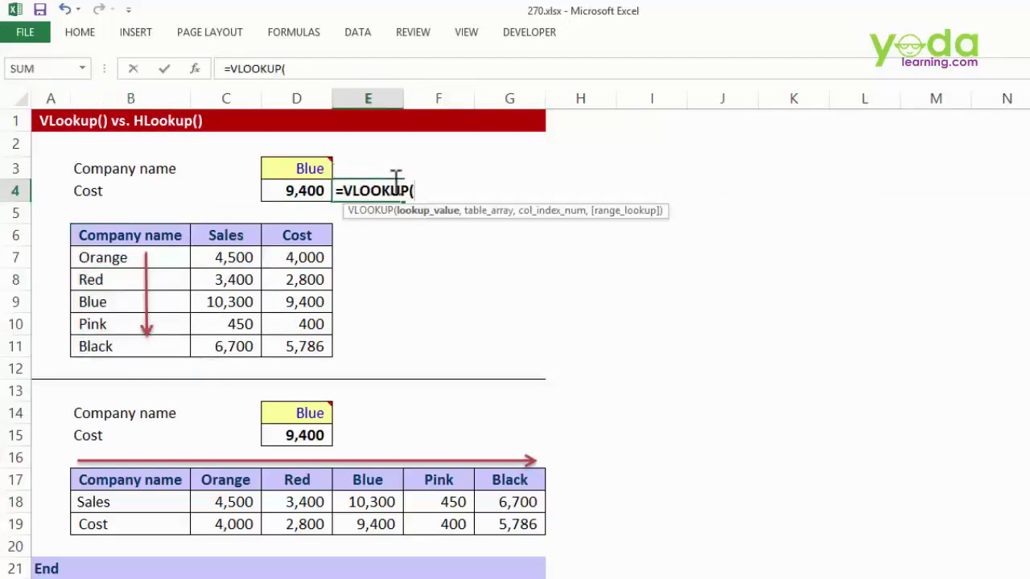
{"action": "left_click", "coordinate": [296, 164]}
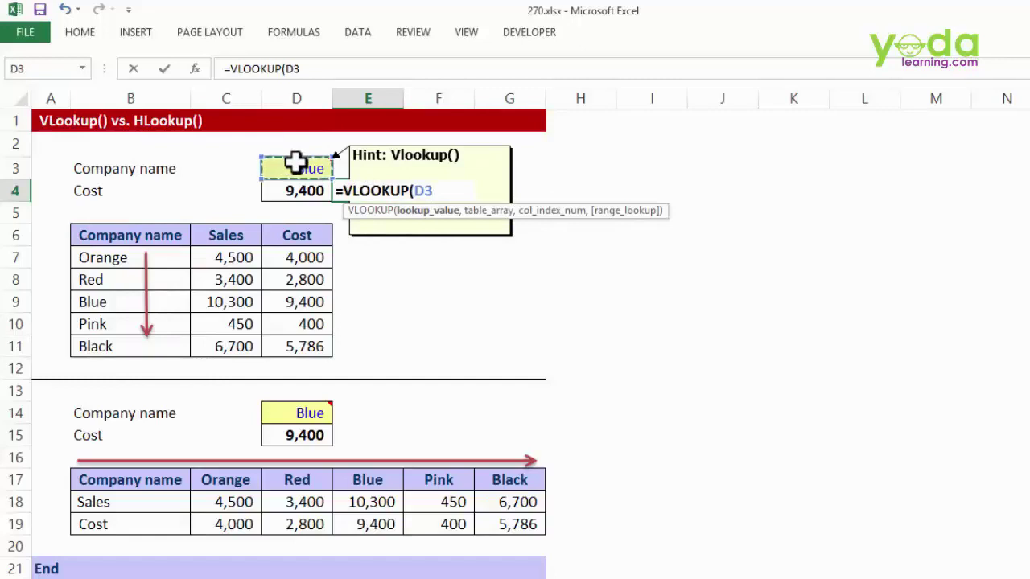
{"action": "type", "text": ","}
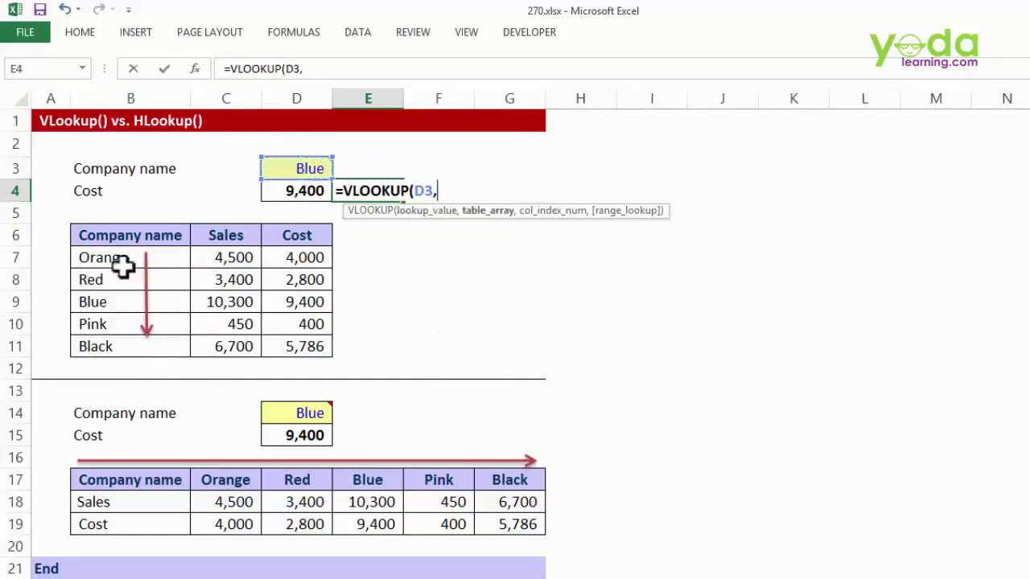
{"action": "left_click_drag", "start_coordinate": [105, 235], "coordinate": [277, 347]}
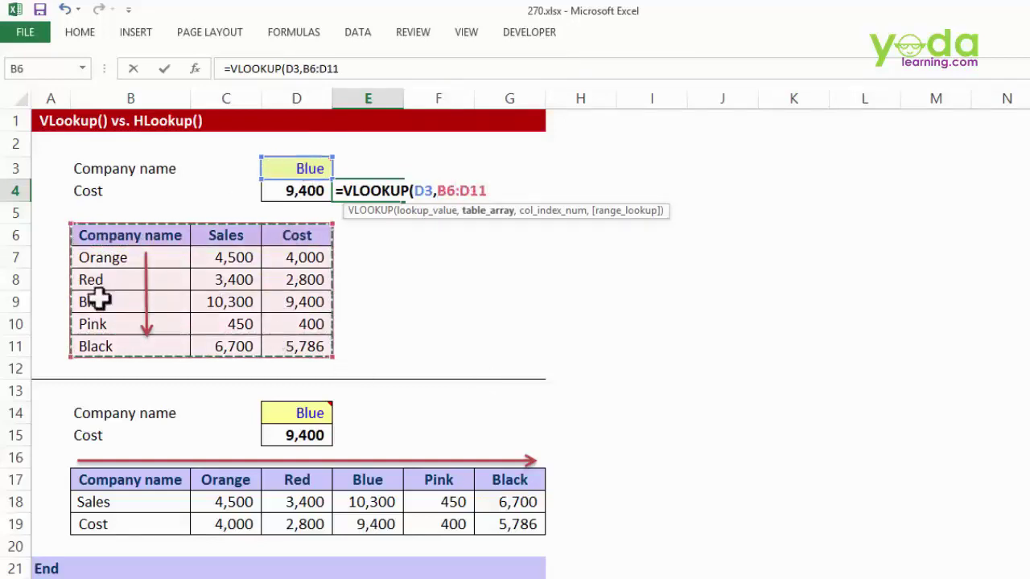
{"action": "key", "text": "F4"}
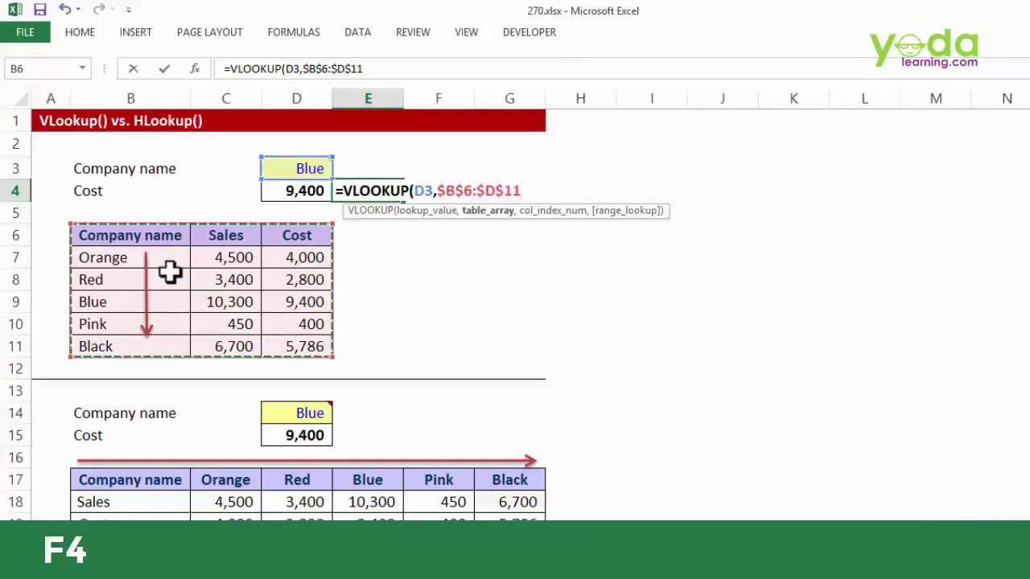
{"action": "type", "text": ","}
{"action": "key", "text": "BackSpace"}
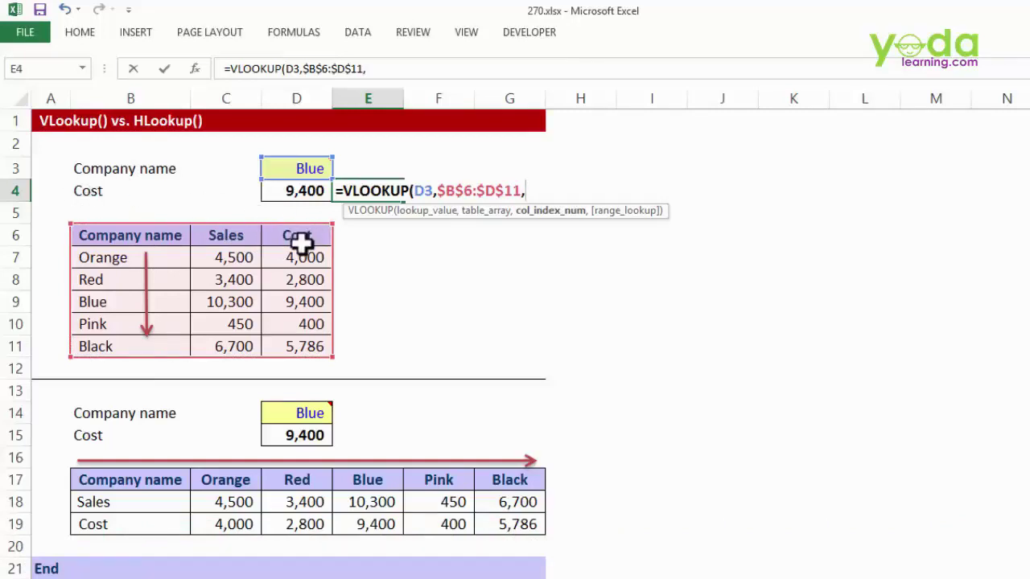
{"action": "type", "text": "3,0"}
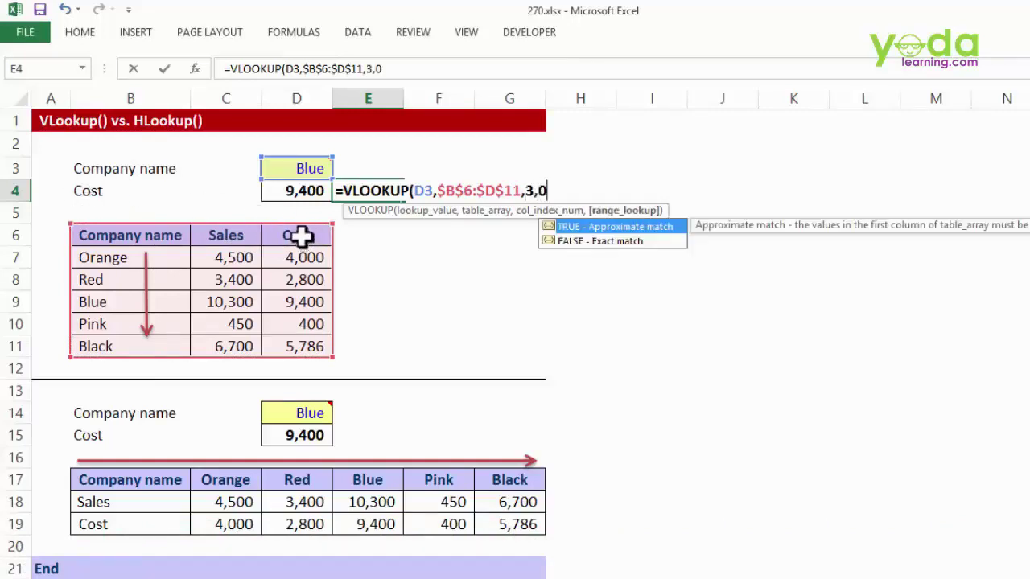
{"action": "key", "text": "Return"}
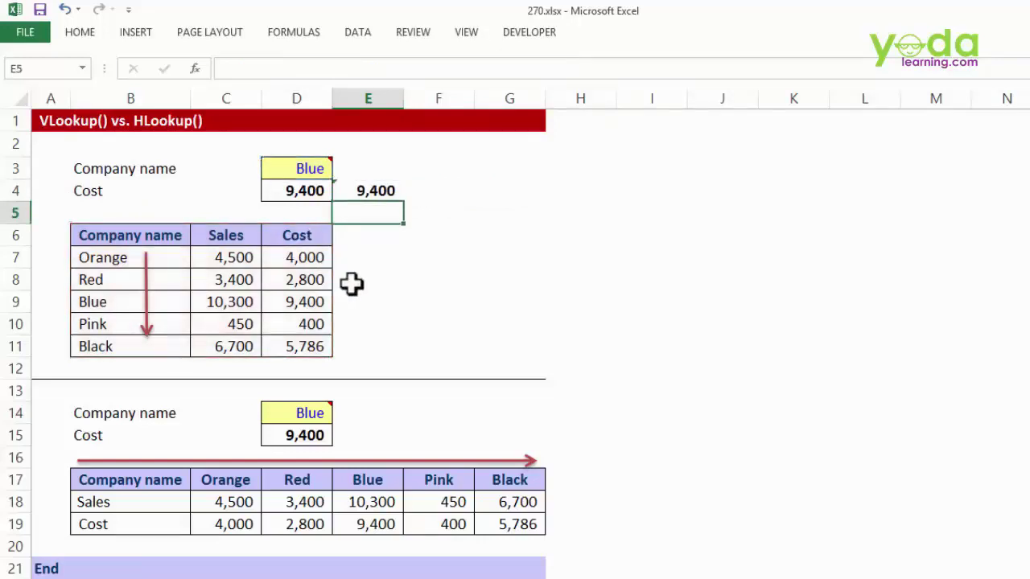
{"action": "left_click_drag", "start_coordinate": [152, 234], "coordinate": [278, 341]}
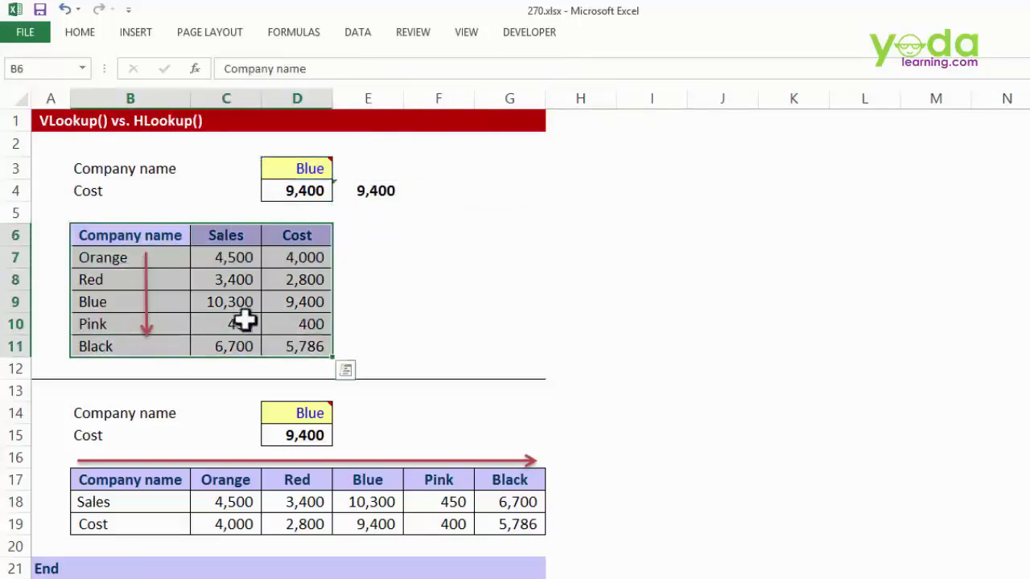
- Paste a transposed copy of the B6:D11 table at F6, filling F6:K8
{"action": "key", "text": "ctrl+q"}
{"action": "left_click", "coordinate": [453, 233]}
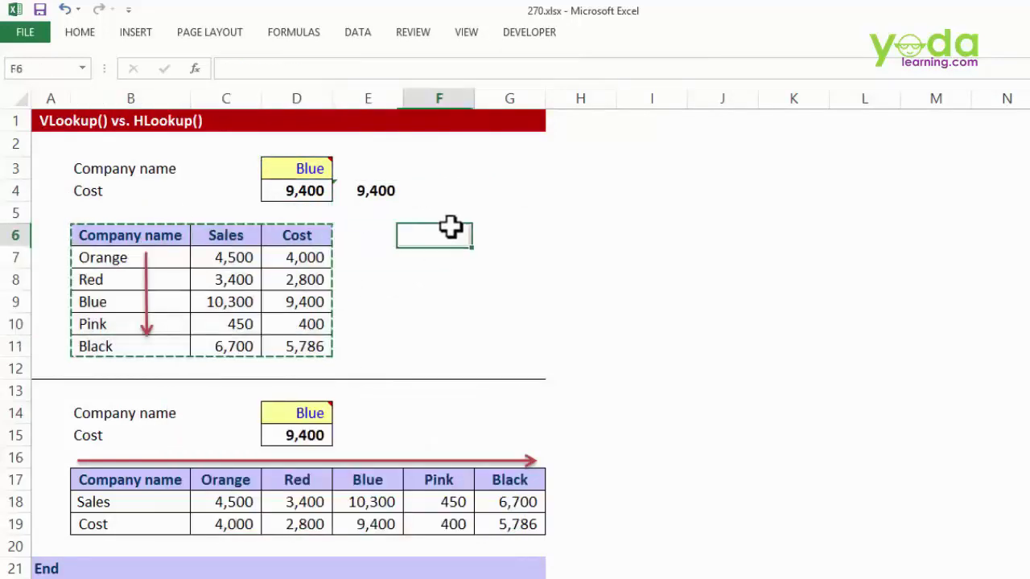
{"action": "right_click", "coordinate": [453, 229]}
{"action": "left_click", "coordinate": [503, 321]}
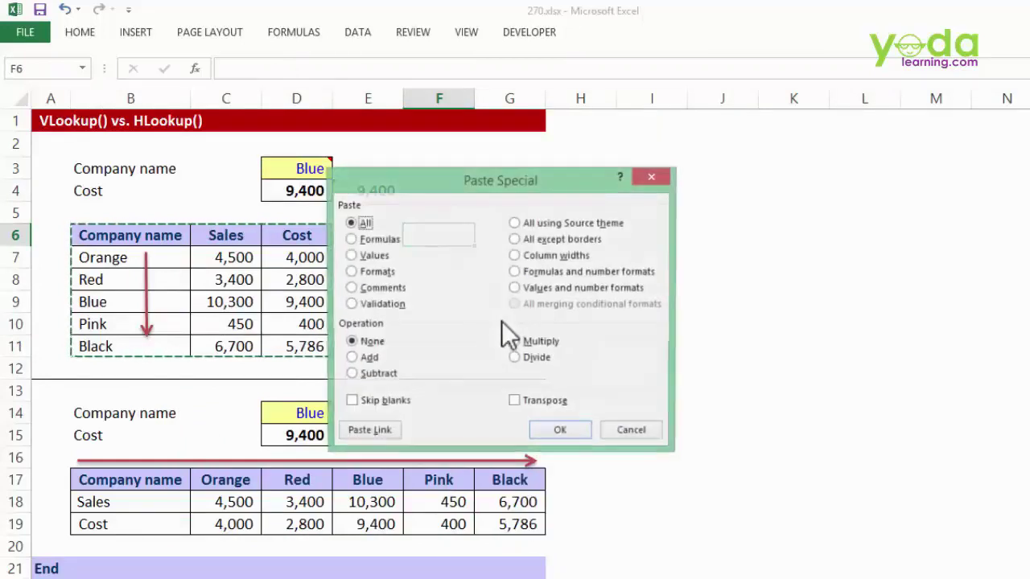
{"action": "left_click", "coordinate": [530, 400]}
{"action": "left_click", "coordinate": [560, 432]}
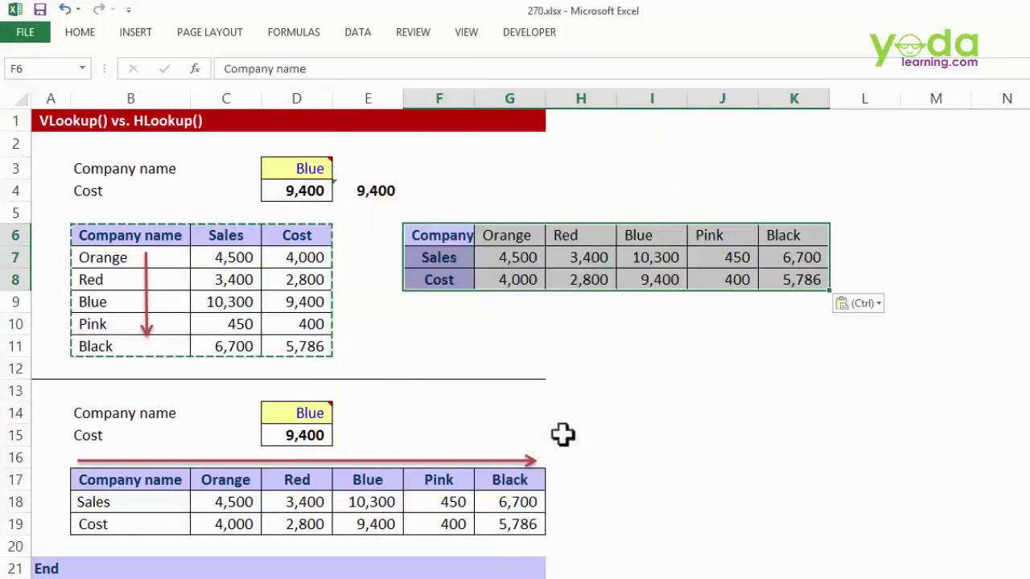
{"action": "left_click", "coordinate": [566, 342]}
- Highlight the company names running across row 6 of the transposed table
{"action": "left_click", "coordinate": [507, 236]}
{"action": "left_click_drag", "start_coordinate": [507, 236], "coordinate": [828, 231]}
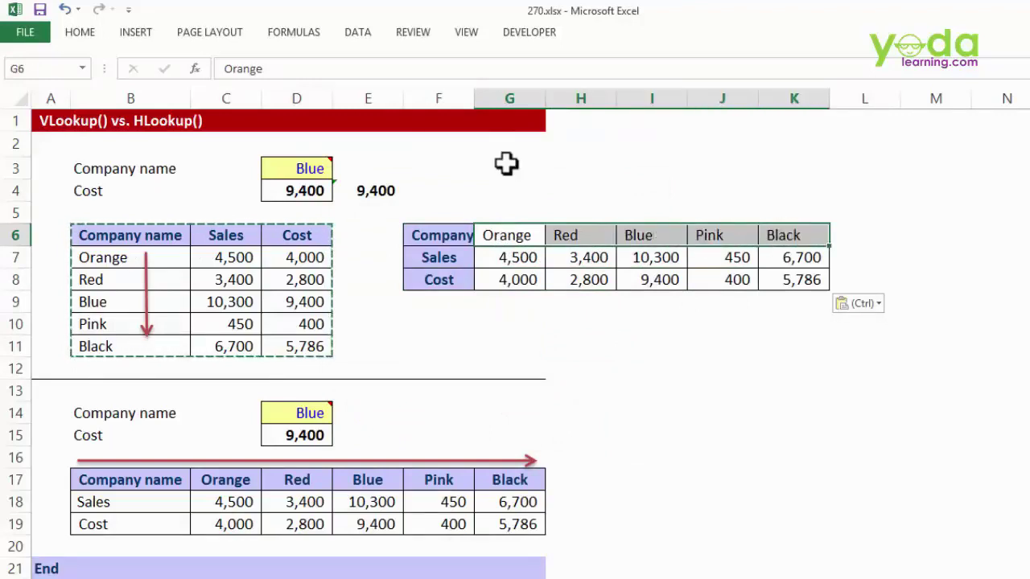
{"action": "left_click", "coordinate": [507, 166]}
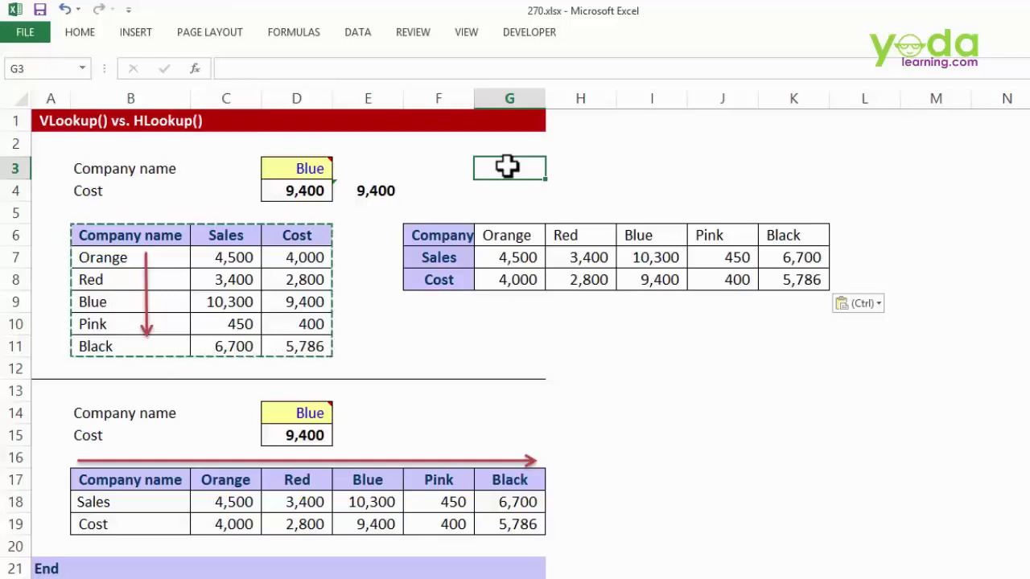
- Begin G3's HLOOKUP with D3 as lookup value and absolute $F$6:$K$8 as the table
{"action": "type", "text": "=hlo"}
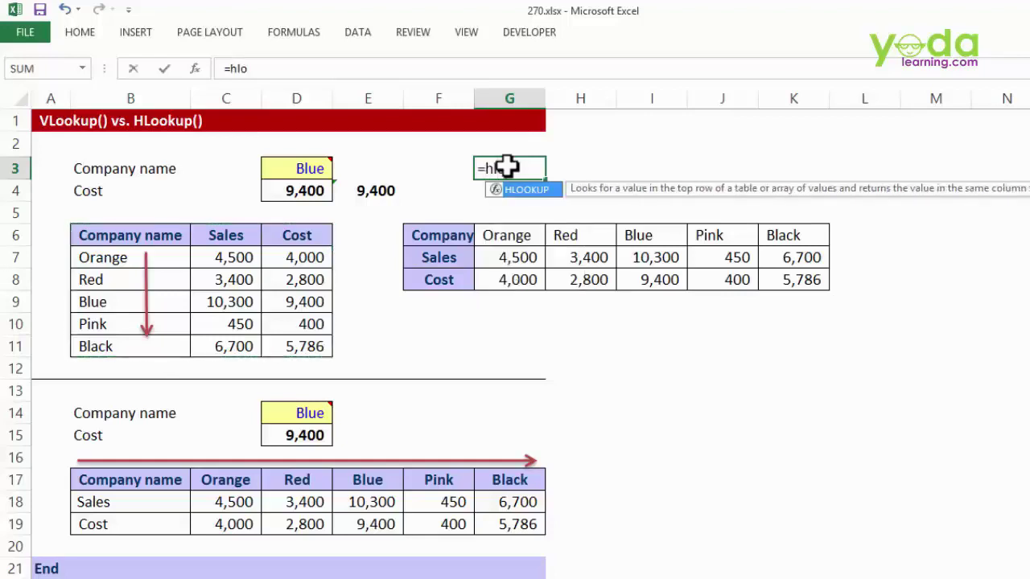
{"action": "key", "text": "Tab"}
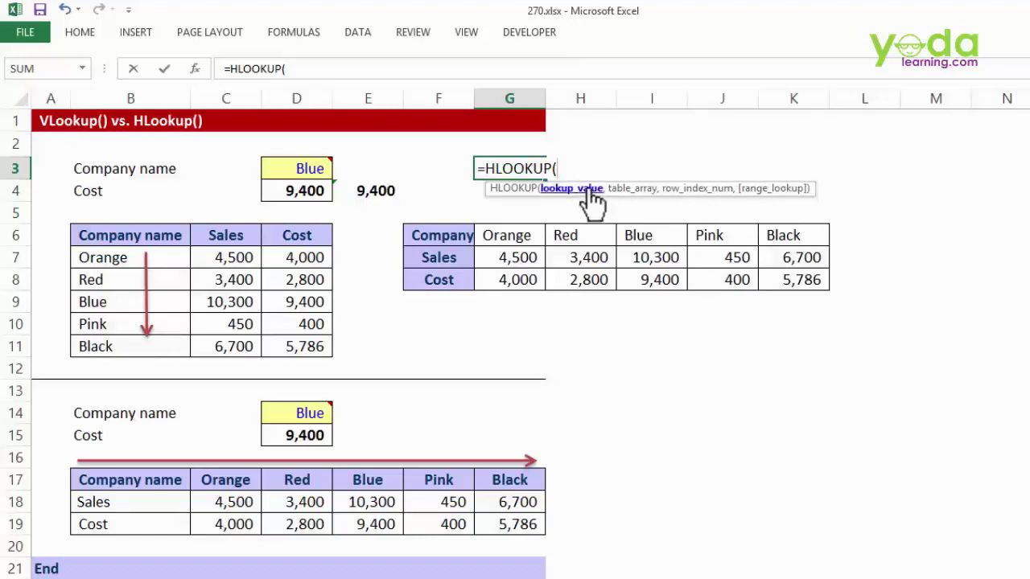
{"action": "left_click", "coordinate": [302, 164]}
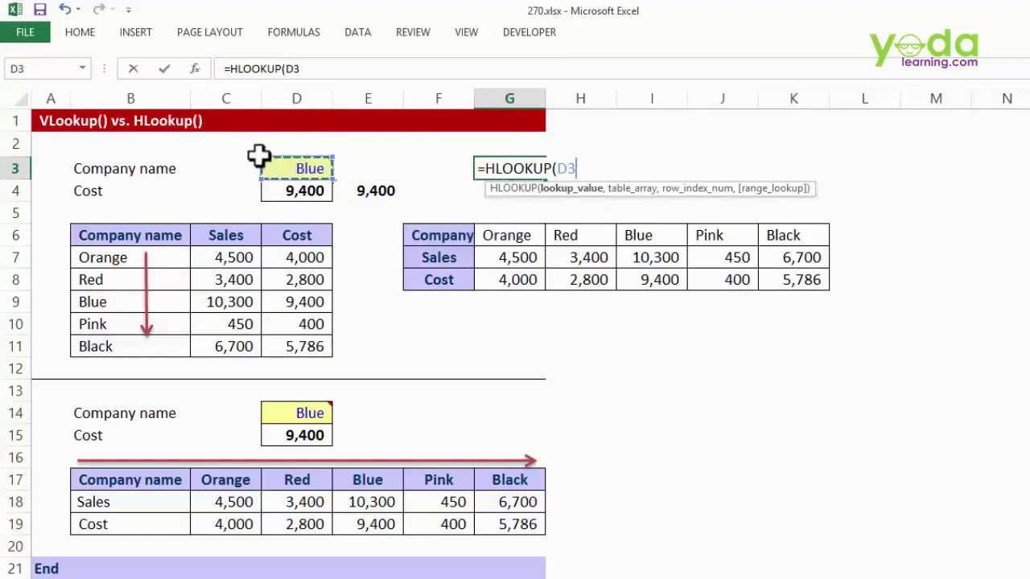
{"action": "type", "text": ","}
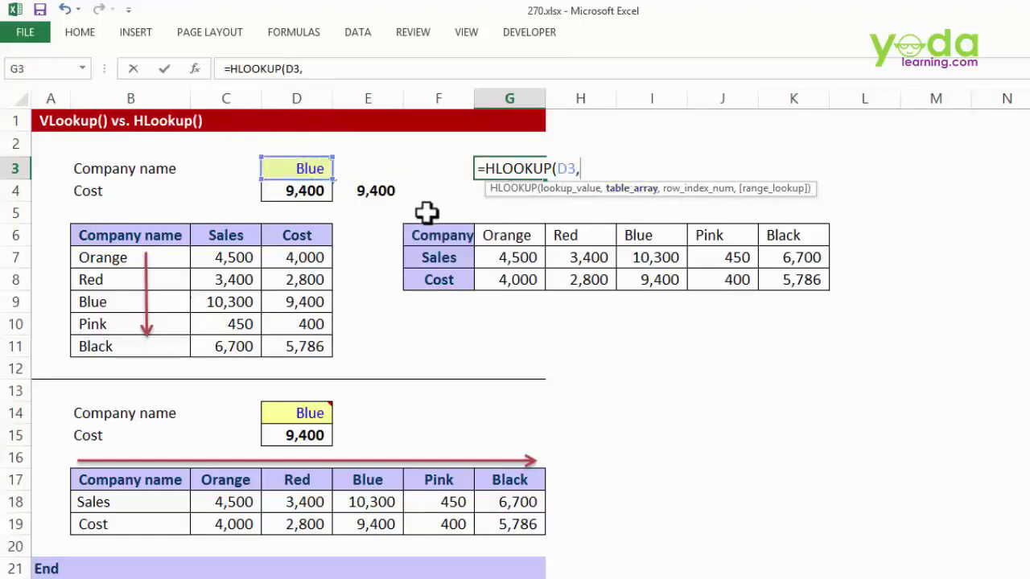
{"action": "left_click_drag", "start_coordinate": [427, 211], "coordinate": [792, 282]}
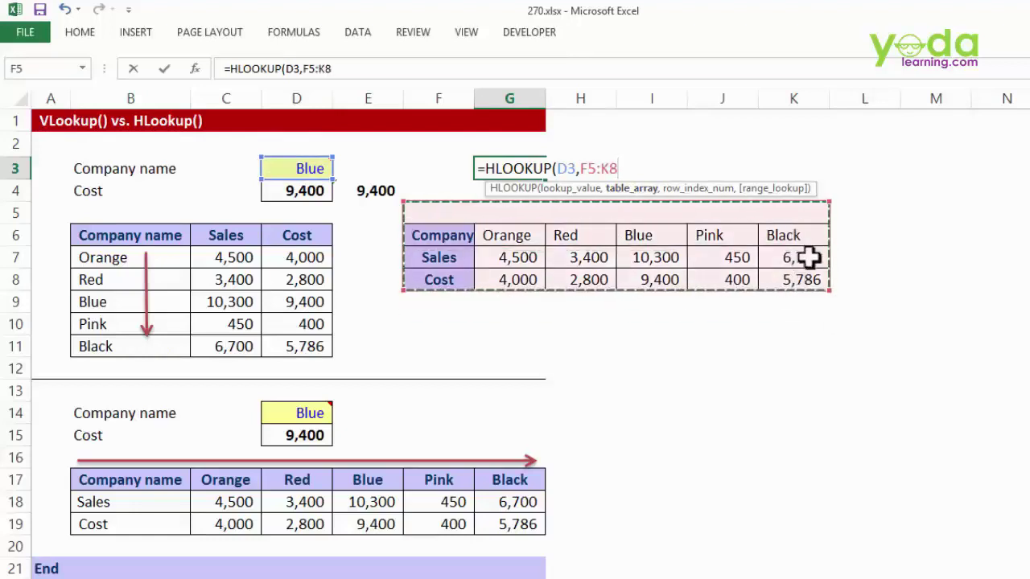
{"action": "left_click_drag", "start_coordinate": [457, 228], "coordinate": [797, 280]}
{"action": "left_click_drag", "start_coordinate": [446, 234], "coordinate": [786, 279]}
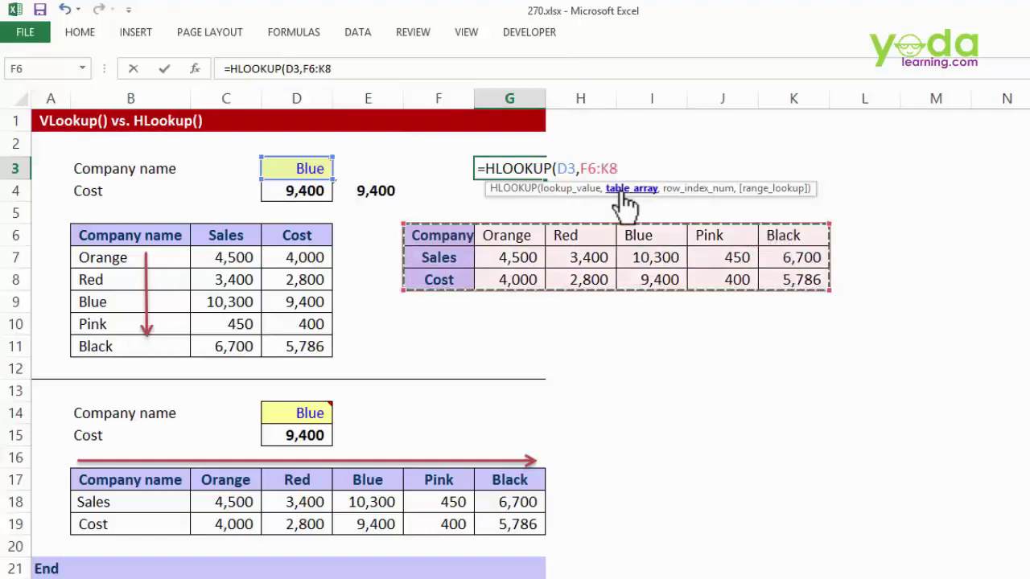
{"action": "key", "text": "F4"}
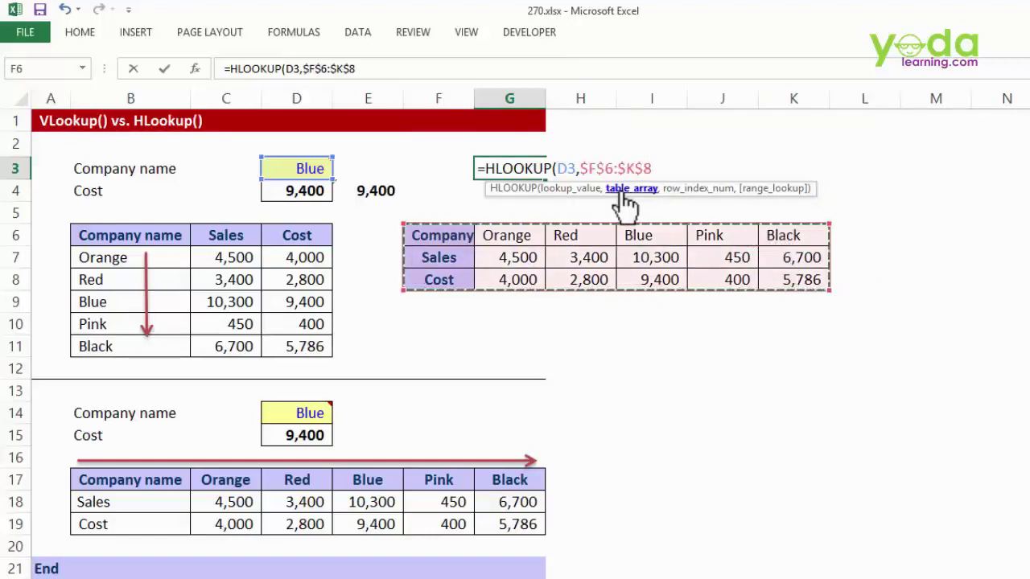
- Finish it with row 3 and exact match 0, giving =HLOOKUP(D3,$F$6:$K$8,3,0)
{"action": "type", "text": ",3"}
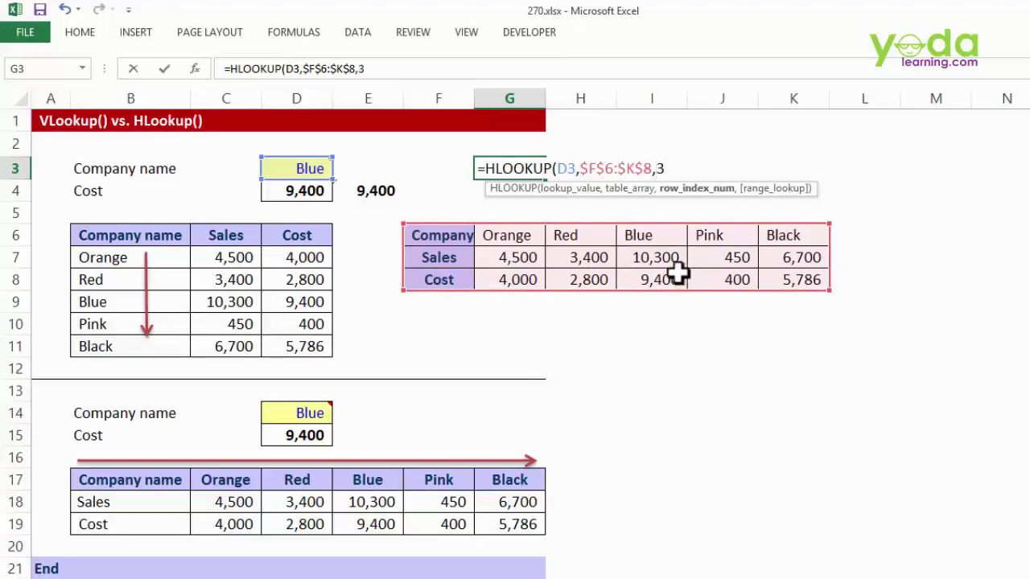
{"action": "type", "text": ","}
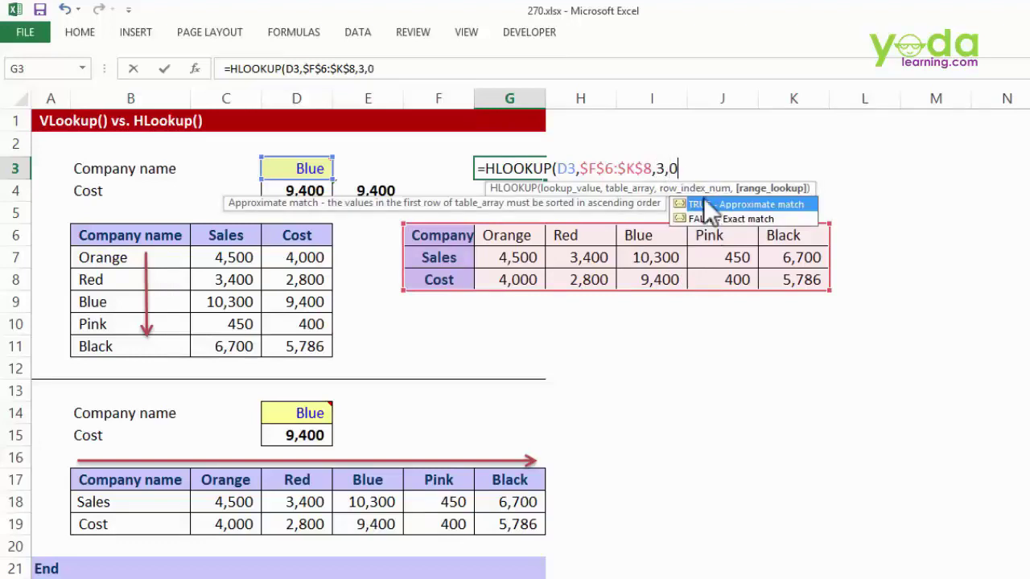
{"action": "type", "text": "0)"}
{"action": "key", "text": "Return"}
{"action": "double_click", "coordinate": [527, 169]}
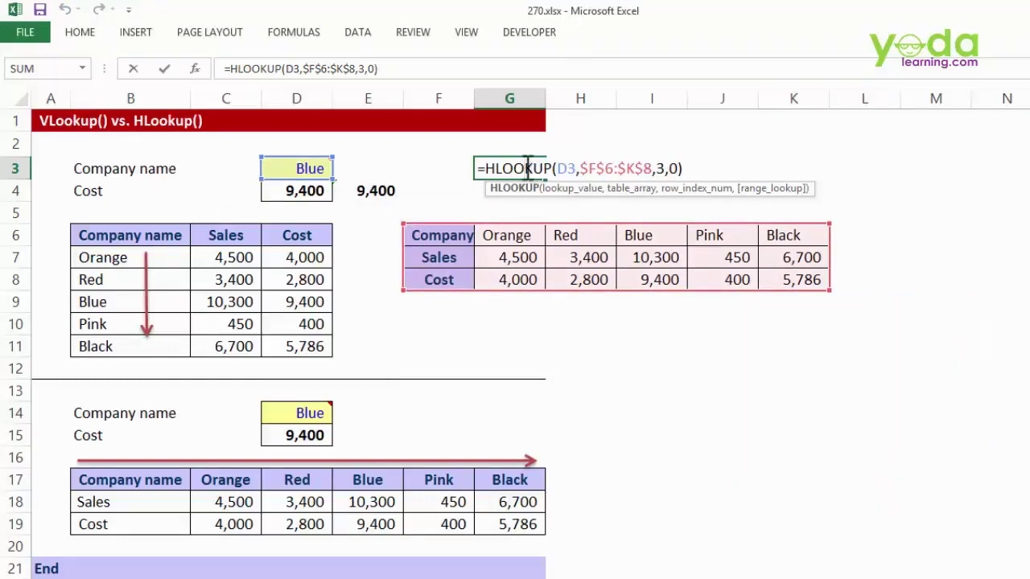
{"action": "key", "text": "Escape"}
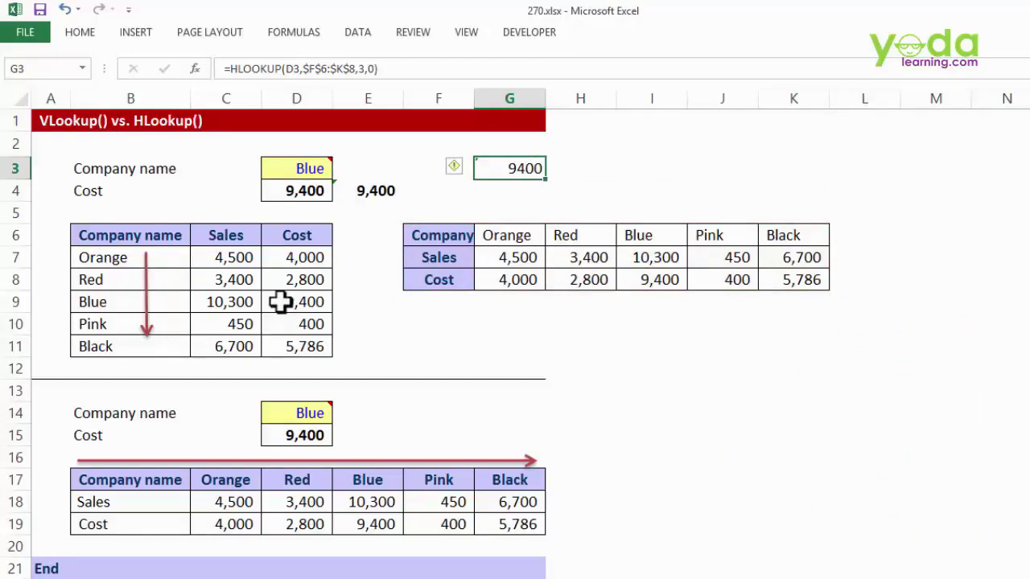
- Select the company names in column B together with their sales figures
{"action": "left_click_drag", "start_coordinate": [104, 234], "coordinate": [100, 348]}
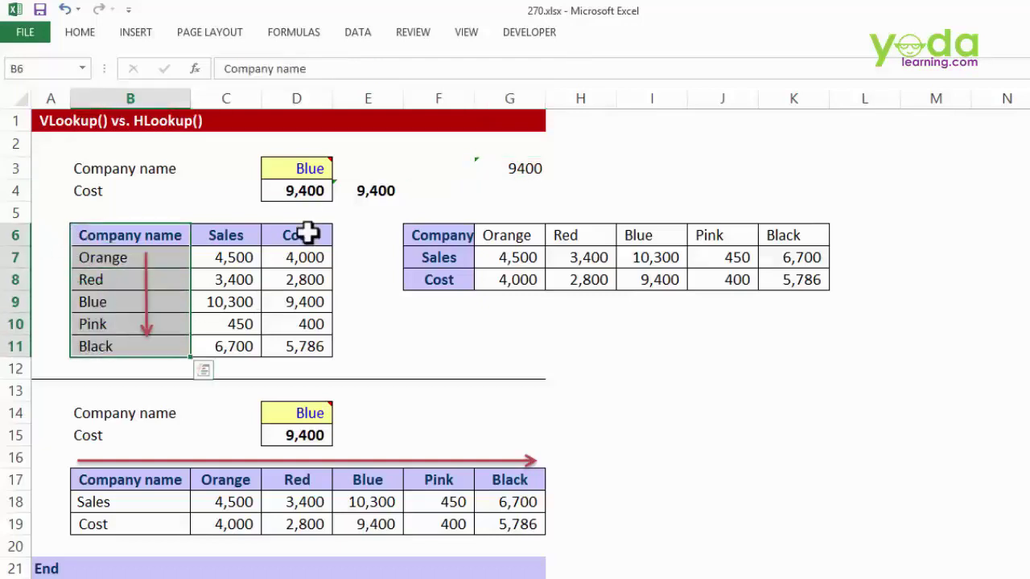
{"action": "left_click_drag", "start_coordinate": [101, 234], "coordinate": [285, 346]}
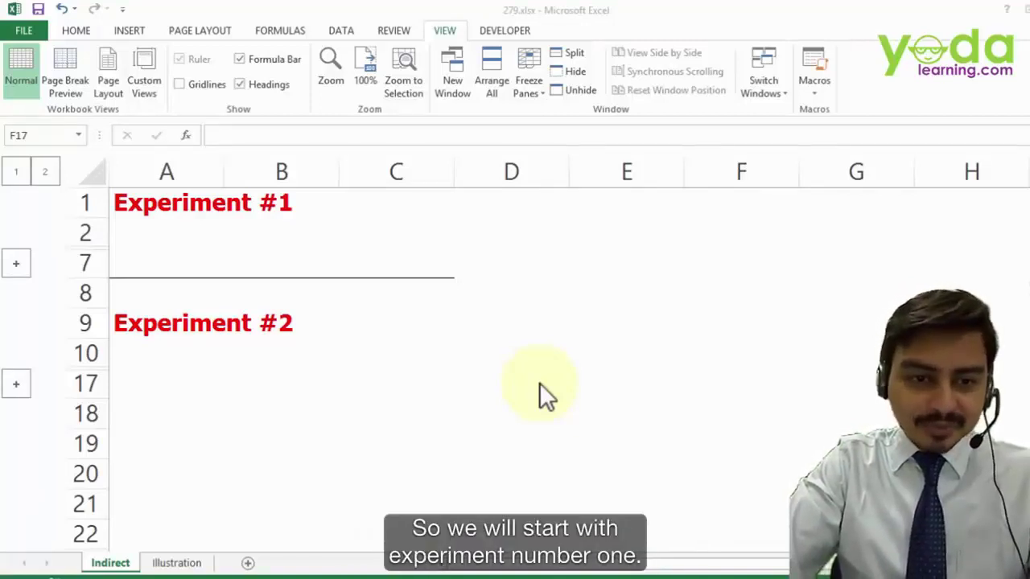
- Expand Experiment #1's hidden rows and enter A5 in the yellow cell B3
{"action": "left_click", "coordinate": [17, 268]}
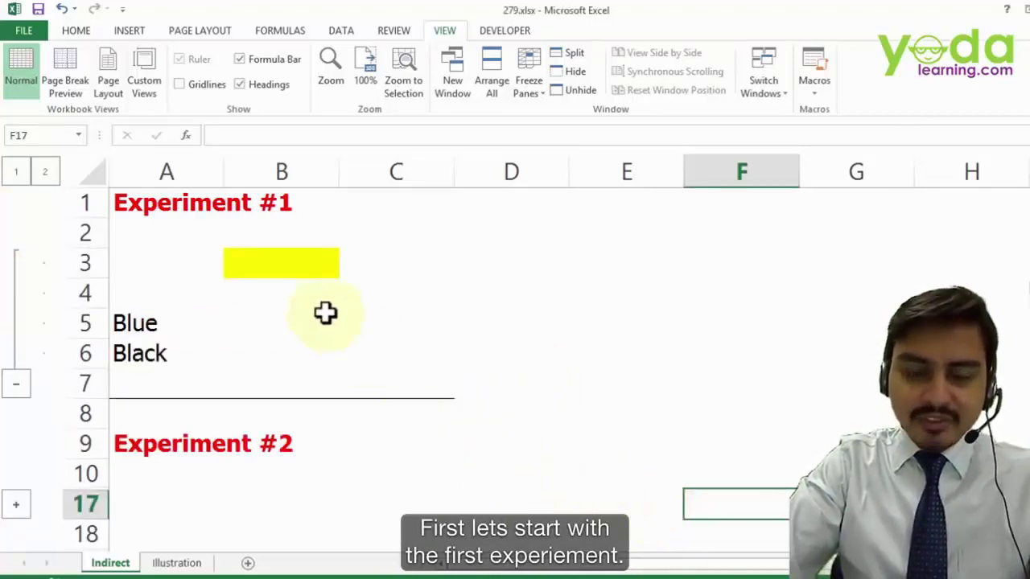
{"action": "left_click", "coordinate": [299, 271]}
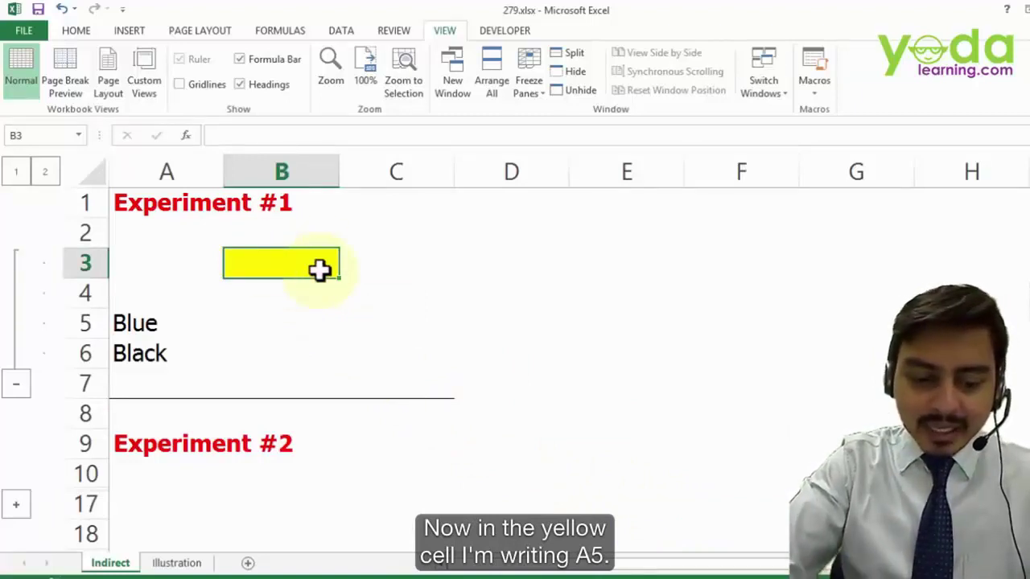
{"action": "type", "text": "A5"}
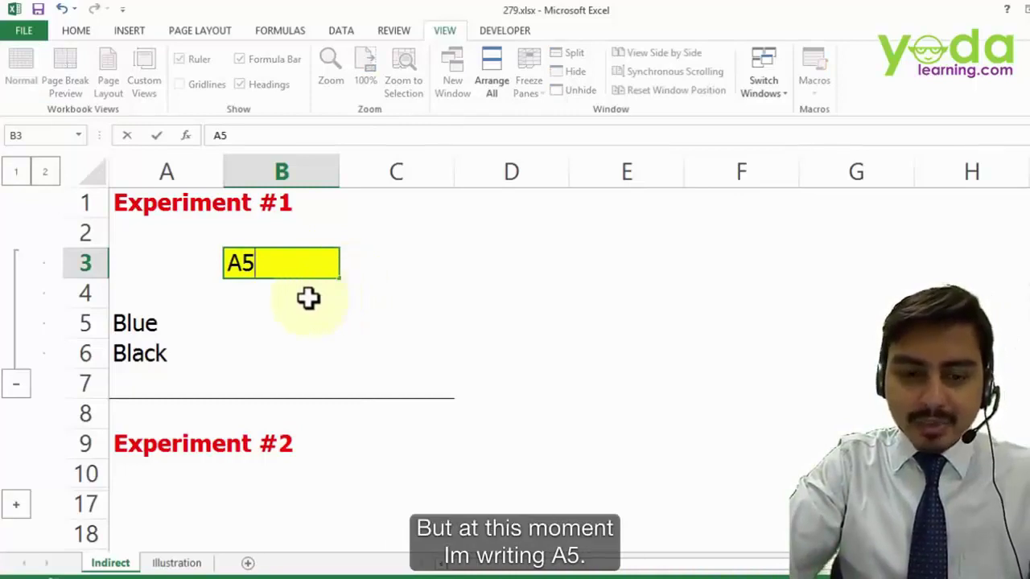
{"action": "key", "text": "Return"}
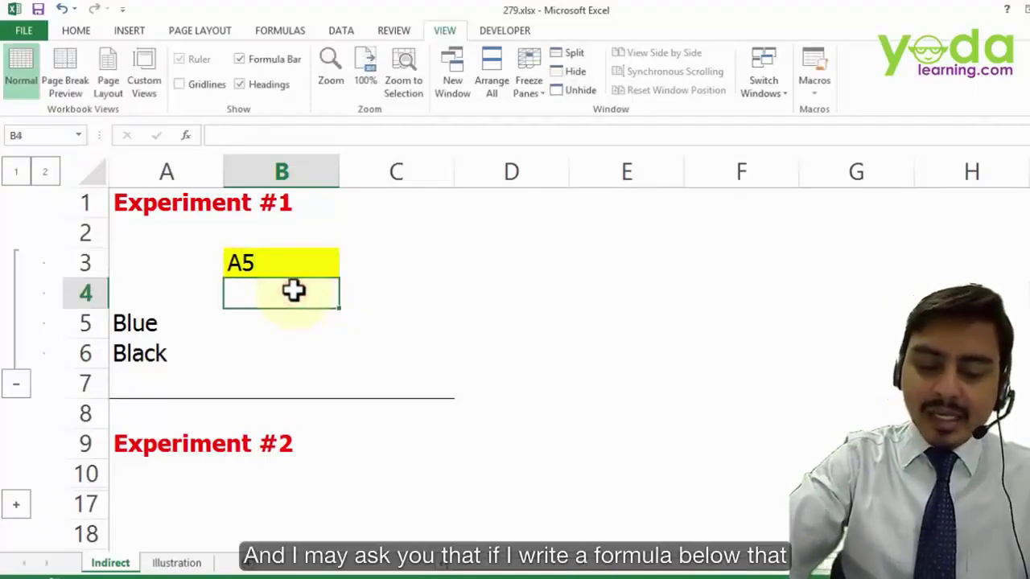
- Give B4 the formula =B3 so it also displays A5
{"action": "type", "text": "="}
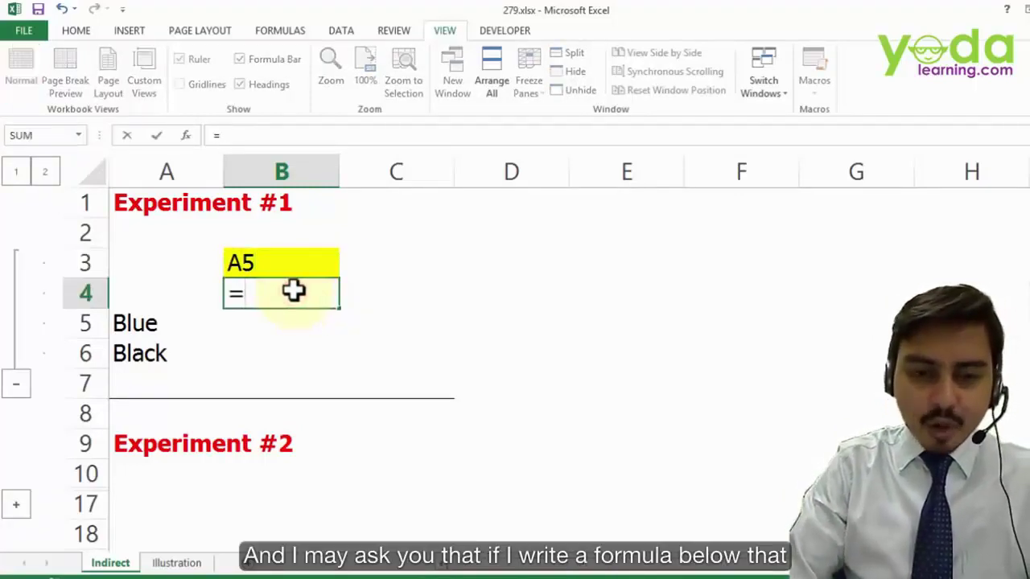
{"action": "key", "text": "Up"}
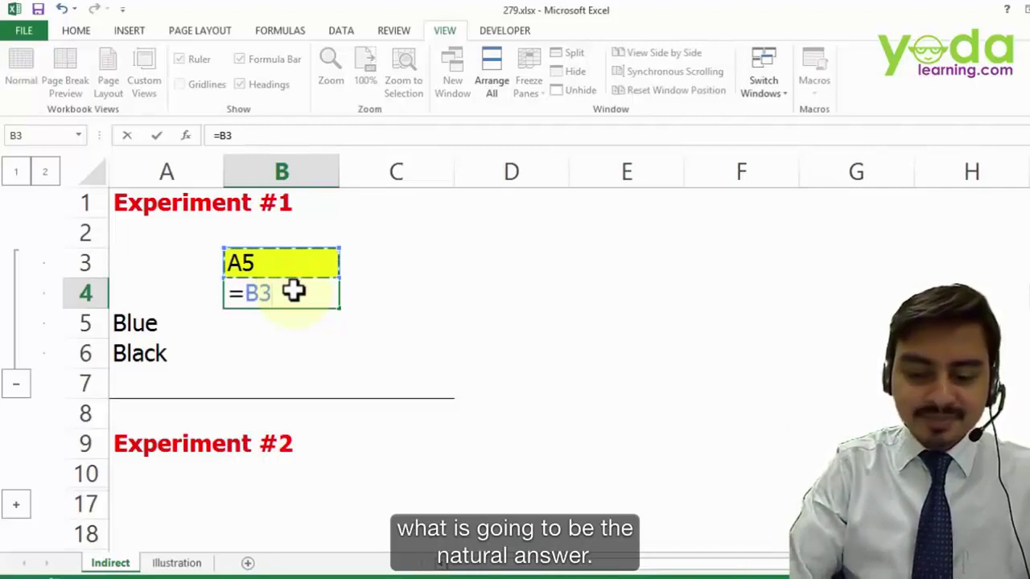
{"action": "key", "text": "Return"}
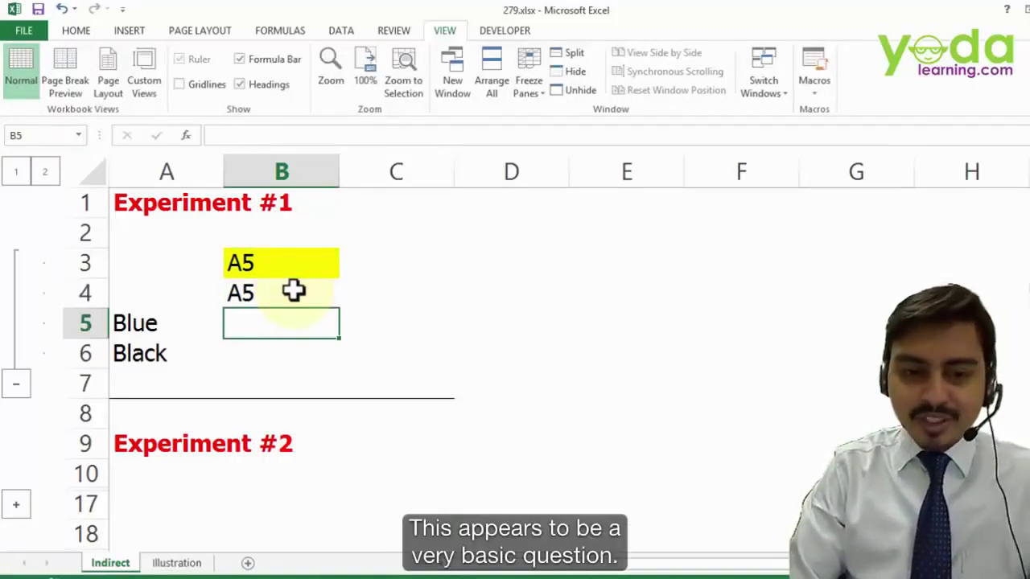
{"action": "left_click", "coordinate": [293, 292]}
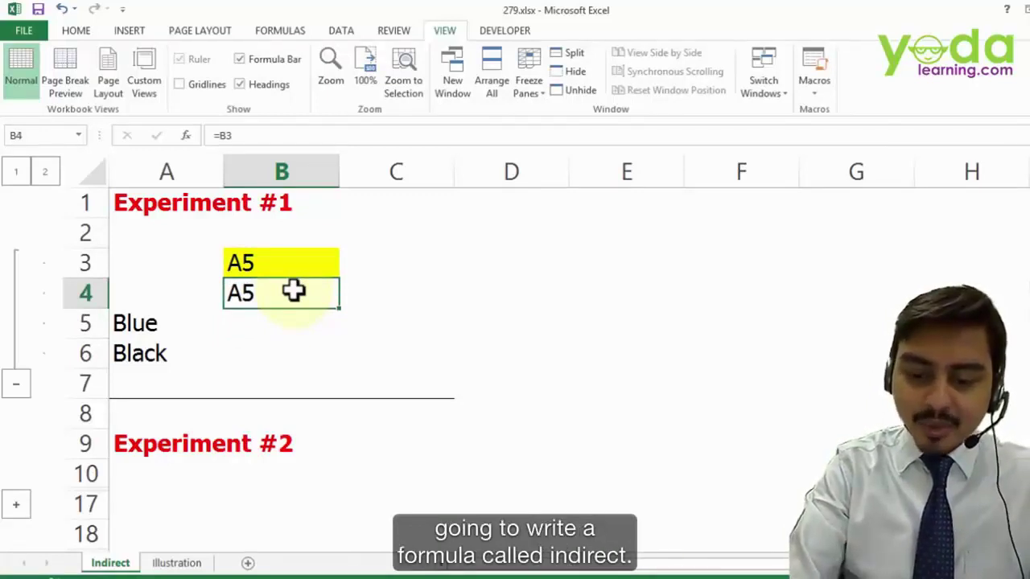
- Enter =INDIRECT(B3) in B4 so it returns Blue from cell A5
{"action": "type", "text": "=indir"}
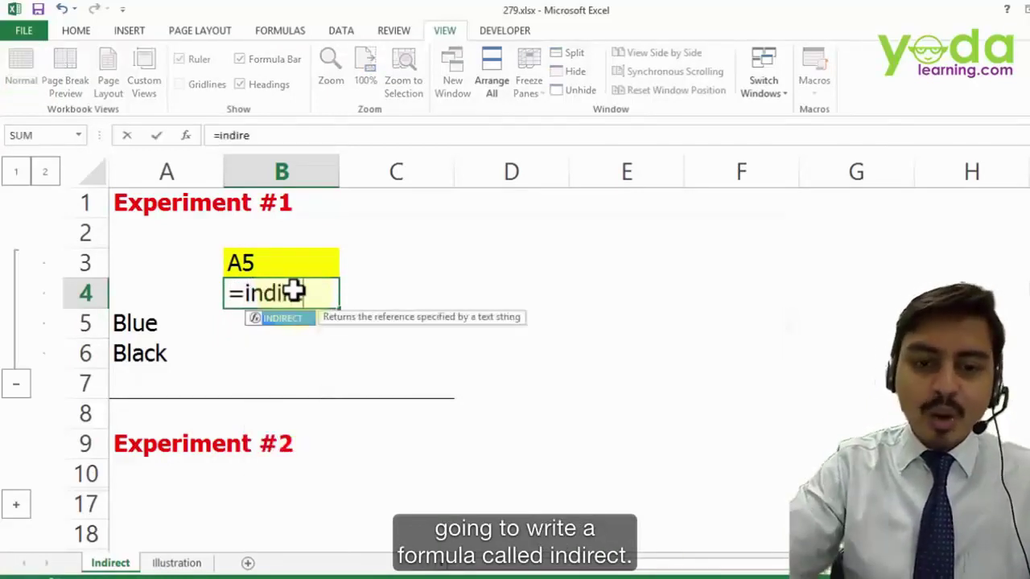
{"action": "type", "text": "e"}
{"action": "key", "text": "Tab"}
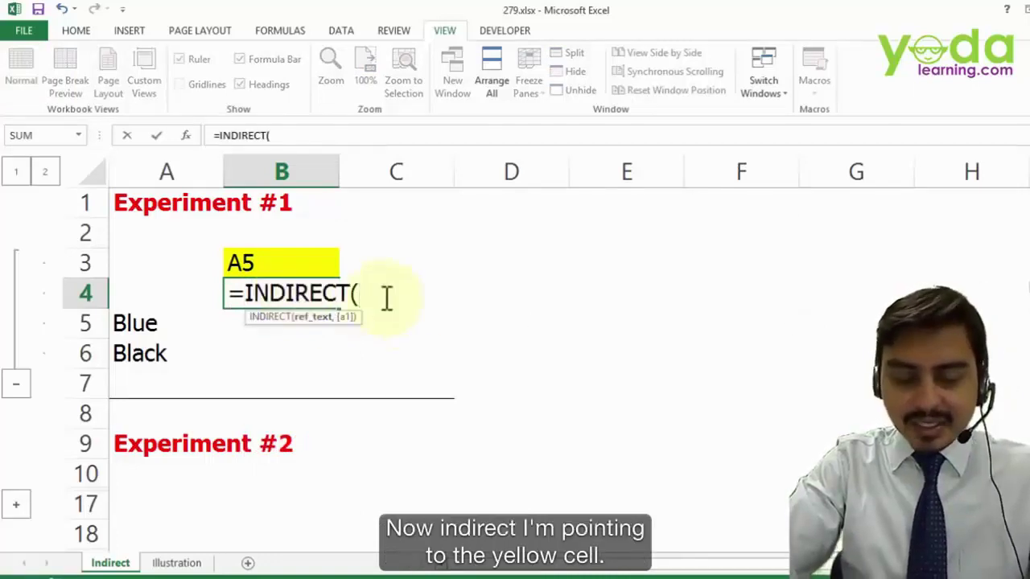
{"action": "left_click", "coordinate": [252, 261]}
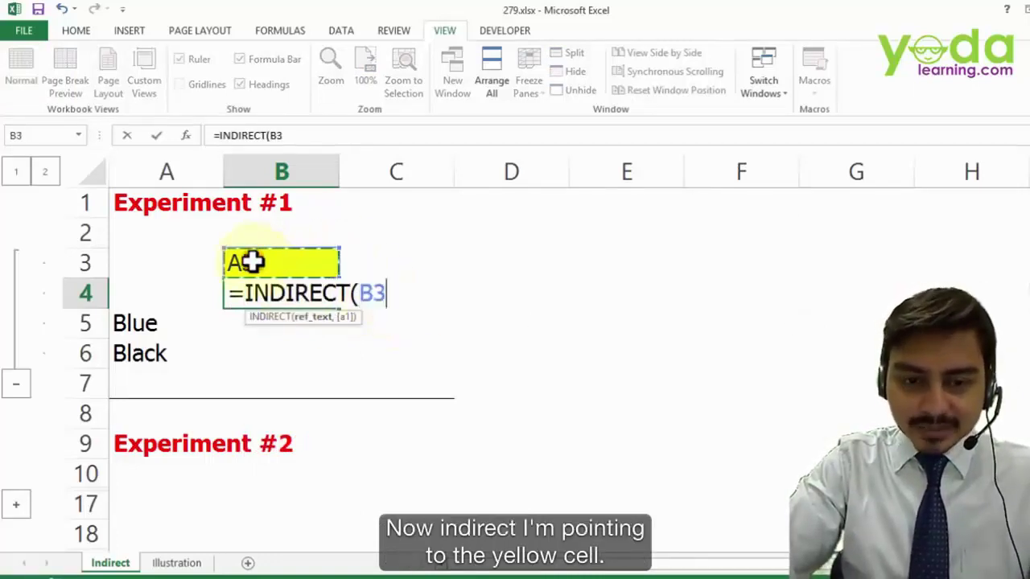
{"action": "type", "text": ")"}
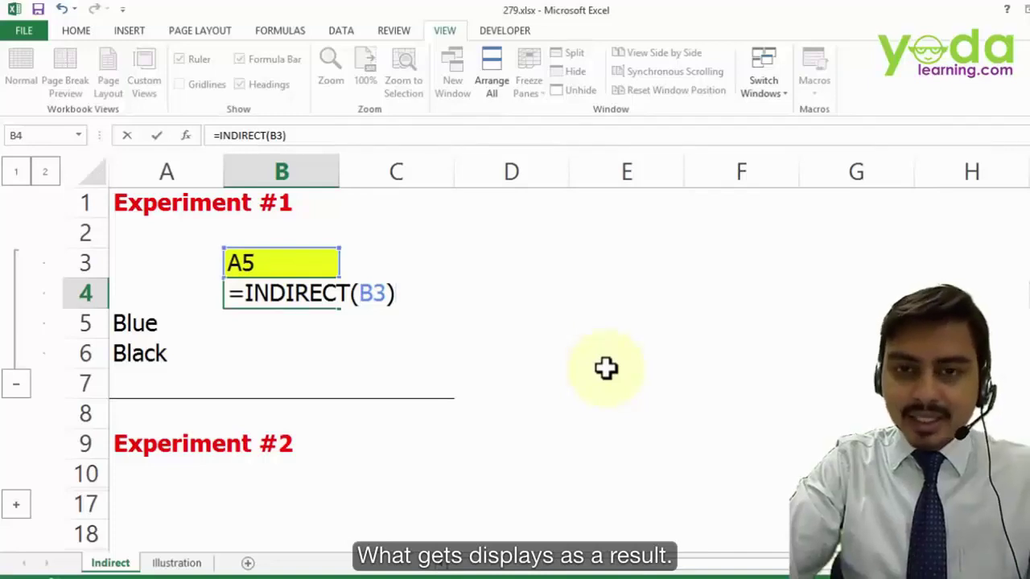
{"action": "key", "text": "Return"}
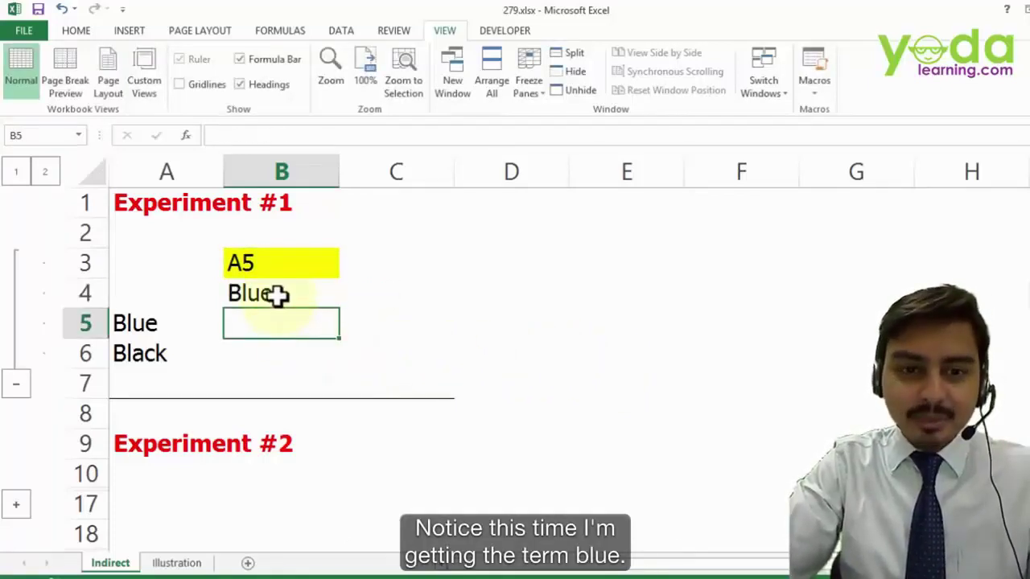
- Reopen B4's formula to highlight INDIRECT(B3), then select A5 holding Blue
{"action": "left_click", "coordinate": [276, 294]}
{"action": "double_click", "coordinate": [272, 294]}
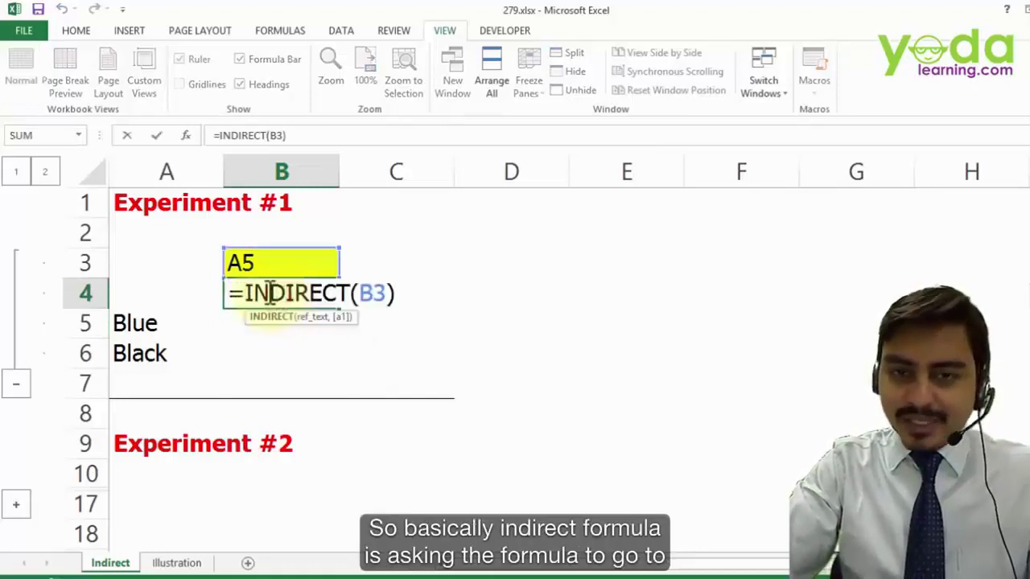
{"action": "left_click_drag", "start_coordinate": [241, 293], "coordinate": [383, 293]}
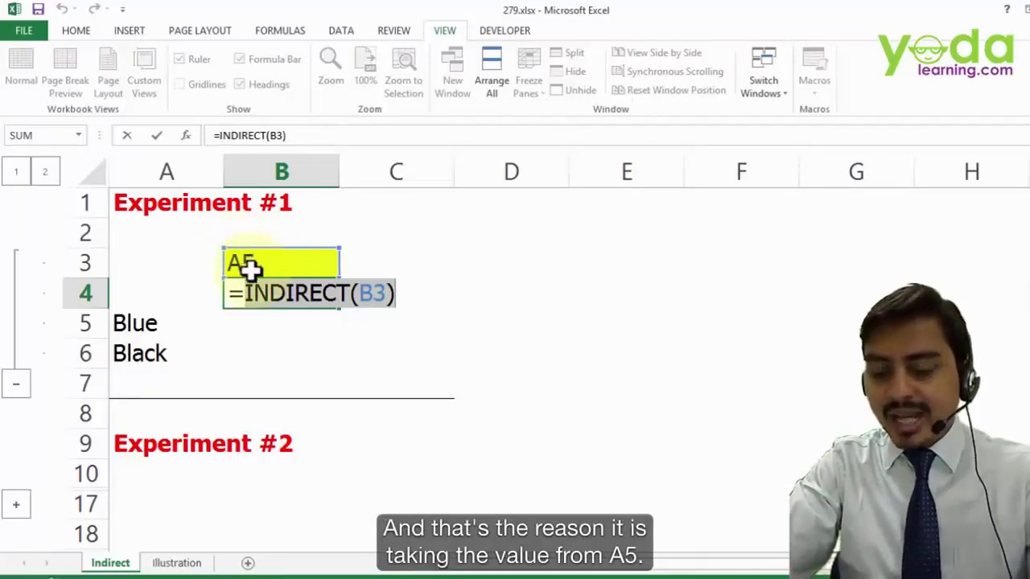
{"action": "key", "text": "Return"}
{"action": "left_click", "coordinate": [127, 322]}
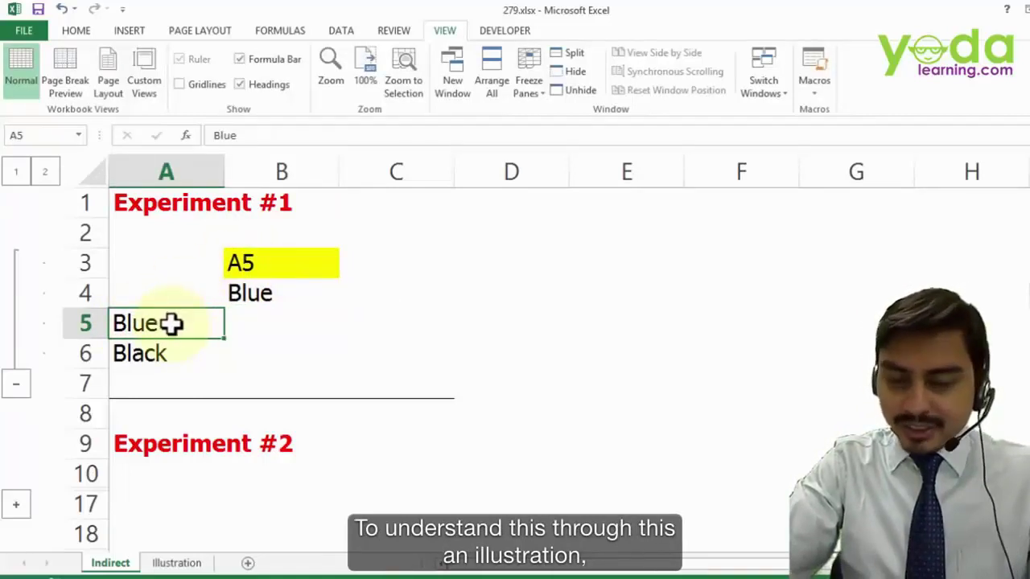
{"action": "left_click", "coordinate": [177, 562]}
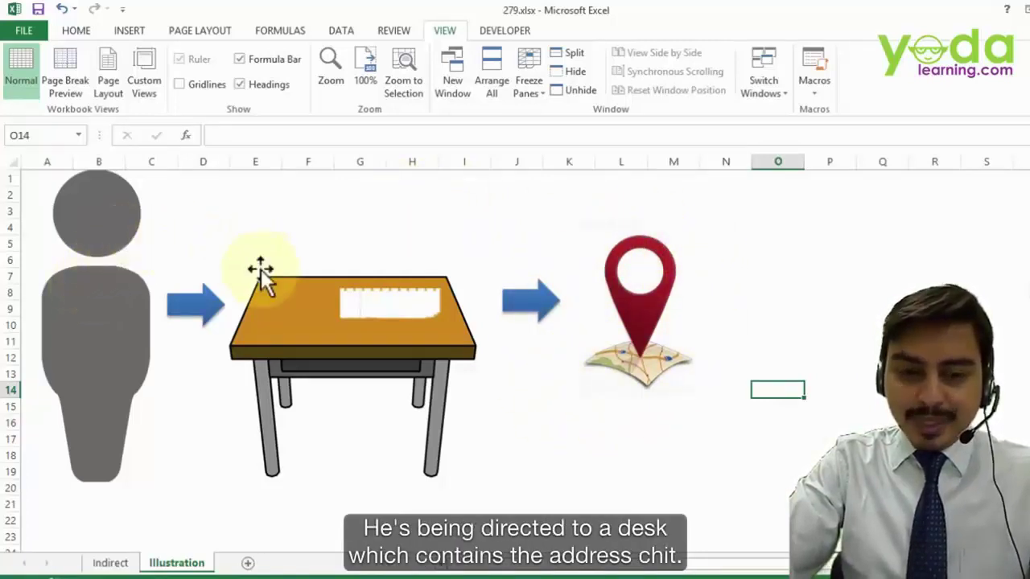
{"action": "left_click", "coordinate": [286, 316]}
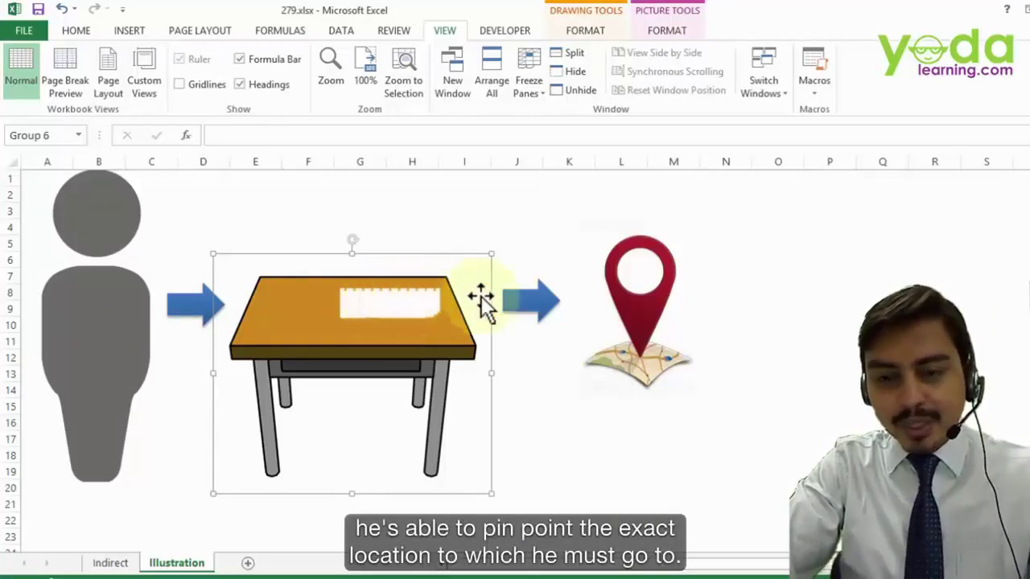
{"action": "left_click", "coordinate": [639, 287]}
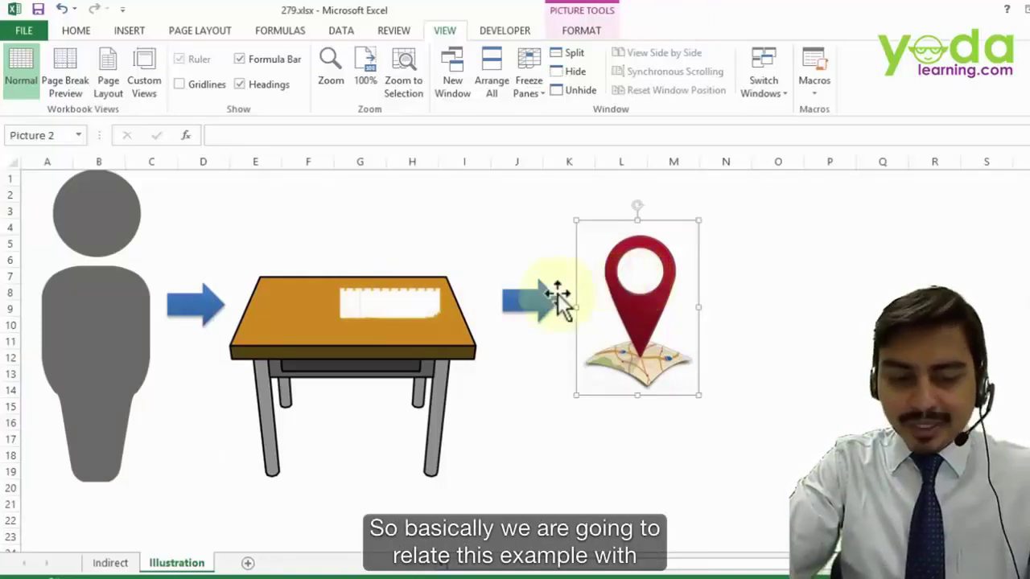
{"action": "left_click", "coordinate": [114, 563]}
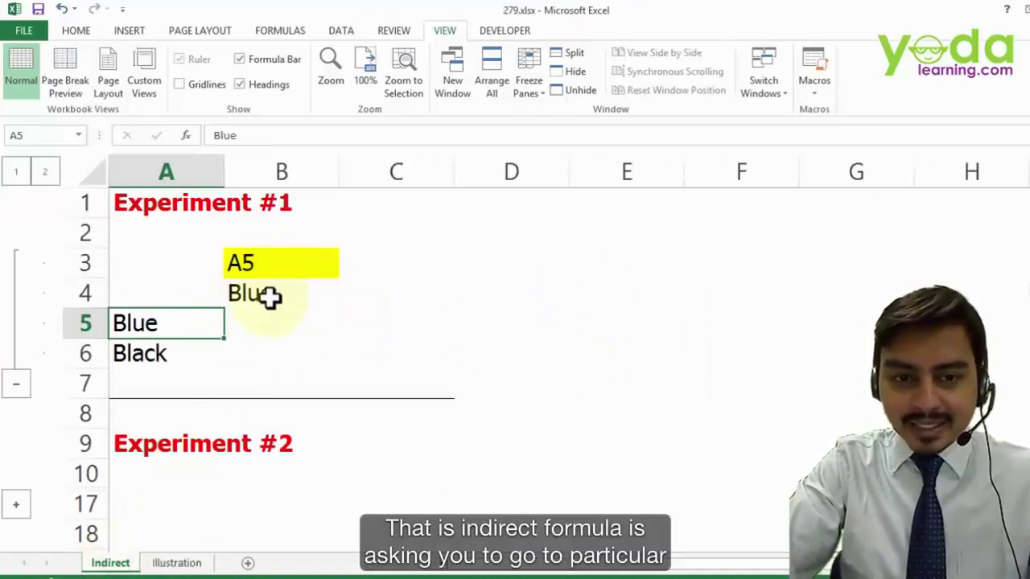
- Review B4's =INDIRECT(B3) formula with A5 as an illustration, then cancel the edit
{"action": "left_click", "coordinate": [269, 296]}
{"action": "double_click", "coordinate": [269, 296]}
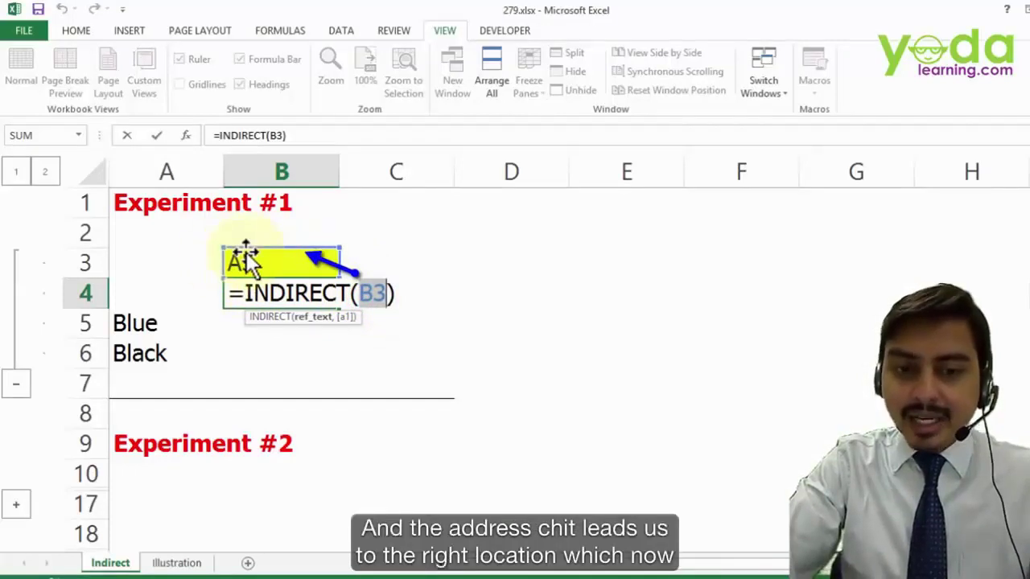
{"action": "left_click", "coordinate": [127, 325]}
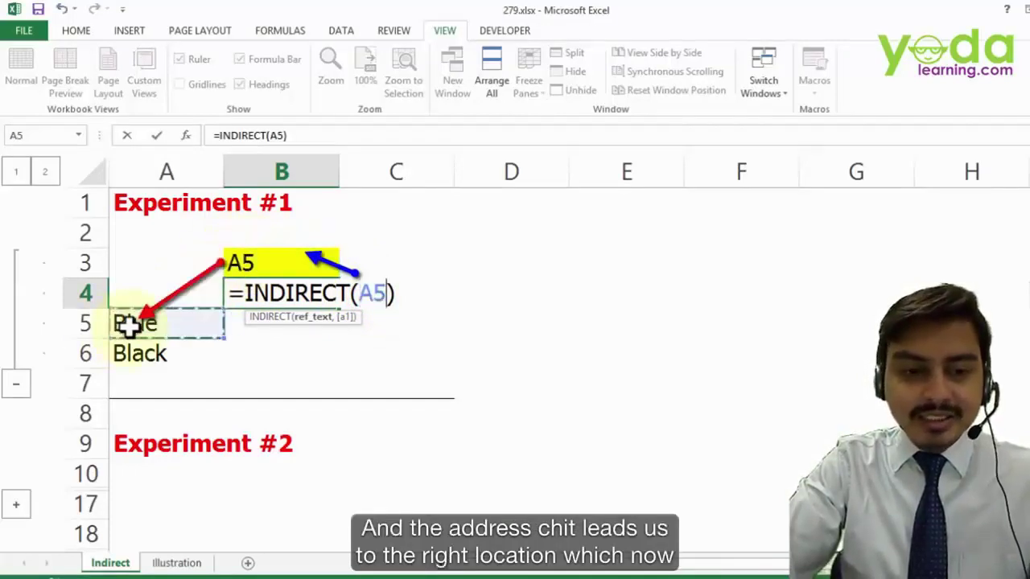
{"action": "key", "text": "Escape"}
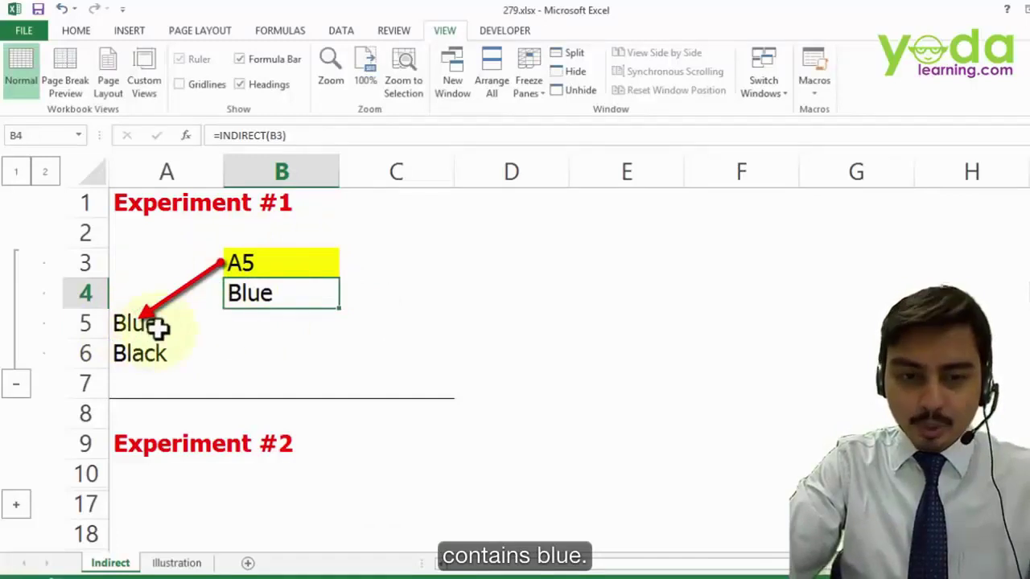
- Try A6, A1 and A2 as addresses in B3 to watch B4's result change
{"action": "left_click", "coordinate": [259, 259]}
{"action": "type", "text": "A6"}
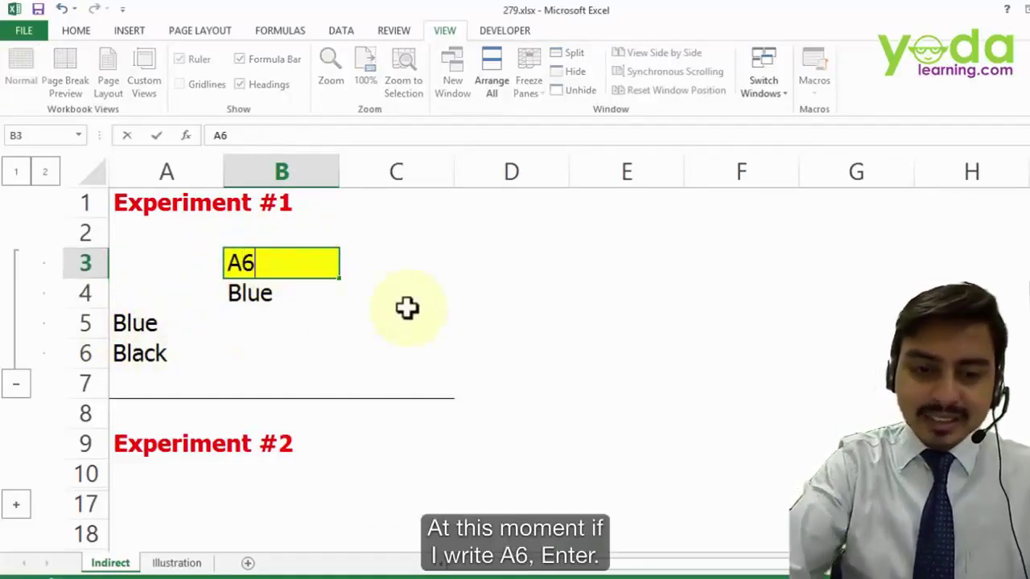
{"action": "key", "text": "Return"}
{"action": "left_click", "coordinate": [273, 264]}
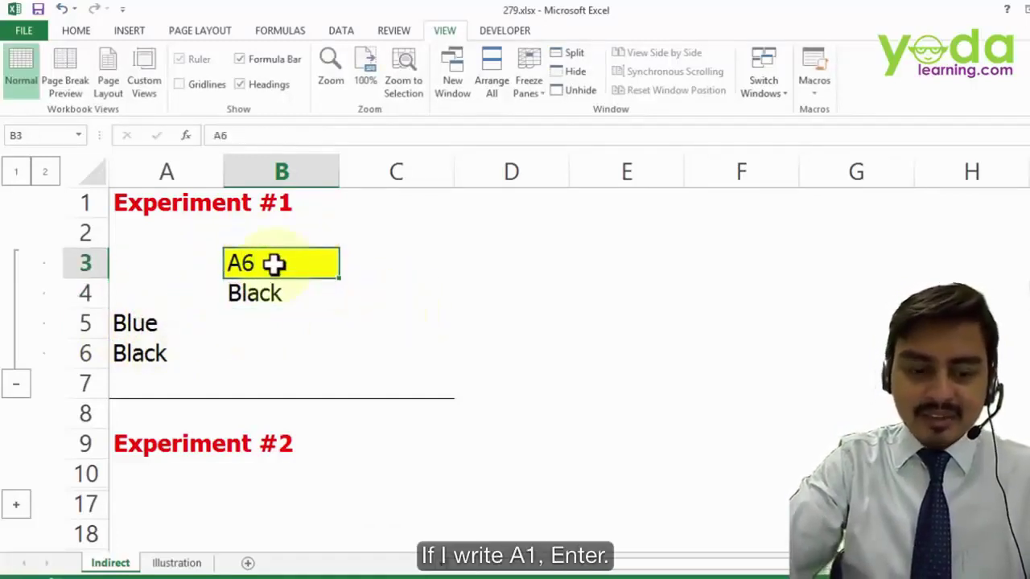
{"action": "type", "text": "A1"}
{"action": "key", "text": "Return"}
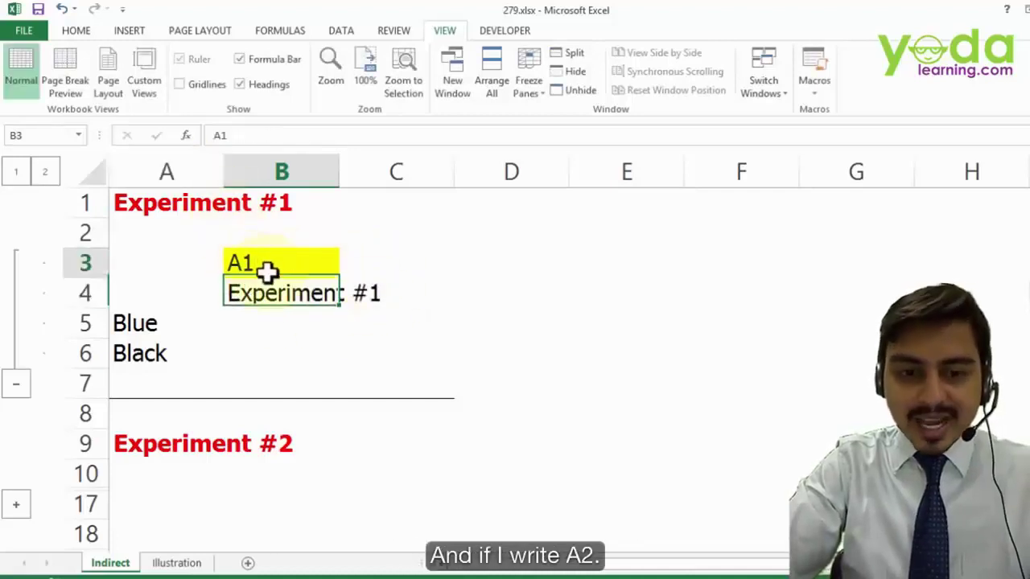
{"action": "left_click", "coordinate": [268, 271]}
{"action": "type", "text": "A2"}
{"action": "key", "text": "Return"}
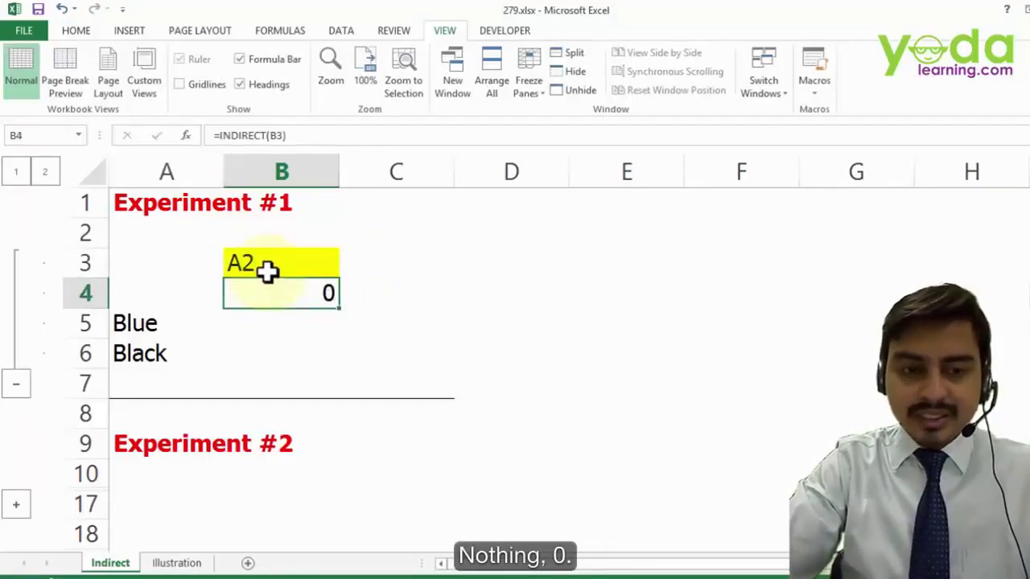
- Enter the invalid 'A 1' in B3, correct it to A1, and clear B4
{"action": "left_click", "coordinate": [281, 267]}
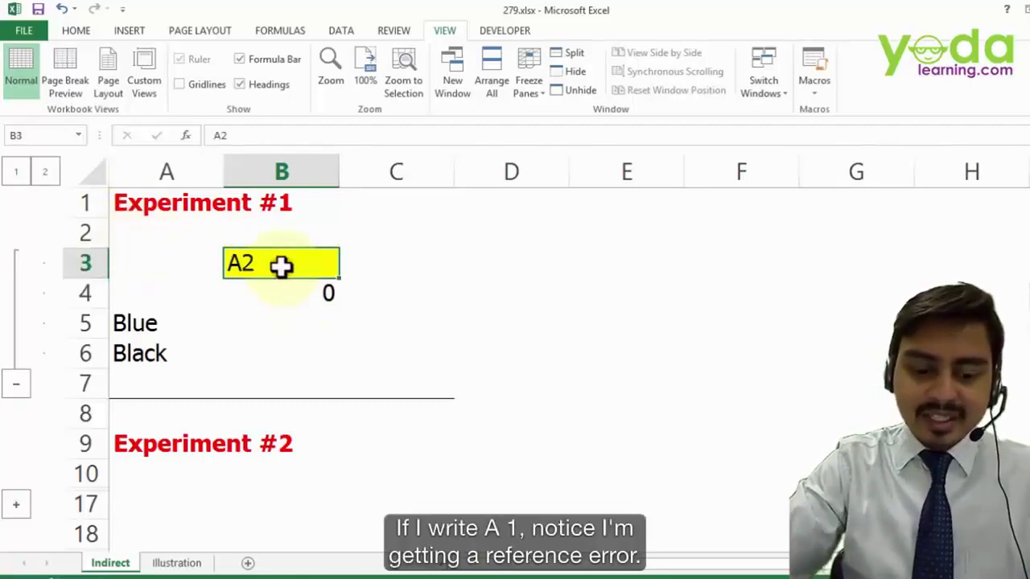
{"action": "type", "text": "A 1"}
{"action": "key", "text": "Return"}
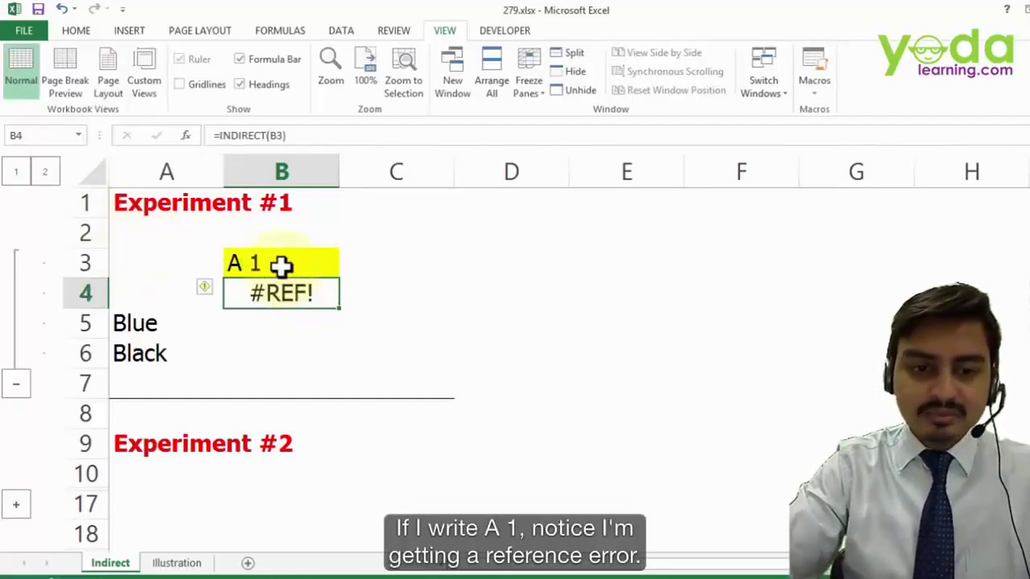
{"action": "double_click", "coordinate": [243, 262]}
{"action": "key", "text": "Delete"}
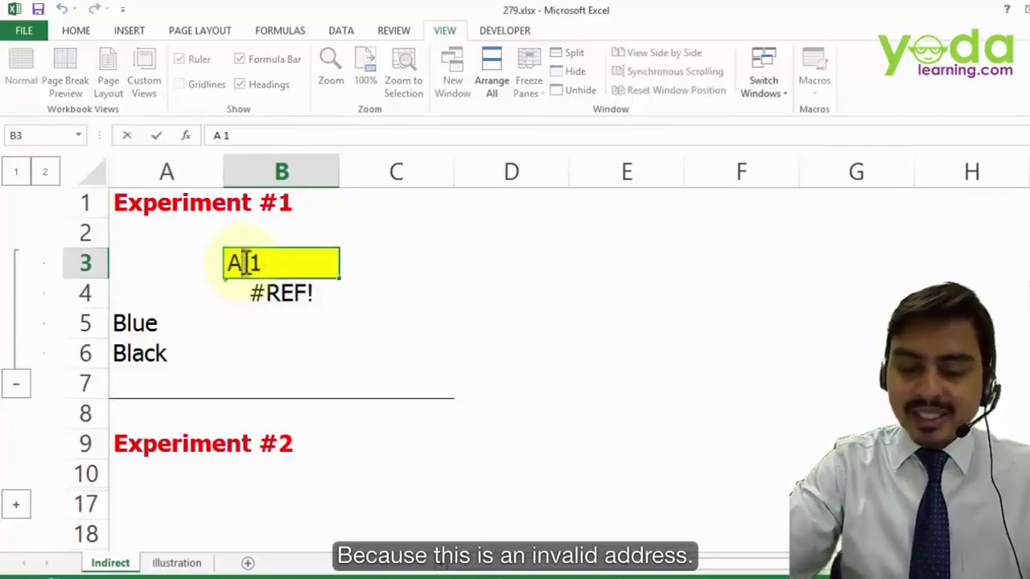
{"action": "left_click", "coordinate": [266, 324]}
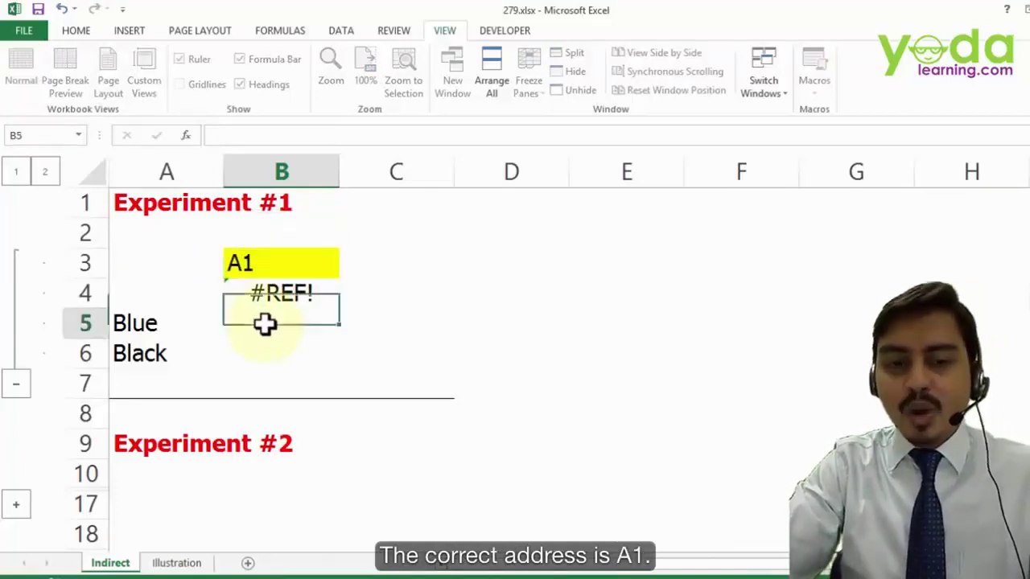
{"action": "left_click", "coordinate": [269, 290]}
{"action": "key", "text": "Delete"}
{"action": "left_click", "coordinate": [271, 271]}
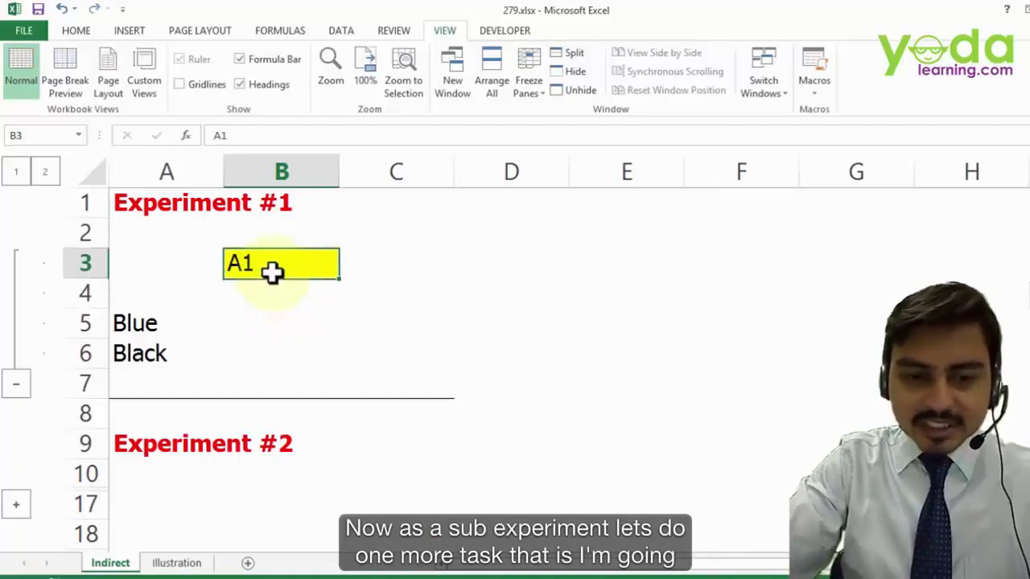
{"action": "key", "text": "Delete"}
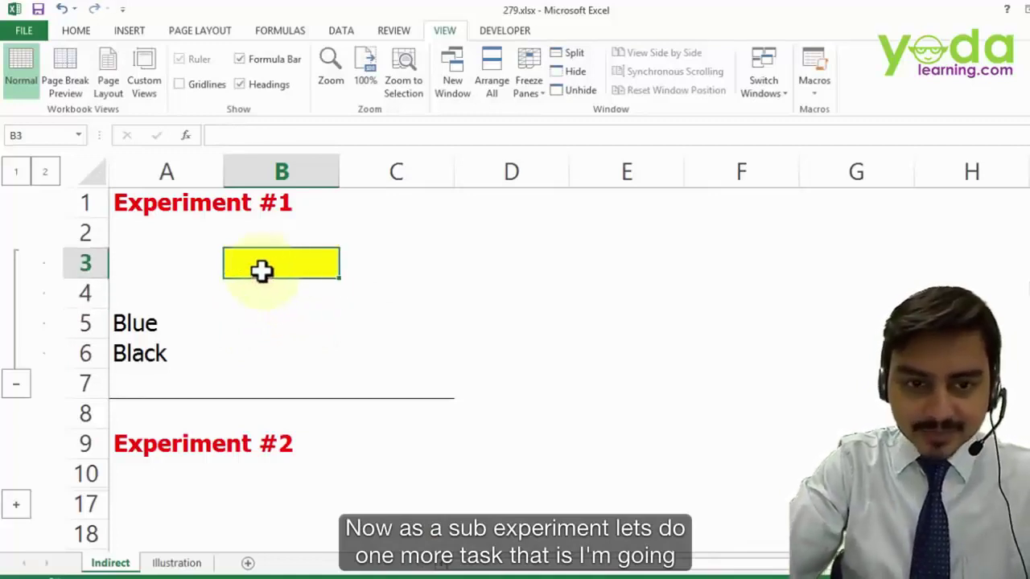
{"action": "left_click", "coordinate": [140, 324]}
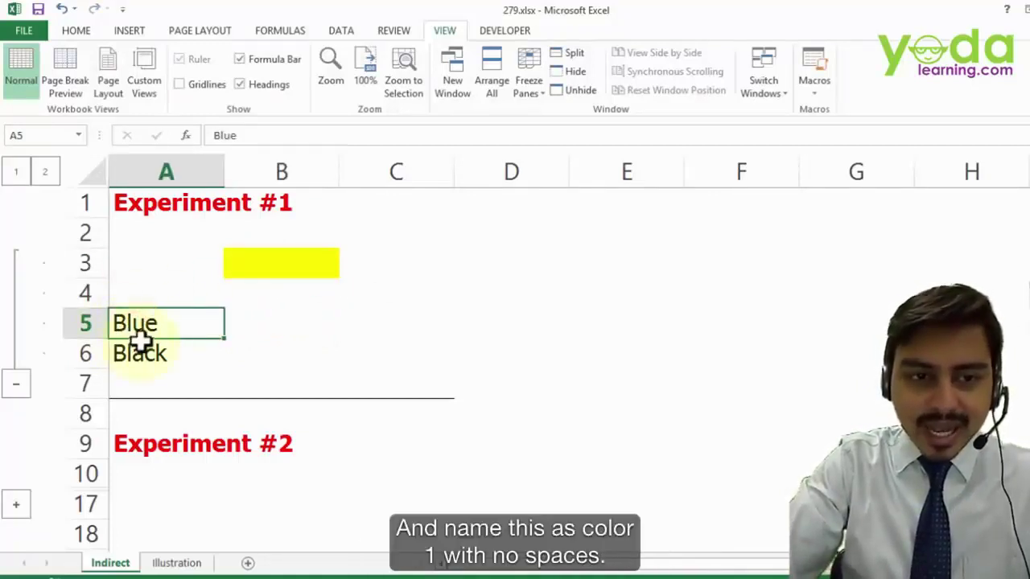
{"action": "left_click", "coordinate": [46, 137]}
{"action": "type", "text": "col"}
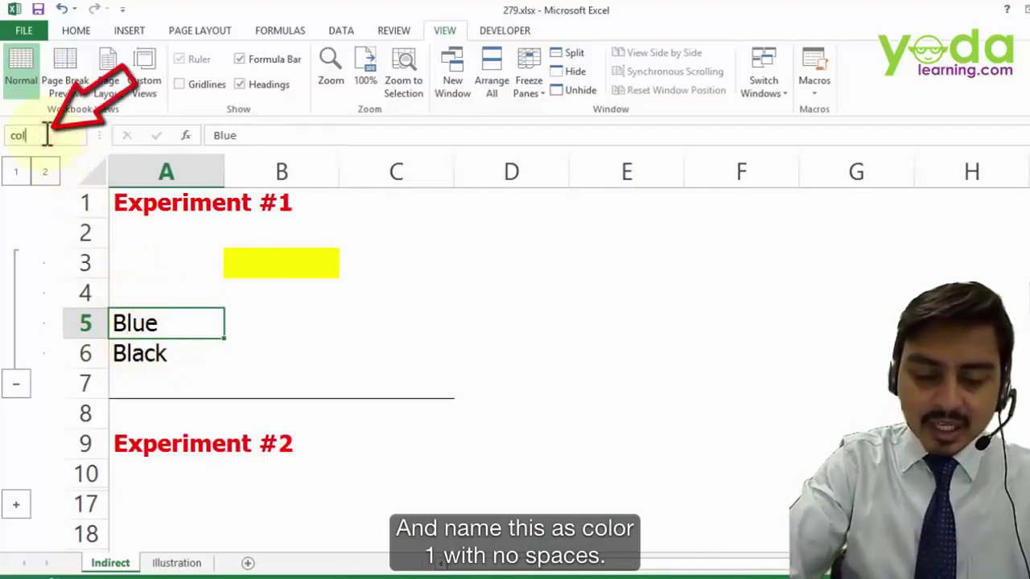
{"action": "type", "text": "or1"}
{"action": "key", "text": "Return"}
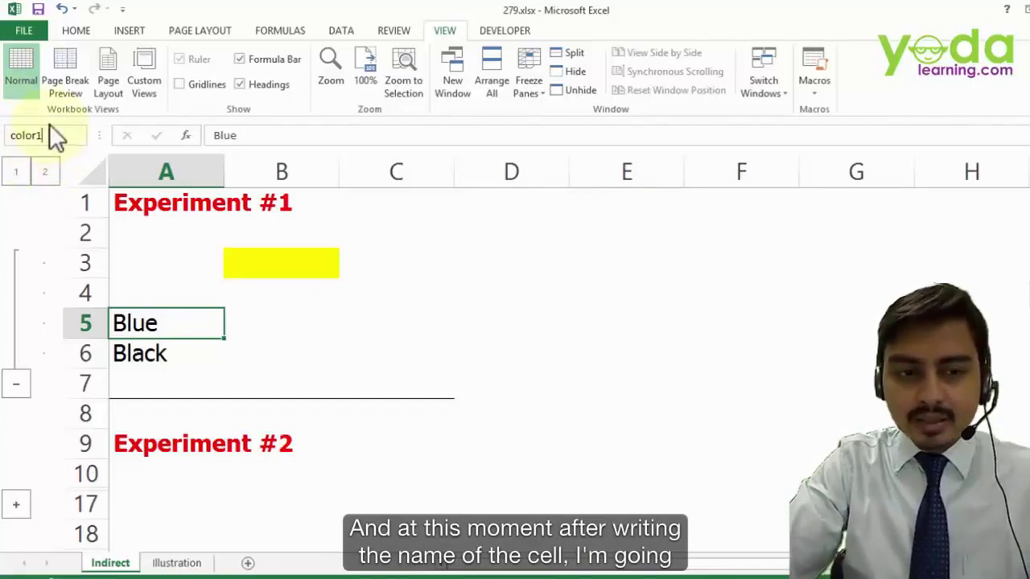
{"action": "key", "text": "Return"}
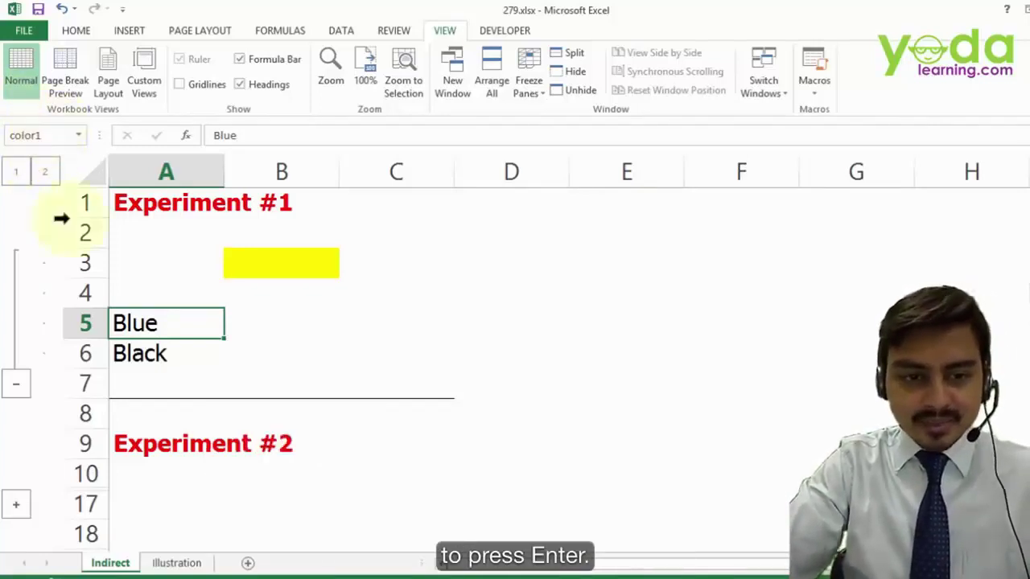
{"action": "left_click", "coordinate": [163, 351]}
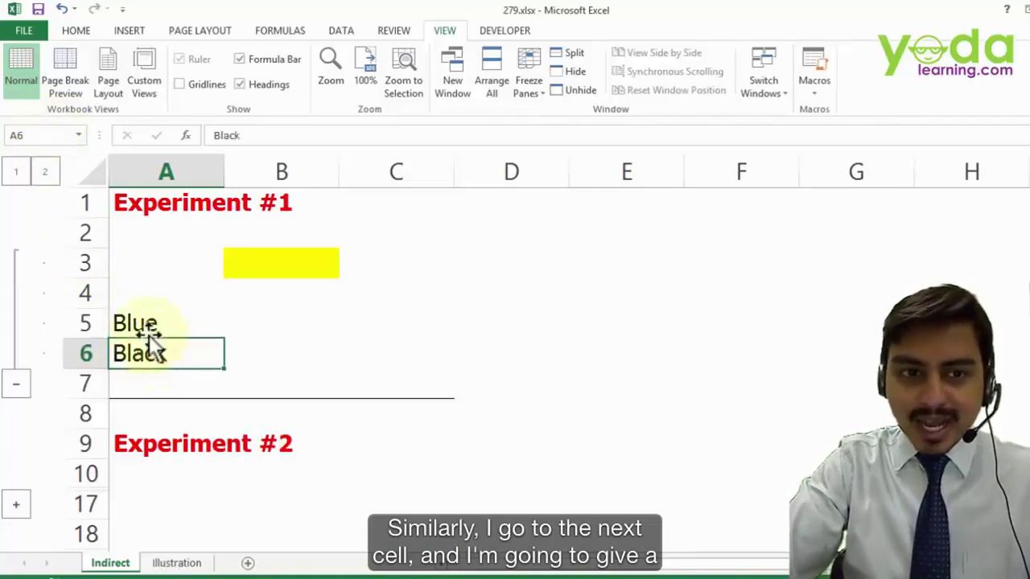
{"action": "left_click", "coordinate": [46, 136]}
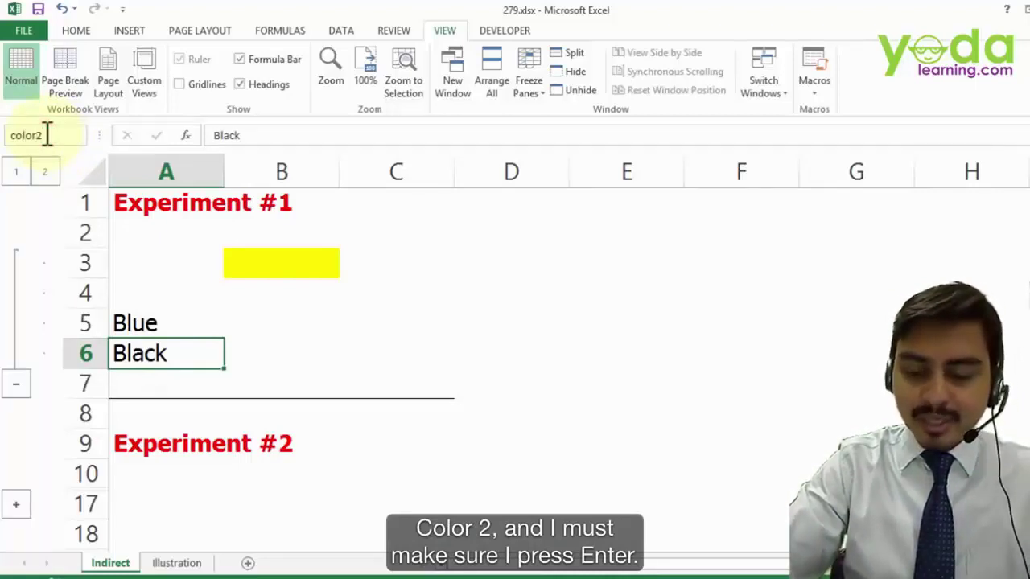
{"action": "key", "text": "Return"}
{"action": "left_click", "coordinate": [378, 279]}
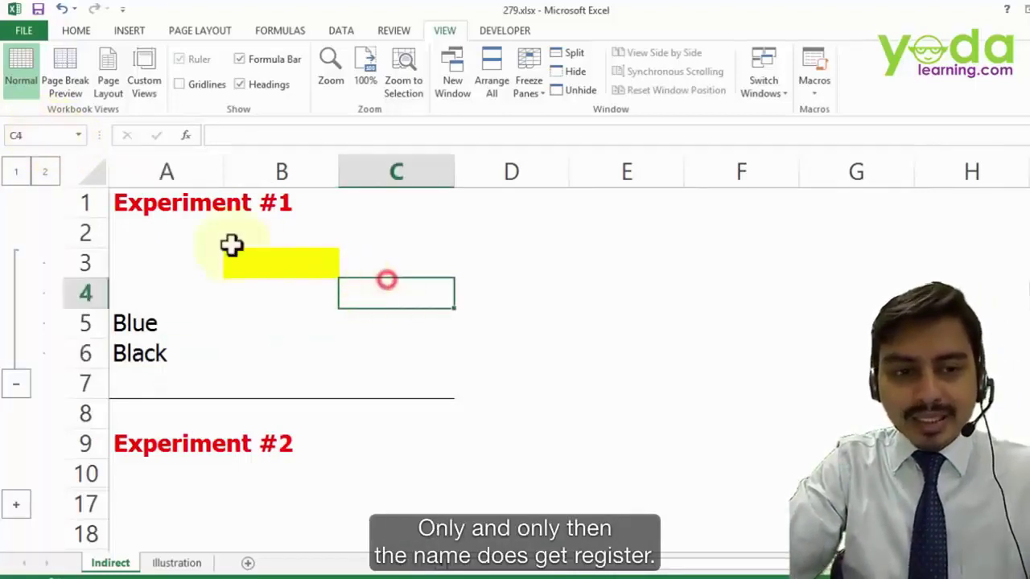
{"action": "left_click", "coordinate": [77, 133]}
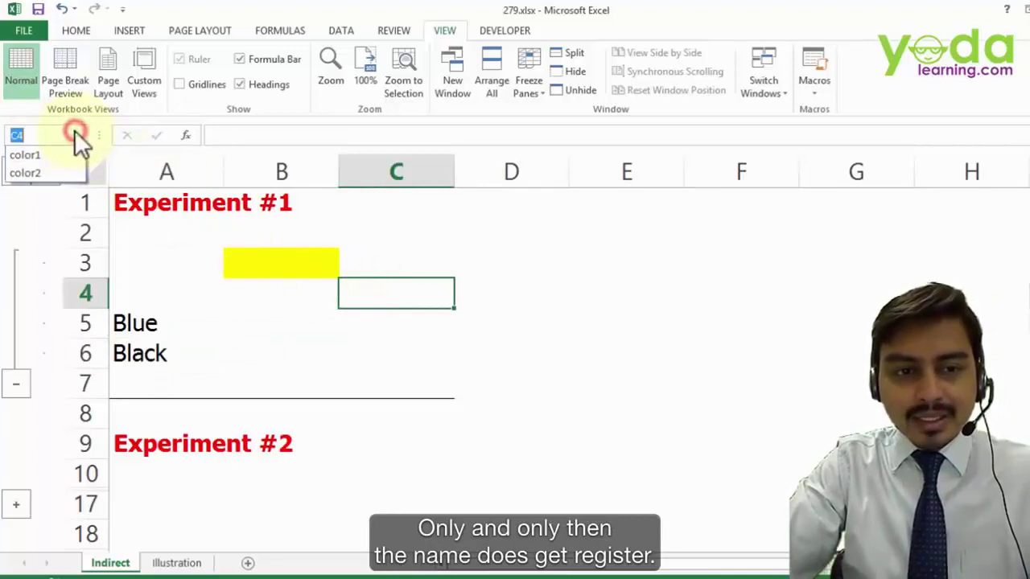
{"action": "left_click", "coordinate": [39, 155]}
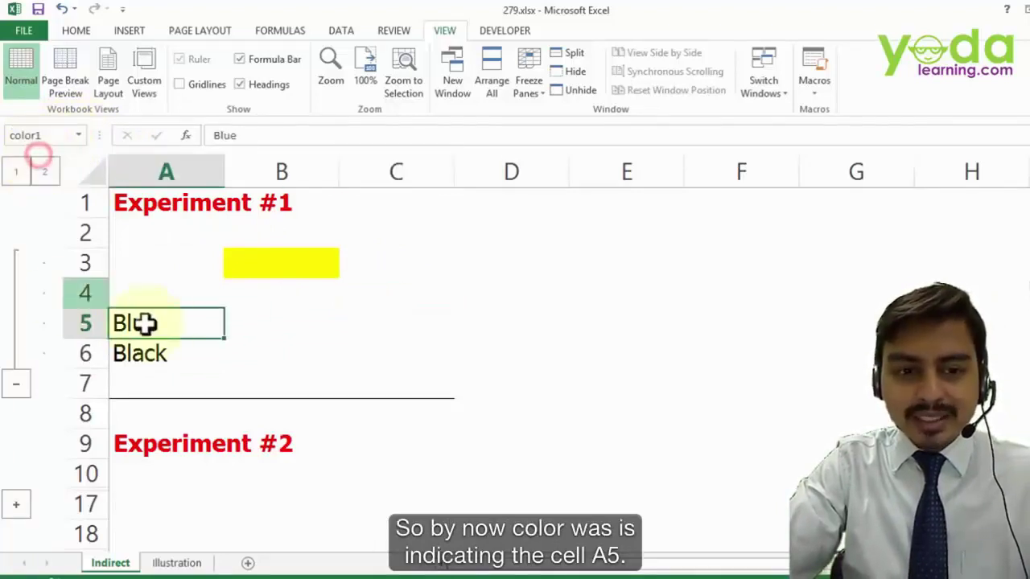
{"action": "left_click", "coordinate": [77, 135]}
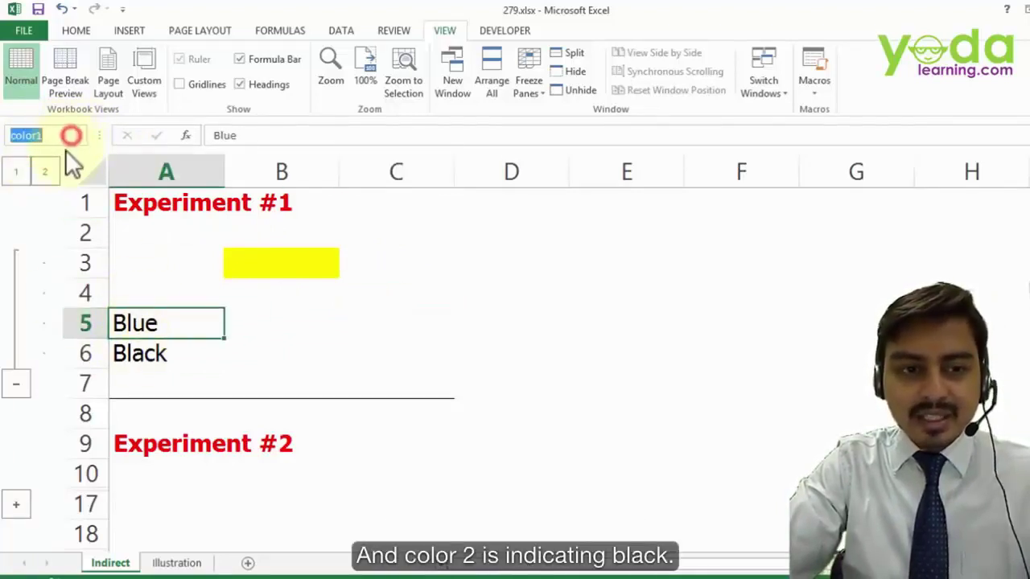
{"action": "left_click", "coordinate": [43, 175]}
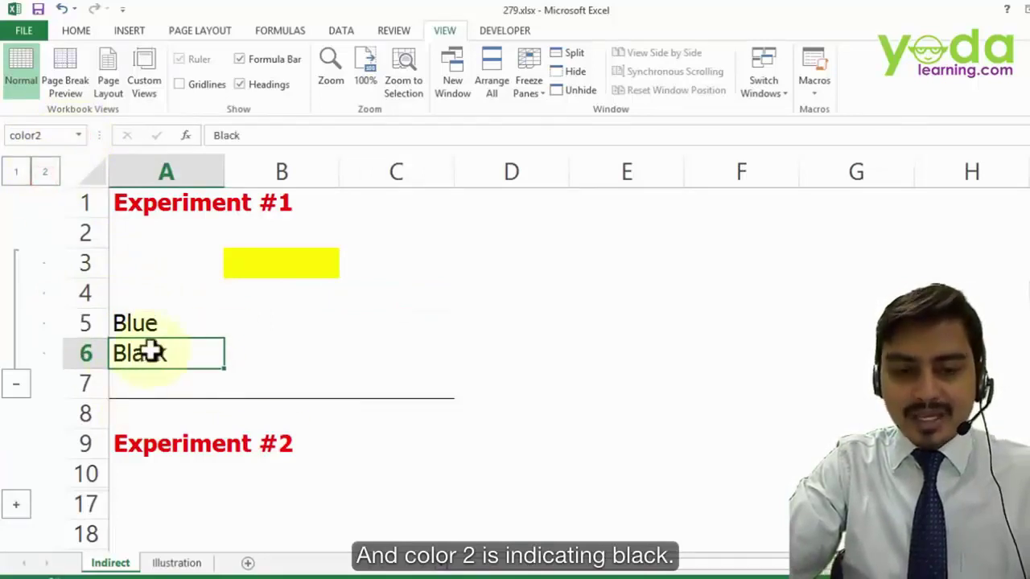
{"action": "left_click", "coordinate": [280, 267]}
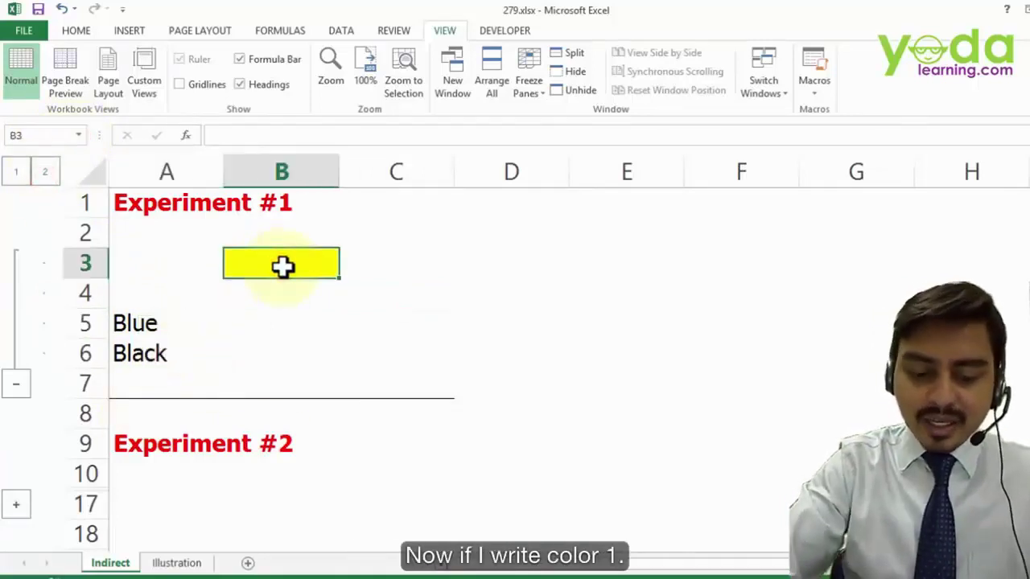
- Enter color1 in B3 and =INDIRECT(B3) in B4, which returns Blue like A5
{"action": "type", "text": "color1"}
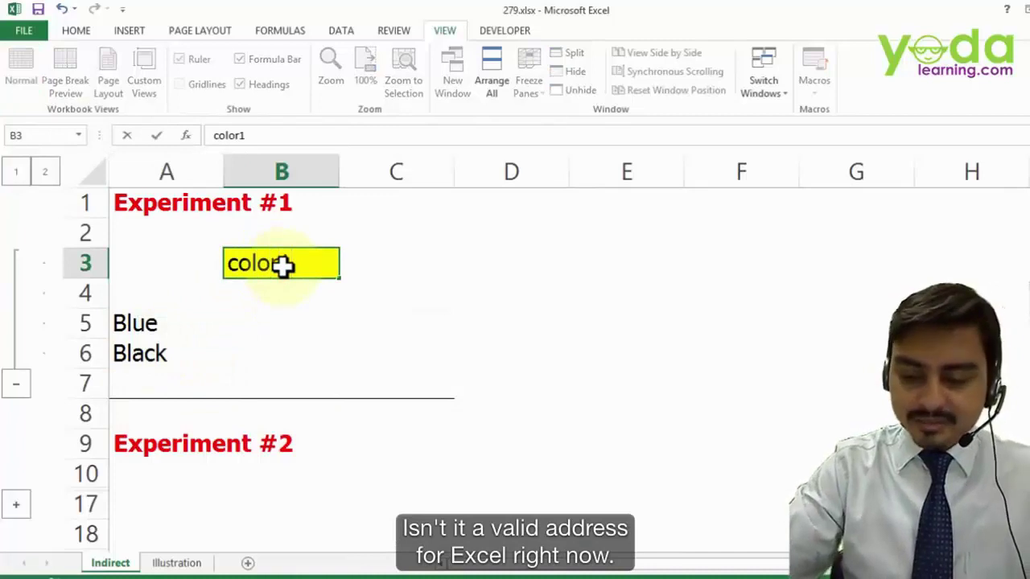
{"action": "key", "text": "Return"}
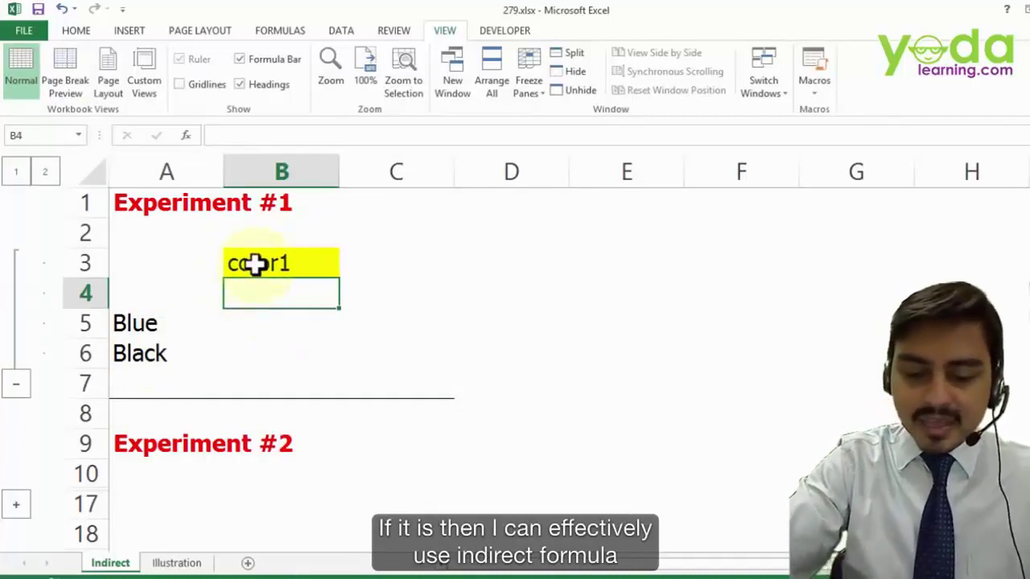
{"action": "type", "text": "=indir"}
{"action": "key", "text": "Tab"}
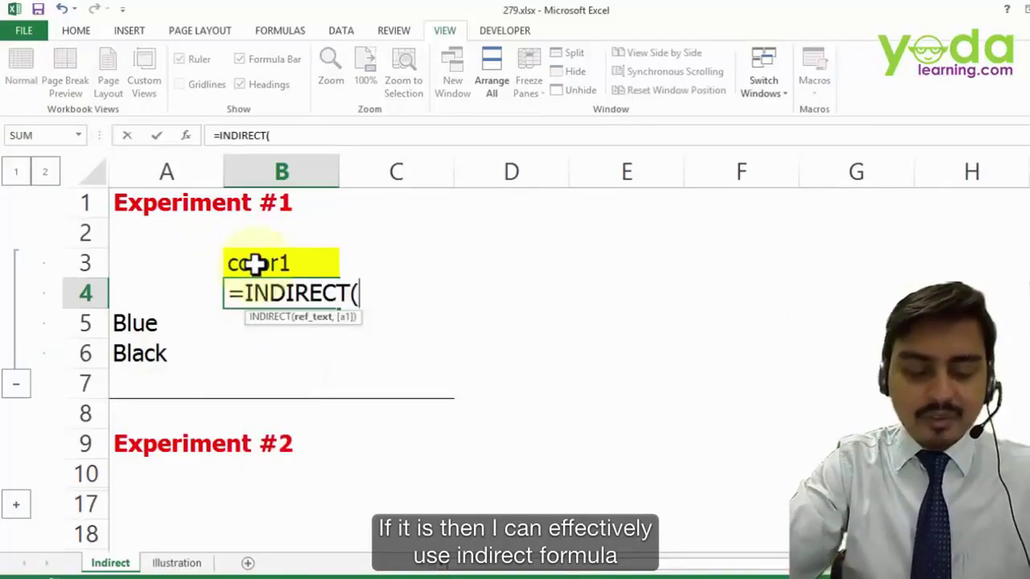
{"action": "left_click", "coordinate": [273, 263]}
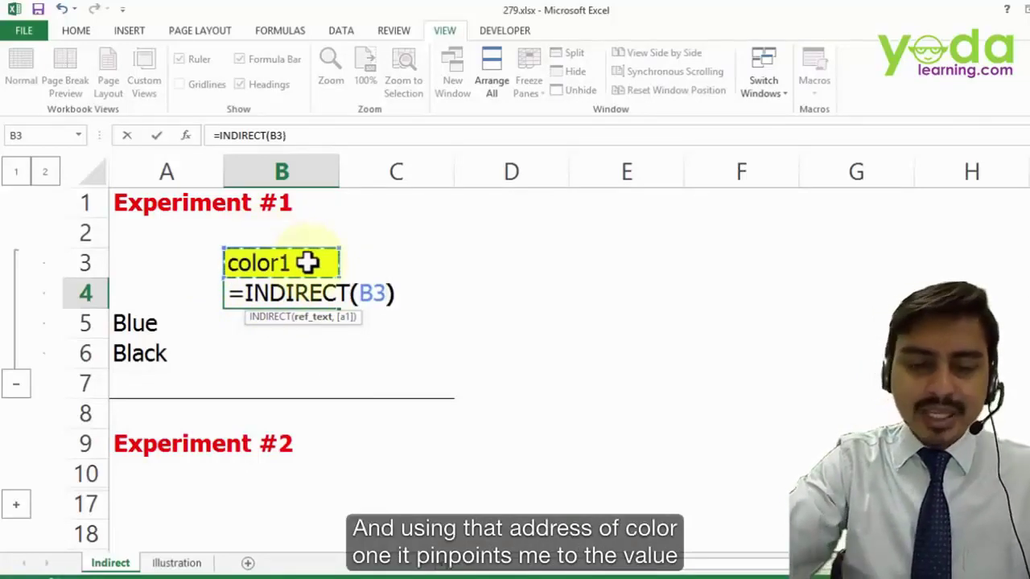
{"action": "type", "text": ")"}
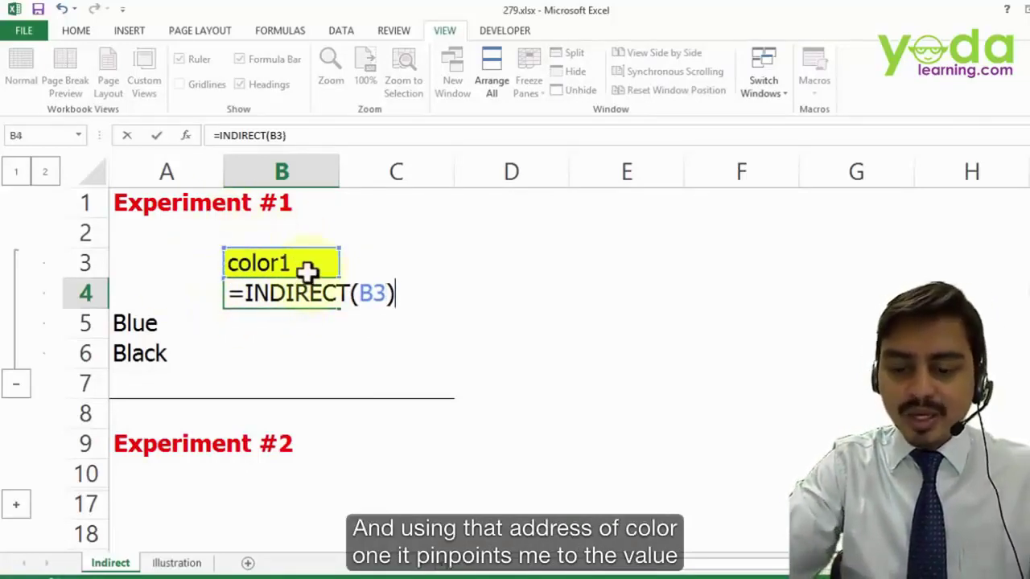
{"action": "key", "text": "Return"}
{"action": "left_click", "coordinate": [166, 324]}
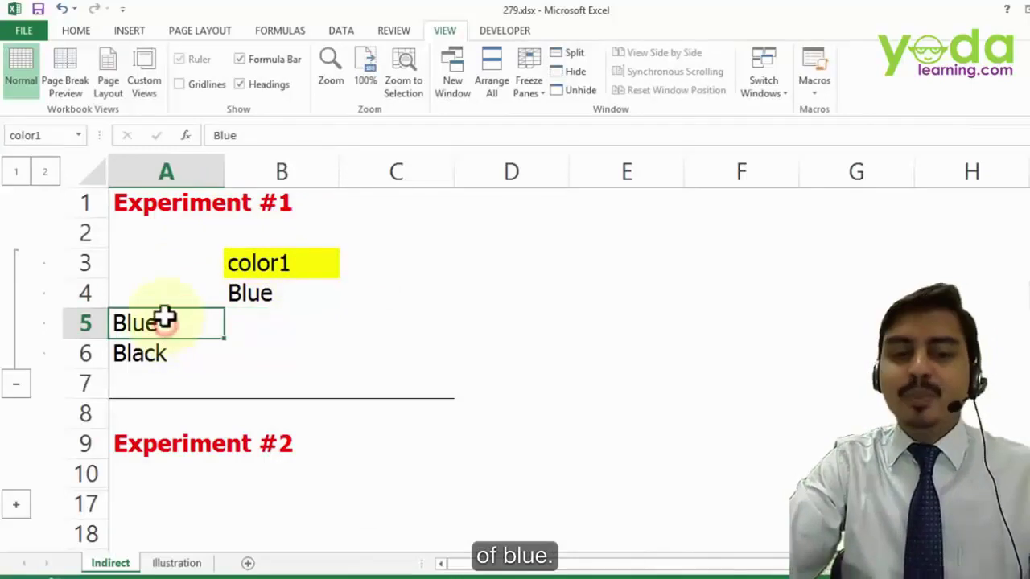
{"action": "left_click", "coordinate": [262, 296]}
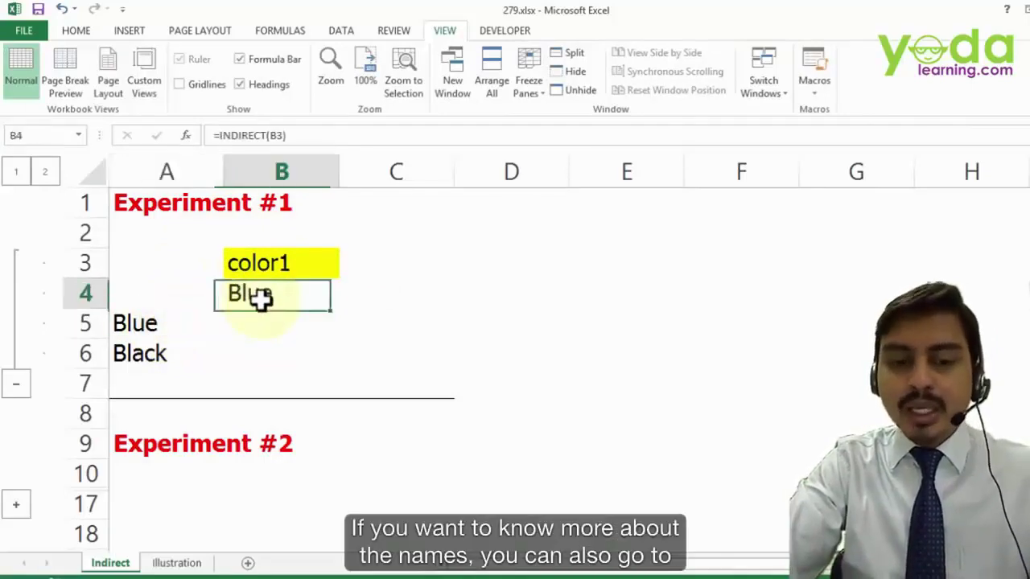
- Use Name Manager to delete circ, list1 and status after checking color1 and color2
{"action": "left_click", "coordinate": [292, 30]}
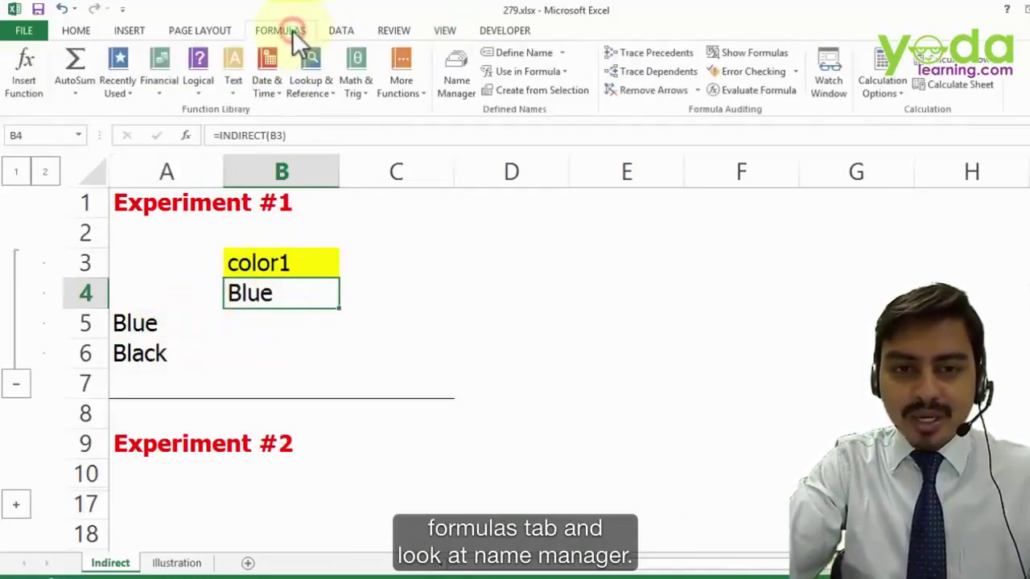
{"action": "left_click", "coordinate": [446, 82]}
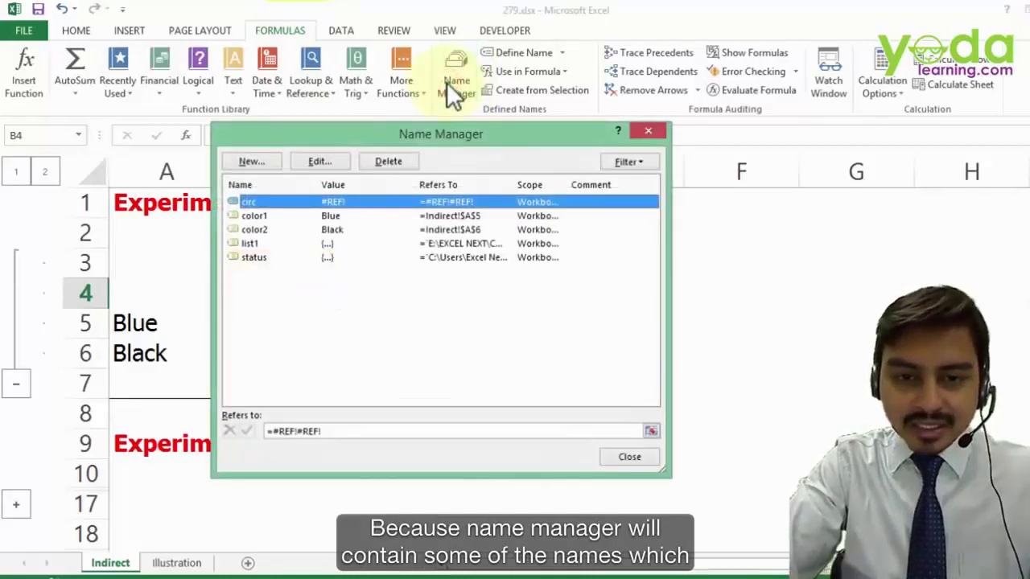
{"action": "left_click", "coordinate": [254, 215]}
{"action": "left_click", "coordinate": [254, 230]}
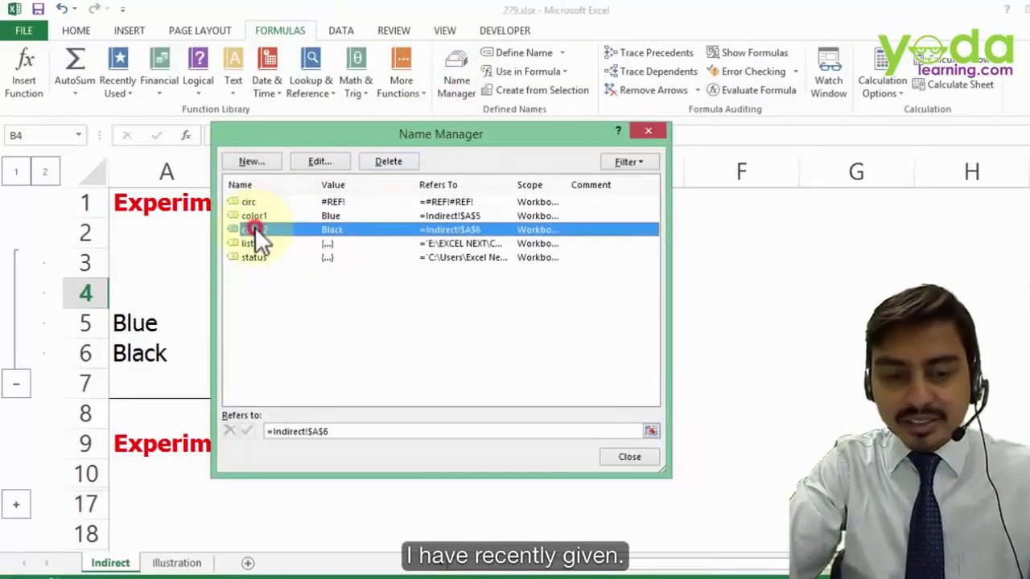
{"action": "left_click", "coordinate": [259, 242]}
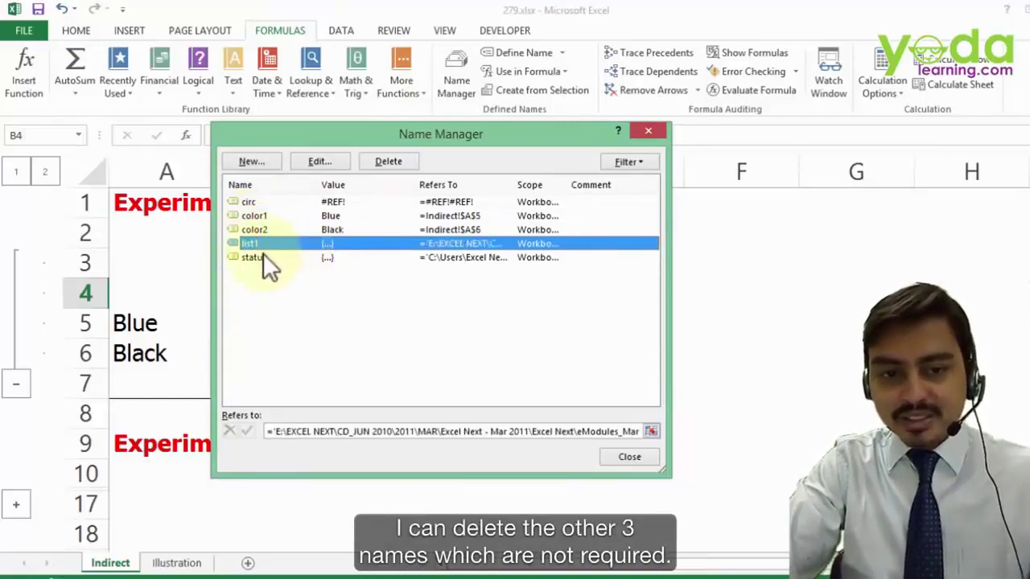
{"action": "left_click", "coordinate": [261, 258], "text": "shift"}
{"action": "left_click", "coordinate": [251, 204], "text": "ctrl"}
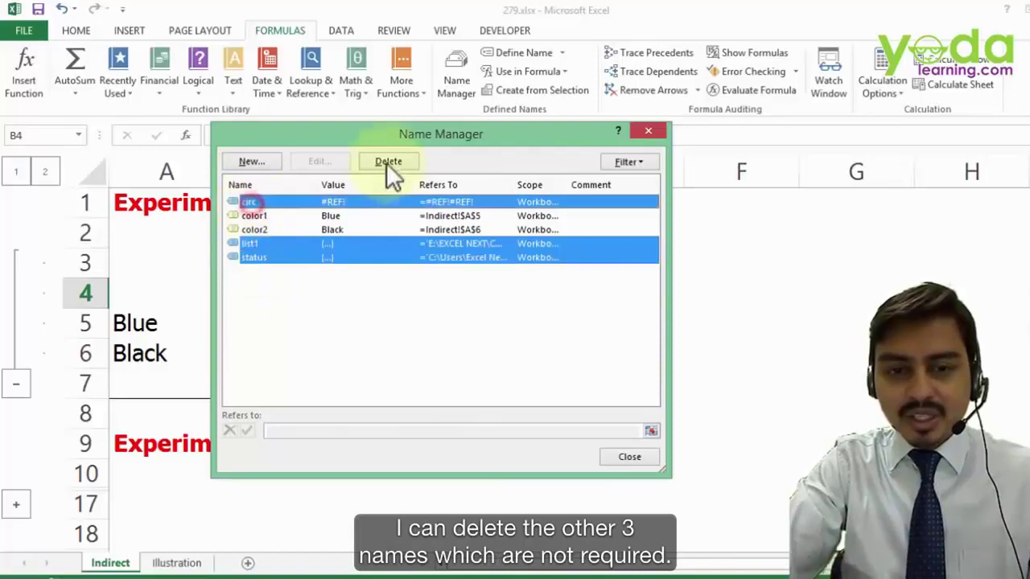
{"action": "left_click", "coordinate": [387, 161]}
{"action": "key", "text": "Return"}
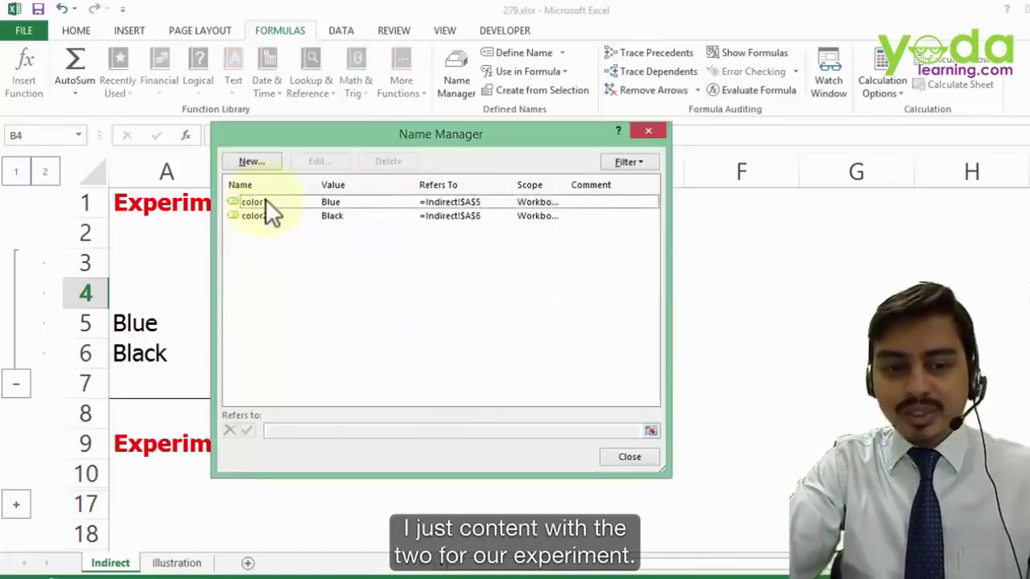
{"action": "left_click", "coordinate": [628, 457]}
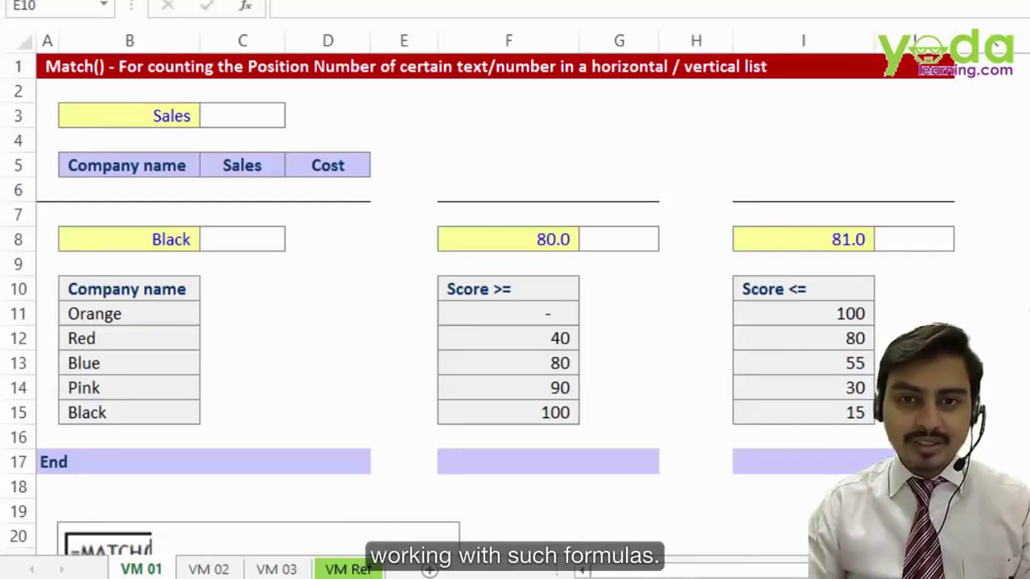
- Copy the Company name, Sales and Cost header cells
{"action": "left_click", "coordinate": [251, 114]}
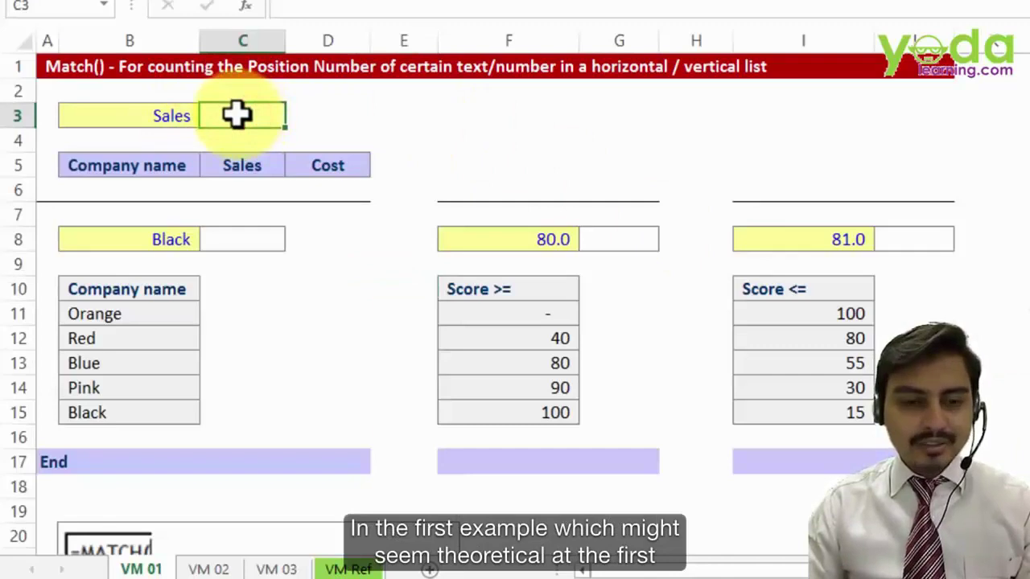
{"action": "left_click", "coordinate": [236, 115]}
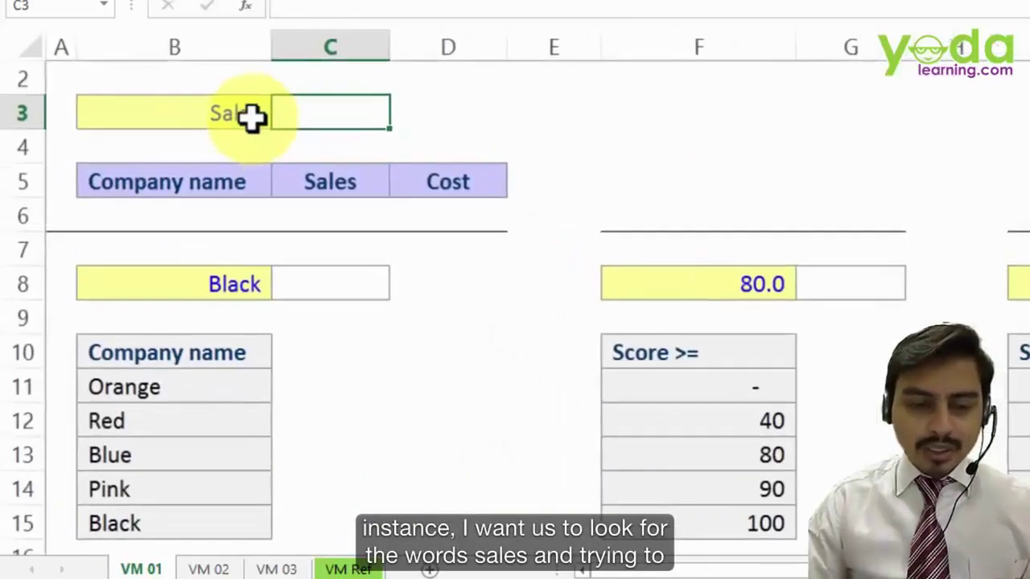
{"action": "left_click", "coordinate": [239, 148]}
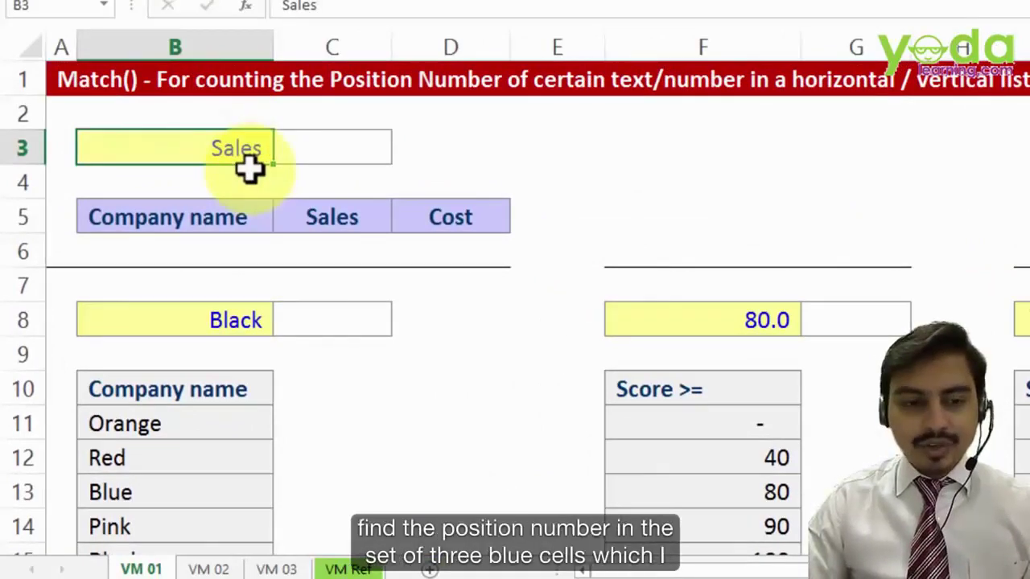
{"action": "left_click_drag", "start_coordinate": [209, 214], "coordinate": [432, 213]}
{"action": "key", "text": "ctrl+c"}
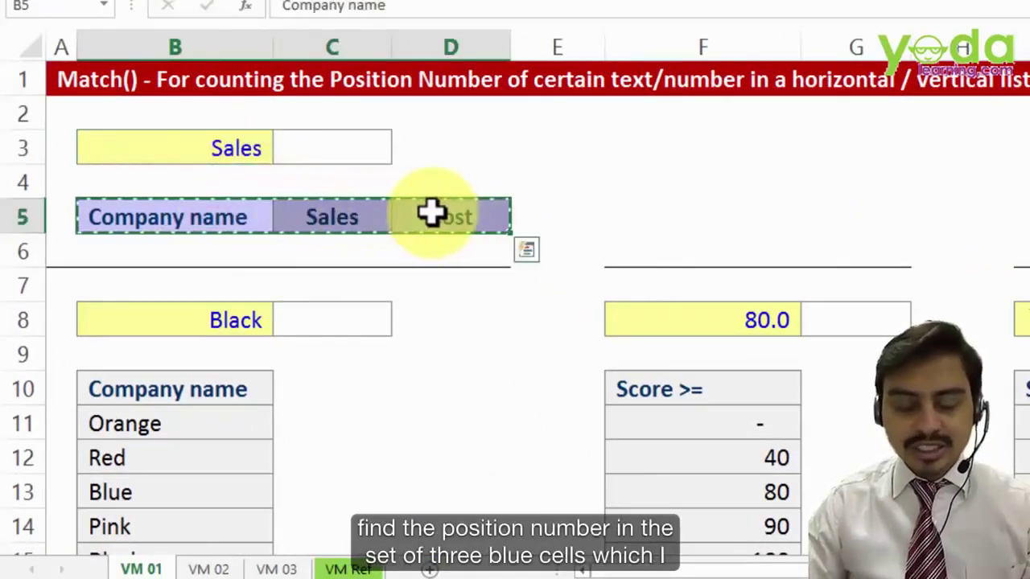
- Begin =MATCH(B3, in C3 with Sales as the lookup value
{"action": "left_click", "coordinate": [331, 148]}
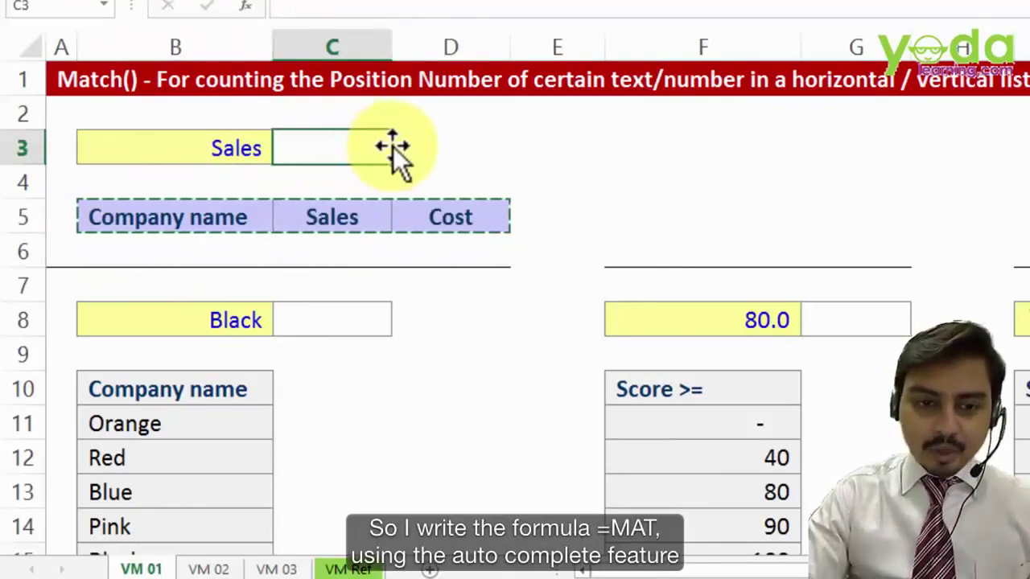
{"action": "type", "text": "=mat"}
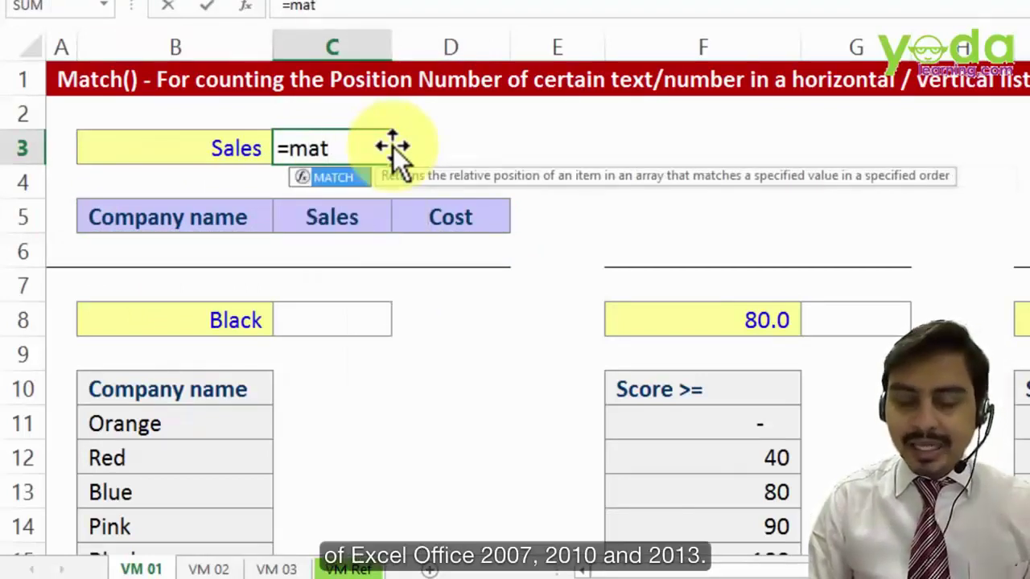
{"action": "key", "text": "Tab"}
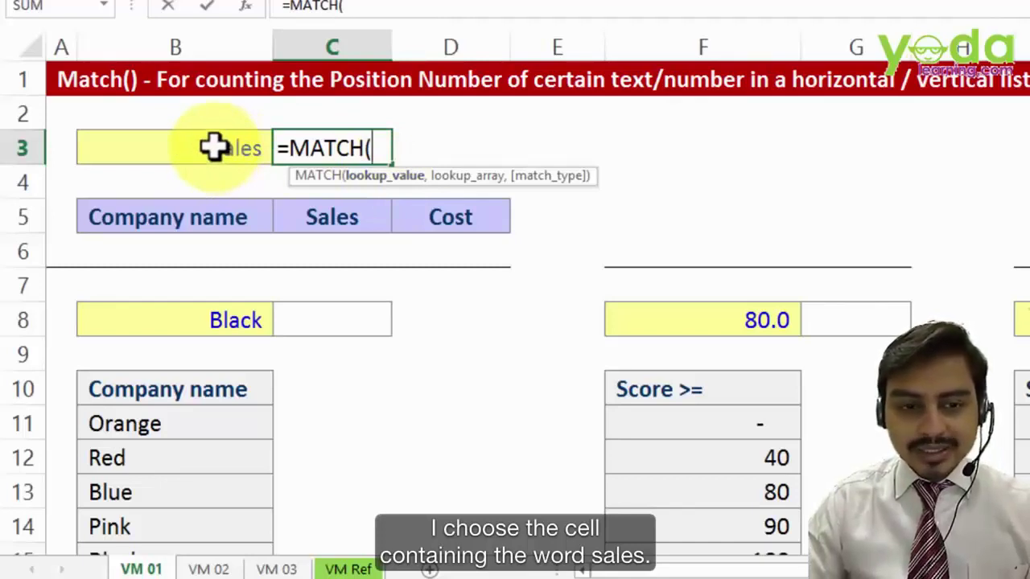
{"action": "left_click", "coordinate": [214, 145]}
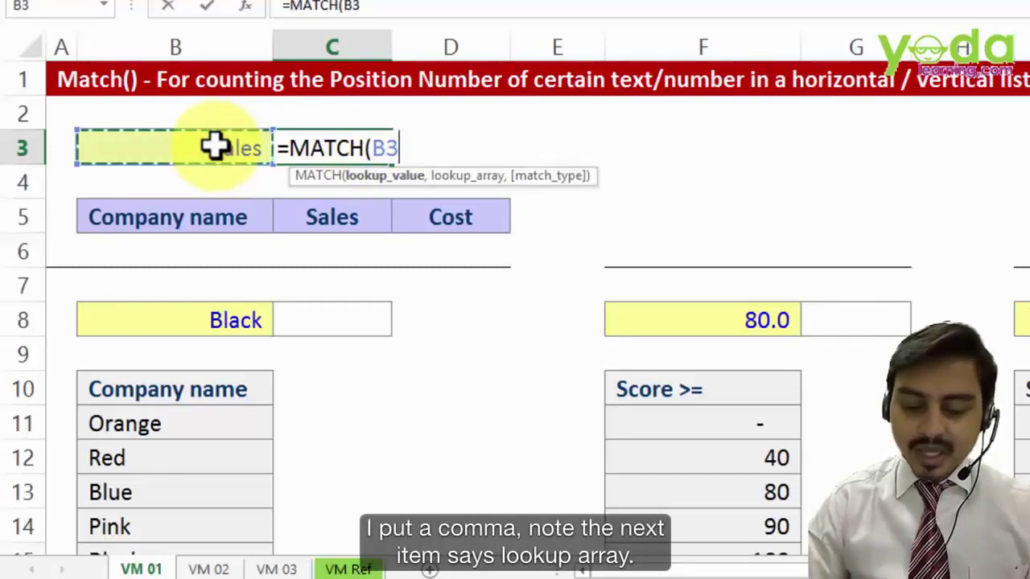
{"action": "type", "text": ","}
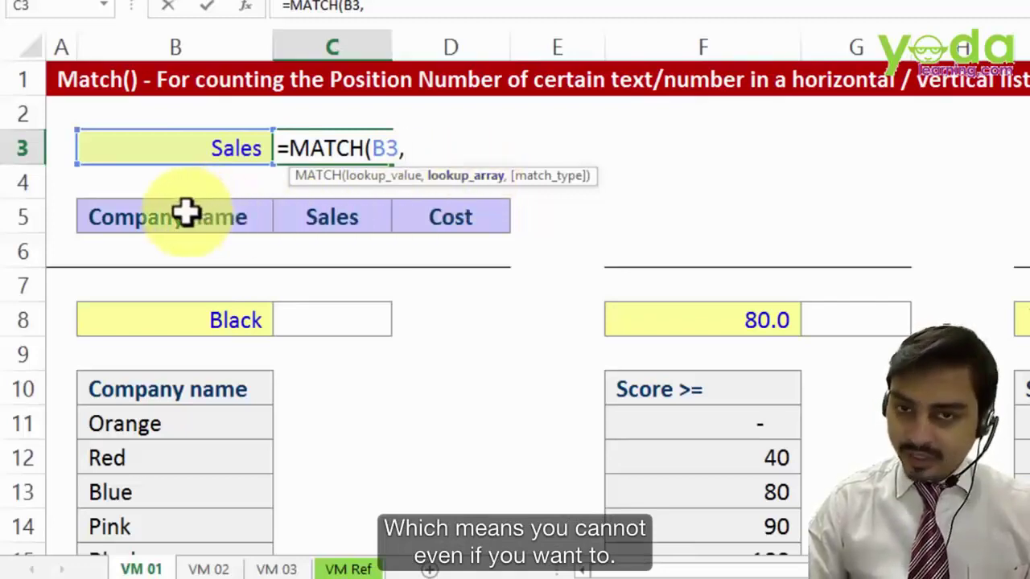
- Finish C3 as =MATCH(B3,$B$5:$D$5,0), returning 2 for Sales
{"action": "left_click_drag", "start_coordinate": [184, 212], "coordinate": [443, 256]}
{"action": "left_click_drag", "start_coordinate": [131, 218], "coordinate": [482, 218]}
{"action": "left_click_drag", "start_coordinate": [202, 218], "coordinate": [188, 374]}
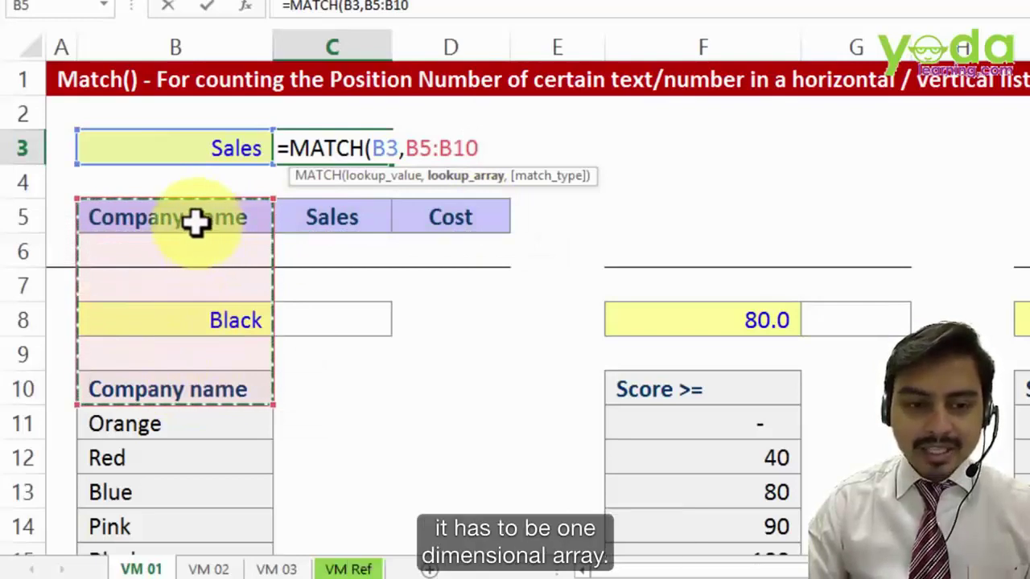
{"action": "left_click_drag", "start_coordinate": [197, 223], "coordinate": [440, 213]}
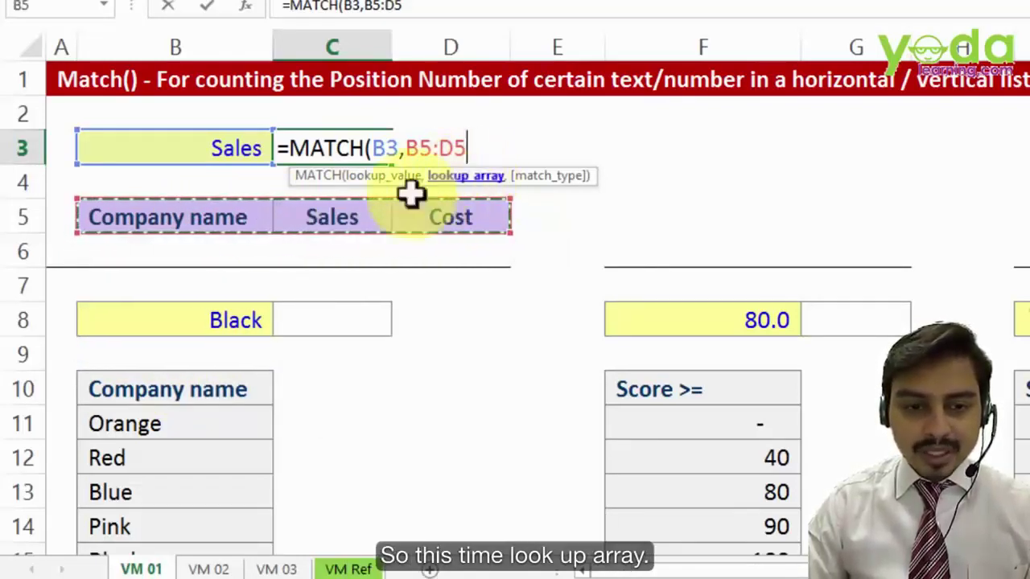
{"action": "left_click_drag", "start_coordinate": [188, 215], "coordinate": [445, 218]}
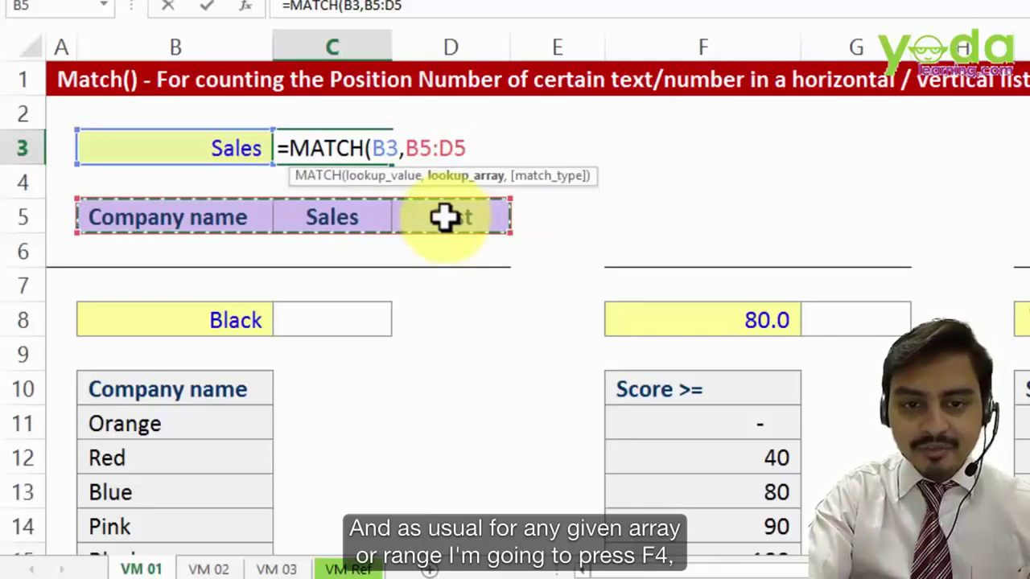
{"action": "key", "text": "F4"}
{"action": "type", "text": ","}
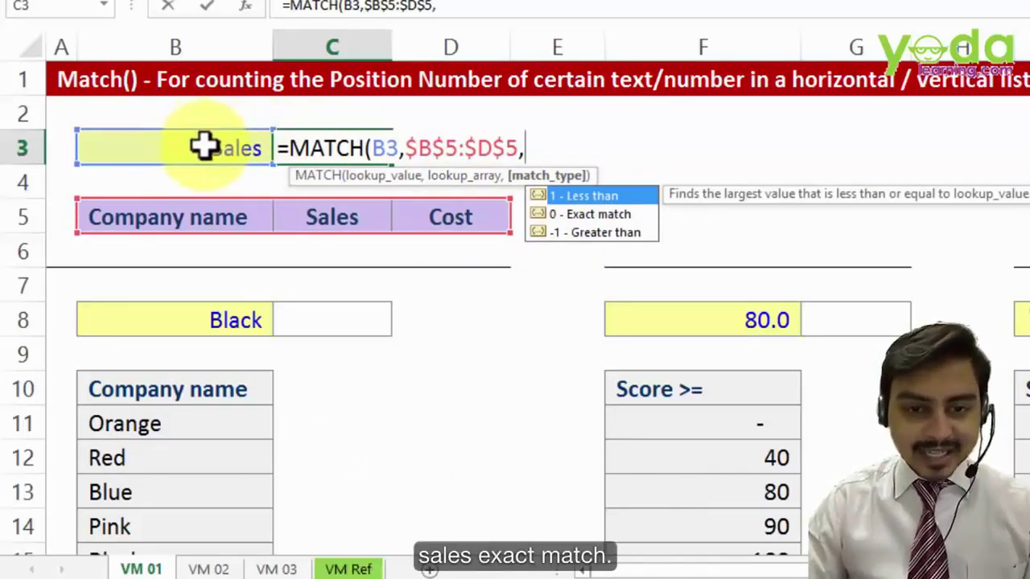
{"action": "left_click", "coordinate": [562, 216]}
{"action": "double_click", "coordinate": [563, 216]}
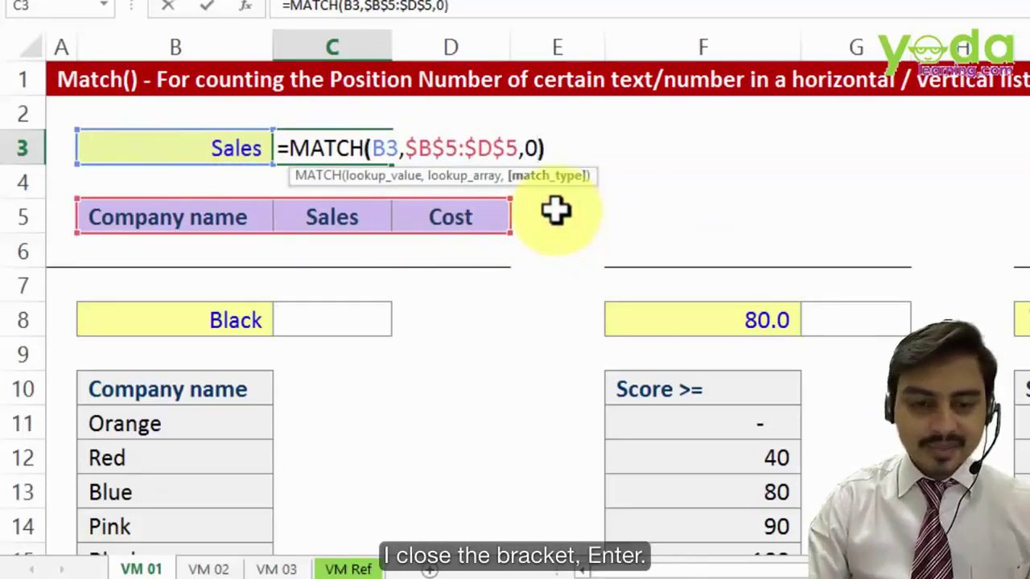
{"action": "type", "text": ")"}
{"action": "key", "text": "Return"}
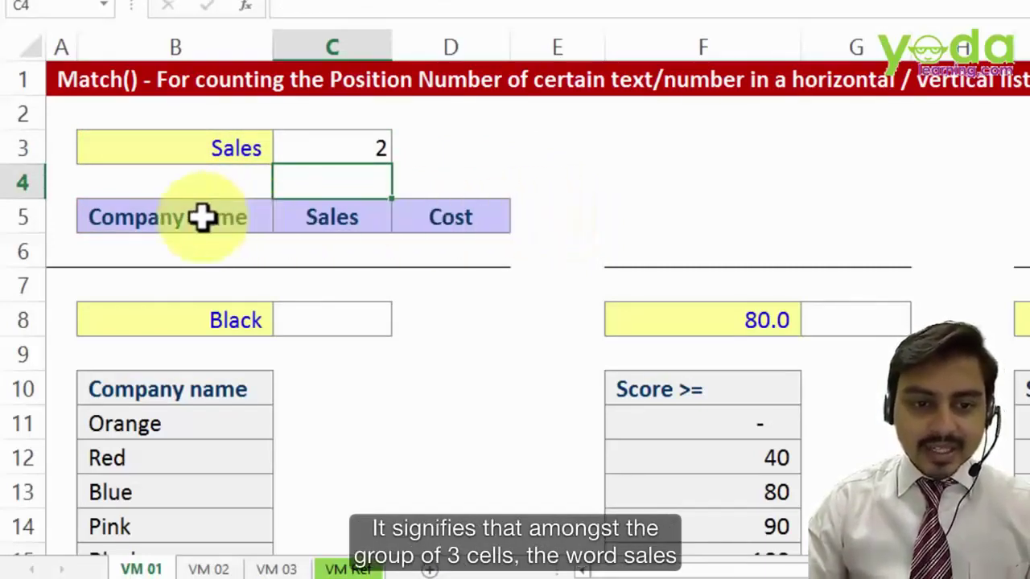
- Copy headers B5:D5, then enter Cost and COST in B3; C3 returns 3
{"action": "left_click_drag", "start_coordinate": [202, 218], "coordinate": [427, 216]}
{"action": "key", "text": "ctrl+c"}
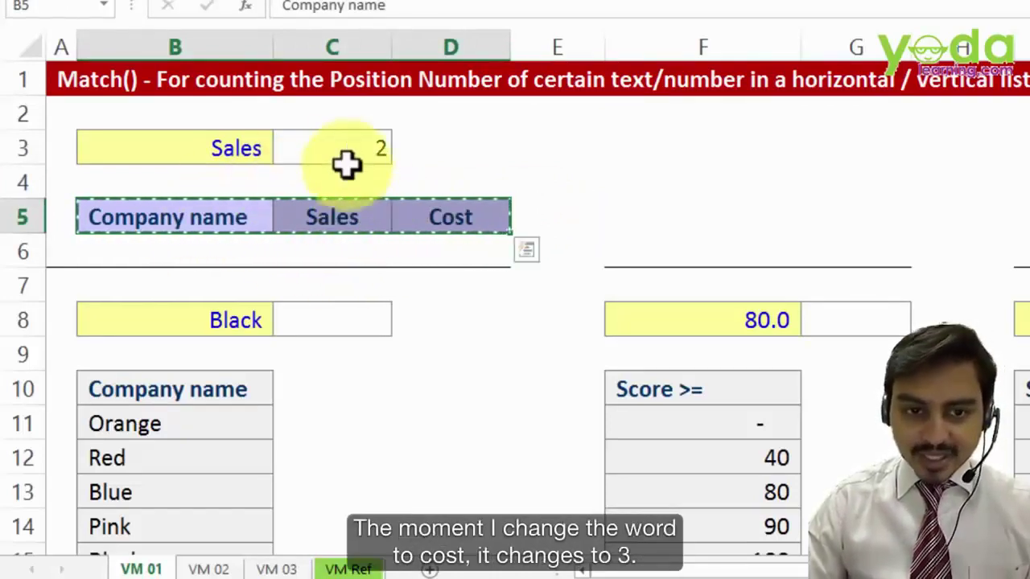
{"action": "left_click", "coordinate": [219, 149]}
{"action": "type", "text": "Cost"}
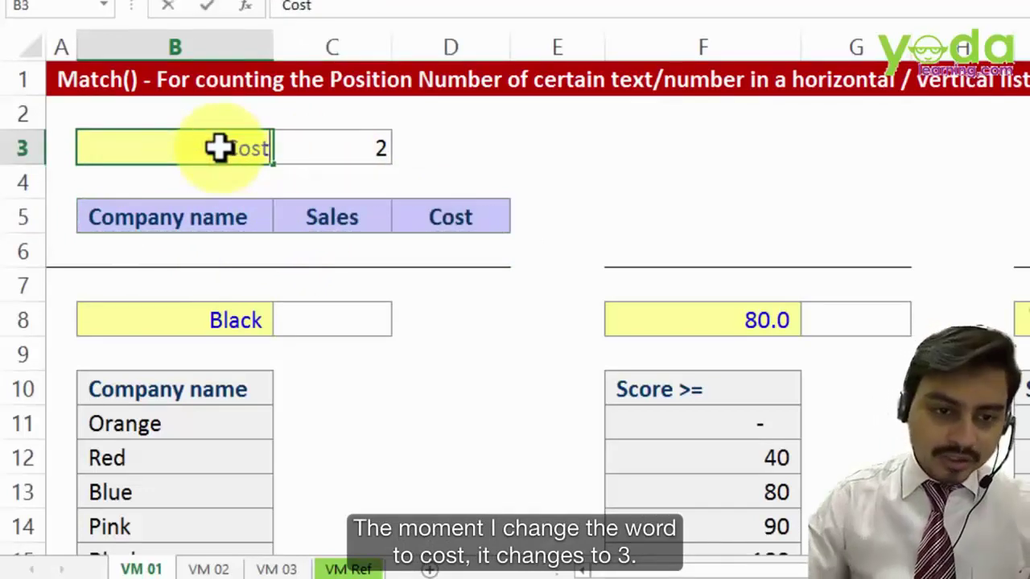
{"action": "left_click", "coordinate": [344, 168]}
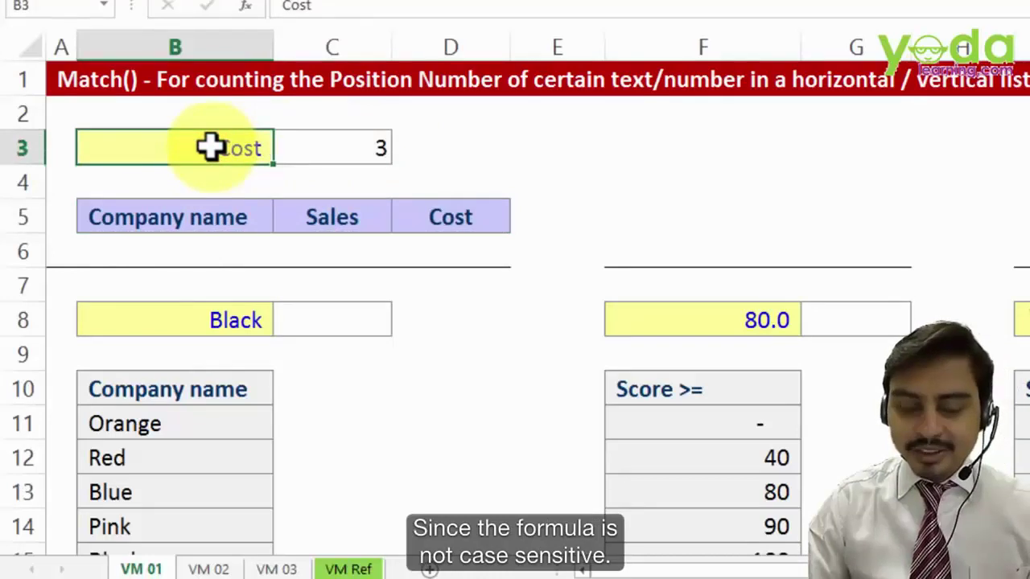
{"action": "left_click", "coordinate": [395, 158]}
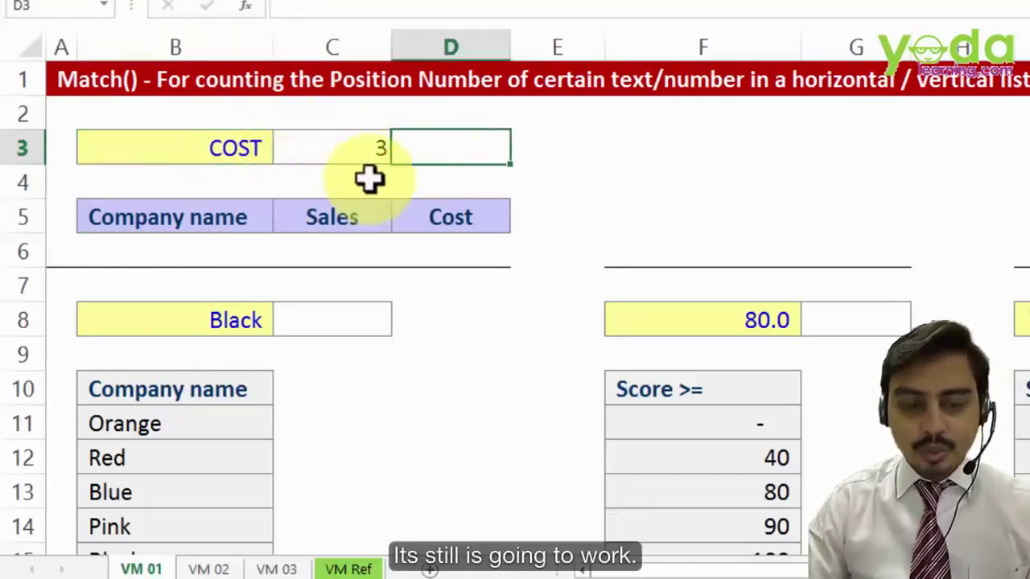
- Change B3 to Sale so C3 shows #N/A, then select header row B5:D5
{"action": "left_click", "coordinate": [247, 148]}
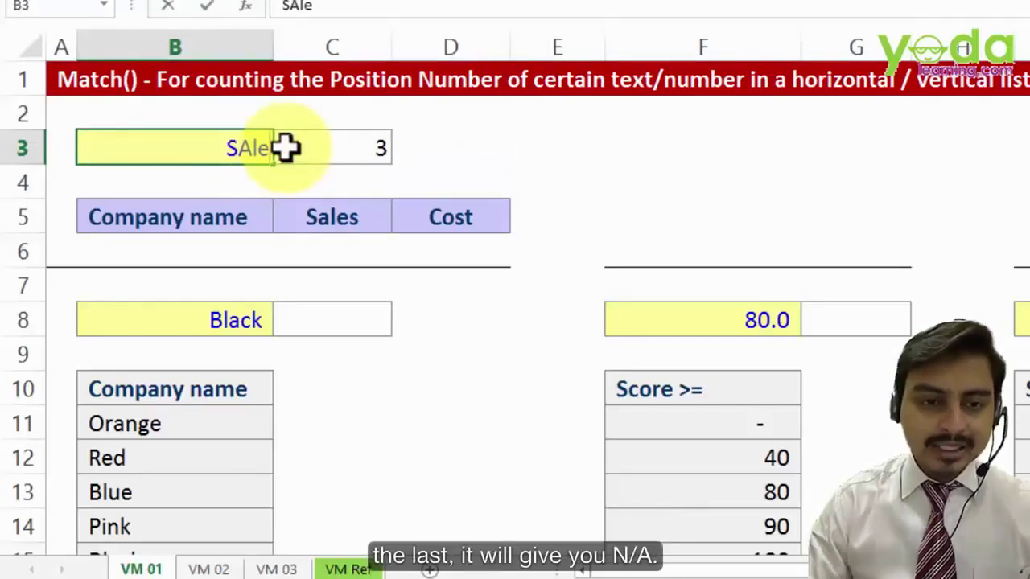
{"action": "key", "text": "Return"}
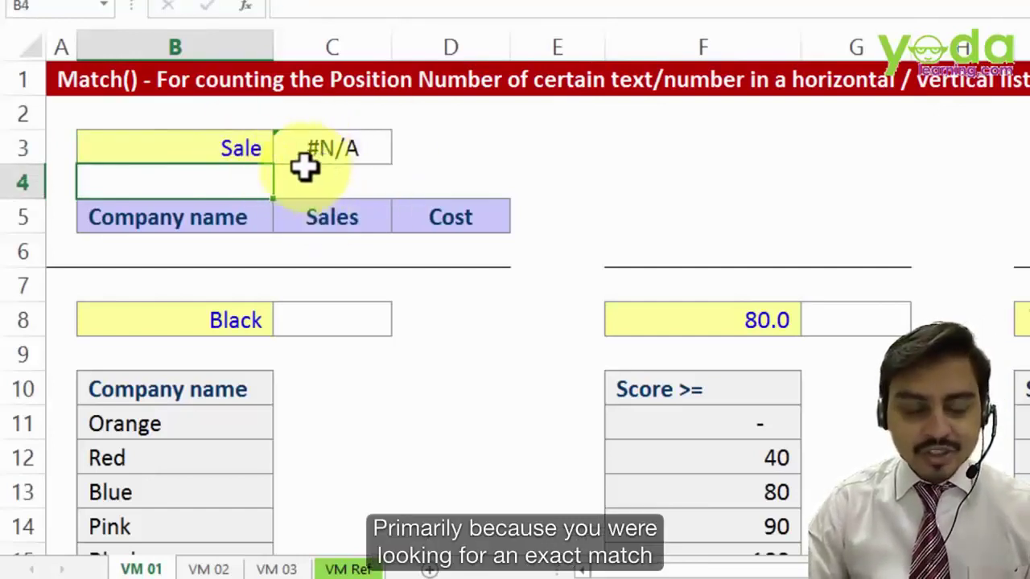
{"action": "left_click", "coordinate": [215, 142]}
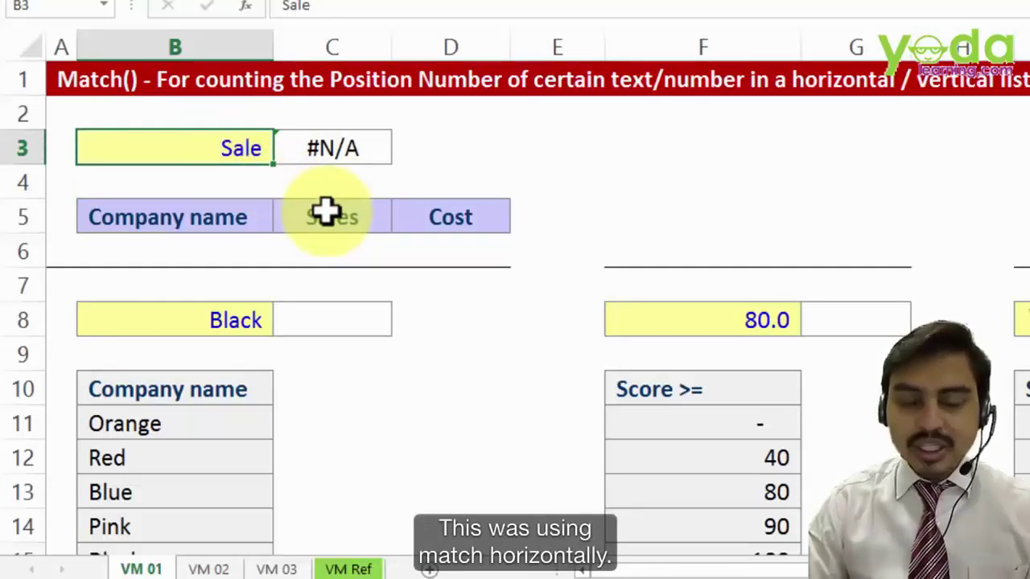
{"action": "left_click_drag", "start_coordinate": [212, 217], "coordinate": [494, 220]}
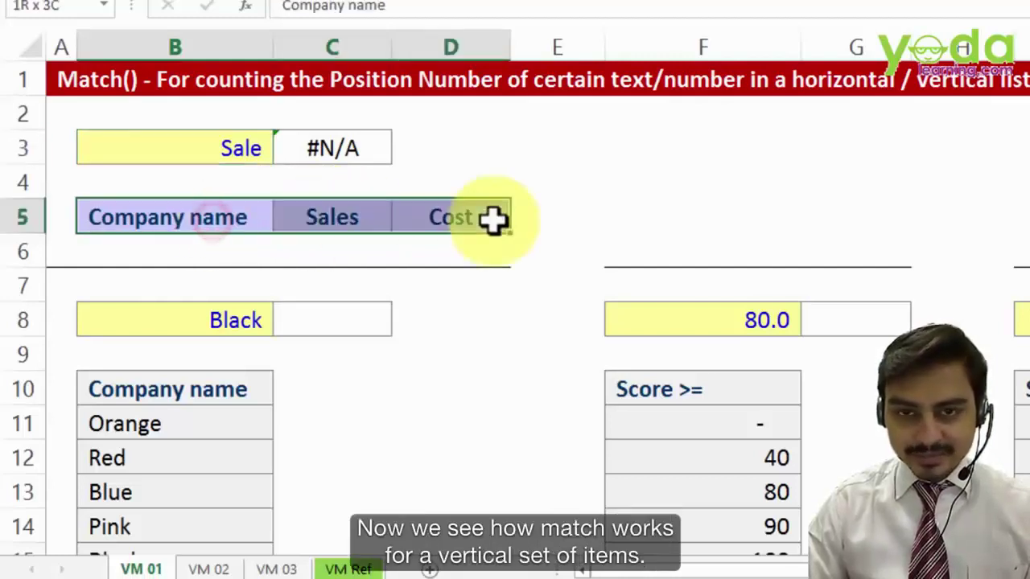
- Start C8's formula as =MATCH(B8, with Black as the lookup value
{"action": "left_click", "coordinate": [459, 285]}
{"action": "scroll", "coordinate": [416, 344], "scroll_direction": "down", "scroll_amount": 1}
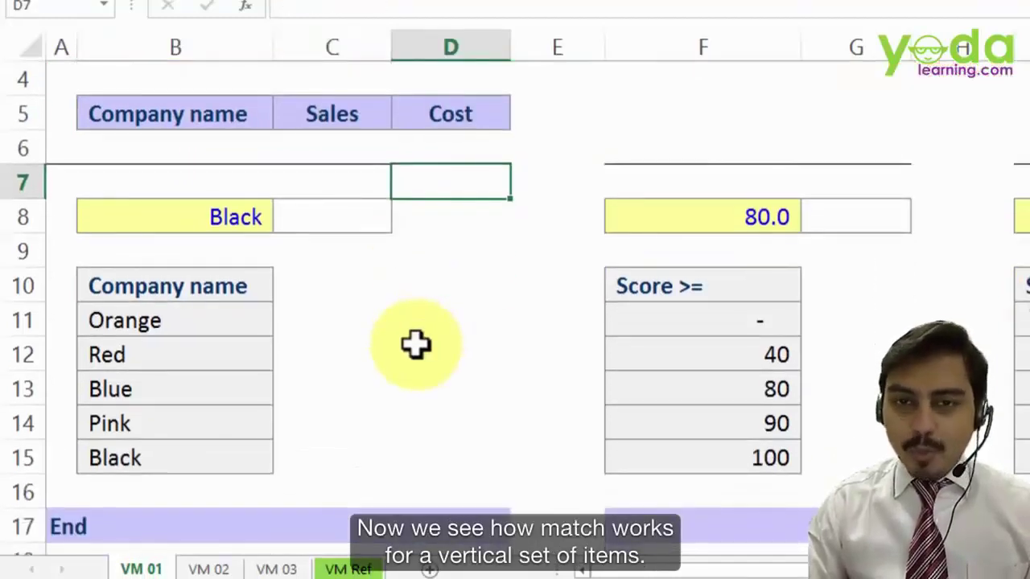
{"action": "left_click_drag", "start_coordinate": [233, 289], "coordinate": [214, 462]}
{"action": "left_click", "coordinate": [326, 217]}
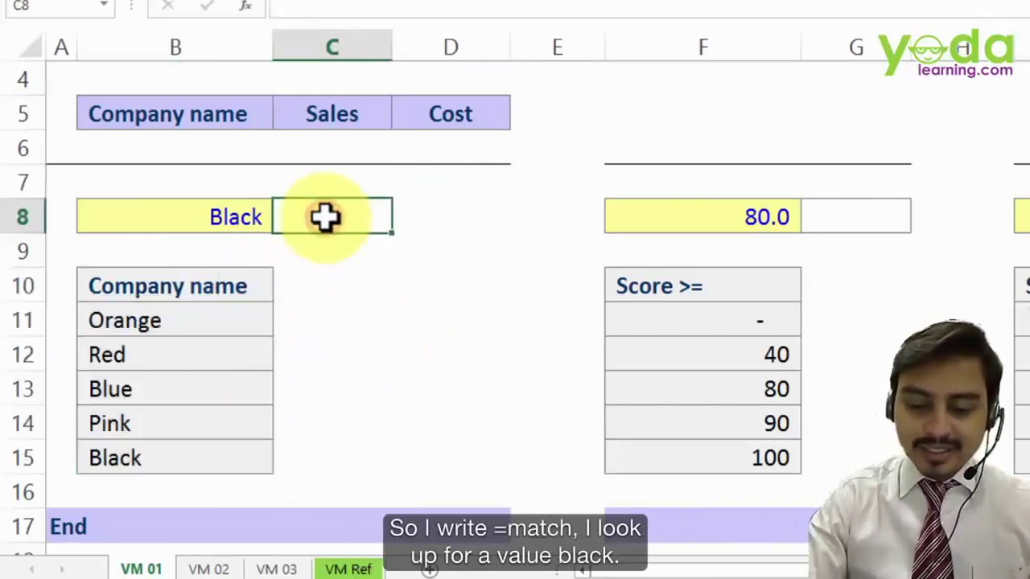
{"action": "type", "text": "=ma"}
{"action": "key", "text": "Tab"}
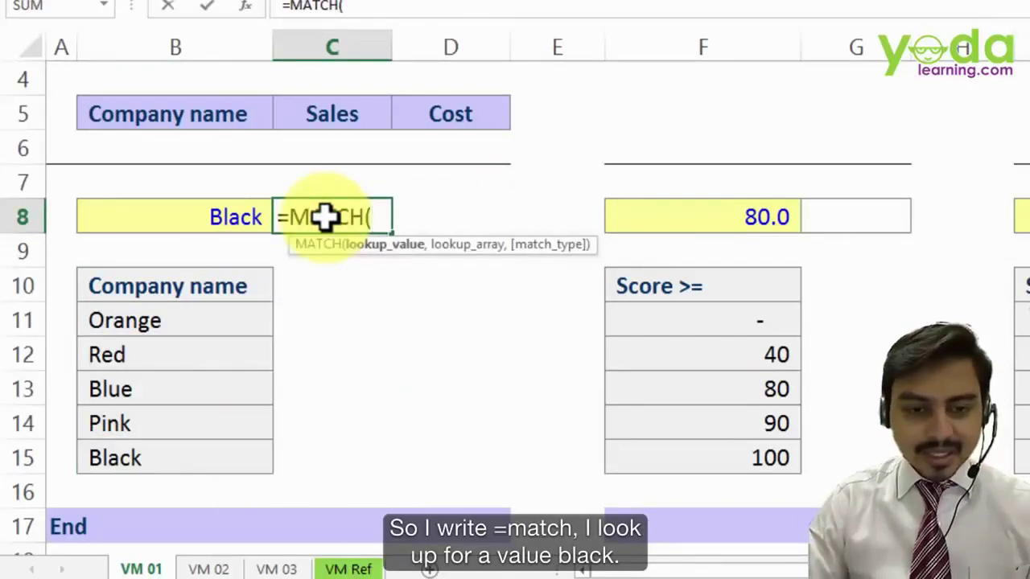
{"action": "left_click", "coordinate": [173, 217]}
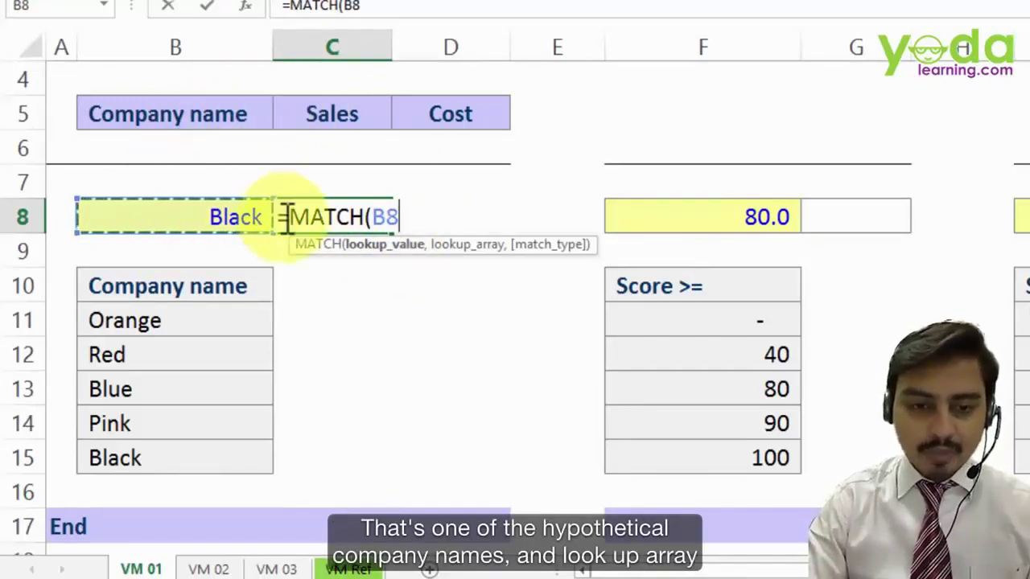
{"action": "type", "text": ","}
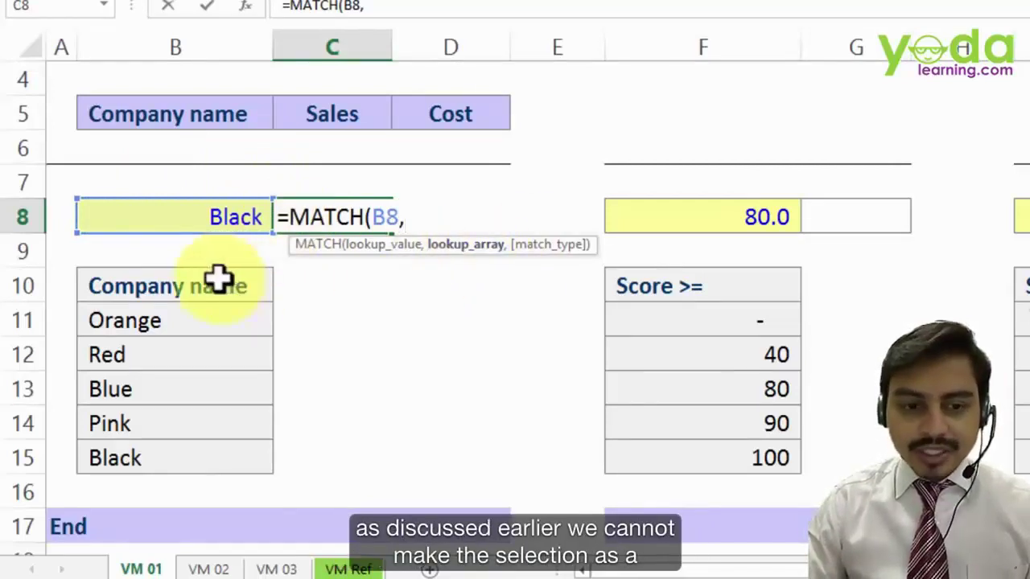
- Complete it with lookup range $B$10:$B$15 and exact match 0, returning 6
{"action": "left_click_drag", "start_coordinate": [215, 282], "coordinate": [329, 464]}
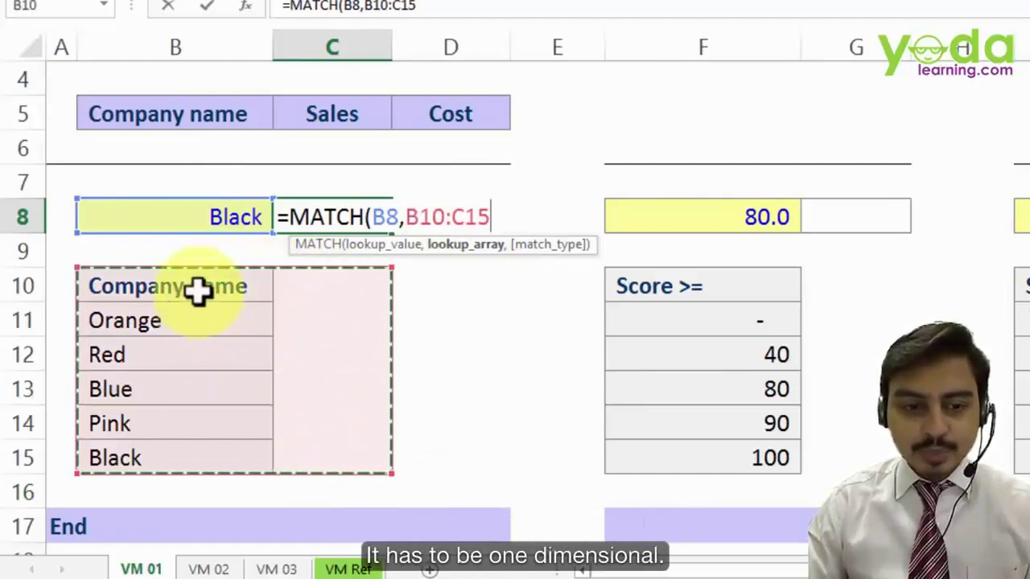
{"action": "left_click_drag", "start_coordinate": [200, 290], "coordinate": [185, 459]}
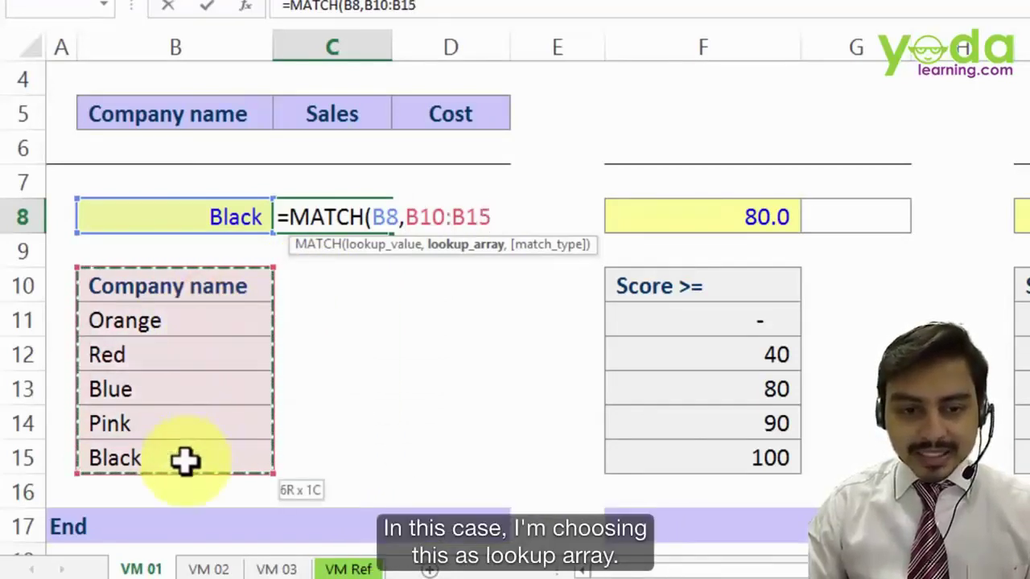
{"action": "left_click_drag", "start_coordinate": [198, 292], "coordinate": [185, 453]}
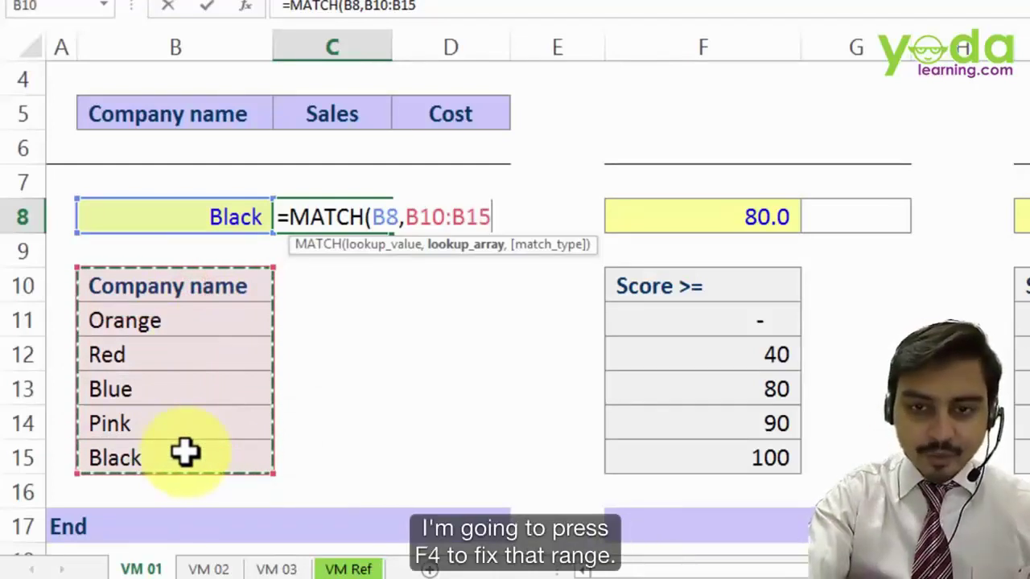
{"action": "key", "text": "F4"}
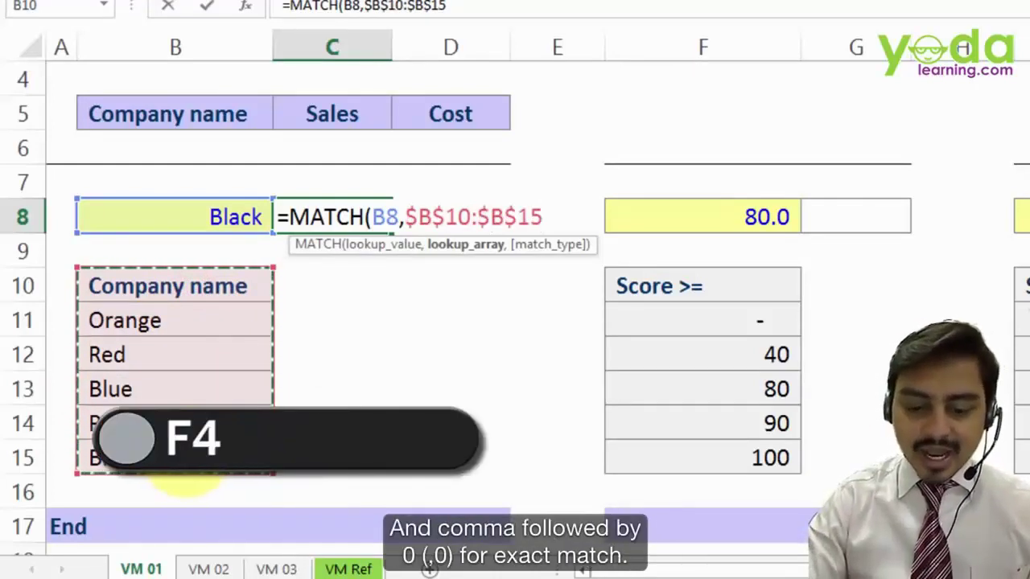
{"action": "type", "text": ","}
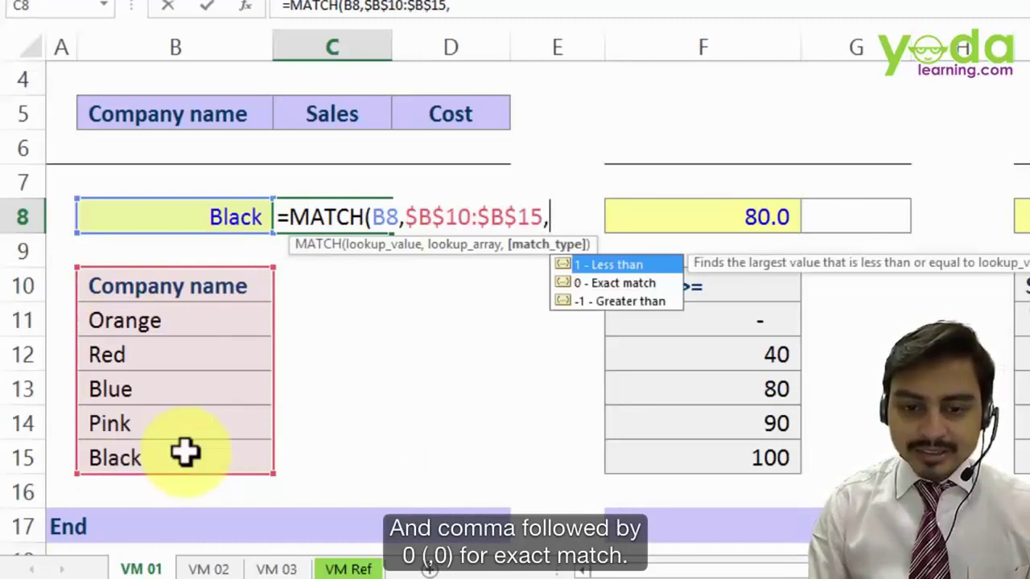
{"action": "key", "text": "Down"}
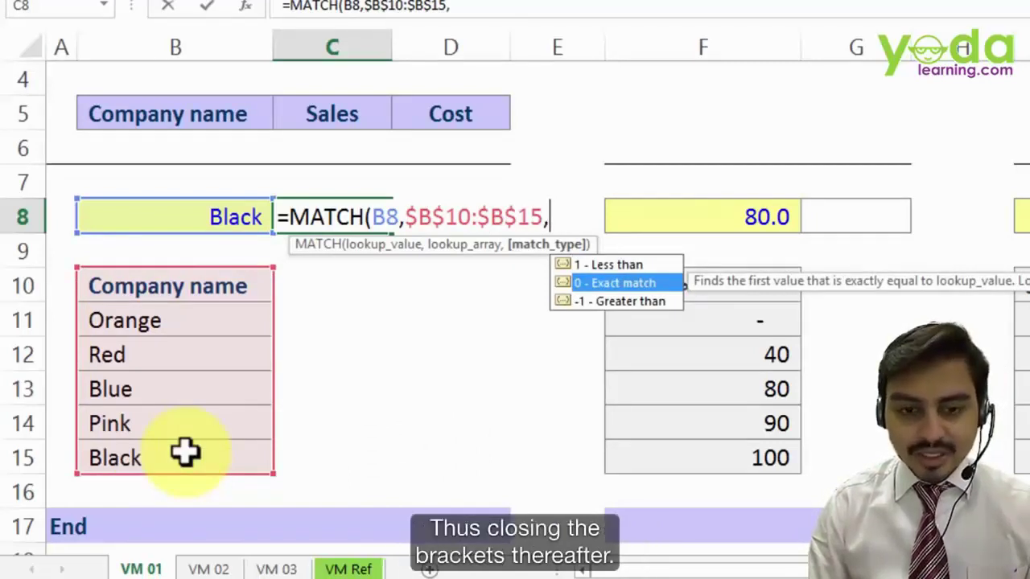
{"action": "key", "text": "Tab"}
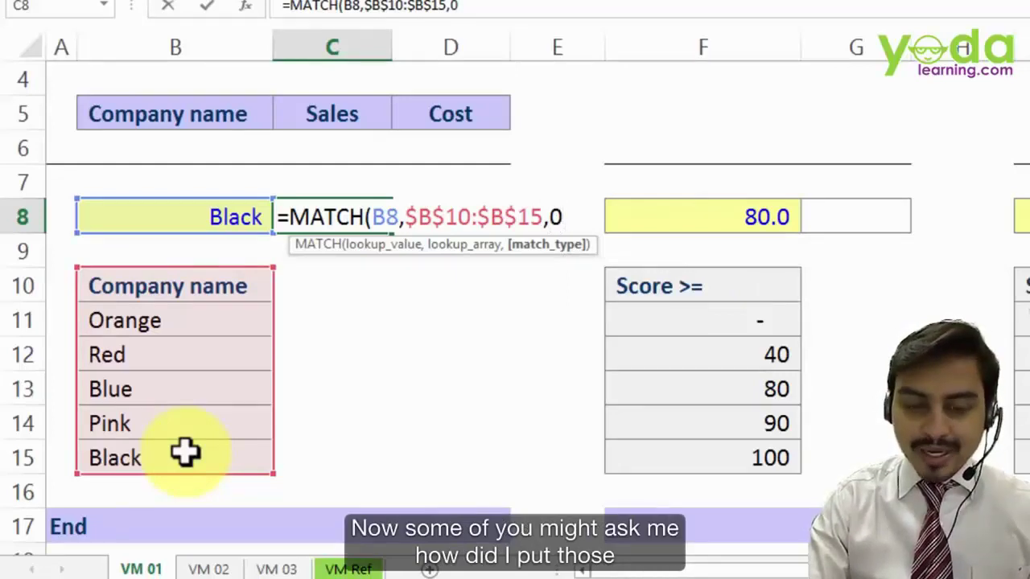
{"action": "key", "text": "Left"}
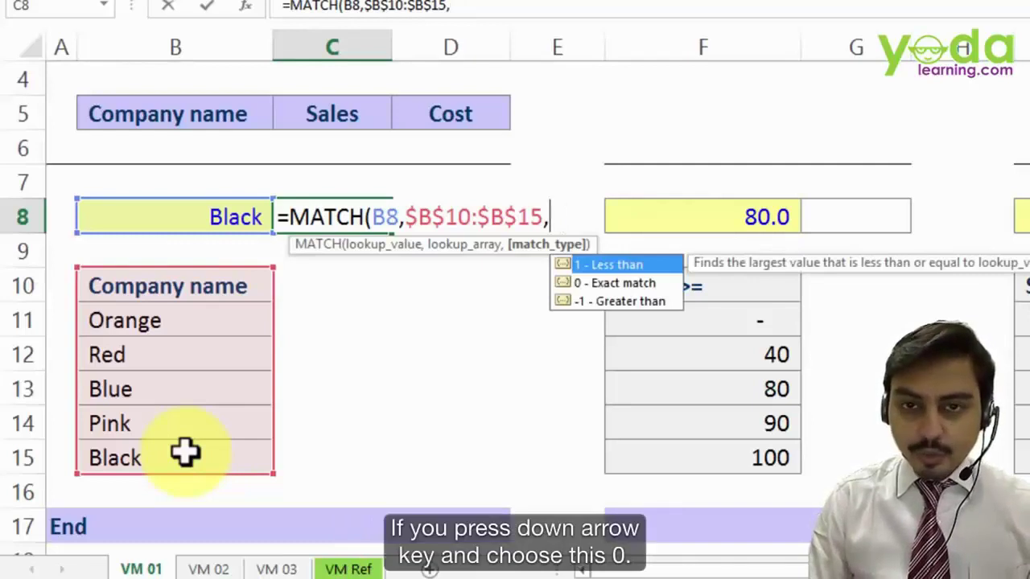
{"action": "key", "text": "Down"}
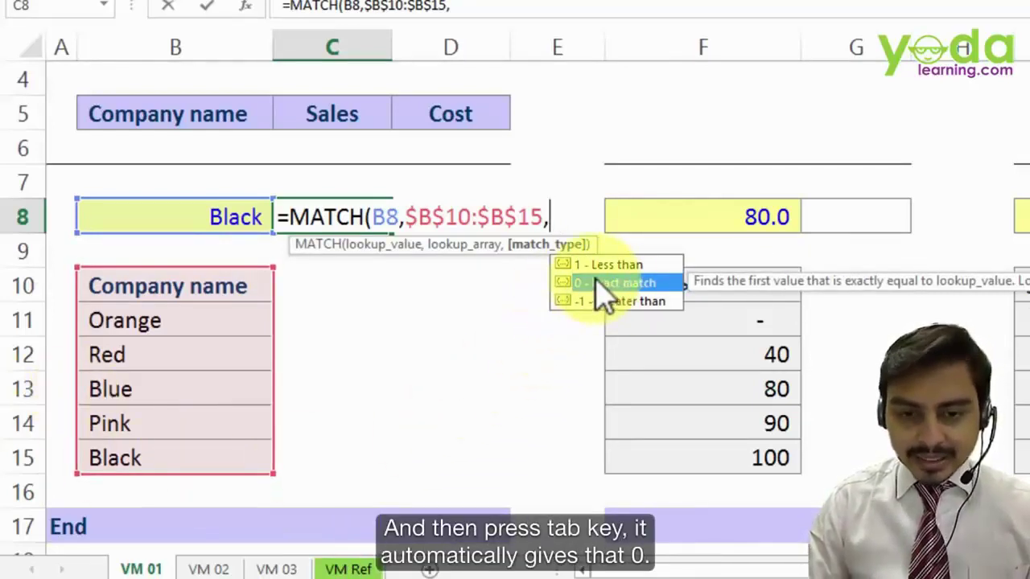
{"action": "key", "text": "Tab"}
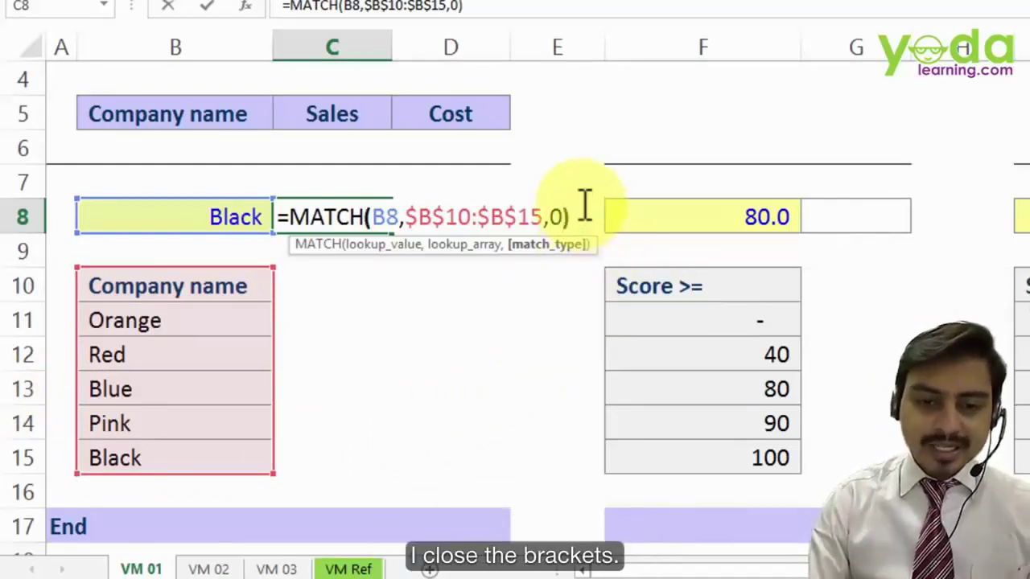
{"action": "type", "text": ")"}
{"action": "key", "text": "Return"}
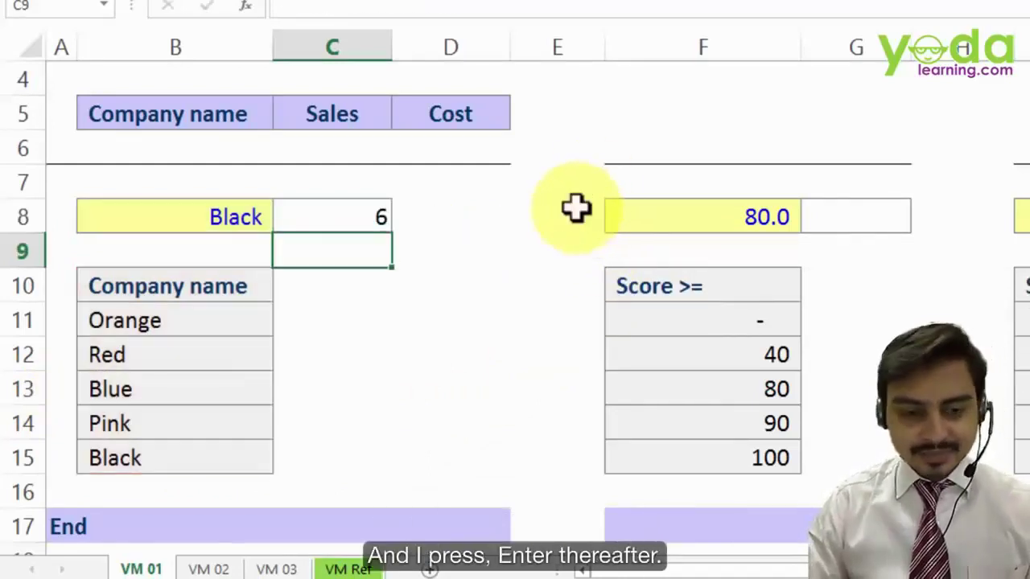
- Count down the company list to show Black sits at position 6
{"action": "left_click", "coordinate": [230, 216]}
{"action": "left_click", "coordinate": [170, 288]}
{"action": "left_click", "coordinate": [171, 324]}
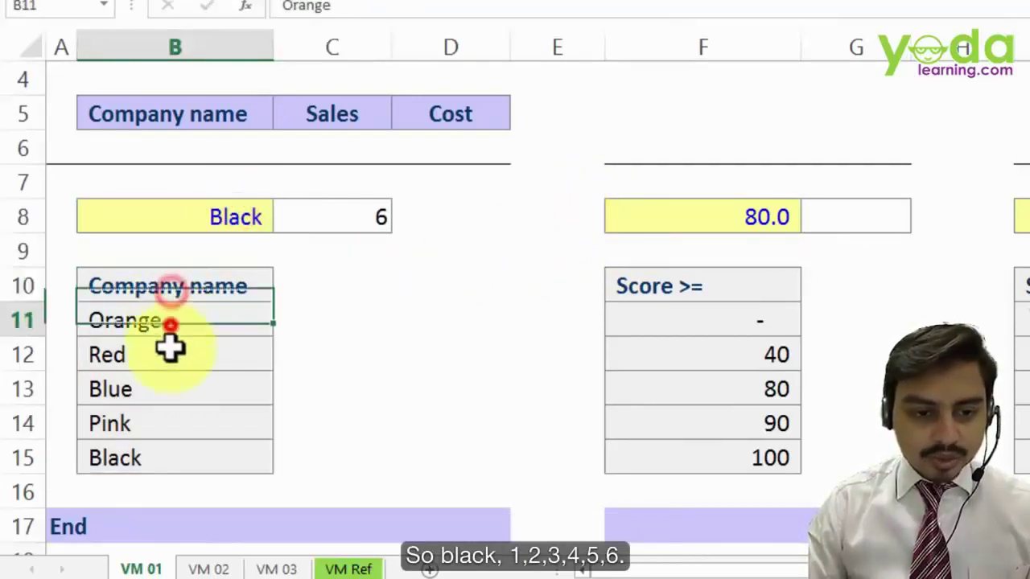
{"action": "left_click", "coordinate": [166, 357]}
{"action": "left_click", "coordinate": [161, 391]}
{"action": "left_click", "coordinate": [158, 423]}
{"action": "left_click", "coordinate": [153, 459]}
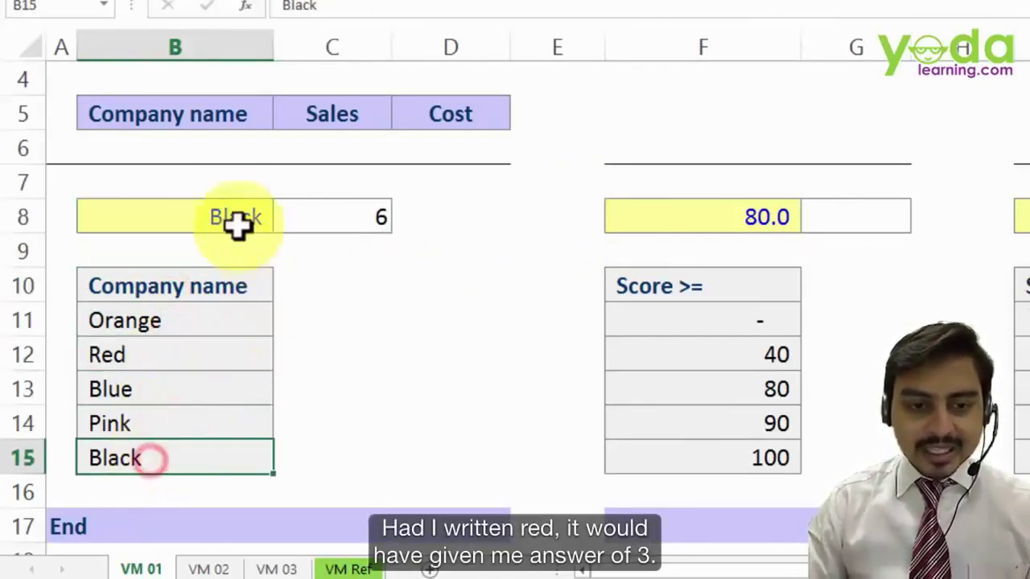
- Change B8 to Red and start the lookup range at Orange, row 11, giving 2
{"action": "left_click", "coordinate": [227, 213]}
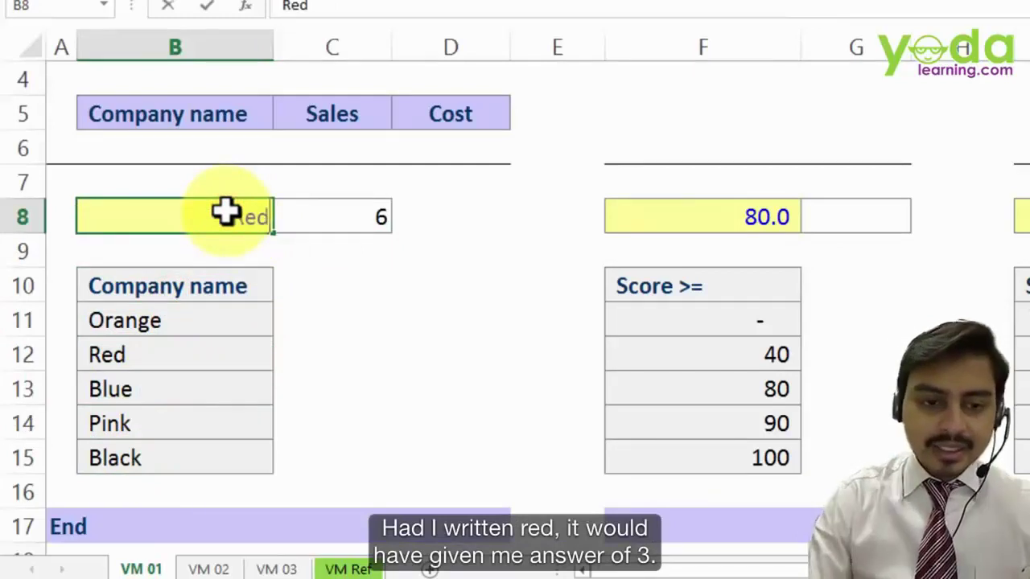
{"action": "left_click_drag", "start_coordinate": [340, 236], "coordinate": [384, 215]}
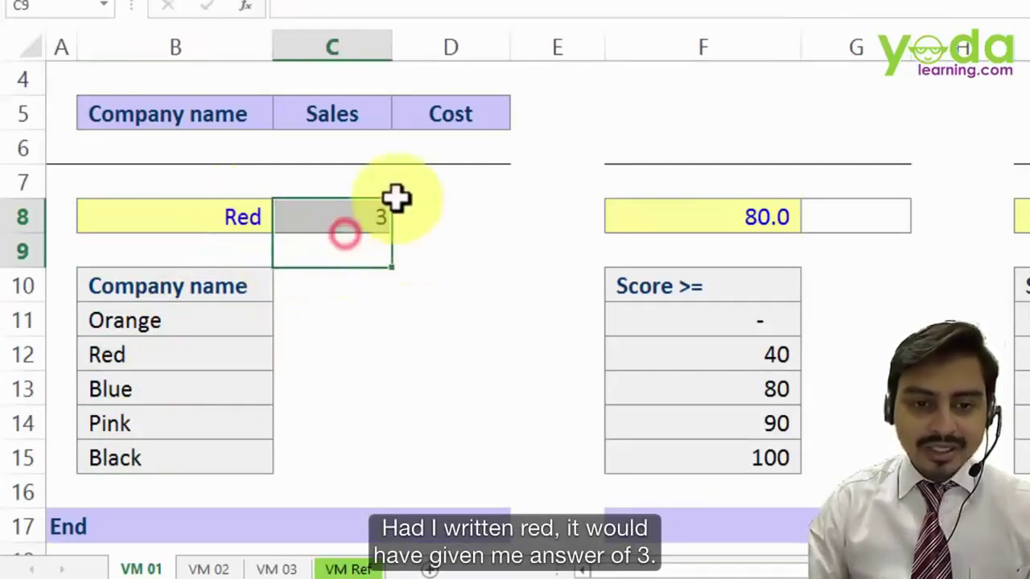
{"action": "double_click", "coordinate": [362, 213]}
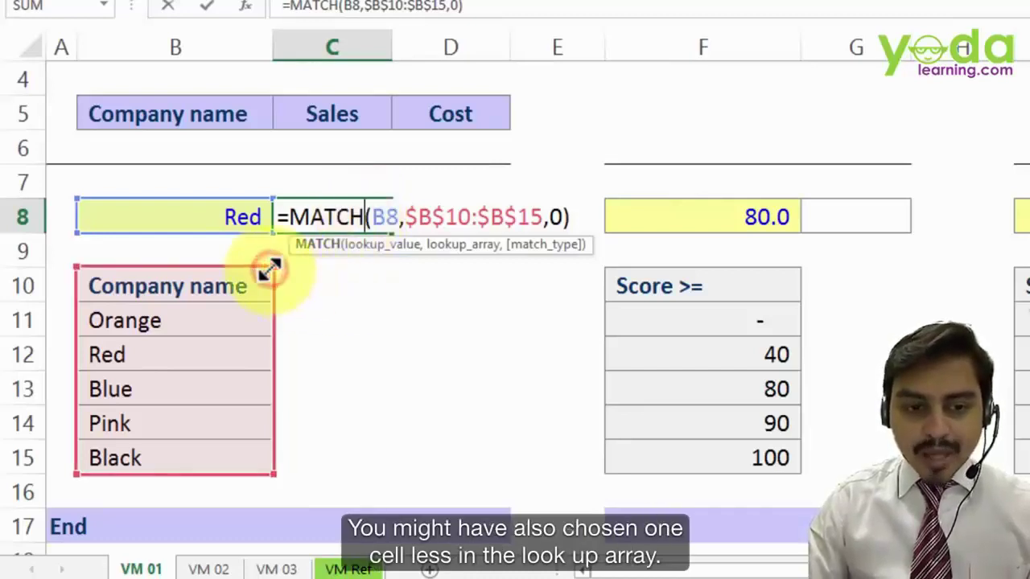
{"action": "left_click_drag", "start_coordinate": [268, 270], "coordinate": [268, 301]}
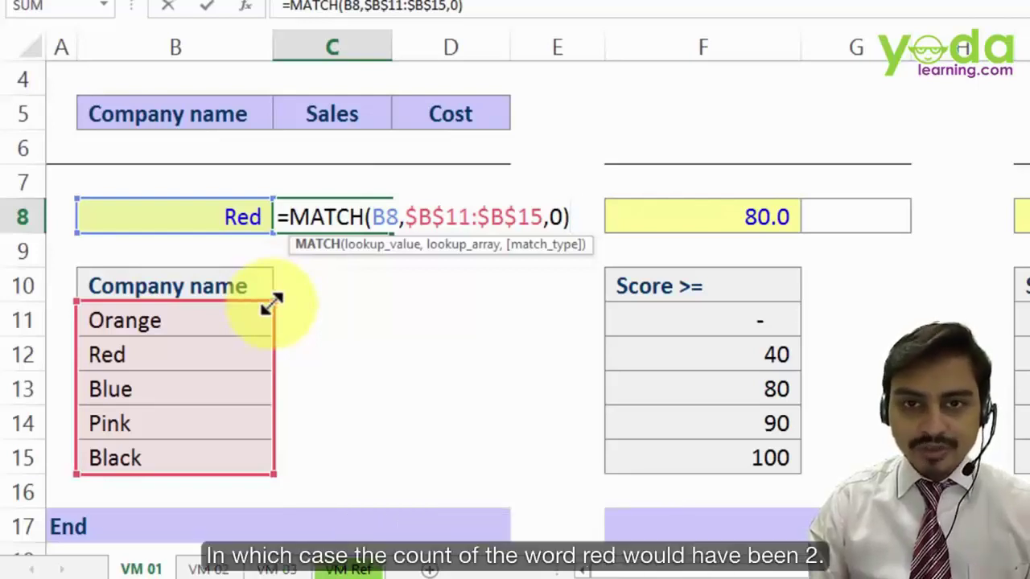
{"action": "key", "text": "Return"}
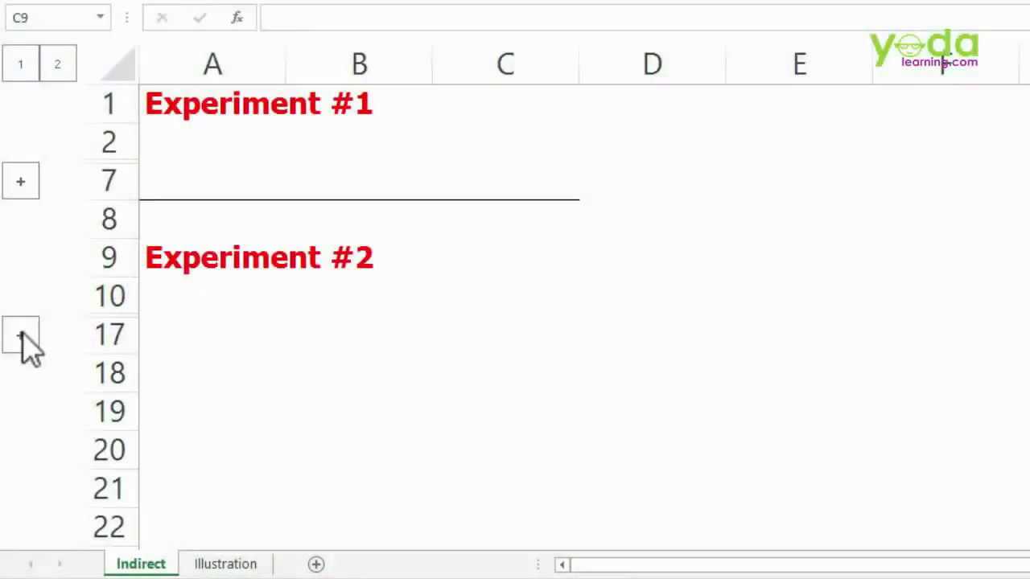
- Expand the grouped rows 11–16 to reveal the JAN, FEB and MAR values and A15
{"action": "left_click", "coordinate": [20, 336]}
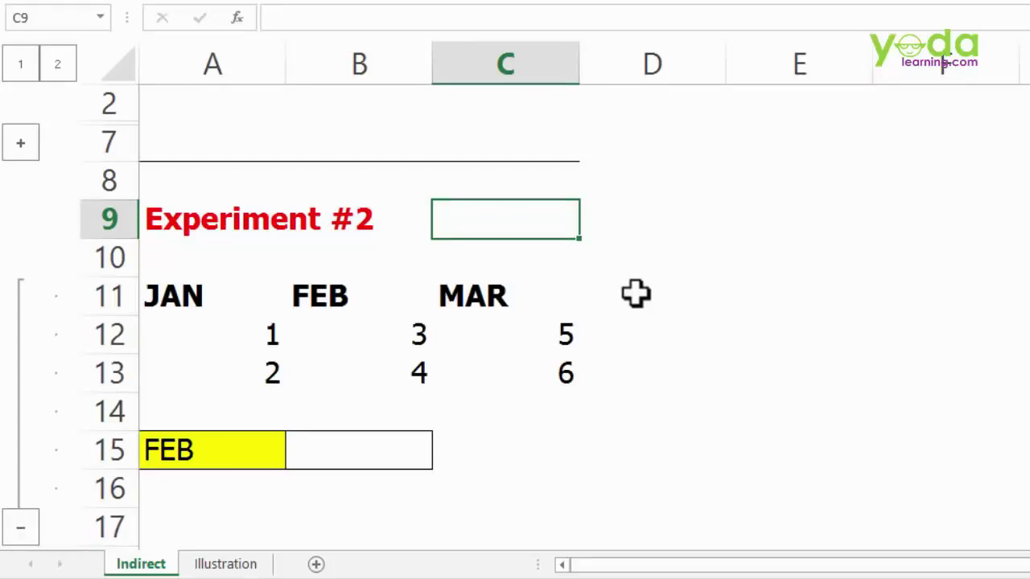
- Select the JAN, FEB and MAR headings and their value pairs to review them
{"action": "left_click_drag", "start_coordinate": [214, 296], "coordinate": [243, 386]}
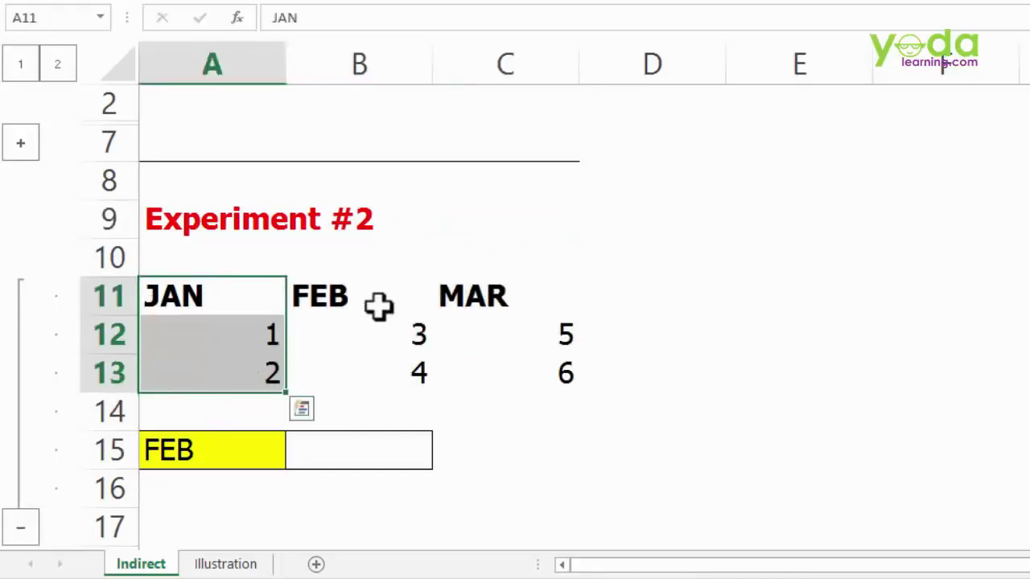
{"action": "left_click_drag", "start_coordinate": [379, 304], "coordinate": [369, 372]}
{"action": "left_click_drag", "start_coordinate": [531, 289], "coordinate": [529, 365]}
{"action": "left_click_drag", "start_coordinate": [496, 295], "coordinate": [504, 372]}
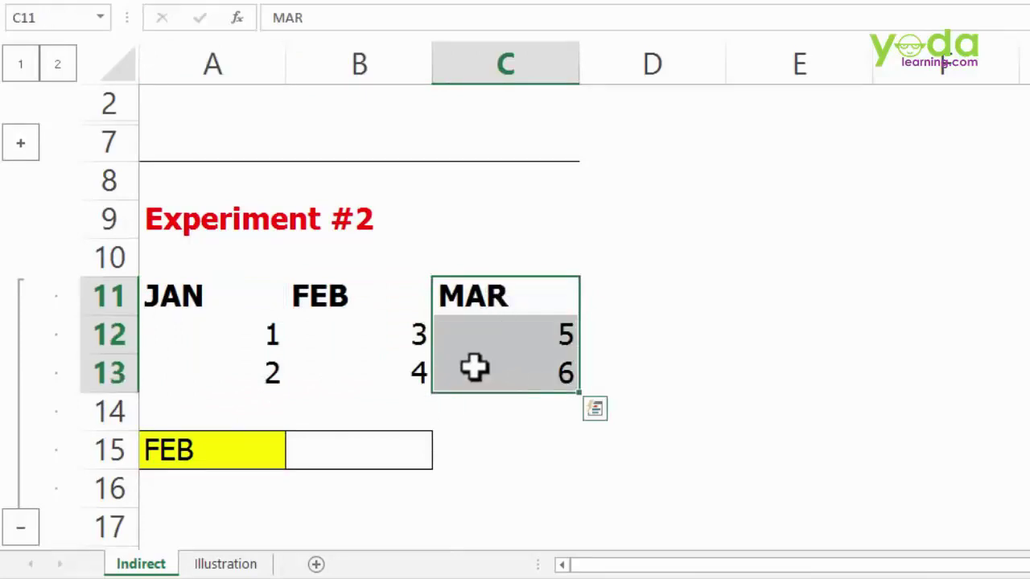
{"action": "left_click_drag", "start_coordinate": [197, 336], "coordinate": [201, 370]}
{"action": "left_click_drag", "start_coordinate": [370, 331], "coordinate": [368, 366]}
{"action": "left_click_drag", "start_coordinate": [523, 333], "coordinate": [519, 370]}
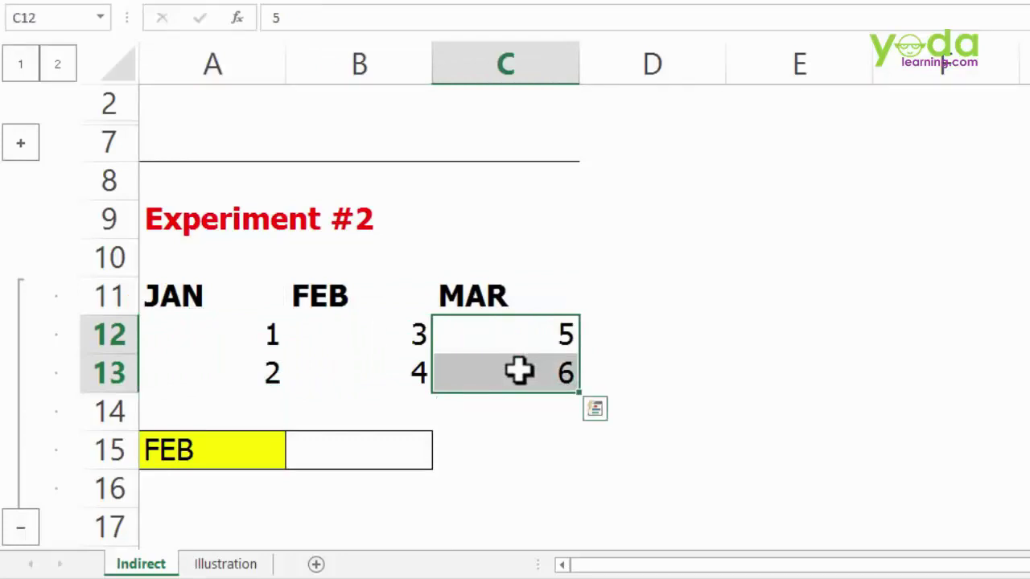
{"action": "scroll", "coordinate": [511, 367], "scroll_direction": "down", "scroll_amount": 1}
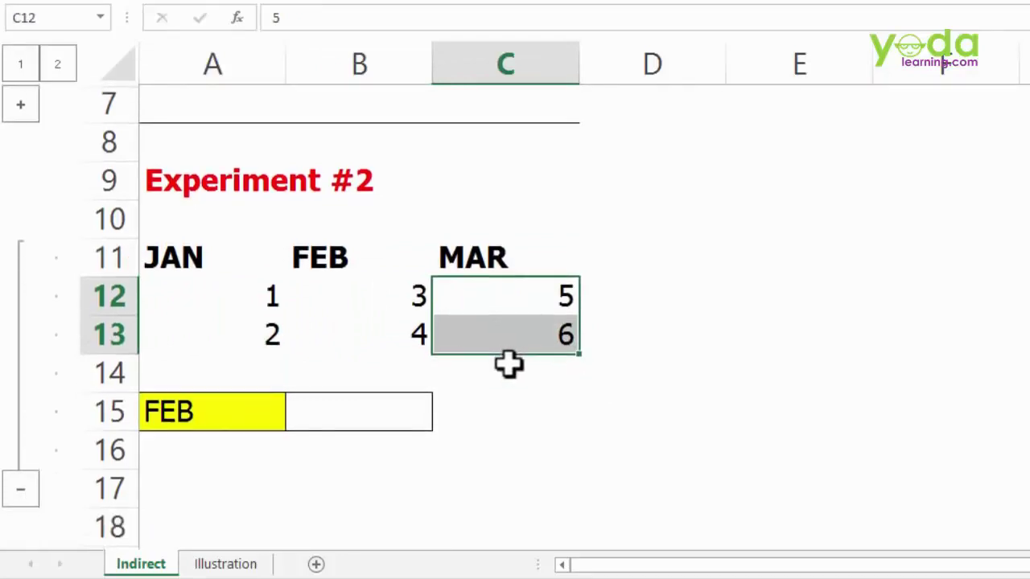
- Choose MAR in A15's dropdown and check that B15 totals 11
{"action": "left_click", "coordinate": [361, 412]}
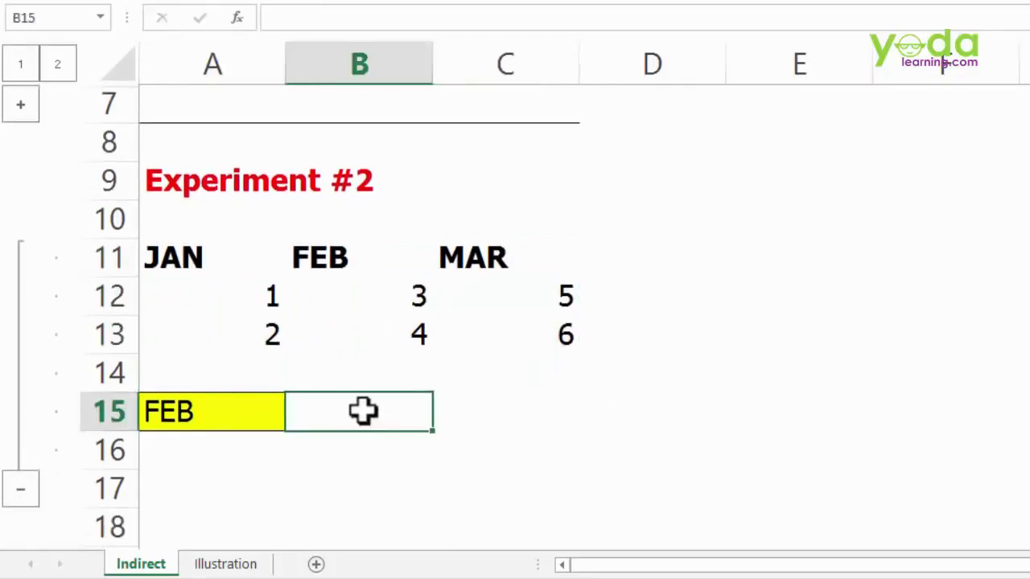
{"action": "left_click", "coordinate": [276, 402]}
{"action": "left_click", "coordinate": [296, 421]}
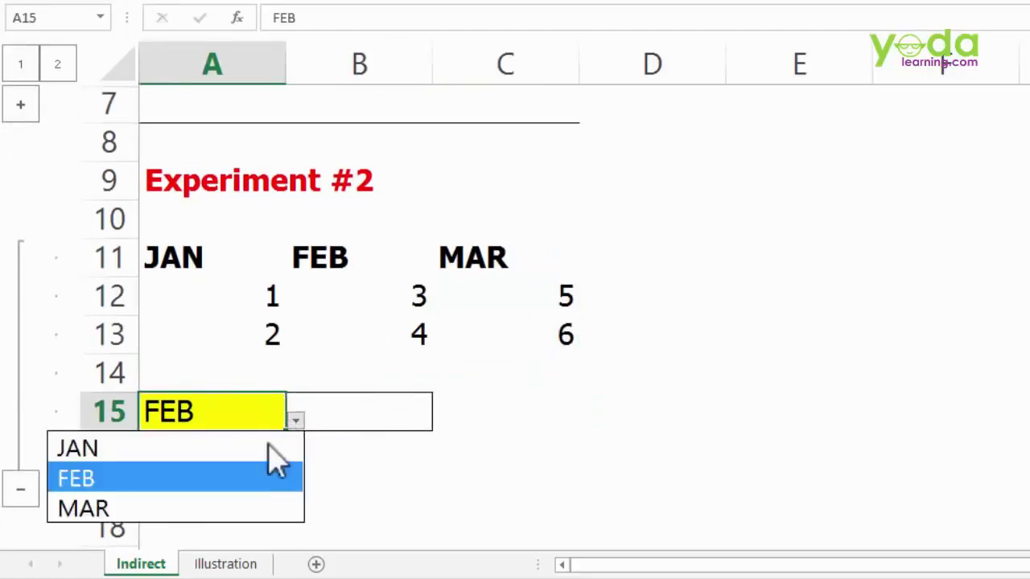
{"action": "left_click", "coordinate": [234, 509]}
{"action": "left_click", "coordinate": [374, 416]}
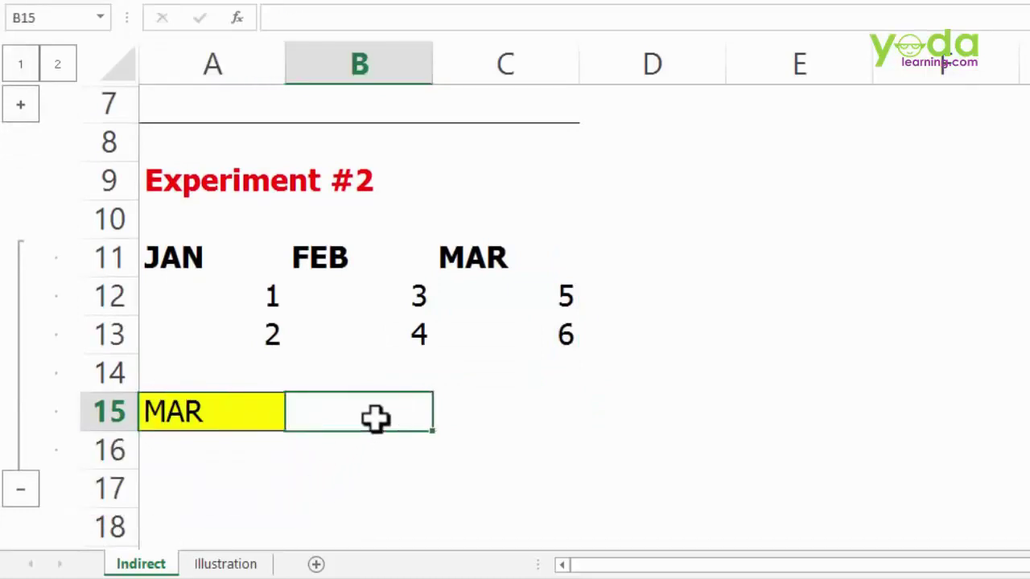
- Switch A15 back to FEB and confirm B15 shows 7
{"action": "left_click", "coordinate": [506, 410]}
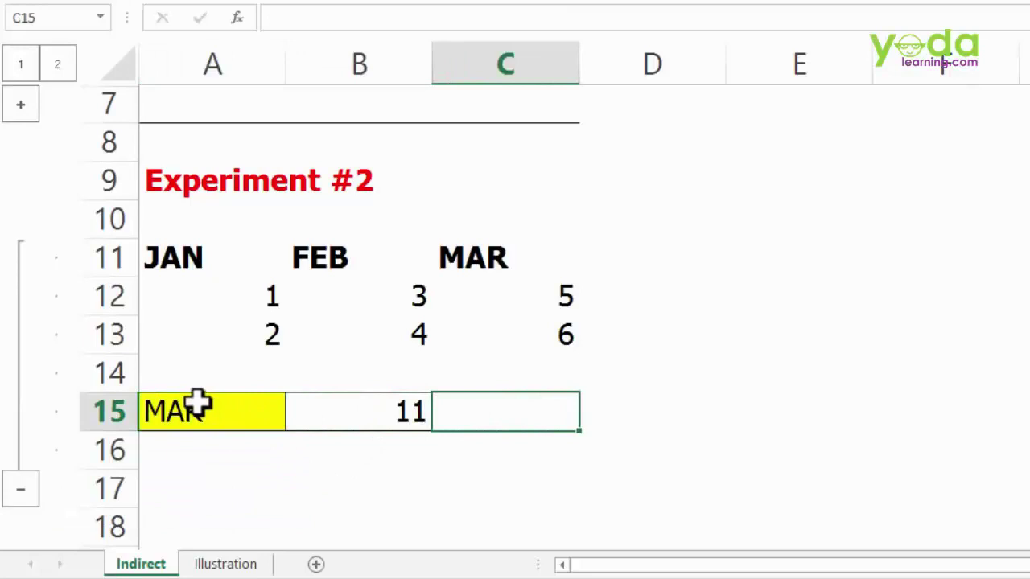
{"action": "left_click", "coordinate": [272, 411]}
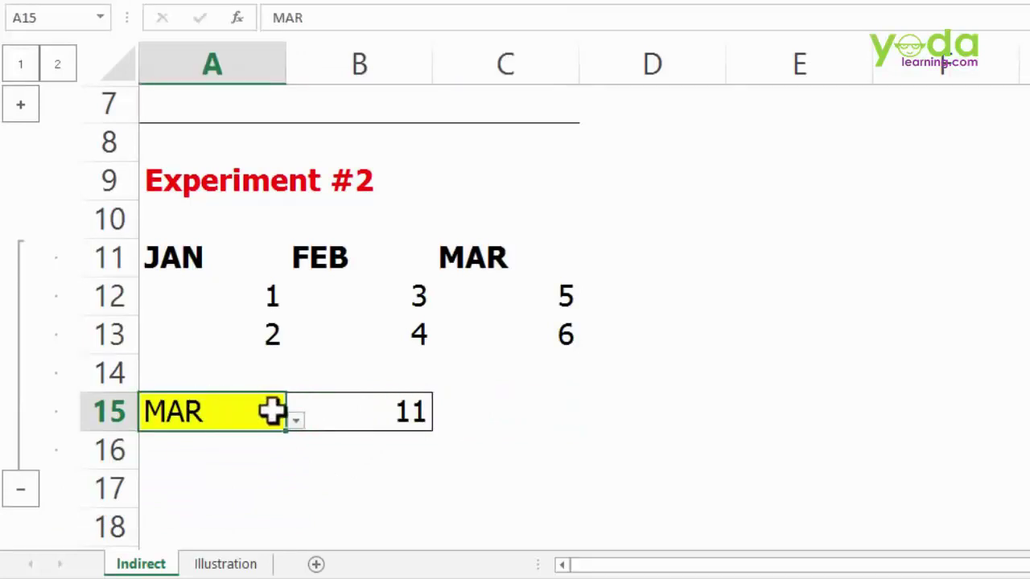
{"action": "left_click", "coordinate": [296, 422]}
{"action": "left_click", "coordinate": [177, 479]}
{"action": "left_click", "coordinate": [368, 413]}
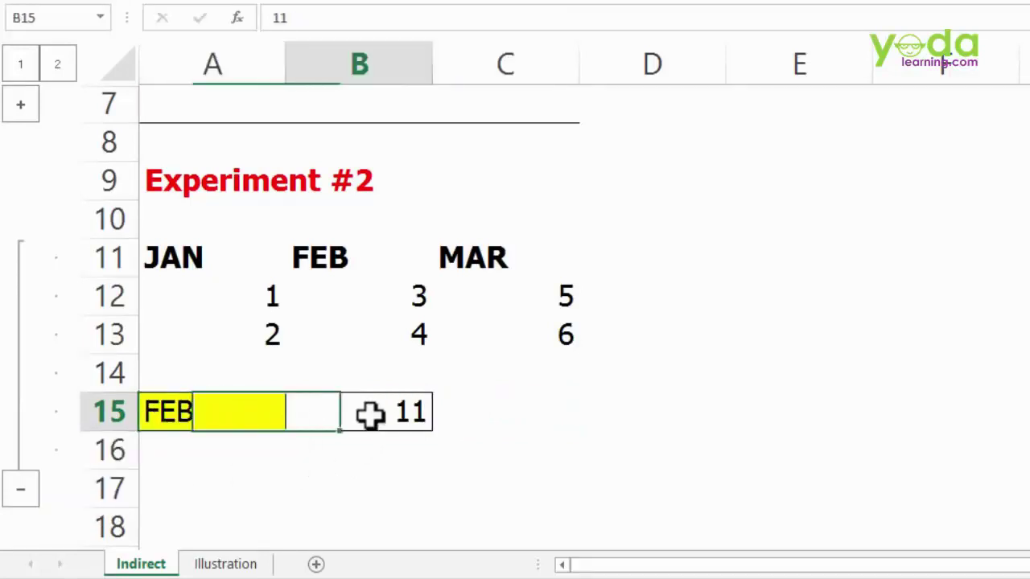
{"action": "left_click", "coordinate": [489, 417]}
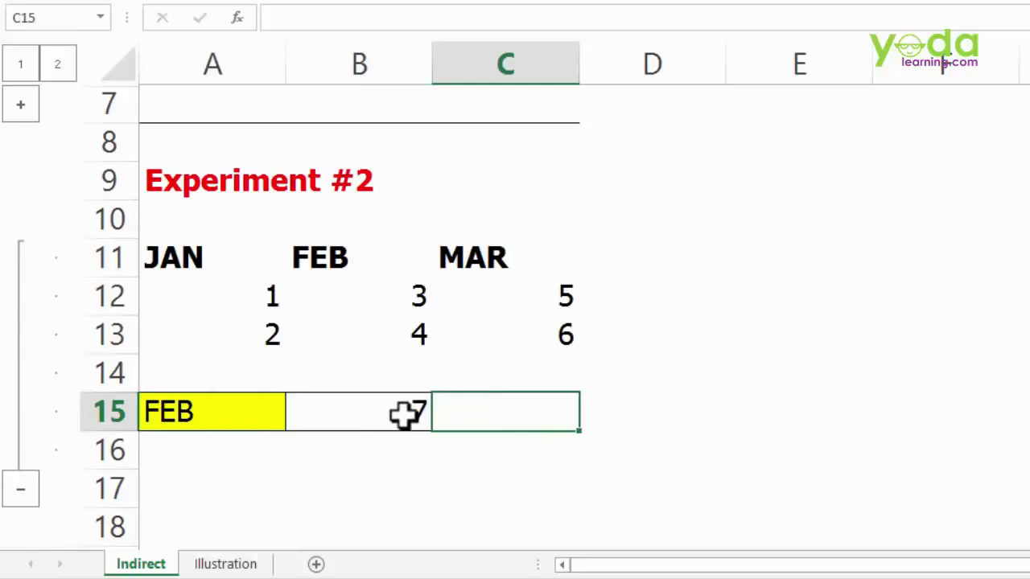
{"action": "left_click", "coordinate": [406, 415]}
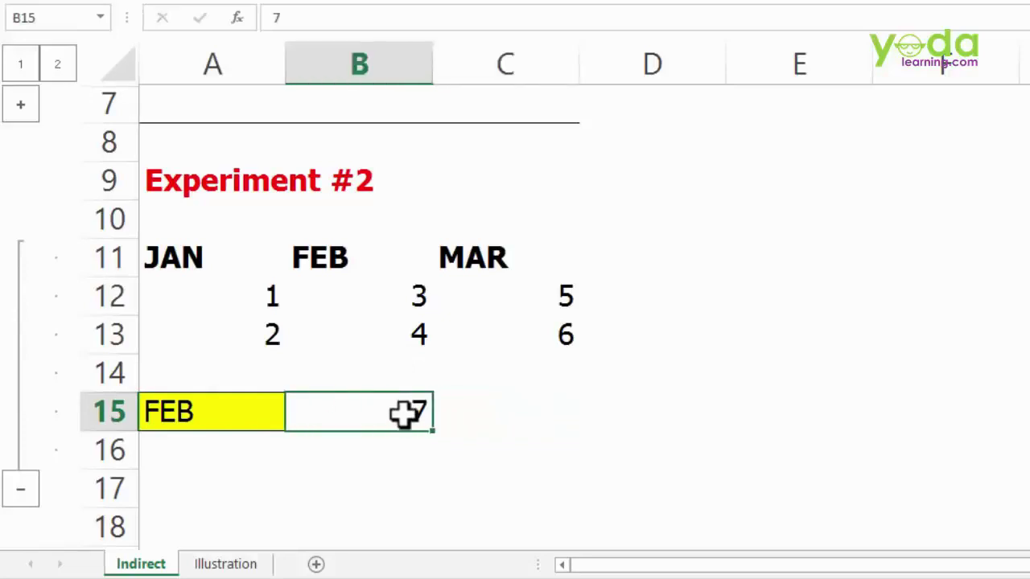
- Start an IF formula in B15 that sums B12:B13 when A15 is "FEB"
{"action": "type", "text": "=if"}
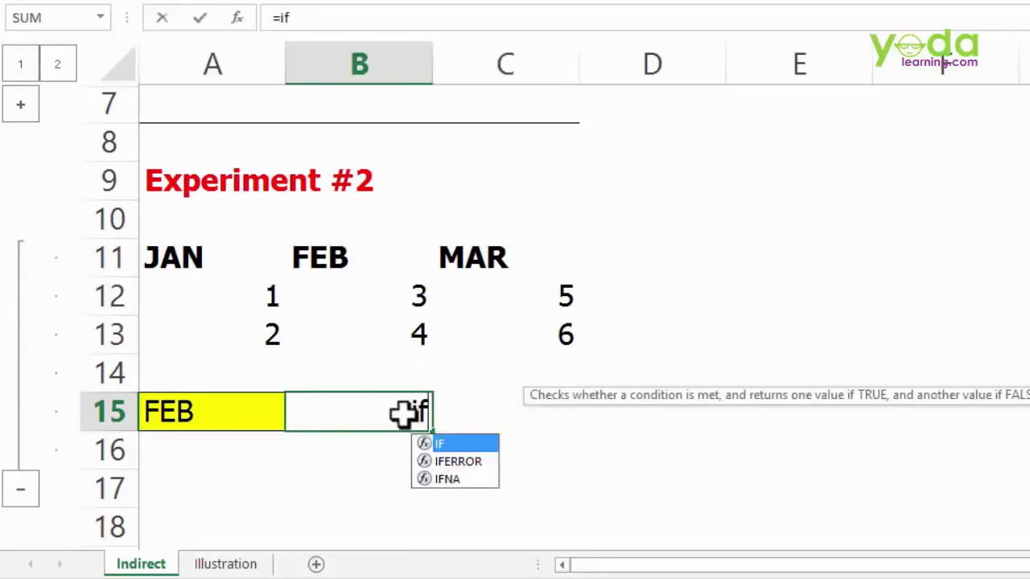
{"action": "key", "text": "Tab"}
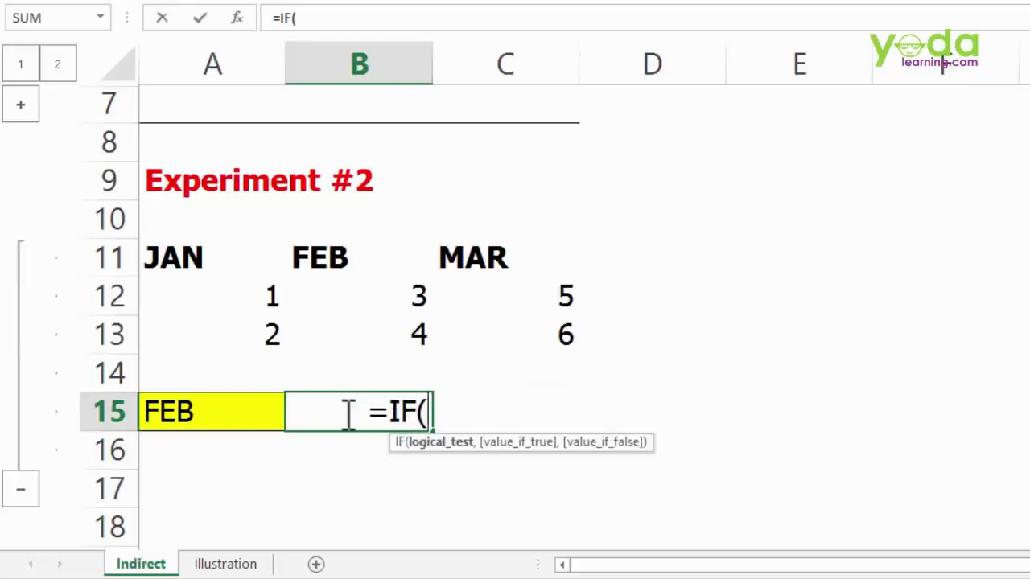
{"action": "left_click", "coordinate": [230, 411]}
{"action": "type", "text": "=\"FEB"}
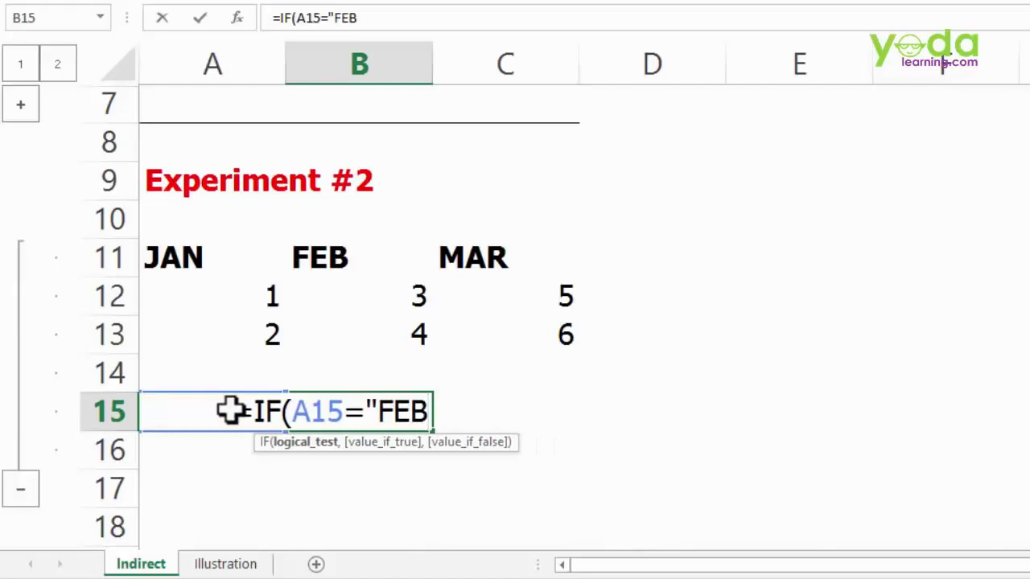
{"action": "type", "text": "\""}
{"action": "type", "text": ",sum"}
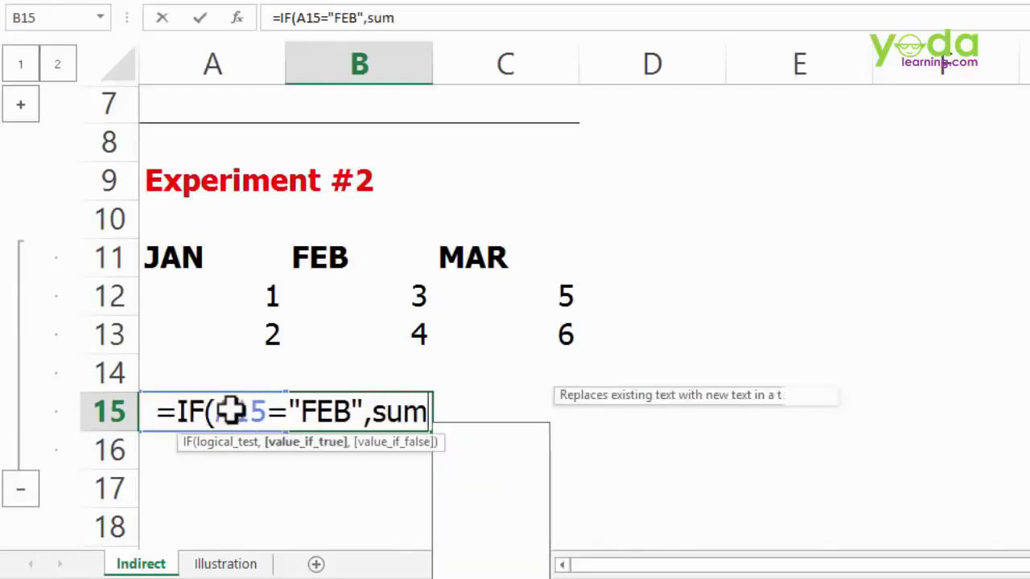
{"action": "key", "text": "Tab"}
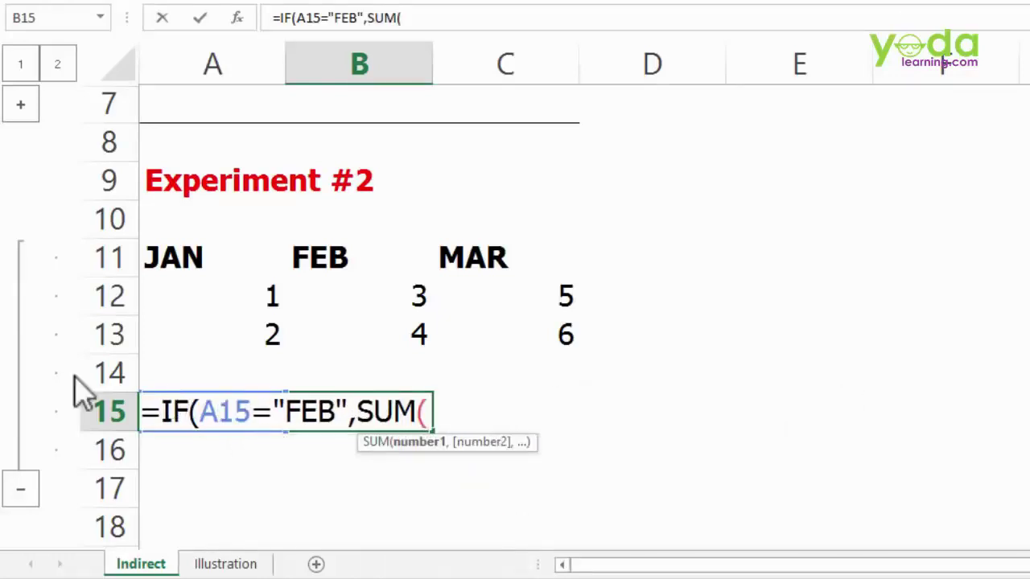
{"action": "left_click_drag", "start_coordinate": [395, 292], "coordinate": [394, 328]}
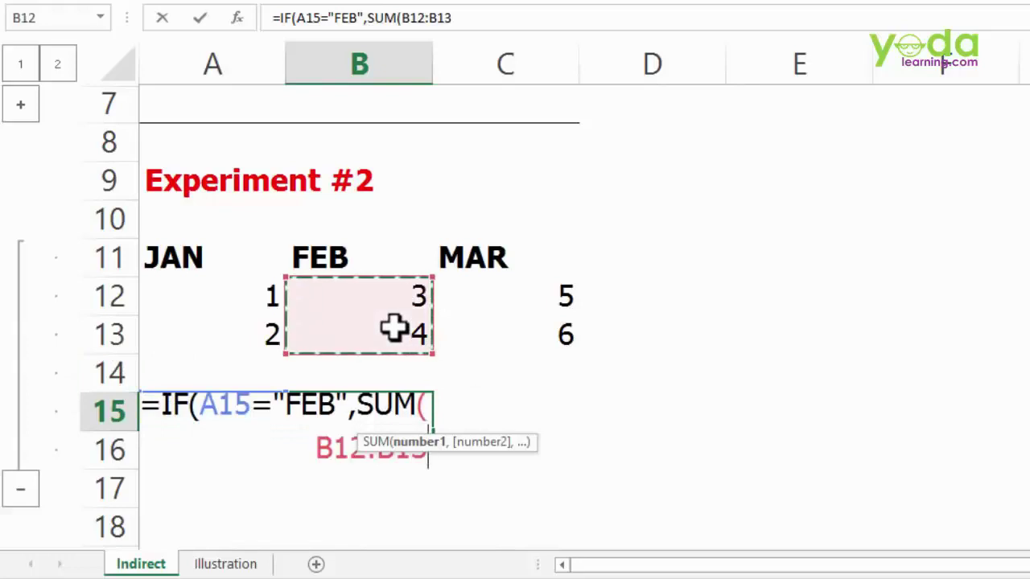
- Nest a second IF summing A12:A13 for "JAN", otherwise C12:C13, and enter the formula
{"action": "type", "text": ")"}
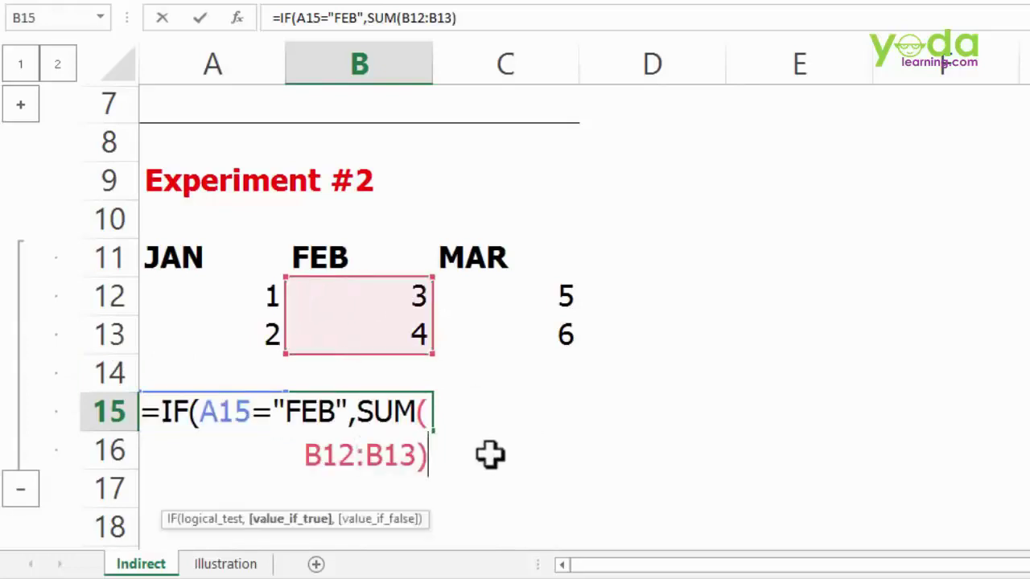
{"action": "type", "text": ",if"}
{"action": "key", "text": "Tab"}
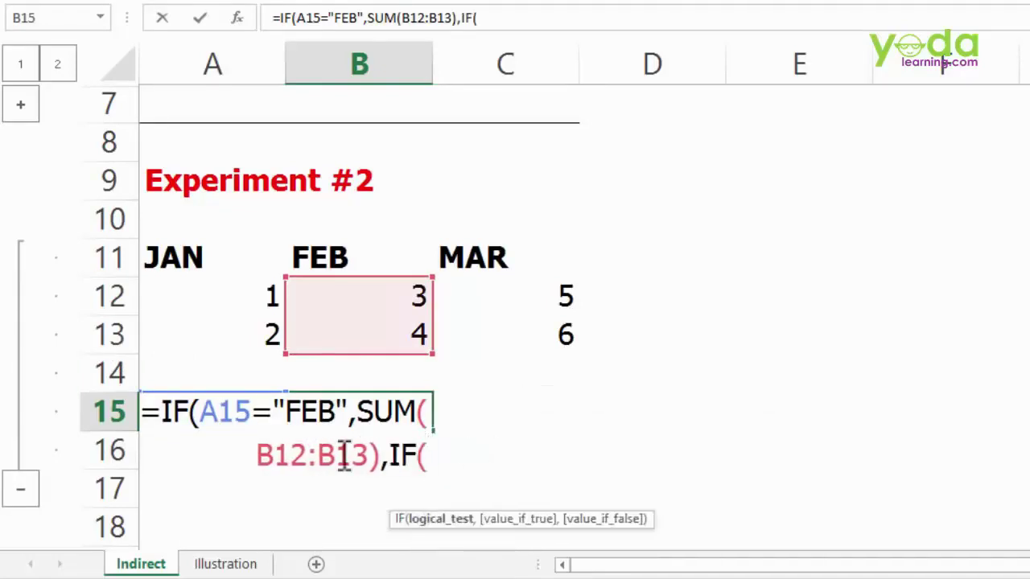
{"action": "type", "text": "A15"}
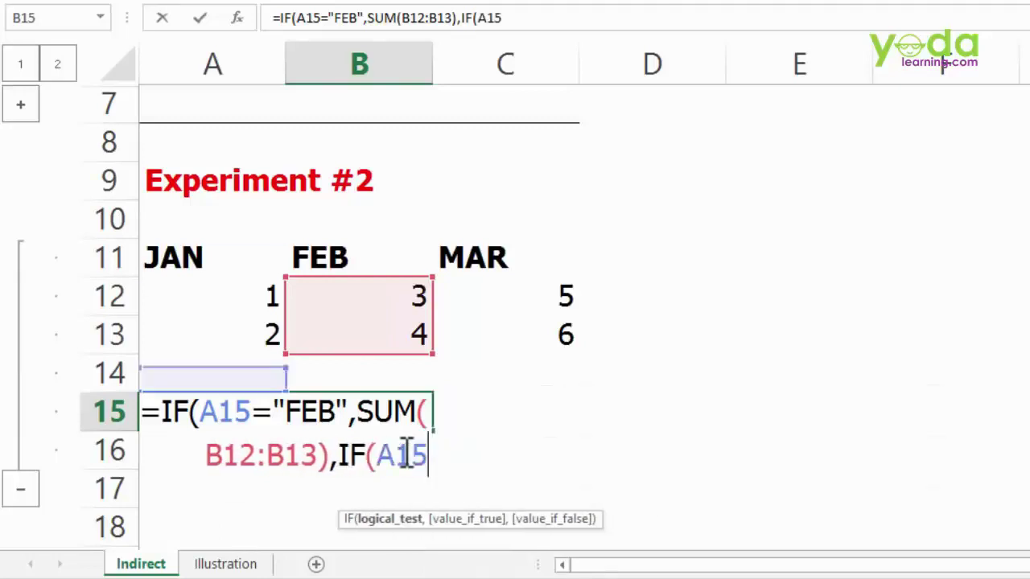
{"action": "type", "text": "="}
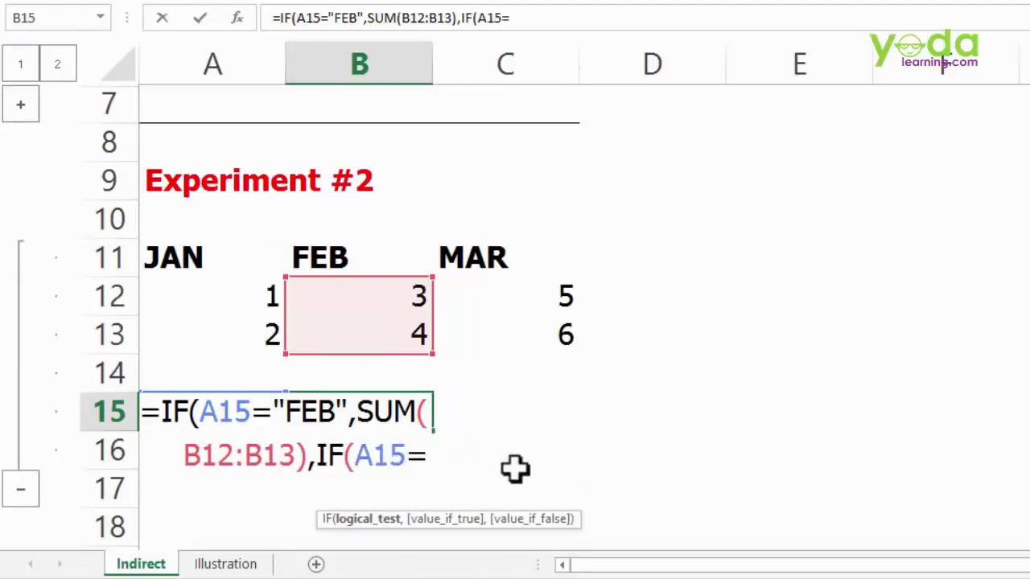
{"action": "type", "text": "\"JAN"}
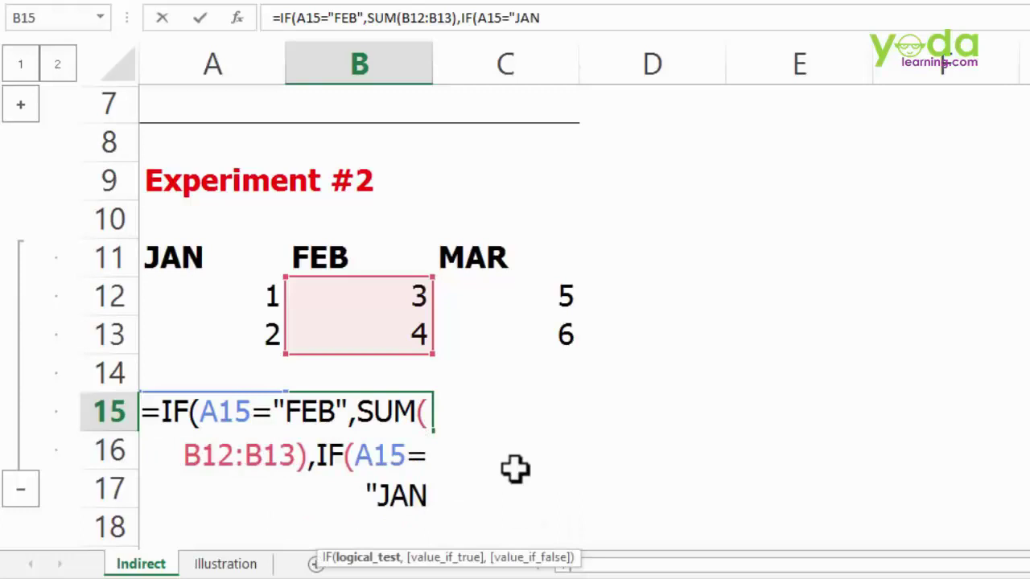
{"action": "type", "text": "\","}
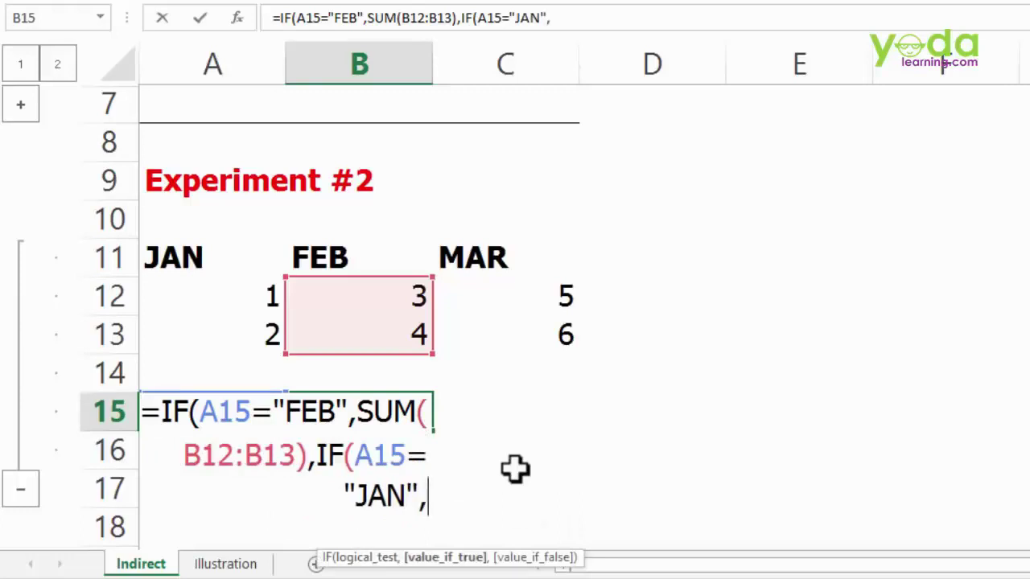
{"action": "type", "text": "sum"}
{"action": "key", "text": "Tab"}
{"action": "left_click_drag", "start_coordinate": [231, 306], "coordinate": [227, 327]}
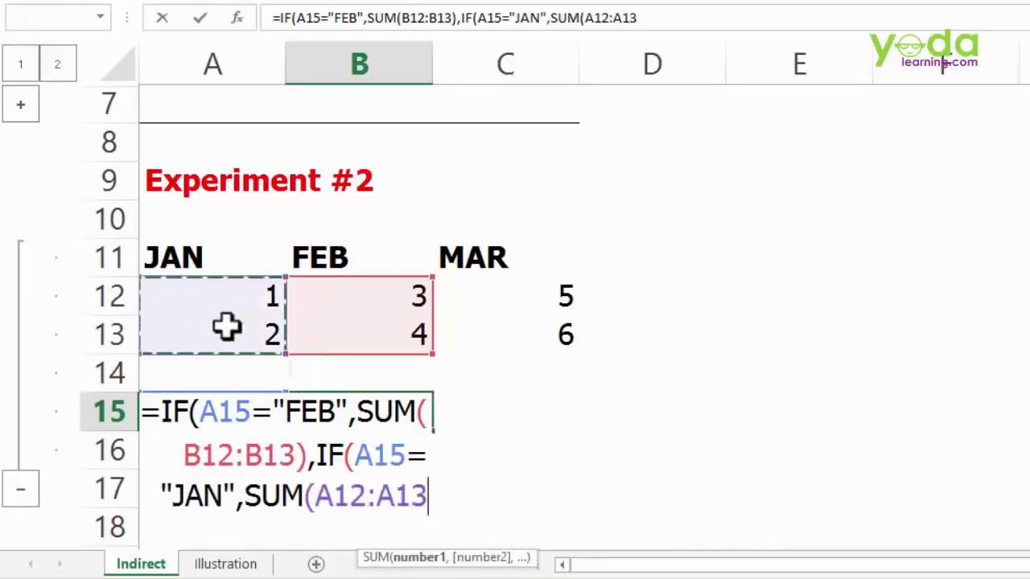
{"action": "type", "text": "),"}
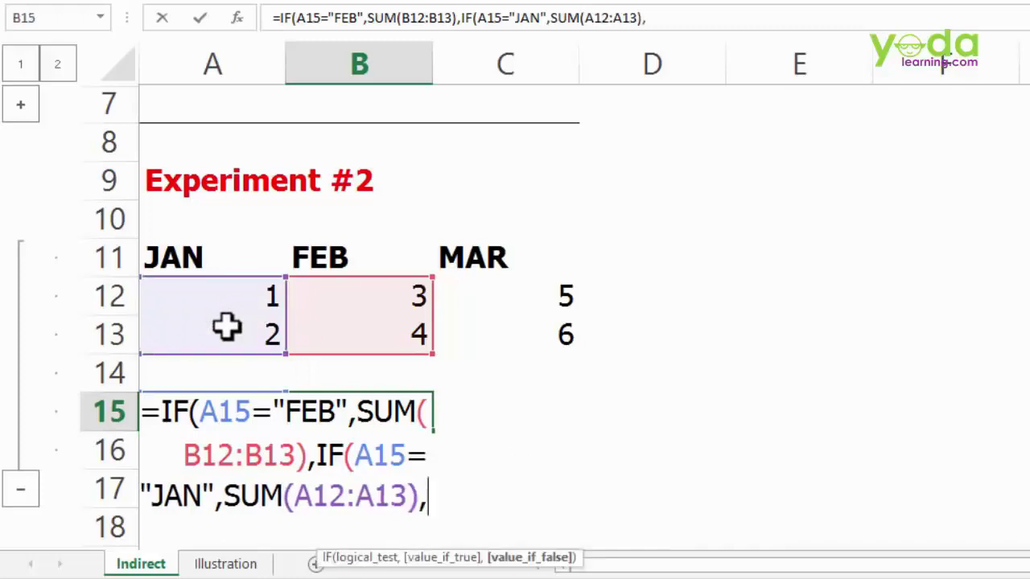
{"action": "type", "text": "sum"}
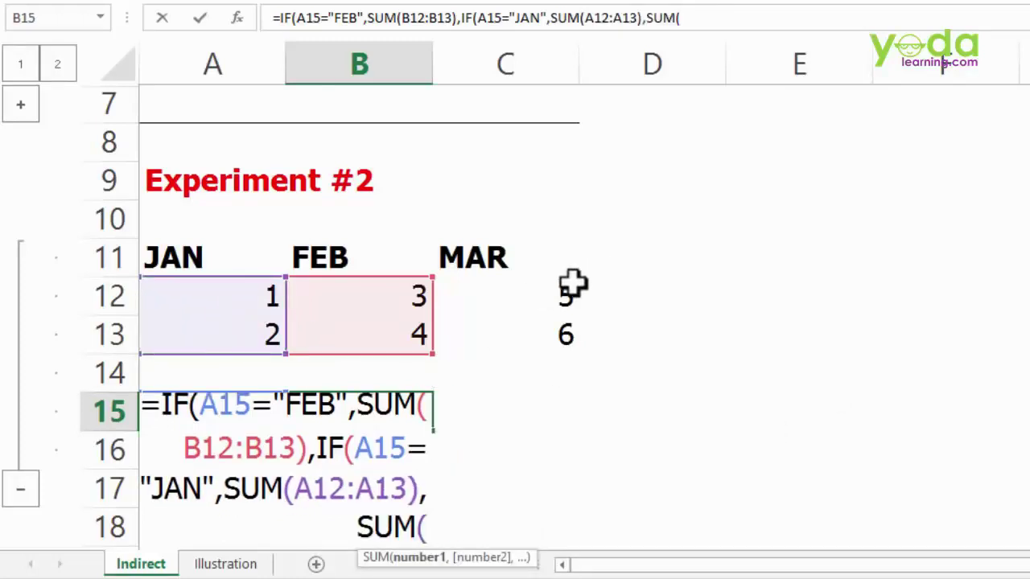
{"action": "left_click_drag", "start_coordinate": [569, 288], "coordinate": [561, 328]}
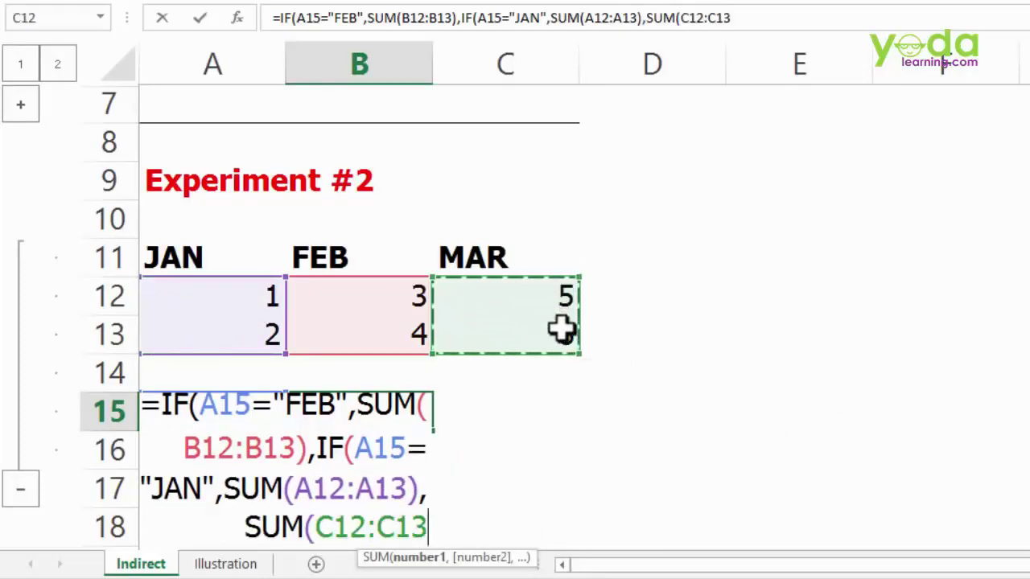
{"action": "type", "text": ")))"}
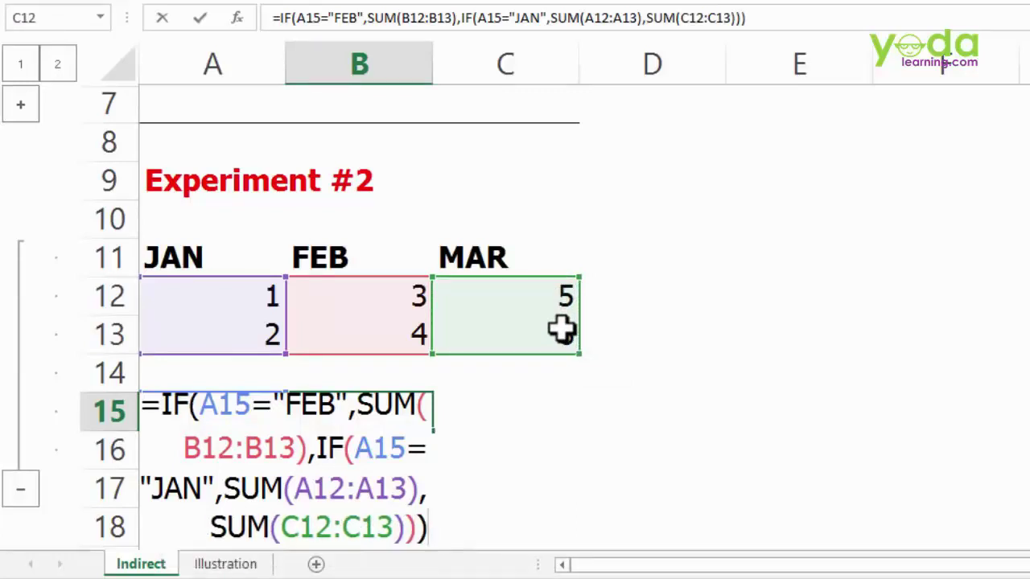
{"action": "key", "text": "Return"}
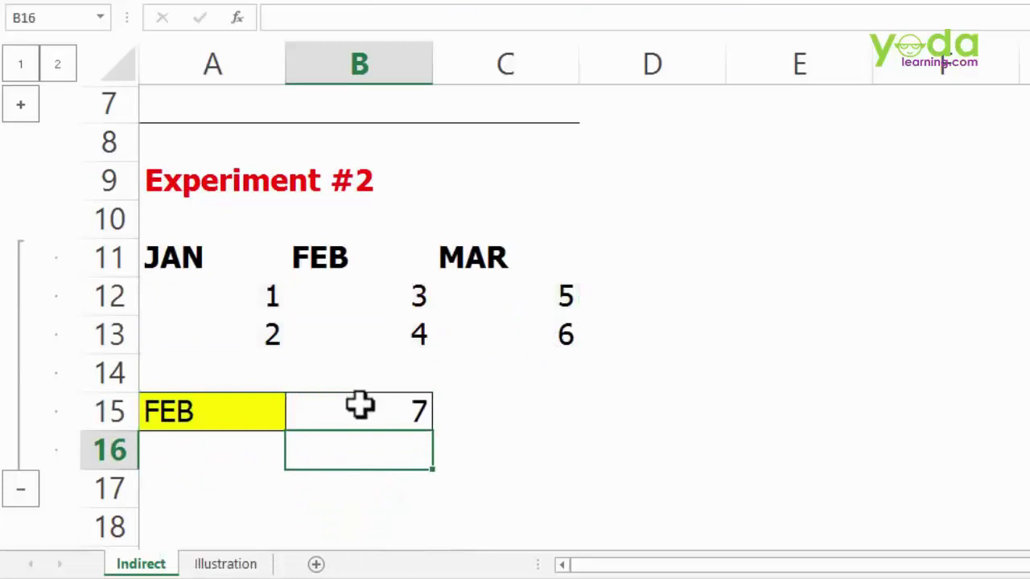
- Review B15's nested IF formula in edit mode, highlighting its text, then exit with Escape
{"action": "left_click", "coordinate": [362, 411]}
{"action": "double_click", "coordinate": [362, 410]}
{"action": "left_click_drag", "start_coordinate": [314, 412], "coordinate": [1029, 412]}
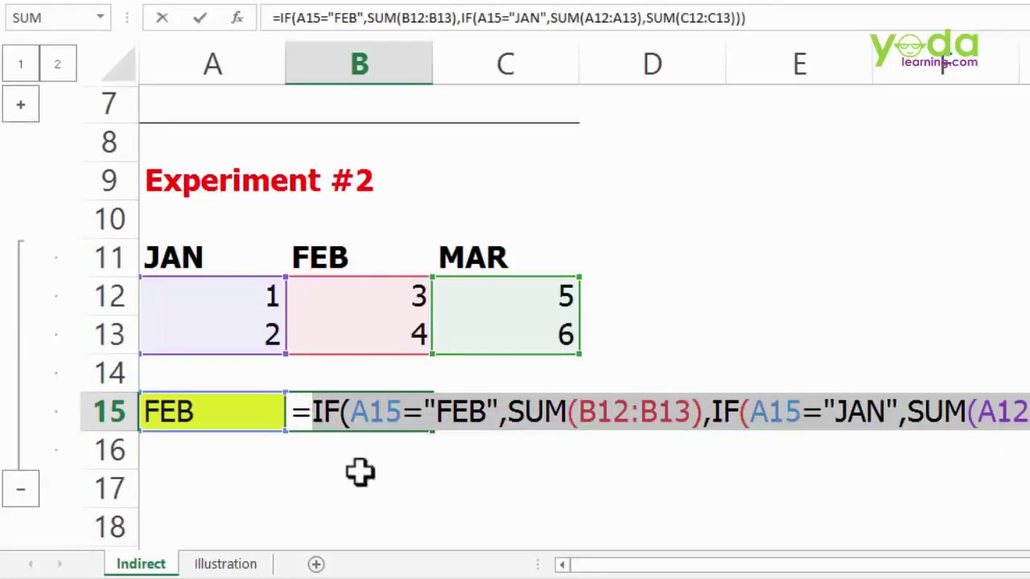
{"action": "key", "text": "ctrl+Return"}
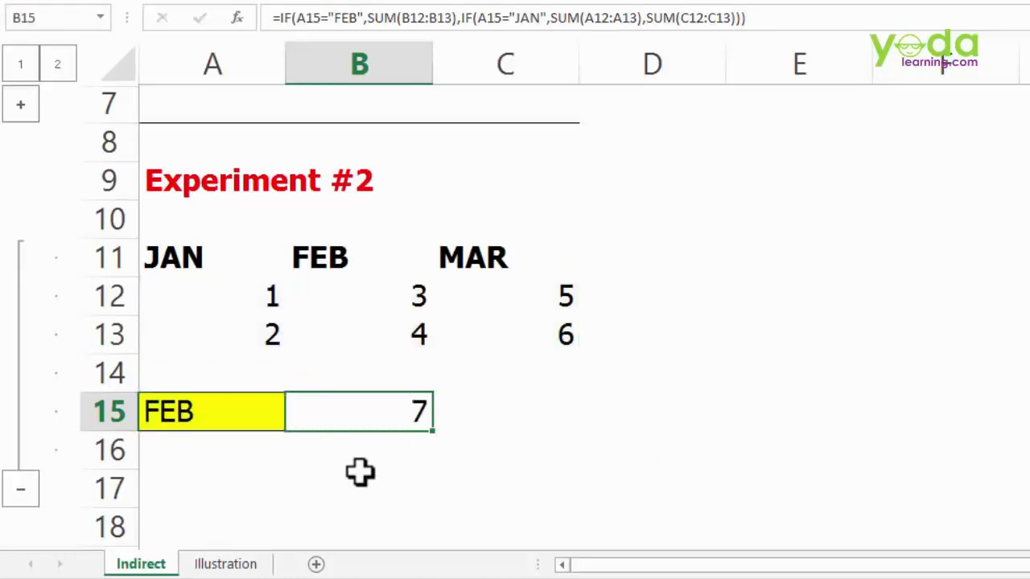
{"action": "double_click", "coordinate": [364, 412]}
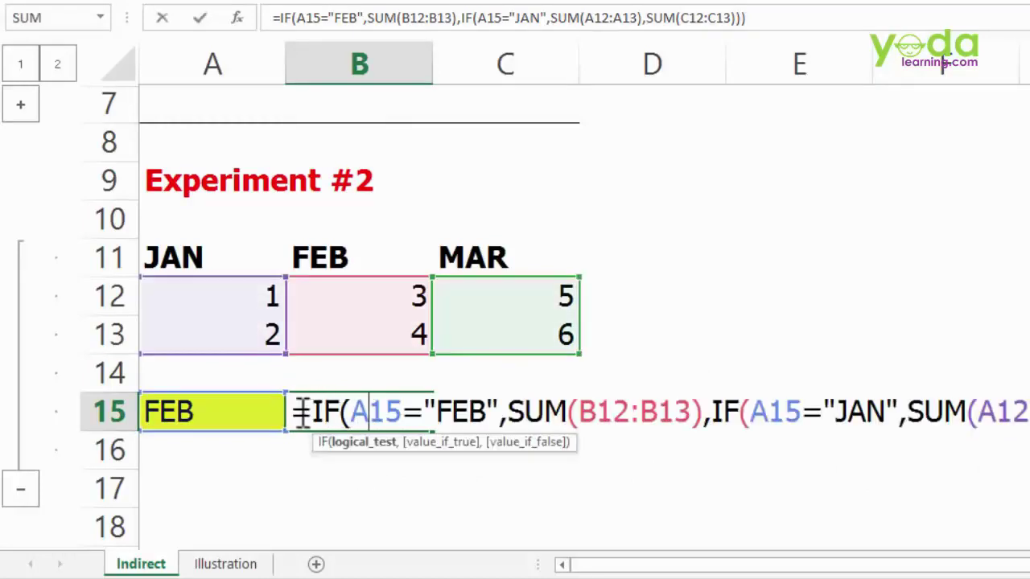
{"action": "left_click_drag", "start_coordinate": [291, 412], "coordinate": [721, 420]}
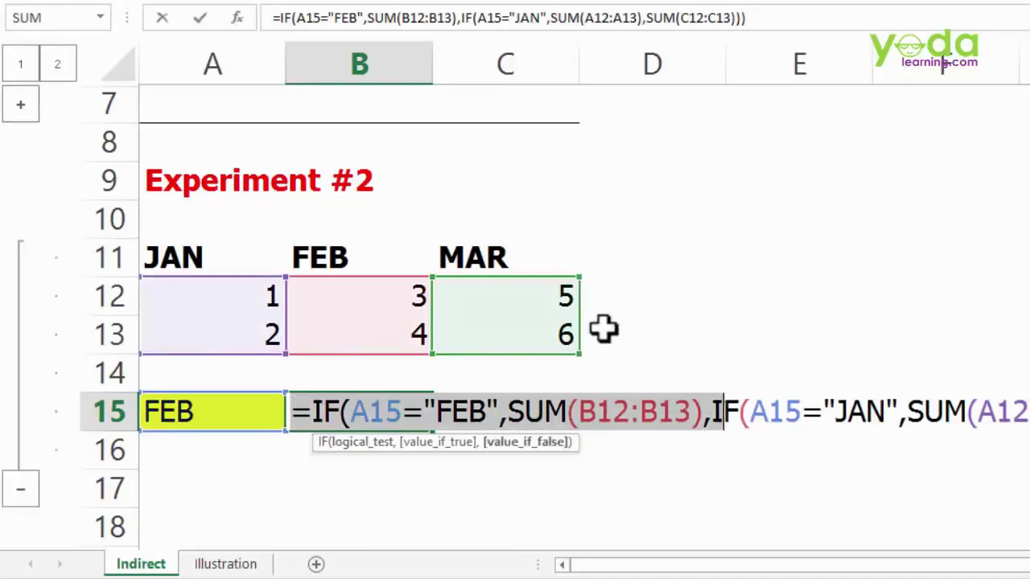
{"action": "key", "text": "Escape"}
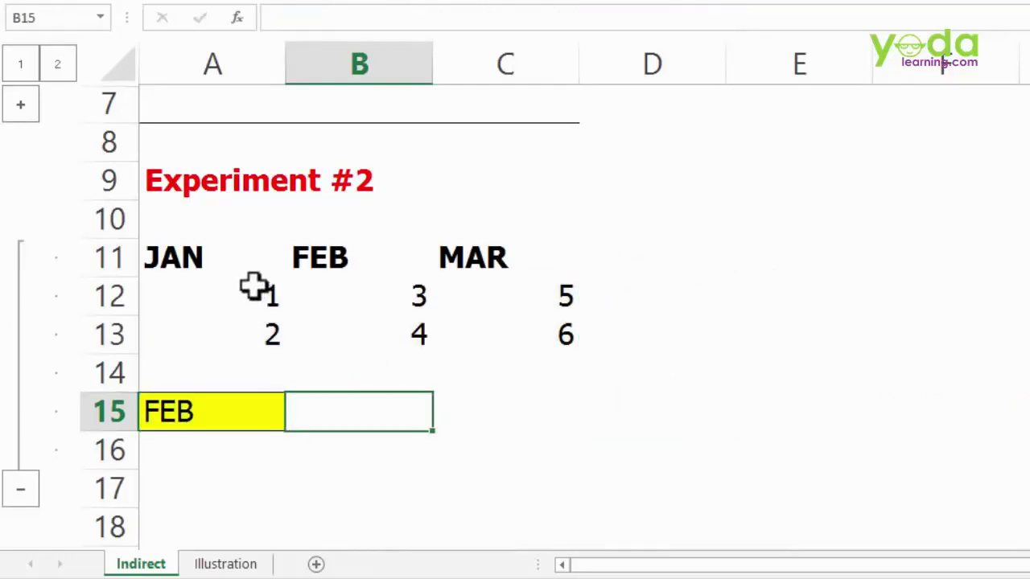
- Name A12:A13, B12:B13 and C12:C13 as jan, feb and mar in the Name Box
{"action": "left_click_drag", "start_coordinate": [255, 286], "coordinate": [253, 340]}
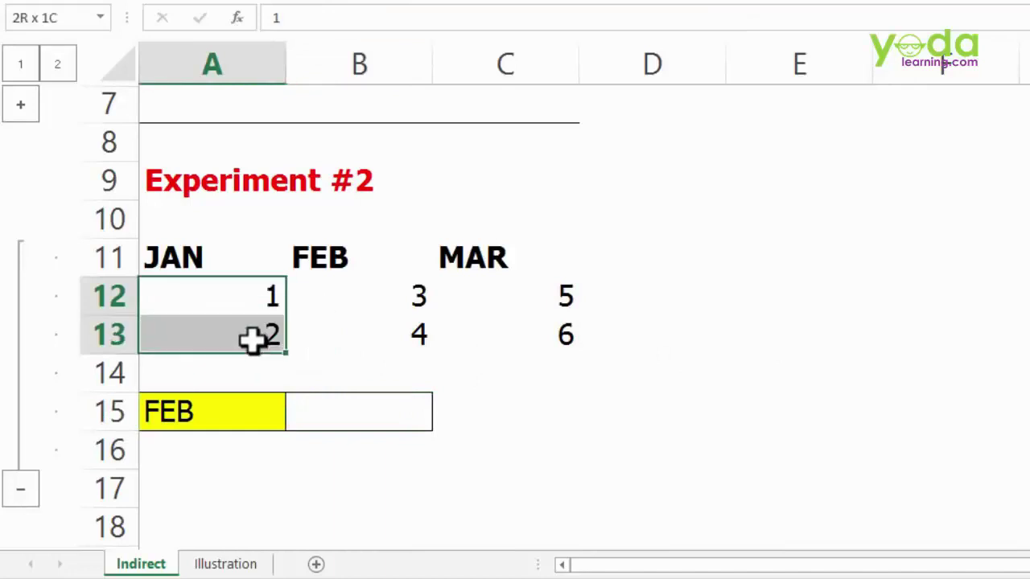
{"action": "left_click", "coordinate": [61, 17]}
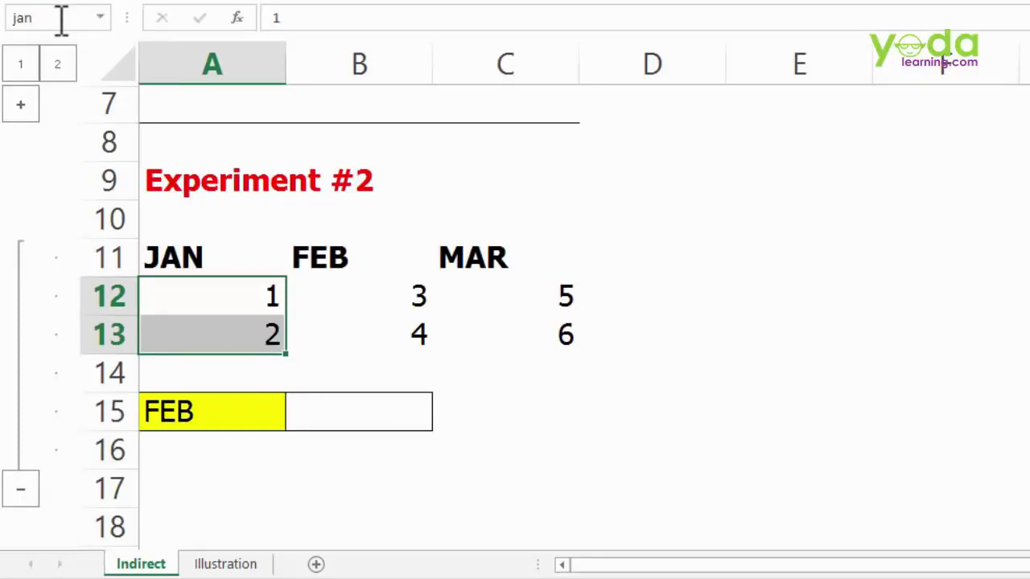
{"action": "left_click_drag", "start_coordinate": [349, 301], "coordinate": [357, 346]}
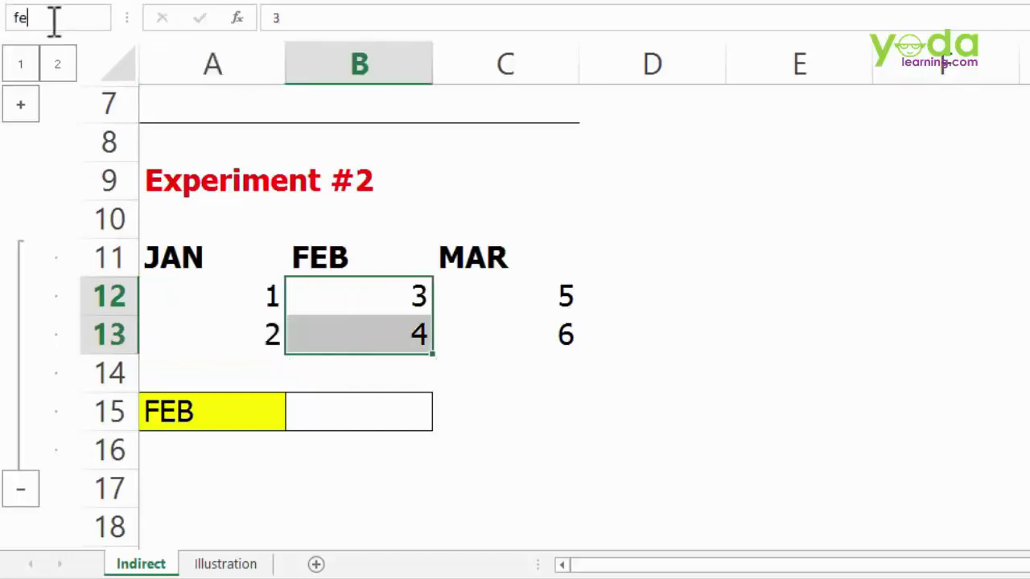
{"action": "left_click_drag", "start_coordinate": [533, 301], "coordinate": [533, 338]}
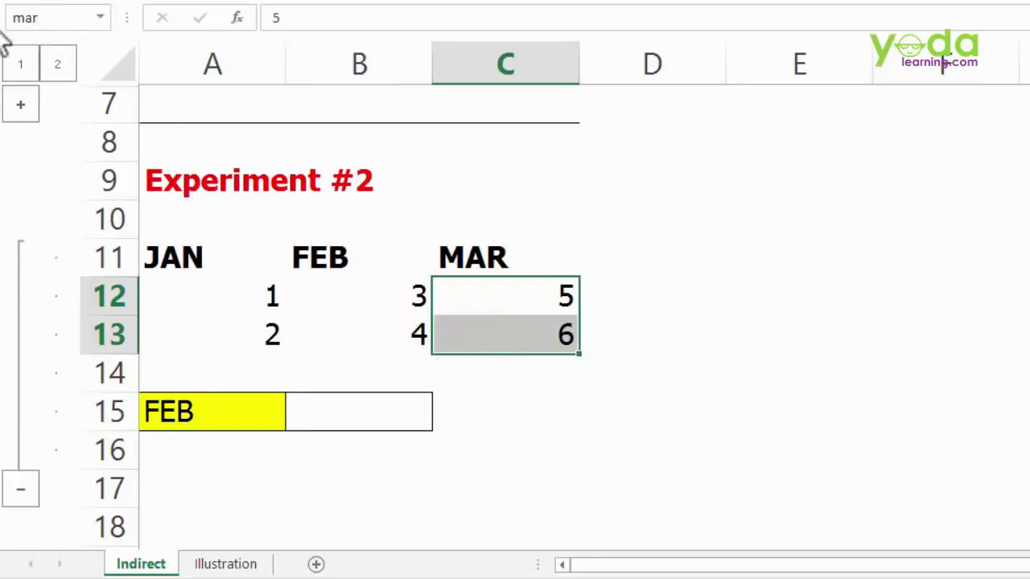
- Verify the feb, jan and mar ranges by jumping to each from the Name Box list
{"action": "left_click", "coordinate": [100, 17]}
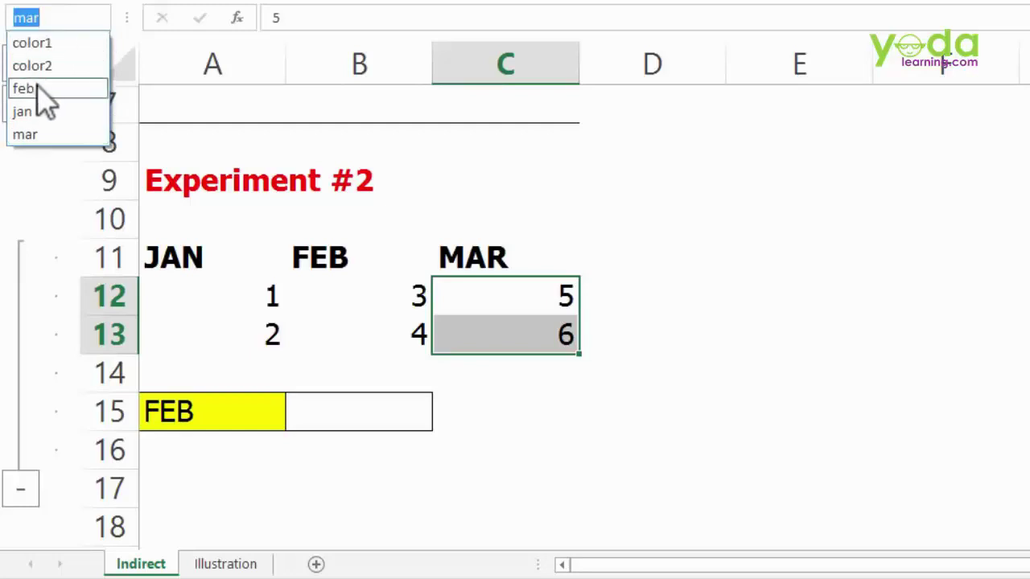
{"action": "left_click", "coordinate": [37, 90]}
{"action": "left_click", "coordinate": [100, 17]}
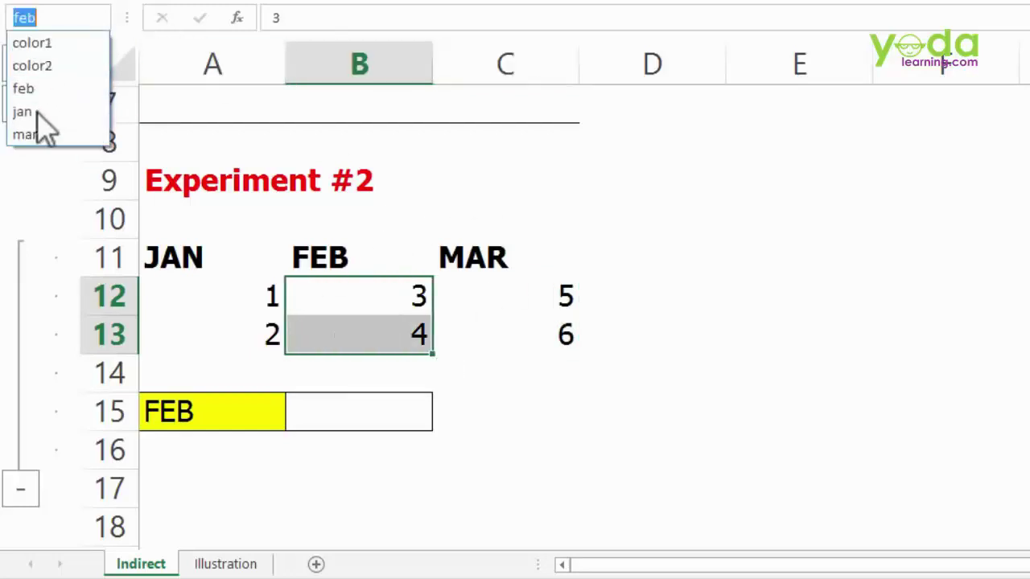
{"action": "left_click", "coordinate": [37, 112]}
{"action": "left_click", "coordinate": [98, 17]}
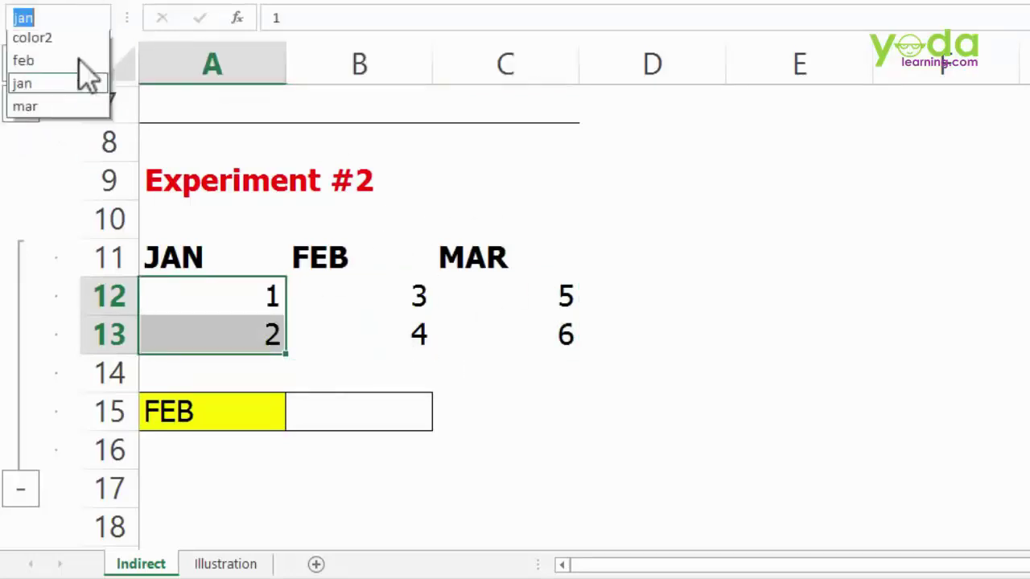
{"action": "left_click", "coordinate": [32, 135]}
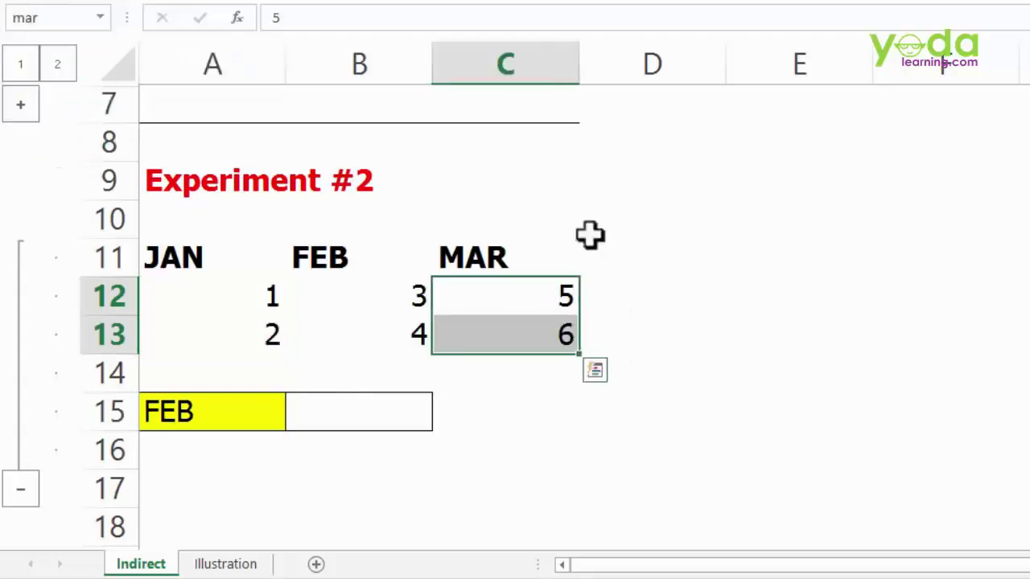
{"action": "left_click", "coordinate": [375, 416]}
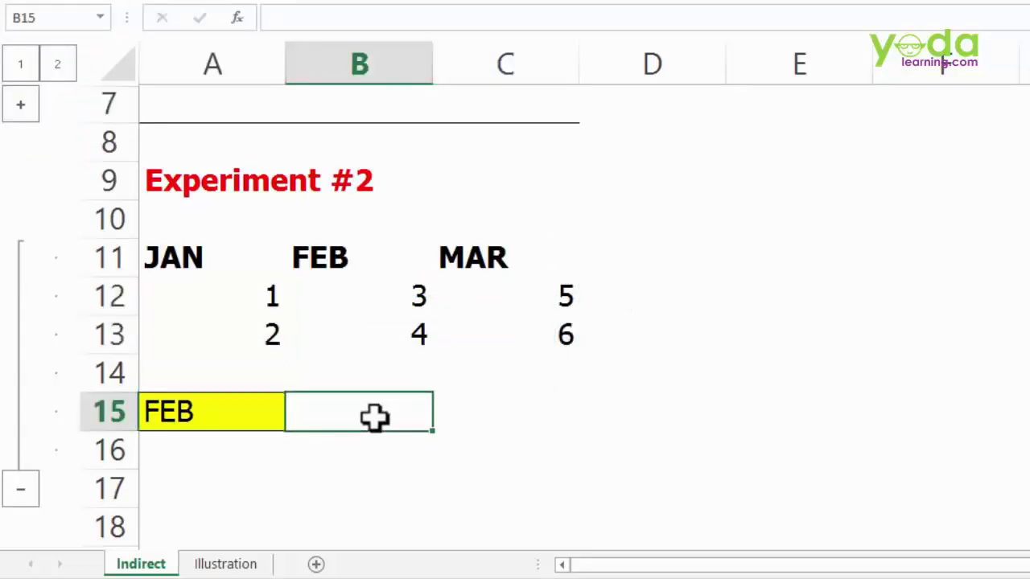
- Enter =SUM(INDIRECT(A15)) in B15
{"action": "type", "text": "=sum("}
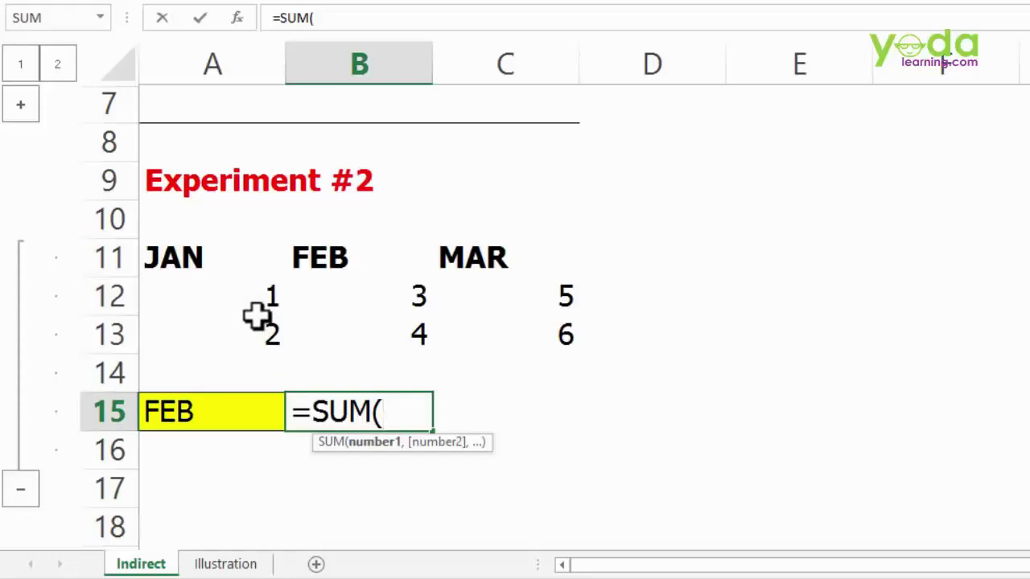
{"action": "type", "text": "indir"}
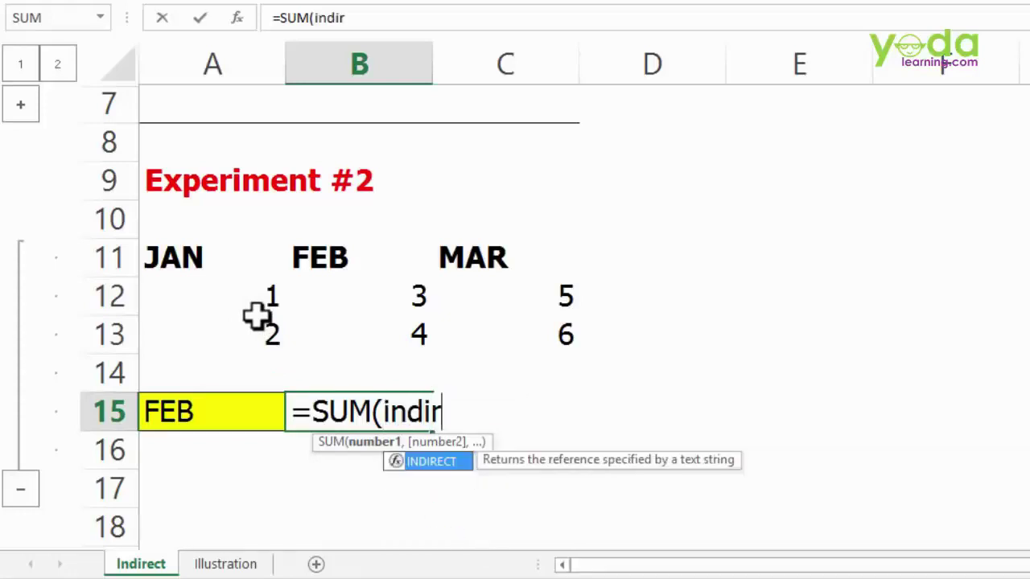
{"action": "key", "text": "Tab"}
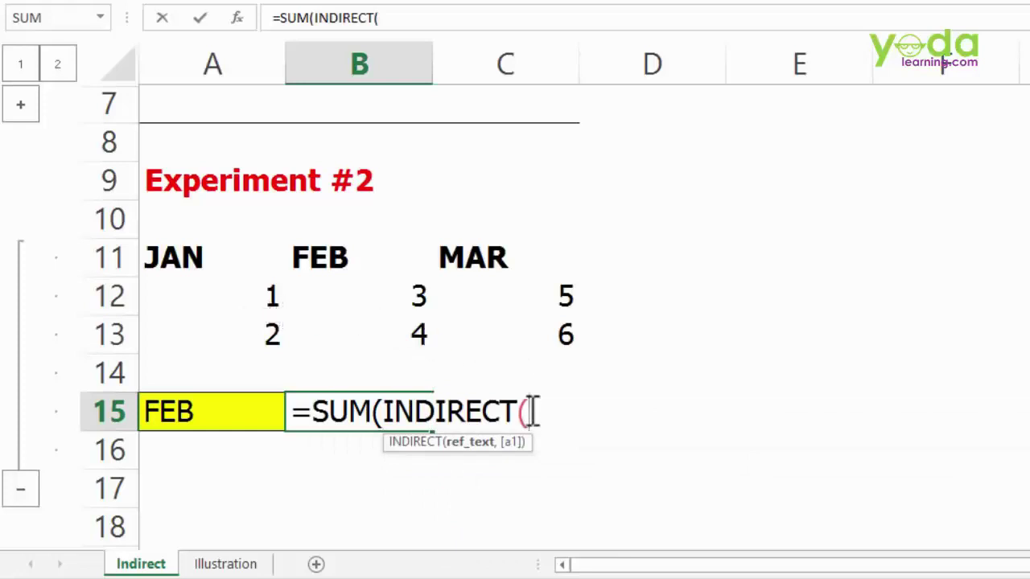
{"action": "left_click", "coordinate": [219, 409]}
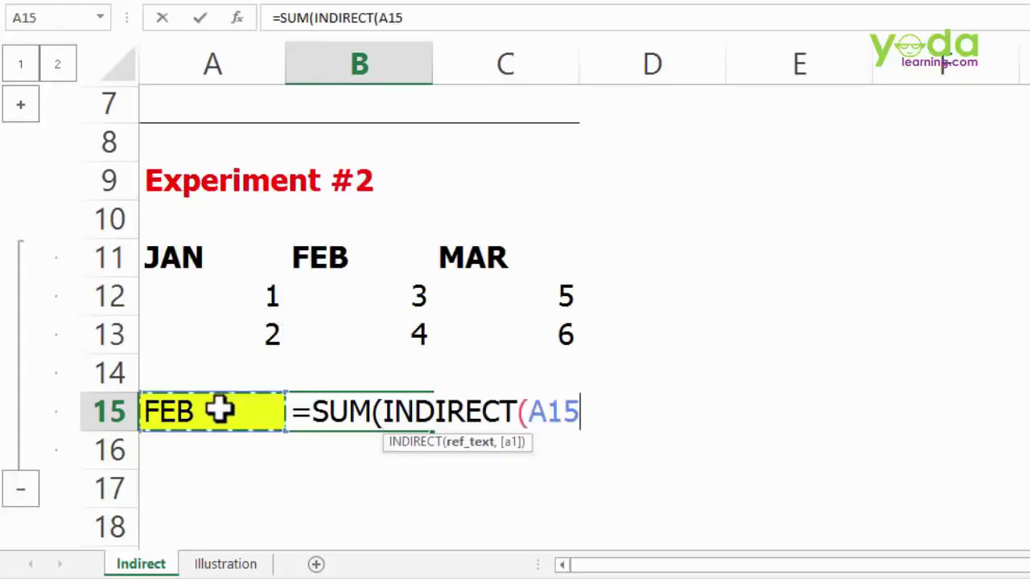
{"action": "type", "text": "))"}
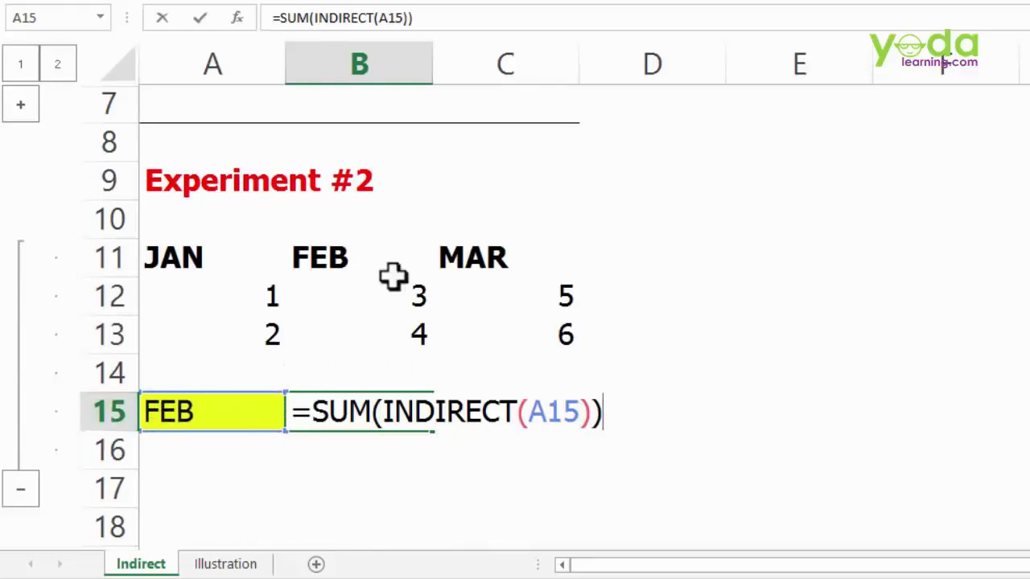
{"action": "key", "text": "Return"}
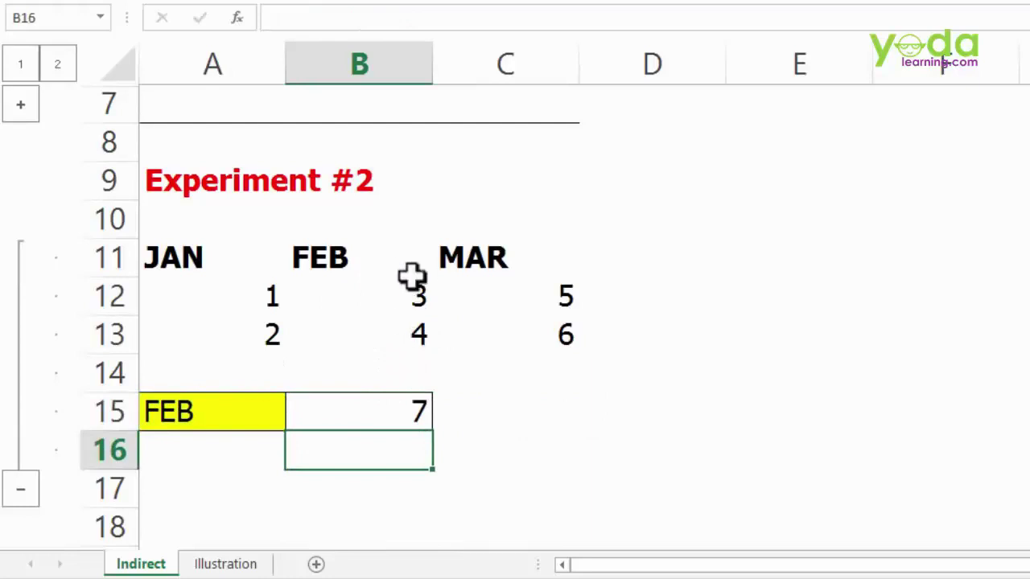
- Reopen B15's formula and select INDIRECT(A15) to evaluate it
{"action": "left_click", "coordinate": [395, 406]}
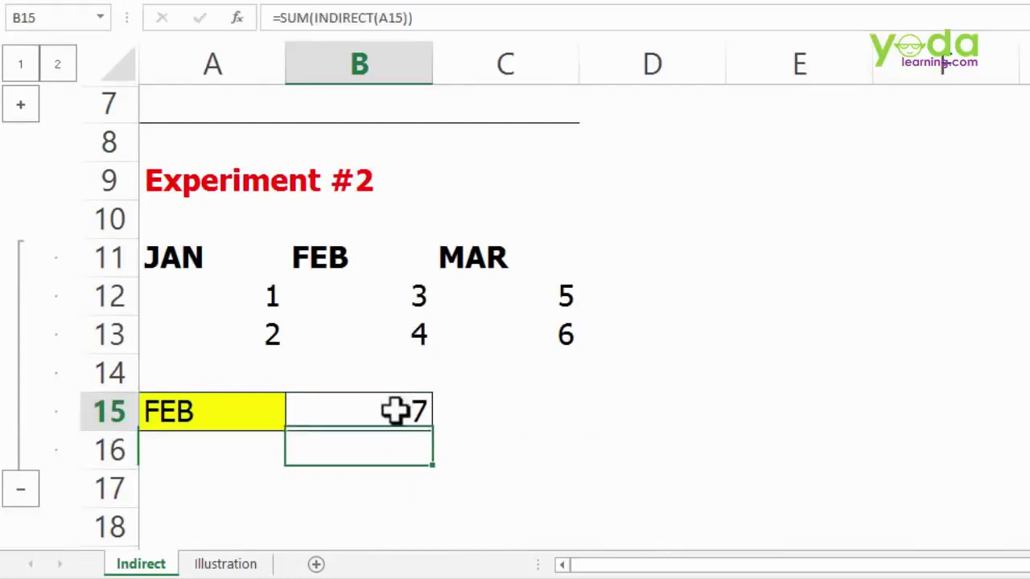
{"action": "double_click", "coordinate": [396, 412]}
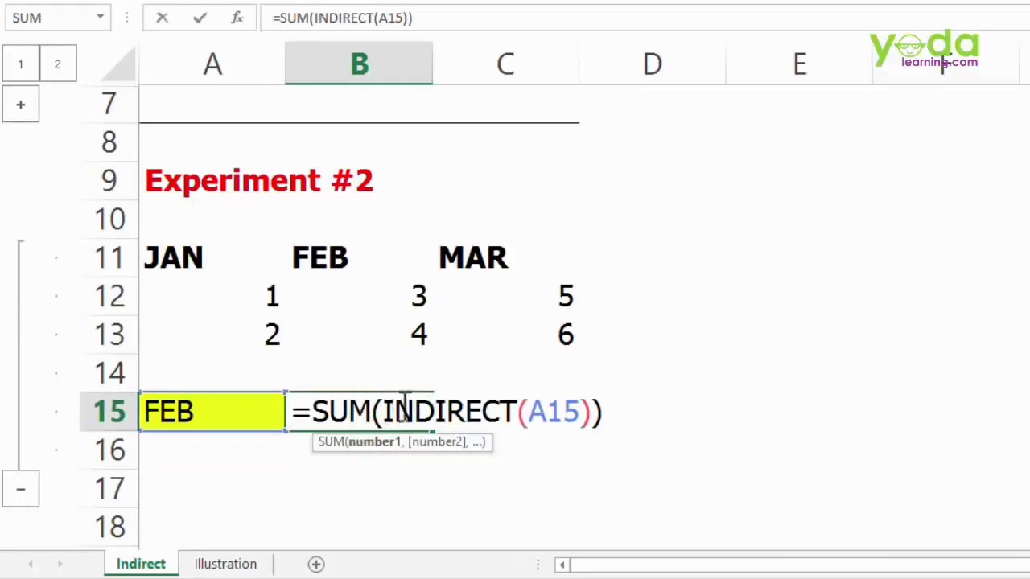
{"action": "left_click_drag", "start_coordinate": [384, 411], "coordinate": [594, 407]}
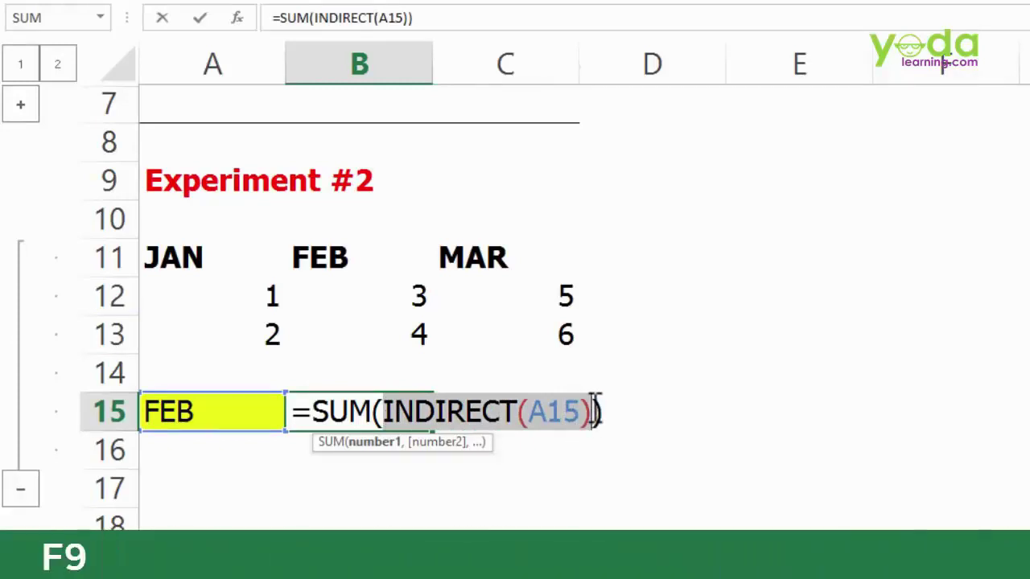
- Pick JAN, then MAR in A15's dropdown, with B15 showing 3 then 11
{"action": "key", "text": "Escape"}
{"action": "left_click", "coordinate": [218, 409]}
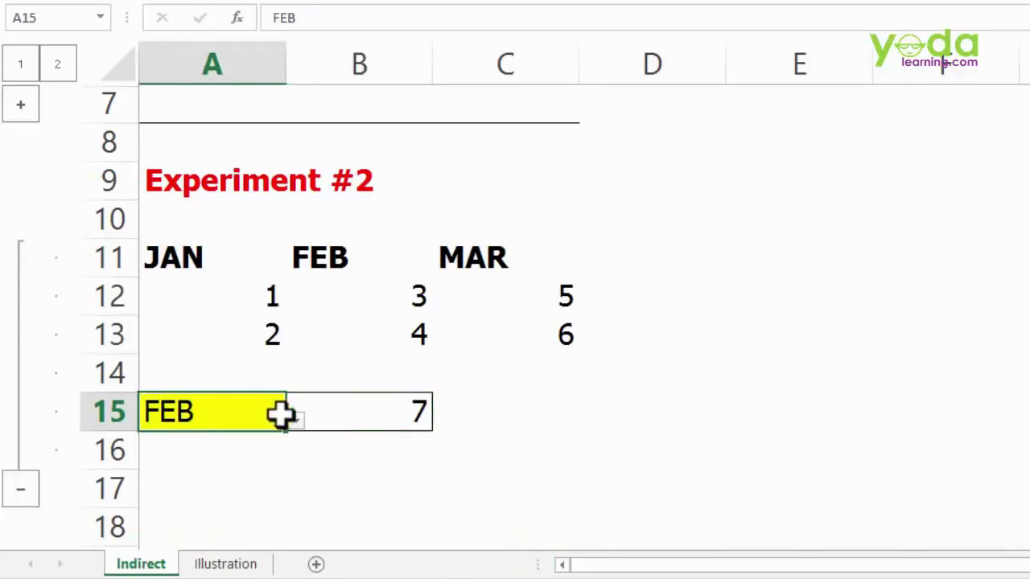
{"action": "left_click", "coordinate": [294, 418]}
{"action": "left_click", "coordinate": [197, 448]}
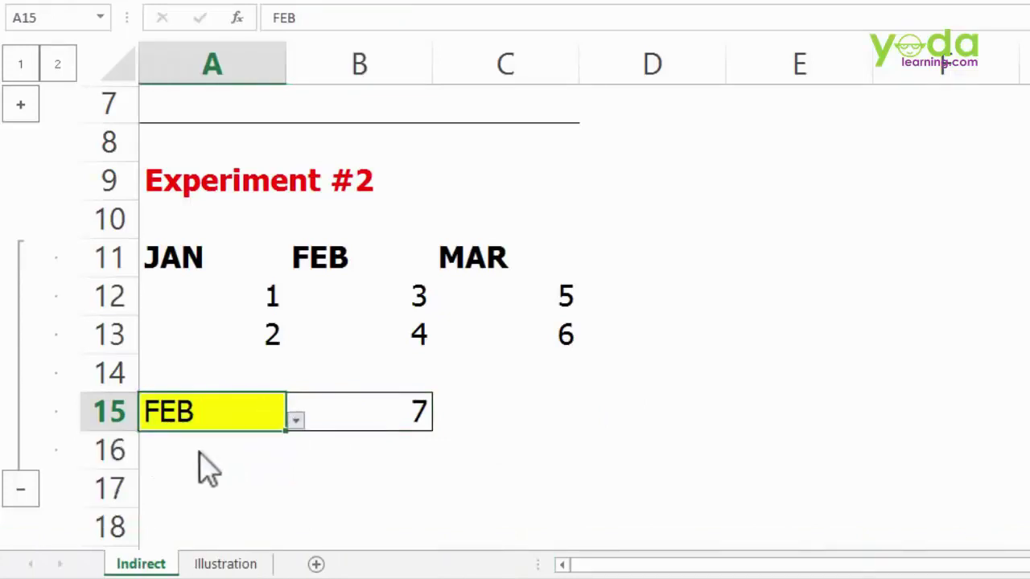
{"action": "left_click", "coordinate": [296, 418]}
{"action": "left_click", "coordinate": [133, 507]}
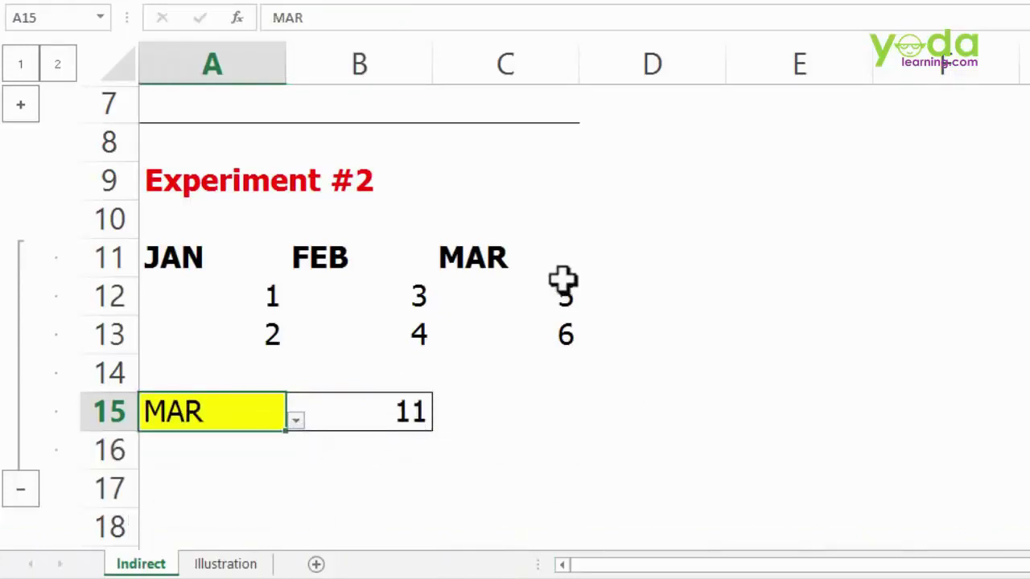
- Reopen B15's formula, mark INDIRECT(A15), and leave it unchanged
{"action": "double_click", "coordinate": [392, 410]}
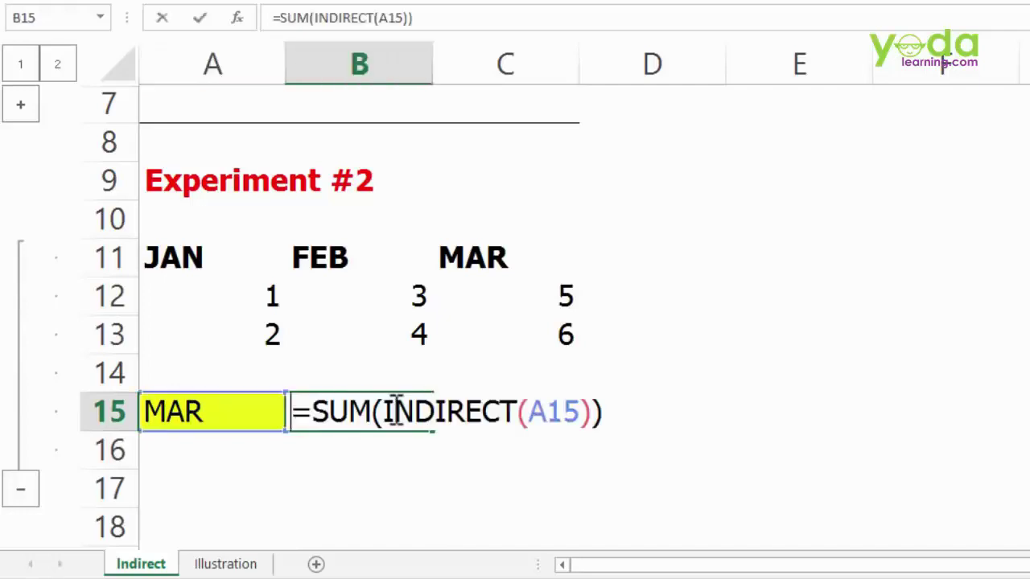
{"action": "left_click_drag", "start_coordinate": [381, 412], "coordinate": [601, 412]}
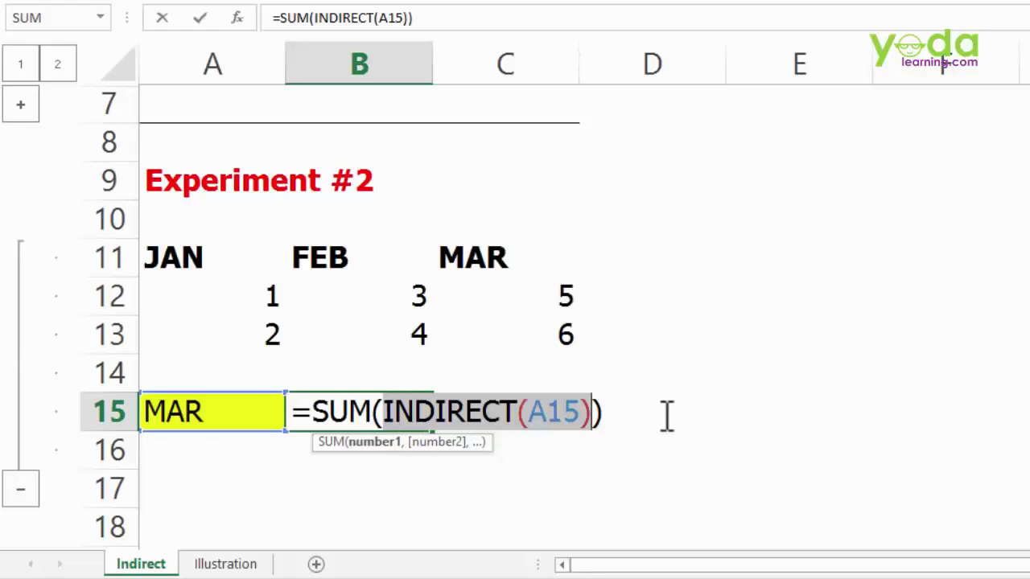
{"action": "key", "text": "Escape"}
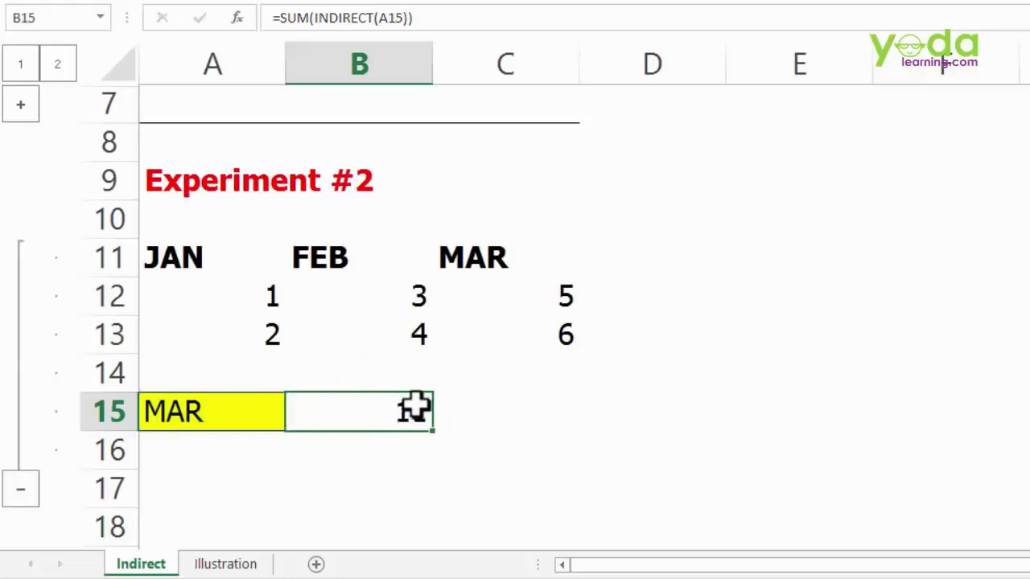
- Extend the month headers from MAR across row 11 through DEC
{"action": "scroll", "coordinate": [510, 356], "scroll_direction": "down", "scroll_amount": 3}
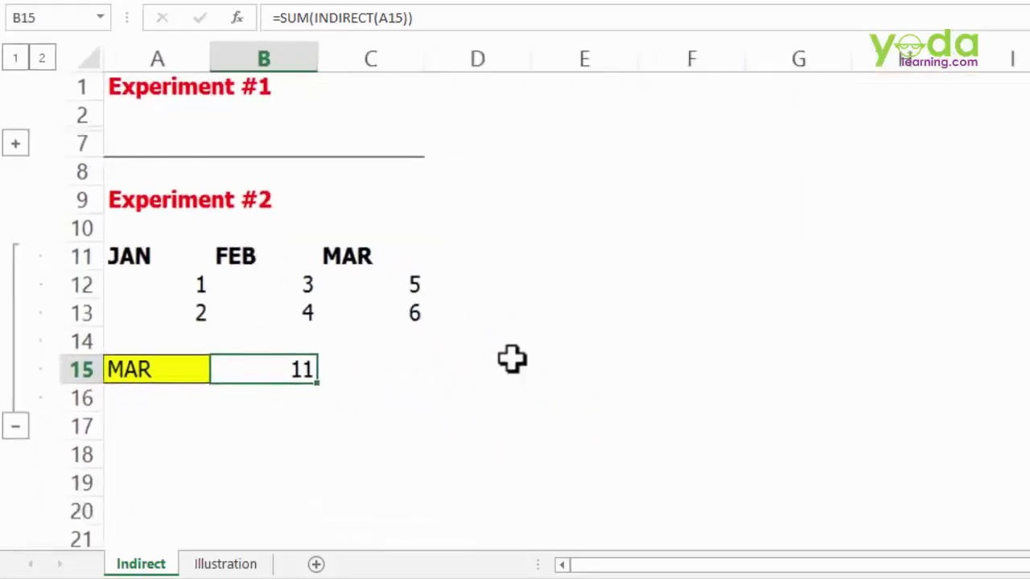
{"action": "scroll", "coordinate": [512, 360], "scroll_direction": "down", "scroll_amount": 2}
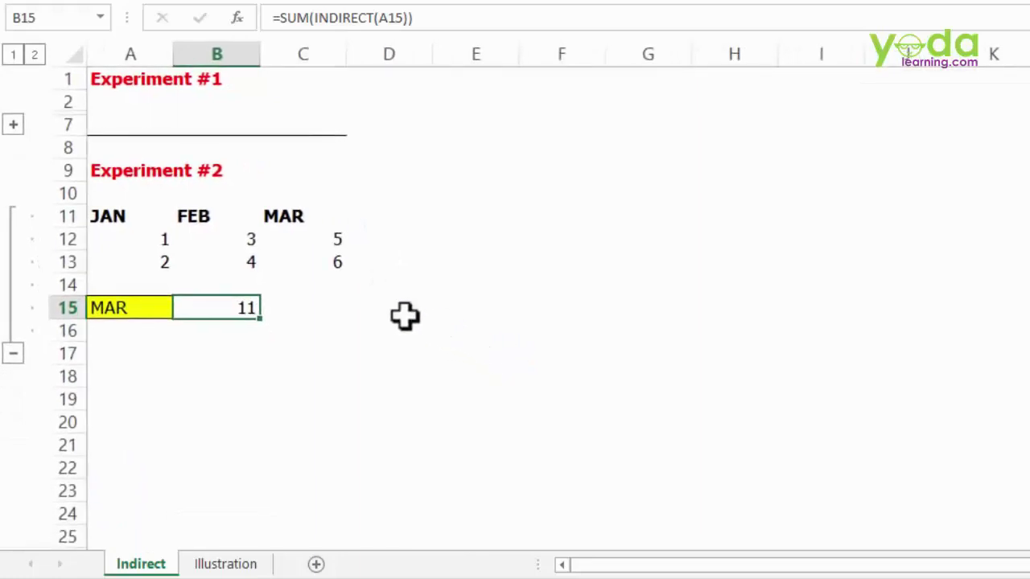
{"action": "left_click_drag", "start_coordinate": [313, 222], "coordinate": [228, 269]}
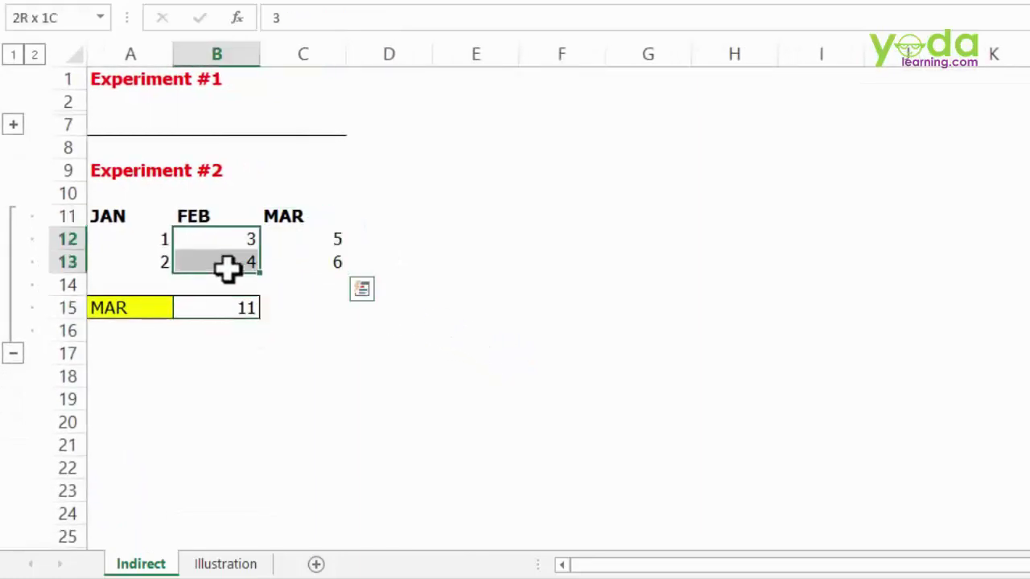
{"action": "left_click_drag", "start_coordinate": [386, 236], "coordinate": [388, 285]}
{"action": "left_click_drag", "start_coordinate": [465, 244], "coordinate": [474, 288]}
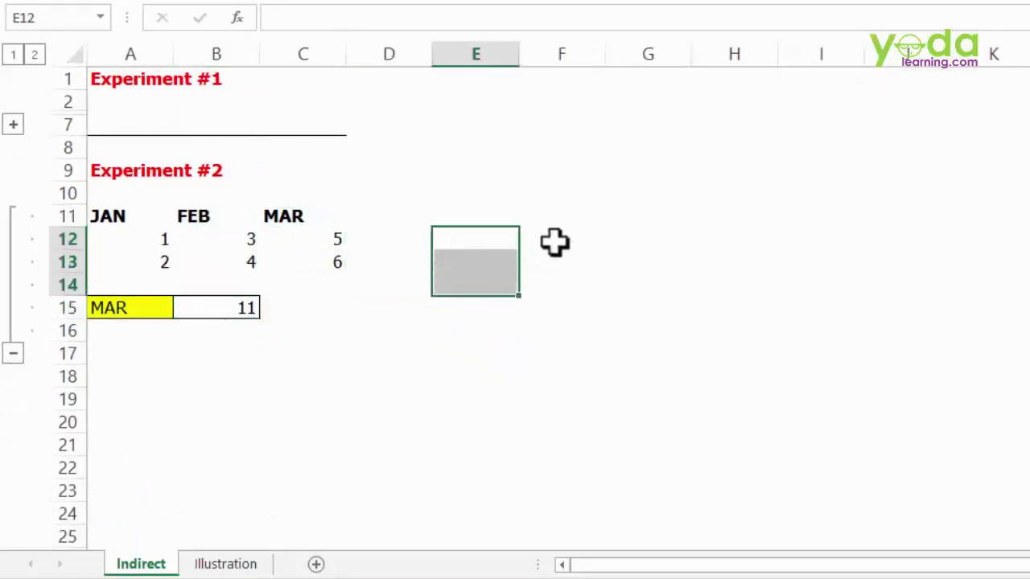
{"action": "left_click_drag", "start_coordinate": [555, 242], "coordinate": [552, 276]}
{"action": "left_click", "coordinate": [283, 216]}
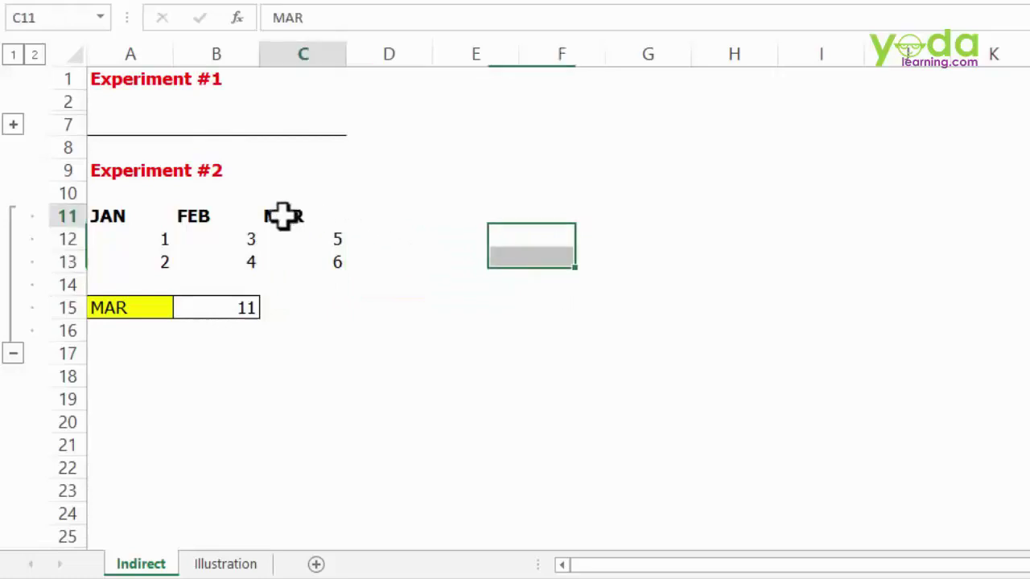
{"action": "left_click_drag", "start_coordinate": [471, 231], "coordinate": [1029, 237]}
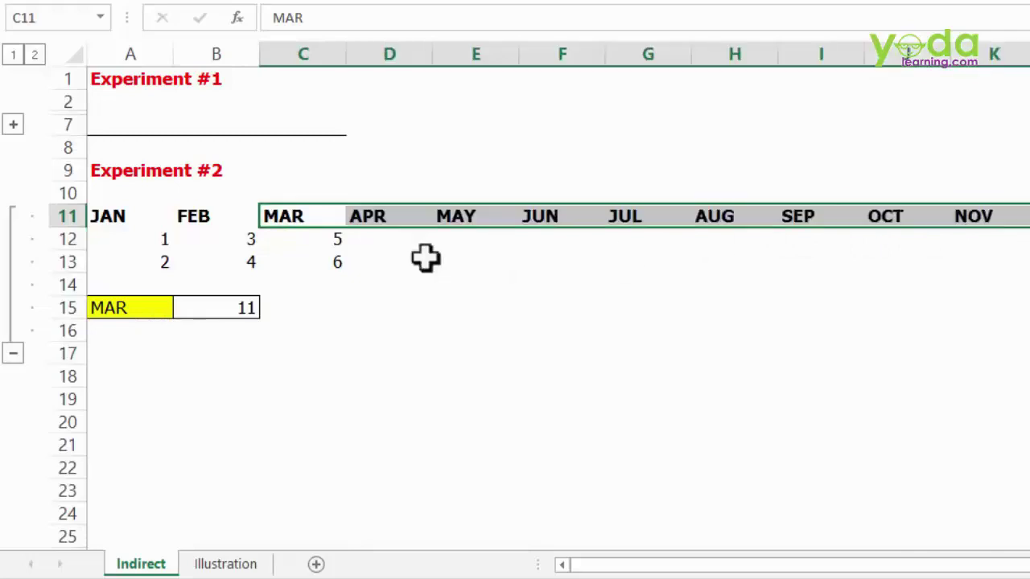
- Enter =C12+1 in D12 and fill it down to D13 and across to column L
{"action": "left_click", "coordinate": [375, 234]}
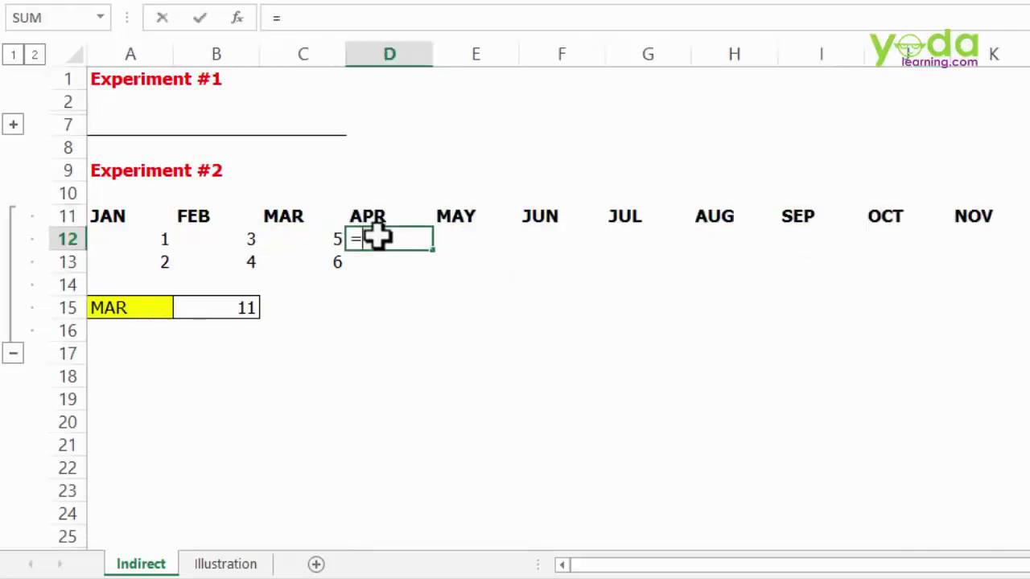
{"action": "type", "text": "="}
{"action": "key", "text": "Left"}
{"action": "type", "text": "+"}
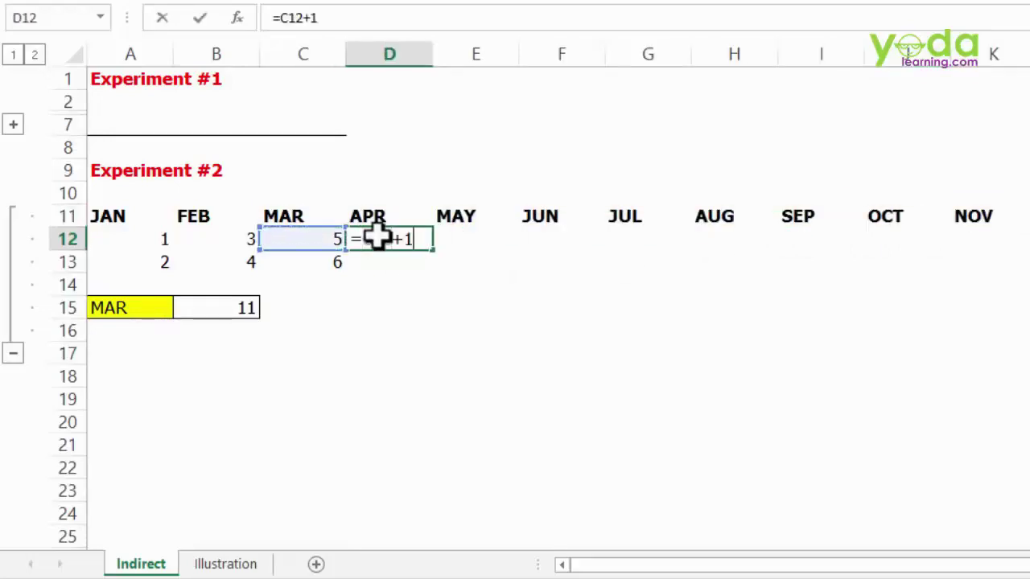
{"action": "type", "text": "1"}
{"action": "key", "text": "Return"}
{"action": "left_click", "coordinate": [402, 239]}
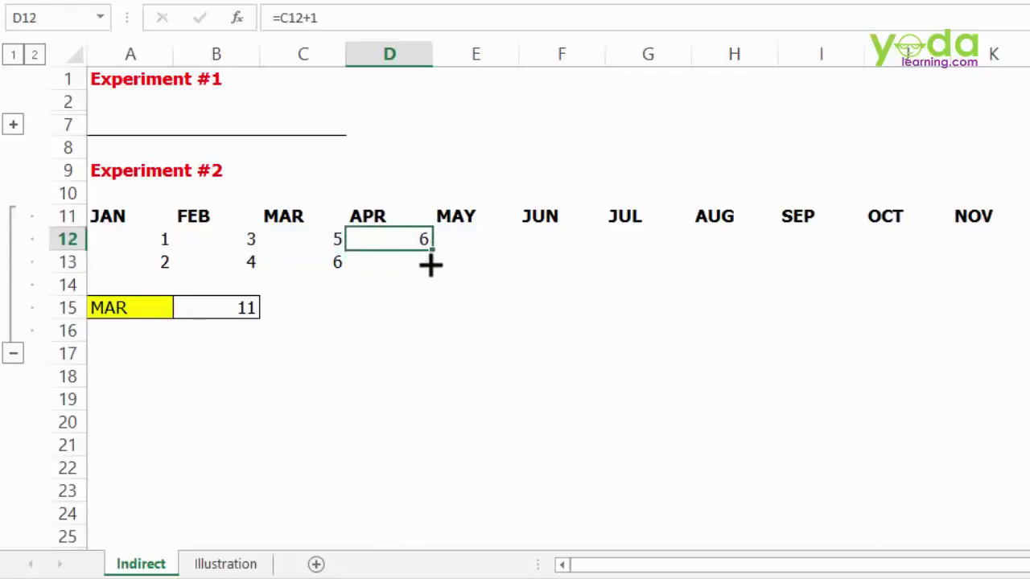
{"action": "left_click_drag", "start_coordinate": [431, 265], "coordinate": [1028, 277]}
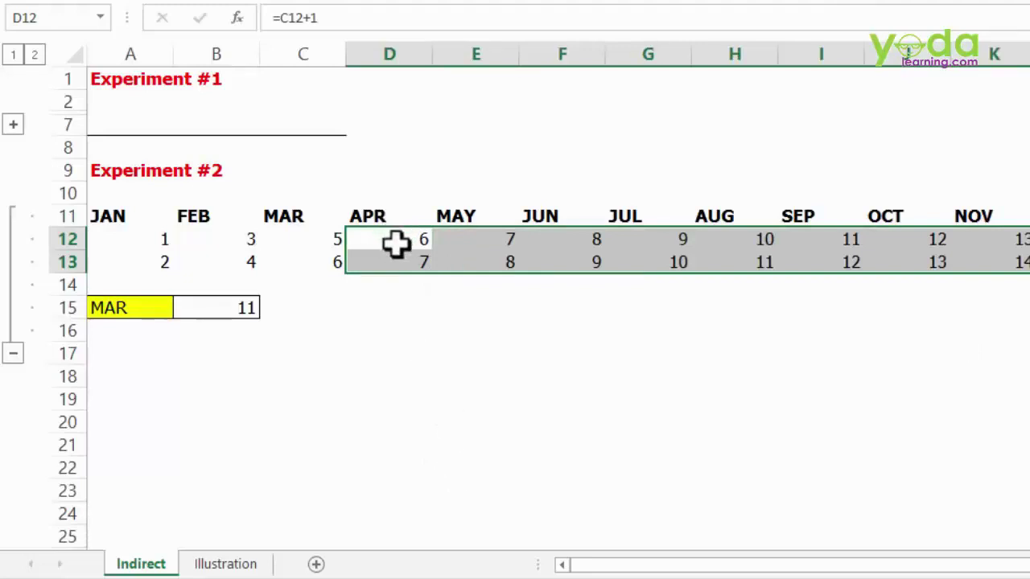
- Check the new APR through AUG value columns
{"action": "left_click_drag", "start_coordinate": [398, 242], "coordinate": [395, 260]}
{"action": "left_click_drag", "start_coordinate": [499, 241], "coordinate": [501, 261]}
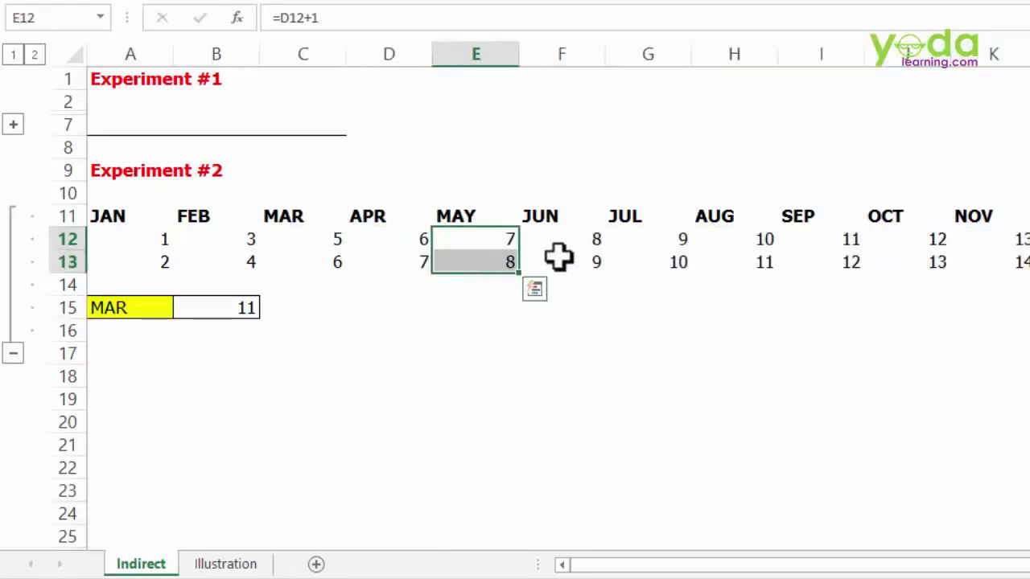
{"action": "left_click_drag", "start_coordinate": [568, 244], "coordinate": [567, 266]}
{"action": "left_click_drag", "start_coordinate": [632, 246], "coordinate": [639, 264]}
{"action": "left_click_drag", "start_coordinate": [728, 242], "coordinate": [738, 264]}
- Create range names APR–DEC from the top row of D11:L13 with Create from Selection
{"action": "left_click_drag", "start_coordinate": [381, 214], "coordinate": [1025, 264]}
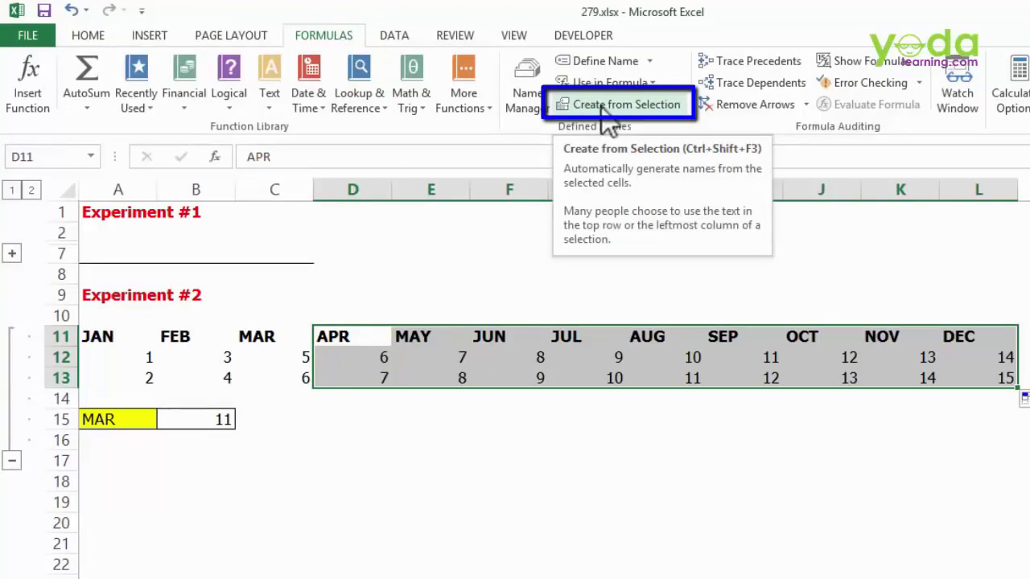
{"action": "left_click", "coordinate": [598, 107]}
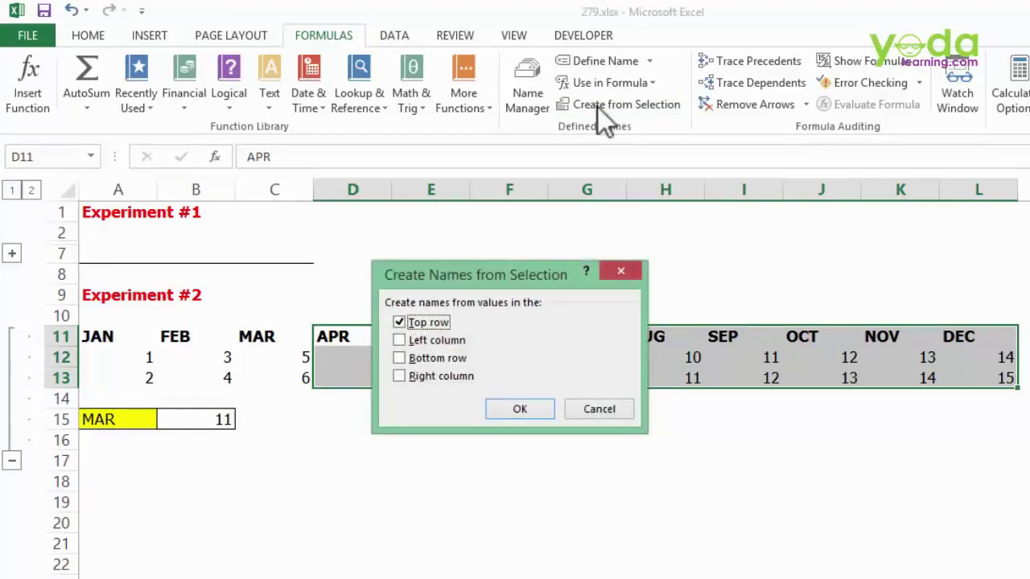
{"action": "left_click_drag", "start_coordinate": [555, 274], "coordinate": [348, 428]}
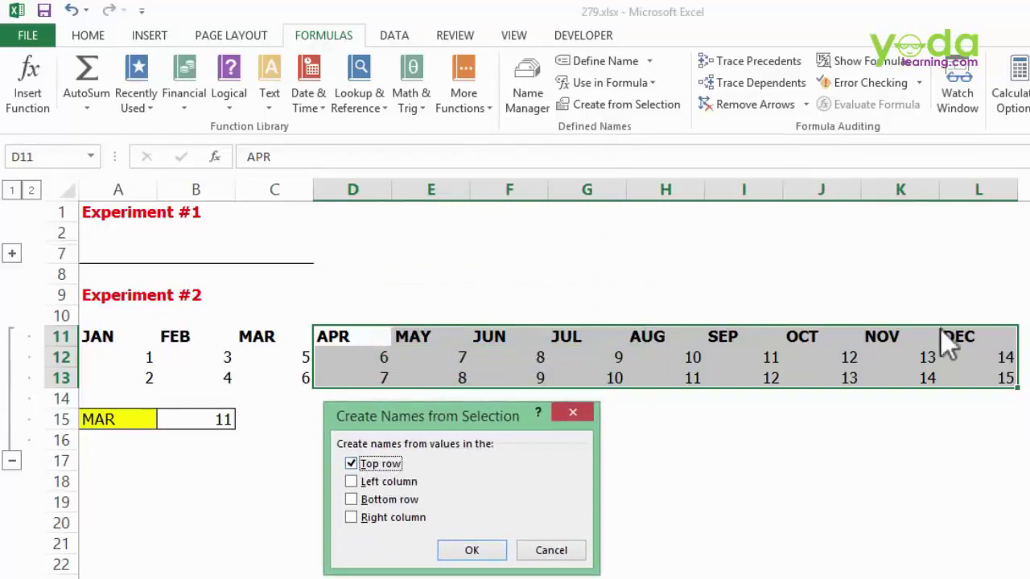
{"action": "left_click", "coordinate": [472, 552]}
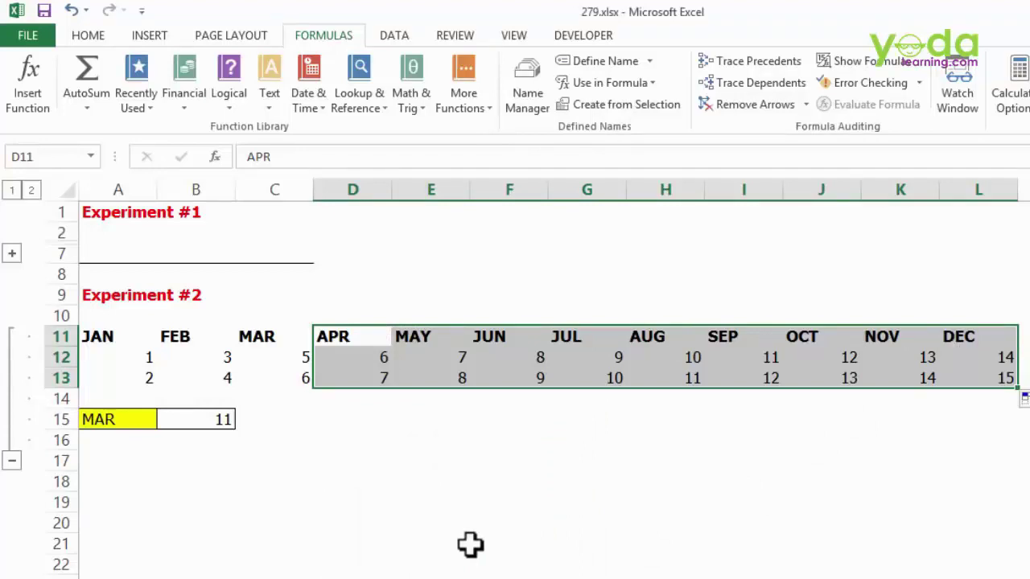
- Confirm the names by jumping to JUL from the Name Box list, then inspect B15
{"action": "left_click", "coordinate": [91, 156]}
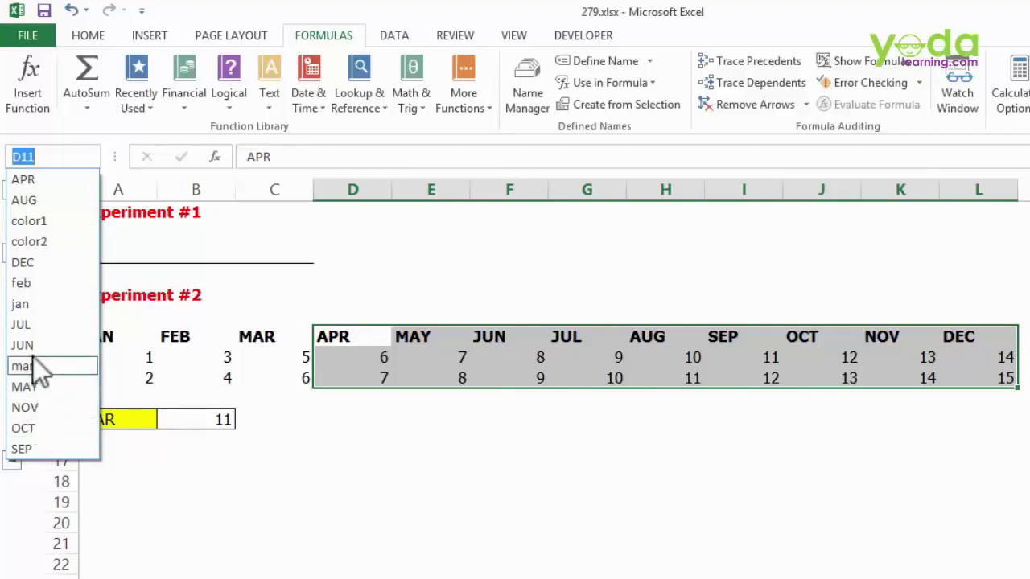
{"action": "left_click", "coordinate": [32, 325]}
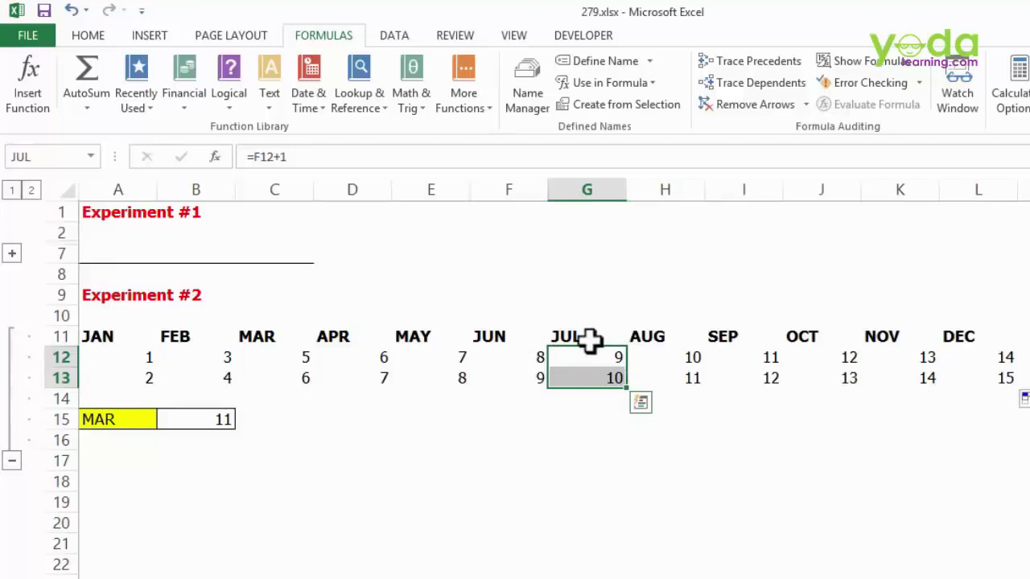
{"action": "left_click", "coordinate": [205, 417]}
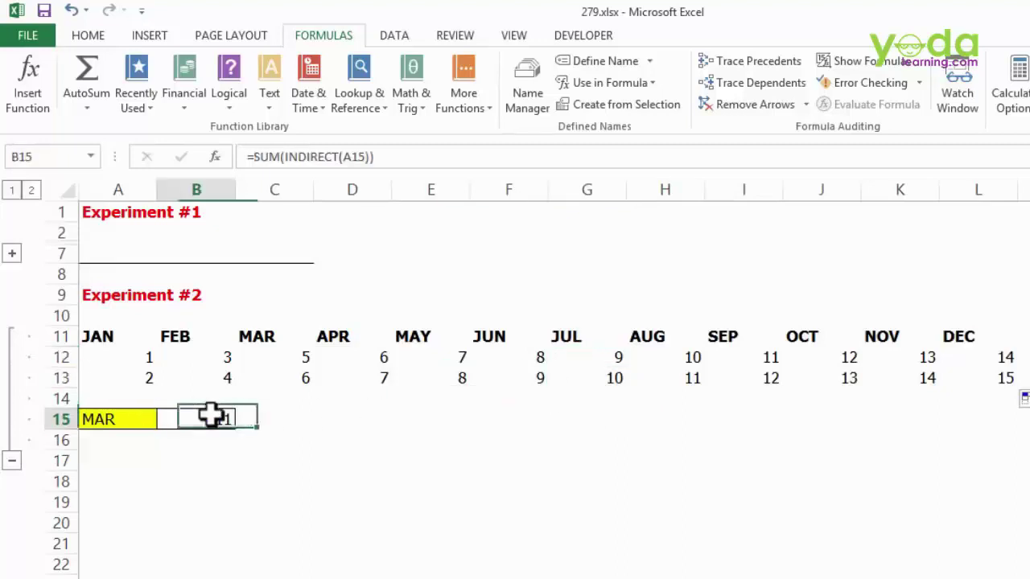
- Change A15's validation list source to =$A$11:$L$11 so it offers JAN through DEC
{"action": "left_click", "coordinate": [133, 416]}
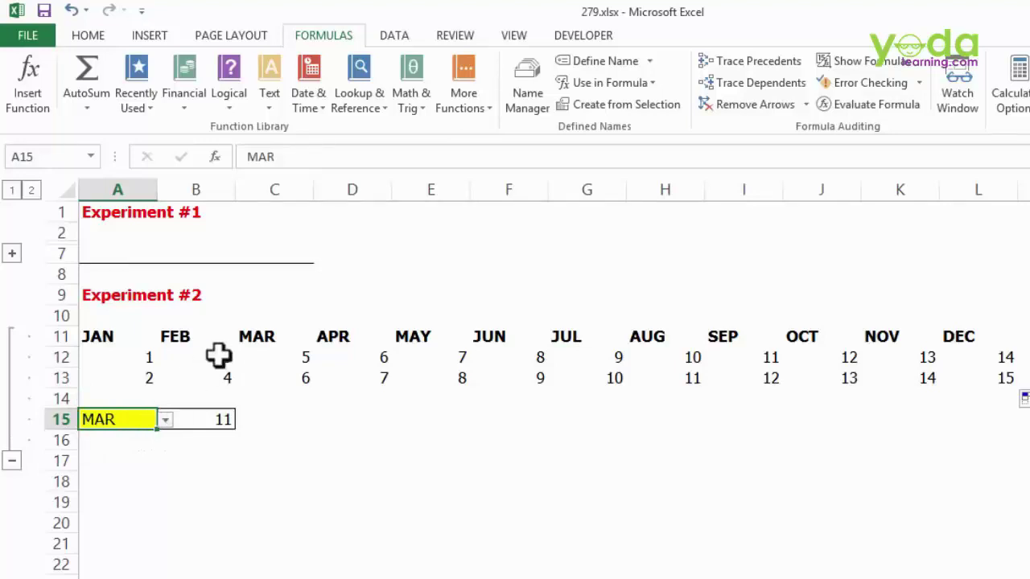
{"action": "left_click_drag", "start_coordinate": [349, 337], "coordinate": [983, 338]}
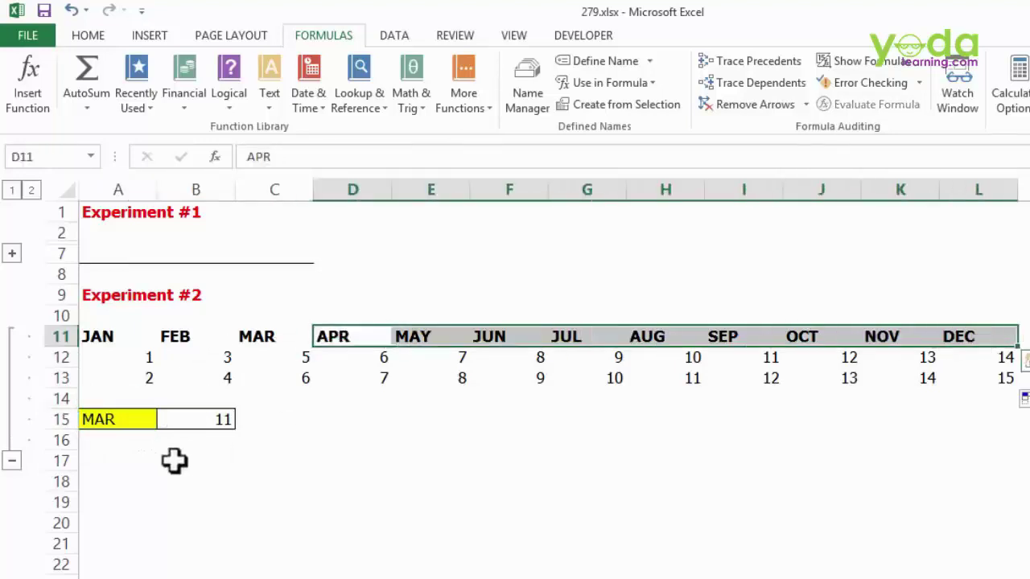
{"action": "left_click", "coordinate": [132, 424]}
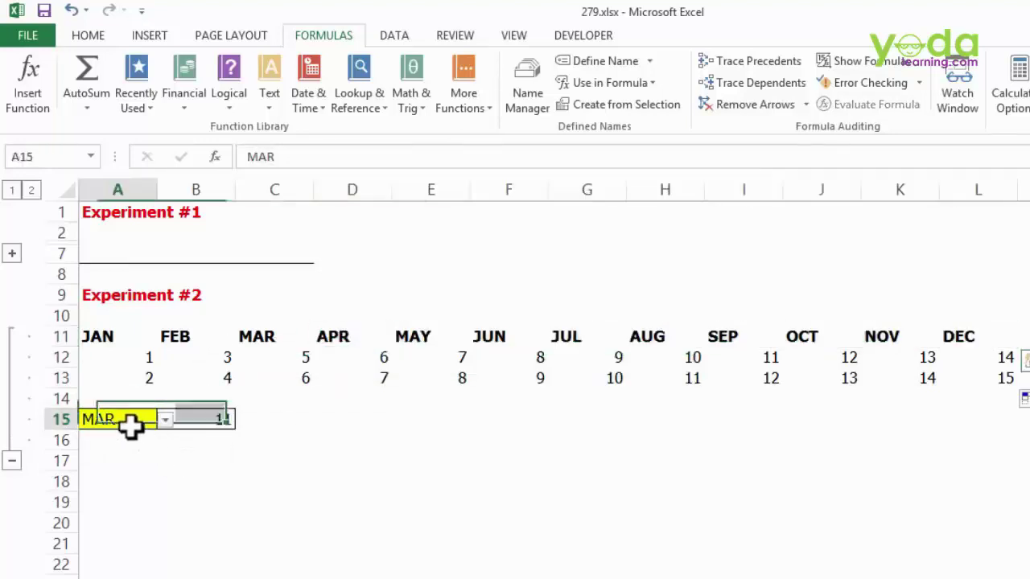
{"action": "left_click", "coordinate": [395, 40]}
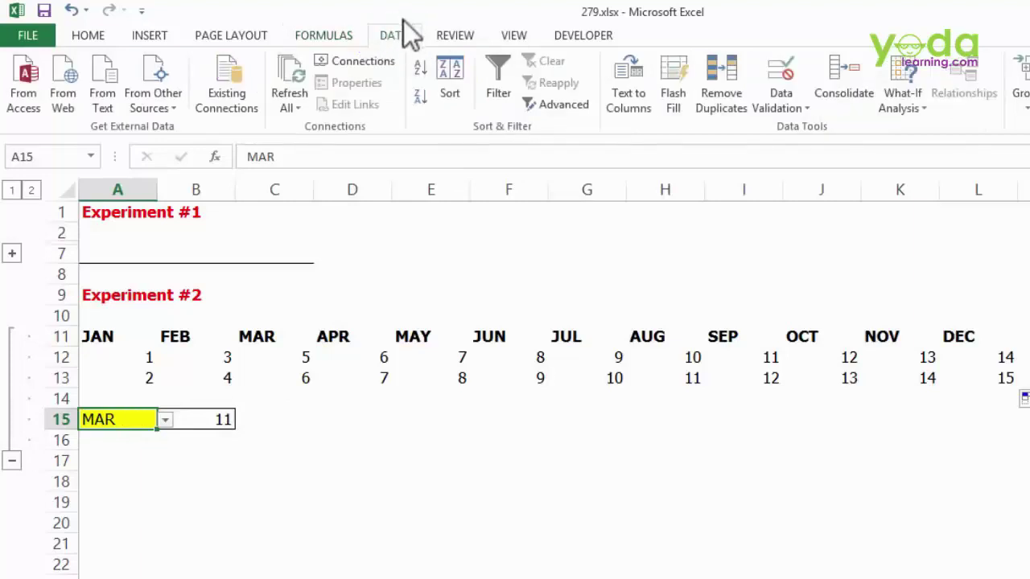
{"action": "left_click", "coordinate": [780, 103]}
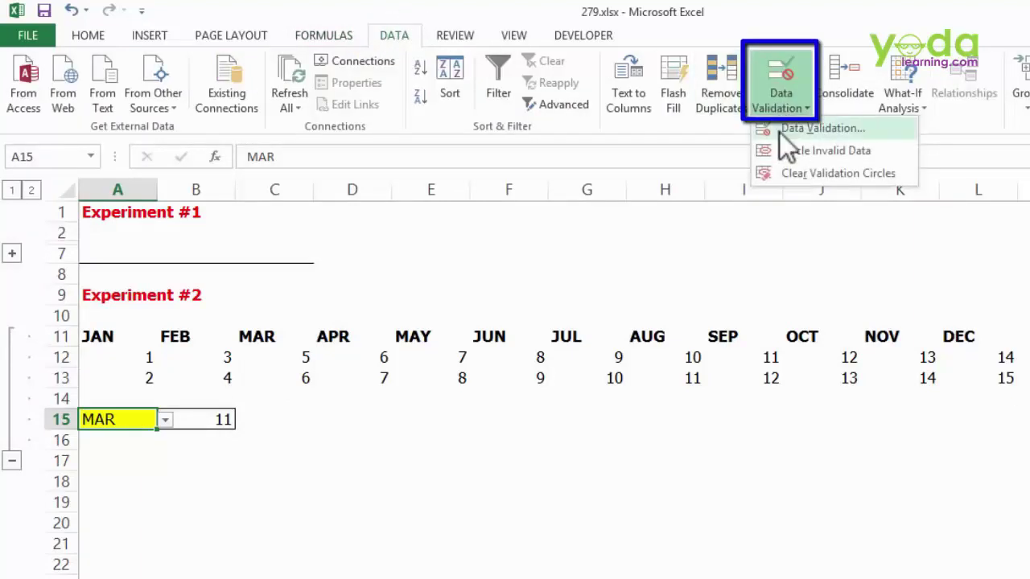
{"action": "left_click", "coordinate": [779, 131]}
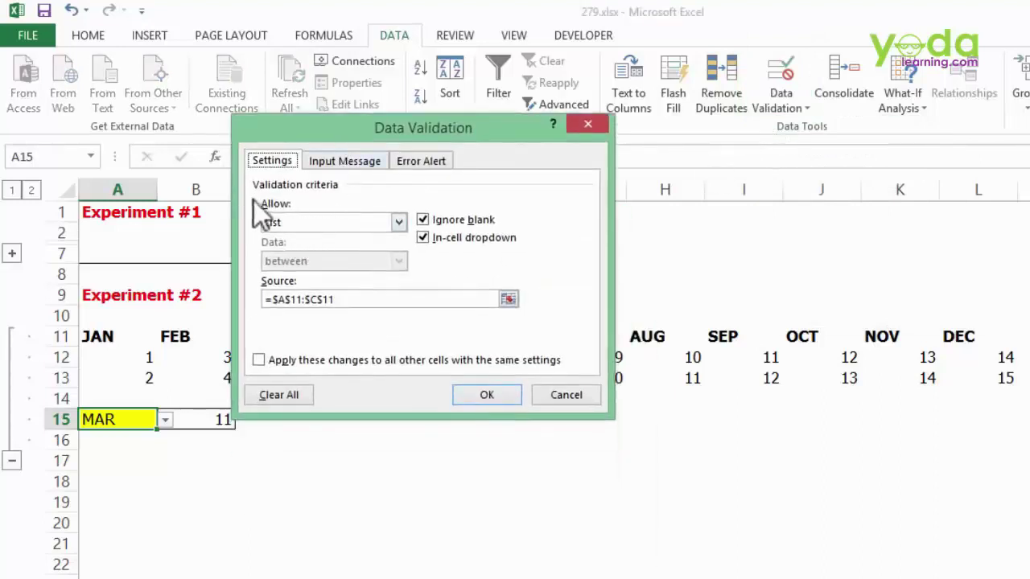
{"action": "left_click", "coordinate": [344, 299]}
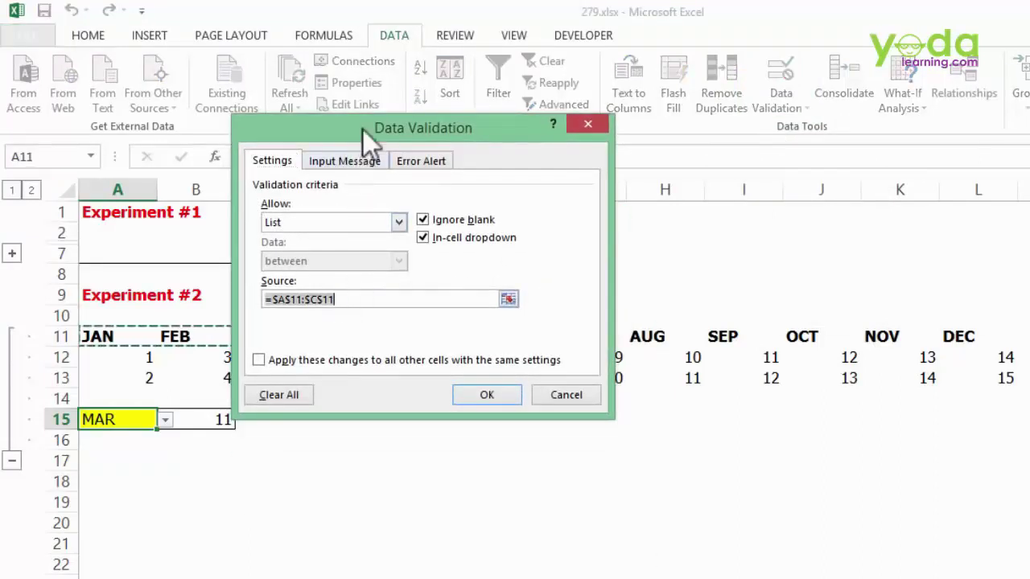
{"action": "mouse_move", "coordinate": [362, 128]}
{"action": "left_mouse_down"}
{"action": "mouse_move", "coordinate": [260, 403]}
{"action": "mouse_move", "coordinate": [269, 351]}
{"action": "mouse_move", "coordinate": [289, 382]}
{"action": "left_mouse_up"}
{"action": "key", "text": "Delete"}
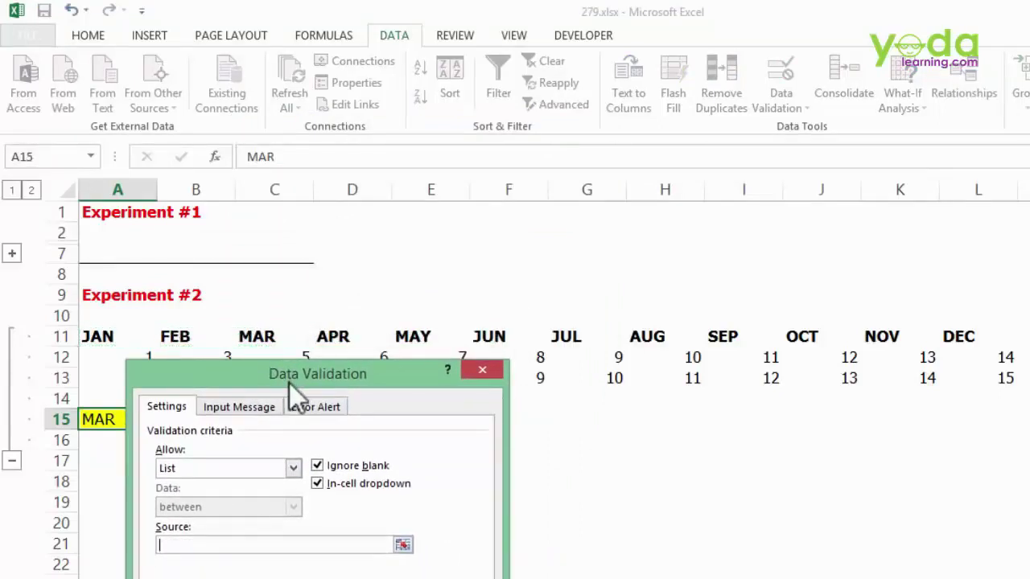
{"action": "left_click_drag", "start_coordinate": [97, 333], "coordinate": [995, 337]}
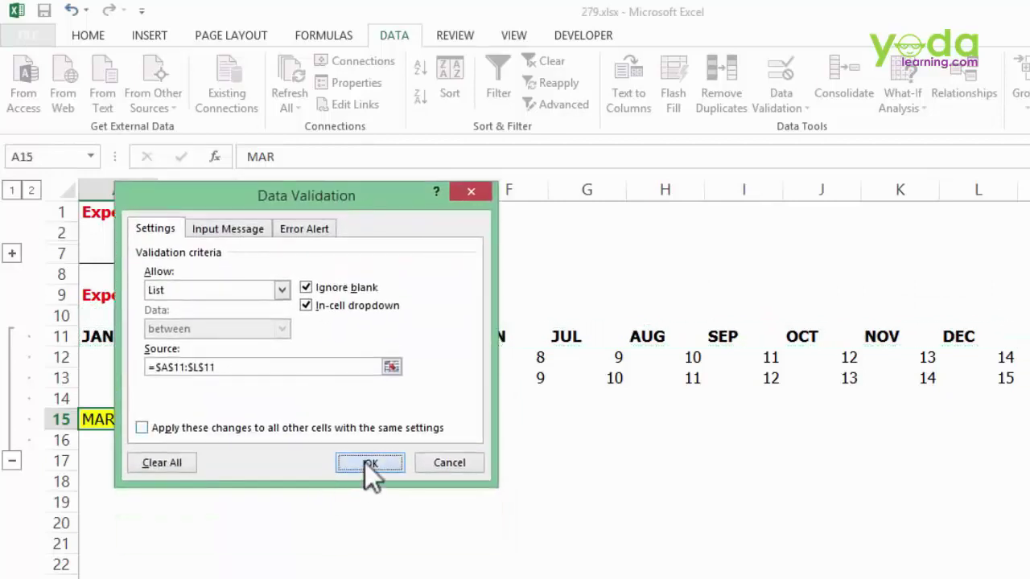
{"action": "left_click", "coordinate": [369, 462]}
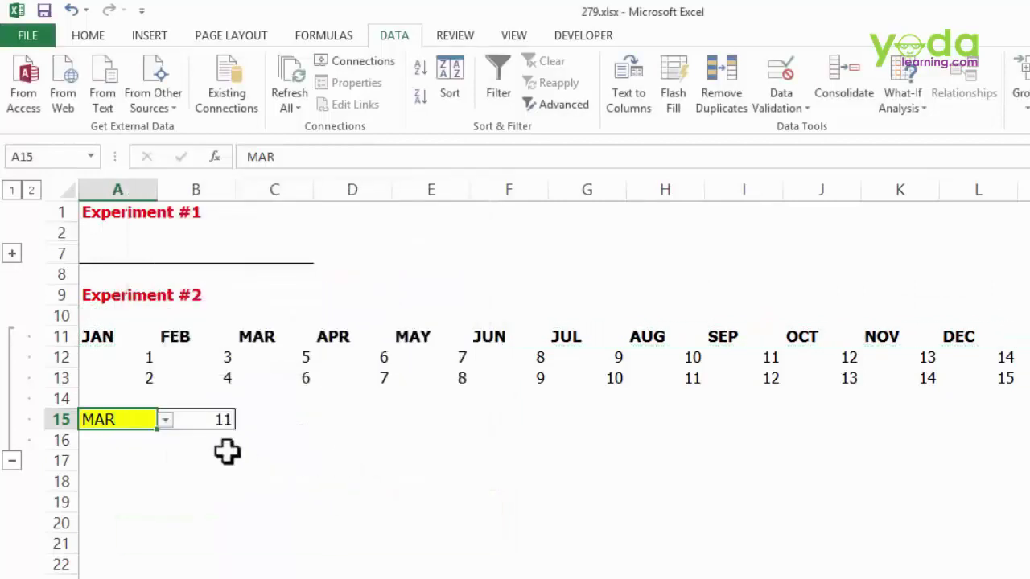
- Pick AUG from A15's month dropdown and check the August values giving 21
{"action": "left_click", "coordinate": [165, 421]}
{"action": "scroll", "coordinate": [166, 476], "scroll_direction": "up", "scroll_amount": 1}
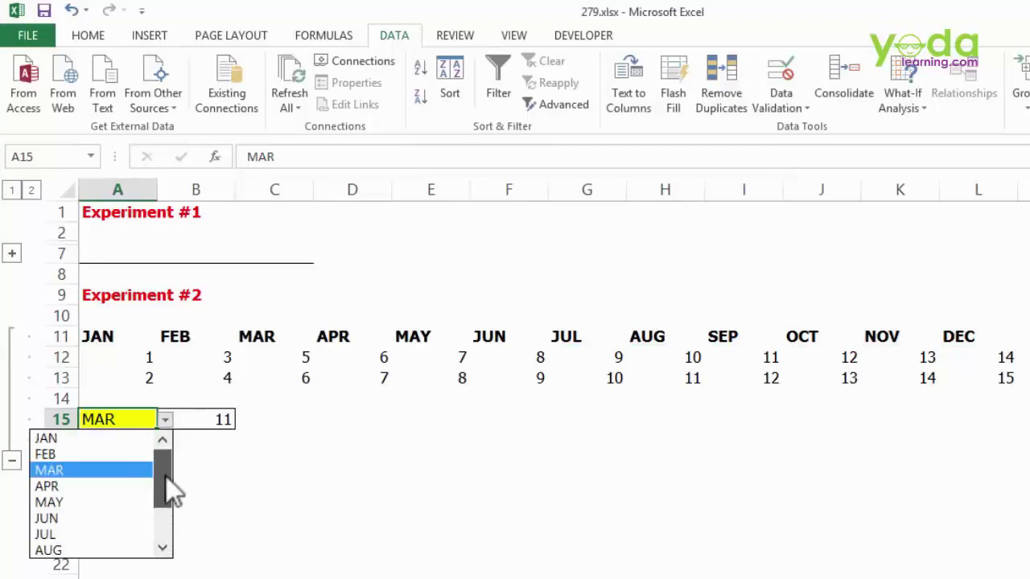
{"action": "scroll", "coordinate": [101, 497], "scroll_direction": "down", "scroll_amount": 1}
{"action": "left_click", "coordinate": [92, 498]}
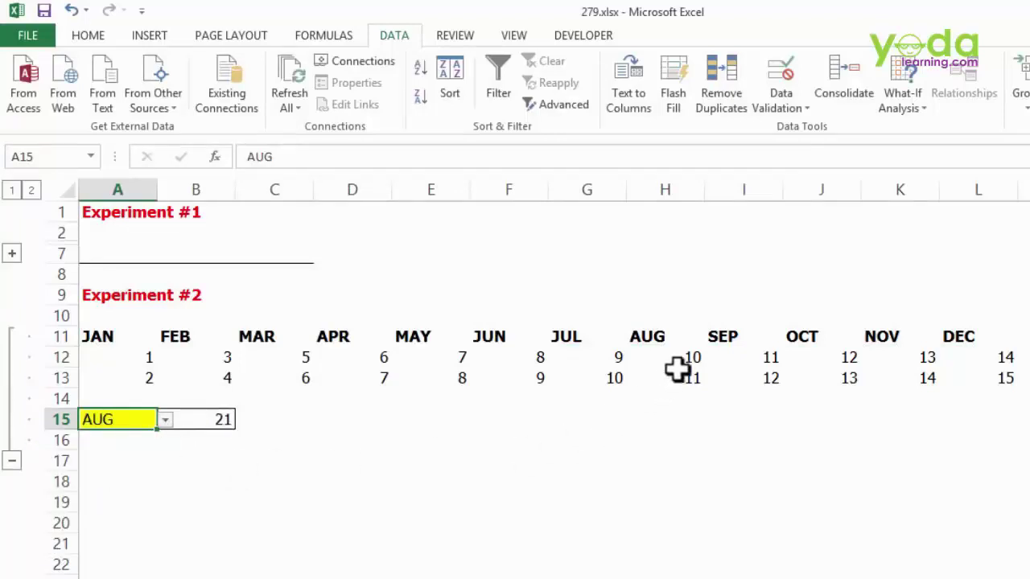
{"action": "left_click_drag", "start_coordinate": [678, 362], "coordinate": [678, 378]}
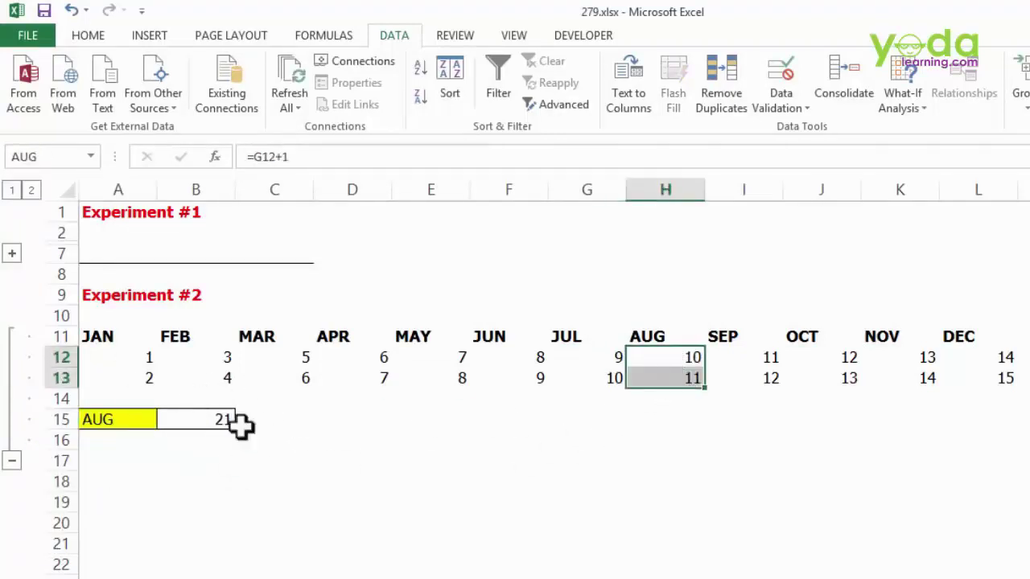
- Review B15's SUM(INDIRECT(A15)) formula without changing it
{"action": "left_click", "coordinate": [121, 420]}
{"action": "left_click", "coordinate": [165, 420]}
{"action": "left_click", "coordinate": [209, 407]}
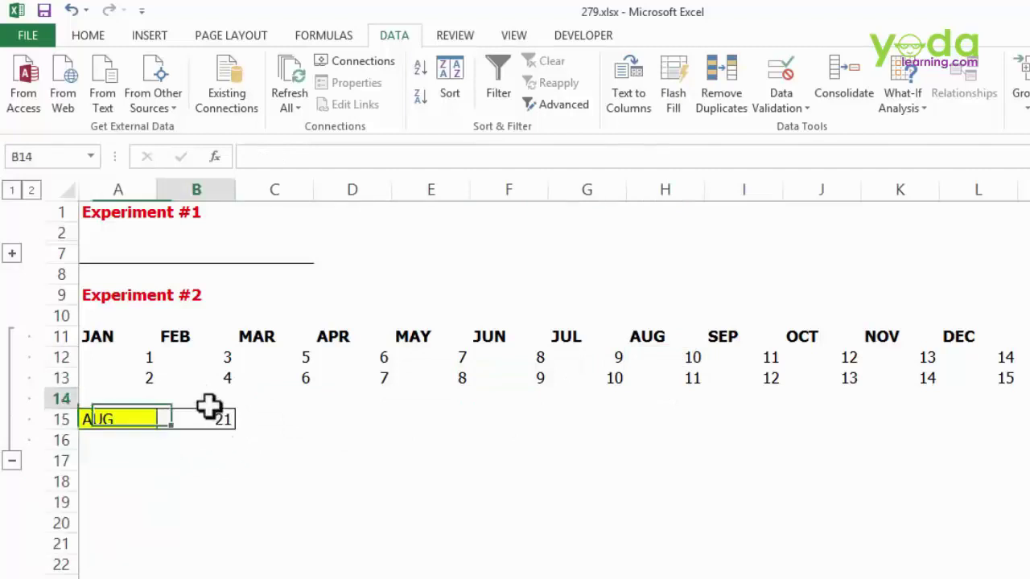
{"action": "left_click", "coordinate": [209, 419]}
{"action": "double_click", "coordinate": [209, 418]}
{"action": "key", "text": "Escape"}
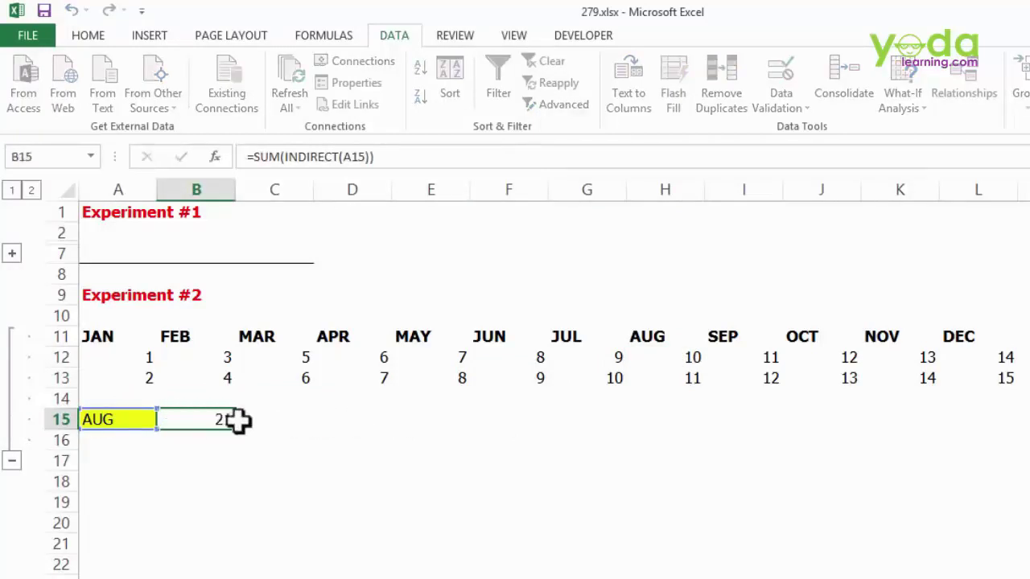
- Pick DEC from A15's month dropdown so B15 totals 29
{"action": "left_click", "coordinate": [144, 419]}
{"action": "left_click", "coordinate": [165, 421]}
{"action": "left_click_drag", "start_coordinate": [165, 492], "coordinate": [158, 515]}
{"action": "left_click", "coordinate": [100, 548]}
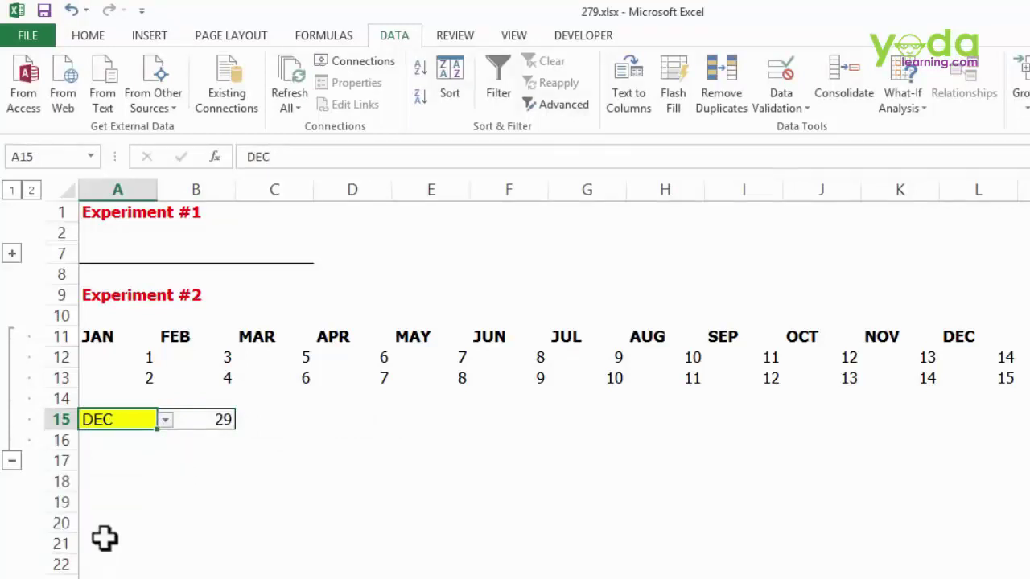
{"action": "scroll", "coordinate": [469, 431], "scroll_direction": "up", "scroll_amount": 2}
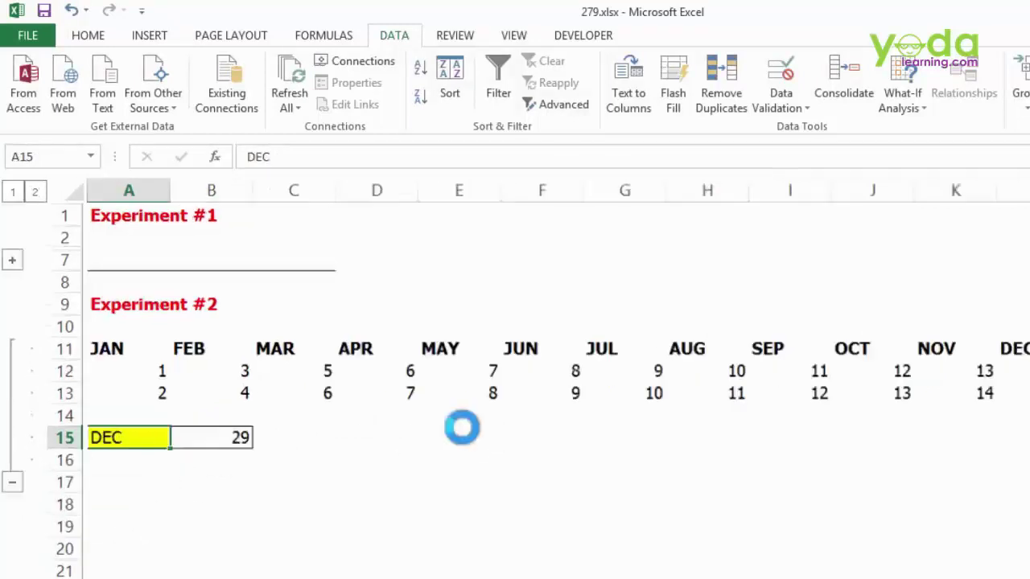
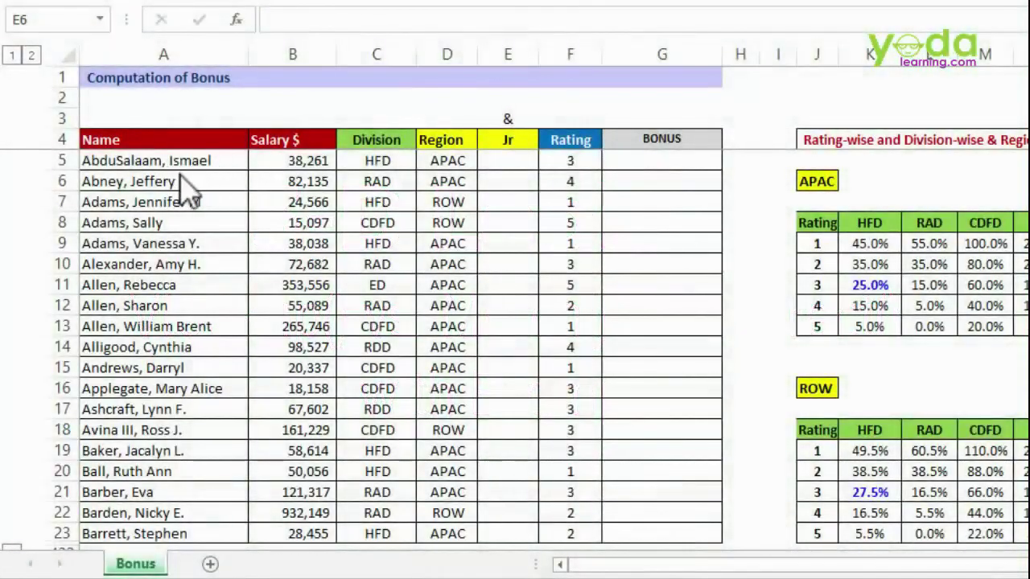
- Walk through the employee names, salaries, divisions and APAC/ROW regions, then the APAC table's ratings and division headings
{"action": "left_click", "coordinate": [212, 224]}
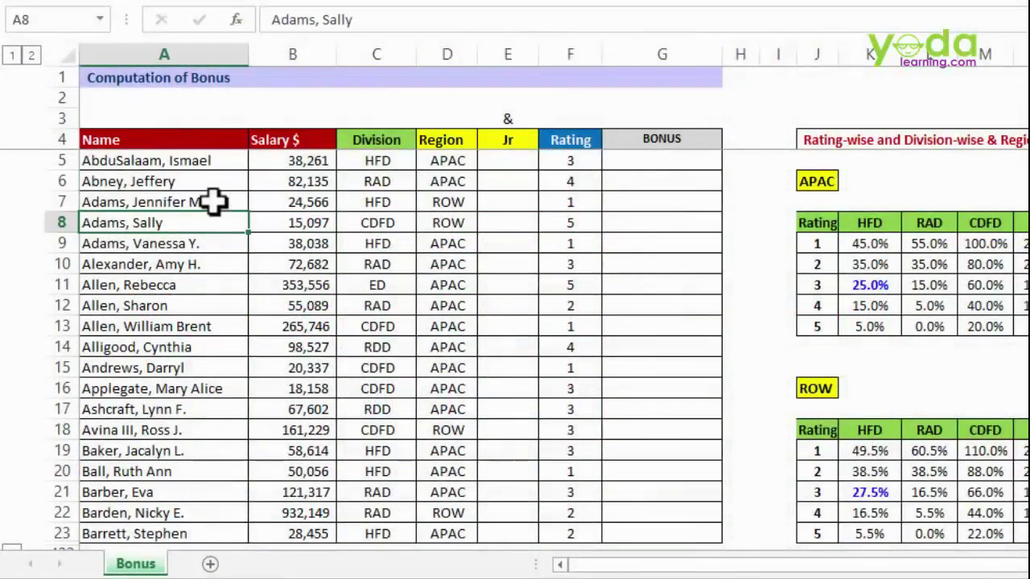
{"action": "scroll", "coordinate": [212, 202], "scroll_direction": "down", "scroll_amount": 1}
{"action": "scroll", "coordinate": [213, 202], "scroll_direction": "up", "scroll_amount": 1}
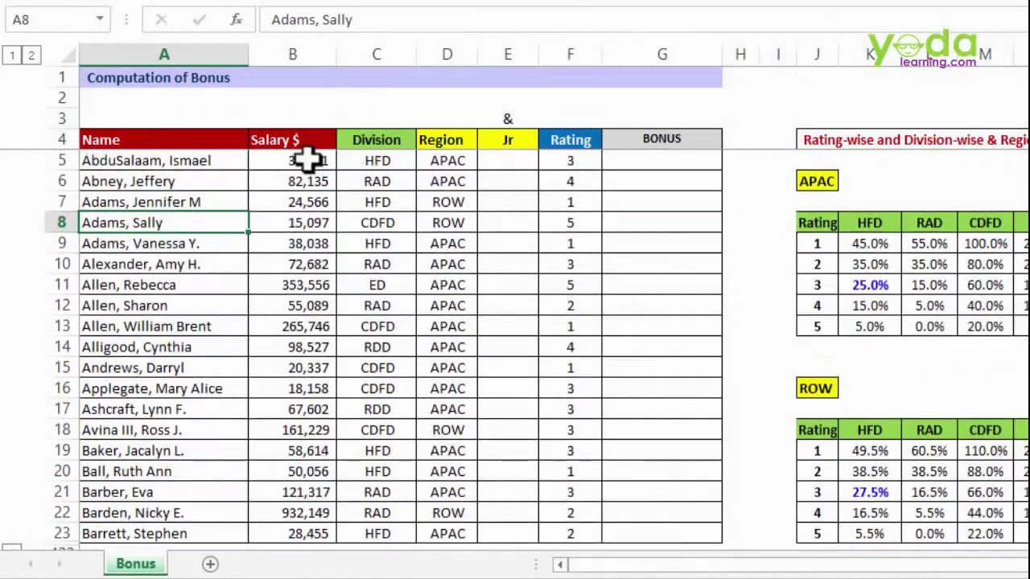
{"action": "left_click_drag", "start_coordinate": [314, 161], "coordinate": [299, 490]}
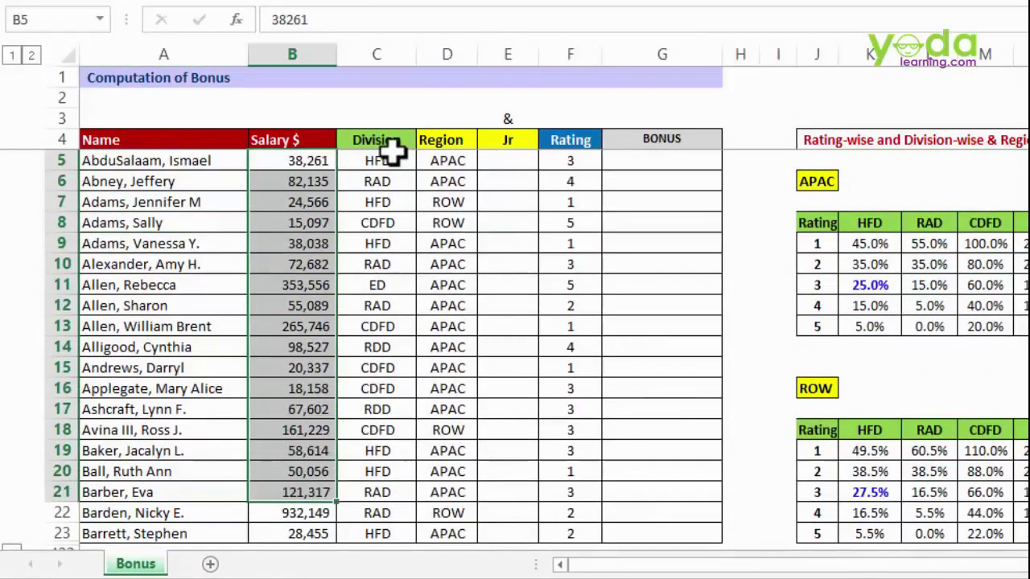
{"action": "left_click_drag", "start_coordinate": [386, 143], "coordinate": [378, 515]}
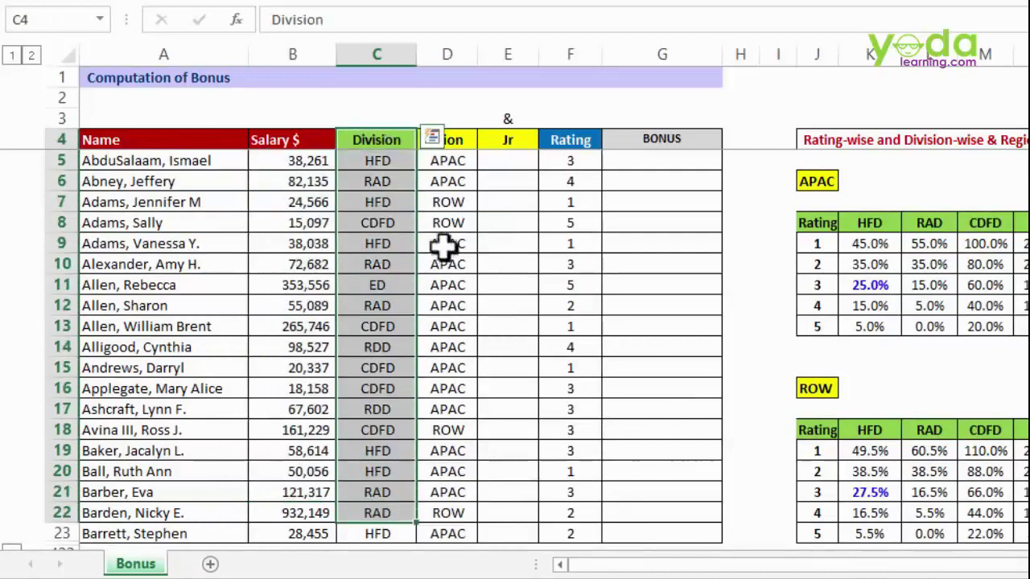
{"action": "left_click", "coordinate": [448, 165]}
{"action": "left_click_drag", "start_coordinate": [451, 165], "coordinate": [442, 370]}
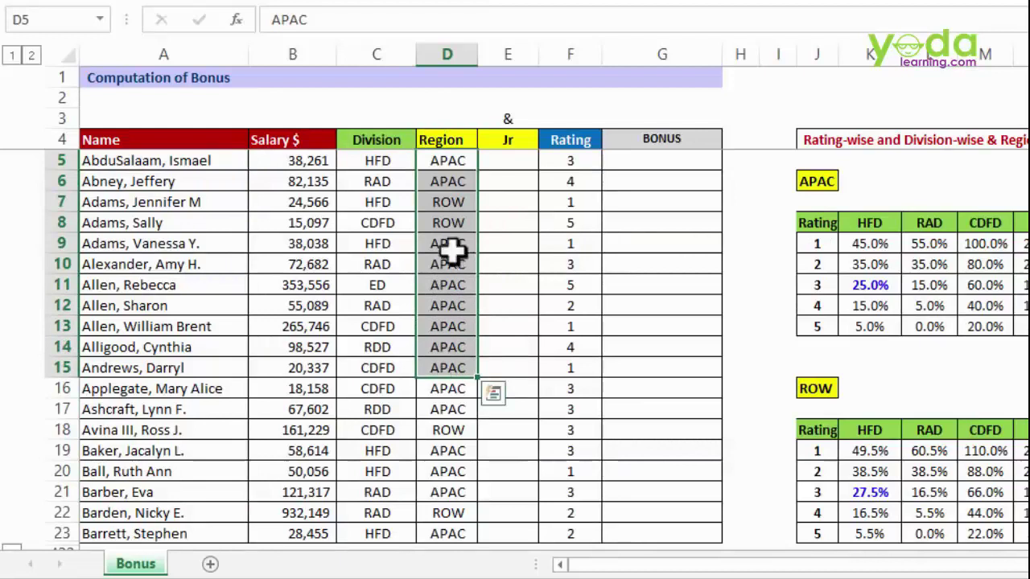
{"action": "left_click", "coordinate": [458, 185]}
{"action": "left_click", "coordinate": [457, 205]}
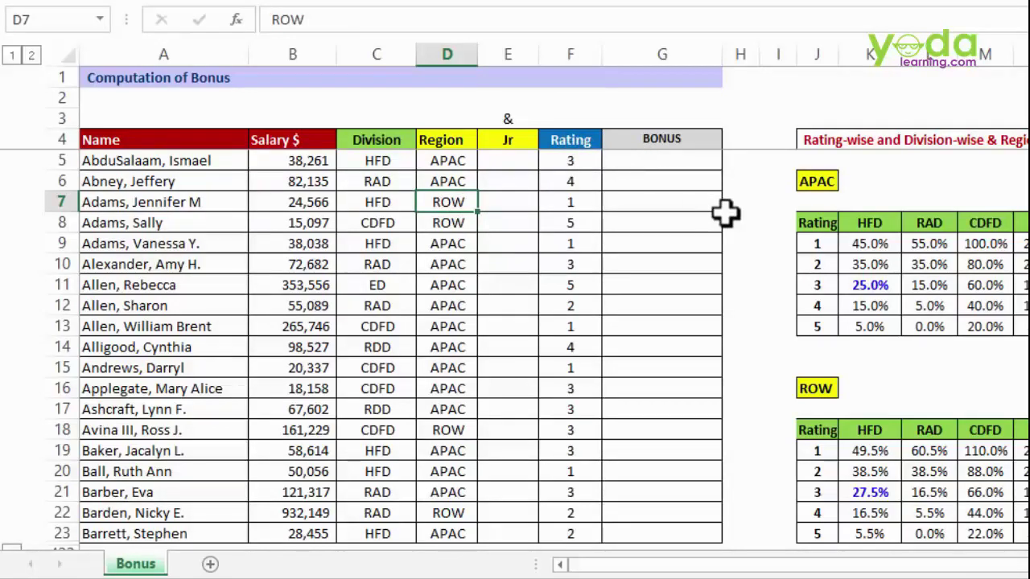
{"action": "left_click_drag", "start_coordinate": [818, 224], "coordinate": [824, 328]}
{"action": "left_click_drag", "start_coordinate": [869, 223], "coordinate": [1029, 222]}
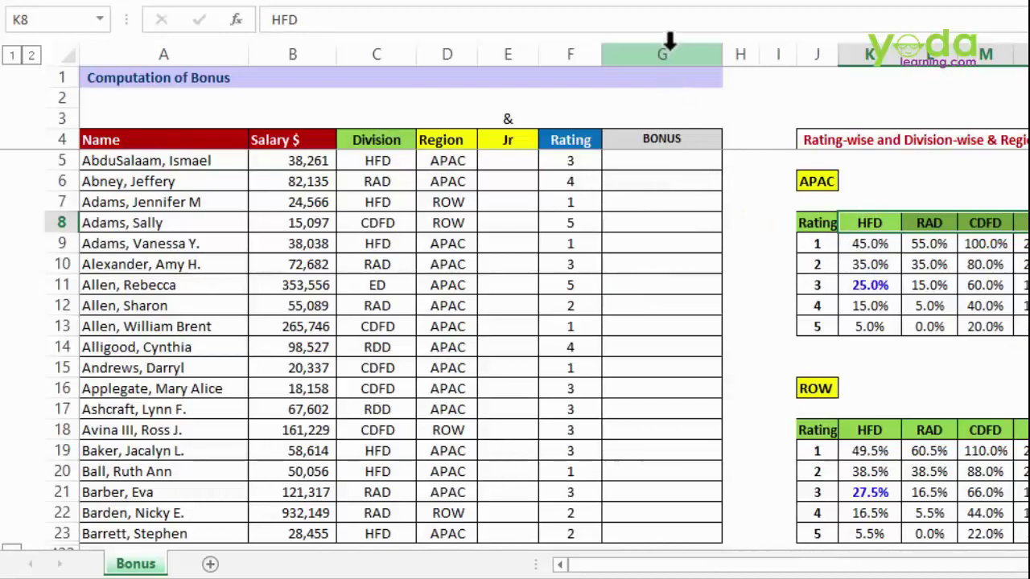
- Look up the first employee's HFD, APAC, rating 3 rate and enter 25% in G5
{"action": "left_click", "coordinate": [669, 41]}
{"action": "left_click", "coordinate": [674, 204]}
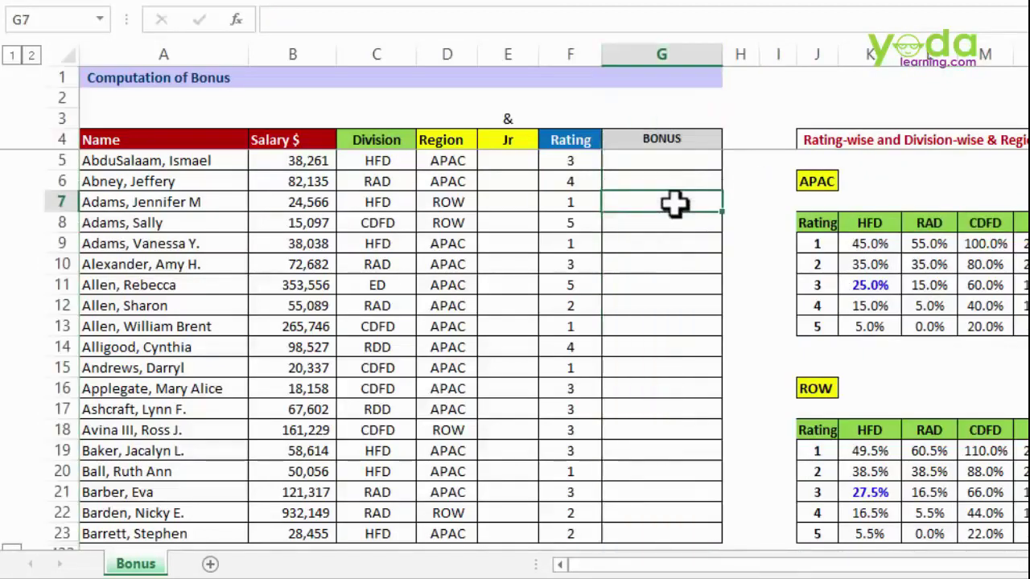
{"action": "left_click", "coordinate": [374, 160]}
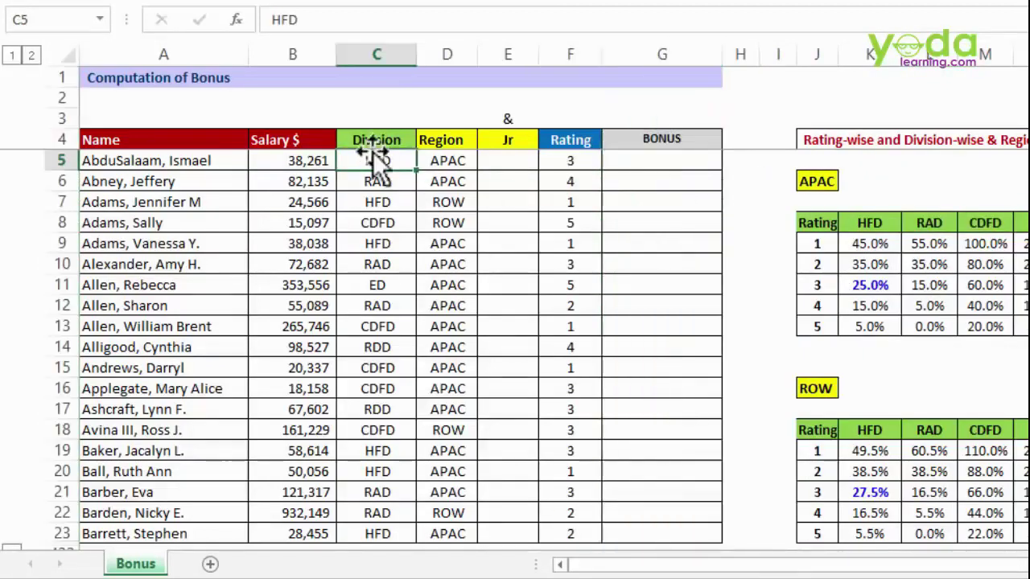
{"action": "left_click", "coordinate": [566, 165]}
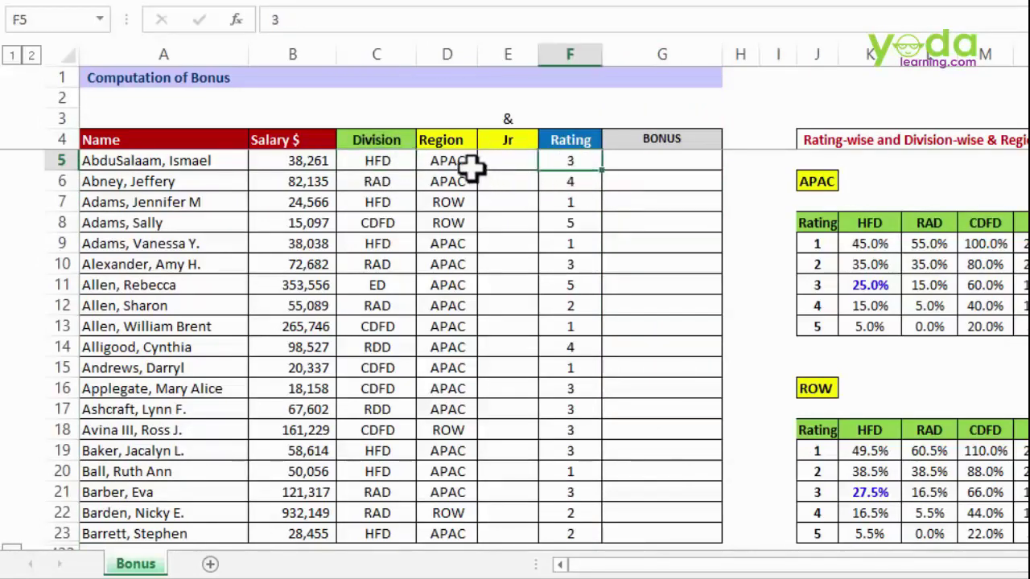
{"action": "left_click", "coordinate": [447, 165]}
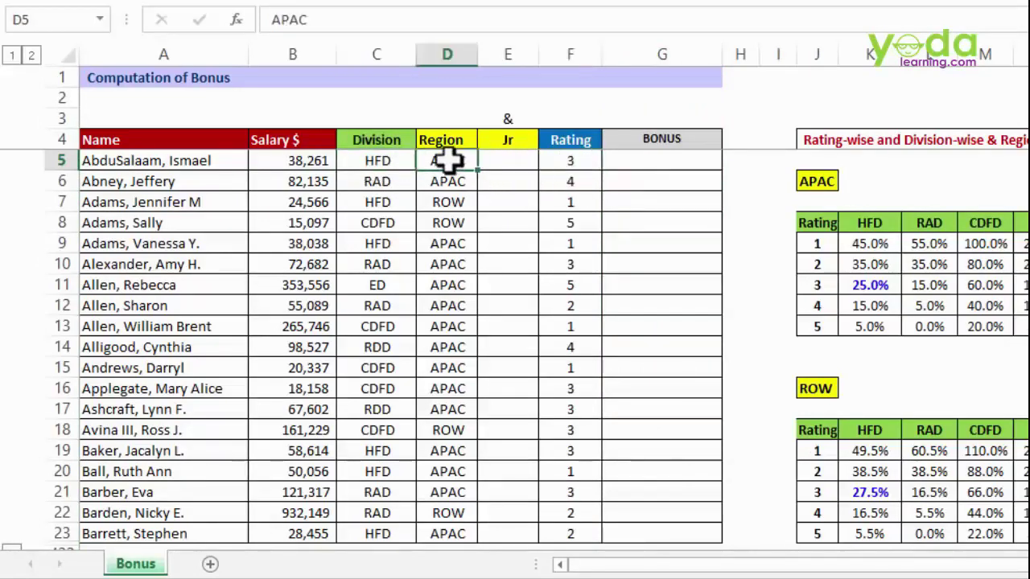
{"action": "left_click", "coordinate": [817, 185]}
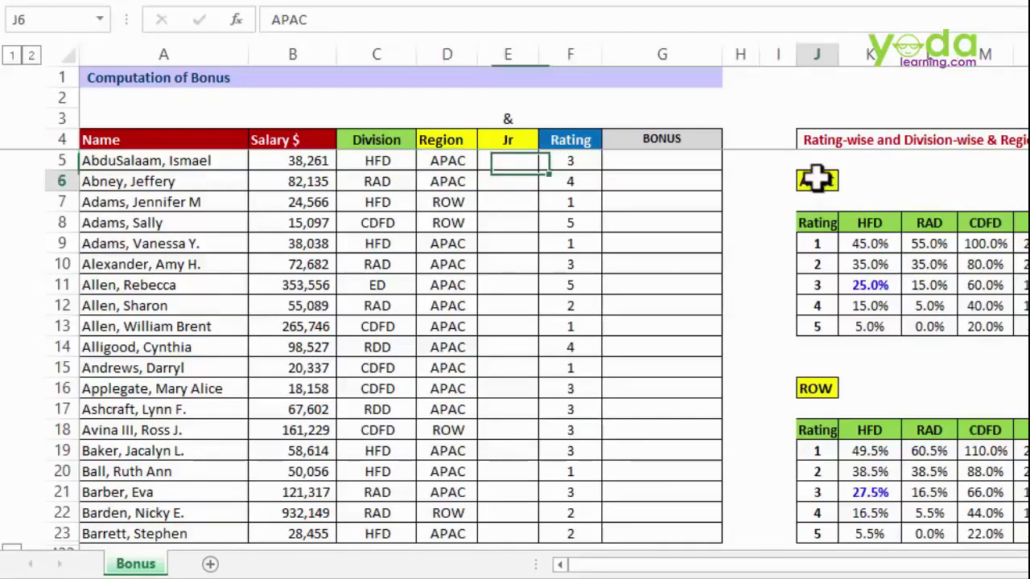
{"action": "left_click", "coordinate": [871, 223]}
{"action": "left_click", "coordinate": [819, 282]}
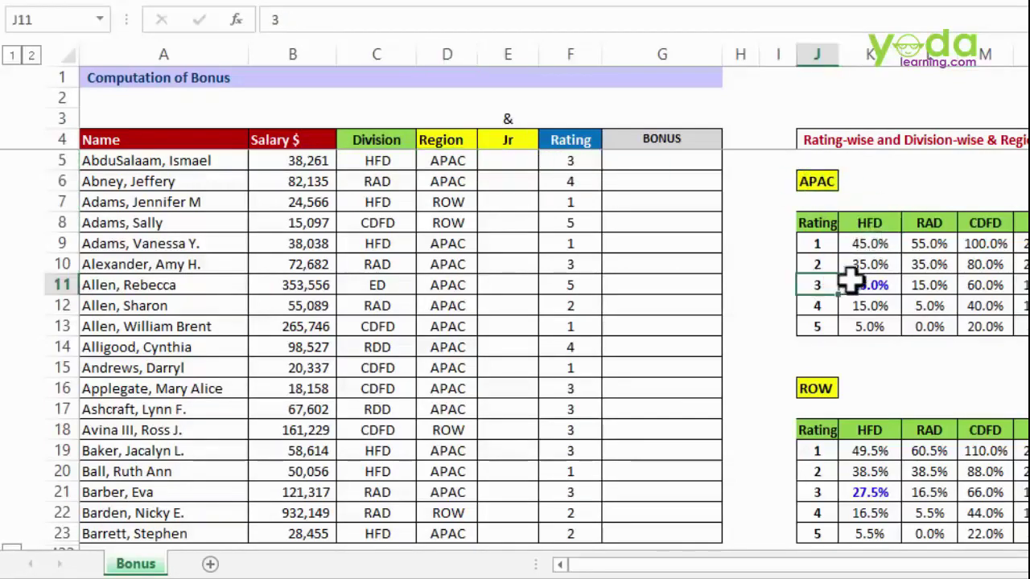
{"action": "left_click", "coordinate": [852, 281]}
{"action": "left_click", "coordinate": [696, 161]}
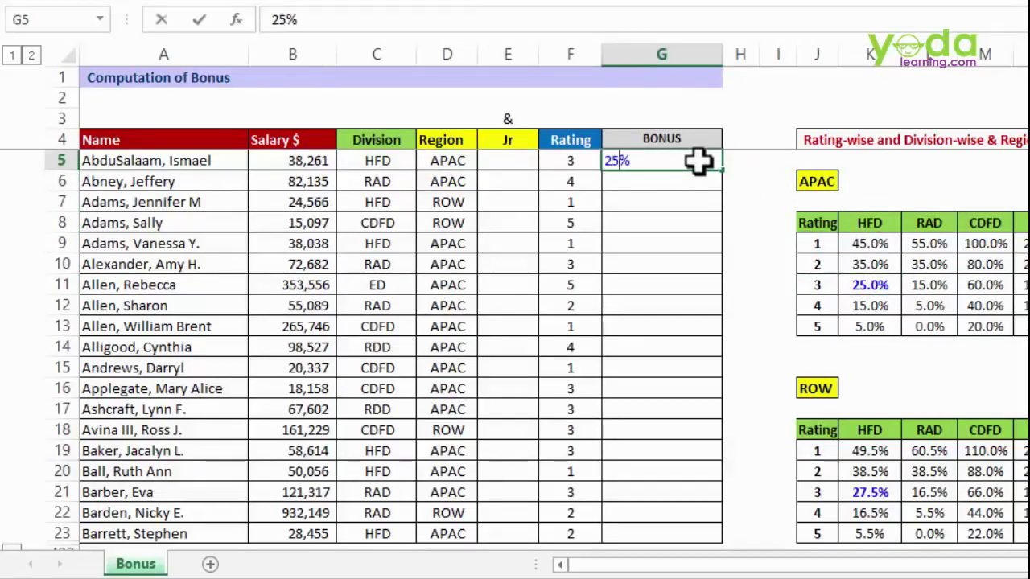
{"action": "left_click", "coordinate": [674, 215]}
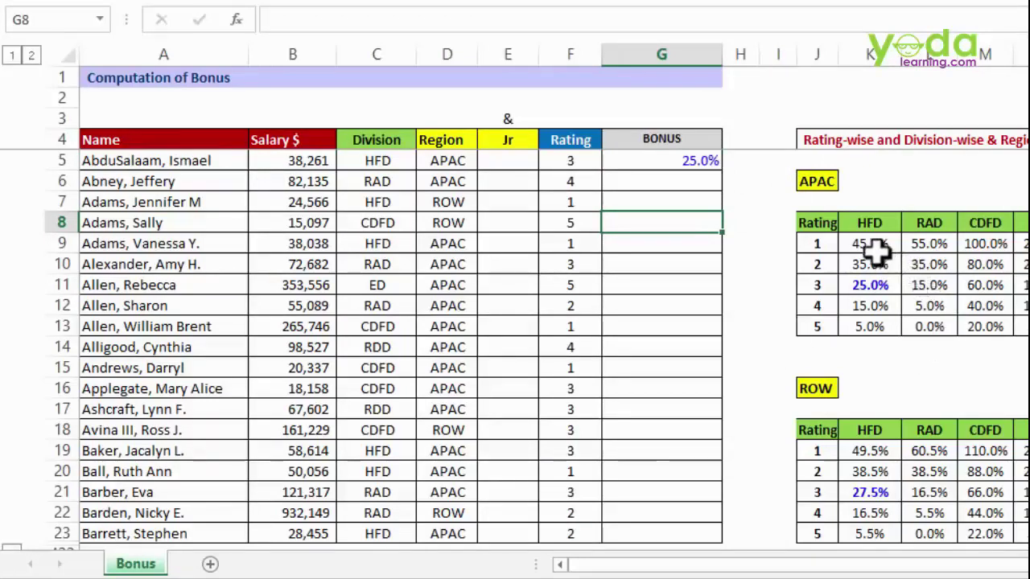
- Relate the APAC table's label, HFD column and ratings to the Region, Division and Rating columns, then highlight the APAC and ROW rate grids
{"action": "left_click", "coordinate": [873, 244]}
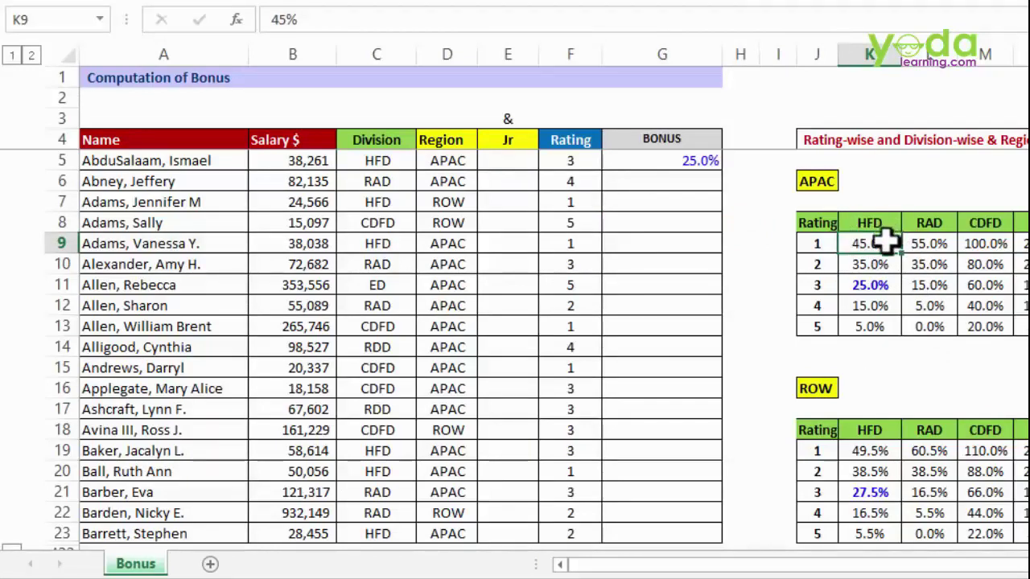
{"action": "left_click", "coordinate": [830, 183]}
{"action": "left_click", "coordinate": [875, 224]}
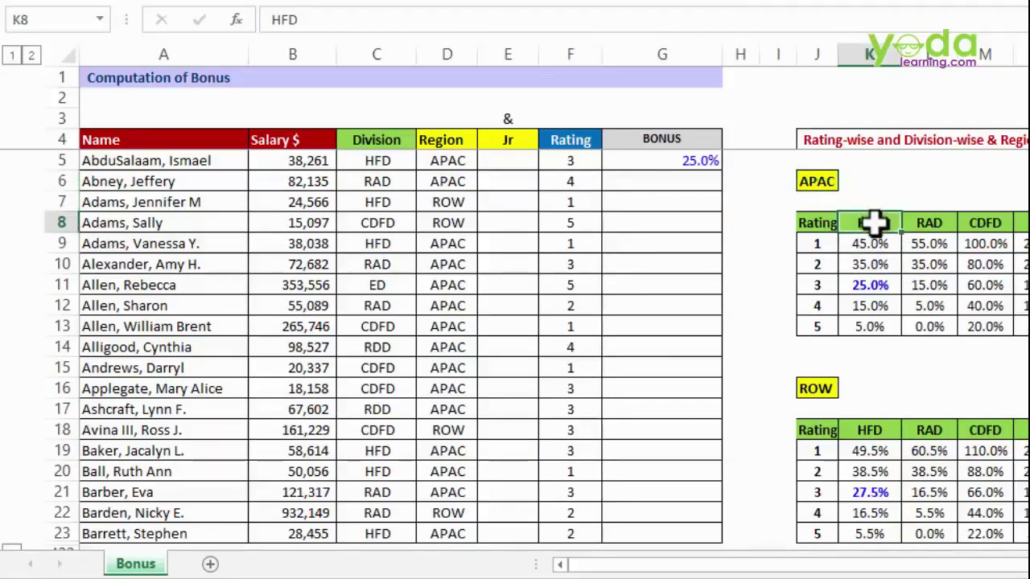
{"action": "left_click", "coordinate": [818, 241]}
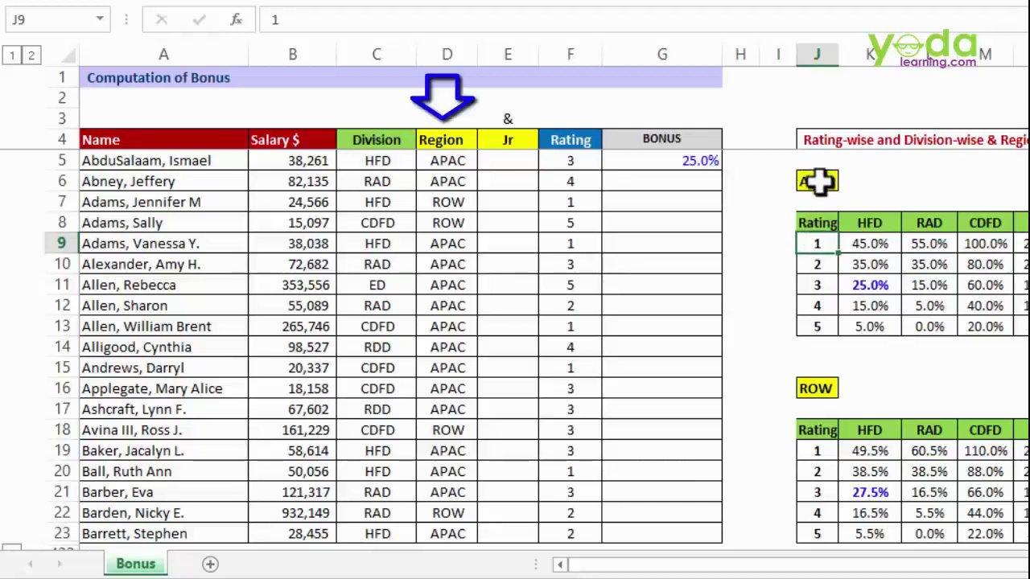
{"action": "left_click", "coordinate": [817, 182]}
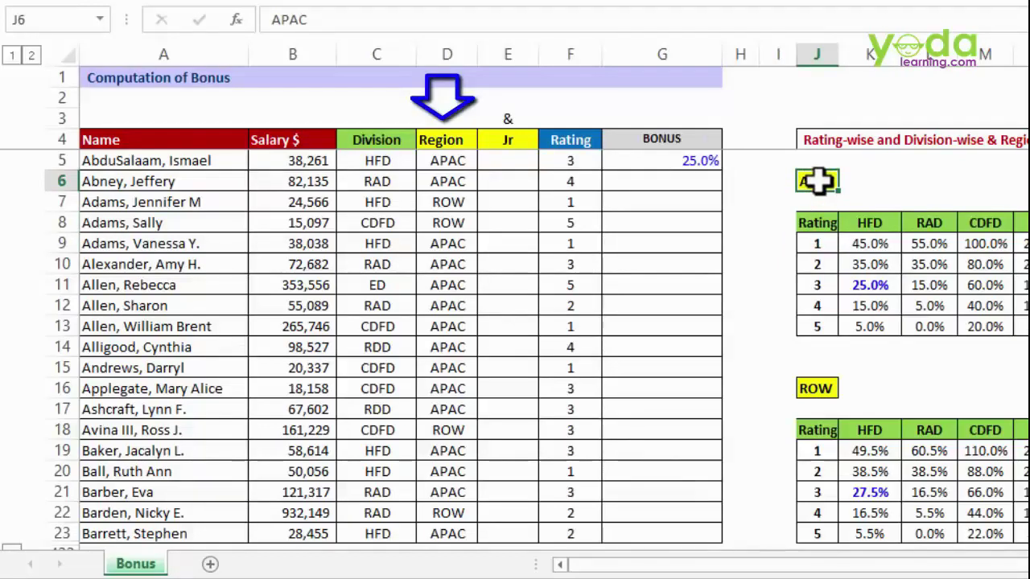
{"action": "left_click", "coordinate": [873, 222]}
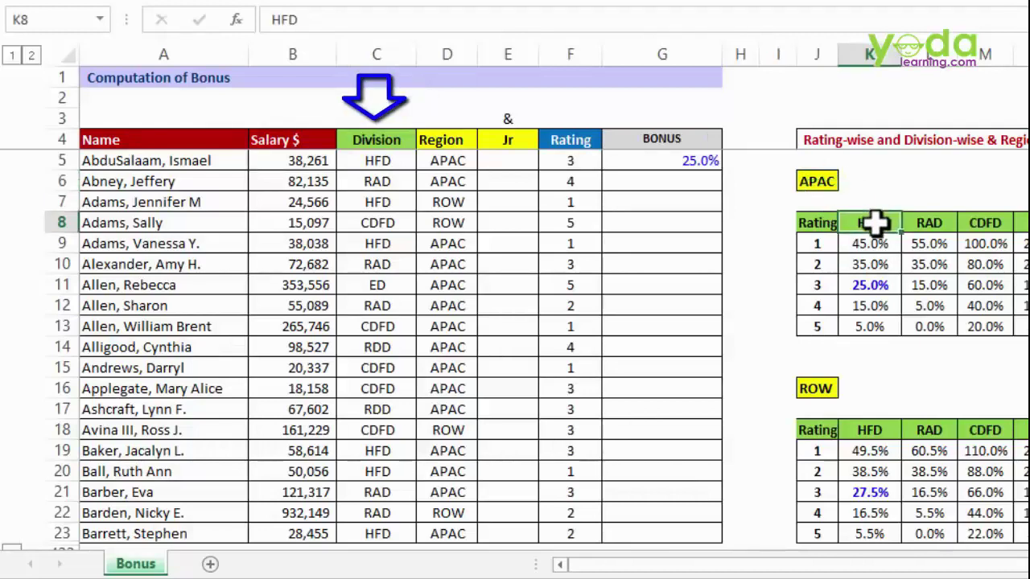
{"action": "left_click", "coordinate": [824, 243]}
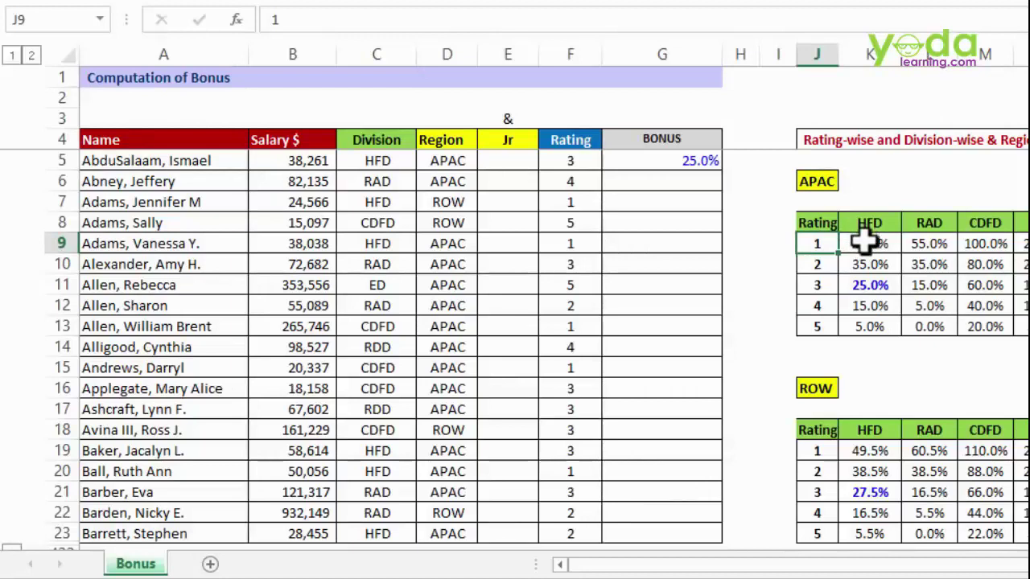
{"action": "left_click_drag", "start_coordinate": [869, 244], "coordinate": [867, 325]}
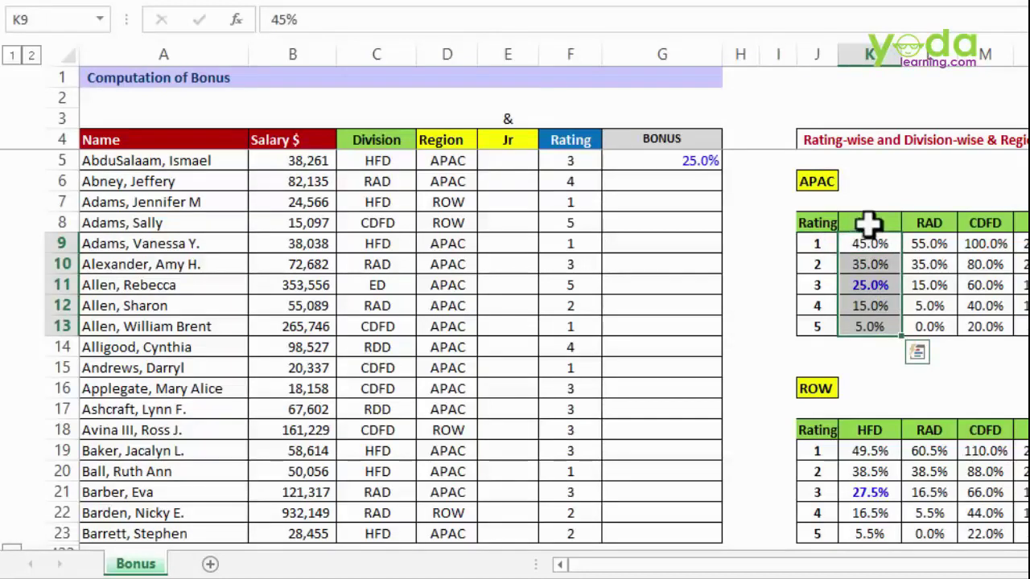
{"action": "left_click_drag", "start_coordinate": [868, 223], "coordinate": [873, 316]}
{"action": "scroll", "coordinate": [909, 363], "scroll_direction": "down", "scroll_amount": 1}
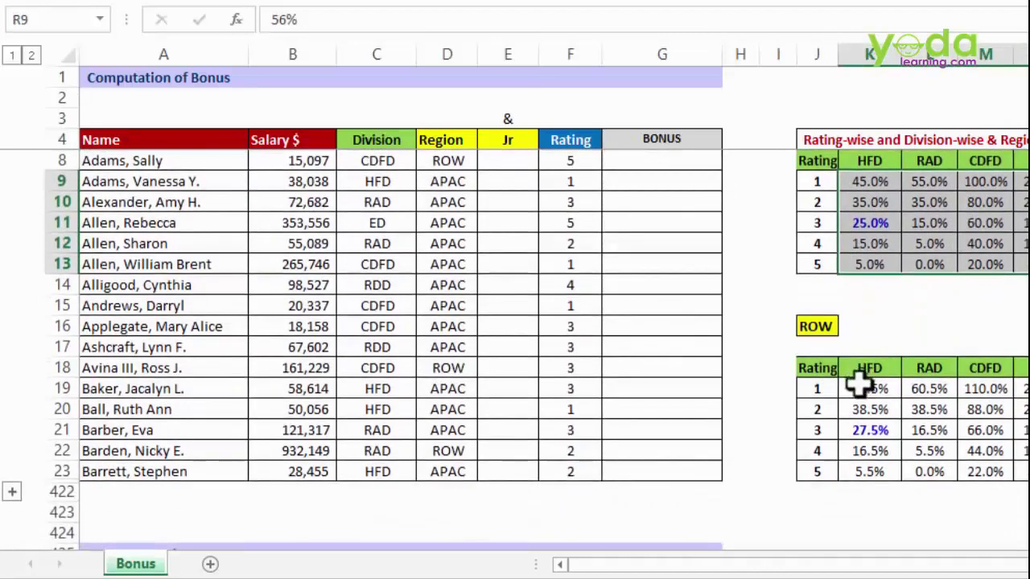
{"action": "left_click_drag", "start_coordinate": [855, 388], "coordinate": [1029, 475]}
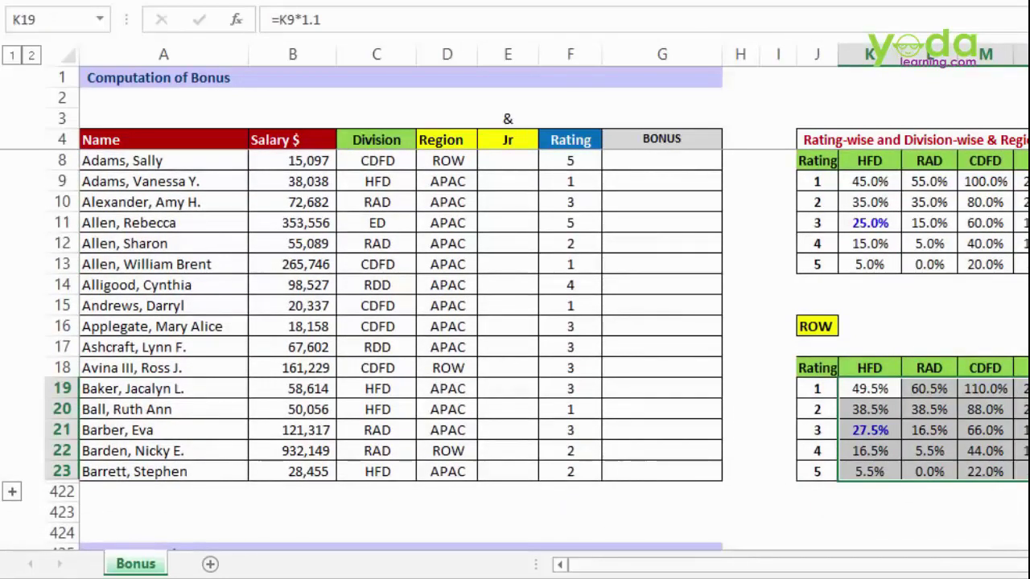
{"action": "scroll", "coordinate": [942, 346], "scroll_direction": "up", "scroll_amount": 1}
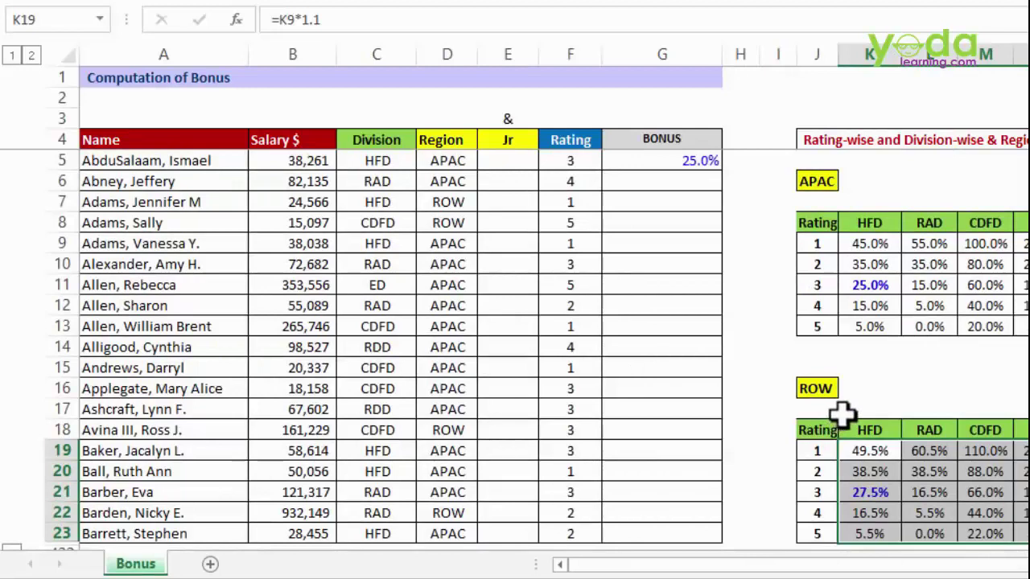
- Start rewriting G5 as =IF(AND(F5=1, …) to test the rating
{"action": "left_click", "coordinate": [683, 161]}
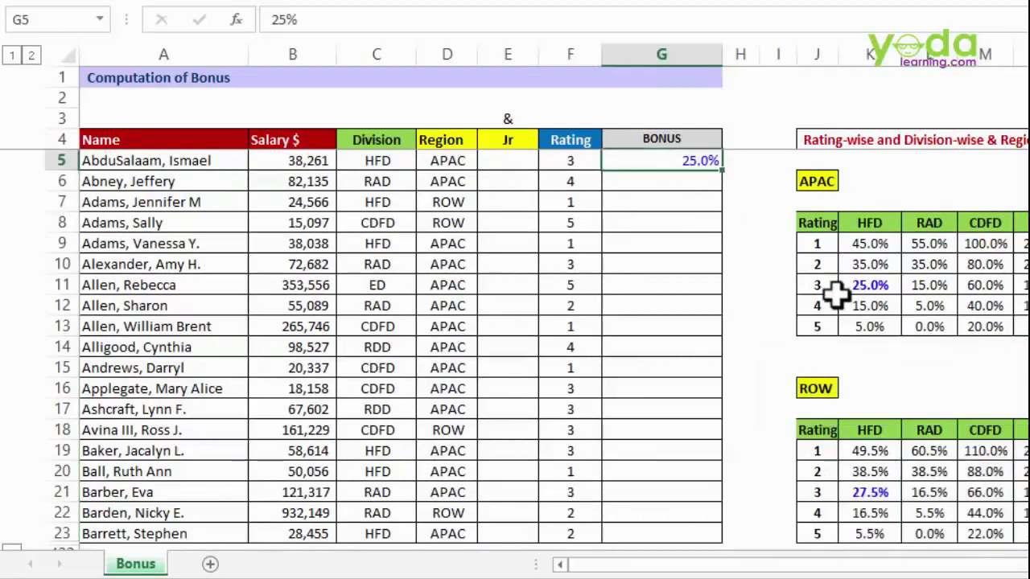
{"action": "type", "text": "="}
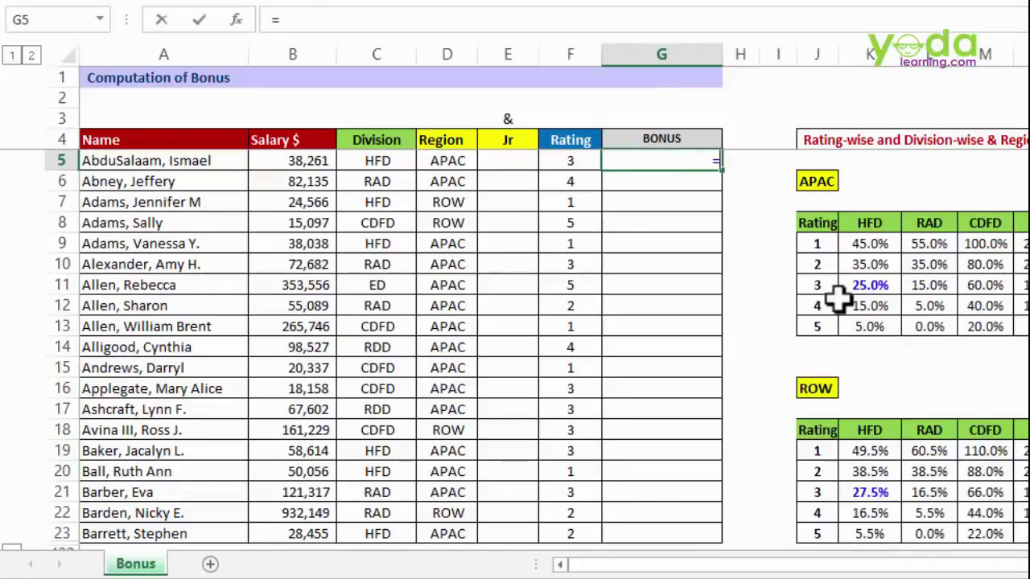
{"action": "type", "text": "if"}
{"action": "key", "text": "Tab"}
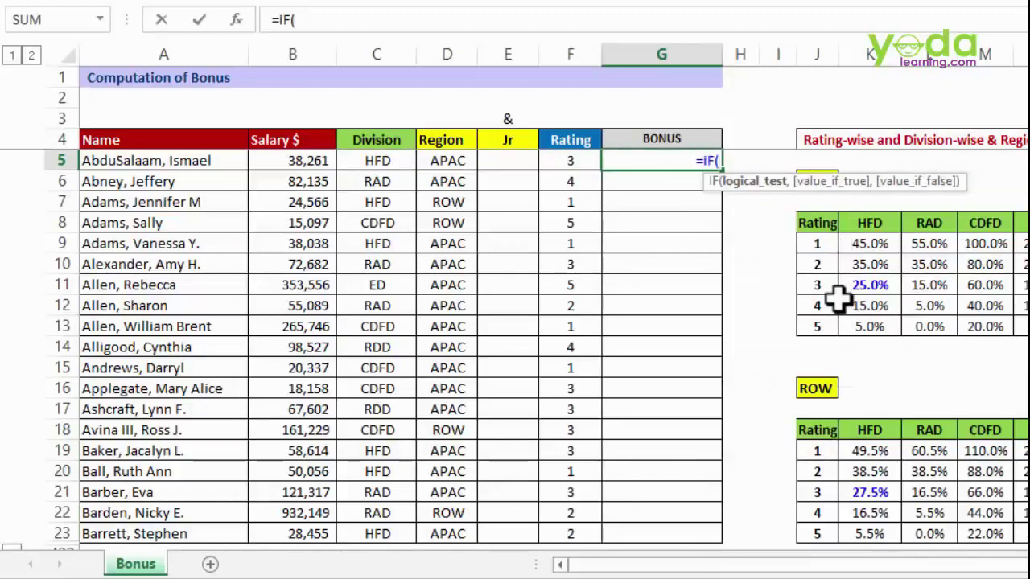
{"action": "type", "text": "and"}
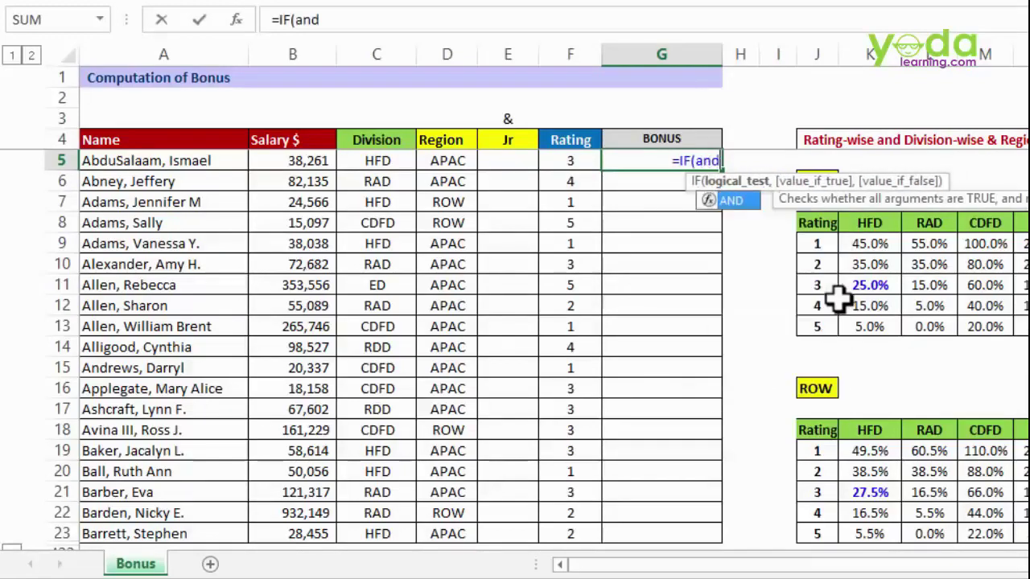
{"action": "key", "text": "Tab"}
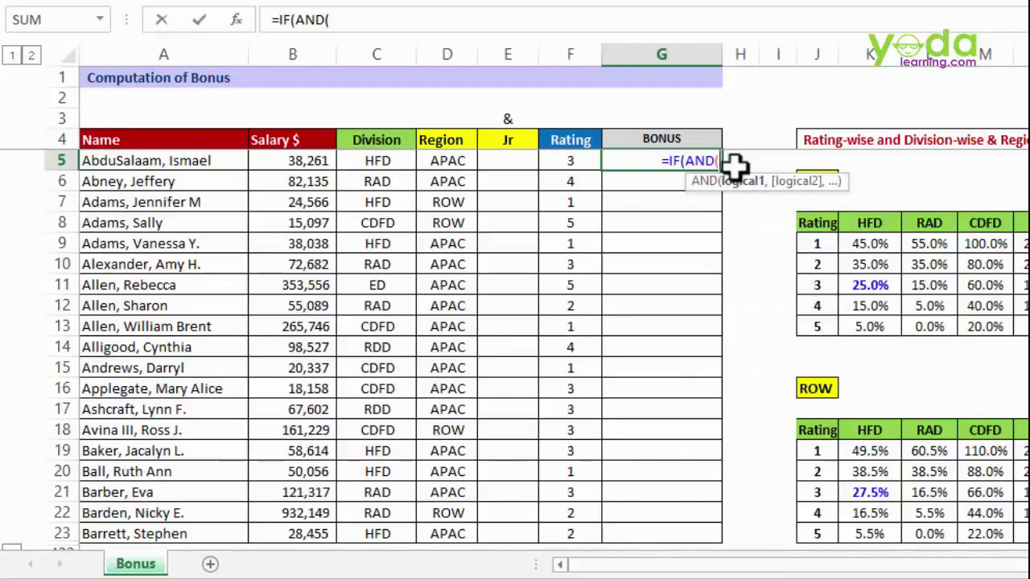
{"action": "left_click", "coordinate": [576, 158]}
{"action": "type", "text": "=1,"}
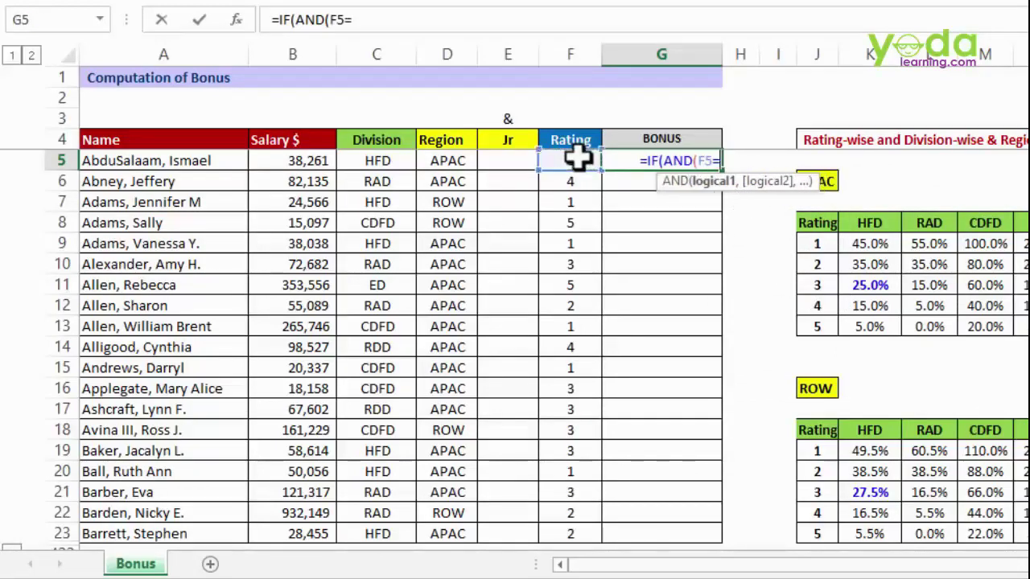
- Add the D5="APAC" and C5="HFD" conditions with a 45% result, then highlight parts of the formula
{"action": "left_click", "coordinate": [435, 161]}
{"action": "type", "text": "=\"APAC\","}
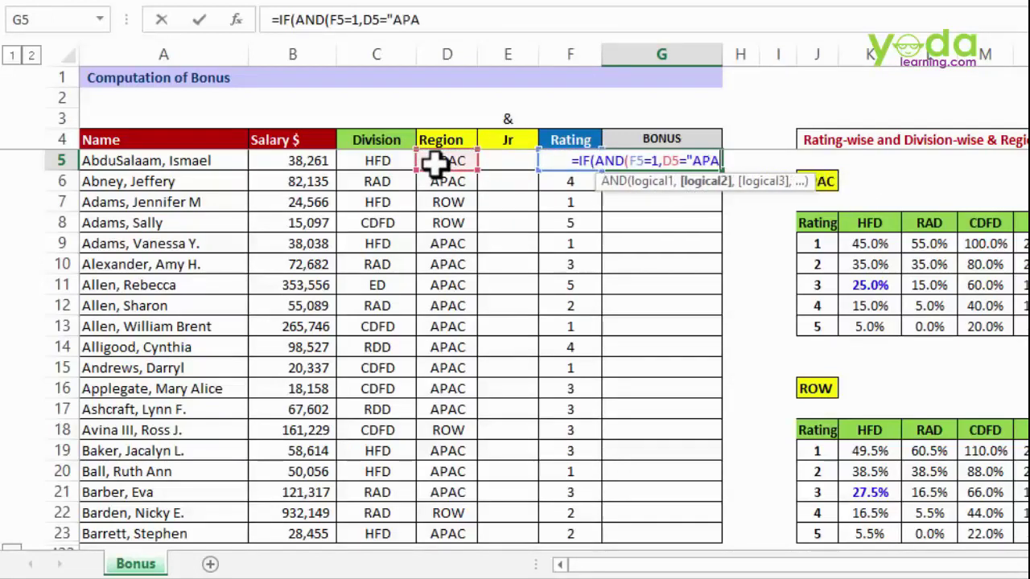
{"action": "left_click", "coordinate": [389, 161]}
{"action": "type", "text": "=\"HFD"}
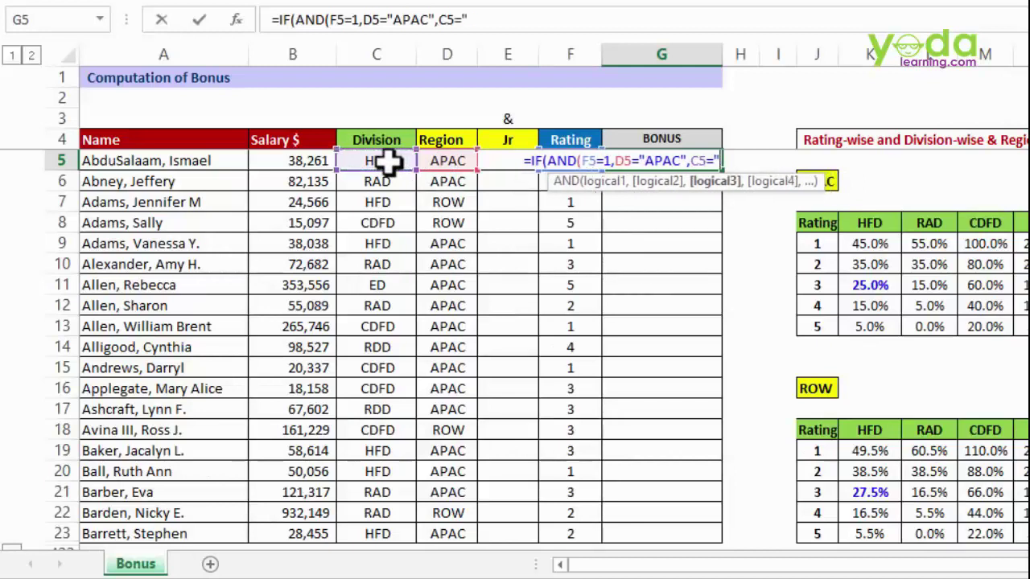
{"action": "type", "text": "\")"}
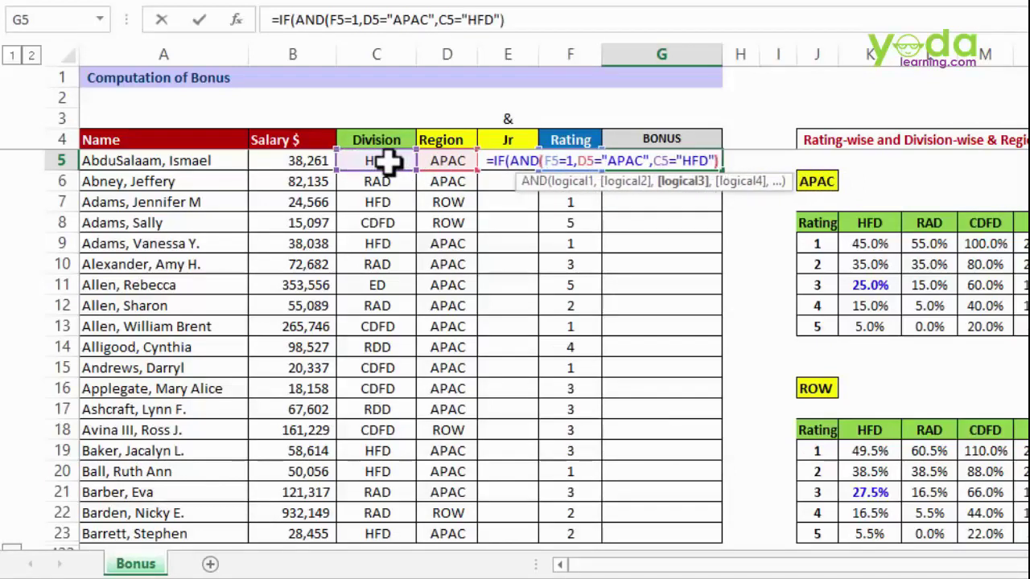
{"action": "type", "text": ",45%"}
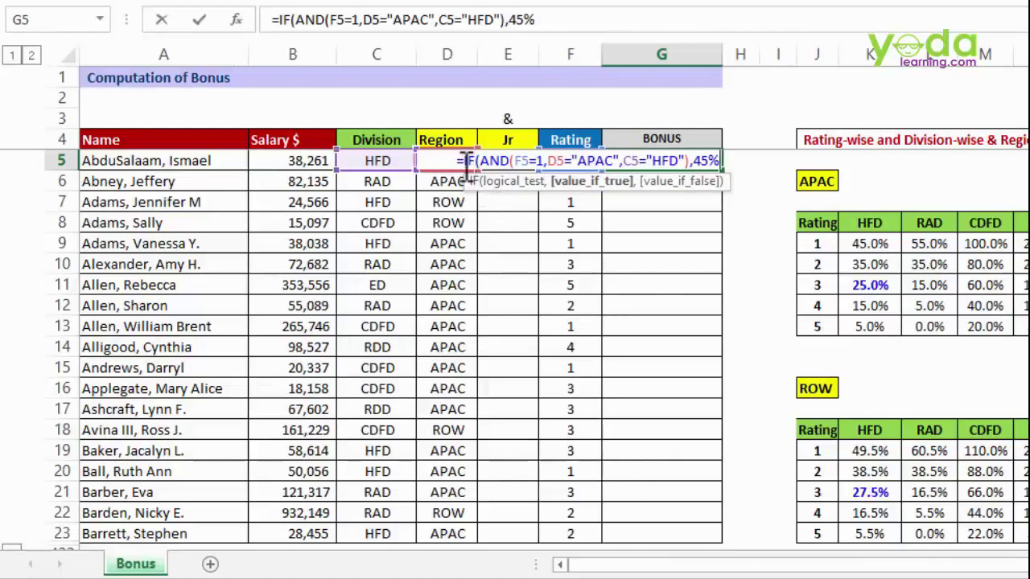
{"action": "left_click_drag", "start_coordinate": [693, 160], "coordinate": [718, 161]}
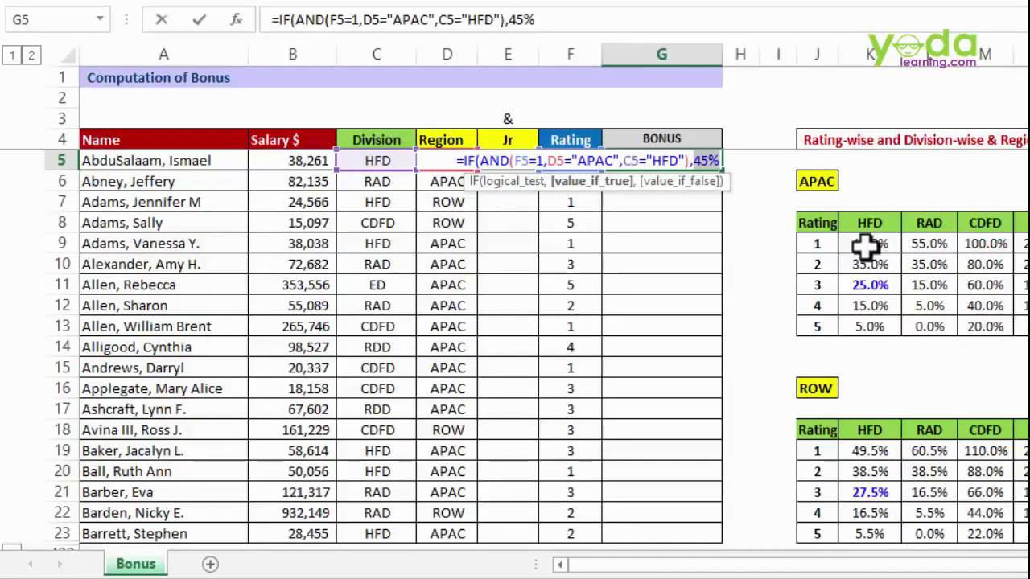
{"action": "left_click_drag", "start_coordinate": [464, 160], "coordinate": [712, 160]}
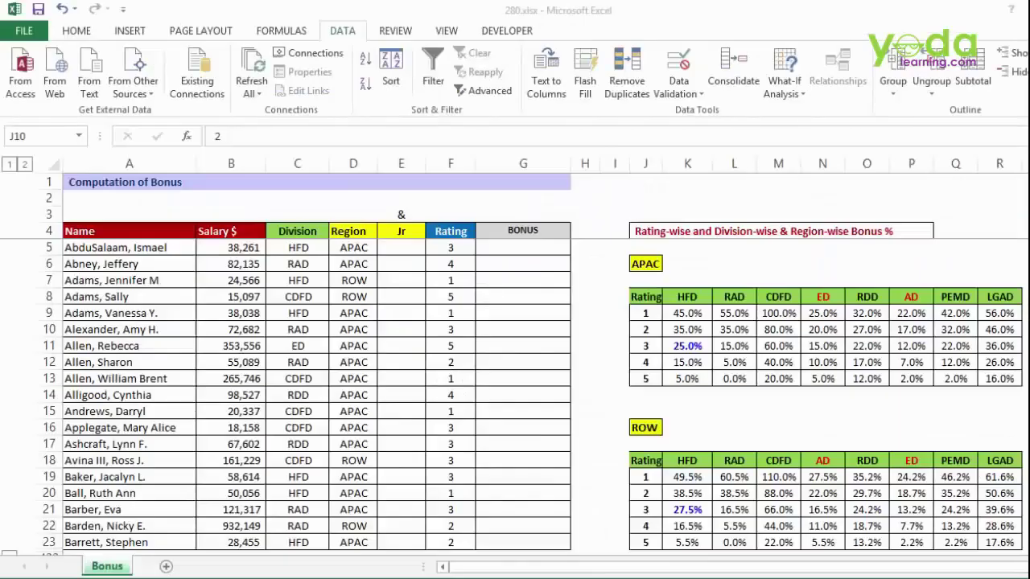
{"action": "left_click", "coordinate": [523, 248]}
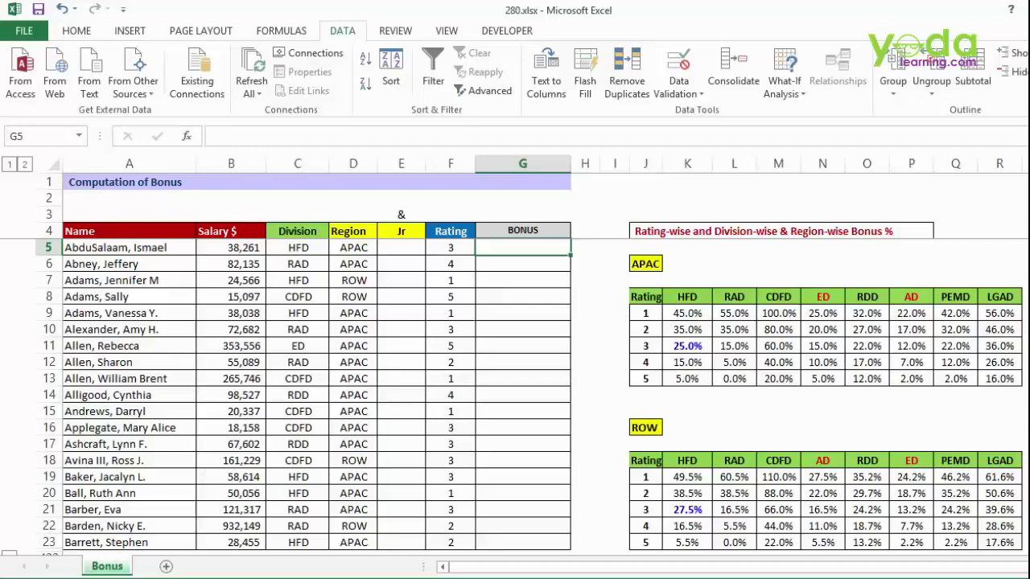
{"action": "left_click_drag", "start_coordinate": [128, 248], "coordinate": [128, 362]}
{"action": "left_click_drag", "start_coordinate": [297, 247], "coordinate": [297, 362]}
{"action": "left_click_drag", "start_coordinate": [353, 248], "coordinate": [353, 379]}
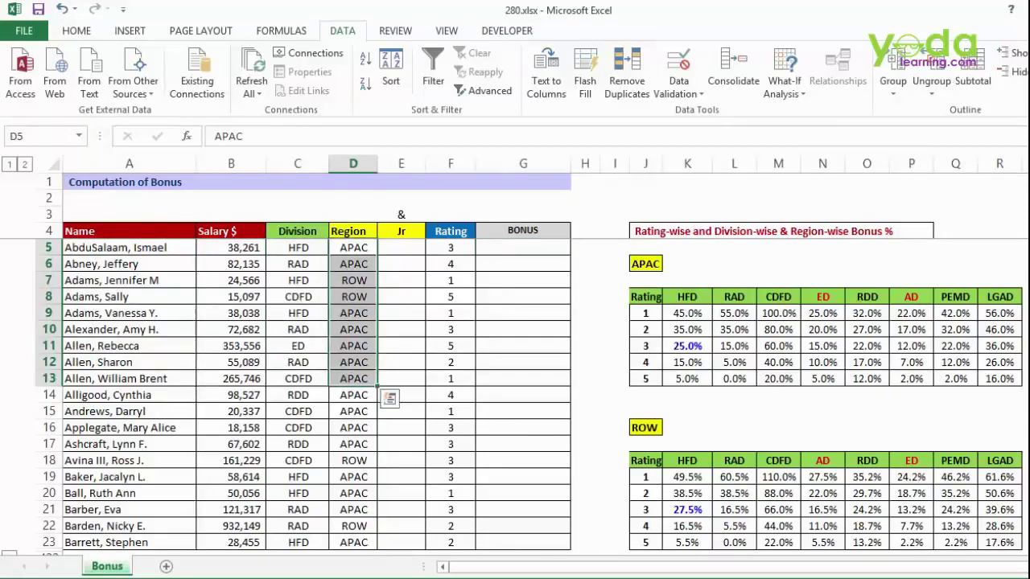
{"action": "left_click_drag", "start_coordinate": [450, 248], "coordinate": [450, 395]}
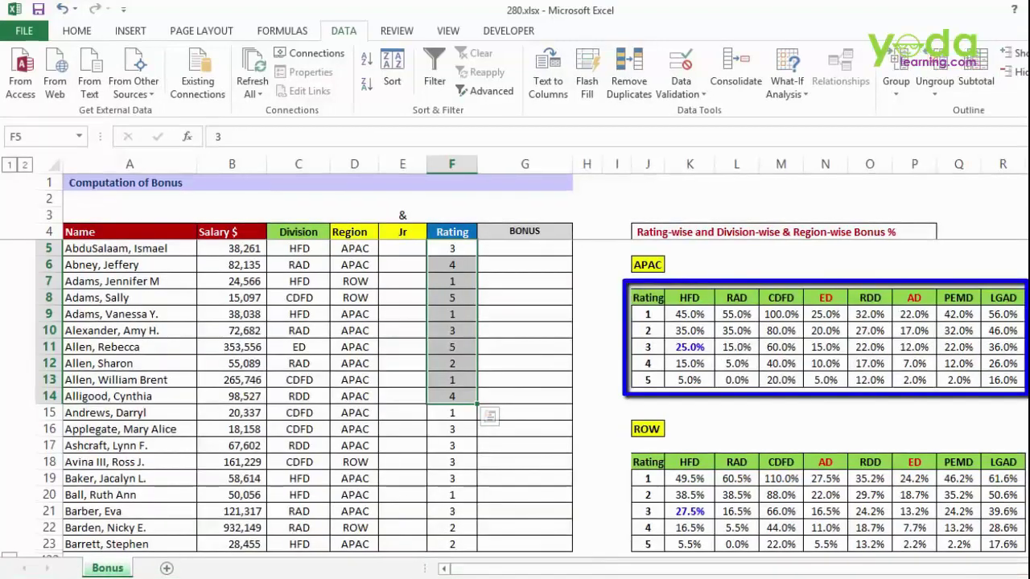
{"action": "mouse_move", "coordinate": [645, 297]}
{"action": "left_mouse_down"}
{"action": "mouse_move", "coordinate": [999, 362]}
{"action": "mouse_move", "coordinate": [999, 379]}
{"action": "left_mouse_up"}
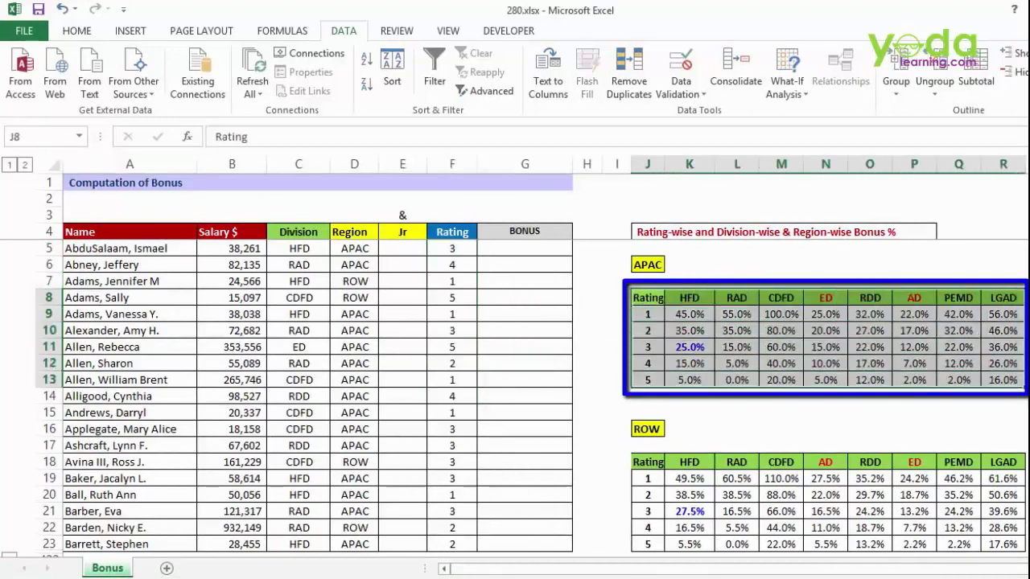
- Name the selected APAC bonus table apac in the Name Box
{"action": "left_click", "coordinate": [41, 137]}
{"action": "type", "text": "apac"}
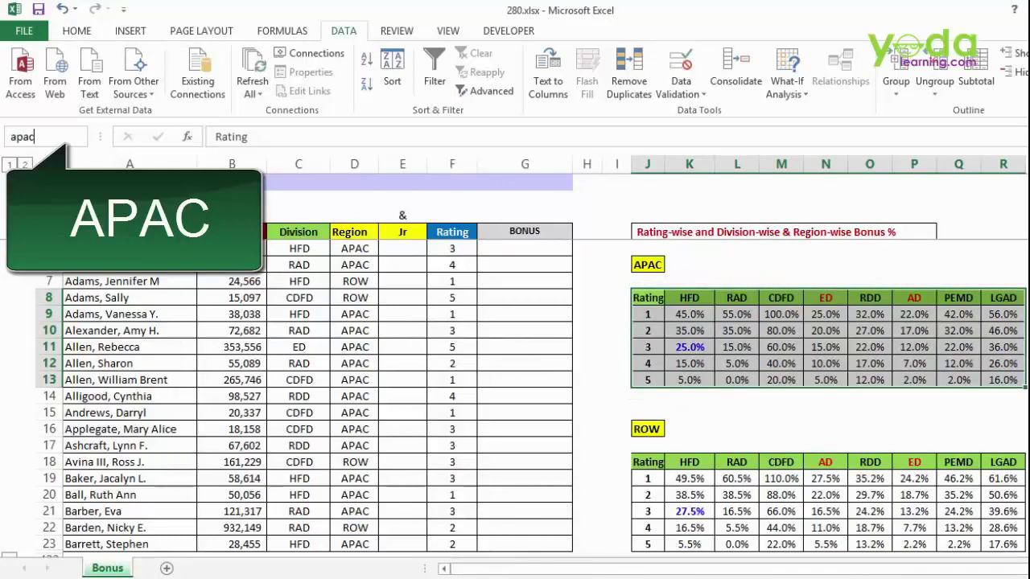
{"action": "key", "text": "Return"}
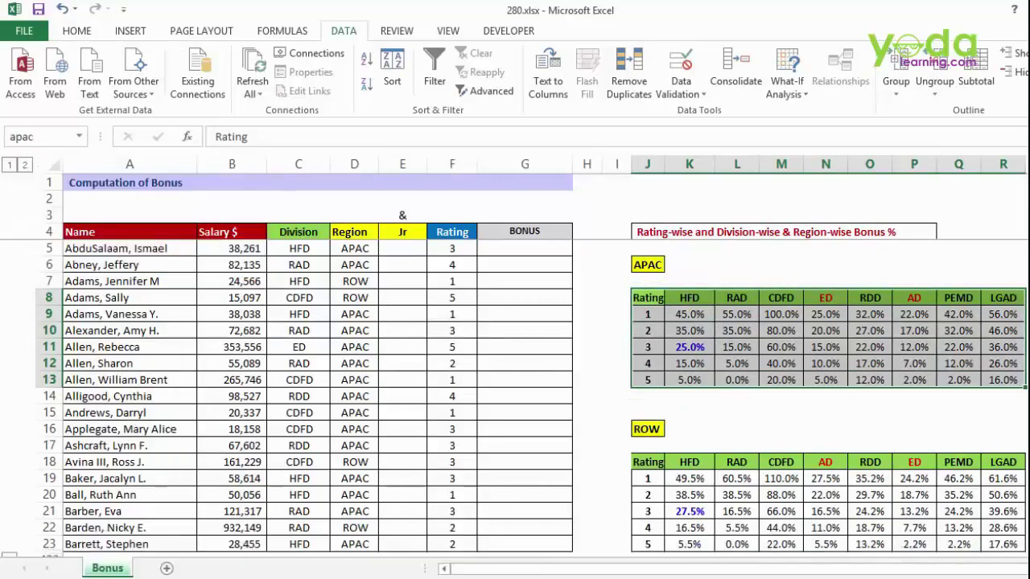
{"action": "key", "text": "ctrl+c"}
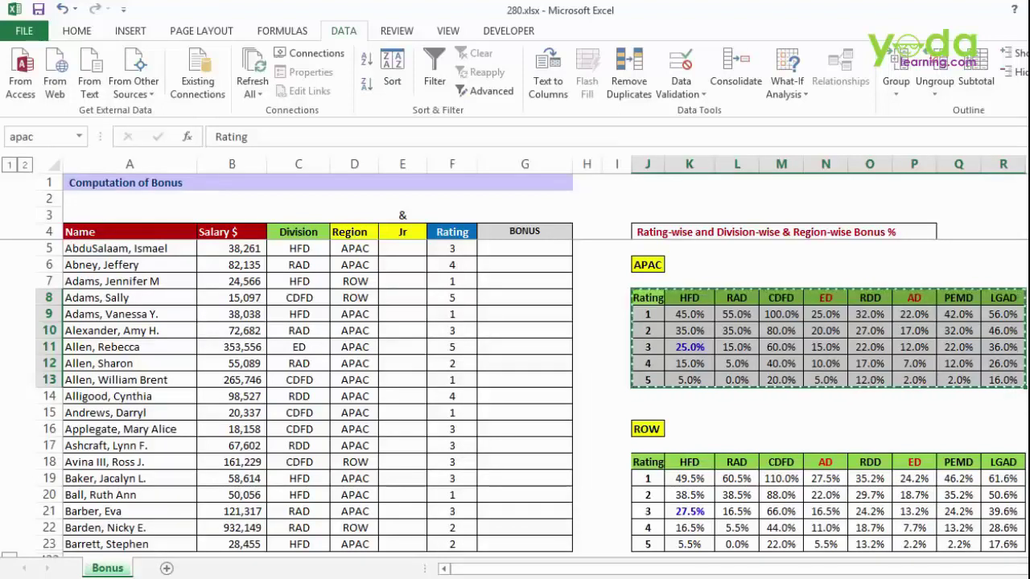
- Name the APAC header row J8:R8 apach
{"action": "left_click_drag", "start_coordinate": [648, 298], "coordinate": [1003, 298]}
{"action": "key", "text": "ctrl+c"}
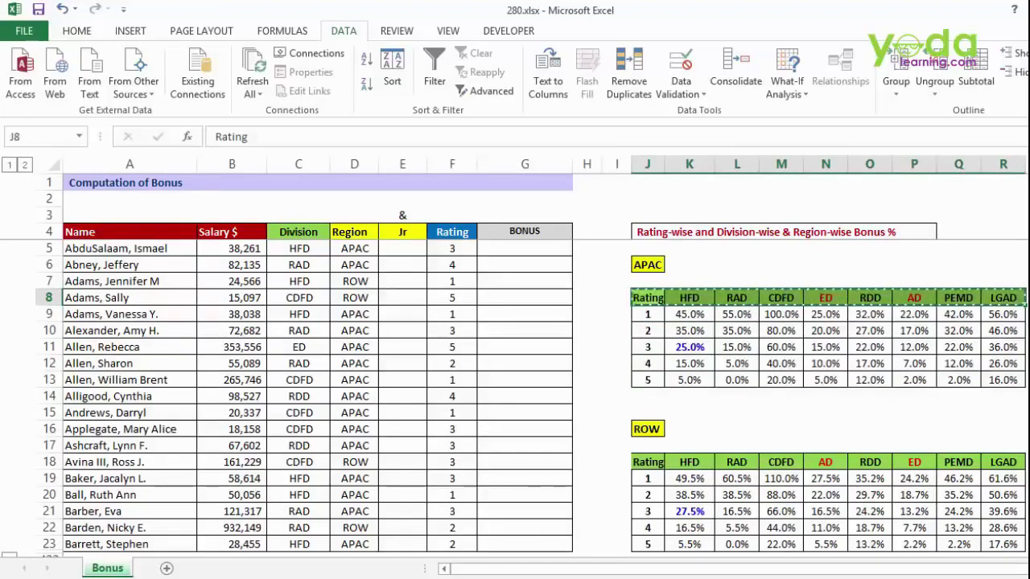
{"action": "left_click", "coordinate": [914, 348]}
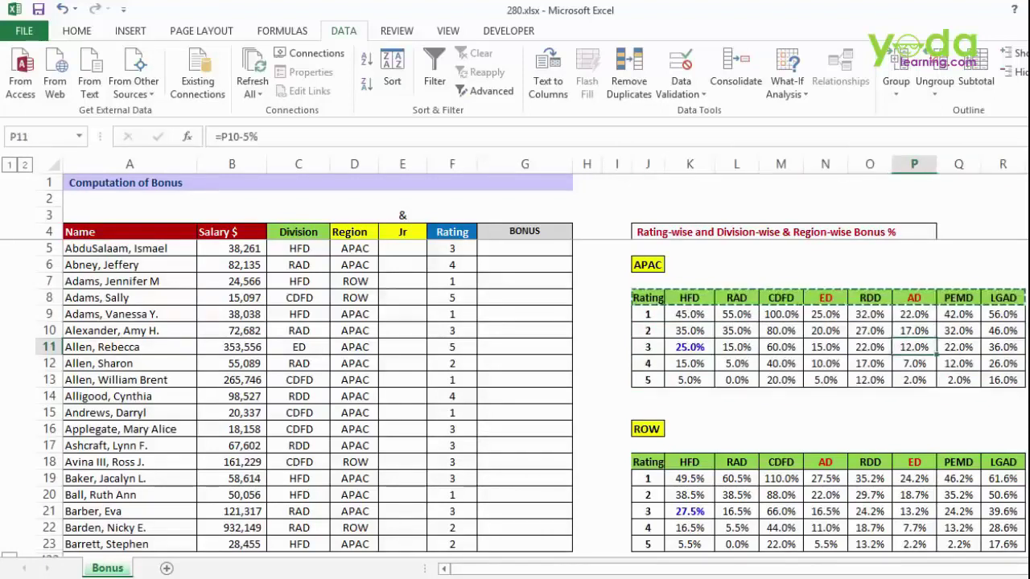
{"action": "left_click_drag", "start_coordinate": [648, 297], "coordinate": [1003, 298]}
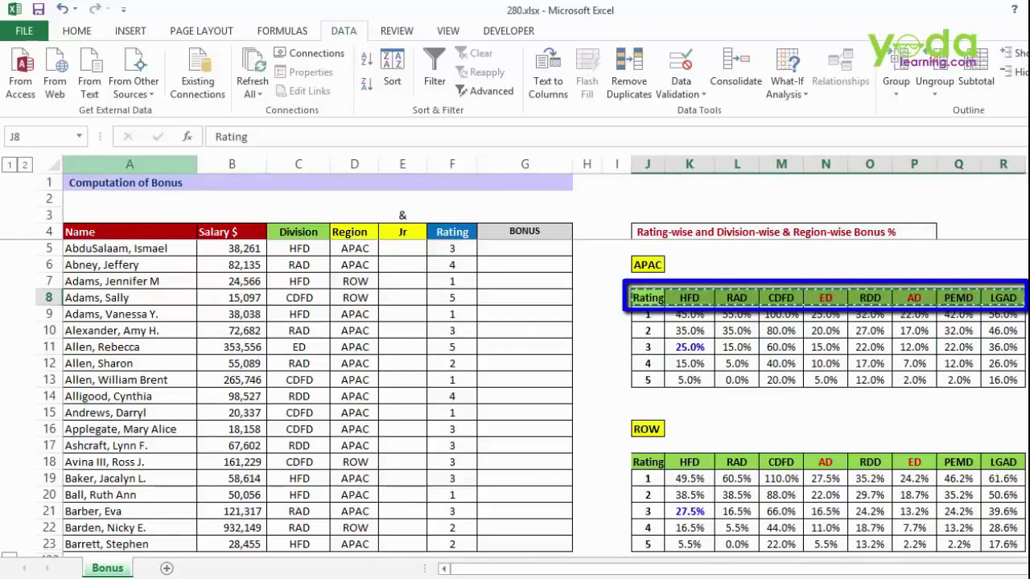
{"action": "left_click", "coordinate": [40, 137]}
{"action": "type", "text": "apac"}
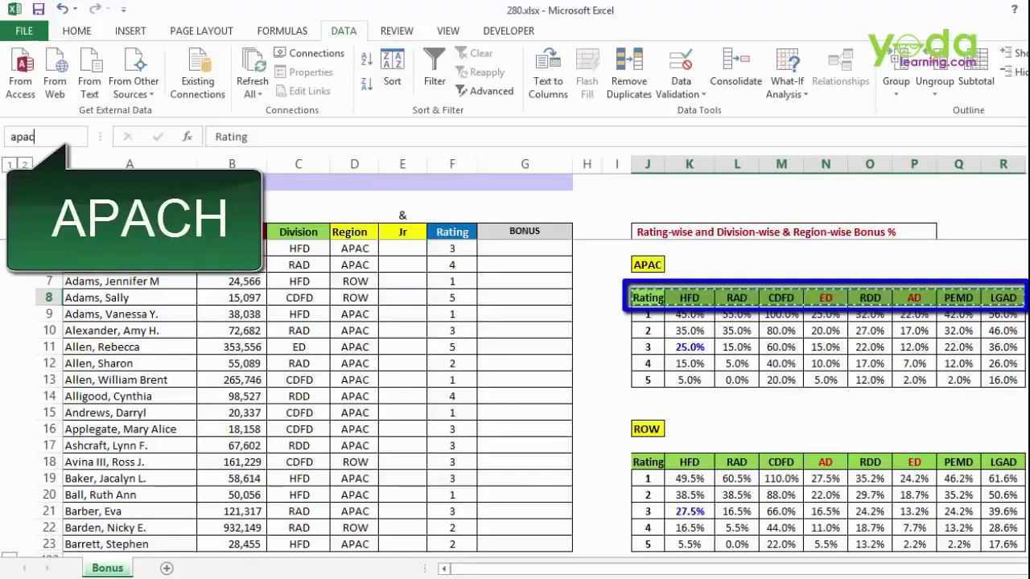
{"action": "type", "text": "h"}
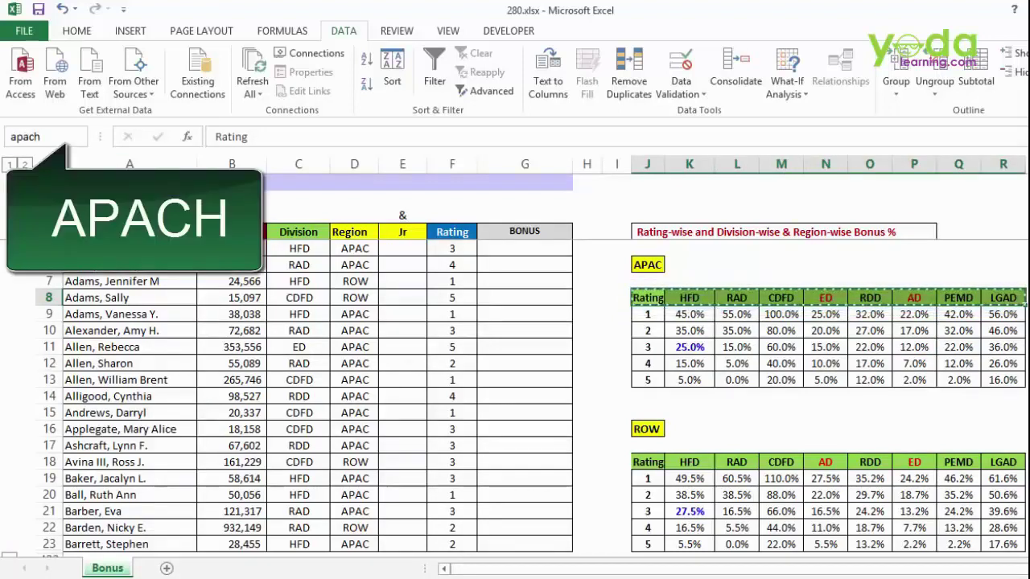
{"action": "key", "text": "Return"}
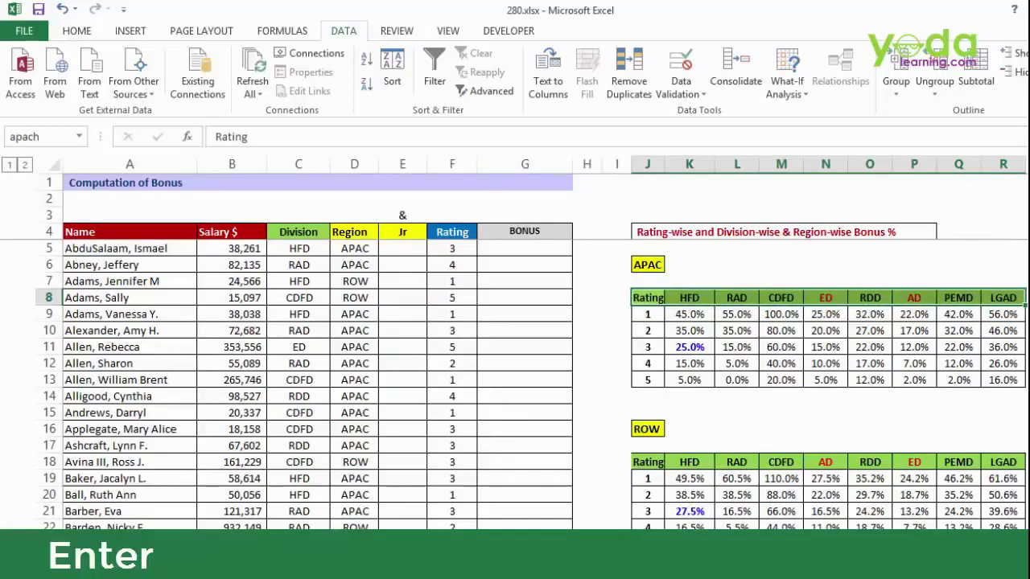
- Name the whole ROW bonus table starting at J18 row
{"action": "scroll", "coordinate": [531, 396], "scroll_direction": "down", "scroll_amount": 3}
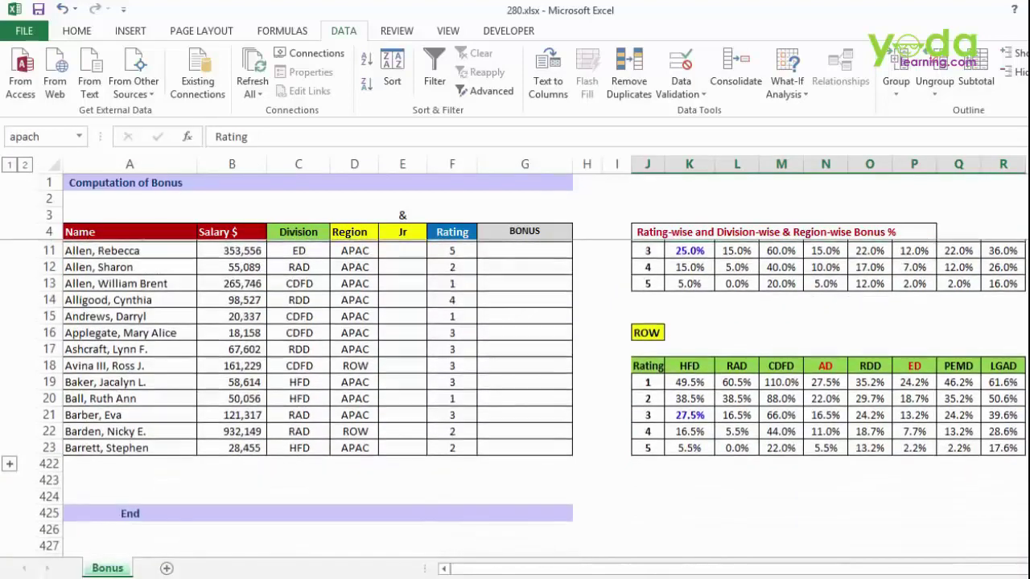
{"action": "left_click", "coordinate": [648, 314]}
{"action": "left_click_drag", "start_coordinate": [648, 314], "coordinate": [1002, 396]}
{"action": "left_click", "coordinate": [37, 136]}
{"action": "key", "text": "BackSpace"}
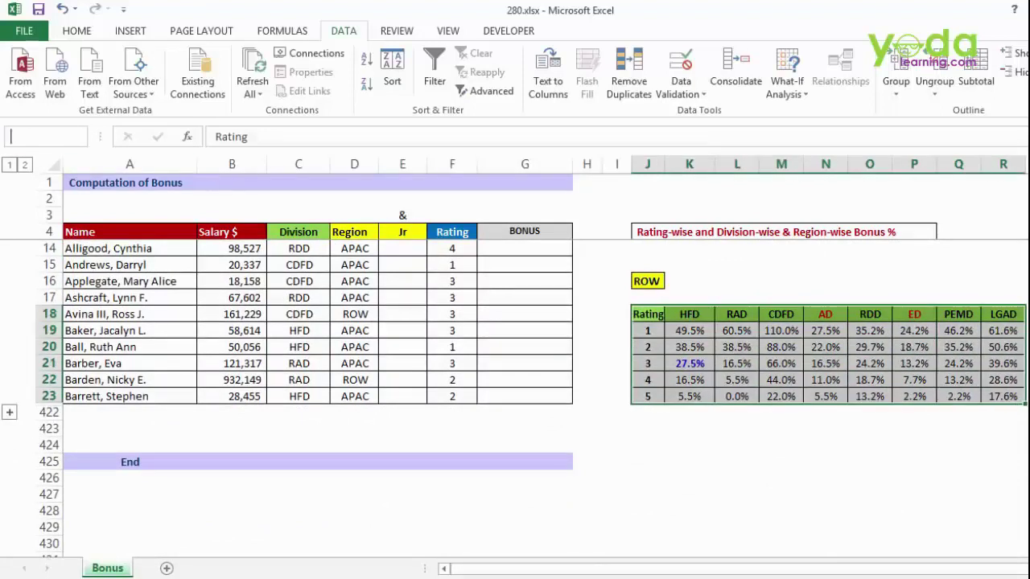
{"action": "type", "text": "row"}
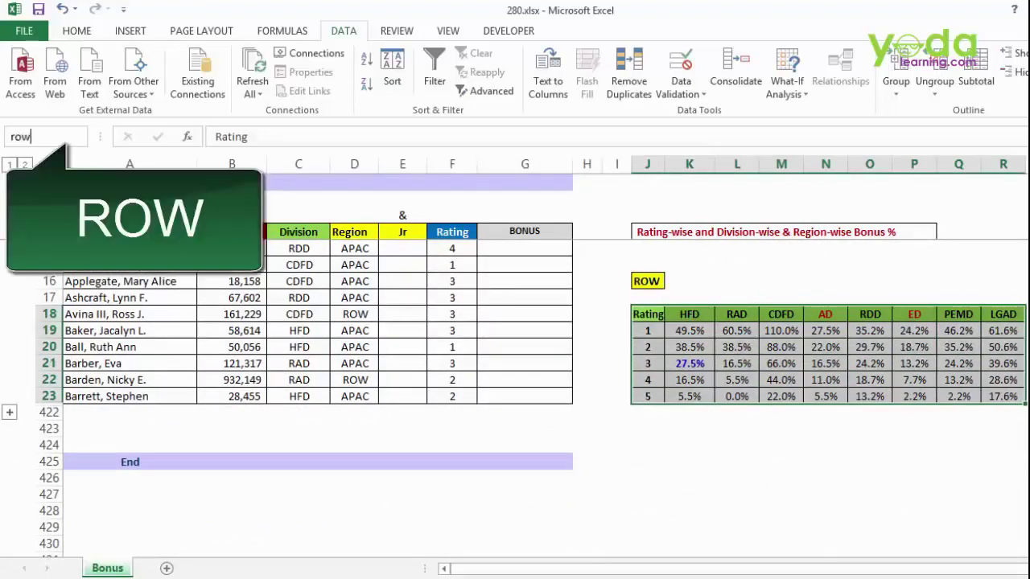
{"action": "key", "text": "Return"}
- Name the ROW table's header row rowh
{"action": "left_click", "coordinate": [647, 298]}
{"action": "left_click", "coordinate": [690, 380]}
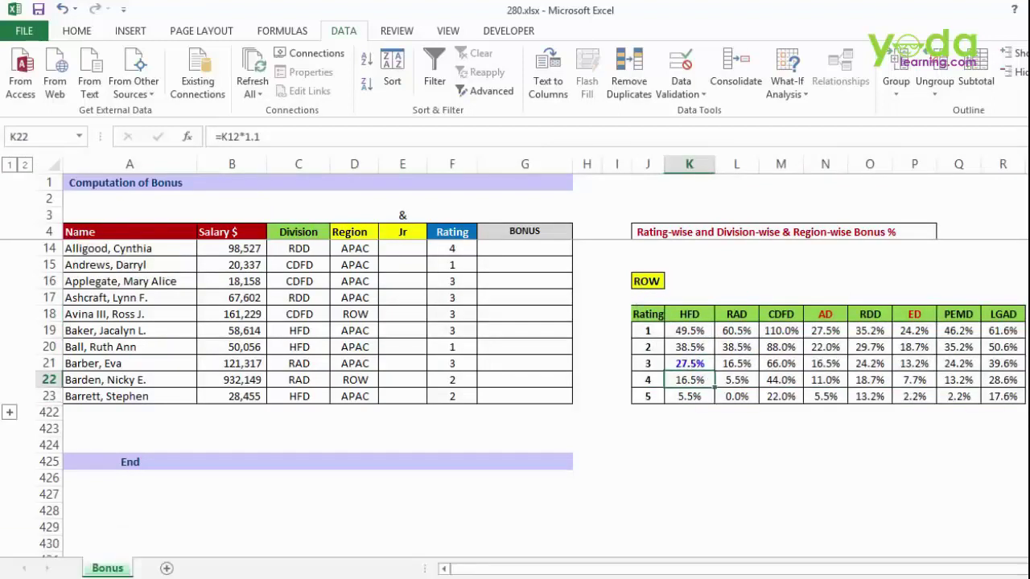
{"action": "left_click_drag", "start_coordinate": [648, 314], "coordinate": [1002, 313]}
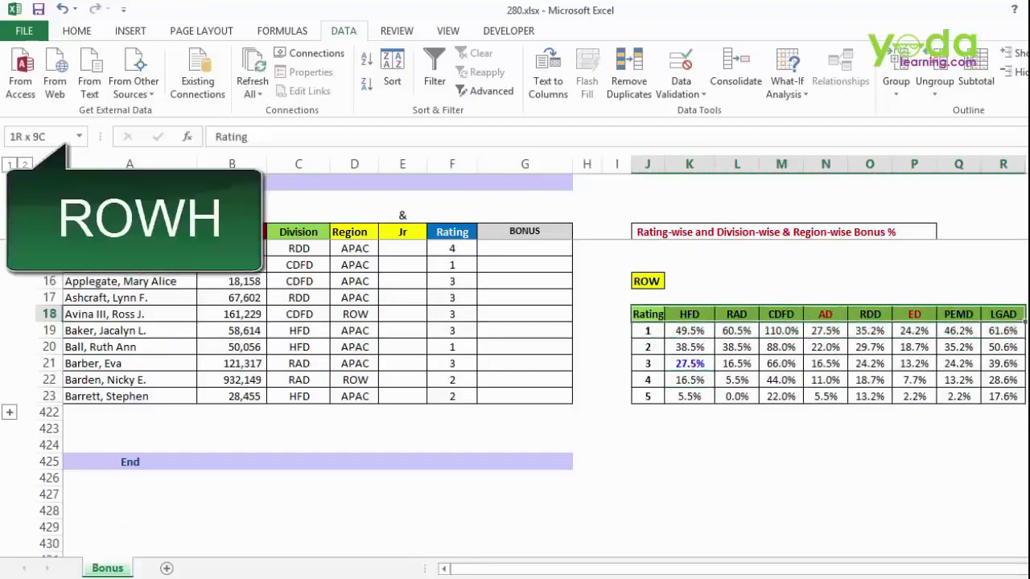
{"action": "left_click", "coordinate": [36, 137]}
{"action": "type", "text": "rowh"}
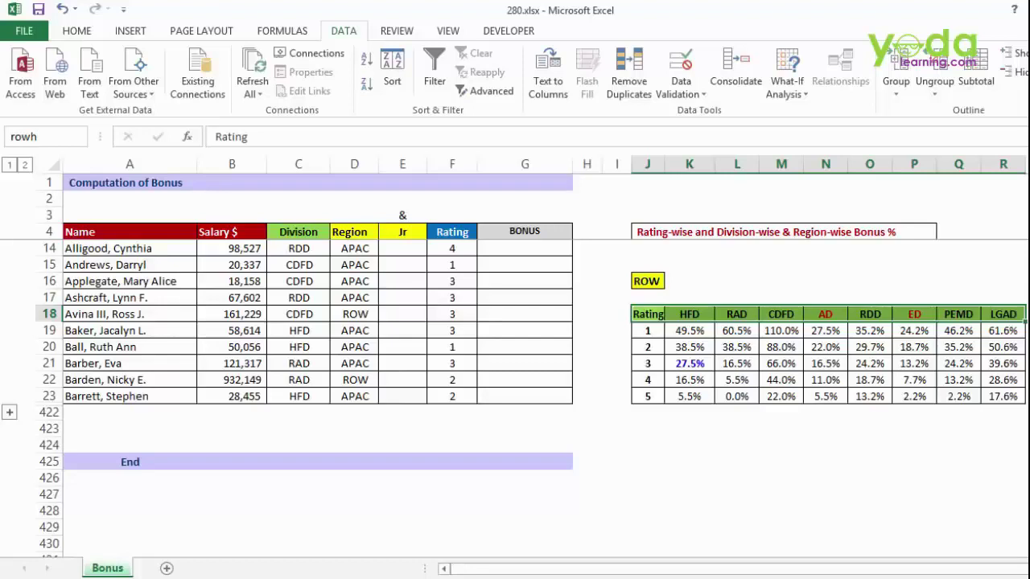
{"action": "key", "text": "Return"}
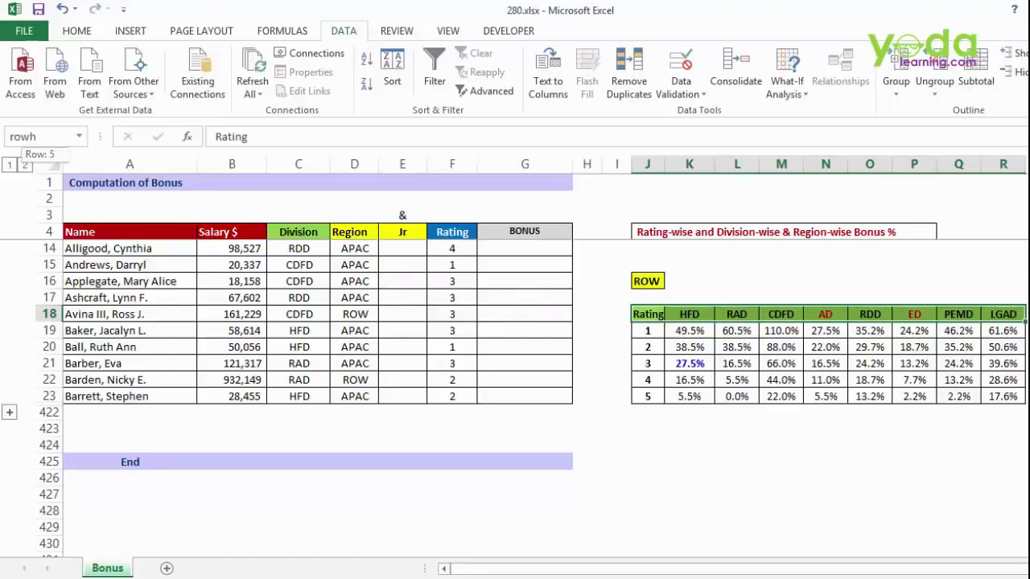
- Verify apac, apach, row and rowh via the Name Box list, then return to G5
{"action": "left_click", "coordinate": [79, 137]}
{"action": "left_click", "coordinate": [25, 156]}
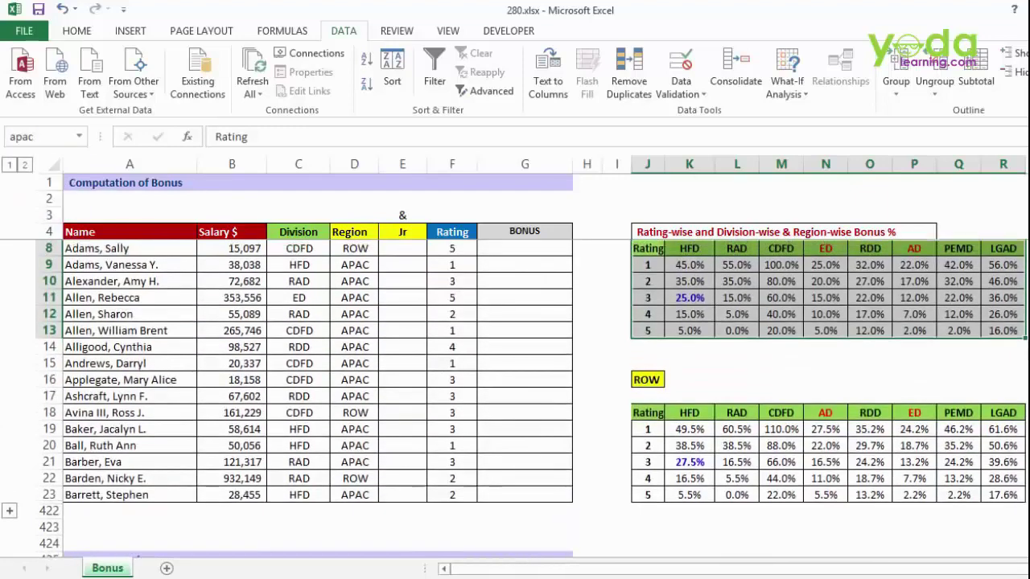
{"action": "left_click", "coordinate": [79, 137]}
{"action": "left_click", "coordinate": [24, 173]}
{"action": "left_click", "coordinate": [78, 137]}
{"action": "left_click", "coordinate": [24, 192]}
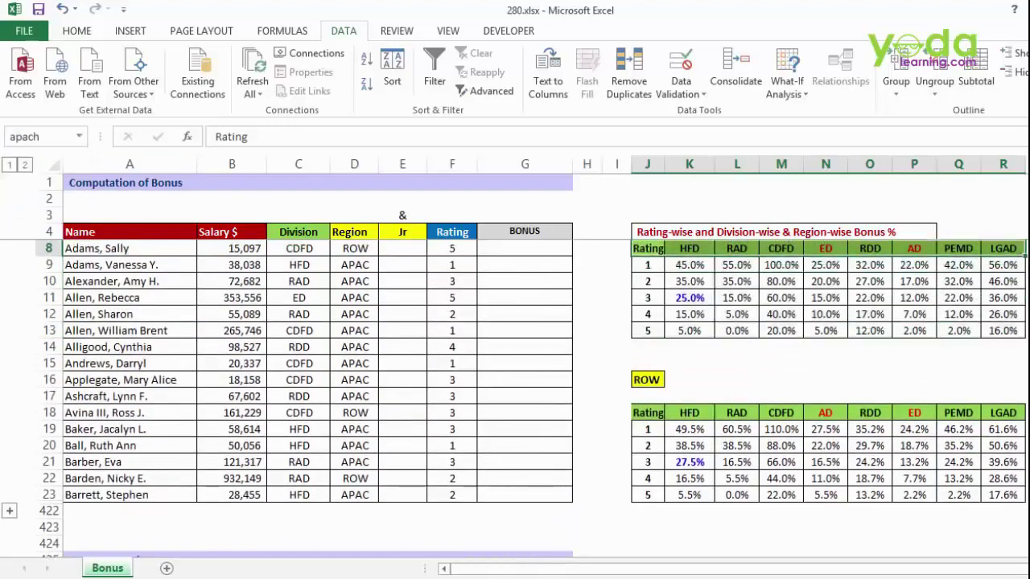
{"action": "left_click", "coordinate": [79, 137]}
{"action": "left_click", "coordinate": [22, 210]}
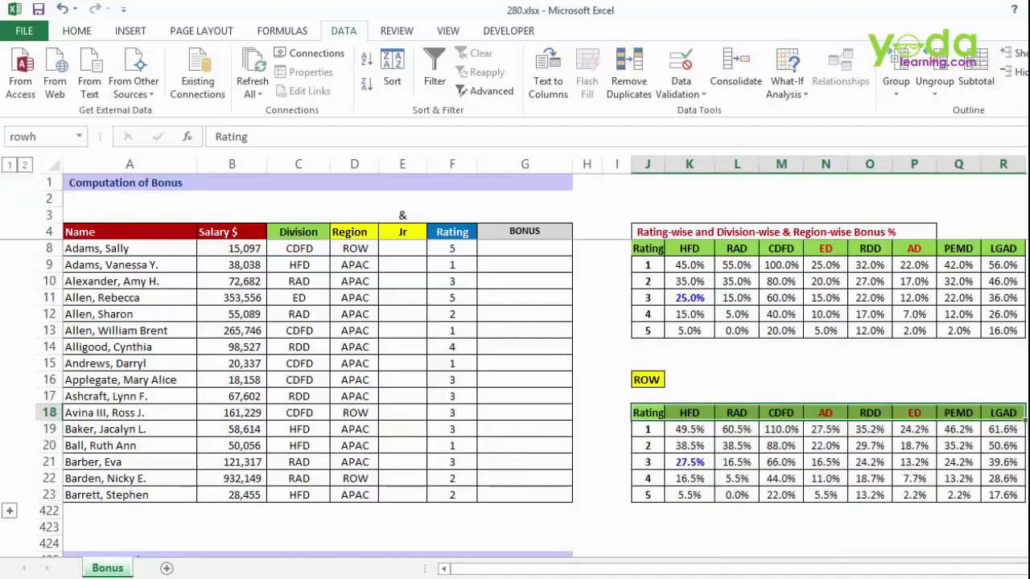
{"action": "scroll", "coordinate": [322, 394], "scroll_direction": "up", "scroll_amount": 1}
{"action": "left_click", "coordinate": [525, 248]}
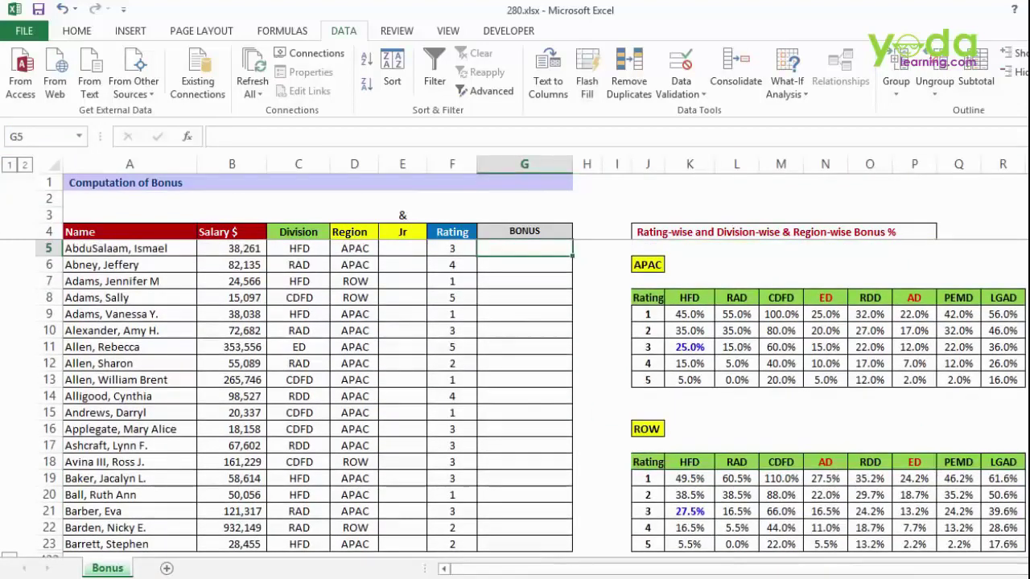
- Begin G5 as =VLOOKUP(F5,apac, using the rating and the named APAC table
{"action": "type", "text": "=VLOOKUP("}
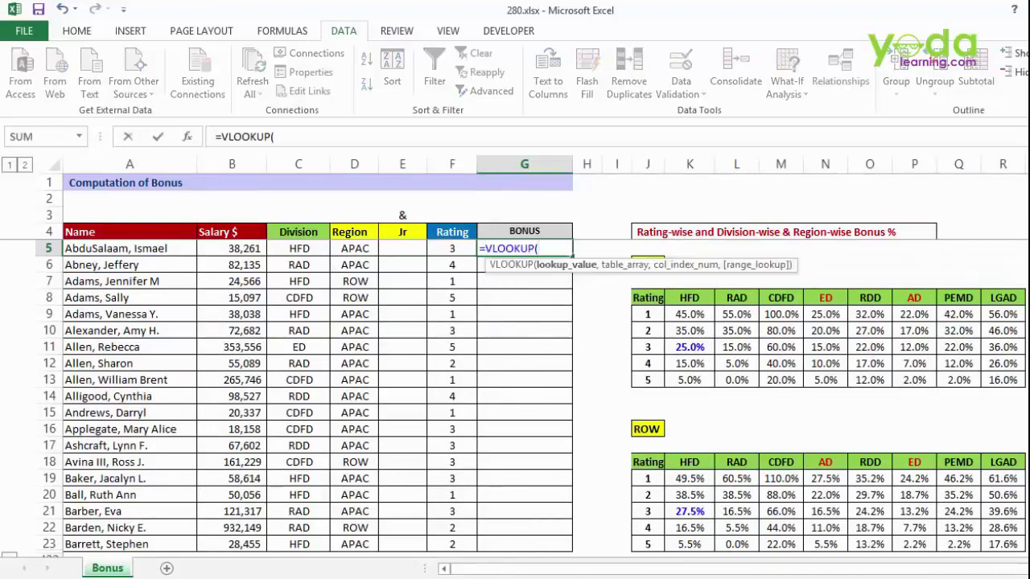
{"action": "left_click", "coordinate": [452, 248]}
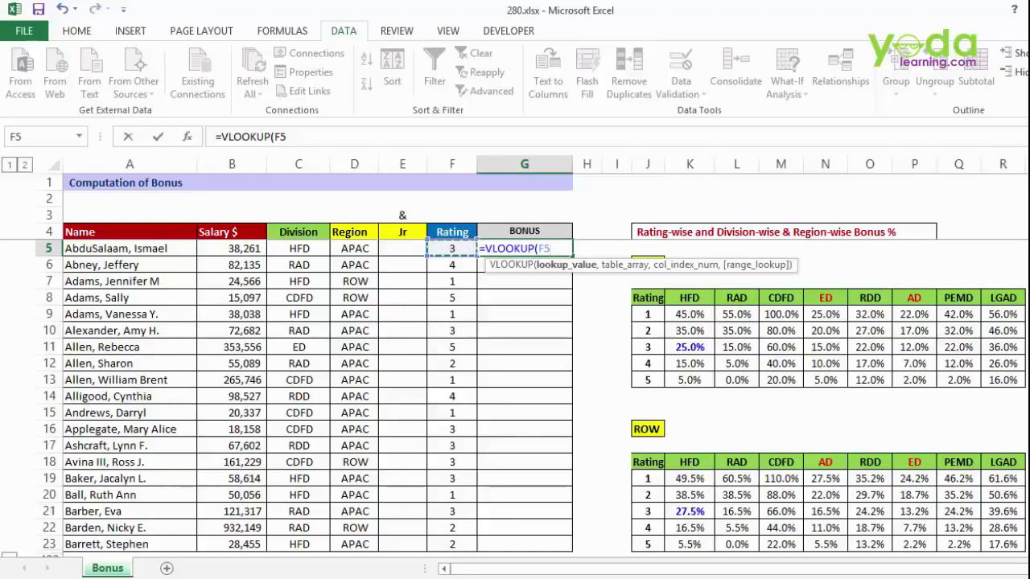
{"action": "type", "text": ","}
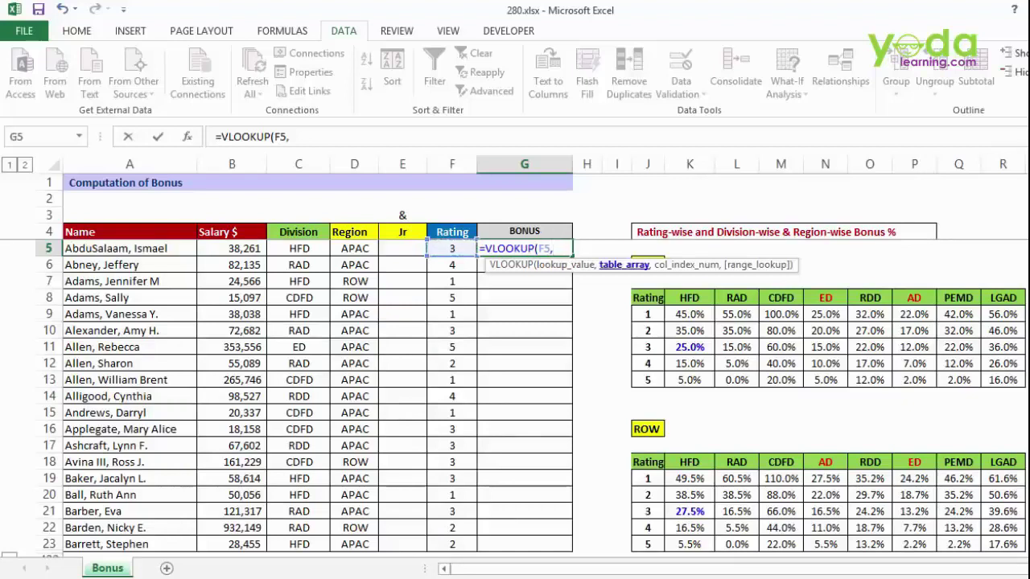
{"action": "left_click_drag", "start_coordinate": [648, 298], "coordinate": [1002, 380]}
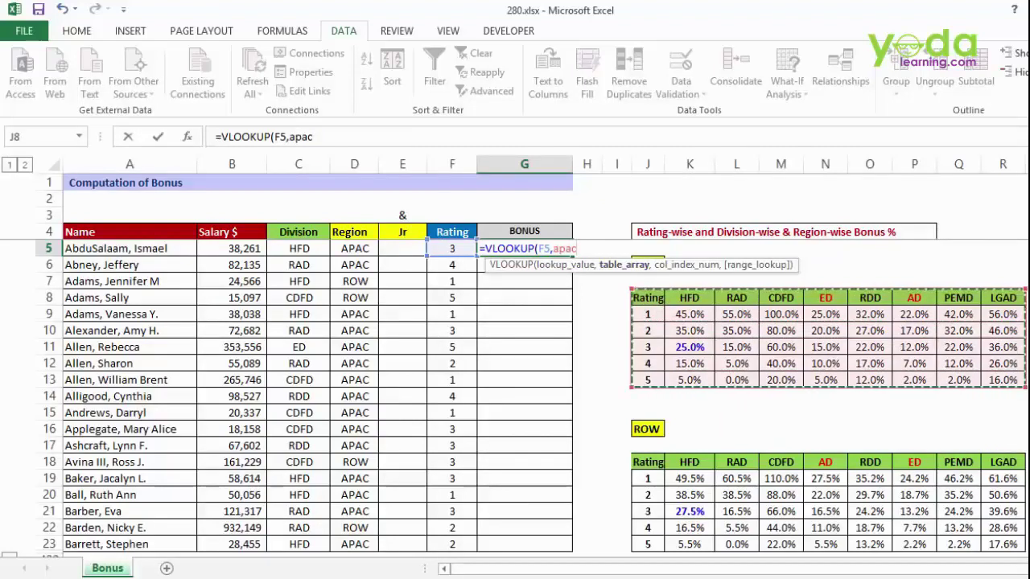
{"action": "left_click", "coordinate": [624, 264]}
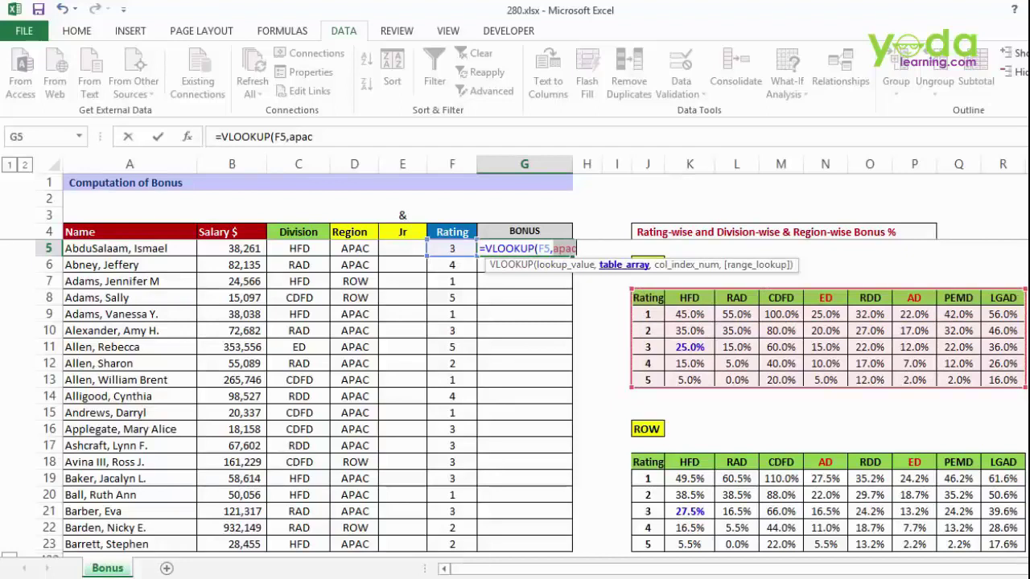
{"action": "type", "text": "apac"}
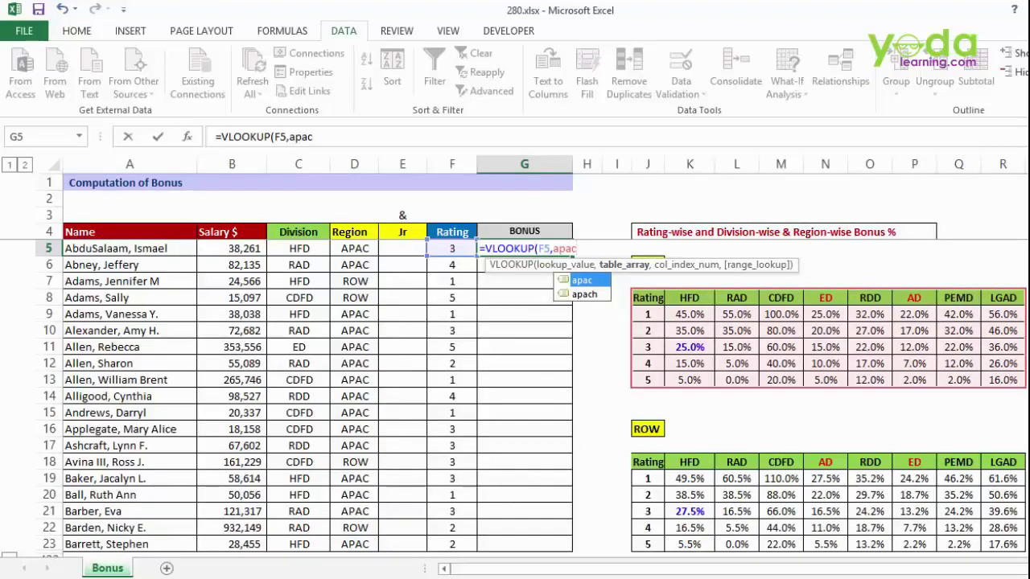
{"action": "type", "text": ","}
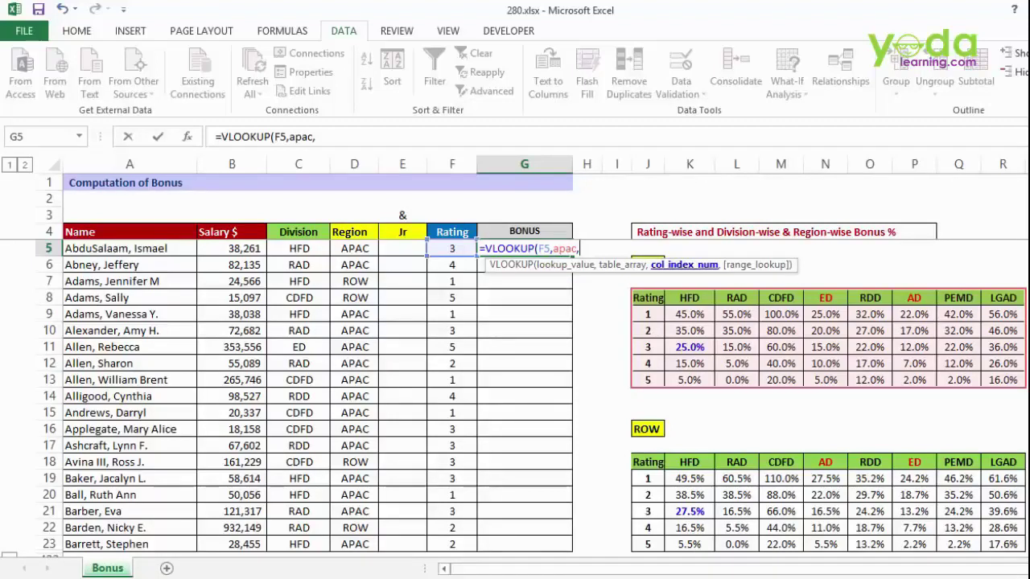
- Add an empty MATCH() as the column argument and 0 for exact matching
{"action": "type", "text": "mat"}
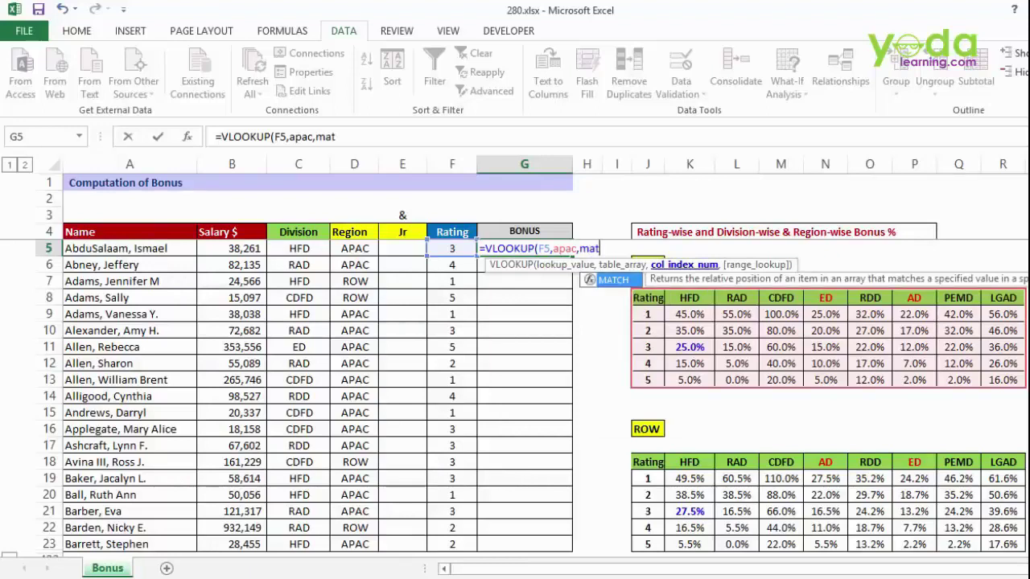
{"action": "key", "text": "Tab"}
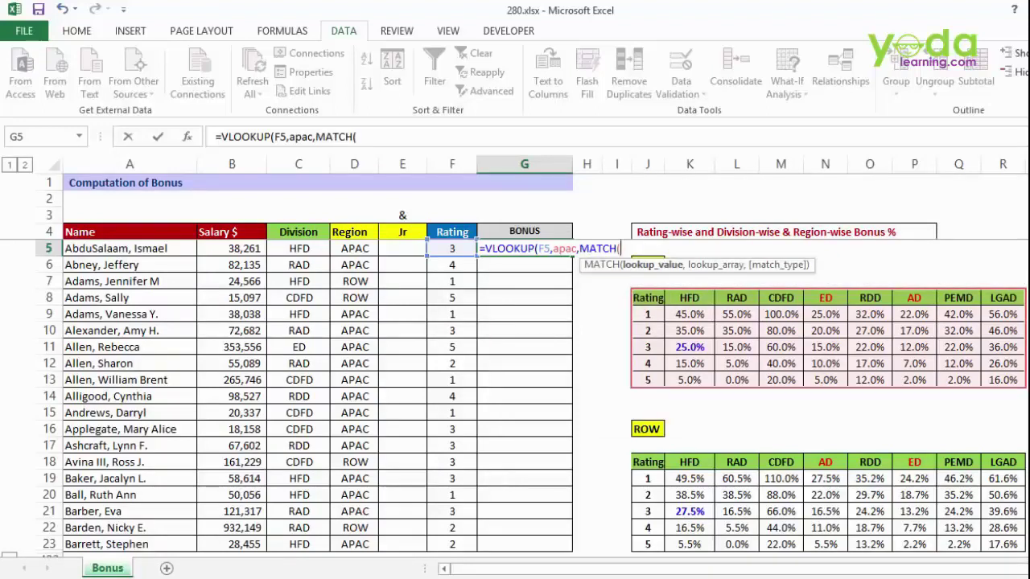
{"action": "type", "text": ")"}
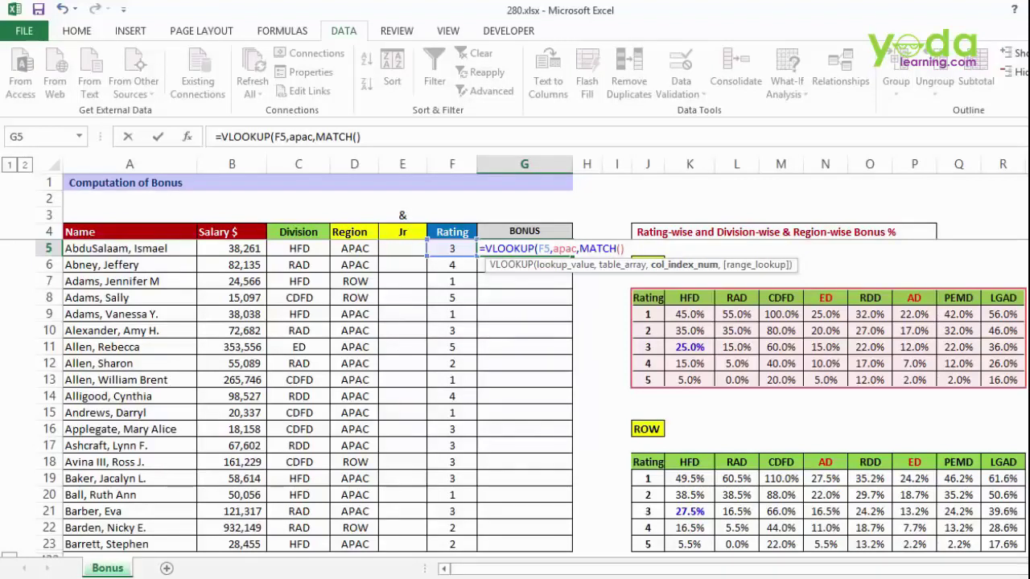
{"action": "type", "text": ","}
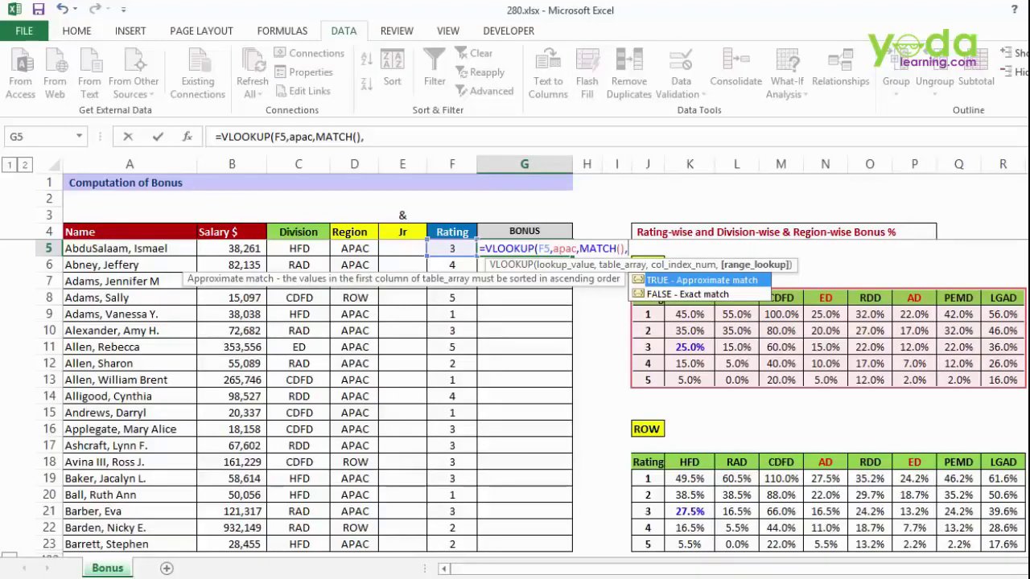
{"action": "type", "text": "0)"}
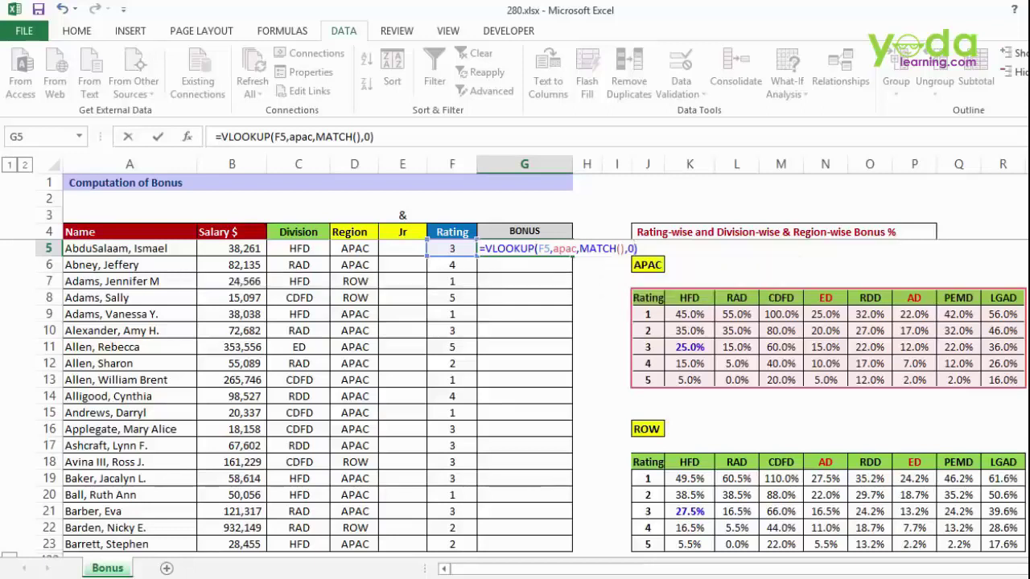
{"action": "left_click", "coordinate": [621, 249]}
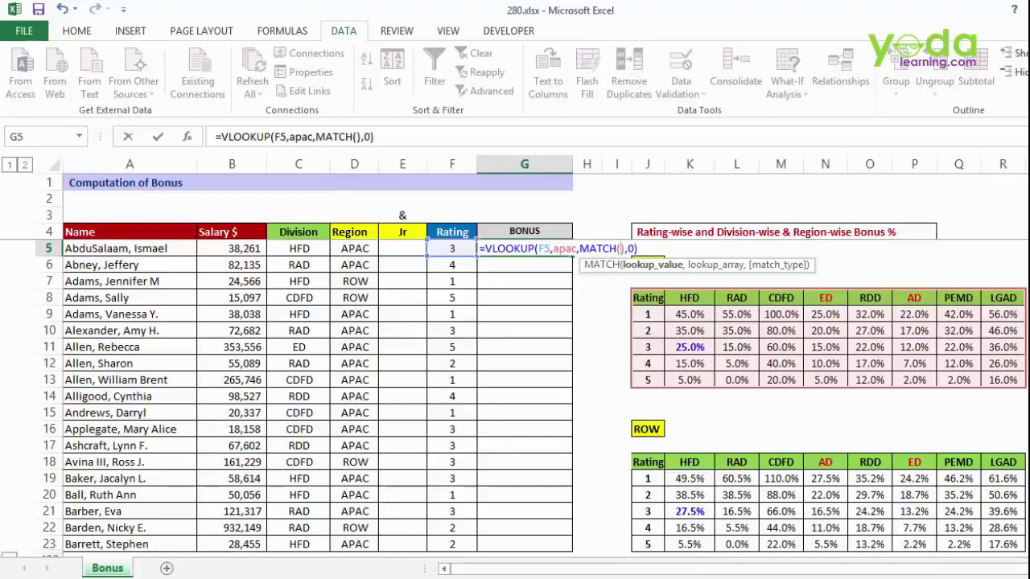
- Fill MATCH with C5, the apach header row and 0, committing G5 to show 25.0%
{"action": "left_click", "coordinate": [298, 249]}
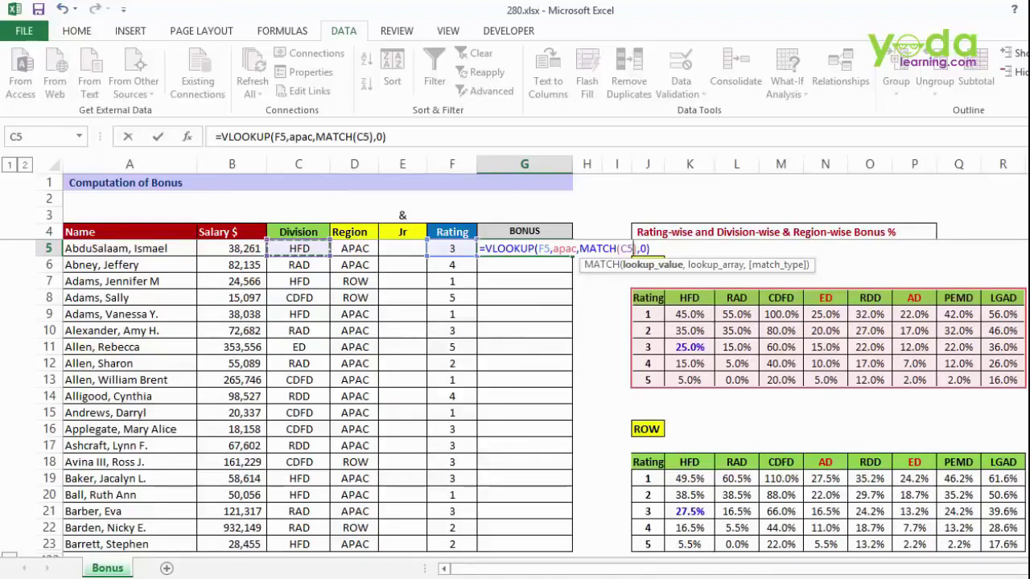
{"action": "type", "text": ","}
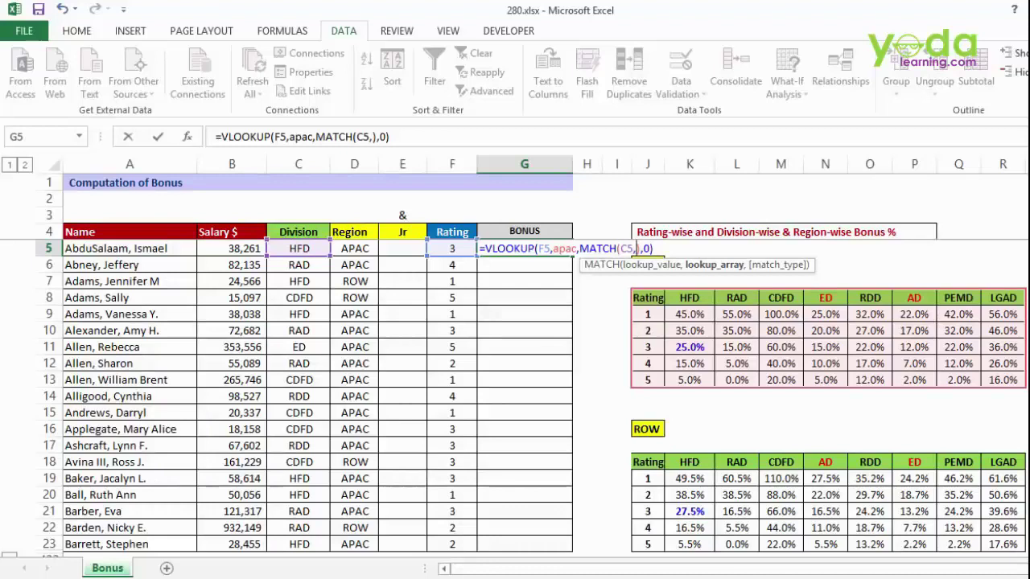
{"action": "left_click_drag", "start_coordinate": [616, 300], "coordinate": [1003, 300]}
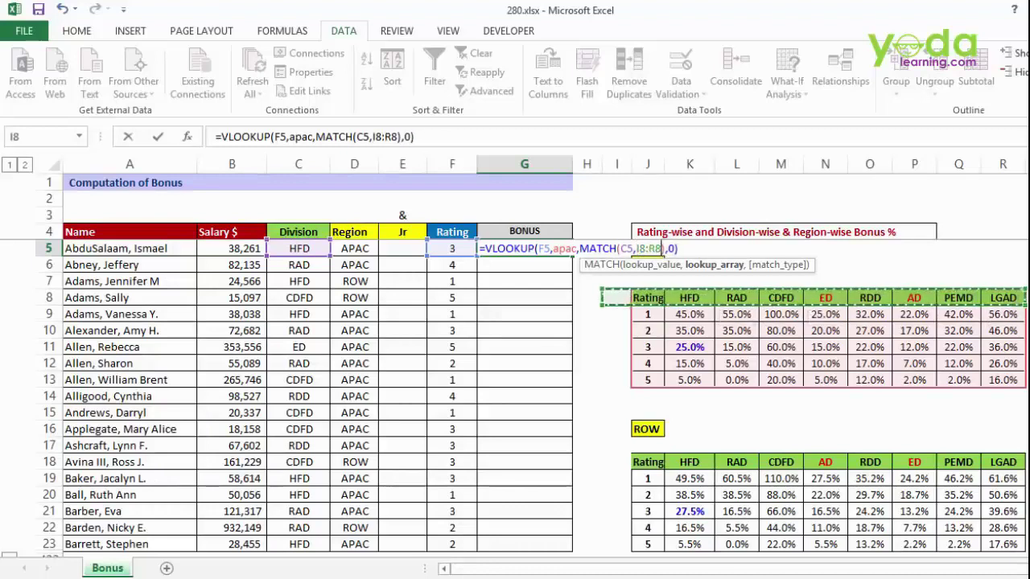
{"action": "left_click_drag", "start_coordinate": [690, 298], "coordinate": [1003, 299]}
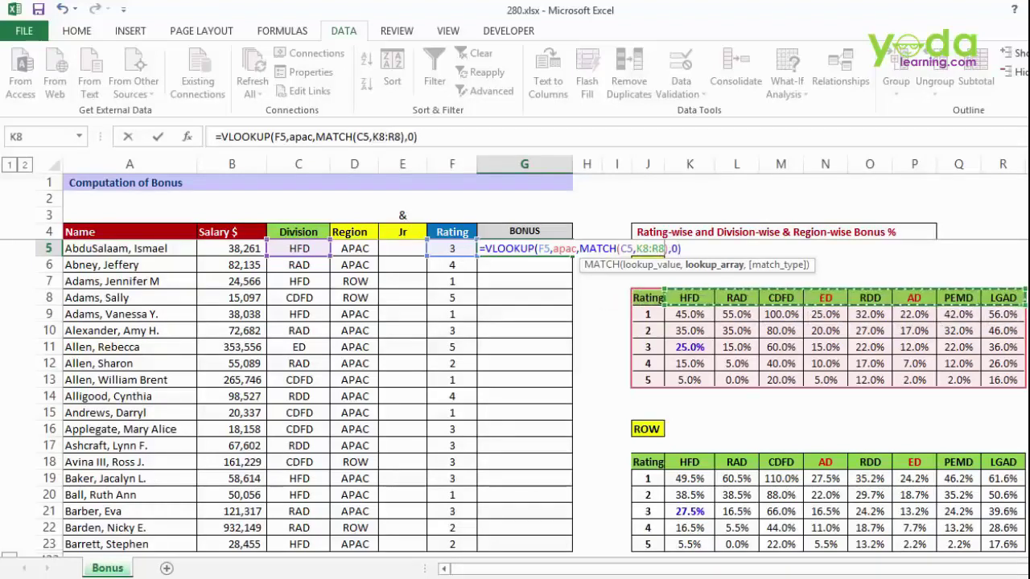
{"action": "left_click_drag", "start_coordinate": [648, 298], "coordinate": [1003, 299]}
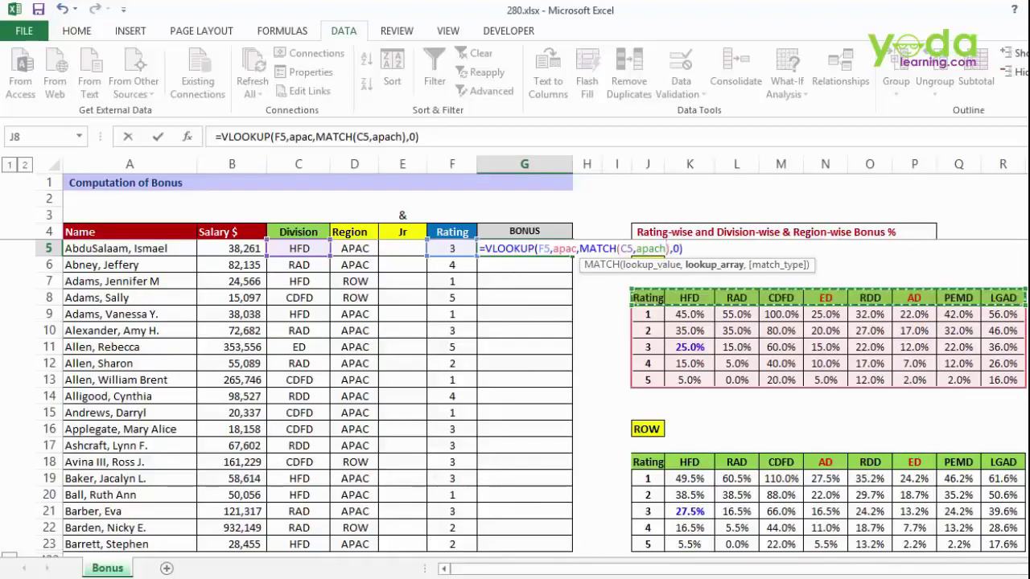
{"action": "type", "text": ",0"}
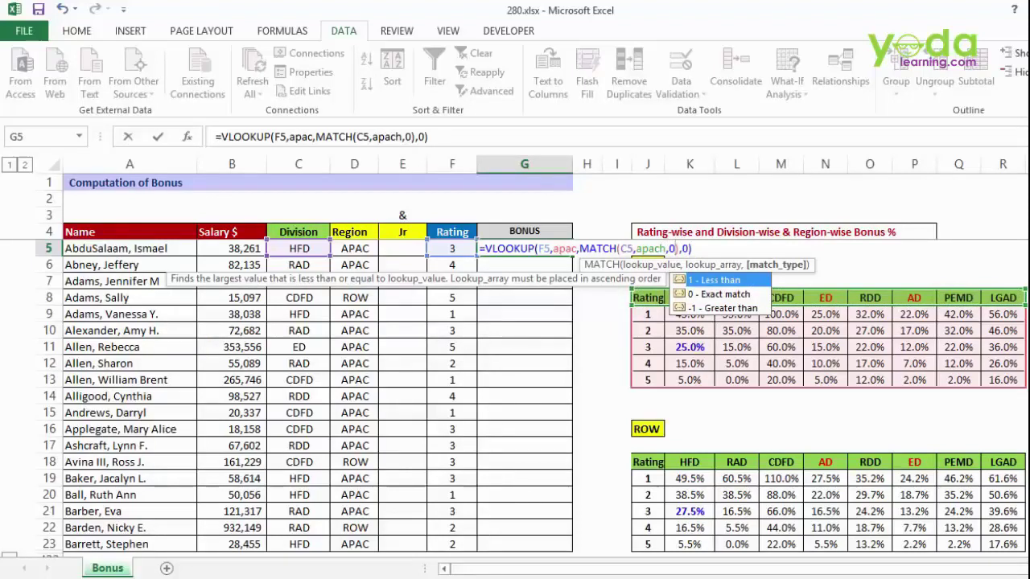
{"action": "key", "text": "Return"}
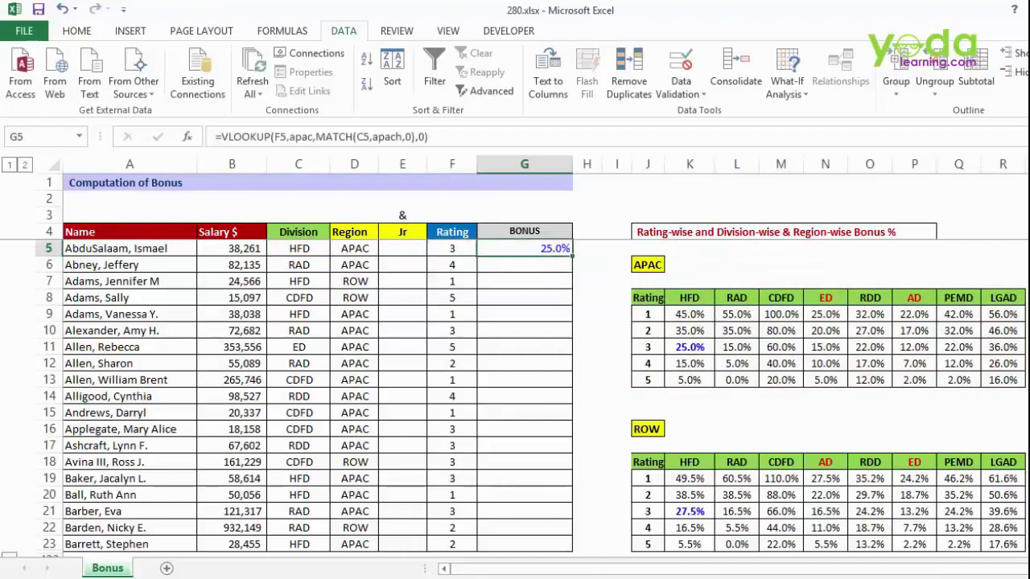
- Confirm the 25.0% HFD rating 3 rate, then change F5's rating to 1
{"action": "left_click", "coordinate": [690, 298]}
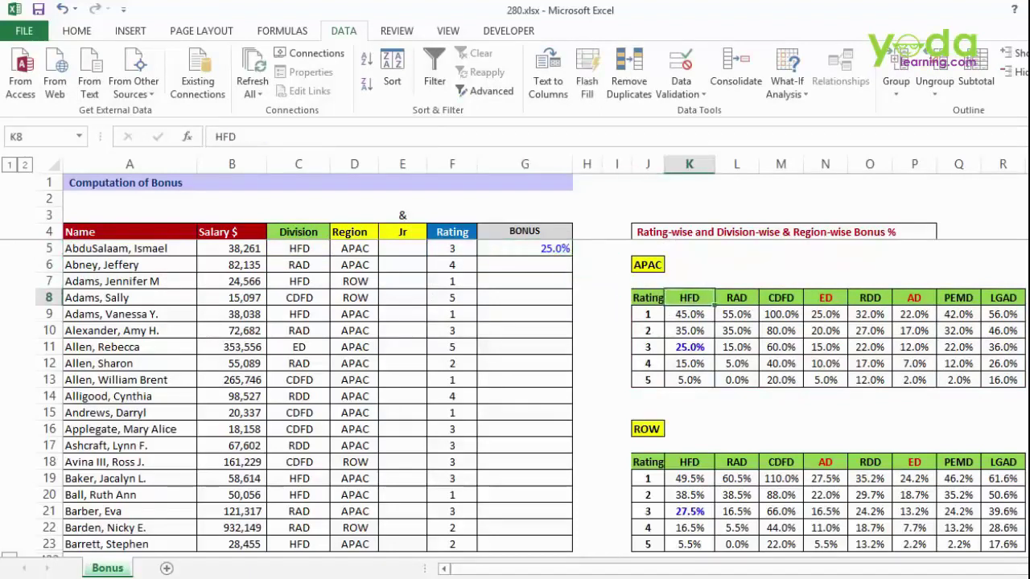
{"action": "left_click", "coordinate": [690, 348]}
{"action": "left_click", "coordinate": [648, 347]}
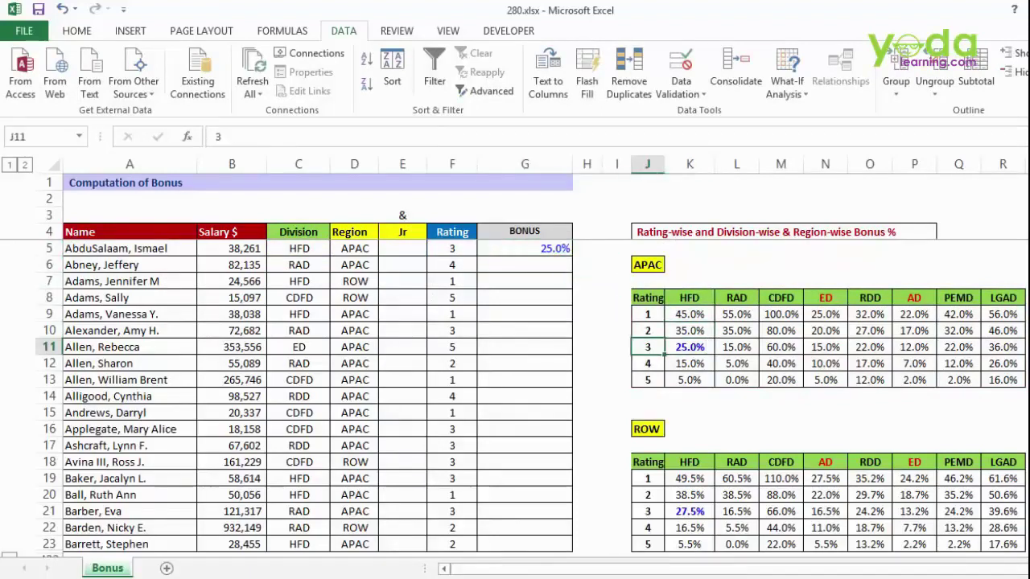
{"action": "left_click", "coordinate": [452, 249]}
{"action": "type", "text": "1"}
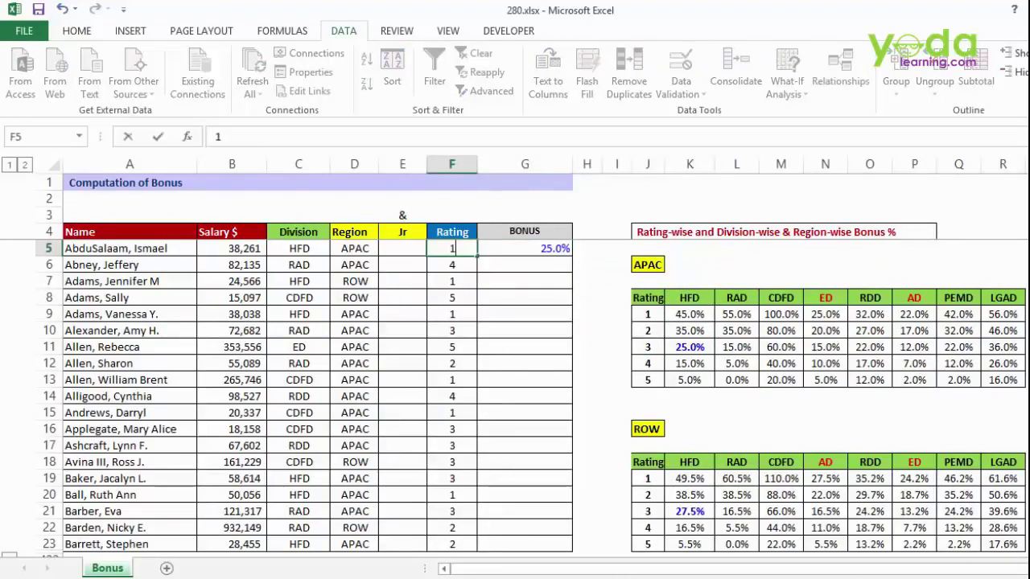
{"action": "left_click_drag", "start_coordinate": [525, 315], "coordinate": [525, 298]}
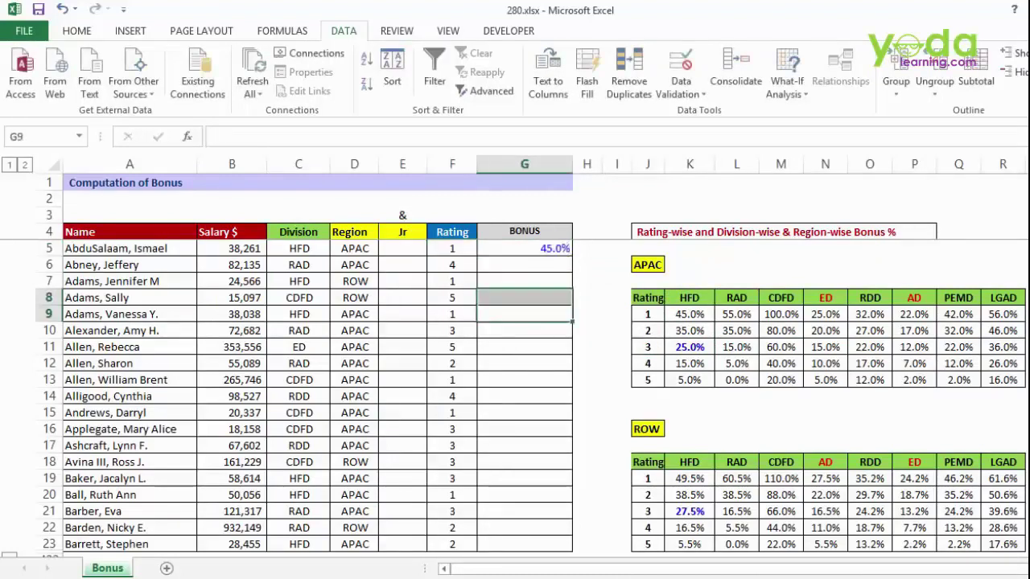
- Change C5's division to cdfd, check the 100.0% result, and set D5's region to row
{"action": "left_click", "coordinate": [299, 249]}
{"action": "type", "text": "cfd"}
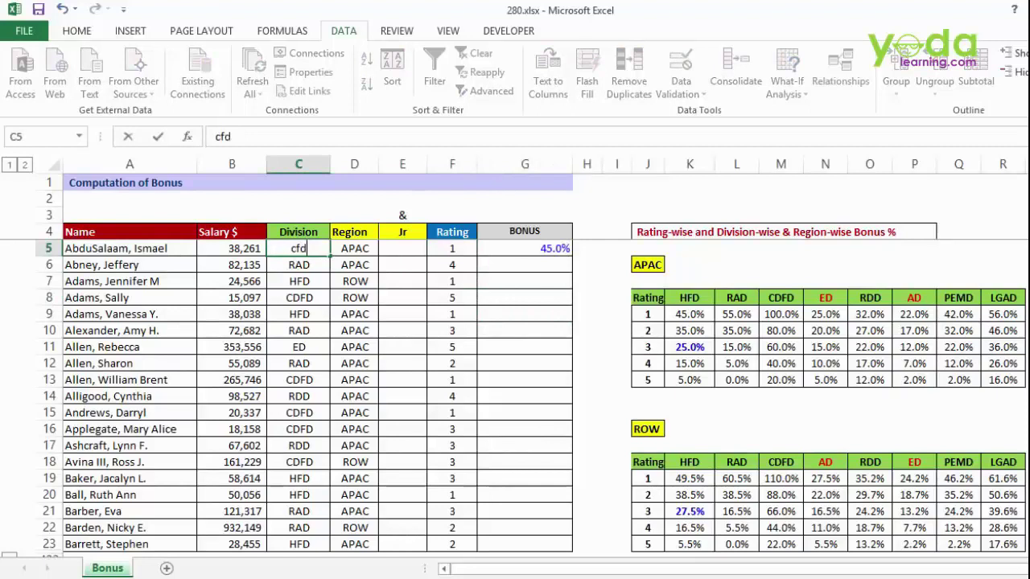
{"action": "key", "text": "BackSpace"}
{"action": "key", "text": "BackSpace"}
{"action": "type", "text": "dfd"}
{"action": "left_click", "coordinate": [524, 297]}
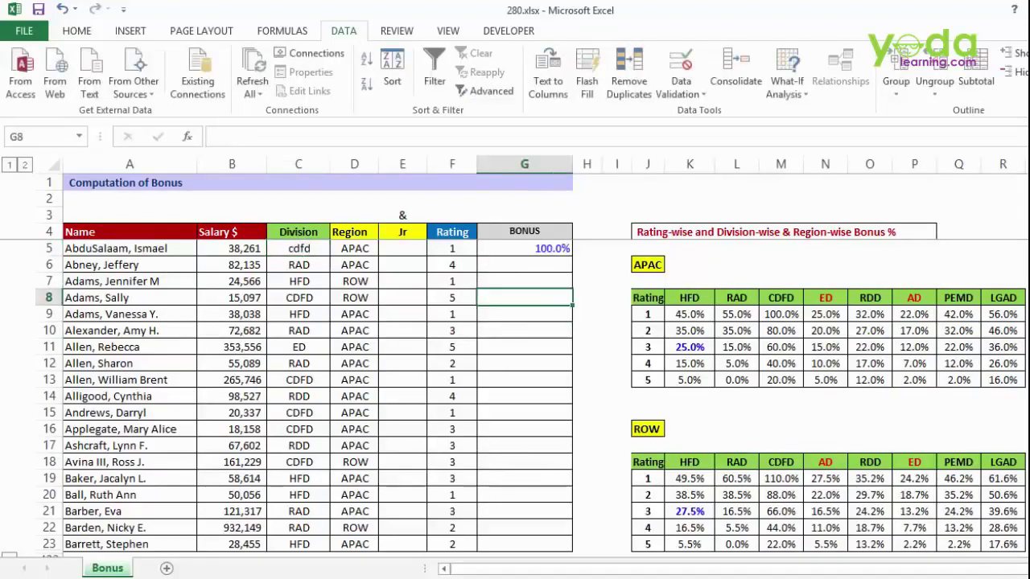
{"action": "left_click", "coordinate": [781, 314]}
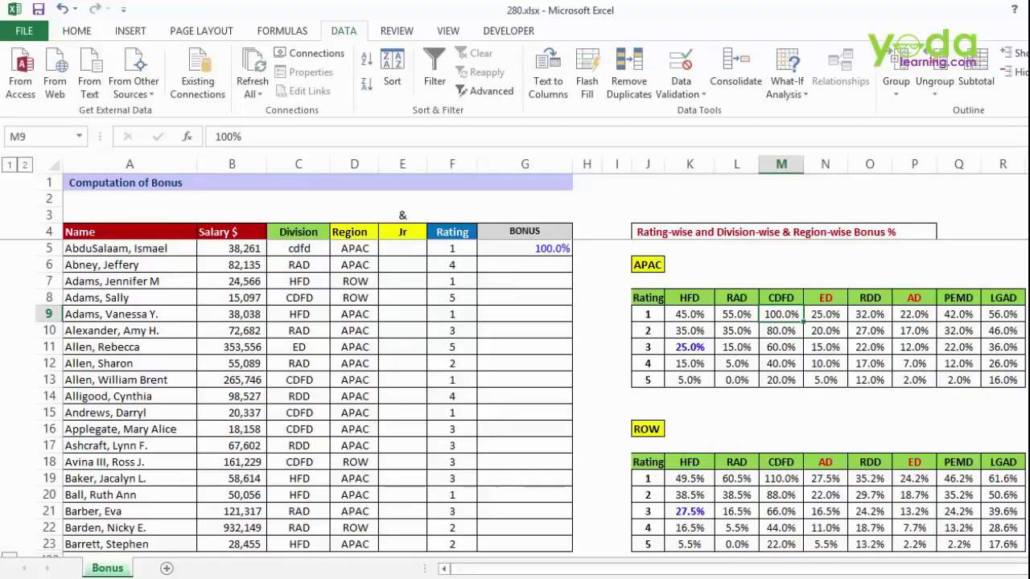
{"action": "left_click", "coordinate": [354, 248]}
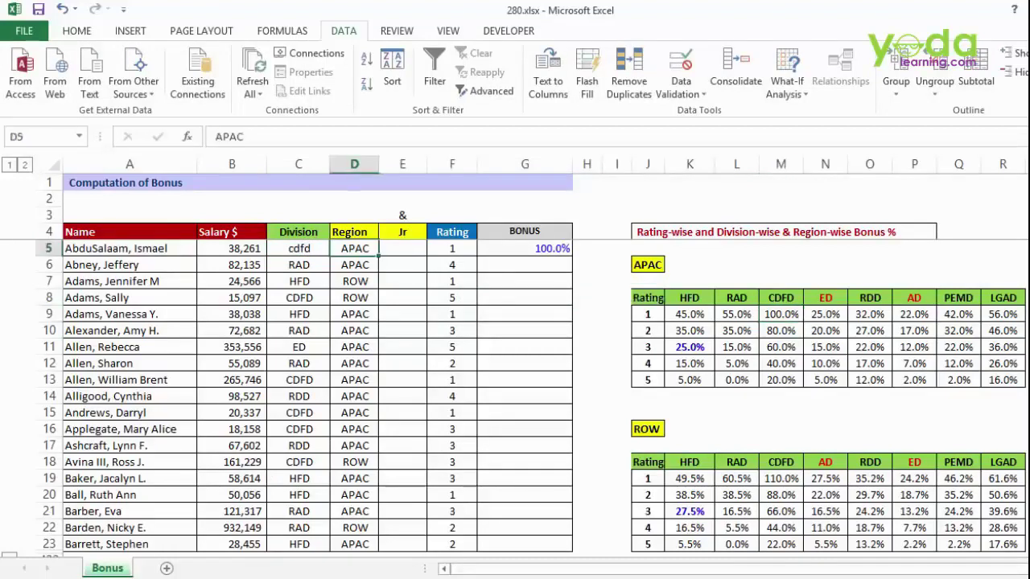
{"action": "type", "text": "row"}
{"action": "key", "text": "Return"}
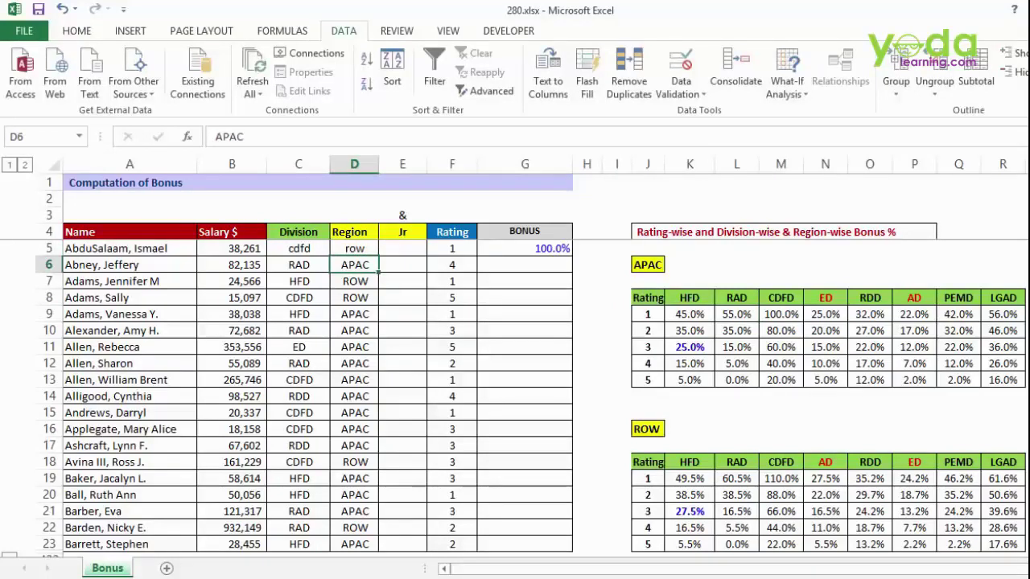
- Inspect G5's =VLOOKUP(F5,apac,MATCH(C5,apach,0),0) formula without changing it, then move to column E
{"action": "double_click", "coordinate": [544, 248]}
{"action": "double_click", "coordinate": [564, 249]}
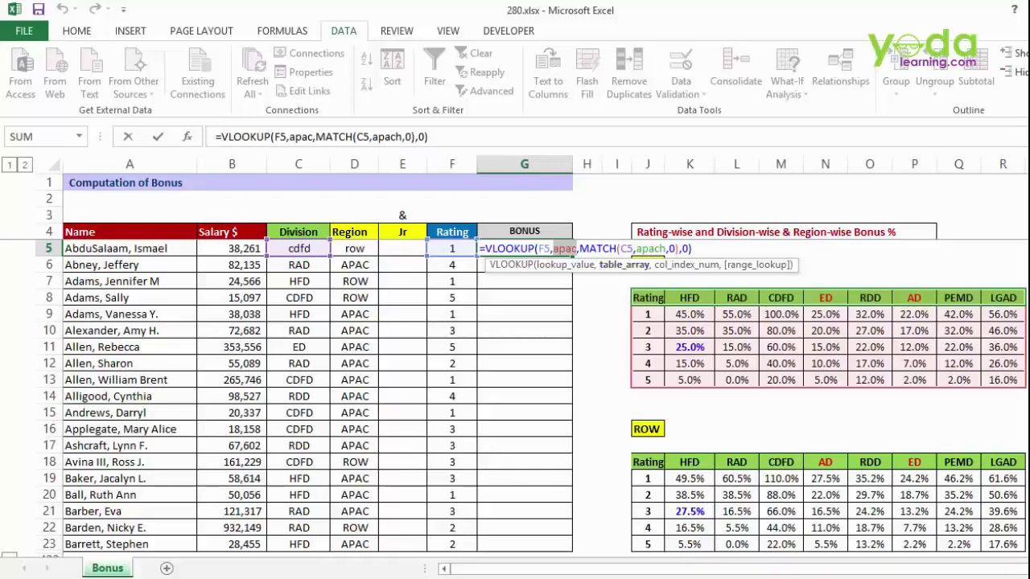
{"action": "key", "text": "ctrl+Return"}
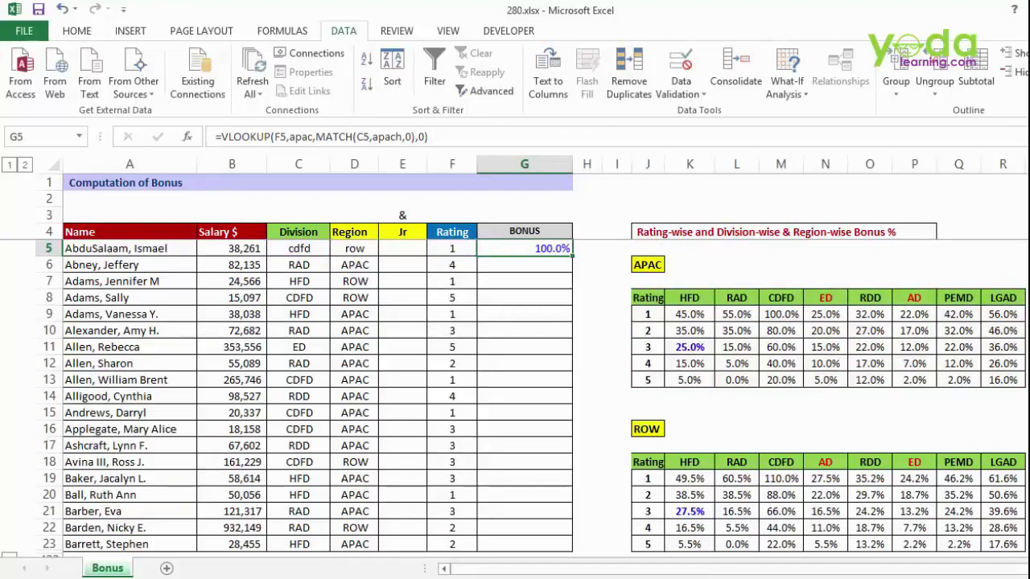
{"action": "left_click", "coordinate": [402, 249]}
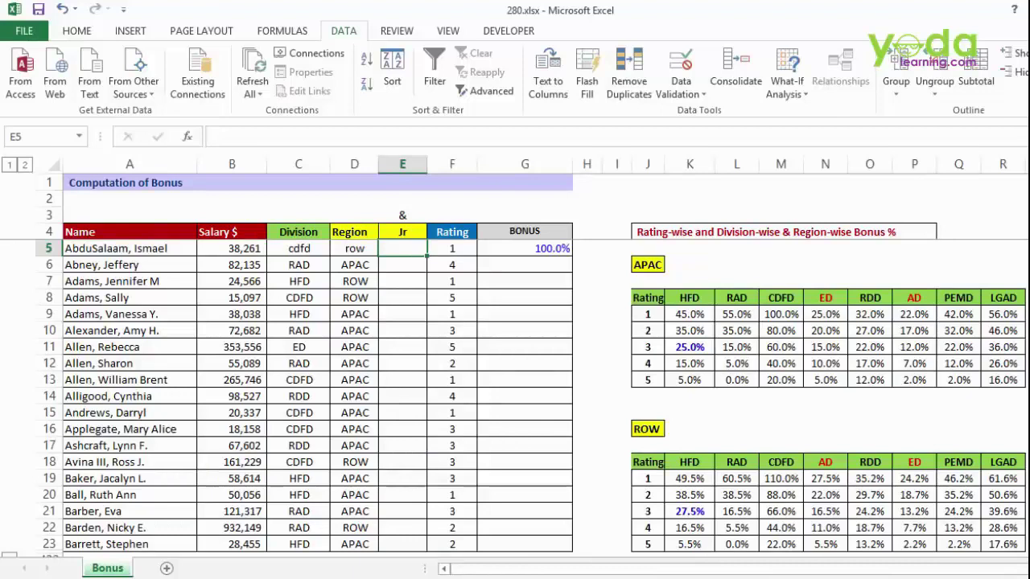
- Enter =D5&"h" in E5 and fill it down the Jr column, checking row 9's result
{"action": "type", "text": "="}
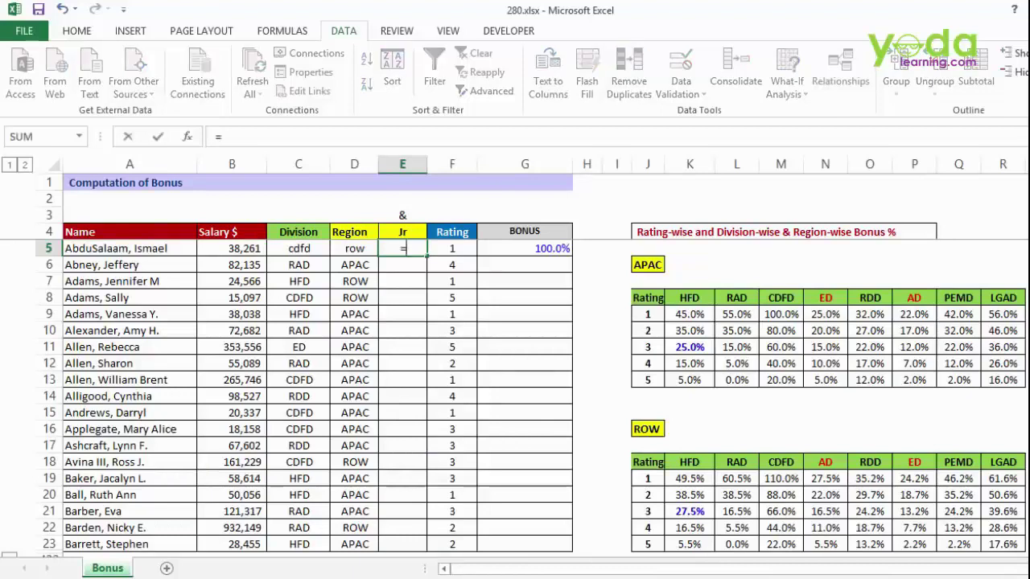
{"action": "key", "text": "Left"}
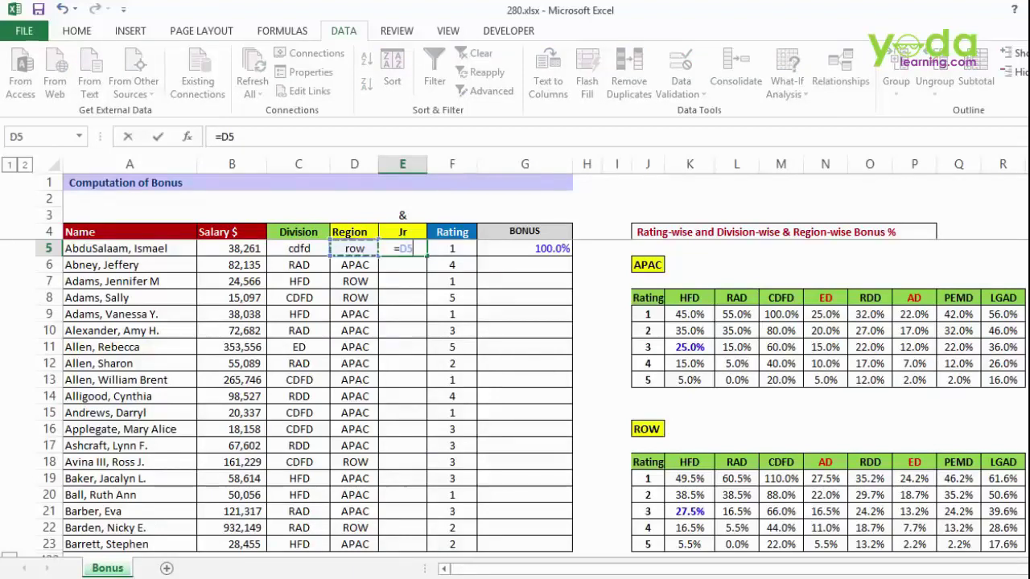
{"action": "type", "text": "&\""}
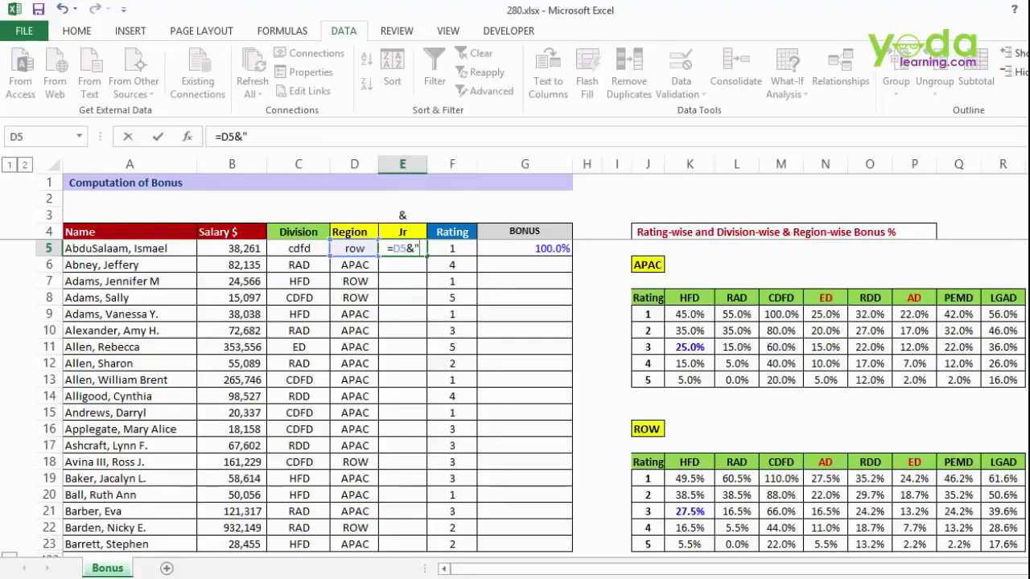
{"action": "type", "text": "h\""}
{"action": "key", "text": "Return"}
{"action": "key", "text": "Up"}
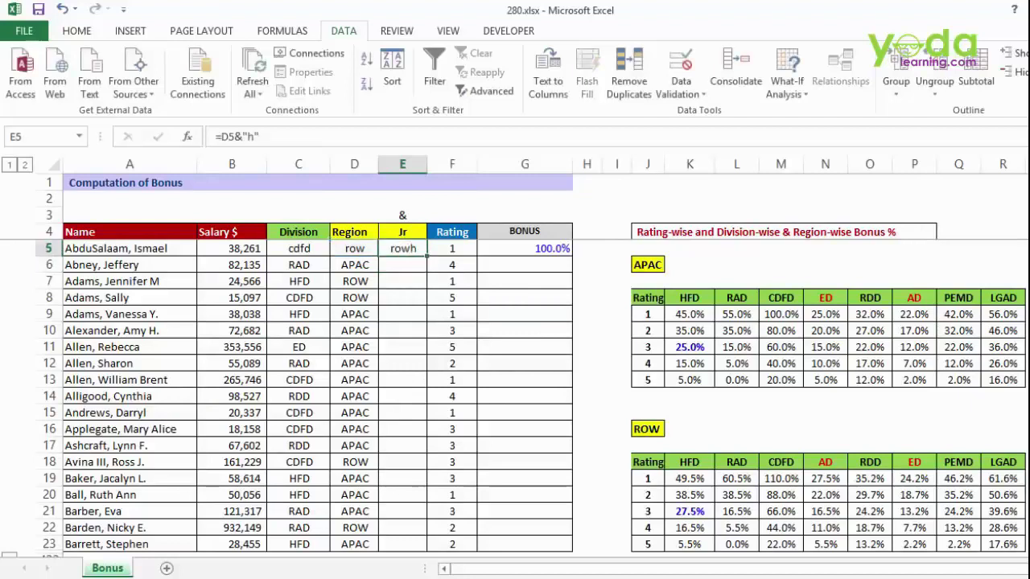
{"action": "double_click", "coordinate": [427, 256]}
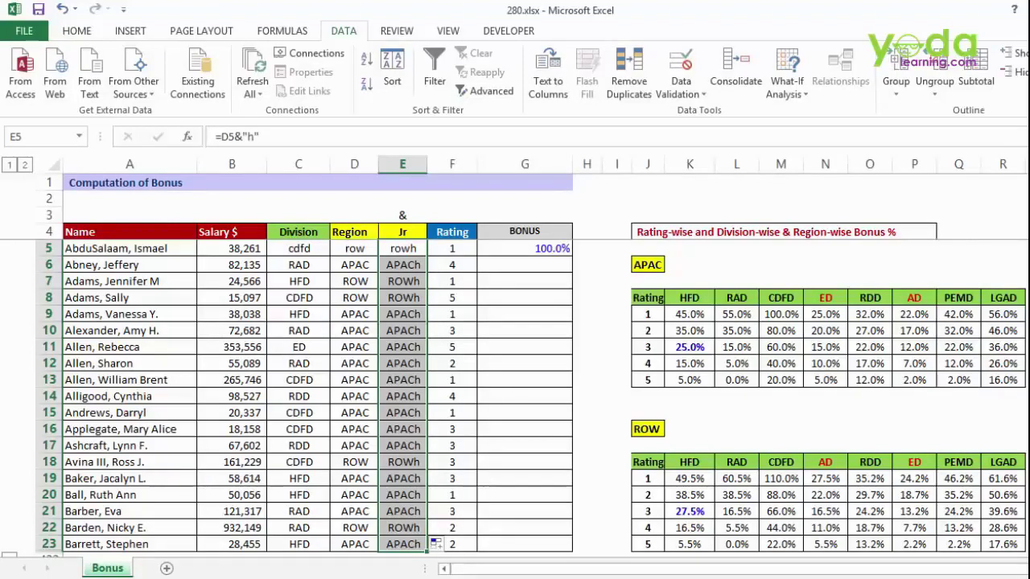
{"action": "left_click", "coordinate": [355, 315]}
{"action": "left_click", "coordinate": [403, 314]}
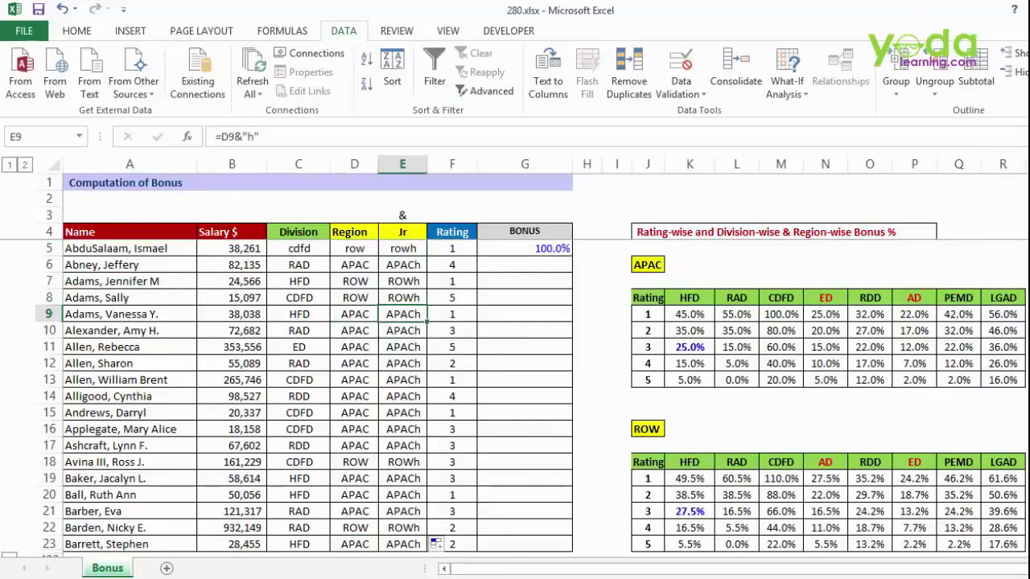
{"action": "double_click", "coordinate": [528, 249]}
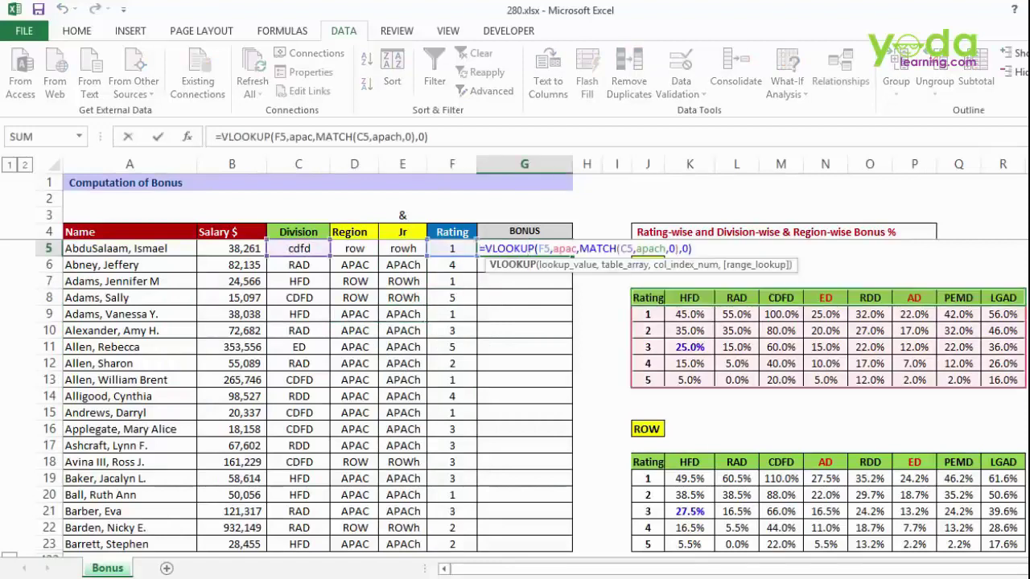
- Replace the hardcoded apac table name in G5's formula with INDIRECT(D5)
{"action": "double_click", "coordinate": [564, 248]}
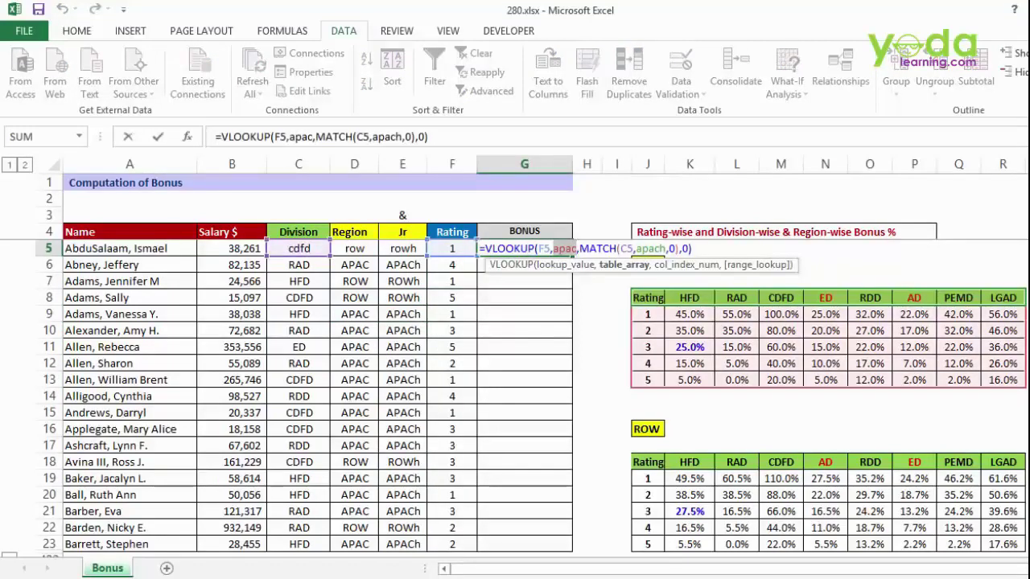
{"action": "key", "text": "BackSpace"}
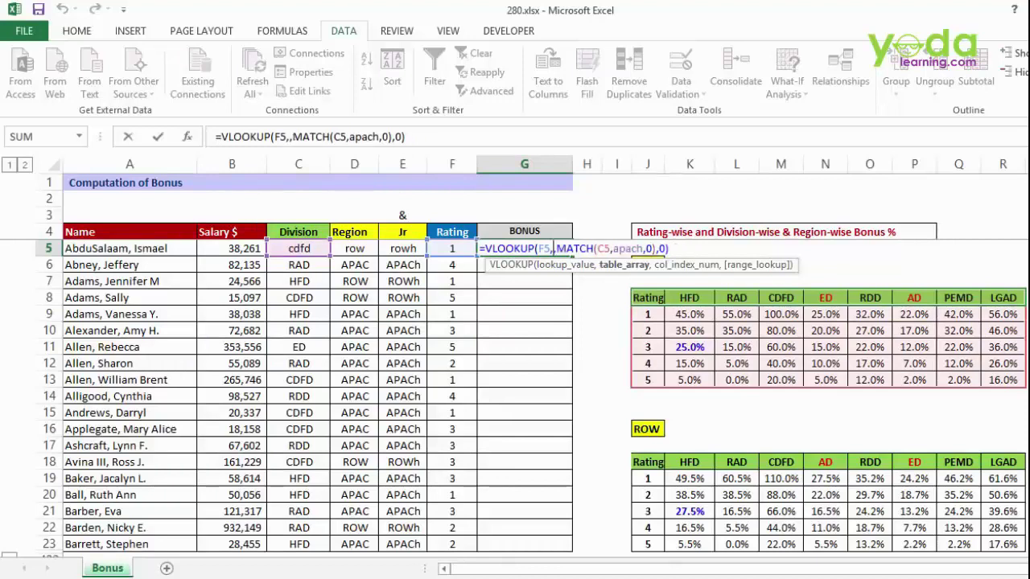
{"action": "type", "text": "indire"}
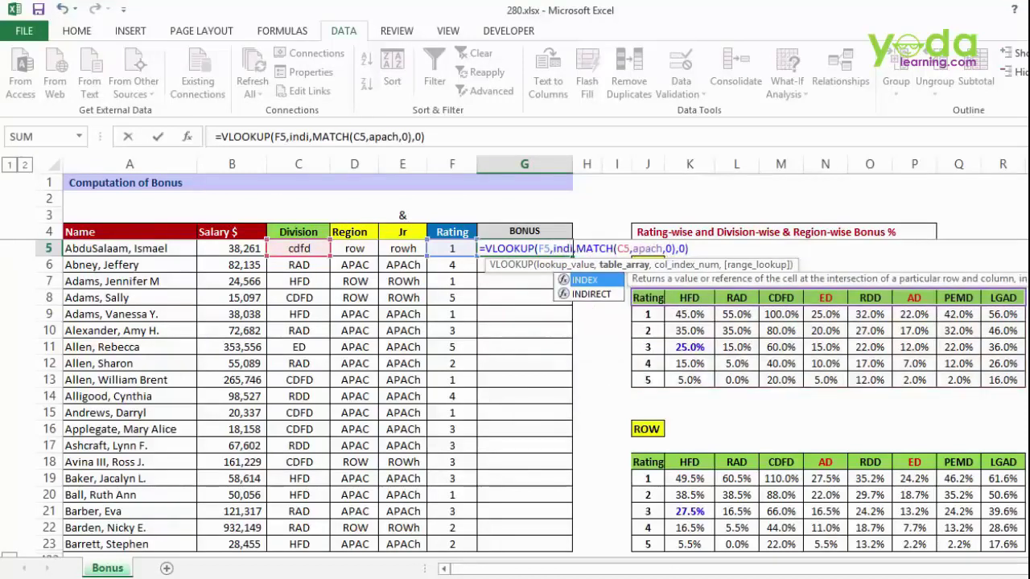
{"action": "key", "text": "Tab"}
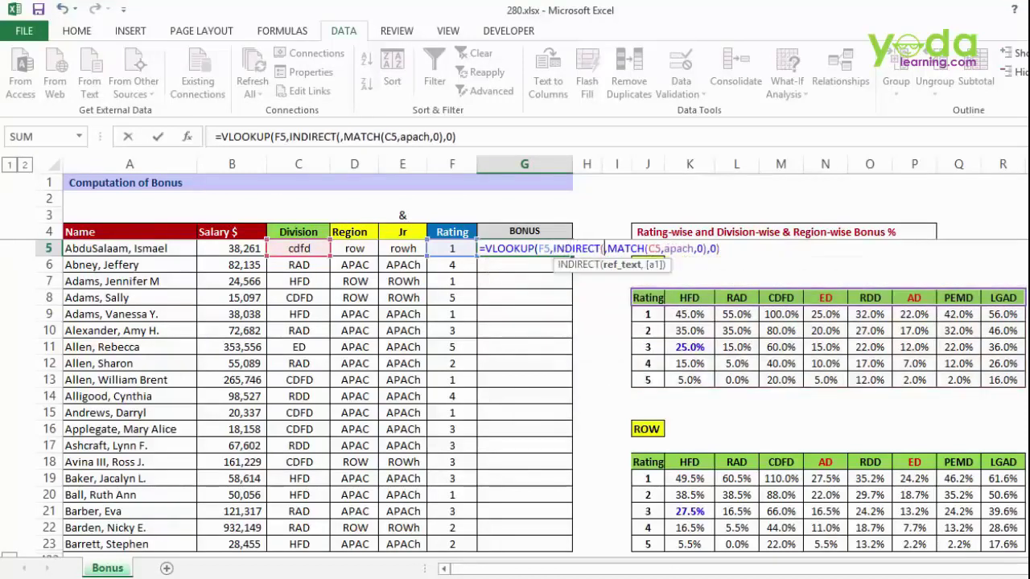
{"action": "type", "text": ")"}
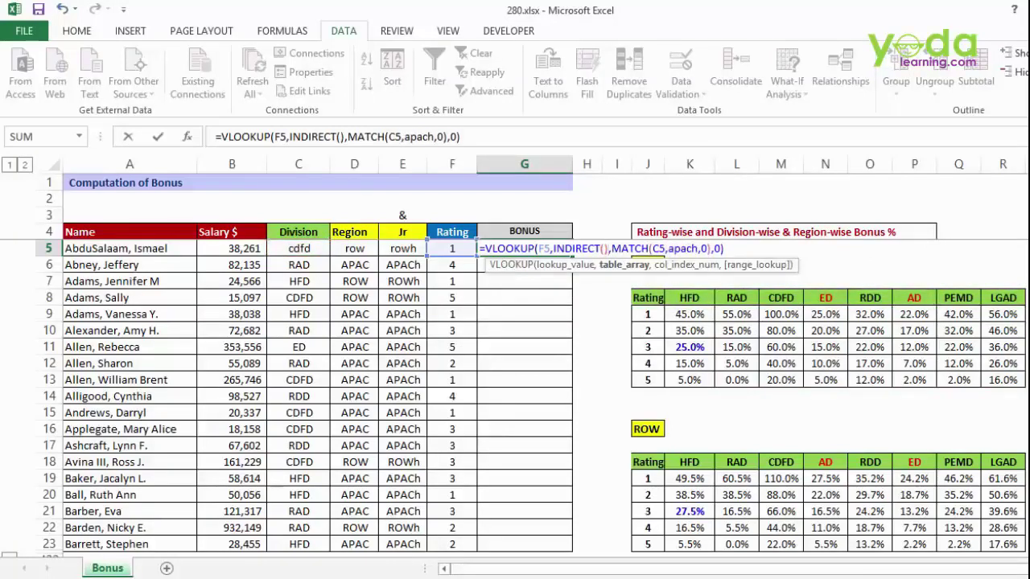
{"action": "key", "text": "Left"}
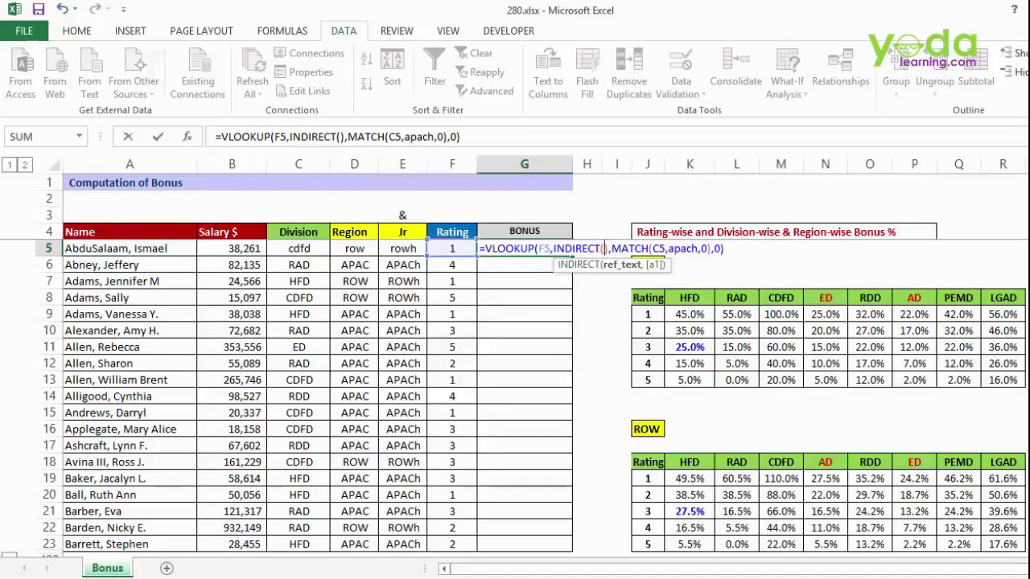
{"action": "left_click", "coordinate": [355, 249]}
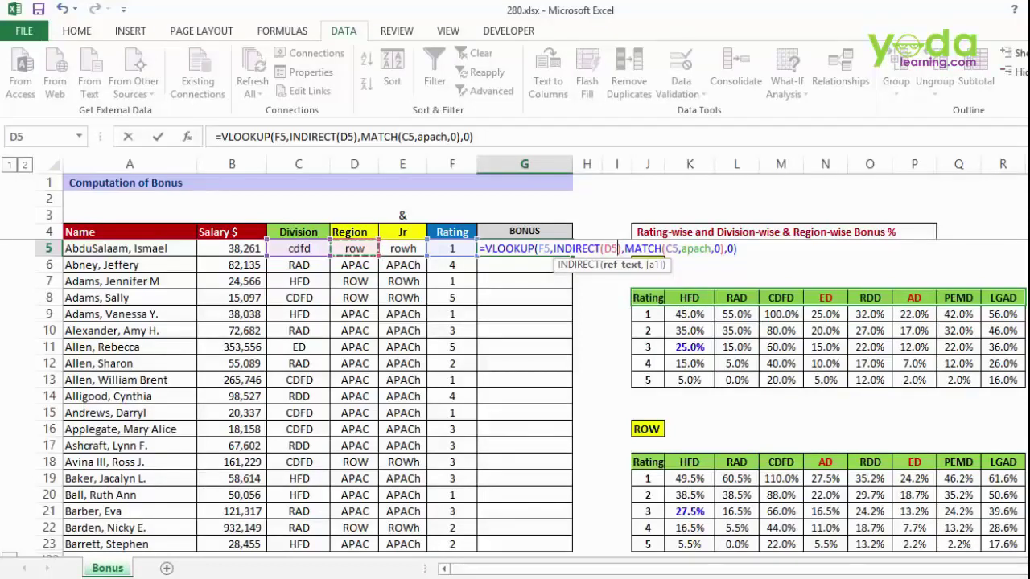
- Replace the apach header range with INDIRECT(E5) and commit the formula, giving 110.0%
{"action": "double_click", "coordinate": [696, 249]}
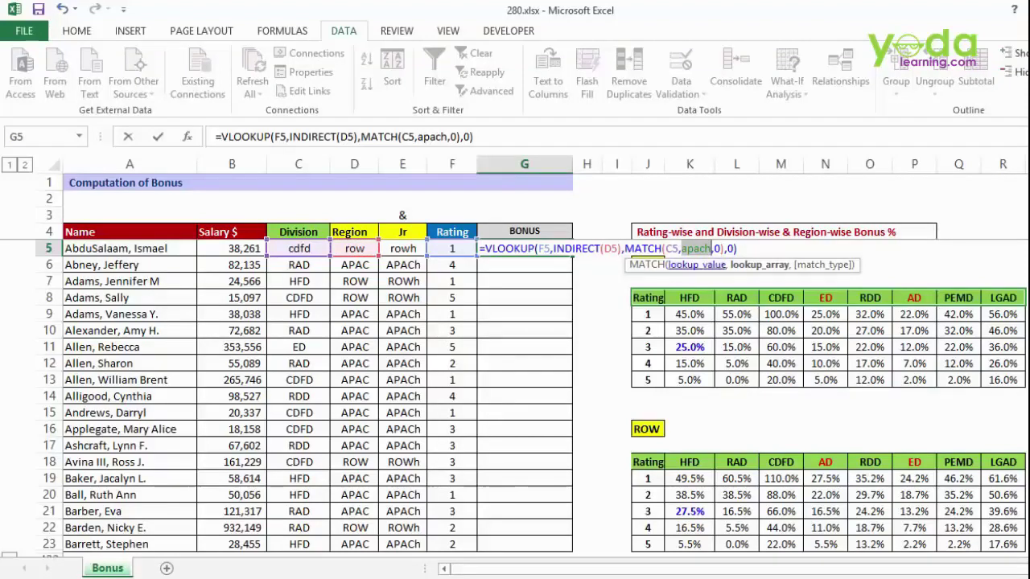
{"action": "key", "text": "BackSpace"}
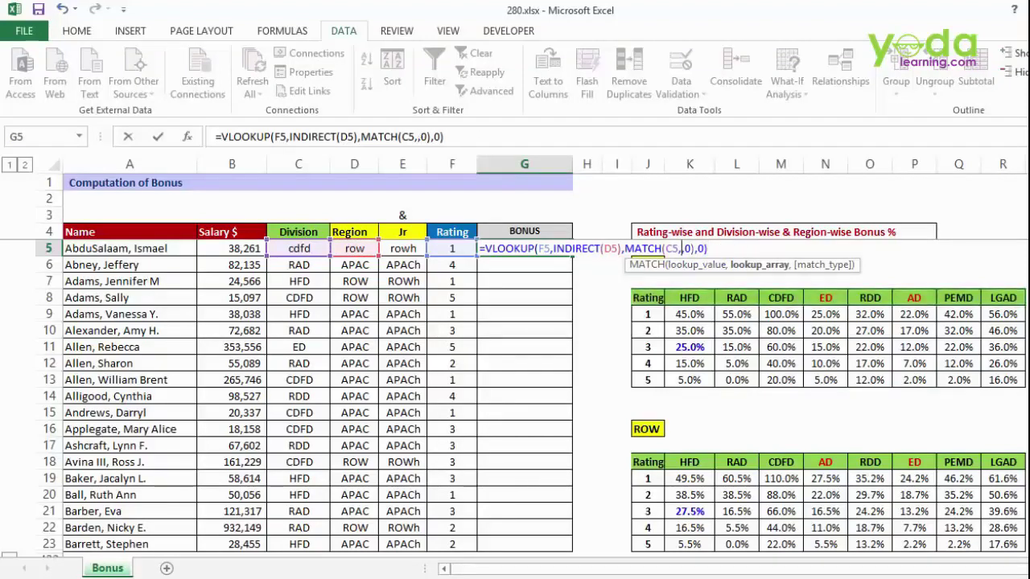
{"action": "type", "text": "indir"}
{"action": "key", "text": "Tab"}
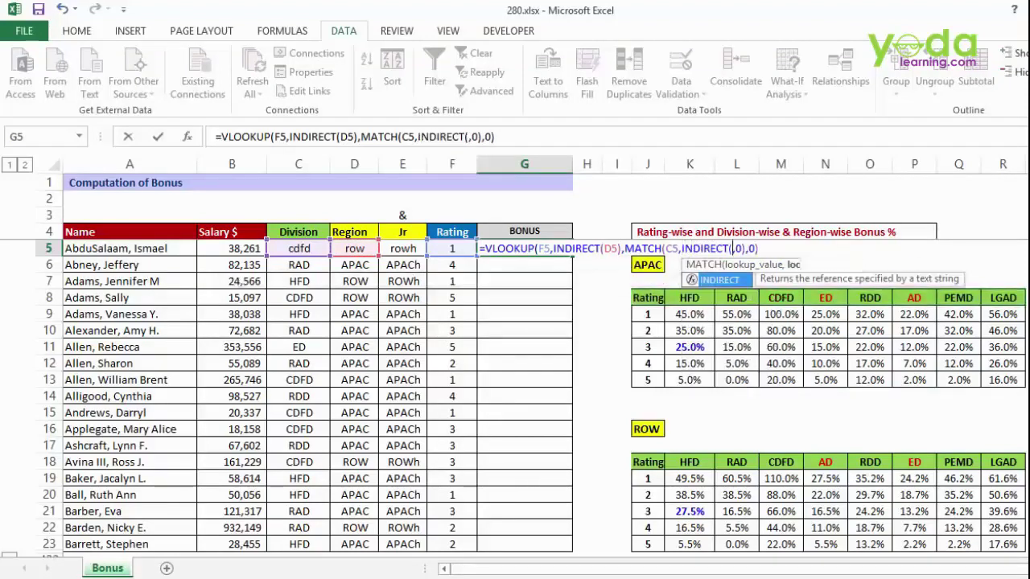
{"action": "type", "text": ")"}
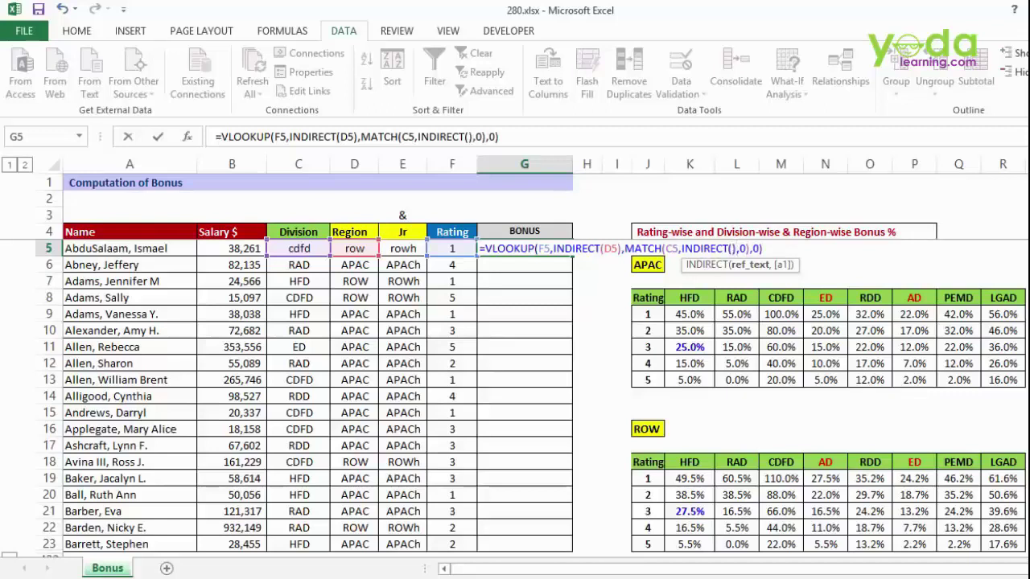
{"action": "key", "text": "Left"}
{"action": "left_click", "coordinate": [403, 249]}
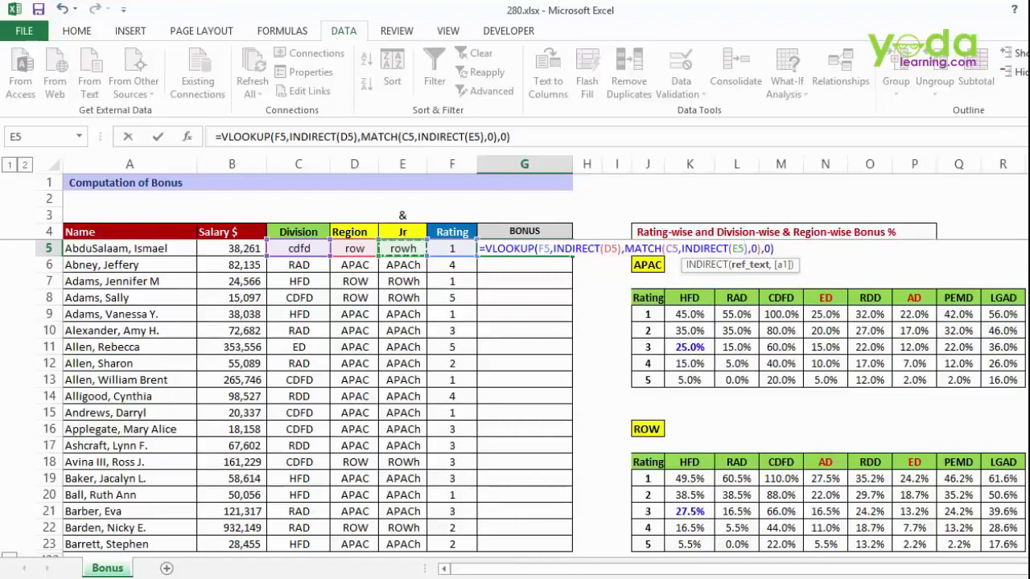
{"action": "key", "text": "Return"}
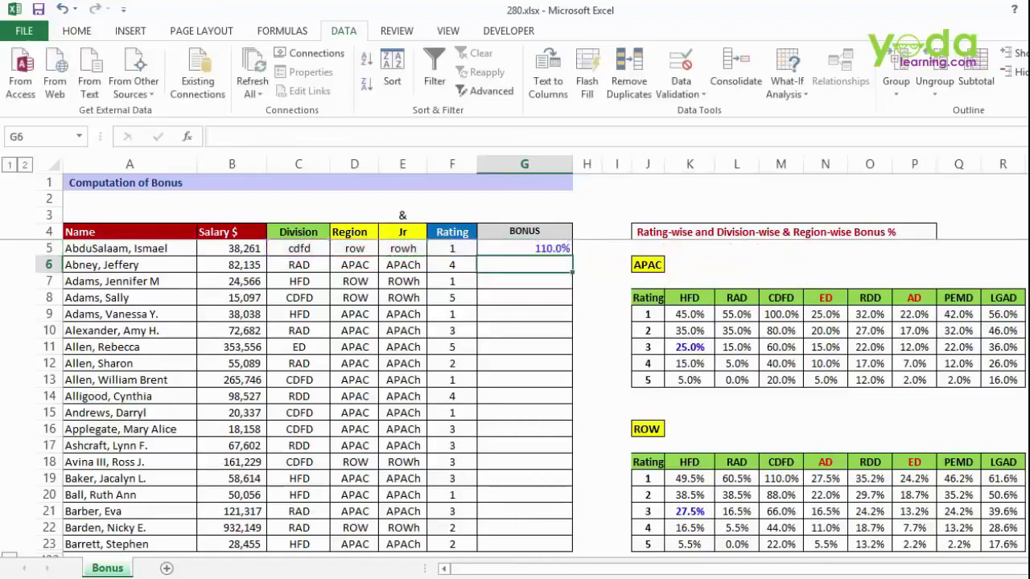
- Check the ROW table value behind 110.0%, then set row 5's region in D5 to APAC
{"action": "key", "text": "Up"}
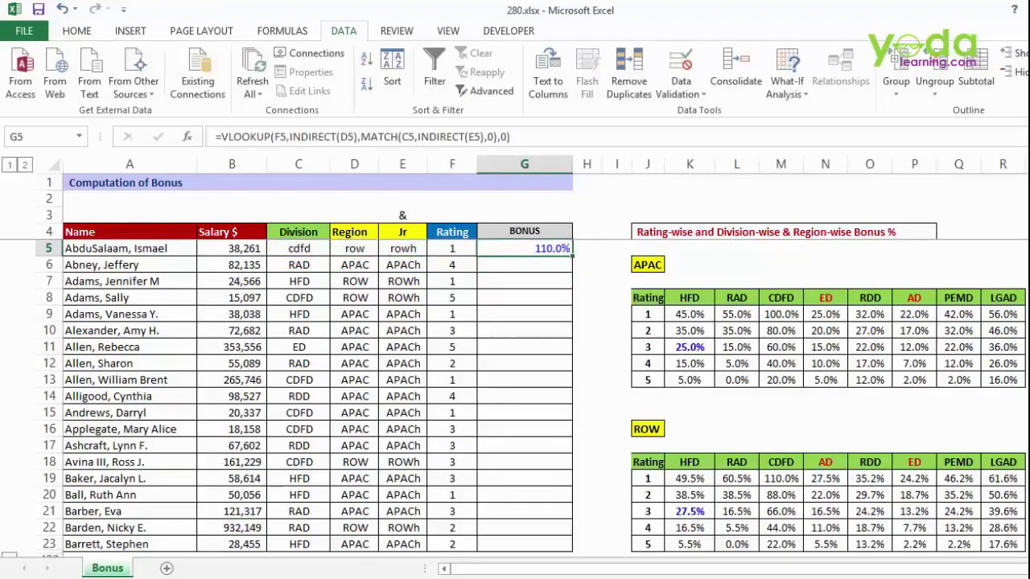
{"action": "left_click", "coordinate": [781, 479]}
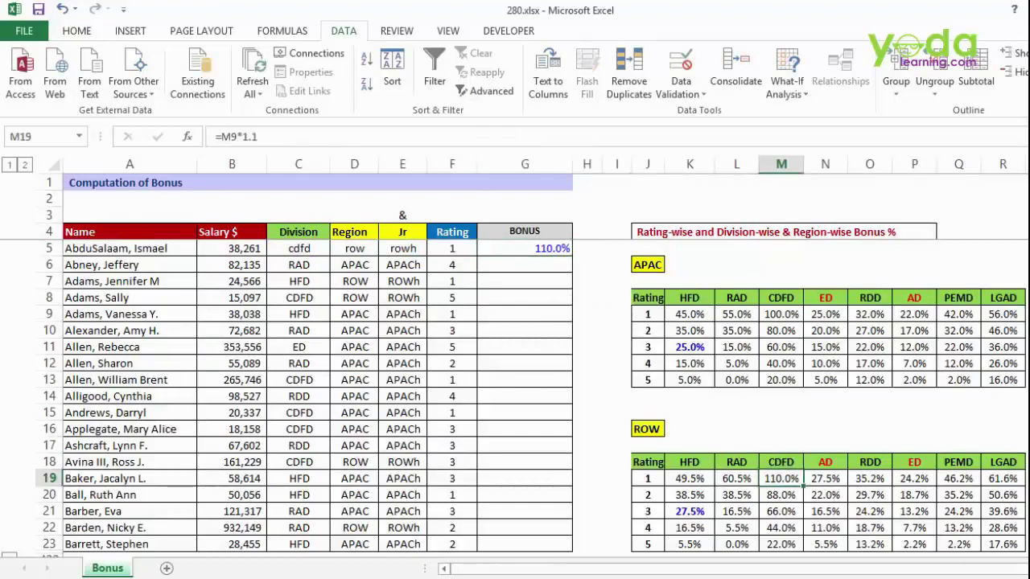
{"action": "left_click", "coordinate": [354, 248]}
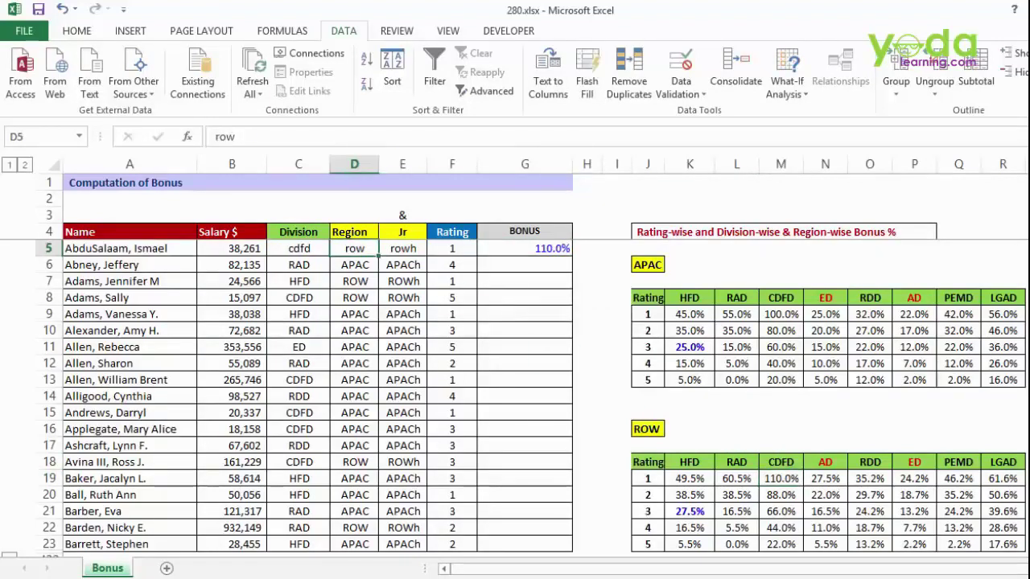
{"action": "type", "text": "APAC"}
{"action": "left_click", "coordinate": [354, 331]}
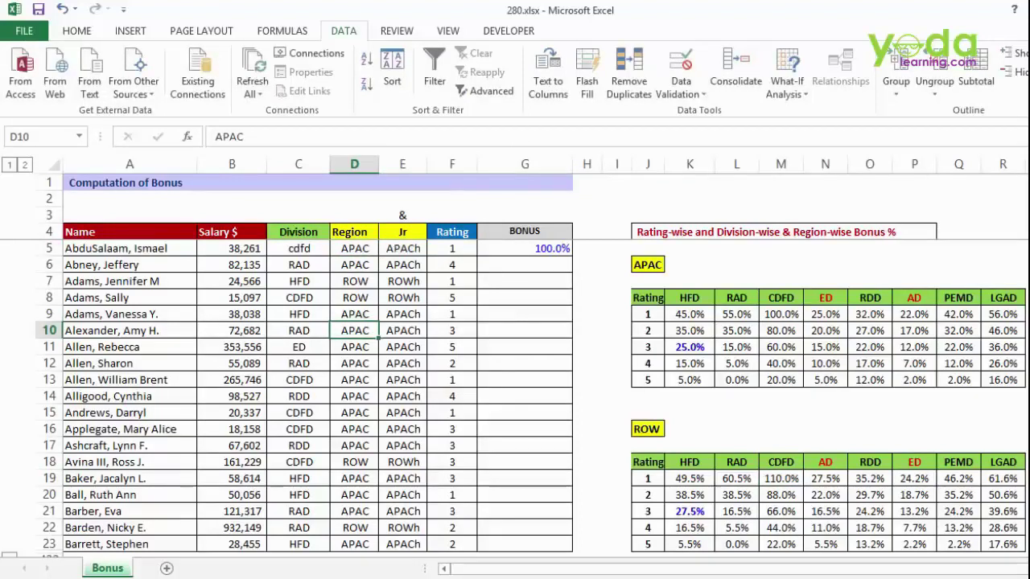
- Fill G5's bonus formula down column G and inspect the APAC table's apach header range
{"action": "left_click", "coordinate": [525, 249]}
{"action": "double_click", "coordinate": [572, 256]}
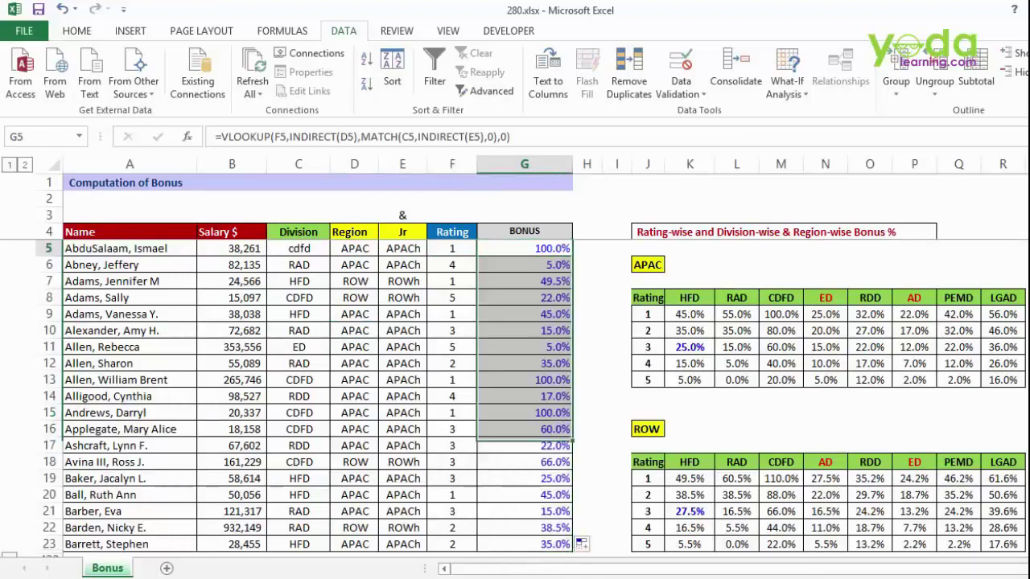
{"action": "left_click_drag", "start_coordinate": [525, 248], "coordinate": [525, 494]}
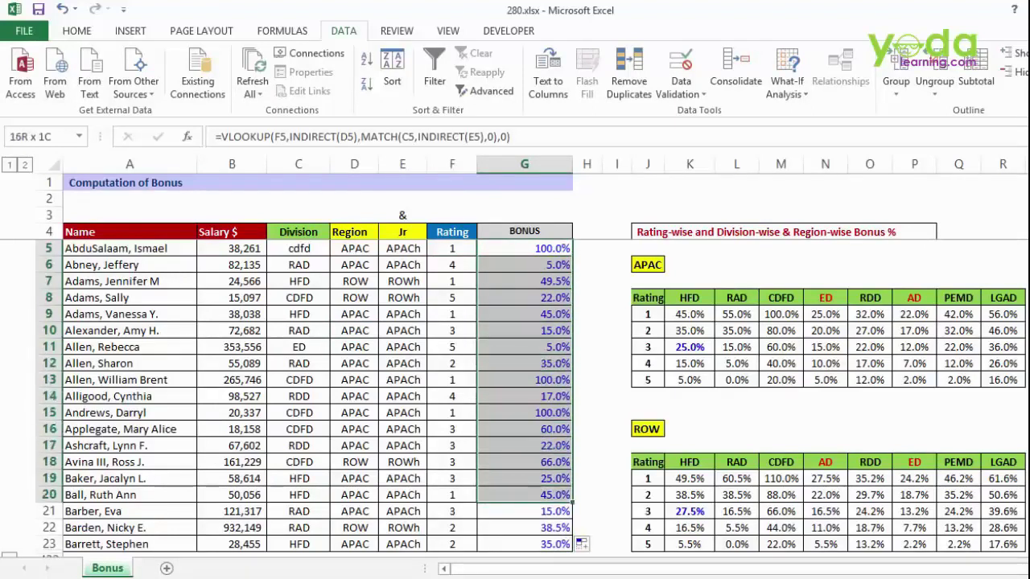
{"action": "left_click", "coordinate": [525, 248]}
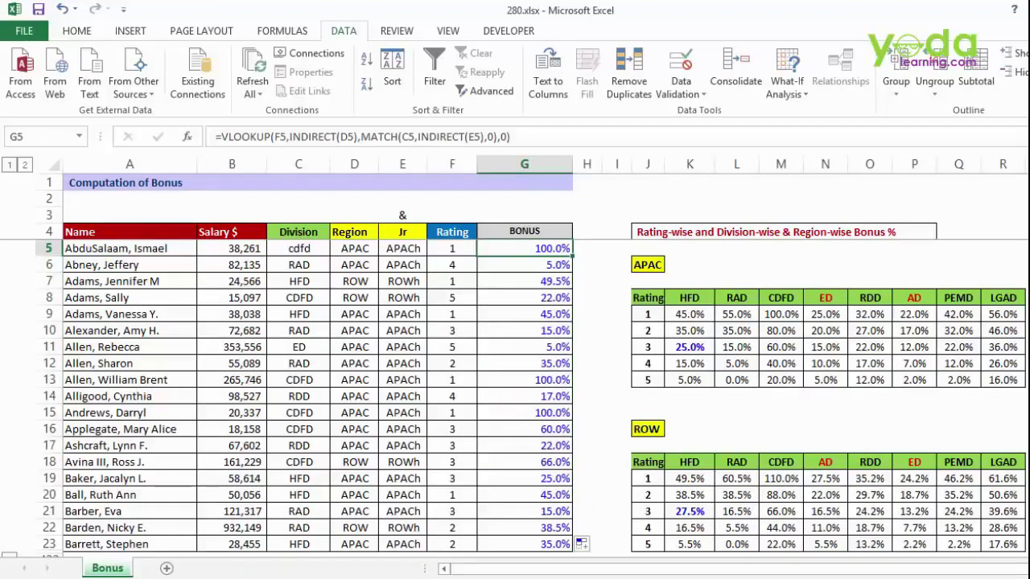
{"action": "left_click_drag", "start_coordinate": [648, 297], "coordinate": [648, 380]}
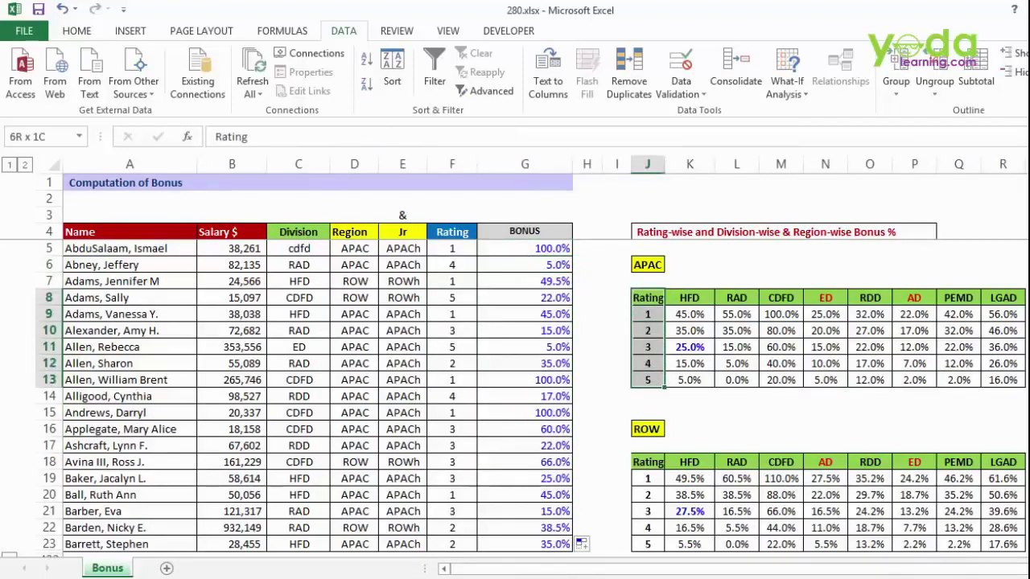
{"action": "left_click_drag", "start_coordinate": [647, 297], "coordinate": [1003, 297]}
{"action": "left_click", "coordinate": [647, 265]}
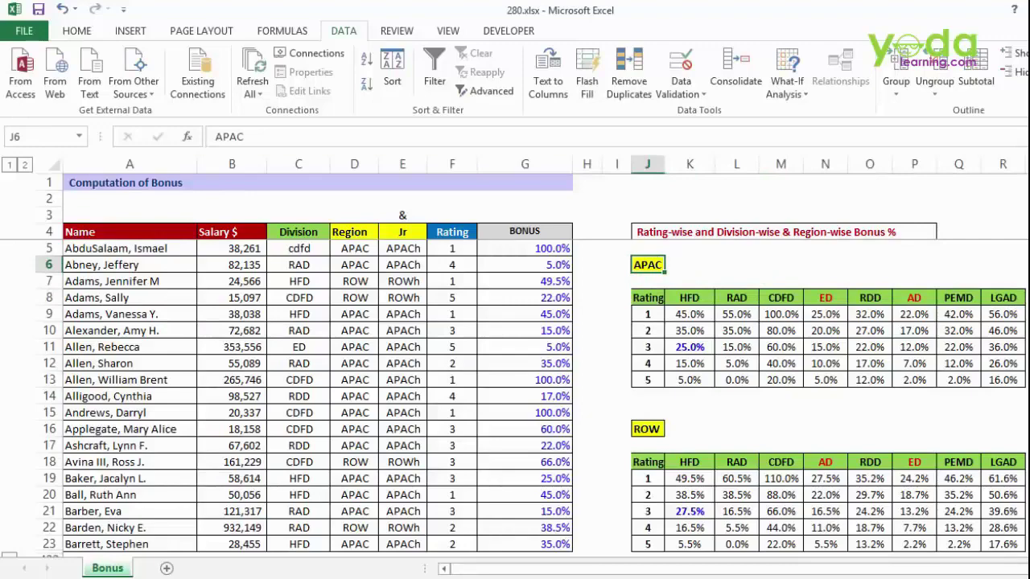
{"action": "scroll", "coordinate": [515, 354], "scroll_direction": "up", "scroll_amount": 2}
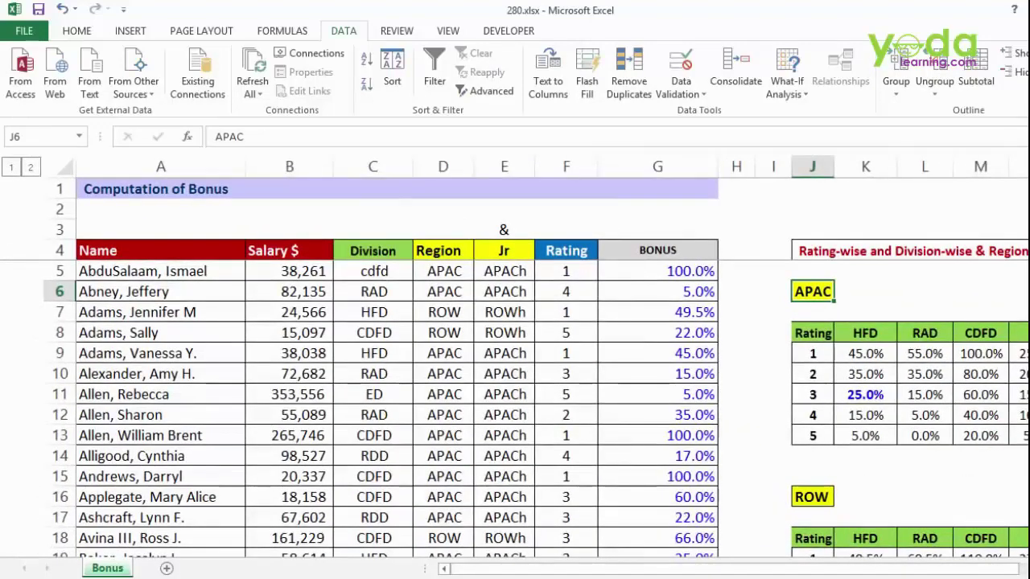
{"action": "scroll", "coordinate": [385, 408], "scroll_direction": "down", "scroll_amount": 17}
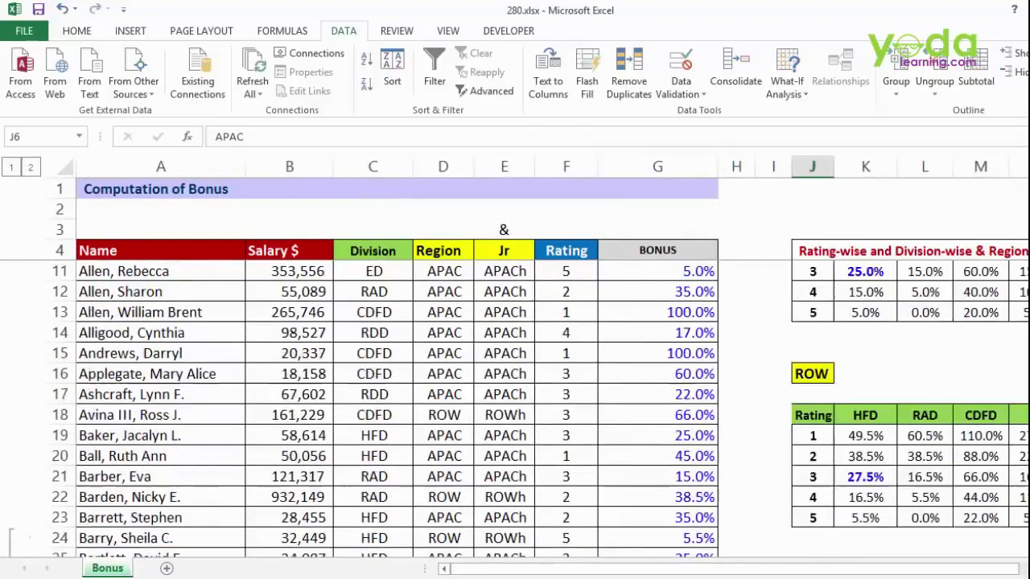
{"action": "scroll", "coordinate": [397, 411], "scroll_direction": "down", "scroll_amount": 20}
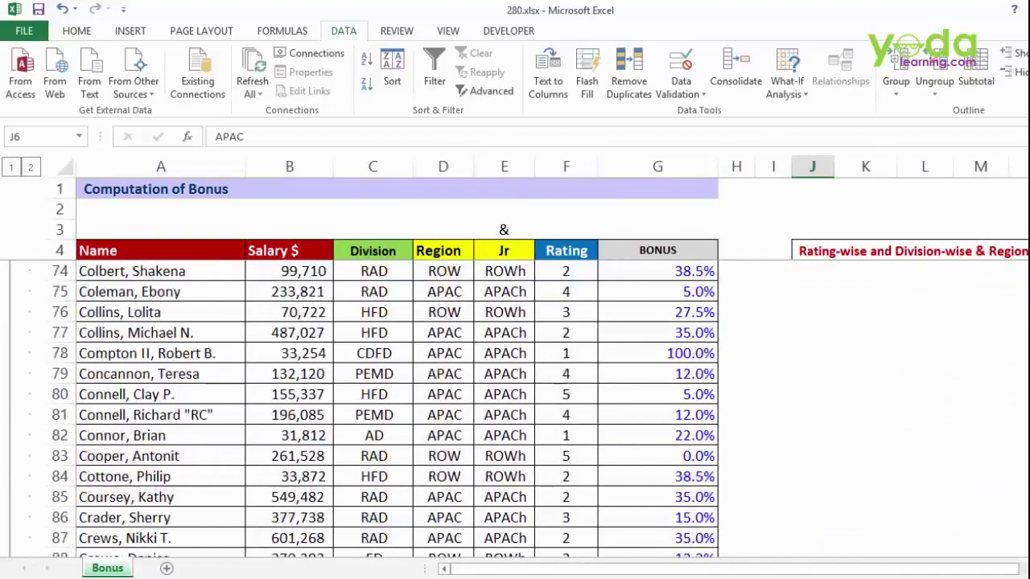
{"action": "scroll", "coordinate": [396, 410], "scroll_direction": "down", "scroll_amount": 18}
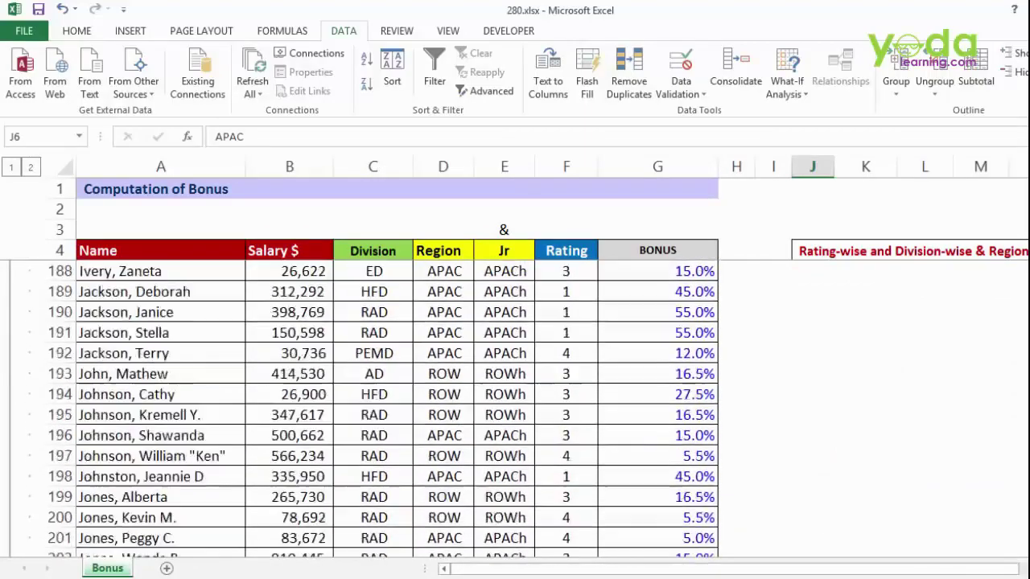
{"action": "scroll", "coordinate": [397, 410], "scroll_direction": "up", "scroll_amount": 14}
{"action": "scroll", "coordinate": [397, 410], "scroll_direction": "up", "scroll_amount": 20}
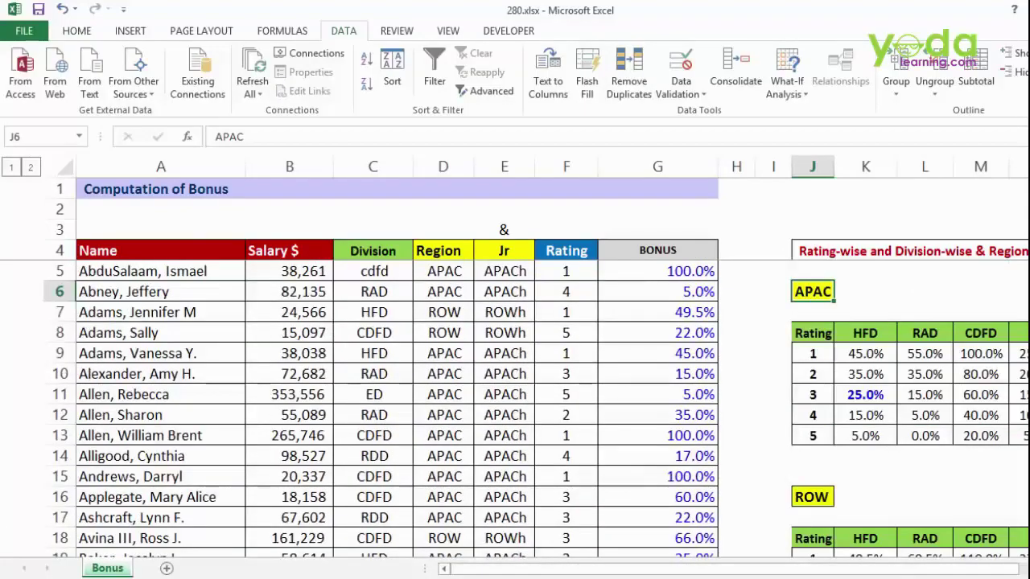
{"action": "scroll", "coordinate": [514, 357], "scroll_direction": "down", "scroll_amount": 4}
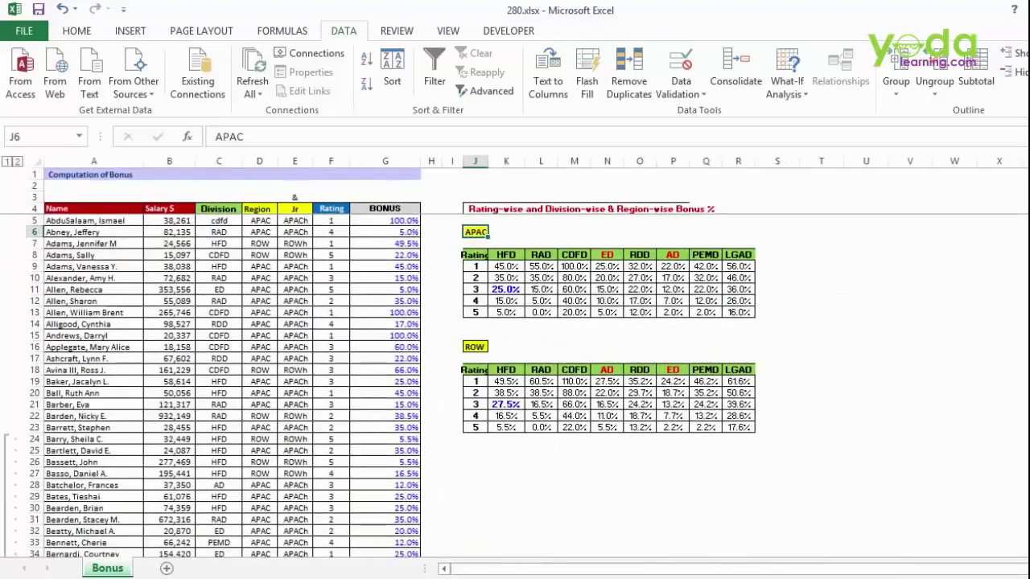
- Copy the ROW bonus-rate table J18:R23 and paste it at J29
{"action": "left_click", "coordinate": [474, 370]}
{"action": "left_click_drag", "start_coordinate": [475, 370], "coordinate": [738, 427]}
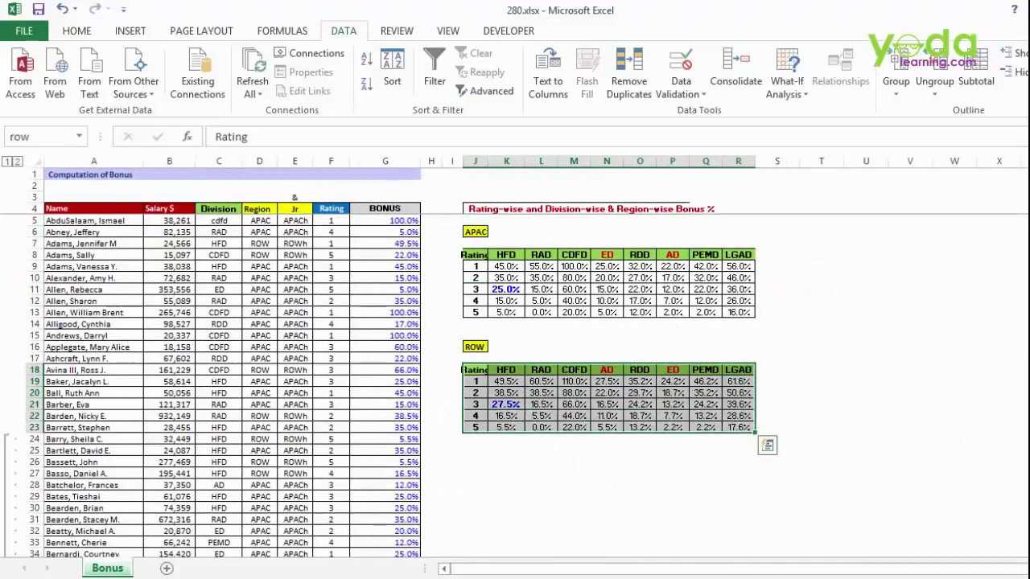
{"action": "key", "text": "ctrl+c"}
{"action": "left_click", "coordinate": [475, 496]}
{"action": "key", "text": "ctrl+v"}
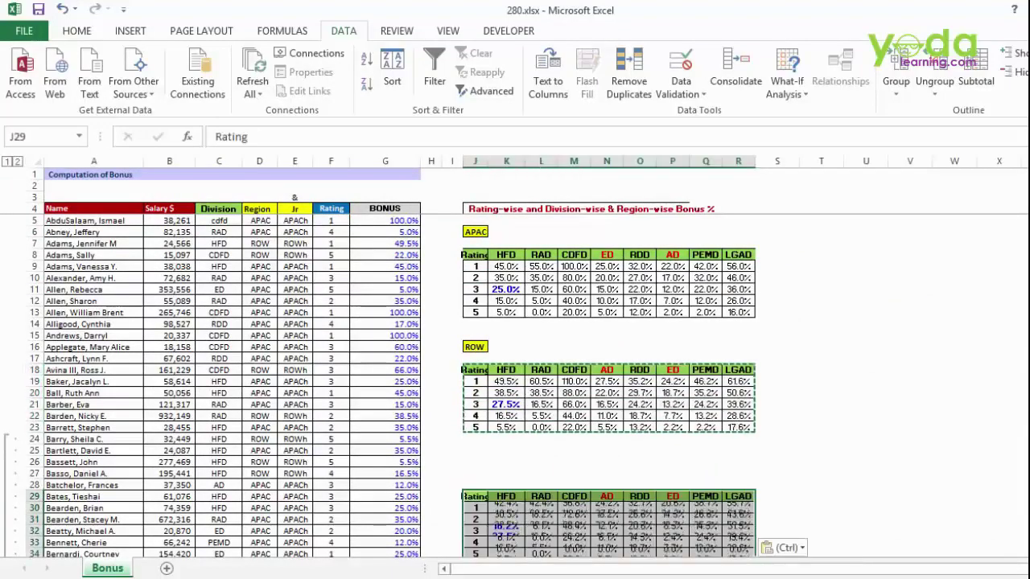
{"action": "scroll", "coordinate": [475, 496], "scroll_direction": "down", "scroll_amount": 1}
{"action": "scroll", "coordinate": [514, 357], "scroll_direction": "down", "scroll_amount": 3}
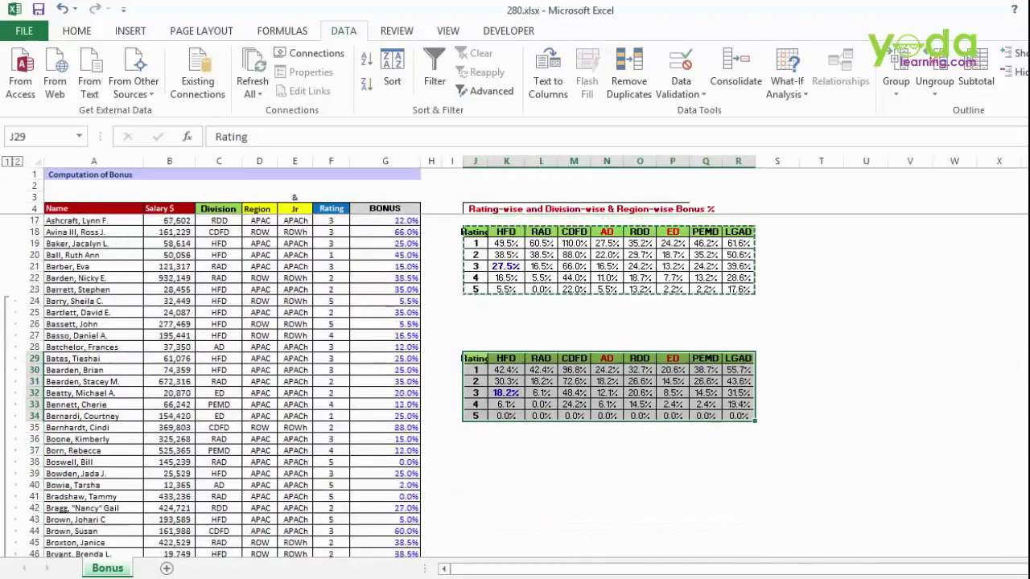
- Review G5's INDIRECT bonus formula unchanged, then select the ED division header in N8
{"action": "left_click", "coordinate": [471, 471]}
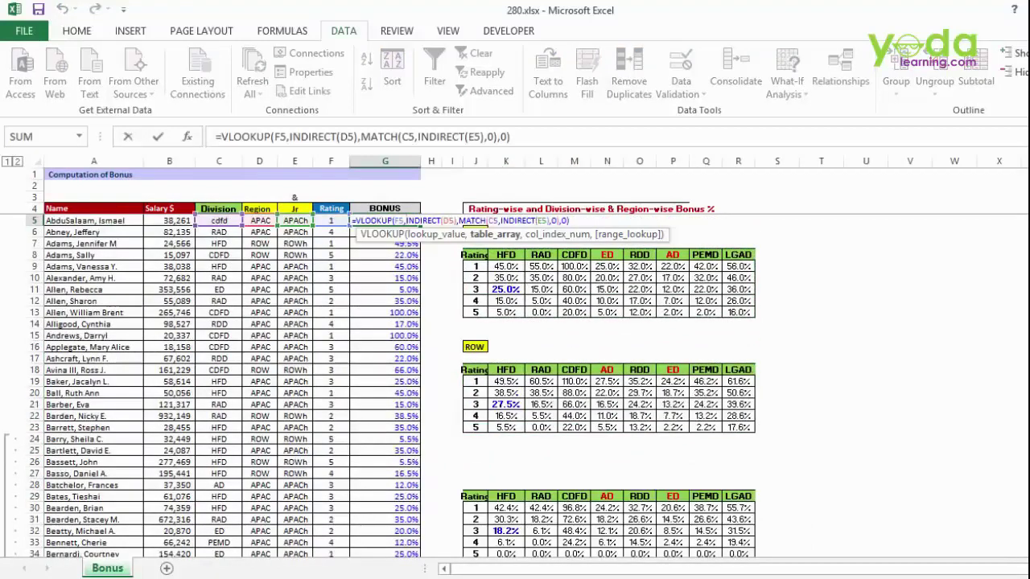
{"action": "key", "text": "Return"}
{"action": "scroll", "coordinate": [563, 386], "scroll_direction": "down", "scroll_amount": 2}
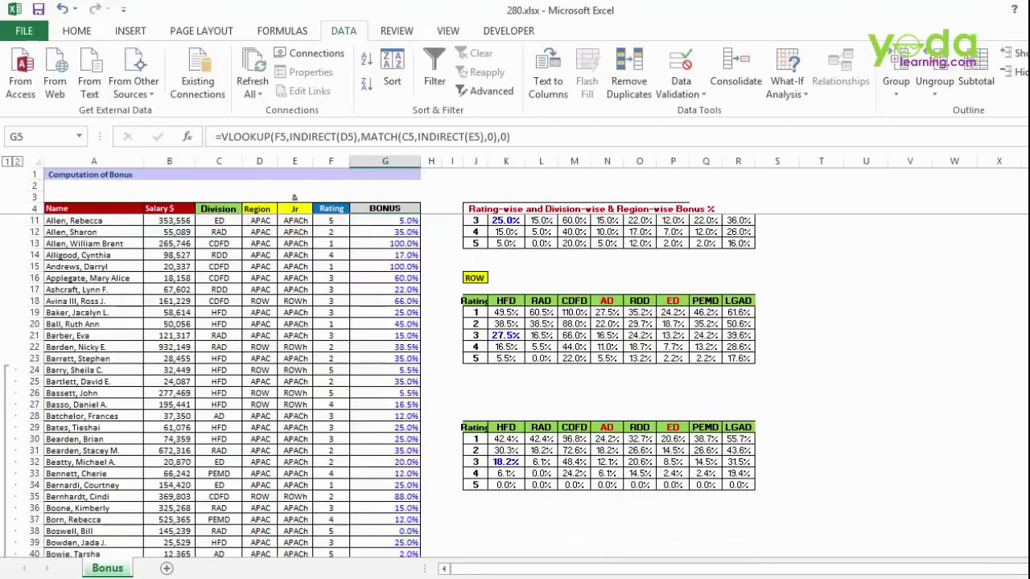
{"action": "left_click_drag", "start_coordinate": [471, 427], "coordinate": [742, 485]}
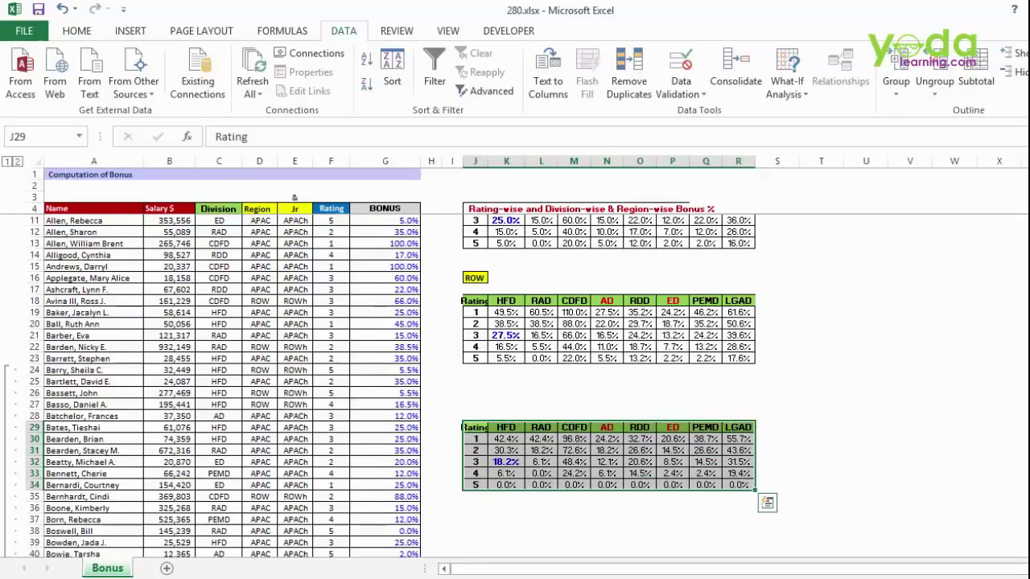
{"action": "scroll", "coordinate": [608, 362], "scroll_direction": "up", "scroll_amount": 2}
{"action": "scroll", "coordinate": [608, 362], "scroll_direction": "right", "scroll_amount": 1}
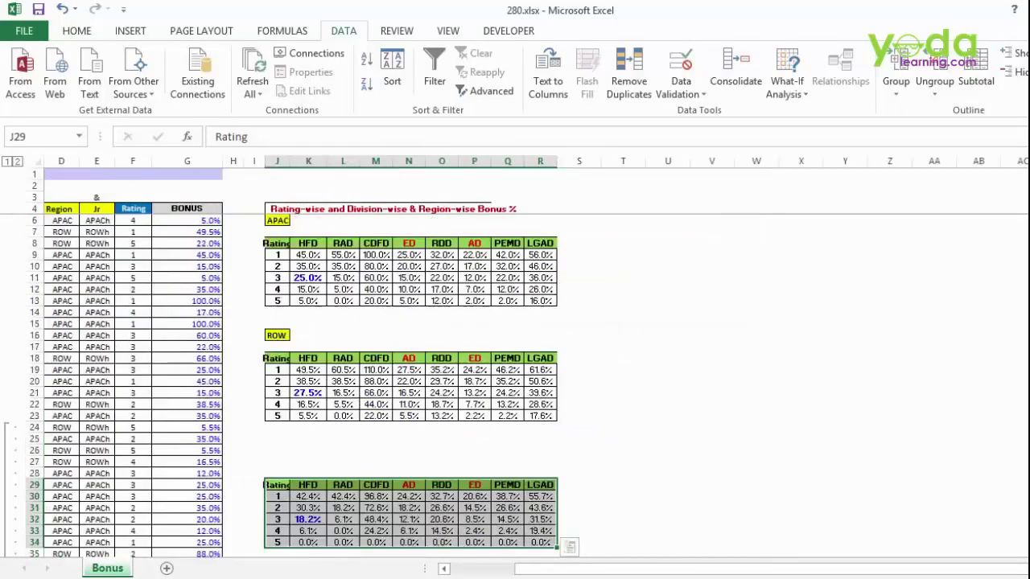
{"action": "left_click", "coordinate": [421, 246]}
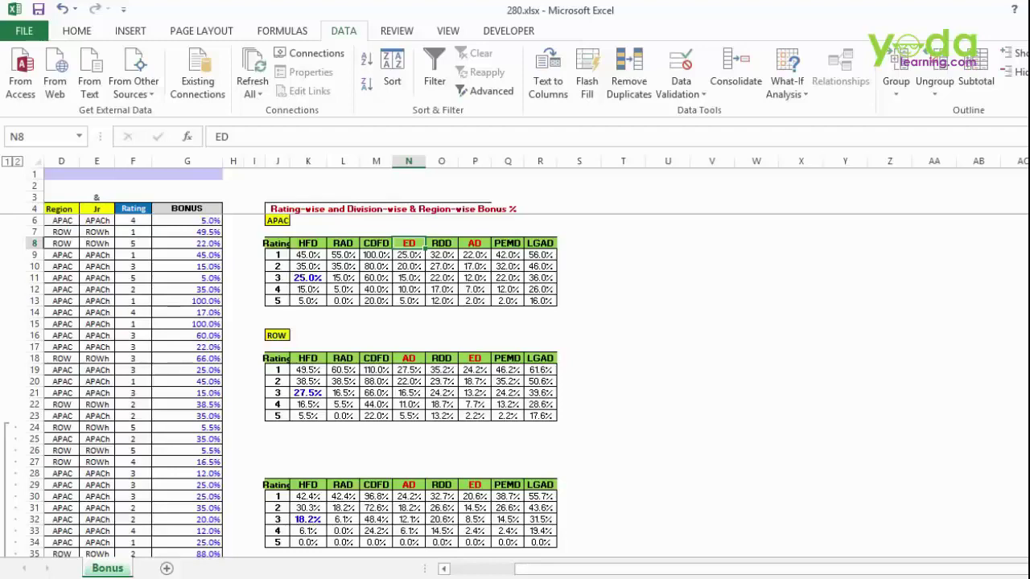
{"action": "scroll", "coordinate": [515, 358], "scroll_direction": "up", "scroll_amount": 6}
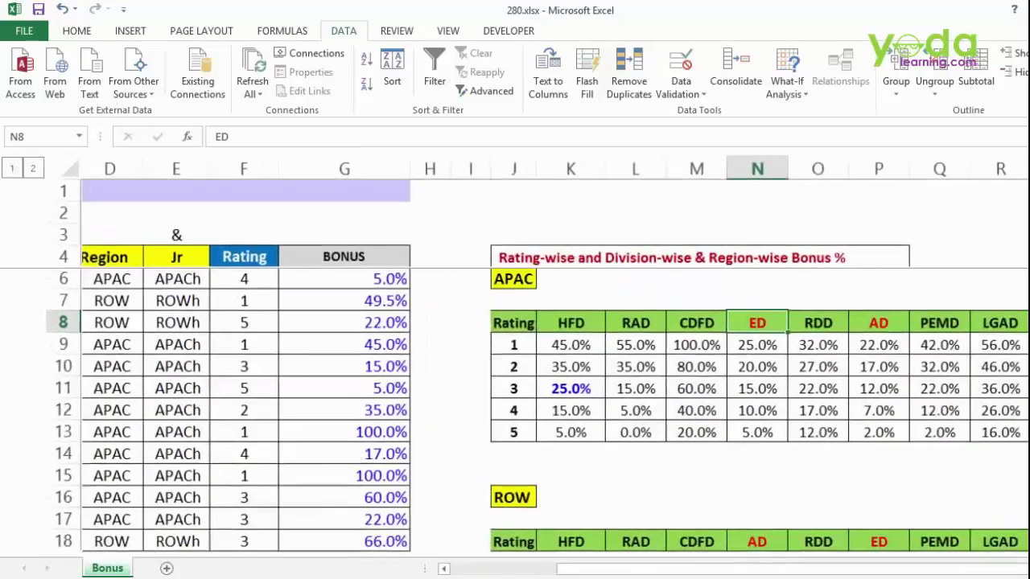
{"action": "scroll", "coordinate": [515, 358], "scroll_direction": "up", "scroll_amount": 2}
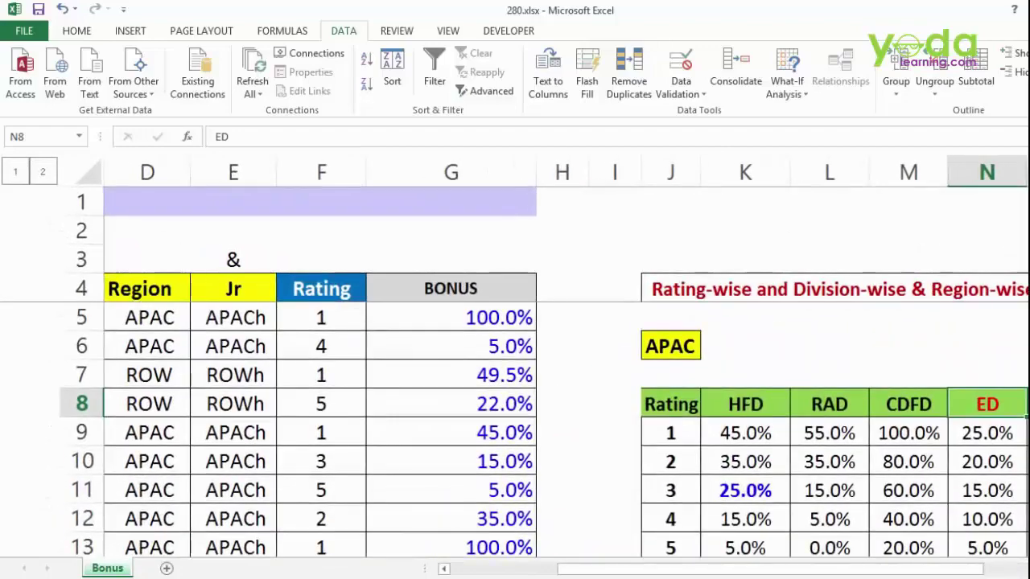
- Change the first employee's division in C5 to hfd
{"action": "left_click", "coordinate": [321, 317]}
{"action": "key", "text": "Left"}
{"action": "key", "text": "Left"}
{"action": "key", "text": "Left"}
{"action": "key", "text": "Left"}
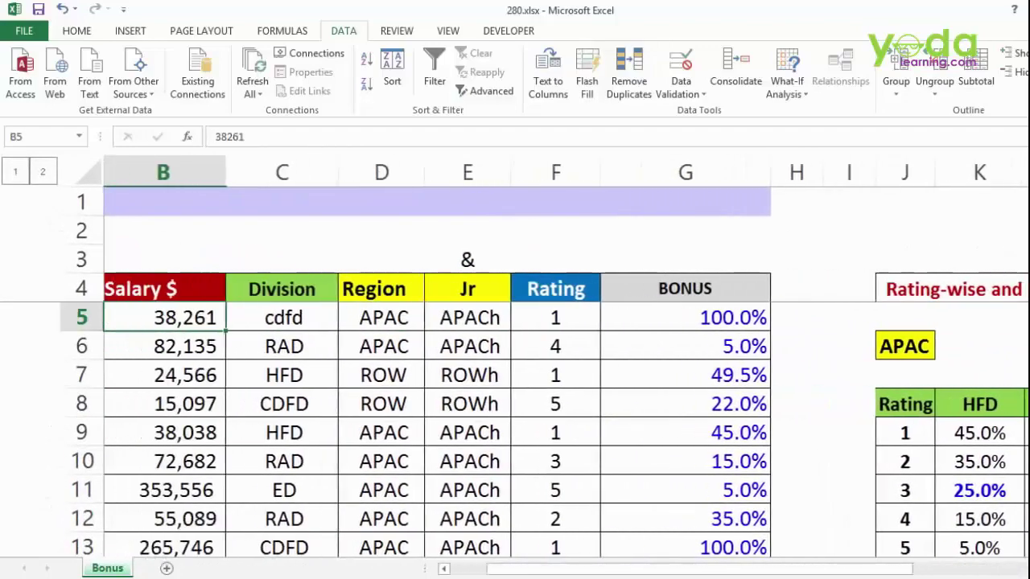
{"action": "key", "text": "Right"}
{"action": "type", "text": "hfD"}
{"action": "key", "text": "BackSpace"}
{"action": "type", "text": "d"}
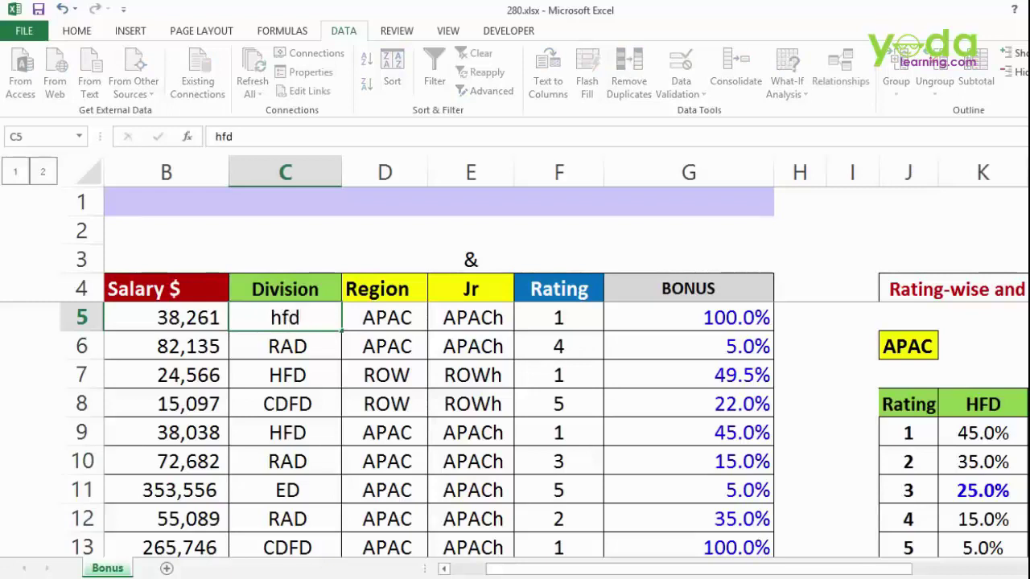
{"action": "key", "text": "Tab"}
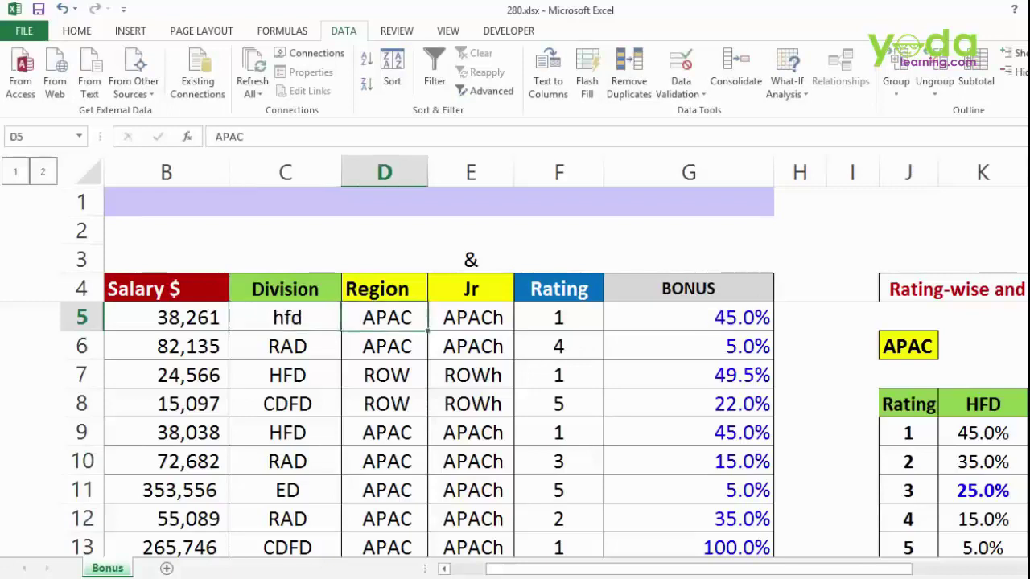
- Set the first employee's rating in F5 to 3, recalculating the bonus to 25.0%
{"action": "left_click", "coordinate": [558, 317]}
{"action": "type", "text": "3"}
{"action": "left_click", "coordinate": [689, 461]}
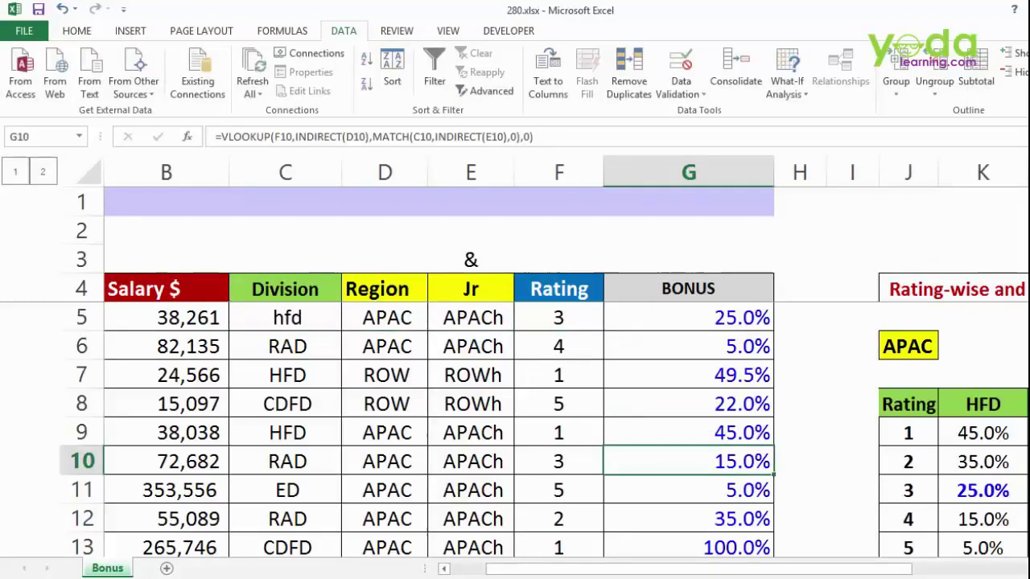
{"action": "scroll", "coordinate": [515, 357], "scroll_direction": "down", "scroll_amount": 5}
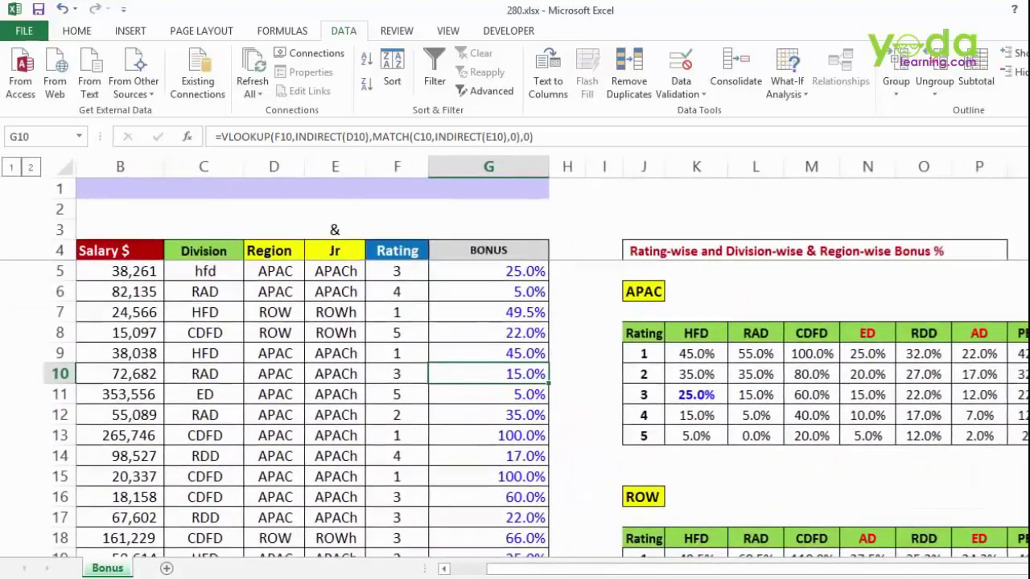
{"action": "scroll", "coordinate": [515, 358], "scroll_direction": "down", "scroll_amount": 3}
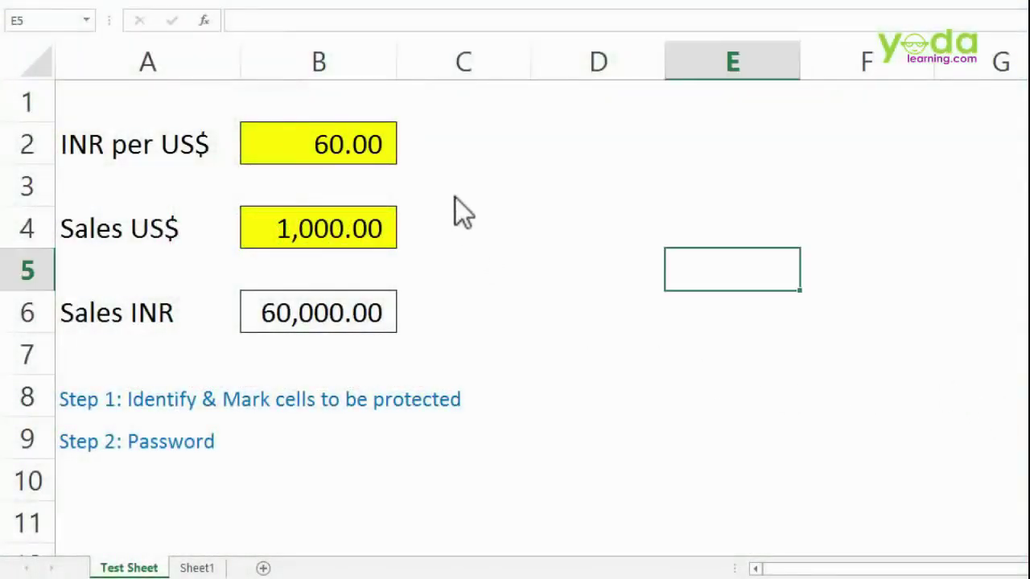
- Enter =B2*B4 in B6 so Sales INR shows 60,000.00
{"action": "left_click", "coordinate": [329, 140]}
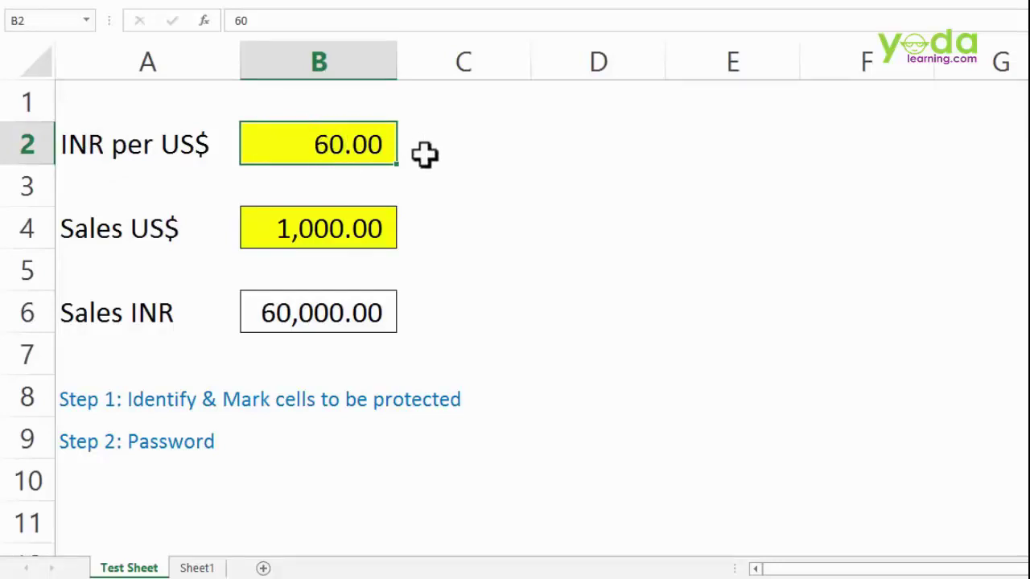
{"action": "left_click", "coordinate": [314, 229]}
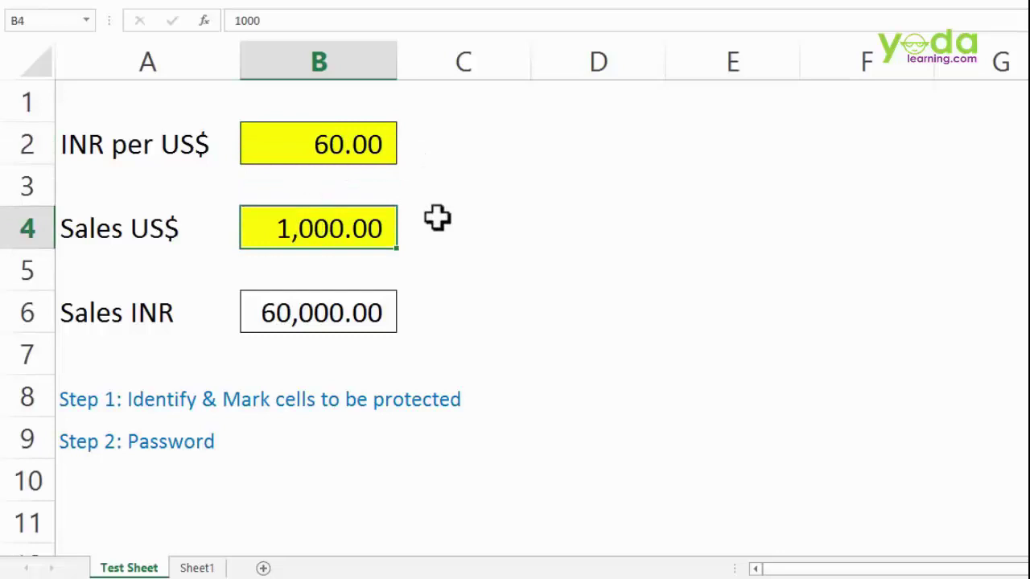
{"action": "left_click", "coordinate": [338, 303]}
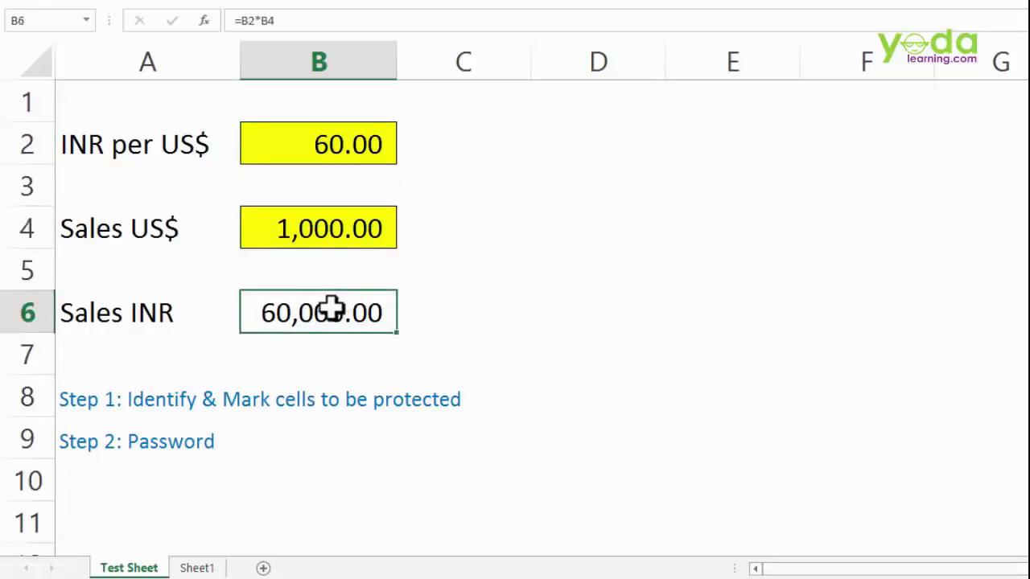
{"action": "type", "text": "="}
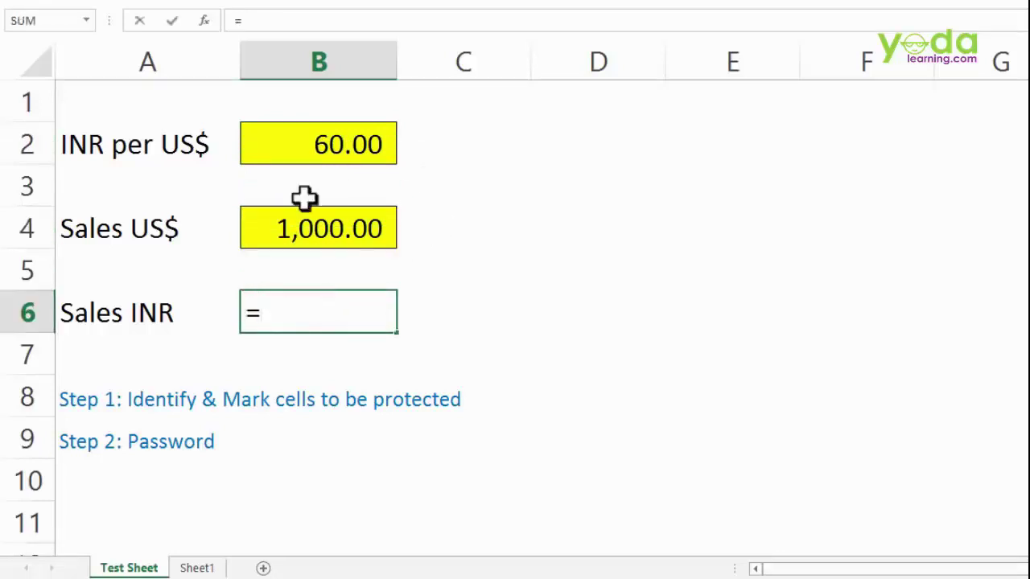
{"action": "left_click", "coordinate": [306, 145]}
{"action": "type", "text": "*"}
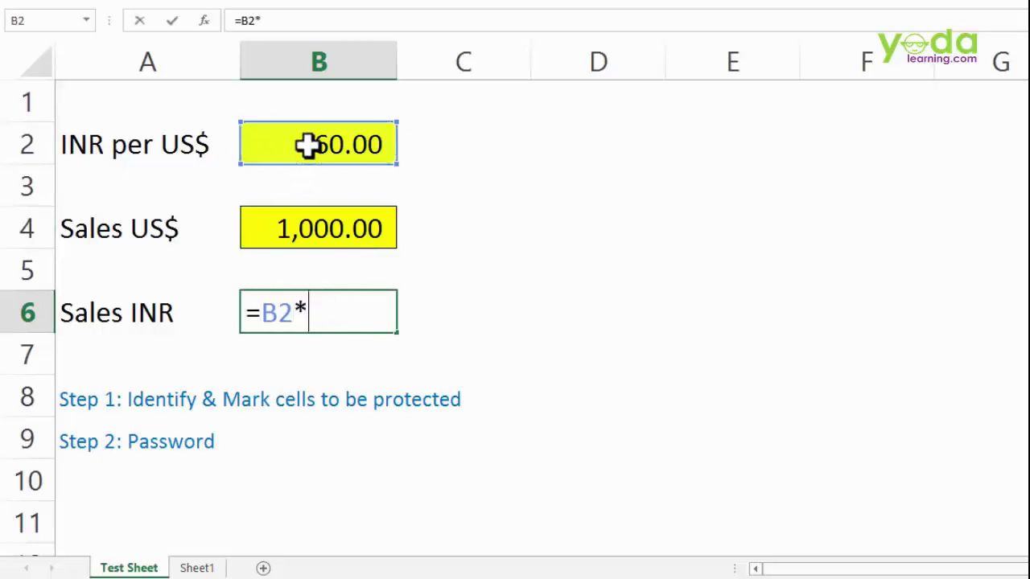
{"action": "left_click", "coordinate": [368, 216]}
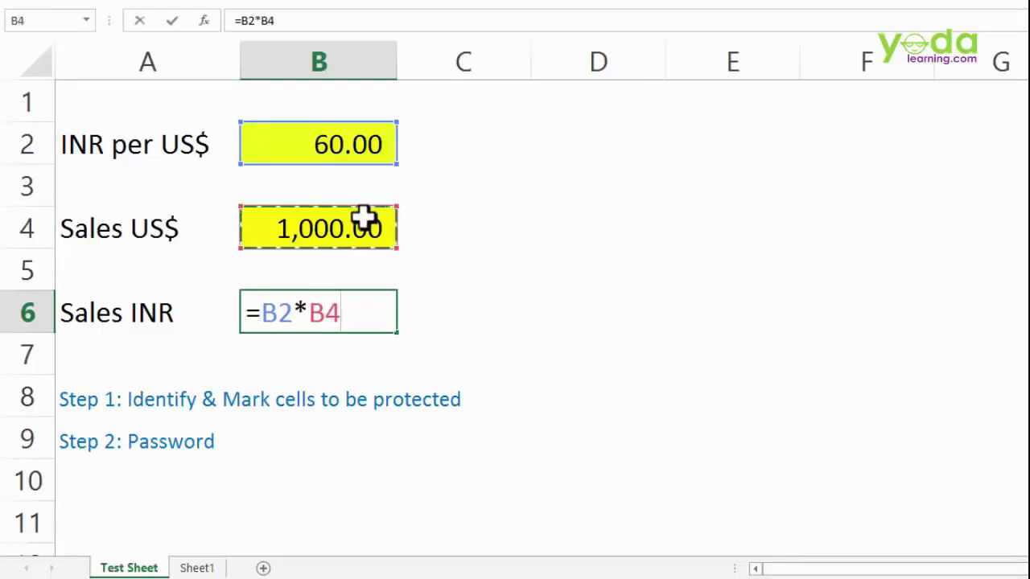
{"action": "key", "text": "Return"}
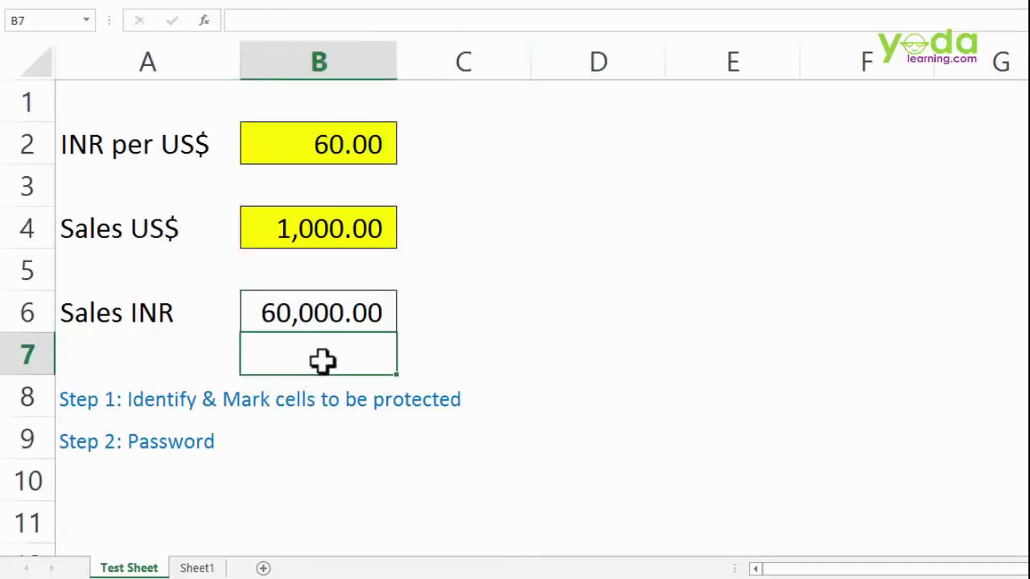
- Review B6's formula references, then select the step notes in A8:B9
{"action": "left_click", "coordinate": [322, 303]}
{"action": "double_click", "coordinate": [326, 314]}
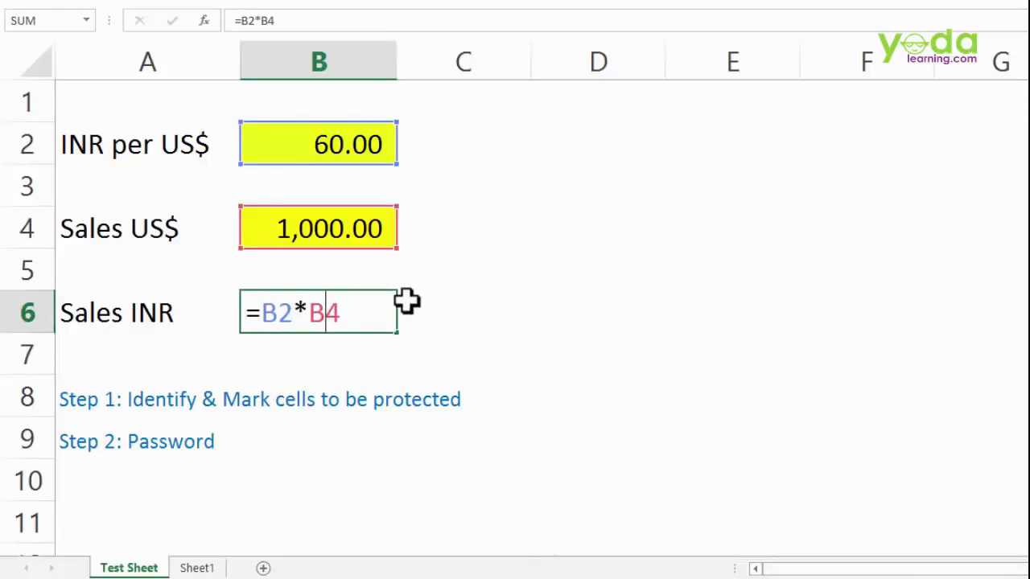
{"action": "key", "text": "Escape"}
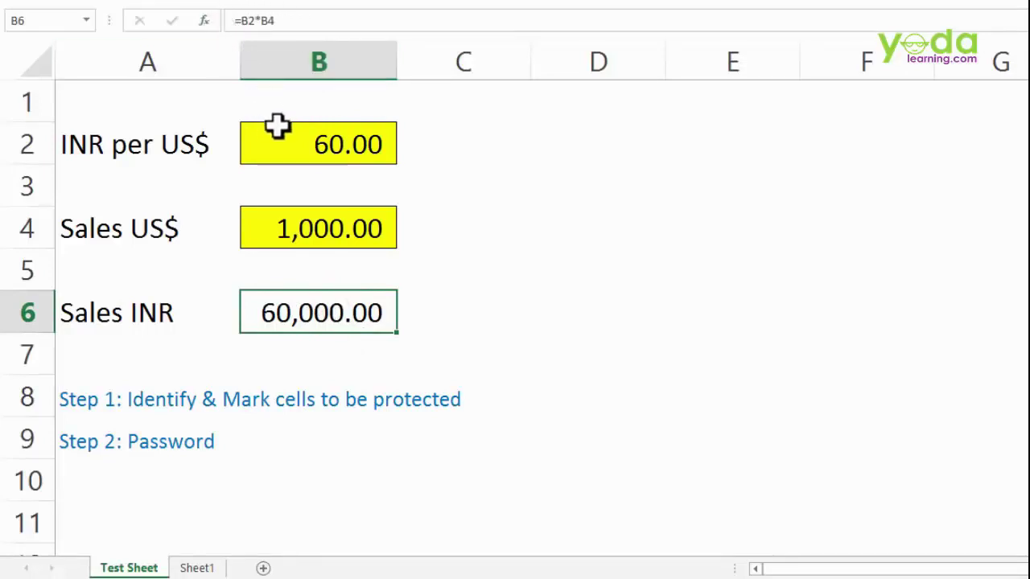
{"action": "left_click", "coordinate": [114, 403]}
{"action": "left_click_drag", "start_coordinate": [107, 424], "coordinate": [355, 445]}
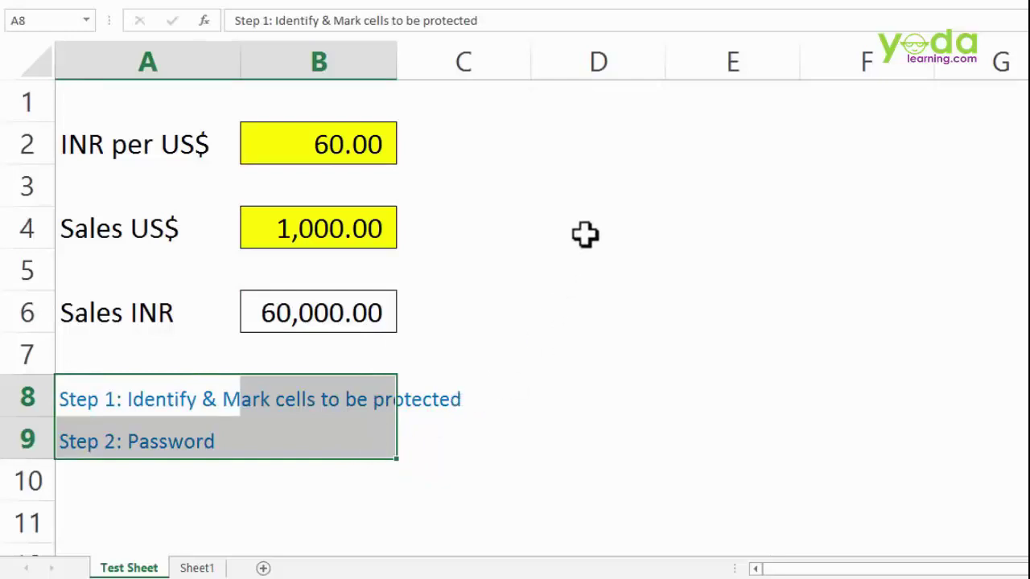
{"action": "right_click", "coordinate": [528, 143]}
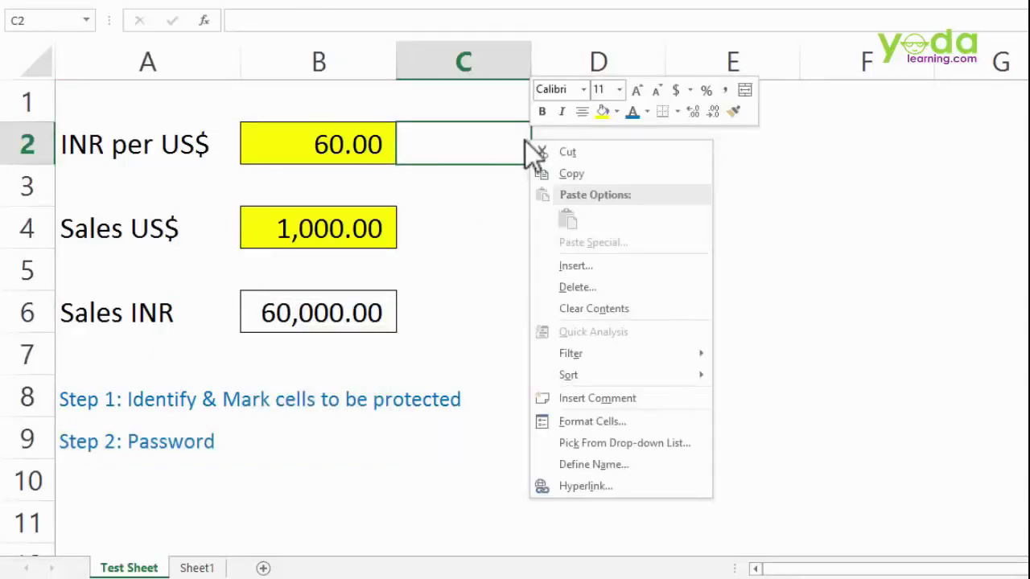
{"action": "left_click", "coordinate": [590, 420]}
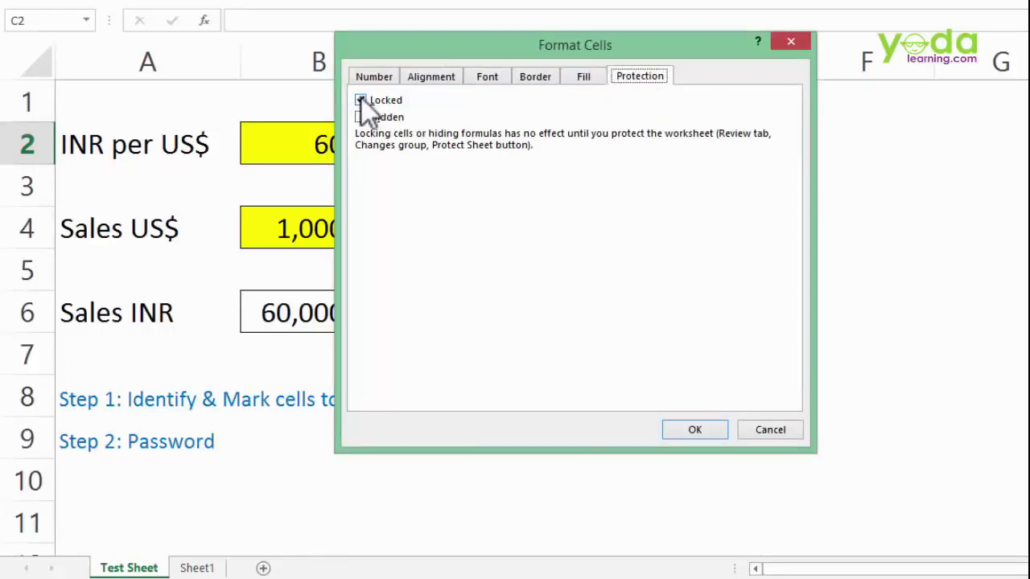
{"action": "left_click", "coordinate": [708, 425]}
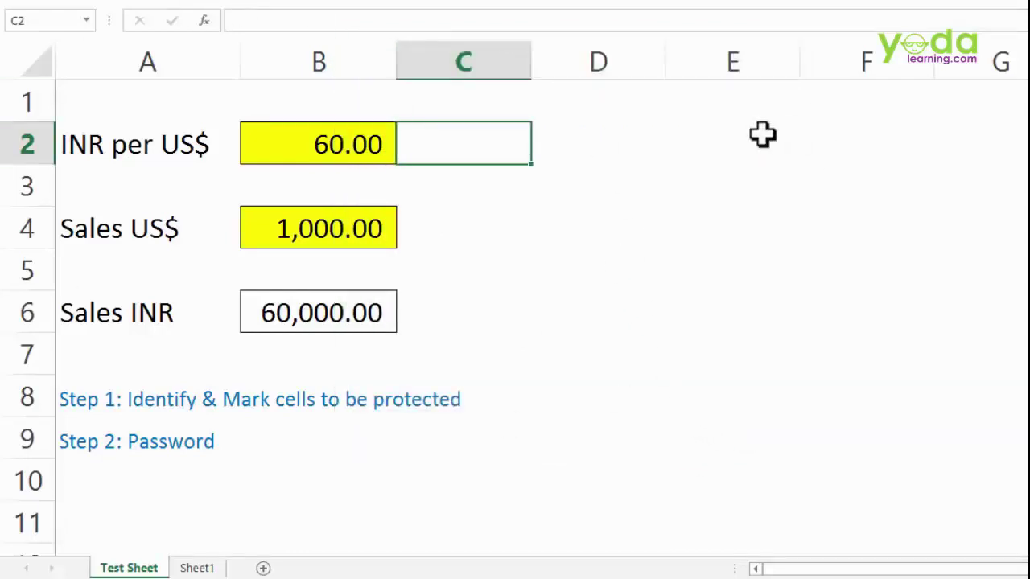
{"action": "left_click", "coordinate": [572, 139]}
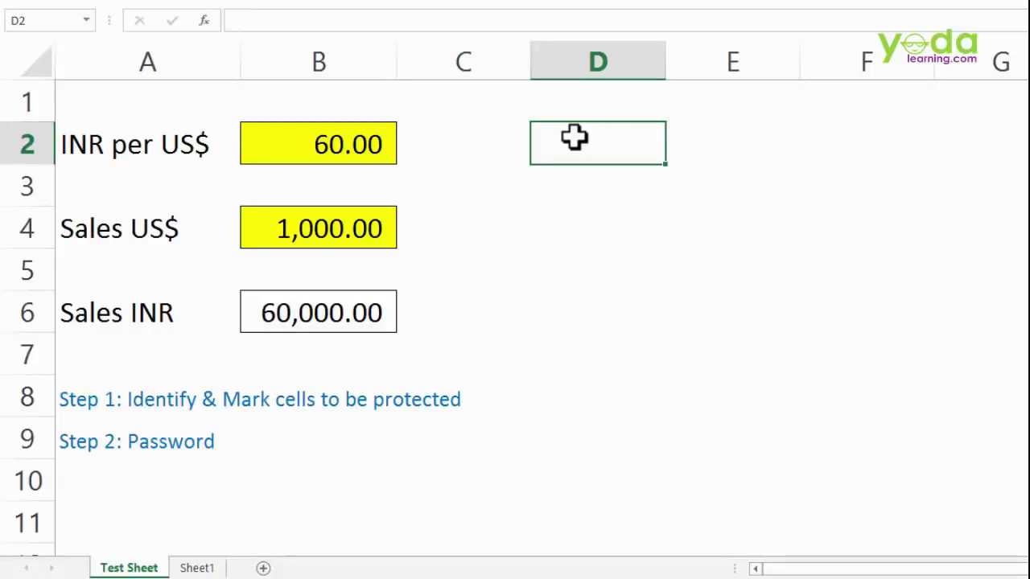
{"action": "double_click", "coordinate": [576, 138]}
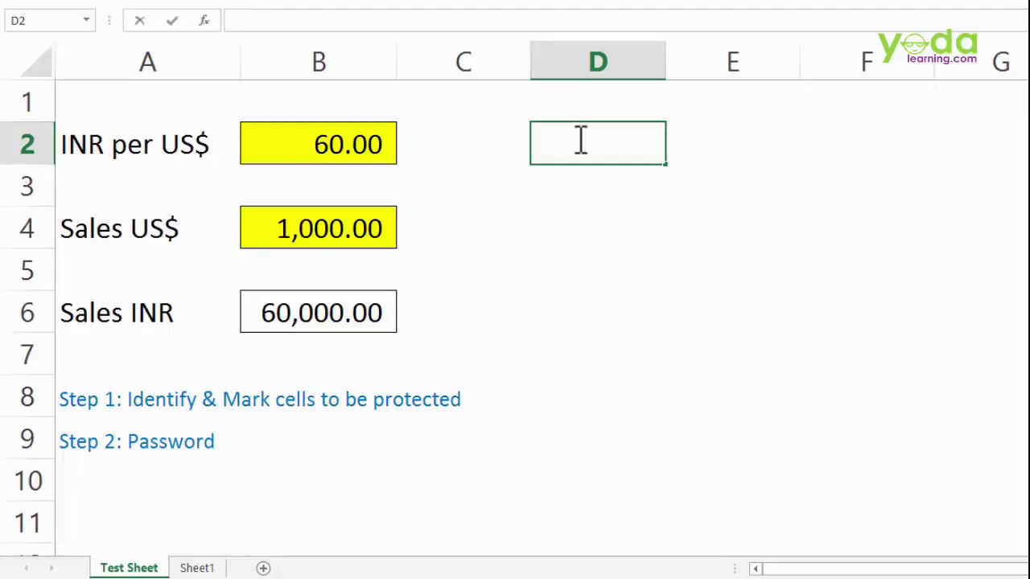
{"action": "type", "text": "5646"}
{"action": "left_click", "coordinate": [572, 219]}
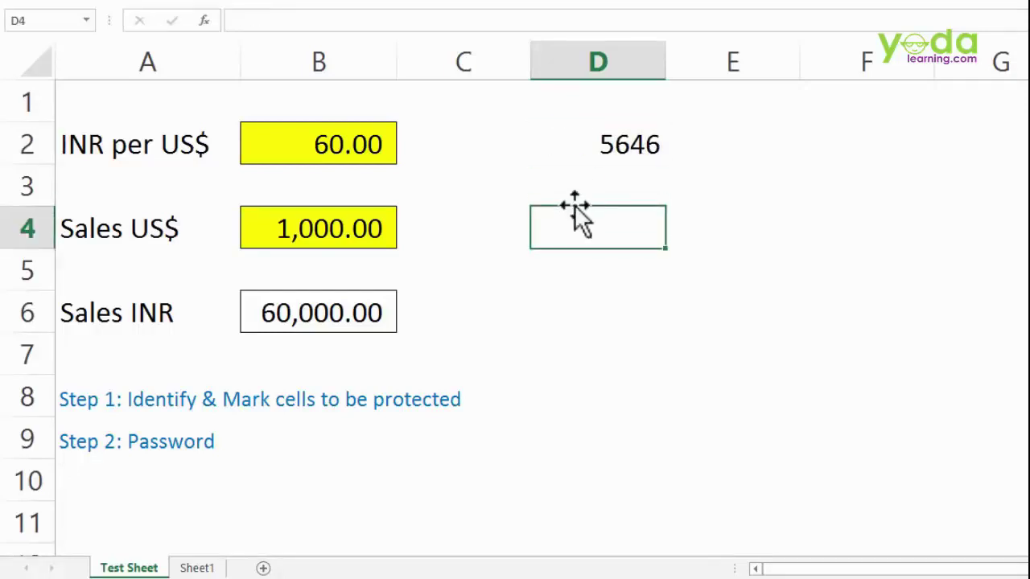
{"action": "left_click", "coordinate": [603, 160]}
{"action": "key", "text": "Delete"}
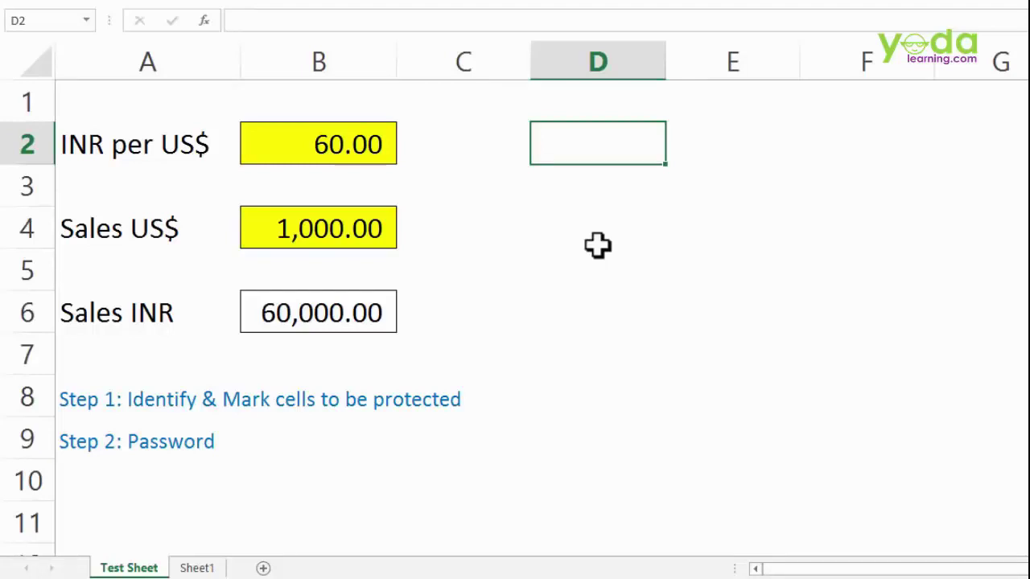
- Unlock every cell on the sheet through Format Cells > Protection
{"action": "left_click", "coordinate": [37, 60]}
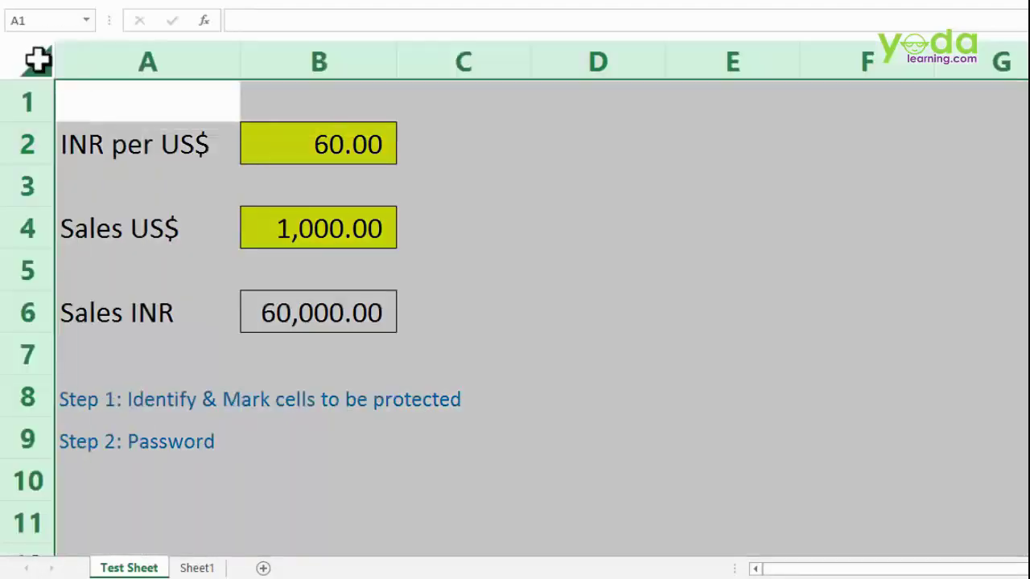
{"action": "right_click", "coordinate": [465, 113]}
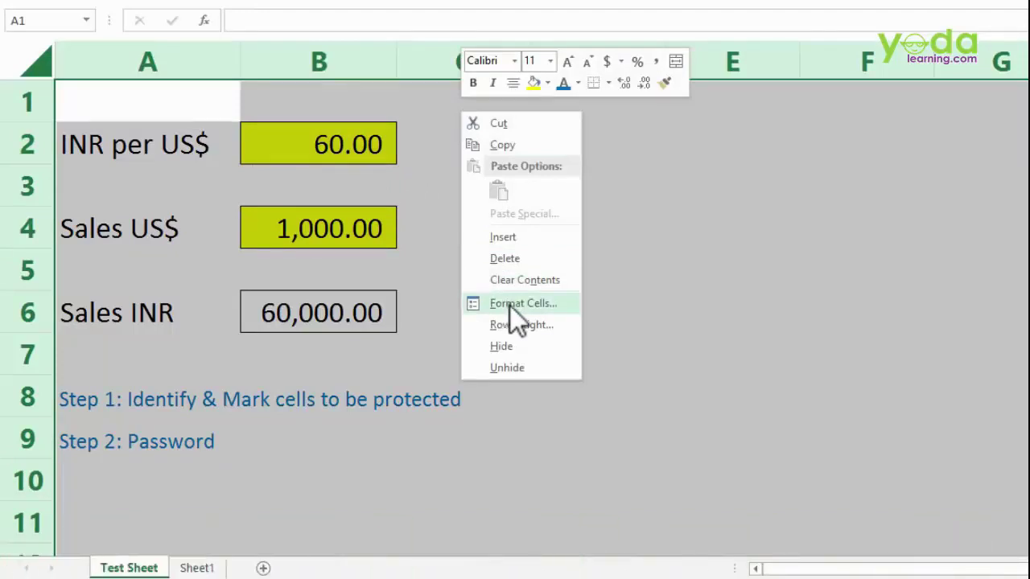
{"action": "left_click", "coordinate": [510, 306]}
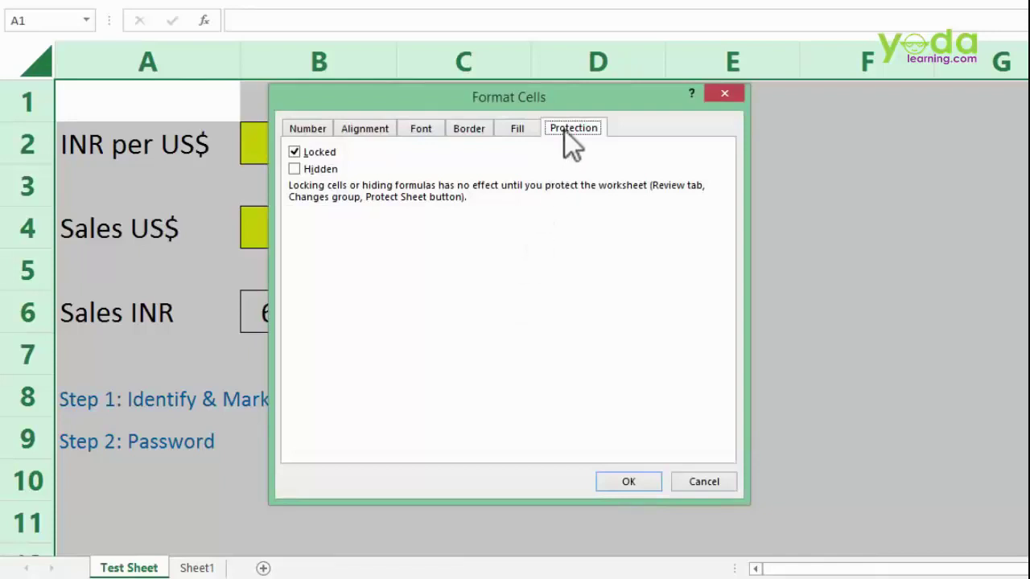
{"action": "left_click", "coordinate": [301, 154]}
{"action": "left_click", "coordinate": [623, 486]}
{"action": "left_click", "coordinate": [513, 366]}
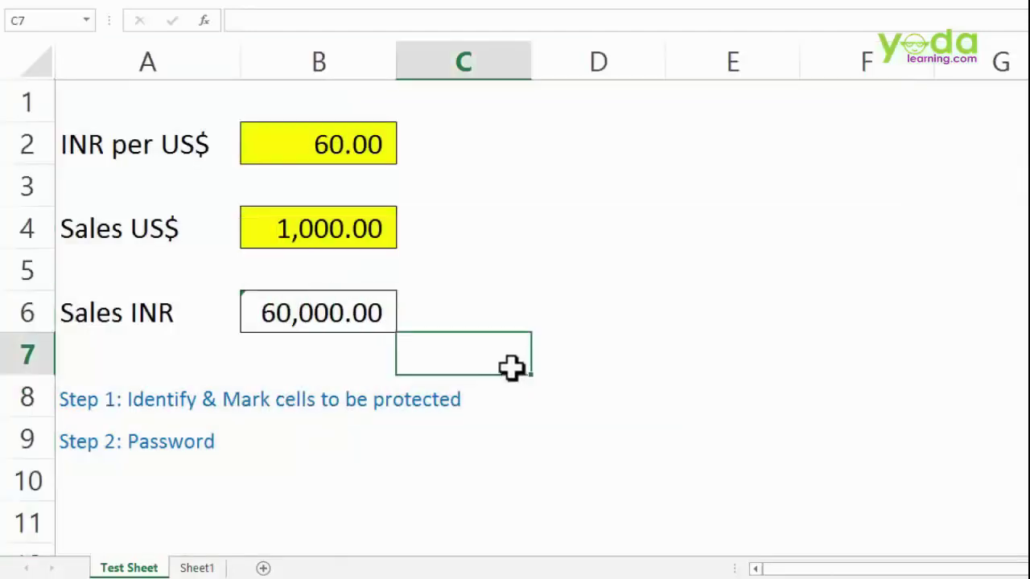
- Lock only the Sales INR formula cell B6
{"action": "left_click", "coordinate": [363, 314]}
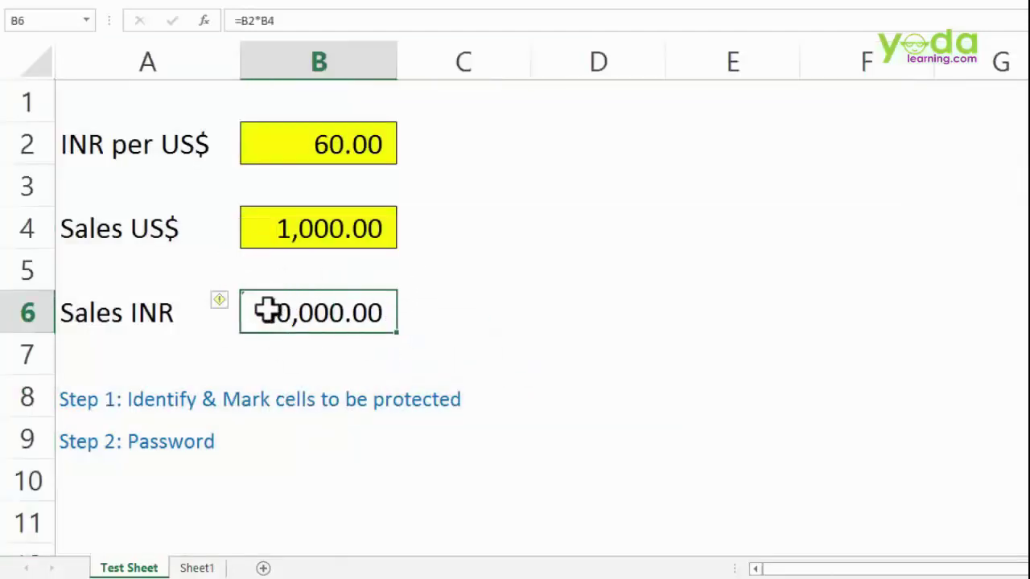
{"action": "right_click", "coordinate": [299, 313]}
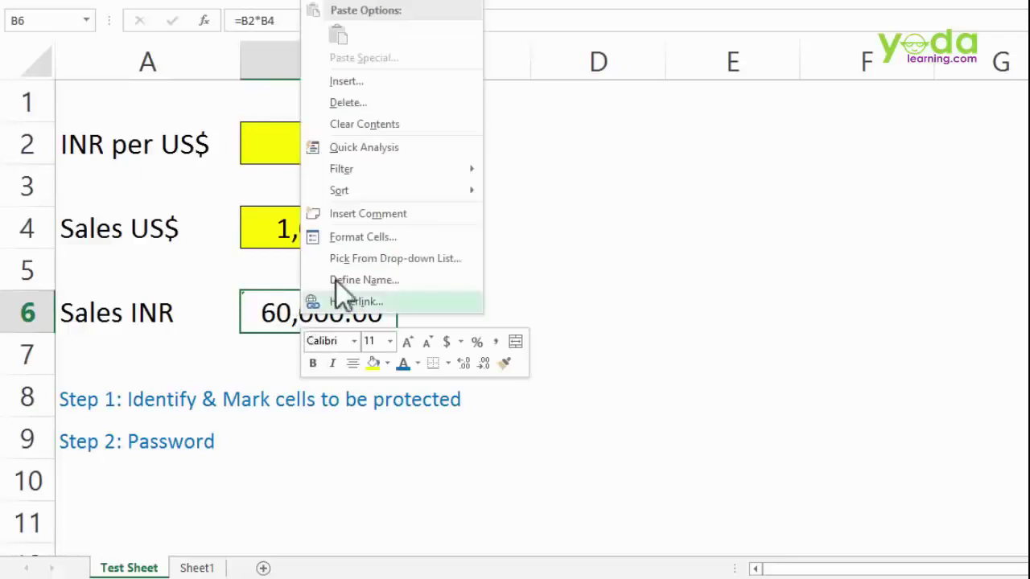
{"action": "left_click", "coordinate": [340, 241]}
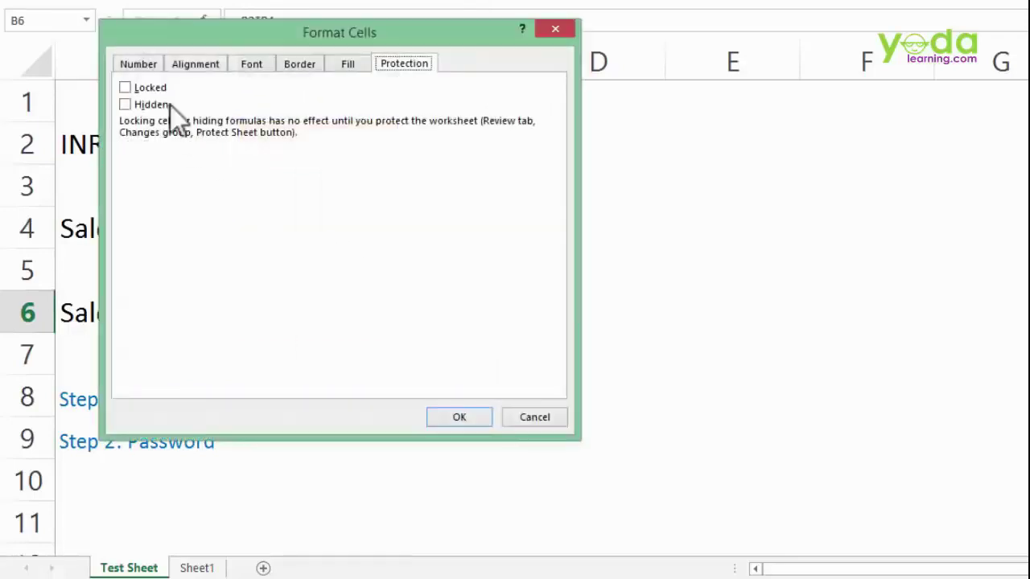
{"action": "left_click", "coordinate": [145, 87]}
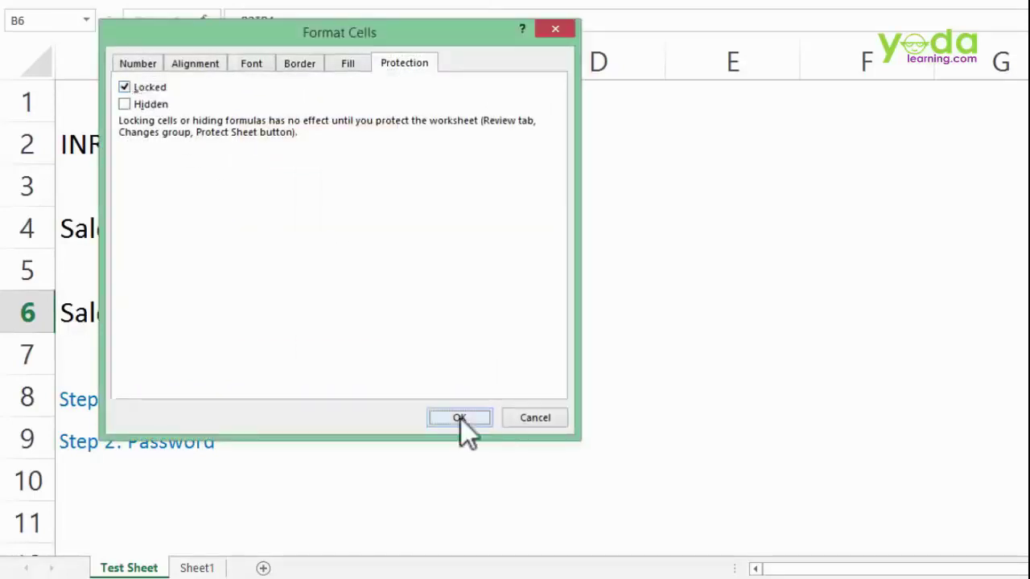
{"action": "left_click", "coordinate": [460, 416]}
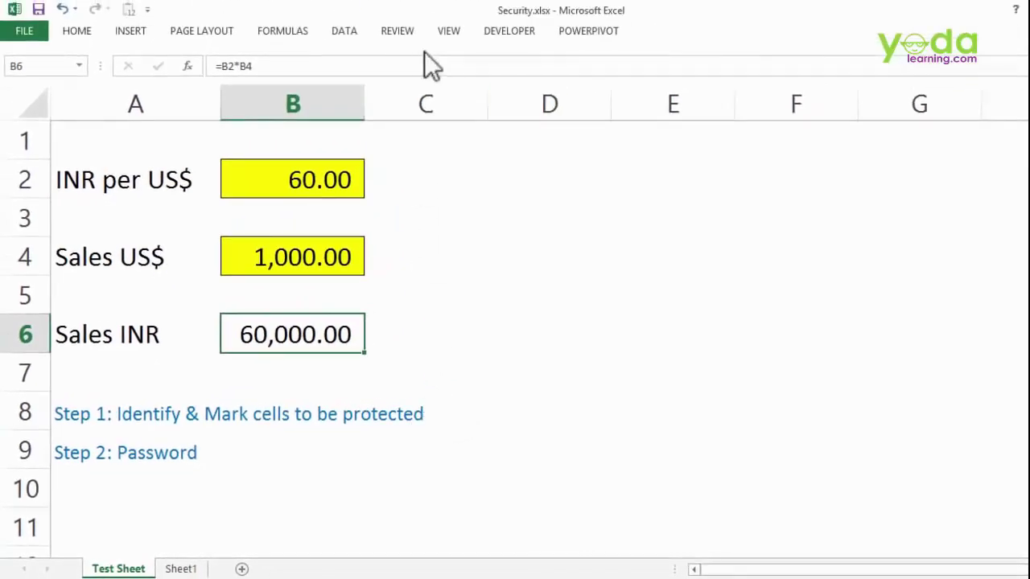
- Protect Test Sheet with a password, with Select locked cells unticked
{"action": "left_click", "coordinate": [405, 37]}
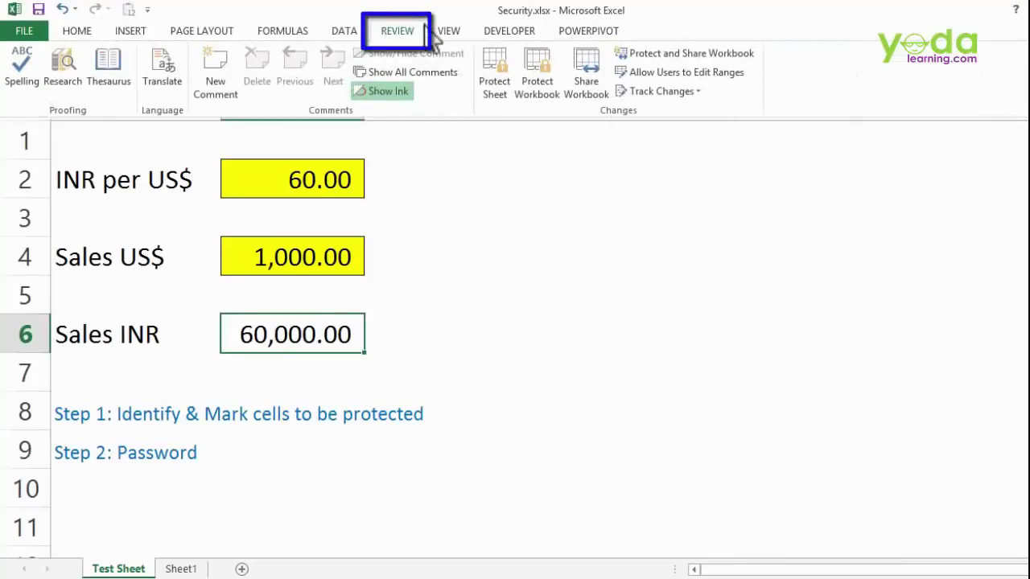
{"action": "left_click", "coordinate": [495, 73]}
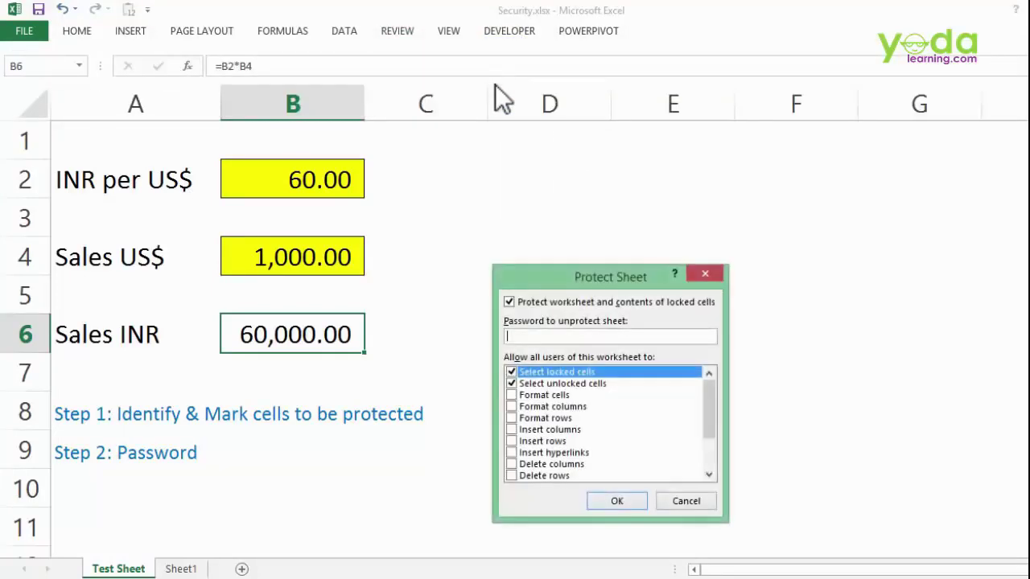
{"action": "left_click_drag", "start_coordinate": [578, 281], "coordinate": [418, 149]}
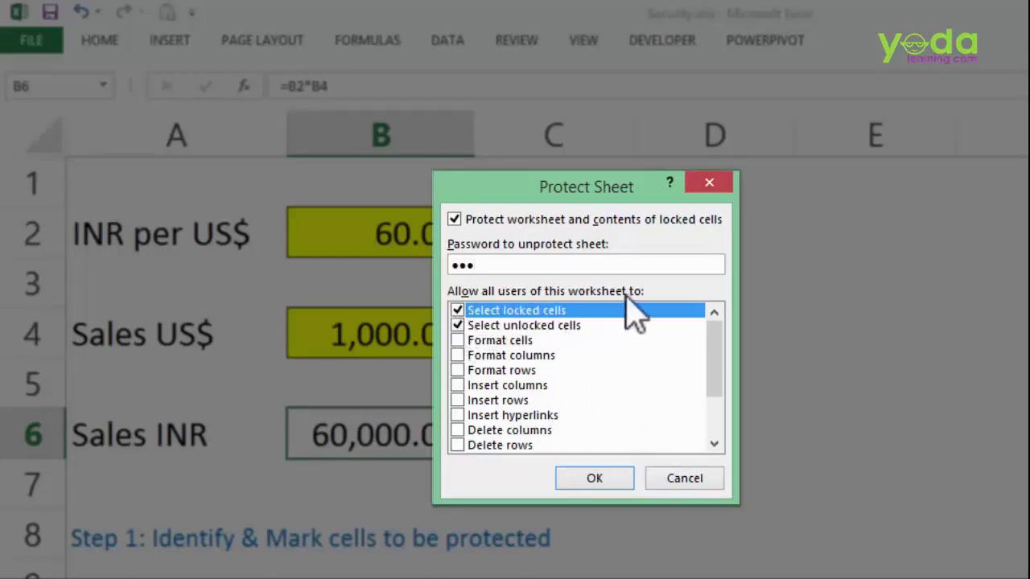
{"action": "left_click", "coordinate": [456, 311]}
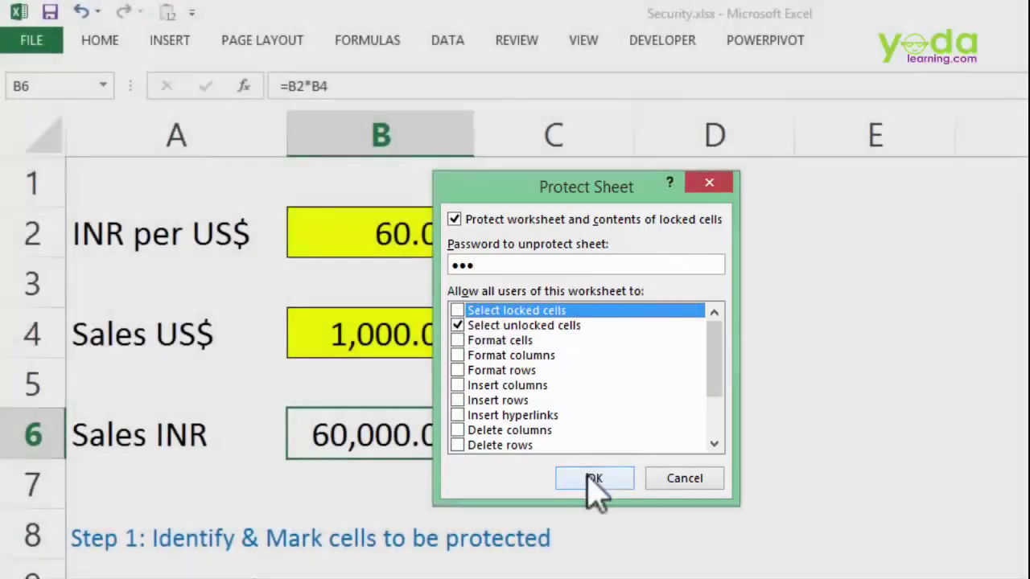
{"action": "left_click", "coordinate": [591, 478]}
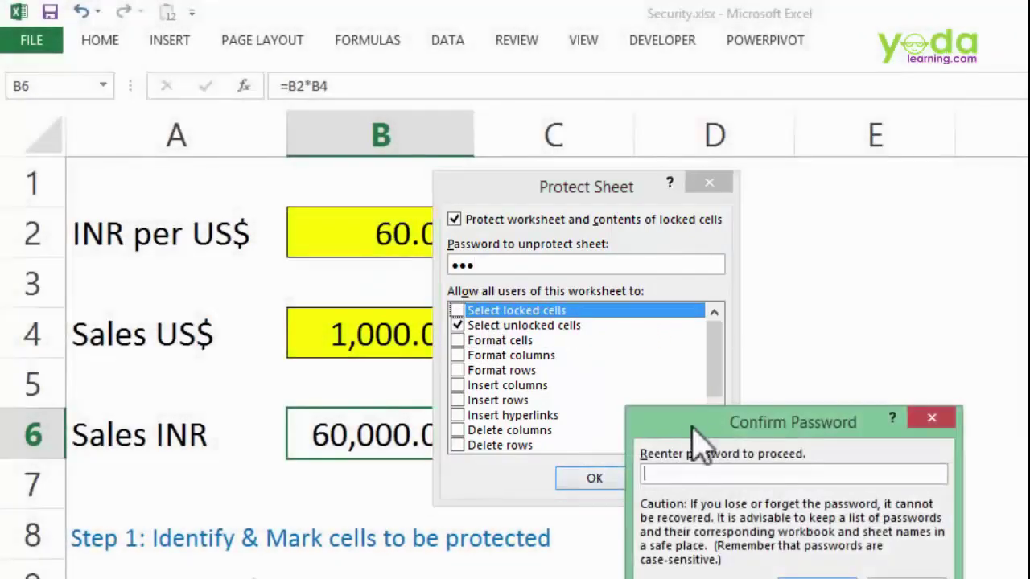
{"action": "left_click_drag", "start_coordinate": [690, 422], "coordinate": [528, 364]}
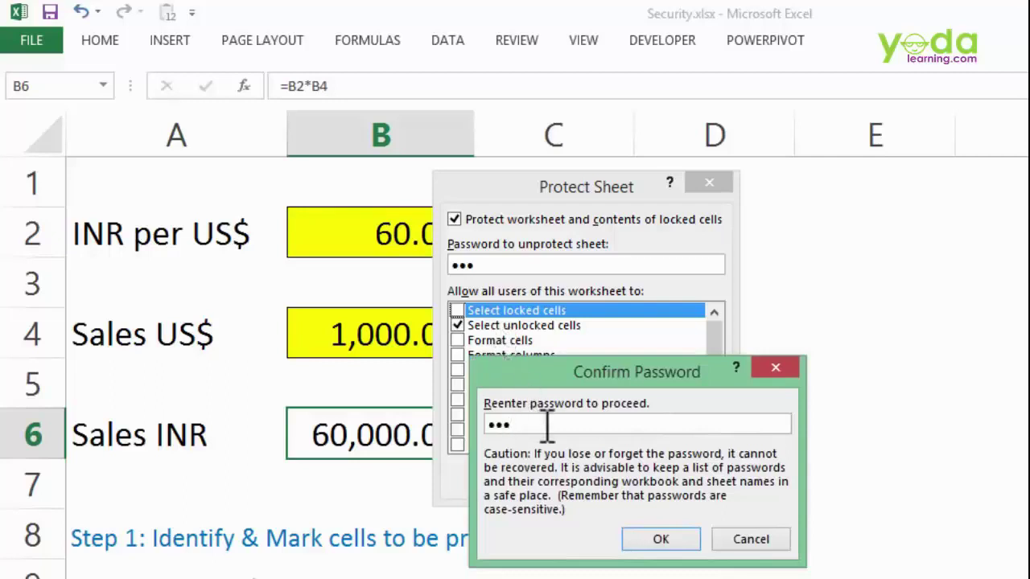
{"action": "left_click", "coordinate": [672, 539]}
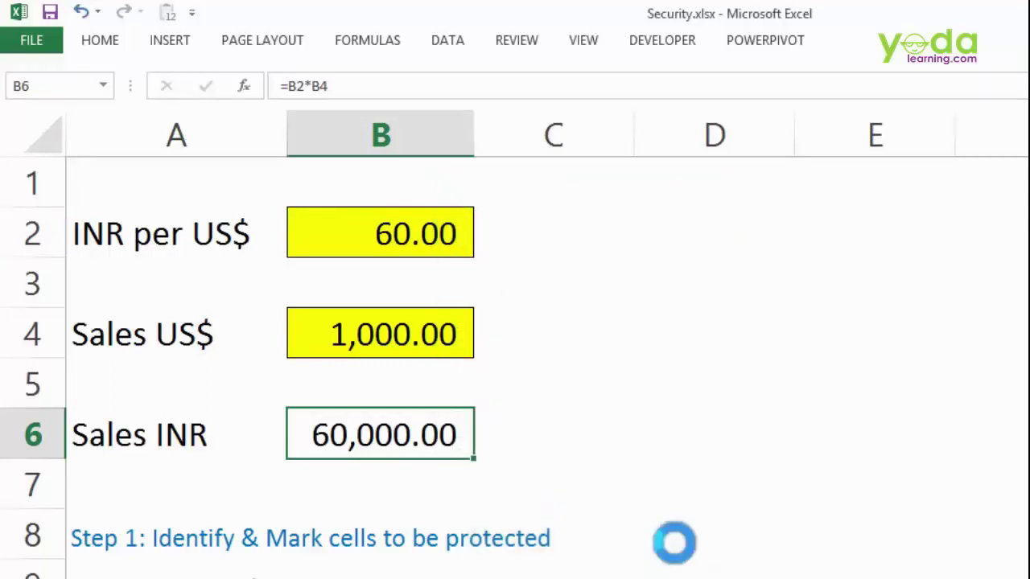
{"action": "key", "text": "Right"}
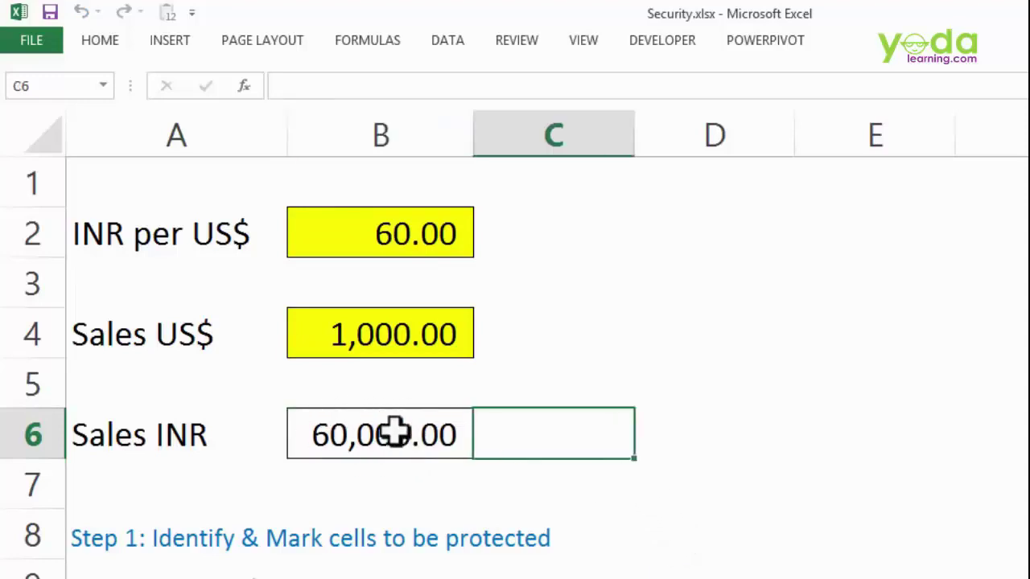
- Try editing the unlocked cell B7 on the protected sheet
{"action": "left_click", "coordinate": [366, 382]}
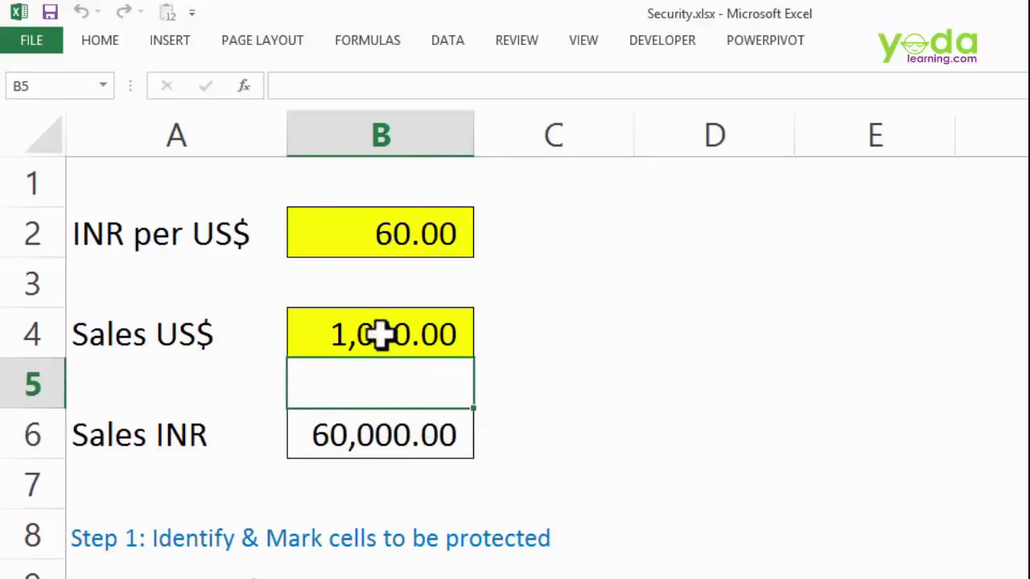
{"action": "key", "text": "Down"}
{"action": "key", "text": "Down"}
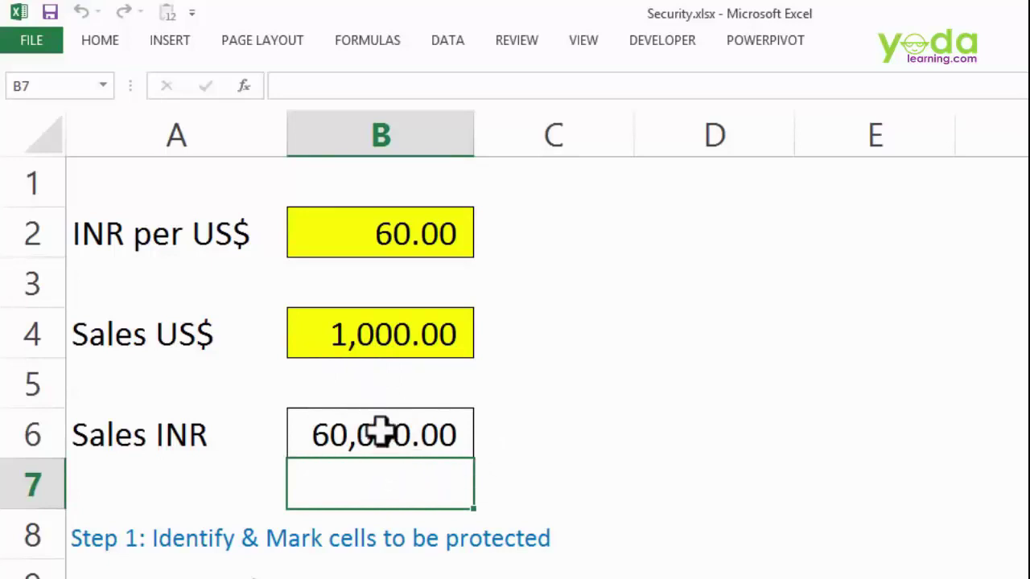
{"action": "double_click", "coordinate": [382, 434]}
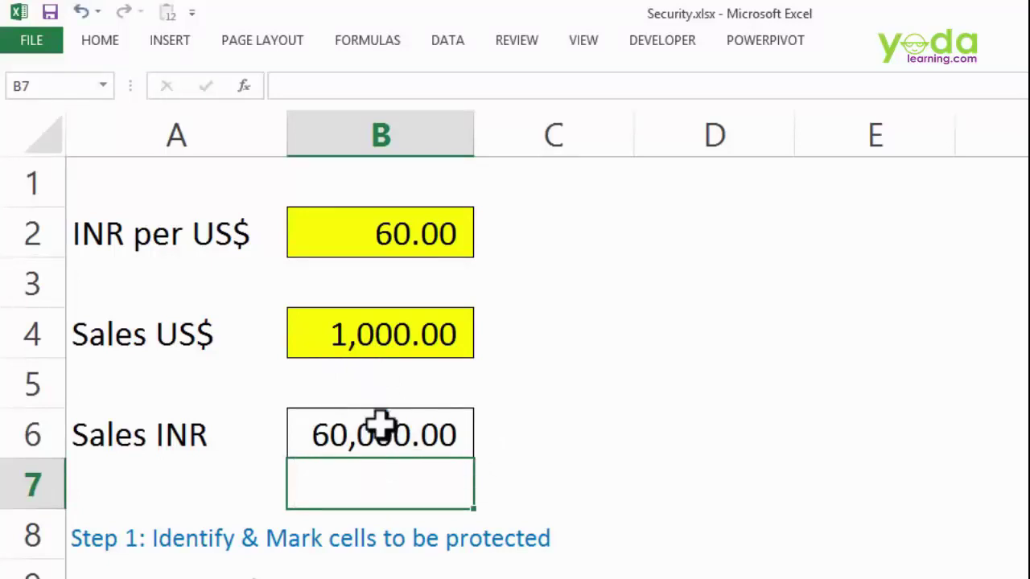
- Change the Sales US$ value in B4 to 2000
{"action": "left_click", "coordinate": [419, 370]}
{"action": "left_click", "coordinate": [410, 334]}
{"action": "double_click", "coordinate": [411, 335]}
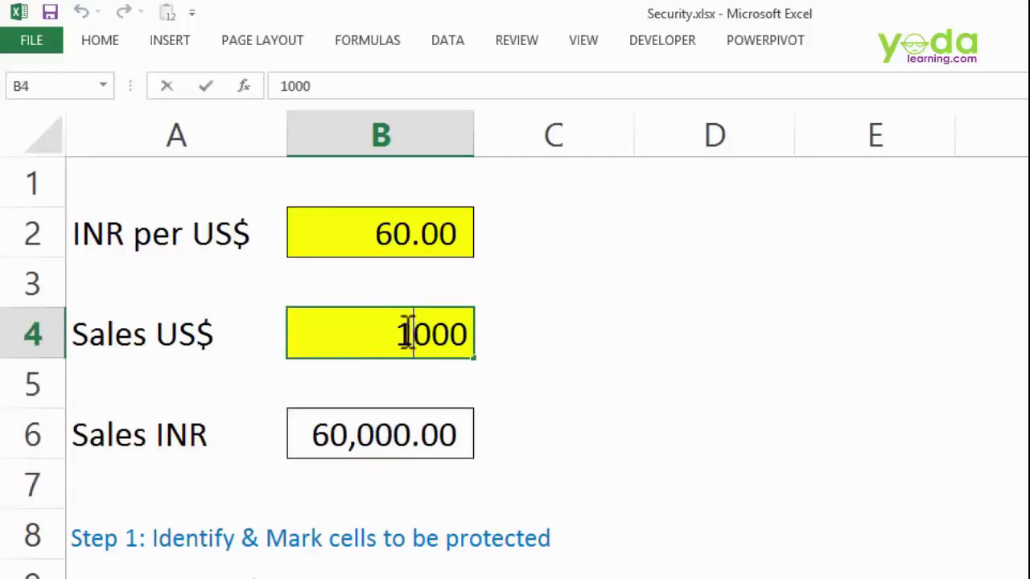
{"action": "key", "text": "shift+Home"}
{"action": "type", "text": "2"}
{"action": "left_click", "coordinate": [480, 392]}
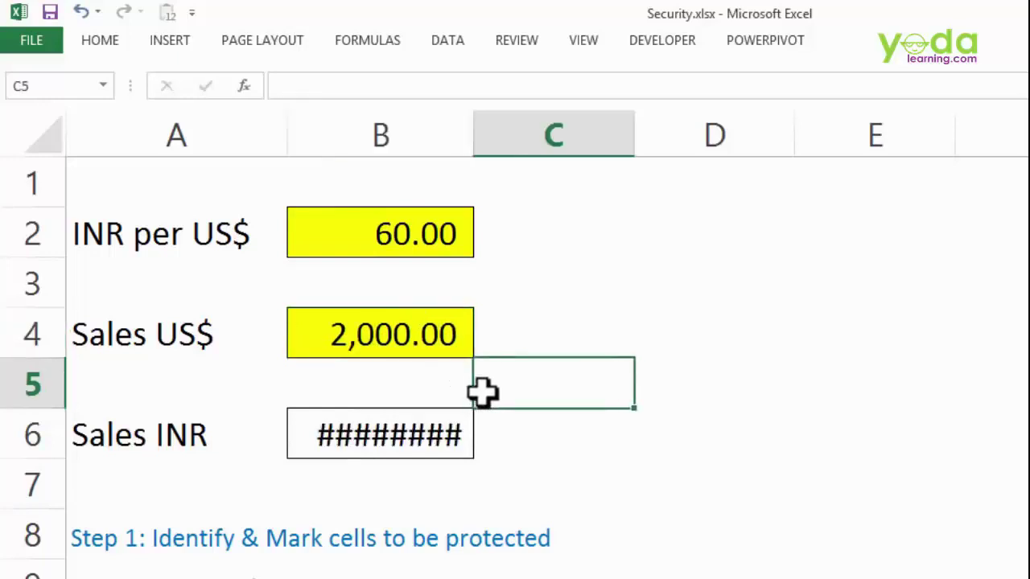
- Change Sales US$ in B4 to 100, so Sales INR recalculates to 6,000.00
{"action": "left_click", "coordinate": [479, 131]}
{"action": "left_click", "coordinate": [441, 391]}
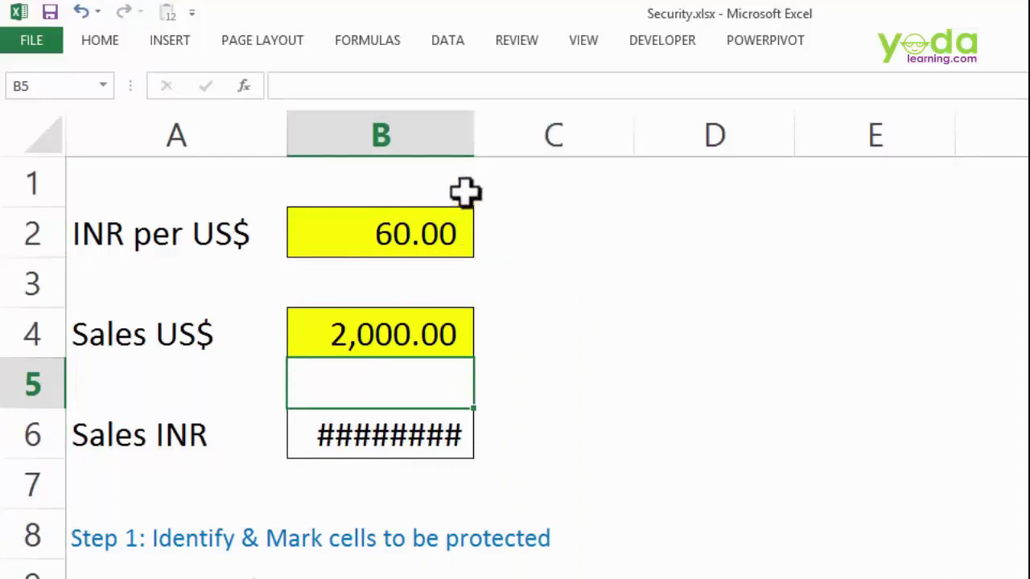
{"action": "left_click", "coordinate": [558, 274]}
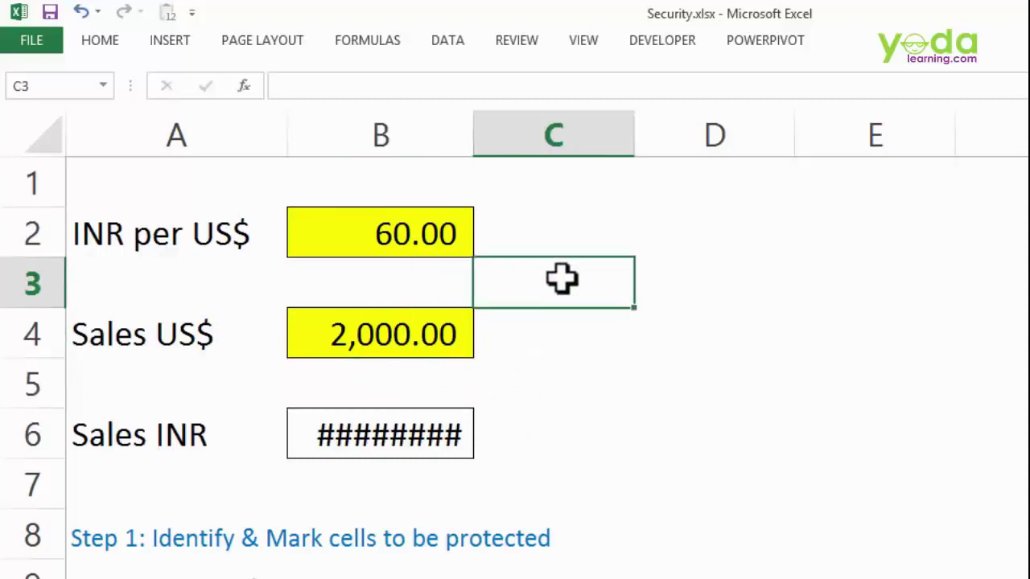
{"action": "scroll", "coordinate": [558, 270], "scroll_direction": "down", "scroll_amount": 1}
{"action": "scroll", "coordinate": [553, 271], "scroll_direction": "down", "scroll_amount": 3}
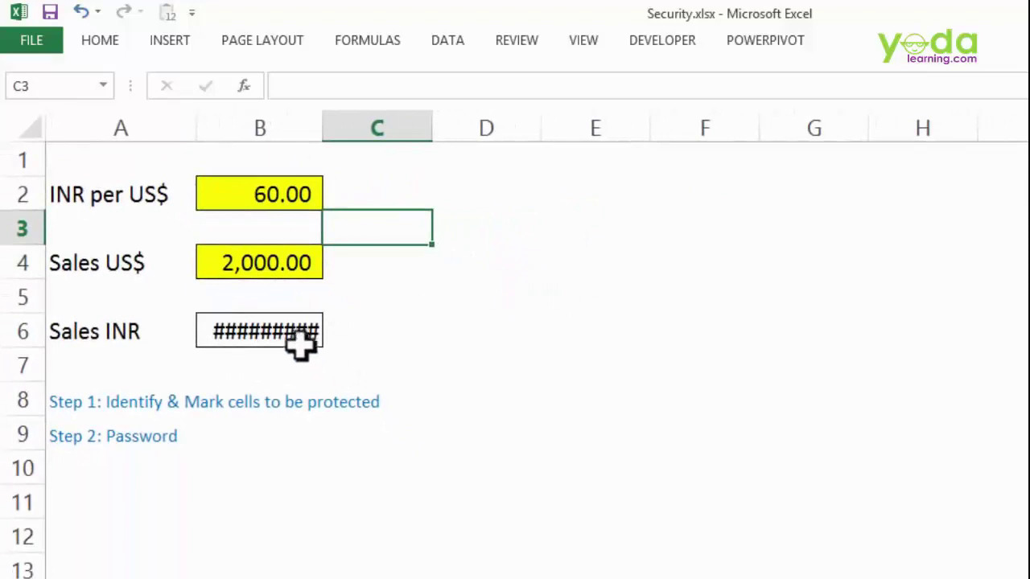
{"action": "left_click", "coordinate": [281, 261]}
{"action": "type", "text": "100"}
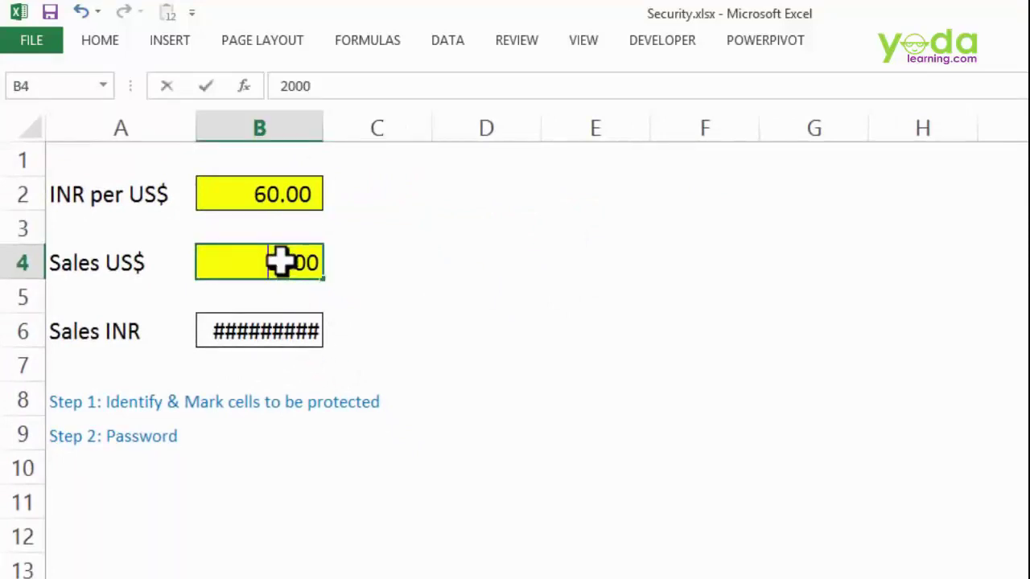
{"action": "left_click", "coordinate": [385, 267]}
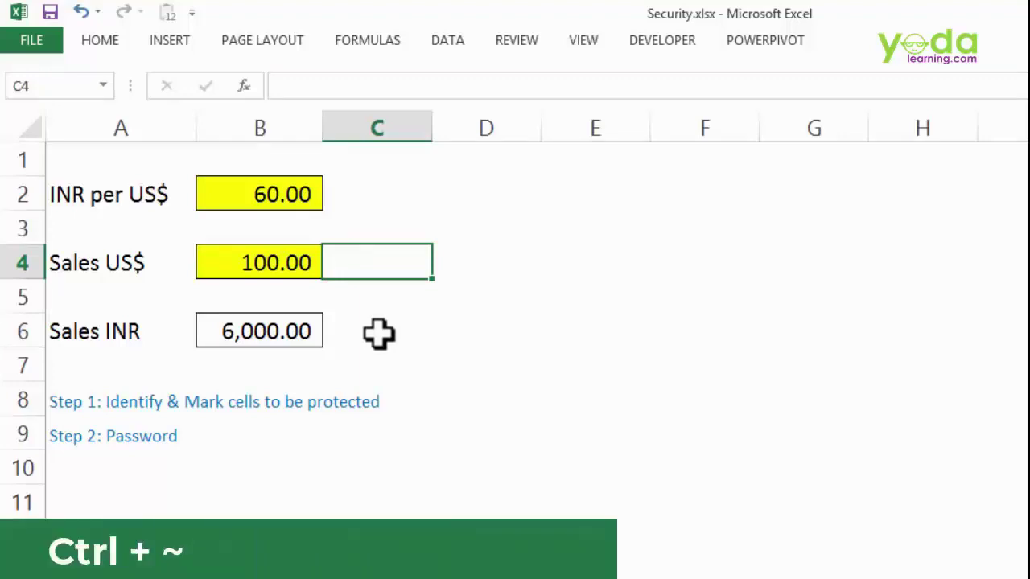
- Toggle formula view with Ctrl+~, unprotect Test Sheet, then select B6
{"action": "key", "text": "ctrl+grave"}
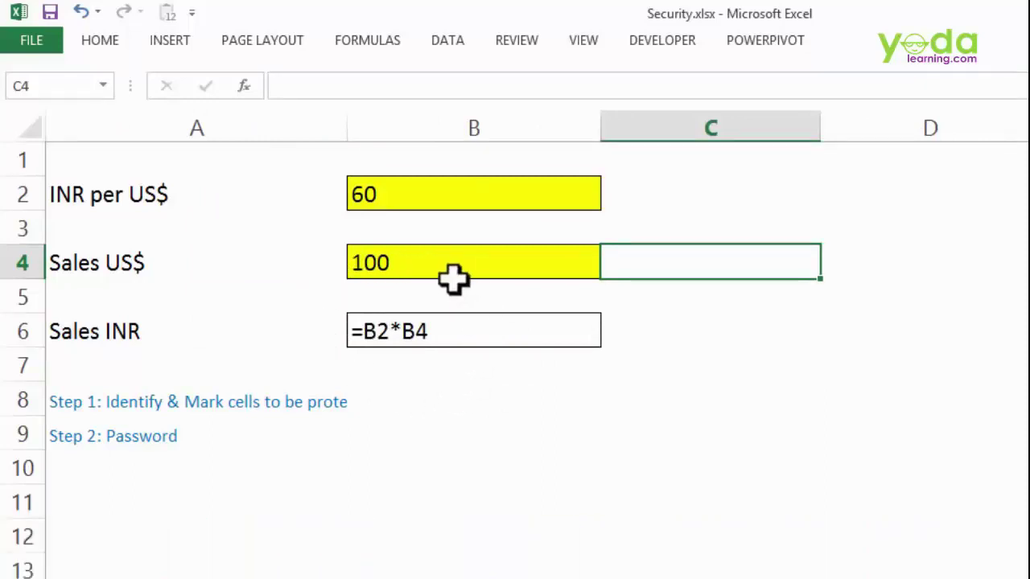
{"action": "key", "text": "ctrl+grave"}
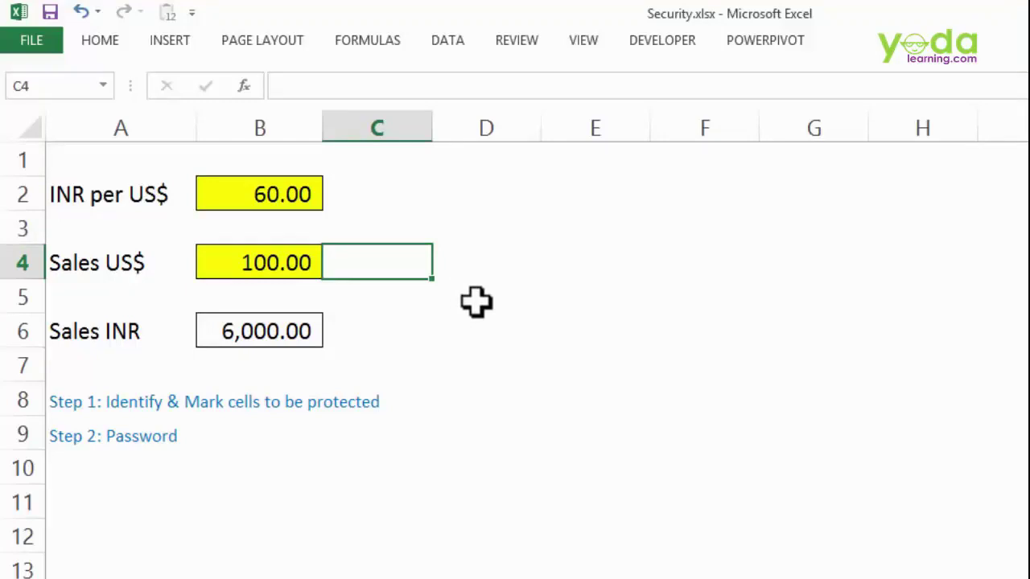
{"action": "left_click", "coordinate": [524, 43]}
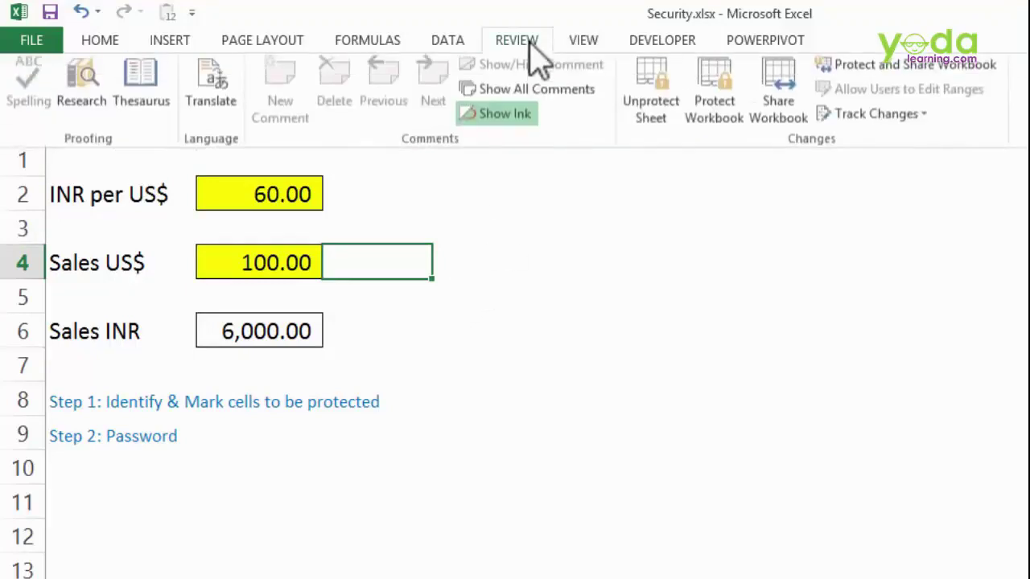
{"action": "left_click", "coordinate": [657, 129]}
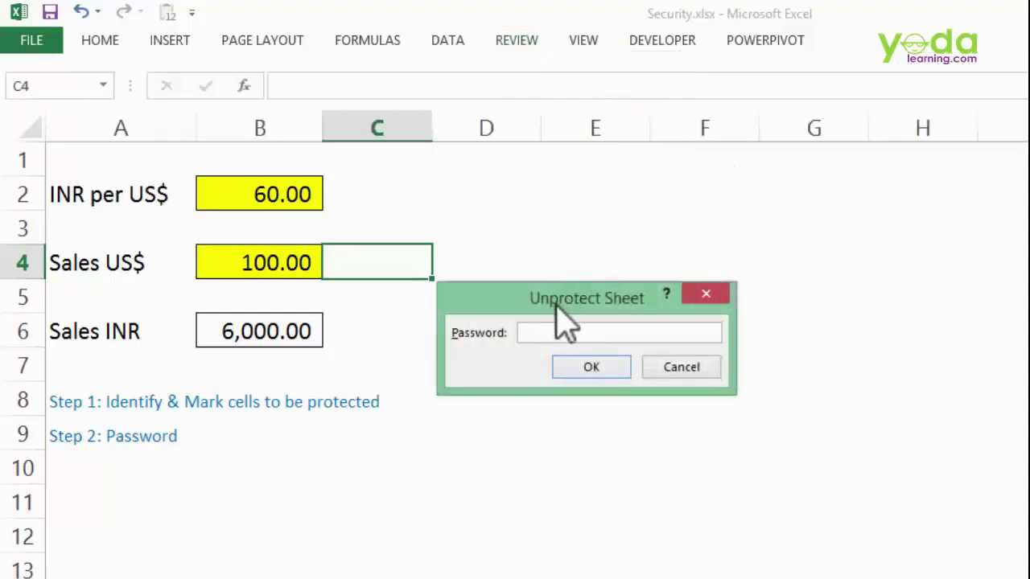
{"action": "key", "text": "Return"}
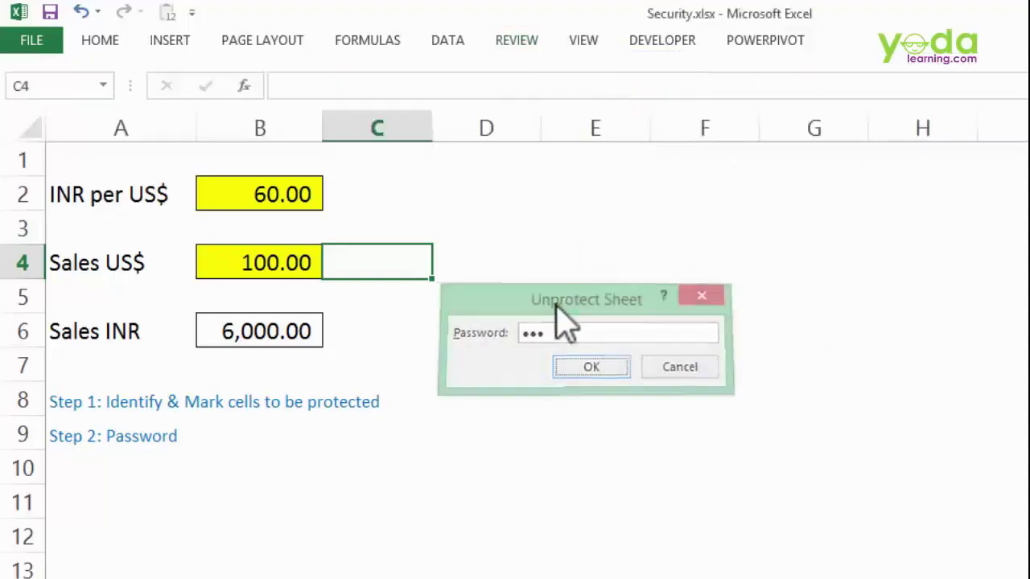
{"action": "left_click", "coordinate": [288, 332]}
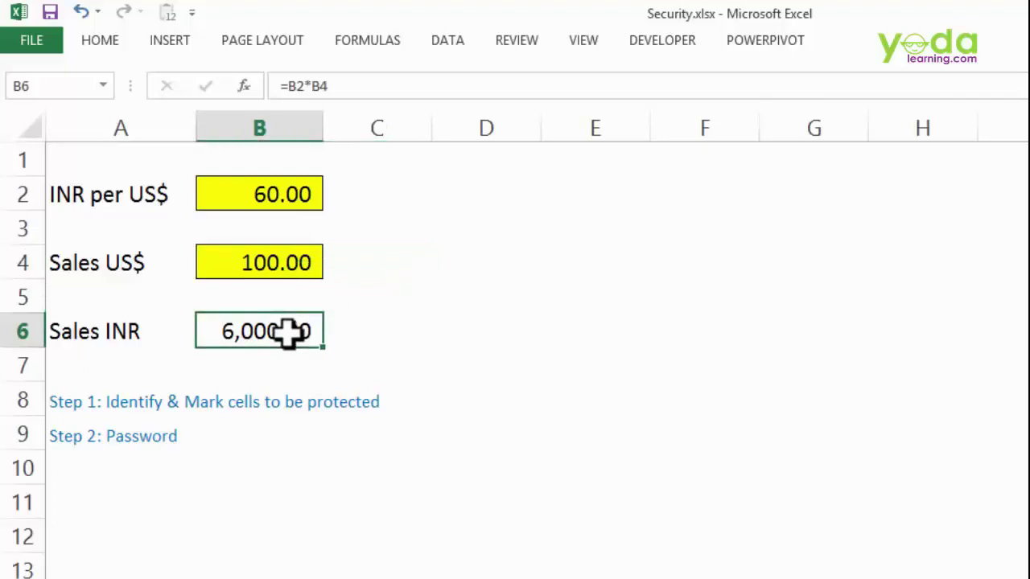
- Mark the Sales INR formula in B6 as Hidden
{"action": "right_click", "coordinate": [288, 331]}
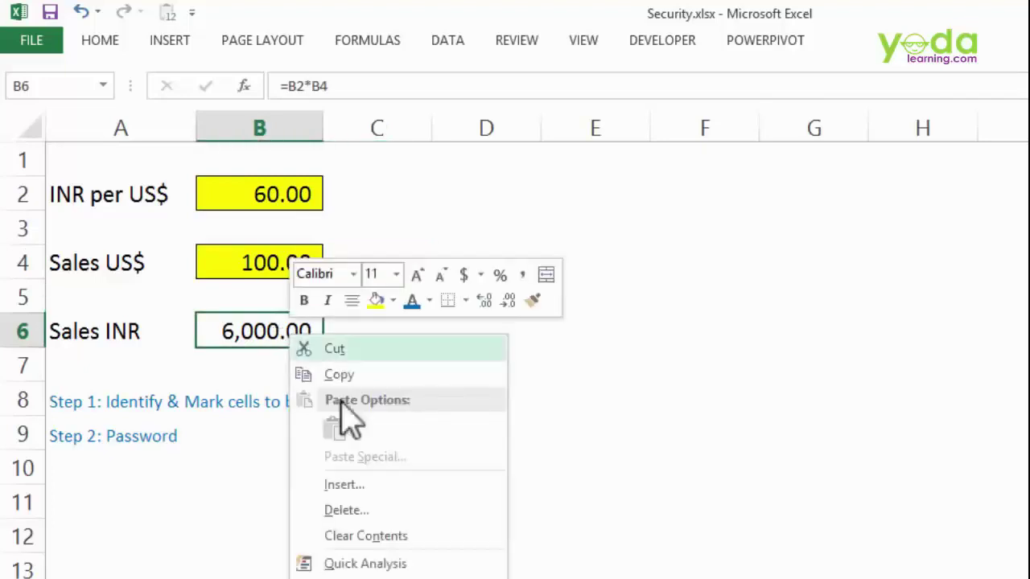
{"action": "key", "text": "f"}
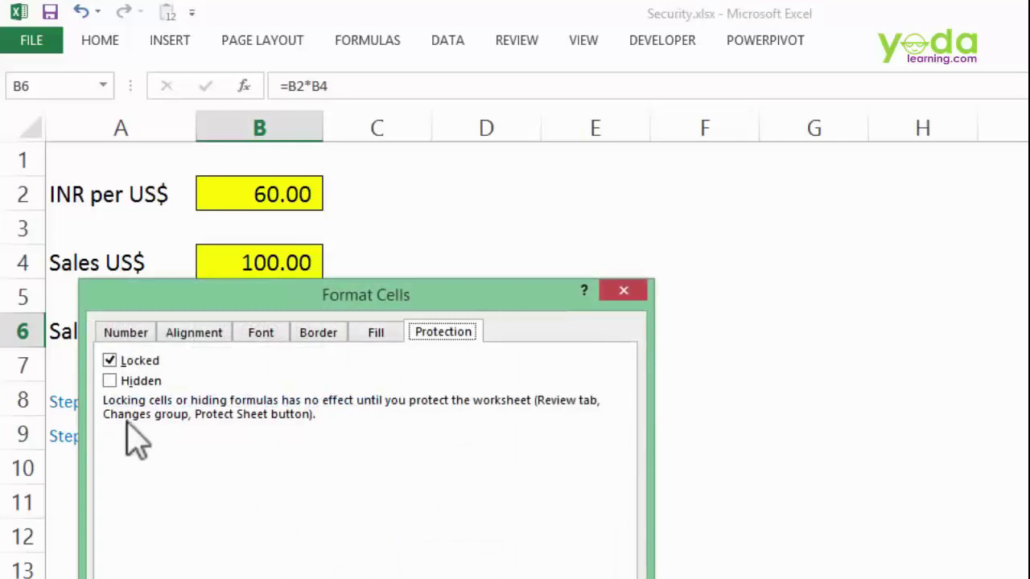
{"action": "left_click_drag", "start_coordinate": [152, 295], "coordinate": [166, 95]}
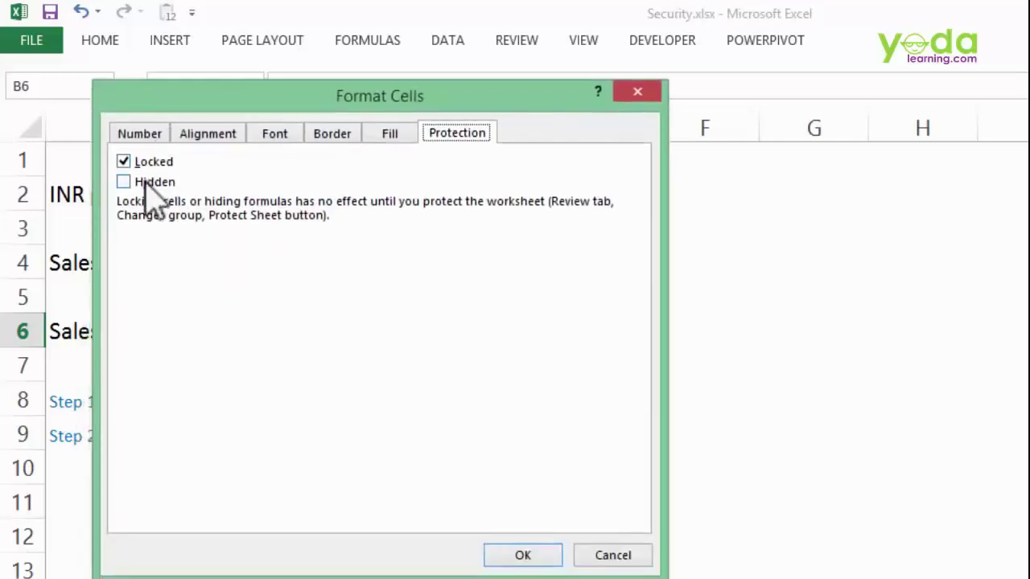
{"action": "left_click", "coordinate": [146, 184]}
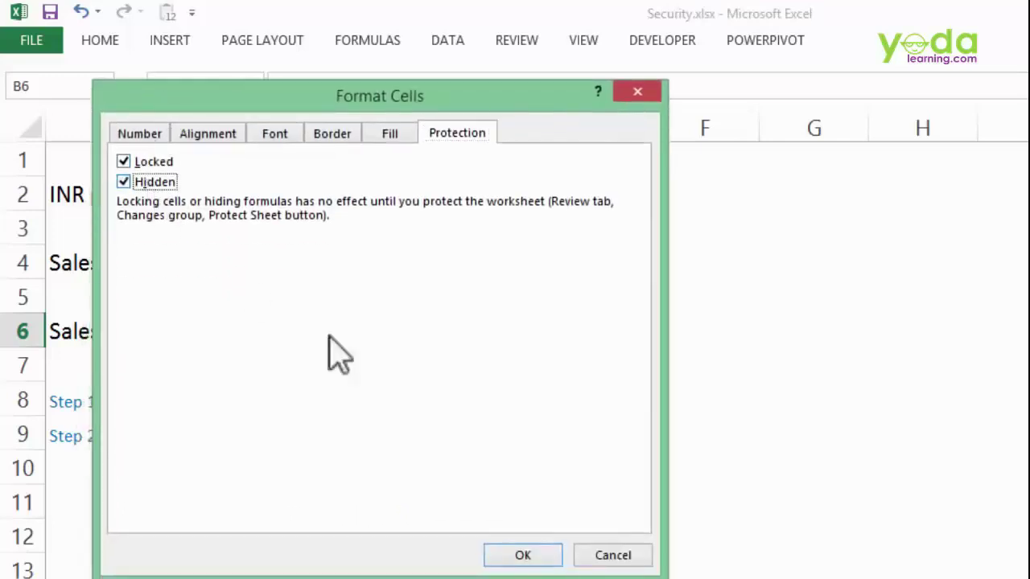
{"action": "left_click", "coordinate": [520, 557]}
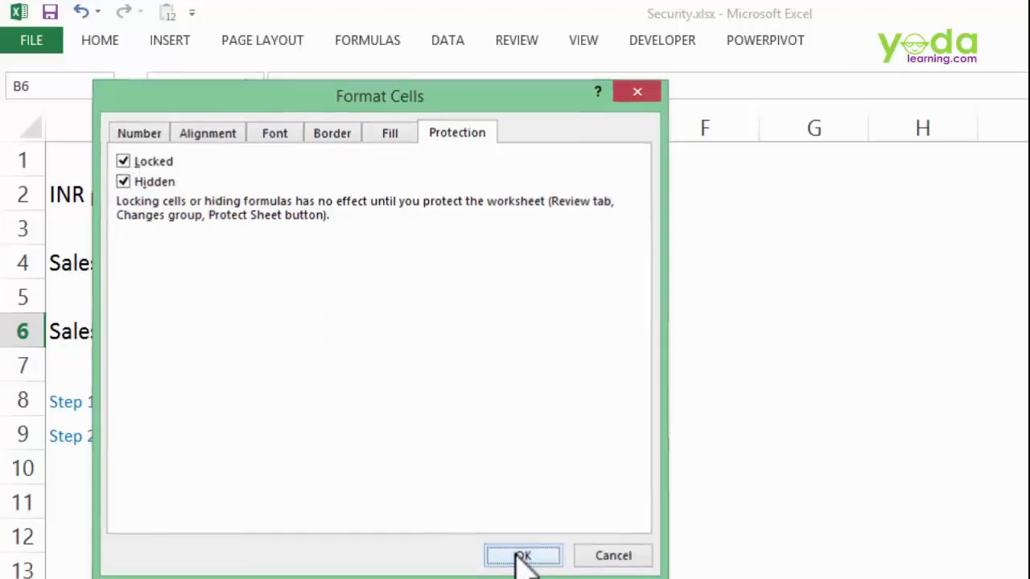
- Protect the sheet, allowing format cells/rows/columns, insert rows/columns, sort and AutoFilter
{"action": "left_click", "coordinate": [510, 45]}
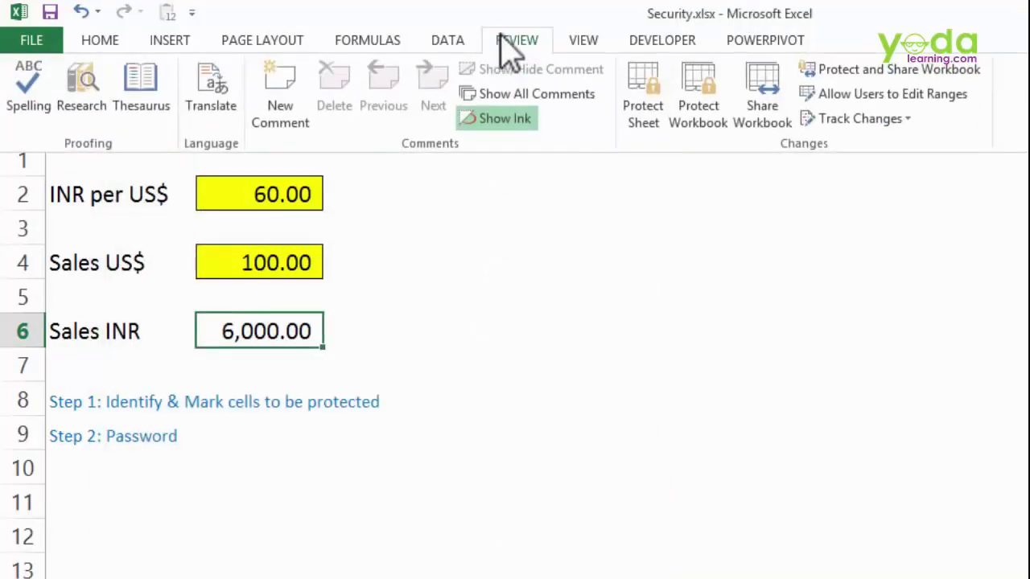
{"action": "left_click", "coordinate": [632, 113]}
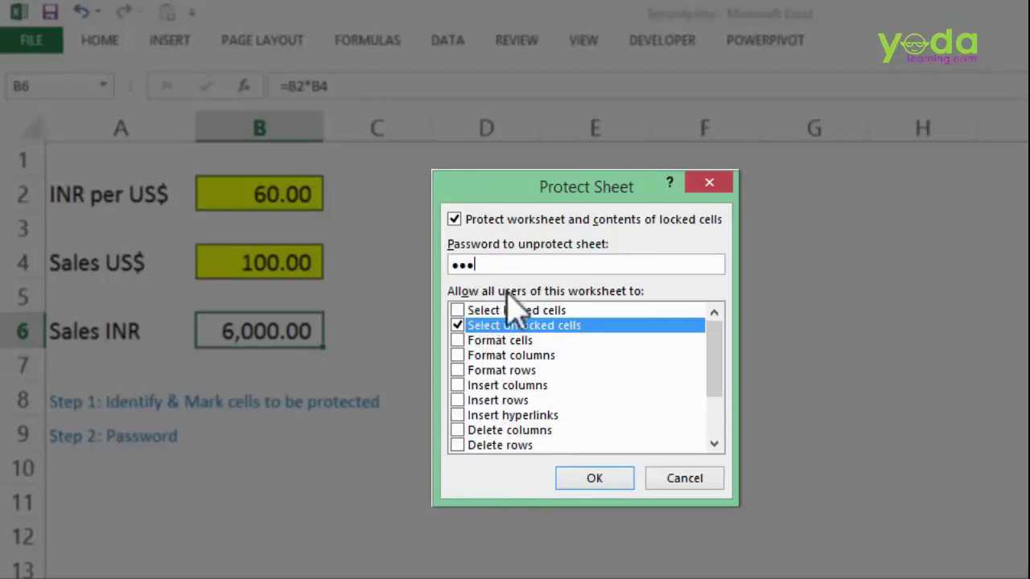
{"action": "left_click", "coordinate": [457, 354]}
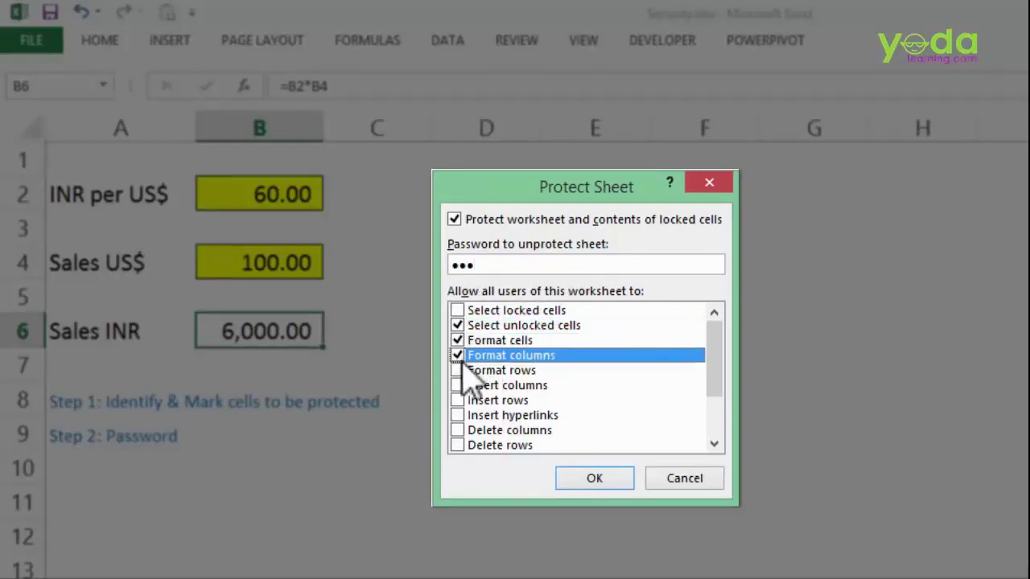
{"action": "left_click", "coordinate": [457, 370]}
{"action": "left_click", "coordinate": [457, 385]}
{"action": "left_click", "coordinate": [457, 399]}
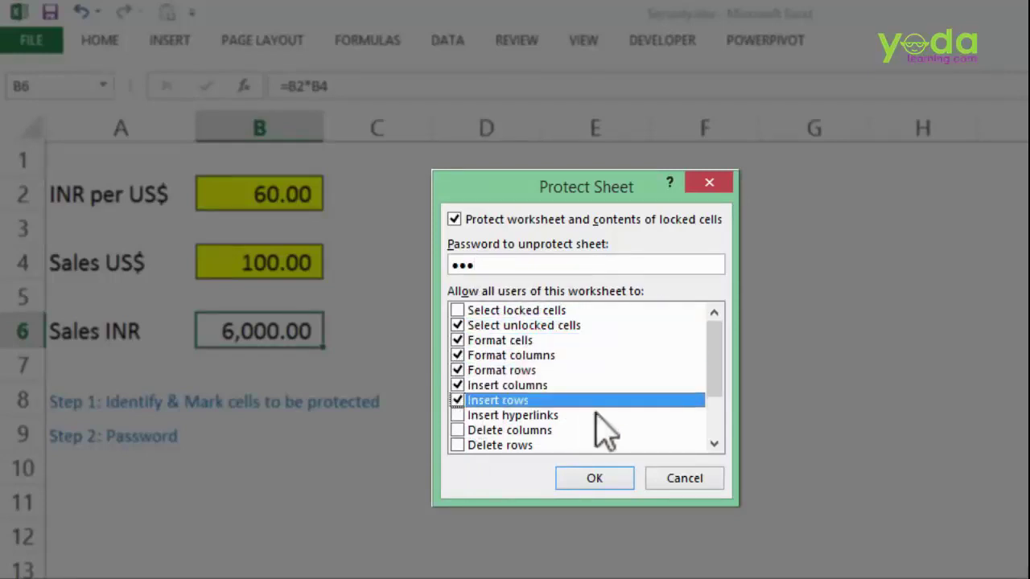
{"action": "left_click_drag", "start_coordinate": [716, 358], "coordinate": [716, 392]}
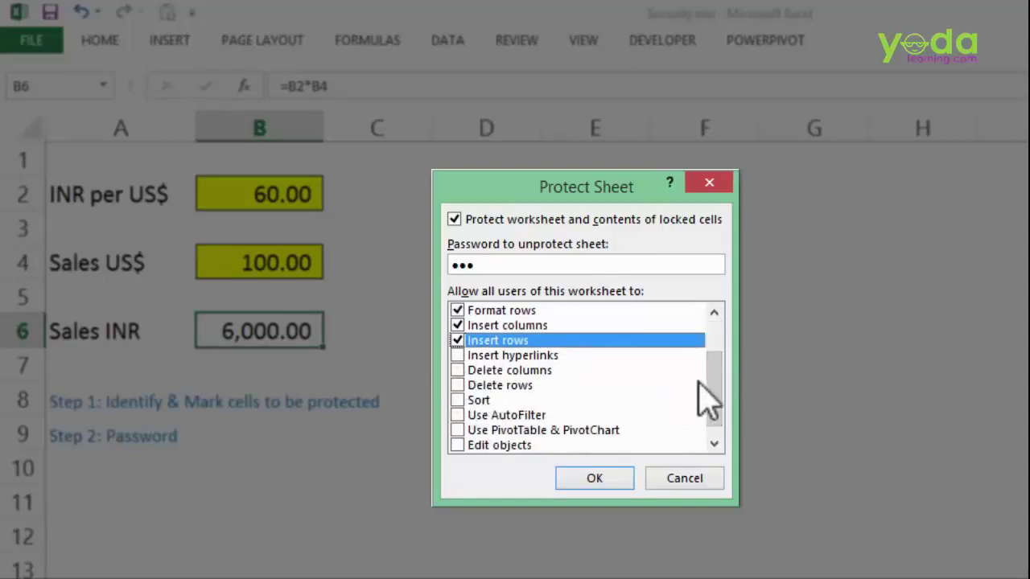
{"action": "left_click_drag", "start_coordinate": [714, 399], "coordinate": [718, 410]}
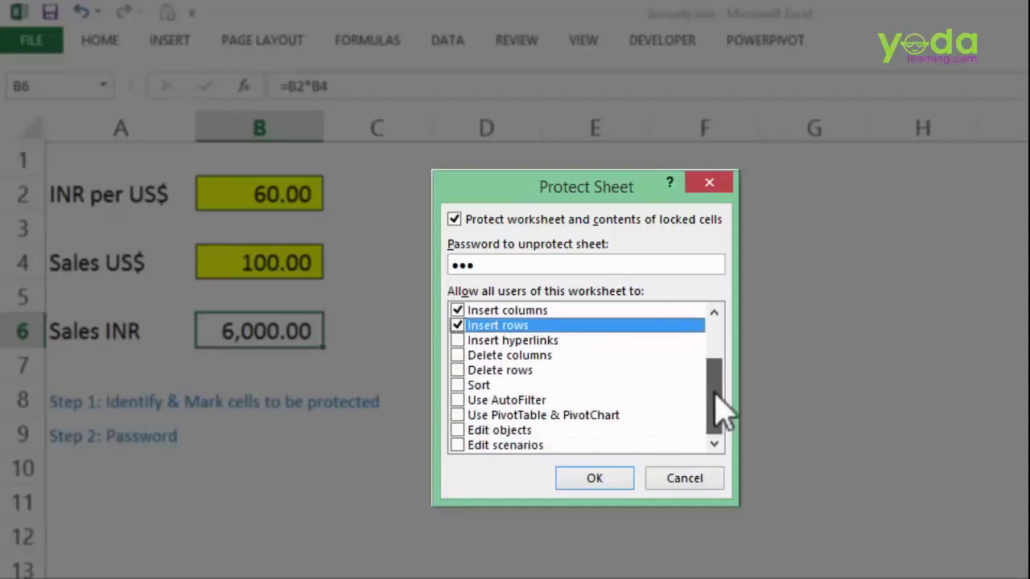
{"action": "left_click", "coordinate": [458, 400]}
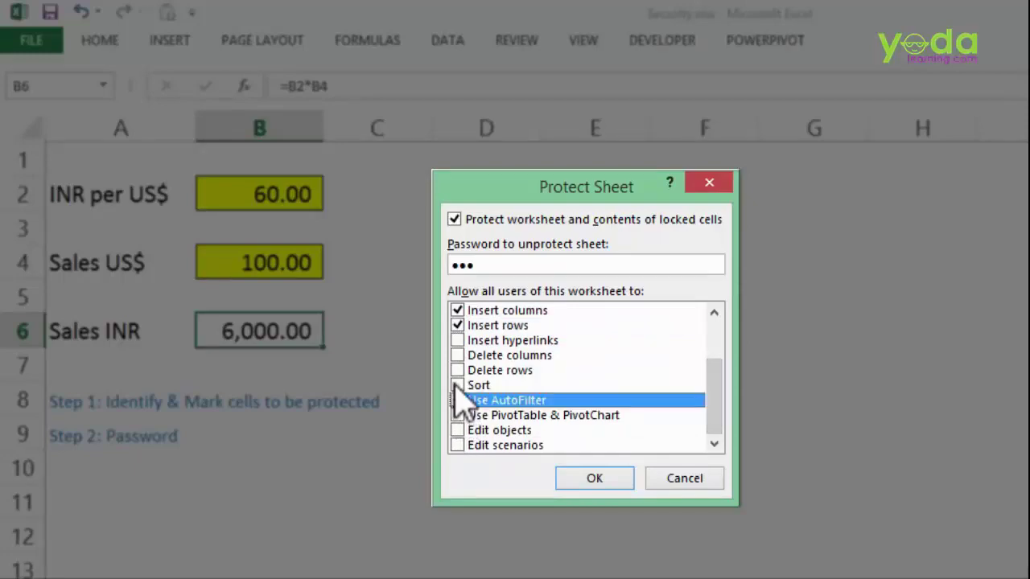
{"action": "left_click", "coordinate": [457, 385]}
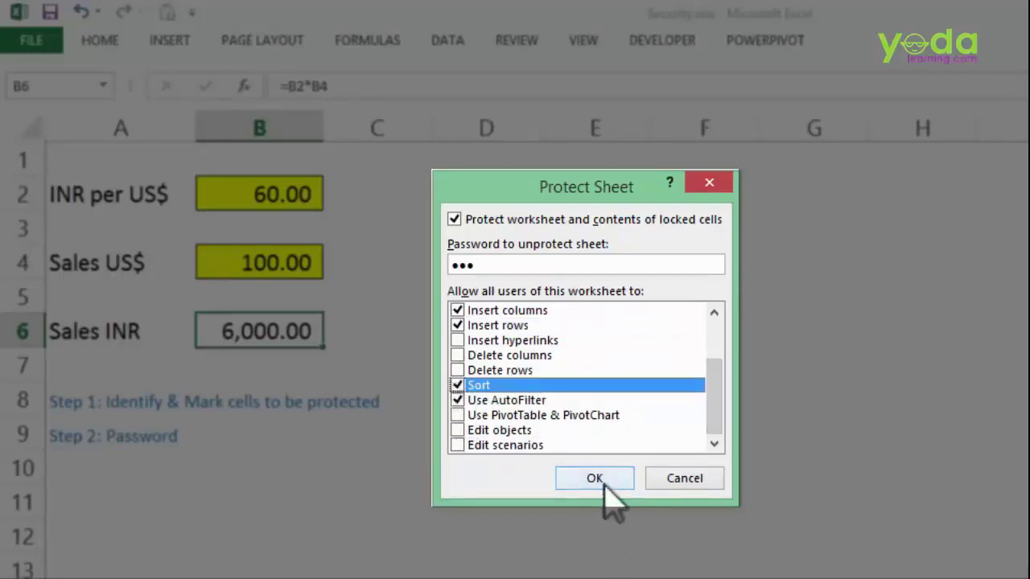
{"action": "left_click", "coordinate": [595, 478]}
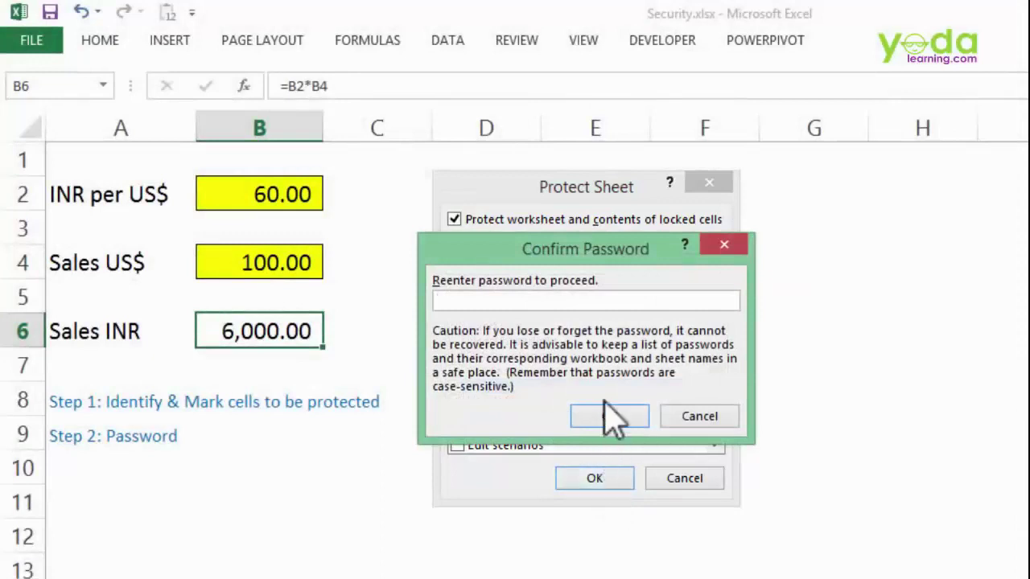
- Re-enter the sheet password to confirm protection
{"action": "type", "text": "123"}
{"action": "left_click", "coordinate": [607, 409]}
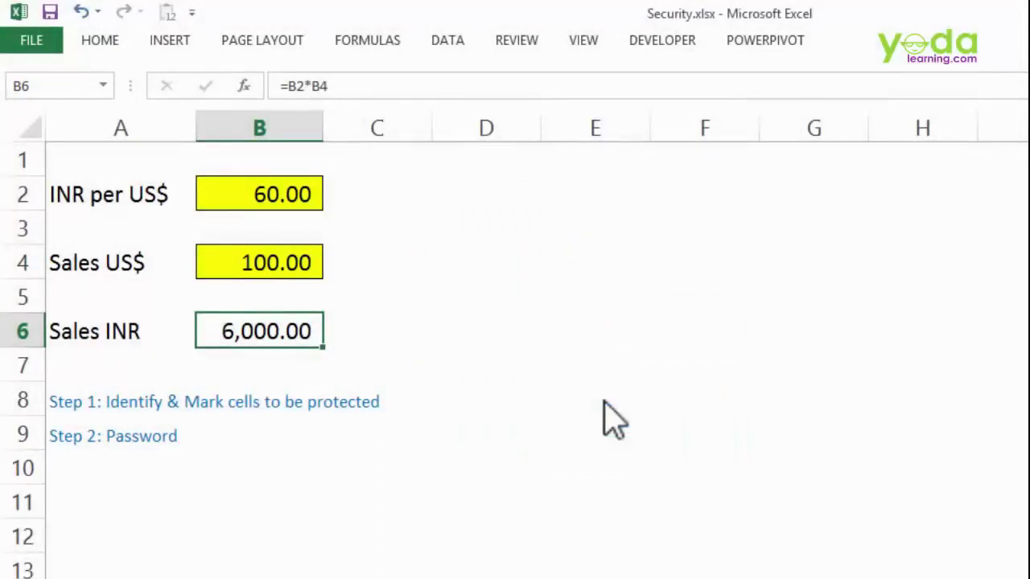
{"action": "left_click", "coordinate": [377, 328]}
- Enter 10,000 as Sales US$ in B4 and widen column B until 600,000.00 shows
{"action": "double_click", "coordinate": [338, 326]}
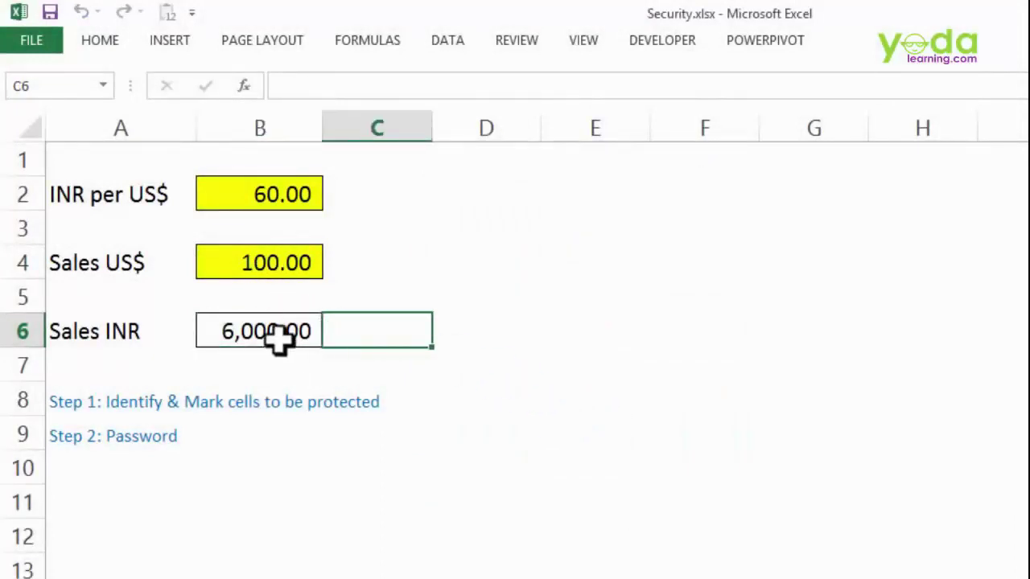
{"action": "left_click", "coordinate": [291, 393]}
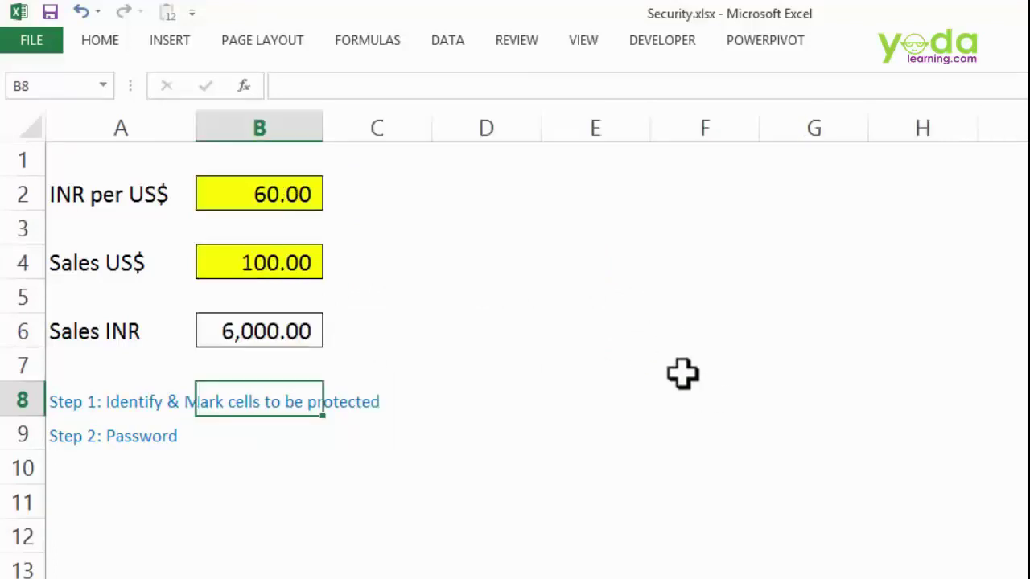
{"action": "left_click", "coordinate": [279, 270]}
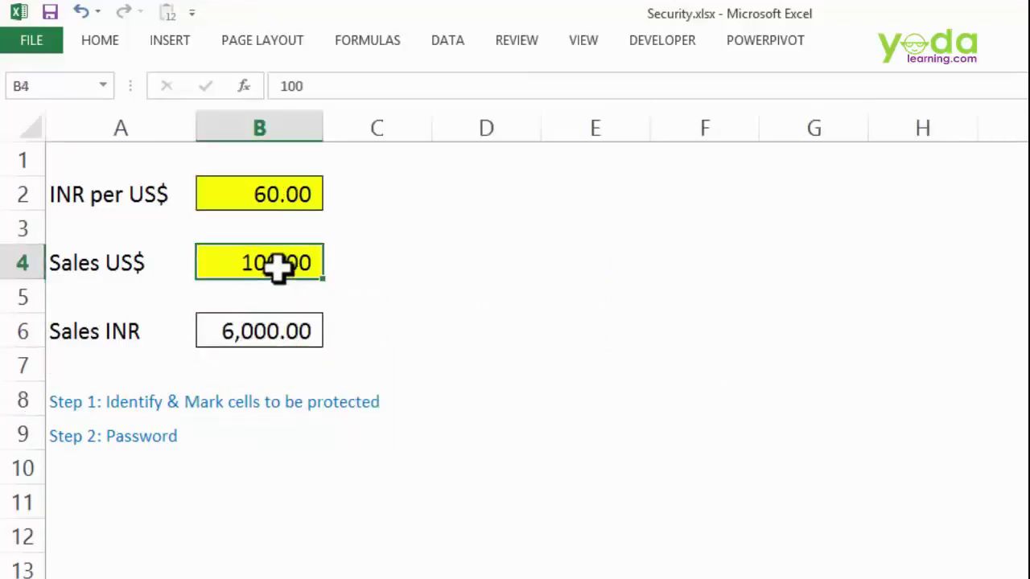
{"action": "type", "text": "10,00"}
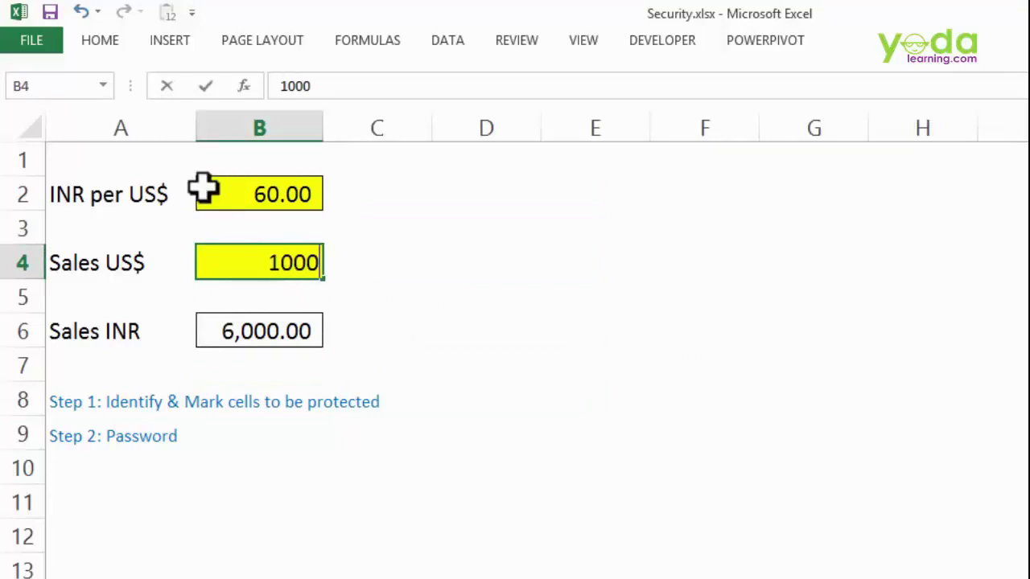
{"action": "type", "text": "0"}
{"action": "key", "text": "Tab"}
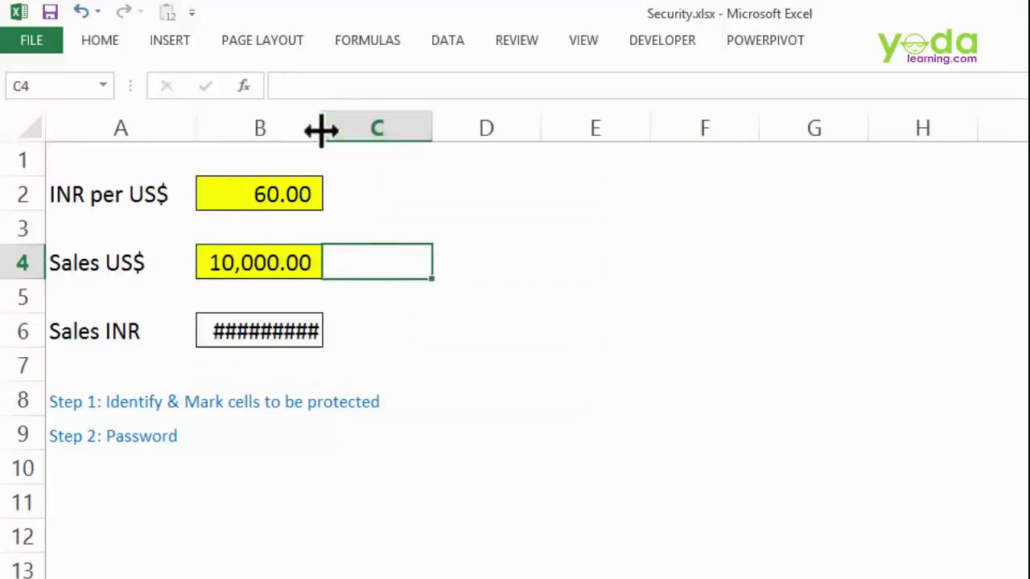
{"action": "left_click_drag", "start_coordinate": [320, 131], "coordinate": [350, 130]}
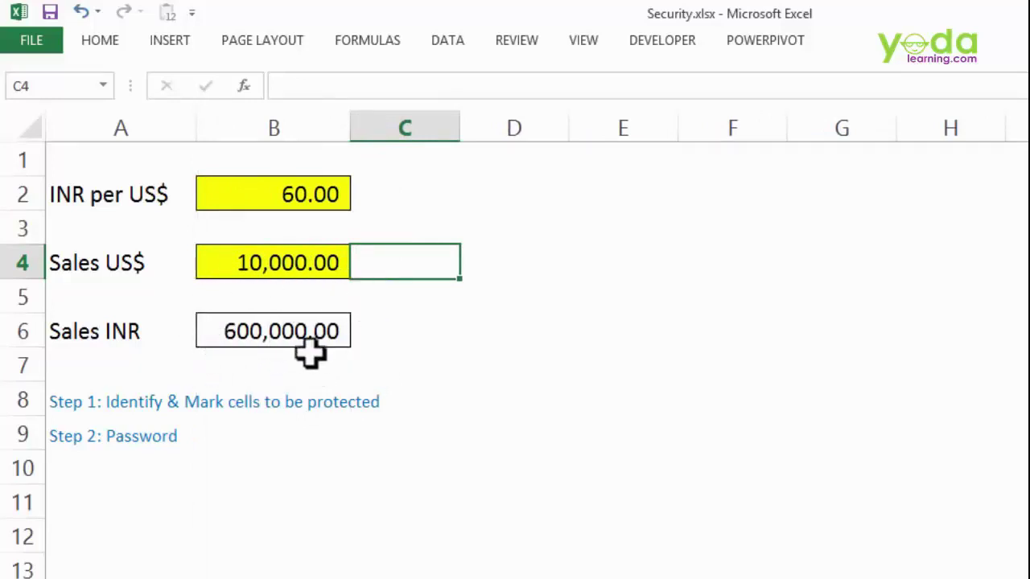
{"action": "mouse_move", "coordinate": [348, 132]}
{"action": "left_mouse_down"}
{"action": "mouse_move", "coordinate": [392, 134]}
{"action": "mouse_move", "coordinate": [347, 134]}
{"action": "left_mouse_up"}
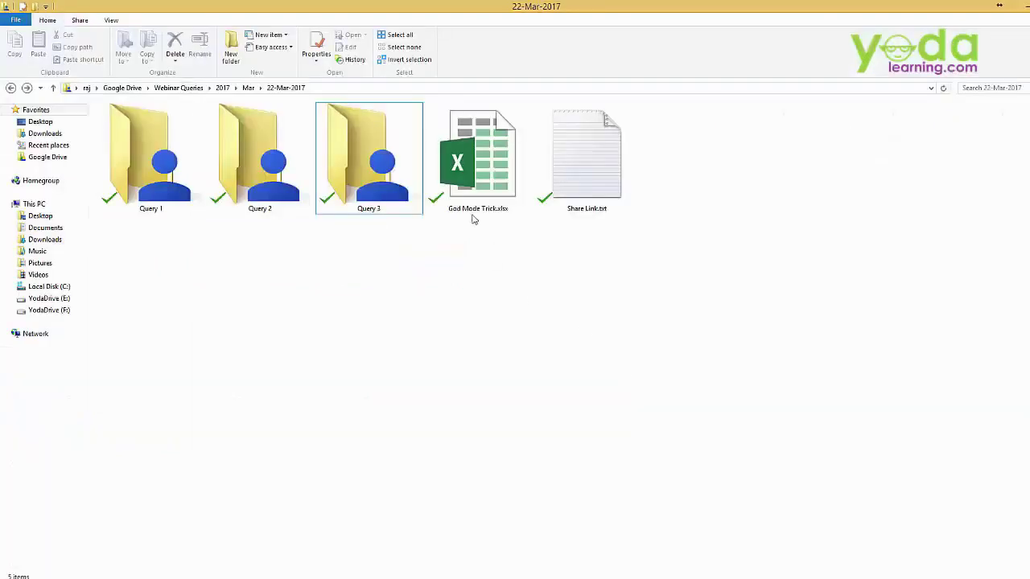
- Open God Mode Trick.xlsx from the 22-Mar-2017 folder
{"action": "left_click", "coordinate": [481, 173]}
{"action": "double_click", "coordinate": [481, 173]}
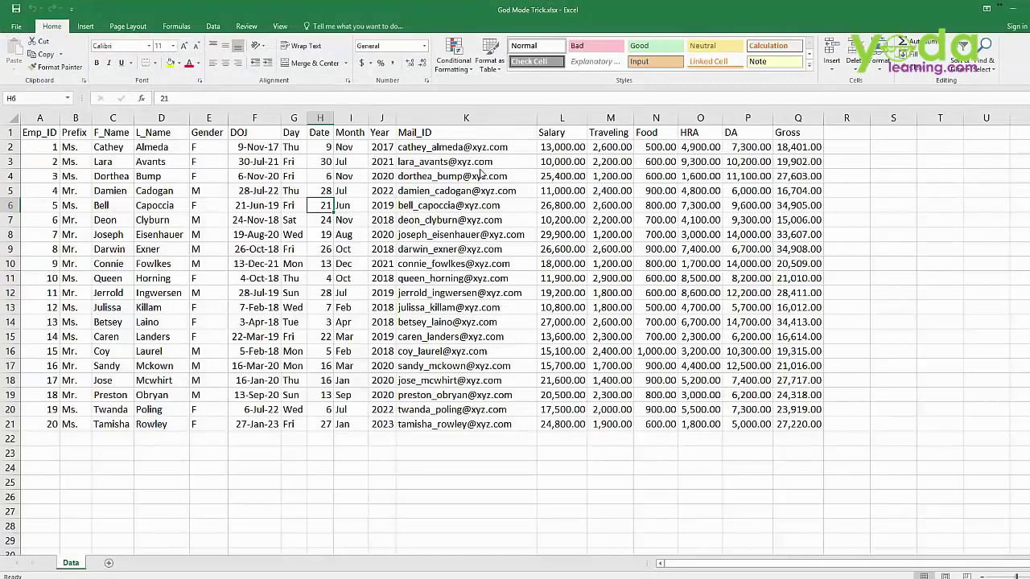
{"action": "key", "text": "ctrl+Home"}
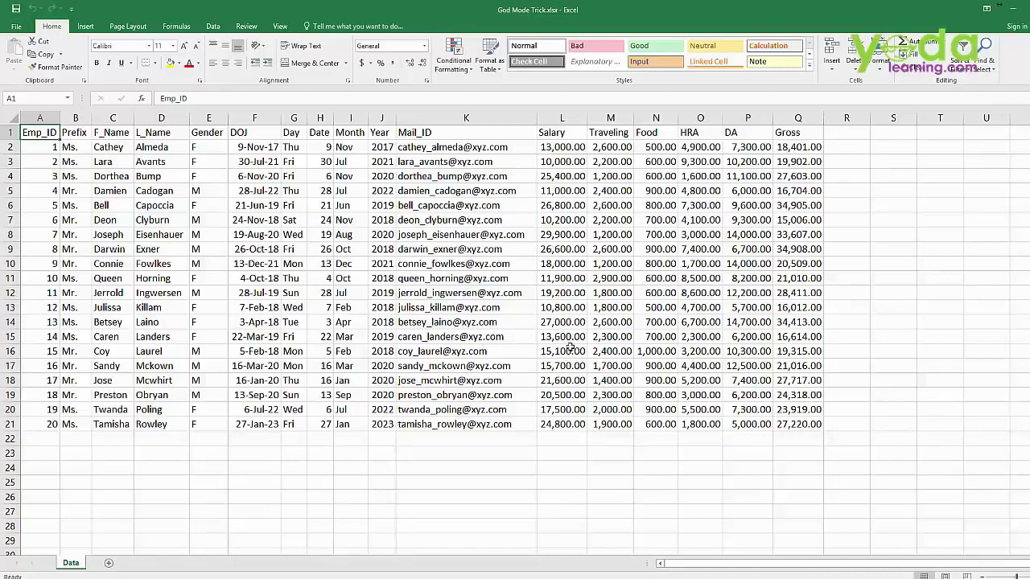
- Protect the Data sheet from the Review tab with a confirmed password, then test editing a cell
{"action": "left_click", "coordinate": [239, 29]}
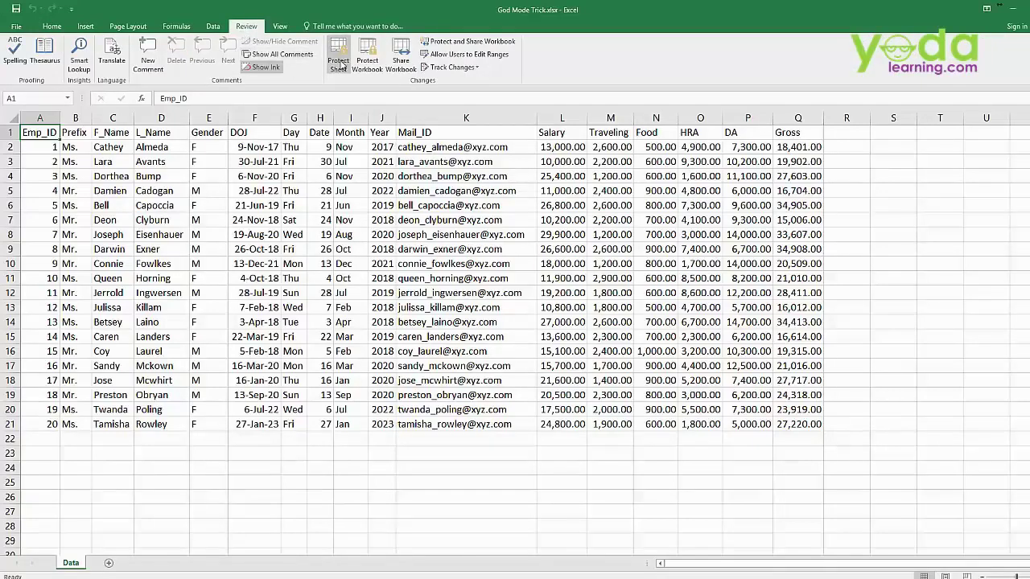
{"action": "left_click", "coordinate": [339, 62]}
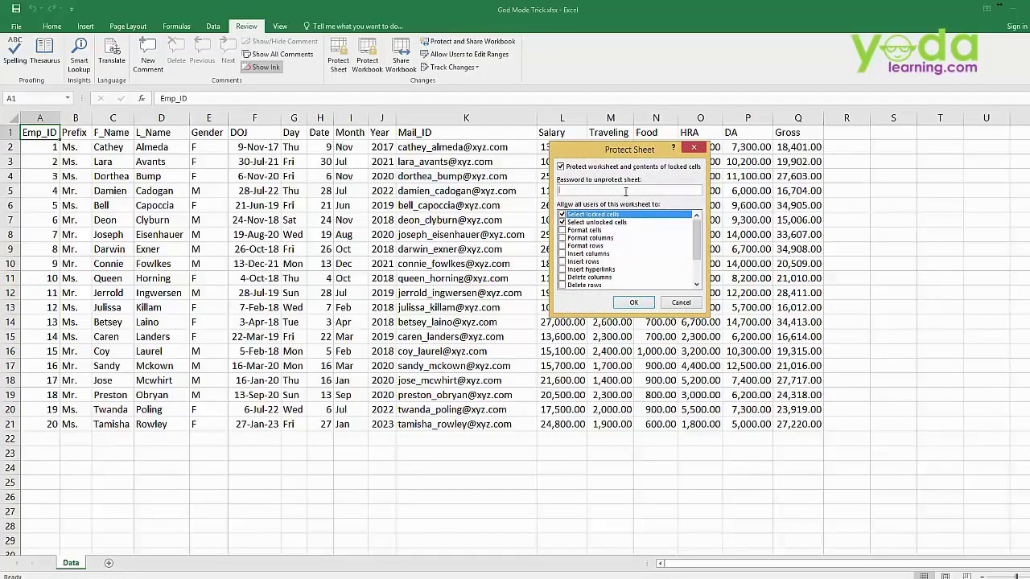
{"action": "type", "text": "1234567890123"}
{"action": "key", "text": "Return"}
{"action": "type", "text": "1234567"}
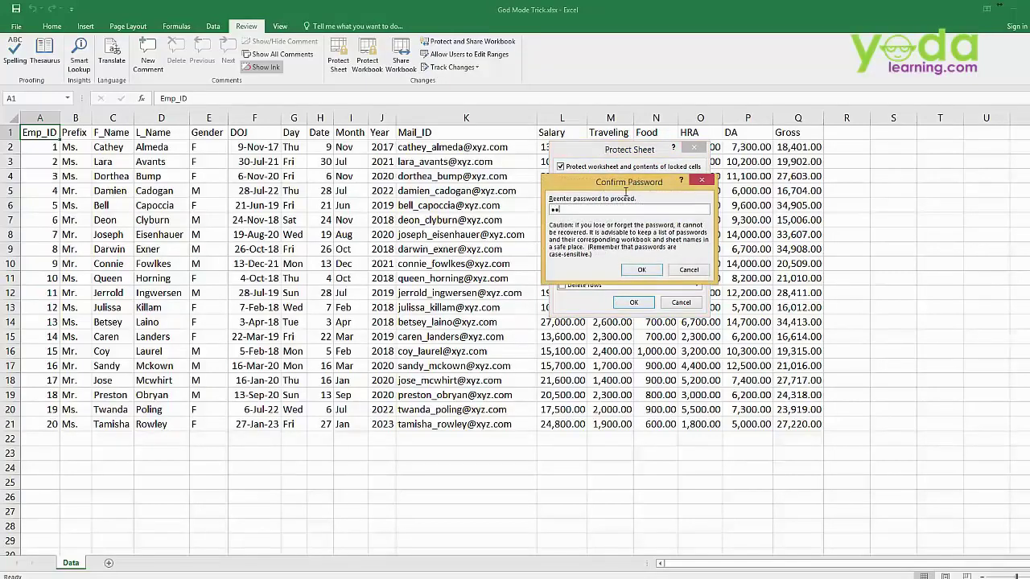
{"action": "type", "text": "890123"}
{"action": "left_click", "coordinate": [653, 271]}
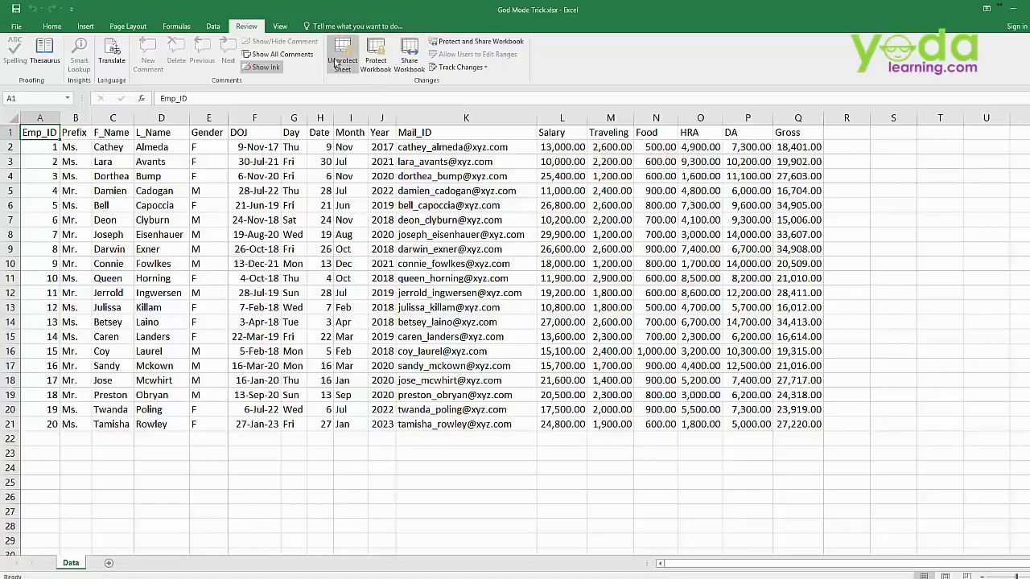
{"action": "left_click", "coordinate": [364, 252]}
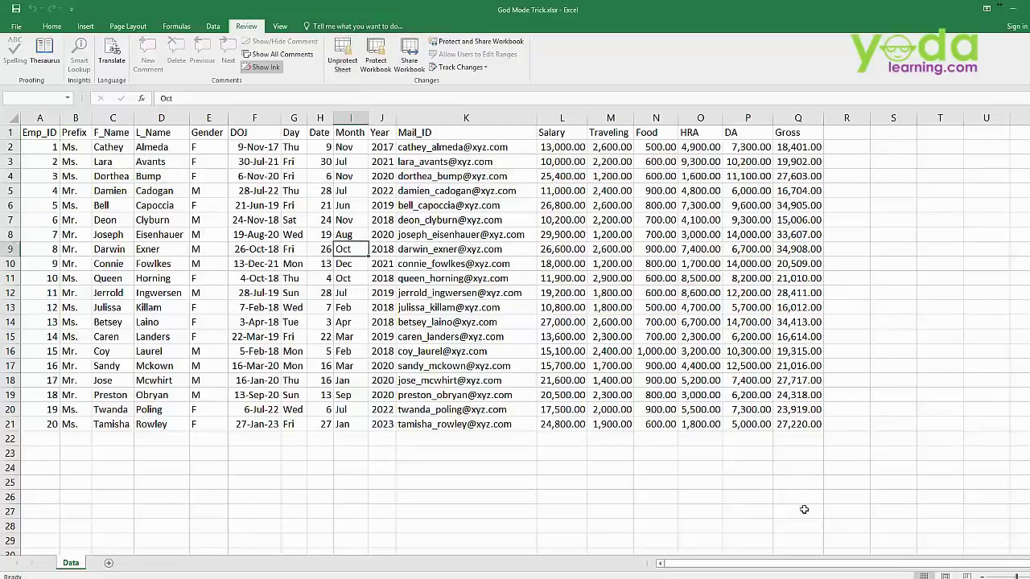
- Confirm the locked cell rejects edits, then save the protected workbook via File > Save
{"action": "key", "text": "Delete"}
{"action": "key", "text": "Return"}
{"action": "left_click", "coordinate": [16, 27]}
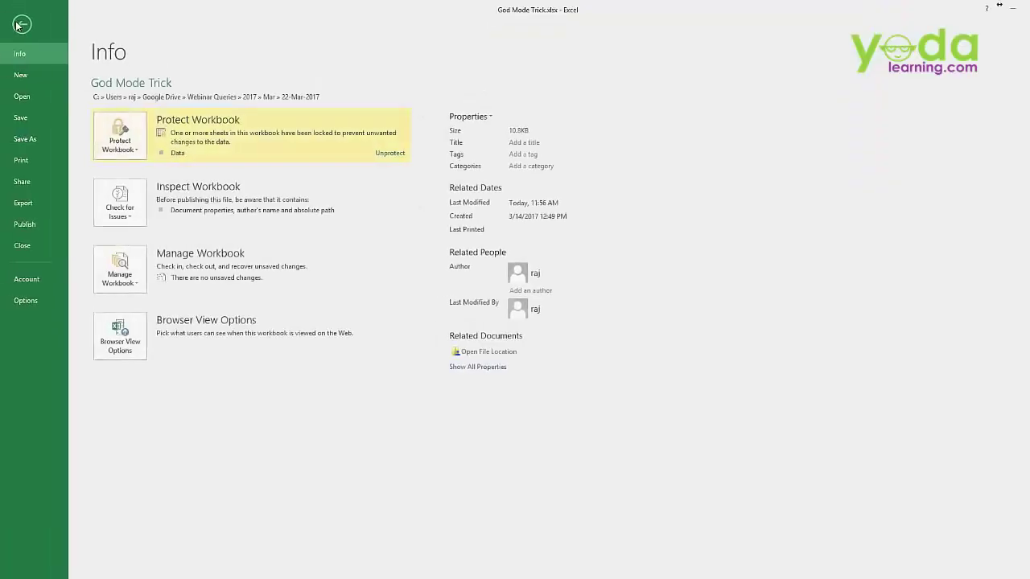
{"action": "left_click", "coordinate": [33, 119]}
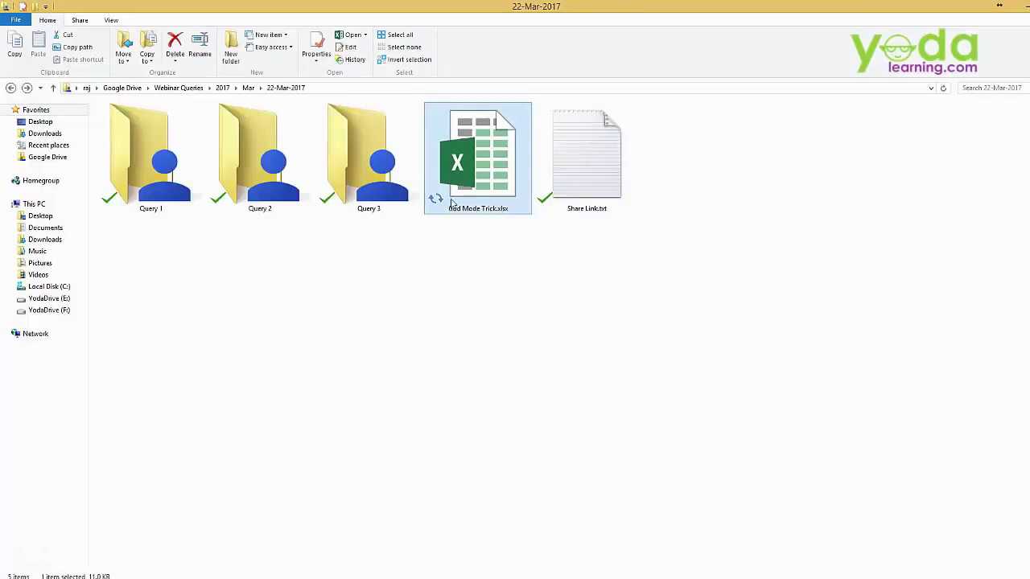
{"action": "left_click", "coordinate": [477, 263]}
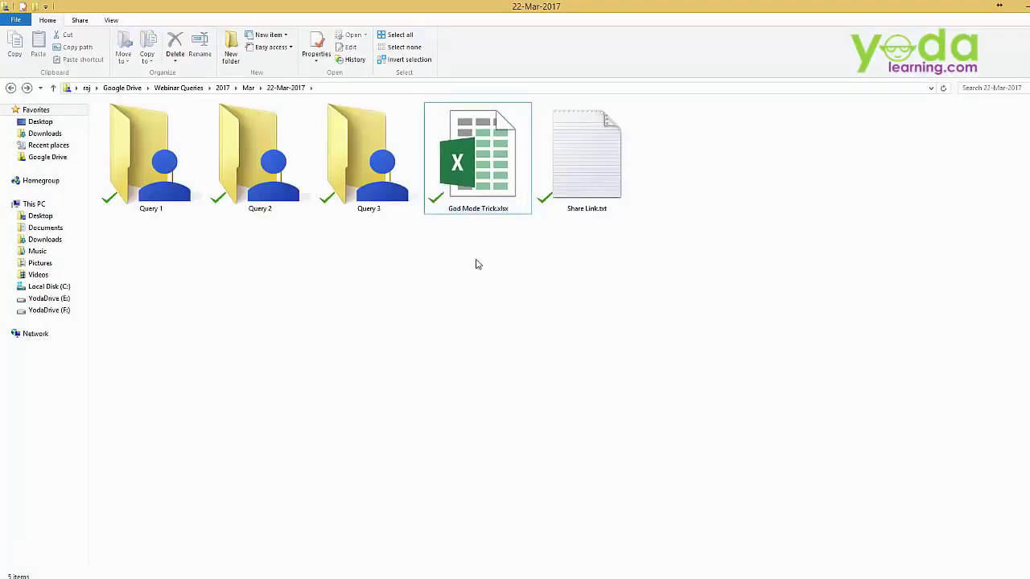
{"action": "left_click", "coordinate": [495, 193]}
{"action": "double_click", "coordinate": [494, 193]}
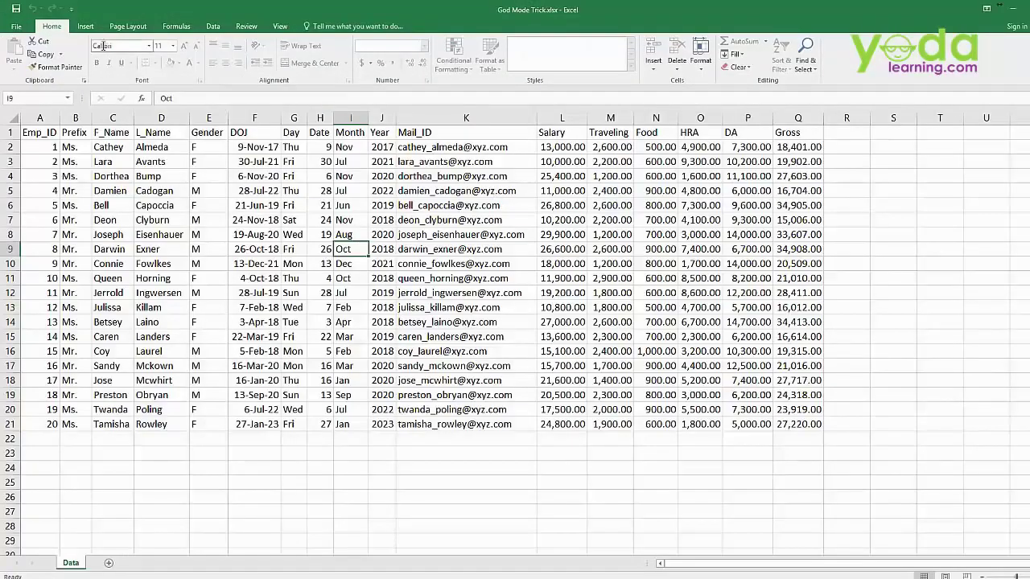
{"action": "double_click", "coordinate": [400, 223]}
{"action": "left_click", "coordinate": [538, 329]}
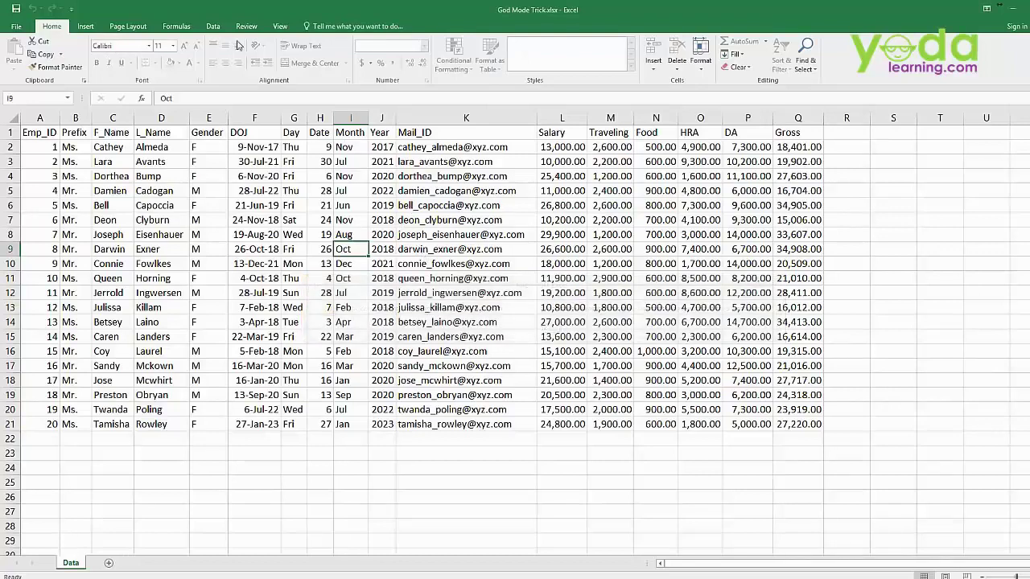
{"action": "left_click", "coordinate": [214, 25]}
{"action": "left_click", "coordinate": [246, 26]}
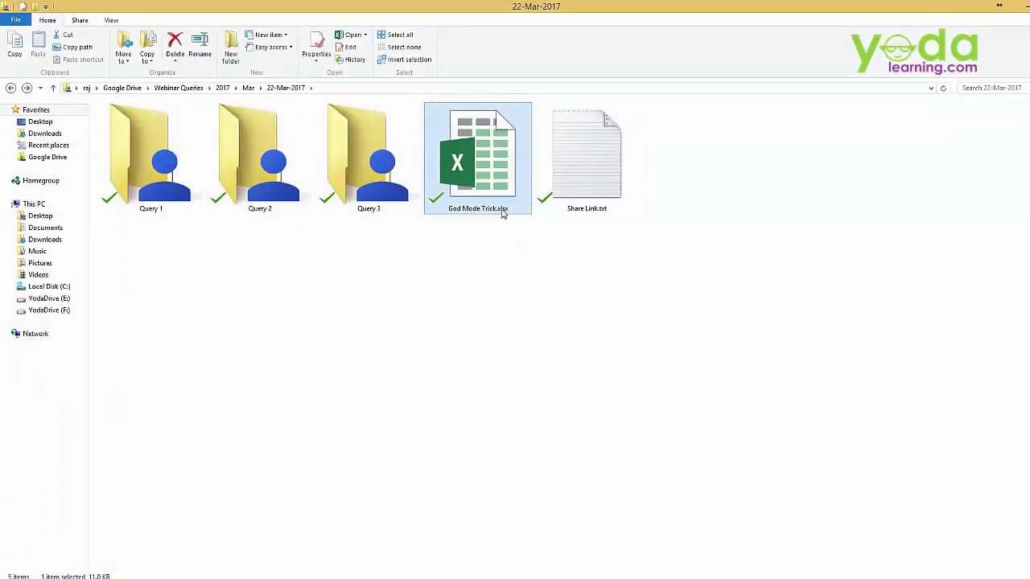
{"action": "mouse_move", "coordinate": [506, 211]}
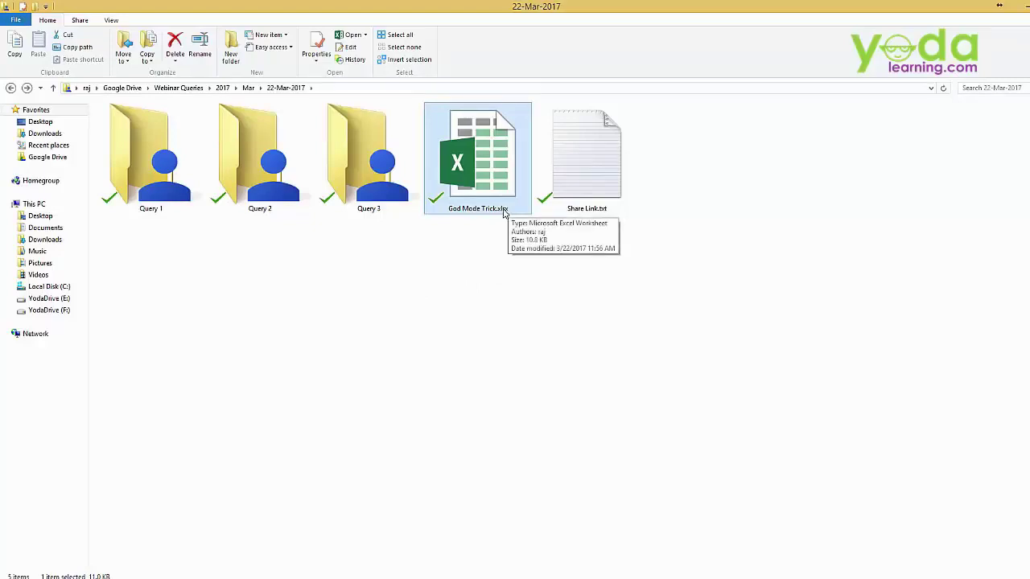
- Open and dismiss Folder Options from the View menu, then bring up the Win+X quick-link list
{"action": "left_click", "coordinate": [492, 286]}
{"action": "left_click", "coordinate": [111, 20]}
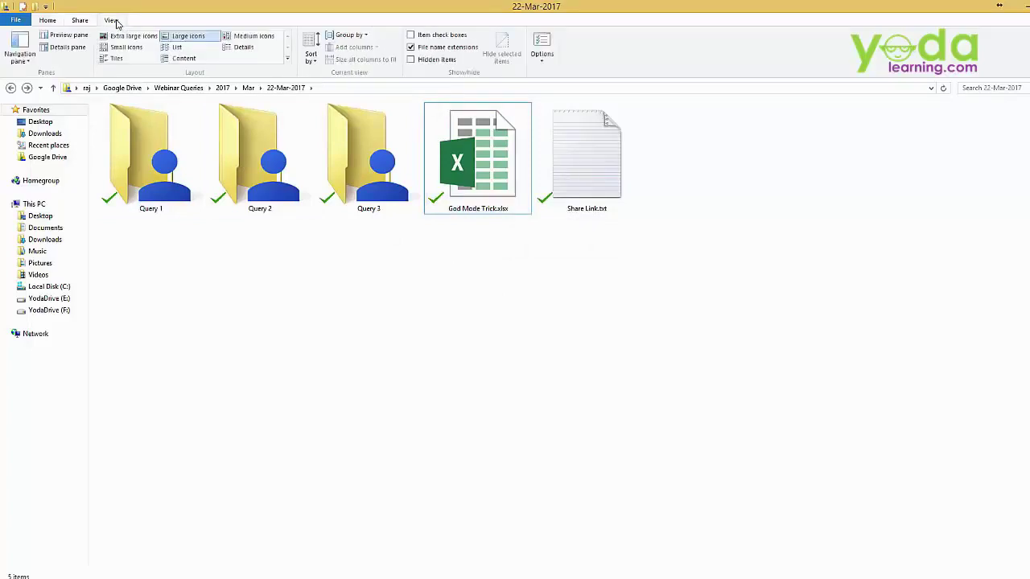
{"action": "left_click", "coordinate": [545, 40]}
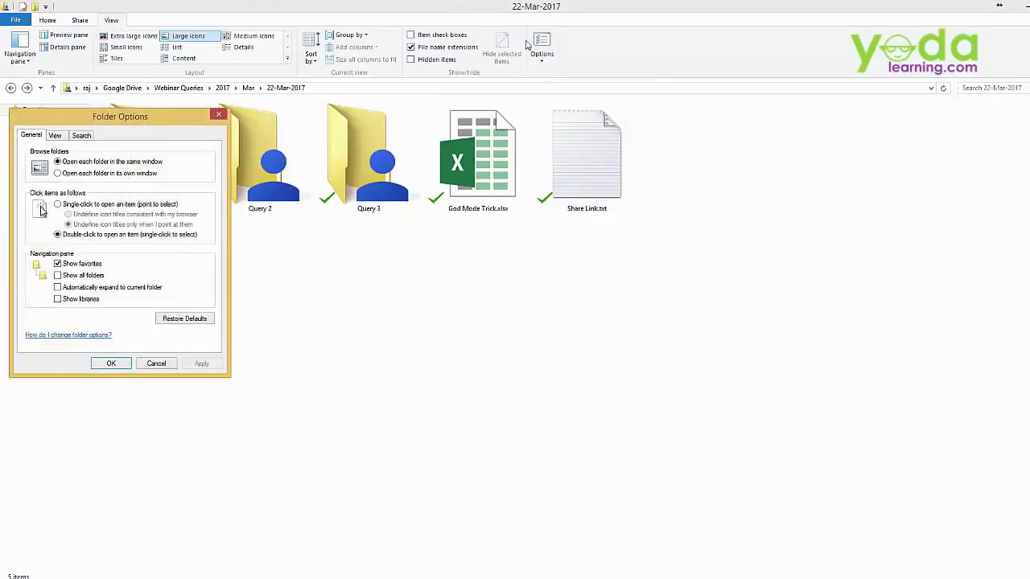
{"action": "left_click_drag", "start_coordinate": [155, 114], "coordinate": [391, 114]}
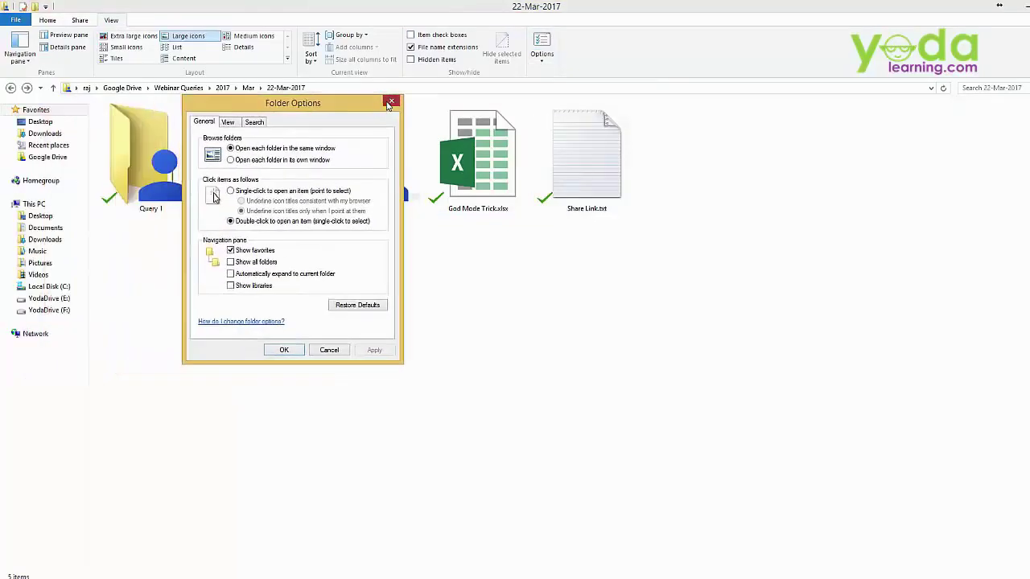
{"action": "left_click", "coordinate": [391, 114]}
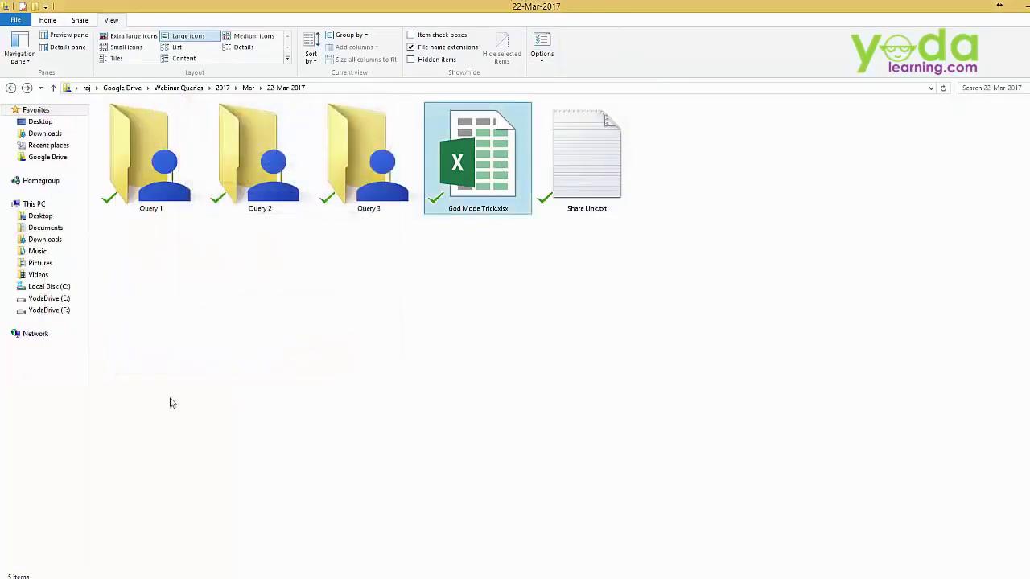
{"action": "key", "text": "super+x"}
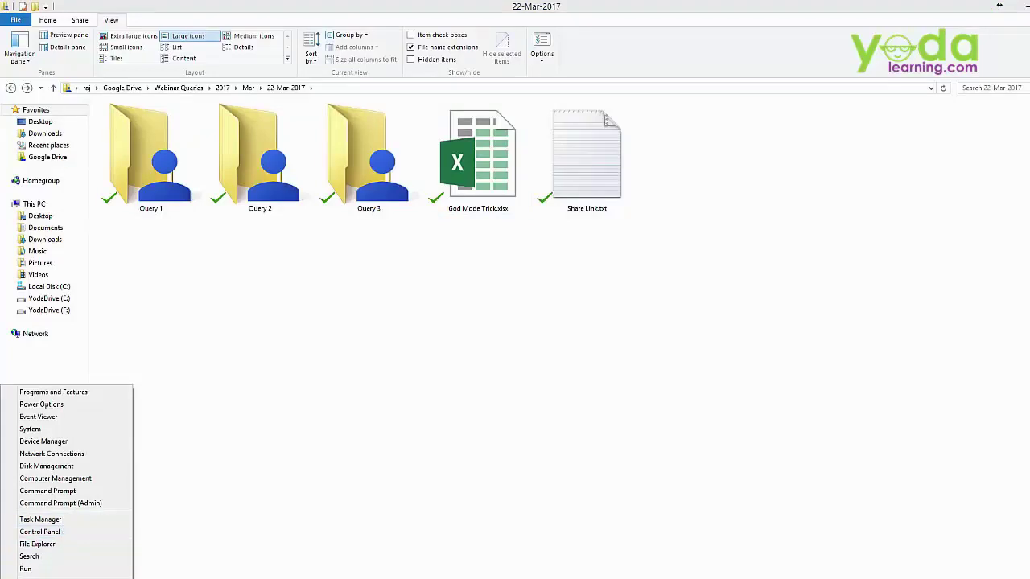
- Launch Control Panel and switch its View by from Category to Large icons
{"action": "left_click", "coordinate": [40, 533]}
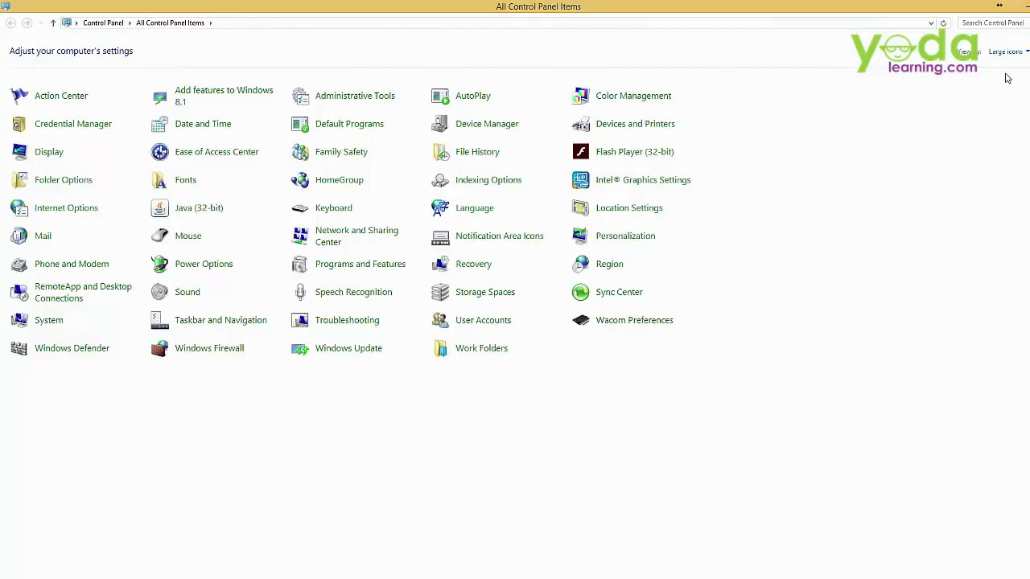
{"action": "left_click", "coordinate": [1023, 53]}
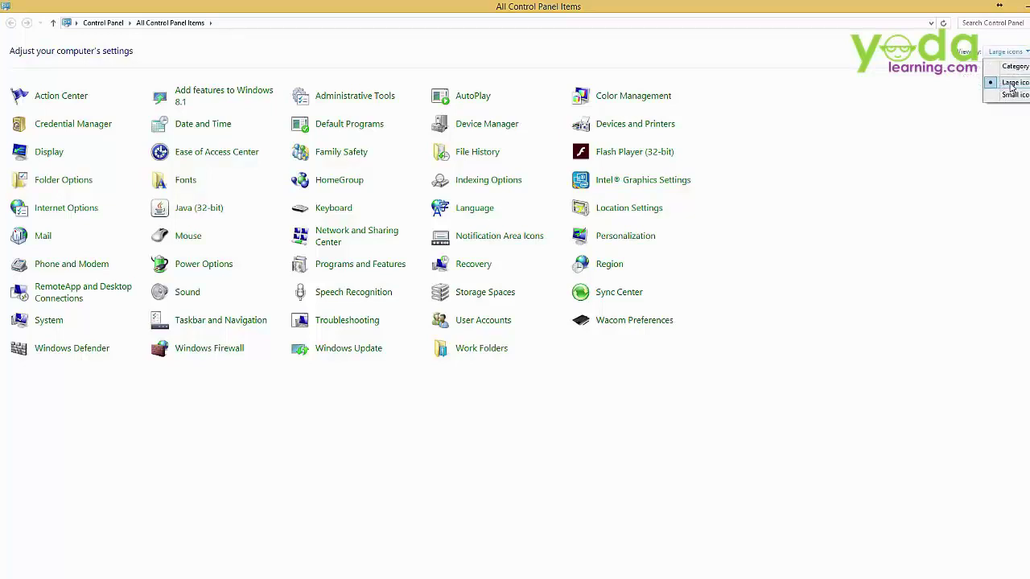
{"action": "left_click", "coordinate": [1014, 66]}
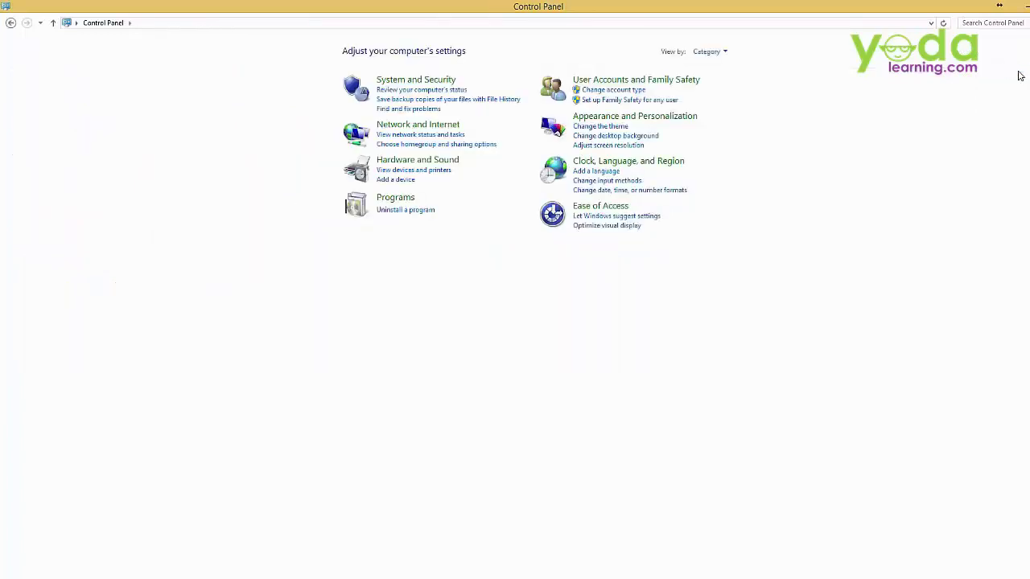
{"action": "left_click", "coordinate": [711, 52]}
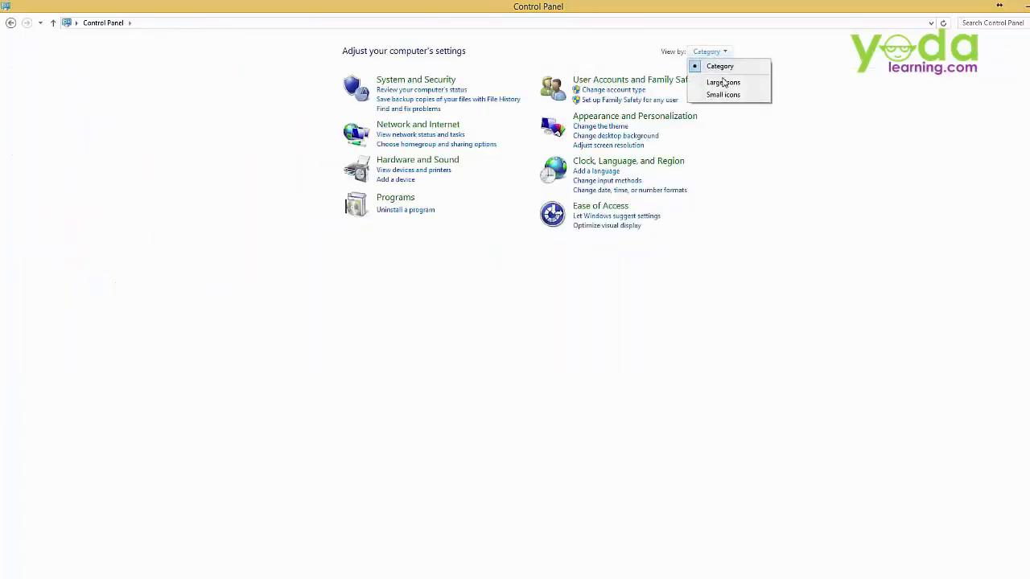
{"action": "left_click", "coordinate": [723, 83]}
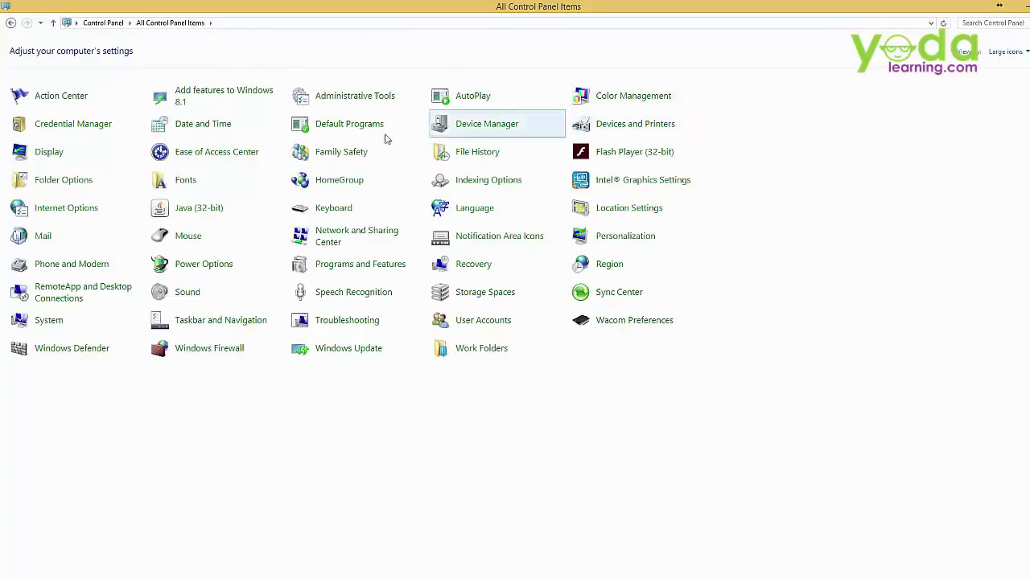
- In Folder Options' View settings, keep 'Hide extensions for known file types' unchecked and apply
{"action": "left_click", "coordinate": [50, 187]}
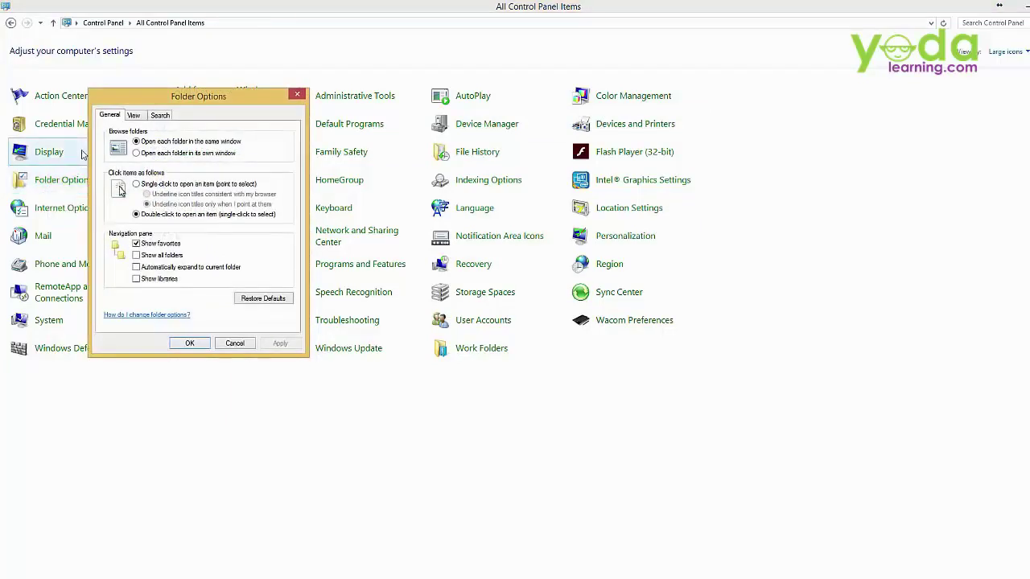
{"action": "left_click", "coordinate": [133, 116]}
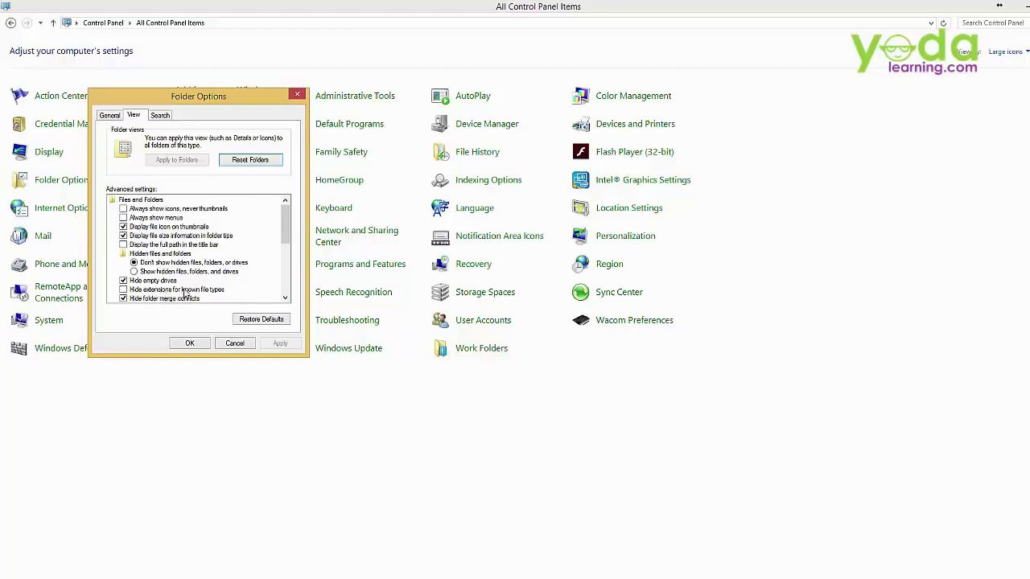
{"action": "left_click", "coordinate": [123, 290]}
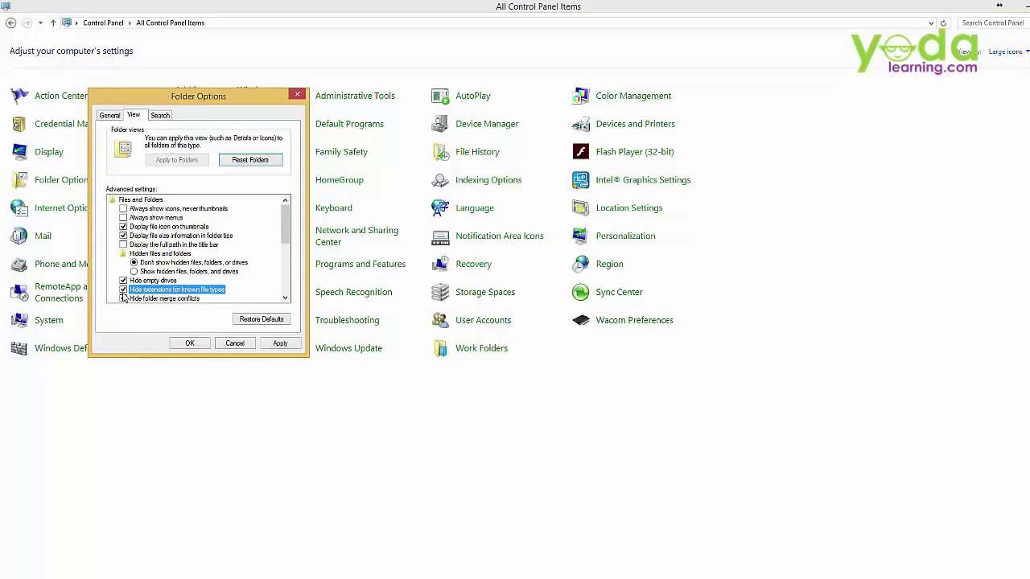
{"action": "left_click", "coordinate": [124, 290]}
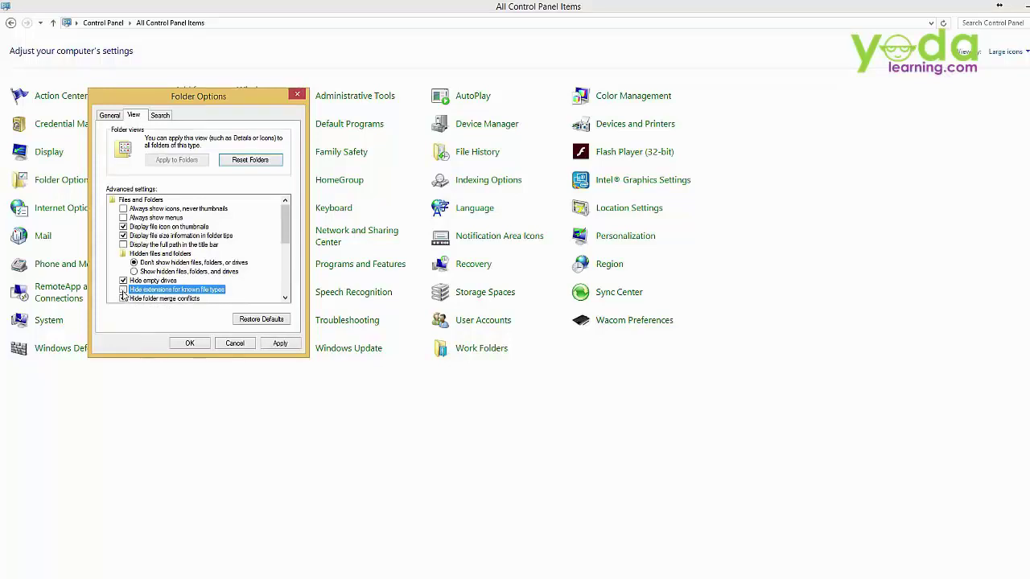
{"action": "left_click", "coordinate": [187, 344]}
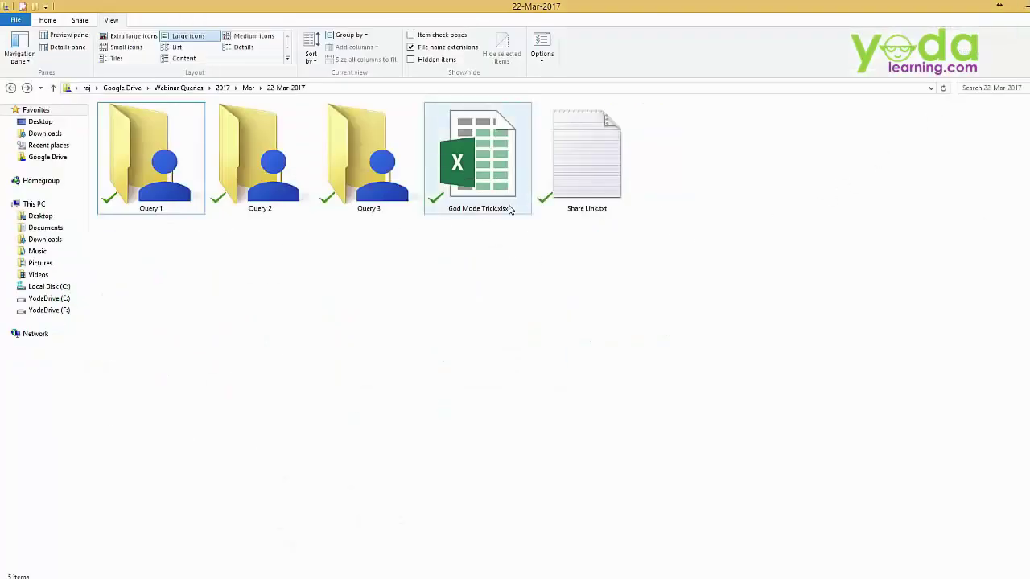
- Rename God Mode Trick.xlsx to God Mode Trick.zip and accept the extension-change warning
{"action": "left_click", "coordinate": [507, 216]}
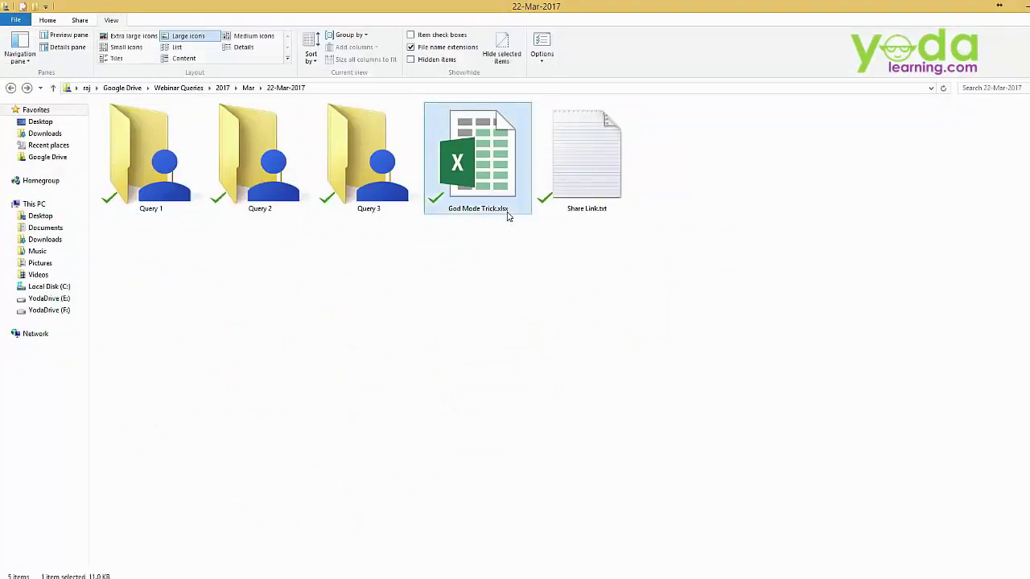
{"action": "key", "text": "F2"}
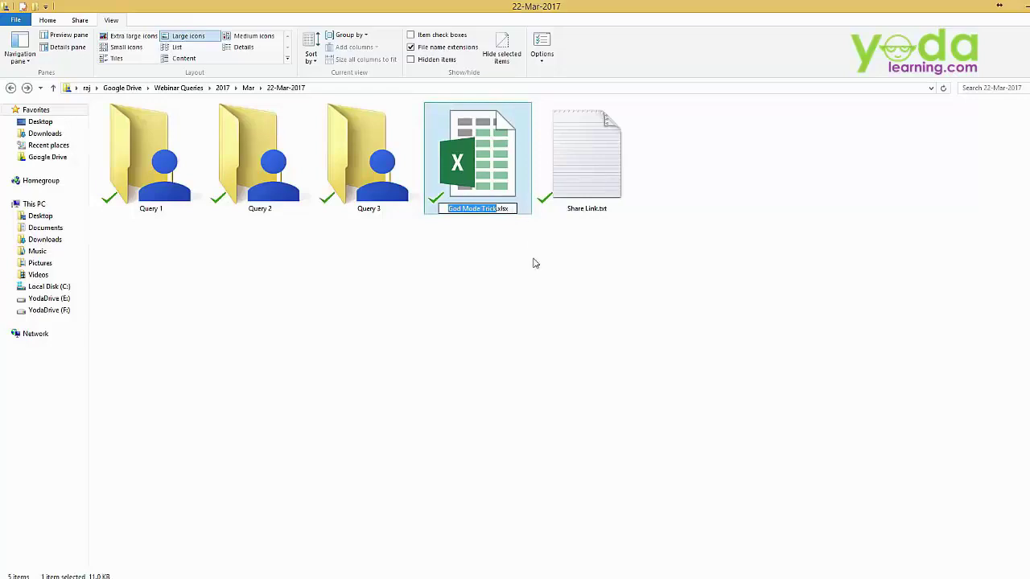
{"action": "key", "text": "Return"}
{"action": "key", "text": "F2"}
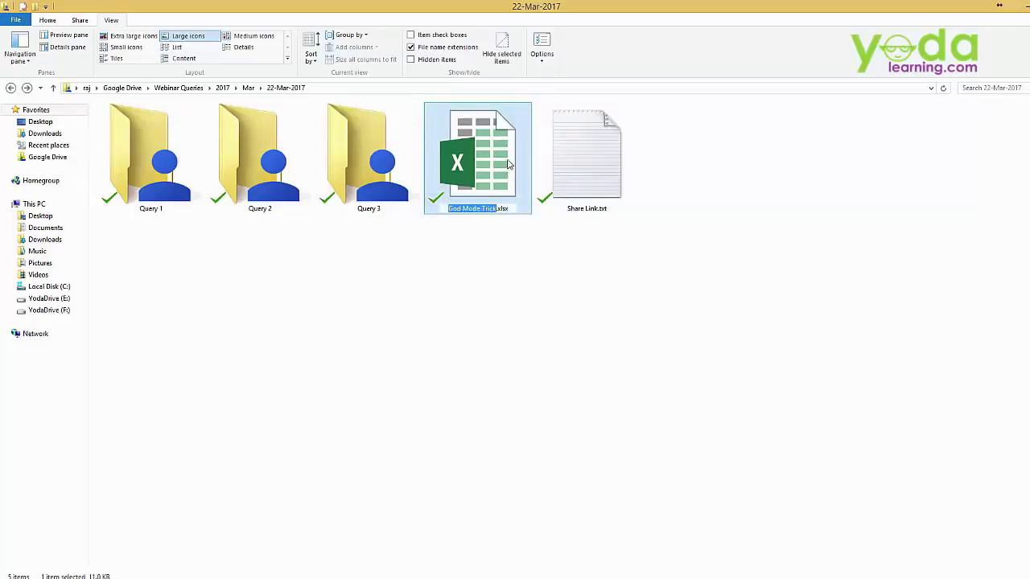
{"action": "left_click", "coordinate": [517, 260]}
{"action": "right_click", "coordinate": [499, 162]}
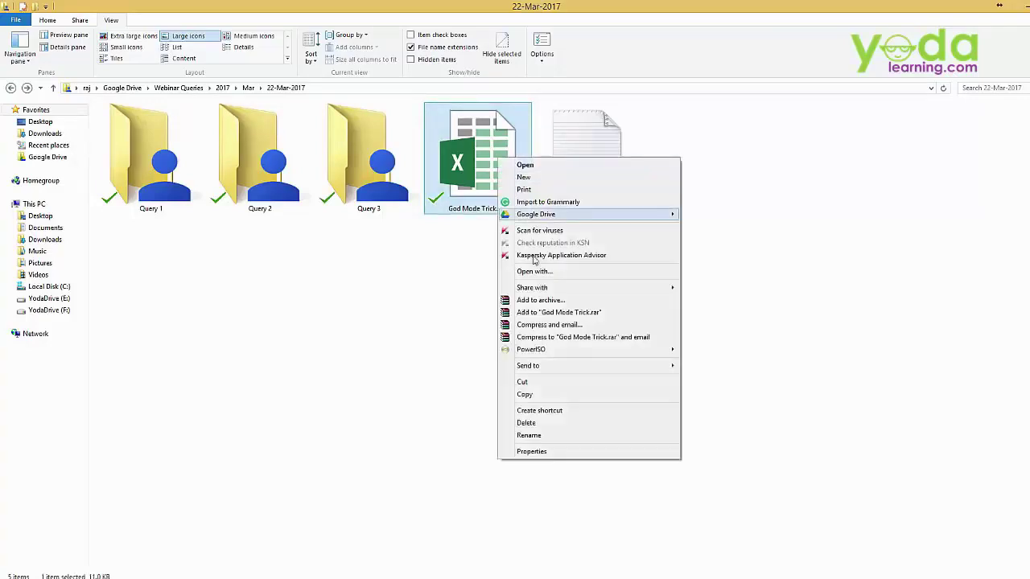
{"action": "left_click", "coordinate": [547, 434]}
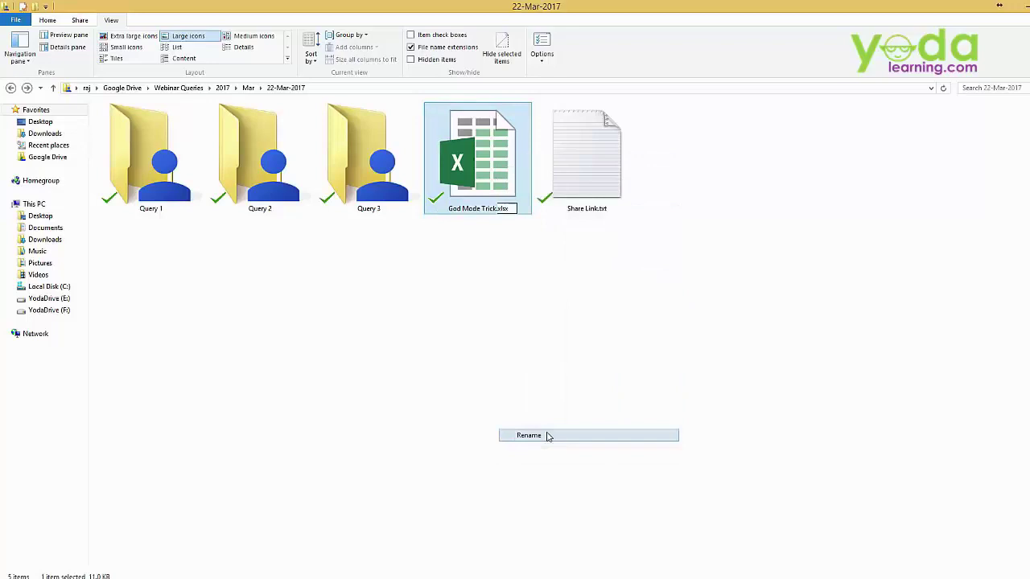
{"action": "left_click", "coordinate": [513, 211]}
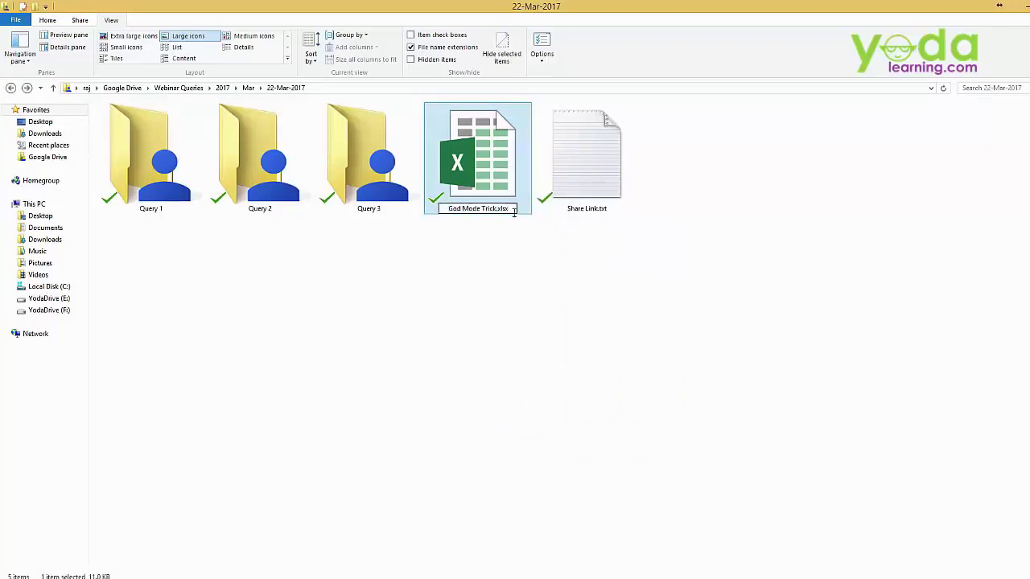
{"action": "key", "text": "BackSpace"}
{"action": "key", "text": "BackSpace"}
{"action": "key", "text": "BackSpace"}
{"action": "key", "text": "BackSpace"}
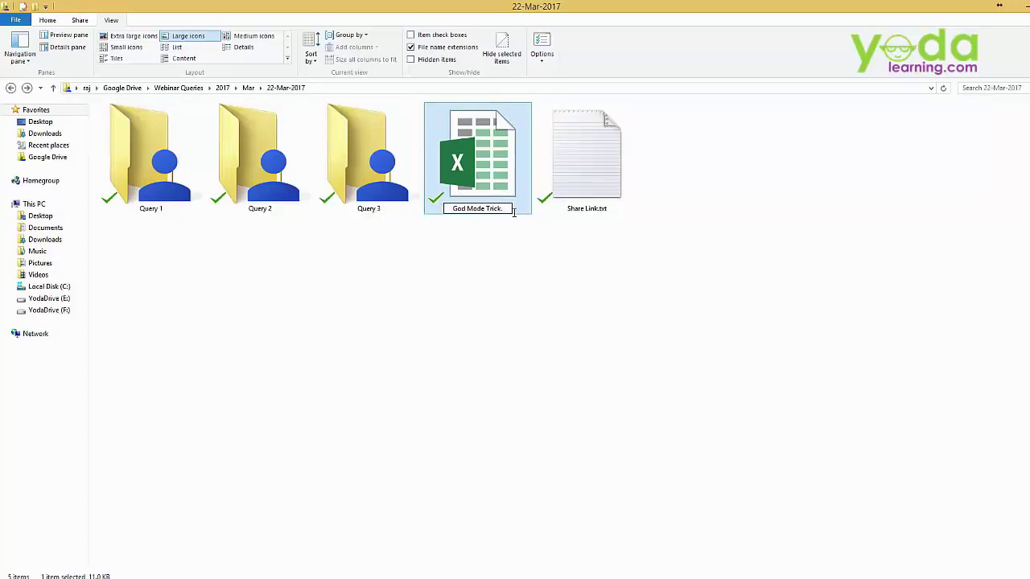
{"action": "type", "text": "zip"}
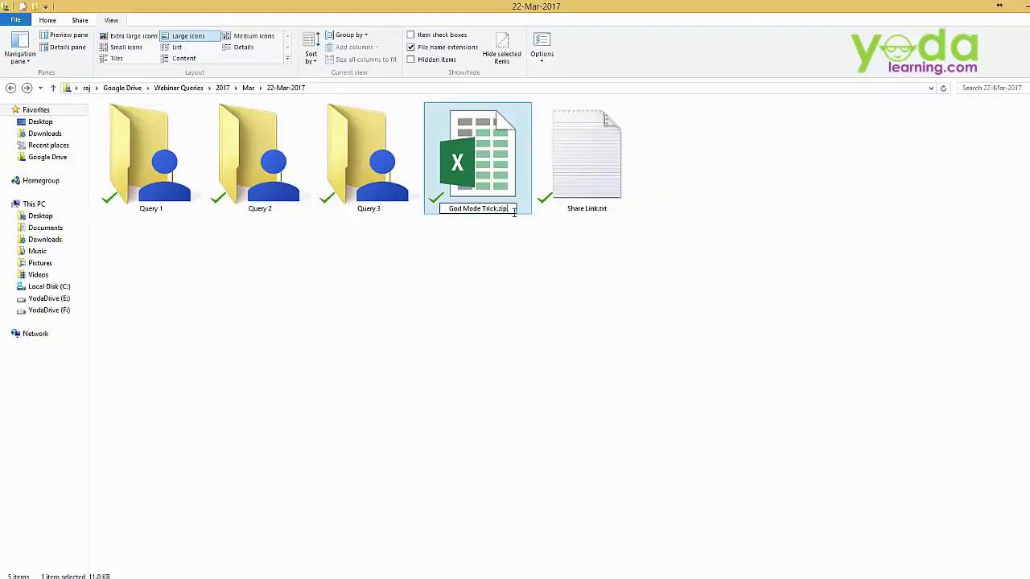
{"action": "key", "text": "Return"}
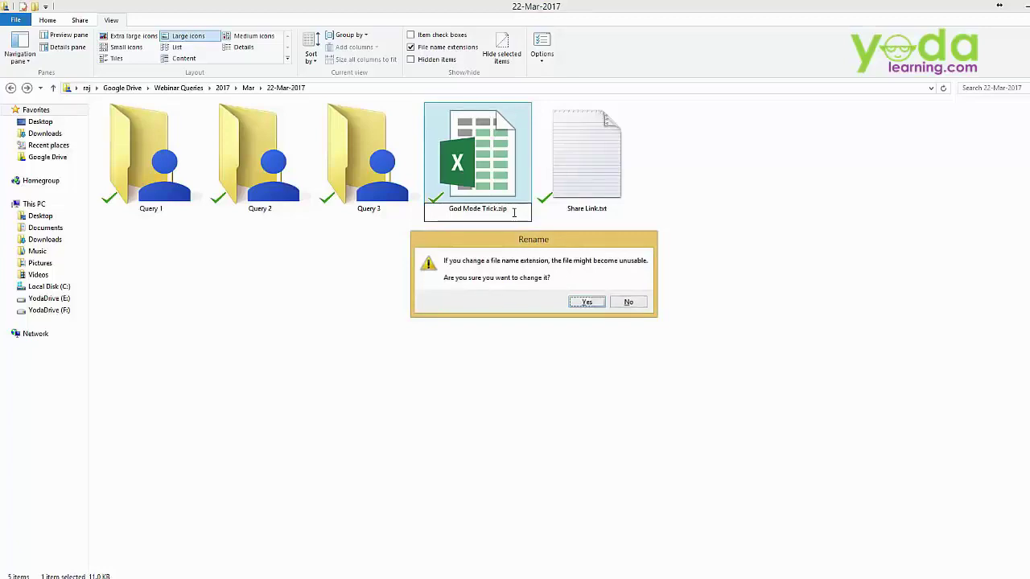
{"action": "key", "text": "Return"}
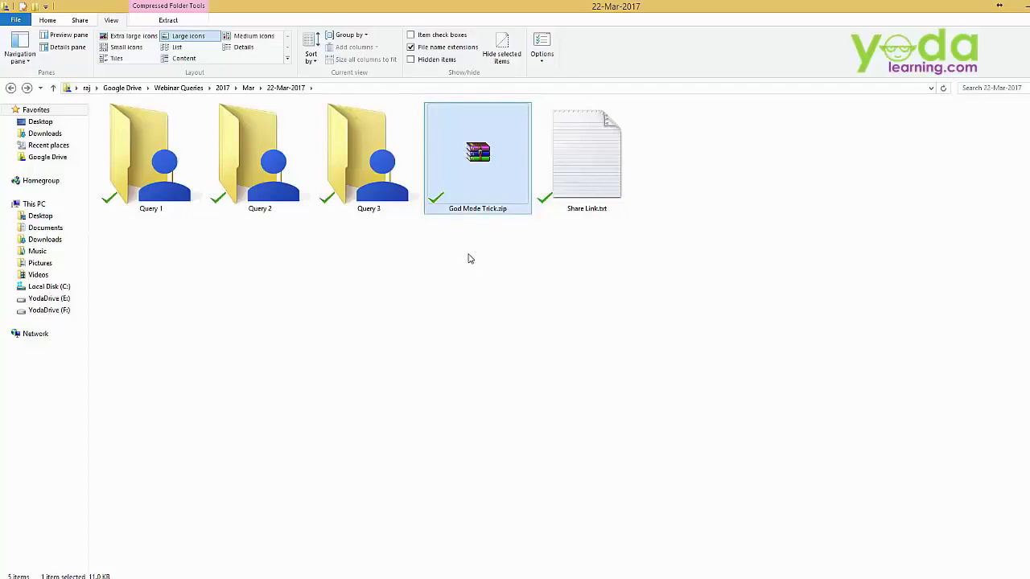
- Open God Mode Trick.zip in WinRAR and open xl\worksheets\sheet1.xml in Notepad
{"action": "double_click", "coordinate": [490, 173]}
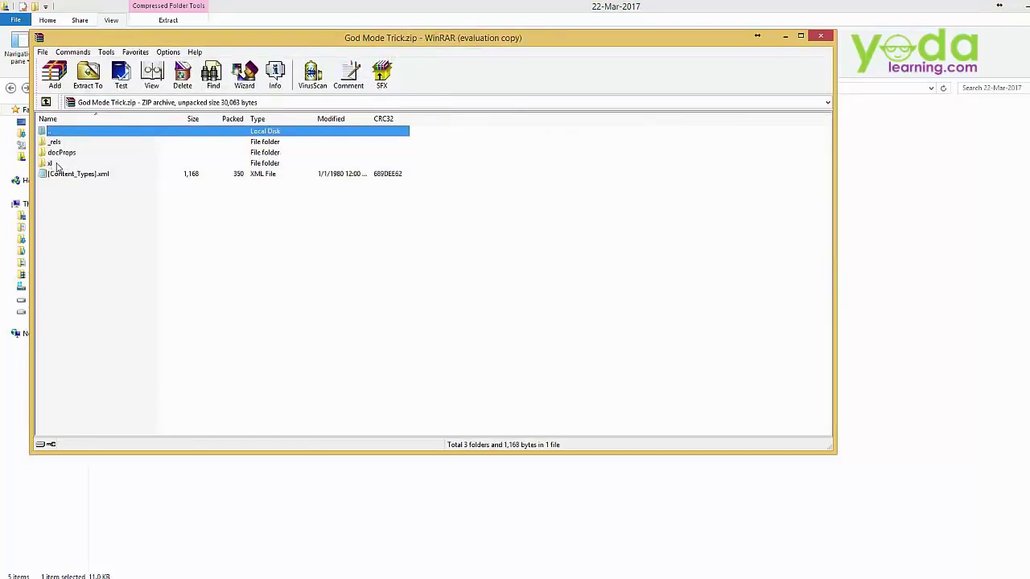
{"action": "double_click", "coordinate": [50, 163]}
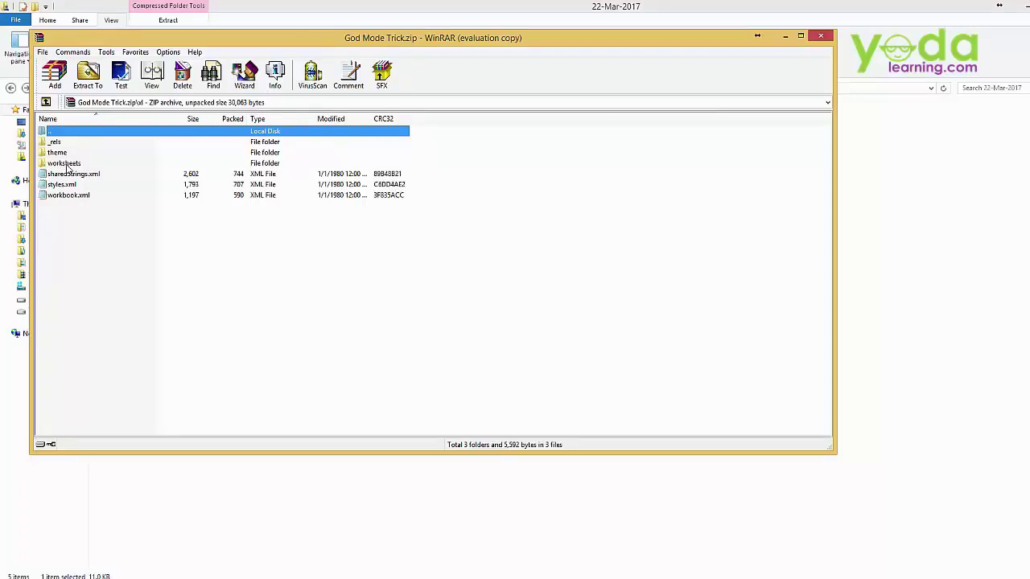
{"action": "double_click", "coordinate": [68, 165]}
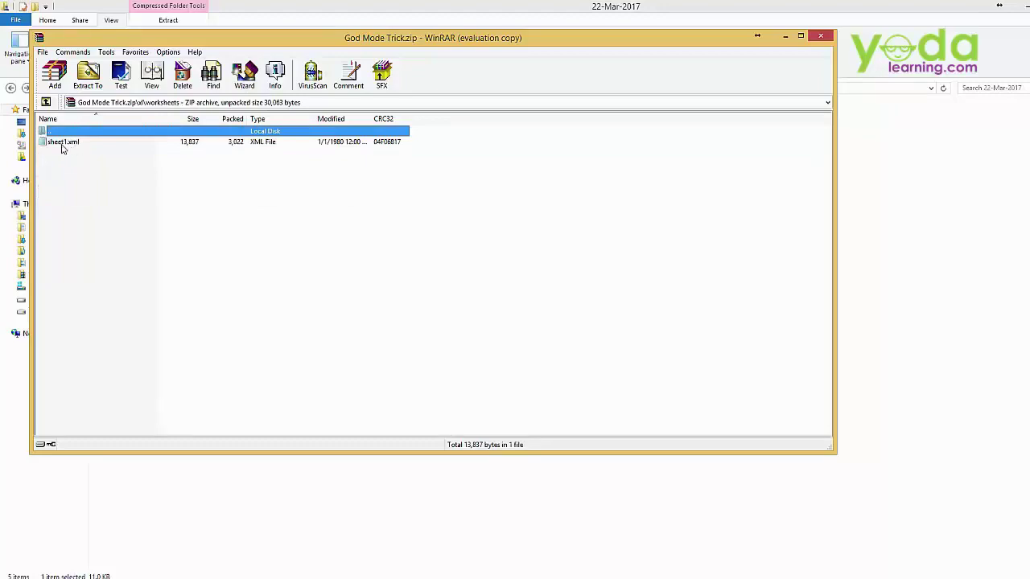
{"action": "double_click", "coordinate": [69, 142]}
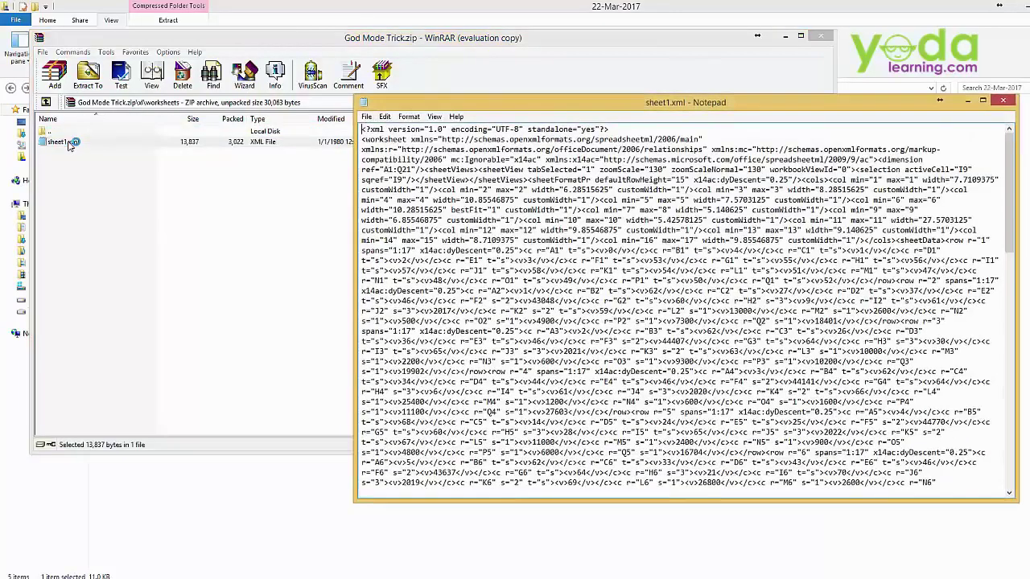
- Maximize the Notepad window showing sheet1.xml and glance at the Format menu
{"action": "double_click", "coordinate": [539, 107]}
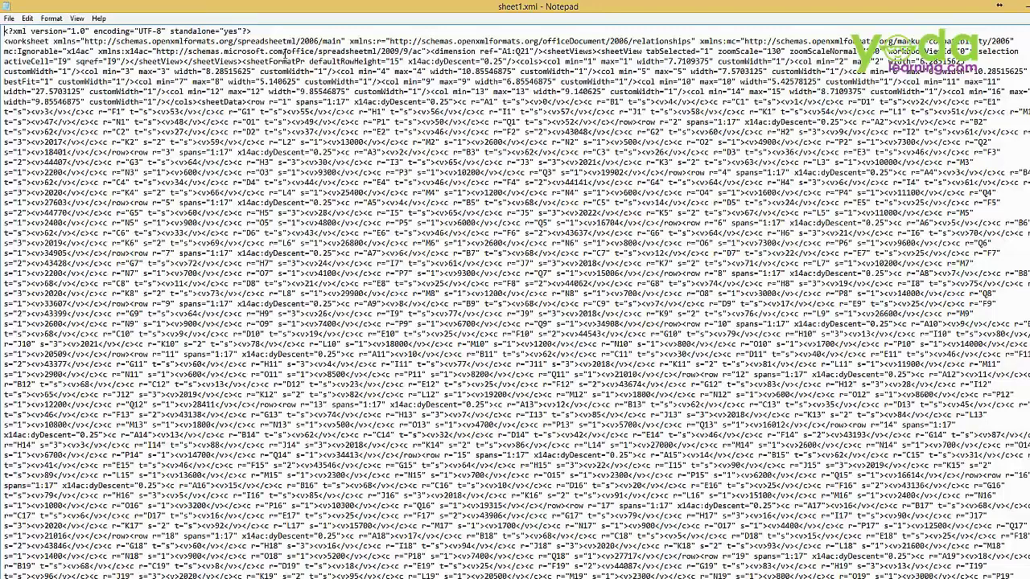
{"action": "left_click", "coordinate": [51, 17]}
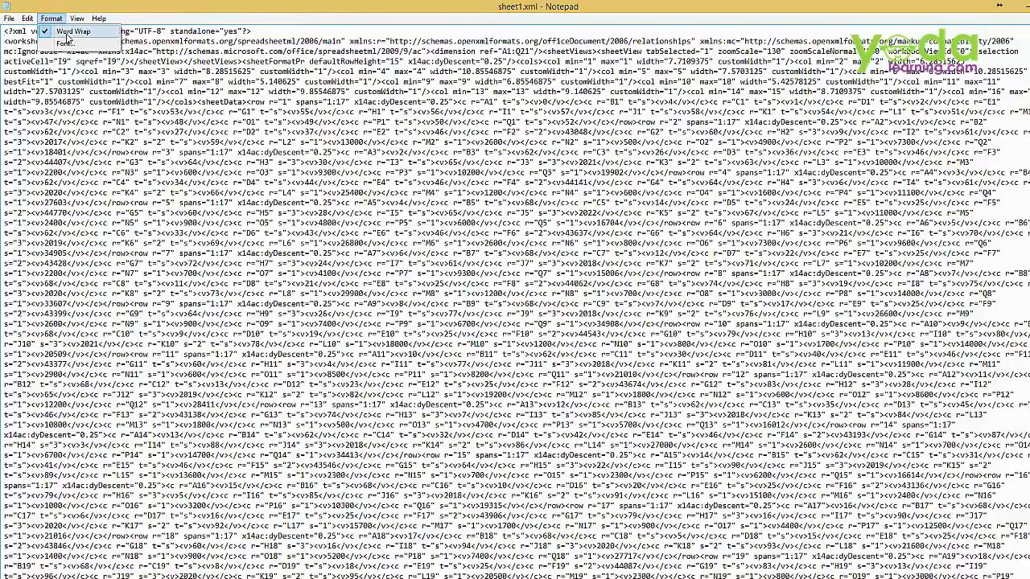
{"action": "left_click", "coordinate": [254, 166]}
{"action": "scroll", "coordinate": [292, 243], "scroll_direction": "down", "scroll_amount": 4}
{"action": "scroll", "coordinate": [318, 301], "scroll_direction": "up", "scroll_amount": 4}
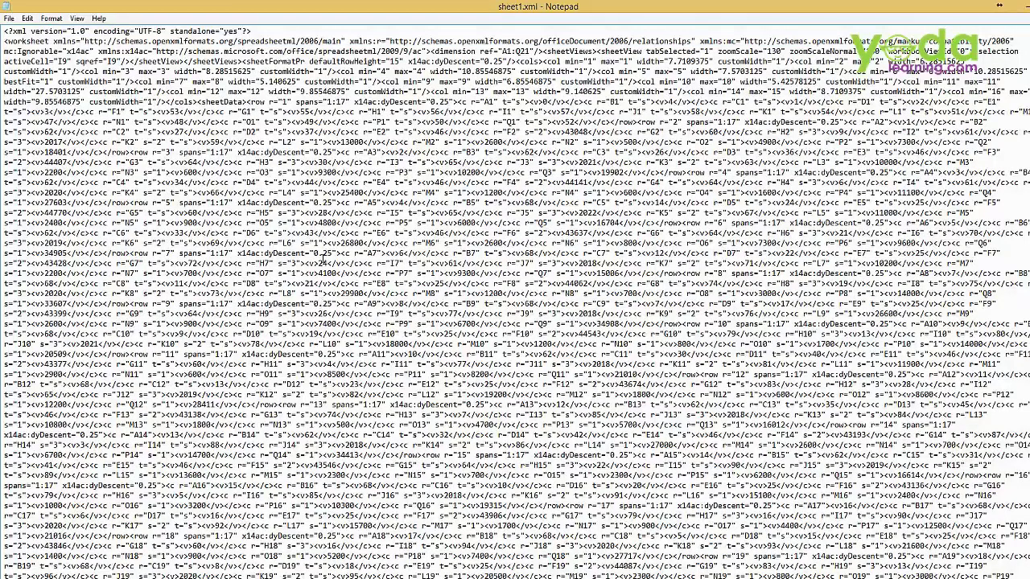
- Search the XML for 'pro' to jump to the sheetProtection tag
{"action": "left_click", "coordinate": [27, 17]}
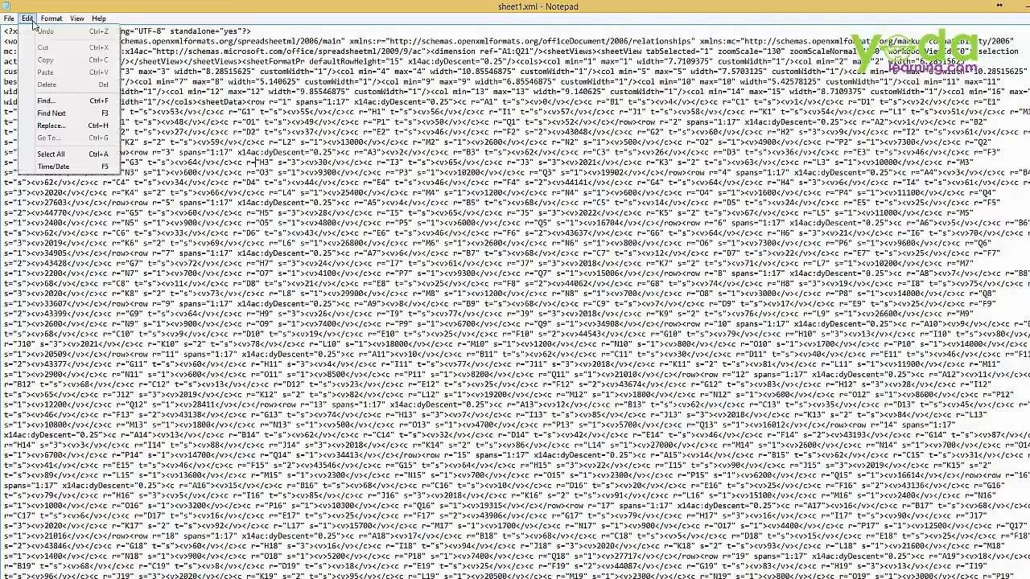
{"action": "left_click", "coordinate": [84, 102]}
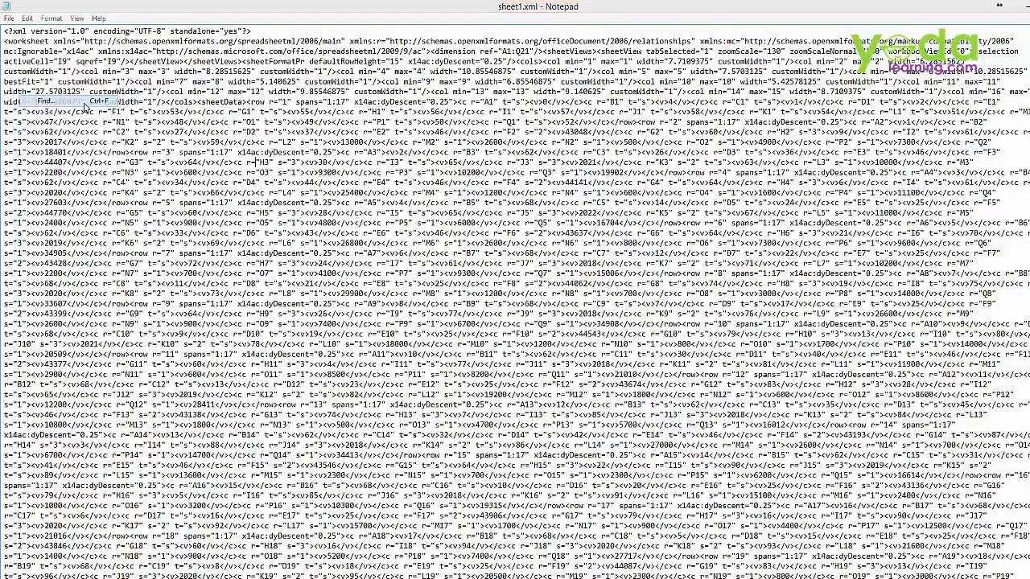
{"action": "left_click_drag", "start_coordinate": [79, 105], "coordinate": [435, 126]}
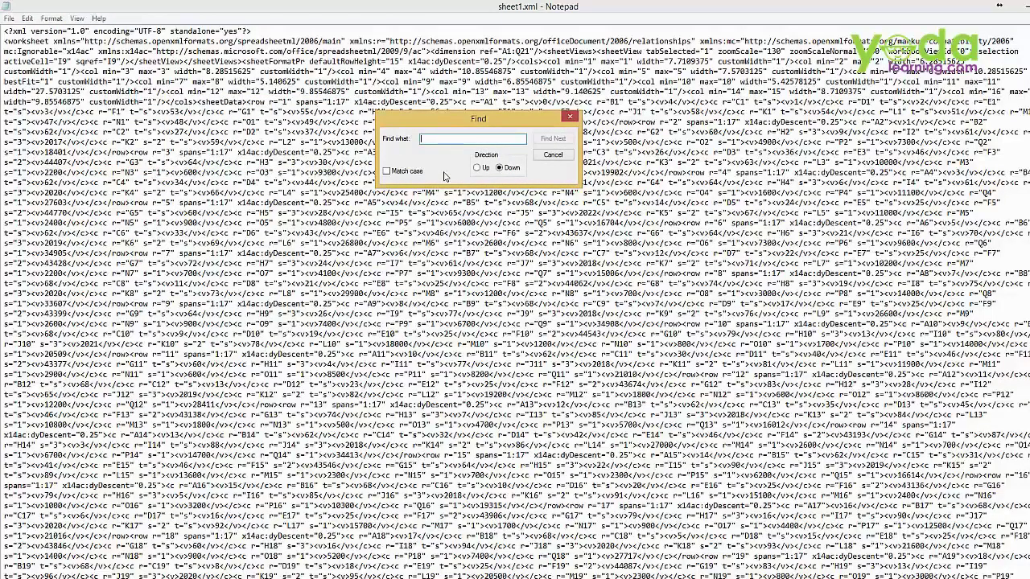
{"action": "type", "text": "pro"}
{"action": "key", "text": "Return"}
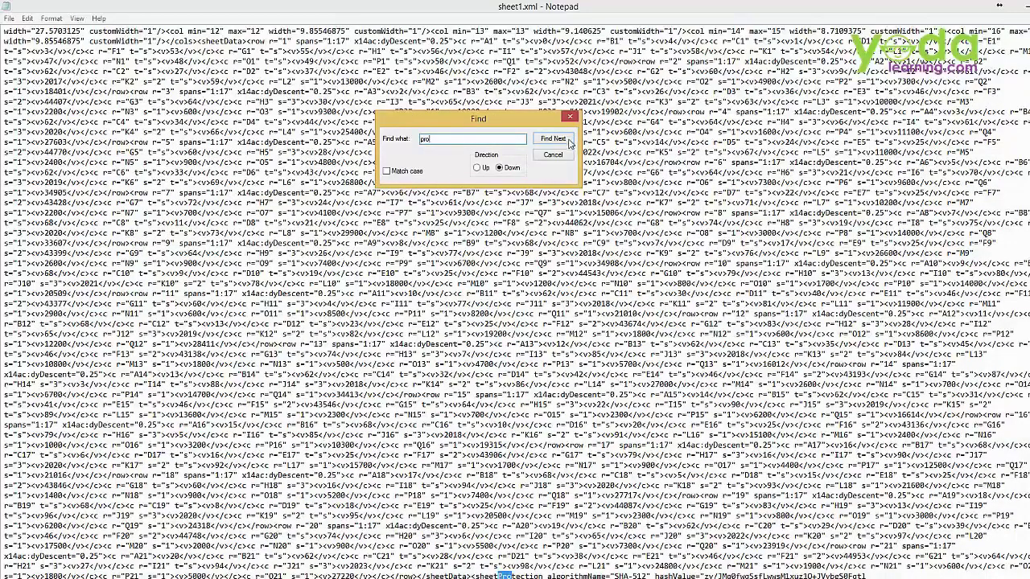
{"action": "left_click", "coordinate": [556, 157]}
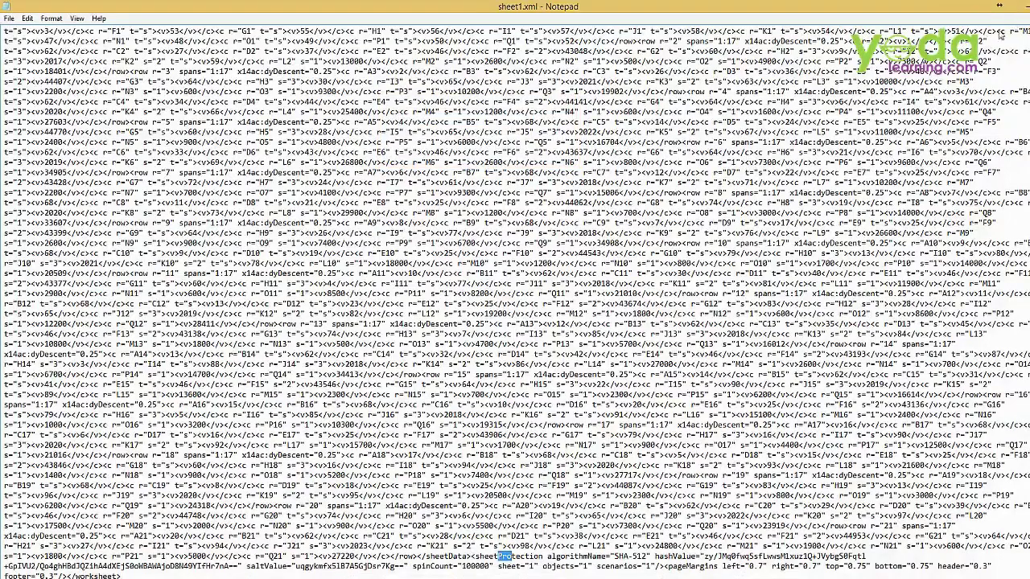
- Set Notepad's font size to 22 for sheet1.xml
{"action": "left_click", "coordinate": [51, 18]}
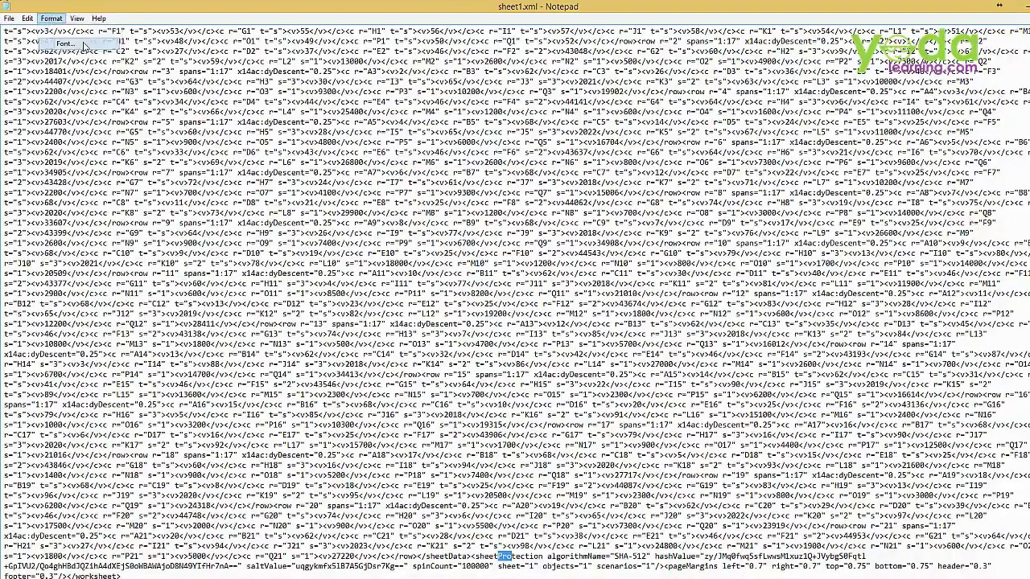
{"action": "left_click", "coordinate": [103, 40]}
{"action": "left_click", "coordinate": [230, 178]}
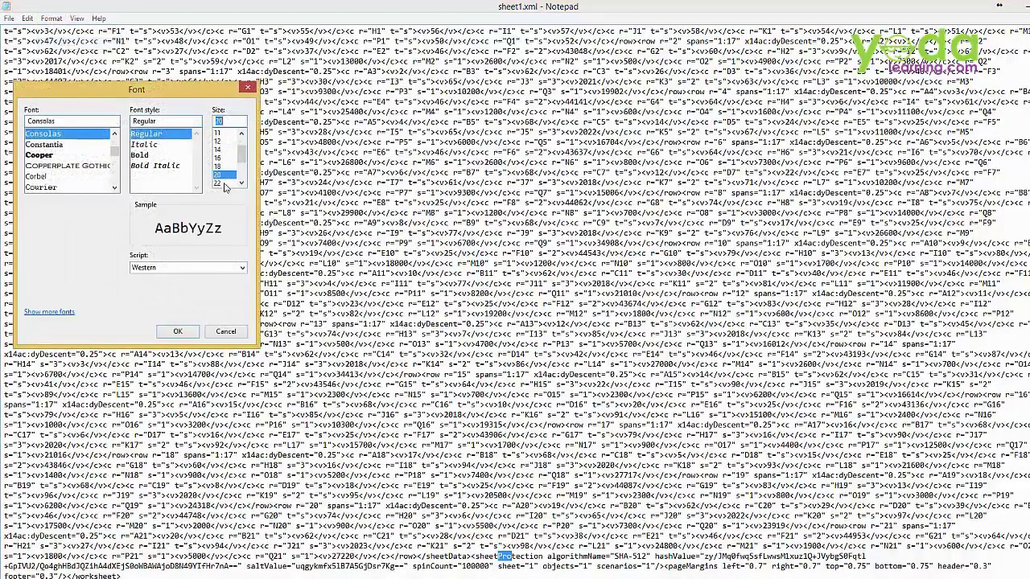
{"action": "left_click", "coordinate": [224, 184]}
{"action": "left_click", "coordinate": [179, 332]}
- Scroll to the end of sheet1.xml and highlight the sheetProtection tag name
{"action": "scroll", "coordinate": [515, 306], "scroll_direction": "down", "scroll_amount": 10}
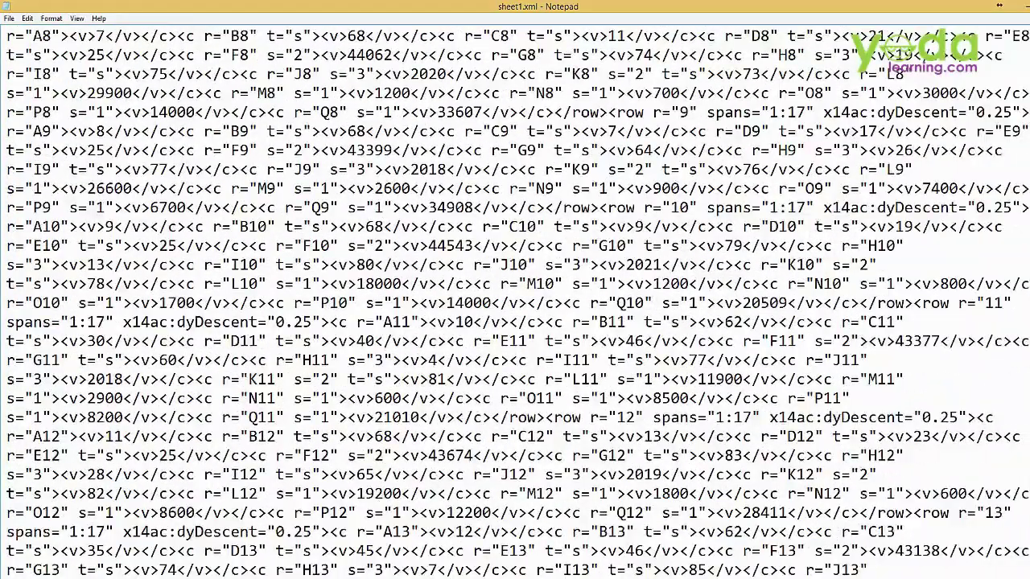
{"action": "scroll", "coordinate": [515, 302], "scroll_direction": "down", "scroll_amount": 16}
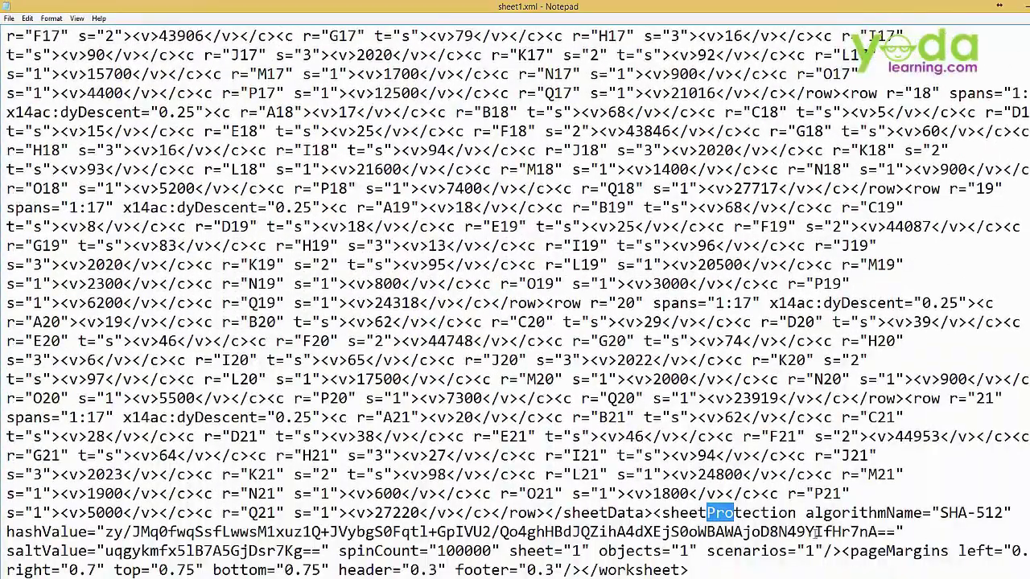
{"action": "left_click", "coordinate": [660, 513]}
{"action": "left_click_drag", "start_coordinate": [660, 513], "coordinate": [798, 513]}
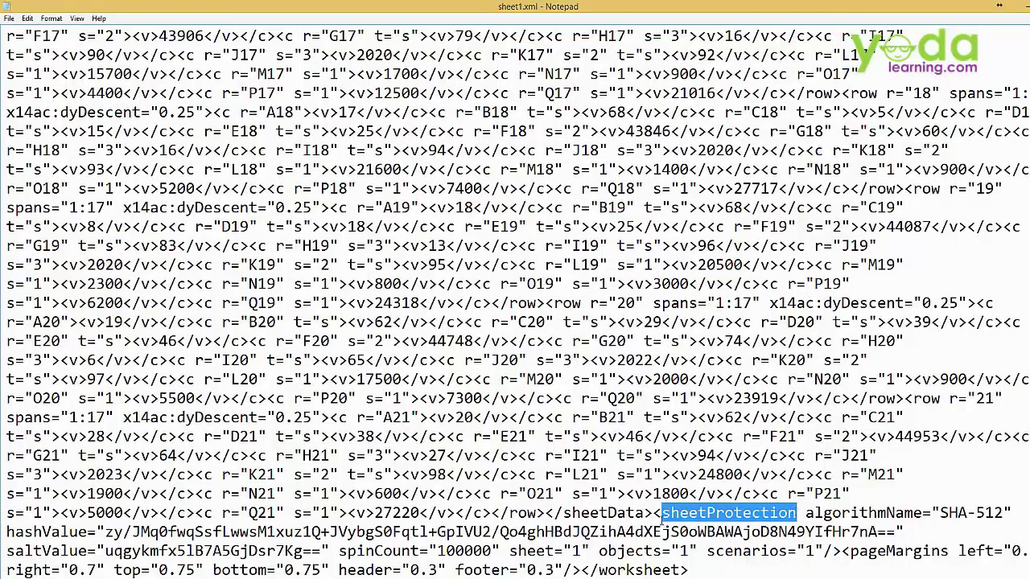
{"action": "left_click_drag", "start_coordinate": [661, 514], "coordinate": [652, 514]}
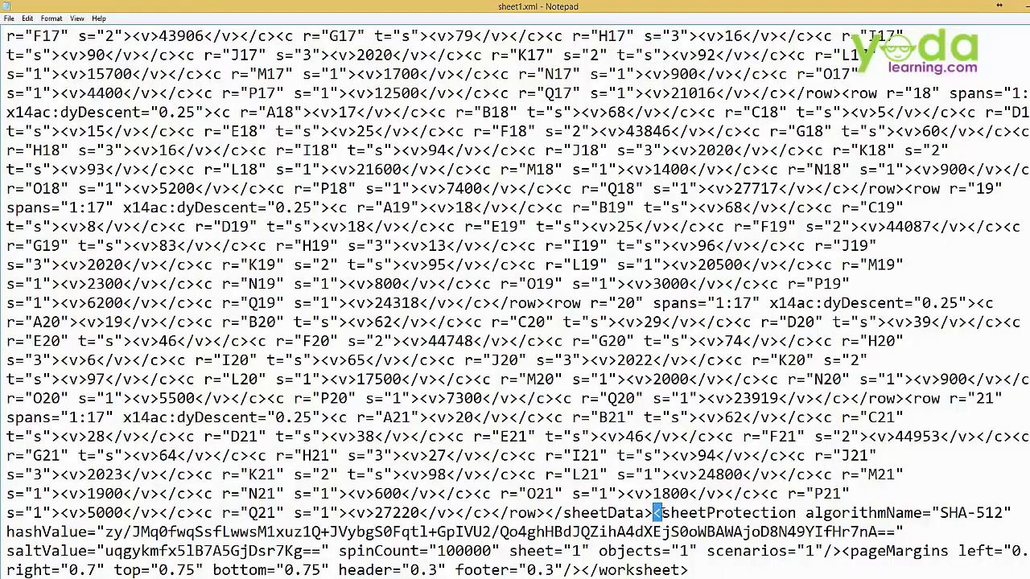
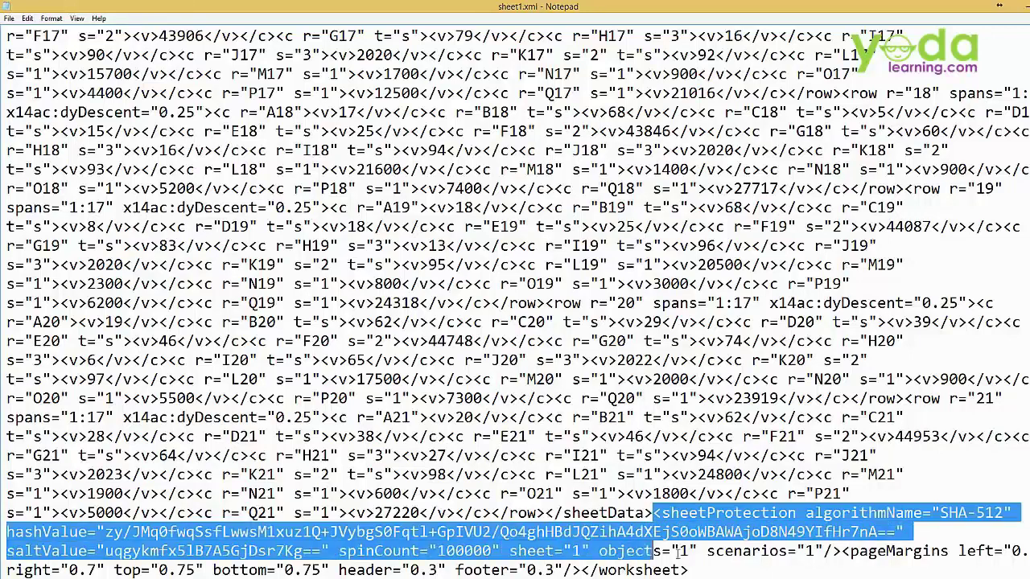
- Select the whole sheetProtection tag through scenarios="1"/> for deletion
{"action": "left_click_drag", "start_coordinate": [680, 551], "coordinate": [842, 552]}
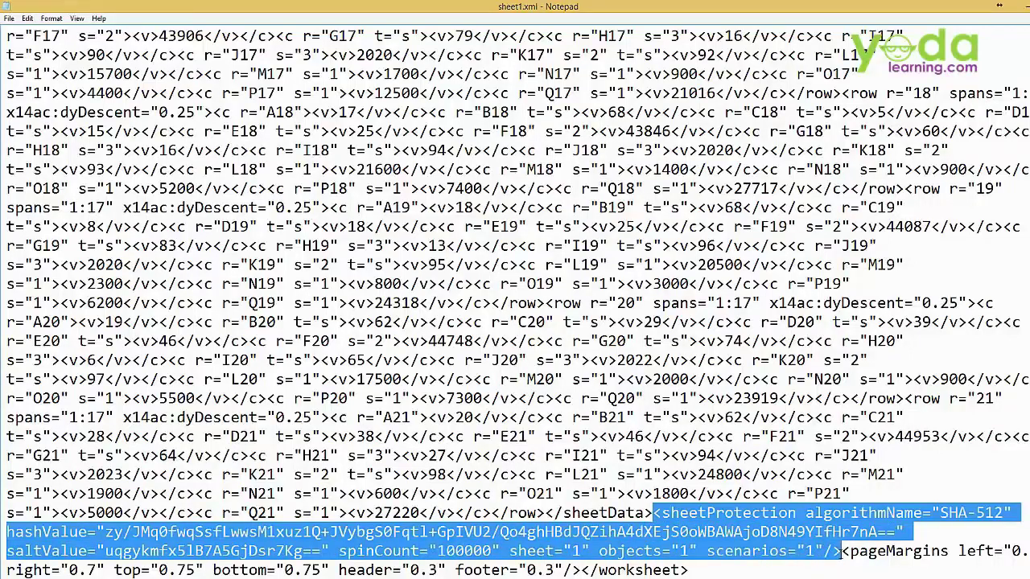
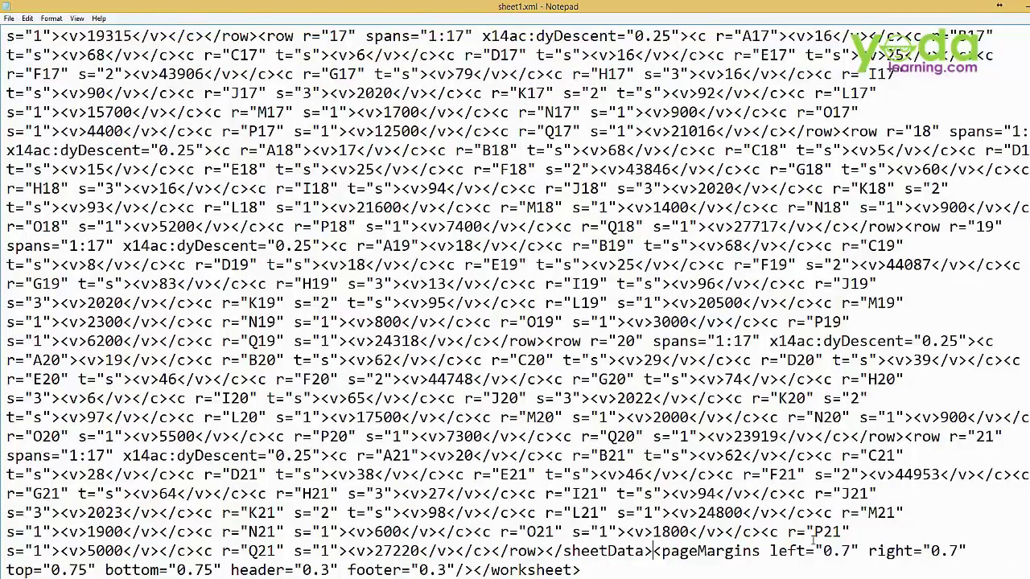
- Save the edited sheet1.xml in Notepad and close the editor
{"action": "left_click", "coordinate": [9, 19]}
{"action": "left_click", "coordinate": [28, 56]}
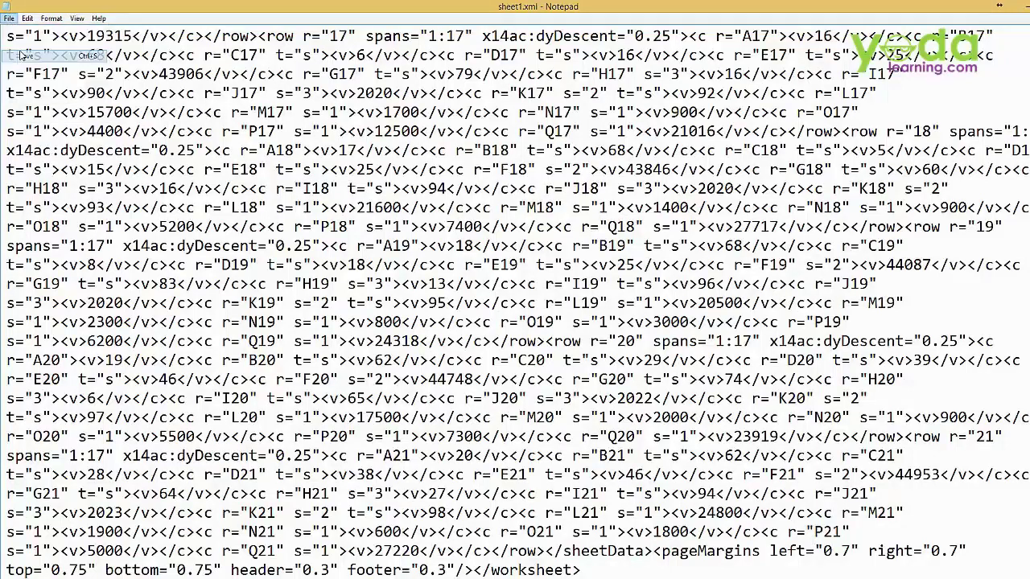
{"action": "key", "text": "alt+F4"}
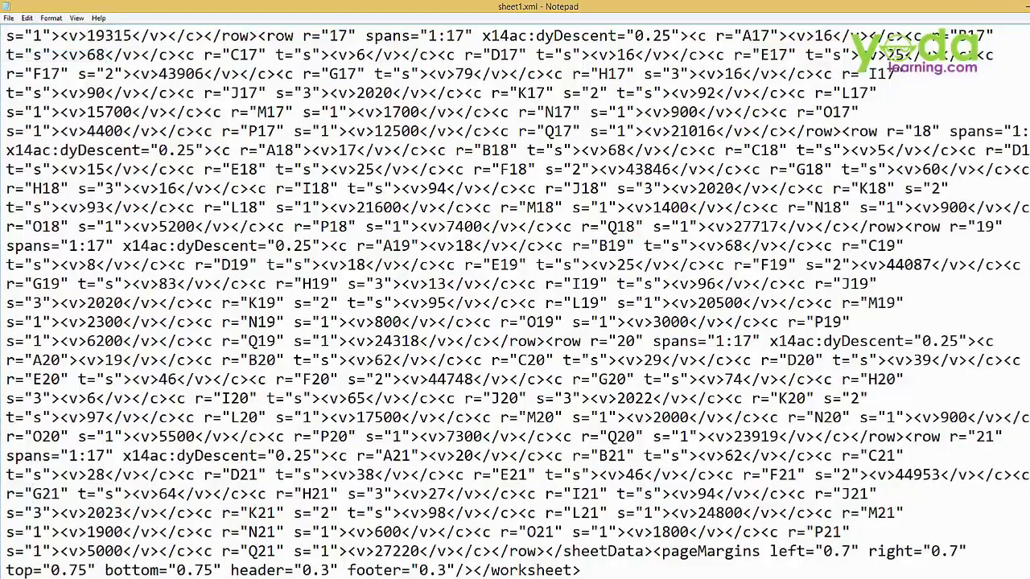
{"action": "left_click_drag", "start_coordinate": [495, 274], "coordinate": [441, 231]}
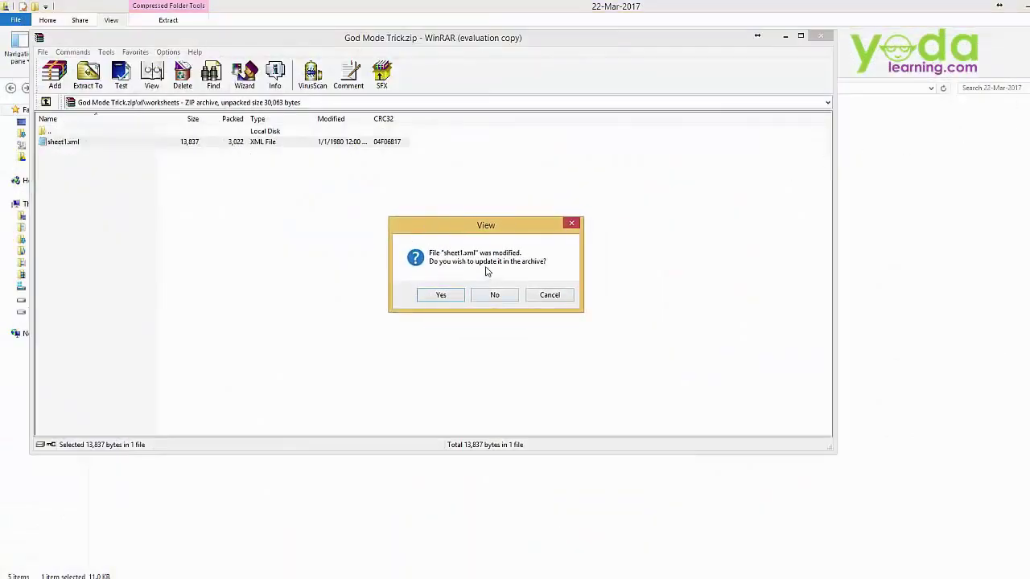
- Update sheet1.xml inside God Mode Trick.zip and close WinRAR
{"action": "left_click", "coordinate": [450, 296]}
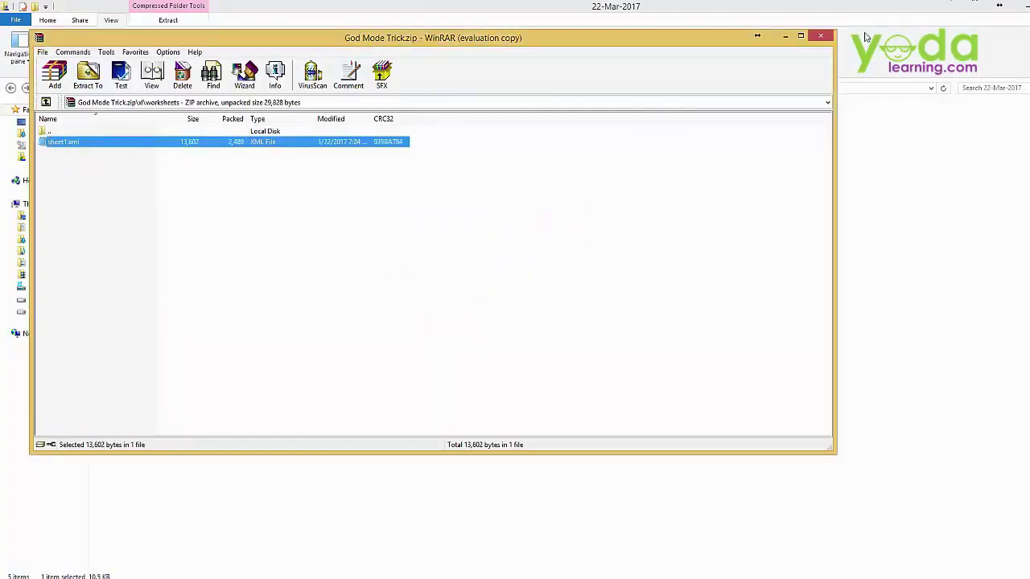
{"action": "left_click", "coordinate": [820, 36]}
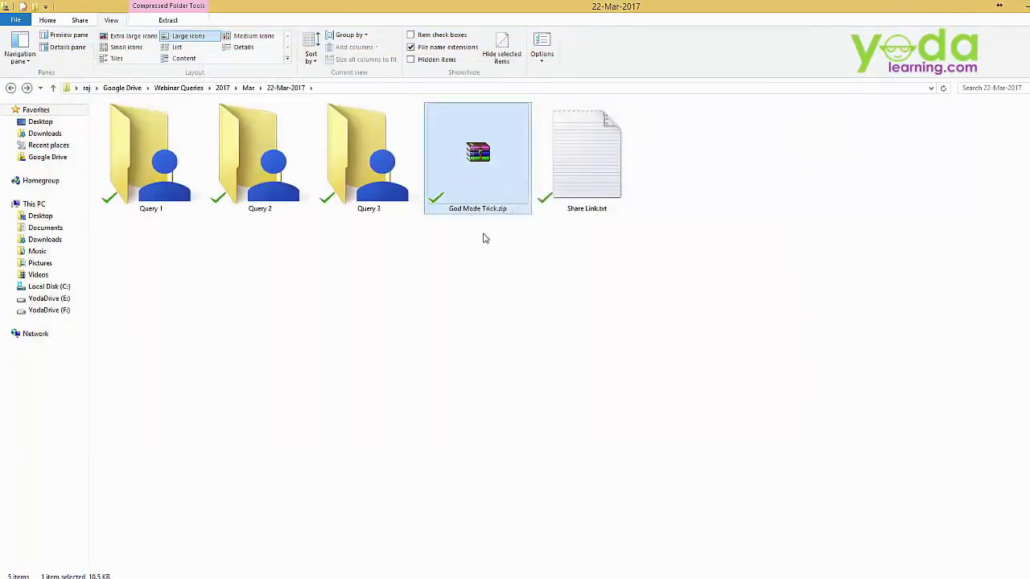
- Rename God Mode Trick.zip to God Mode Trick.xlsx and open it in Excel
{"action": "key", "text": "F2"}
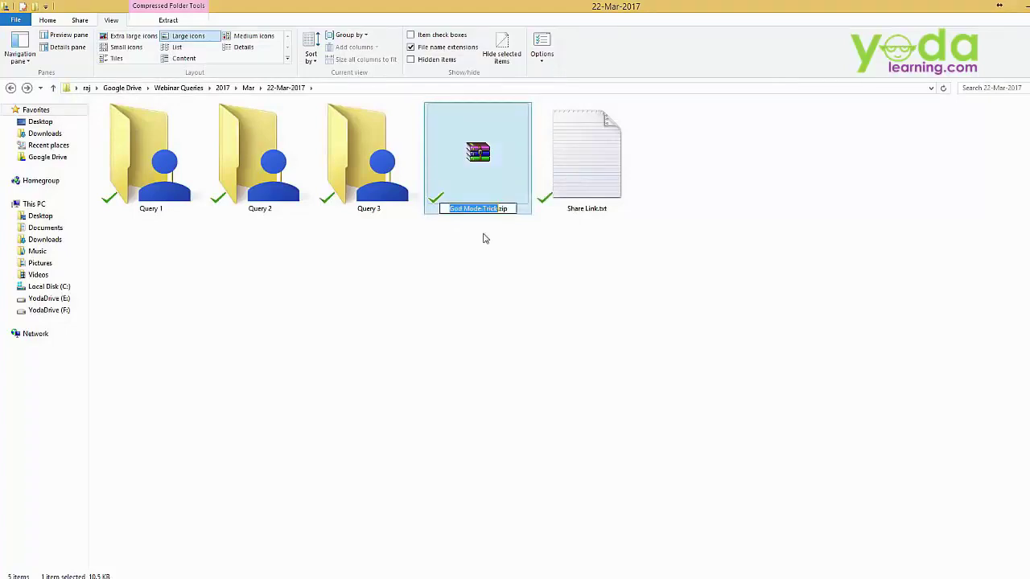
{"action": "key", "text": "End"}
{"action": "key", "text": "BackSpace"}
{"action": "key", "text": "BackSpace"}
{"action": "key", "text": "BackSpace"}
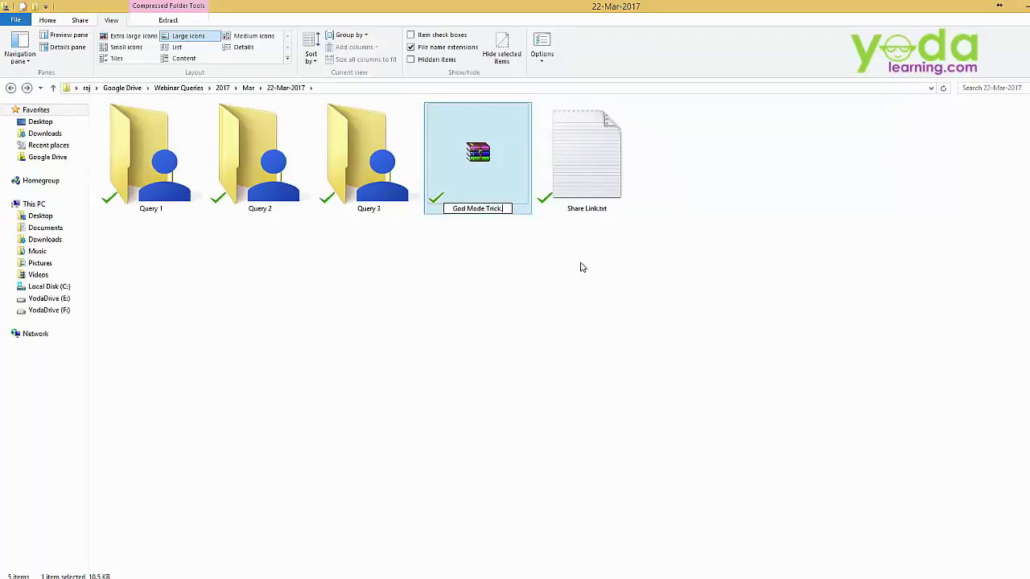
{"action": "type", "text": "xlsx"}
{"action": "key", "text": "Return"}
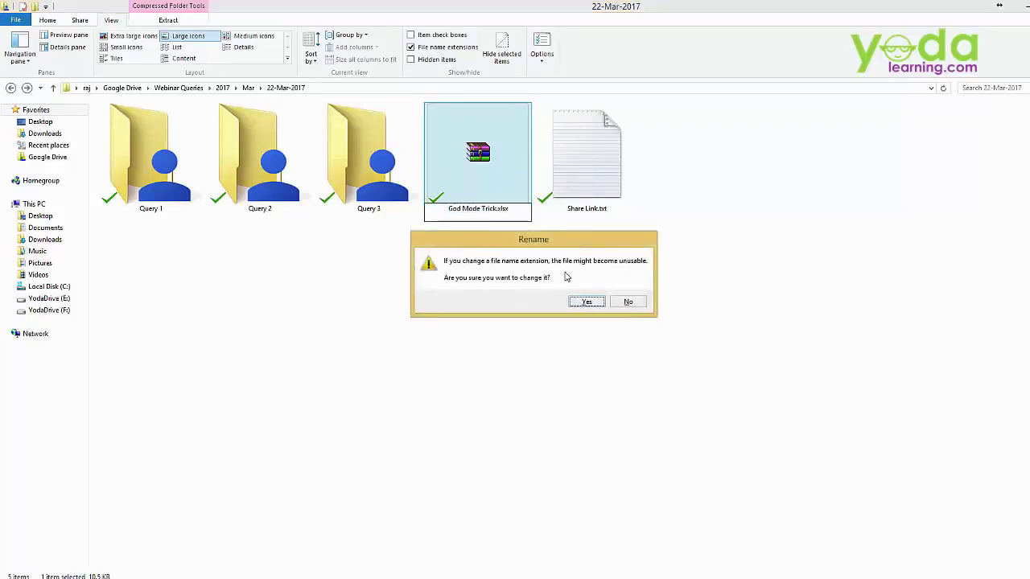
{"action": "left_click", "coordinate": [595, 309]}
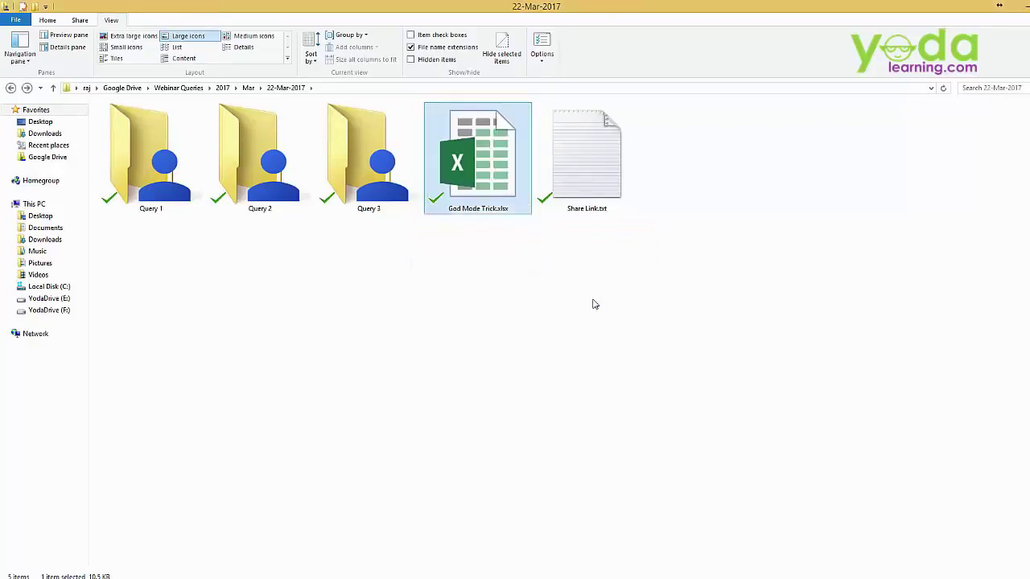
{"action": "double_click", "coordinate": [508, 165]}
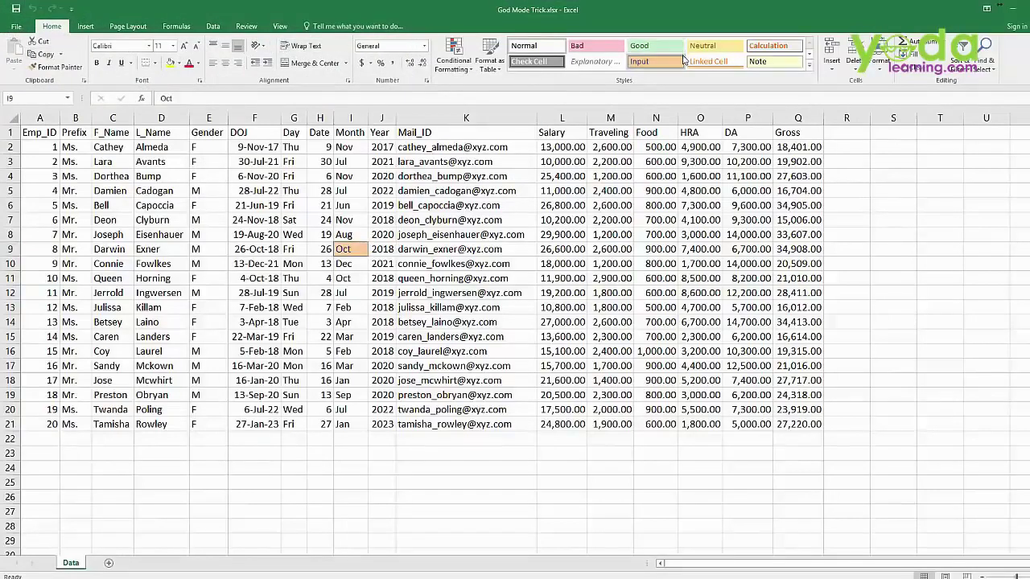
- Confirm on the Review tab that the Data sheet is unprotected, then switch to V1.xlsx
{"action": "left_click", "coordinate": [245, 26]}
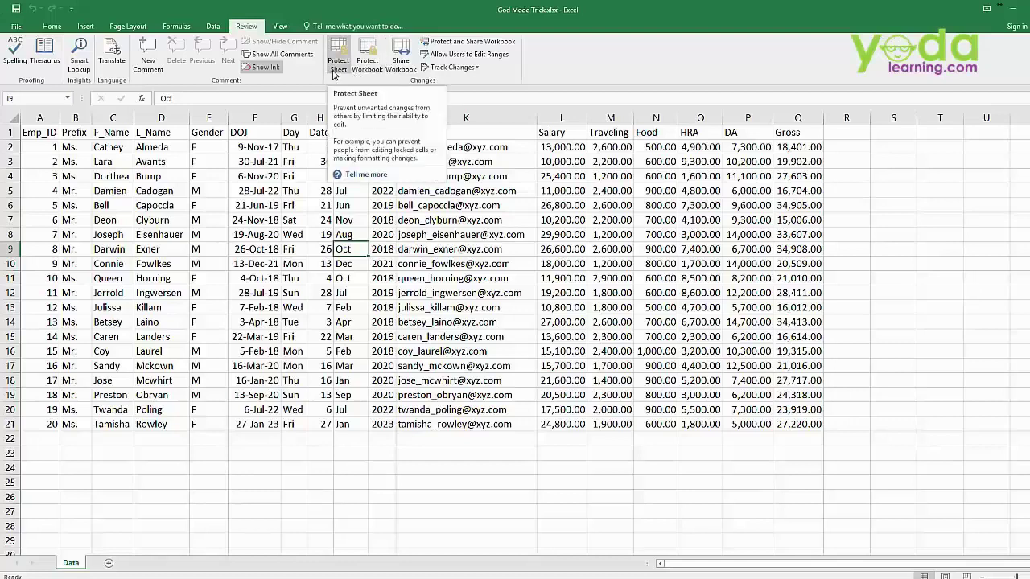
{"action": "left_click", "coordinate": [44, 130]}
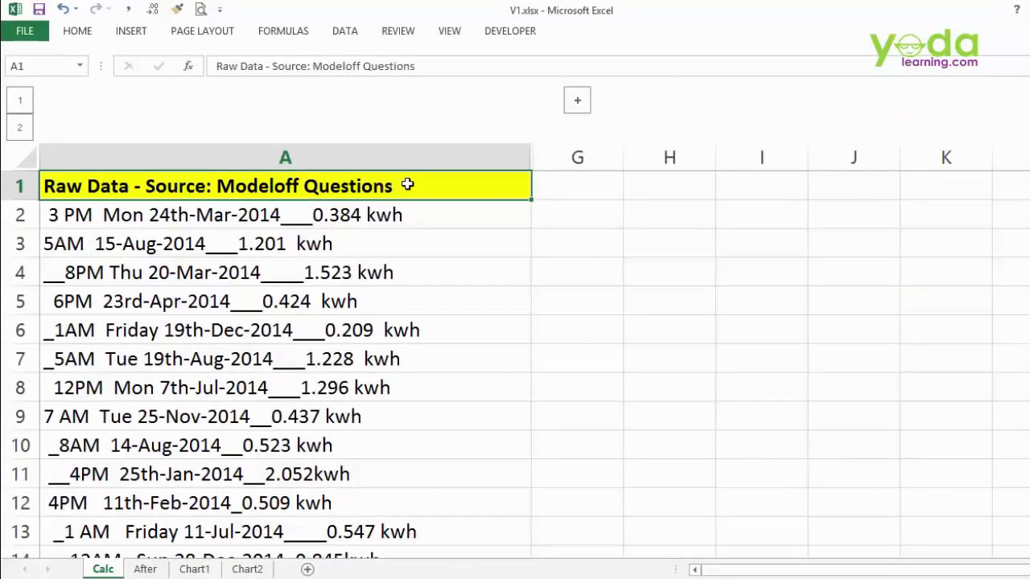
- Scan V1's raw Calc data, then inspect the finished pivot table on the After sheet
{"action": "key", "text": "ctrl+Down"}
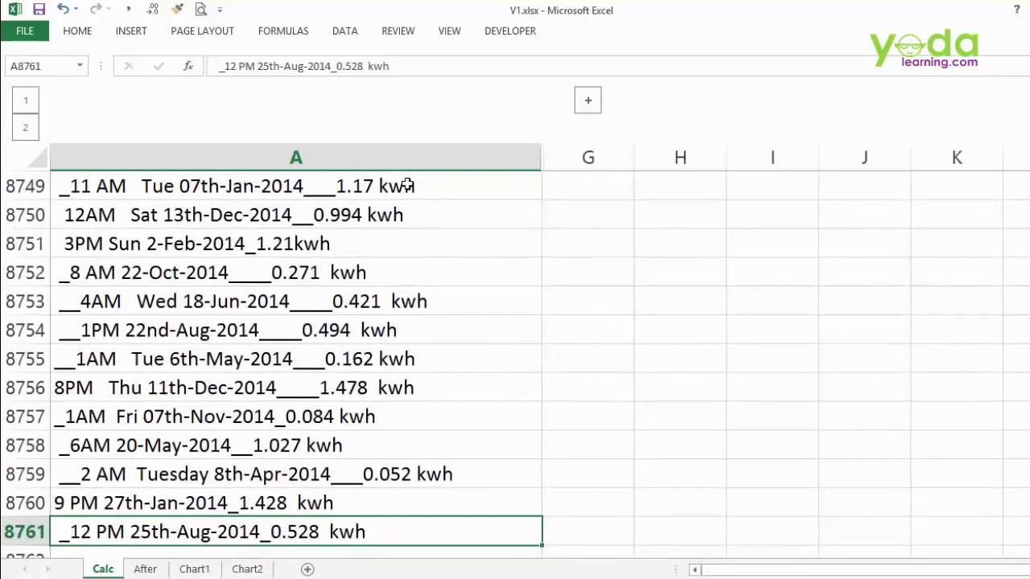
{"action": "key", "text": "ctrl+Up"}
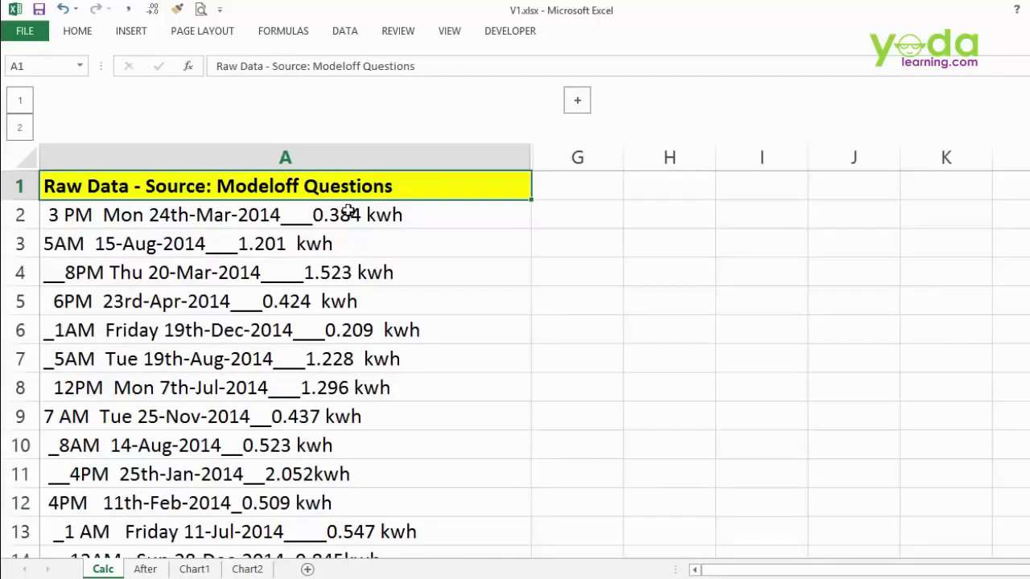
{"action": "left_click", "coordinate": [145, 571]}
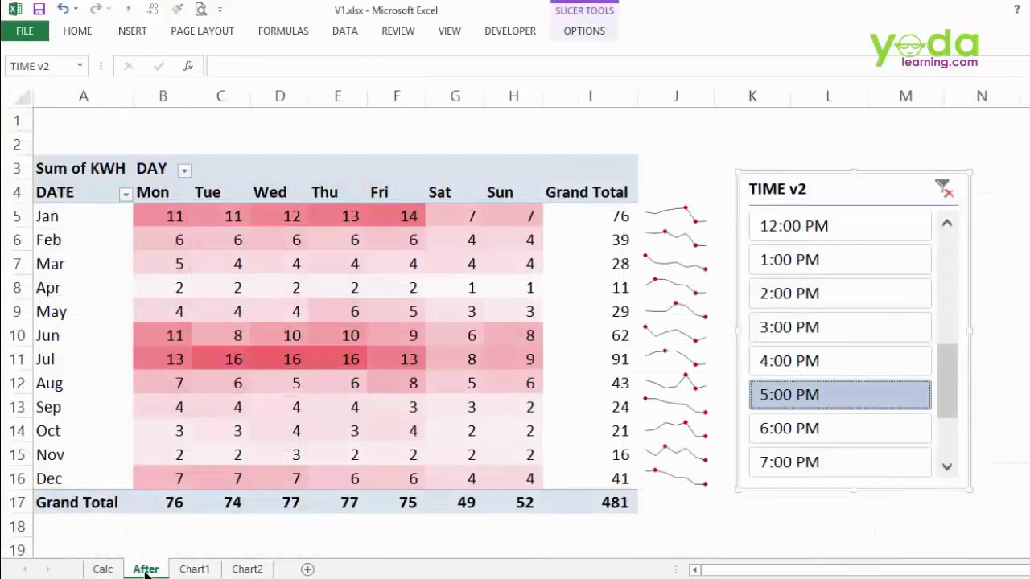
{"action": "left_click", "coordinate": [69, 220]}
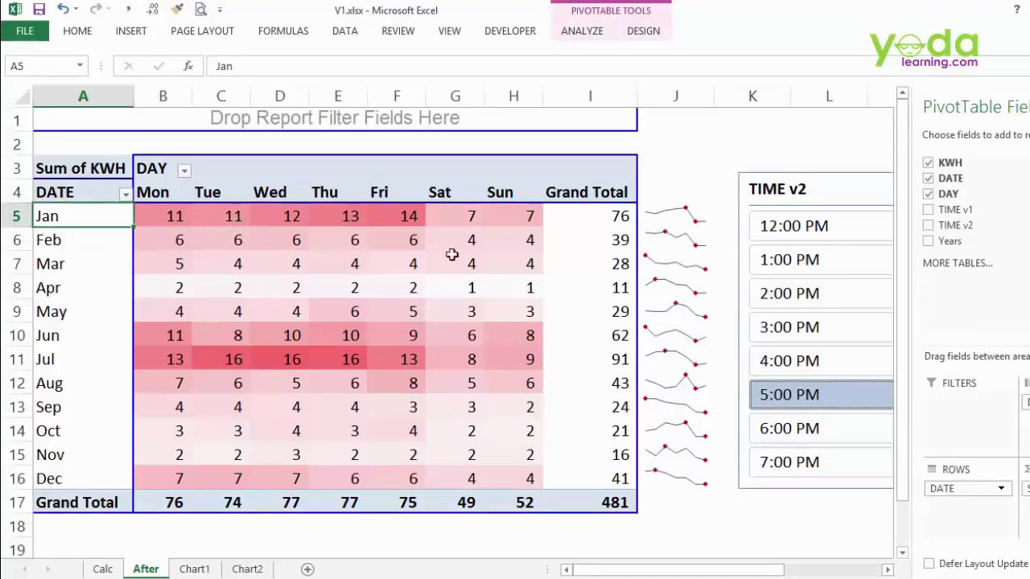
- Filter the pivot with the hours slicer to the 1:00–4:00 PM readings
{"action": "left_click", "coordinate": [767, 296]}
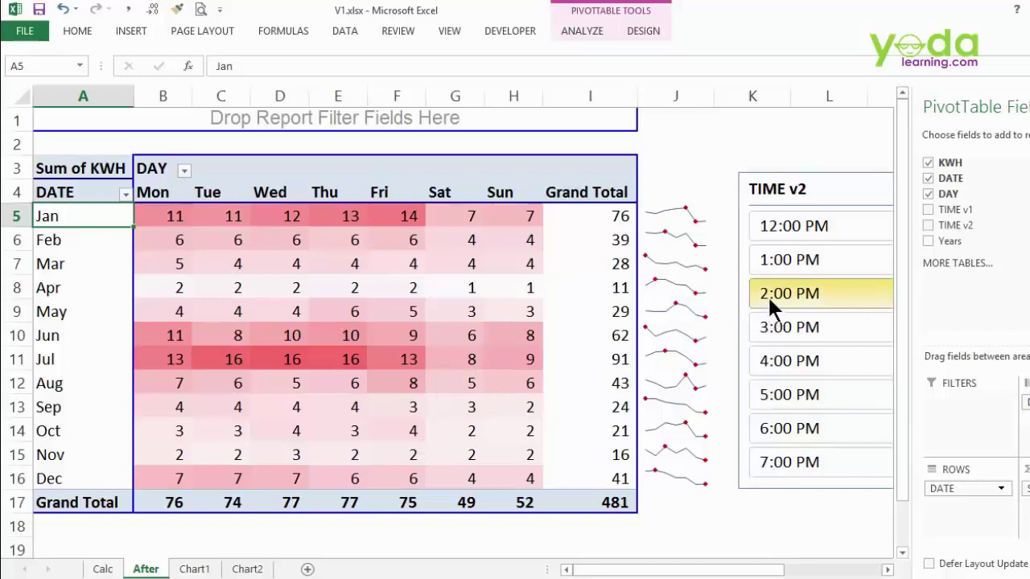
{"action": "left_click", "coordinate": [774, 264]}
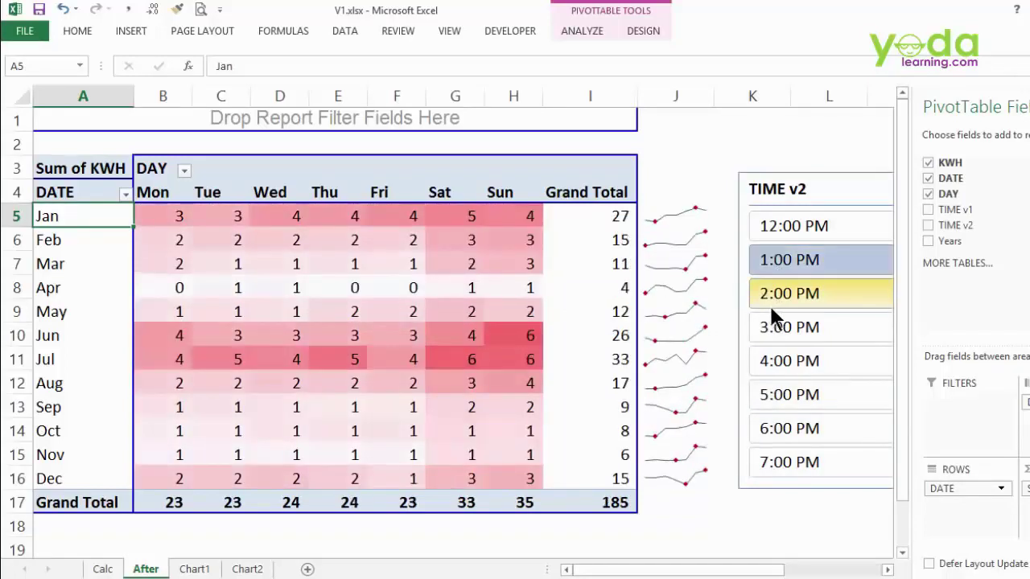
{"action": "left_click", "coordinate": [768, 303]}
{"action": "left_click", "coordinate": [770, 332]}
{"action": "left_click", "coordinate": [771, 355]}
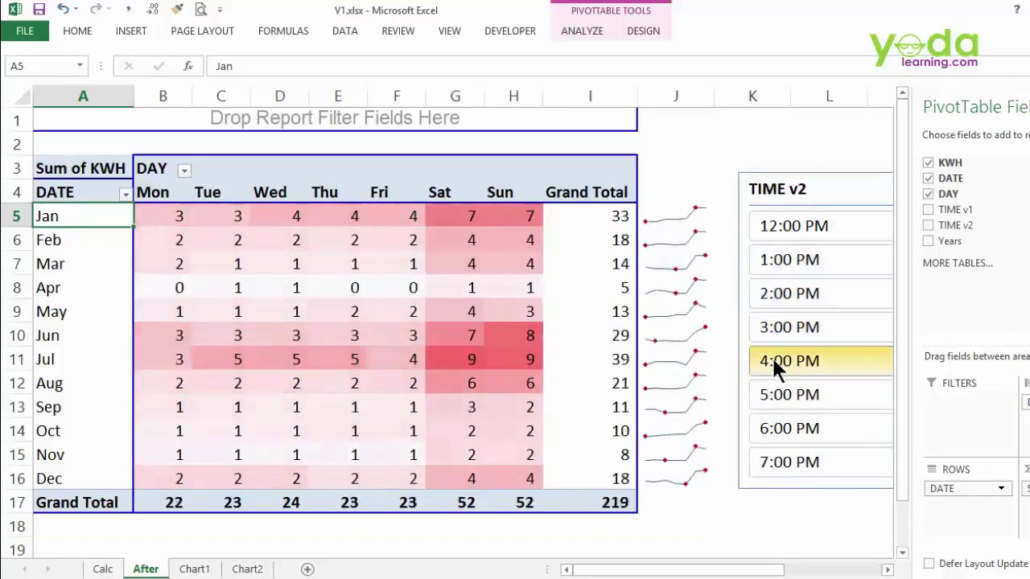
- View the 100% stacked and stacked column PivotChart sheets, then return to the raw data
{"action": "left_click", "coordinate": [197, 569]}
{"action": "left_click", "coordinate": [259, 570]}
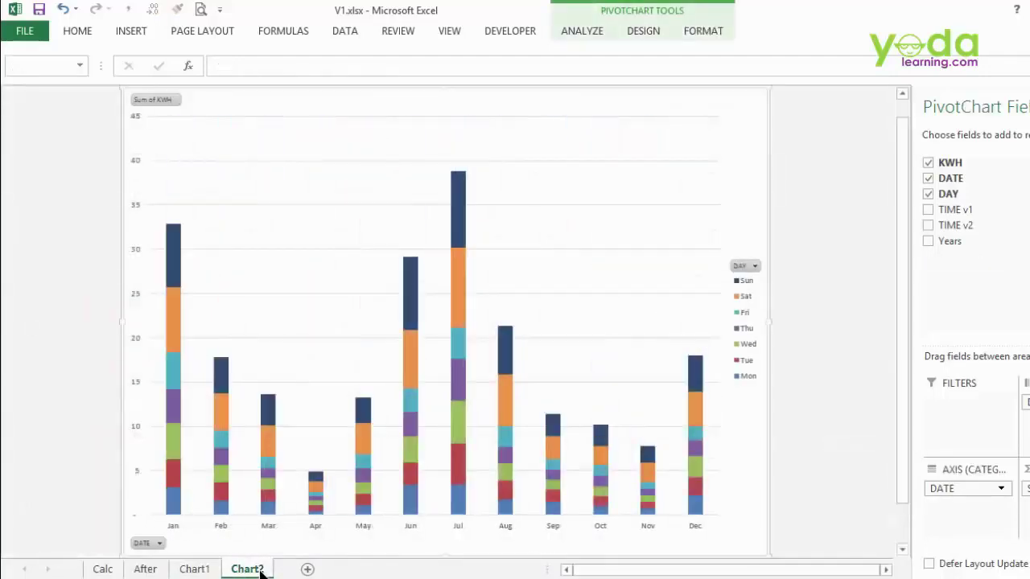
{"action": "left_click", "coordinate": [101, 568]}
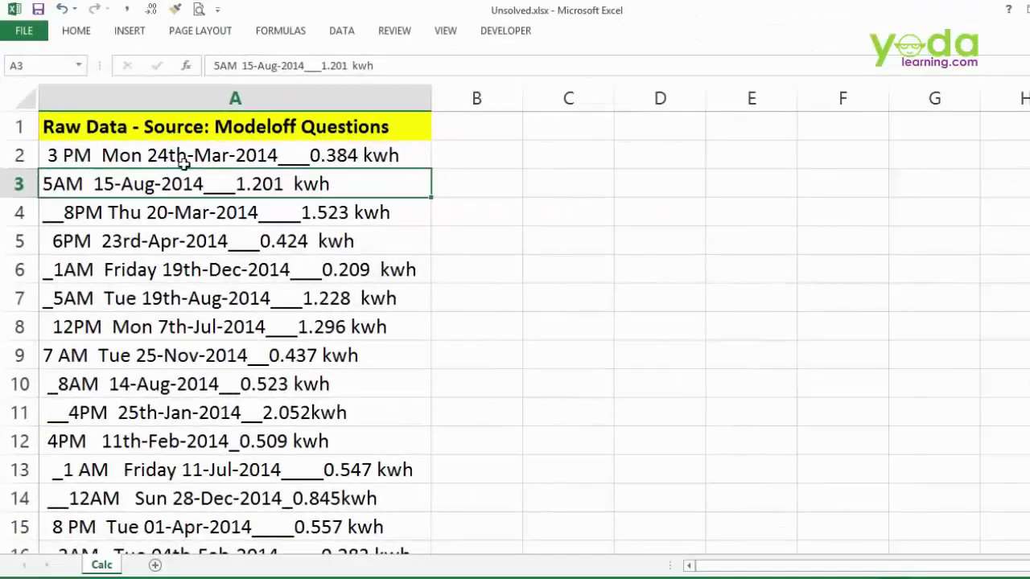
- Copy A2's kWh reading 0.384 into B2 as the Flash Fill example, undoing a trial fill
{"action": "double_click", "coordinate": [312, 155]}
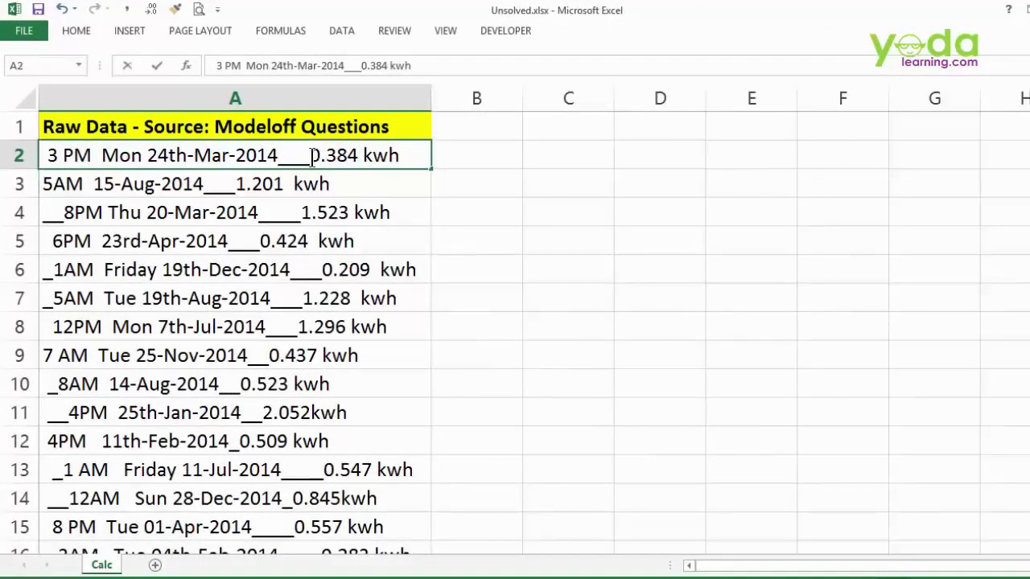
{"action": "left_click_drag", "start_coordinate": [313, 155], "coordinate": [355, 158]}
{"action": "key", "text": "ctrl+c"}
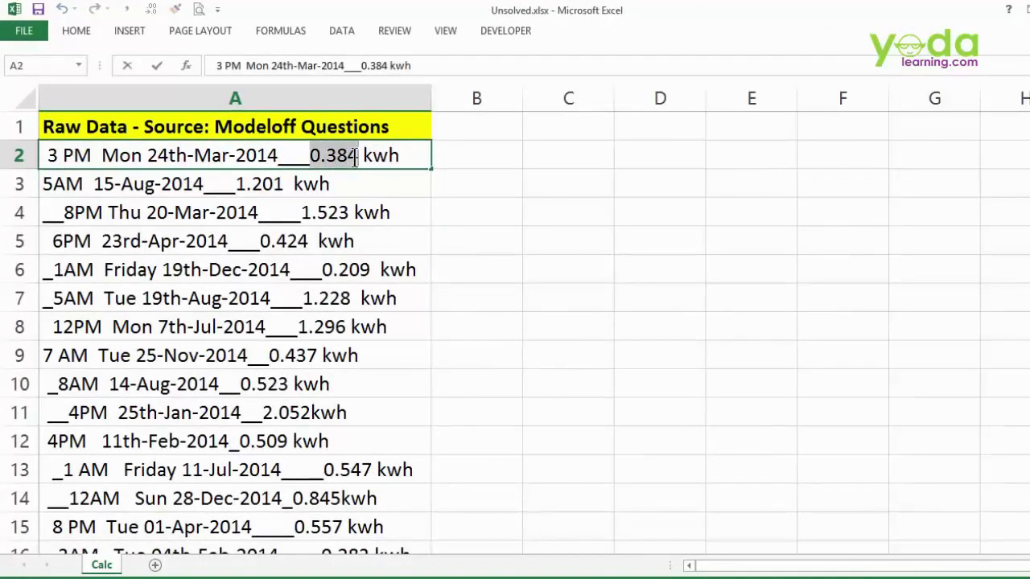
{"action": "left_click", "coordinate": [463, 154]}
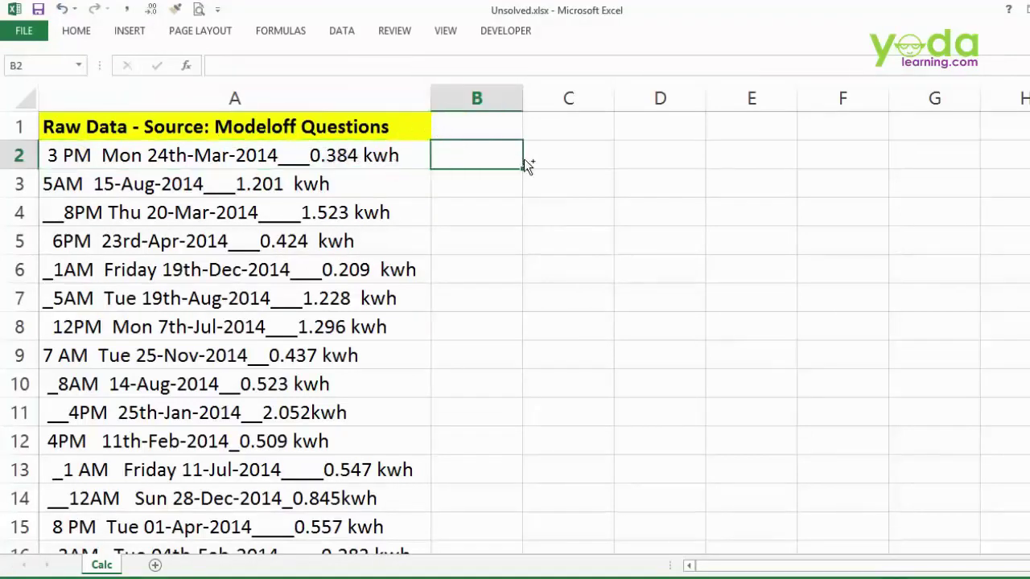
{"action": "key", "text": "ctrl+v"}
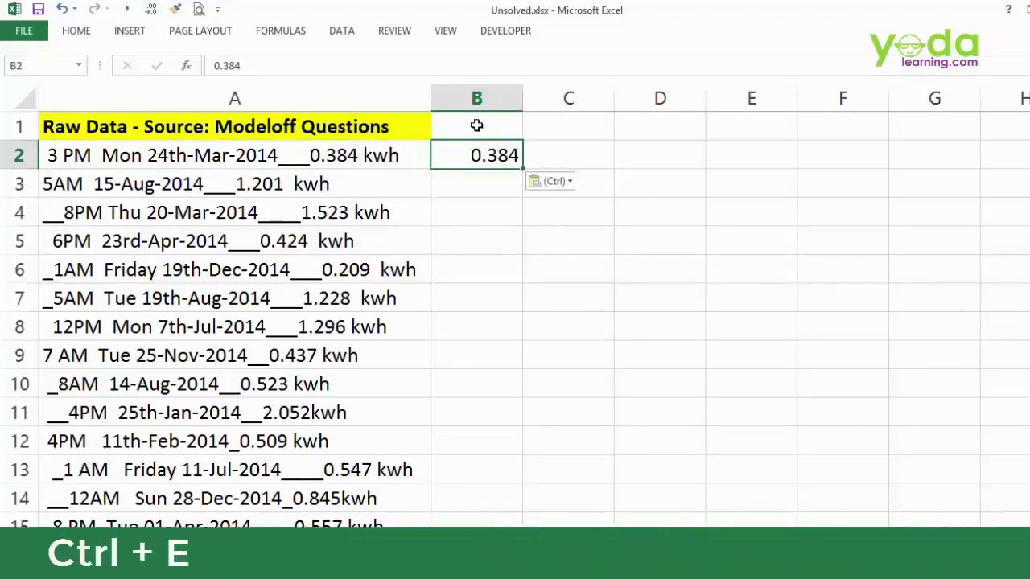
{"action": "key", "text": "ctrl+e"}
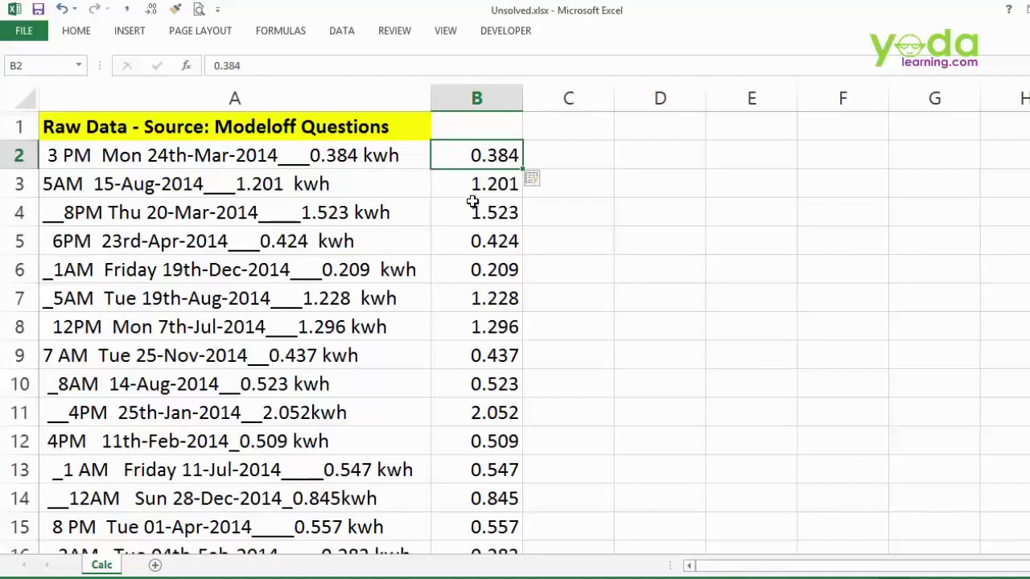
{"action": "key", "text": "ctrl+z"}
{"action": "left_click", "coordinate": [341, 30]}
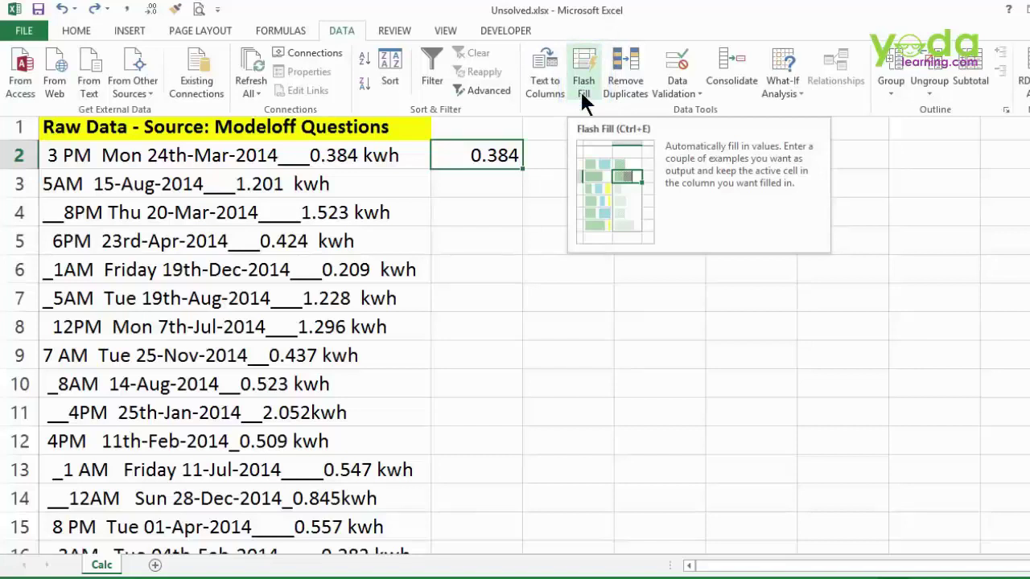
- Flash Fill column B with each entry's kWh reading, such as 1.201, 1.523 and 0.424
{"action": "left_click", "coordinate": [494, 156]}
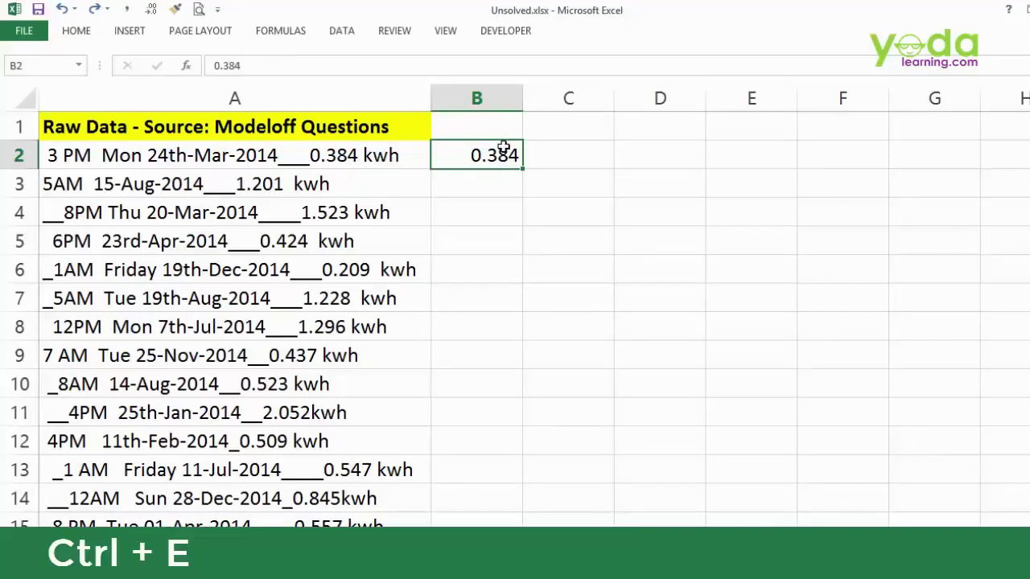
{"action": "key", "text": "ctrl+e"}
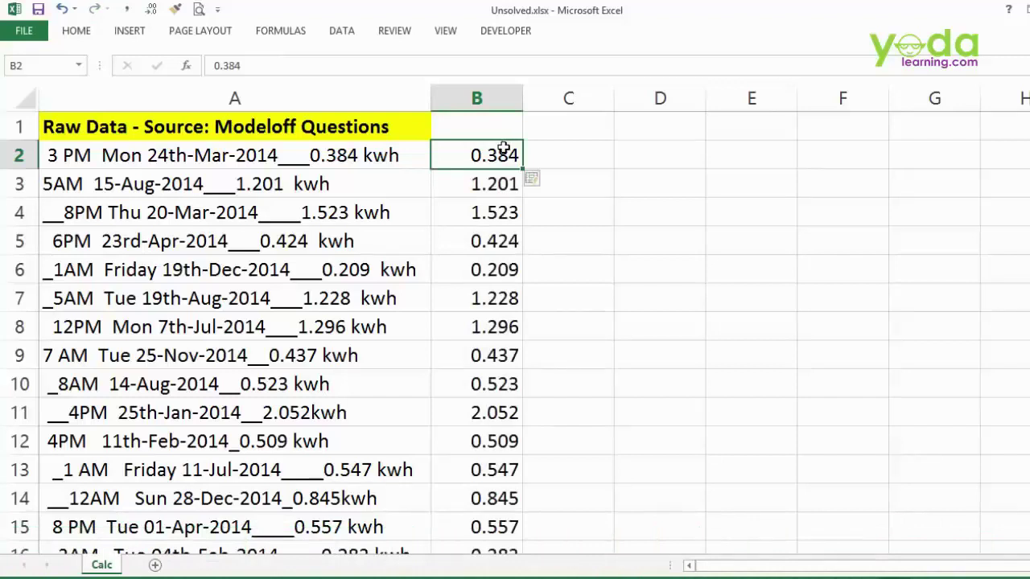
- Copy the date 24th-Mar-2014 from A2 into C2 and Flash Fill column C's dates
{"action": "left_click", "coordinate": [152, 155]}
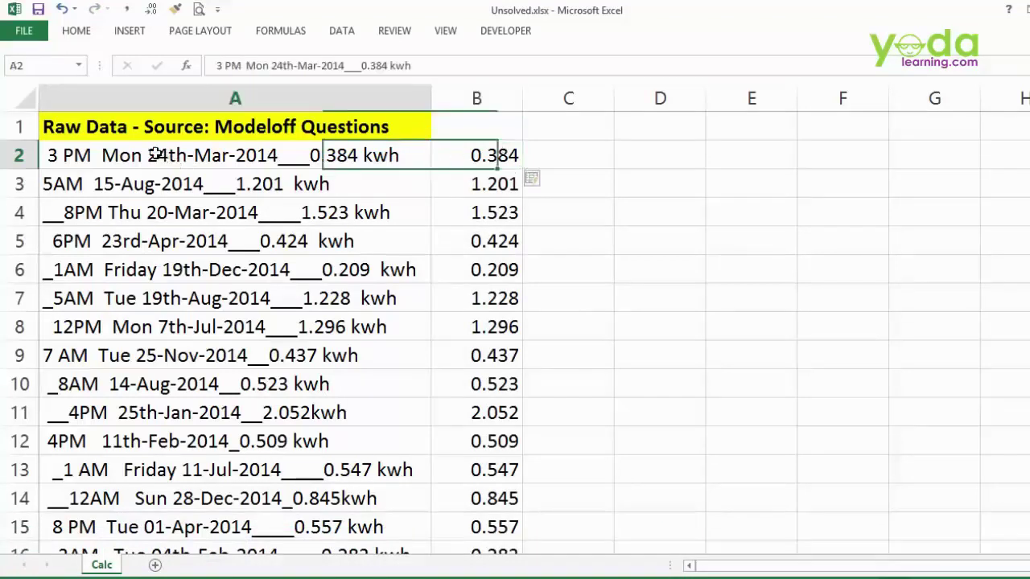
{"action": "left_click_drag", "start_coordinate": [149, 154], "coordinate": [277, 153]}
{"action": "key", "text": "ctrl+c"}
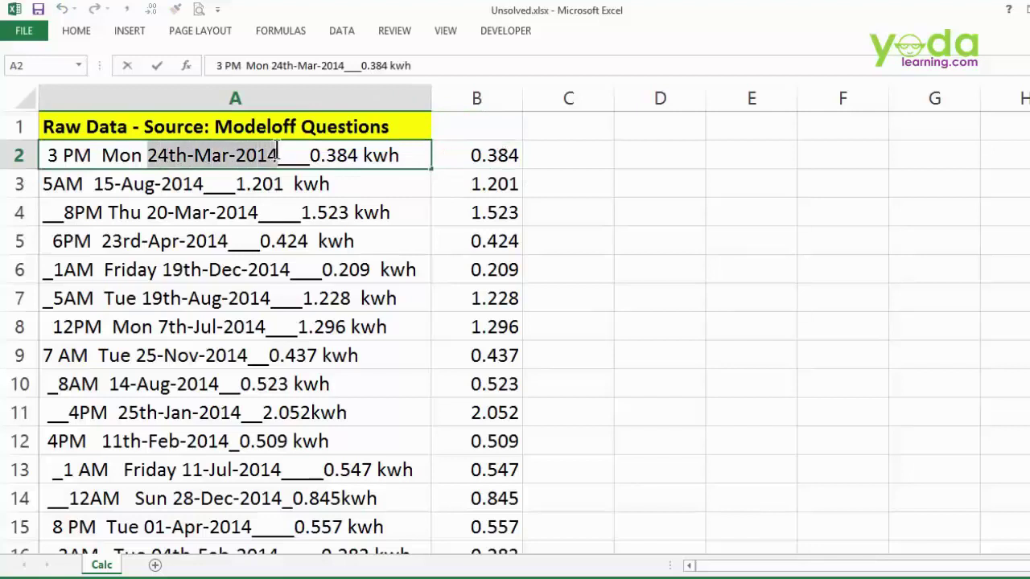
{"action": "left_click", "coordinate": [538, 153]}
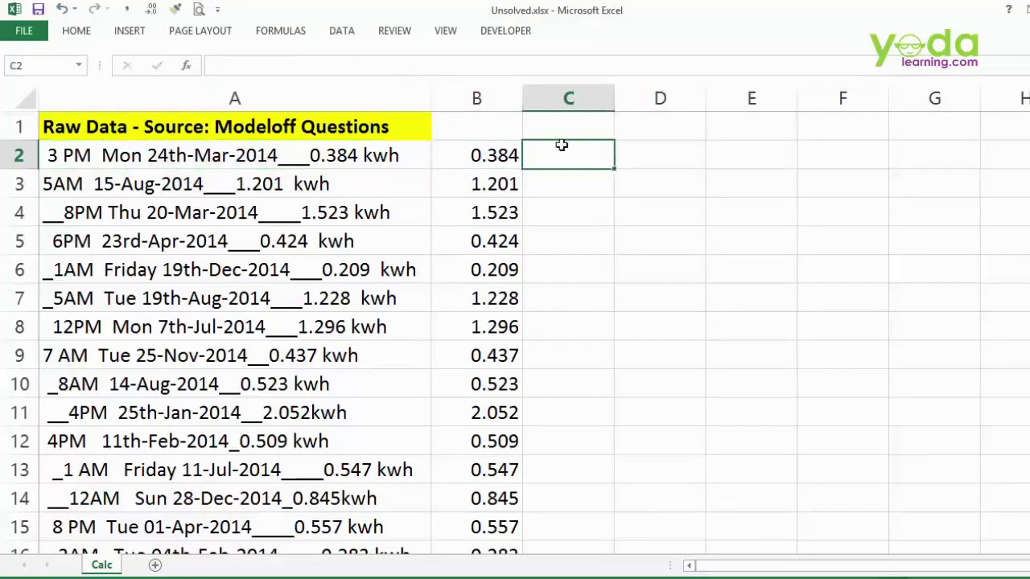
{"action": "key", "text": "ctrl+v"}
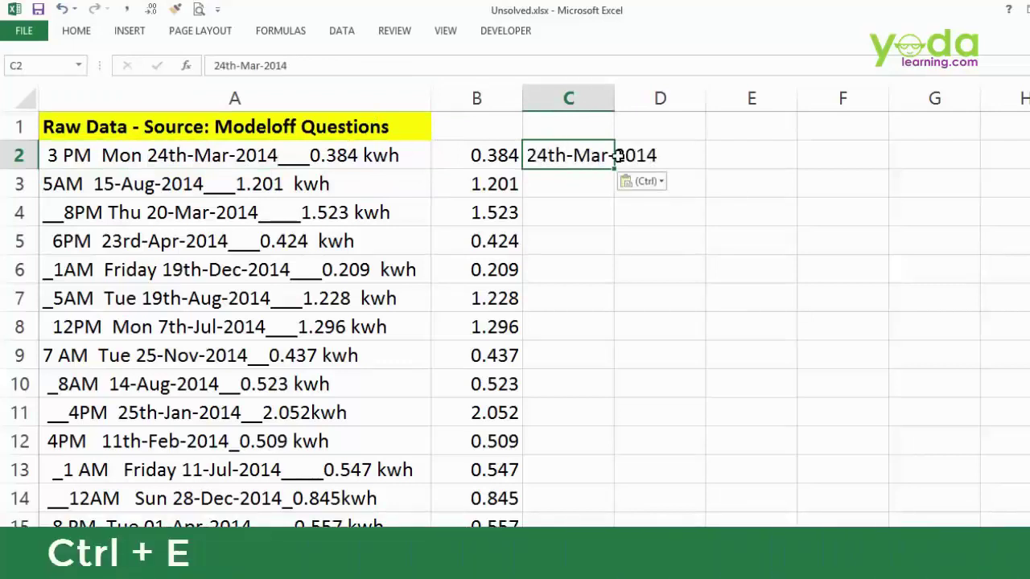
{"action": "key", "text": "ctrl+e"}
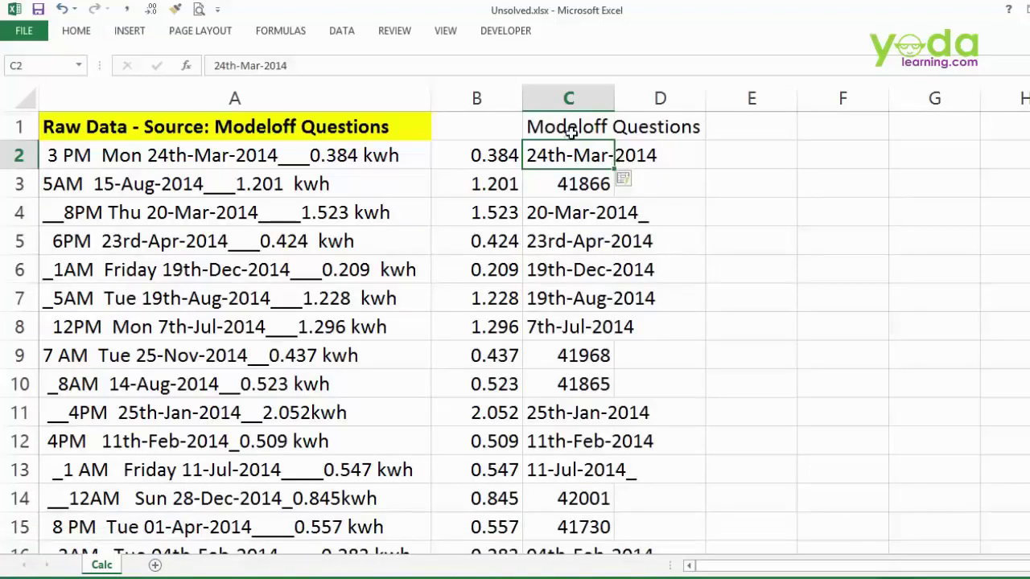
{"action": "left_click", "coordinate": [568, 99]}
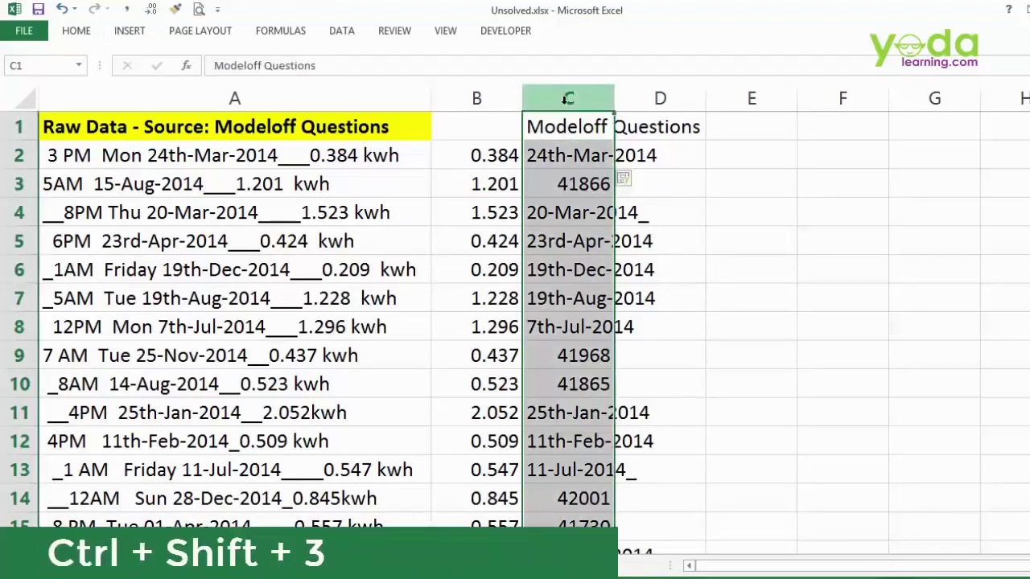
- Format column C as dates so serial numbers like 41866 show as 15-Aug-14
{"action": "key", "text": "ctrl+shift+3"}
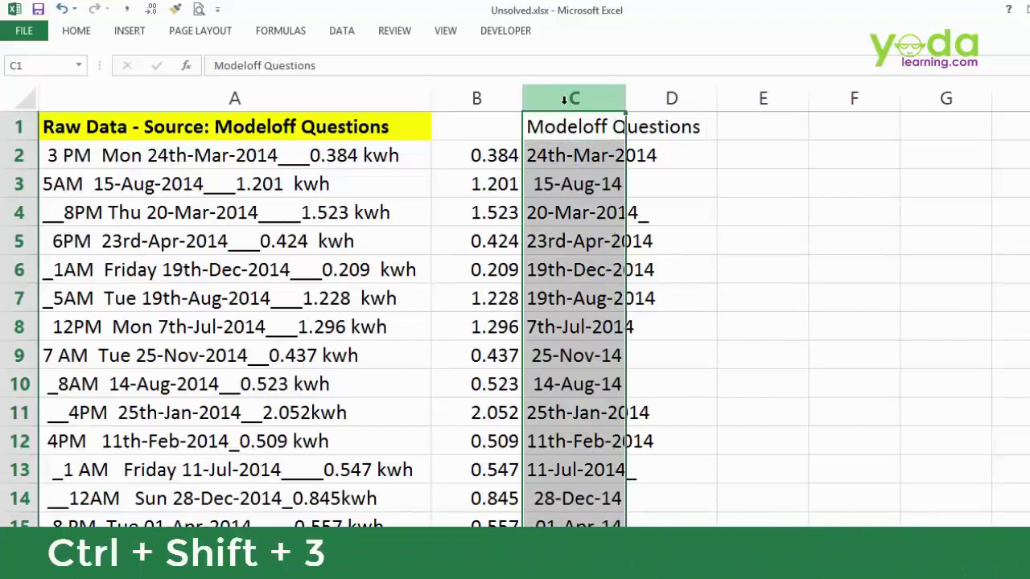
{"action": "key", "text": "ctrl+shift+1"}
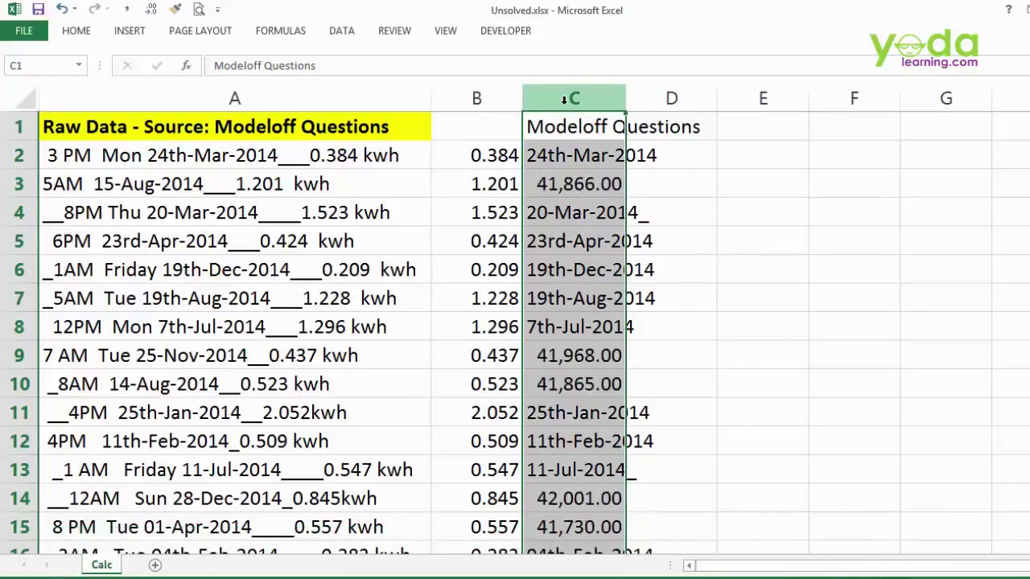
{"action": "key", "text": "ctrl+shift+3"}
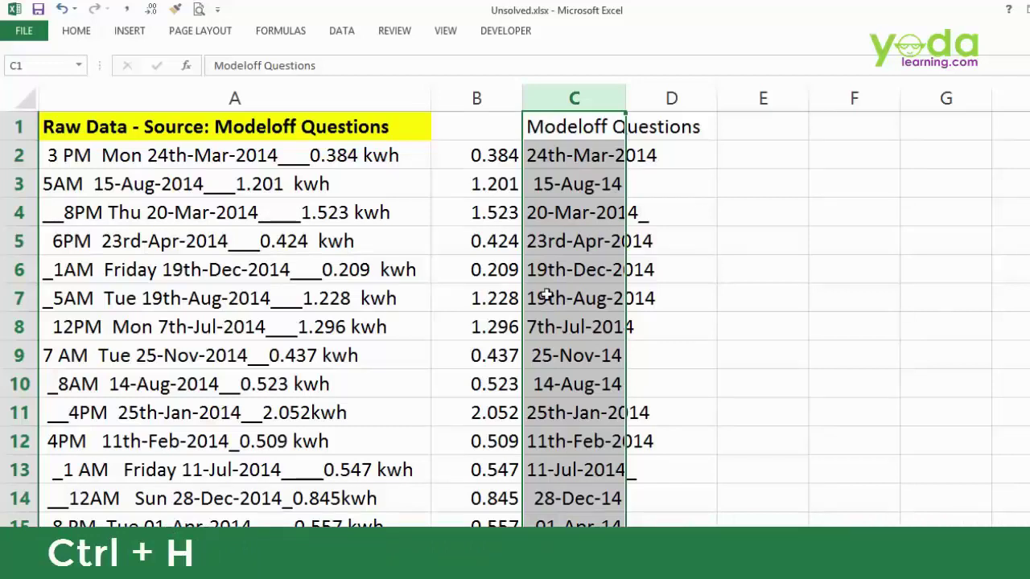
{"action": "key", "text": "ctrl+h"}
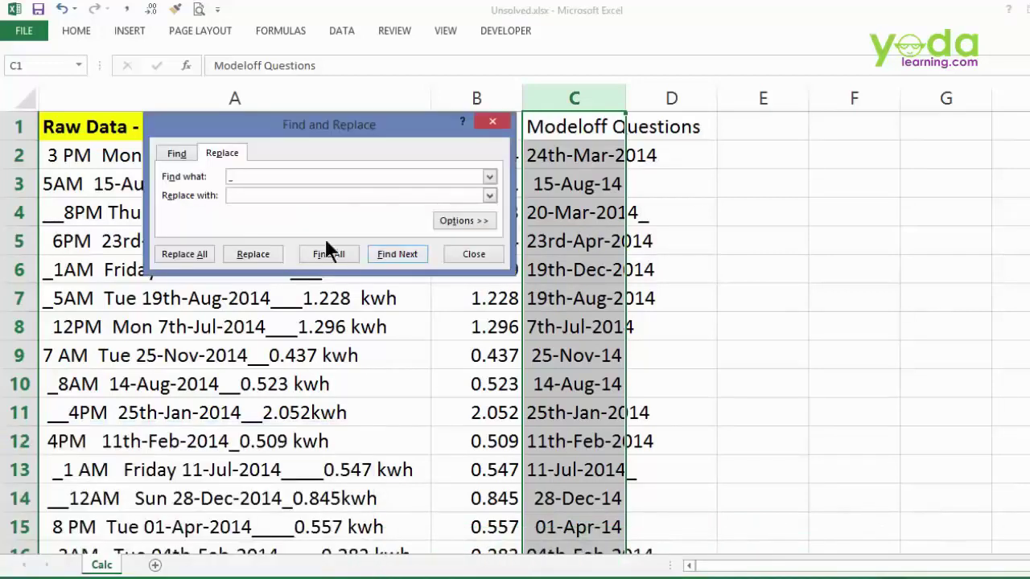
- Replace all underscores and 'st' and 'nd' suffixes in column C with nothing
{"action": "left_click", "coordinate": [238, 198]}
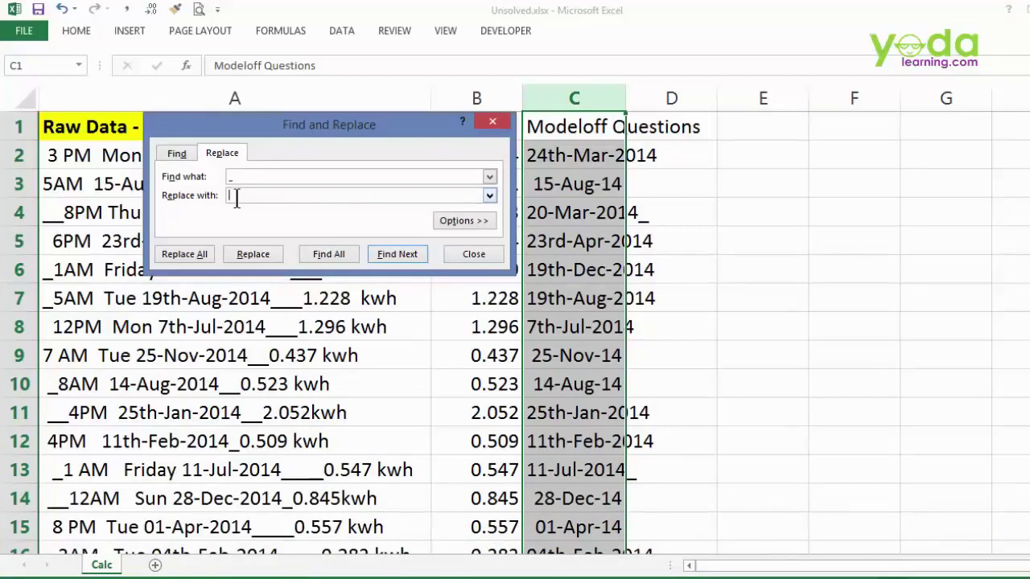
{"action": "left_click", "coordinate": [184, 253]}
{"action": "key", "text": "Return"}
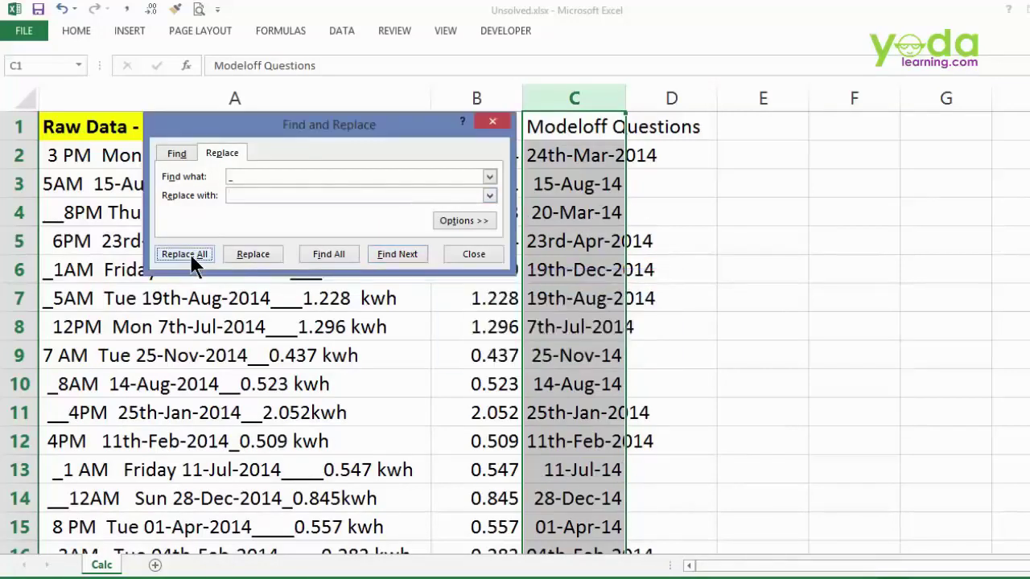
{"action": "left_click_drag", "start_coordinate": [264, 178], "coordinate": [210, 166]}
{"action": "left_click", "coordinate": [194, 256]}
{"action": "left_click", "coordinate": [555, 350]}
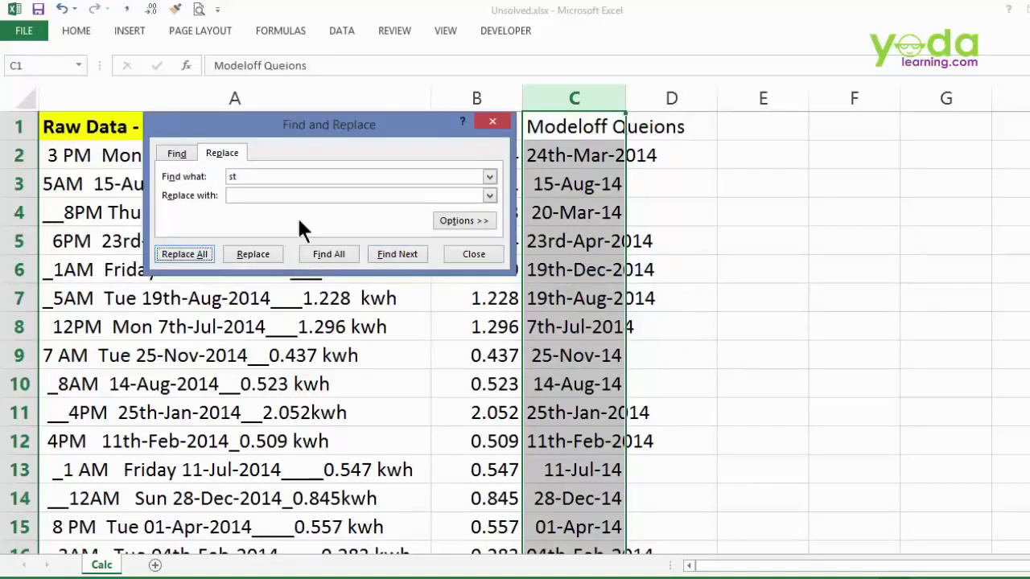
{"action": "left_click_drag", "start_coordinate": [263, 179], "coordinate": [201, 169]}
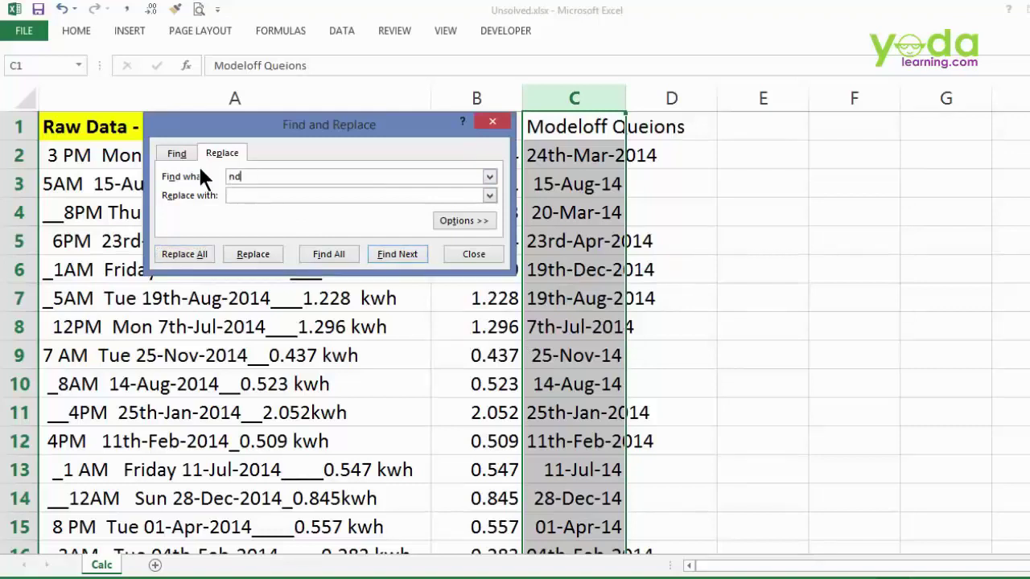
{"action": "type", "text": "nd"}
{"action": "left_click", "coordinate": [205, 251]}
{"action": "left_click", "coordinate": [558, 351]}
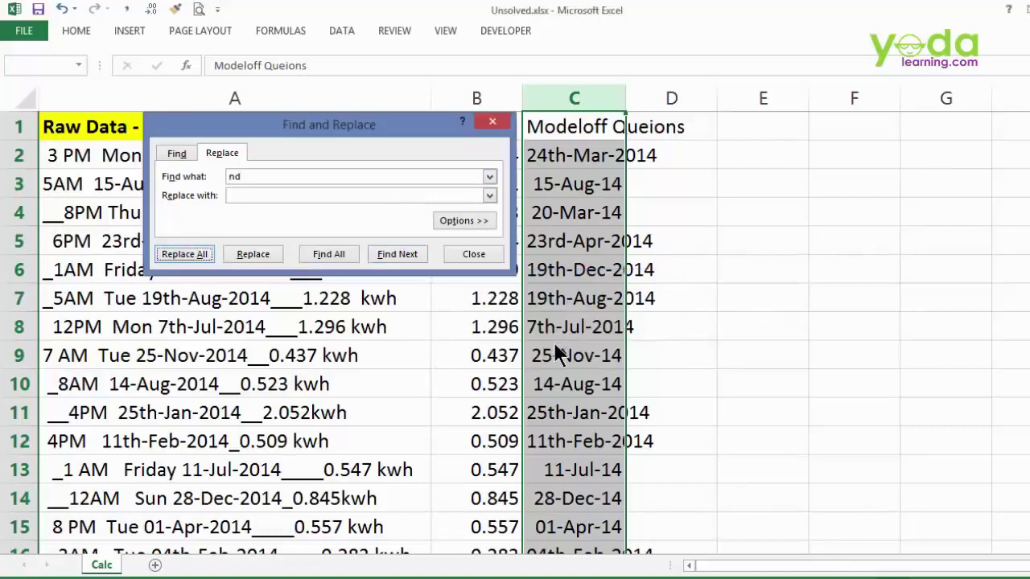
- Strip the remaining 'rd' and 'th' suffixes, leaving dates like 24-Mar-14
{"action": "left_click_drag", "start_coordinate": [257, 177], "coordinate": [192, 161]}
{"action": "type", "text": "rd"}
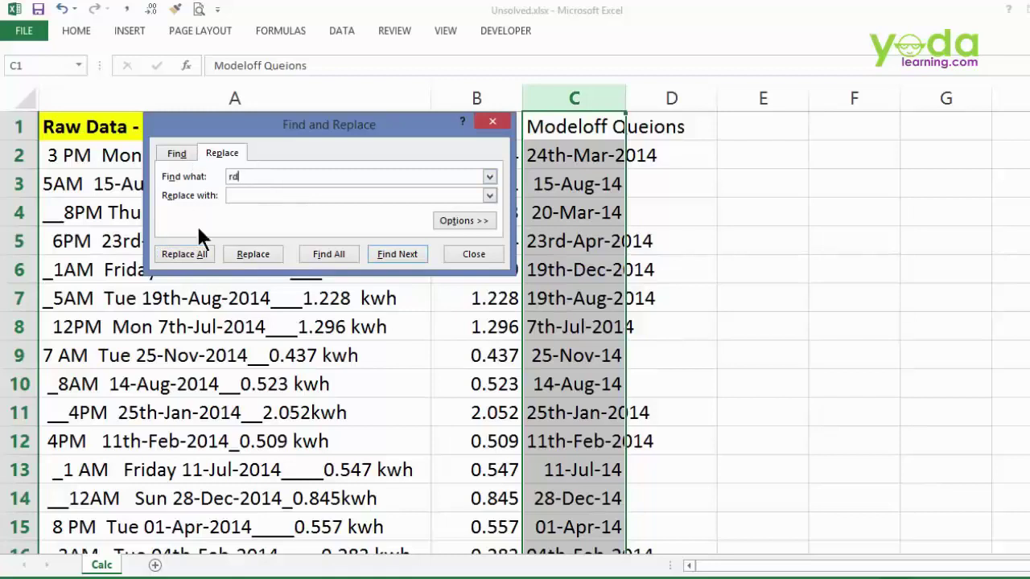
{"action": "left_click", "coordinate": [184, 254]}
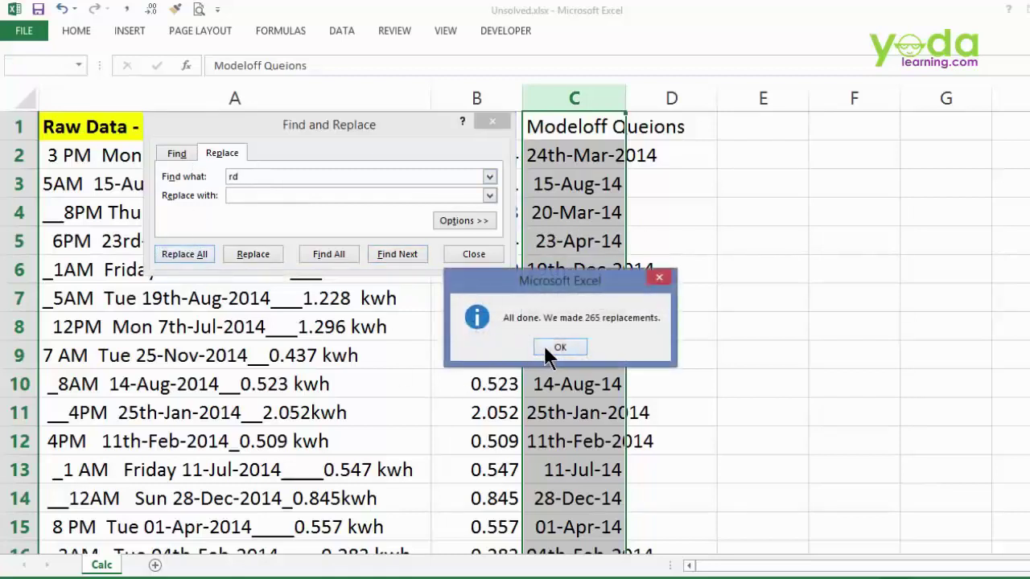
{"action": "left_click", "coordinate": [551, 348]}
{"action": "left_click_drag", "start_coordinate": [246, 177], "coordinate": [154, 156]}
{"action": "type", "text": "th"}
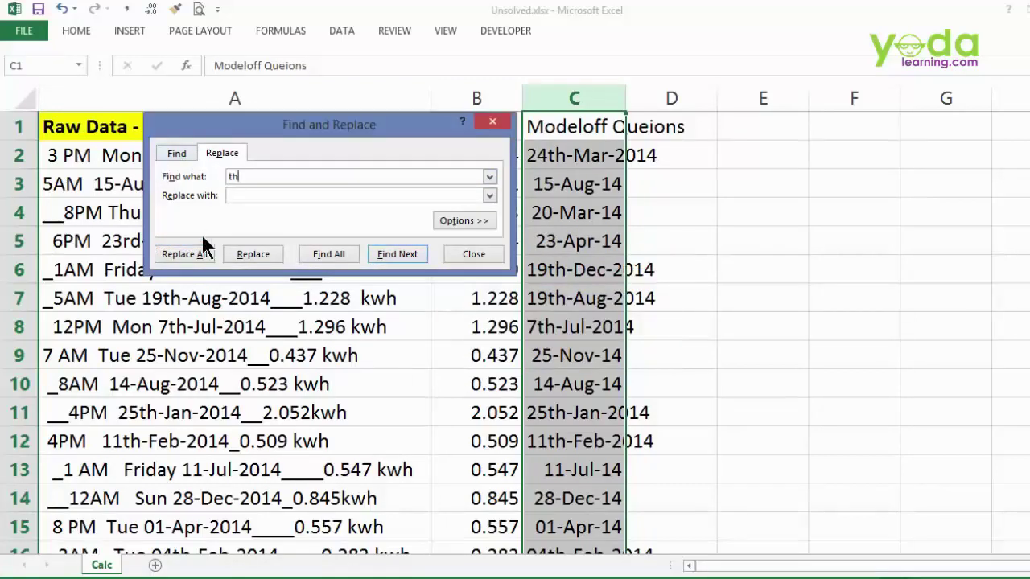
{"action": "left_click", "coordinate": [190, 253]}
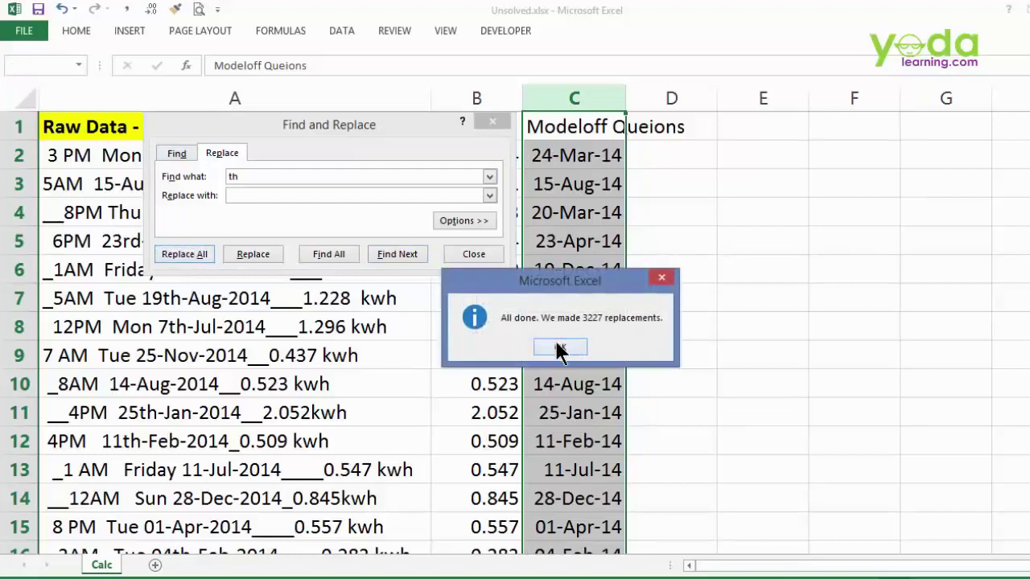
{"action": "left_click", "coordinate": [559, 347]}
{"action": "left_click", "coordinate": [480, 256]}
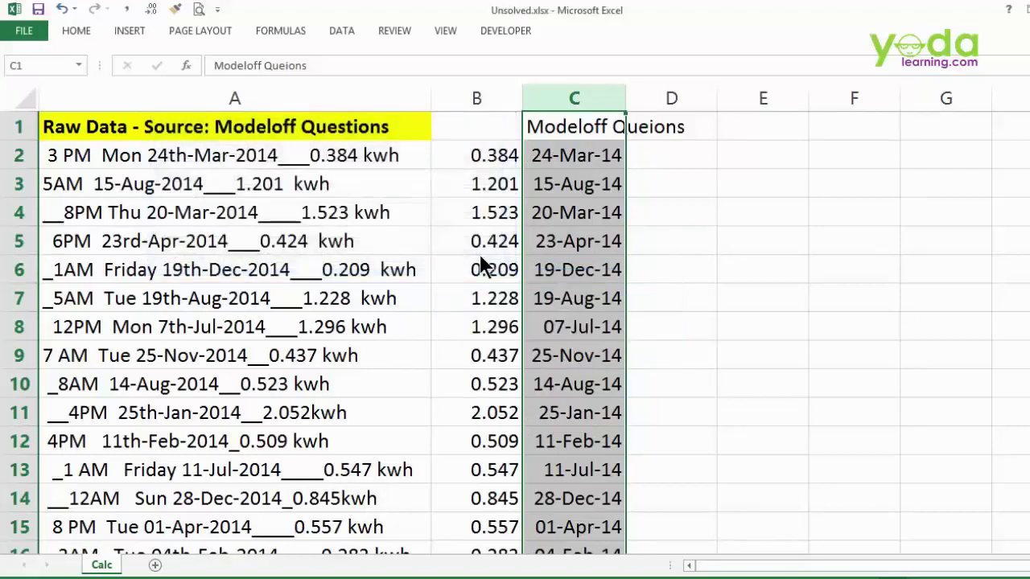
- Enter =TEXT(C2,"ddd") in D2 and fill it down column D for weekday abbreviations
{"action": "left_click", "coordinate": [654, 157]}
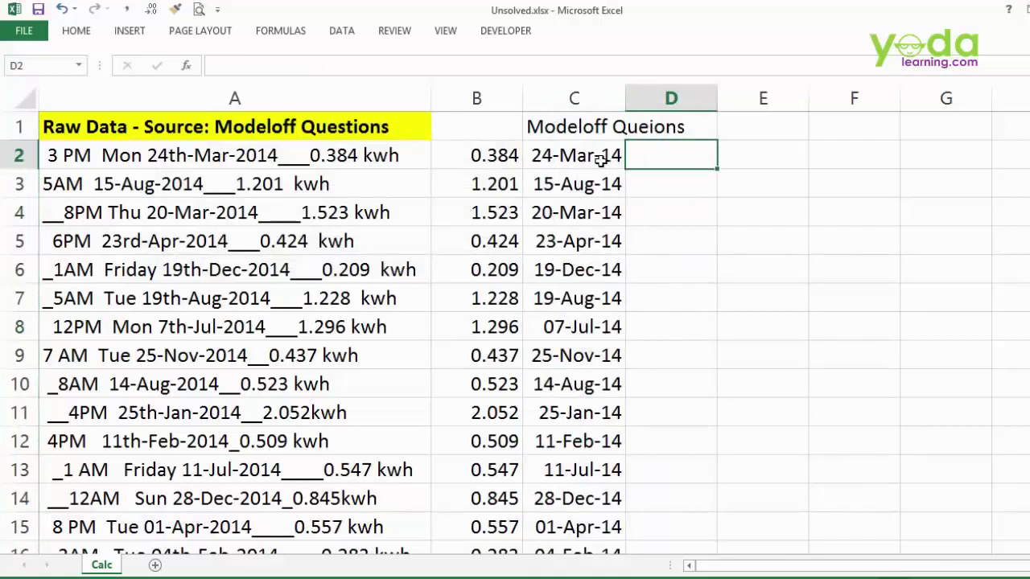
{"action": "type", "text": "=text("}
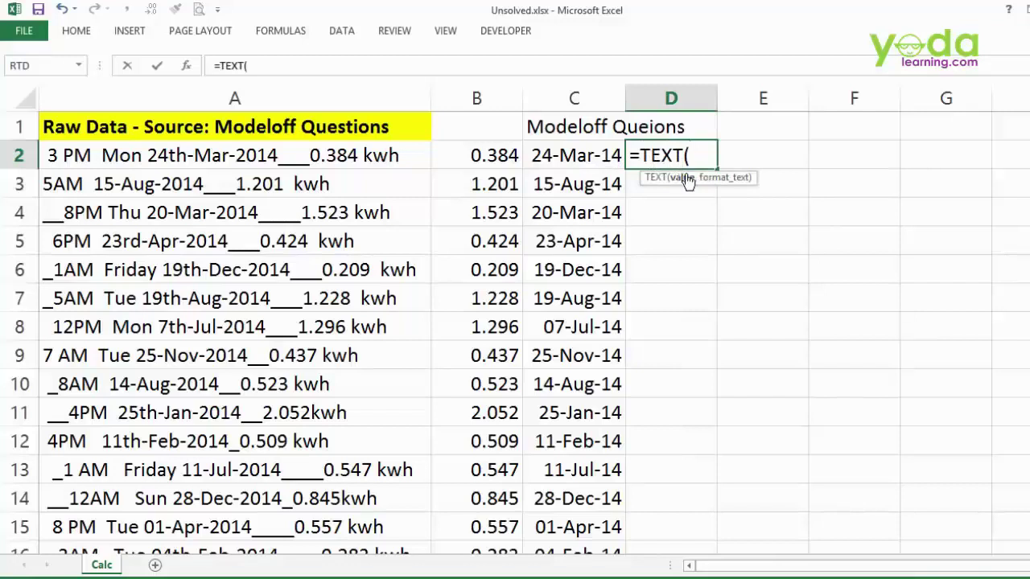
{"action": "left_click", "coordinate": [569, 154]}
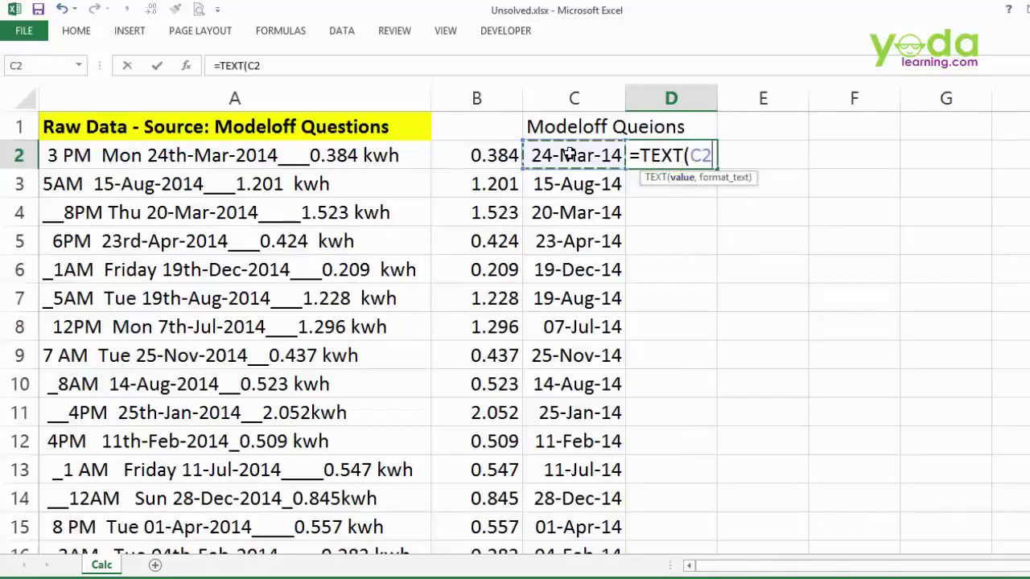
{"action": "type", "text": ","}
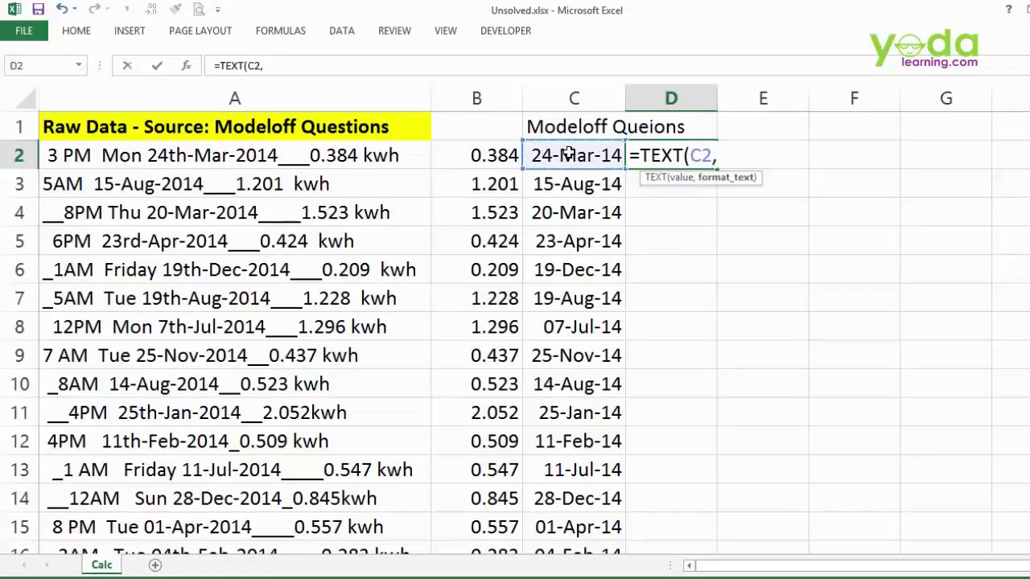
{"action": "type", "text": "\"ddd\")"}
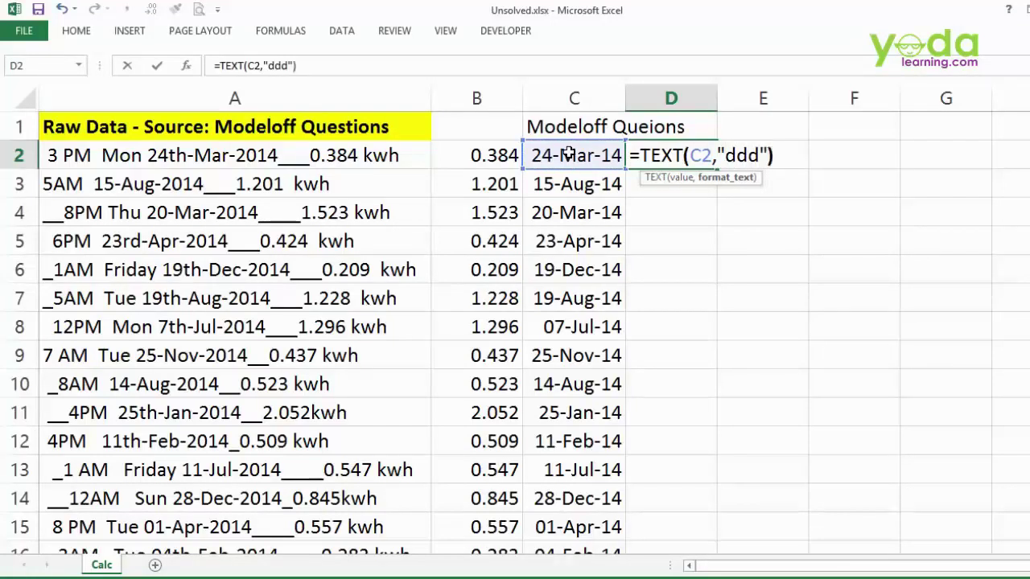
{"action": "key", "text": "Return"}
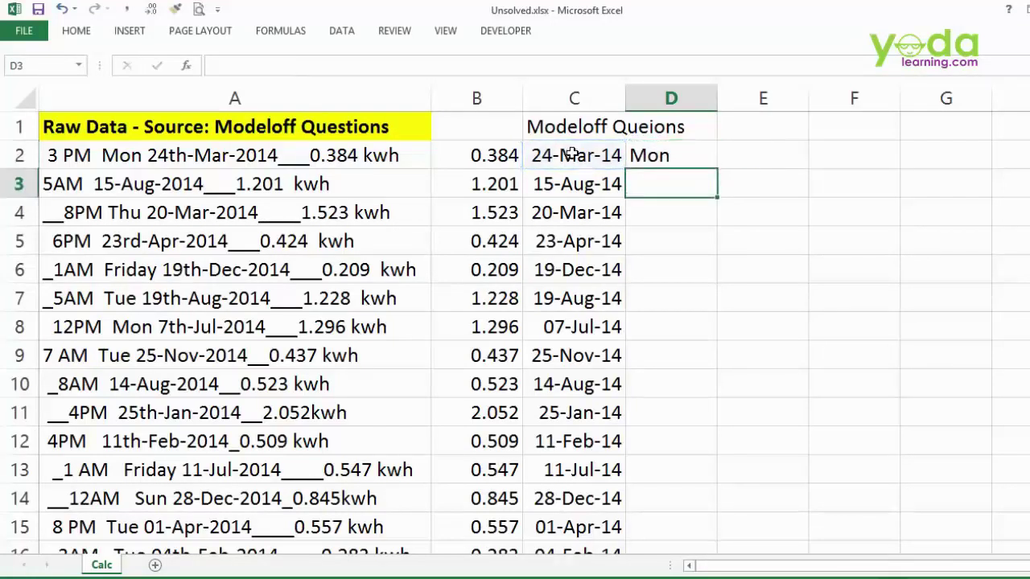
{"action": "left_click", "coordinate": [684, 161]}
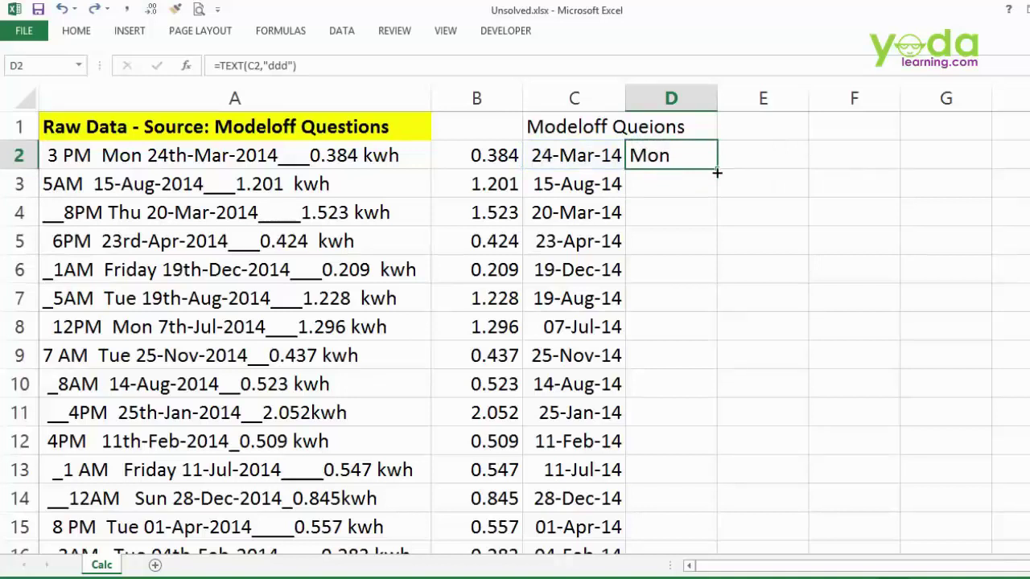
{"action": "double_click", "coordinate": [717, 171]}
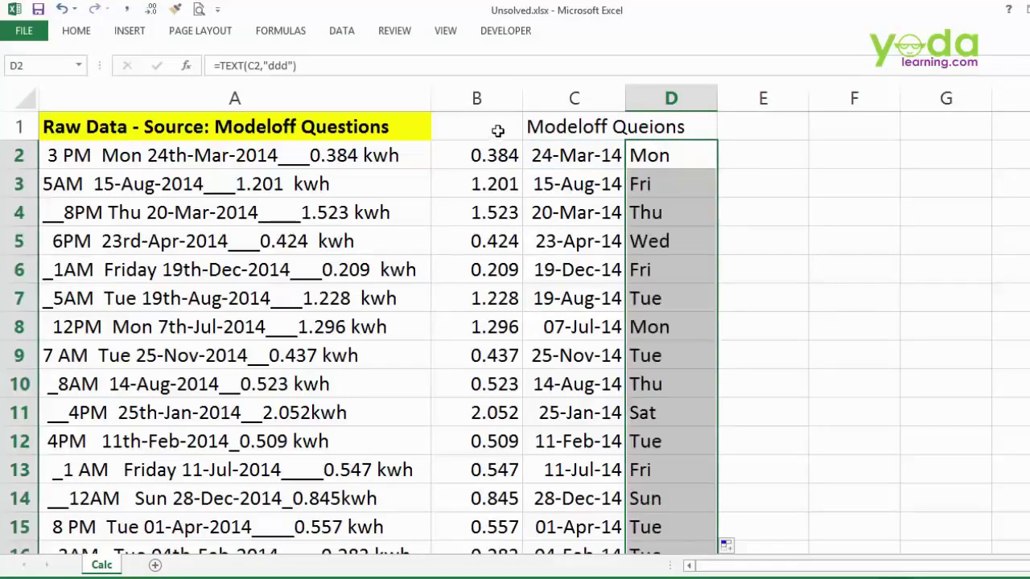
- Label B1:E1 with the headers KWH, DATE, DAY and TIME
{"action": "left_click", "coordinate": [497, 131]}
{"action": "type", "text": "KWH"}
{"action": "key", "text": "Tab"}
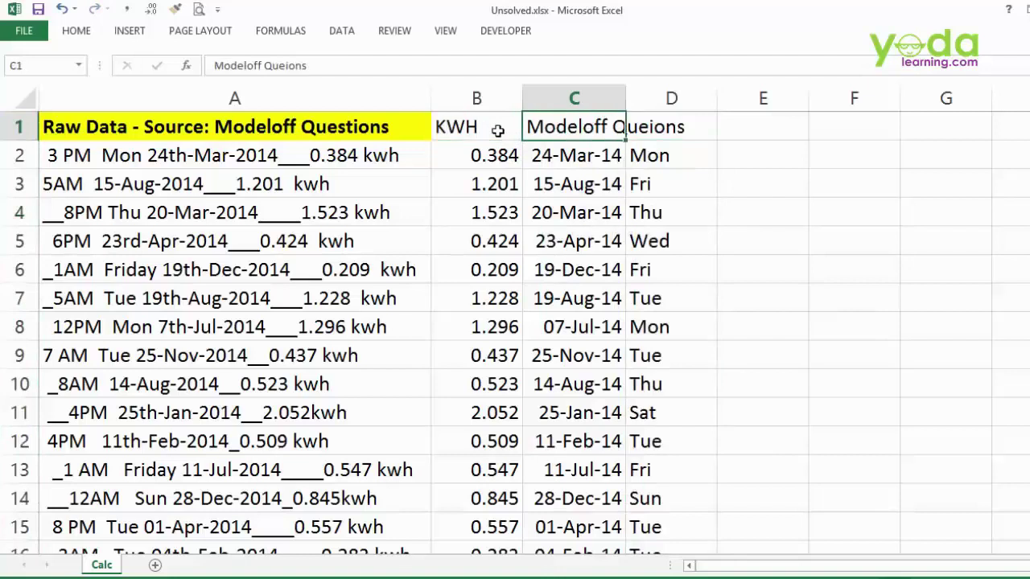
{"action": "type", "text": "DATE"}
{"action": "key", "text": "Tab"}
{"action": "type", "text": "DAY"}
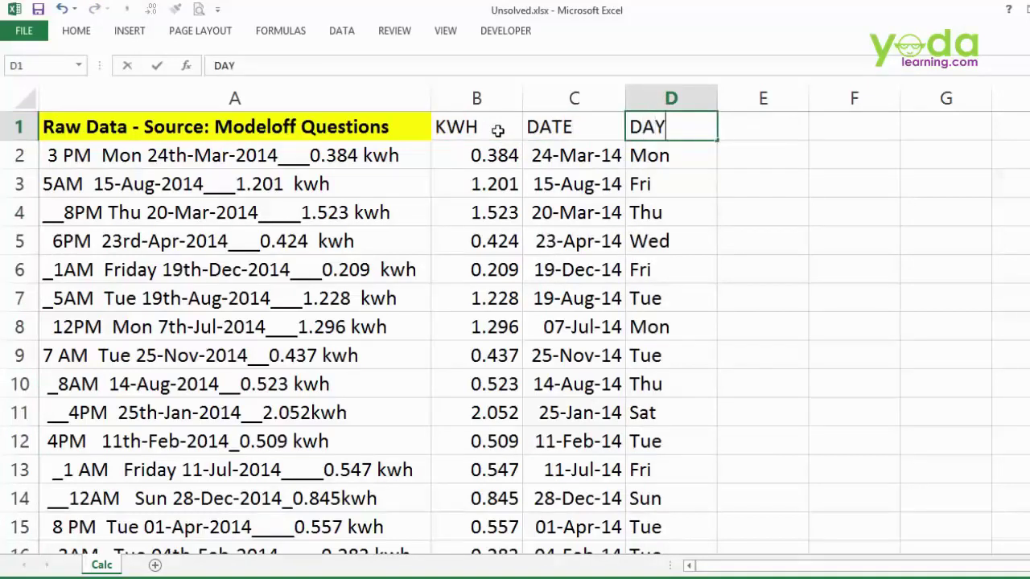
{"action": "key", "text": "Tab"}
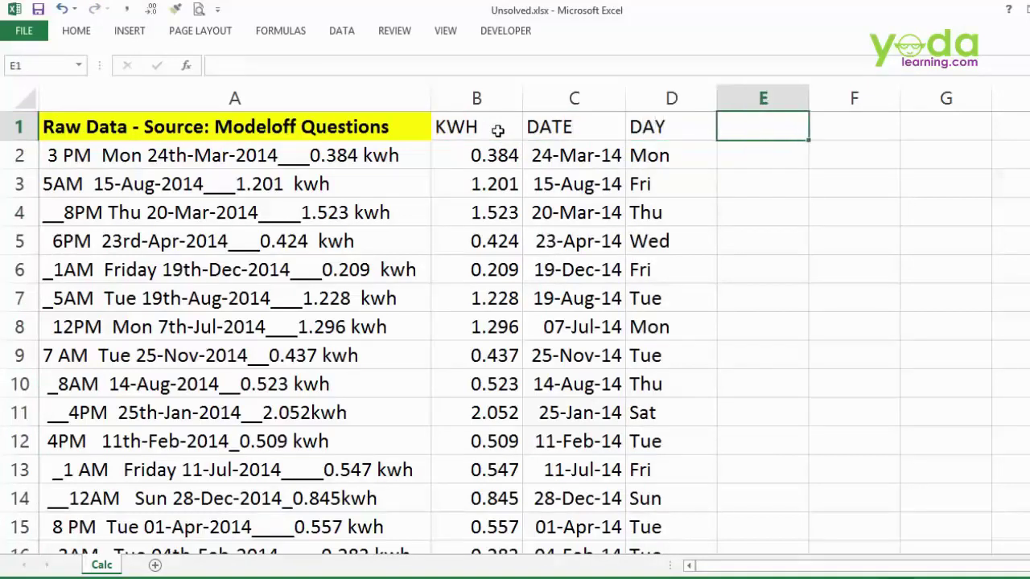
{"action": "type", "text": "TIME"}
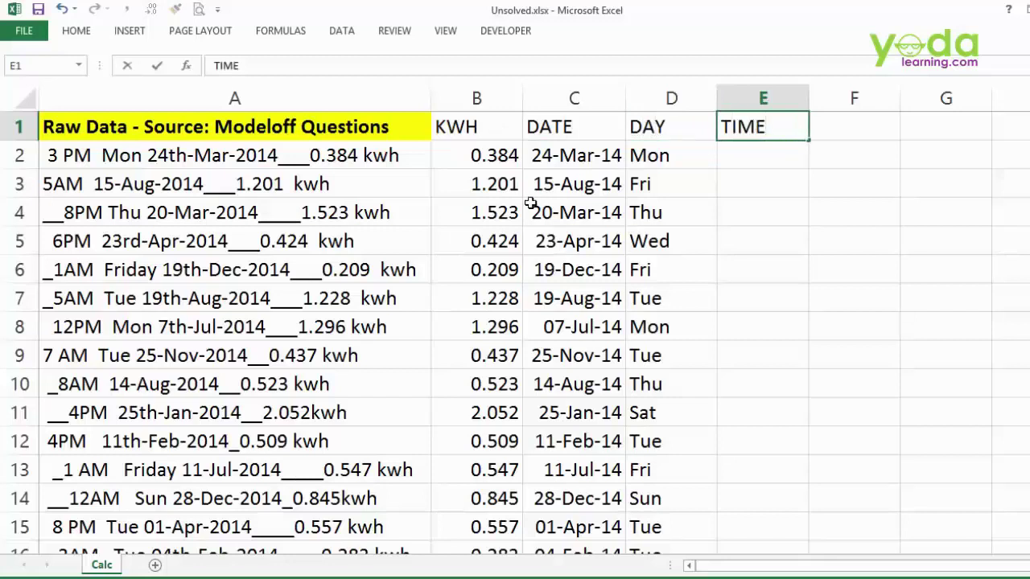
{"action": "left_click", "coordinate": [530, 203]}
- Put the 3 PM time from A2 into E2, try Flash Fill, and undo the wrong result
{"action": "left_click", "coordinate": [91, 157]}
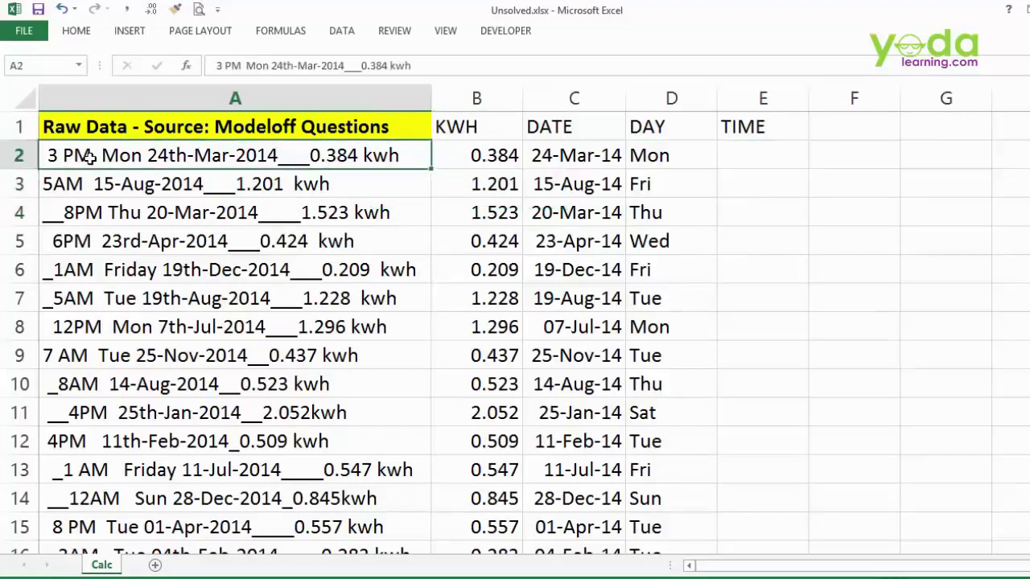
{"action": "double_click", "coordinate": [90, 157]}
{"action": "left_click_drag", "start_coordinate": [91, 157], "coordinate": [46, 157]}
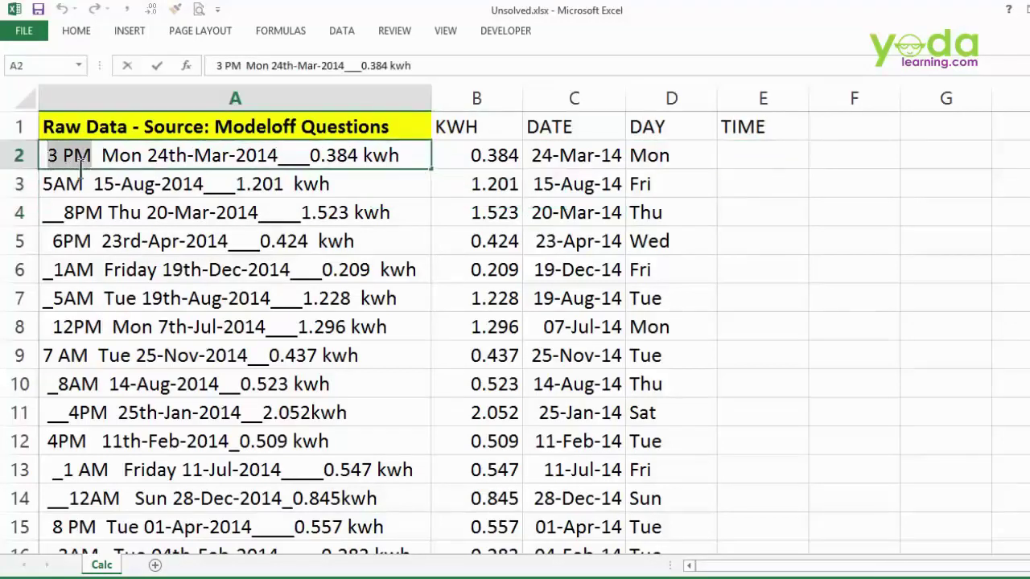
{"action": "left_click", "coordinate": [733, 156]}
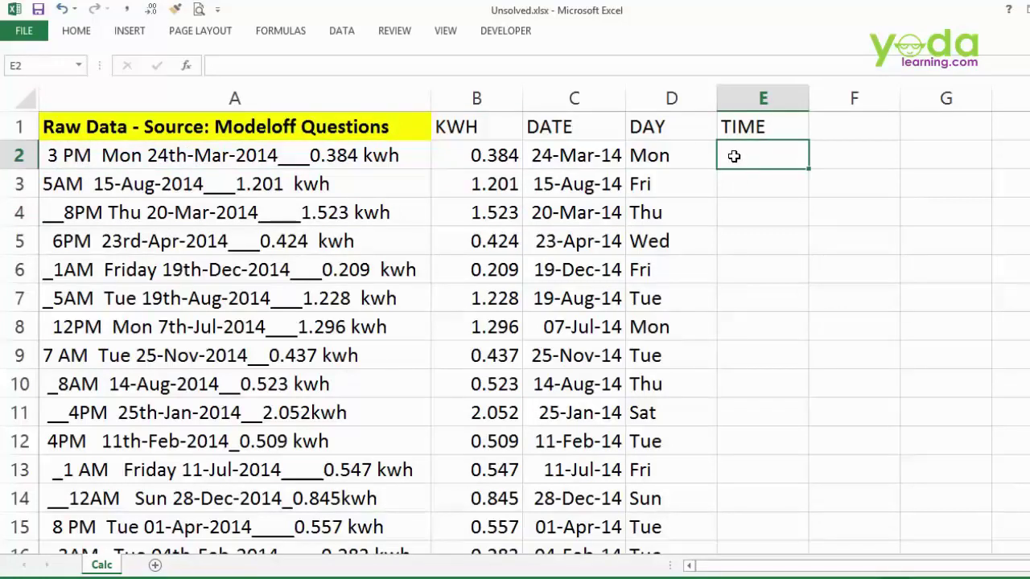
{"action": "type", "text": "3:00 PM"}
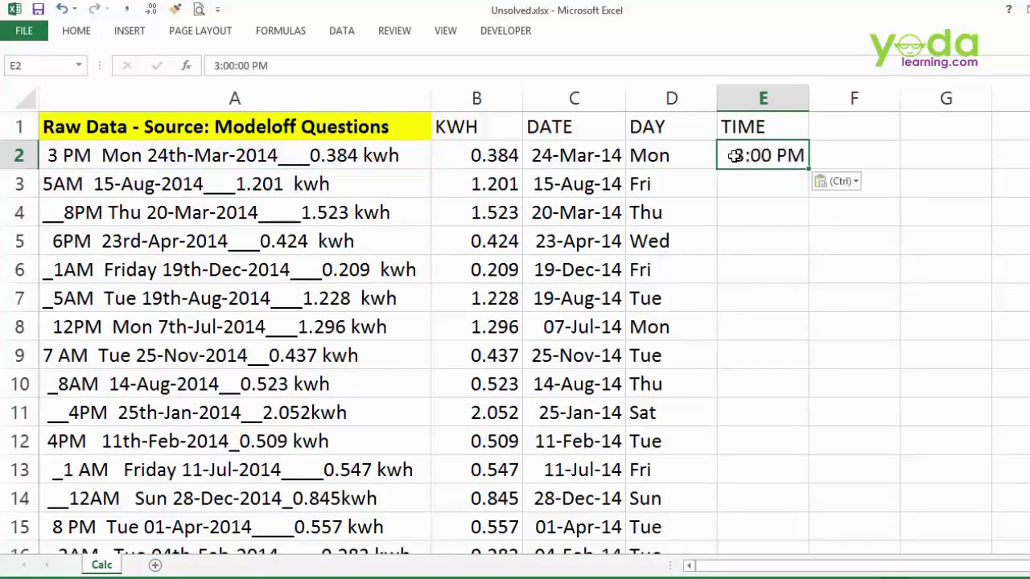
{"action": "key", "text": "ctrl+e"}
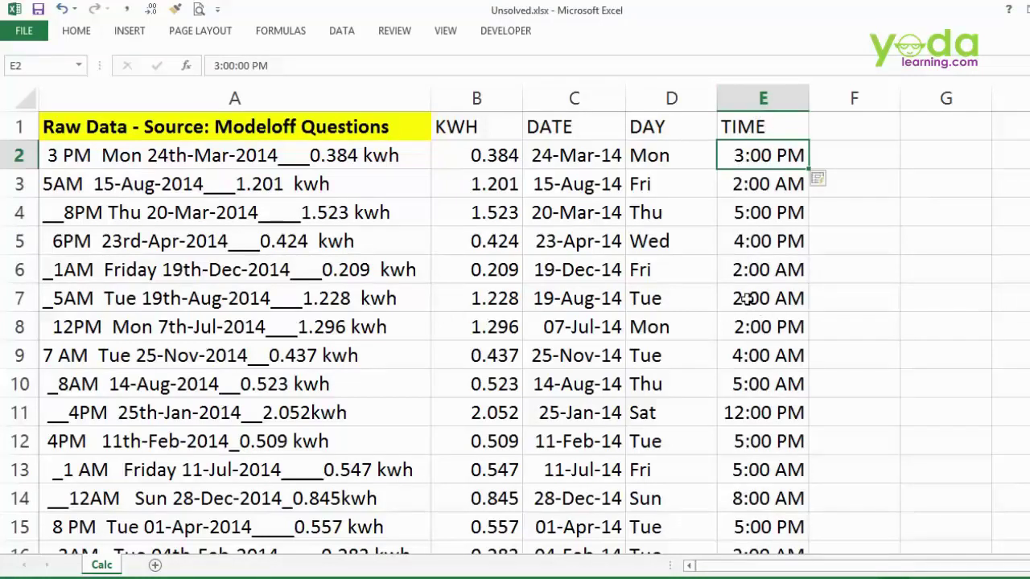
{"action": "key", "text": "ctrl+z"}
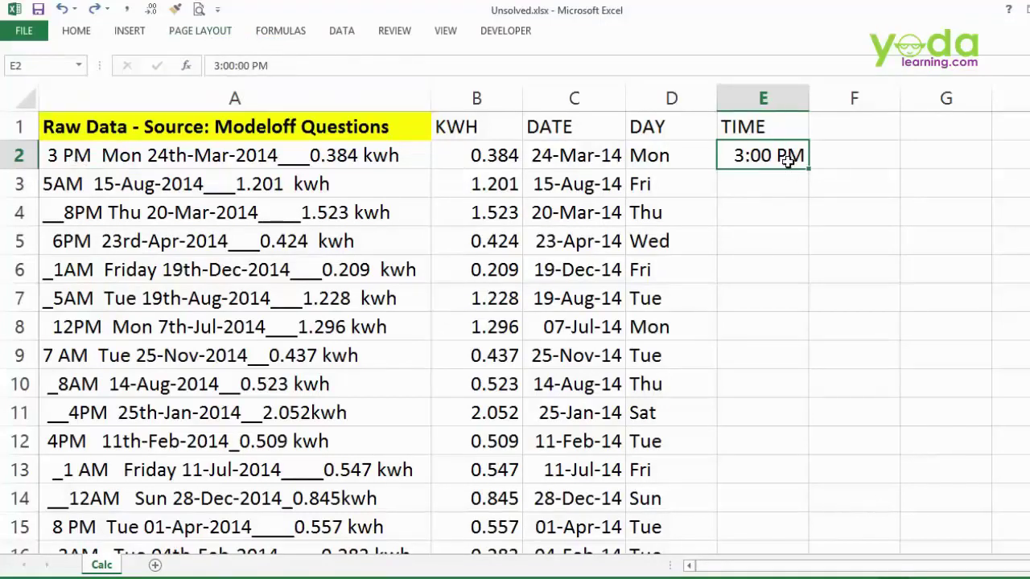
- Enter '3 PM in E2, undo the resulting Flash Fill, and bold the raw entry in A4
{"action": "type", "text": "'3"}
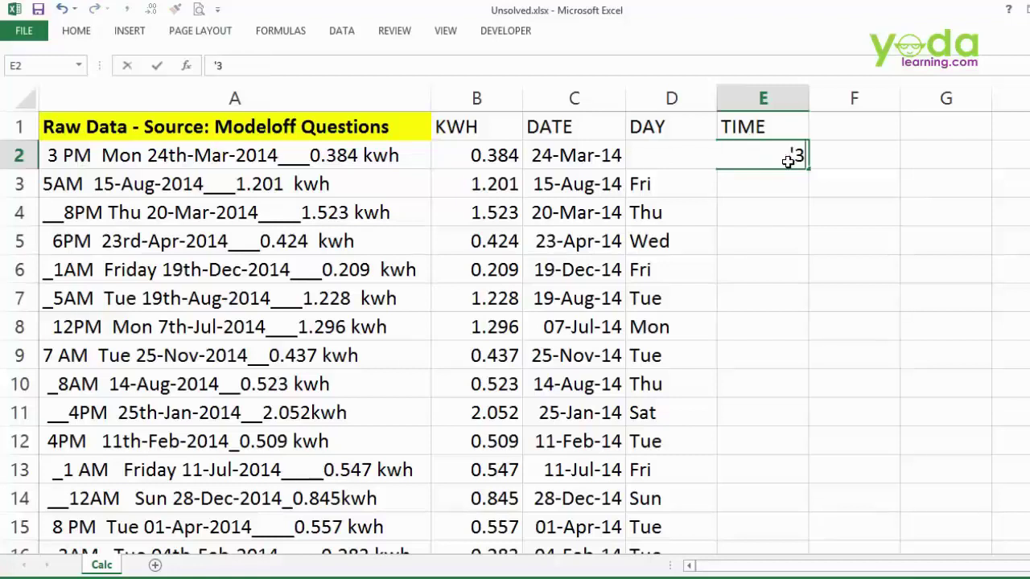
{"action": "type", "text": " PM"}
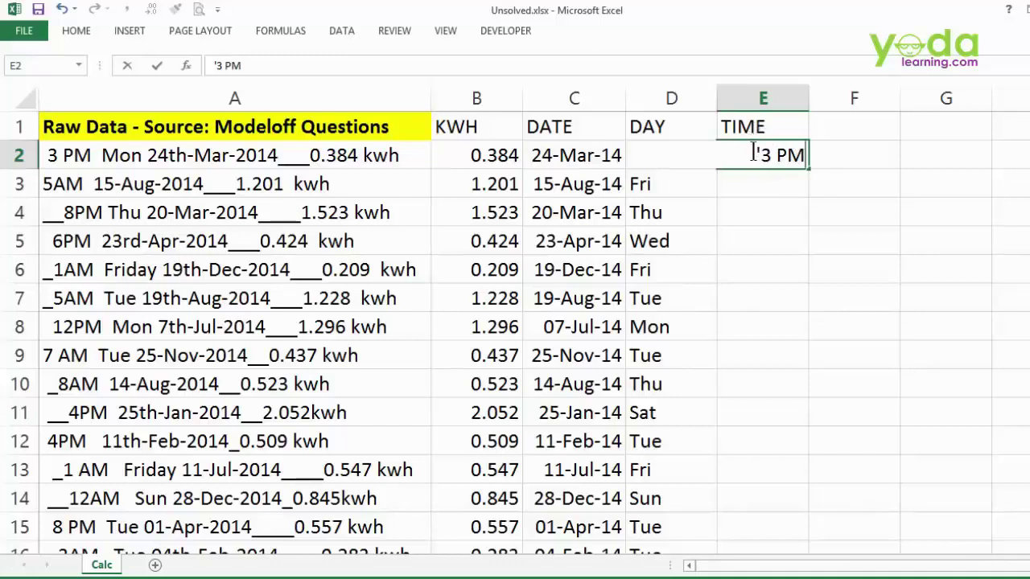
{"action": "key", "text": "Return"}
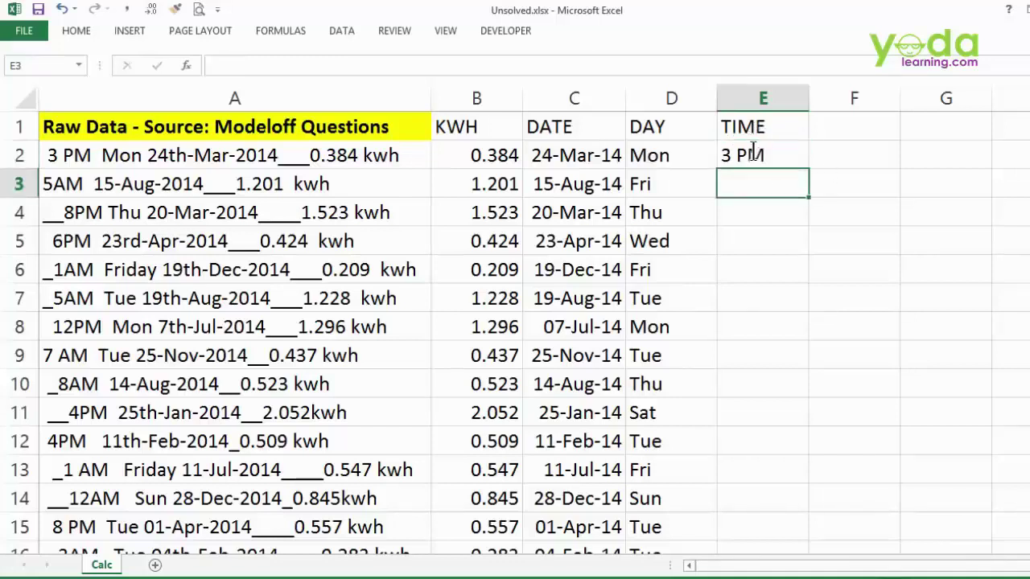
{"action": "left_click", "coordinate": [752, 153]}
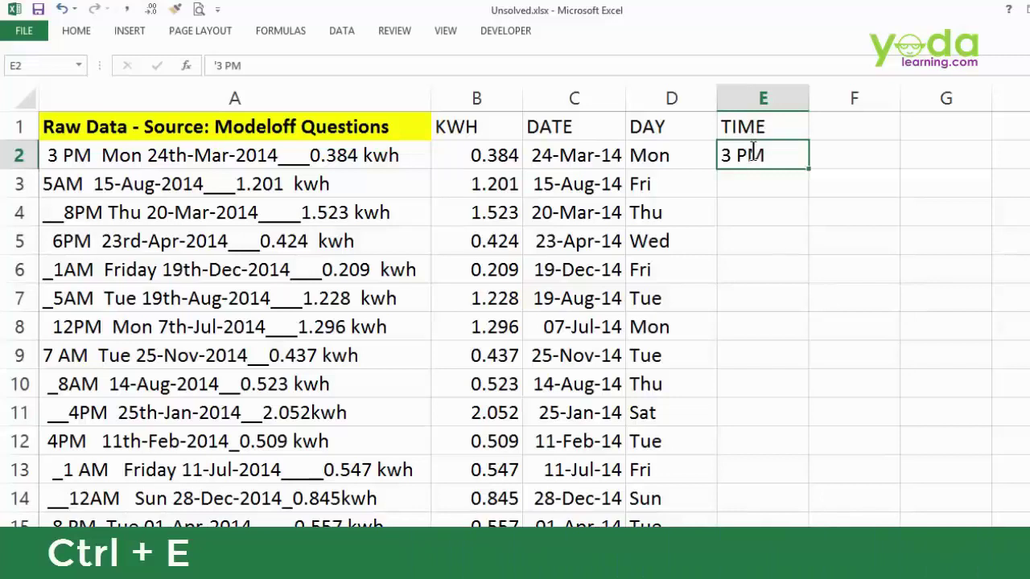
{"action": "key", "text": "ctrl+e"}
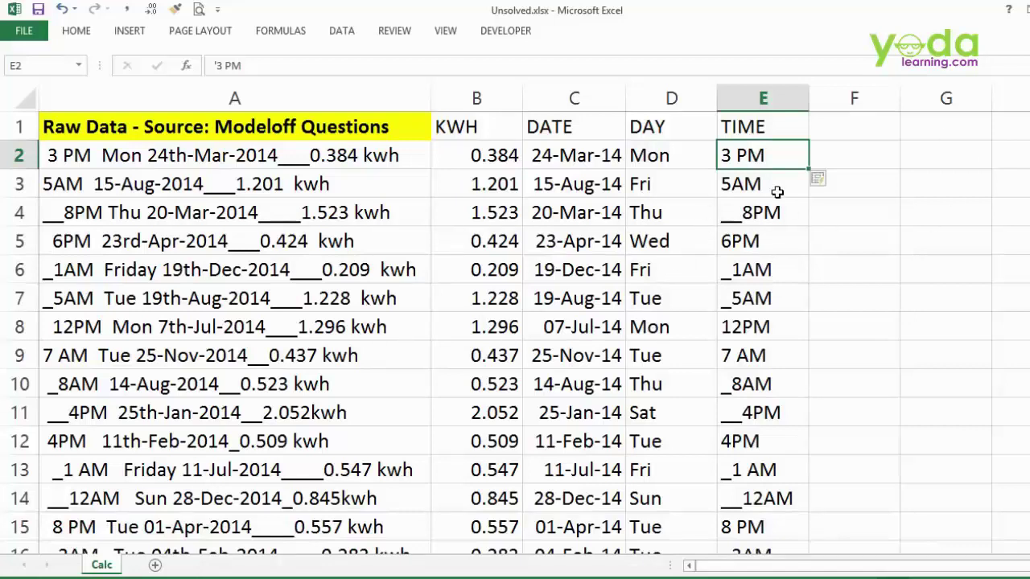
{"action": "key", "text": "ctrl+z"}
{"action": "key", "text": "ctrl+z"}
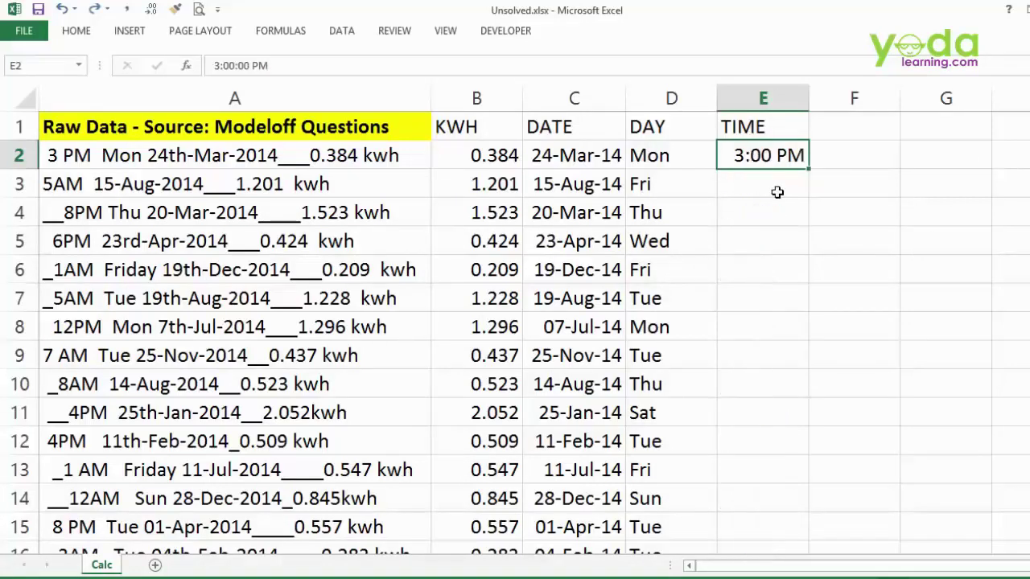
{"action": "left_click", "coordinate": [73, 211]}
{"action": "key", "text": "ctrl+b"}
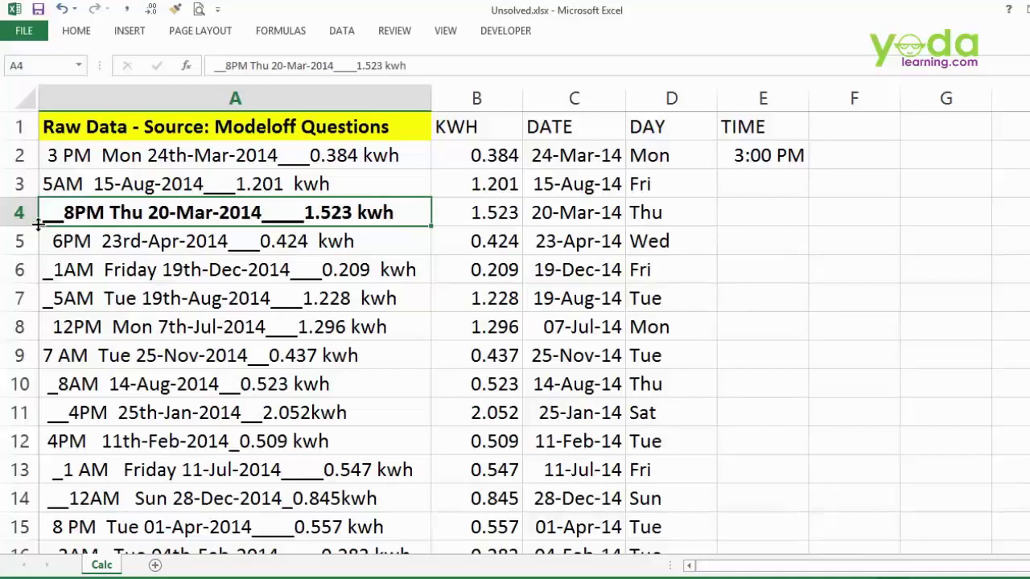
- Clear E2, use '8 PM in E4 as the example, and Flash Fill text hours down column E
{"action": "left_click", "coordinate": [754, 157]}
{"action": "key", "text": "Delete"}
{"action": "left_click", "coordinate": [761, 212]}
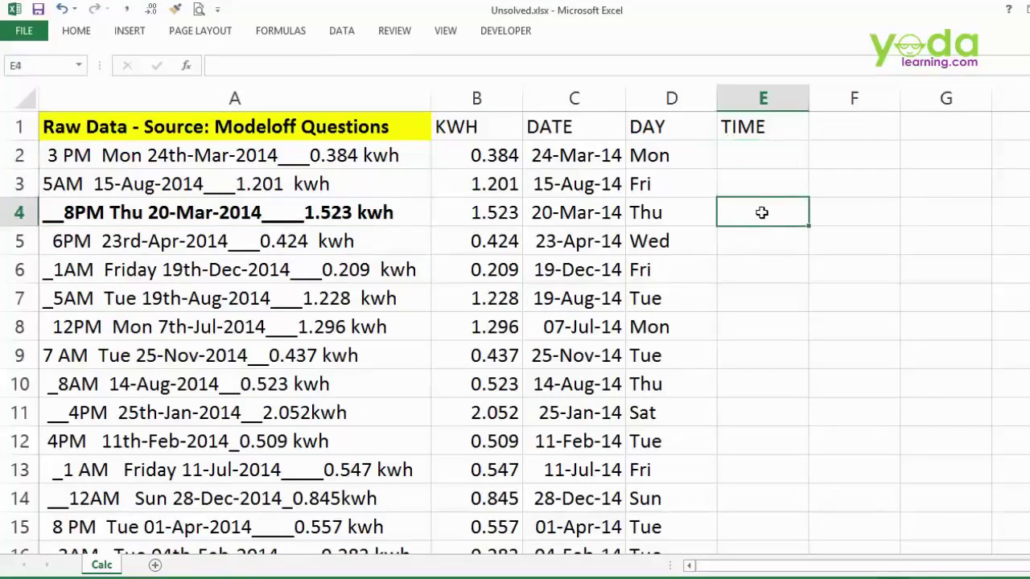
{"action": "type", "text": "'8 PM"}
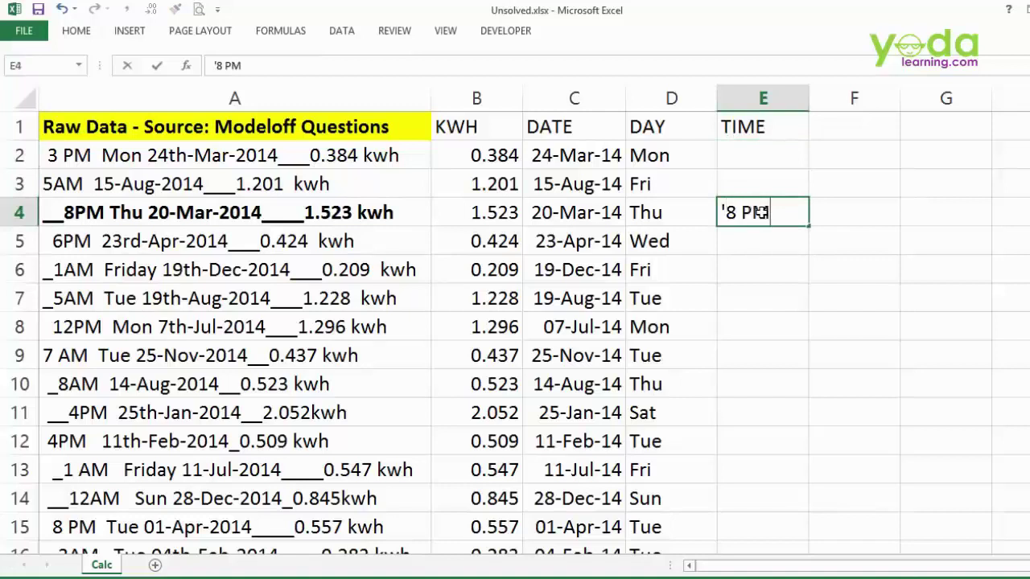
{"action": "key", "text": "Return"}
{"action": "left_click", "coordinate": [761, 212]}
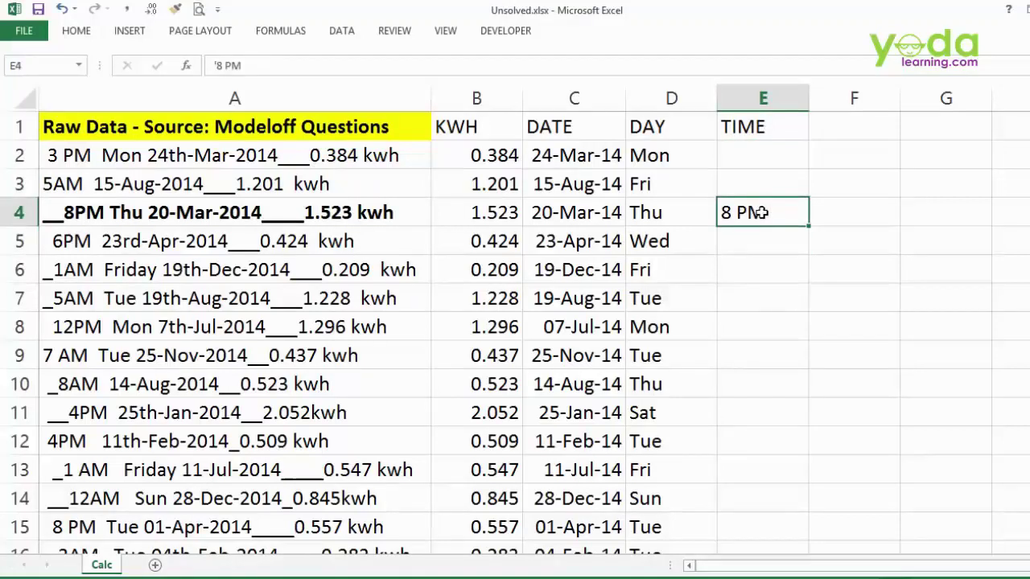
{"action": "key", "text": "ctrl+e"}
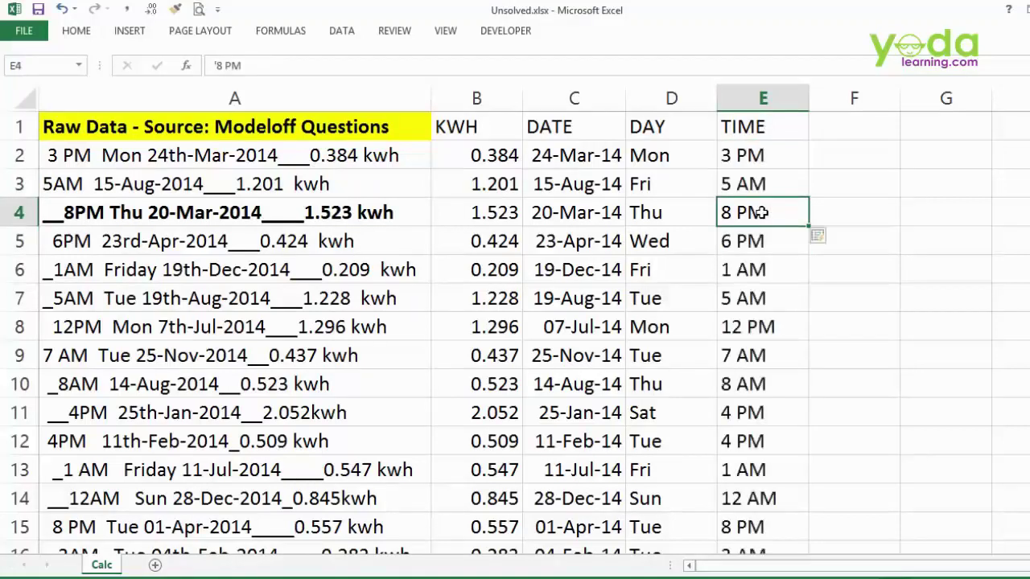
{"action": "double_click", "coordinate": [761, 212]}
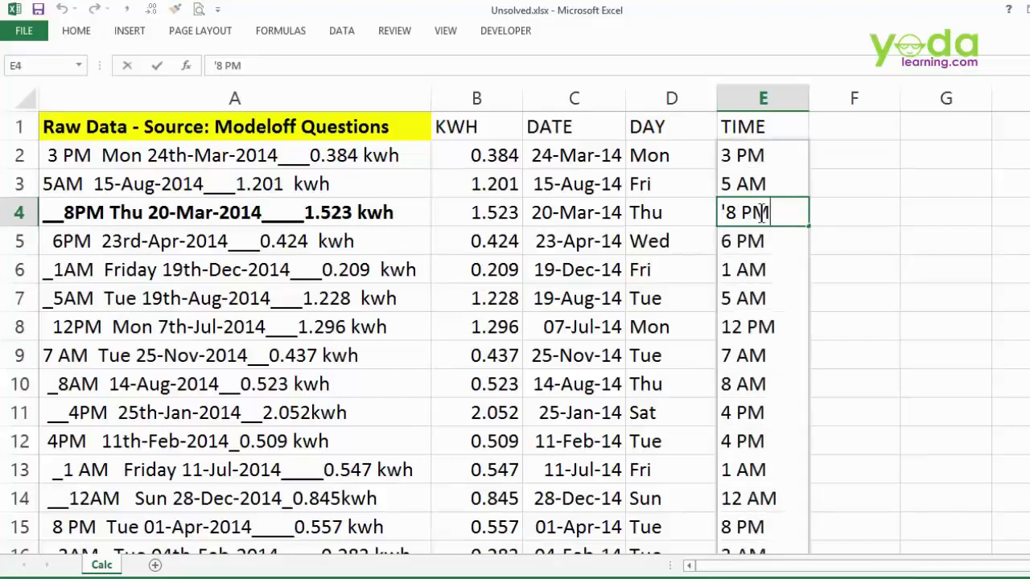
{"action": "key", "text": "Escape"}
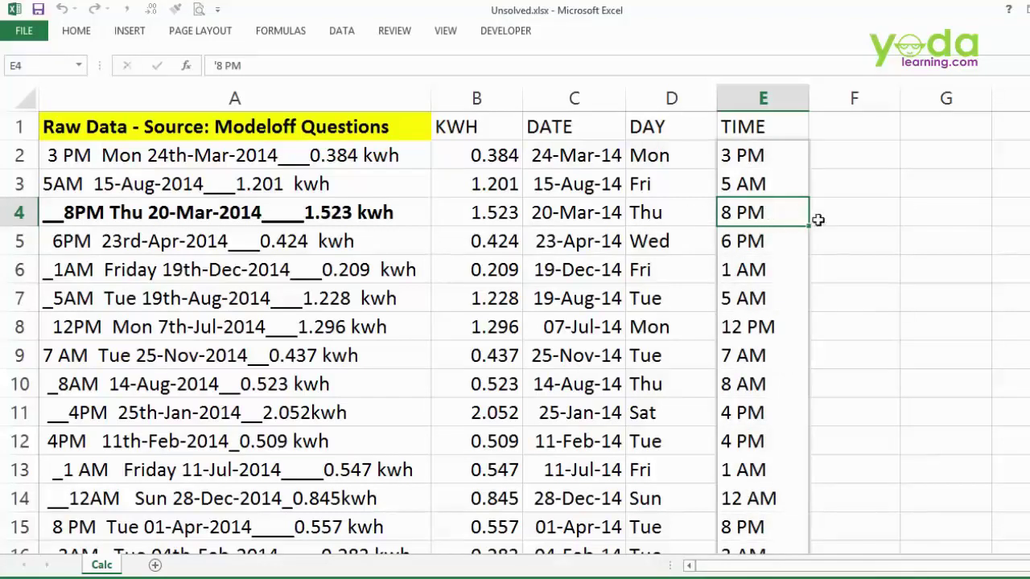
{"action": "left_click", "coordinate": [844, 150]}
- Enter =VALUE(E2) in F2, format it as a time, and fill it down column F
{"action": "type", "text": "=value"}
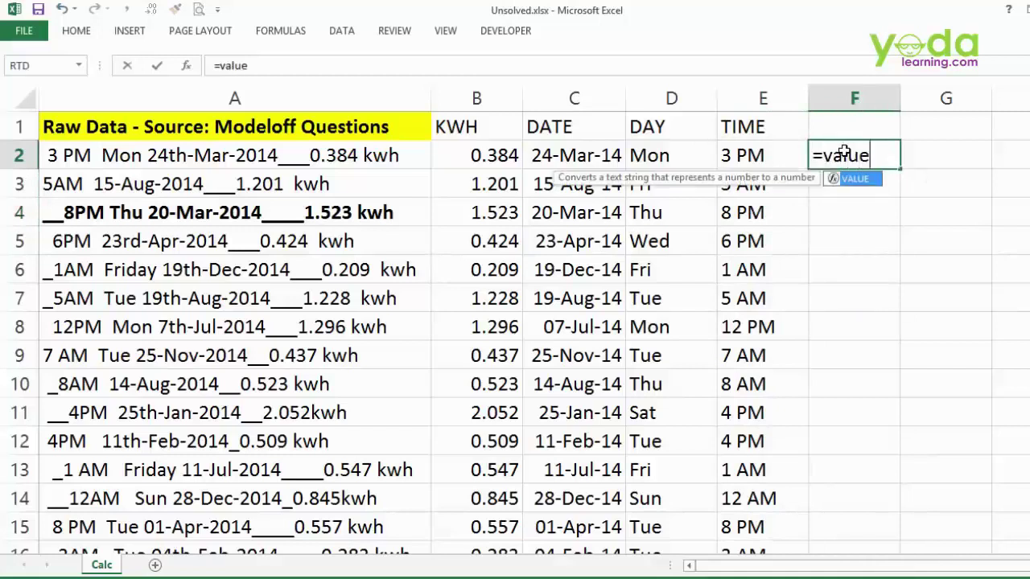
{"action": "key", "text": "Tab"}
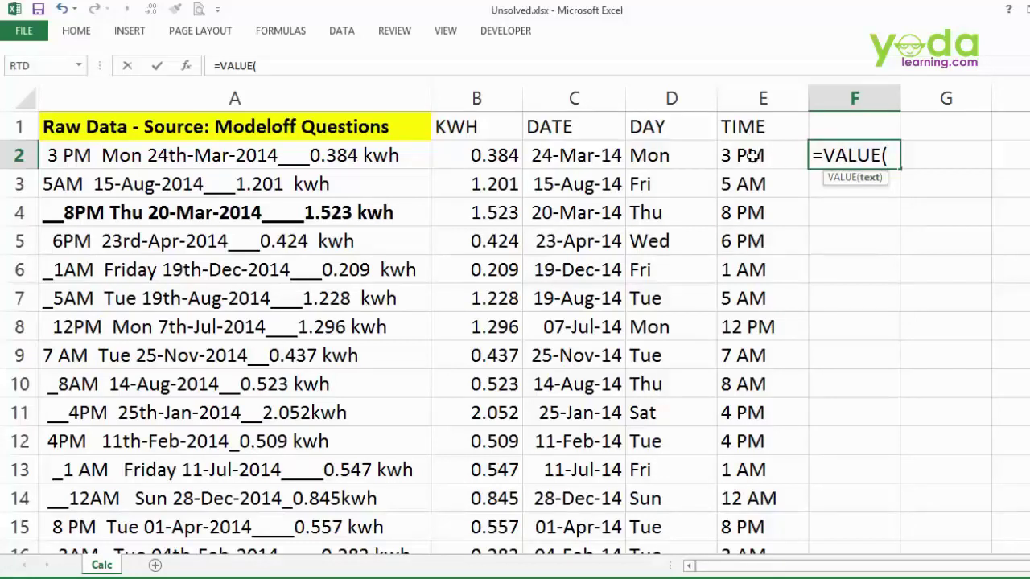
{"action": "left_click", "coordinate": [752, 156]}
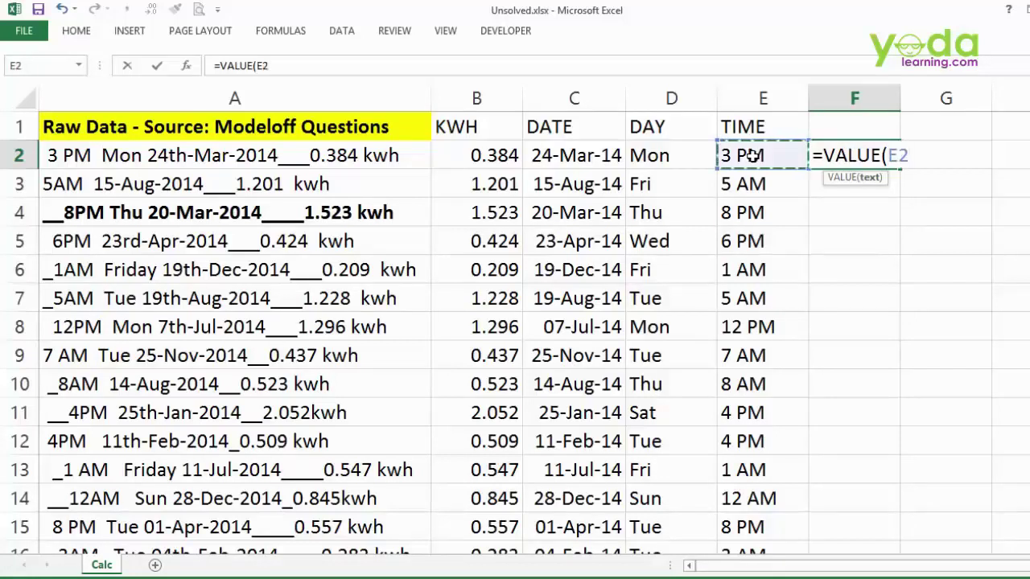
{"action": "type", "text": ")"}
{"action": "key", "text": "Return"}
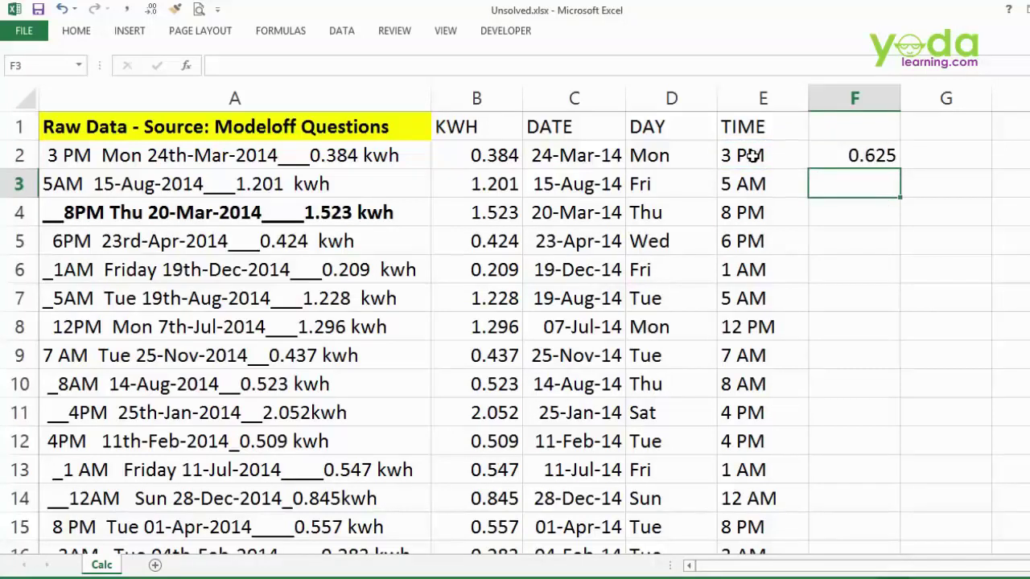
{"action": "key", "text": "Up"}
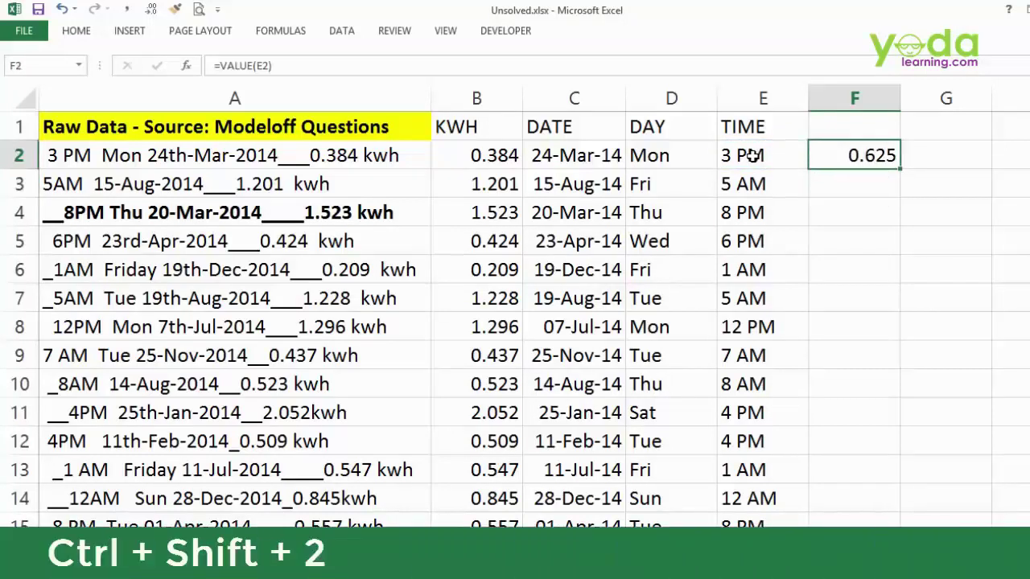
{"action": "key", "text": "ctrl+shift+2"}
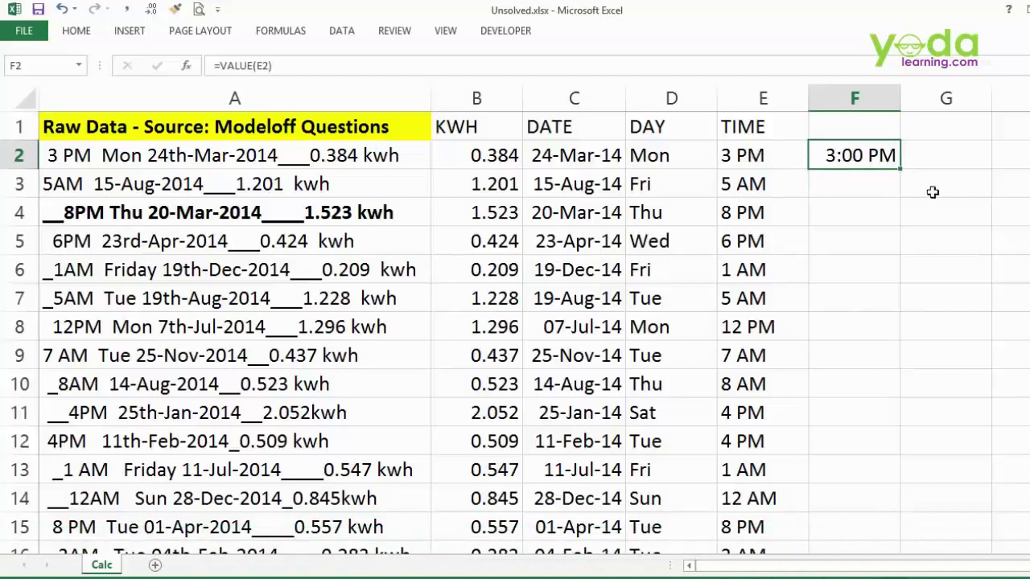
{"action": "double_click", "coordinate": [902, 169]}
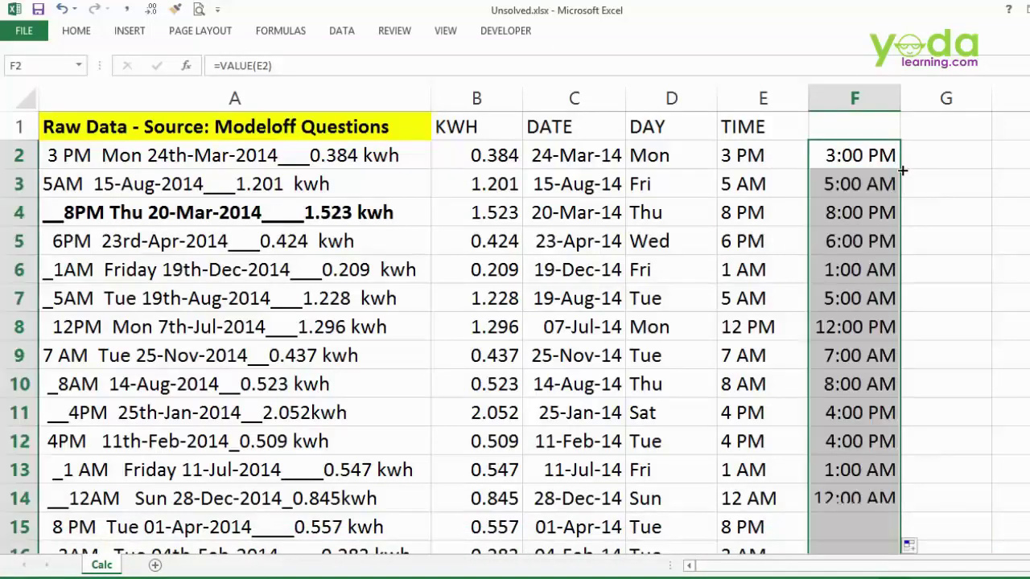
- Add the TIME v2 header in F1 and bold the headers from KWH to TIME v2
{"action": "left_click", "coordinate": [883, 126]}
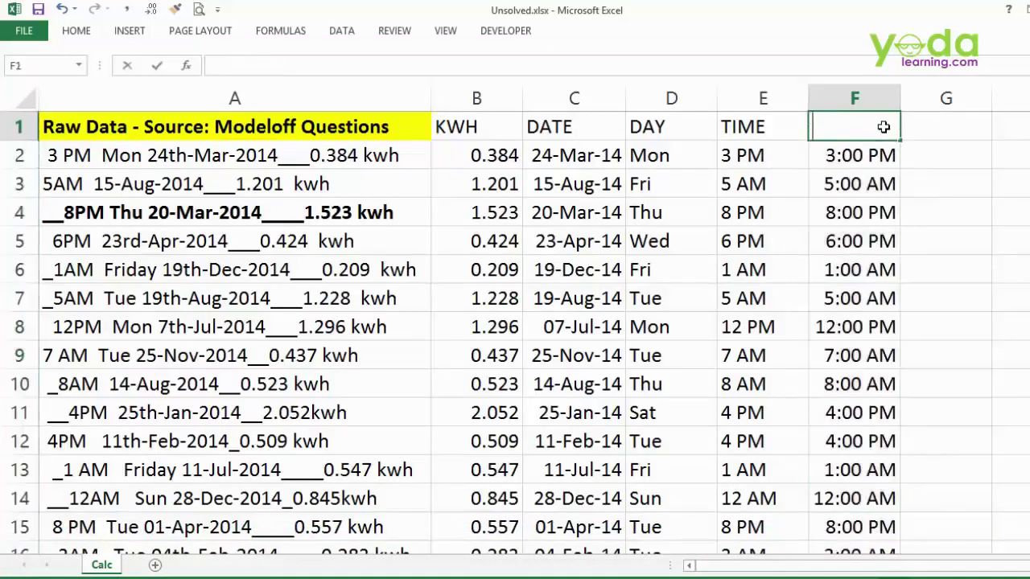
{"action": "type", "text": "TIME v2"}
{"action": "key", "text": "Tab"}
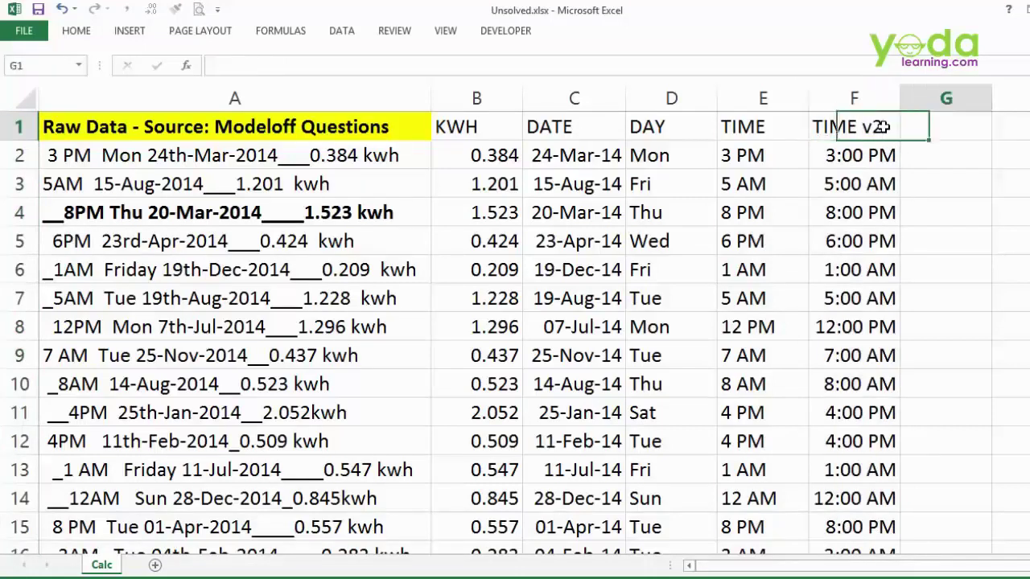
{"action": "left_click_drag", "start_coordinate": [462, 128], "coordinate": [852, 122]}
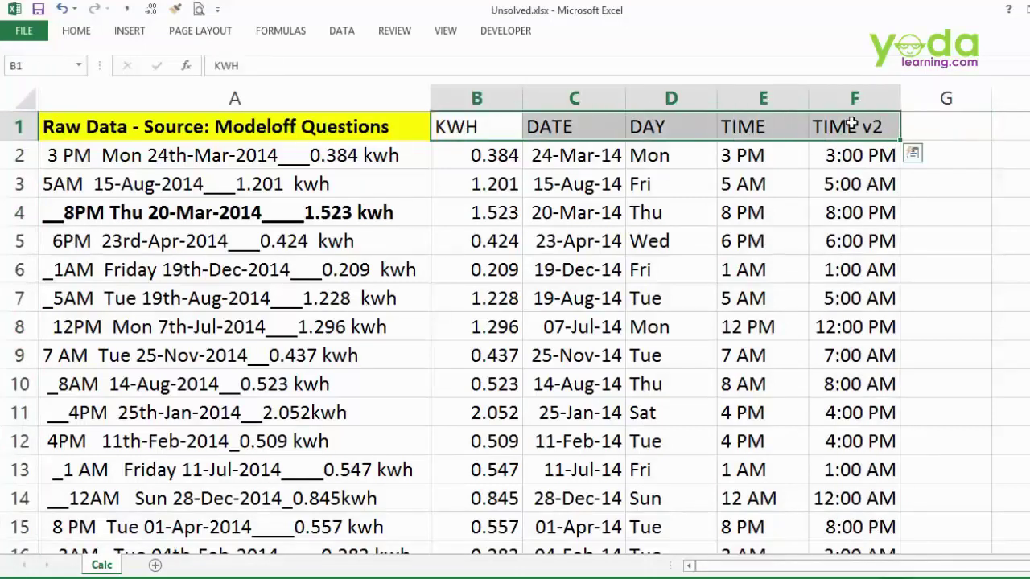
{"action": "key", "text": "ctrl+b"}
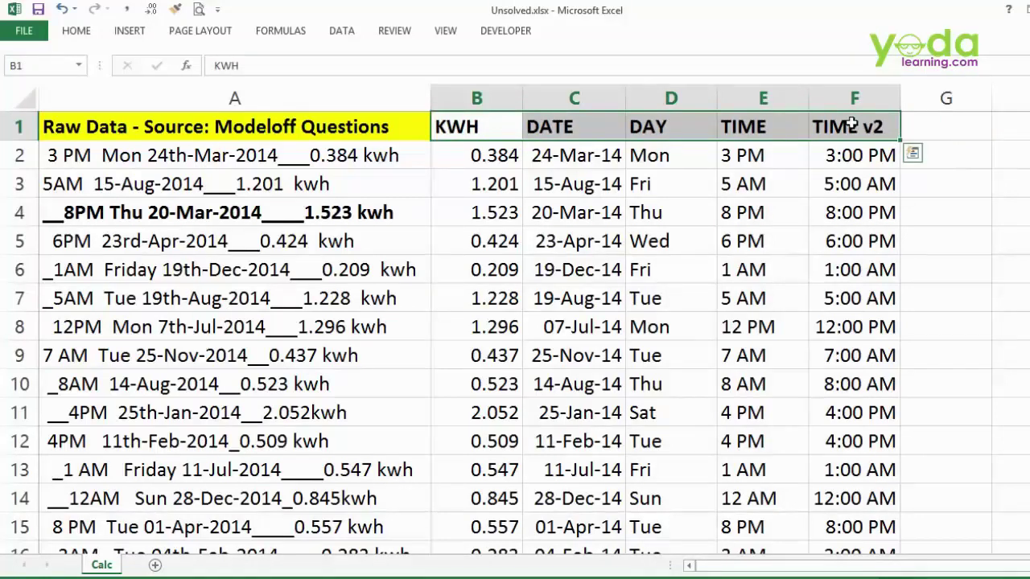
{"action": "key", "text": "ctrl+shift+Down"}
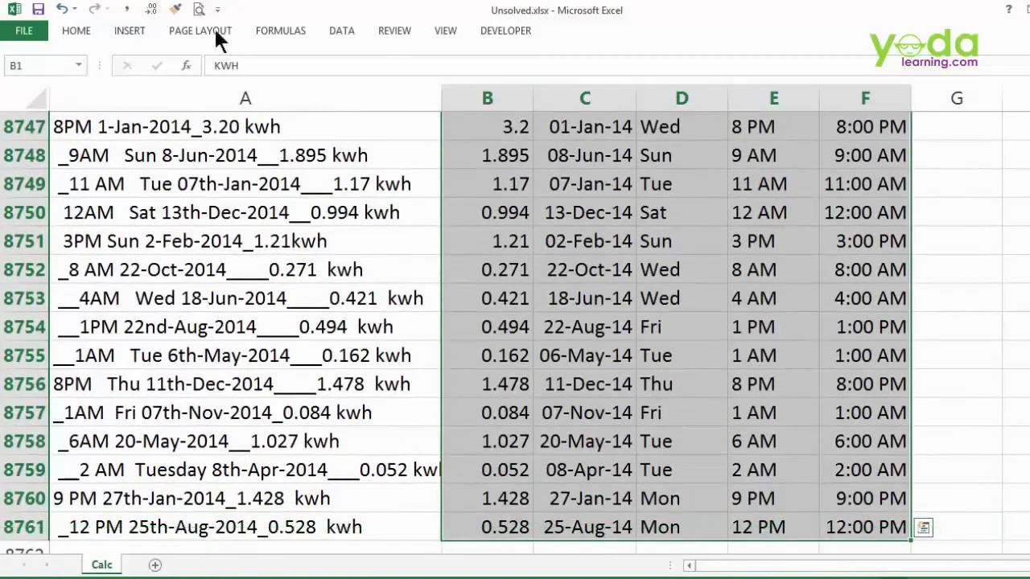
- Insert a PivotTable from the data on a new worksheet
{"action": "left_click", "coordinate": [129, 35]}
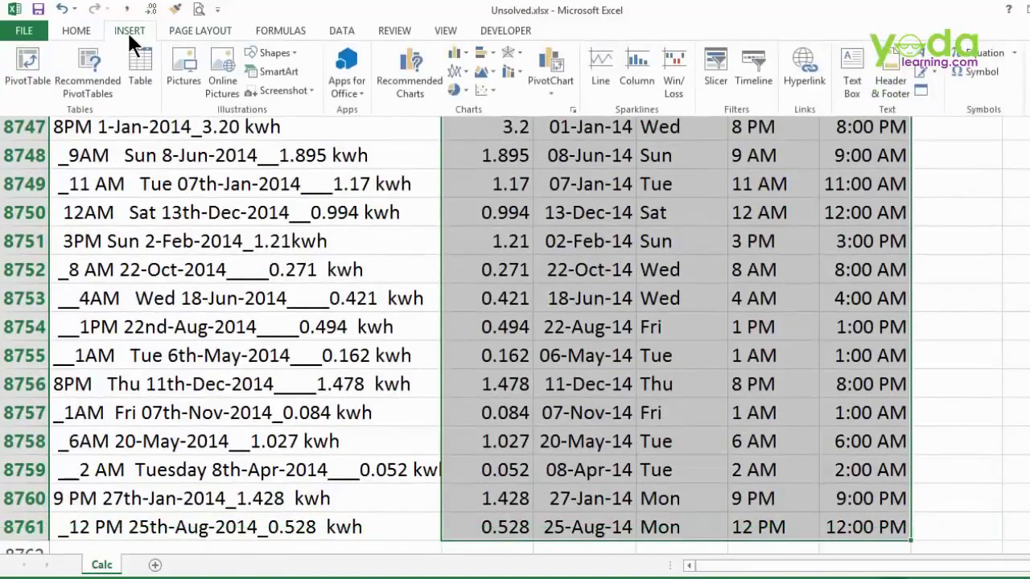
{"action": "left_click", "coordinate": [14, 90]}
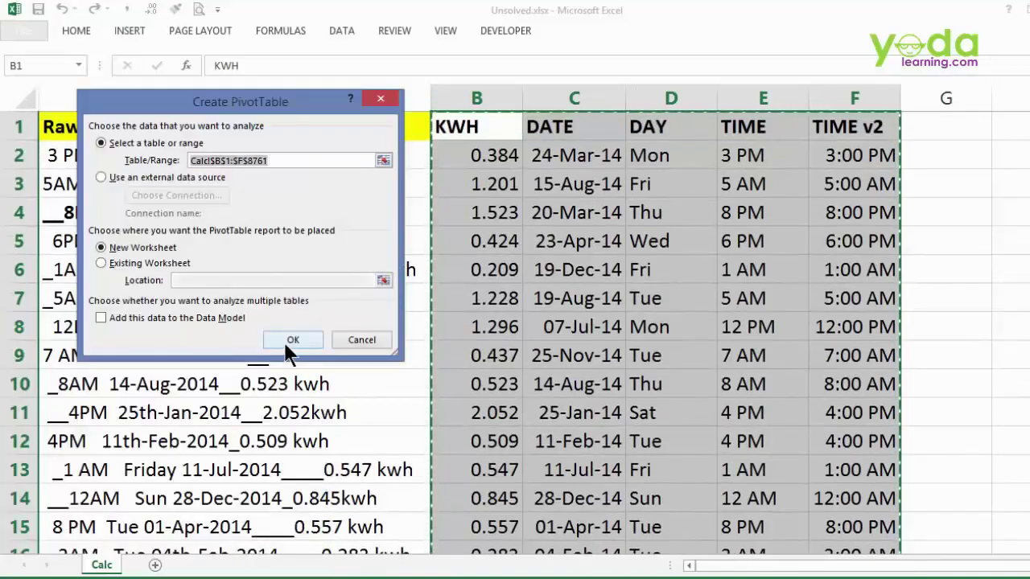
{"action": "left_click", "coordinate": [286, 342]}
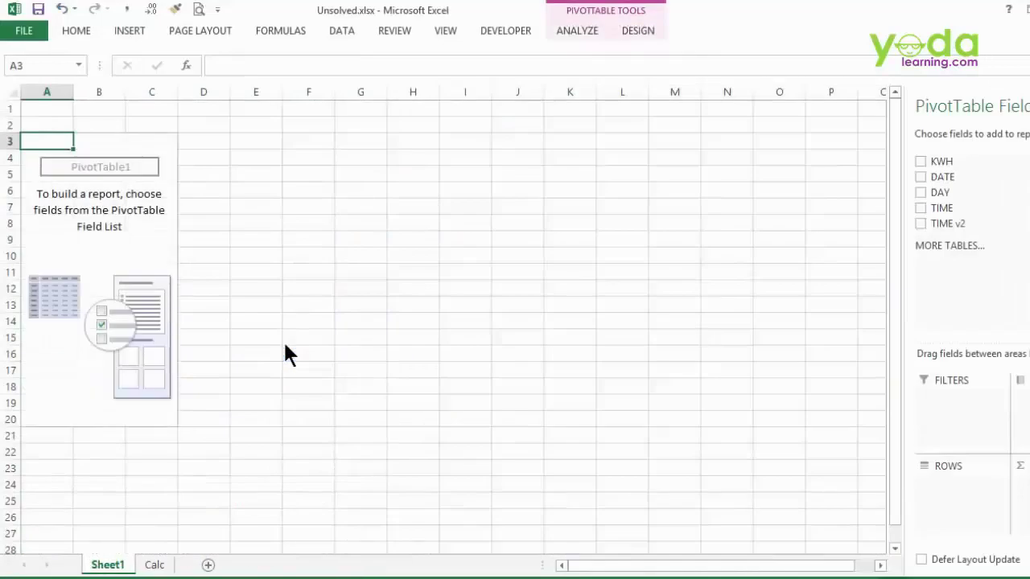
- Turn on Classic PivotTable layout in the PivotTable Options Display settings
{"action": "right_click", "coordinate": [93, 189]}
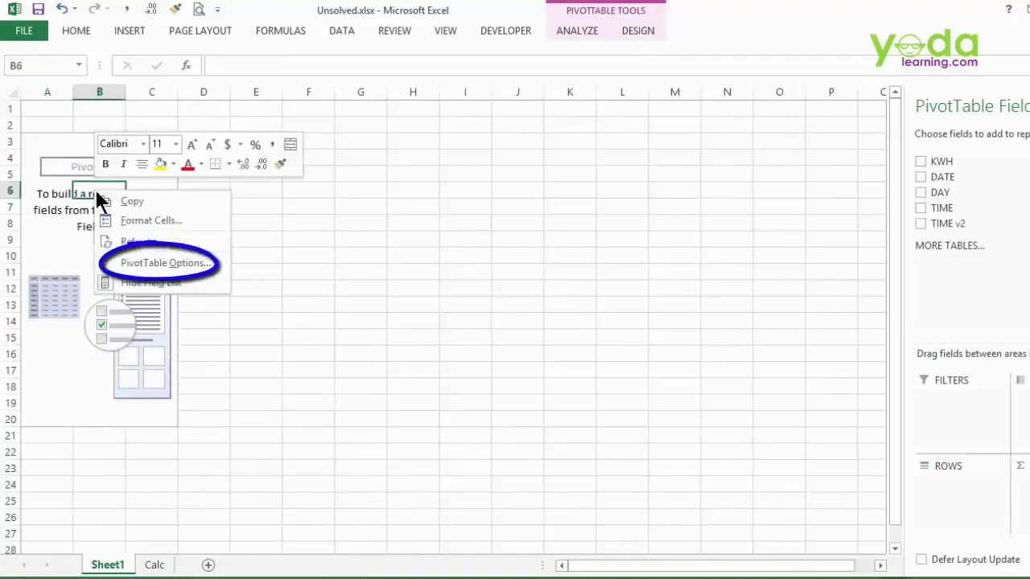
{"action": "left_click", "coordinate": [141, 270]}
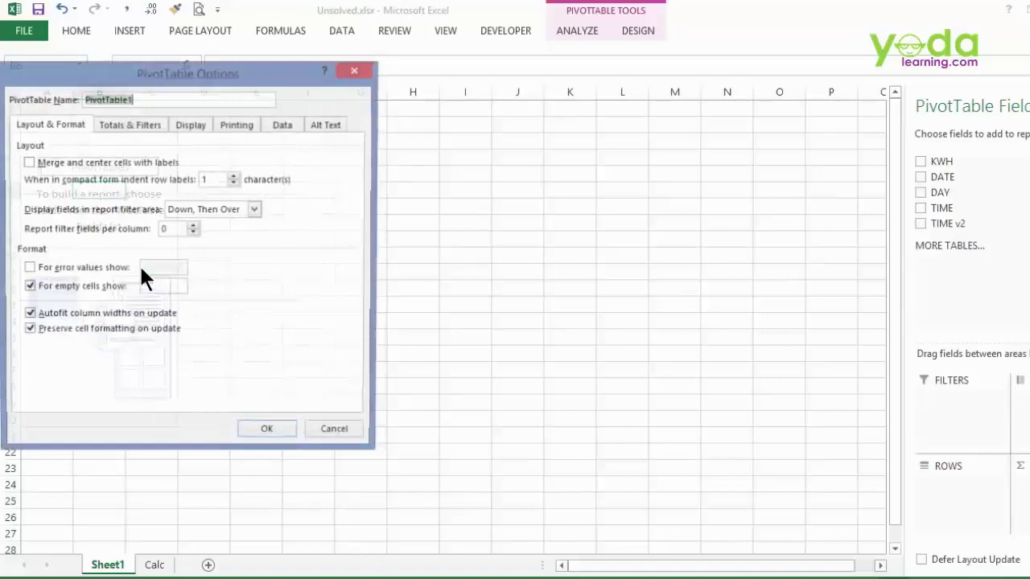
{"action": "left_click", "coordinate": [190, 125]}
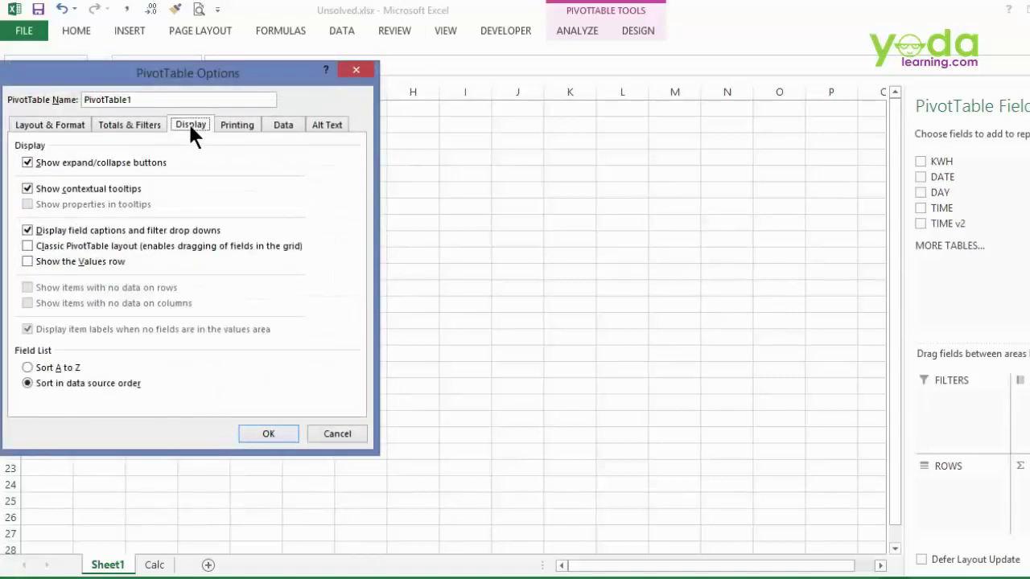
{"action": "left_click", "coordinate": [54, 248]}
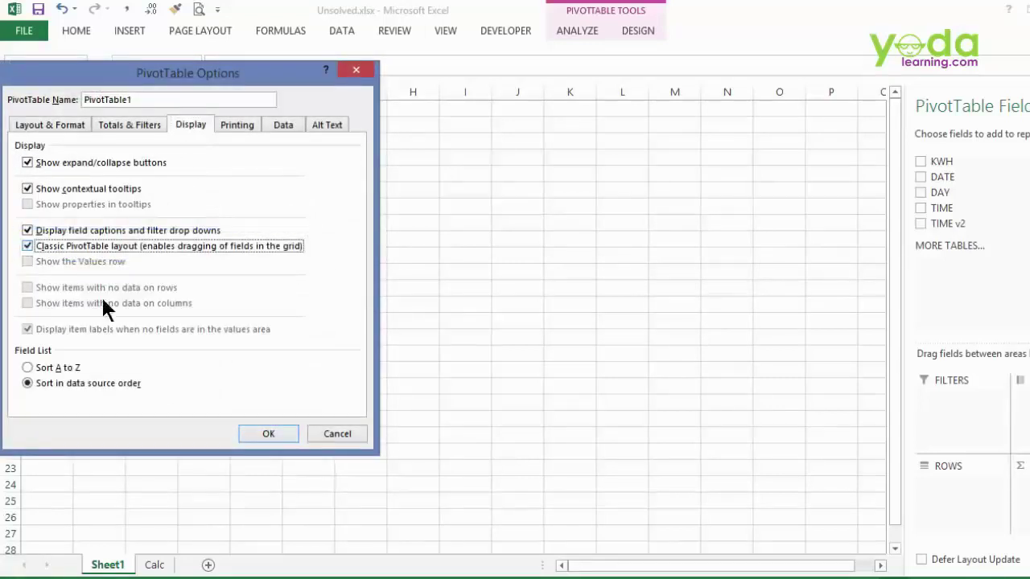
{"action": "left_click", "coordinate": [282, 434]}
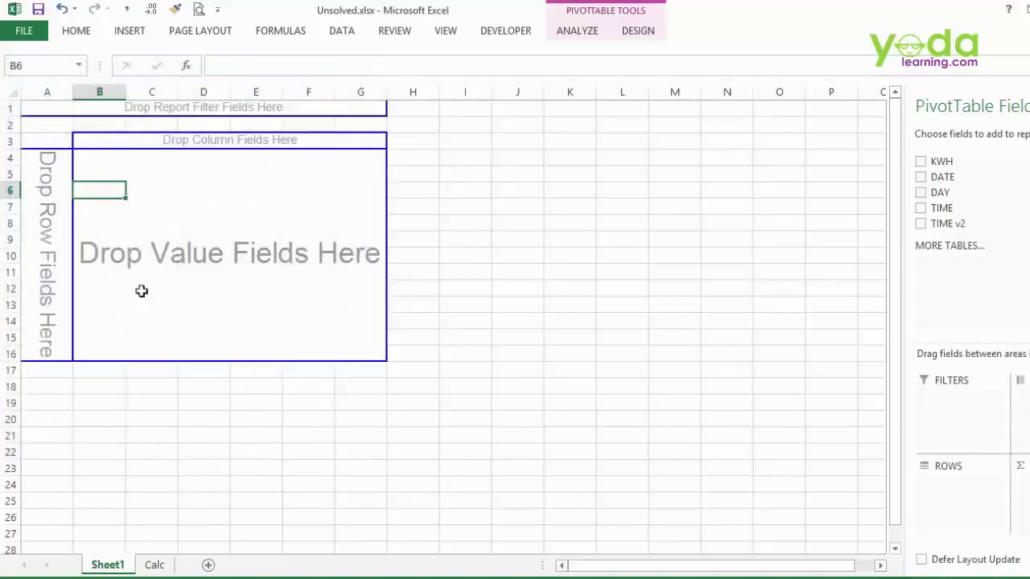
- Place the DATE field in the pivot's row area
{"action": "mouse_move", "coordinate": [104, 157]}
{"action": "left_mouse_down"}
{"action": "mouse_move", "coordinate": [301, 239]}
{"action": "mouse_move", "coordinate": [365, 350]}
{"action": "left_mouse_up"}
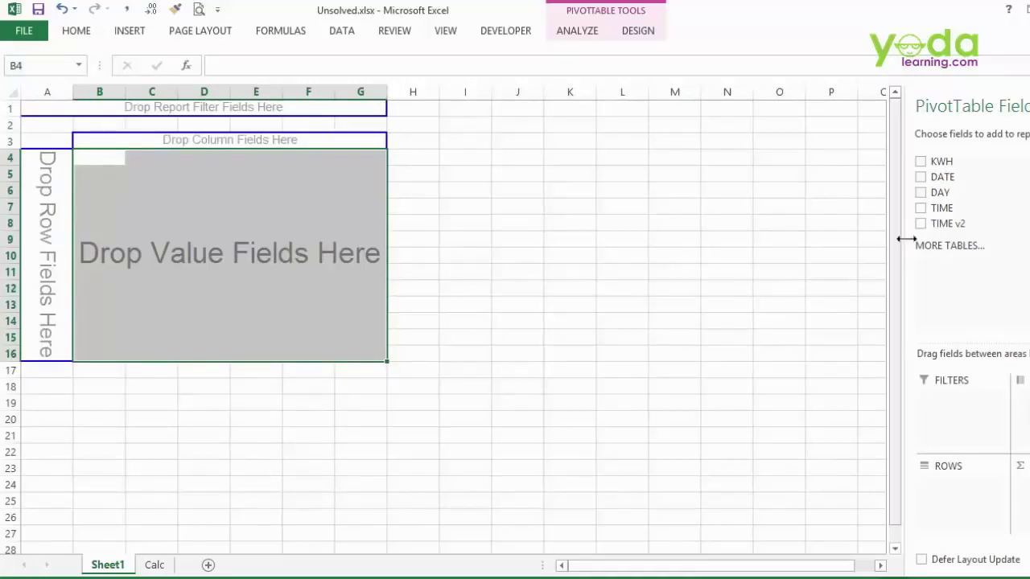
{"action": "left_click_drag", "start_coordinate": [937, 177], "coordinate": [34, 215]}
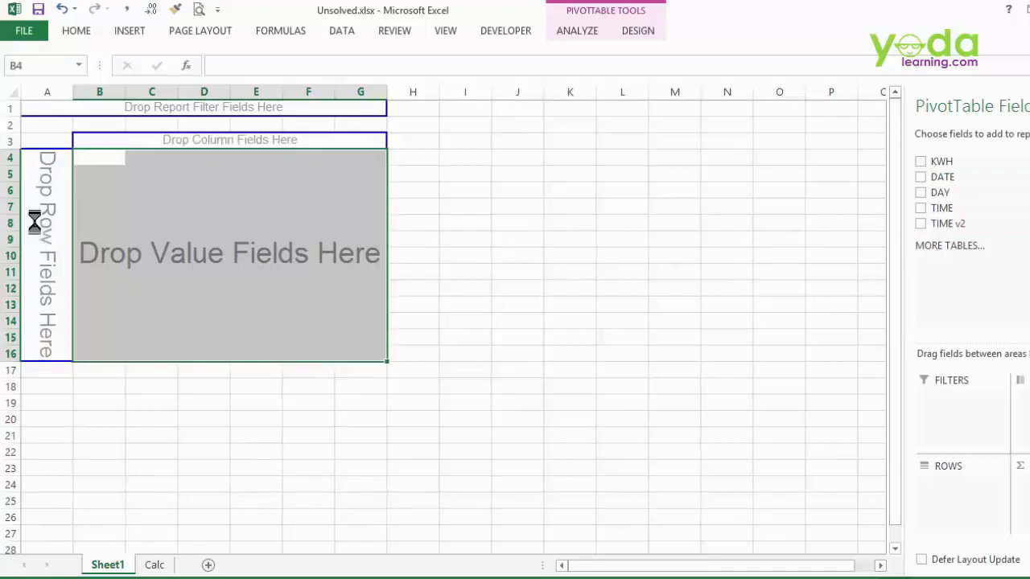
{"action": "left_click", "coordinate": [921, 177]}
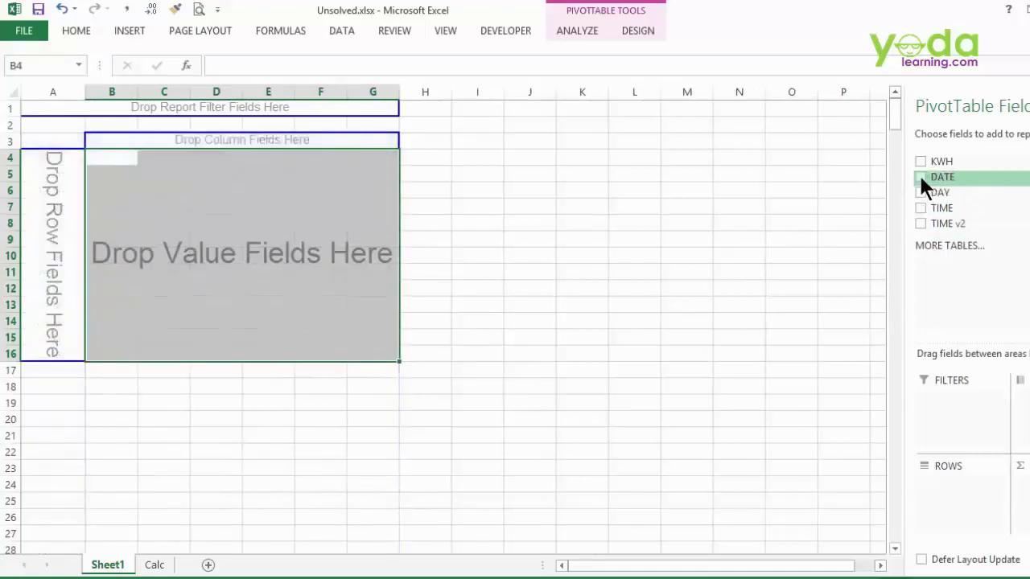
{"action": "left_click_drag", "start_coordinate": [921, 179], "coordinate": [954, 501]}
{"action": "left_click", "coordinate": [920, 176]}
{"action": "left_click", "coordinate": [920, 176]}
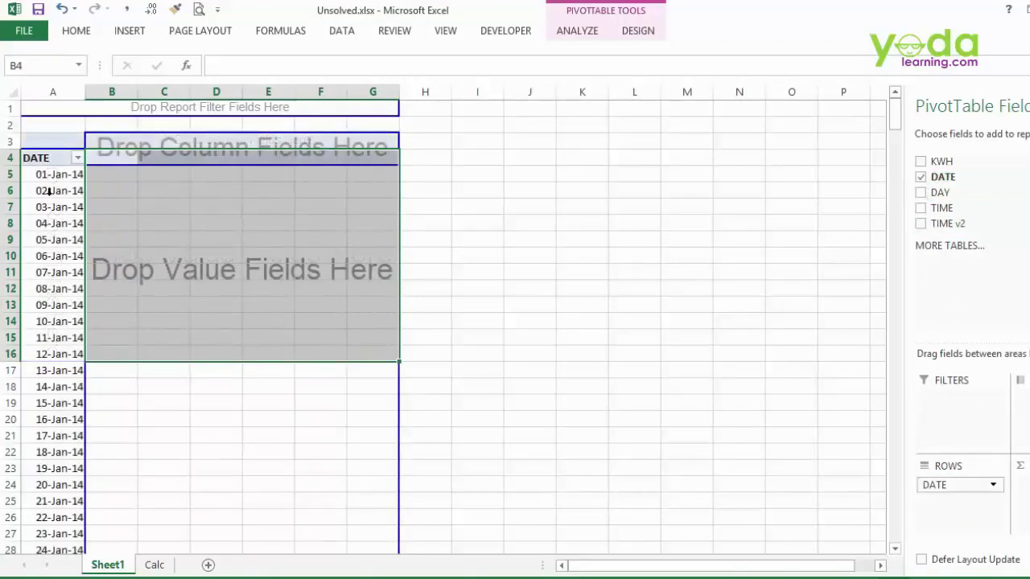
- Group the date rows by months so they read Jan through Dec
{"action": "left_click", "coordinate": [46, 175]}
{"action": "right_click", "coordinate": [48, 177]}
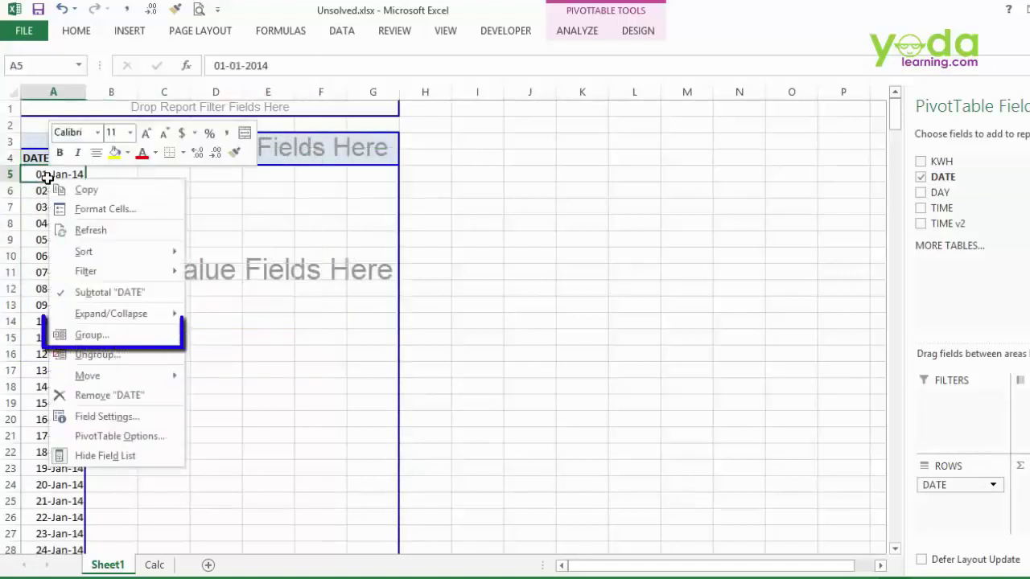
{"action": "left_click", "coordinate": [112, 345]}
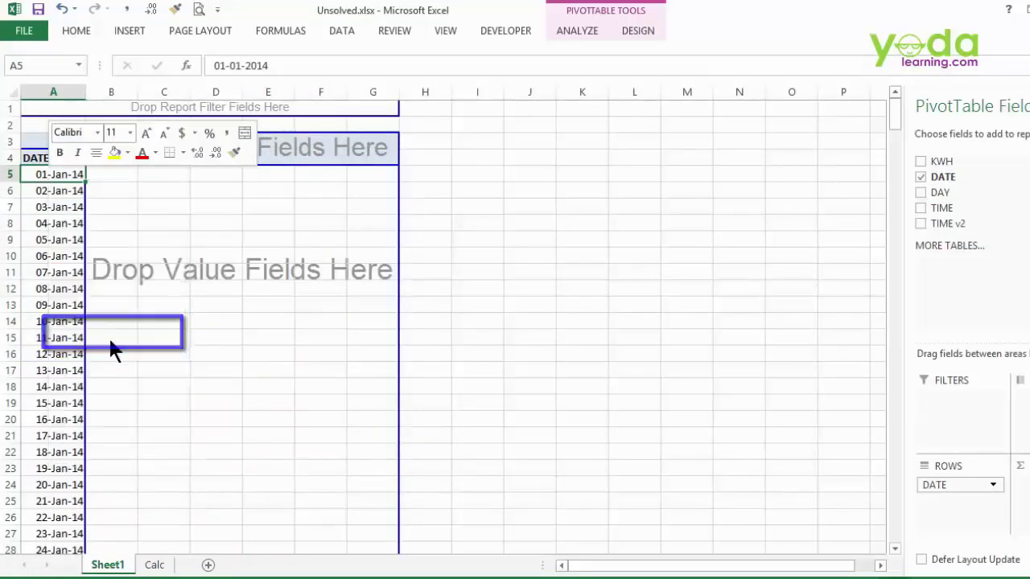
{"action": "double_click", "coordinate": [59, 356]}
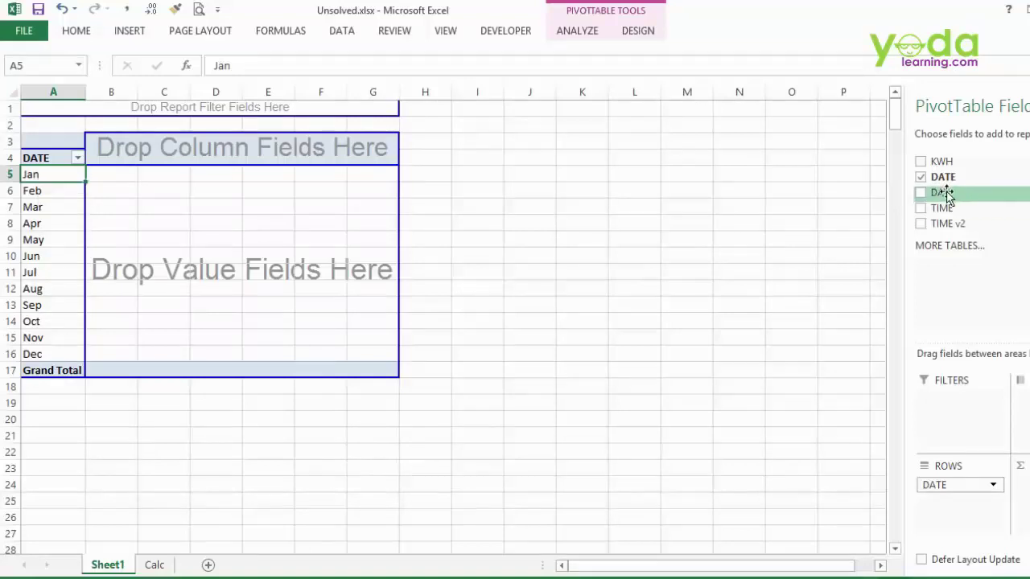
- Add DAY as pivot columns and move Sun to the end of the weekdays
{"action": "left_click_drag", "start_coordinate": [943, 193], "coordinate": [240, 152]}
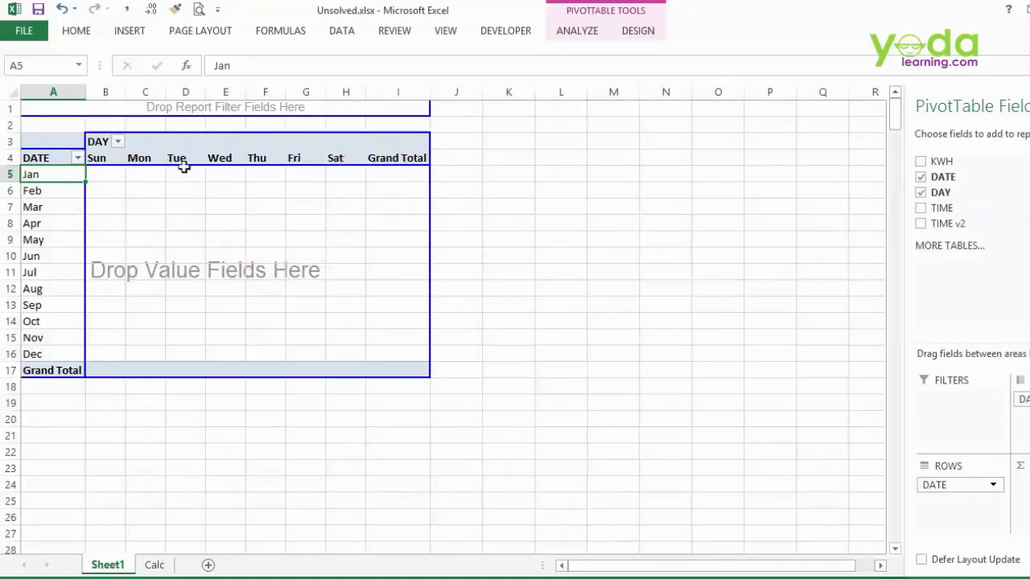
{"action": "left_click", "coordinate": [105, 161]}
{"action": "right_click", "coordinate": [105, 161]}
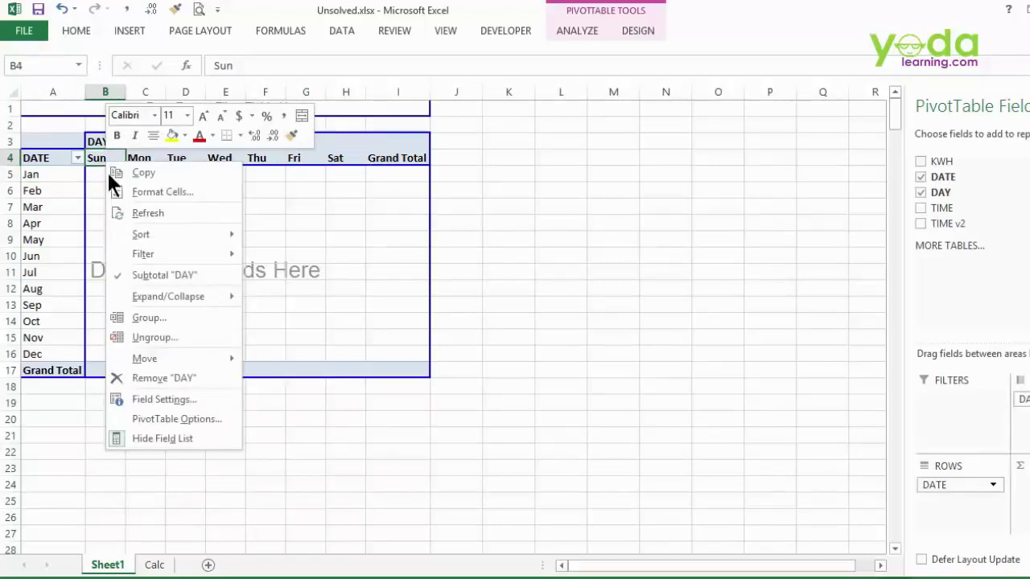
{"action": "mouse_move", "coordinate": [168, 362]}
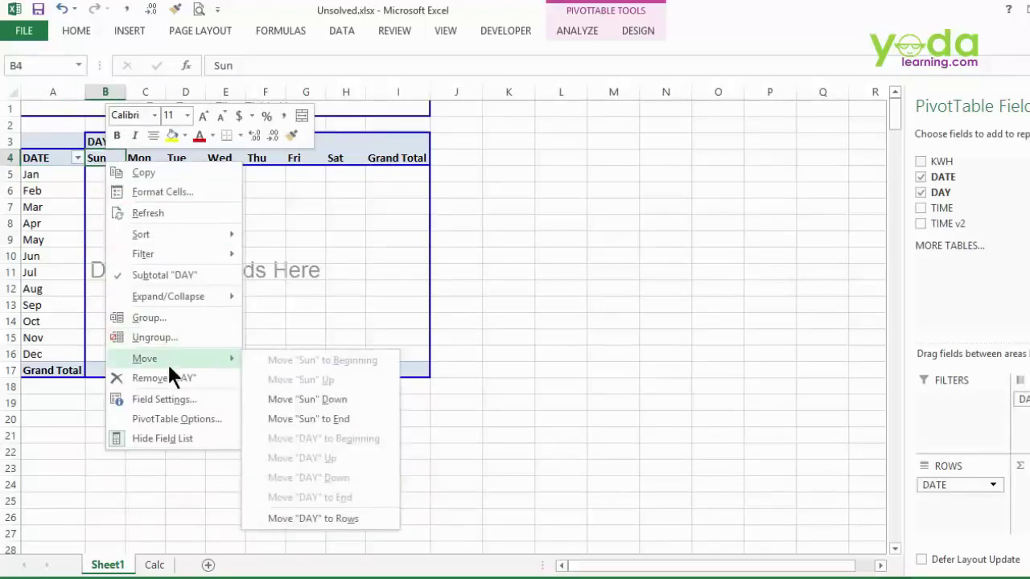
{"action": "left_click", "coordinate": [317, 419]}
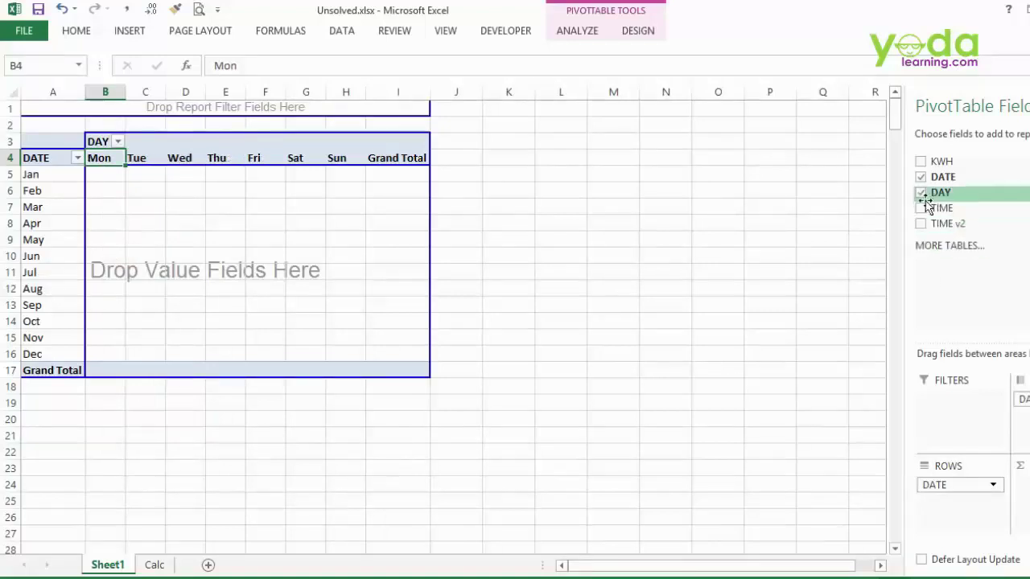
- Sum KWH into the pivot values, formatted with two decimals and thousands separators
{"action": "left_click", "coordinate": [115, 175]}
{"action": "mouse_move", "coordinate": [141, 186]}
{"action": "left_mouse_down"}
{"action": "mouse_move", "coordinate": [234, 225]}
{"action": "mouse_move", "coordinate": [414, 354]}
{"action": "left_mouse_up"}
{"action": "left_click_drag", "start_coordinate": [925, 165], "coordinate": [281, 271]}
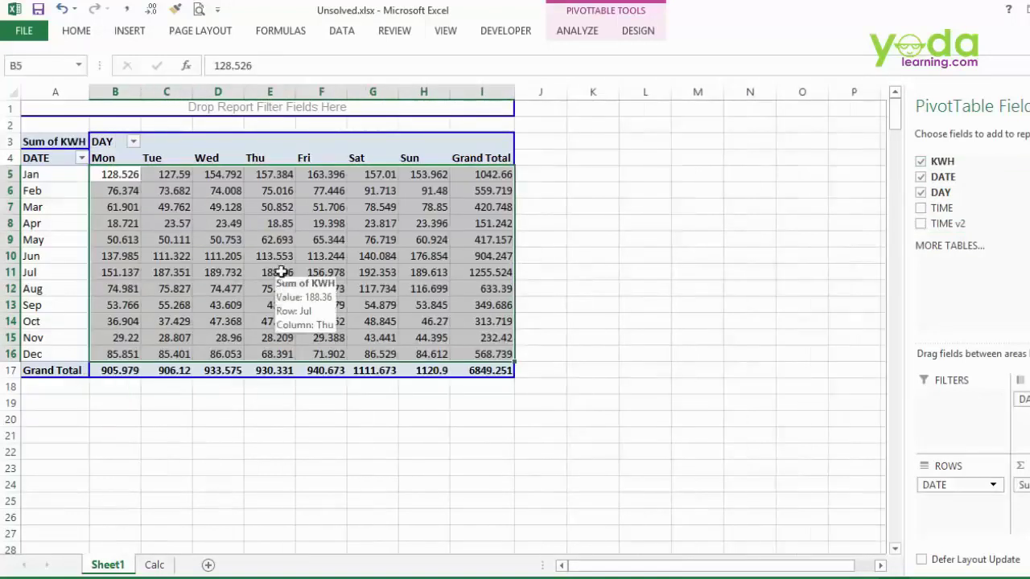
{"action": "left_click_drag", "start_coordinate": [115, 173], "coordinate": [473, 368]}
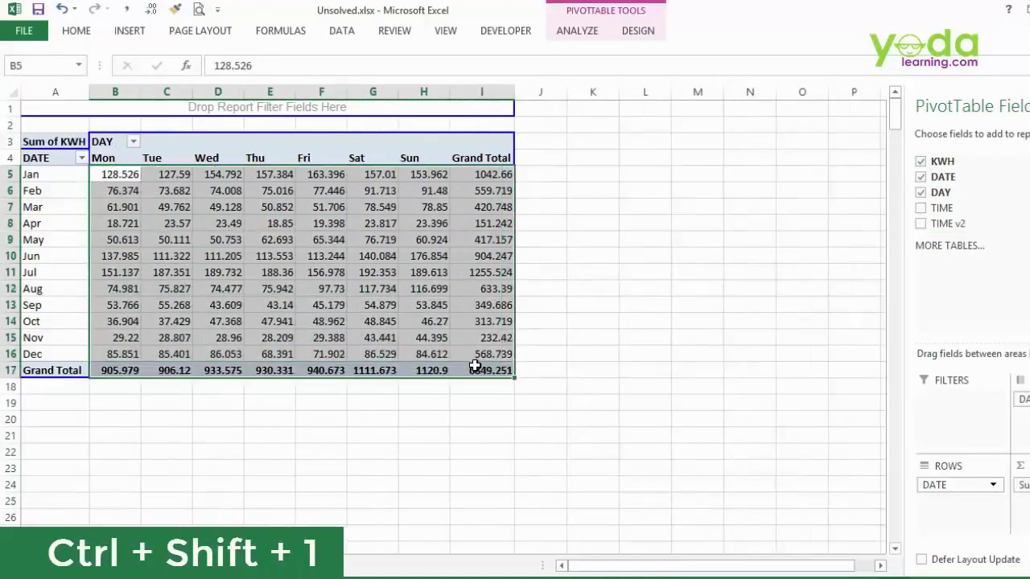
{"action": "key", "text": "ctrl+shift+1"}
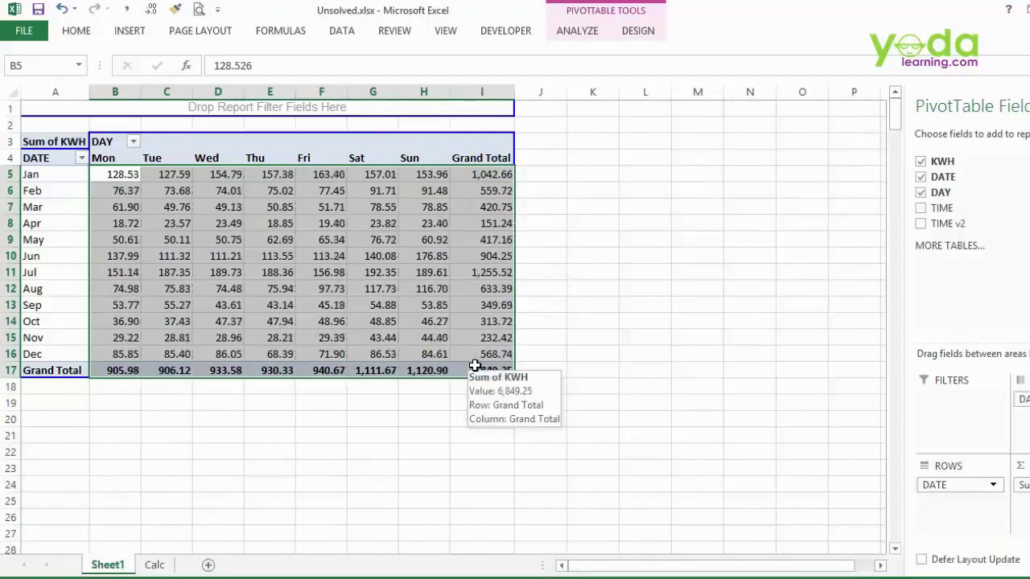
{"action": "left_click", "coordinate": [467, 368]}
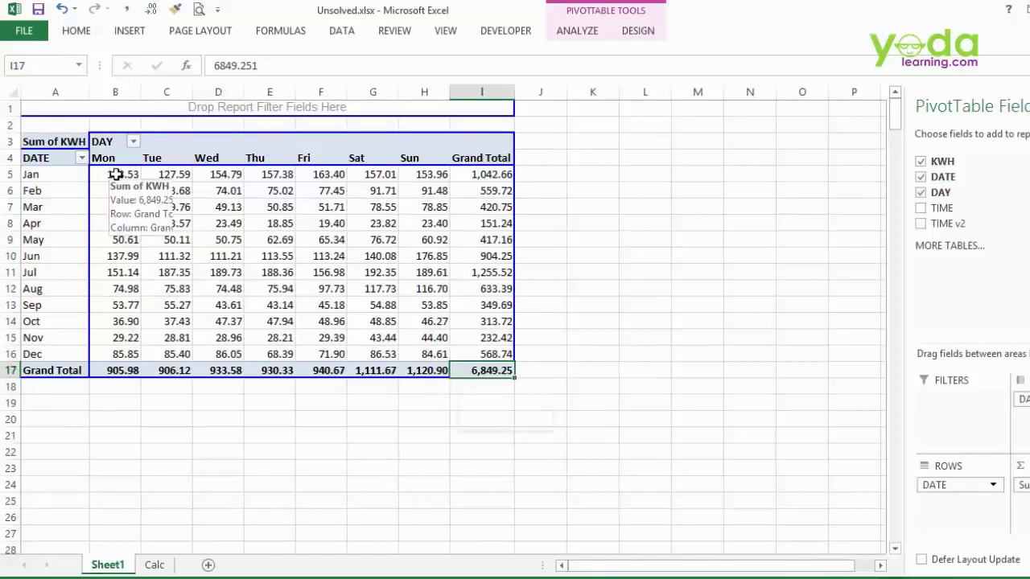
{"action": "left_click_drag", "start_coordinate": [117, 175], "coordinate": [421, 349]}
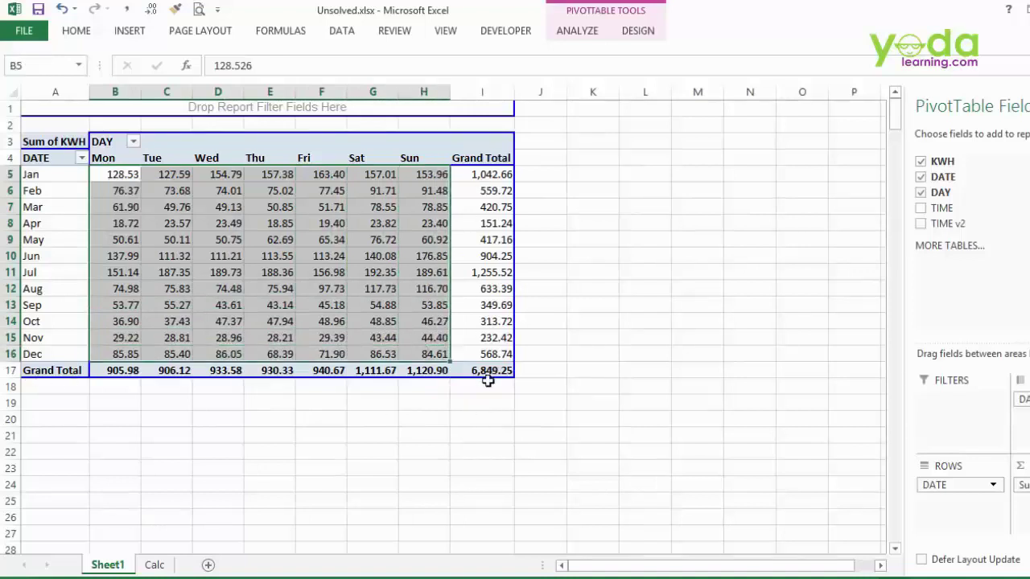
{"action": "left_click", "coordinate": [78, 36]}
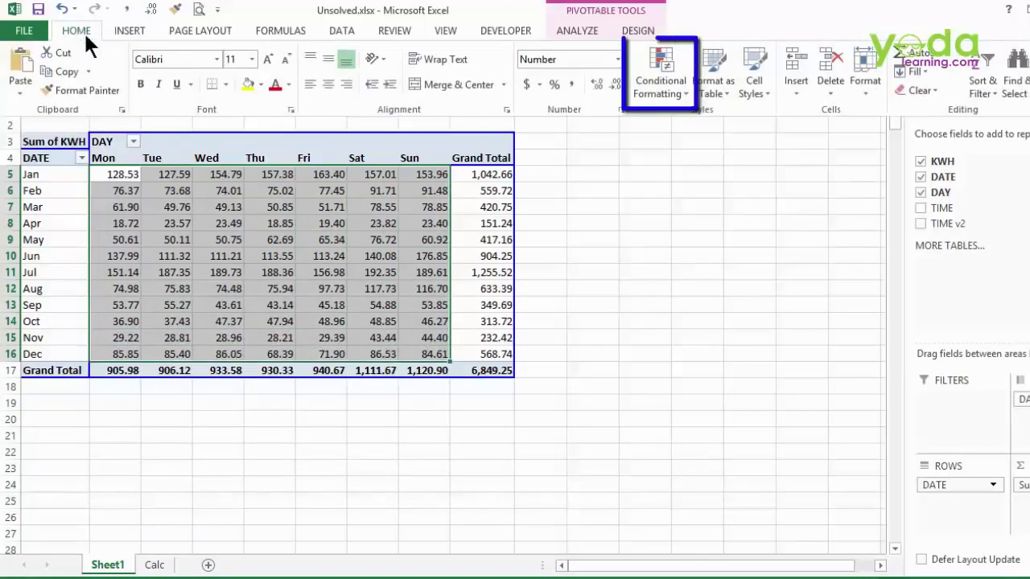
- Apply the Red - White Color Scale to the monthly weekday values B5:H16
{"action": "left_click", "coordinate": [651, 85]}
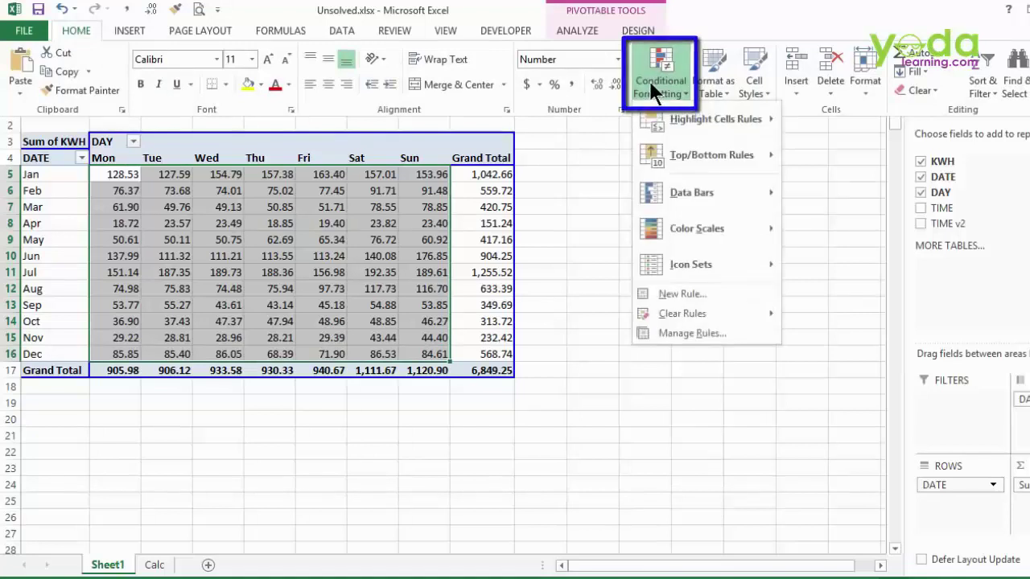
{"action": "mouse_move", "coordinate": [682, 230]}
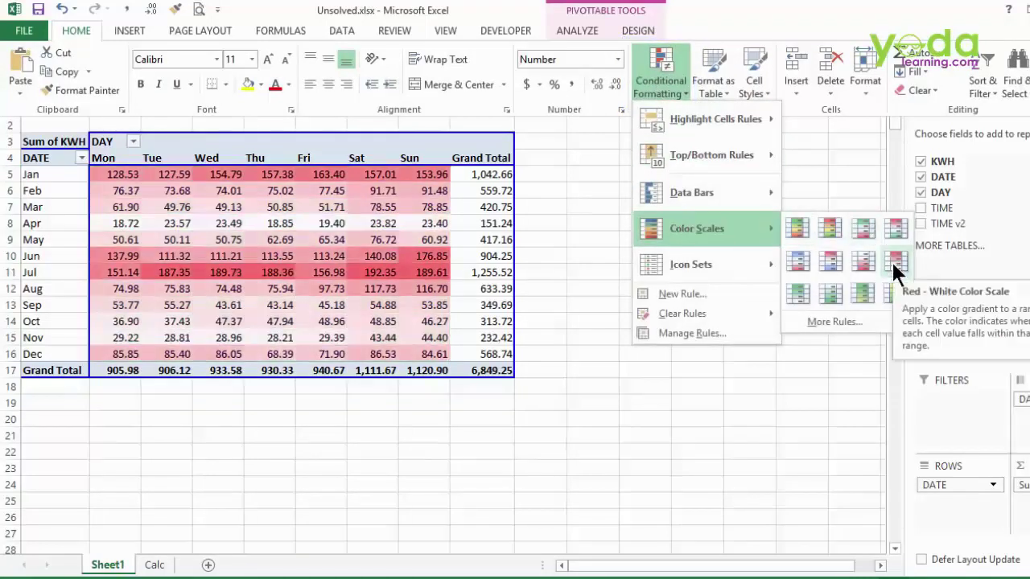
{"action": "left_click", "coordinate": [893, 264]}
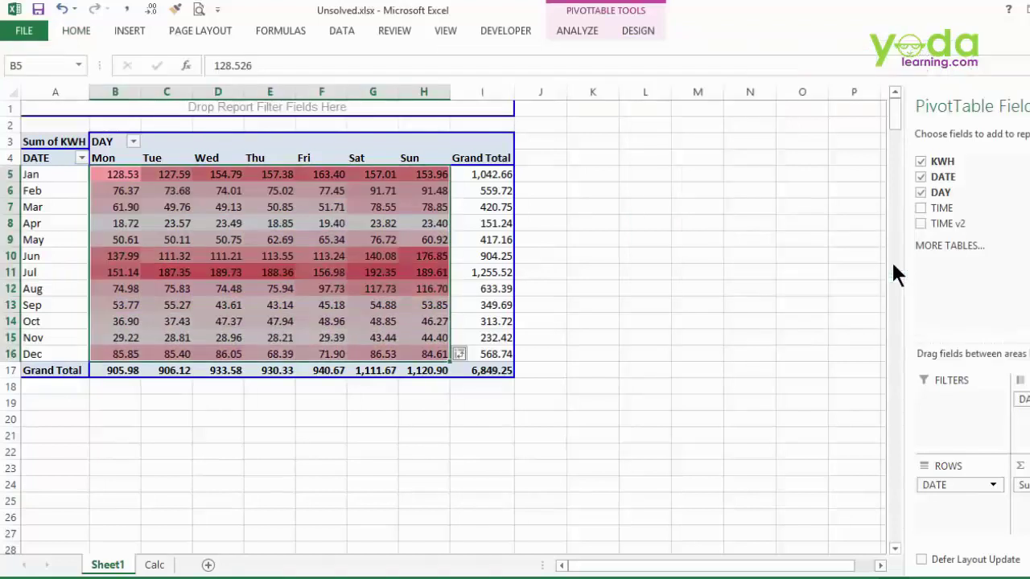
{"action": "left_click", "coordinate": [536, 173]}
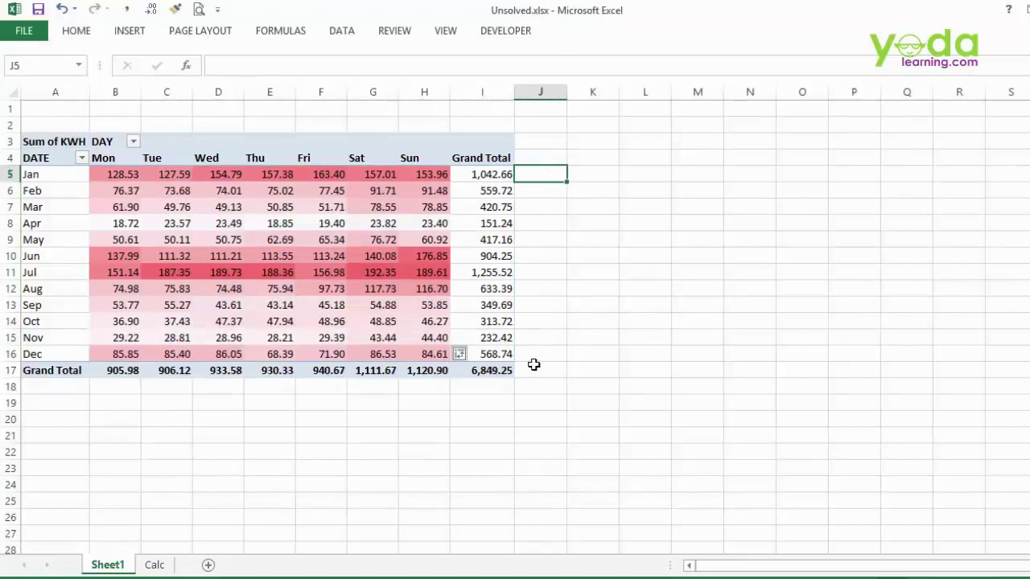
- Insert a line sparkline in J5 from January's weekday values B5:H5
{"action": "left_click", "coordinate": [127, 29]}
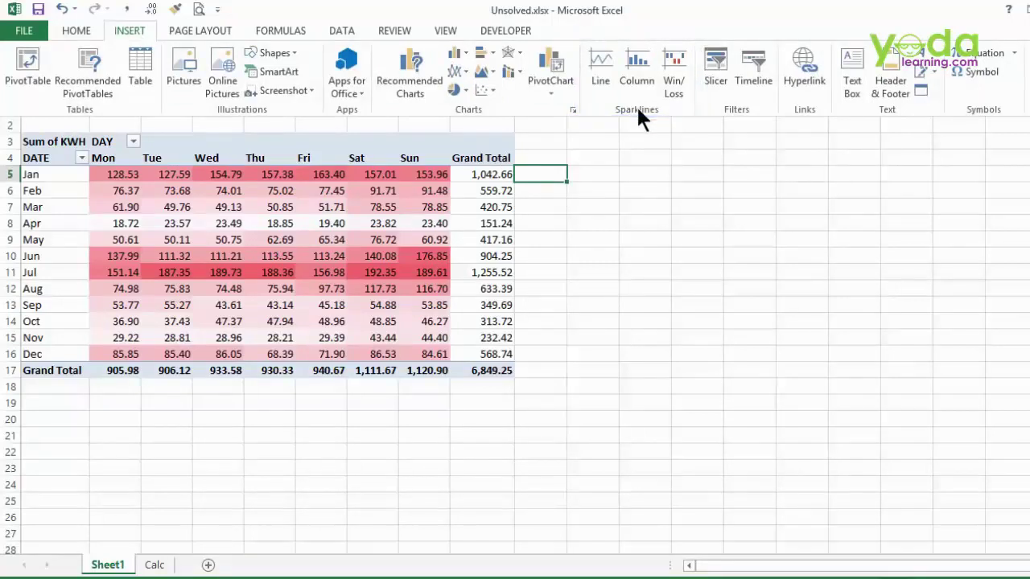
{"action": "left_click", "coordinate": [599, 66]}
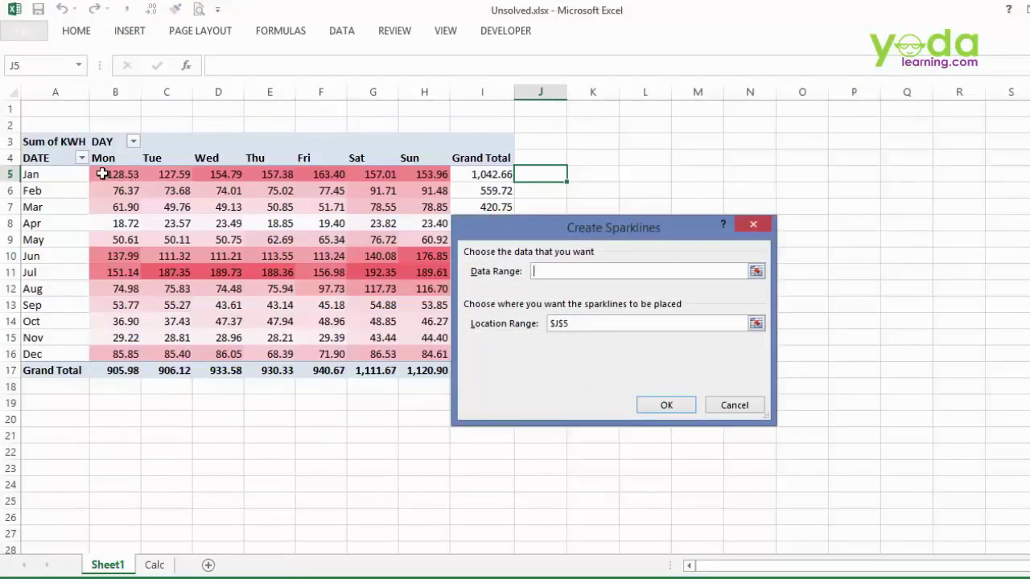
{"action": "left_click_drag", "start_coordinate": [102, 173], "coordinate": [411, 169]}
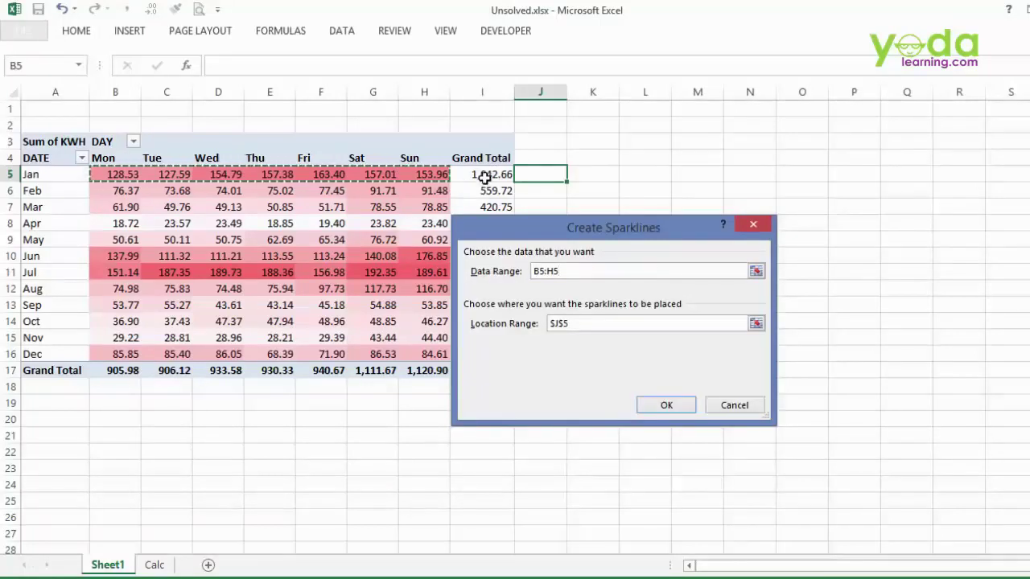
{"action": "left_click", "coordinate": [660, 406]}
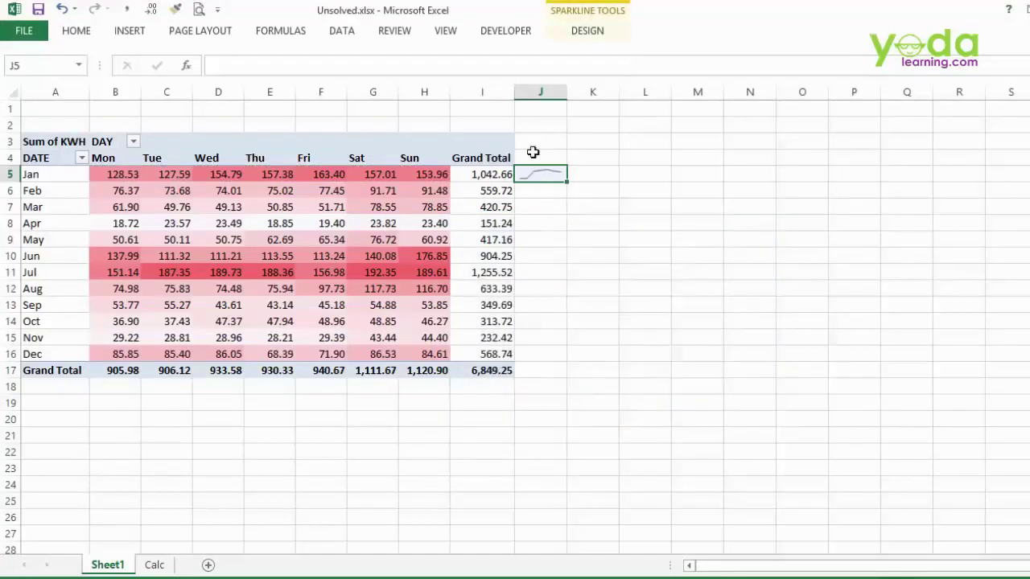
- Copy the January sparkline down column J through December's row J16
{"action": "left_click", "coordinate": [584, 30]}
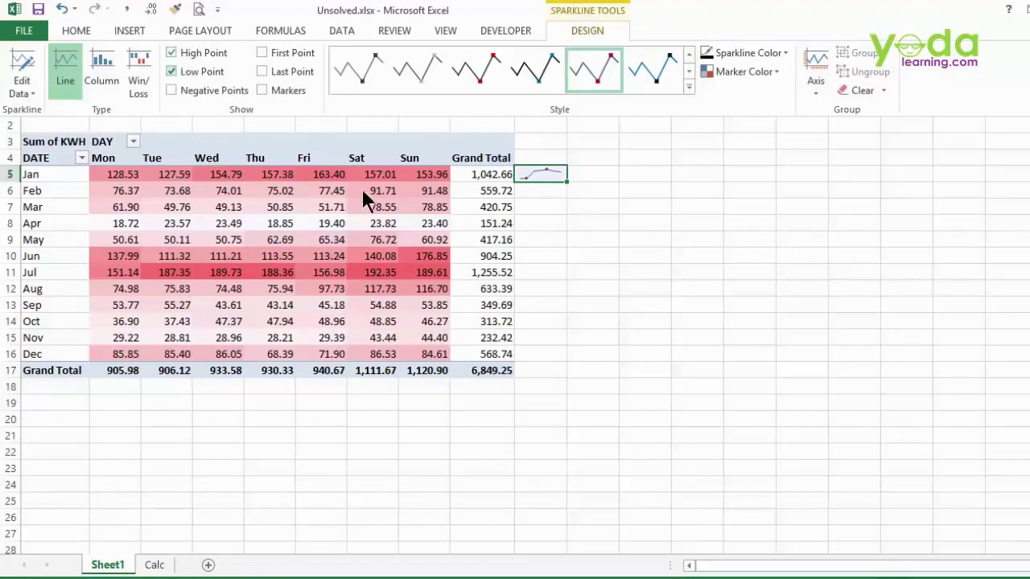
{"action": "left_click", "coordinate": [566, 178]}
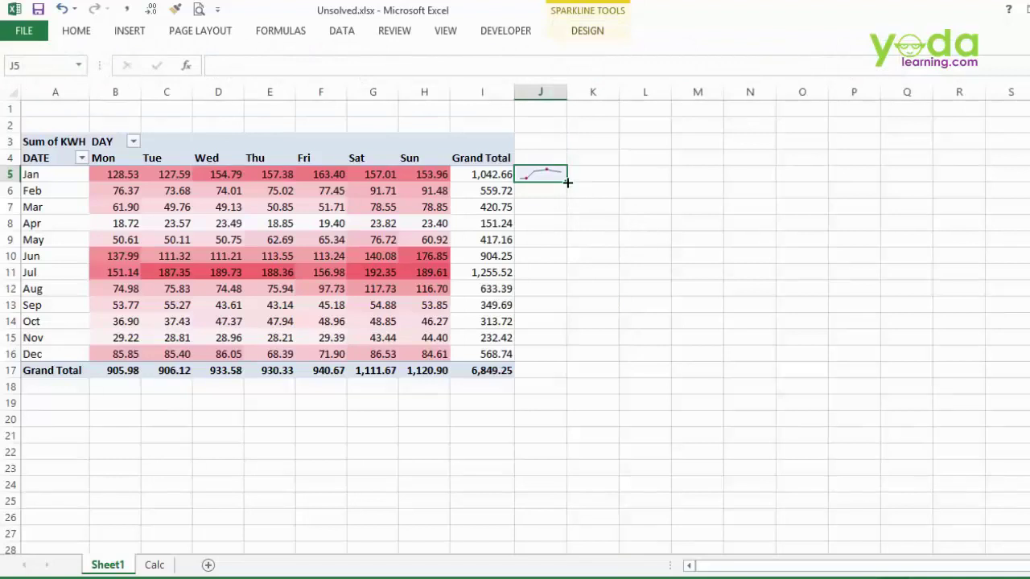
{"action": "left_click_drag", "start_coordinate": [568, 178], "coordinate": [555, 364]}
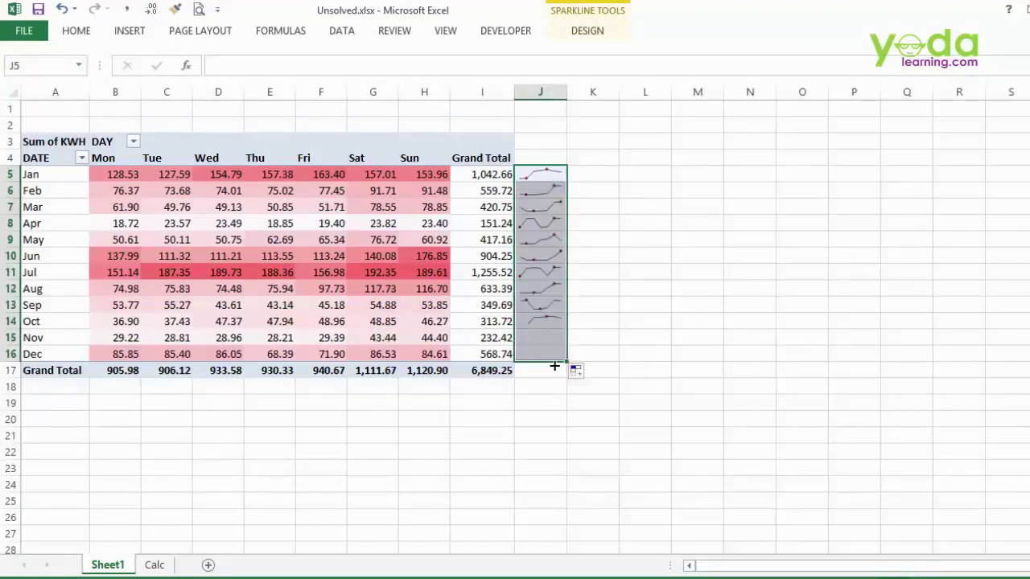
{"action": "left_click", "coordinate": [267, 225]}
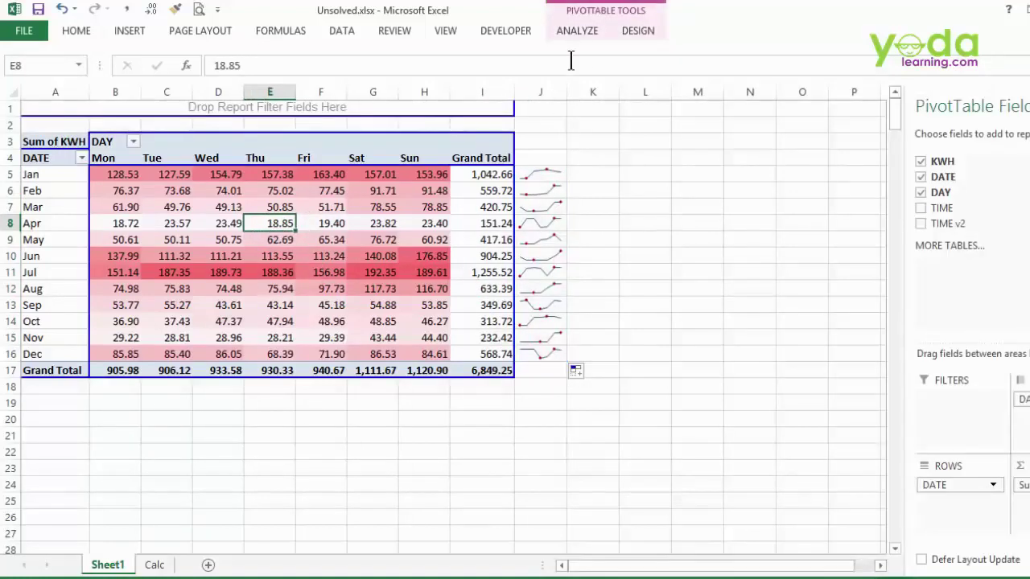
- Insert a TIME v2 slicer and place it beside the sparklines next to column J
{"action": "left_click", "coordinate": [581, 34]}
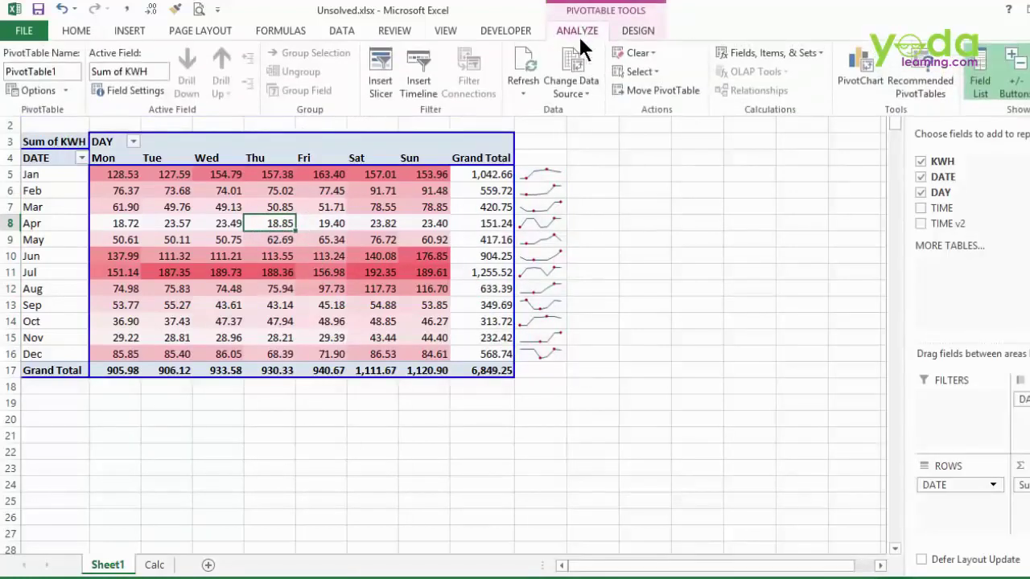
{"action": "left_click", "coordinate": [383, 66]}
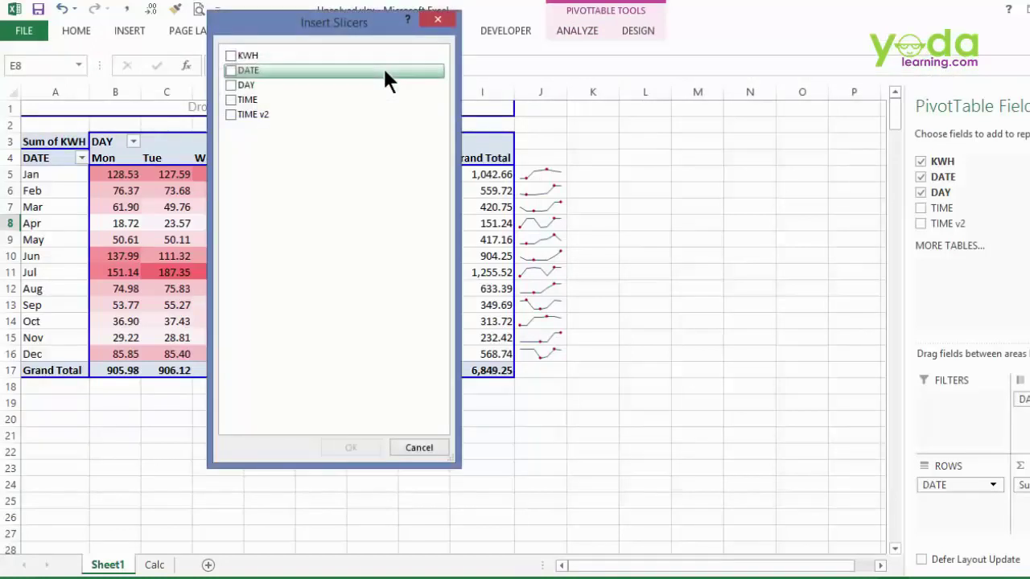
{"action": "left_click", "coordinate": [231, 115]}
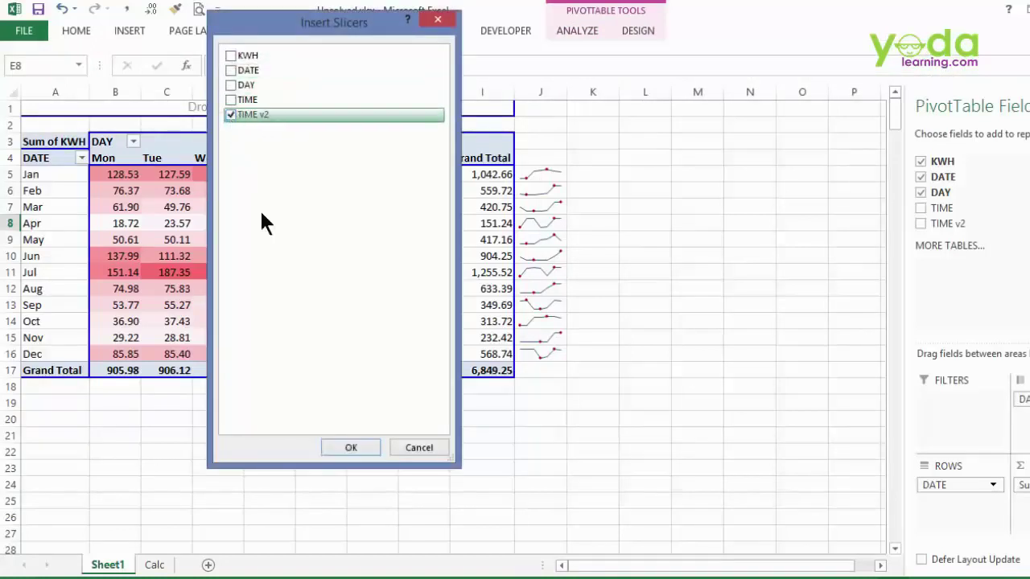
{"action": "left_click", "coordinate": [348, 448]}
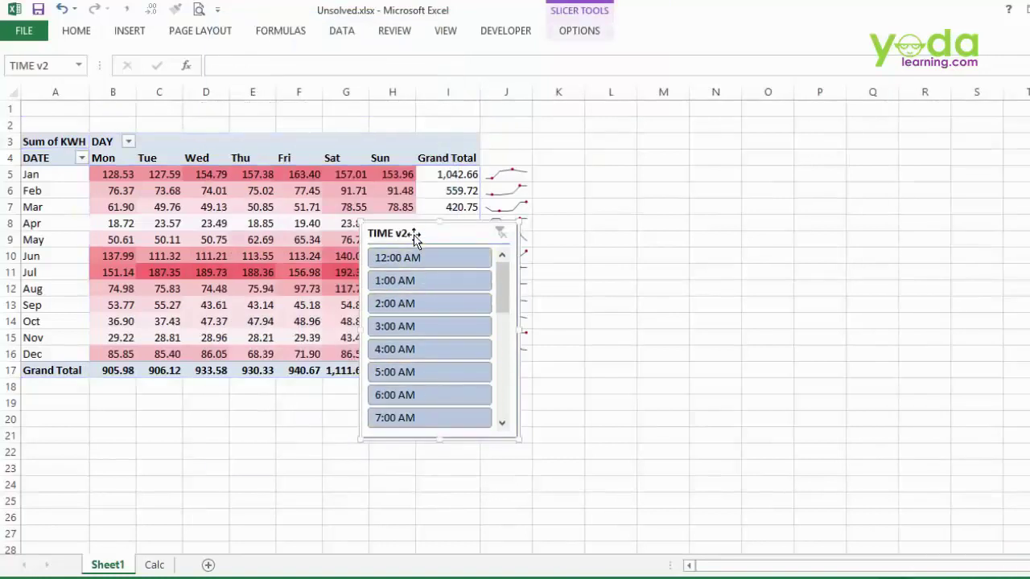
{"action": "left_click_drag", "start_coordinate": [413, 236], "coordinate": [594, 155]}
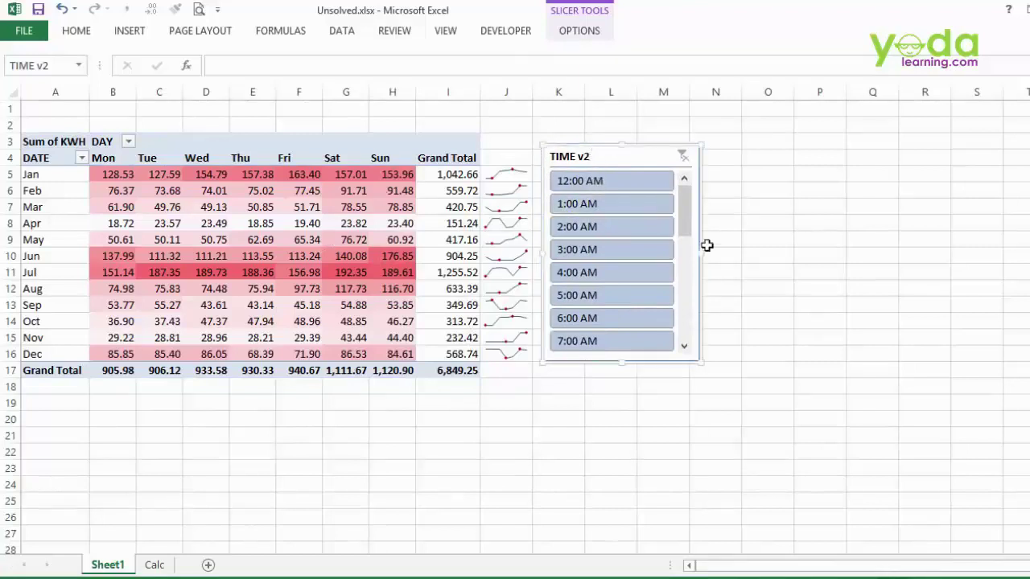
- Test the slicer with 1:00 AM and 5:00 AM, then clear the filter to show all hours
{"action": "left_click", "coordinate": [605, 204]}
{"action": "left_click", "coordinate": [556, 288]}
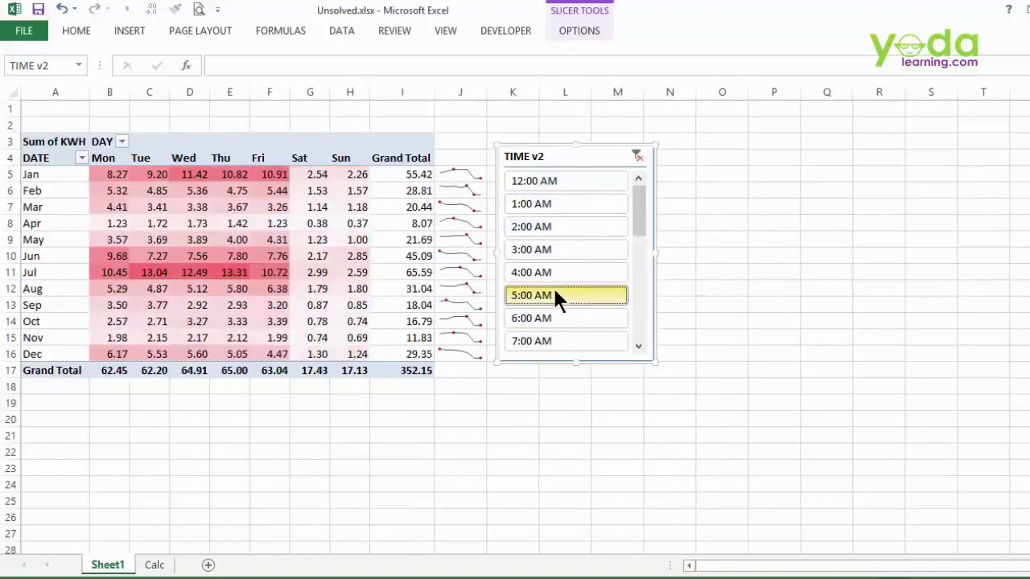
{"action": "left_click", "coordinate": [638, 154]}
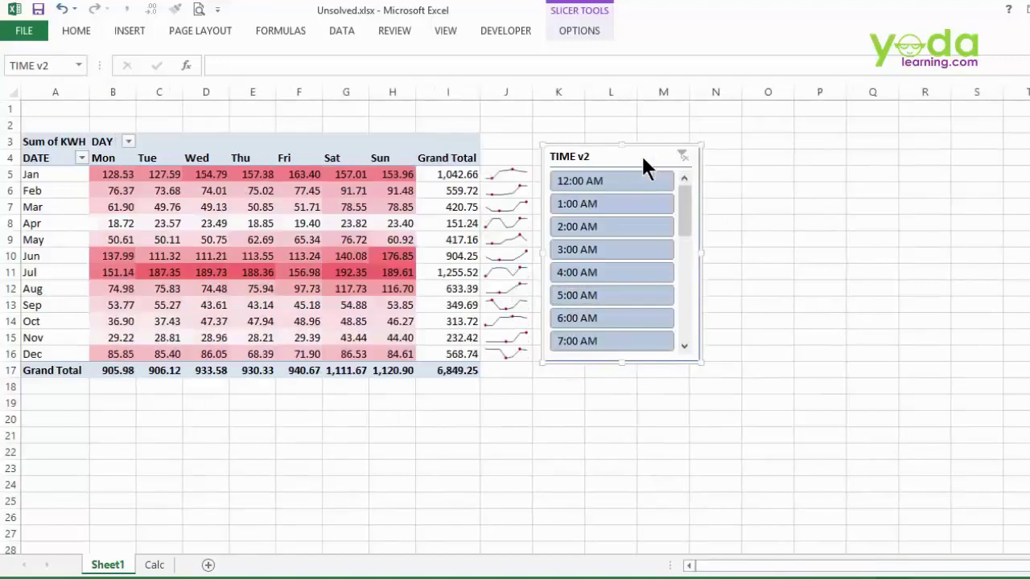
{"action": "left_click", "coordinate": [246, 229]}
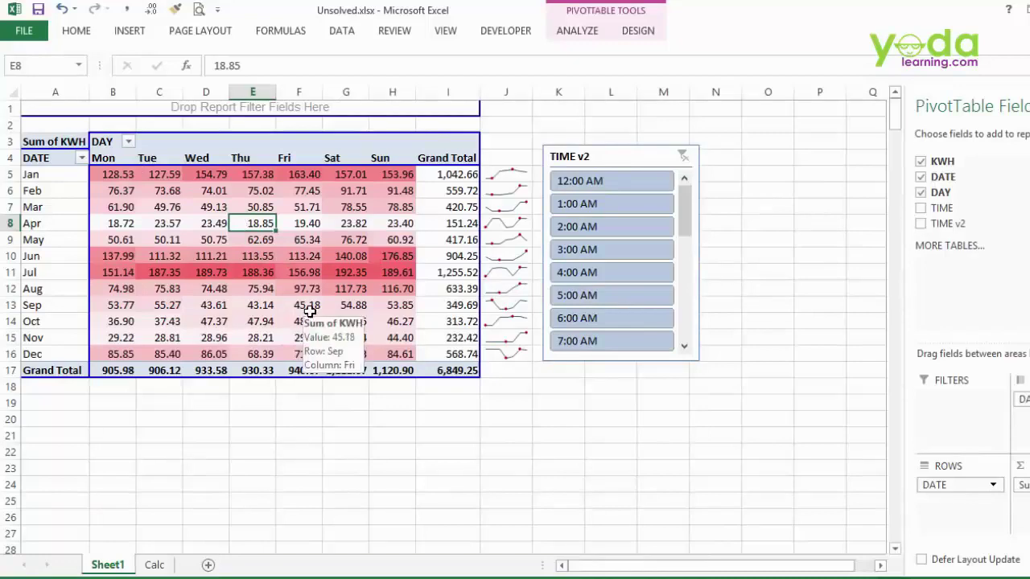
- Create a PivotChart on a new sheet with F11, make every weekday series Stacked Column, then return to Sheet1
{"action": "key", "text": "F11"}
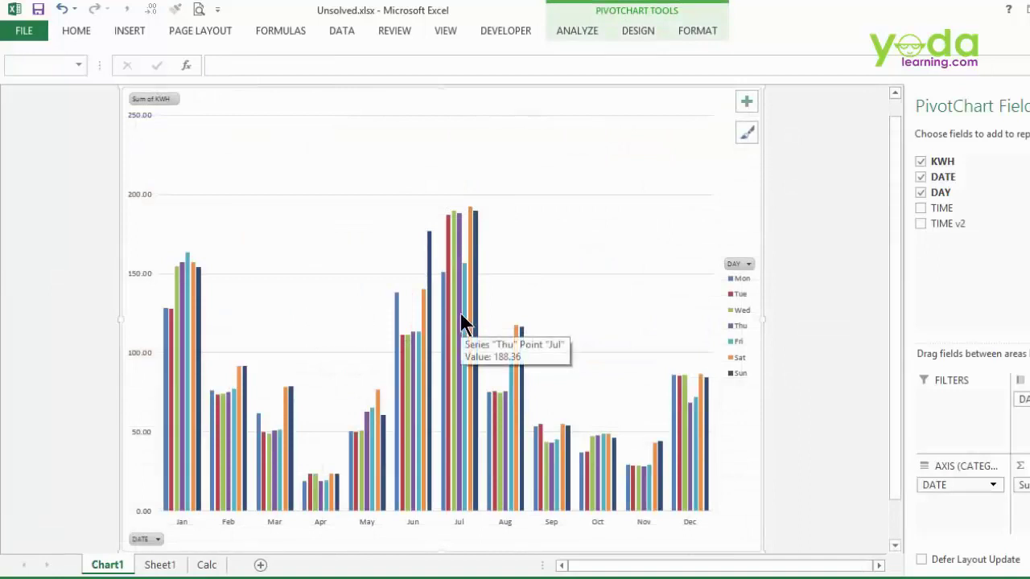
{"action": "right_click", "coordinate": [460, 314]}
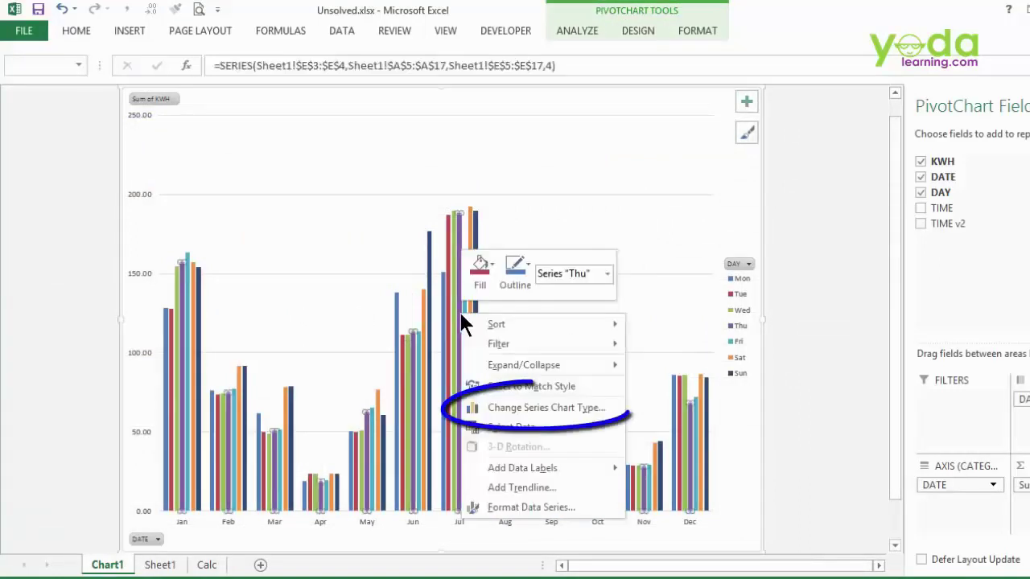
{"action": "left_click", "coordinate": [529, 408]}
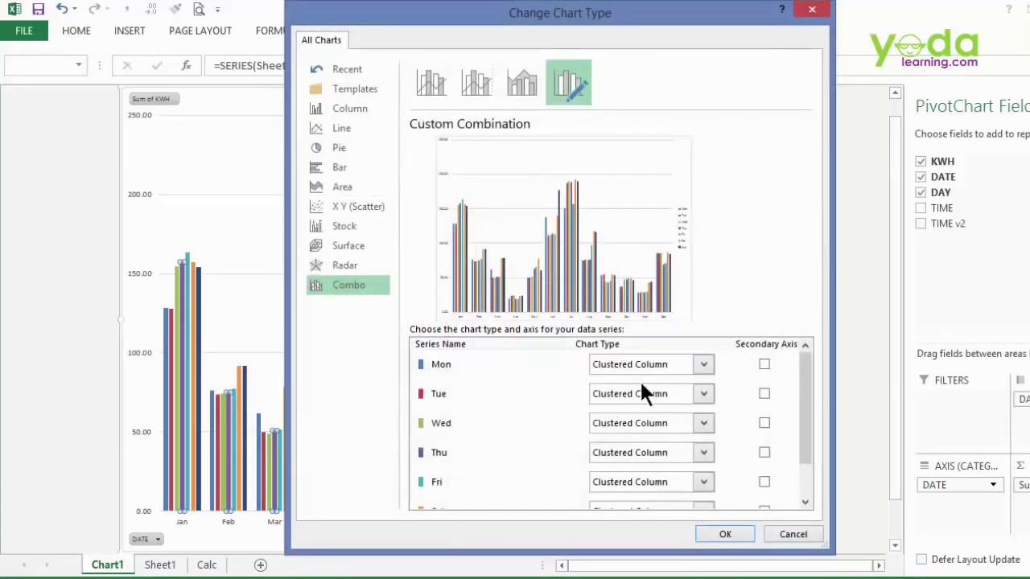
{"action": "left_click", "coordinate": [664, 364]}
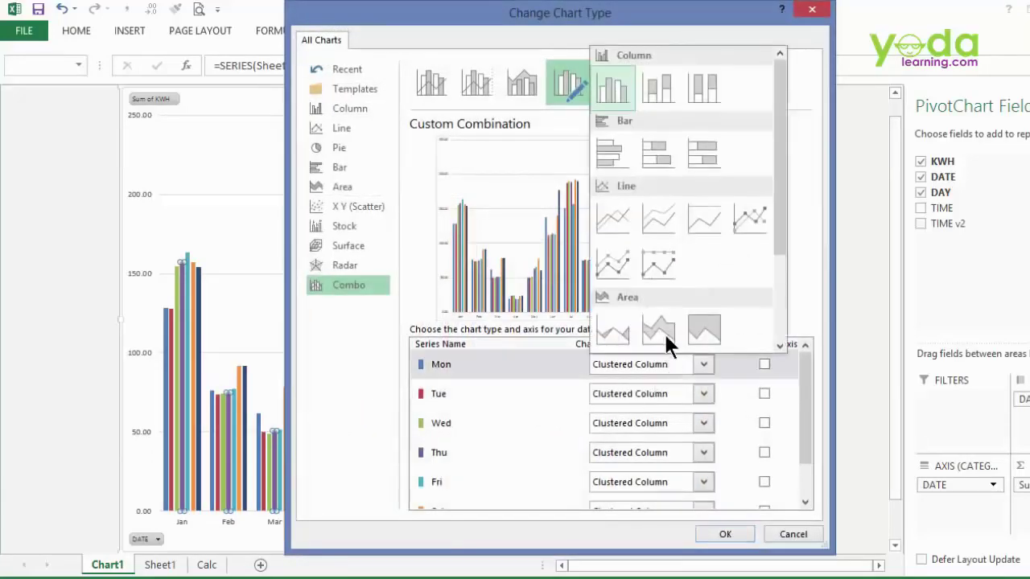
{"action": "left_click", "coordinate": [664, 85]}
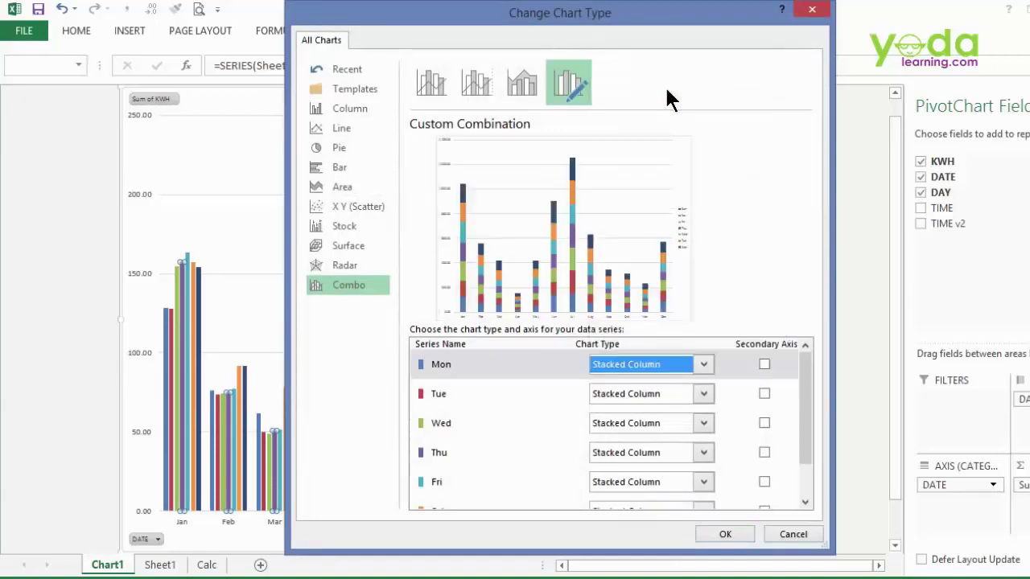
{"action": "left_click", "coordinate": [725, 535]}
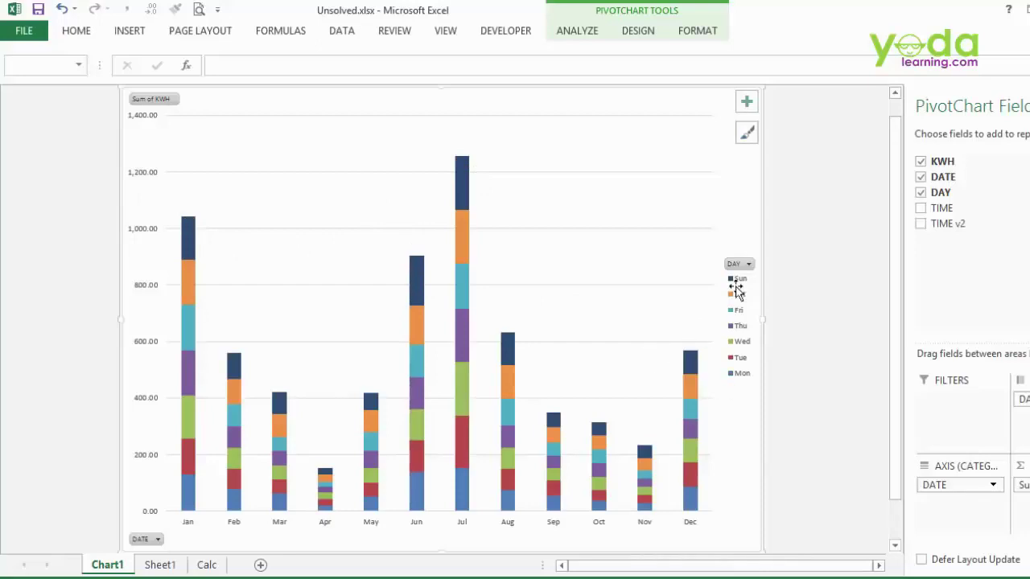
{"action": "left_click", "coordinate": [160, 565]}
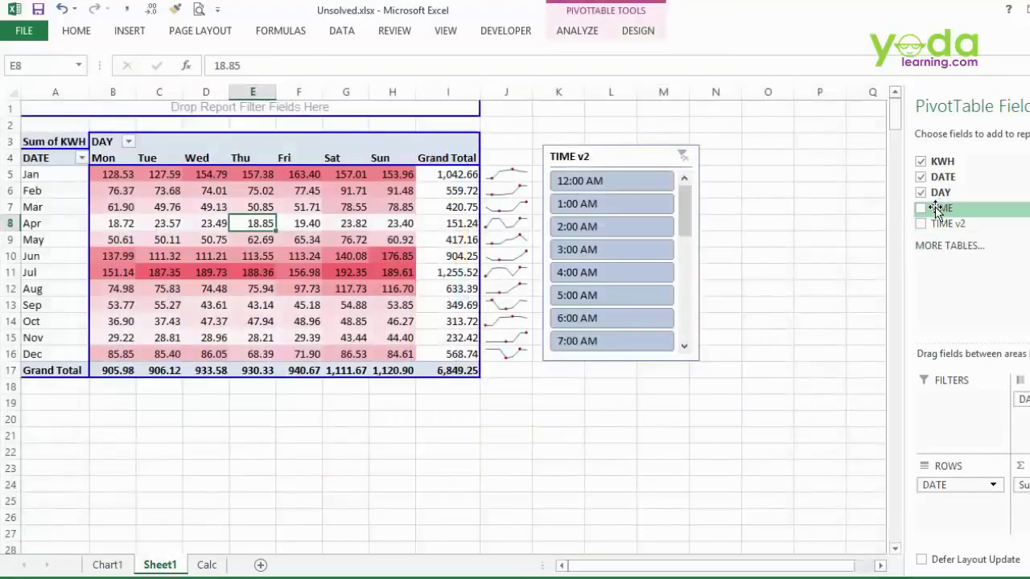
- Add TIME to the pivot table's Filters area, leaving all values selected
{"action": "left_click_drag", "start_coordinate": [938, 206], "coordinate": [263, 107]}
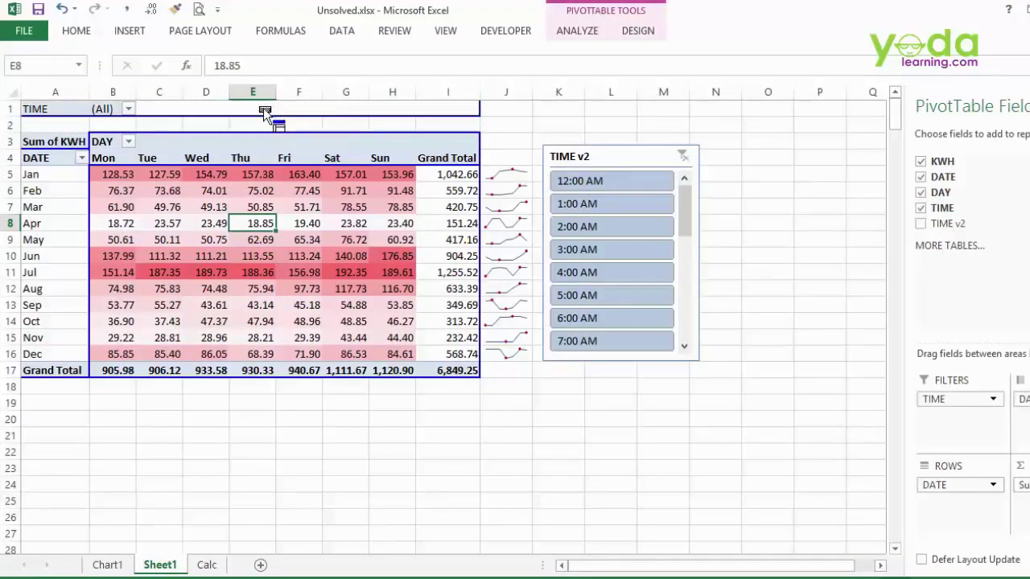
{"action": "left_click", "coordinate": [128, 109]}
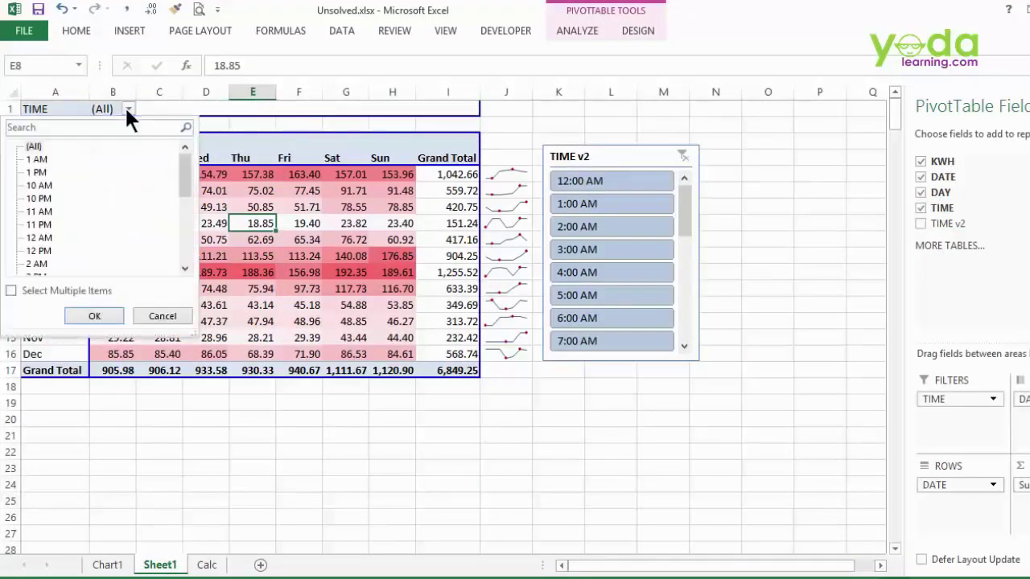
{"action": "mouse_move", "coordinate": [180, 163]}
{"action": "left_mouse_down"}
{"action": "mouse_move", "coordinate": [184, 230]}
{"action": "mouse_move", "coordinate": [181, 161]}
{"action": "left_mouse_up"}
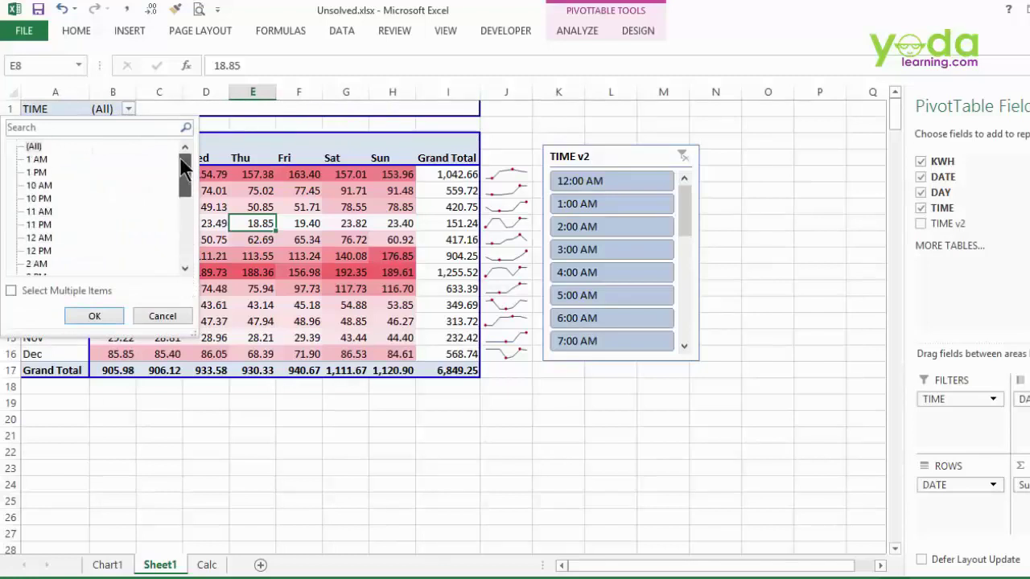
{"action": "left_click", "coordinate": [168, 317]}
- Run Show Report Filter Pages on TIME to create one pivot sheet per hour
{"action": "left_click", "coordinate": [572, 32]}
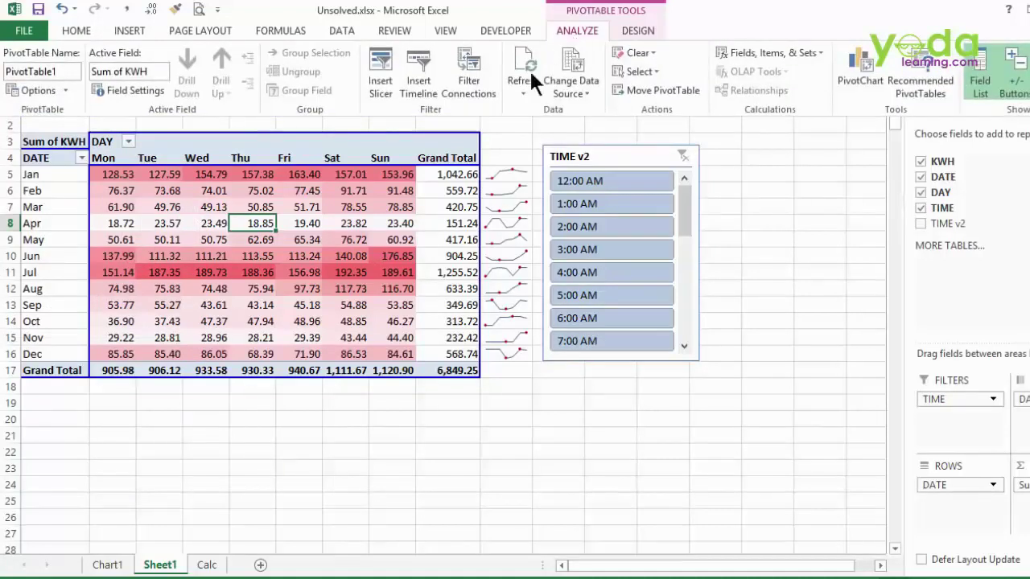
{"action": "left_click", "coordinate": [63, 89]}
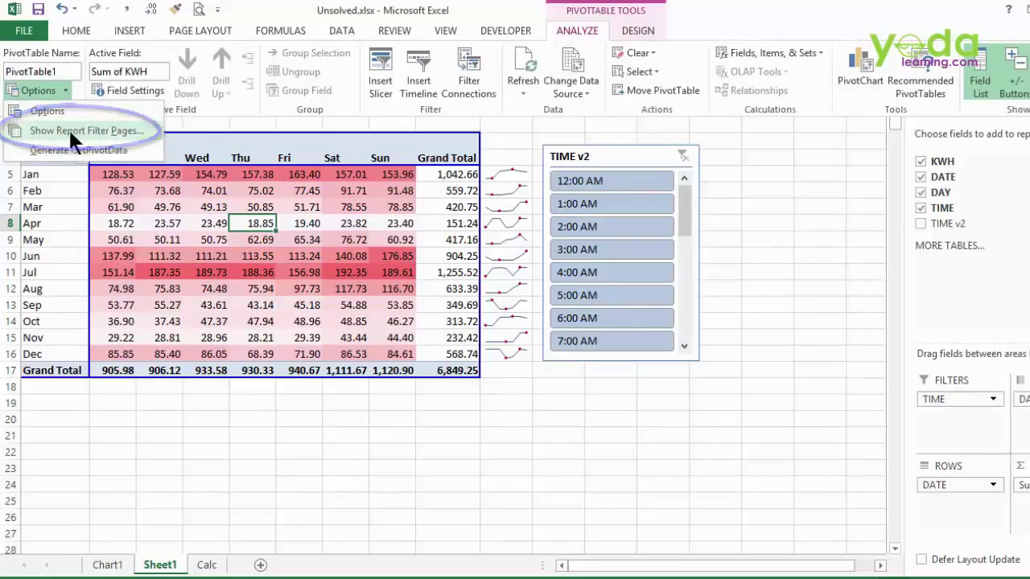
{"action": "left_click", "coordinate": [134, 132]}
{"action": "left_click", "coordinate": [351, 276]}
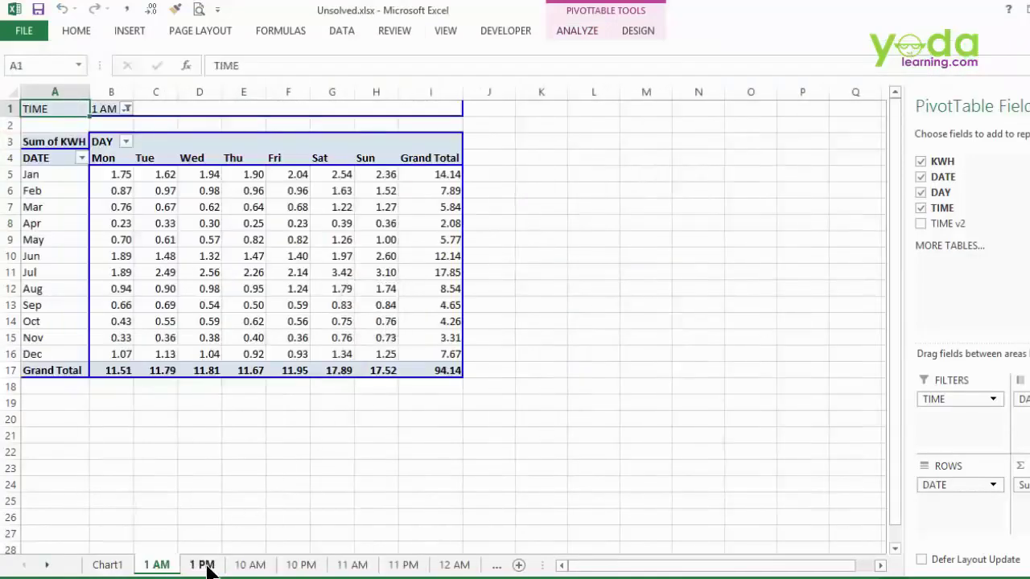
- Browse the new hour sheets (1 PM, 10 AM, 10 PM, 11 AM, 11 PM, 12 AM), then return to Sheet1
{"action": "left_click", "coordinate": [203, 565]}
{"action": "left_click", "coordinate": [245, 564]}
{"action": "left_click", "coordinate": [306, 567]}
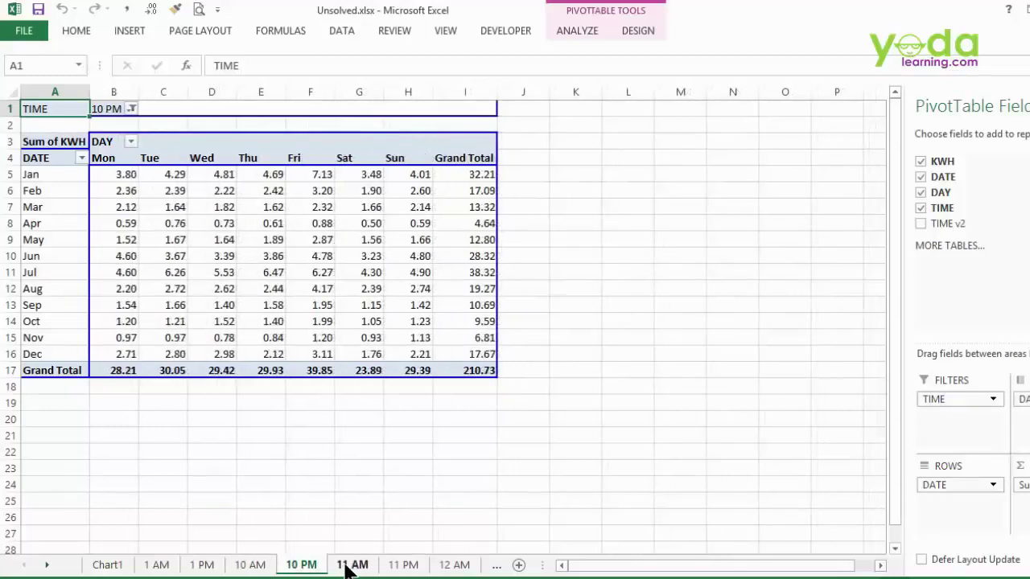
{"action": "left_click", "coordinate": [350, 566]}
{"action": "left_click", "coordinate": [402, 566]}
{"action": "left_click", "coordinate": [449, 567]}
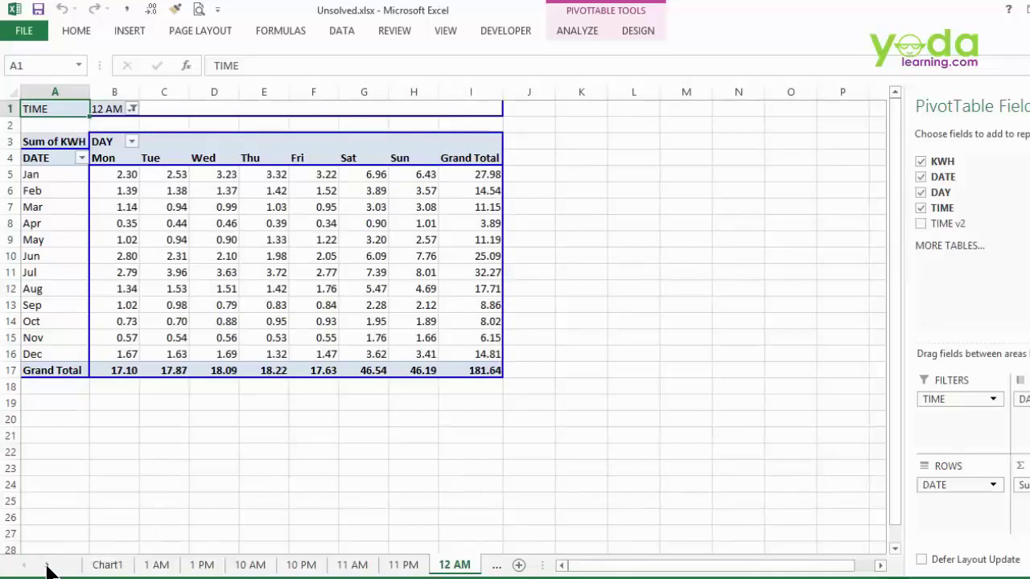
{"action": "right_click", "coordinate": [48, 569]}
{"action": "scroll", "coordinate": [183, 500], "scroll_direction": "down", "scroll_amount": 3}
{"action": "left_click", "coordinate": [26, 542]}
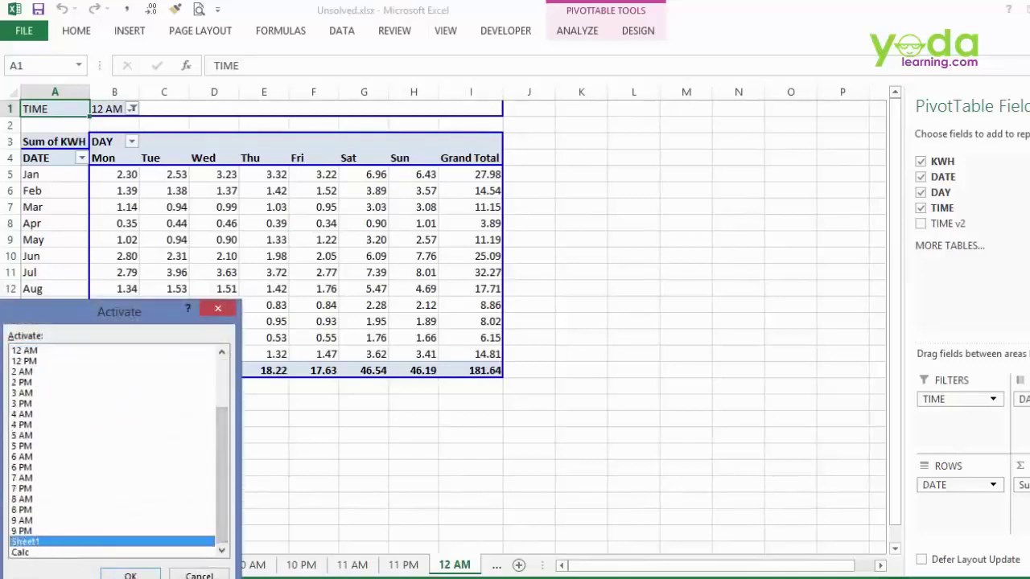
{"action": "key", "text": "Return"}
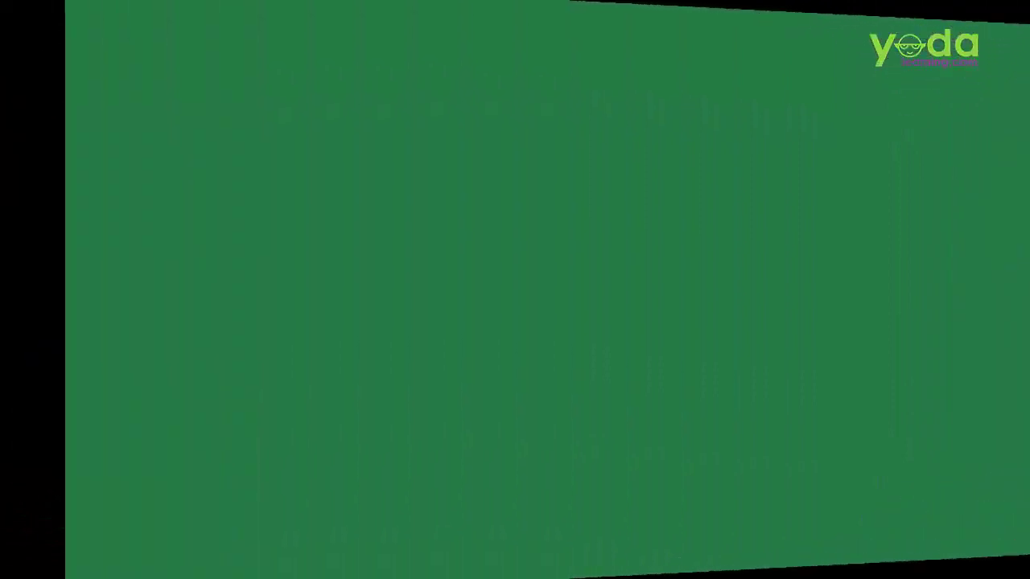